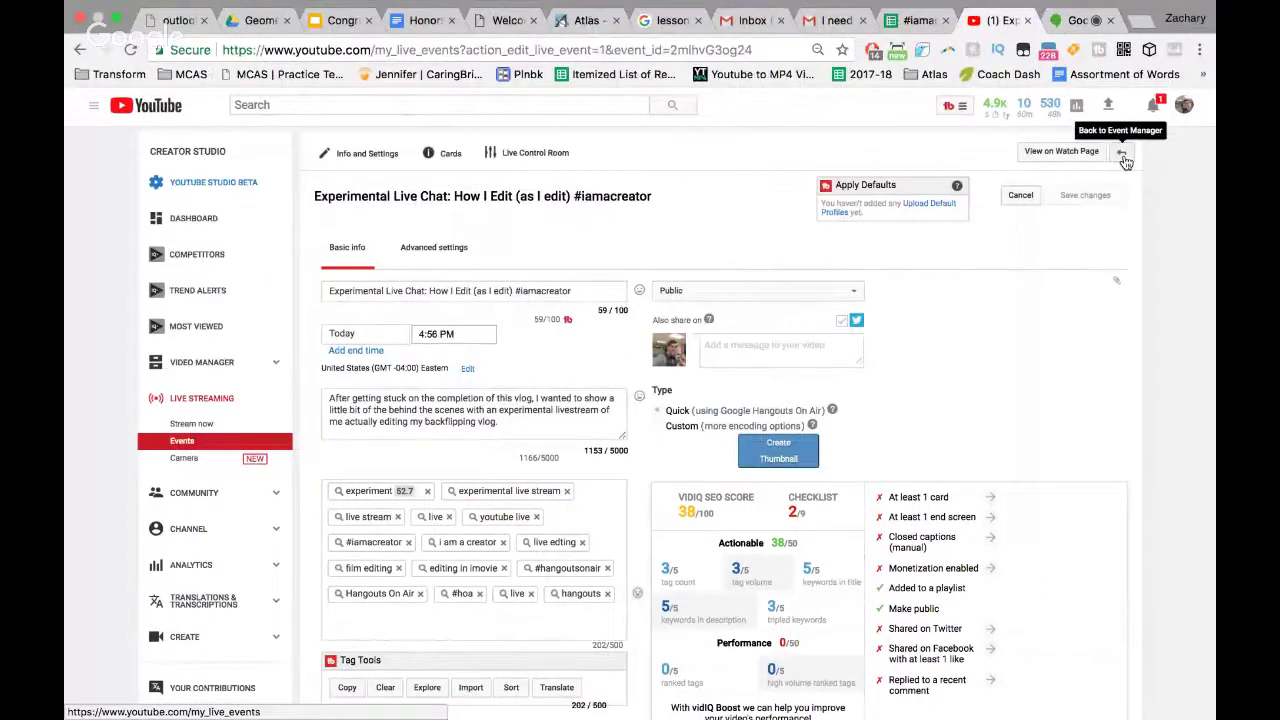
On the live event's watch page, mute the player and like the stream
left_click(1063, 152)
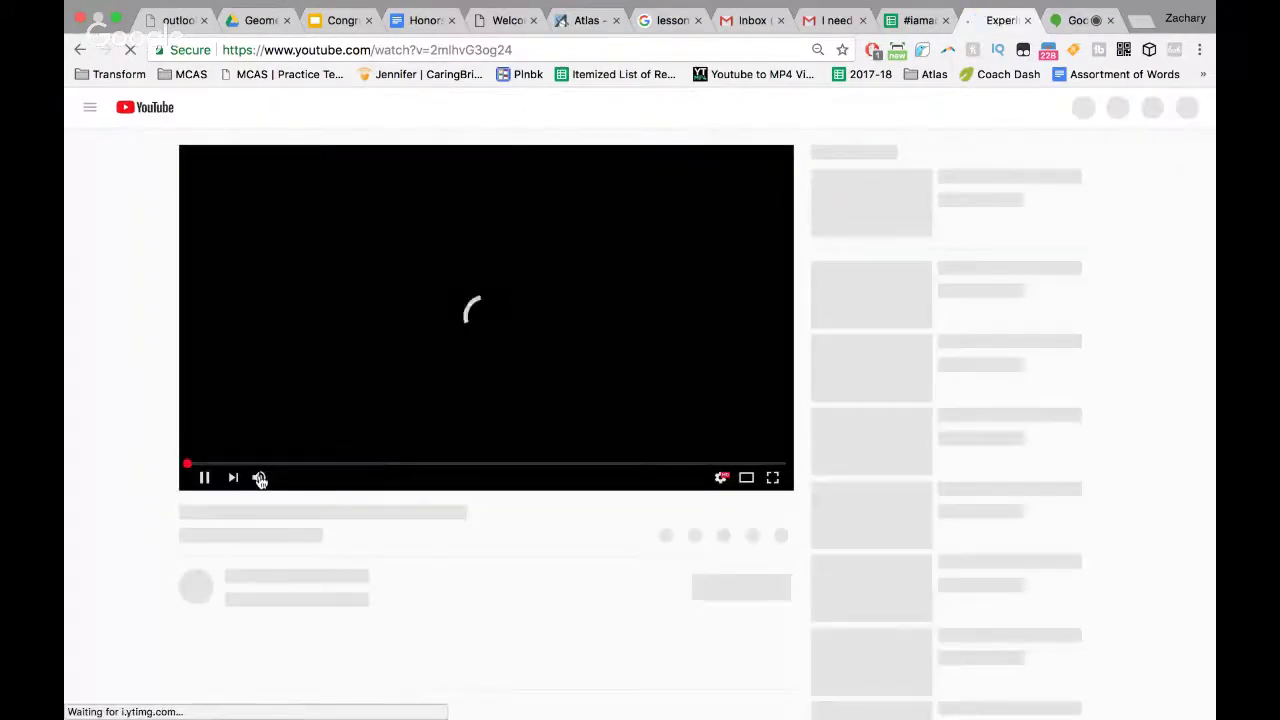
left_click(259, 479)
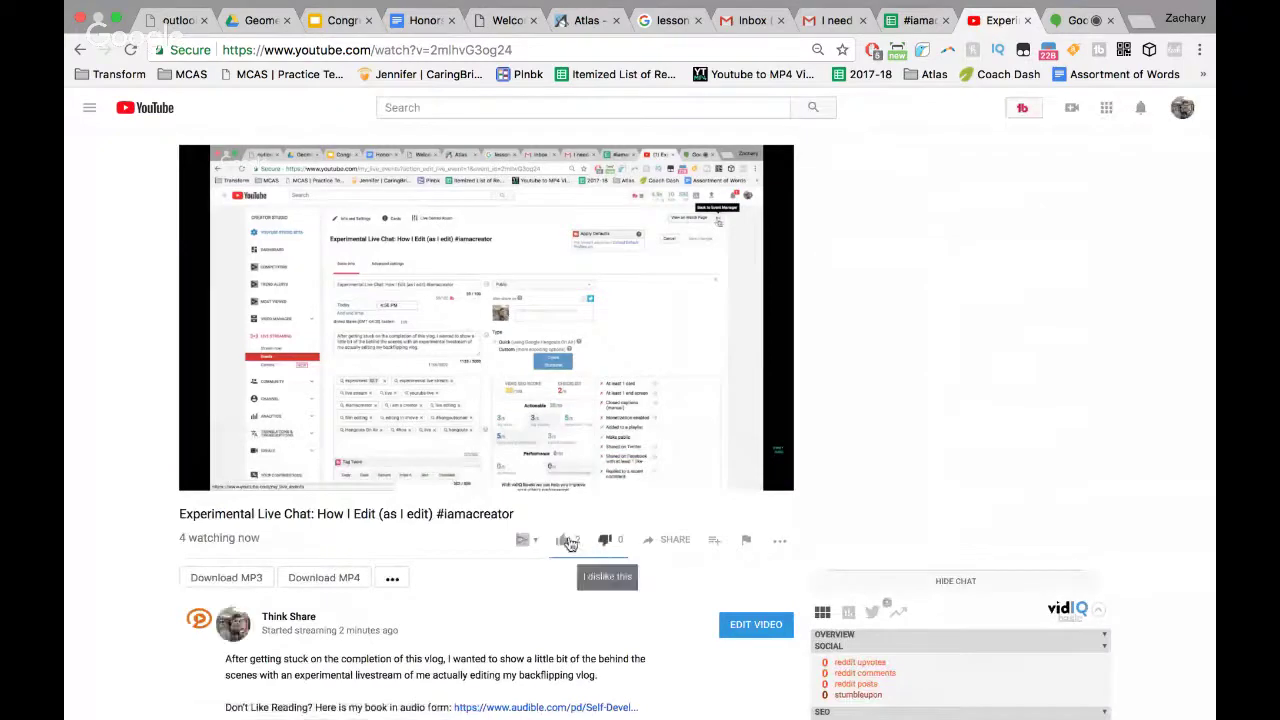
left_click(566, 541)
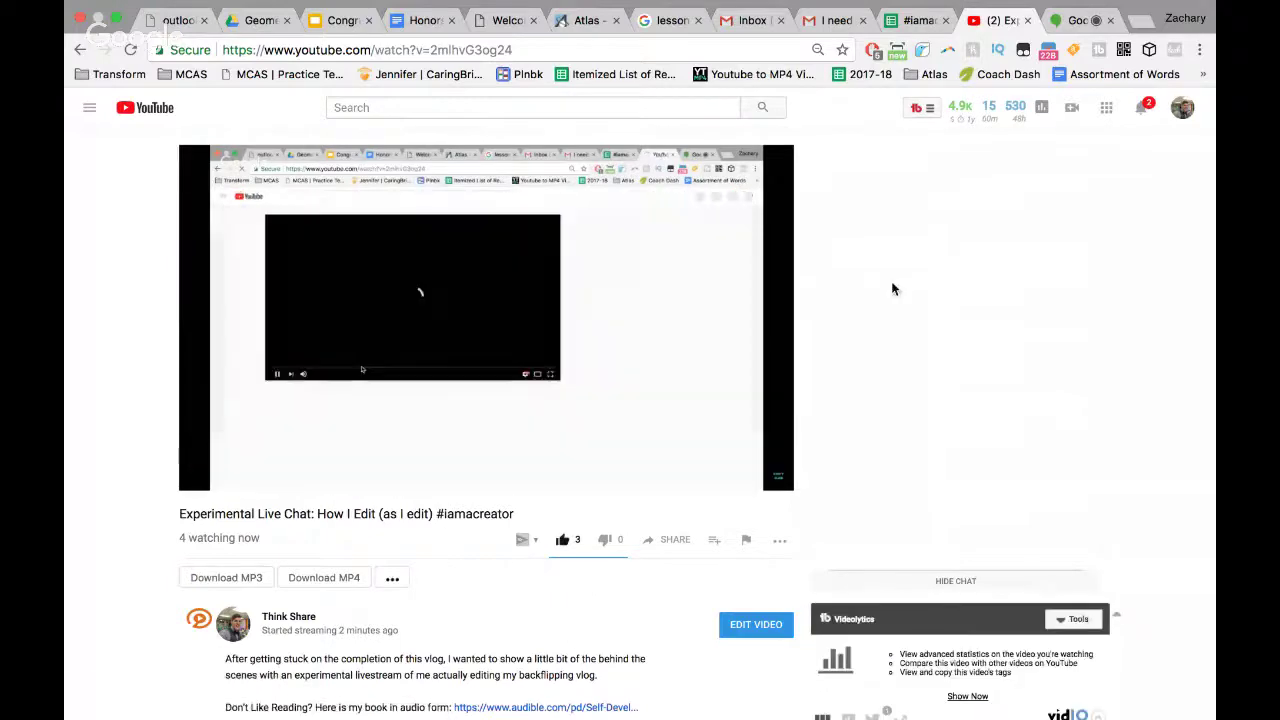
Look through the stream's watch page, from the description and video statistics to the suggested videos and back to the chat
scroll(835, 503, "down", 2)
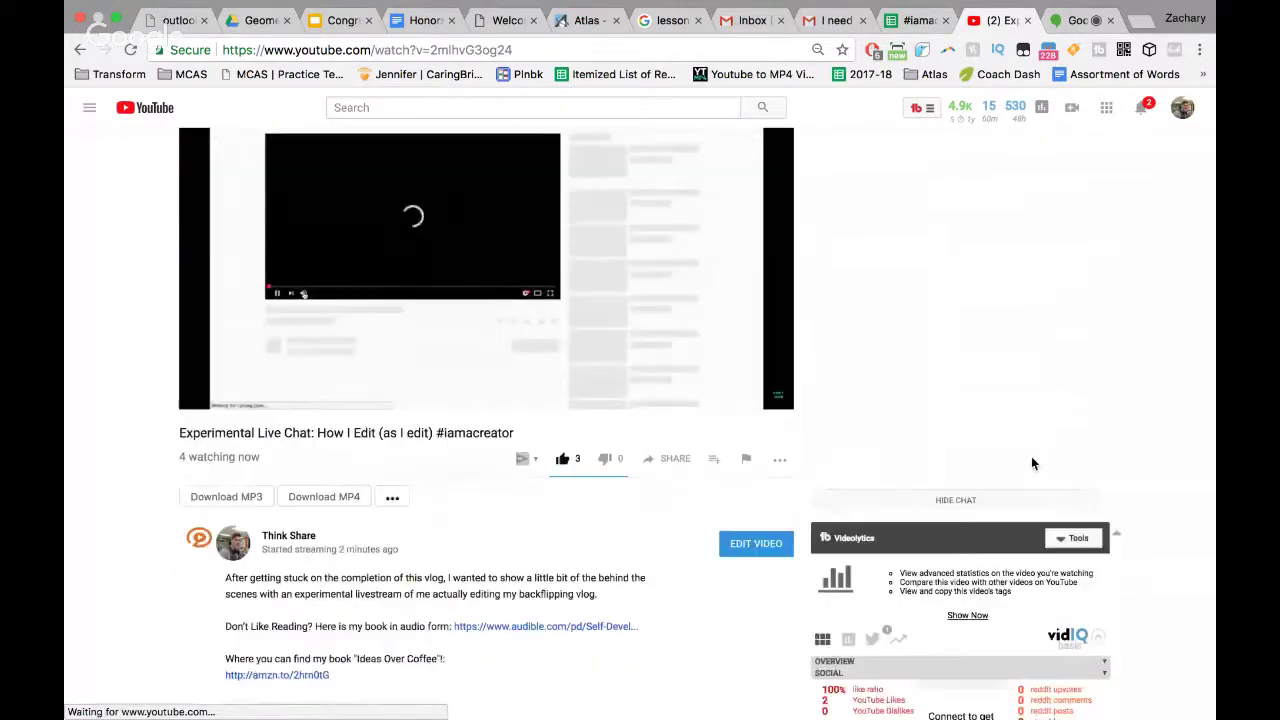
scroll(835, 503, "down", 4)
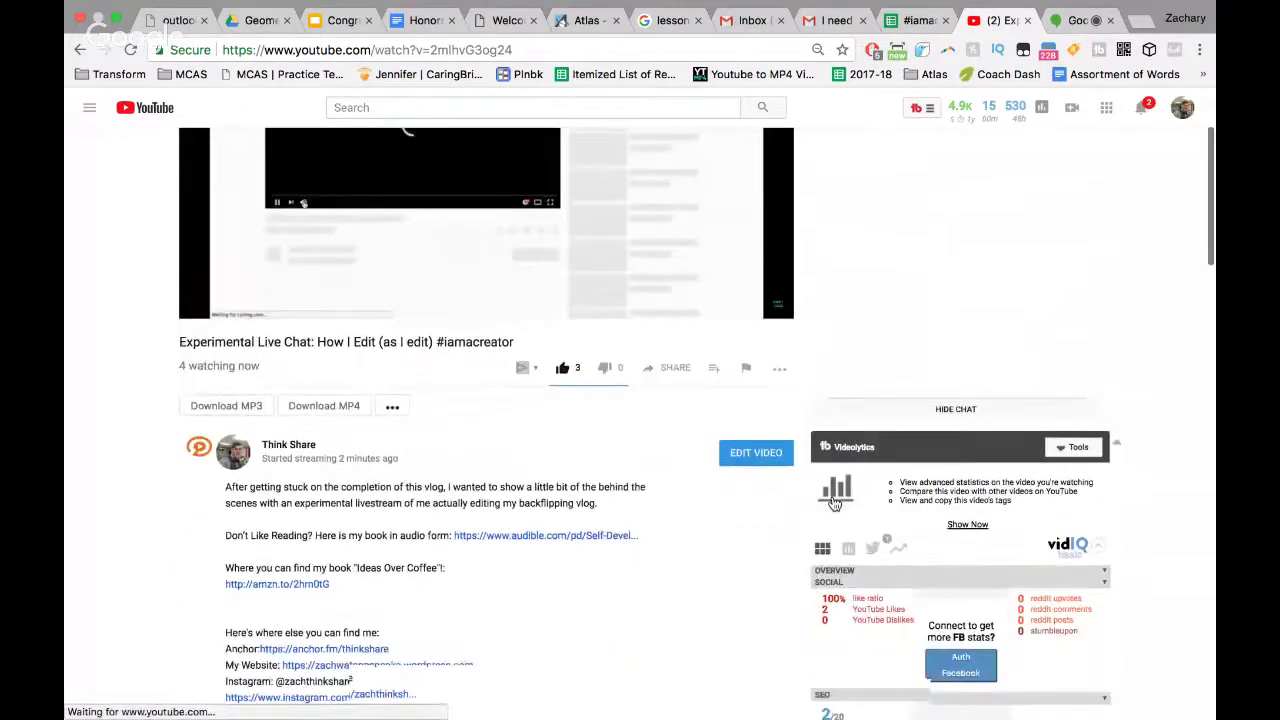
scroll(833, 503, "down", 20)
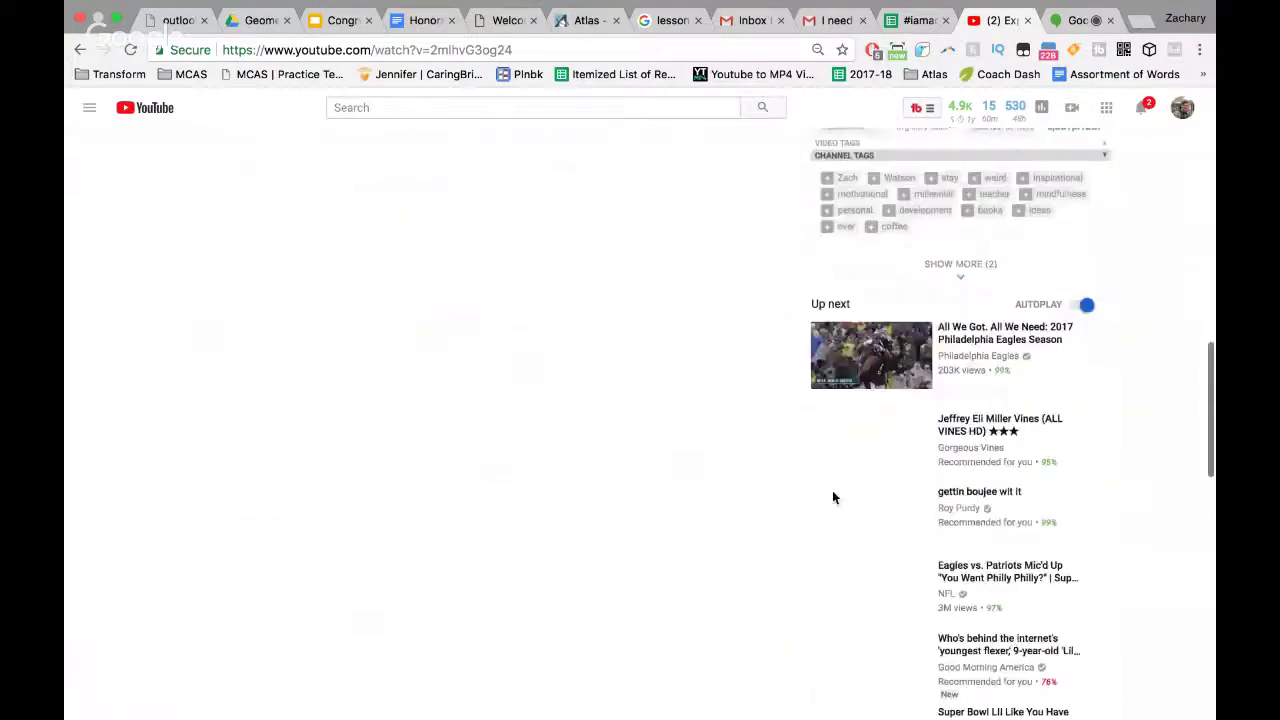
scroll(833, 497, "down", 10)
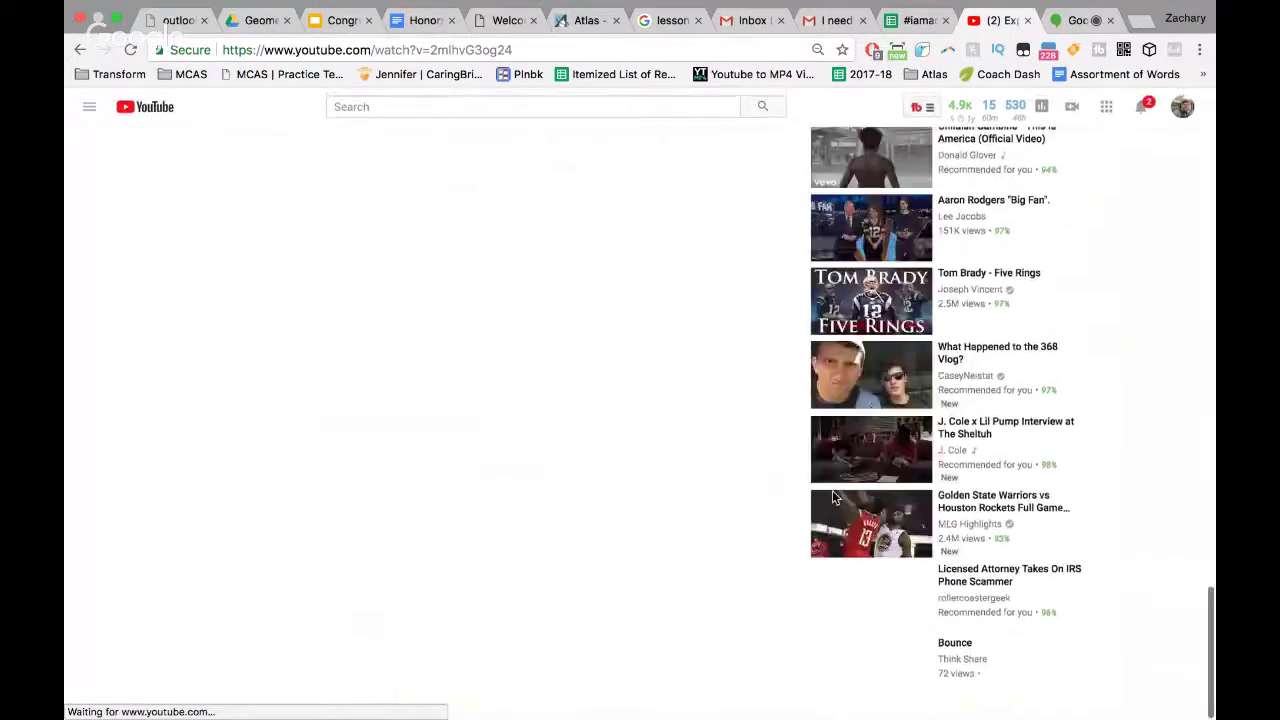
scroll(832, 497, "up", 6)
scroll(832, 495, "up", 20)
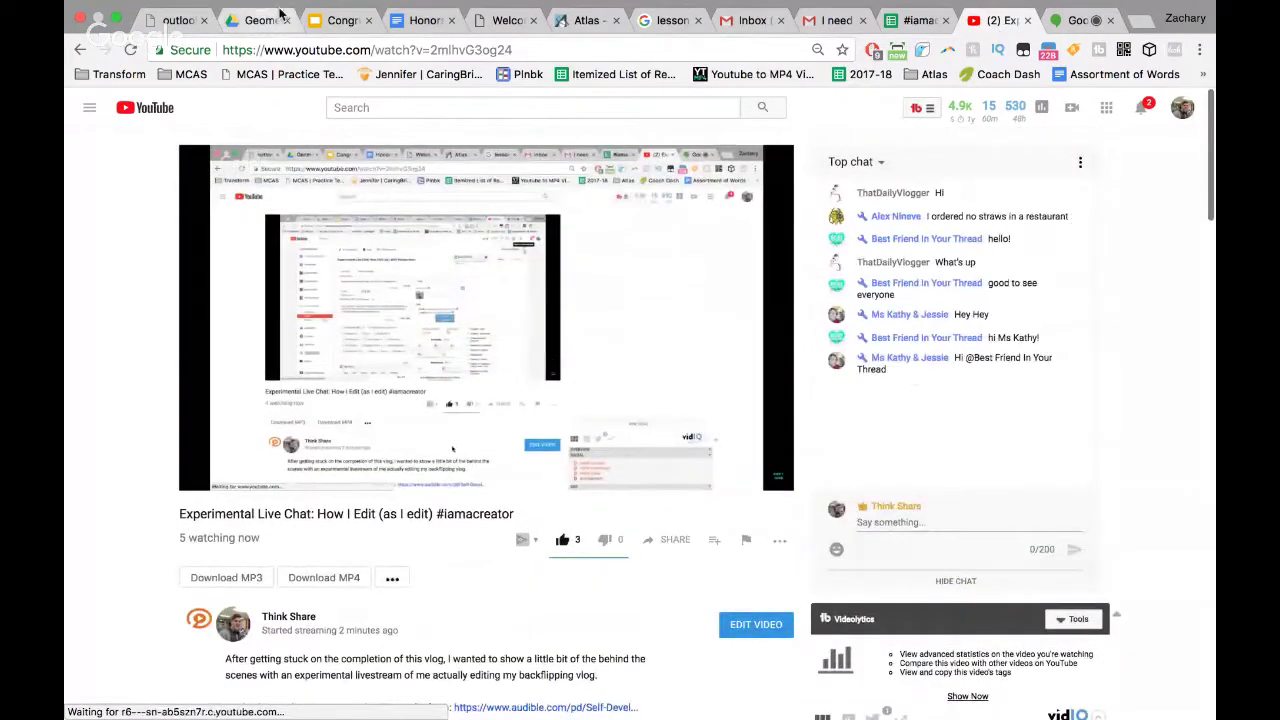
Take the browser out of full screen and check the Hangouts broadcast page before returning to the YouTube watch page
left_click(114, 20)
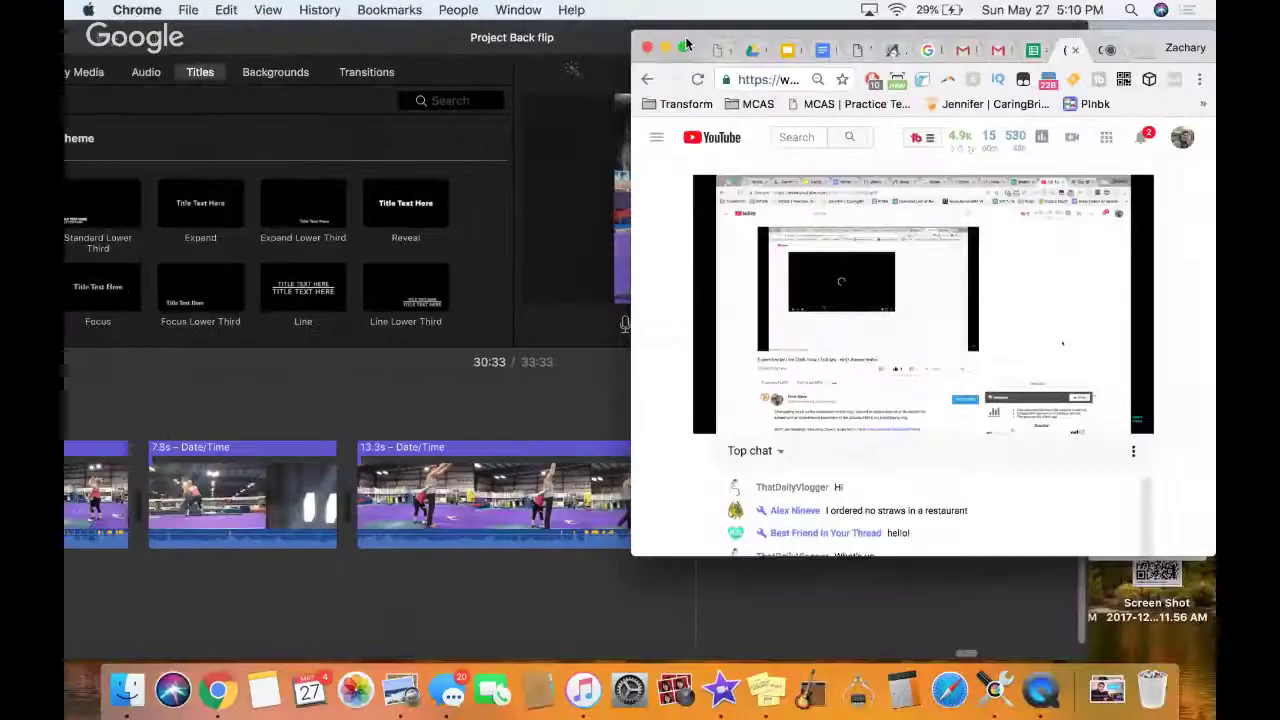
left_click(1105, 41)
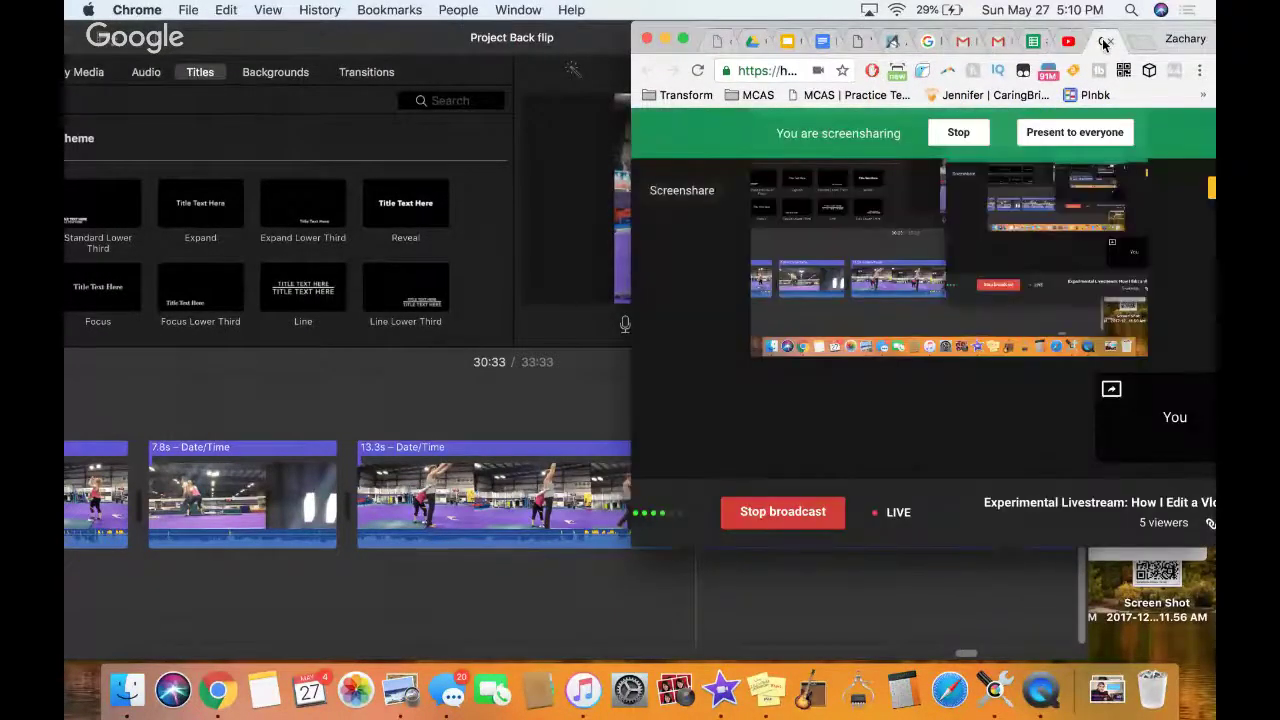
left_click(1068, 41)
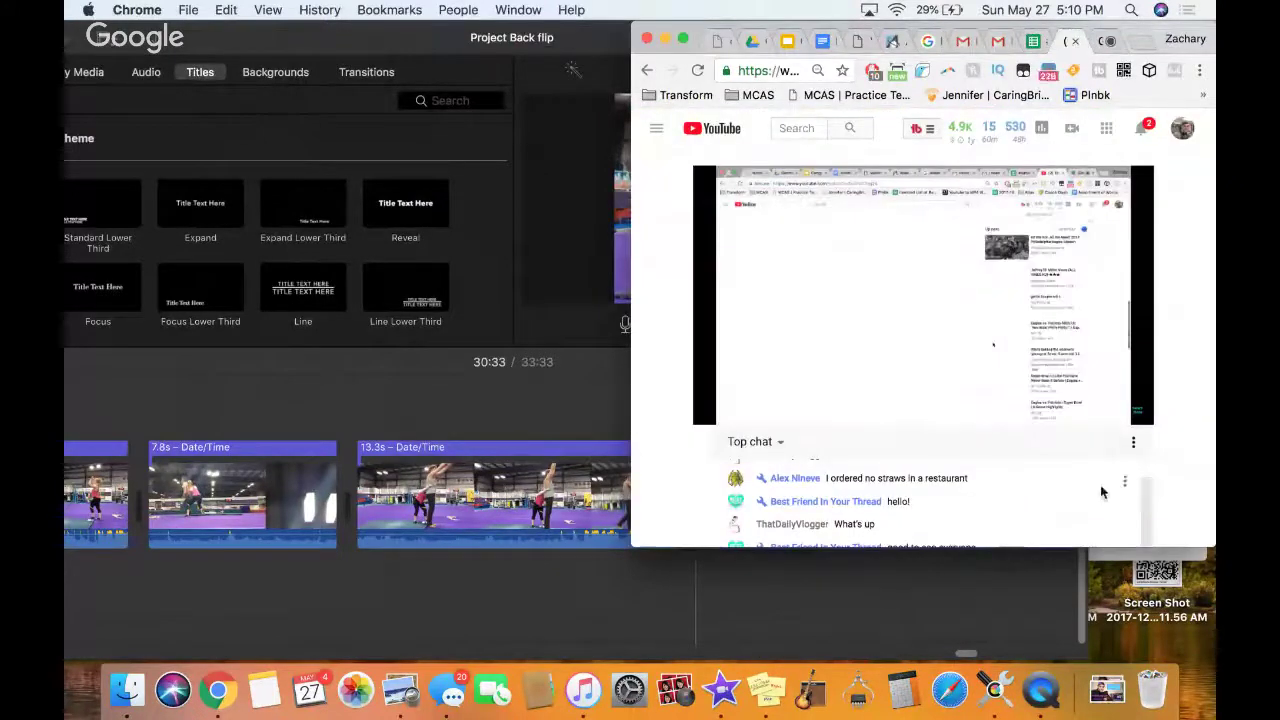
Arrange the browser and iMovie windows side by side, keeping both the live chat and the project timeline in view
left_click_drag(1081, 549, 1100, 663)
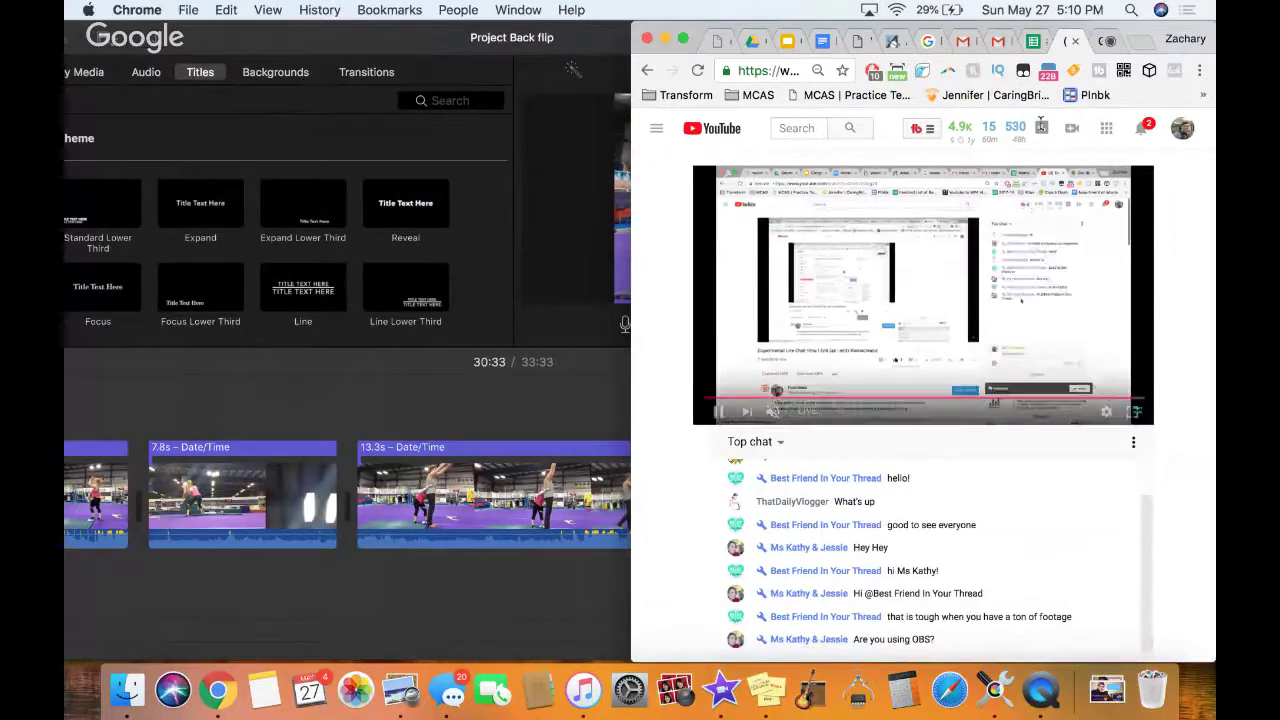
left_click_drag(1140, 35, 1206, 36)
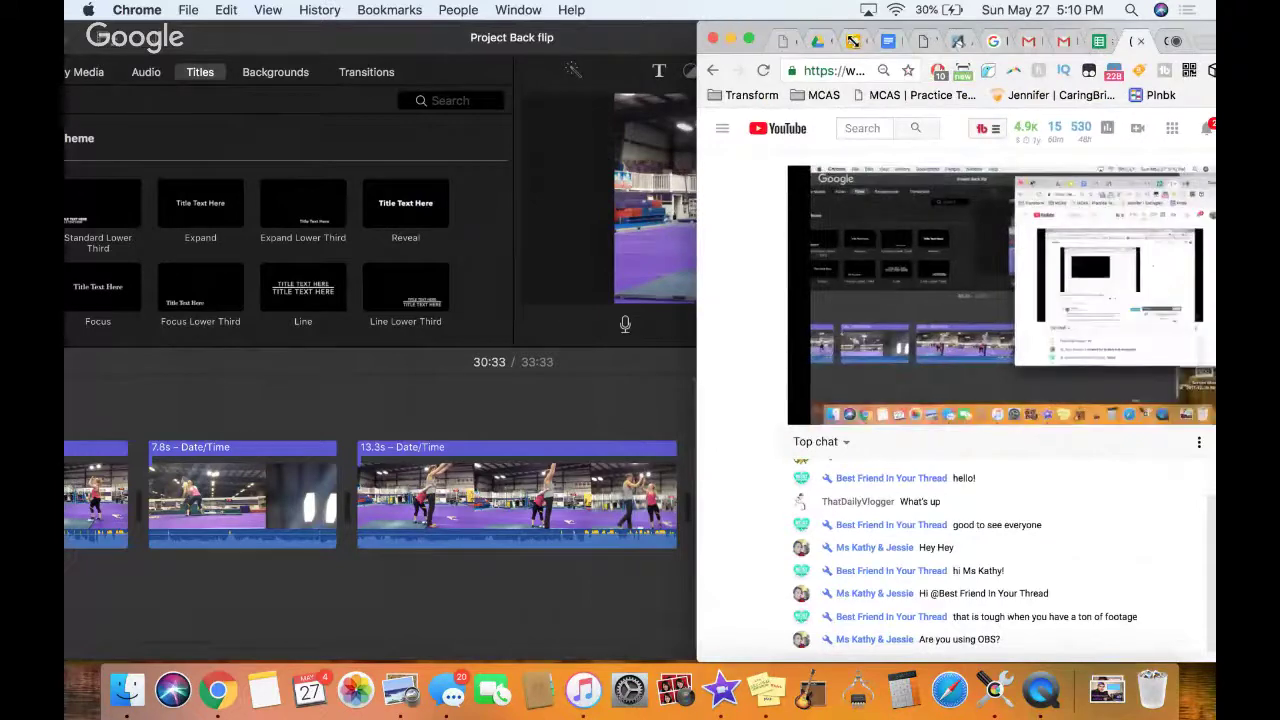
left_click_drag(860, 44, 1020, 44)
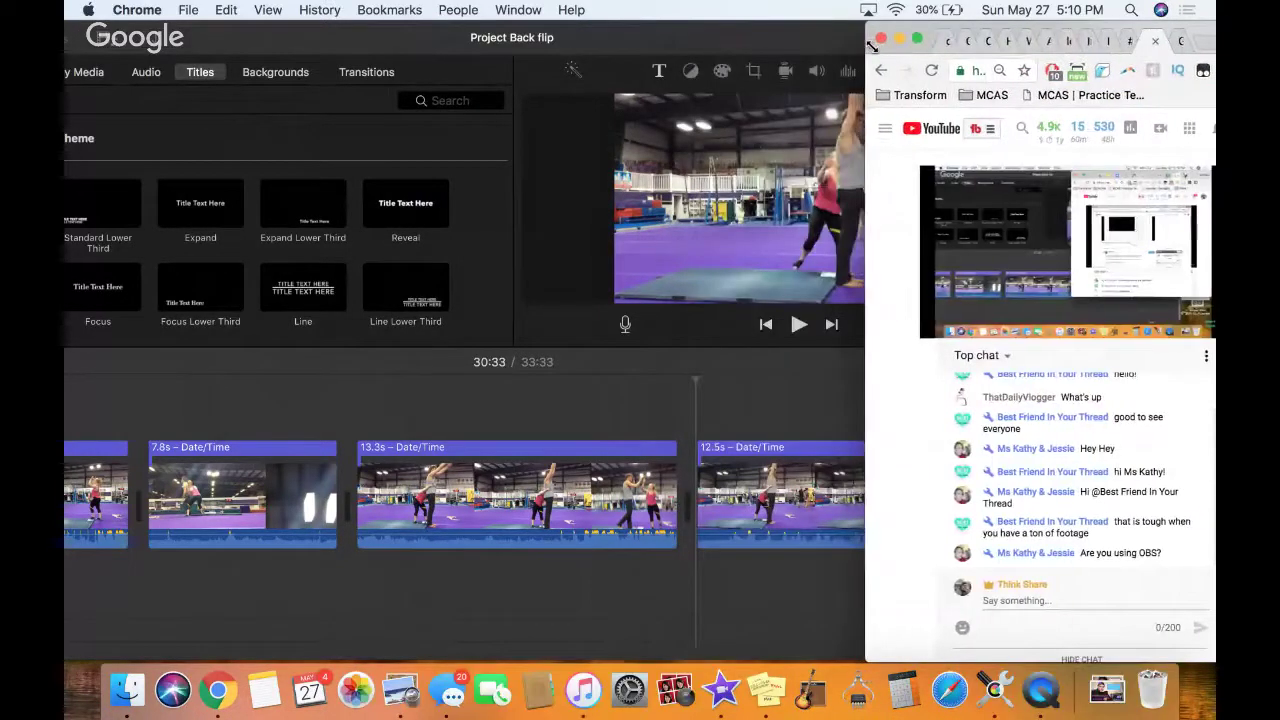
mouse_move(893, 45)
left_mouse_down()
mouse_move(931, 33)
mouse_move(893, 32)
left_mouse_up()
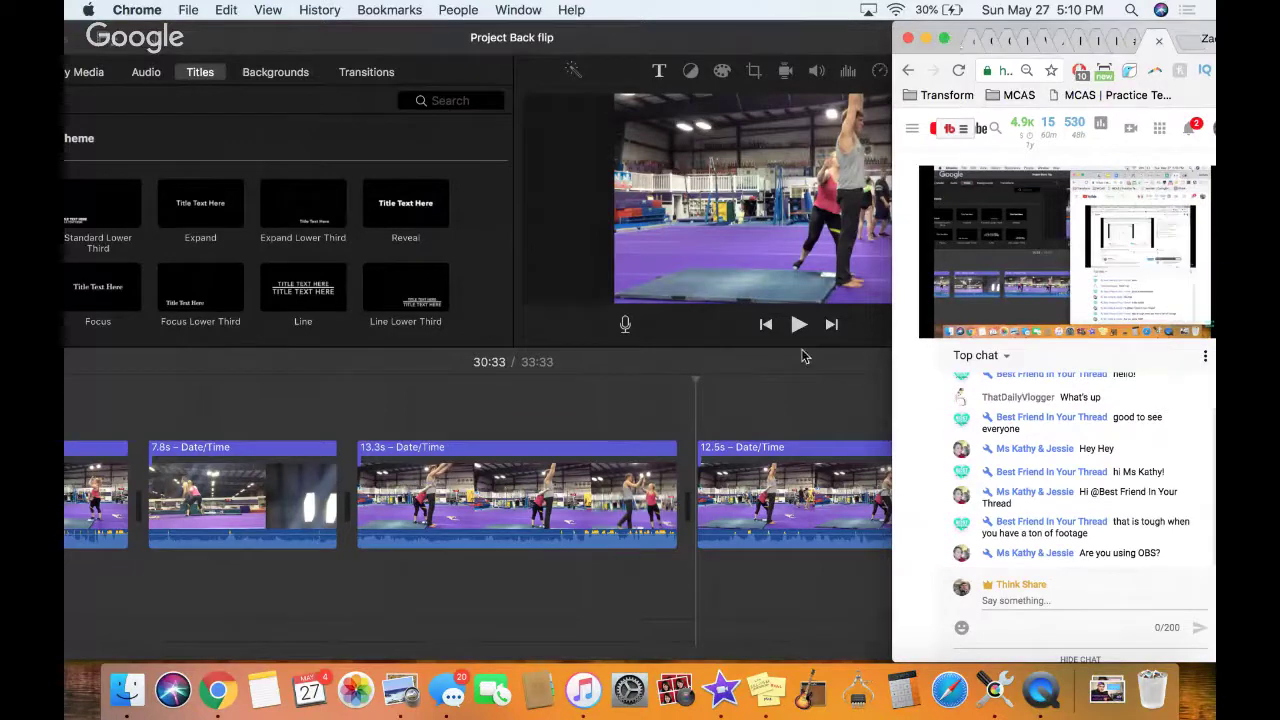
left_click(793, 383)
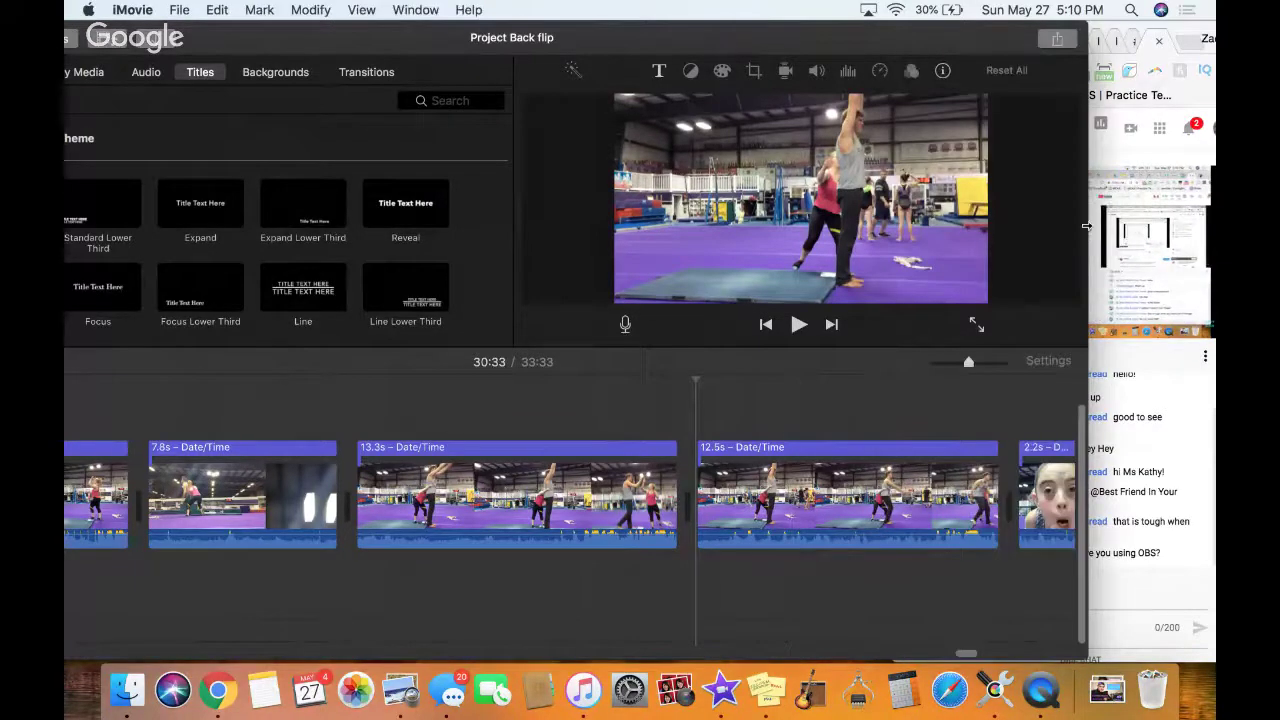
left_click_drag(1014, 45, 881, 46)
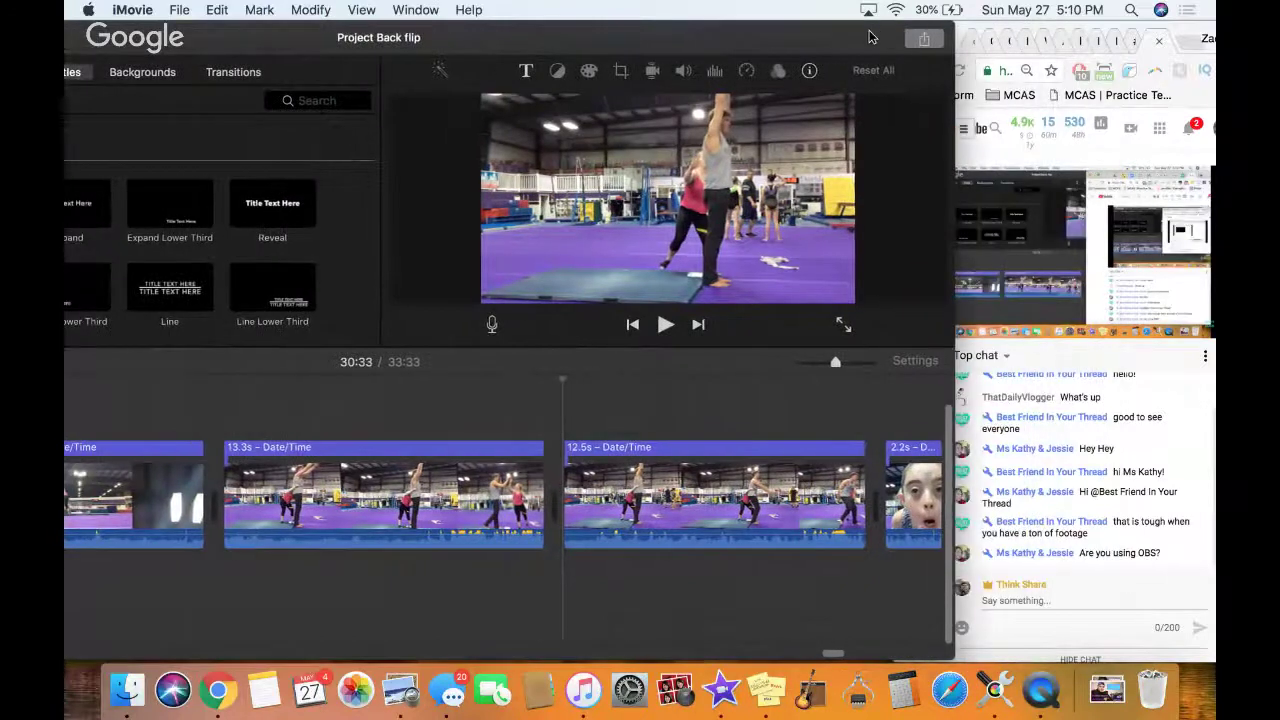
Read the viewers' messages in the stream's chat, from the earliest greetings to the most recent comments
scroll(1092, 443, "up", 1)
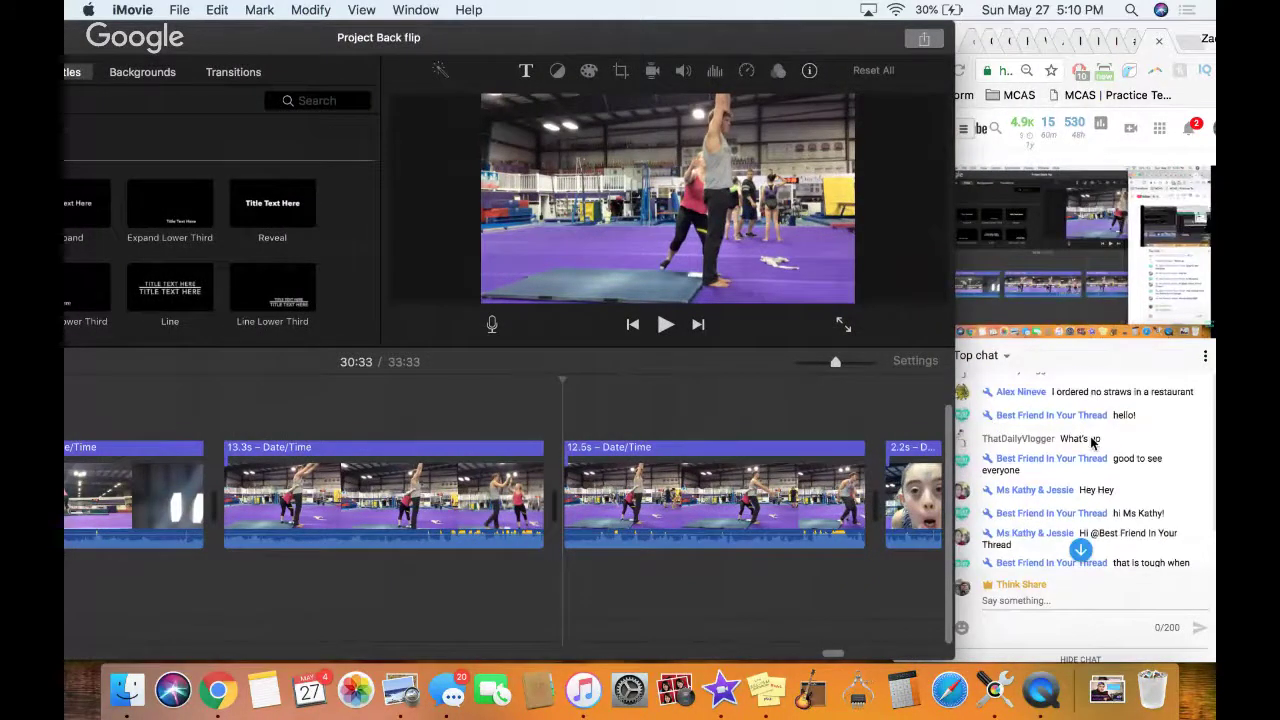
scroll(1092, 443, "down", 1)
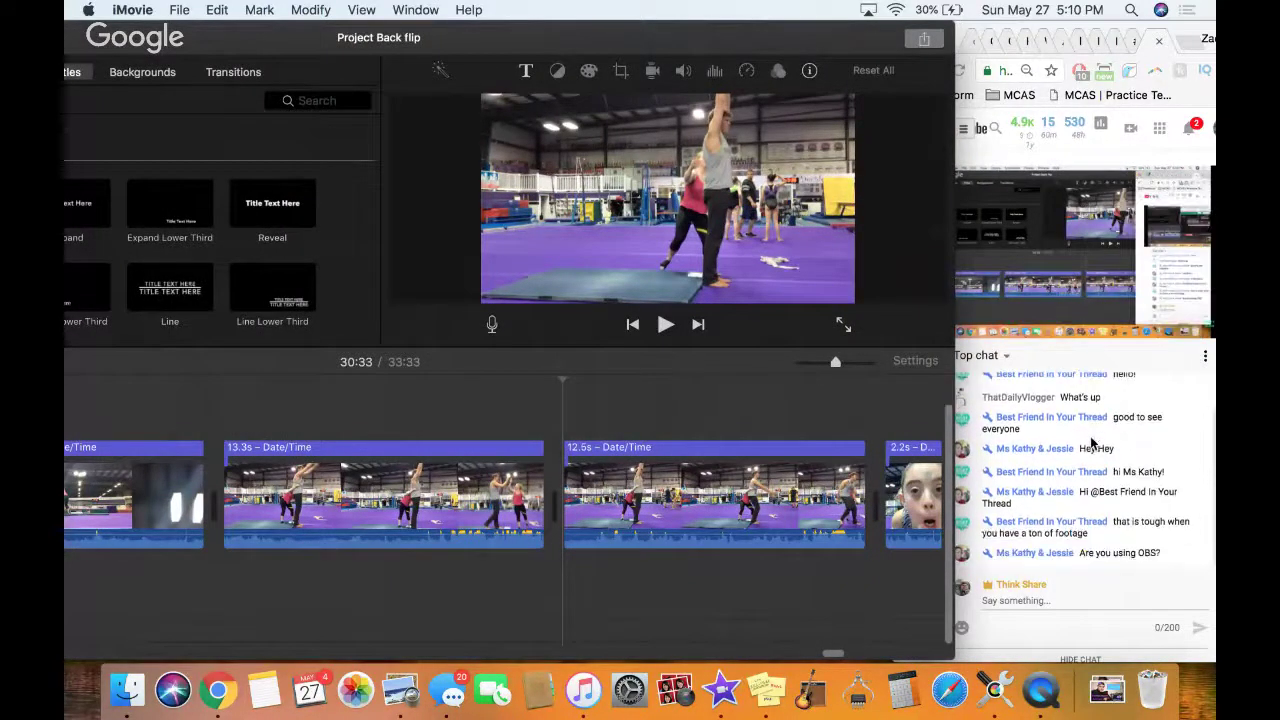
scroll(1092, 443, "up", 1)
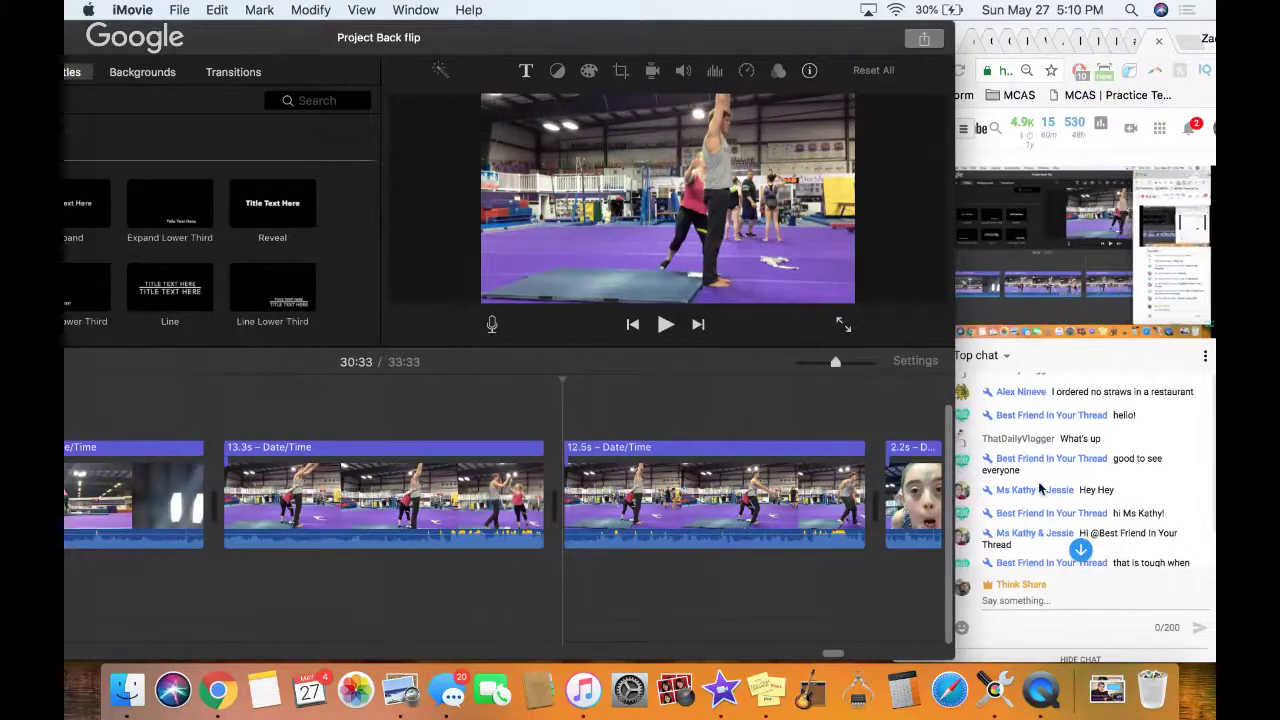
left_click(1070, 405)
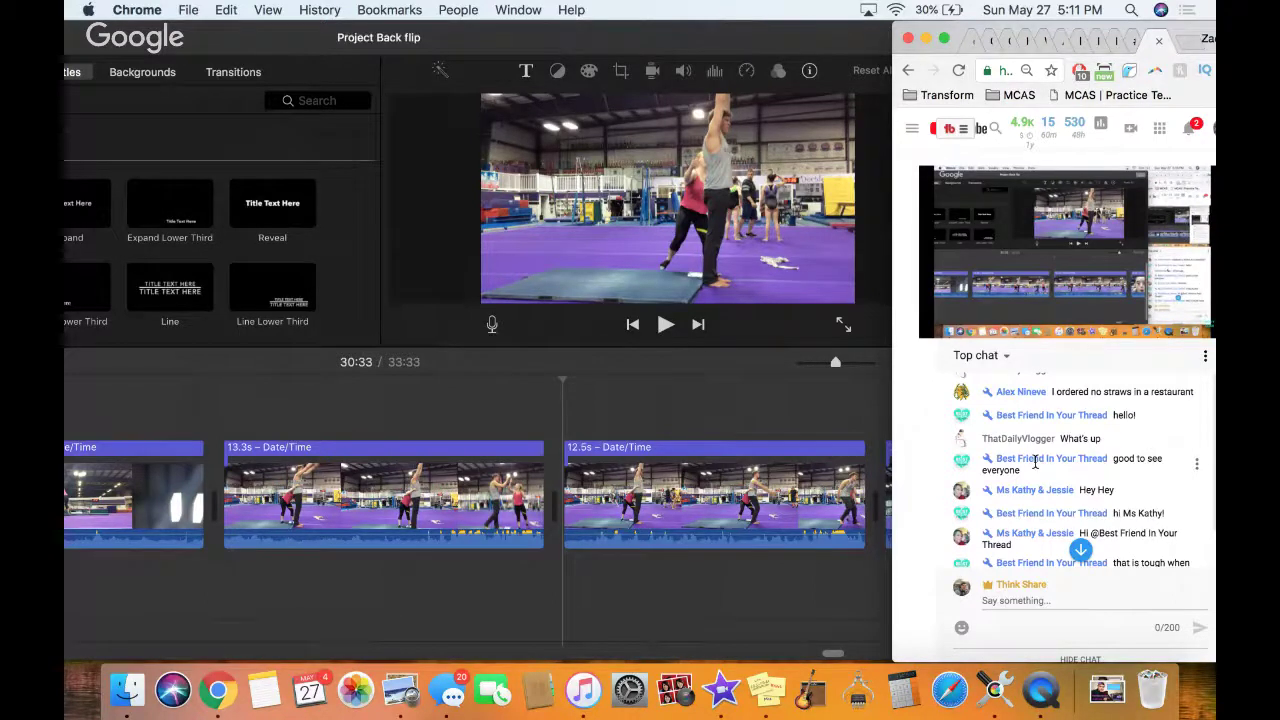
scroll(1035, 462, "down", 1)
scroll(1035, 462, "up", 2)
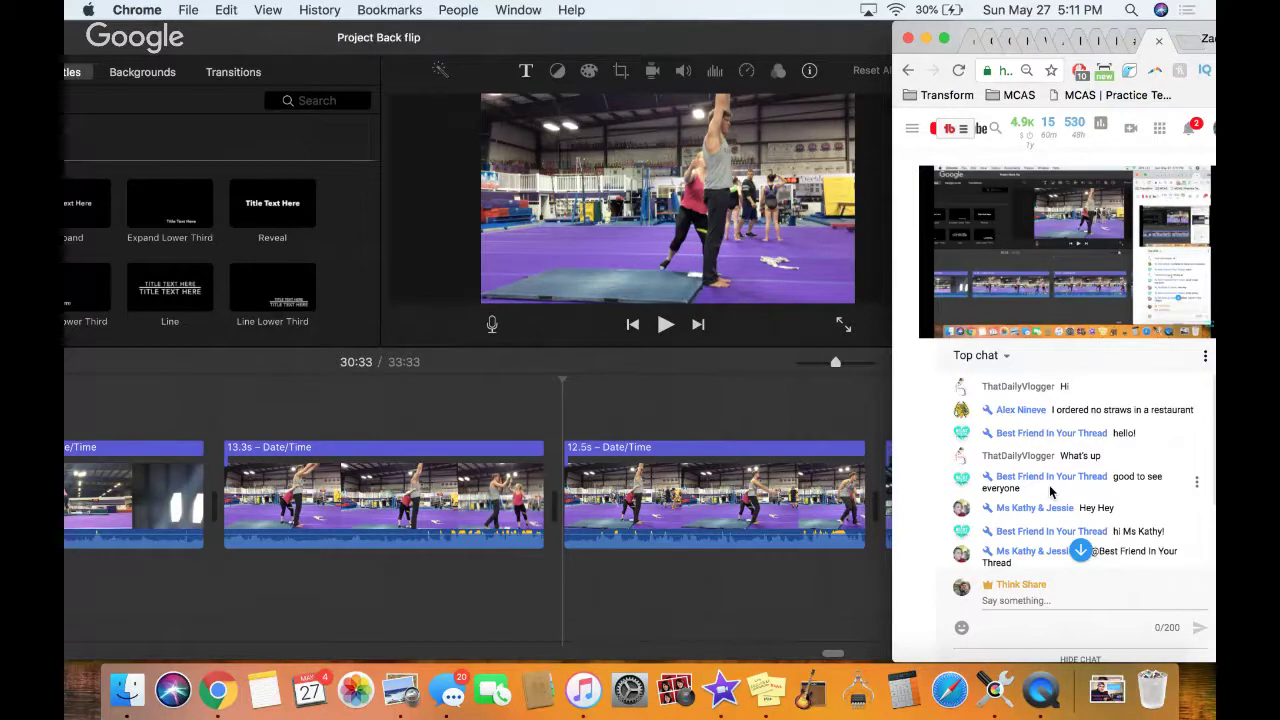
left_click(1014, 599)
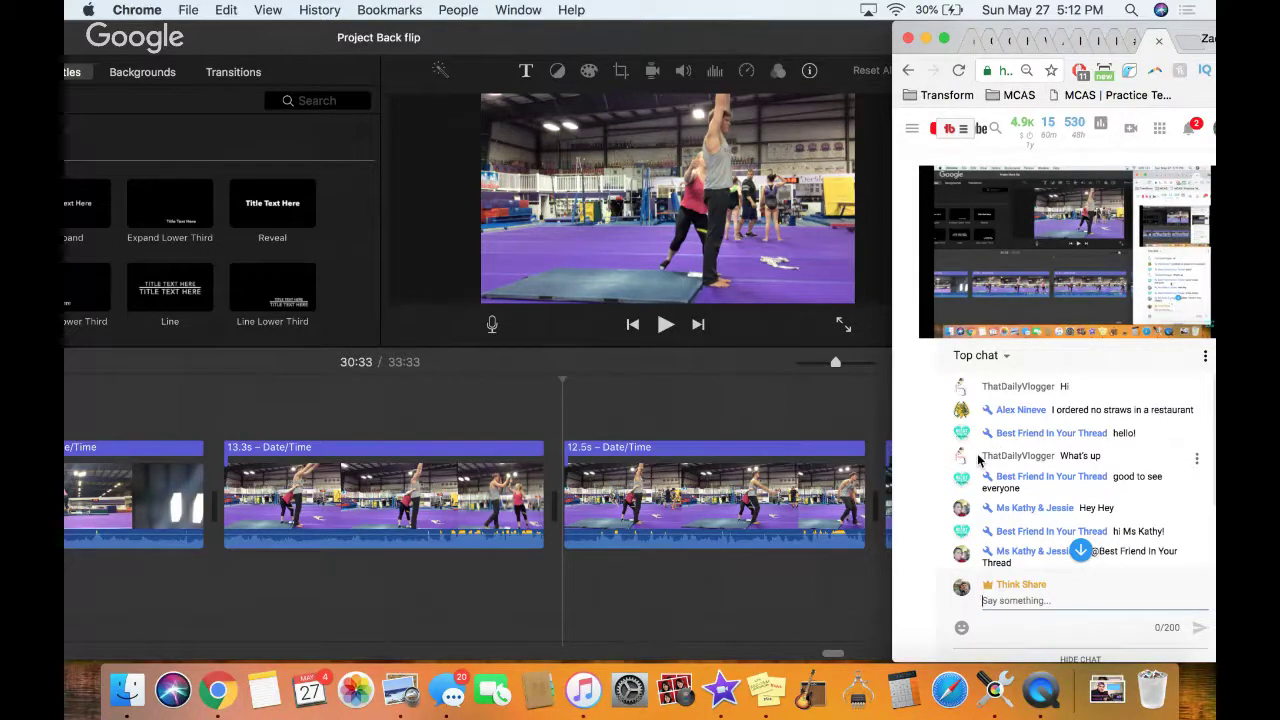
left_click(820, 419)
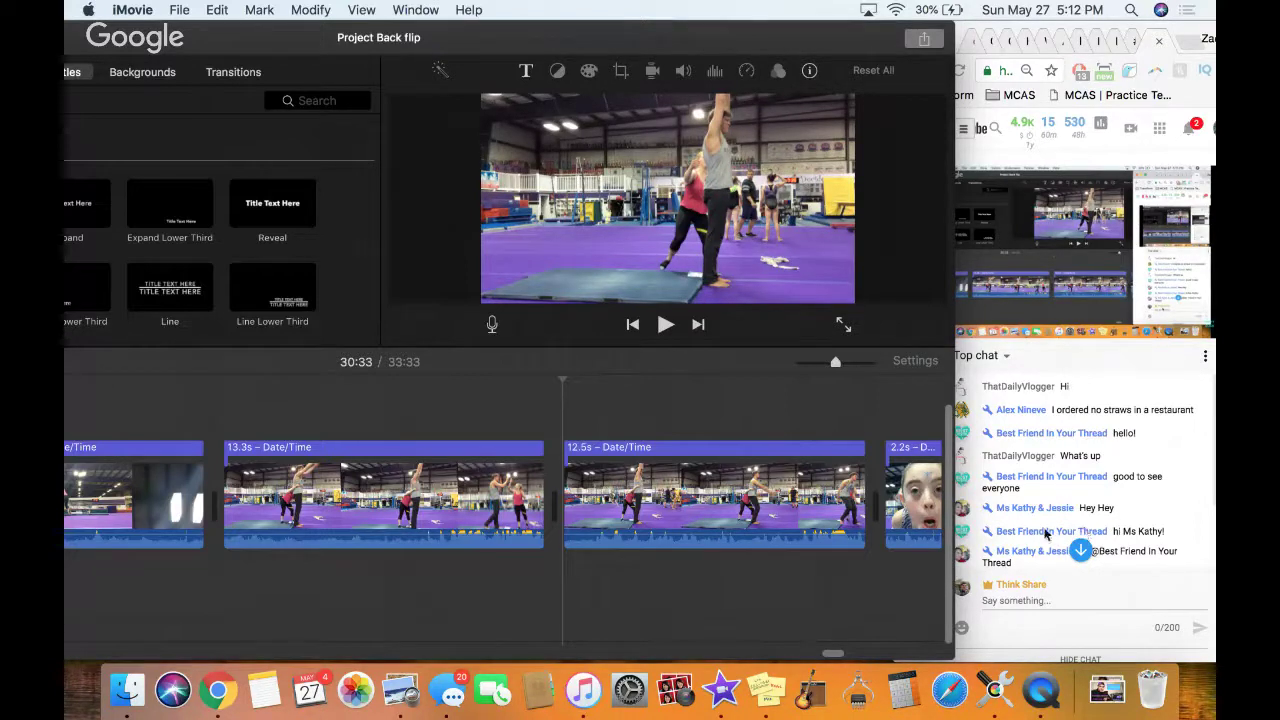
left_click(972, 524)
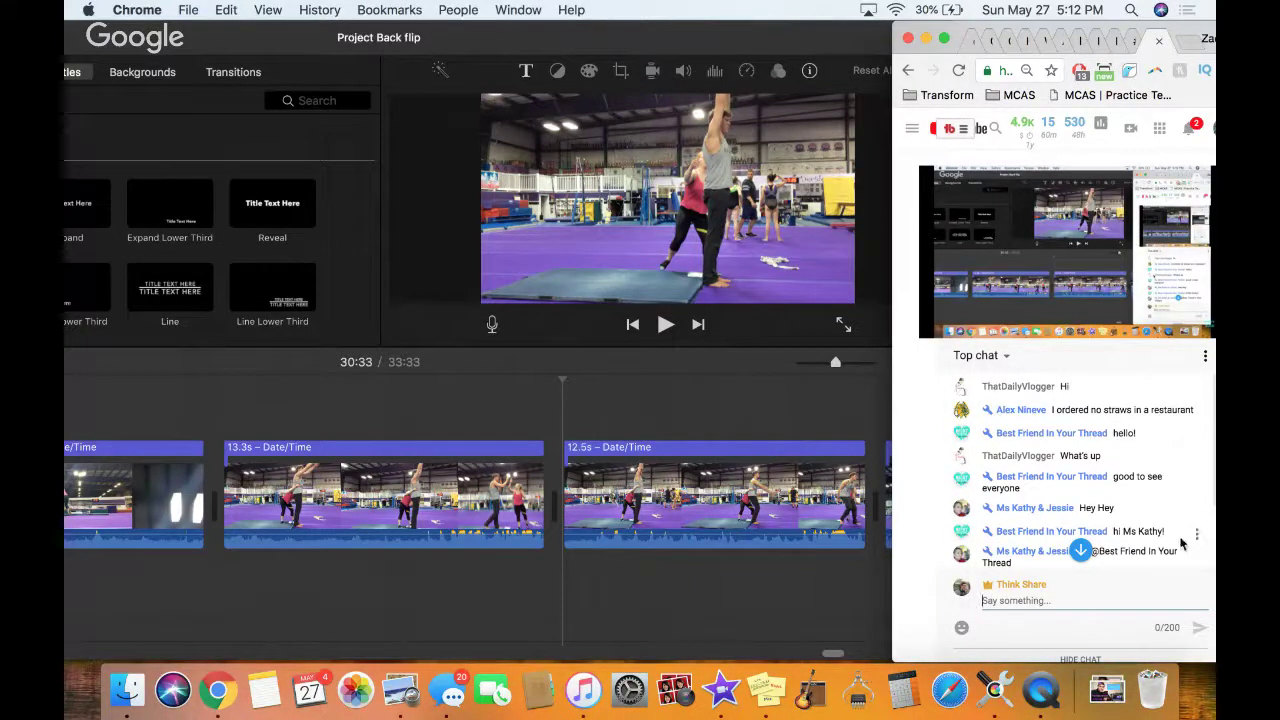
scroll(1150, 510, "down", 3)
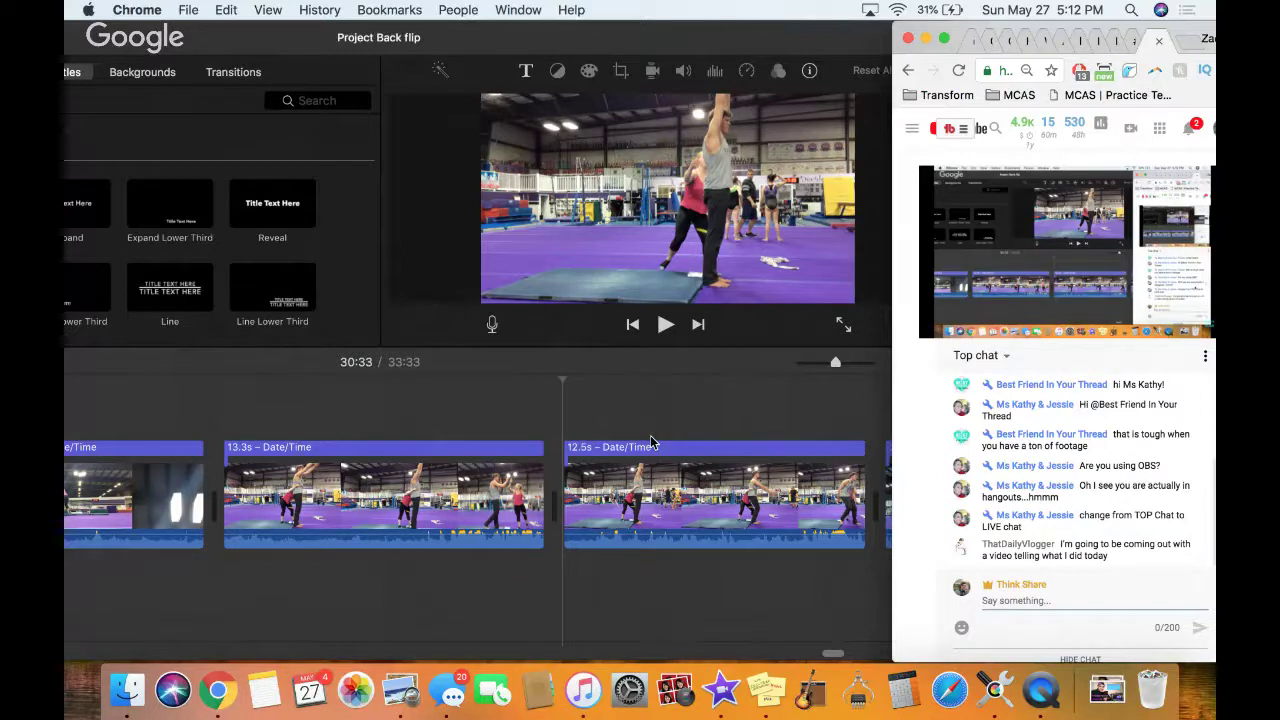
Switch to iMovie, skim the timeline clips from the 12.5 s clip onward, and select the 11.5 s clip
left_click(675, 508)
left_click(635, 508)
scroll(680, 510, "right", 2)
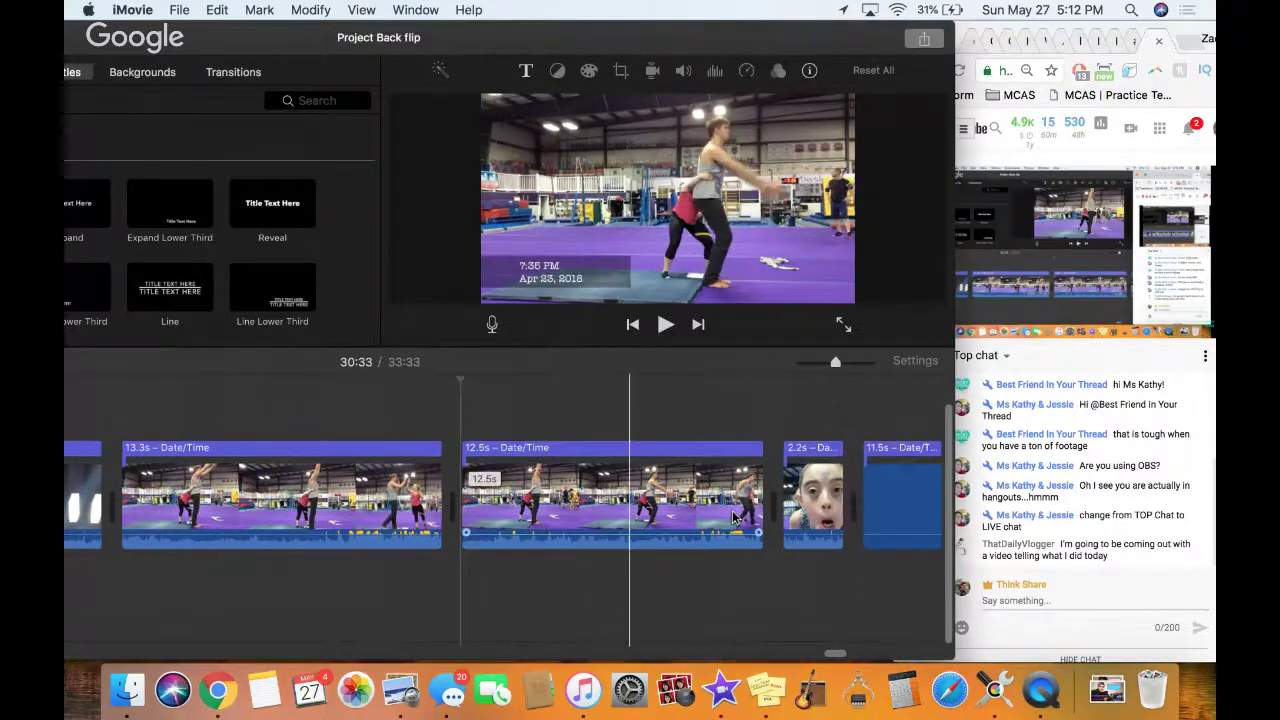
scroll(750, 510, "right", 2)
left_click(779, 522)
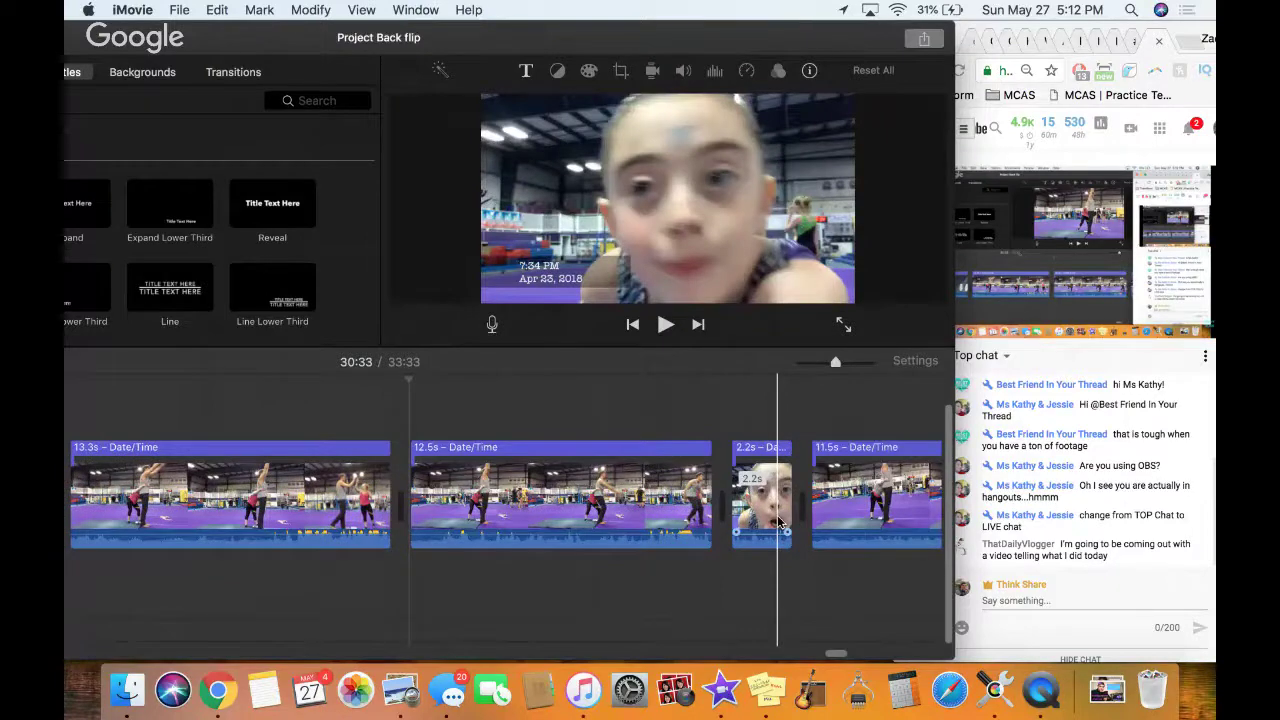
scroll(690, 510, "right", 10)
left_click(600, 505)
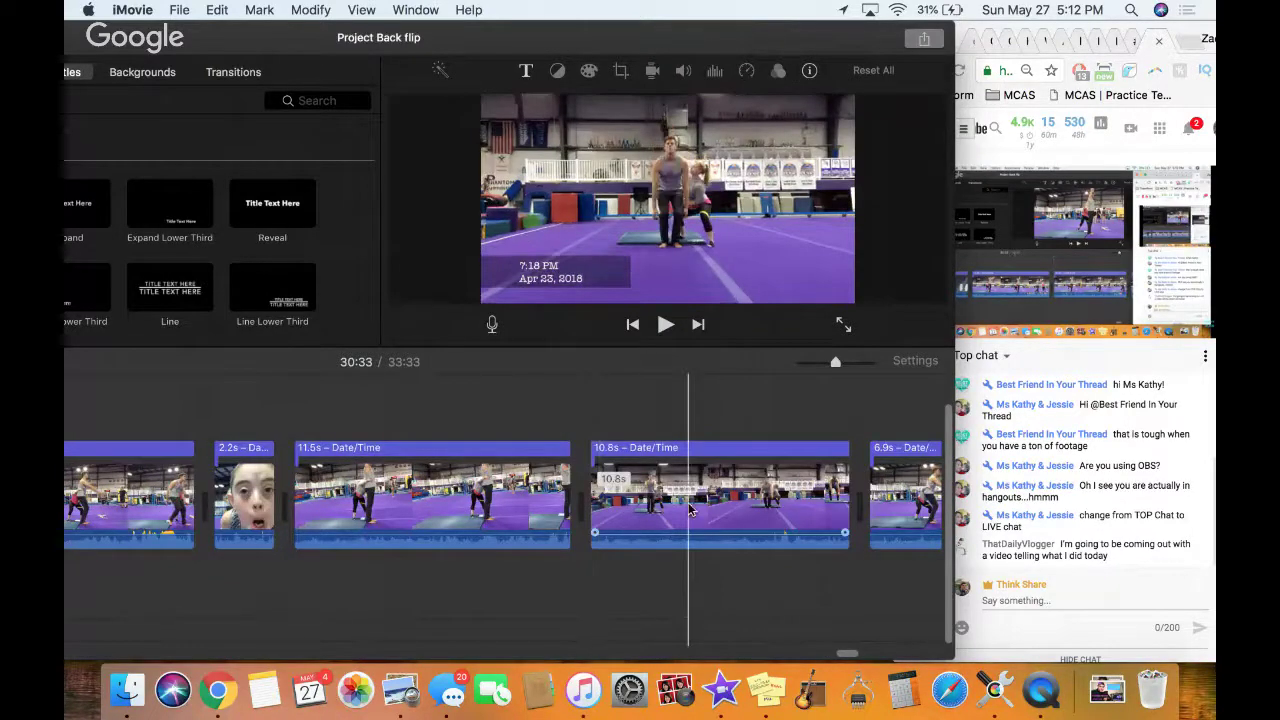
left_click(443, 502)
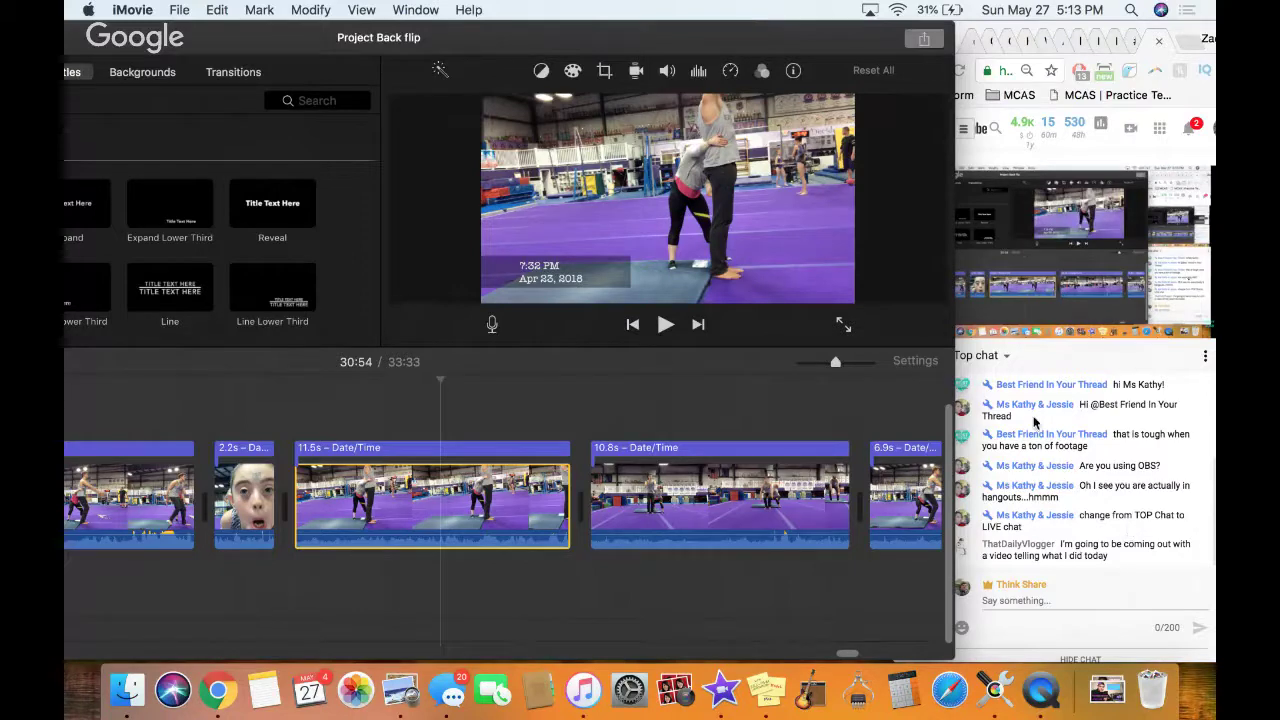
In the browser, set the stream's chat to Live chat and review its messages from the beginning
left_click(1001, 362)
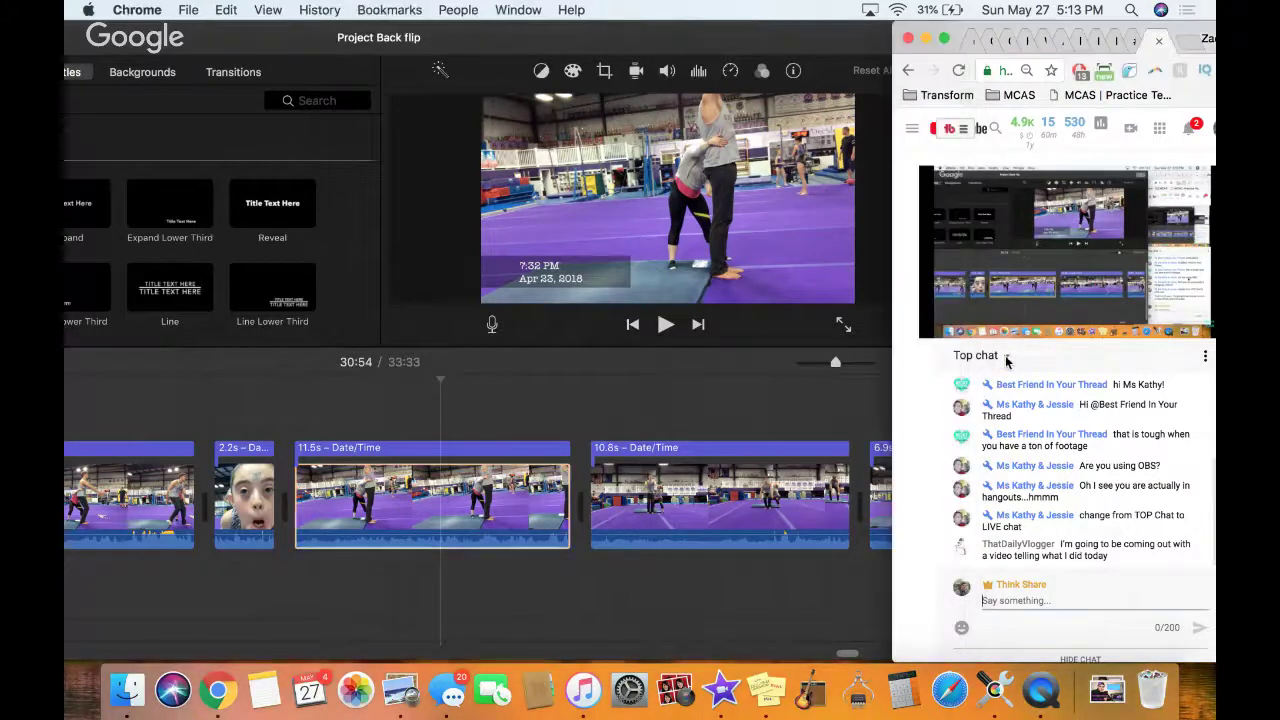
left_click(1004, 360)
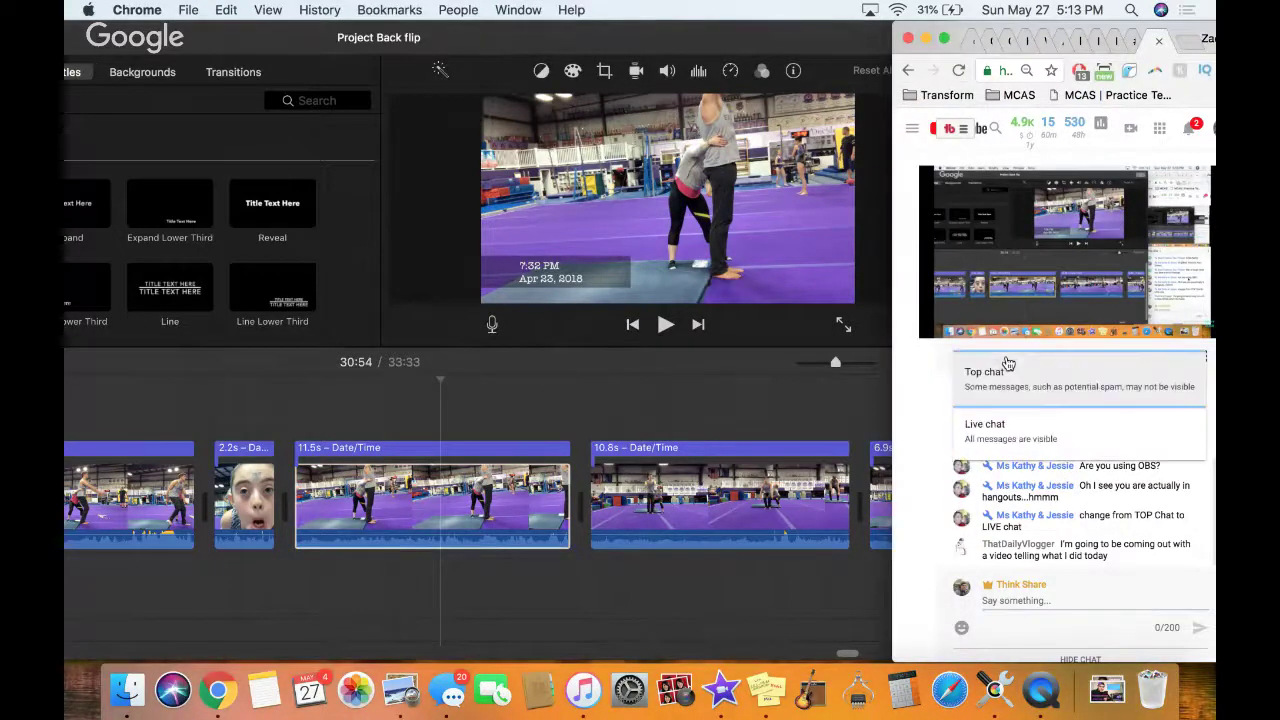
left_click(1006, 438)
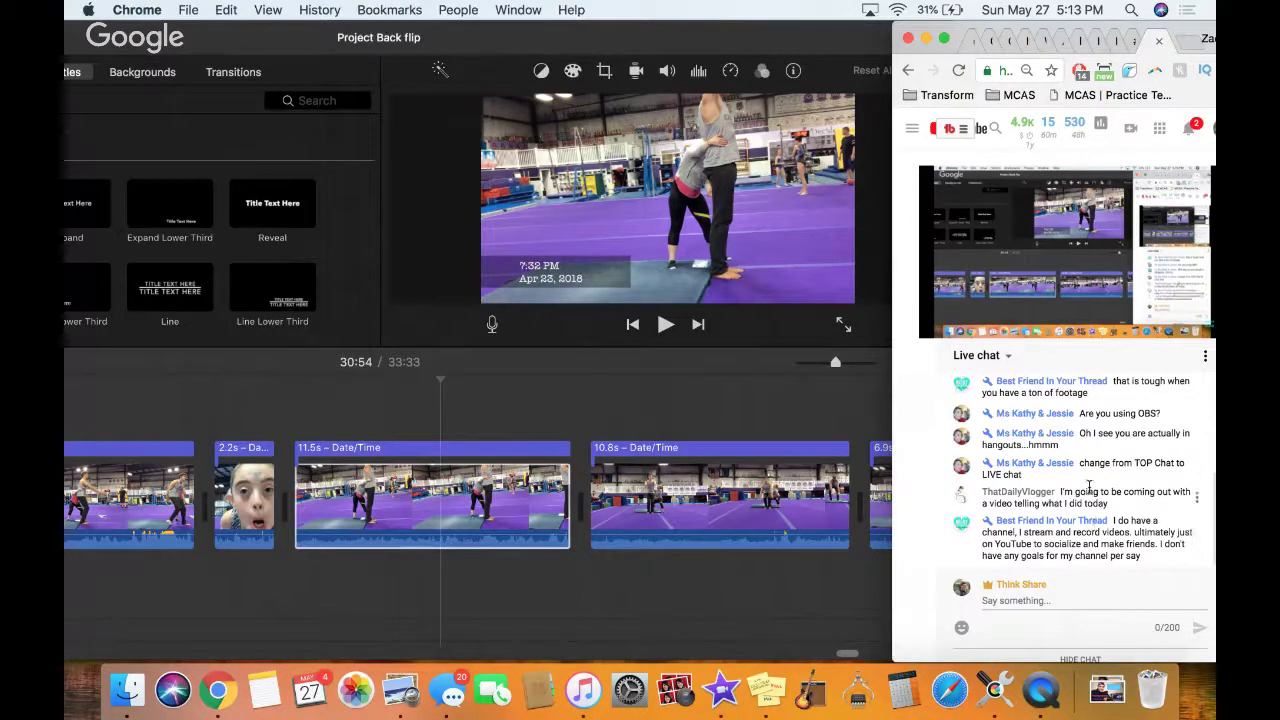
scroll(1091, 505, "up", 5)
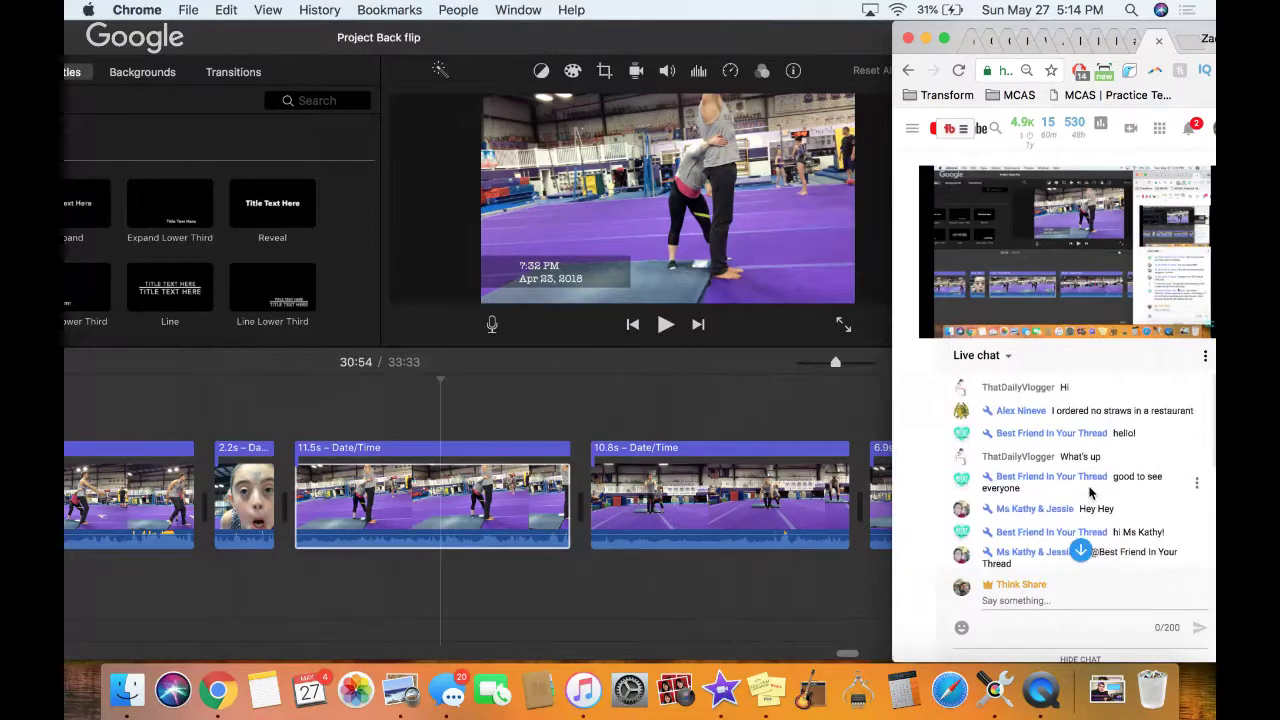
scroll(1091, 492, "down", 5)
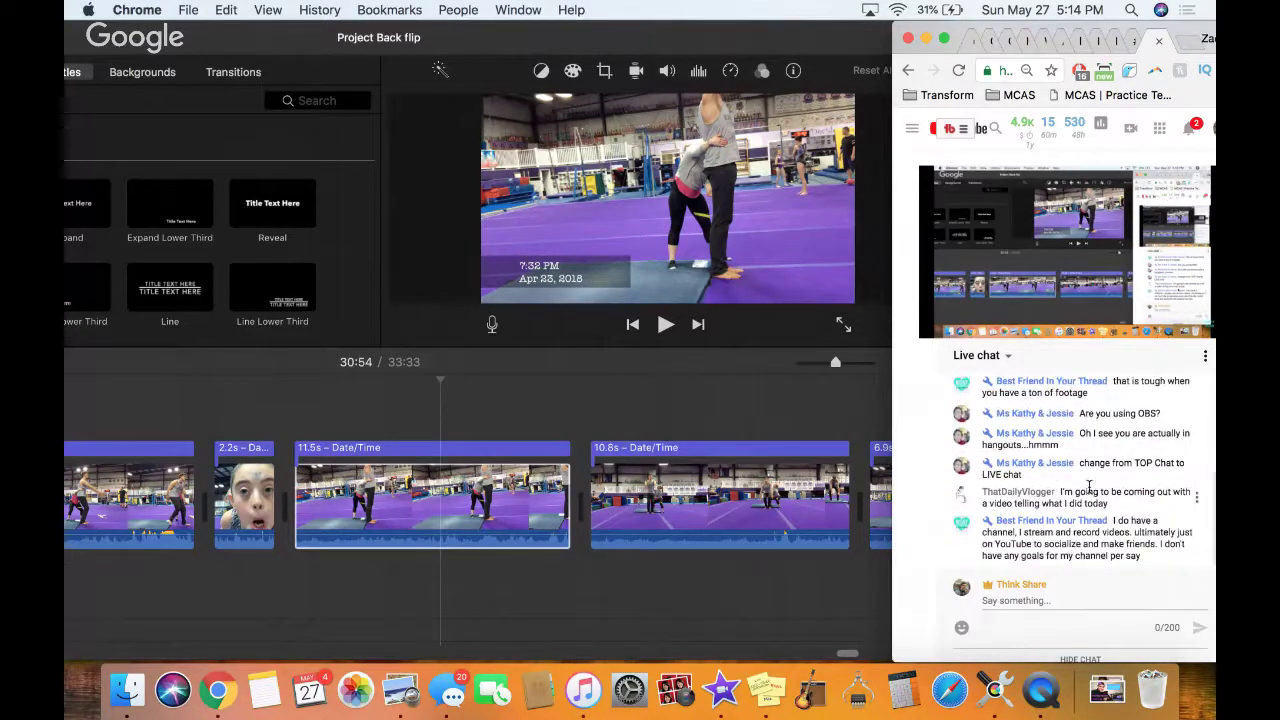
Switch to iMovie, zoom the timeline out, and select the earlier 10.8 s Date/Time title just before the 7.7 s title
left_click(689, 396)
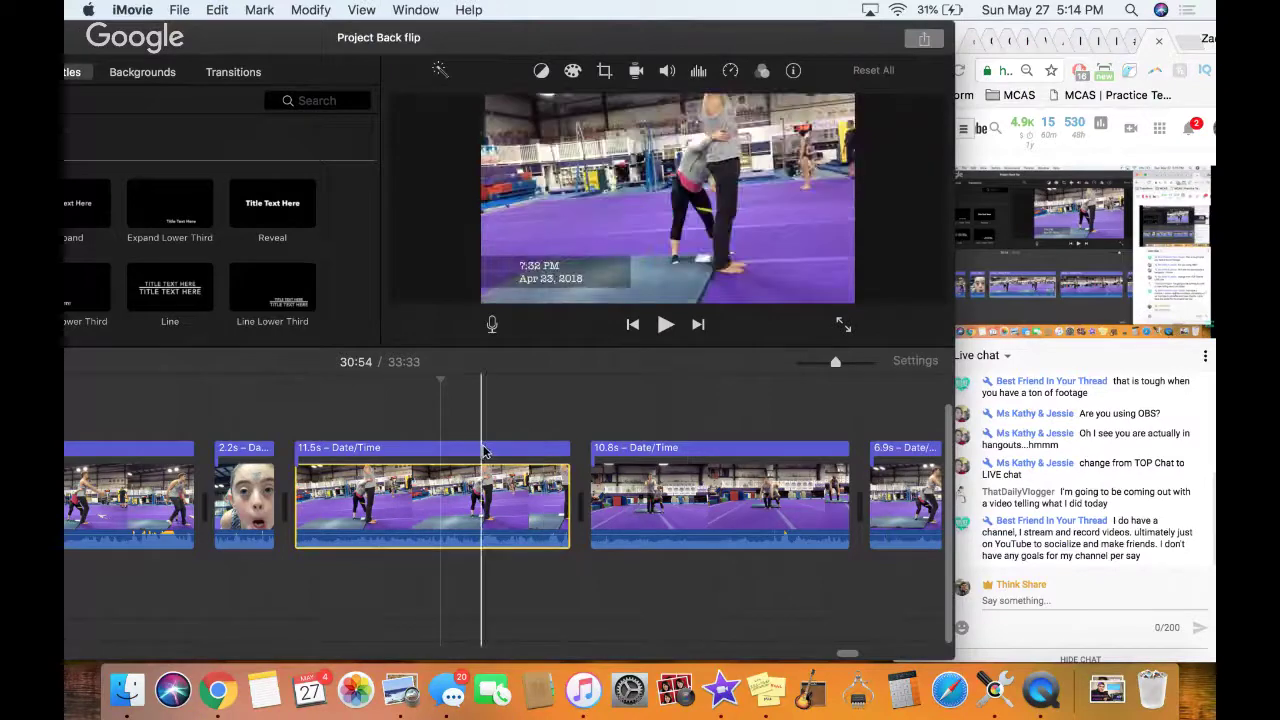
key("super+minus")
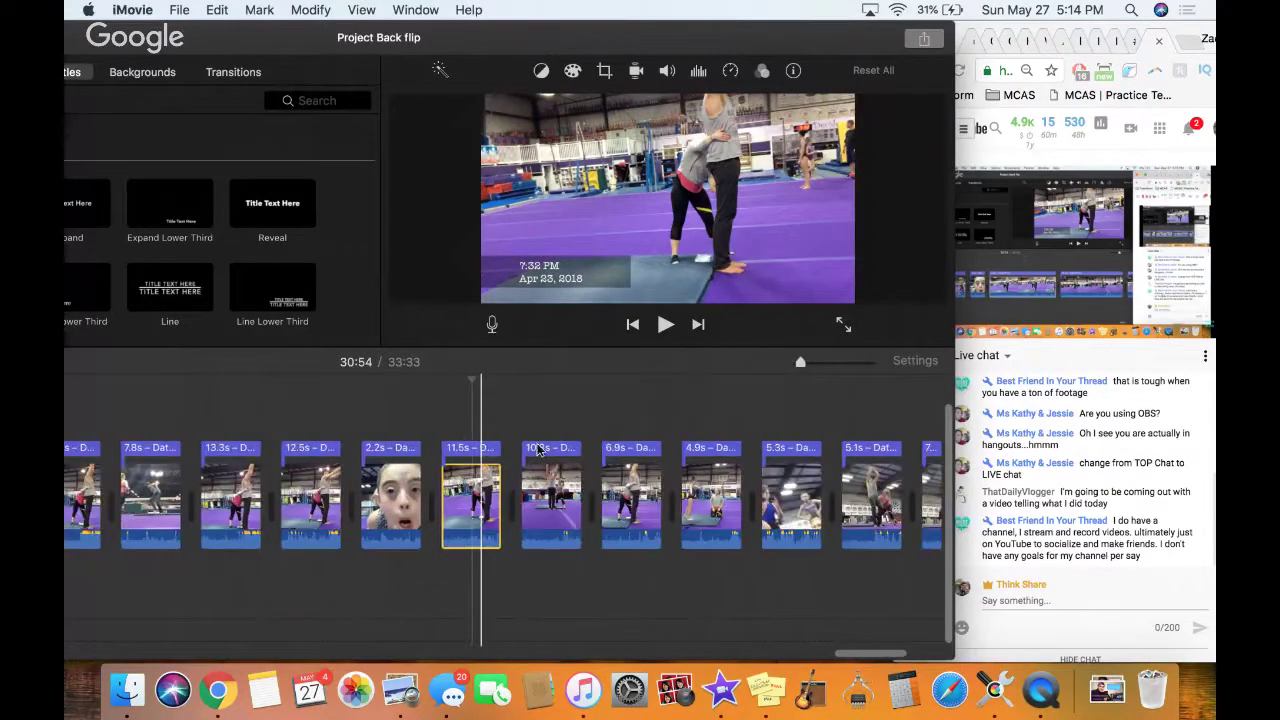
scroll(537, 450, "left", 10)
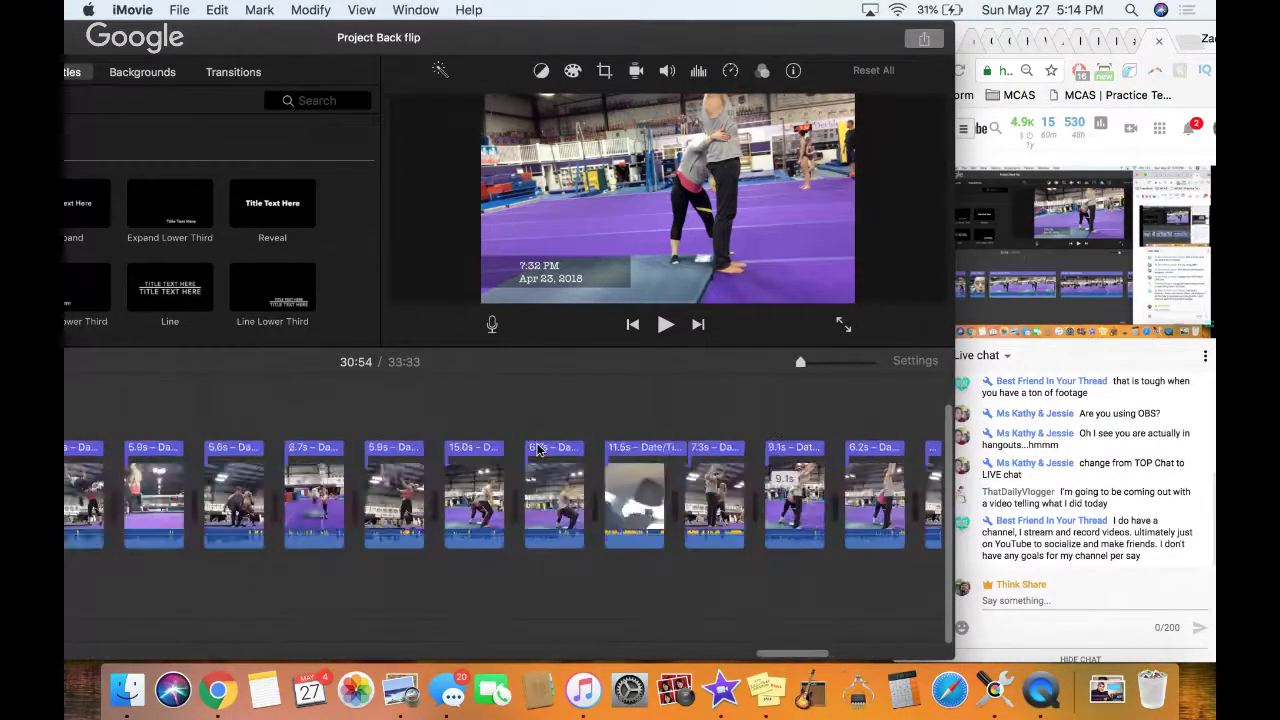
scroll(537, 450, "left", 10)
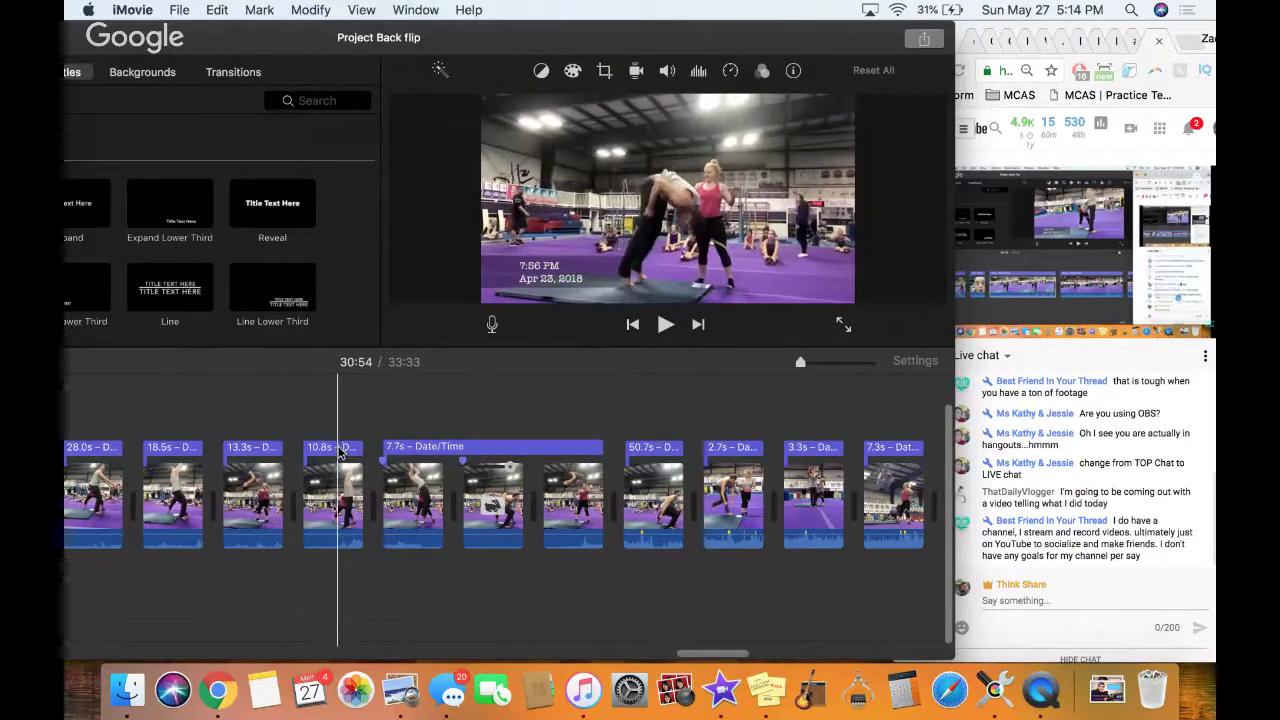
left_click(327, 452)
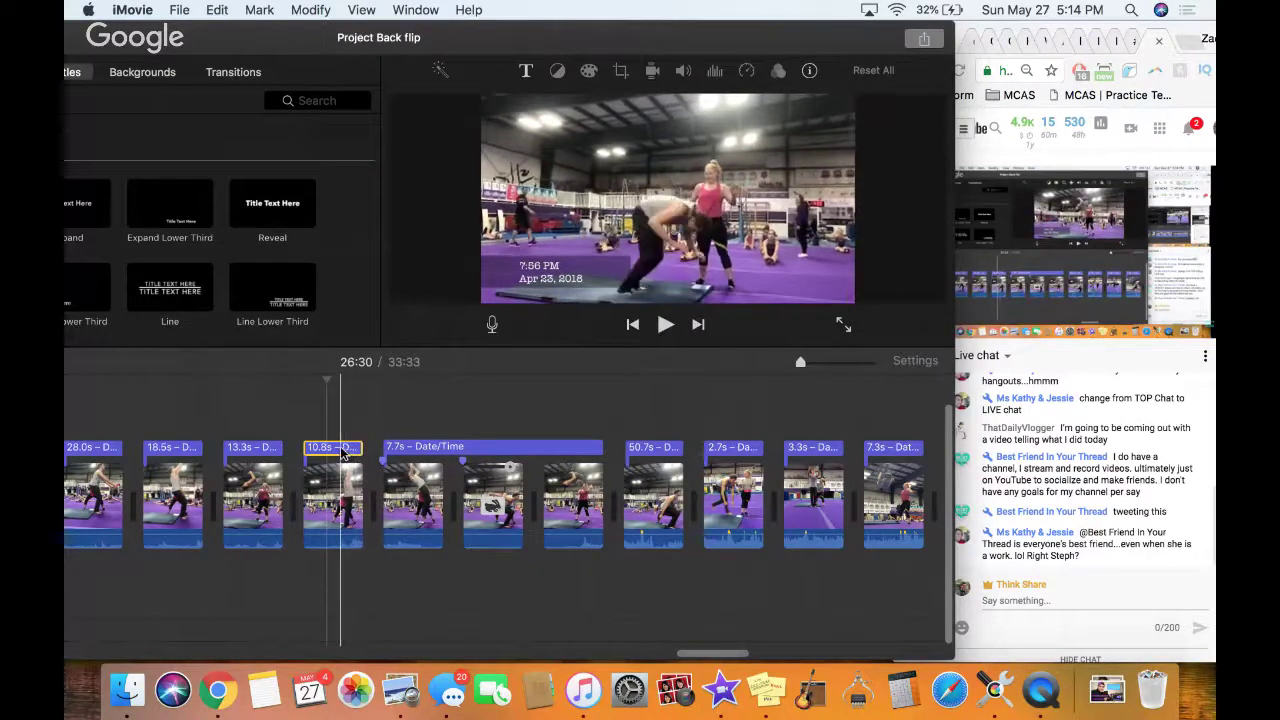
Set the playhead at 26:26, the start of the 10.8 s clip, and briefly play the project from there
left_click(300, 450)
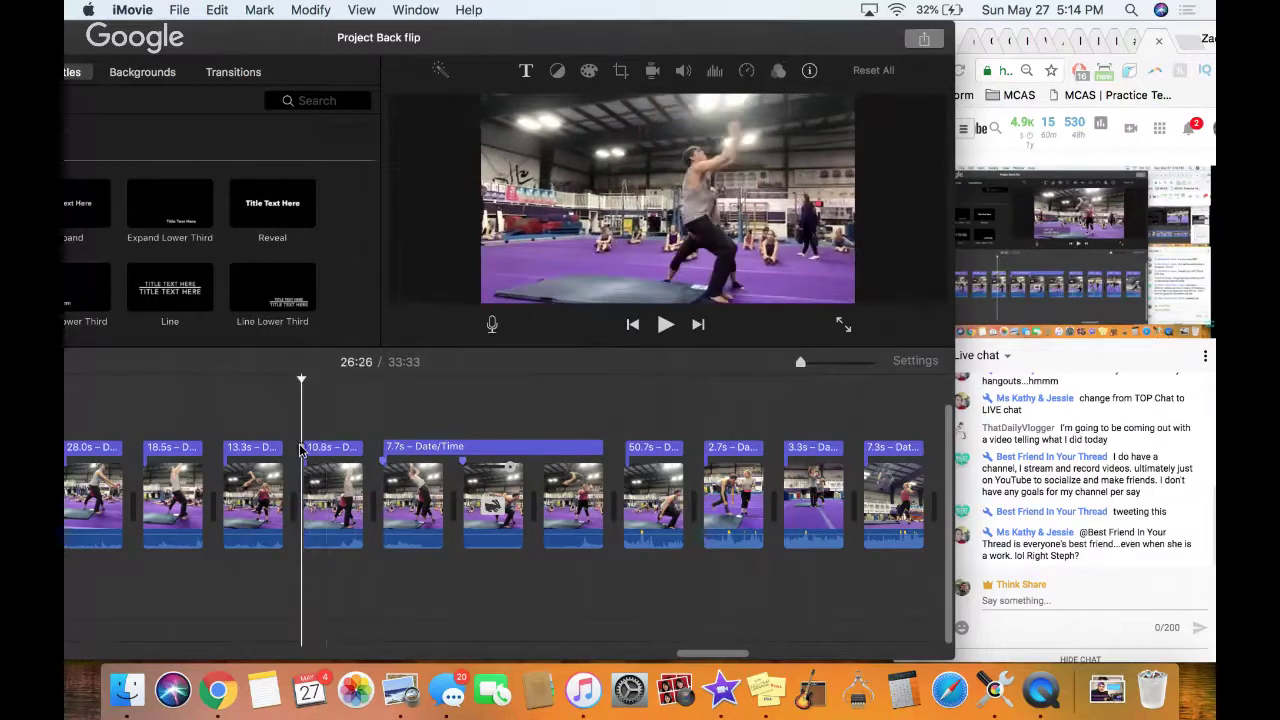
key("space")
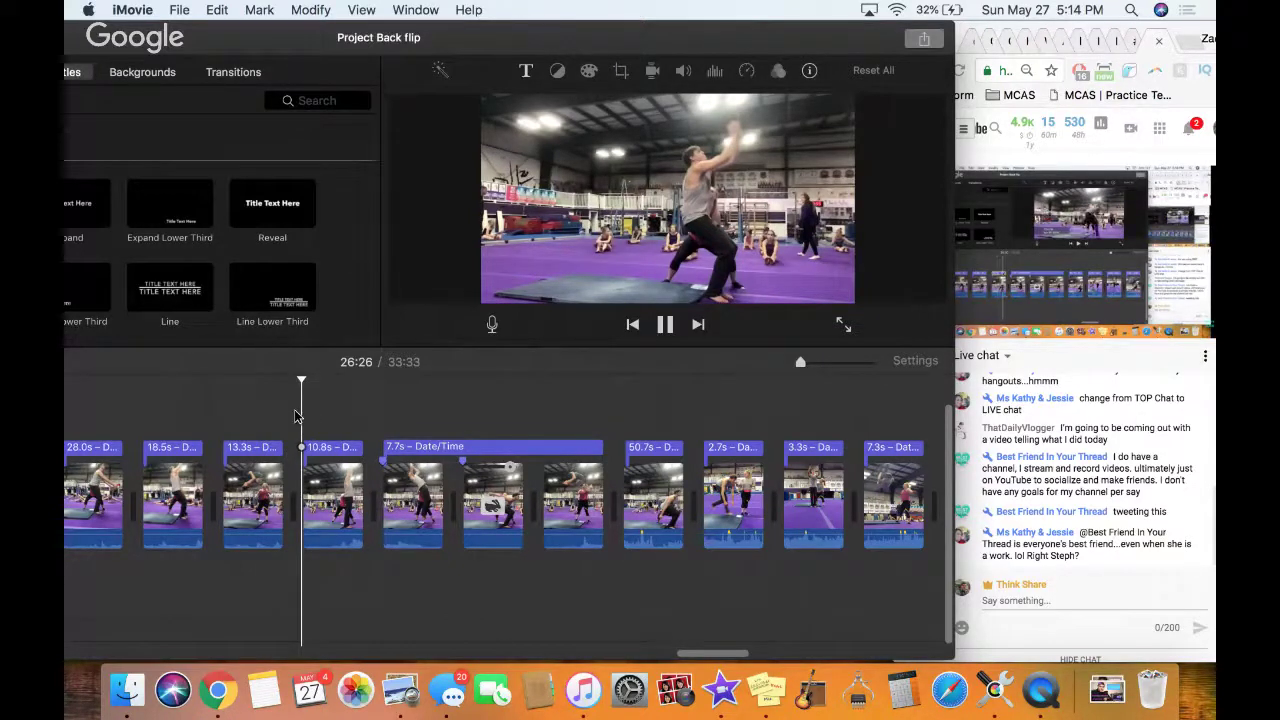
key("space")
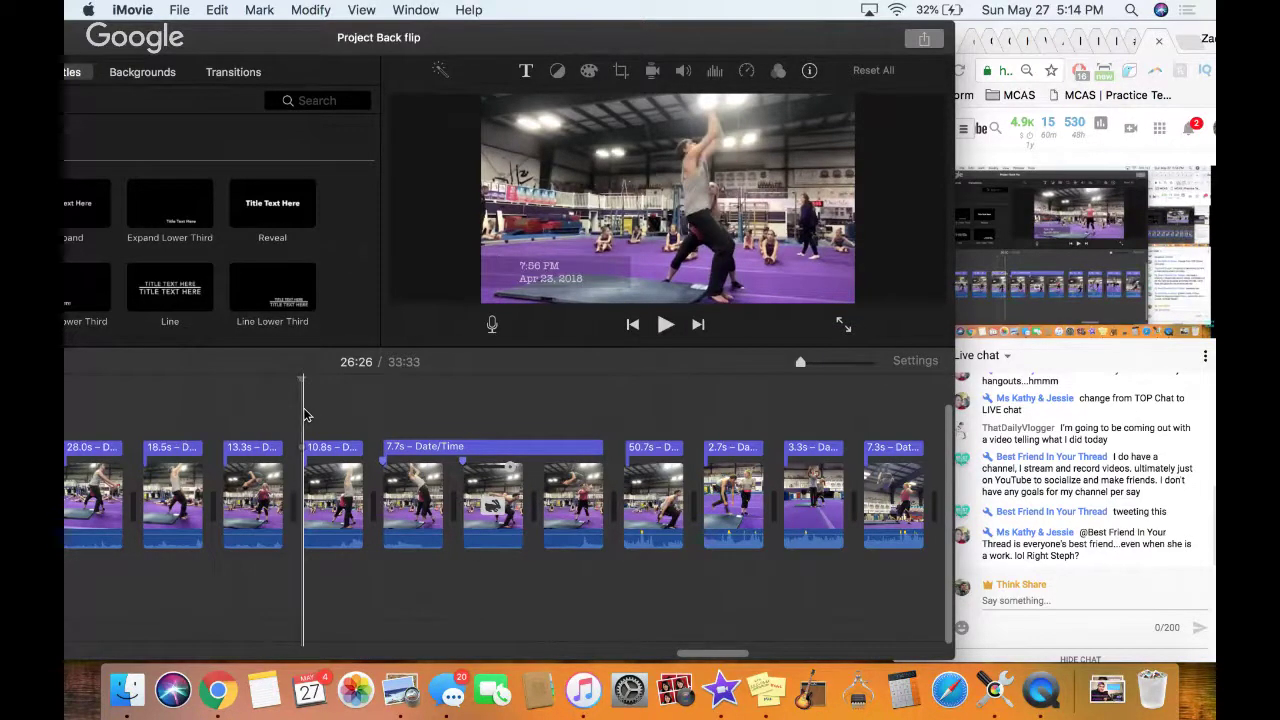
key("space")
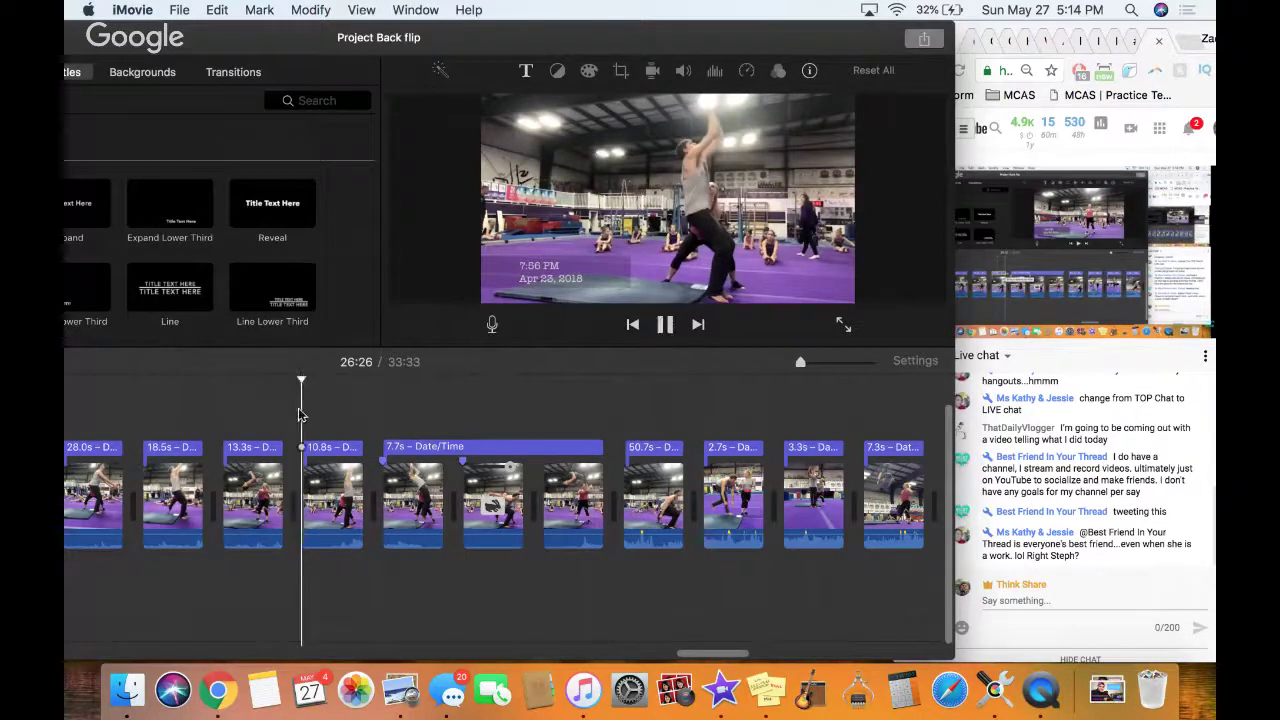
key("space")
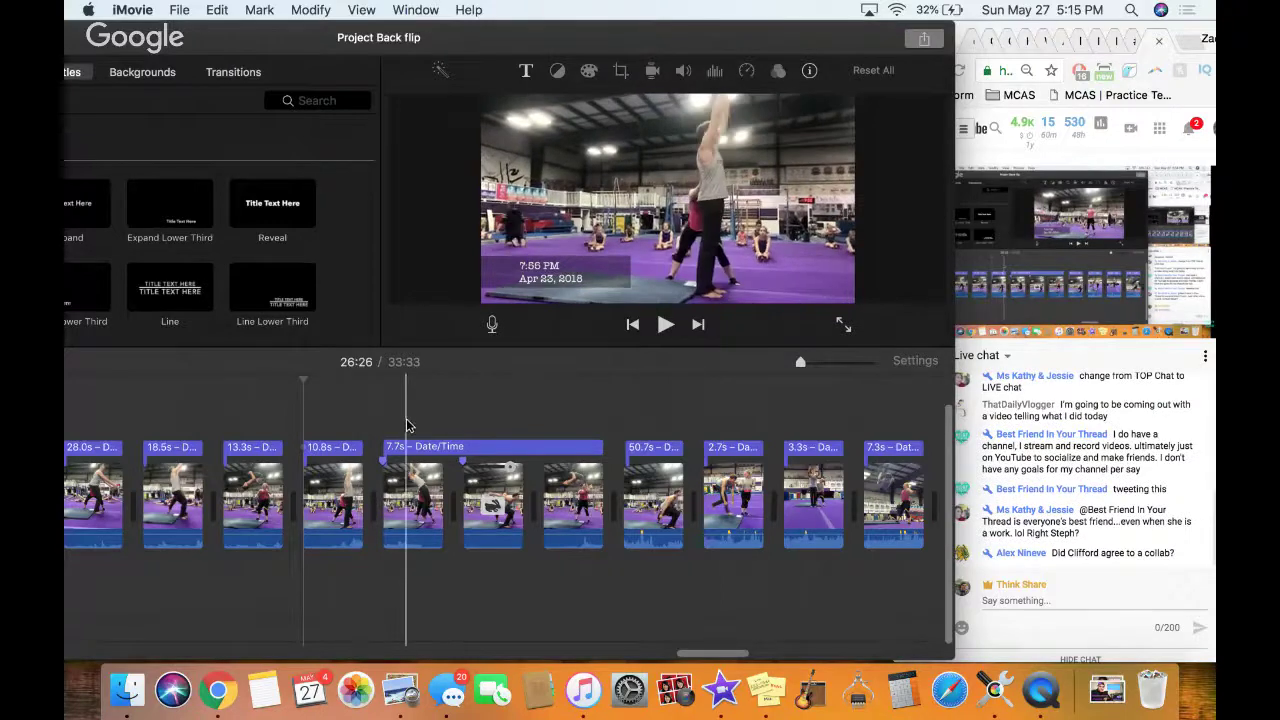
Go back to the project's opening, skim the text-message and phone-call clips, and select the phone-call clip at 1:53
scroll(407, 425, "left", 10)
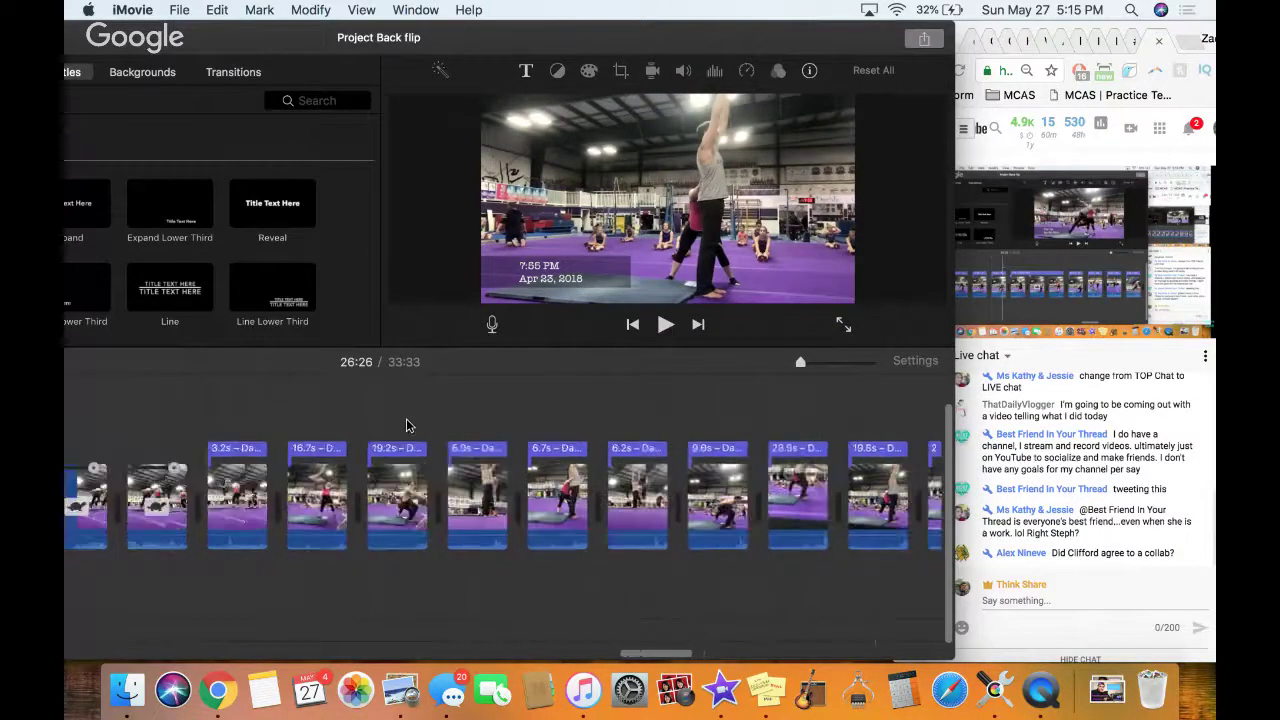
scroll(406, 425, "left", 10)
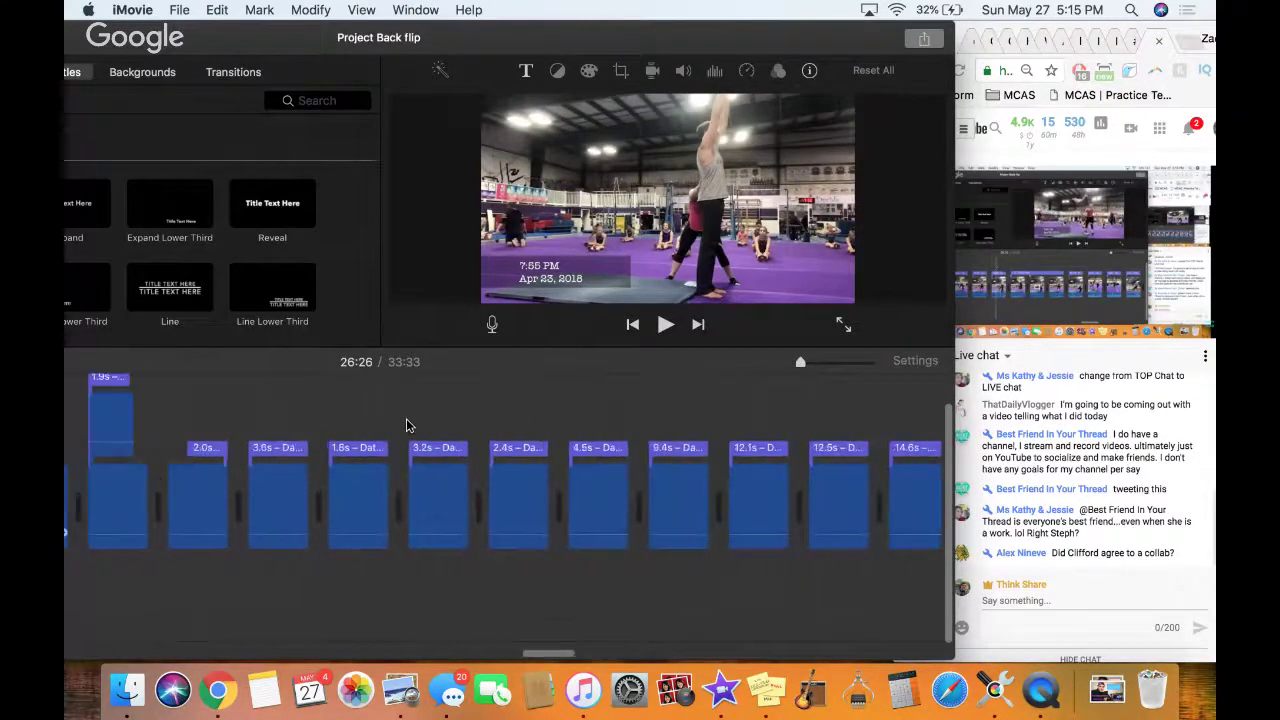
scroll(406, 425, "left", 10)
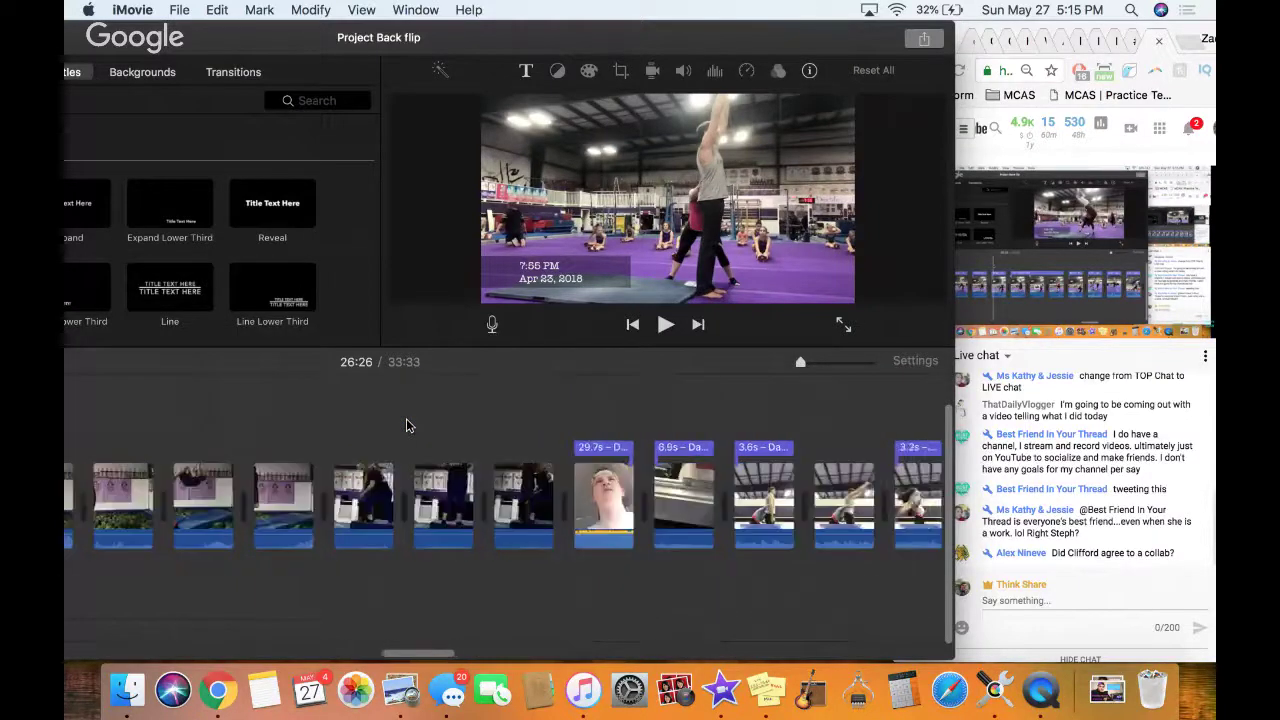
scroll(406, 420, "left", 10)
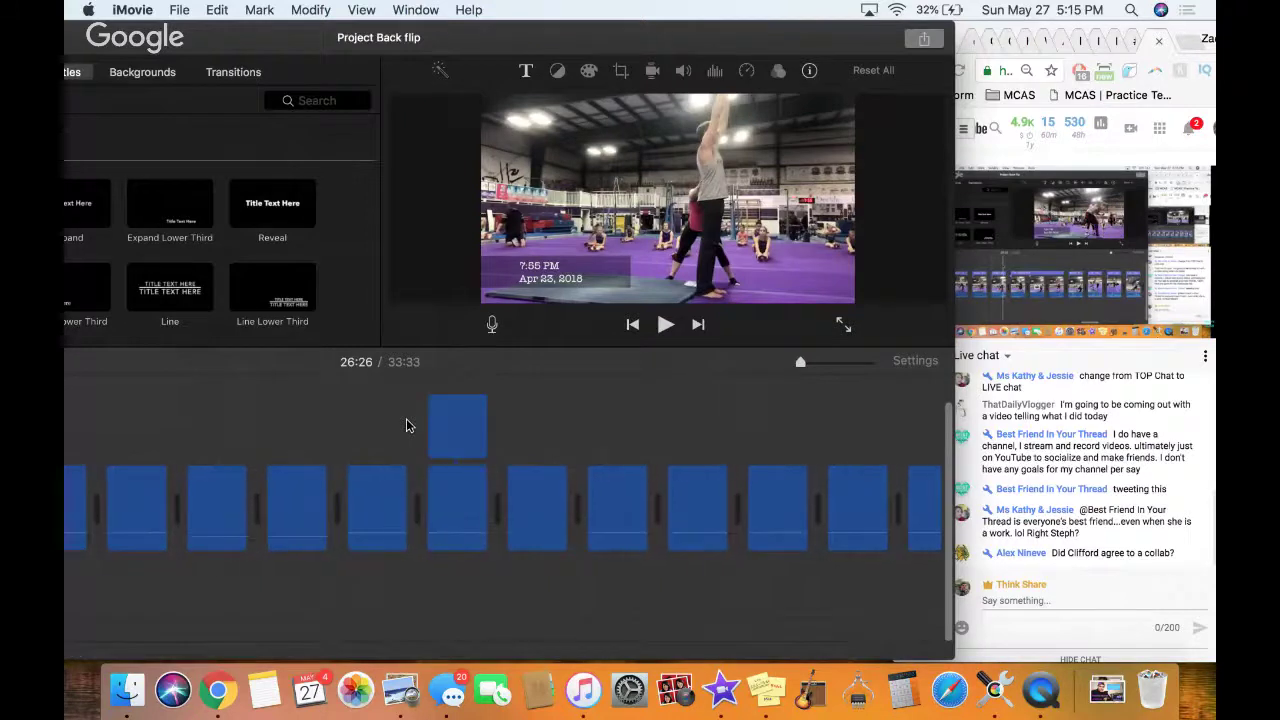
scroll(415, 425, "right", 1)
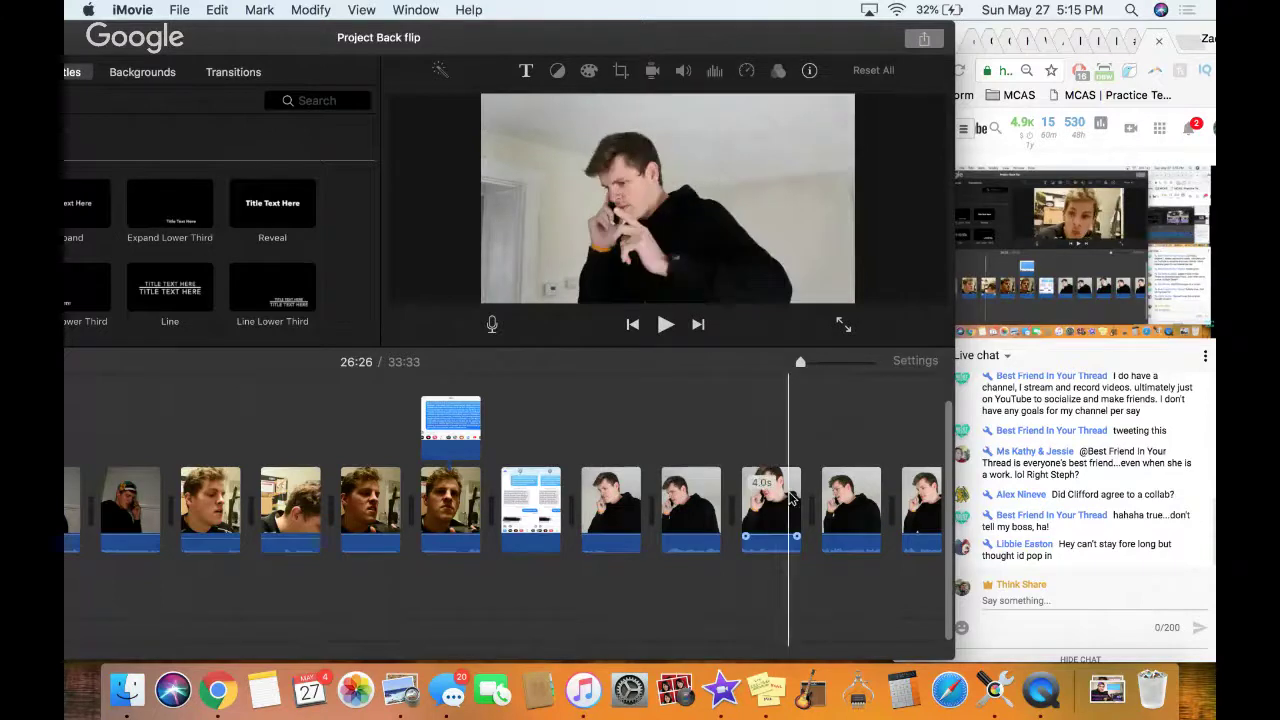
scroll(789, 494, "right", 2)
scroll(789, 494, "right", 5)
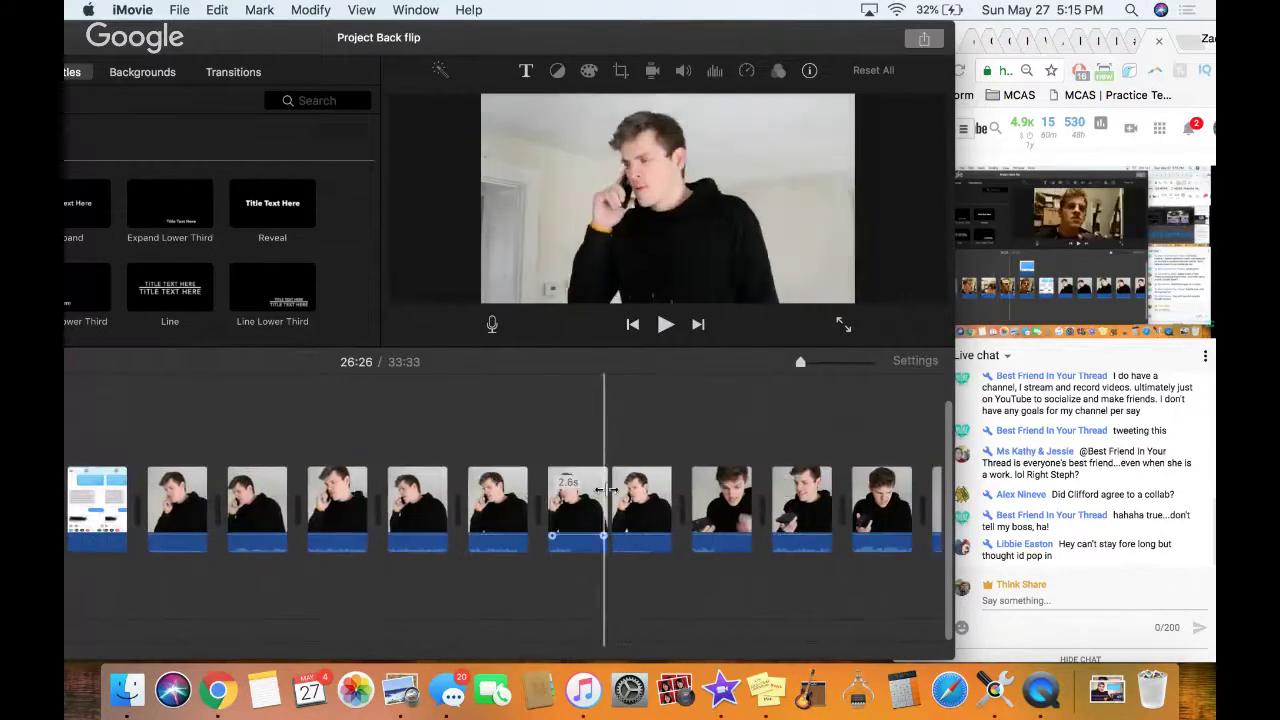
scroll(755, 480, "right", 5)
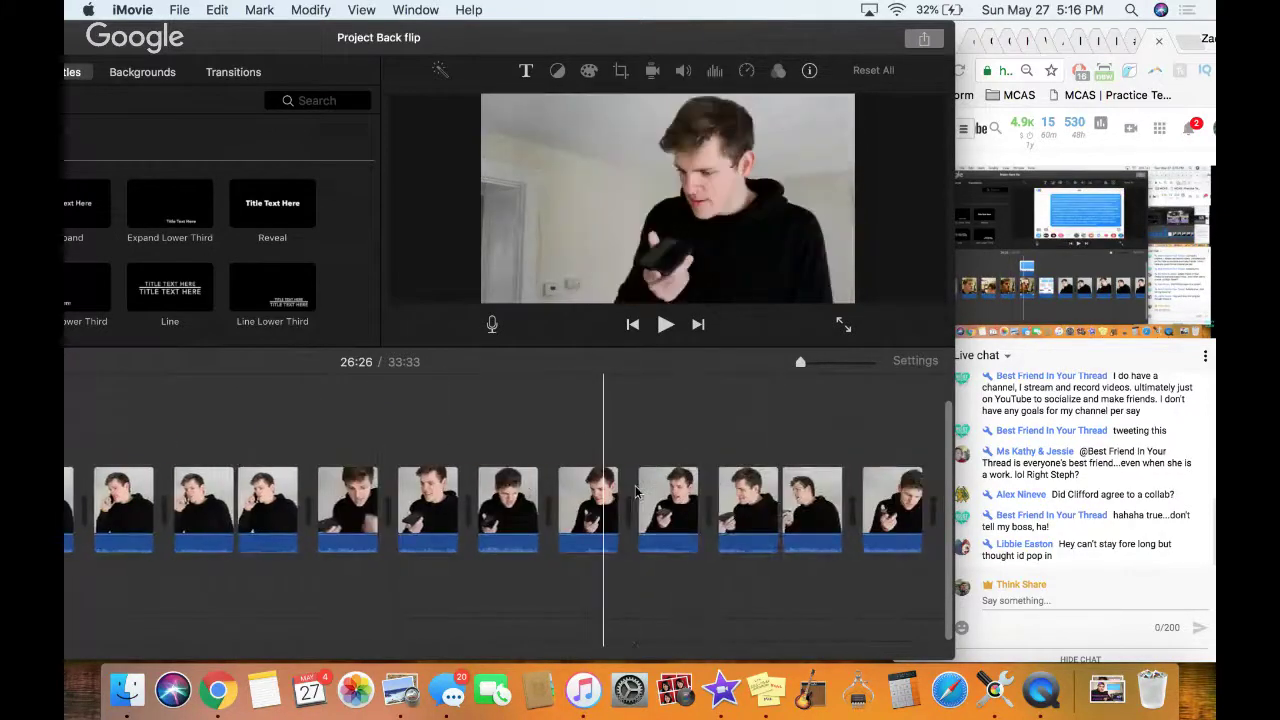
left_click(507, 506)
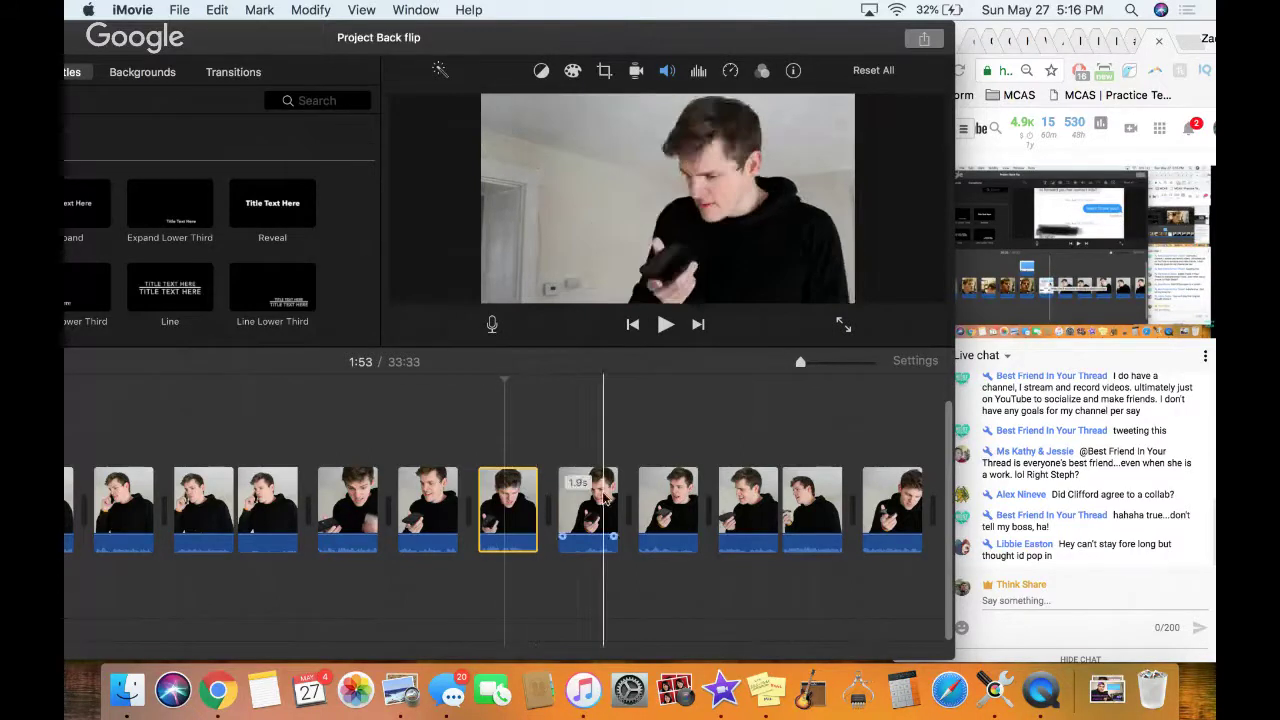
Skim the rest of the phone-call scene and the selfie clips after it, setting the playhead at 2:53 on the way
scroll(745, 485, "right", 2)
scroll(745, 485, "right", 3)
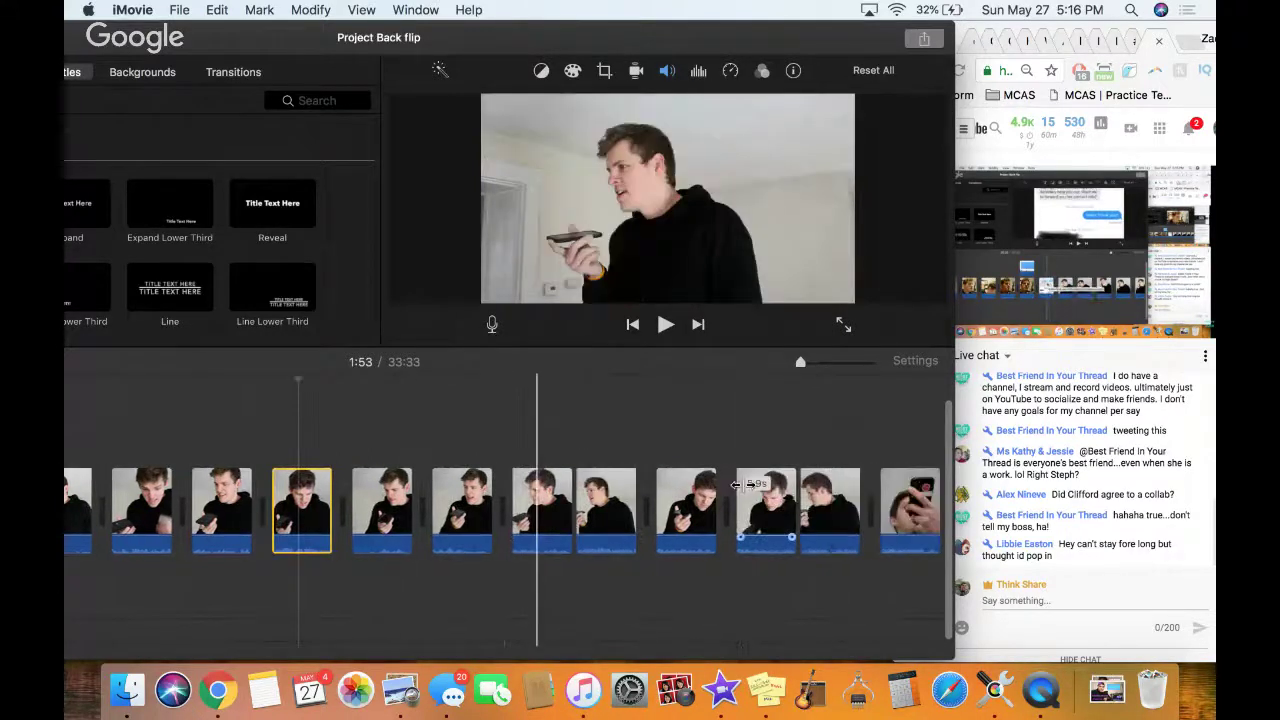
left_click(705, 484)
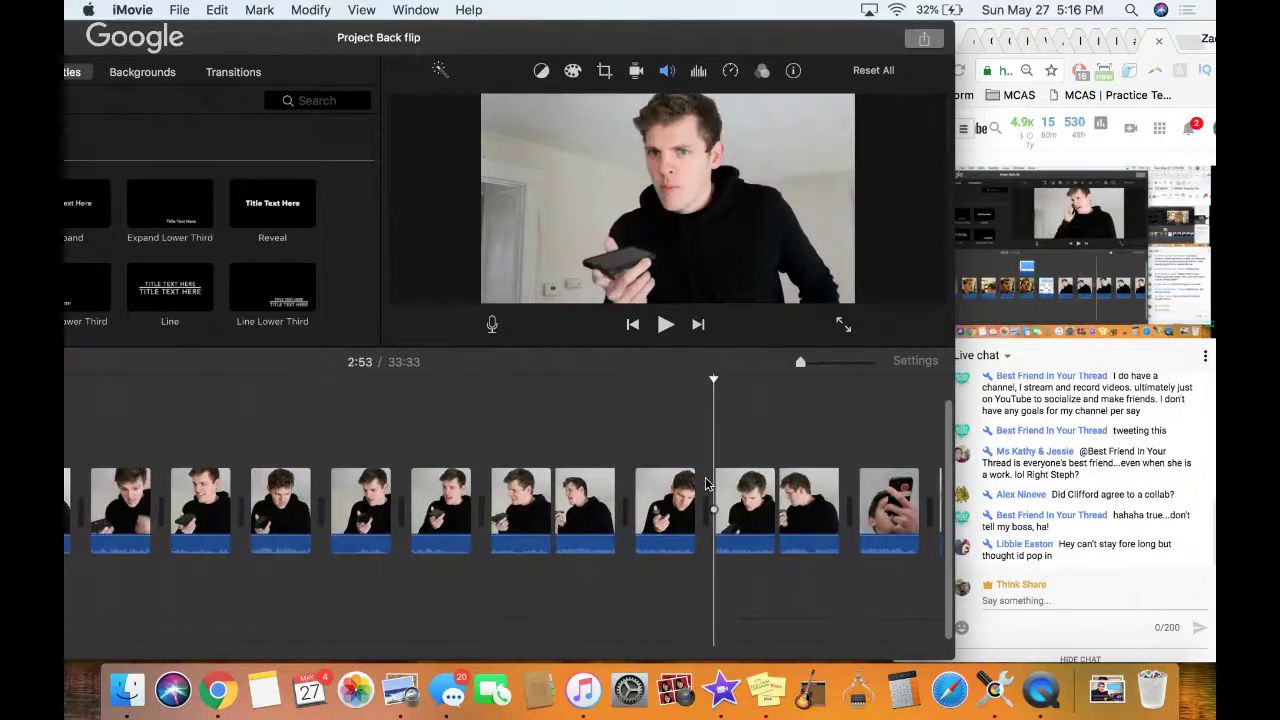
scroll(705, 484, "right", 5)
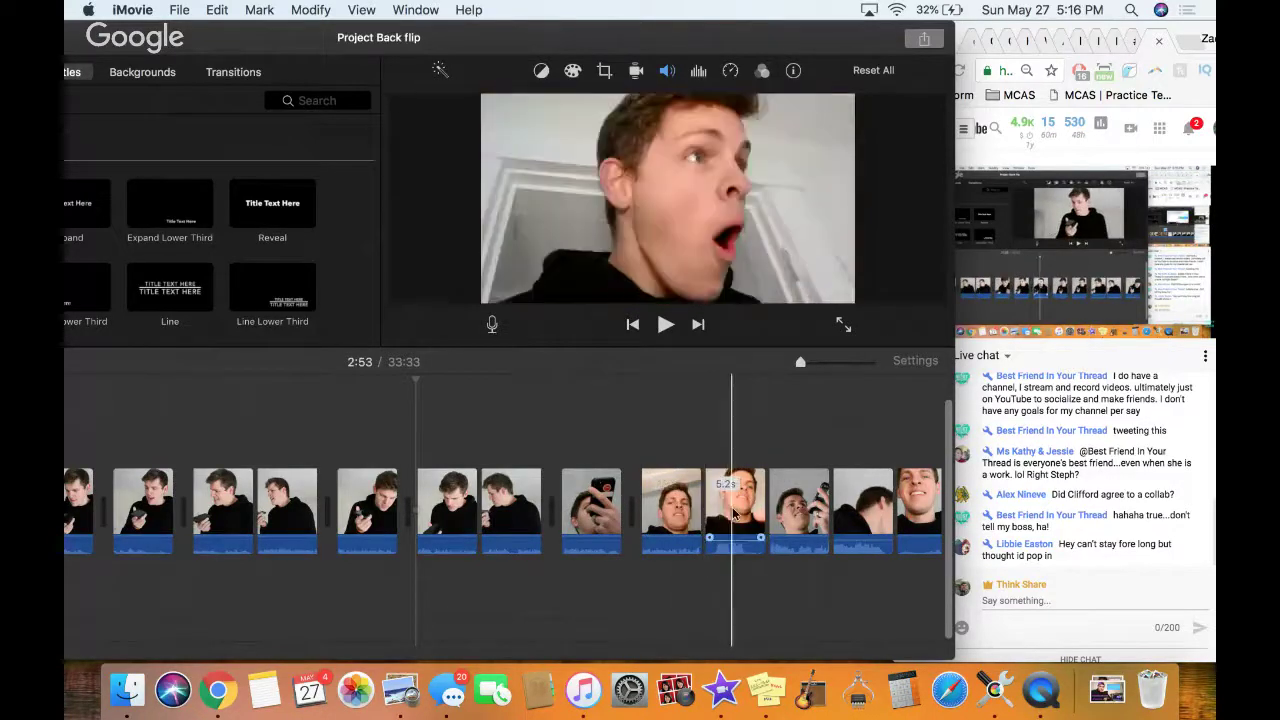
scroll(700, 513, "right", 5)
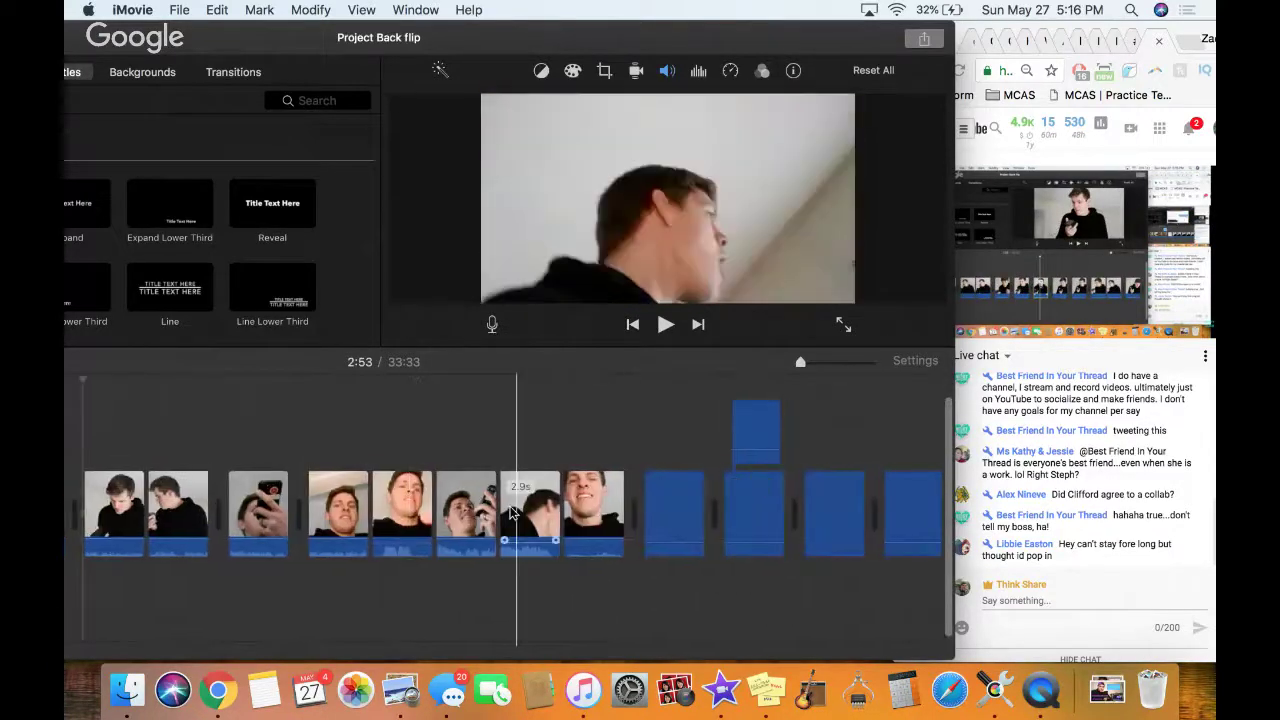
Skim the clips from the house through the car and highway drive to the arrival at the gym building
scroll(734, 510, "right", 5)
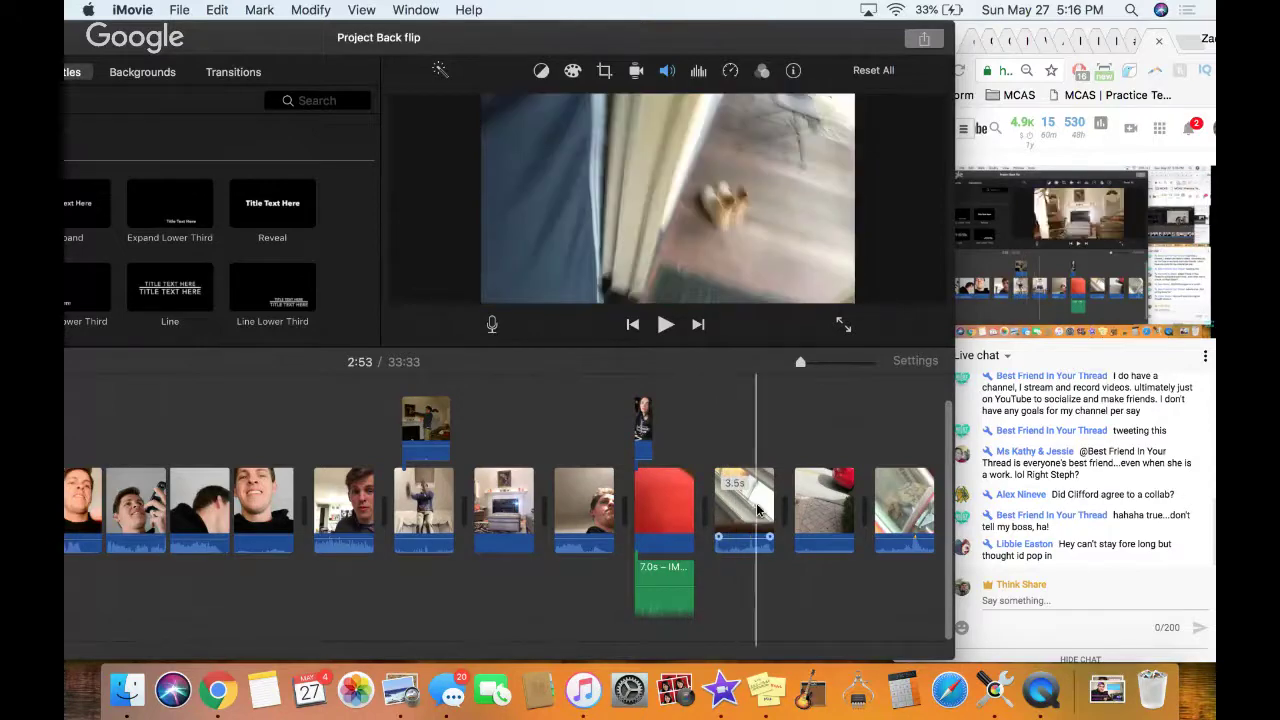
scroll(745, 506, "right", 2)
scroll(750, 506, "right", 10)
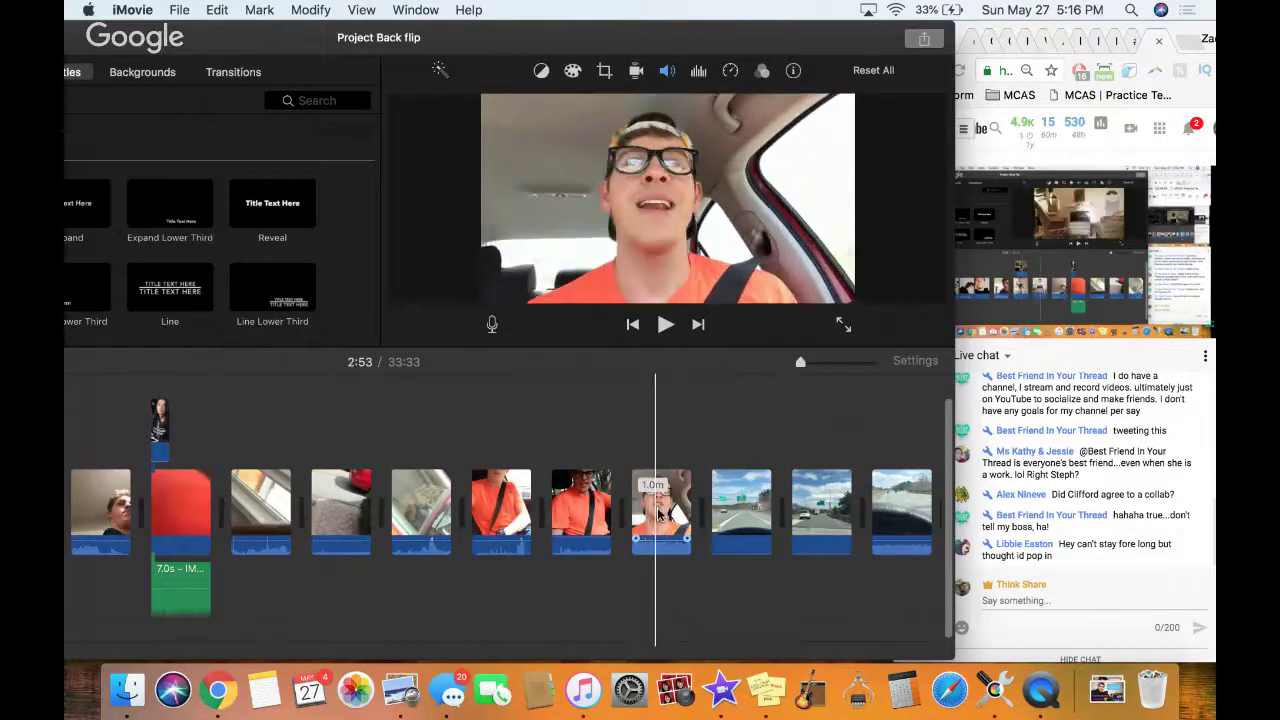
scroll(655, 508, "right", 5)
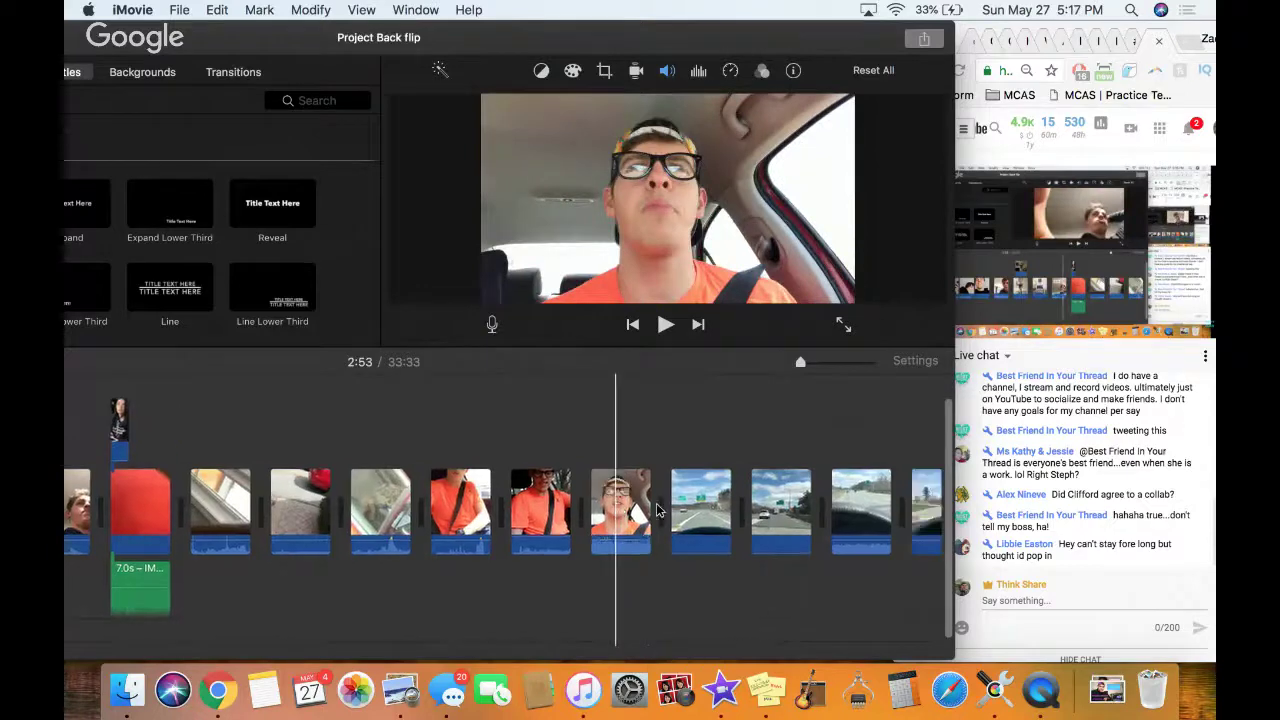
scroll(655, 508, "right", 2)
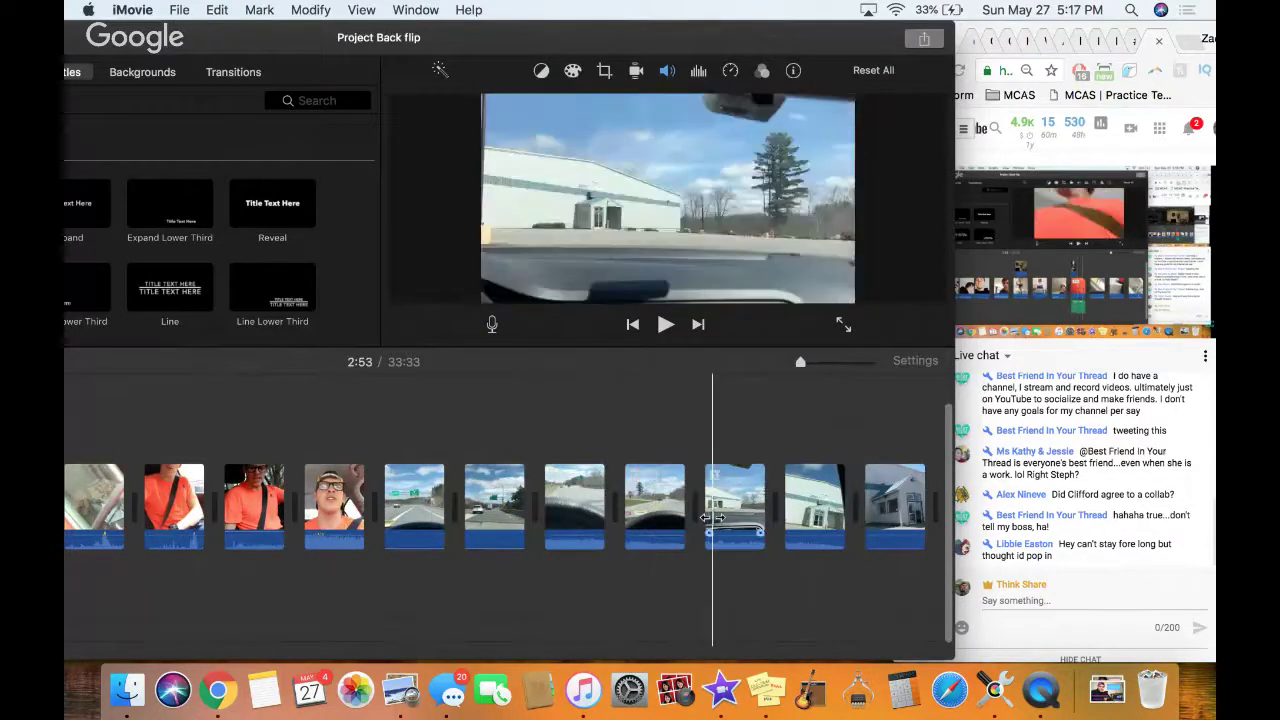
scroll(757, 515, "right", 5)
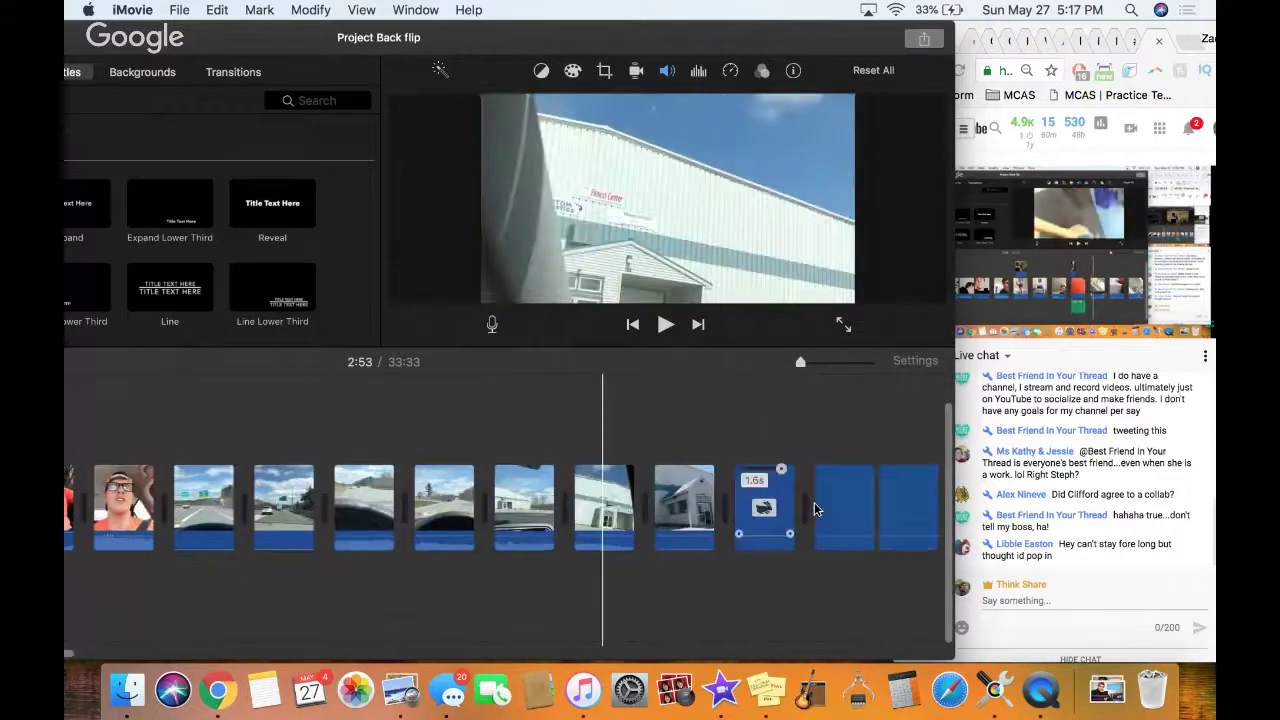
Skim the first clips inside the gym, from the dark entrance shots through the sped-up stretching to the red mat practice
scroll(815, 510, "right", 5)
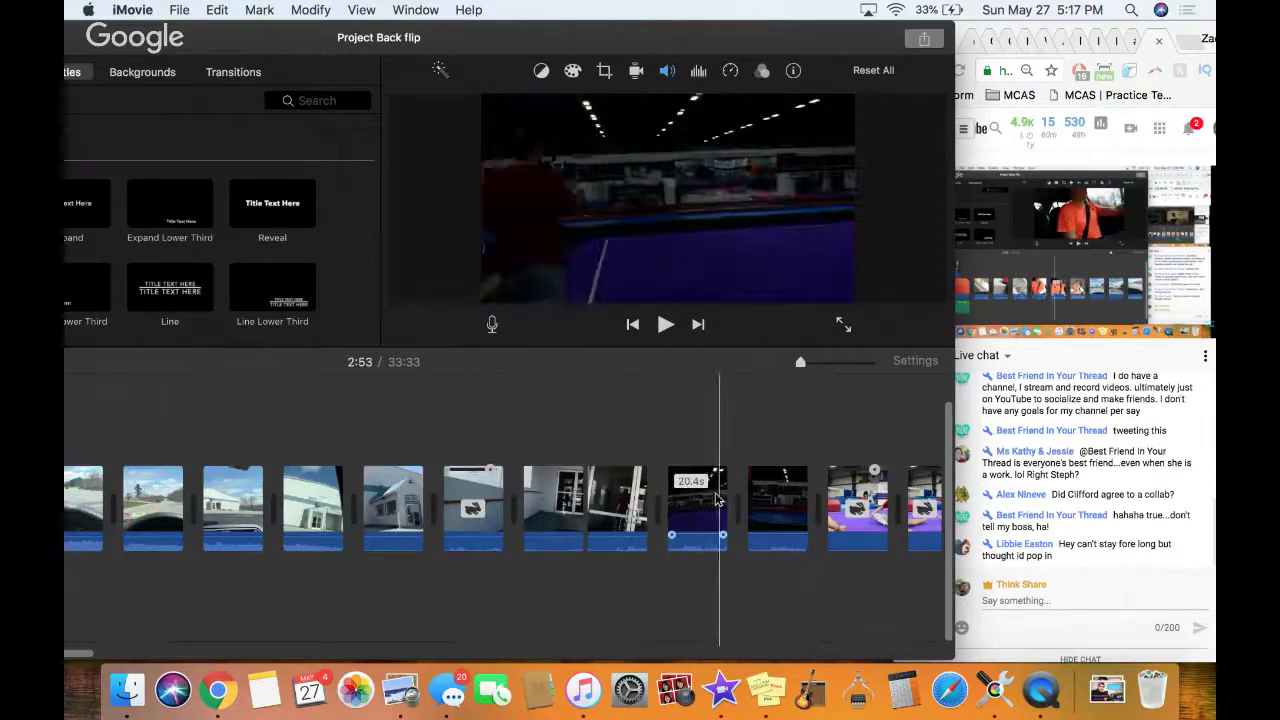
scroll(790, 507, "right", 7)
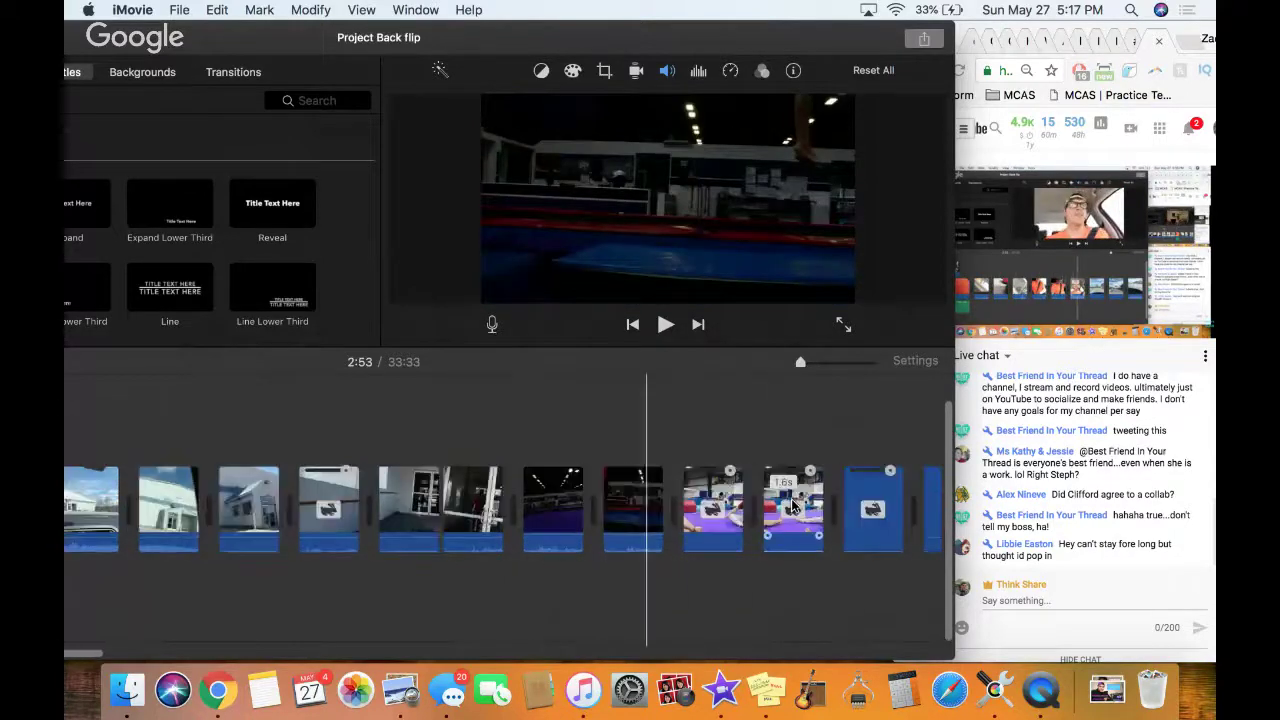
scroll(790, 507, "right", 1)
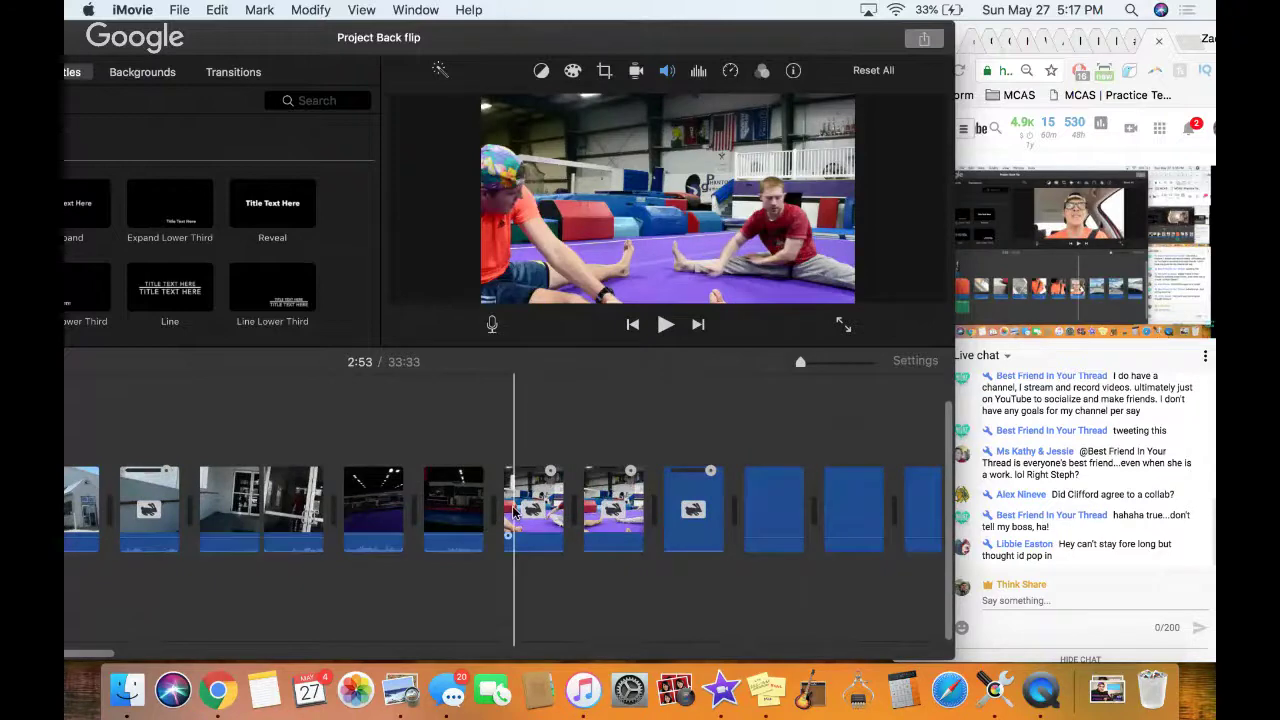
scroll(813, 503, "right", 5)
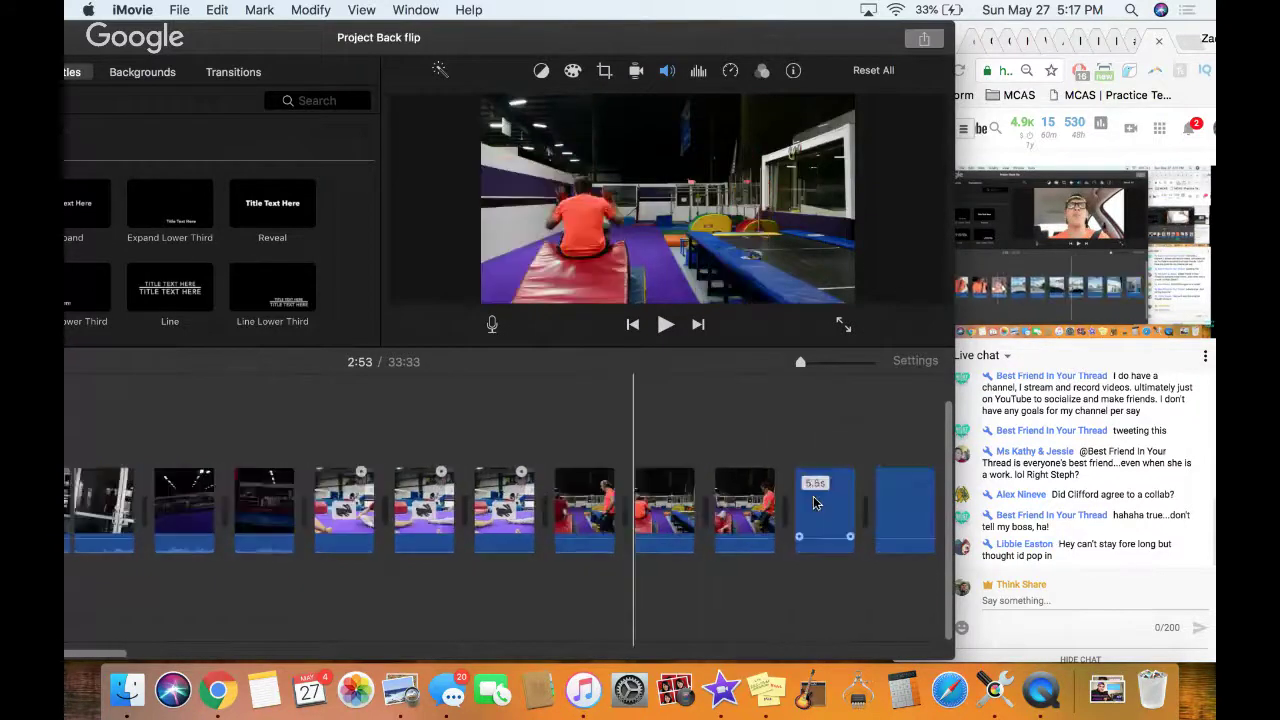
scroll(813, 500, "right", 6)
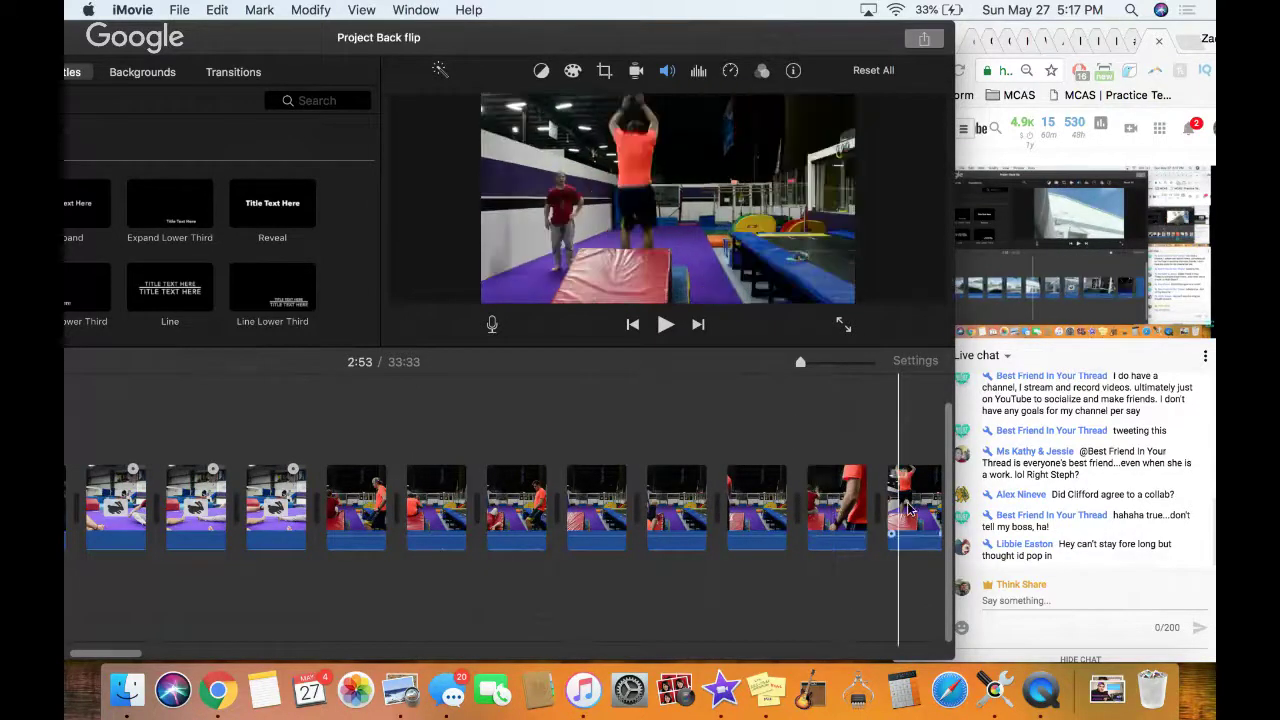
Select the mat practice clip at 9:23 and examine the trampoline clips filmed in front of the Phantom Gymnastics wall
scroll(820, 505, "right", 5)
left_click(506, 489)
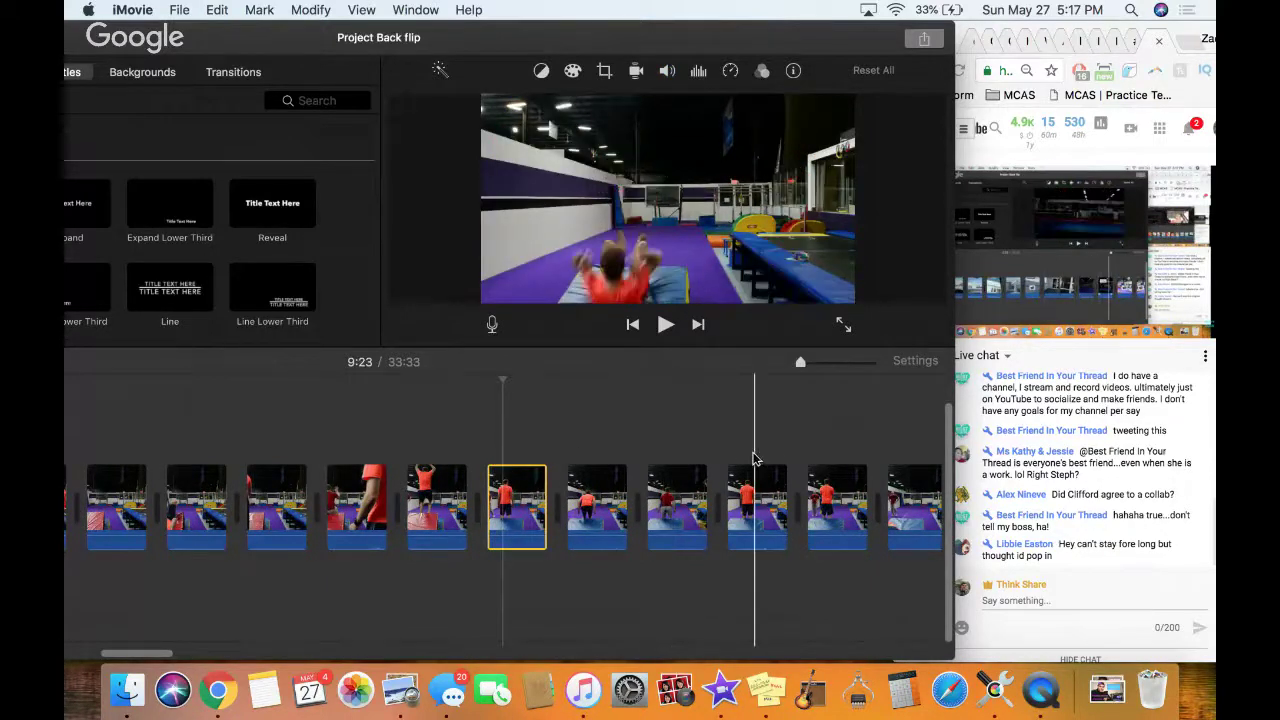
scroll(866, 460, "right", 10)
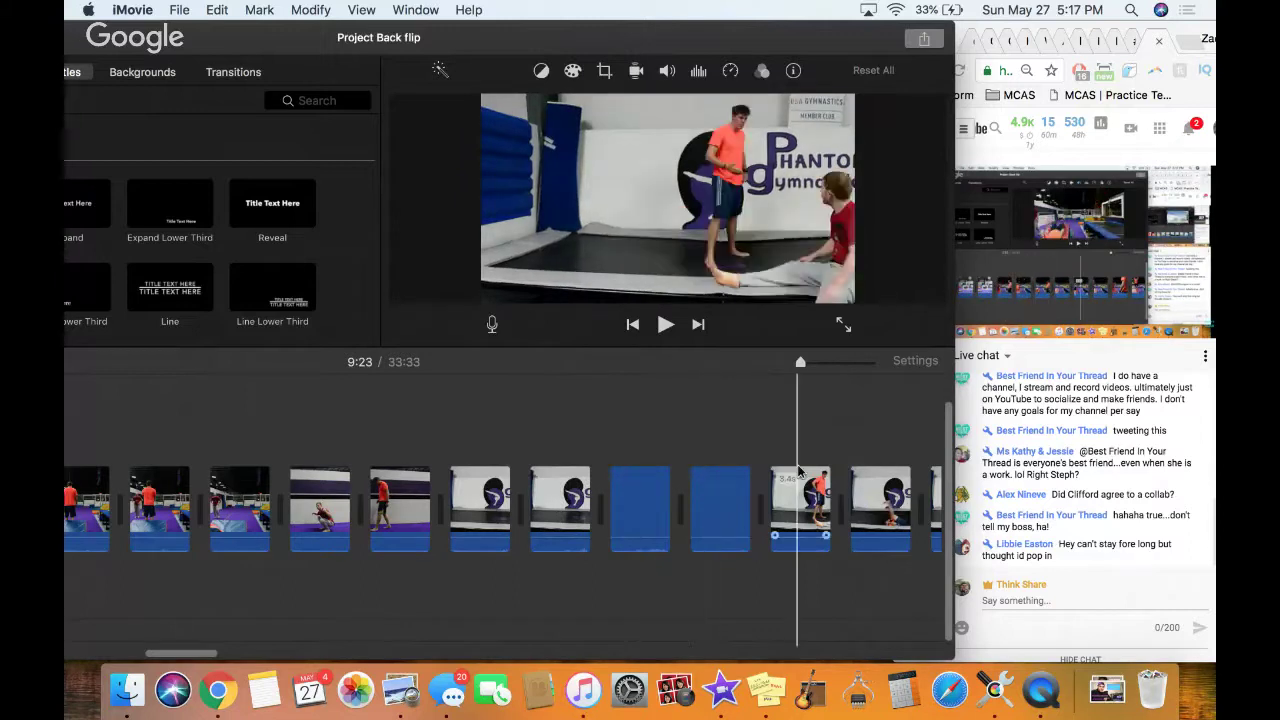
scroll(798, 470, "right", 5)
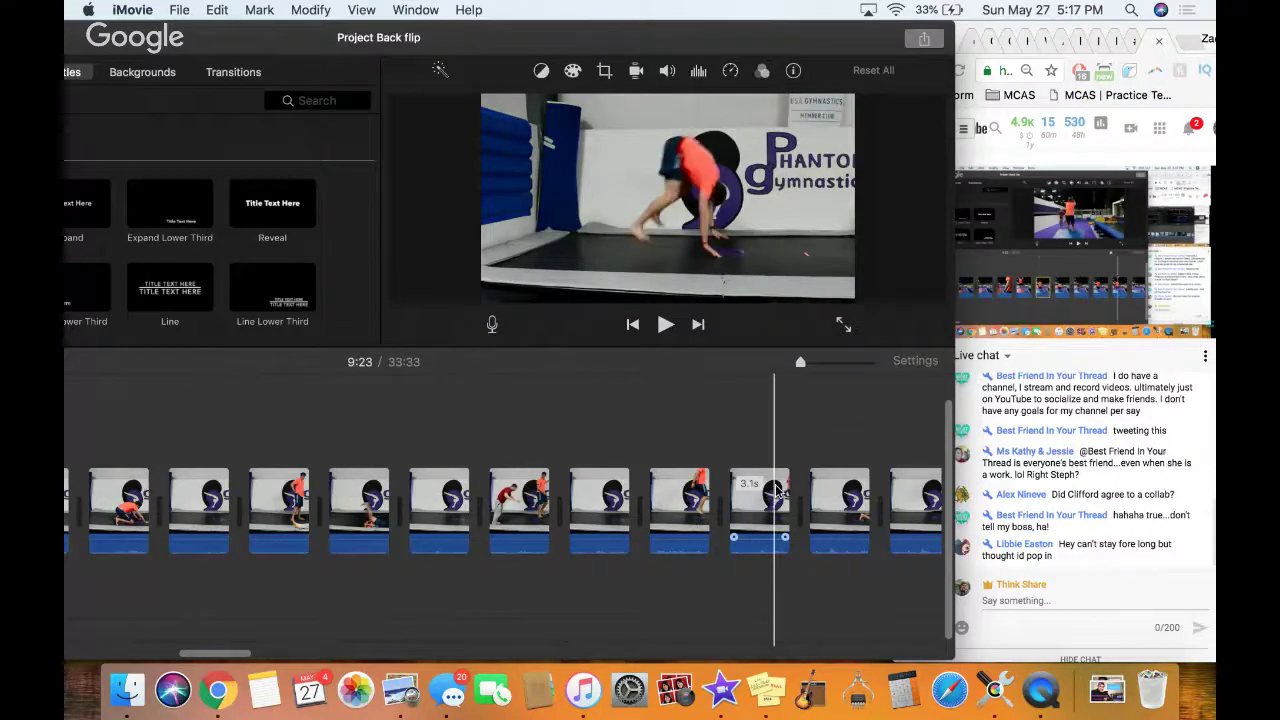
Skim further through the Phantom Gymnastics trampoline clips and start playback of the 5.1 s clip at 10:54
scroll(780, 489, "right", 5)
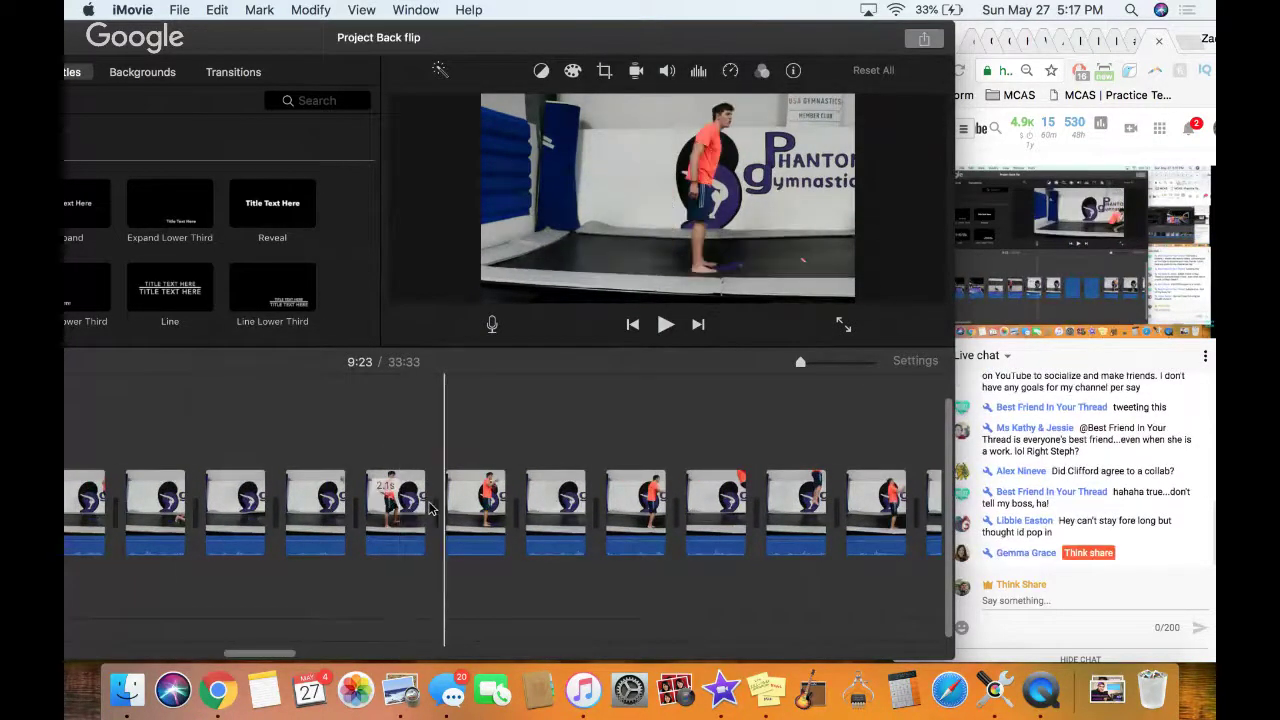
left_click(545, 520)
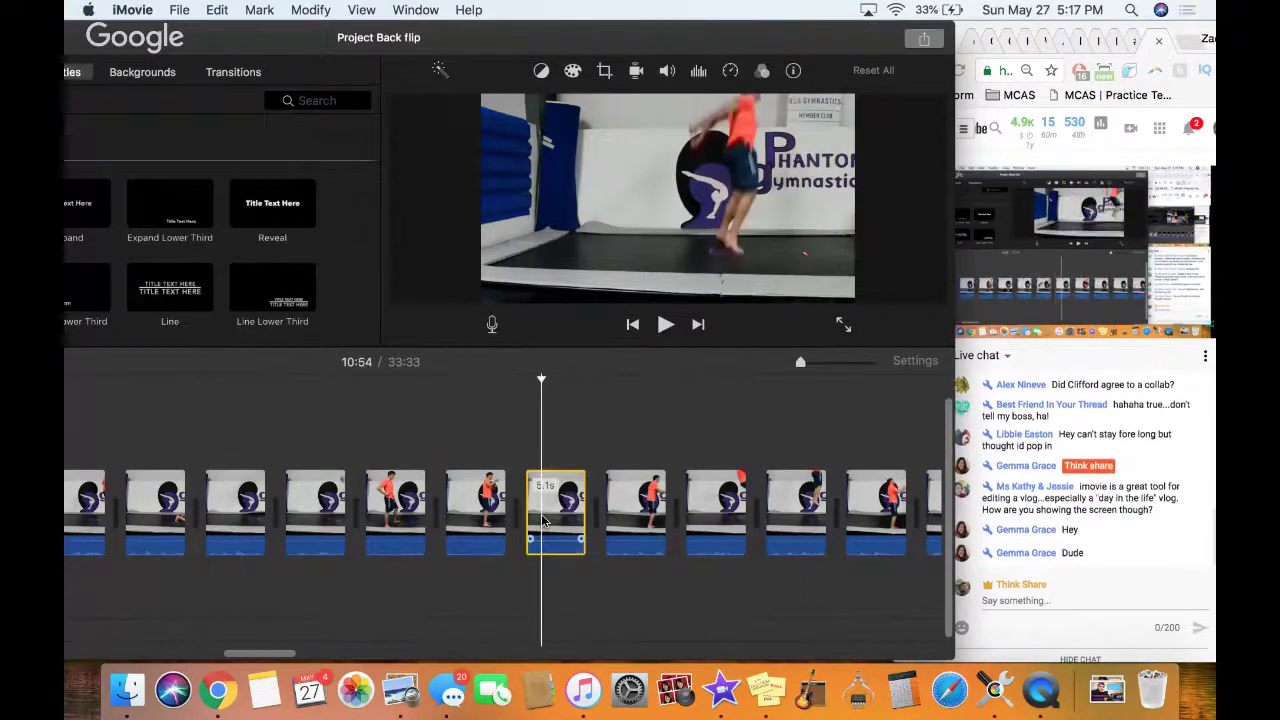
key("space")
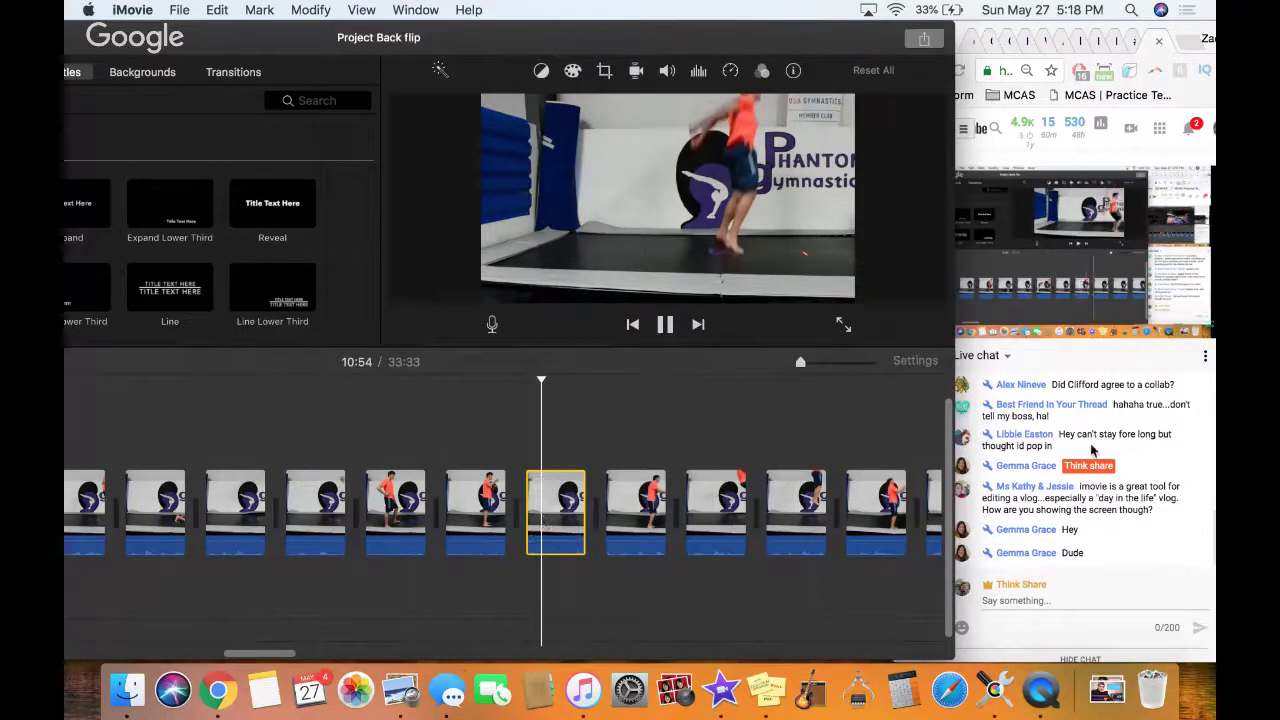
Read back through the earlier live chat messages and catch up on the viewers' newer comments
scroll(1092, 450, "up", 5)
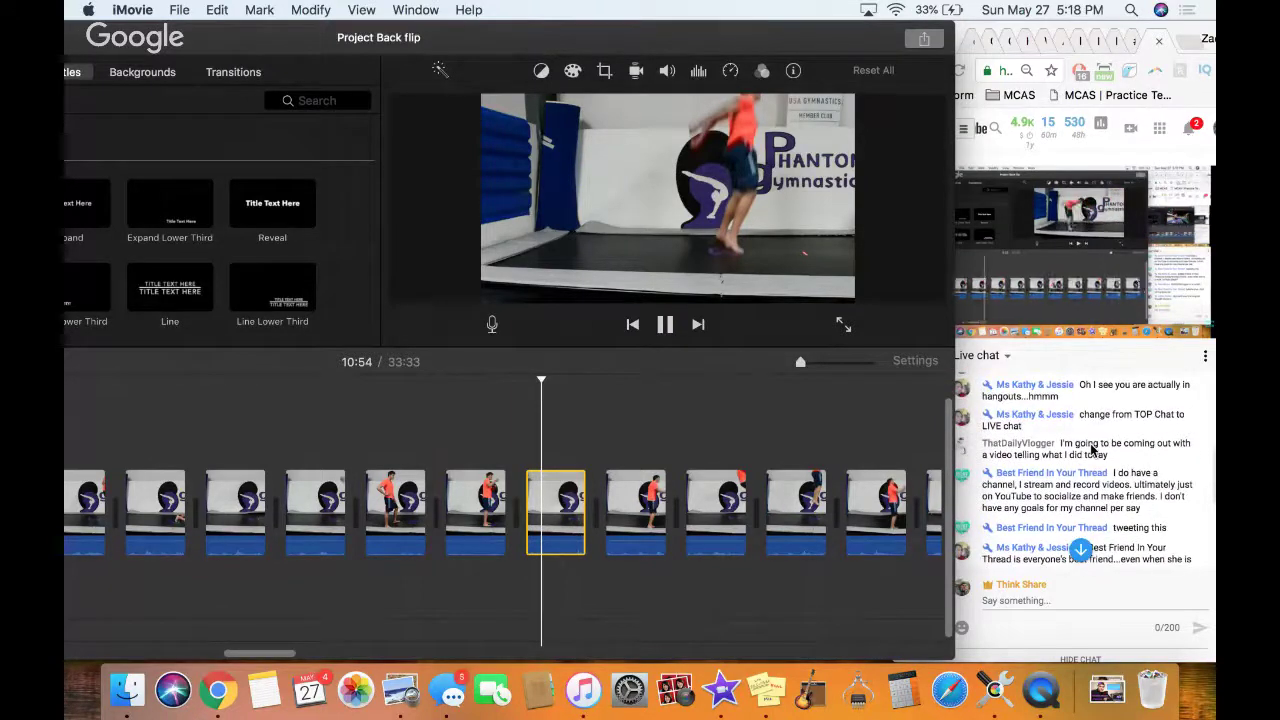
scroll(1092, 450, "down", 1)
scroll(1092, 450, "down", 2)
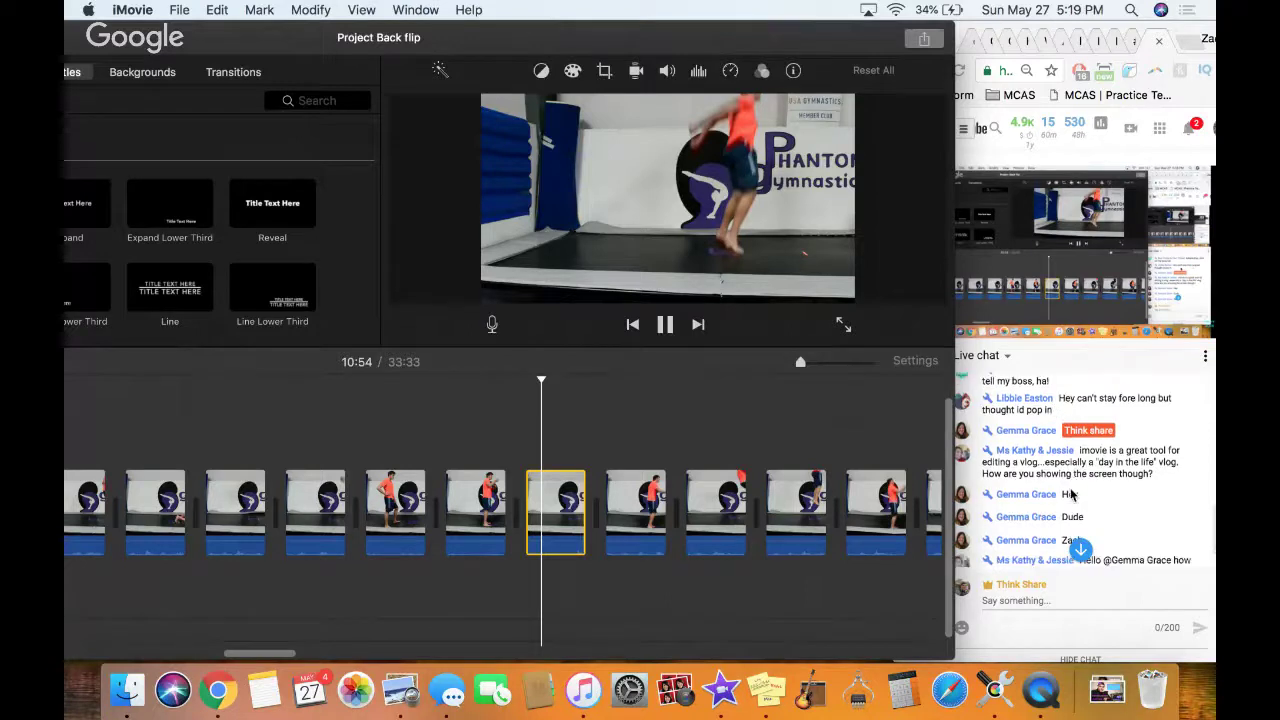
scroll(1071, 493, "up", 2)
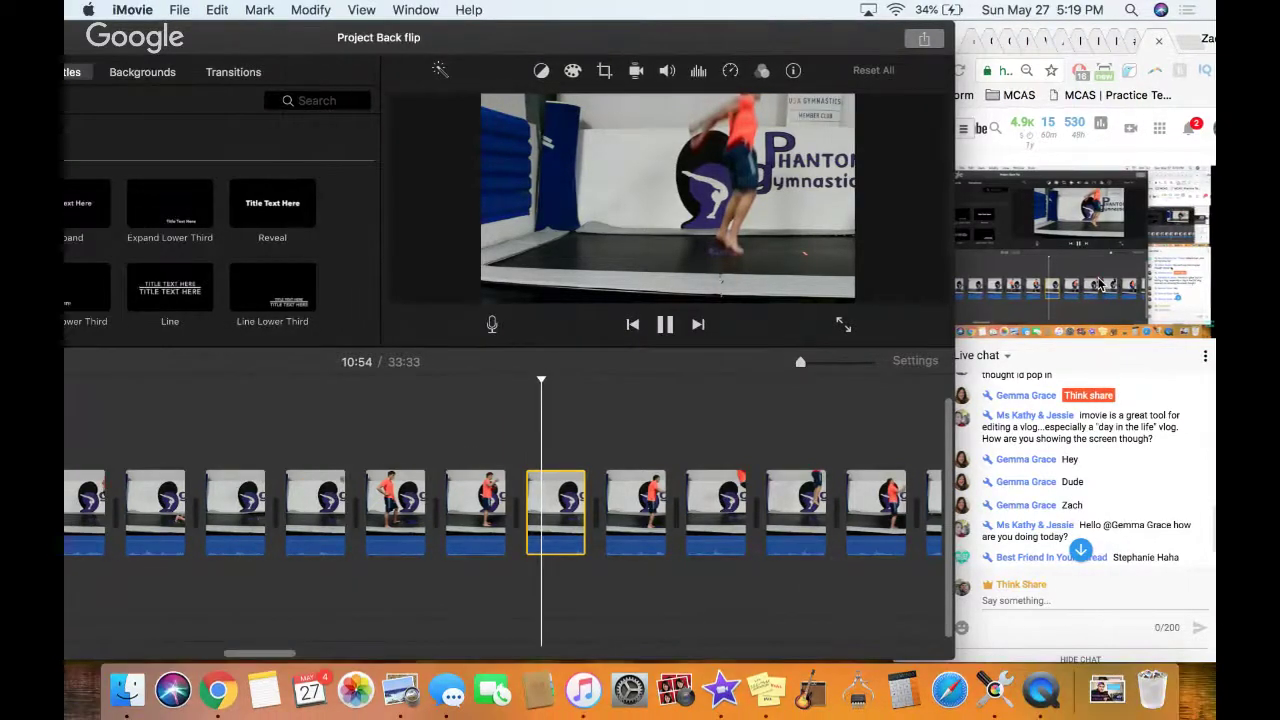
mouse_move(1100, 285)
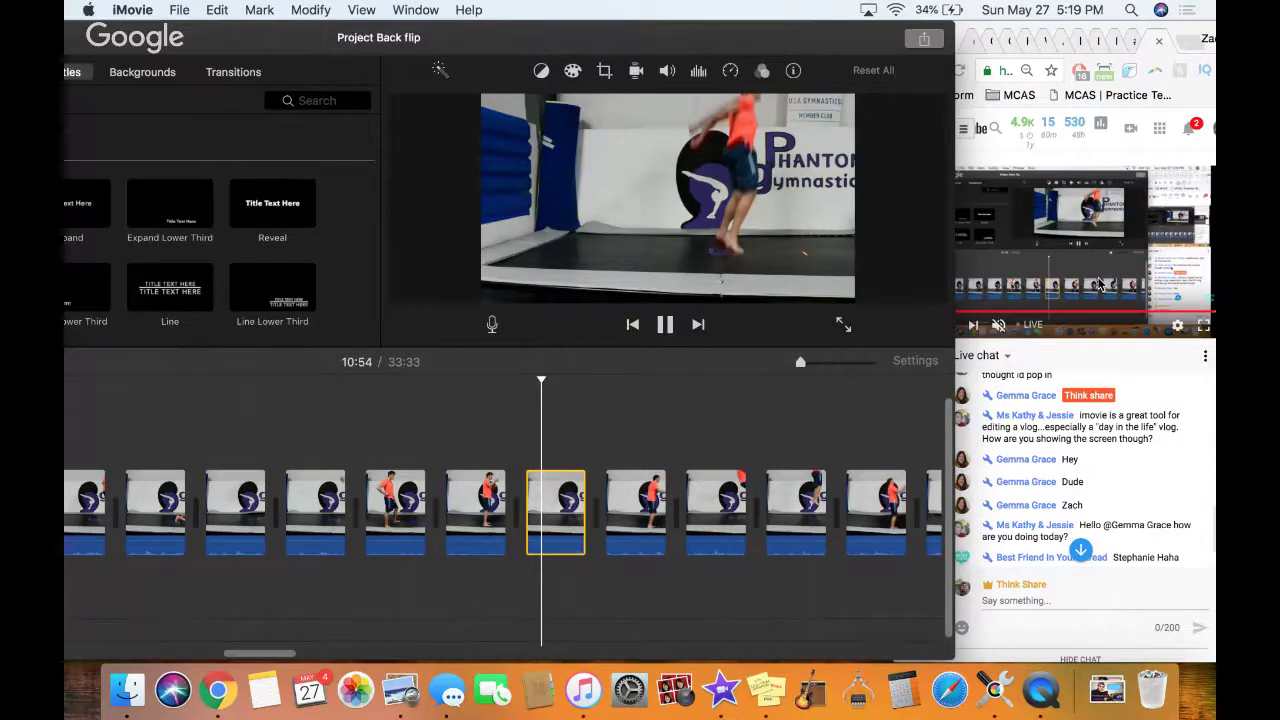
Switch to Chrome, check the channel spreadsheet and the Hangouts broadcast page, and return to the YouTube stream to read the newest chat messages
left_click(1134, 53)
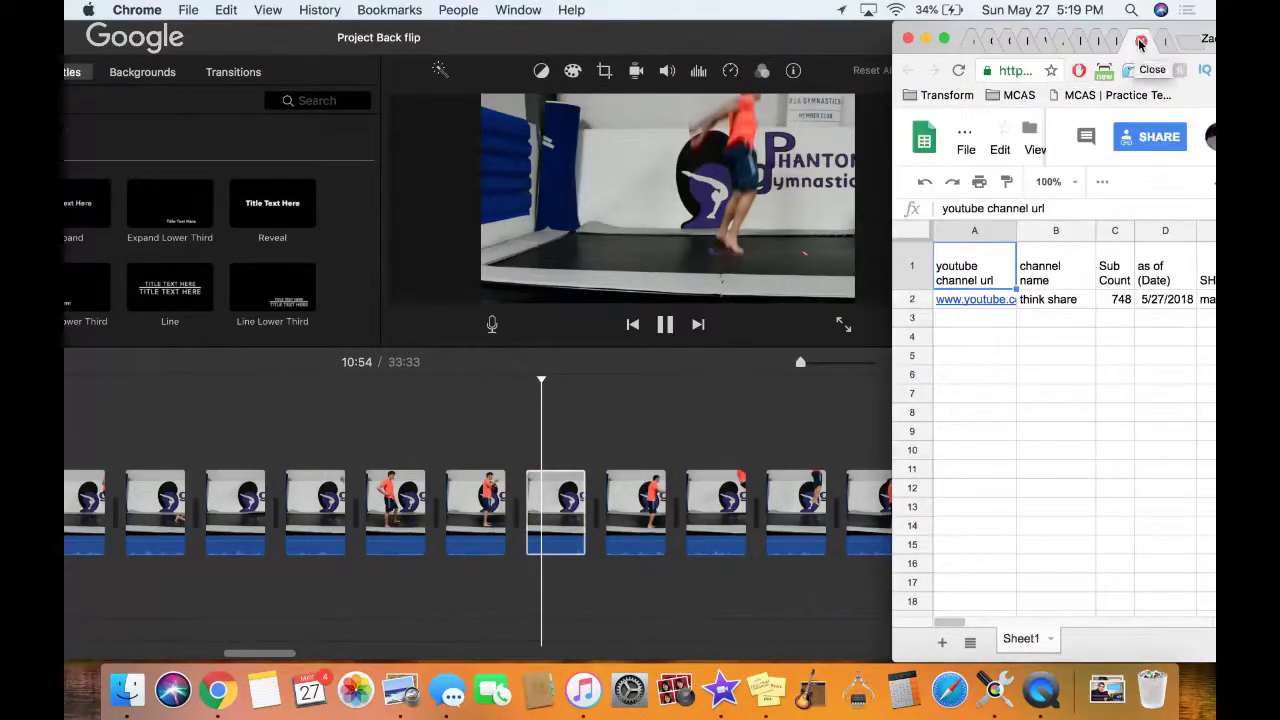
left_click(1142, 41)
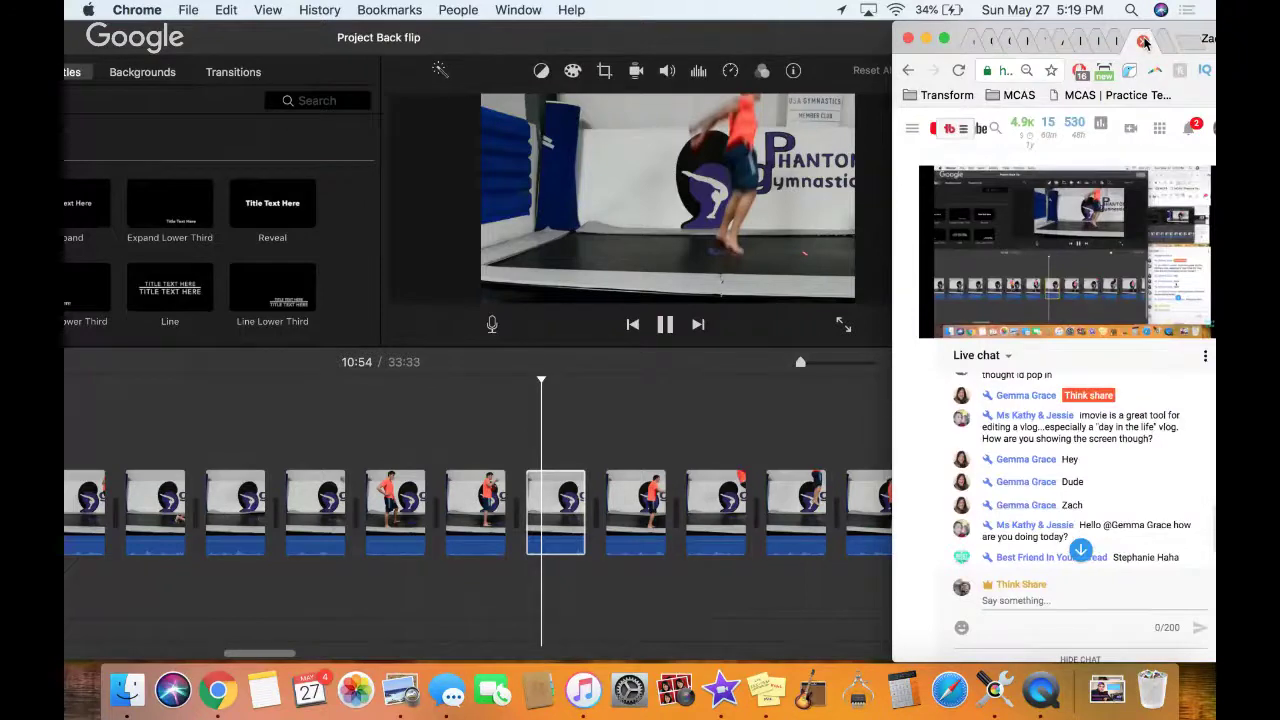
left_click(1145, 40)
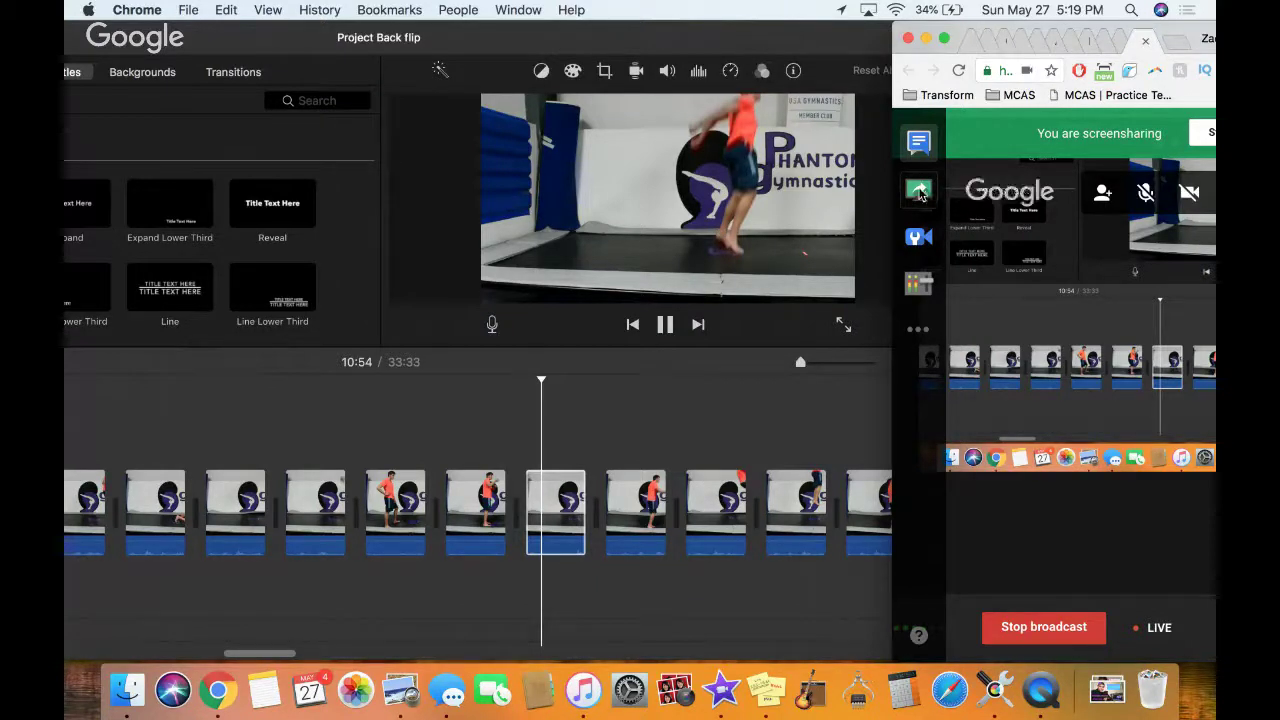
left_click(1122, 42)
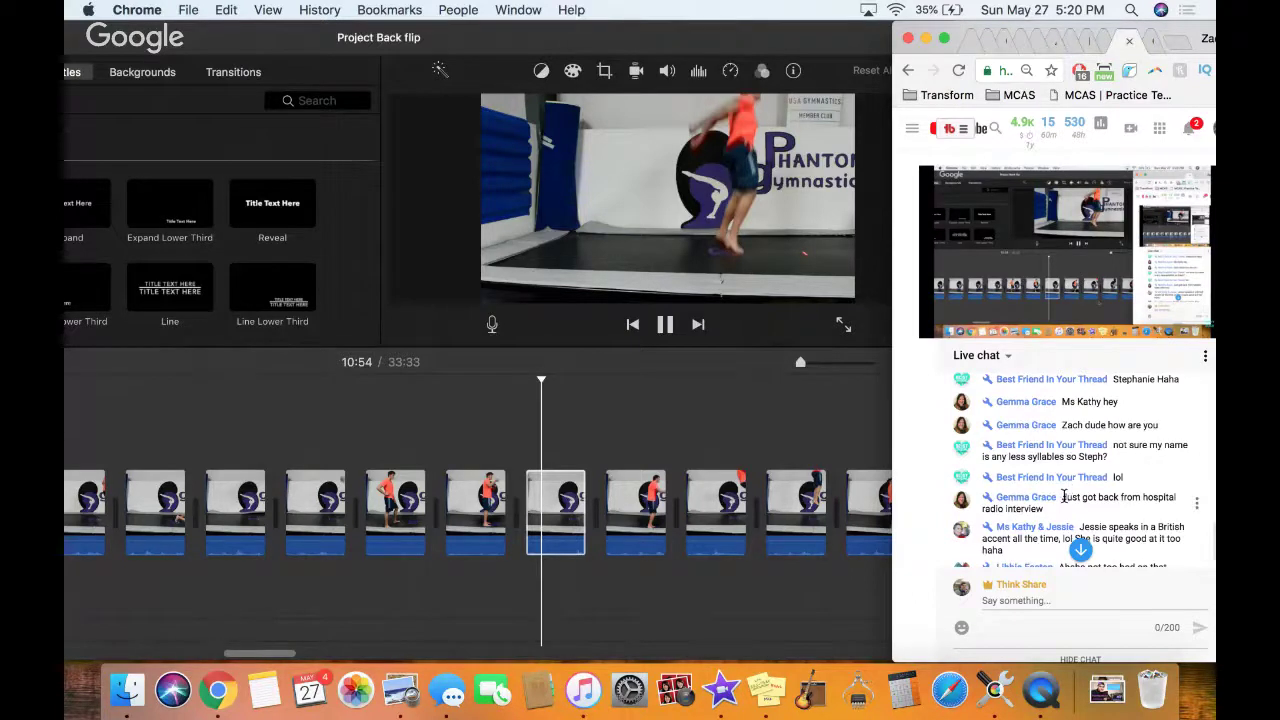
scroll(1064, 497, "down", 2)
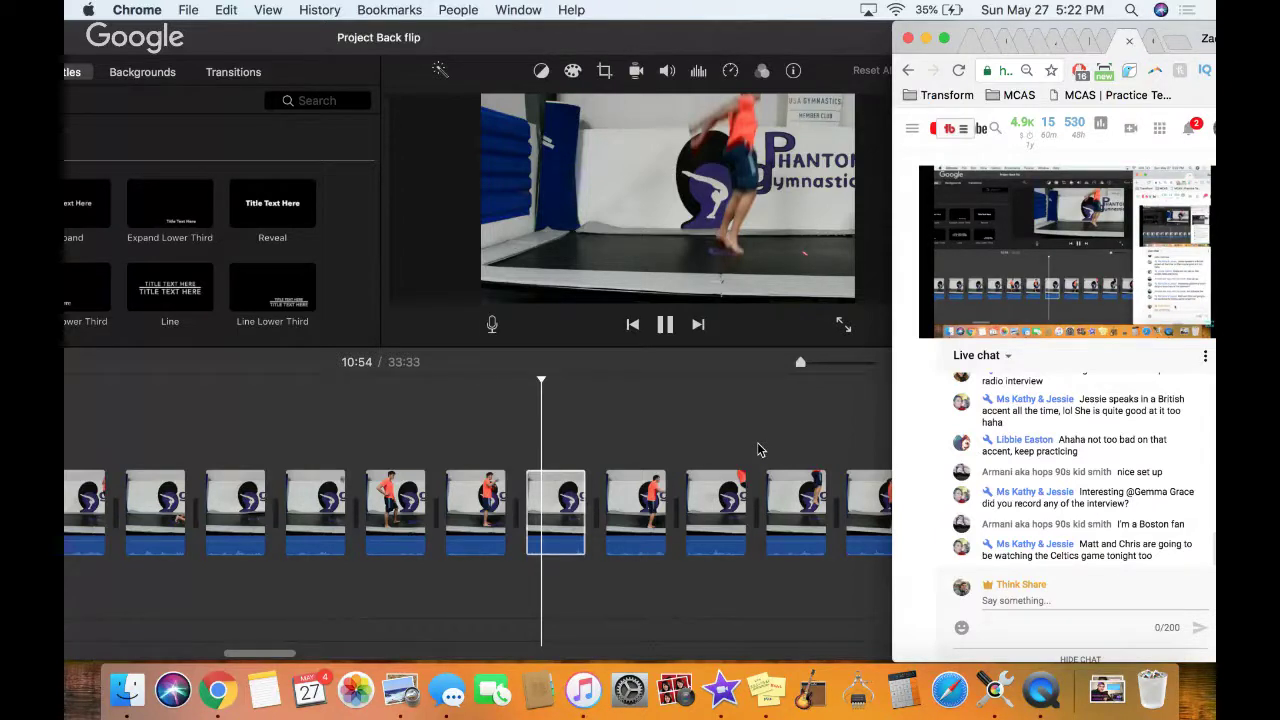
Return to iMovie, replay the trampoline clip from several points between 10:53 and 10:55, and stop playback
left_click(680, 440)
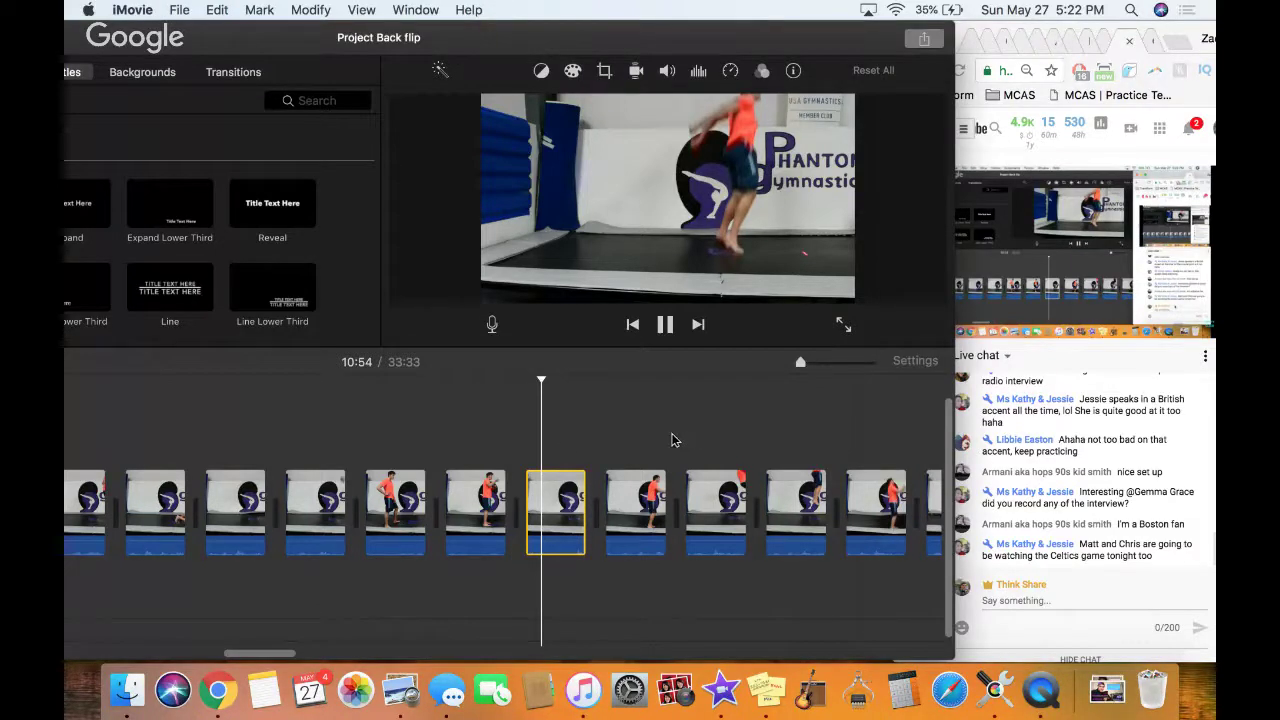
left_click(571, 436)
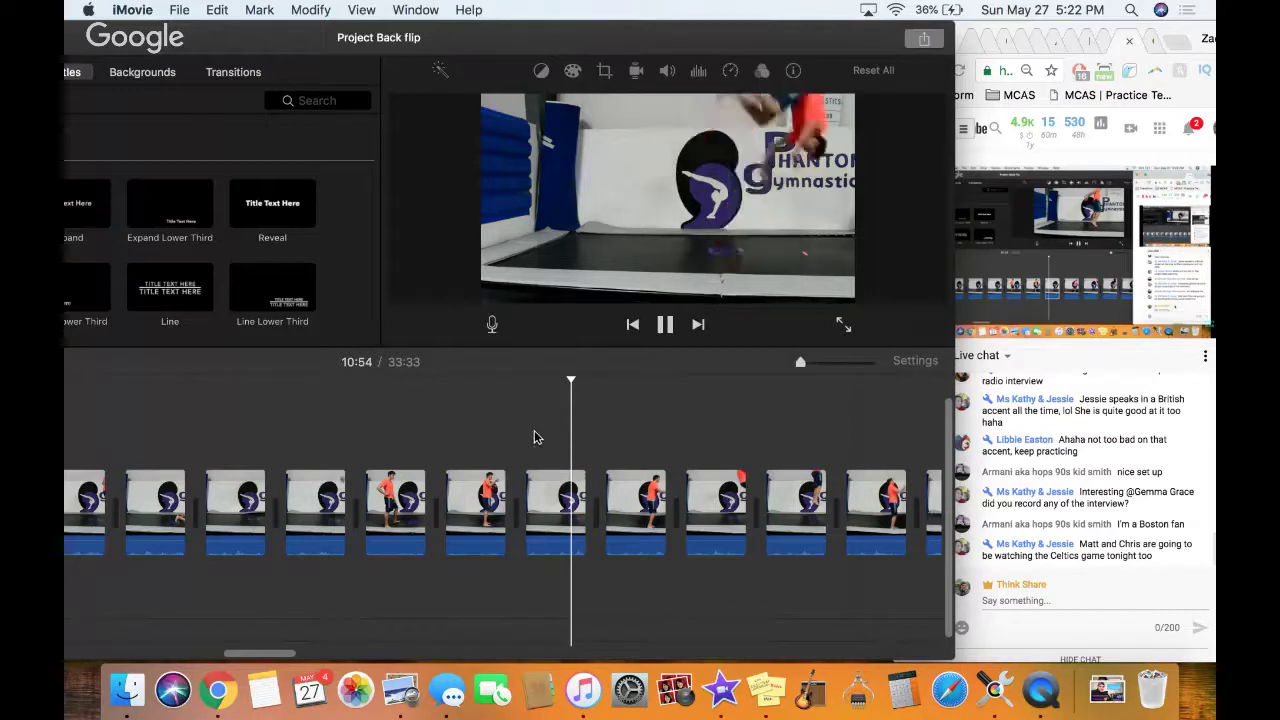
left_click(541, 437)
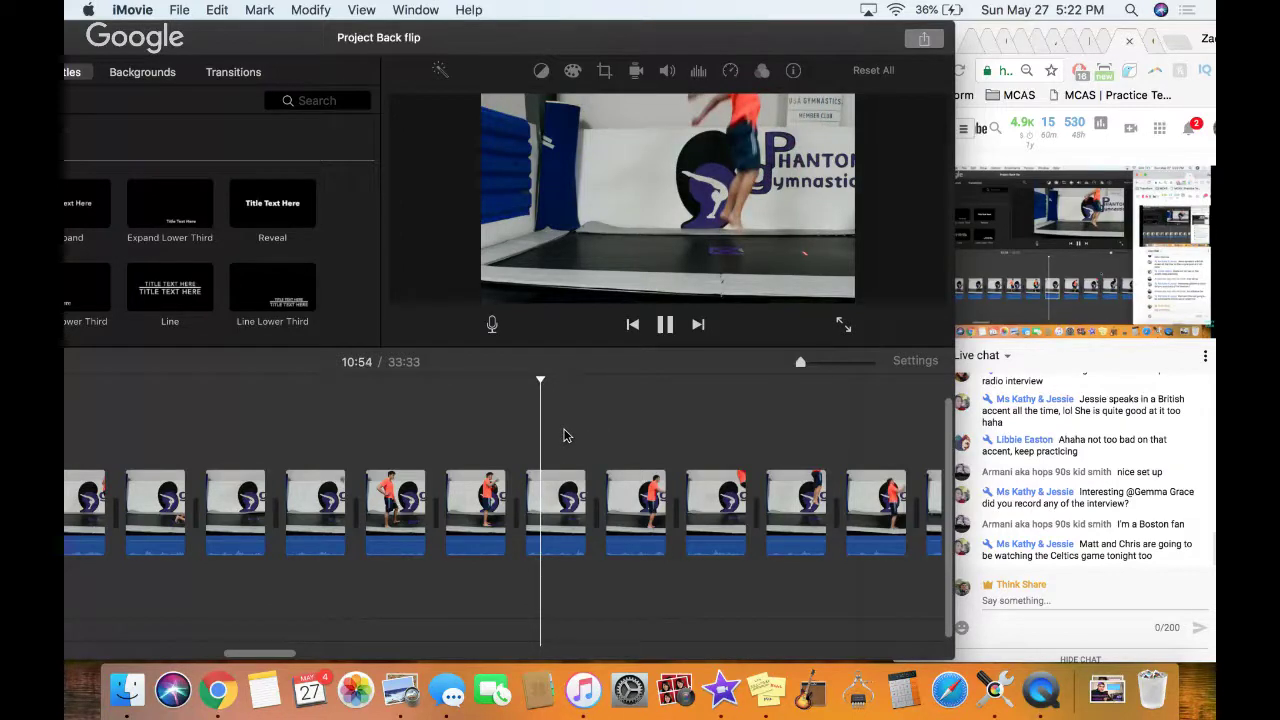
left_click(526, 440)
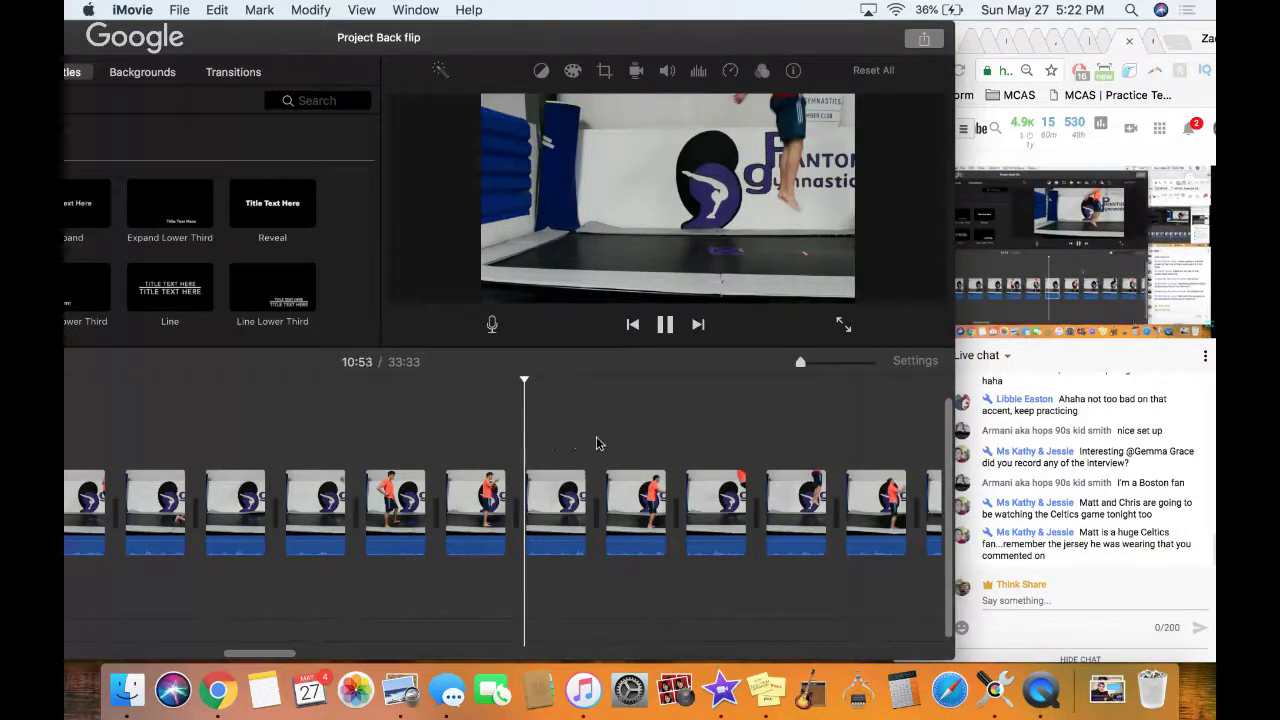
left_click(551, 451)
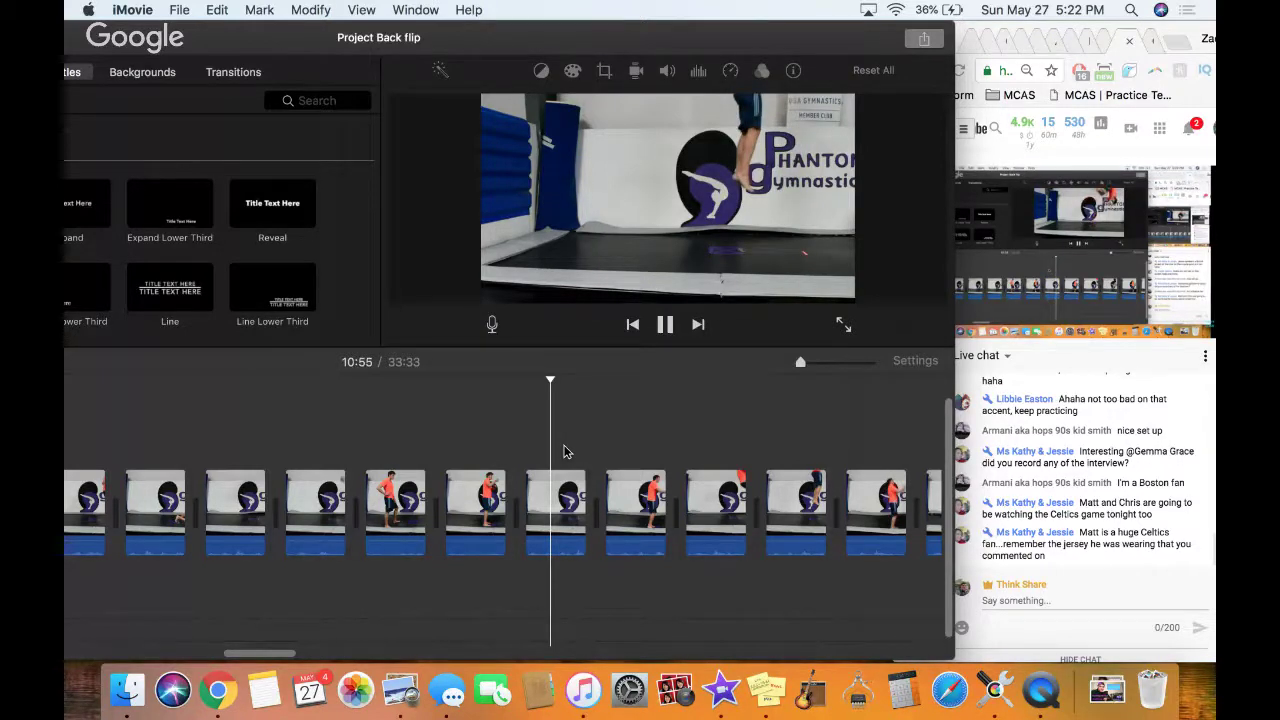
key("space")
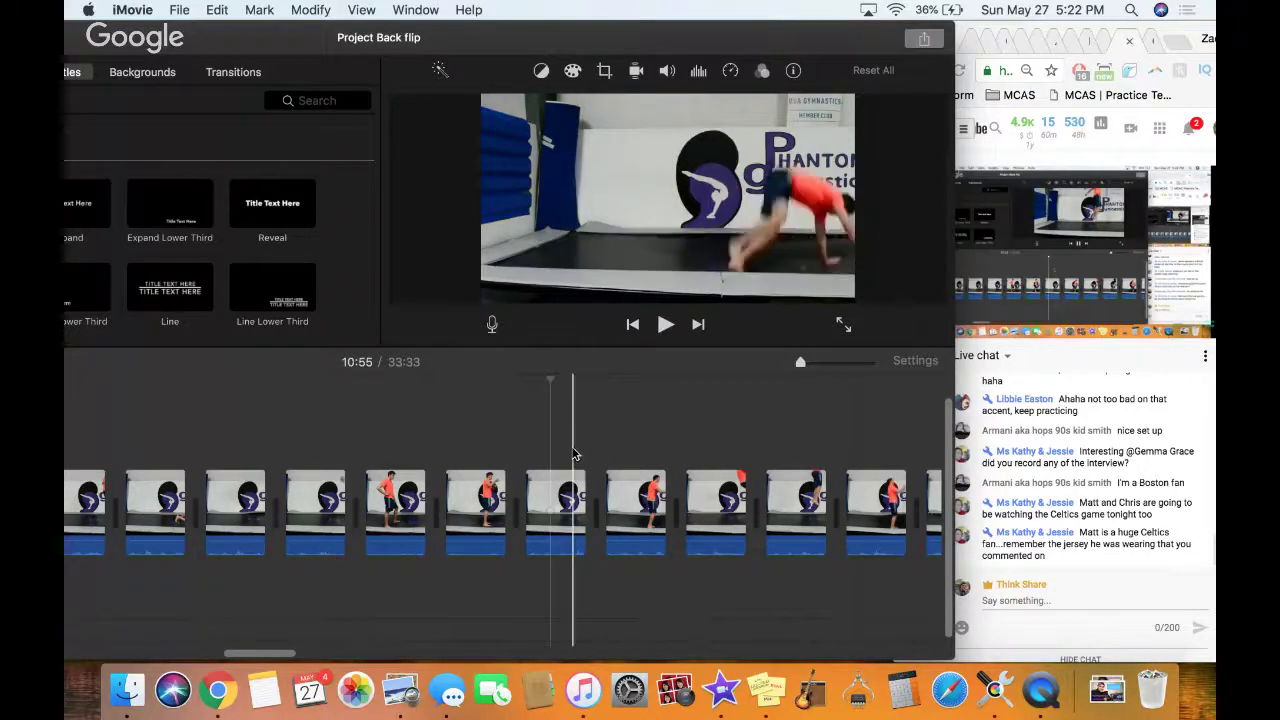
Try splitting the 5.1 s trampoline clip at 10:56, between the two jumps, and undo the split
scroll(546, 456, "up", 2)
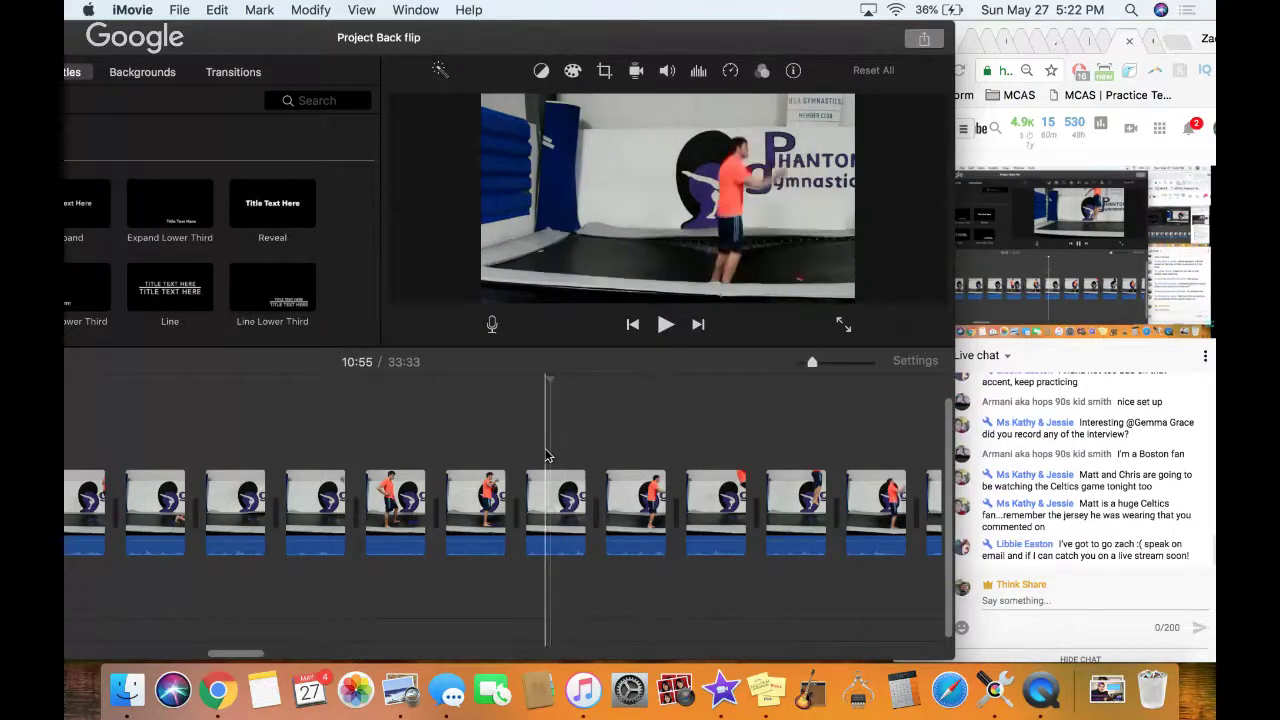
scroll(546, 456, "up", 2)
key("super+equal")
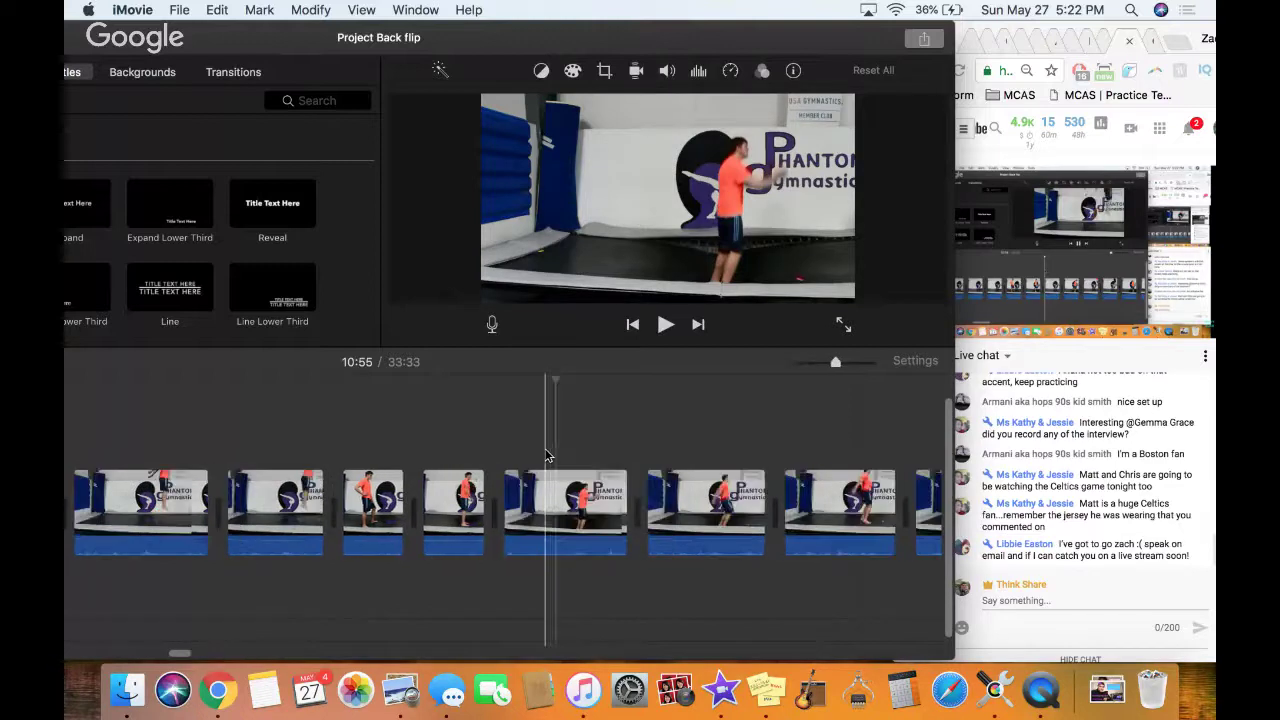
key("super+equal")
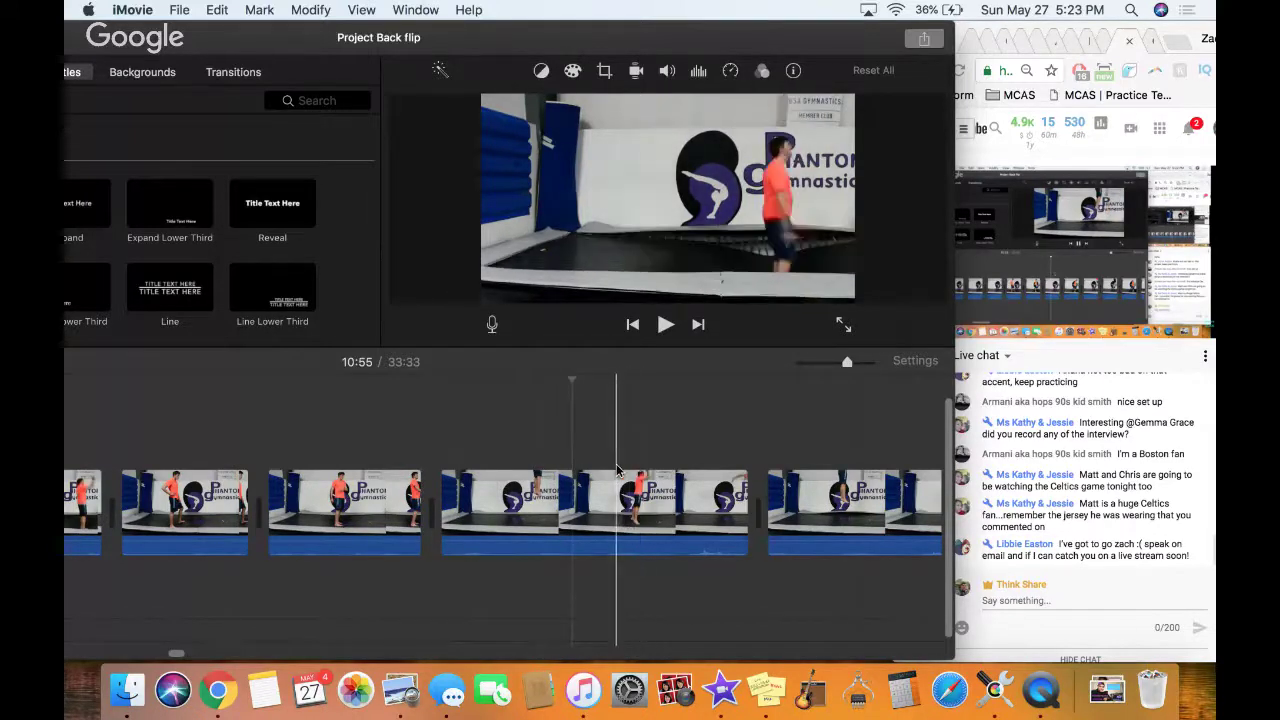
left_click(614, 470)
key("super+b")
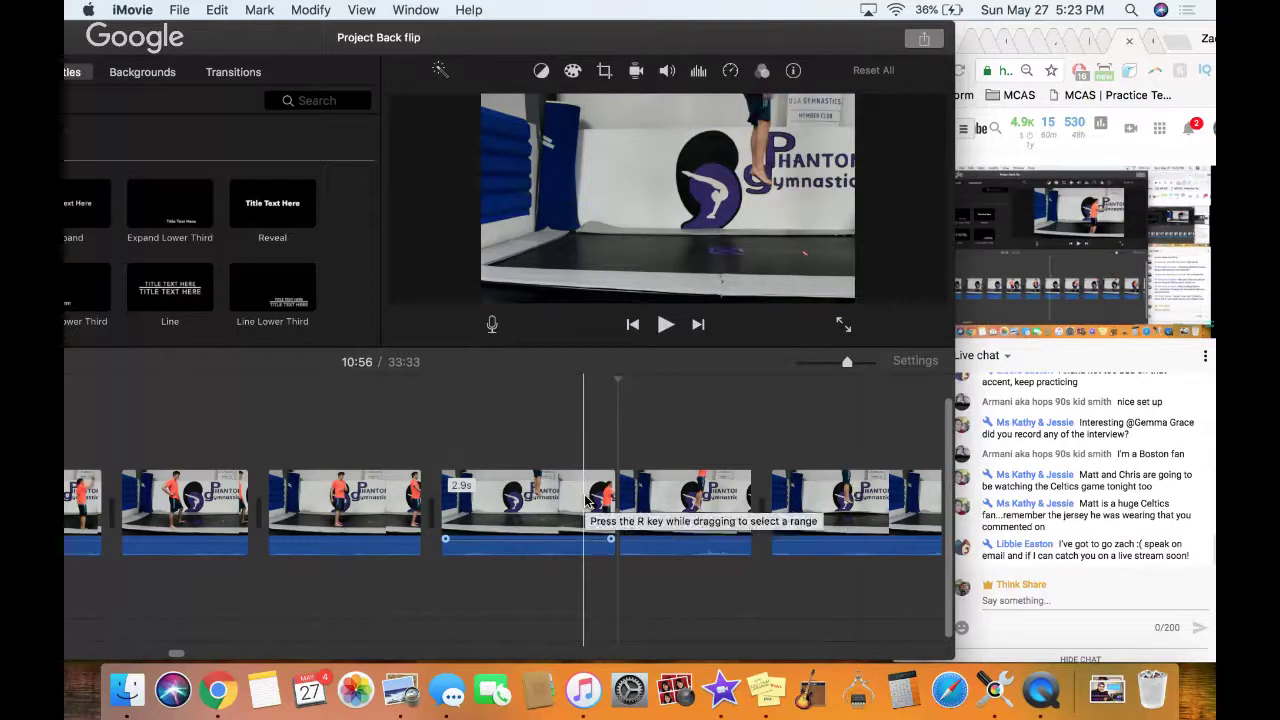
left_click_drag(611, 500, 743, 500)
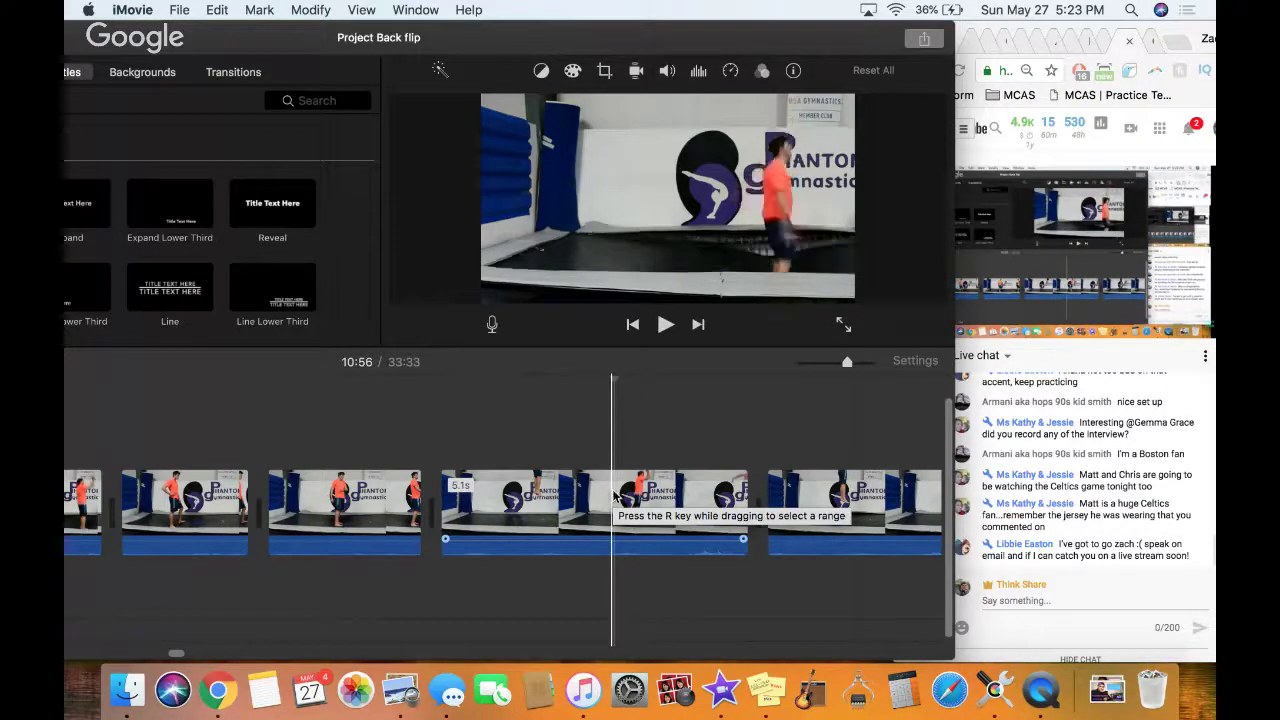
Review the editing commands available for the trampoline clip, split it at 10:56 as a demonstration, and undo that split
right_click(614, 494)
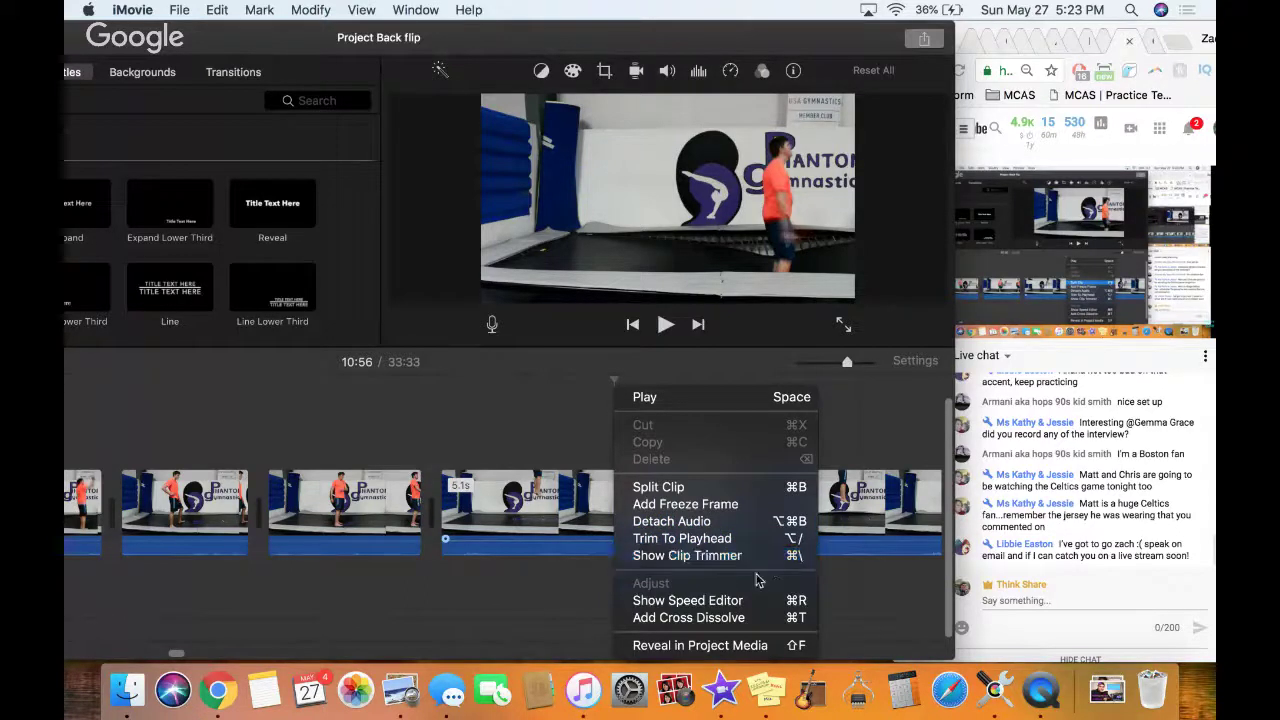
left_click(551, 434)
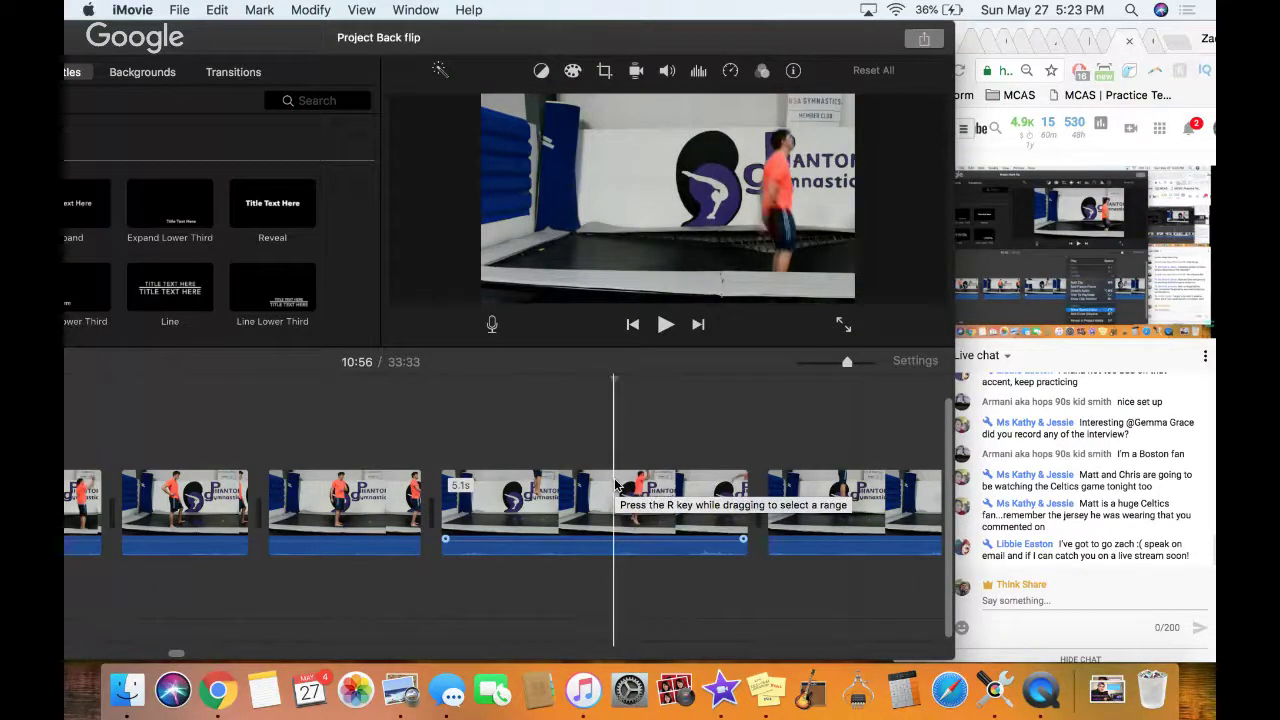
left_click(617, 486)
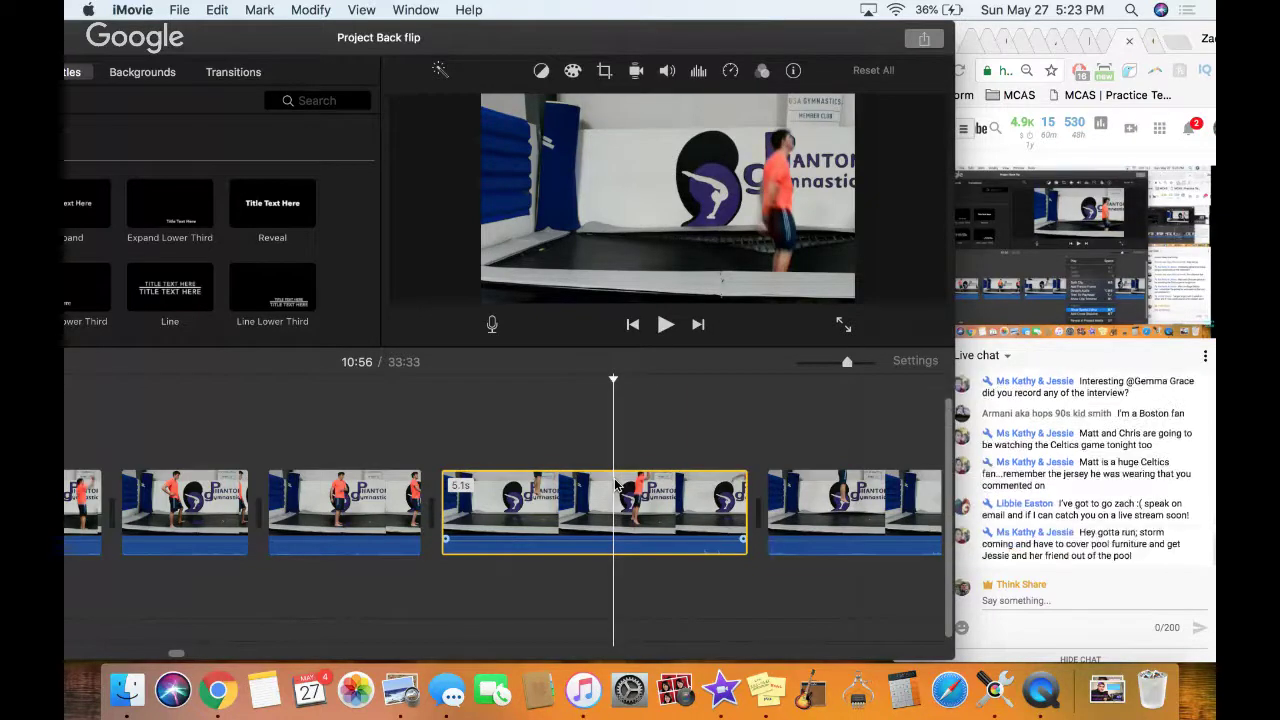
key("super+b")
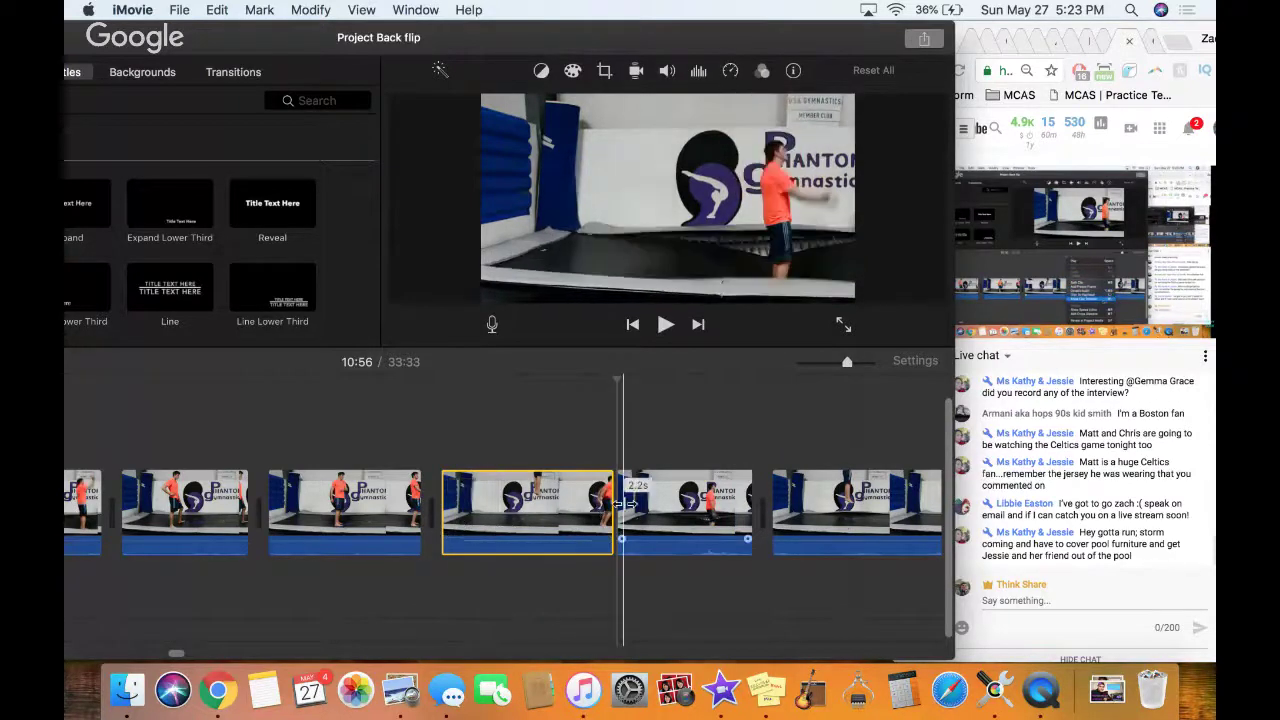
key("super+z")
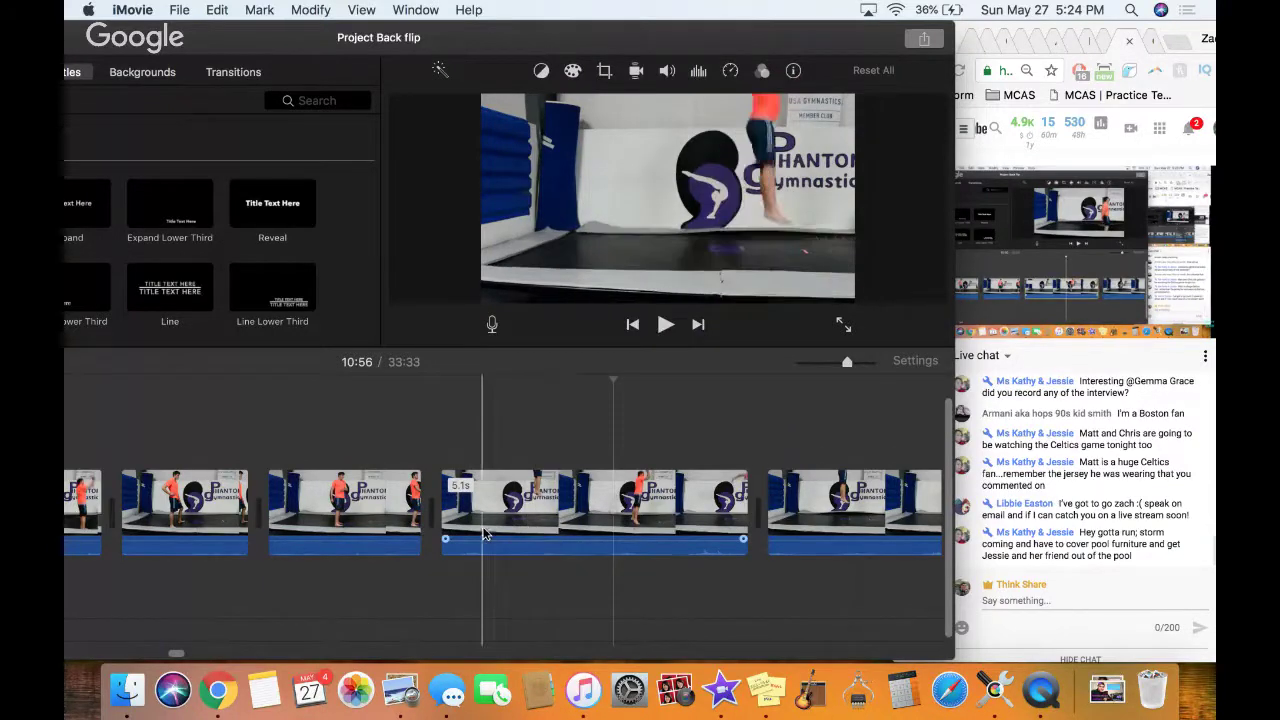
Split the 5.1 s trampoline clip at 10:56 and delete the portion before the cut
left_click(622, 550)
key("super+b")
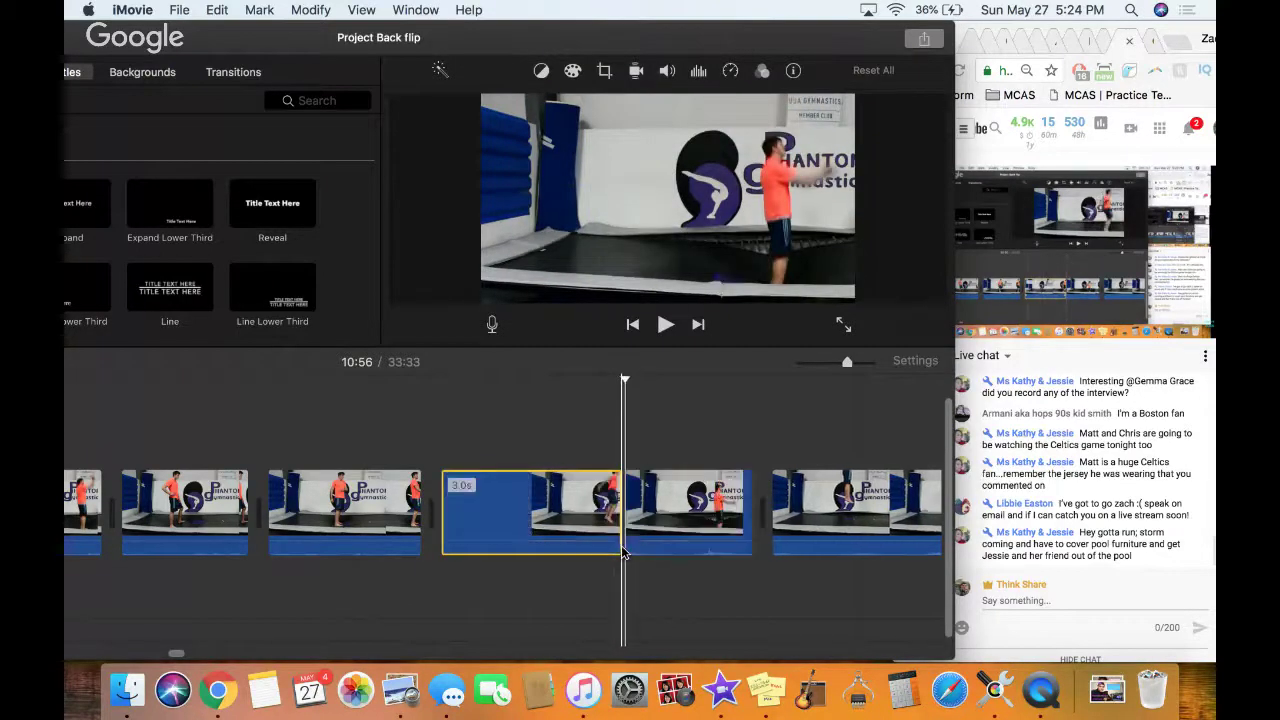
key("Delete")
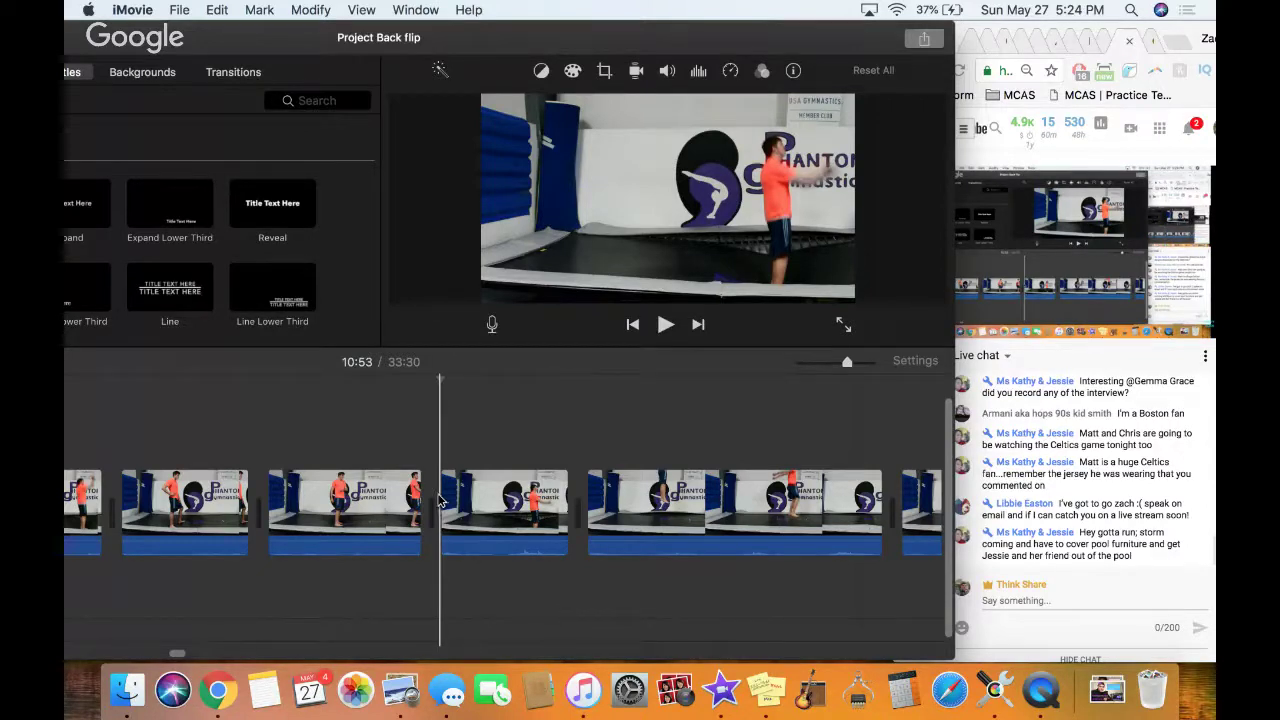
Skim the trampoline clips that follow the cut, setting the playhead at 10:52 and 11:21 on the way
left_click(380, 490)
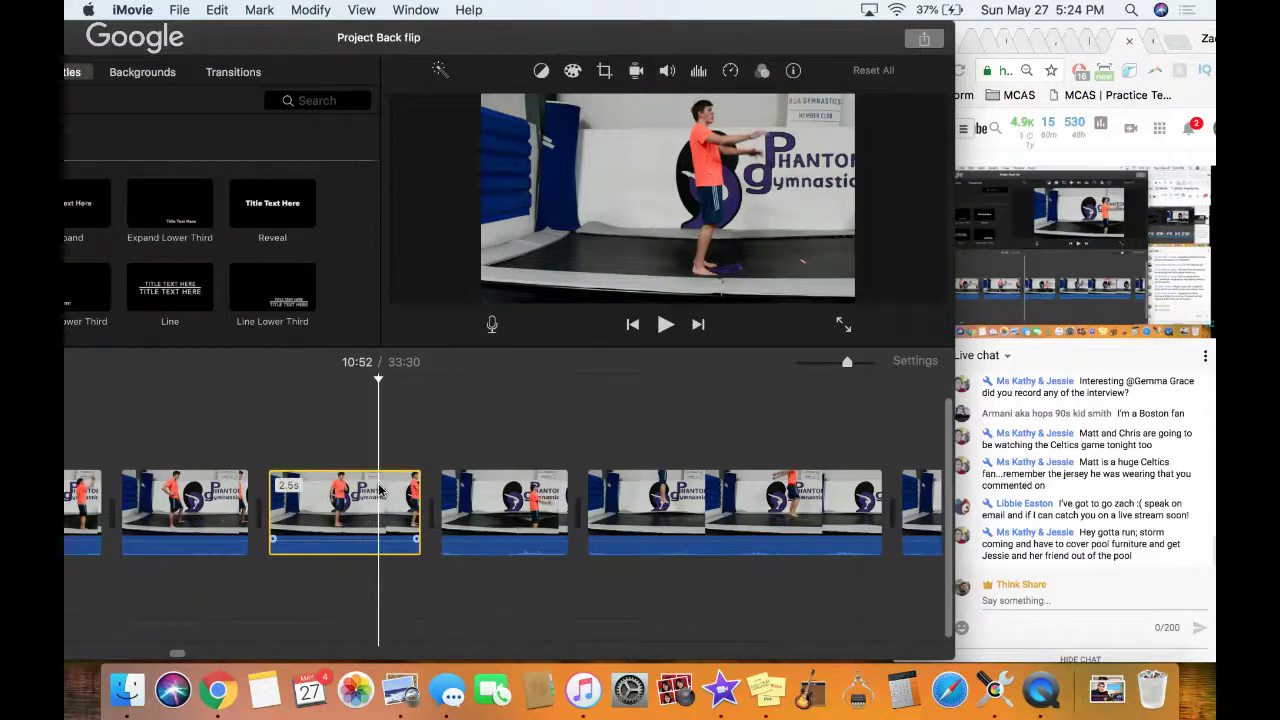
scroll(600, 495, "right", 5)
scroll(650, 500, "right", 10)
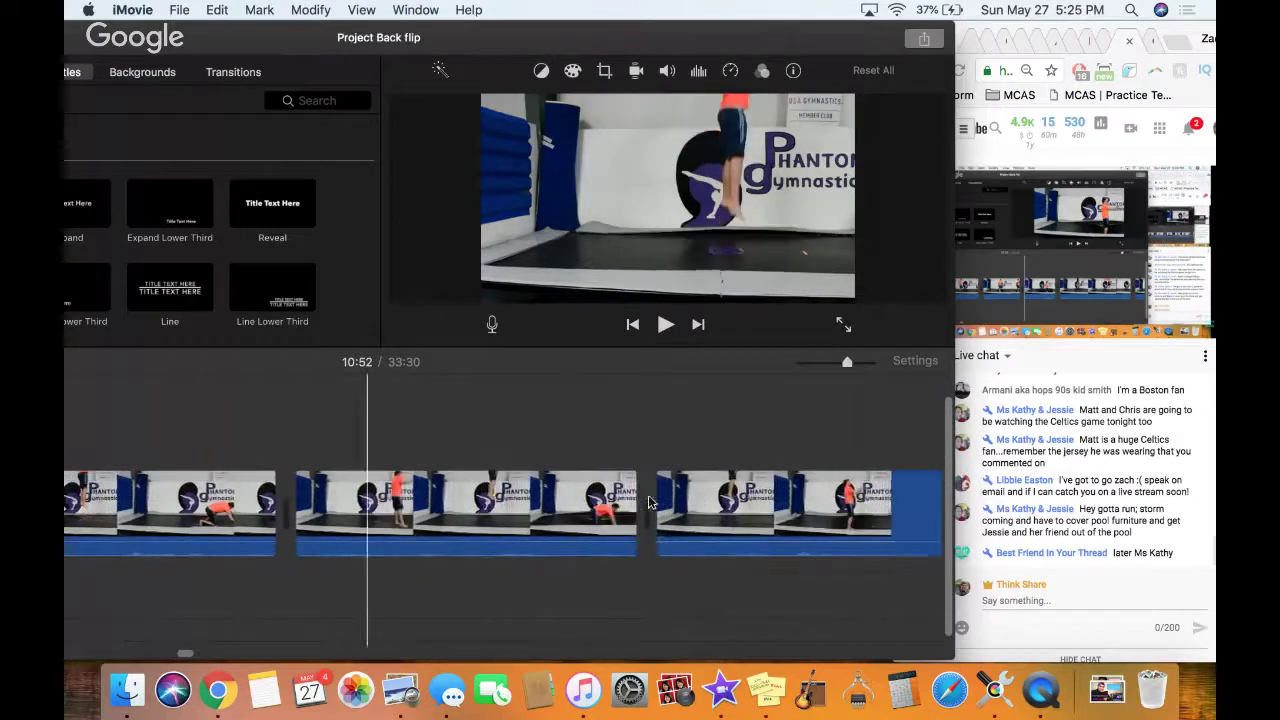
scroll(648, 495, "right", 2)
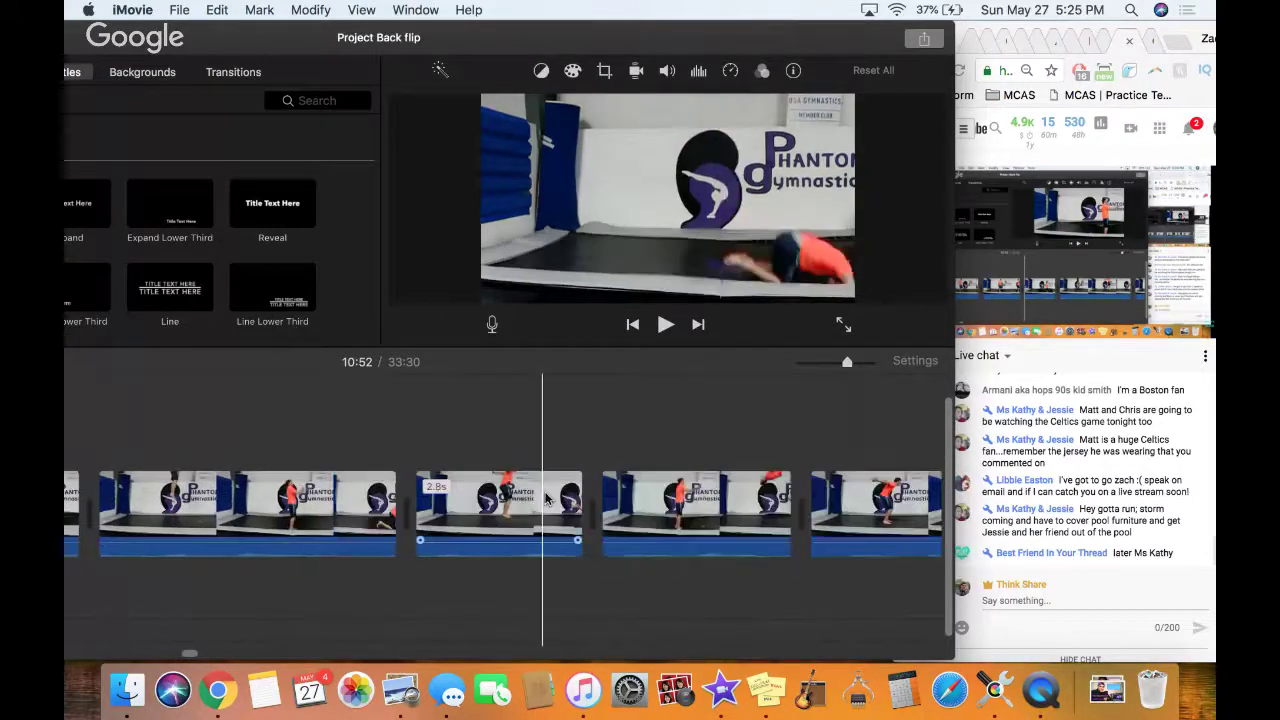
left_click(770, 485)
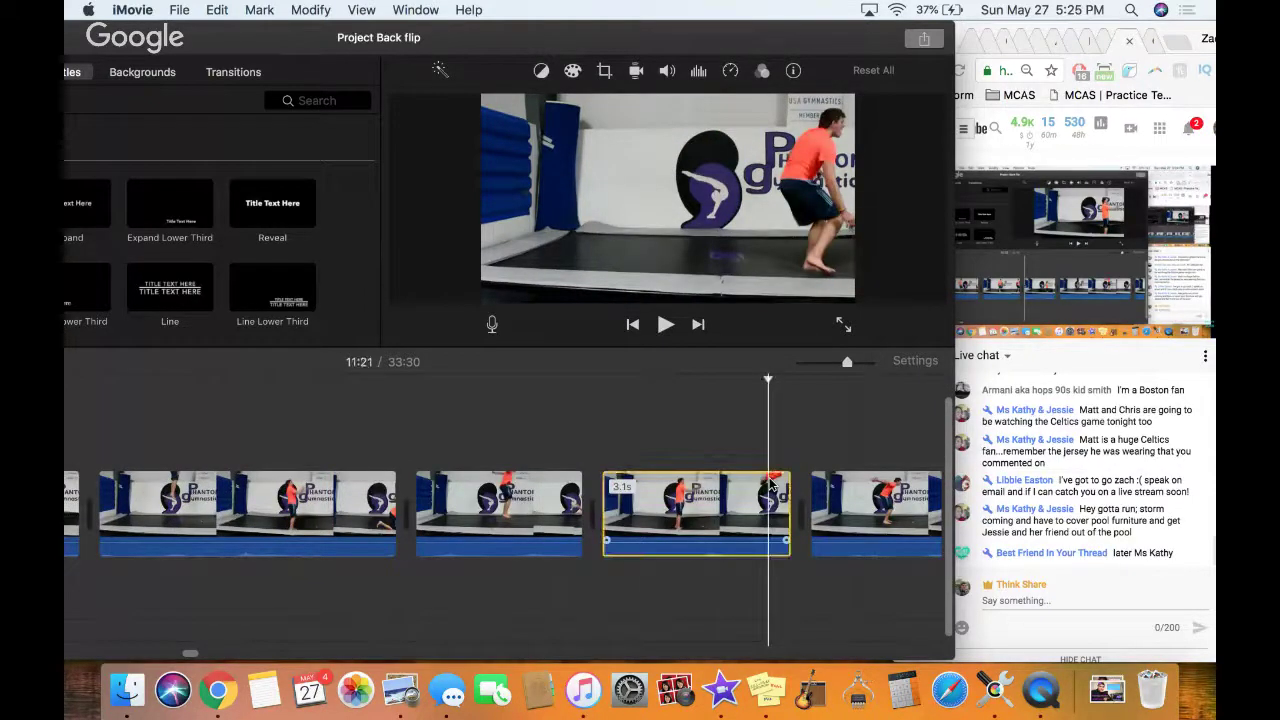
scroll(770, 485, "right", 10)
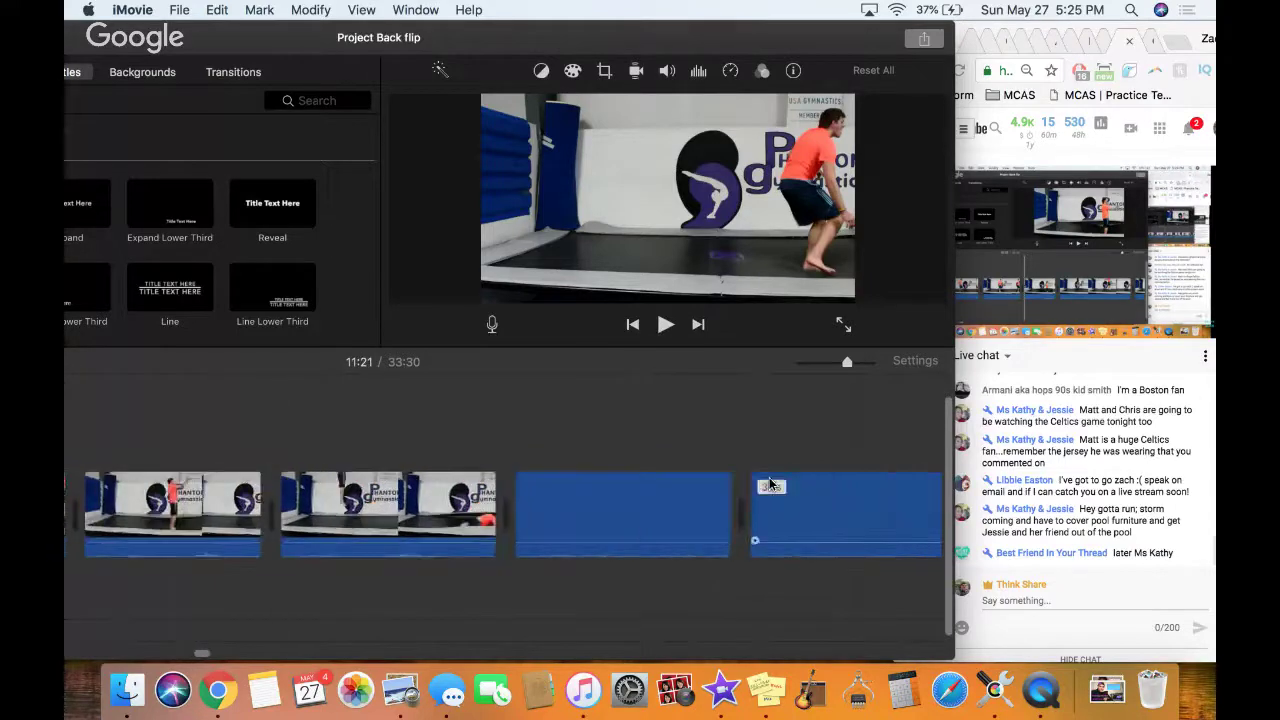
Skim past the purple-floor clips to the car footage, zoom the timeline out, and set the playhead at 11:58
scroll(769, 484, "right", 1)
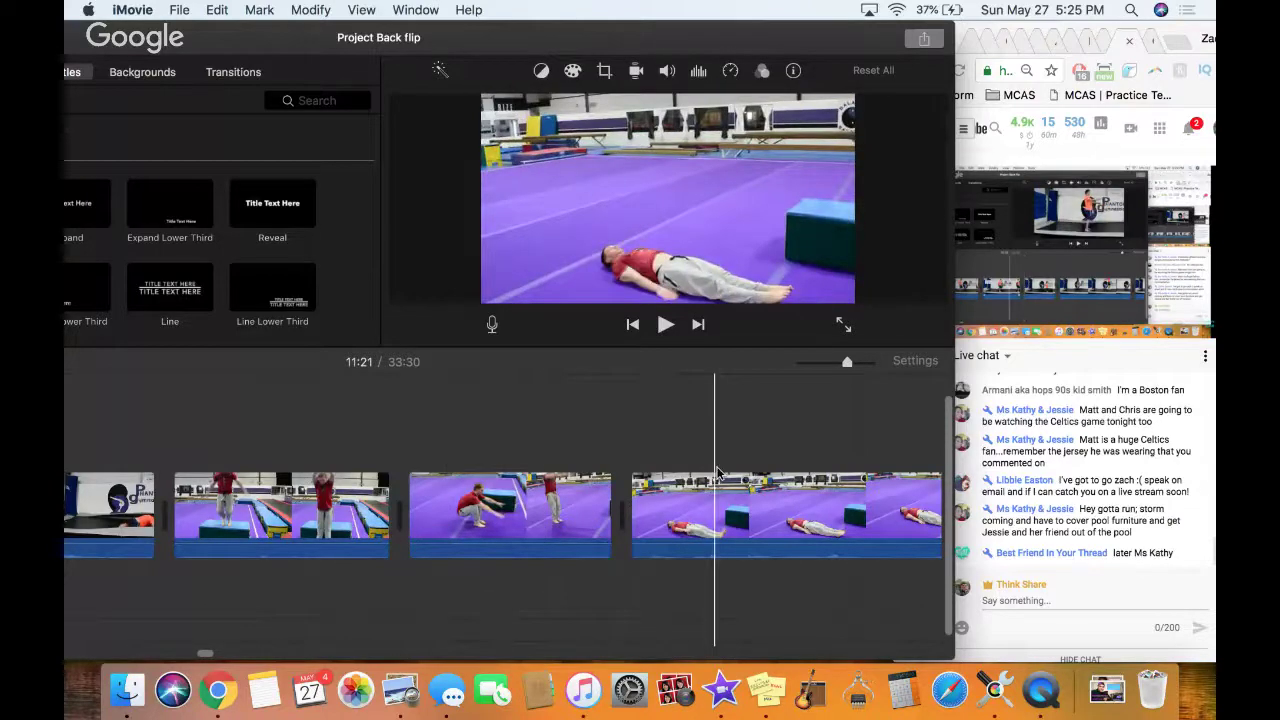
scroll(725, 480, "right", 5)
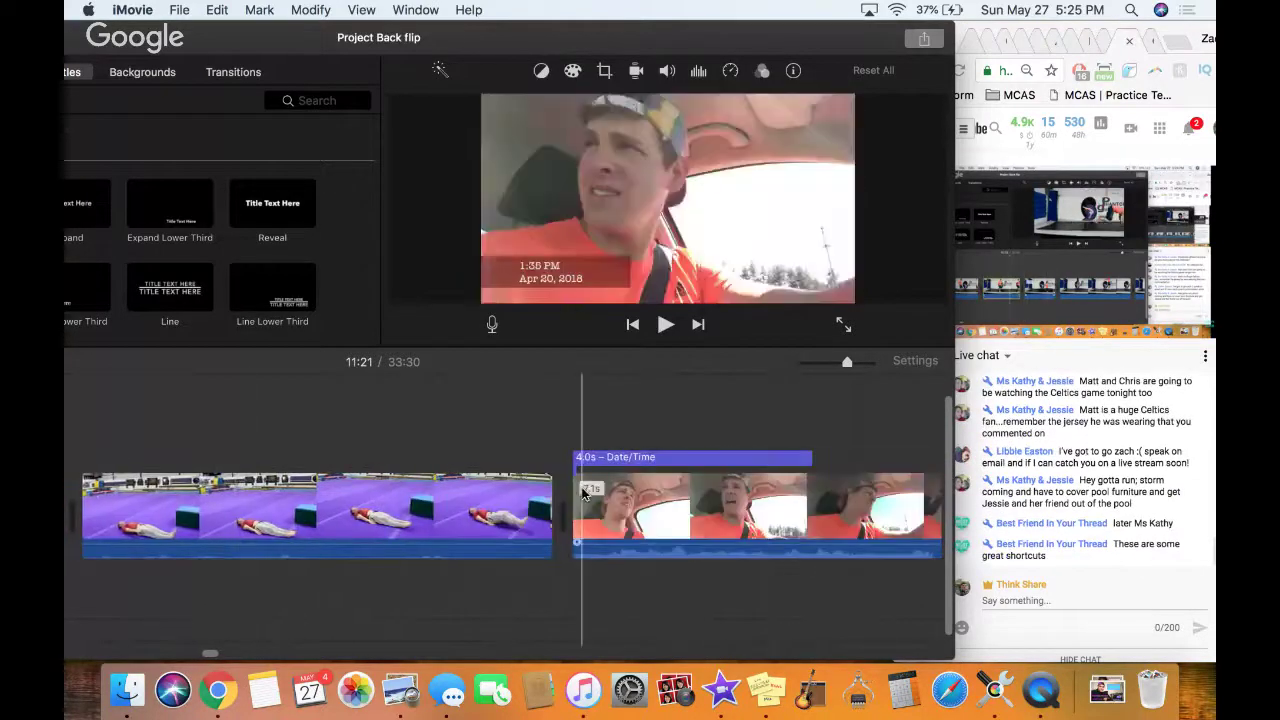
left_click(636, 505)
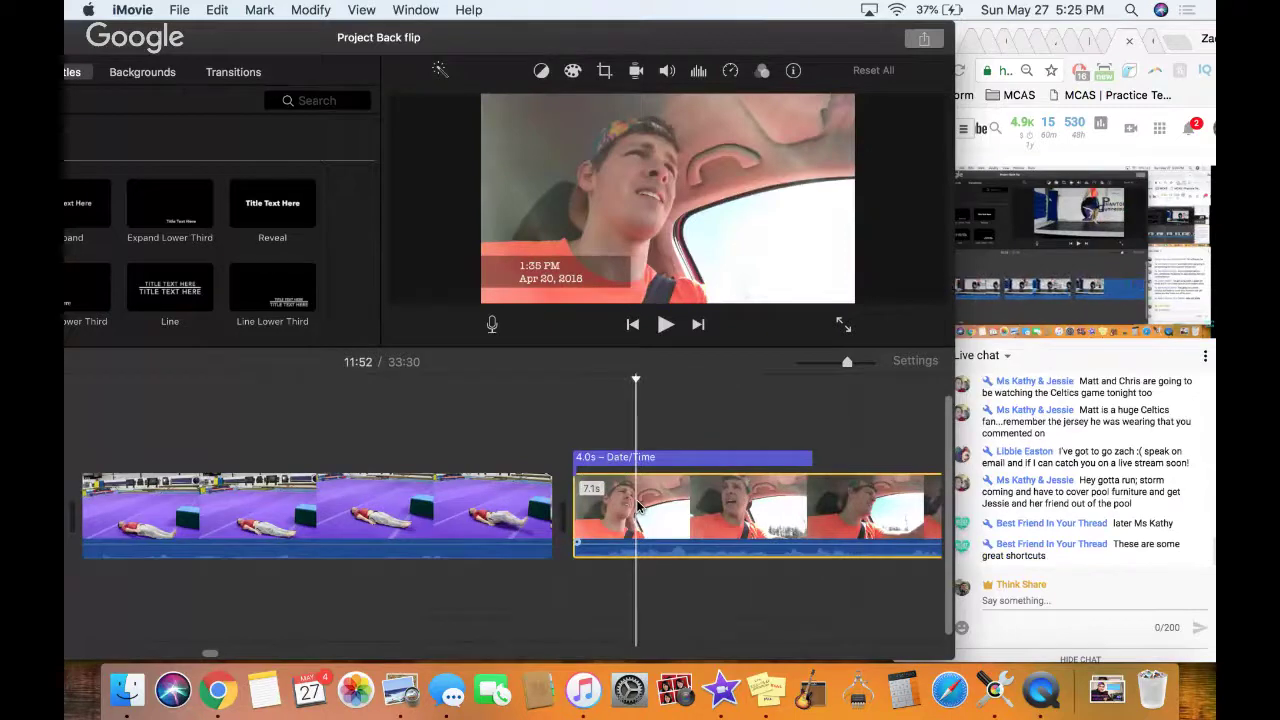
key("super+minus")
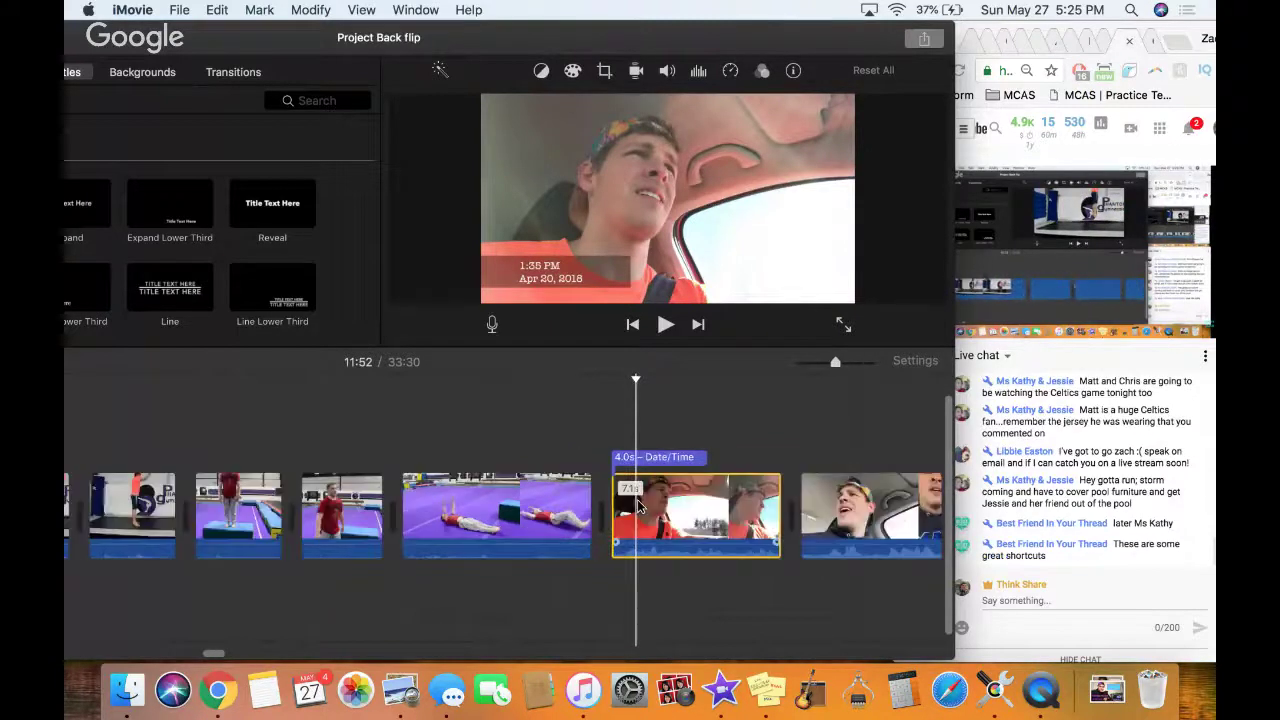
key("super+minus")
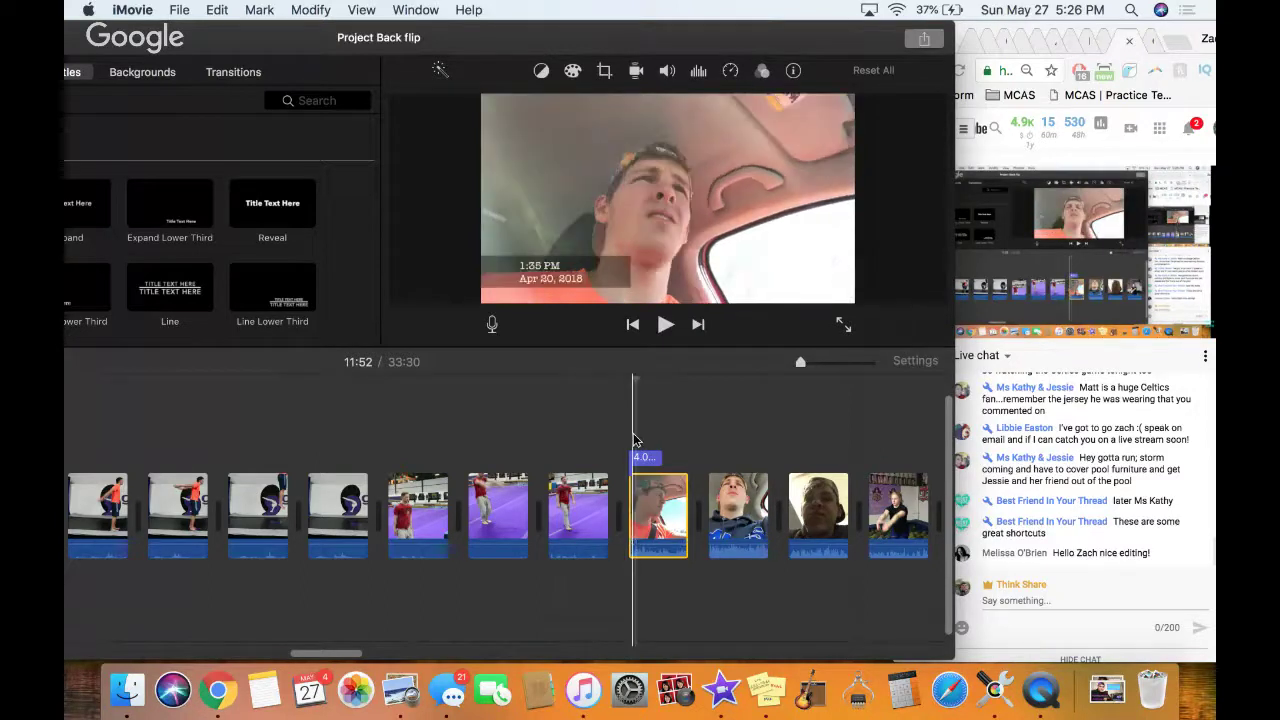
left_click(705, 408)
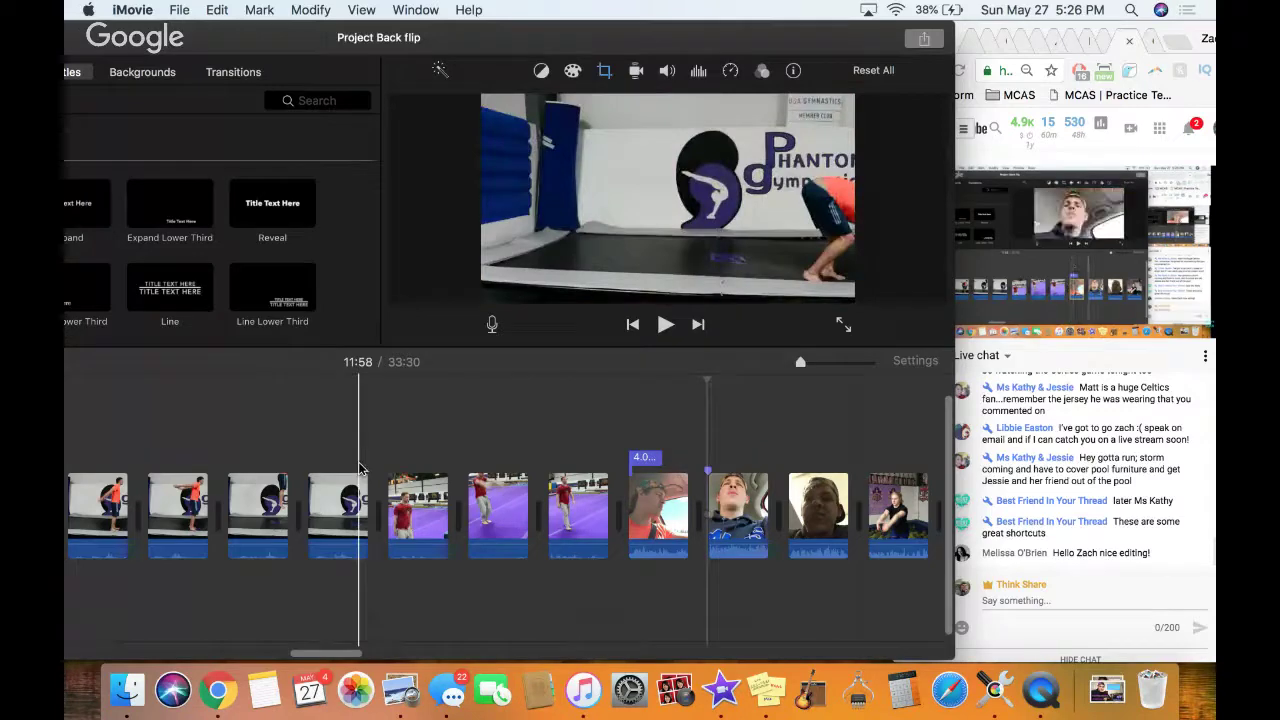
Review the opening phone-call and vlog scenes of the timeline, setting the playhead at 4:07 on the way
scroll(512, 465, "left", 3)
scroll(512, 465, "left", 10)
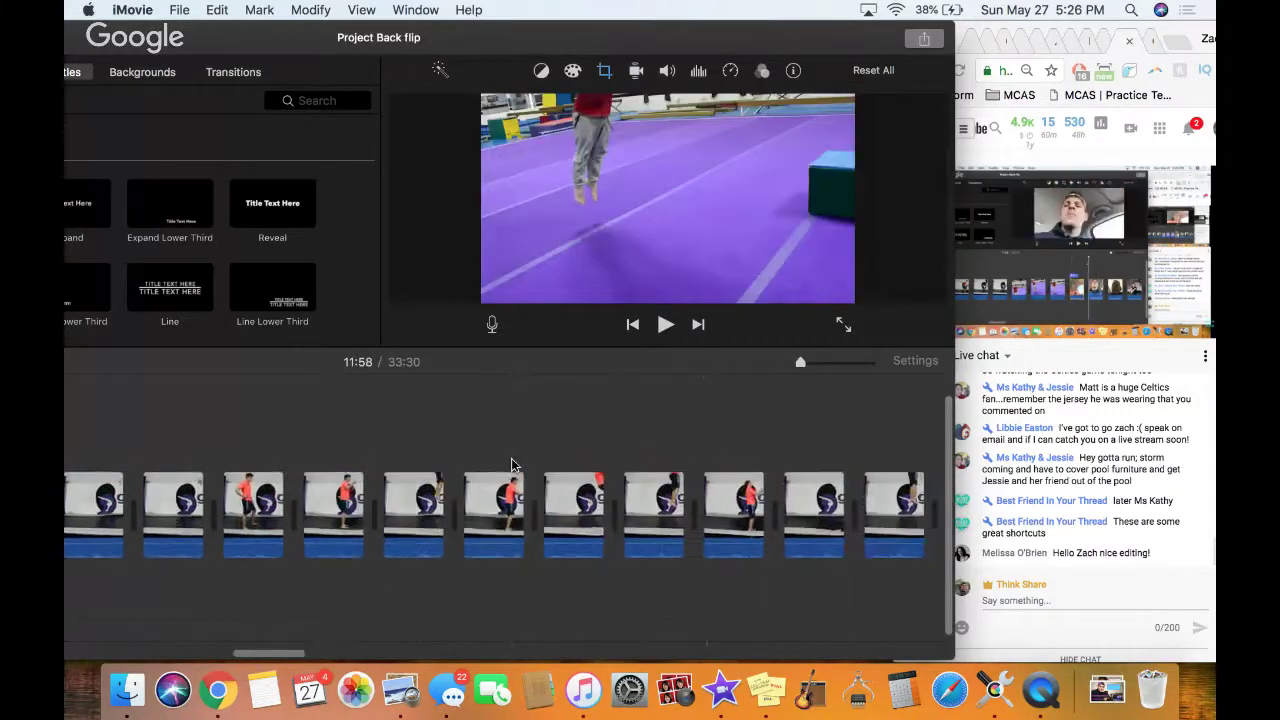
scroll(512, 465, "left", 10)
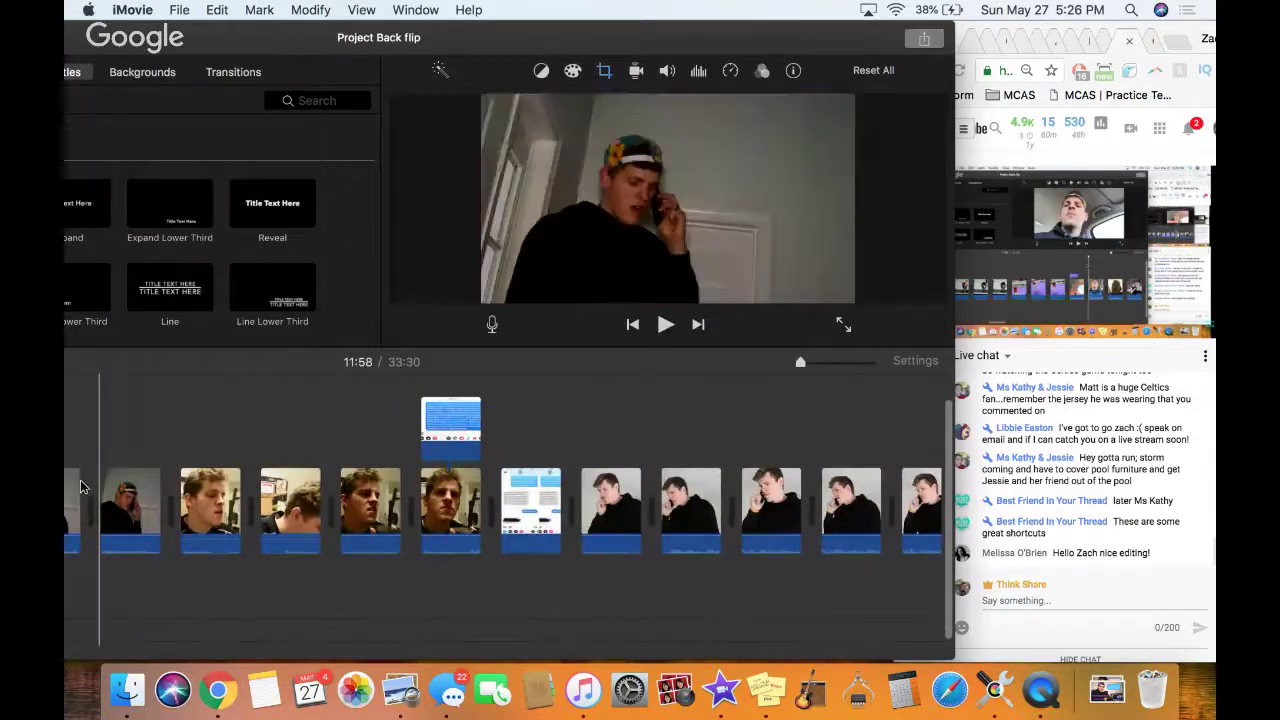
scroll(660, 455, "right", 10)
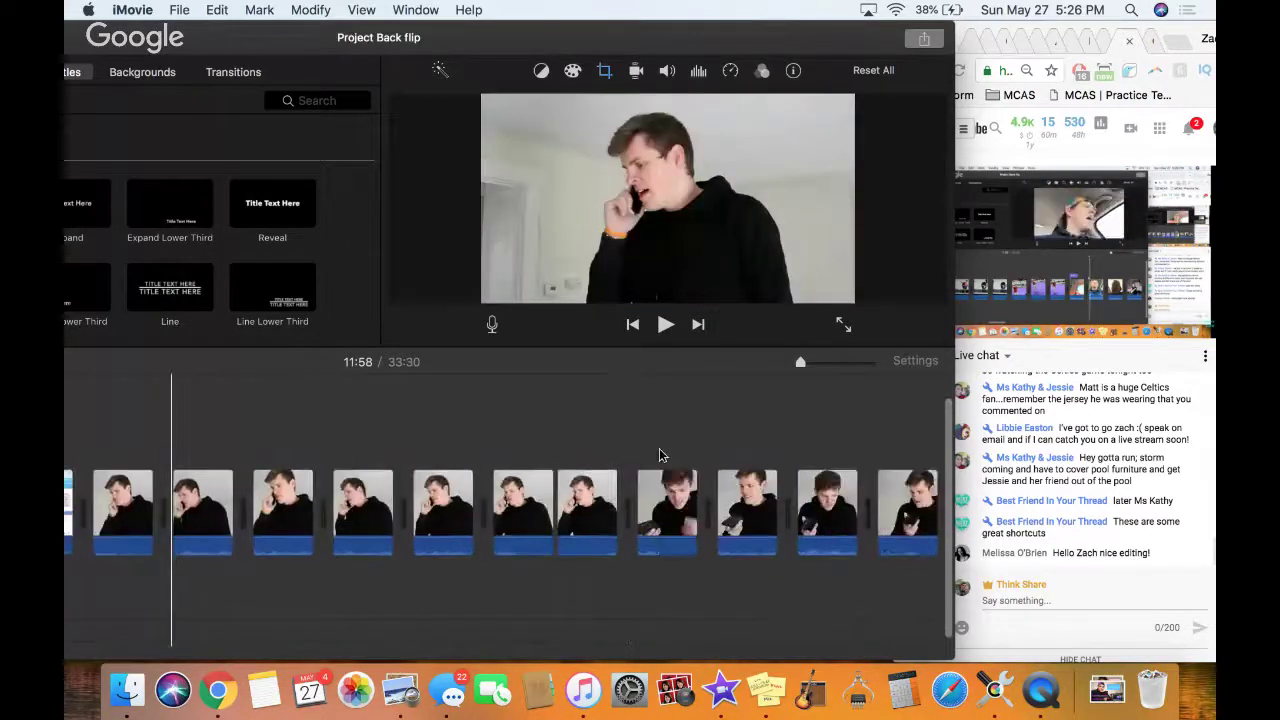
scroll(660, 455, "right", 10)
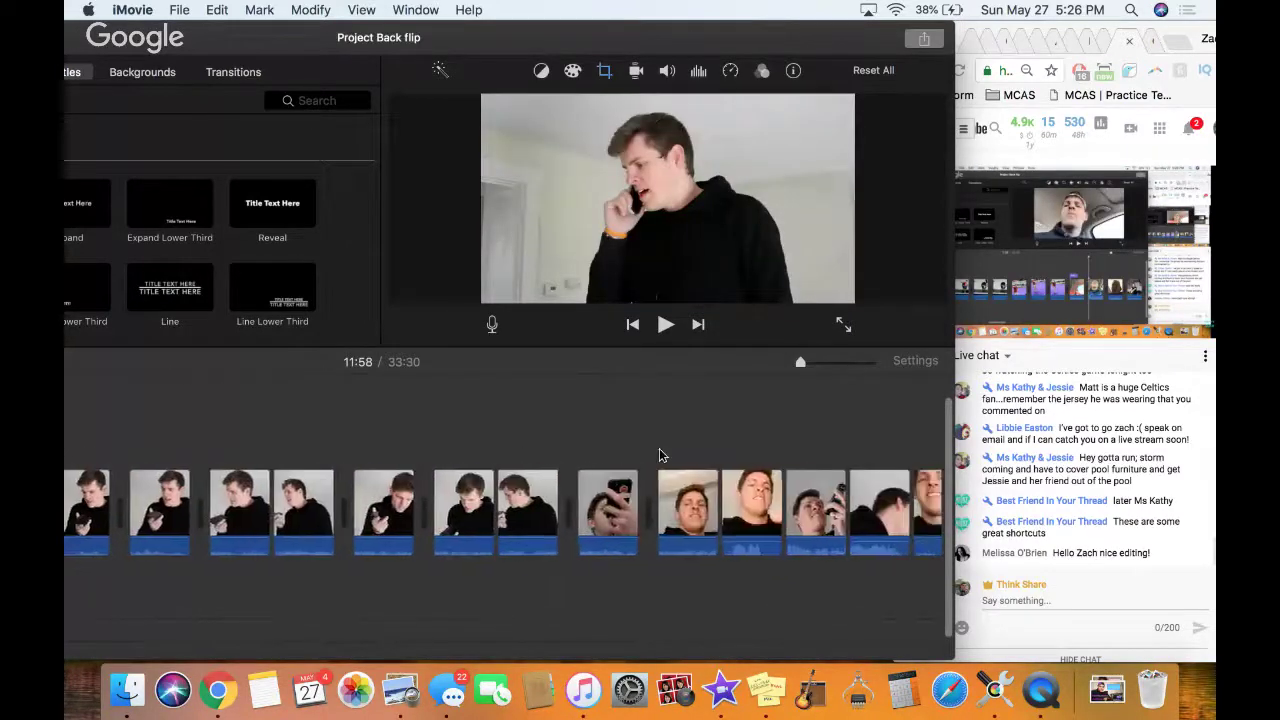
scroll(660, 450, "right", 3)
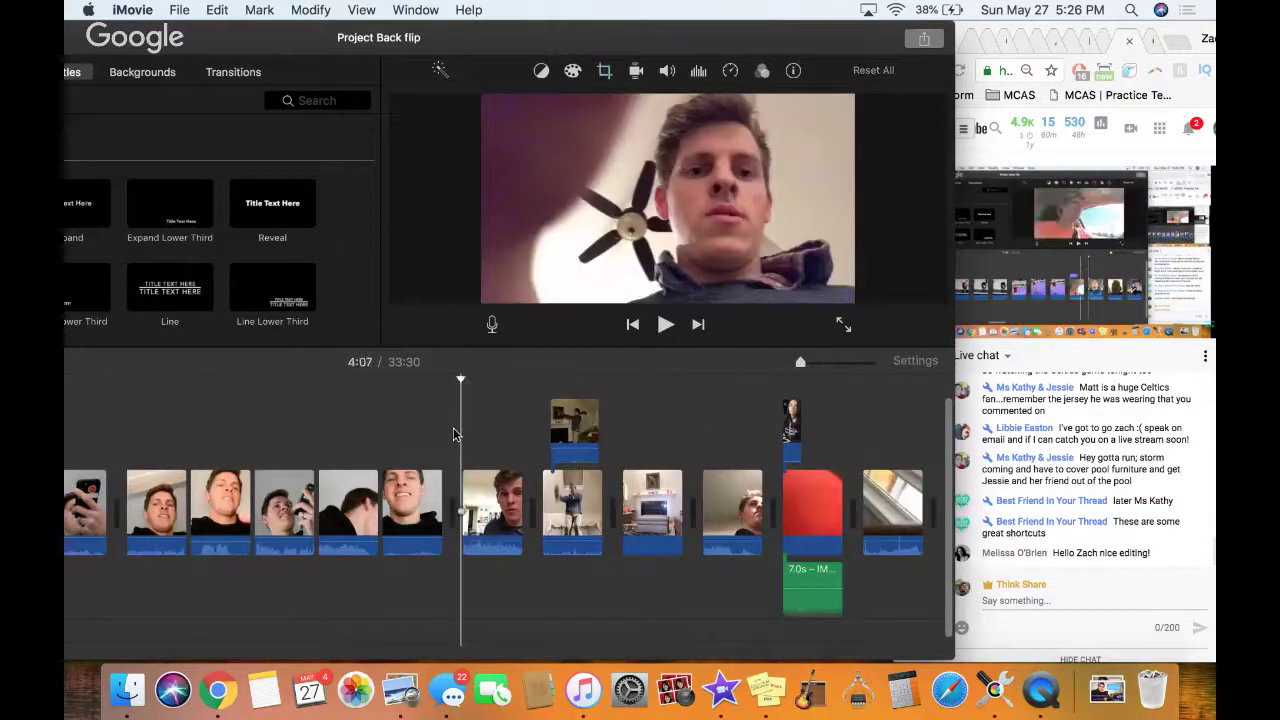
scroll(453, 433, "right", 10)
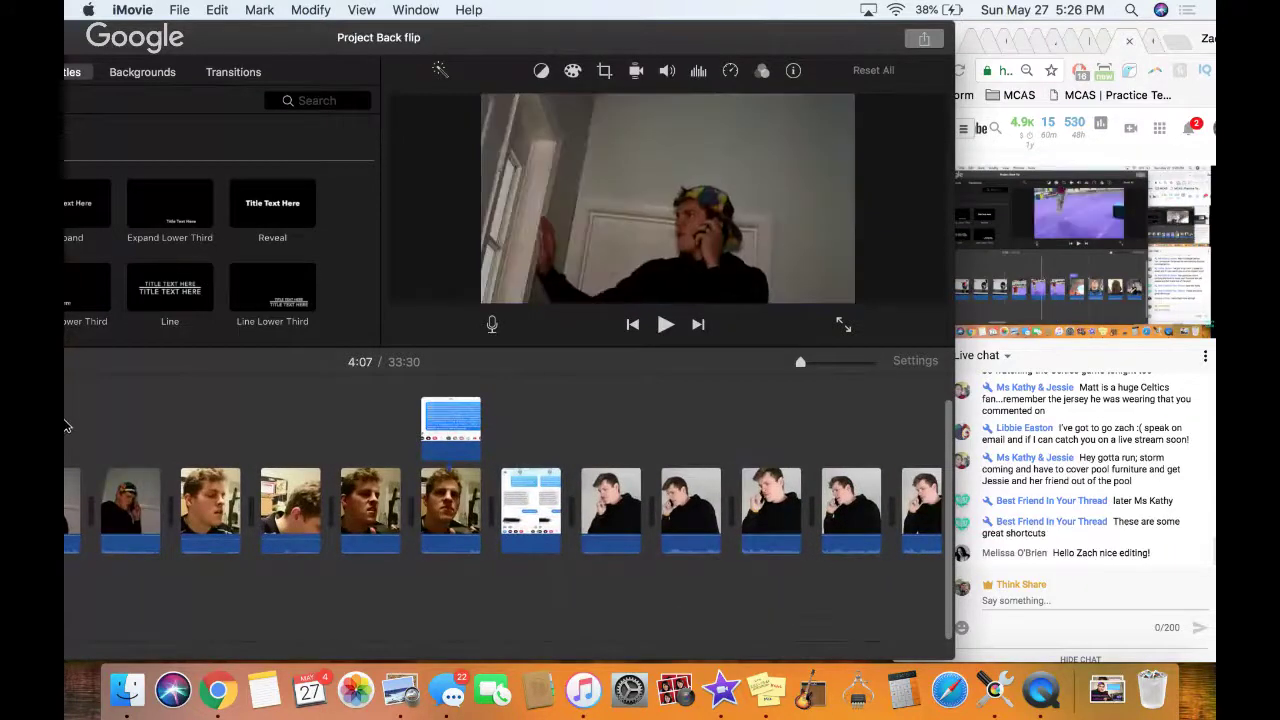
Raise the system volume to maximum and try to play the project from 0:47
key("XF86AudioRaiseVolume")
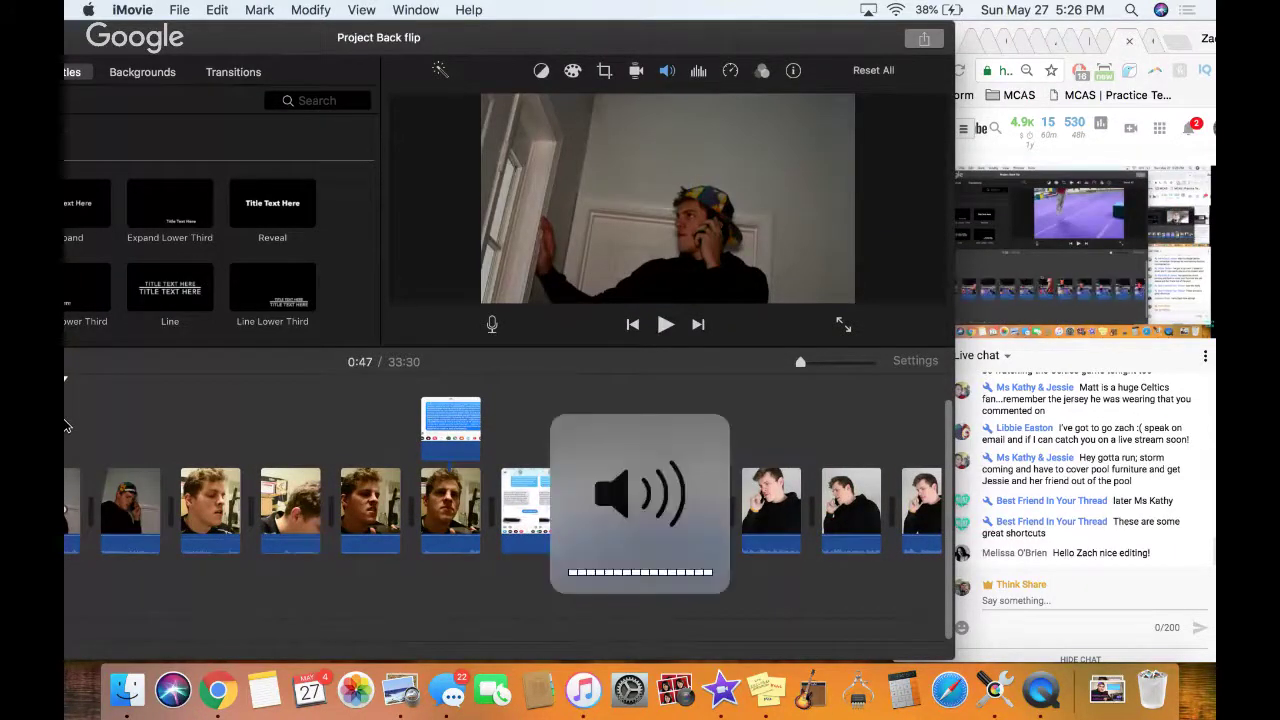
key("space")
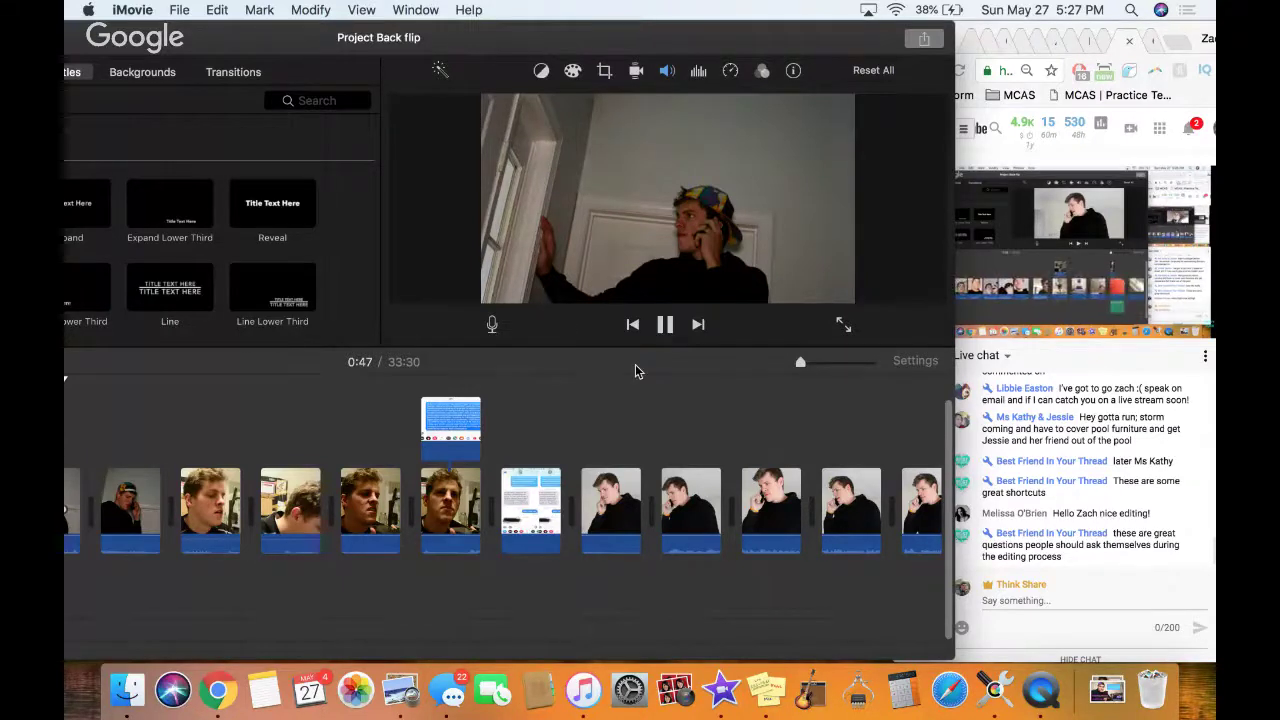
left_click(666, 326)
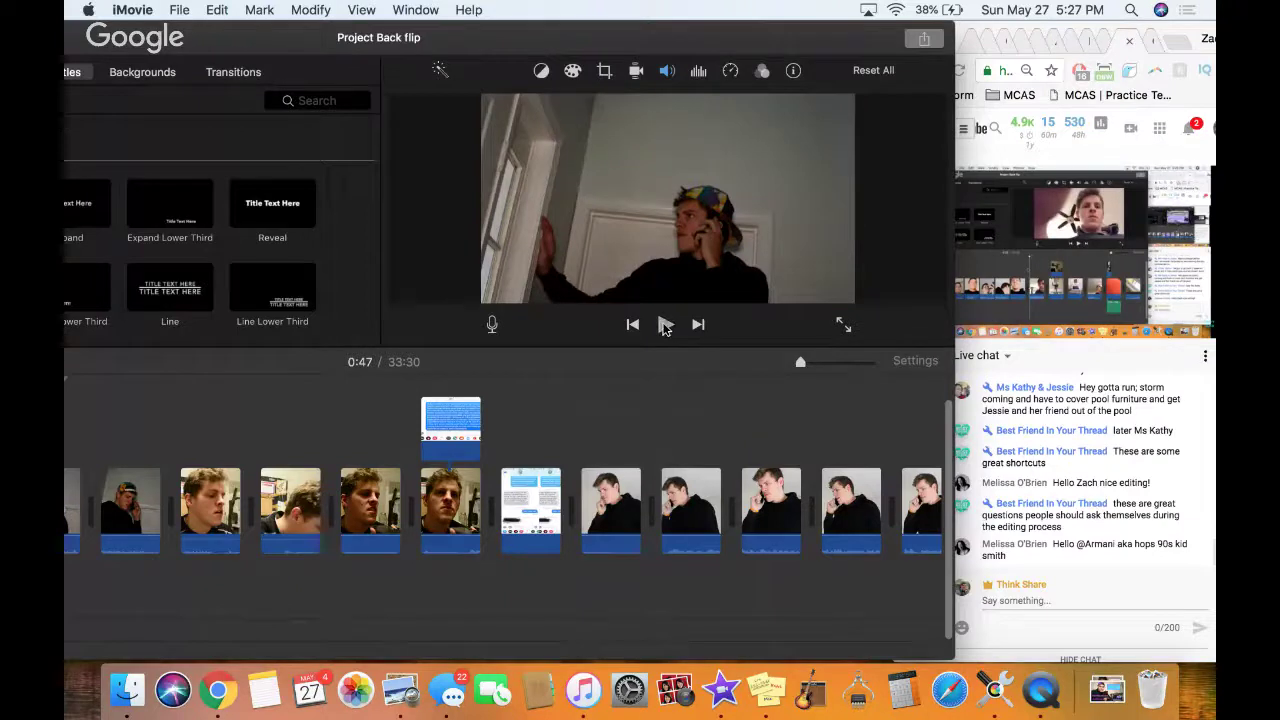
key("space")
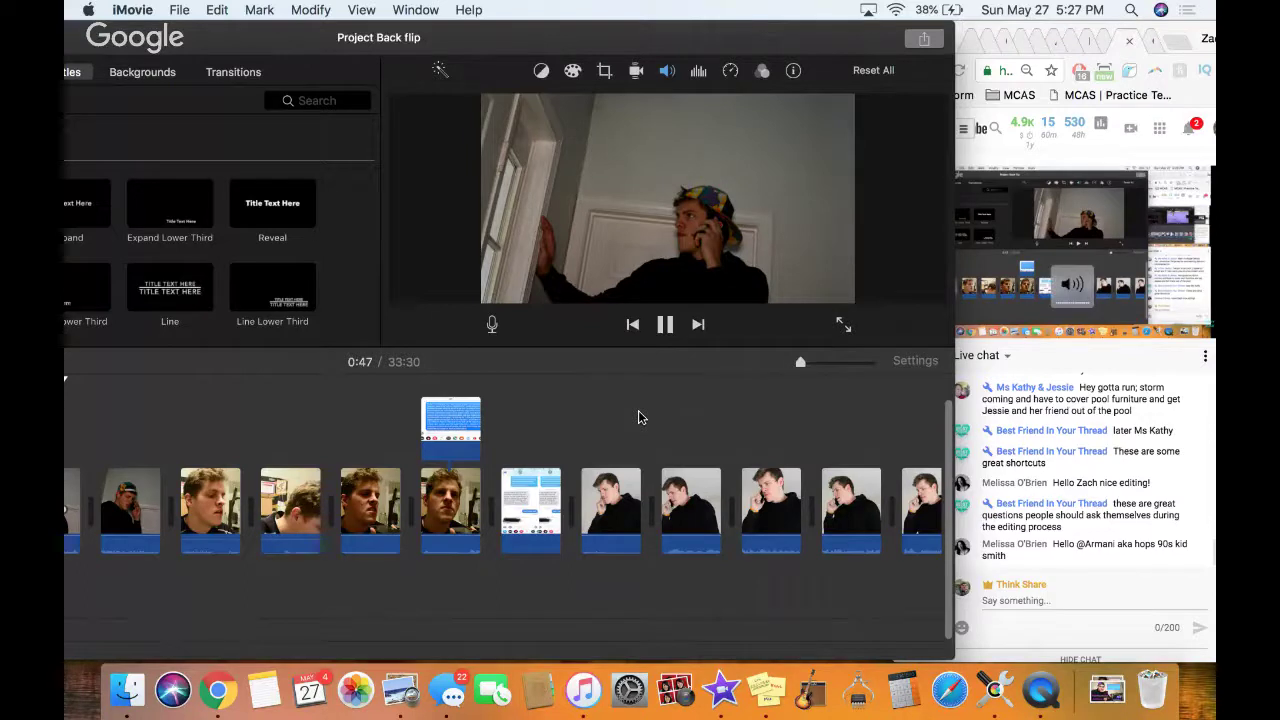
key("XF86AudioRaiseVolume")
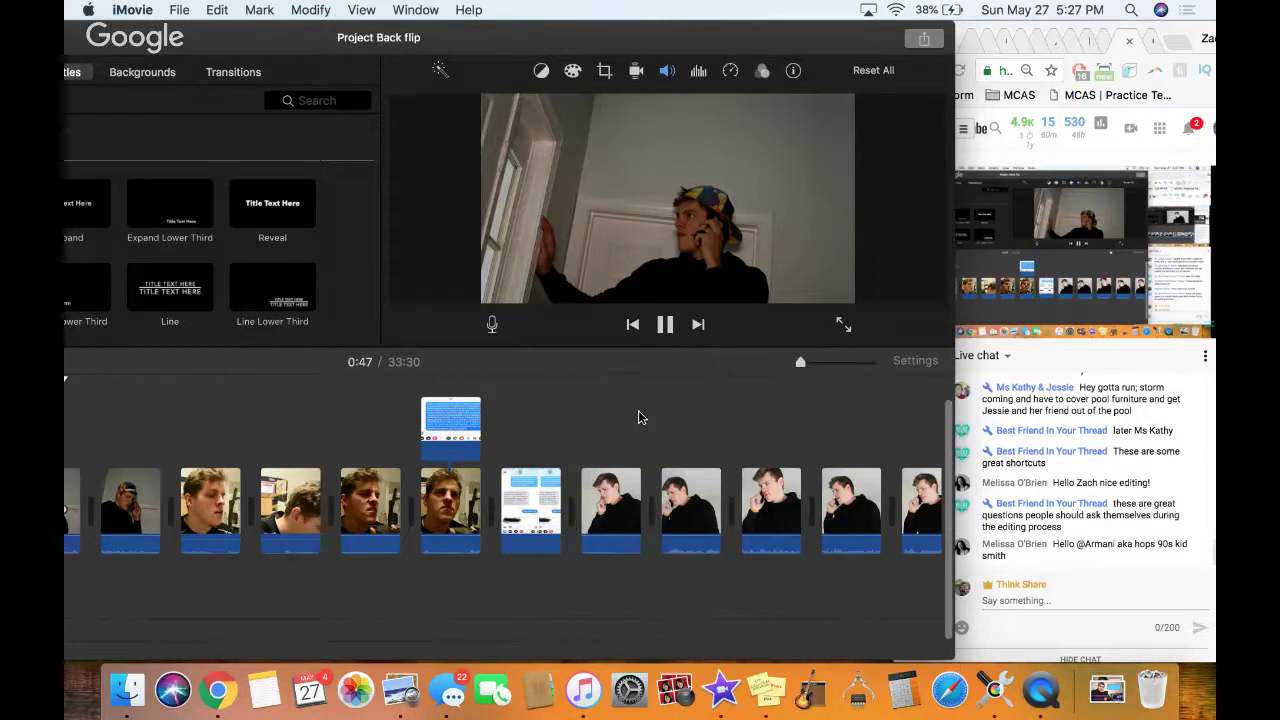
Quit QuickTime Player and replay the iMovie project from the close-up clip before the text-message scene
right_click(1043, 690)
left_click(1065, 631)
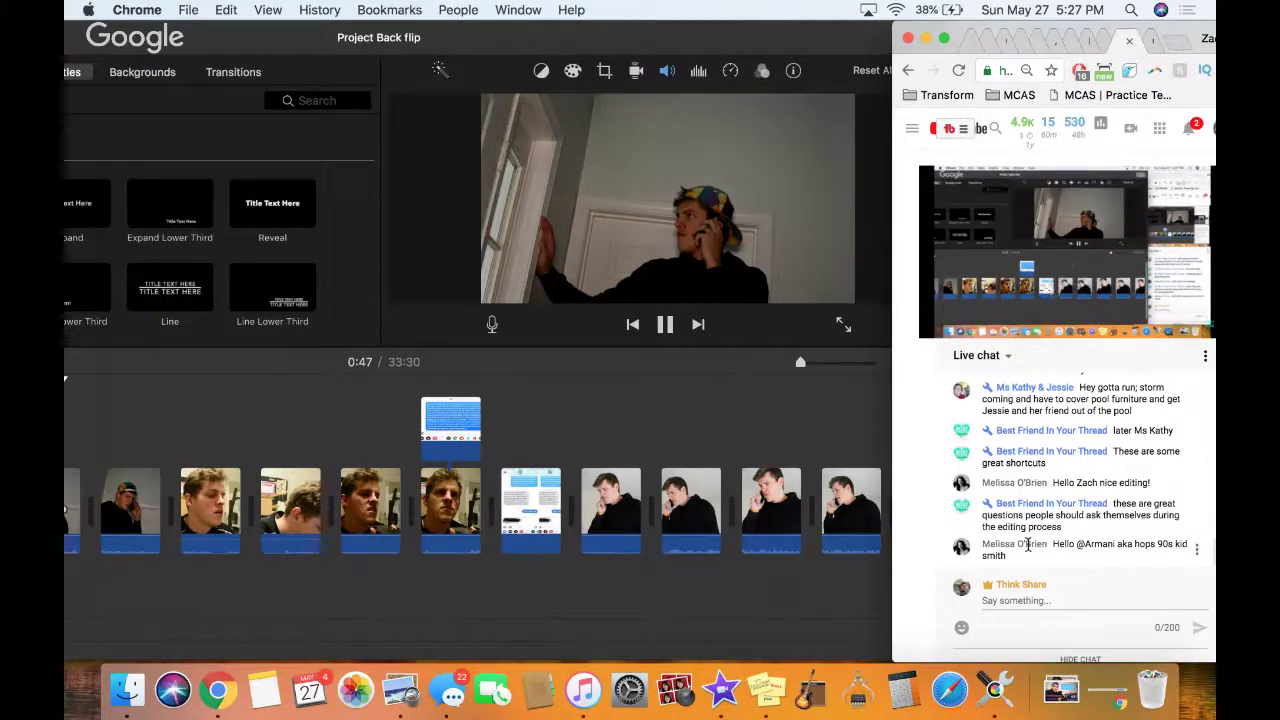
left_click(781, 596)
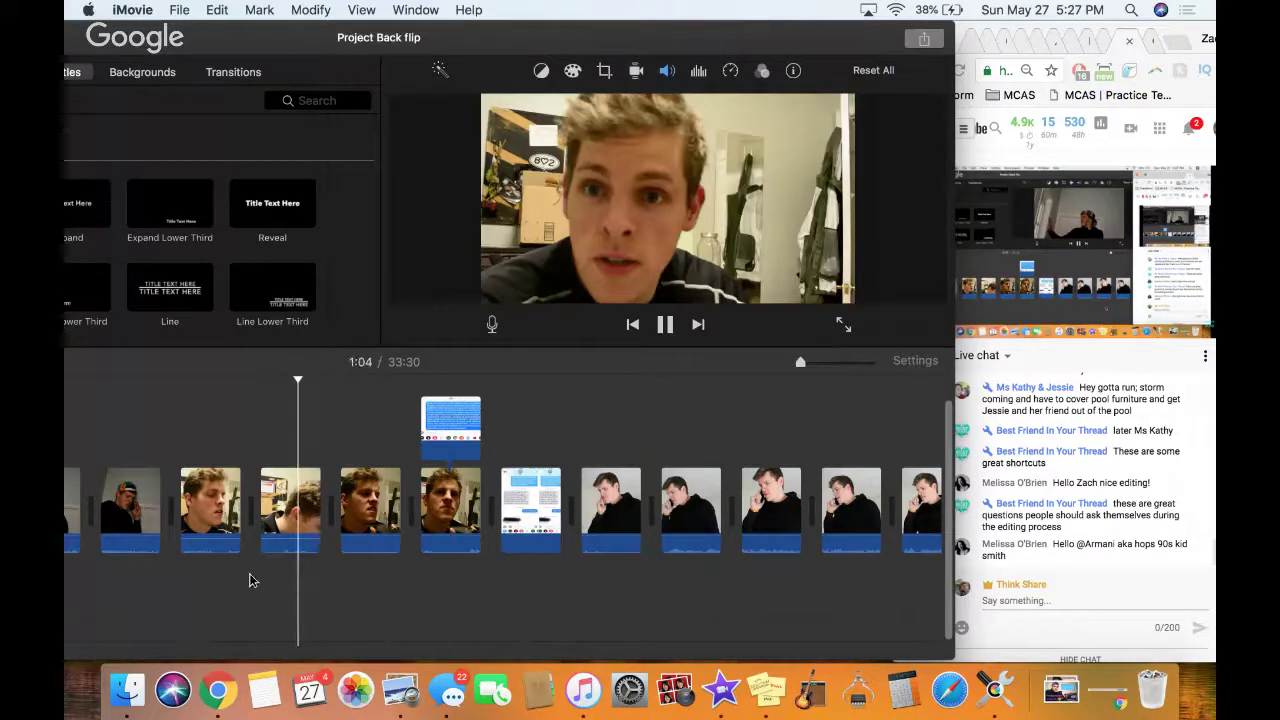
left_click(220, 405)
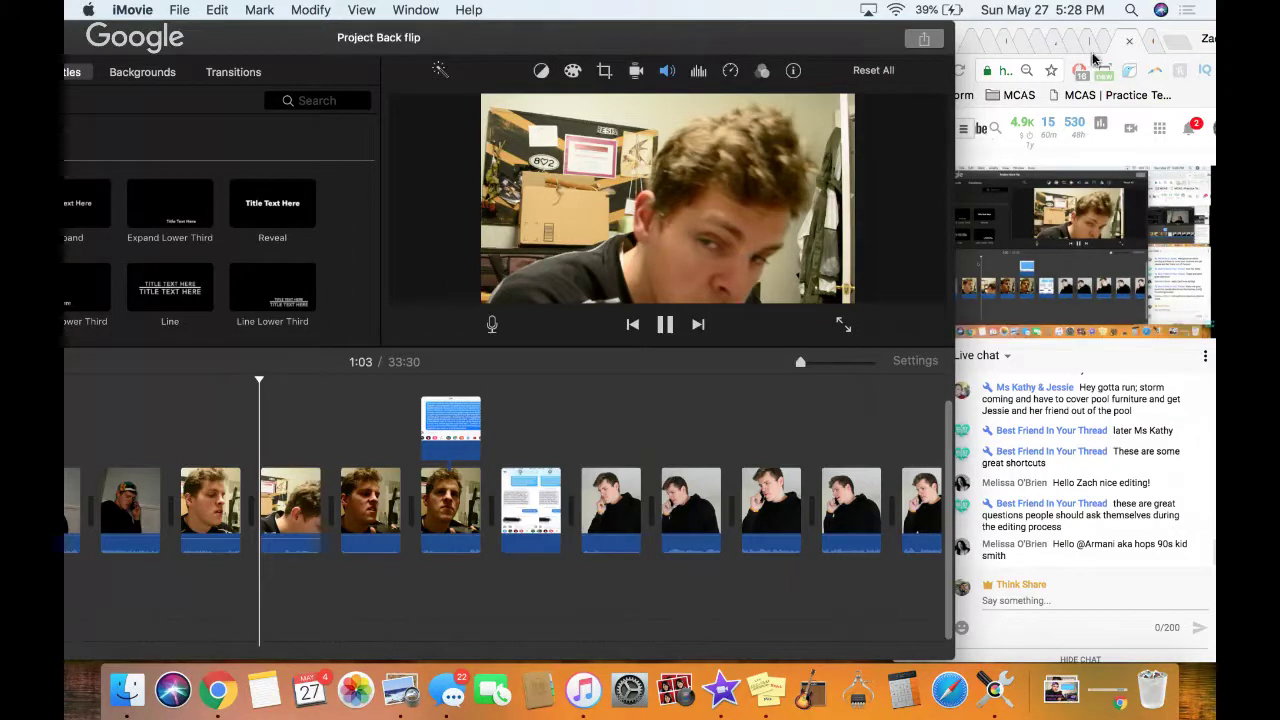
Switch to Chrome, make its window full screen, and open youtube.com in a new tab
left_click(1060, 32)
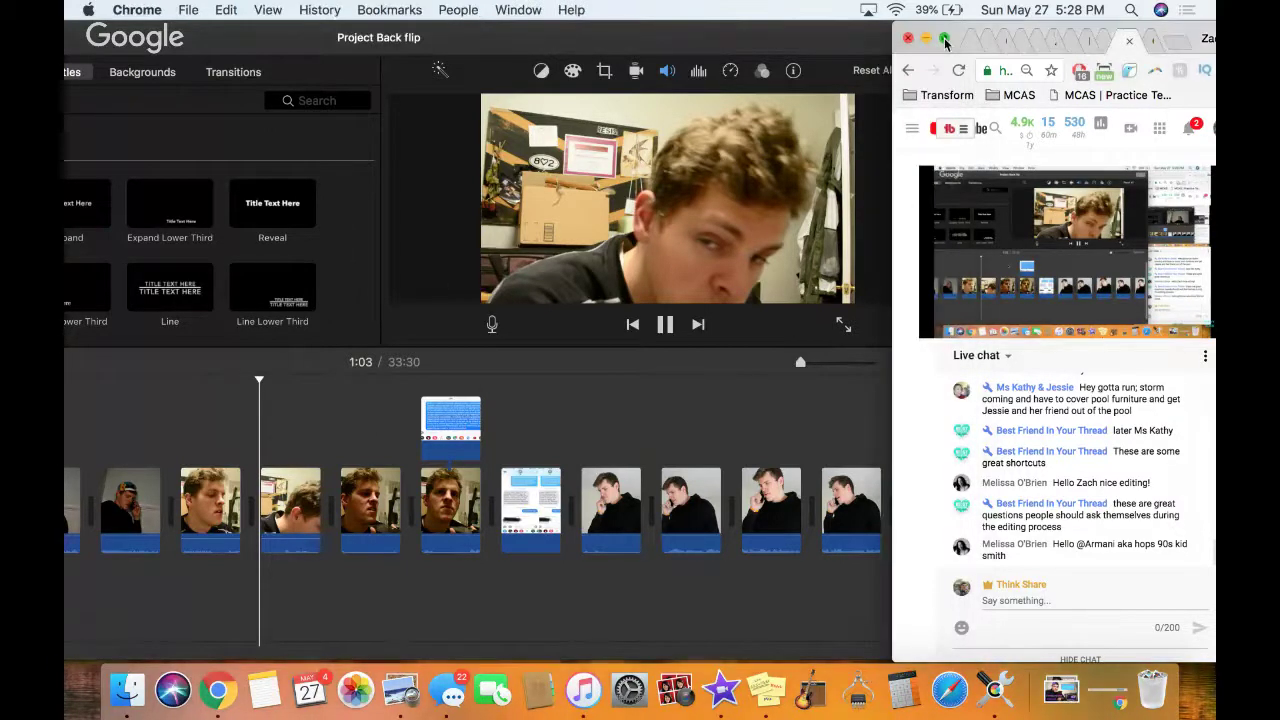
left_click(945, 40)
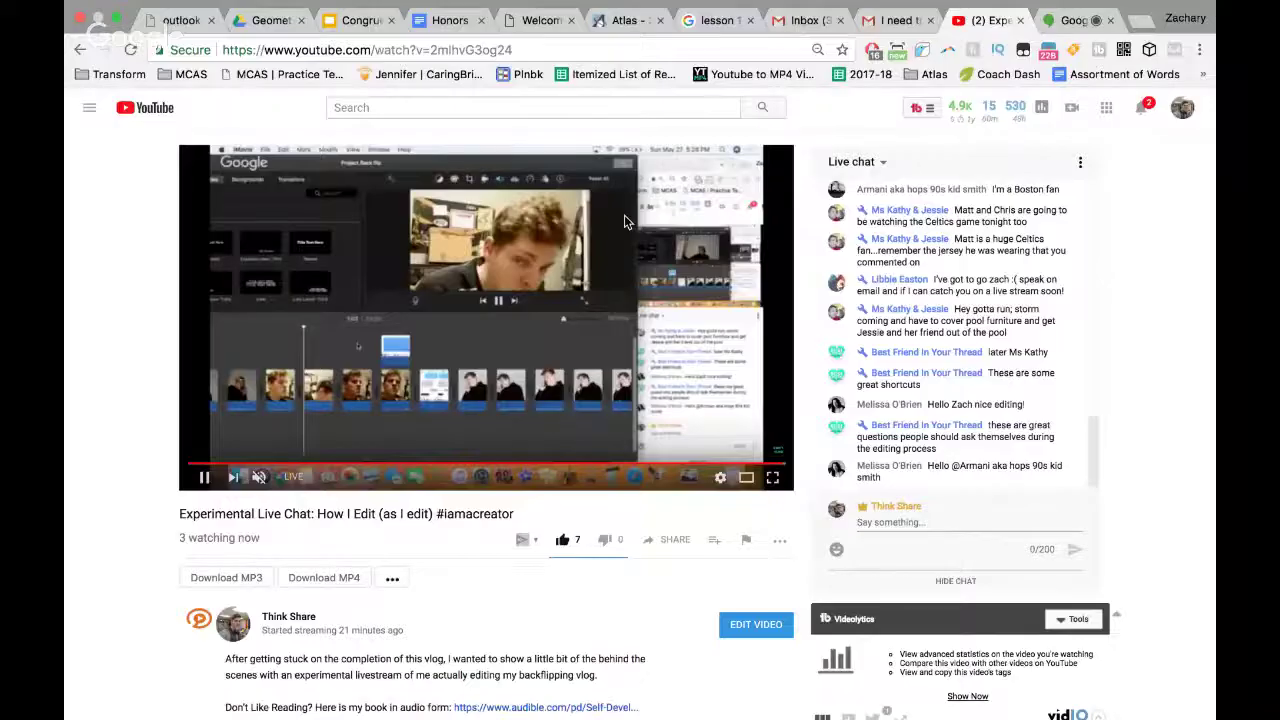
left_click(1140, 20)
type("youtube.com")
key("Return")
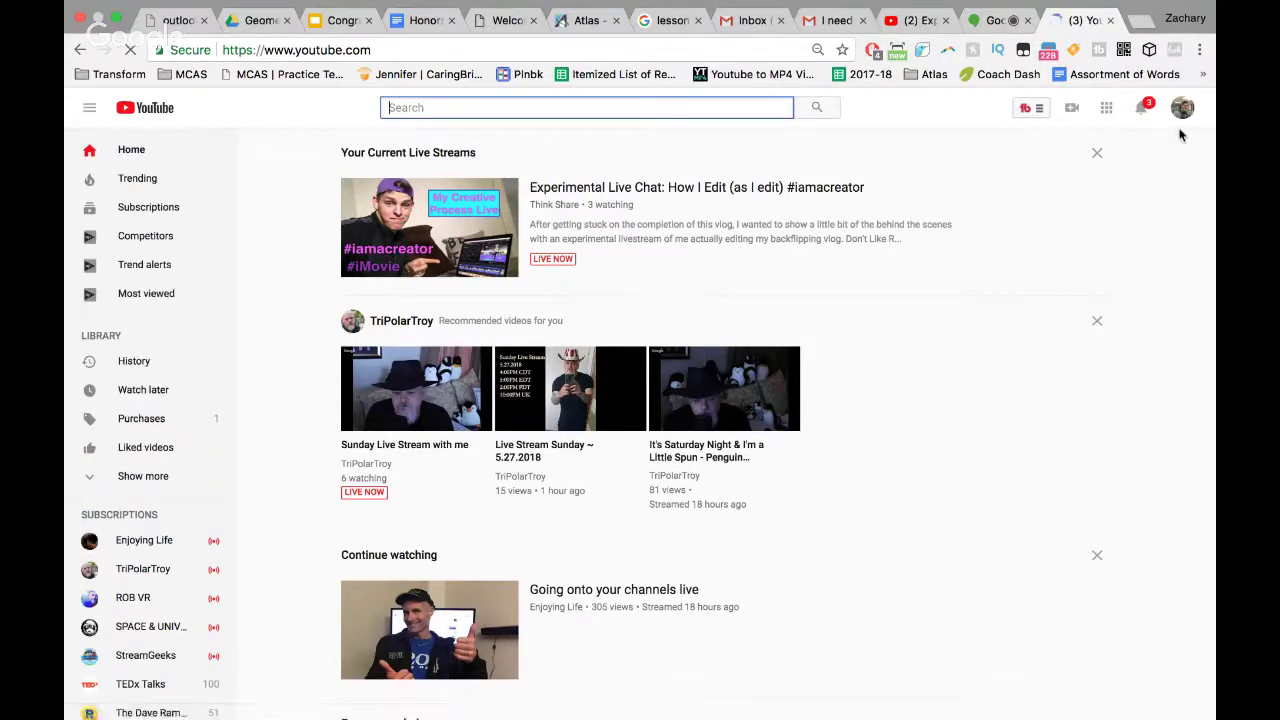
Open the channel's Creator Studio and show the full list of its uploaded videos
left_click(1186, 116)
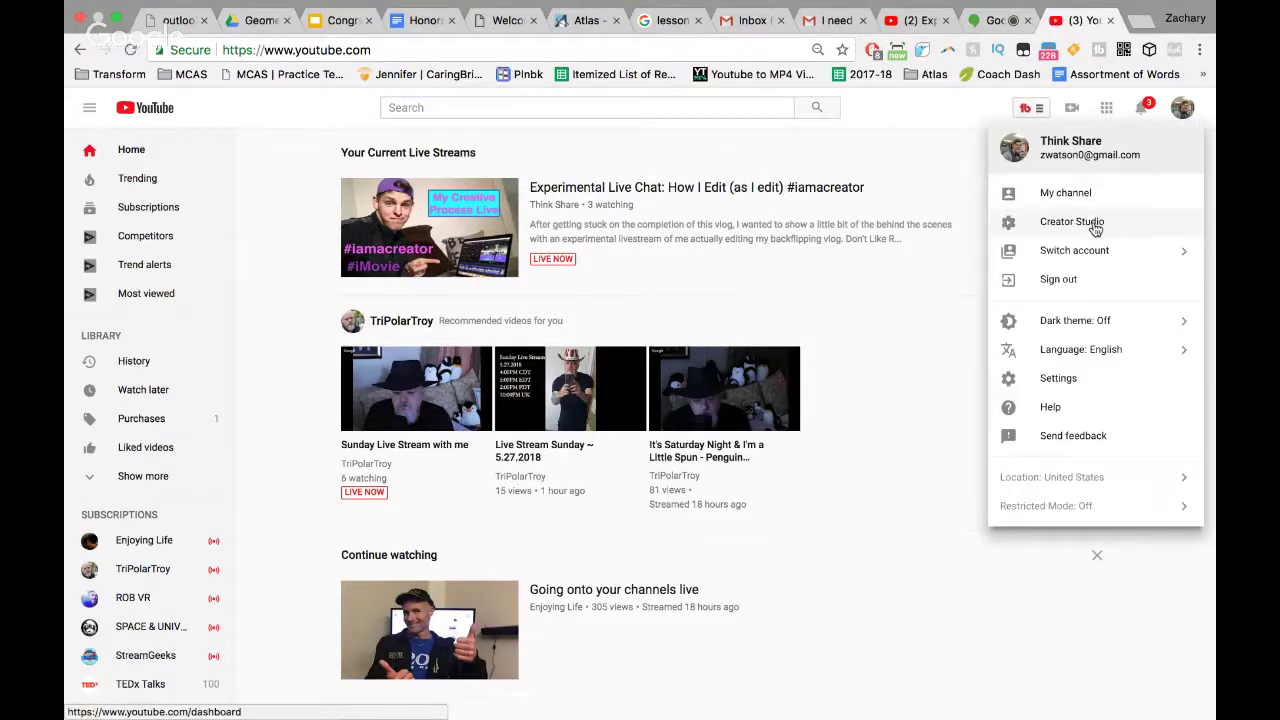
left_click(1096, 229)
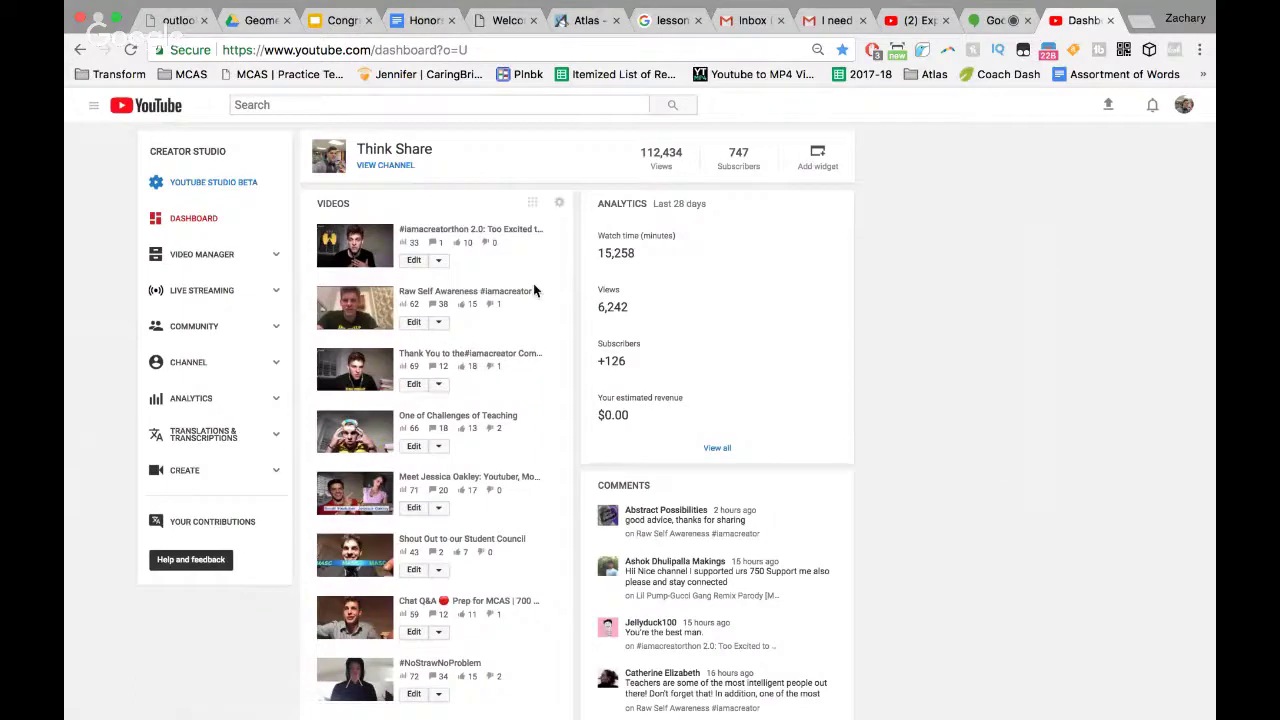
left_click(338, 205)
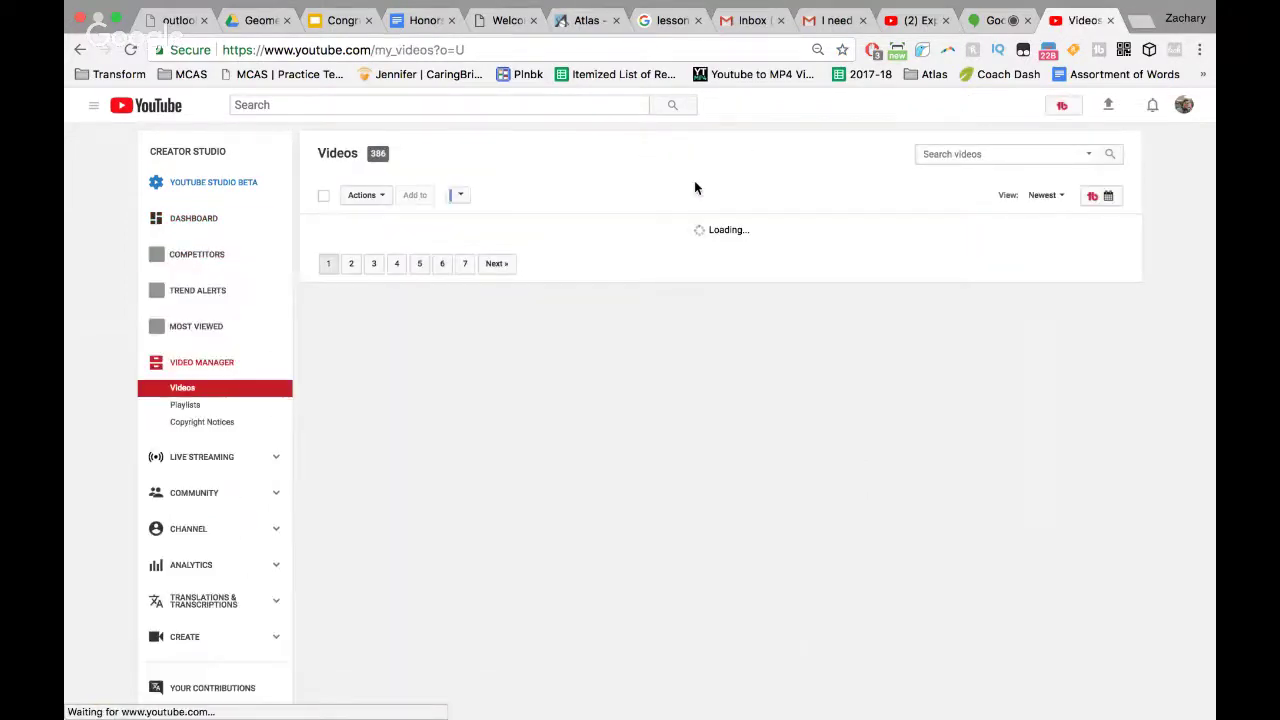
Close the unneeded browser tabs, keeping only the live stream, Google Hangouts, and YouTube Videos tabs
left_click(864, 22)
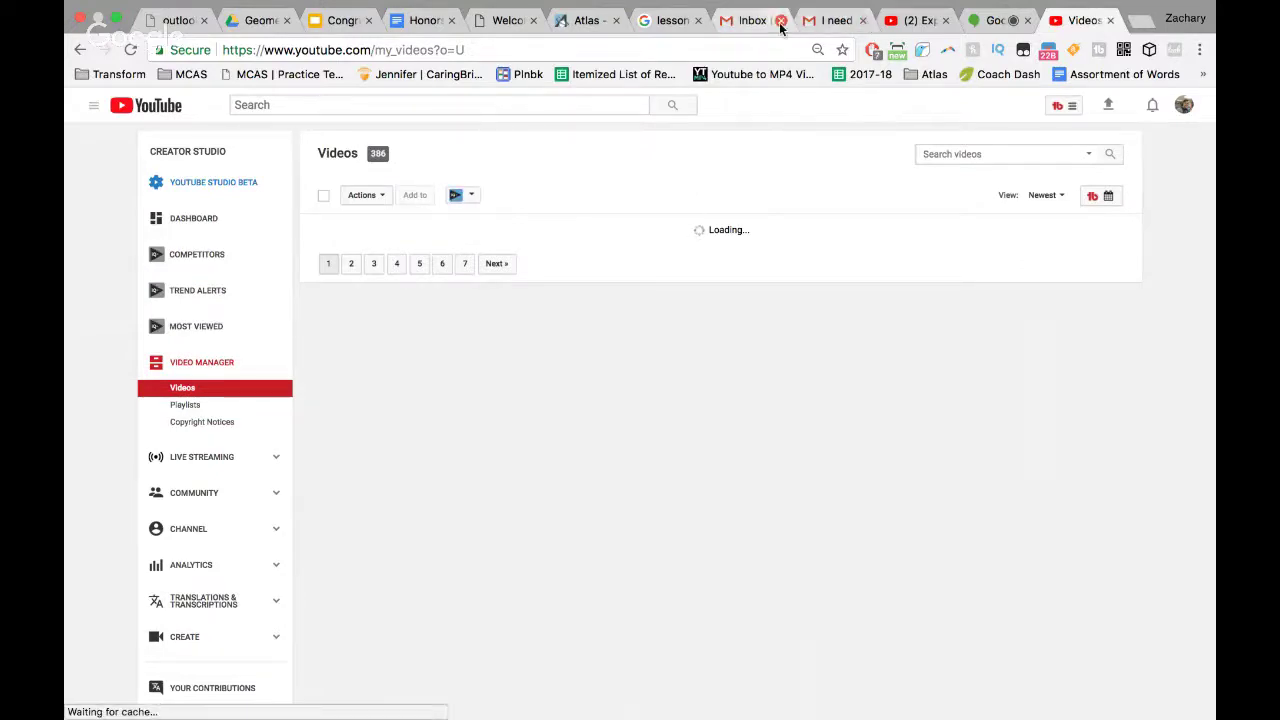
left_click(703, 22)
left_click(703, 22)
left_click(579, 21)
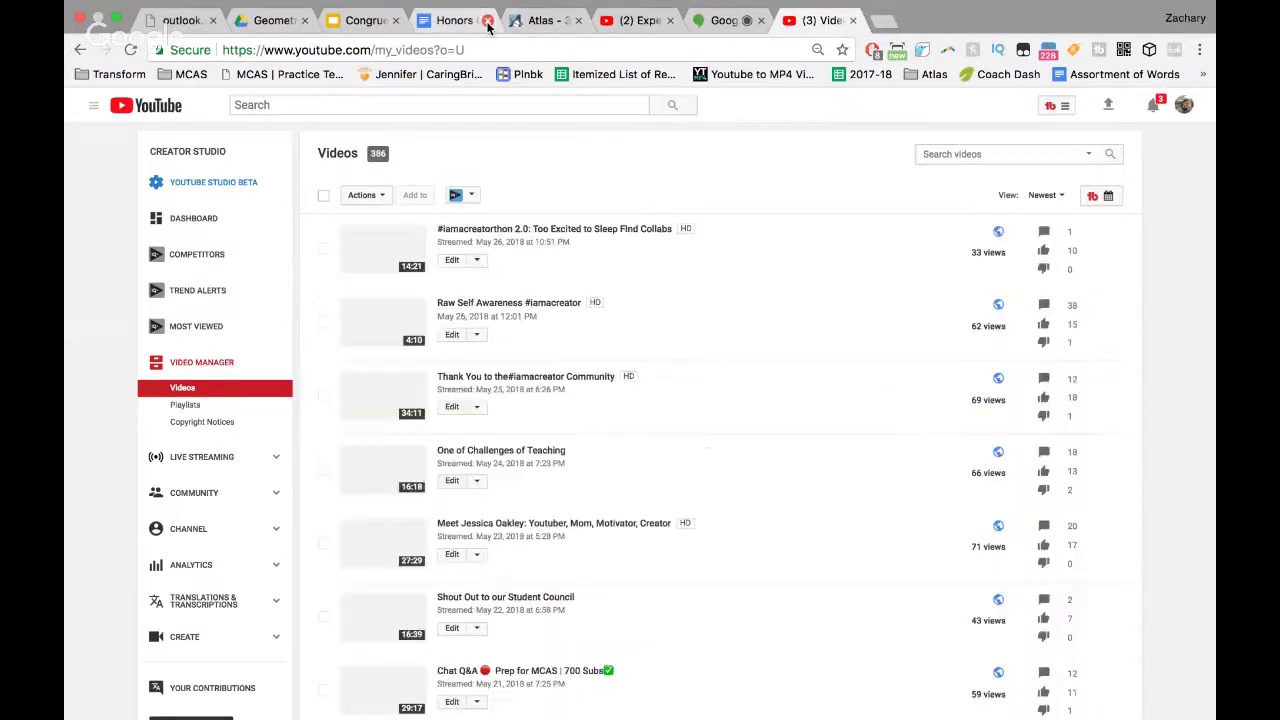
left_click(488, 21)
left_click(396, 21)
left_click(304, 21)
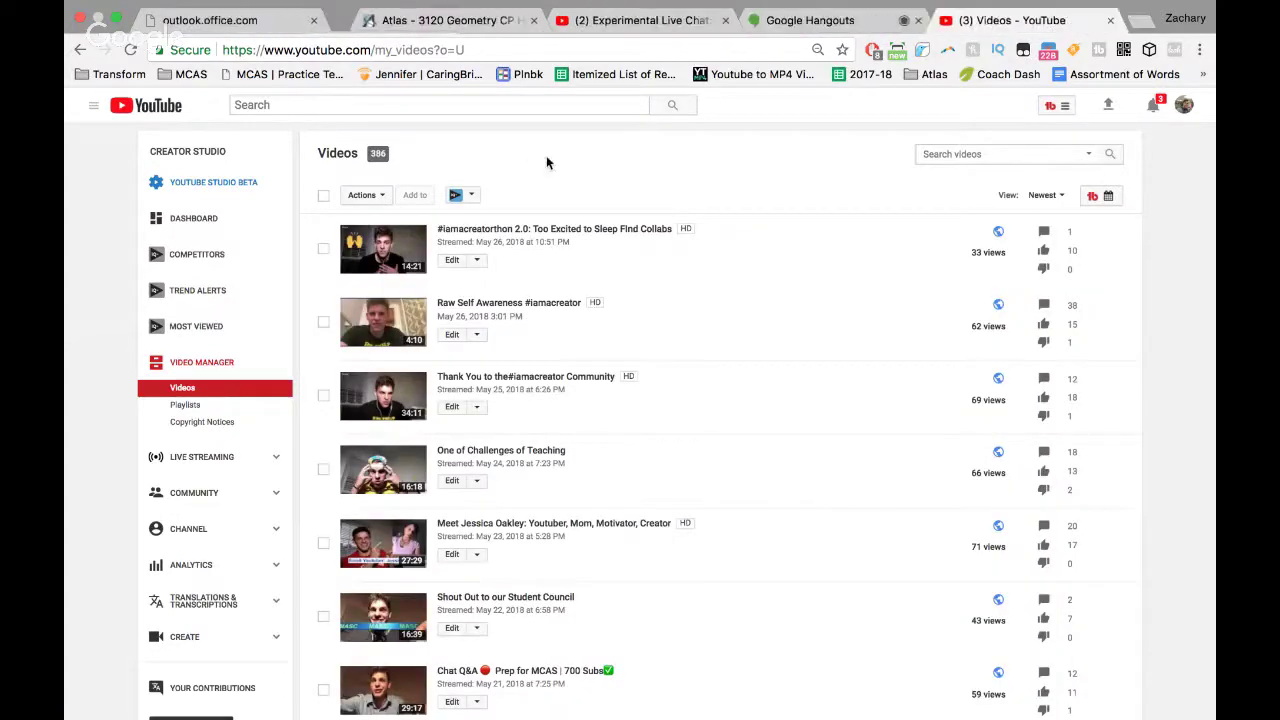
left_click(319, 21)
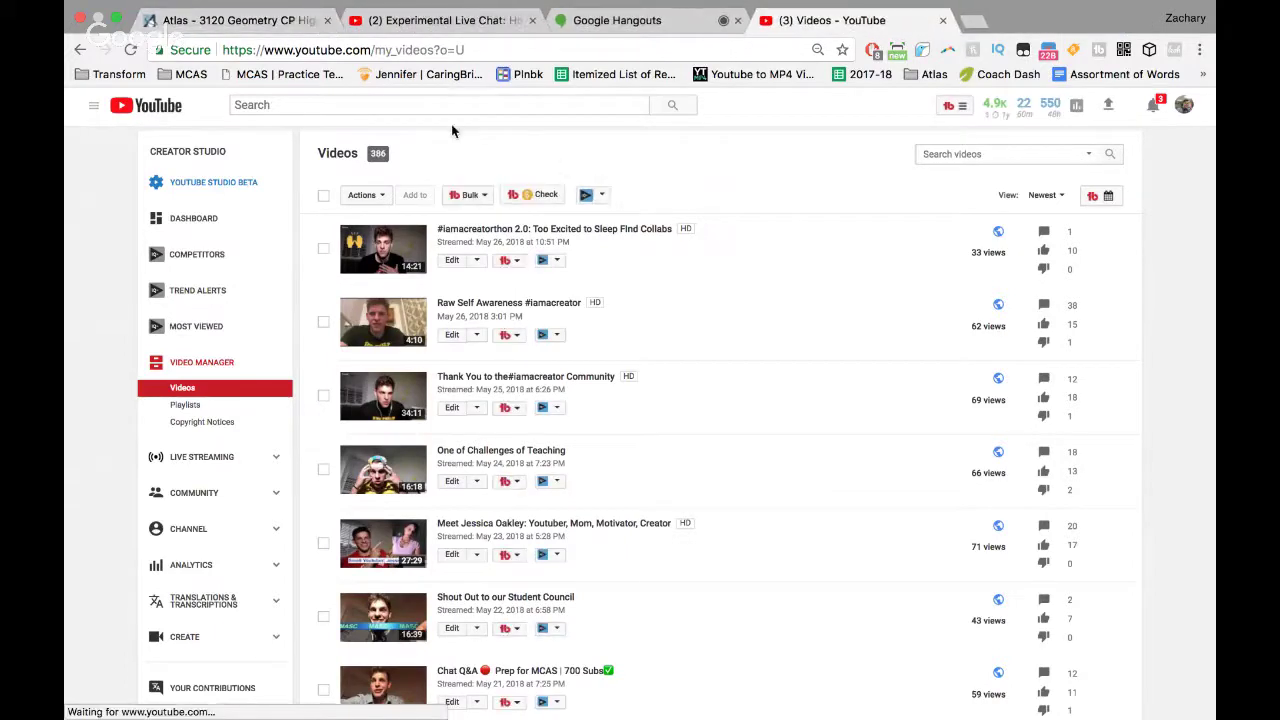
left_click(327, 21)
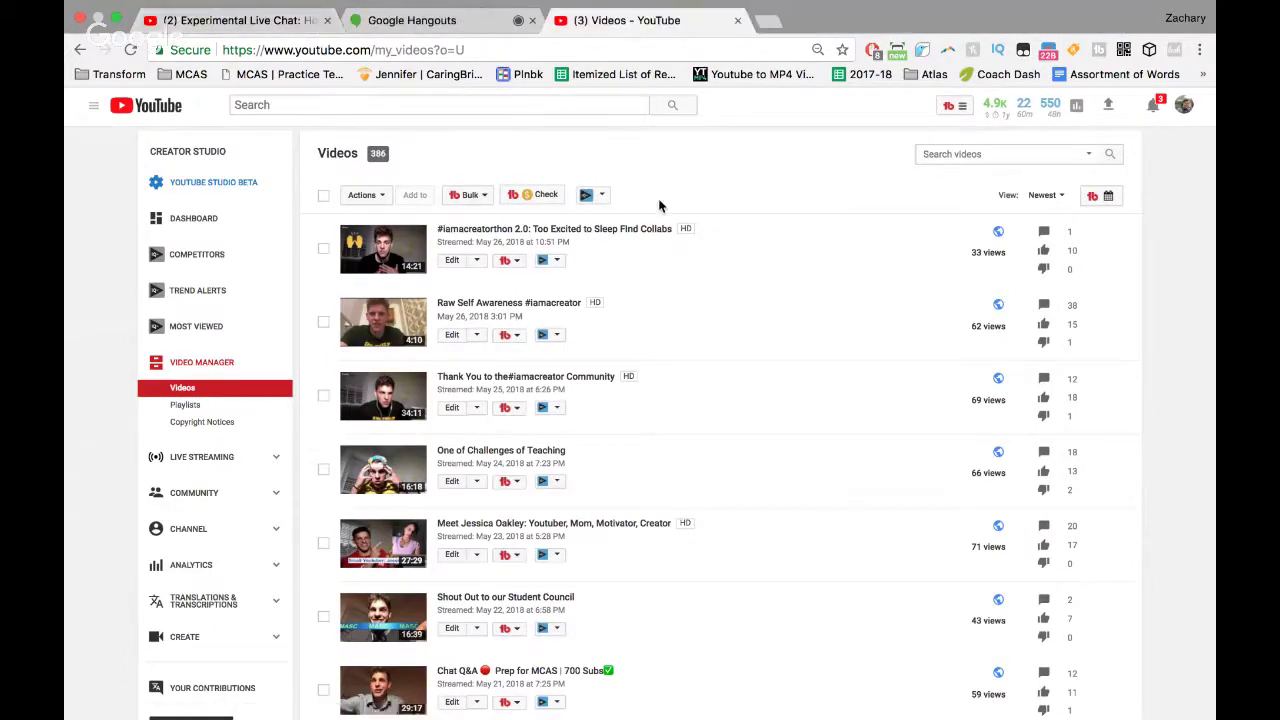
Sort the channel's videos by Most viewed and browse down the list
left_click(1066, 199)
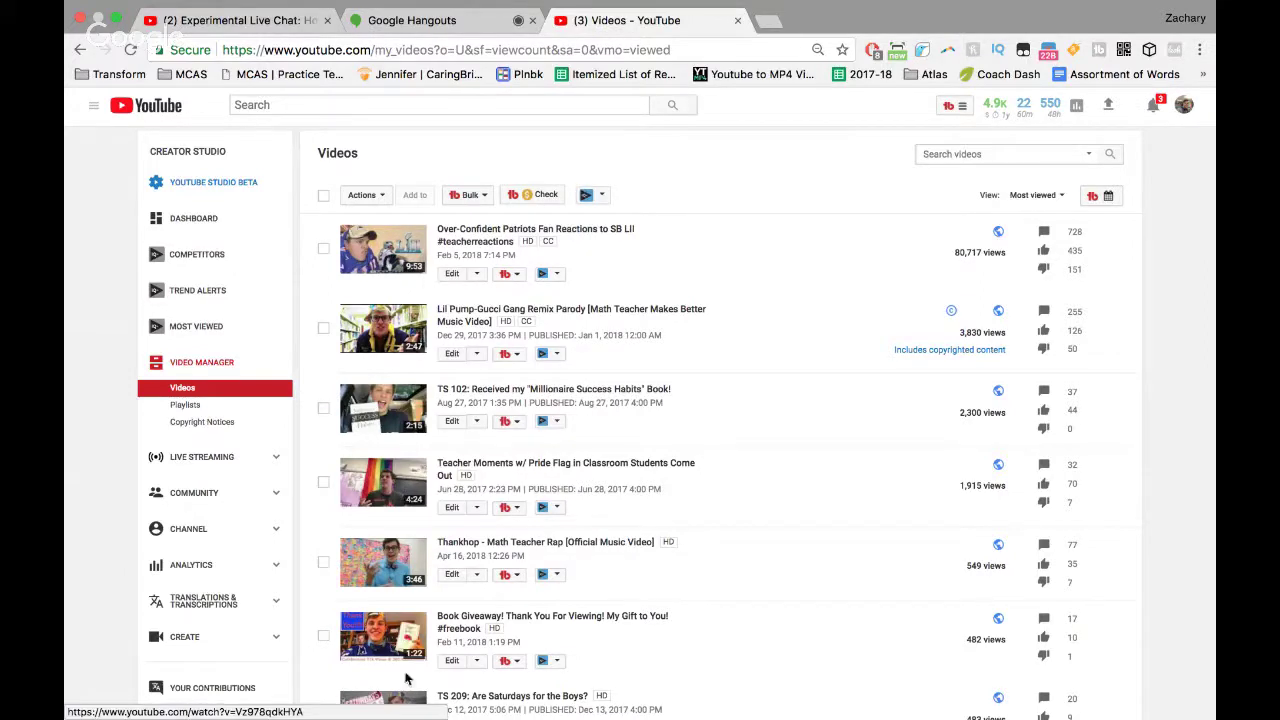
scroll(424, 560, "down", 1)
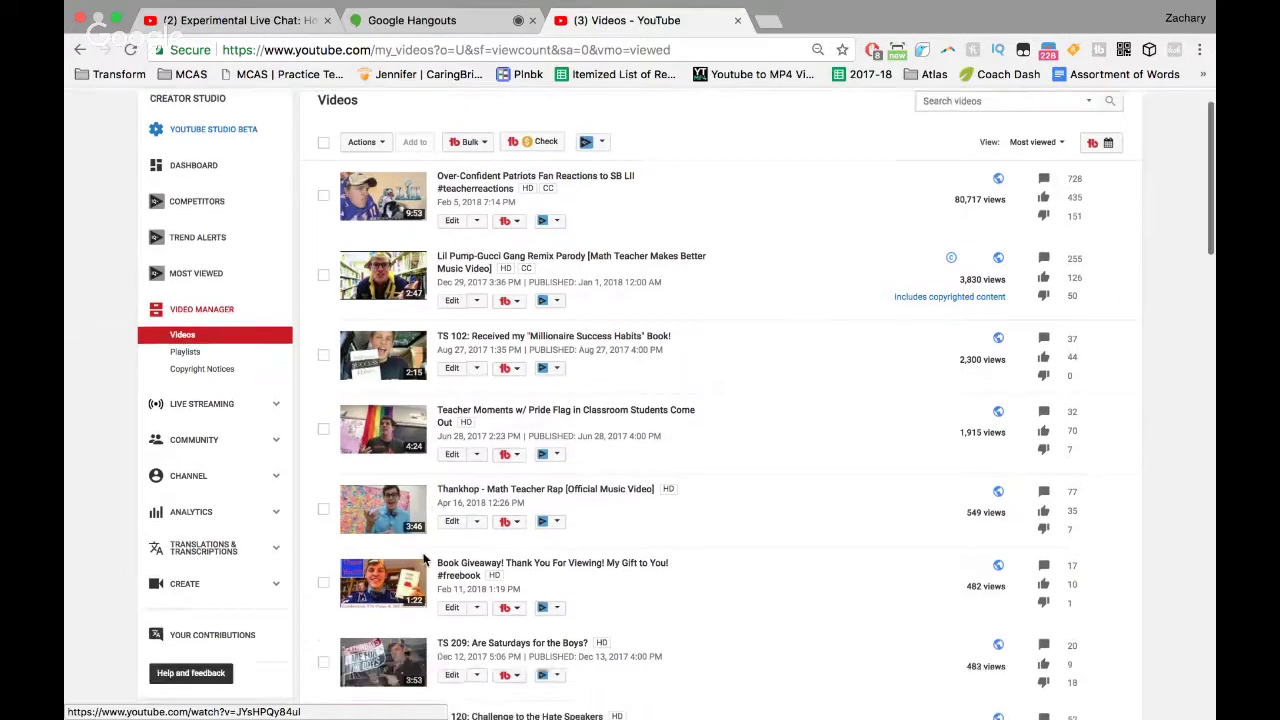
scroll(424, 560, "down", 5)
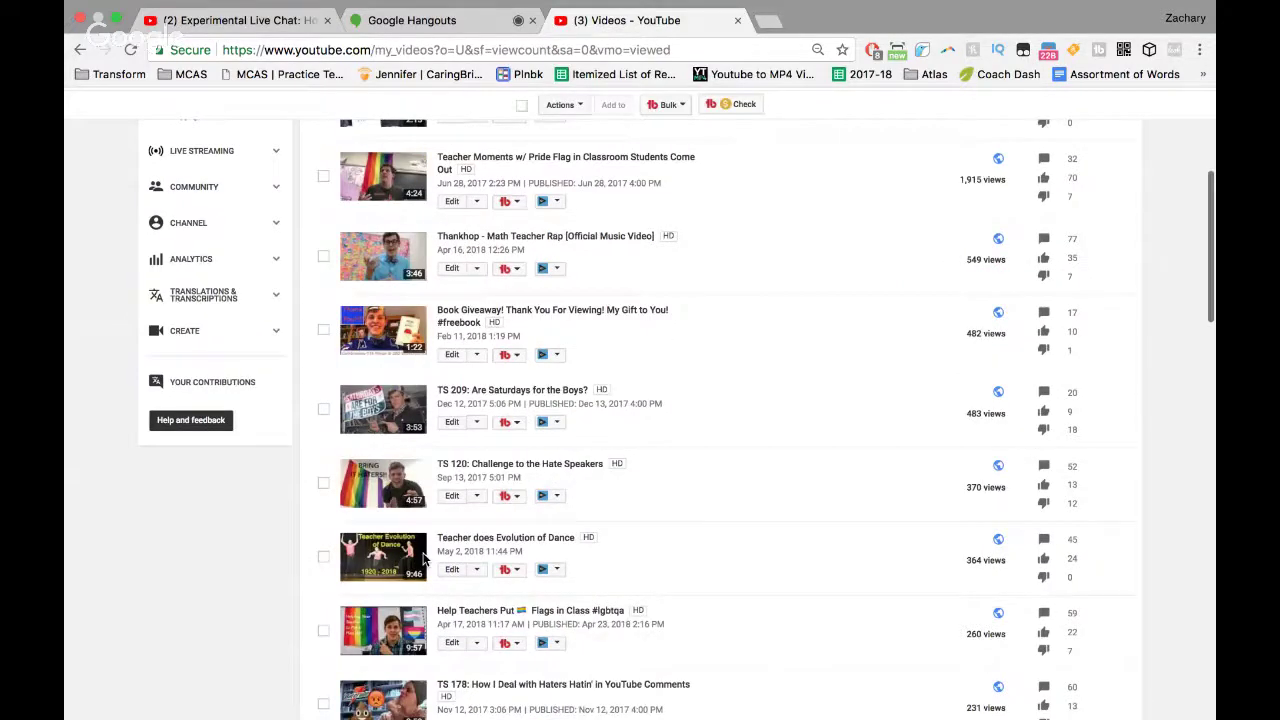
scroll(424, 560, "down", 1)
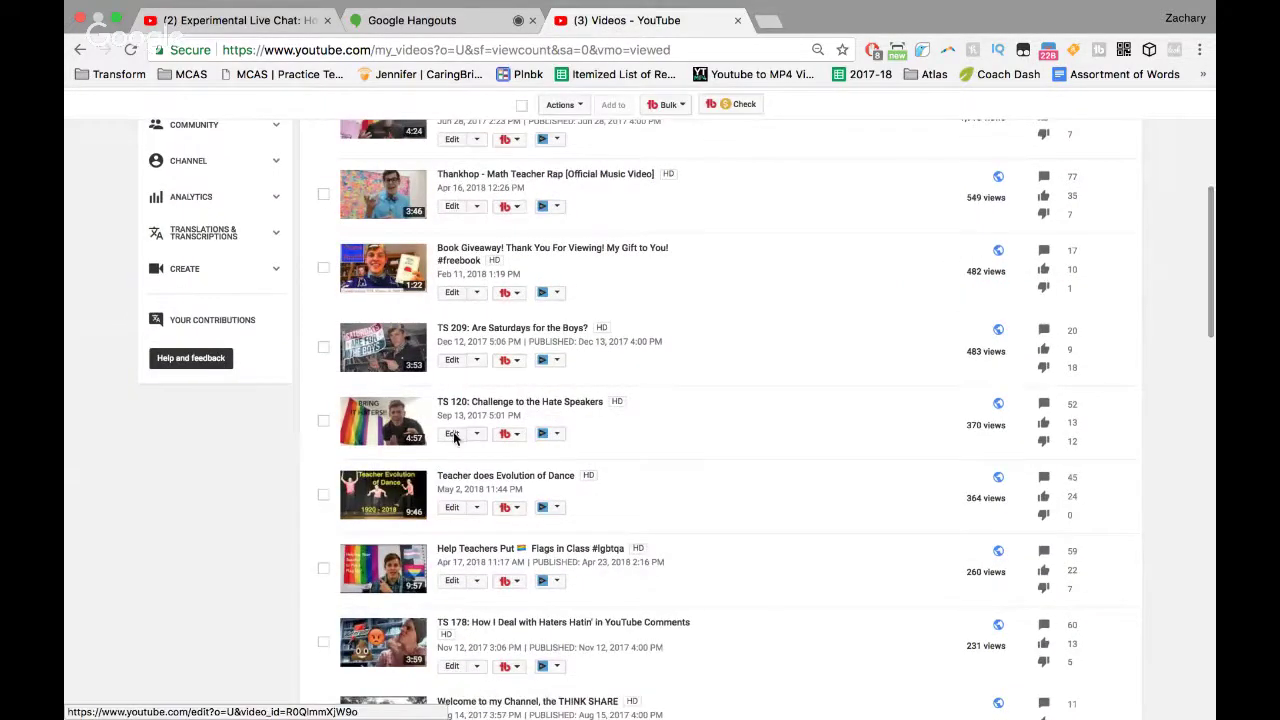
Open the "Over-Confident Patriots Fan Reactions to SB LII" video's edit page and review its information, description and tags
scroll(415, 262, "up", 8)
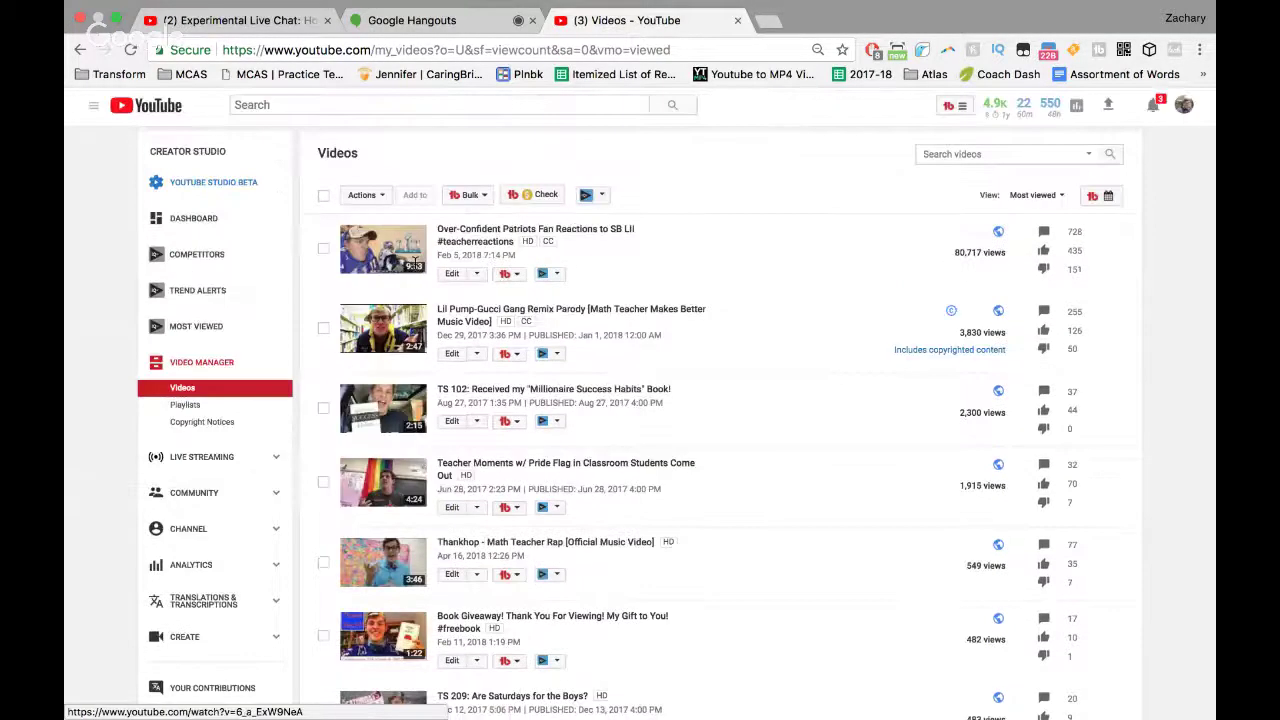
left_click(489, 234)
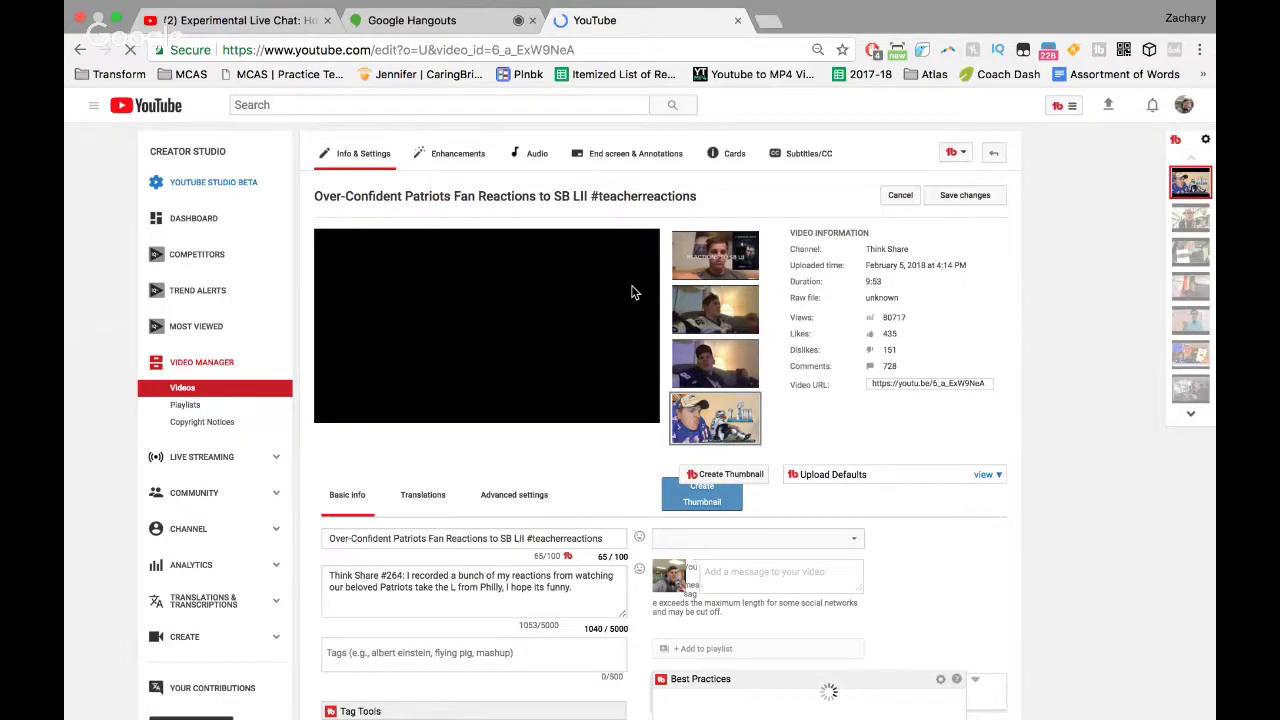
scroll(631, 288, "down", 1)
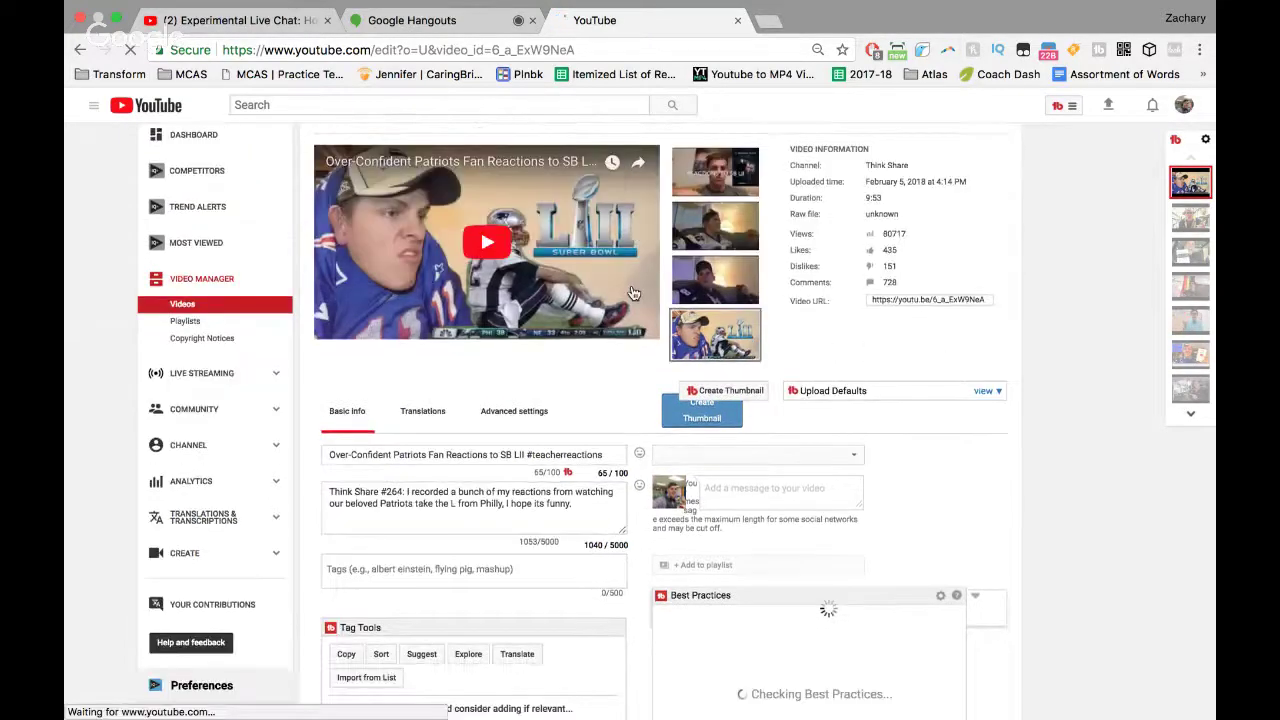
scroll(632, 292, "down", 5)
scroll(632, 268, "down", 3)
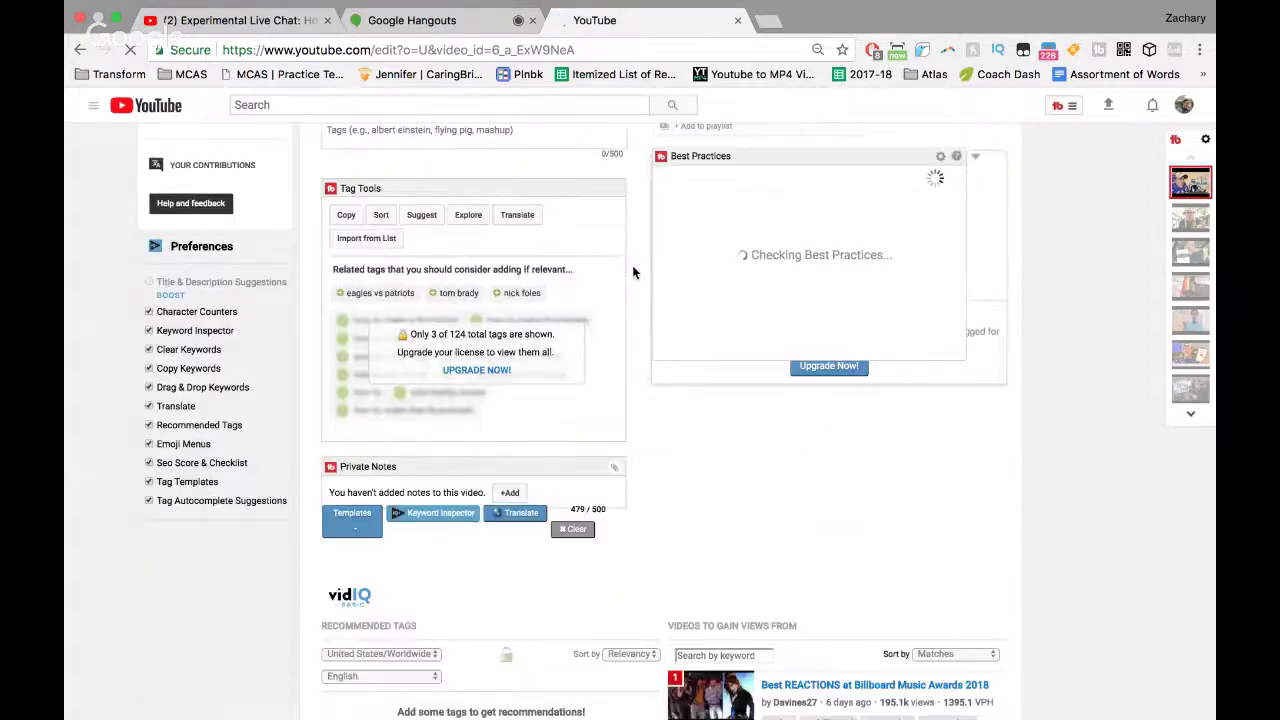
scroll(632, 268, "down", 4)
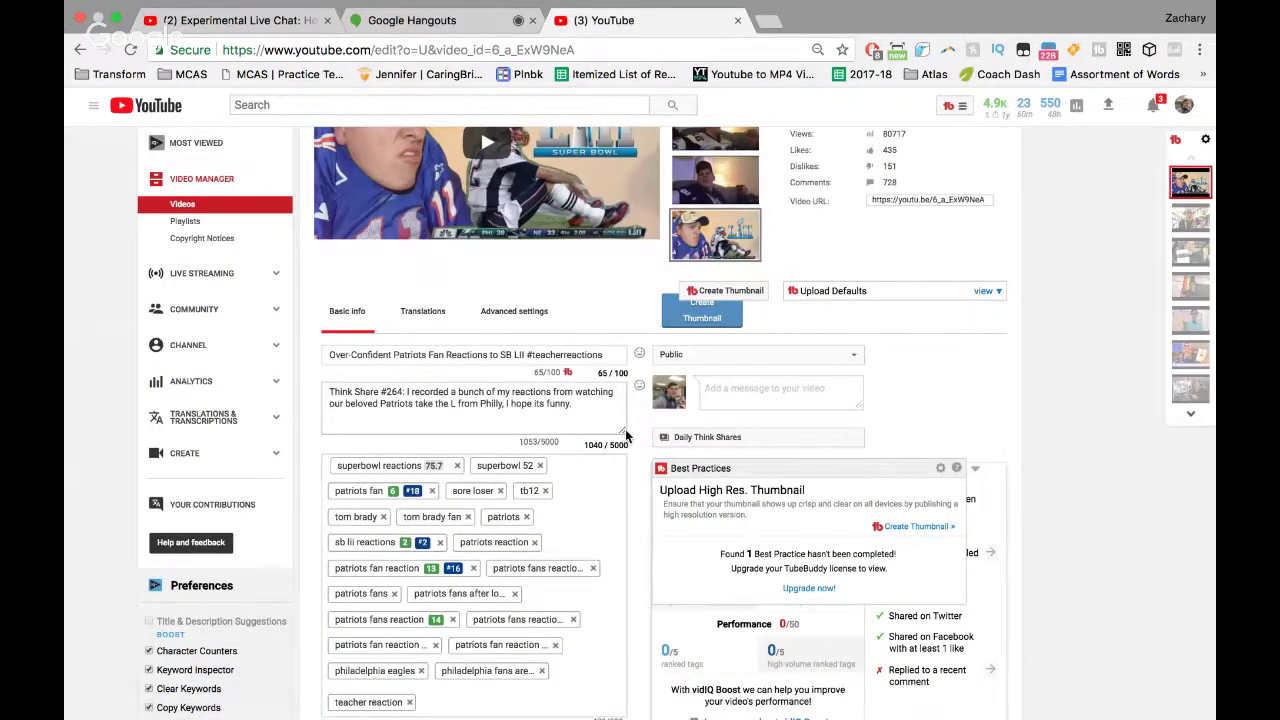
scroll(627, 436, "up", 3)
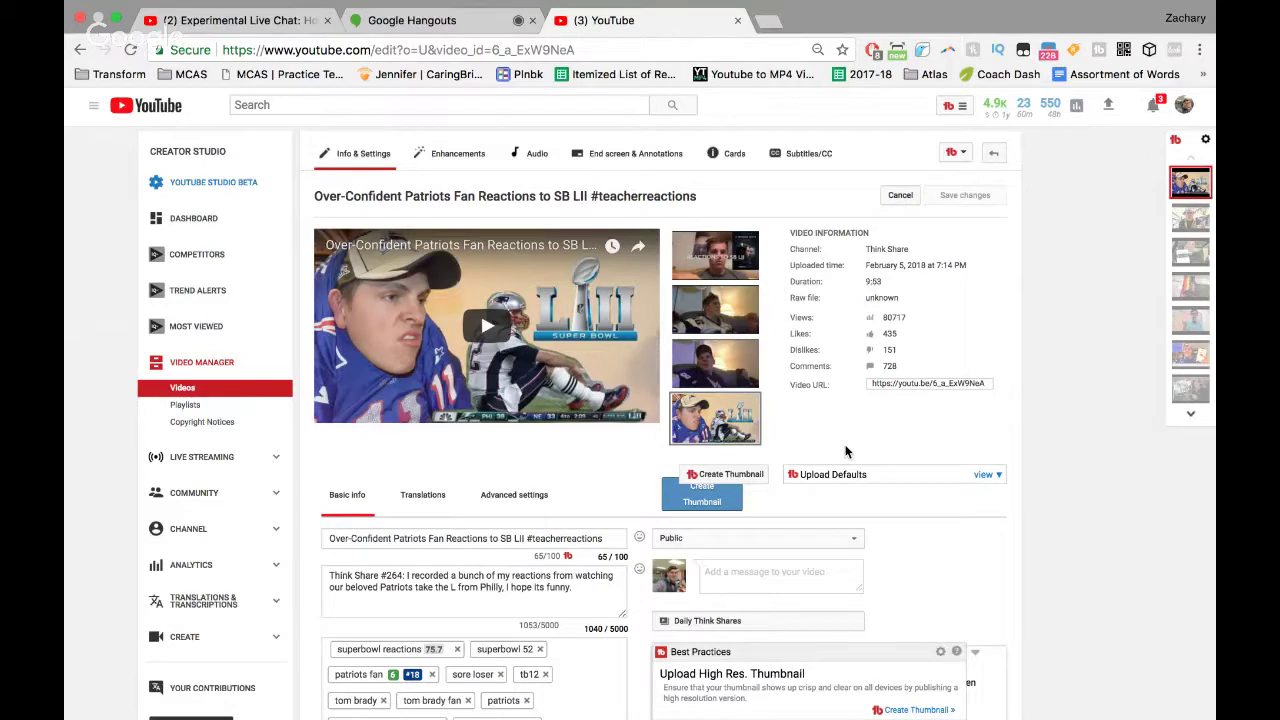
scroll(845, 452, "down", 1)
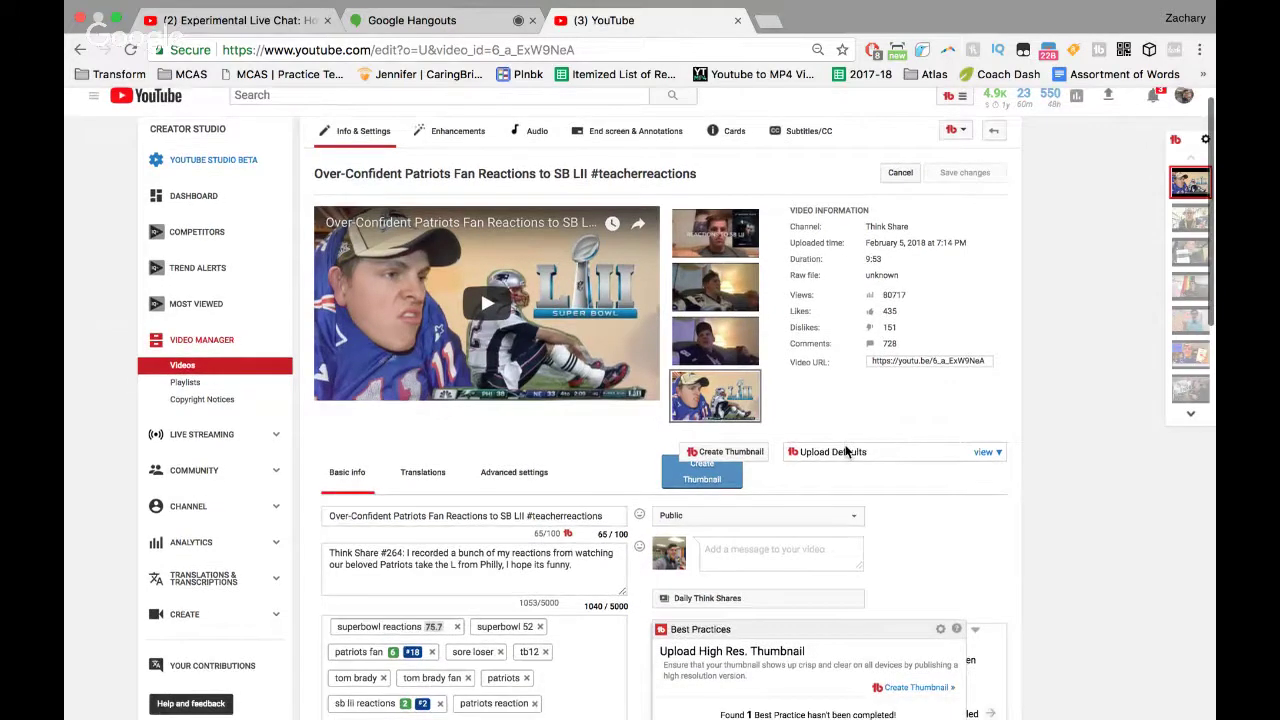
scroll(845, 452, "down", 5)
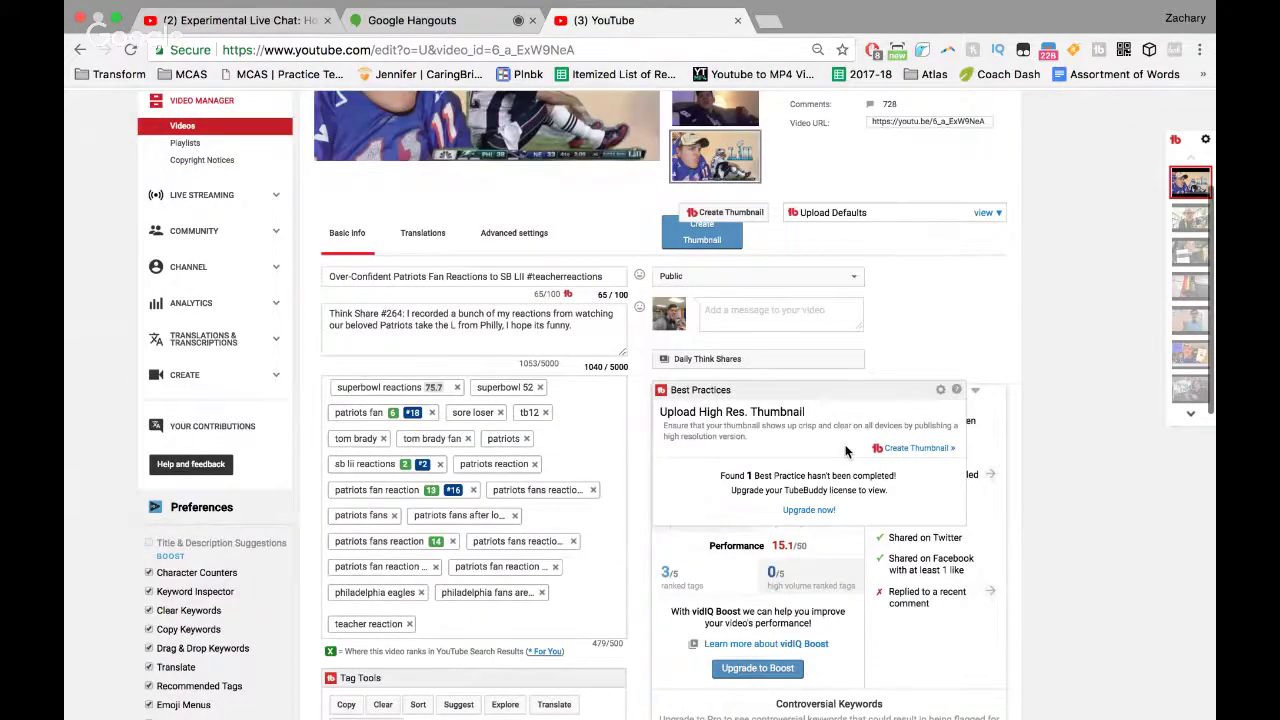
scroll(845, 452, "down", 4)
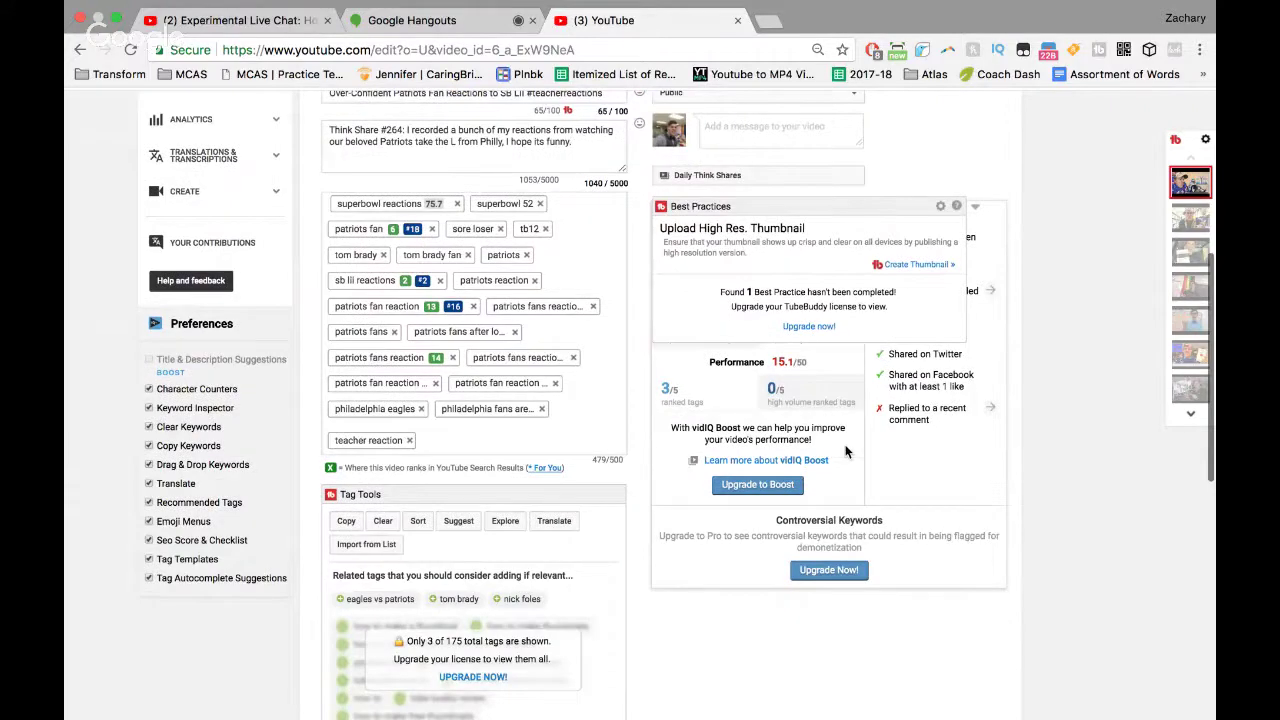
Open the channel's Analytics overview and examine the watch time, views, comments and Top 10 Videos figures
scroll(845, 452, "up", 8)
left_click(199, 516)
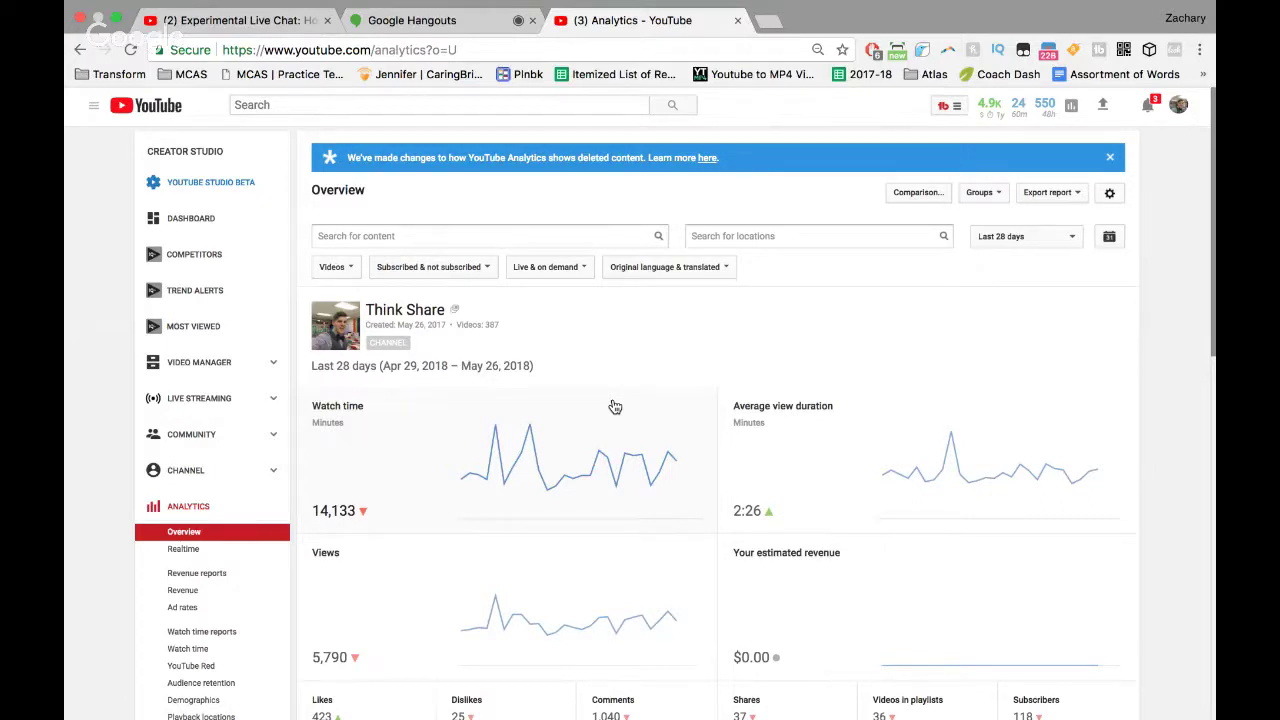
scroll(615, 406, "down", 3)
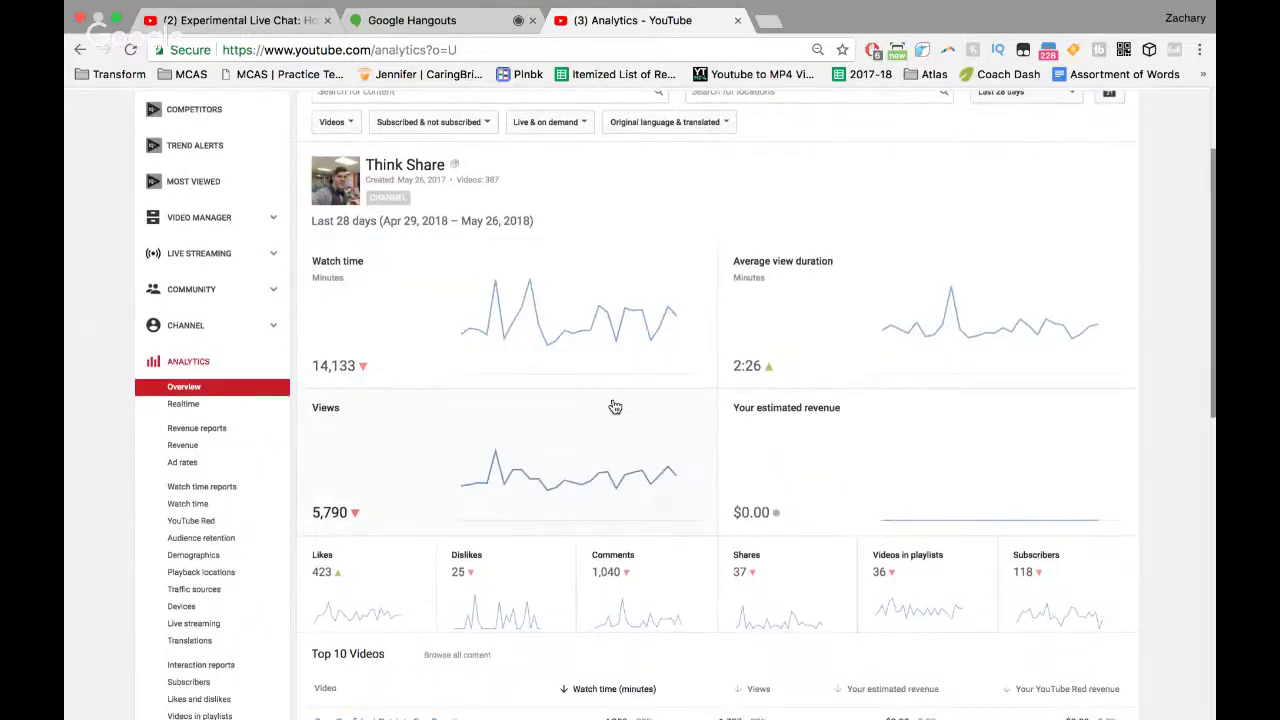
scroll(615, 406, "down", 2)
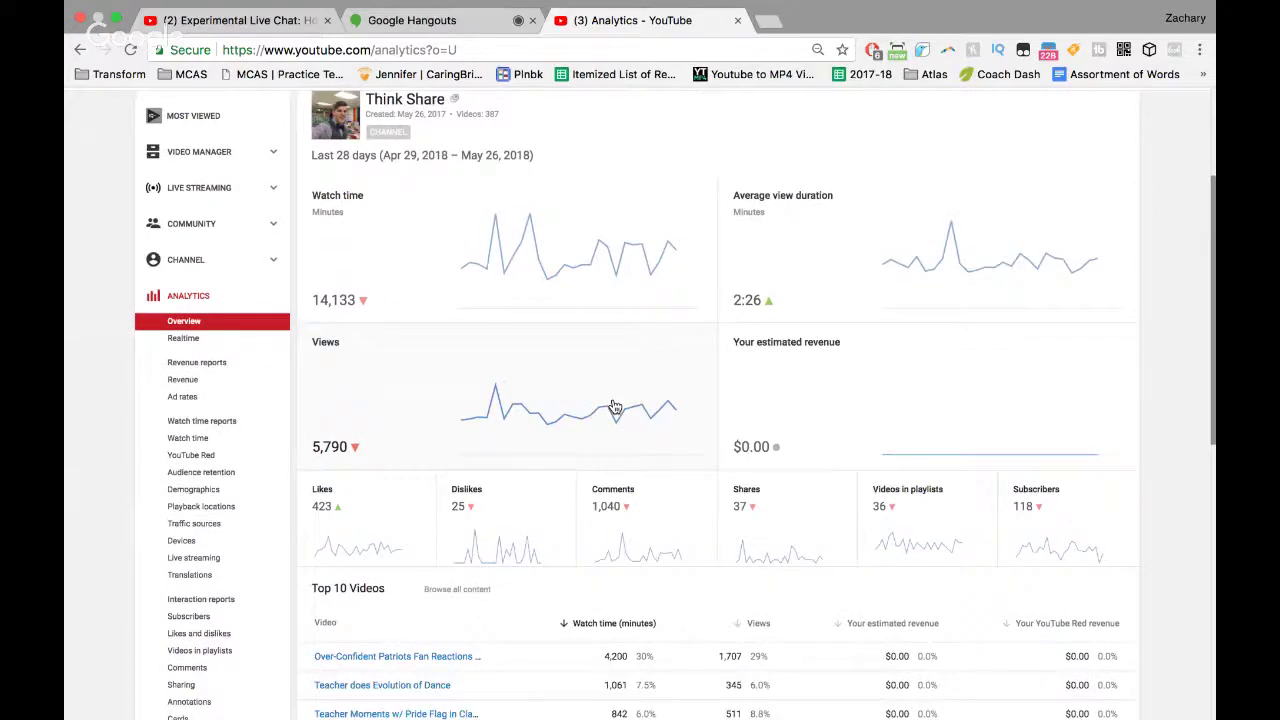
scroll(615, 406, "down", 2)
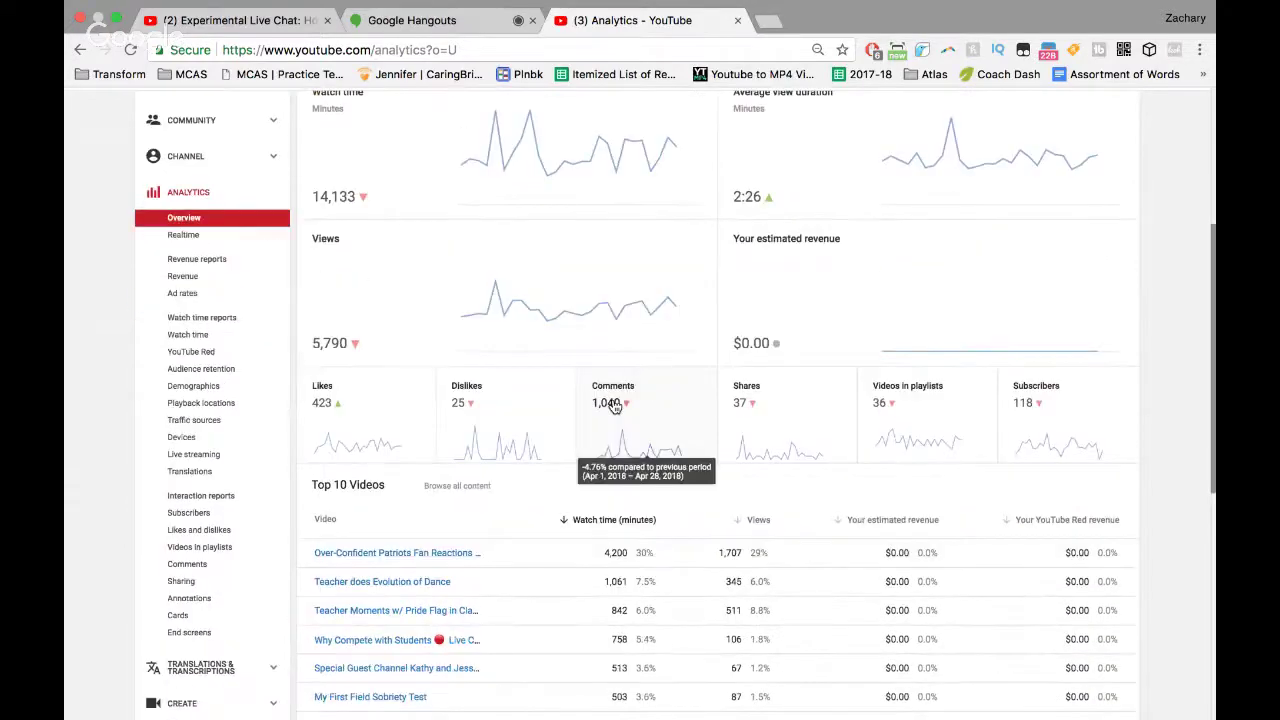
scroll(615, 406, "up", 7)
scroll(615, 406, "down", 10)
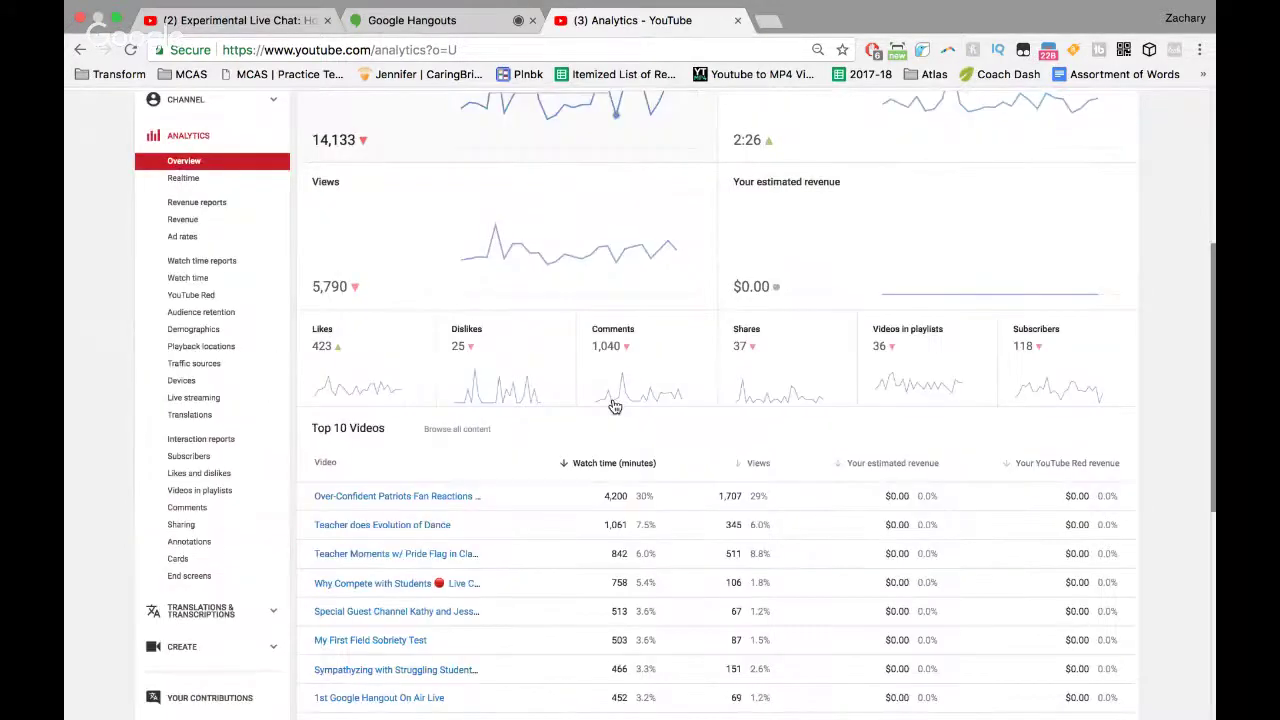
mouse_move(441, 370)
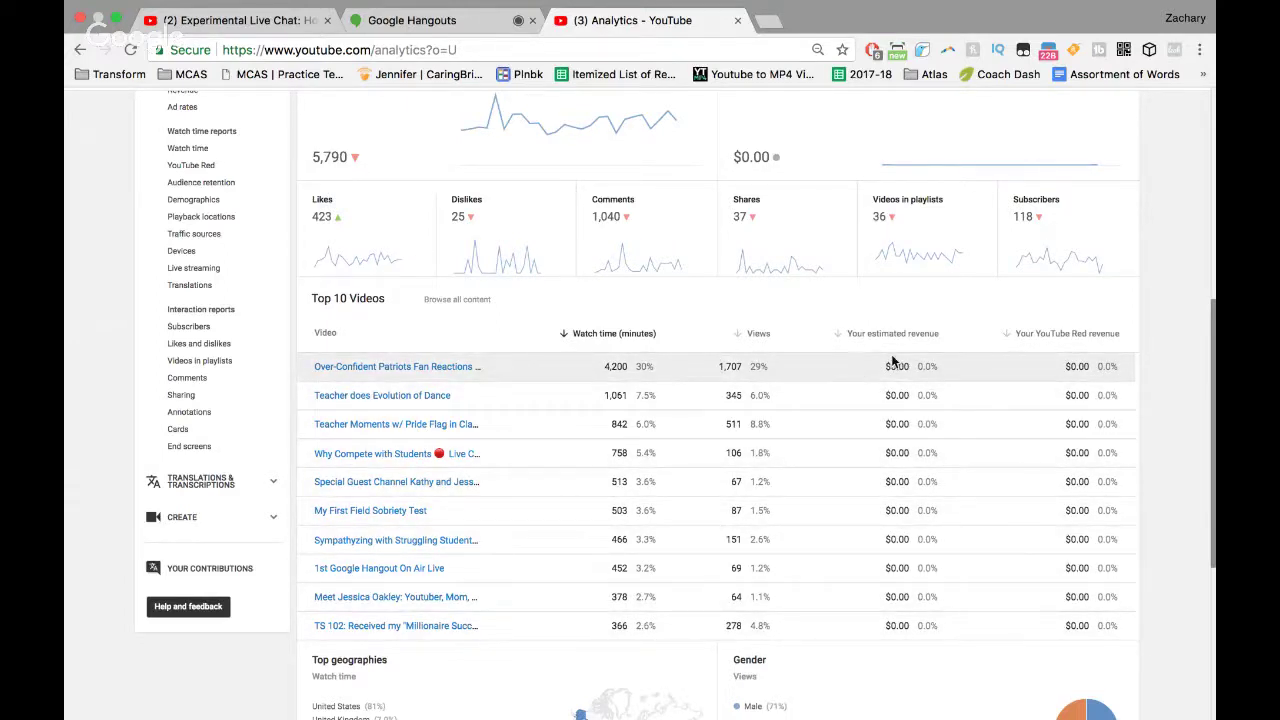
Open the analytics of the Over-Confident Patriots Fan Reactions video from the Top 10 Videos and review its overview charts
scroll(892, 358, "up", 1)
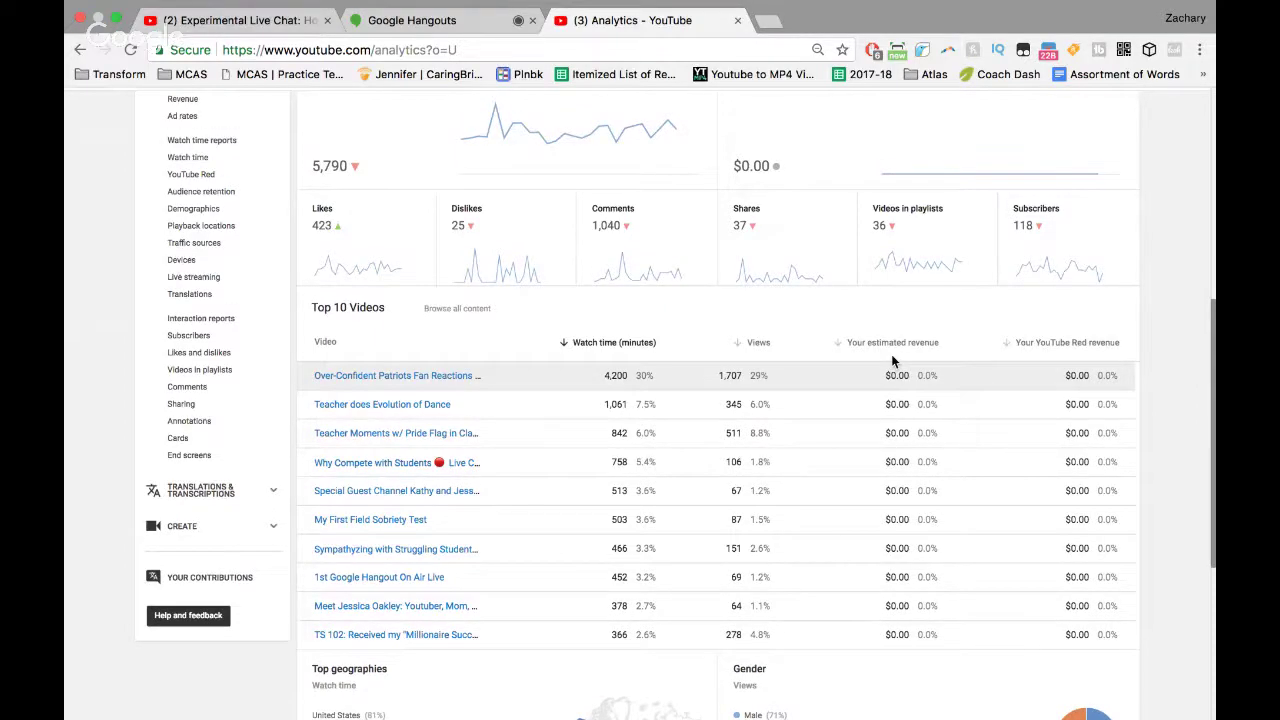
scroll(892, 360, "up", 3)
left_click(418, 517)
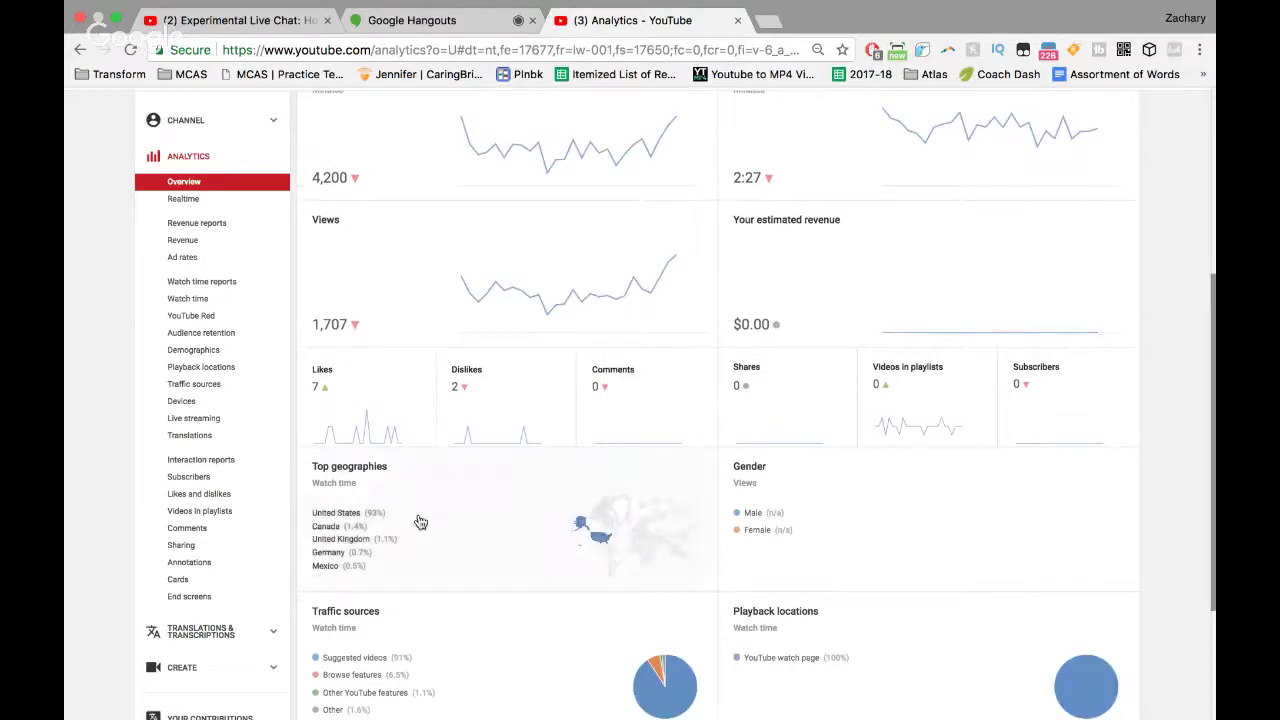
scroll(722, 493, "up", 1)
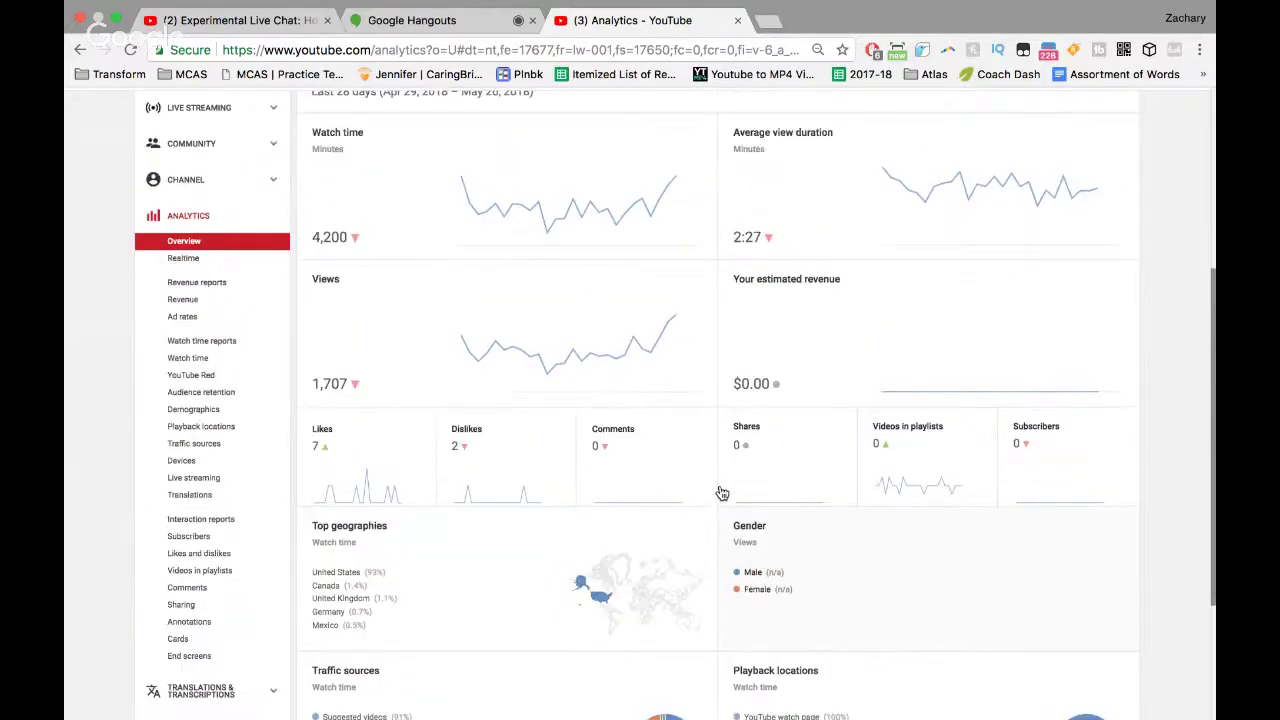
scroll(722, 493, "up", 5)
Open the video's Audience retention report, pause its preview, and examine the absolute retention curve from start to end
scroll(722, 493, "down", 4)
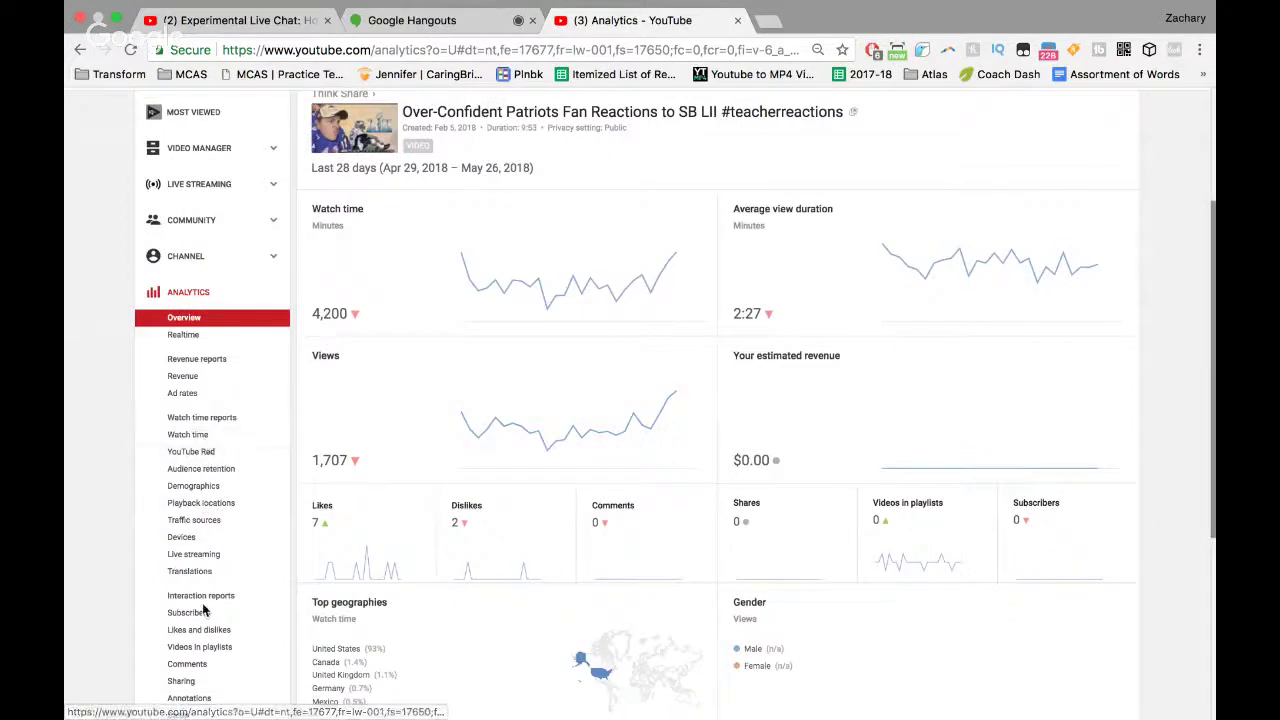
scroll(203, 610, "down", 1)
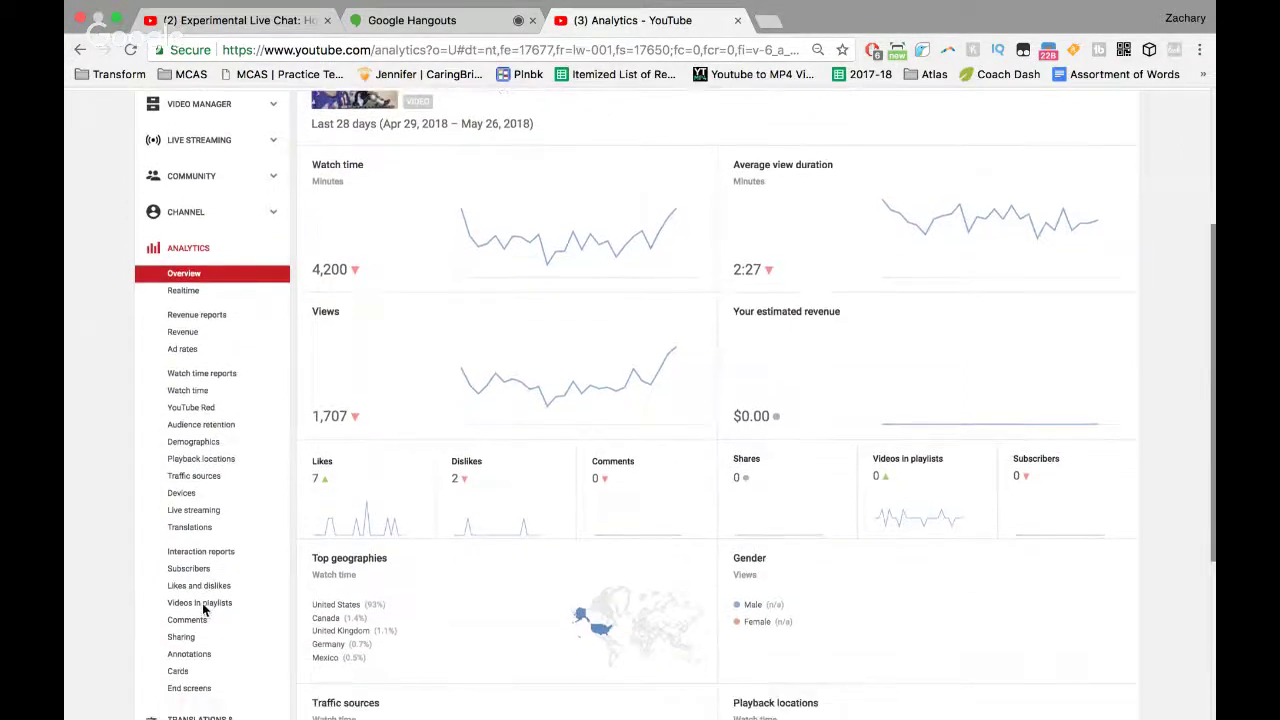
scroll(203, 418, "down", 1)
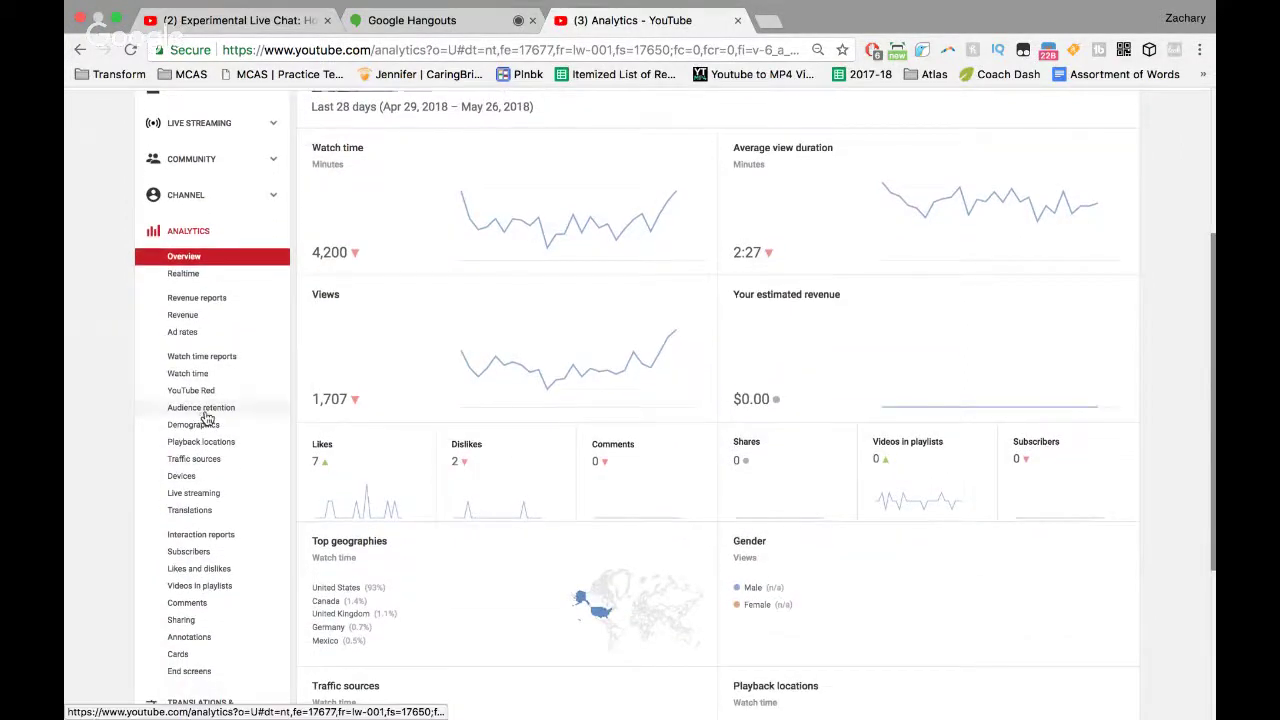
left_click(201, 418)
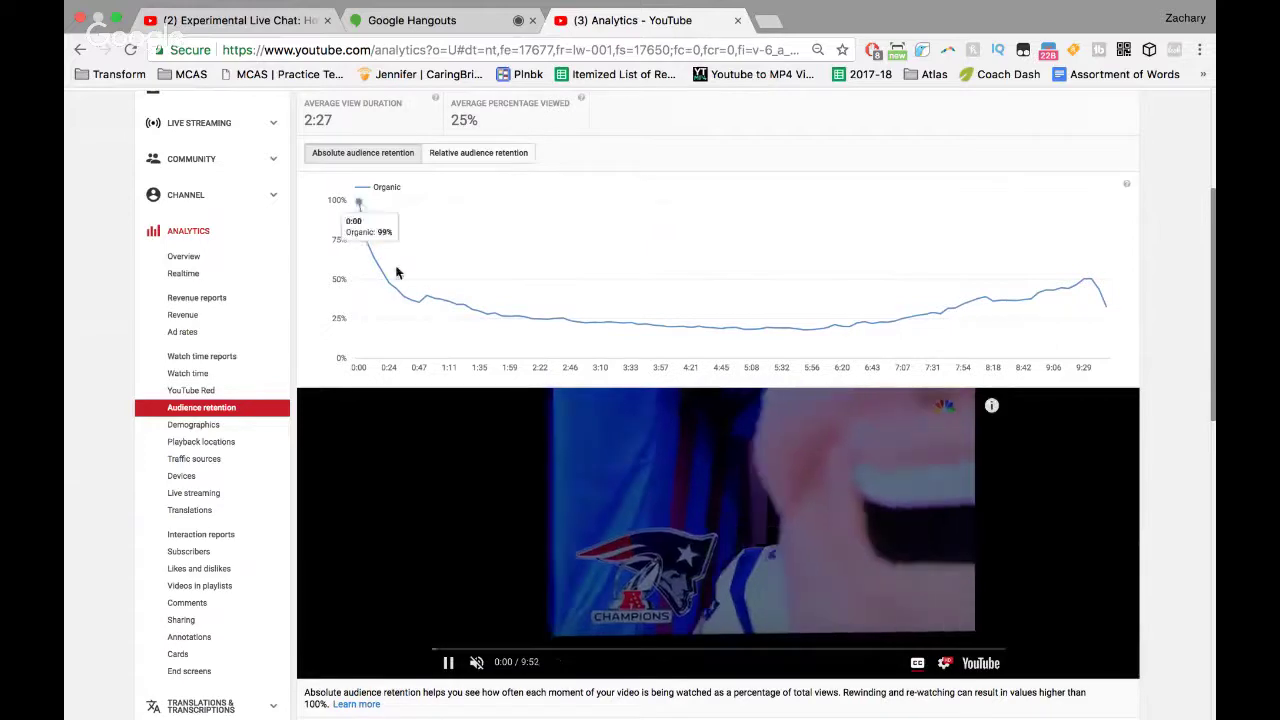
left_click(448, 665)
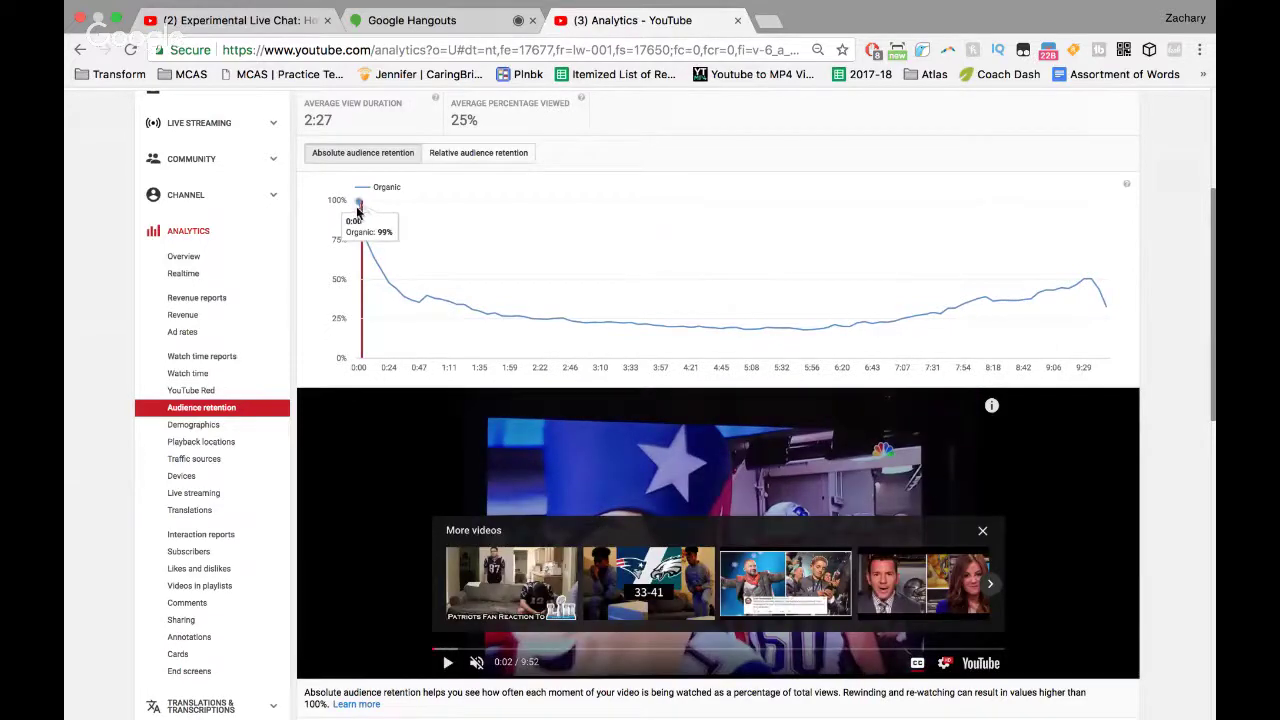
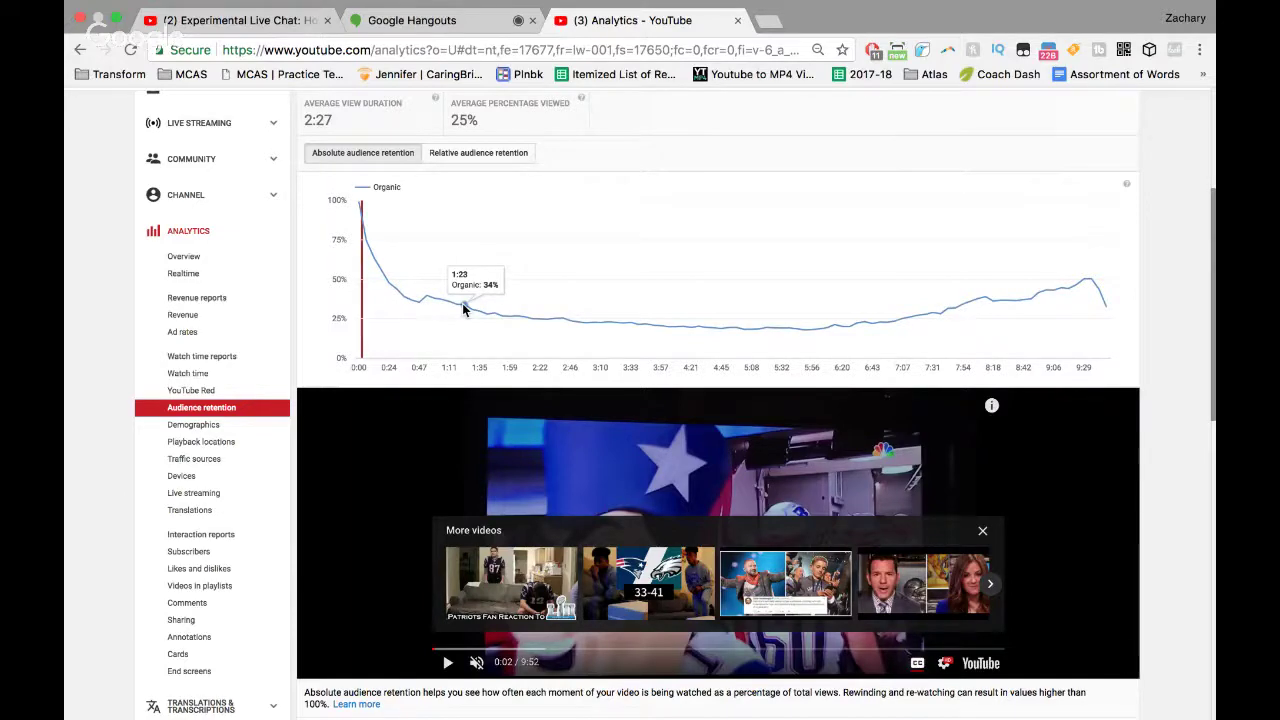
scroll(463, 309, "up", 1)
scroll(463, 310, "up", 1)
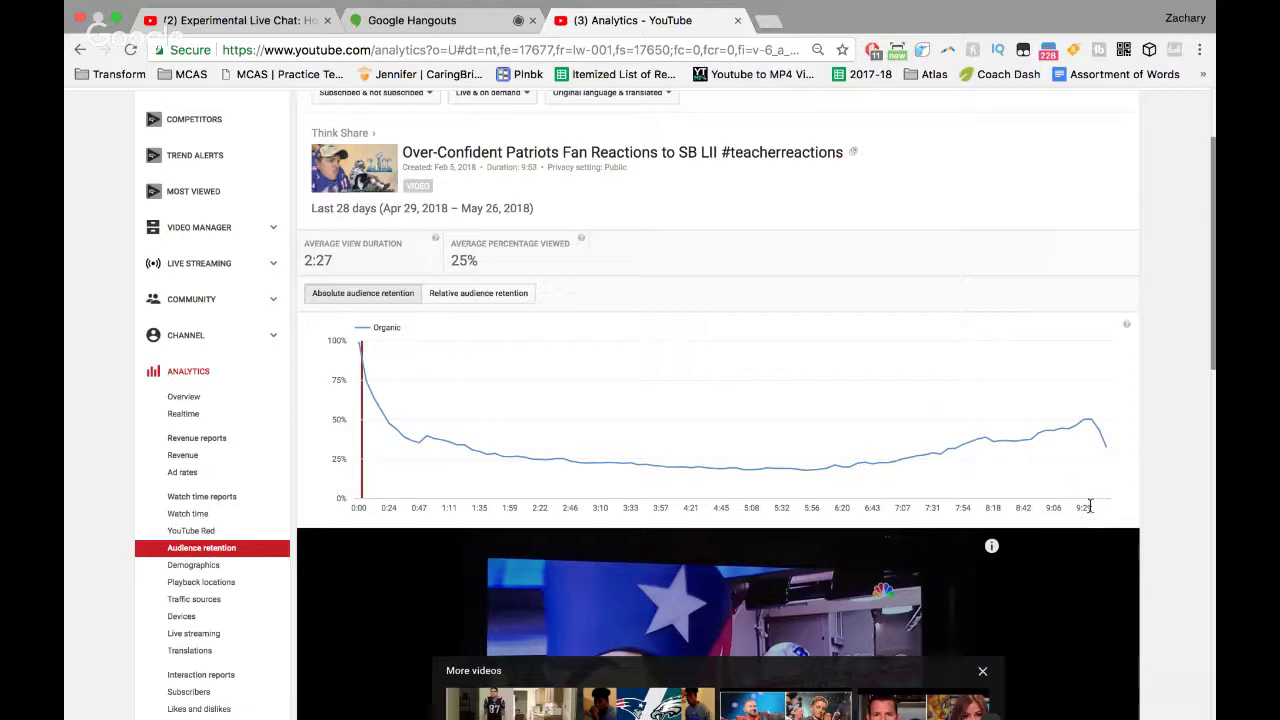
left_click_drag(1074, 508, 1091, 508)
Take the Chrome window out of full screen and read back through the live stream's chat messages down to the newest
left_click(116, 20)
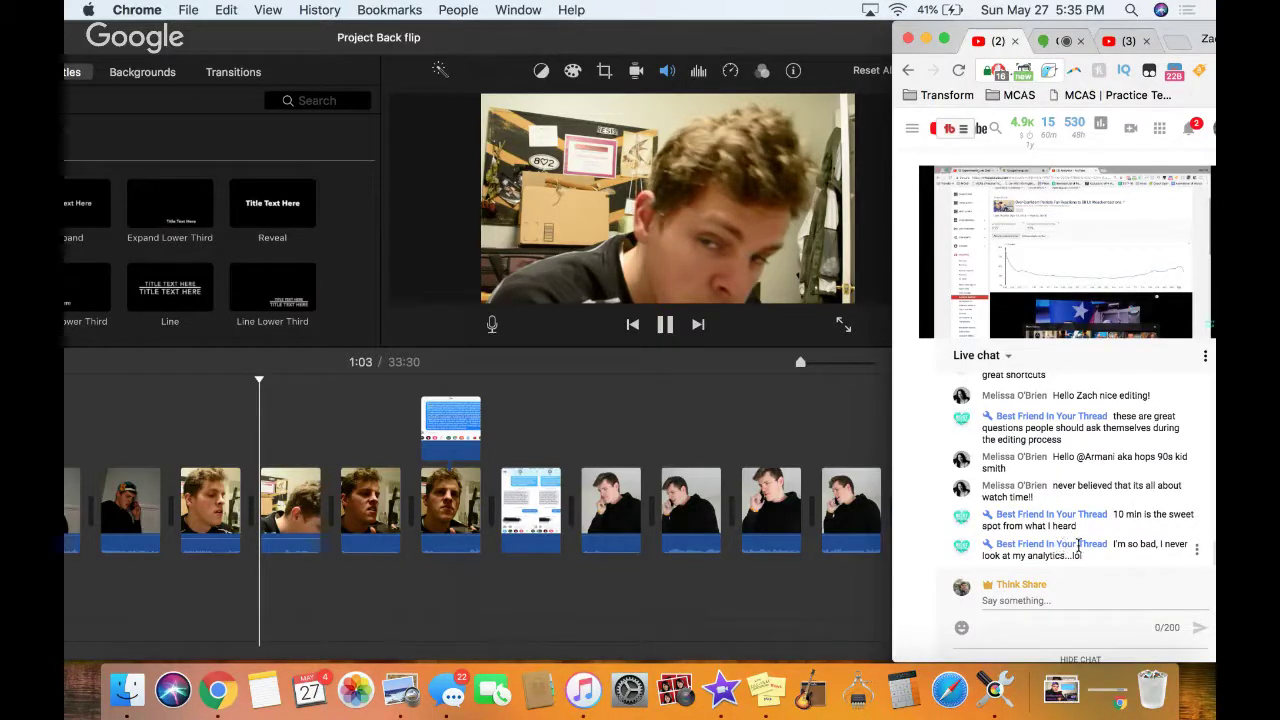
scroll(1078, 546, "up", 3)
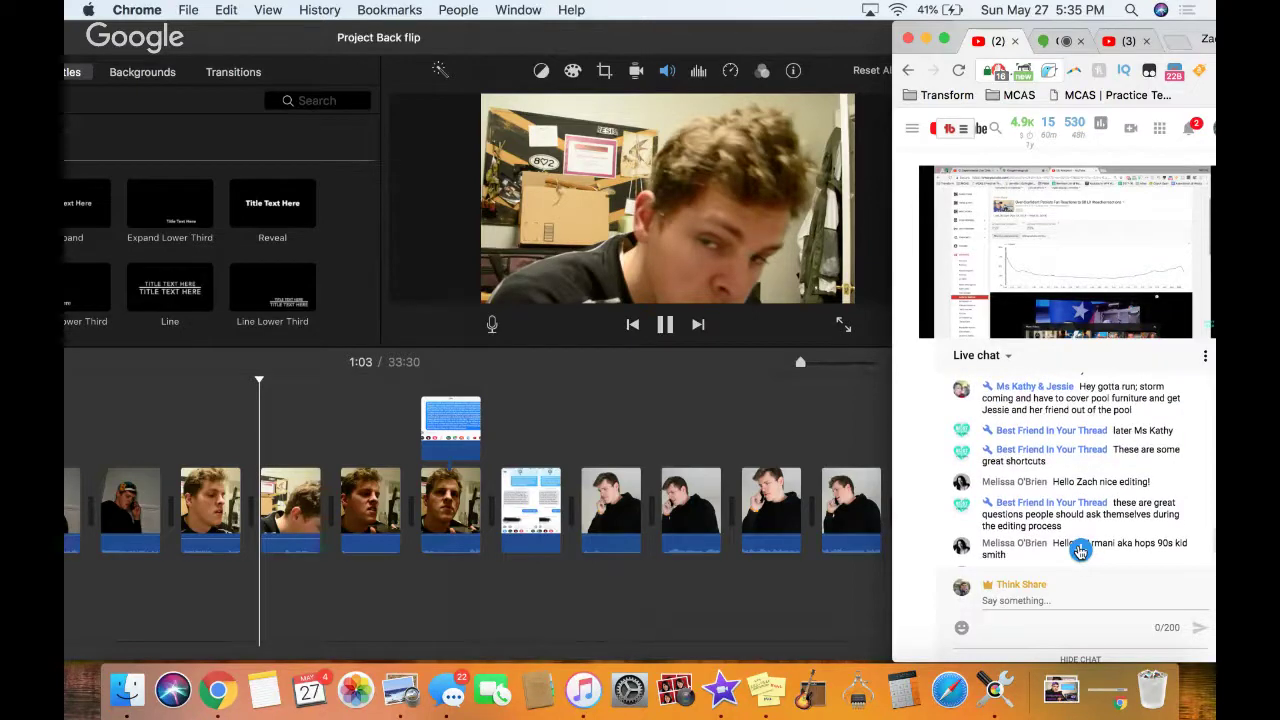
scroll(1086, 500, "up", 3)
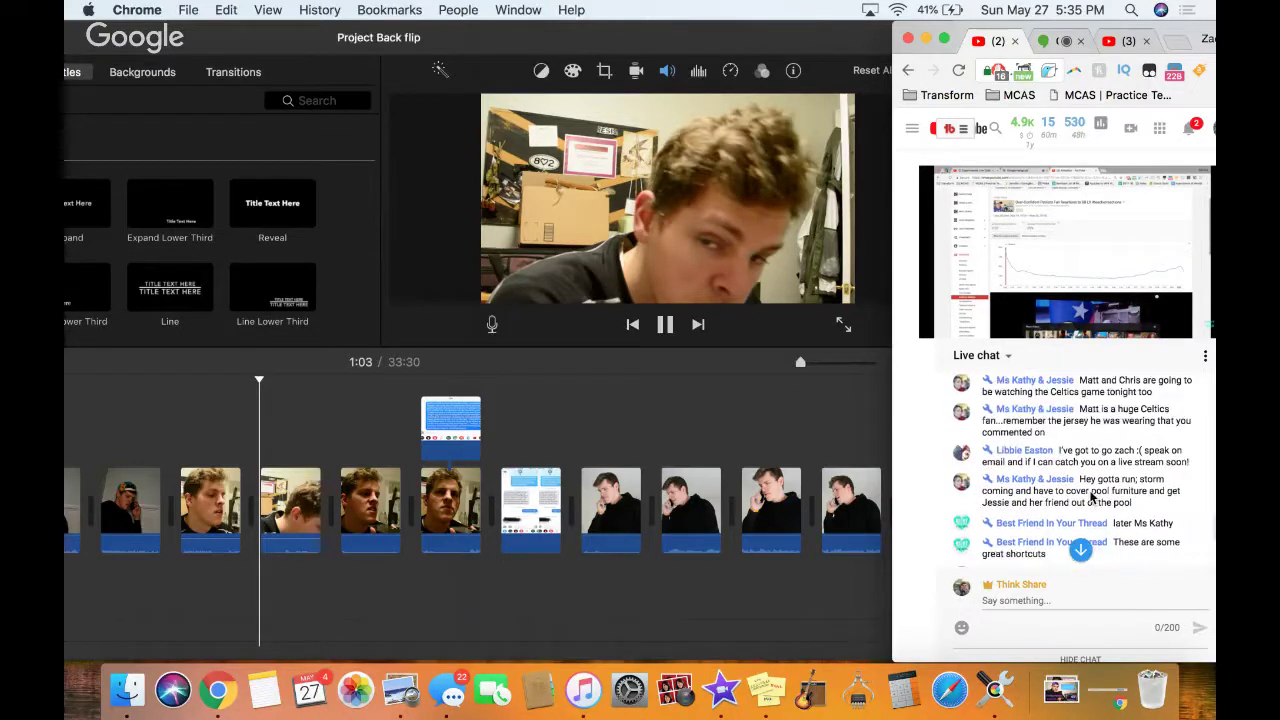
scroll(1091, 494, "up", 3)
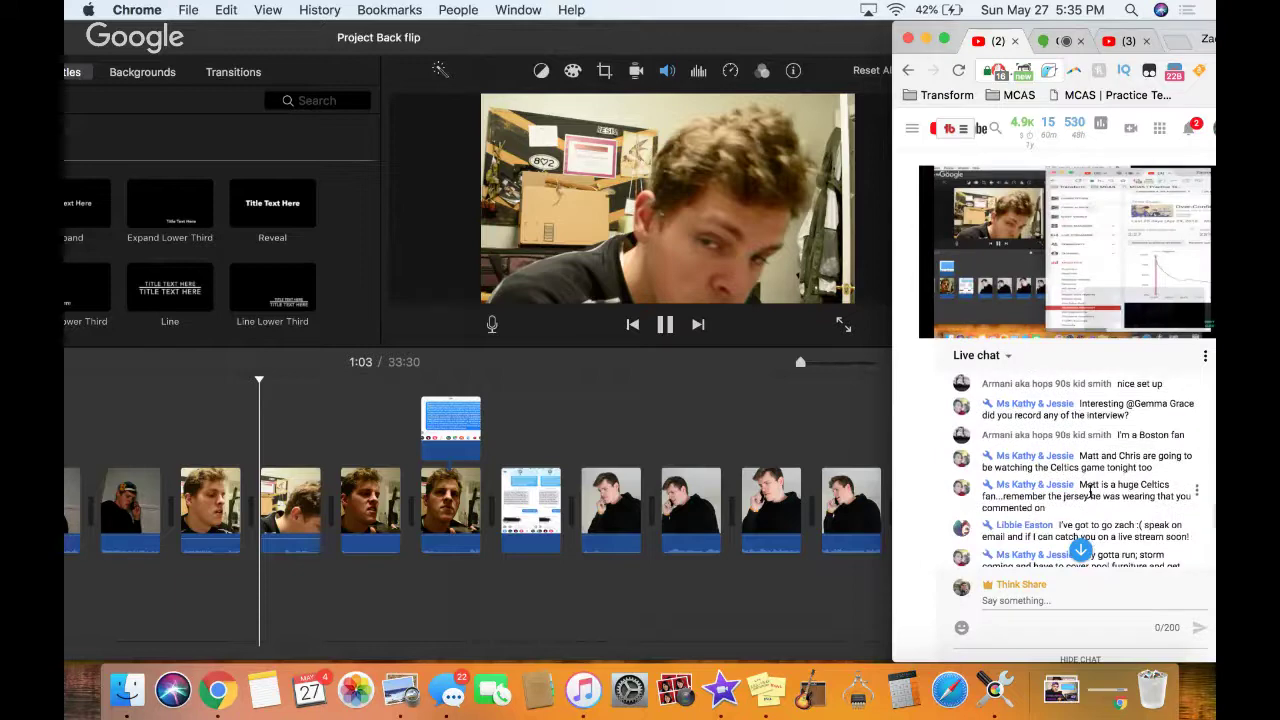
scroll(1091, 494, "up", 8)
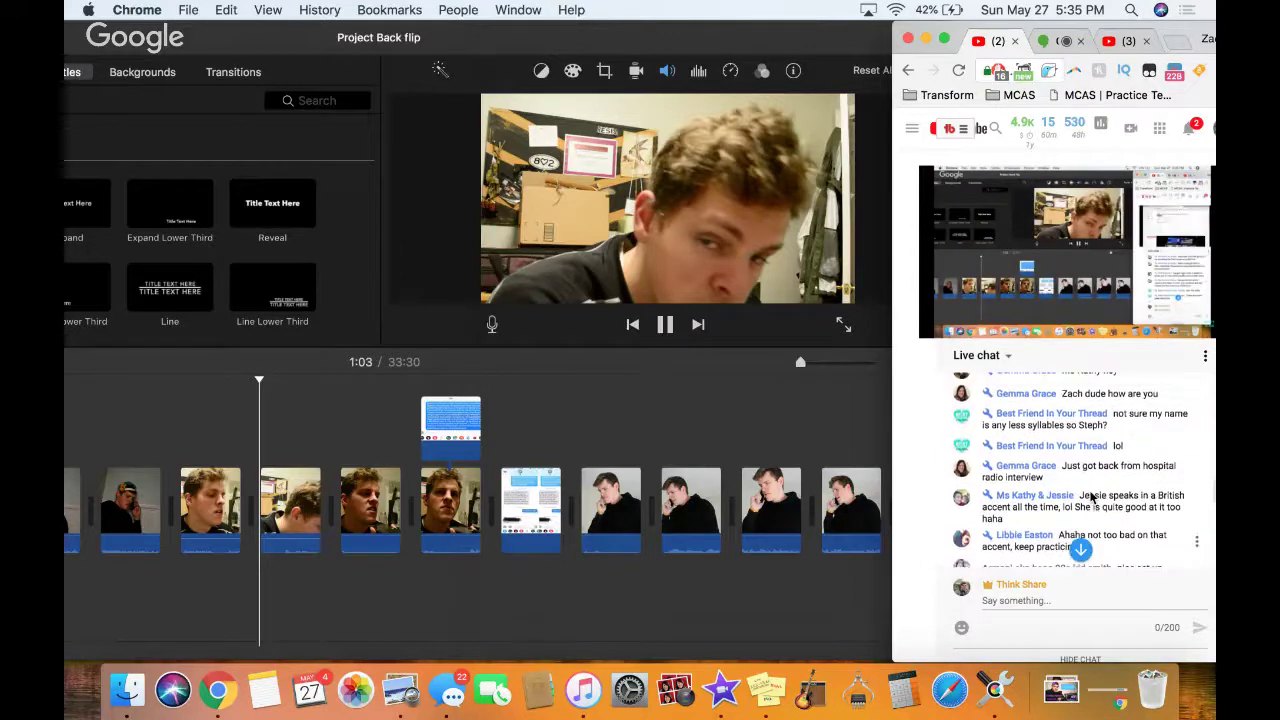
scroll(1091, 494, "down", 5)
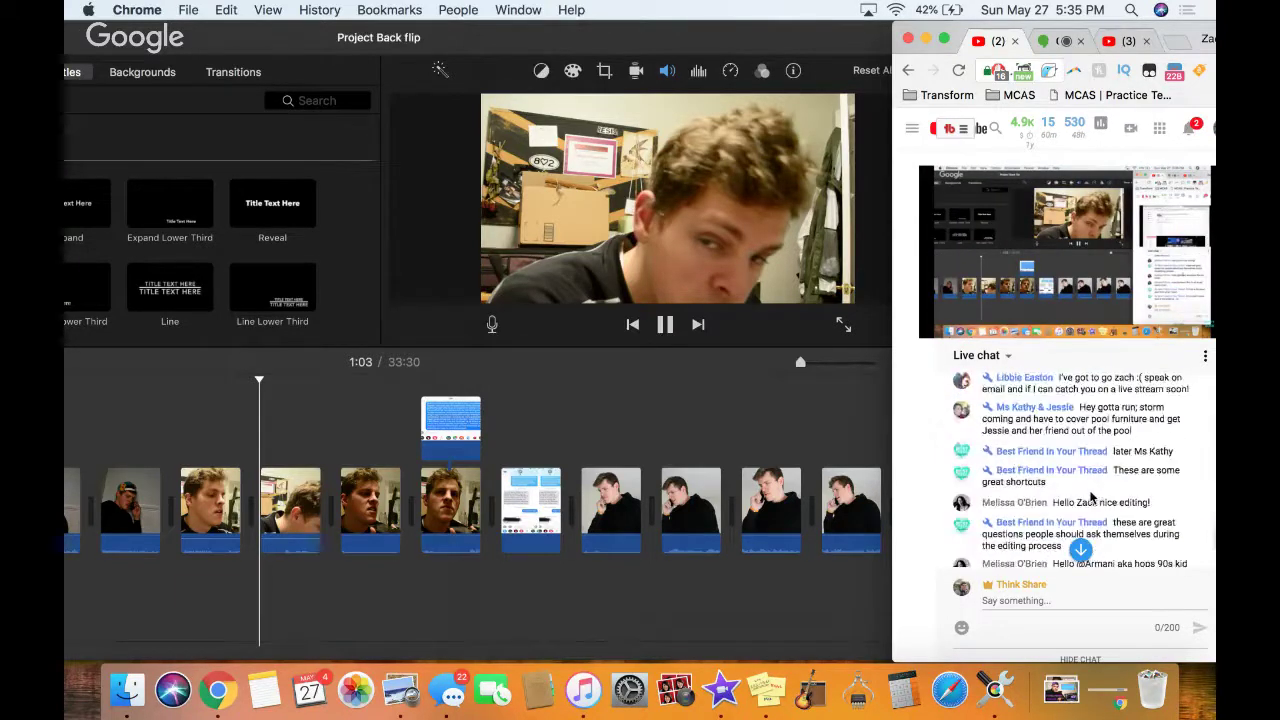
scroll(1091, 494, "down", 3)
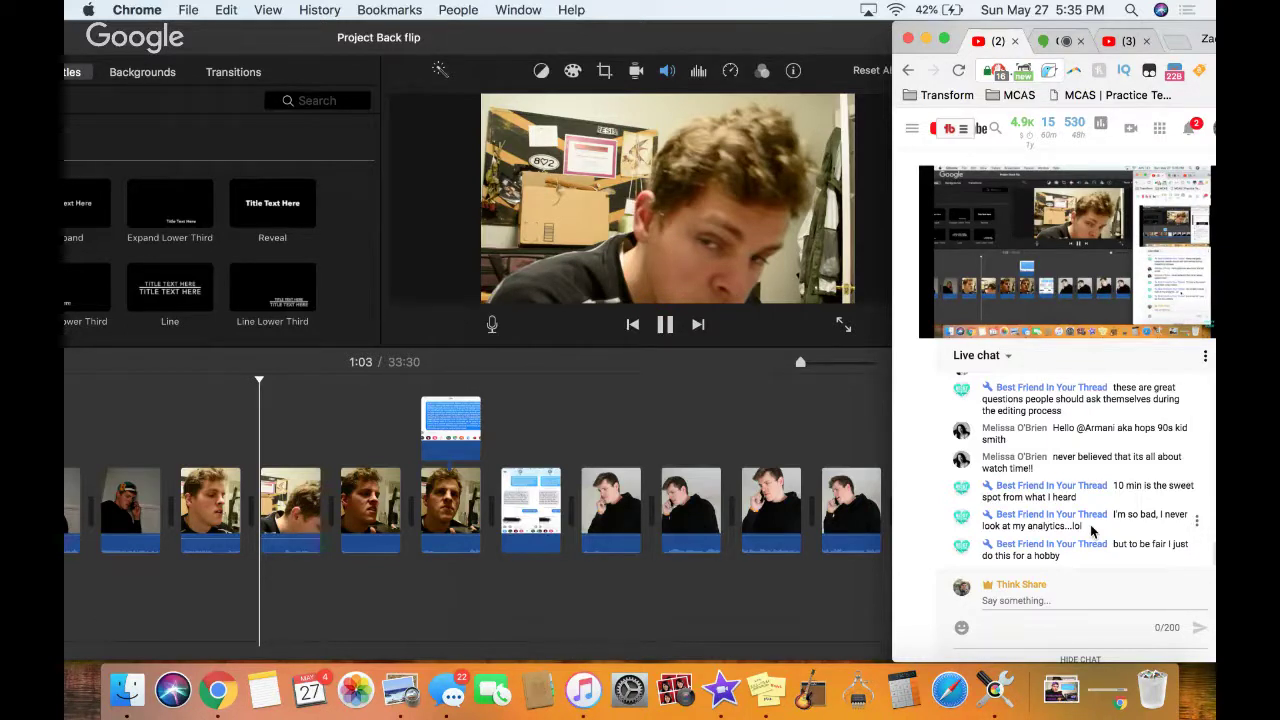
left_click(1025, 601)
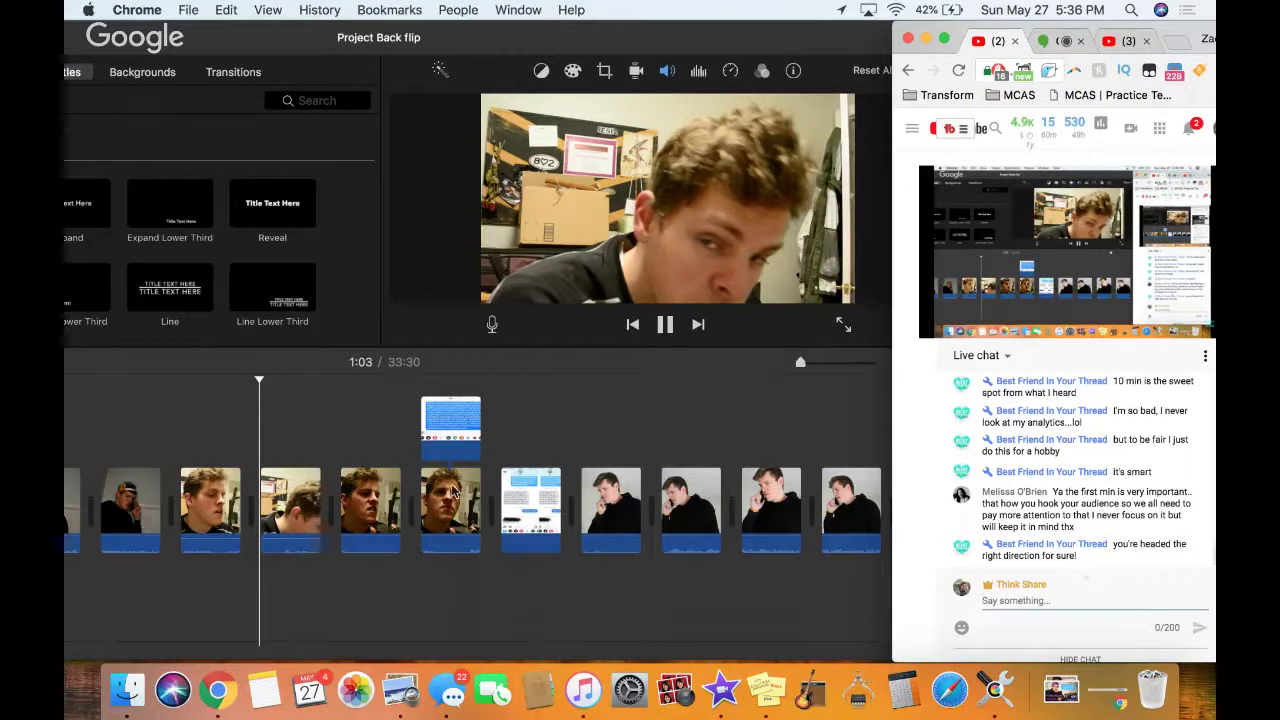
Switch to iMovie and select the timeline clip of the man wearing a backwards cap
left_click(114, 446)
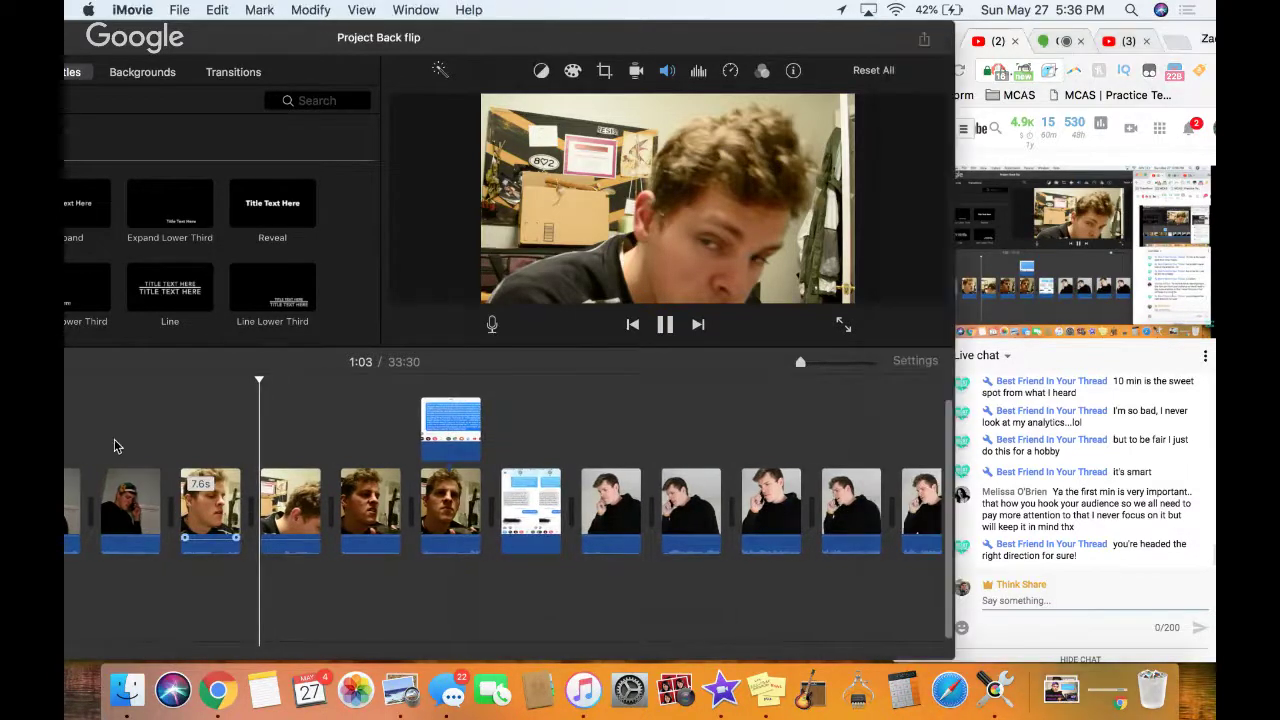
left_click(127, 511)
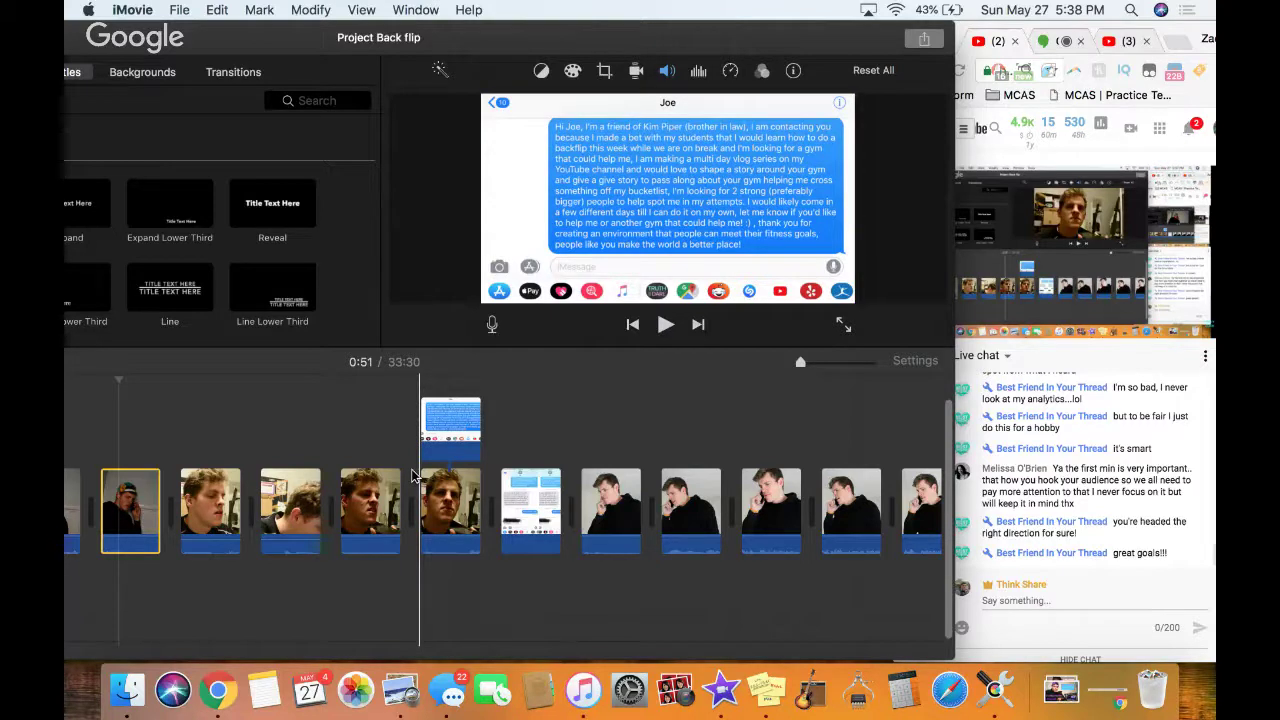
Play the phone call clip of the man in the black hoodie from 1:10 and reposition the iMovie window
left_click(603, 460)
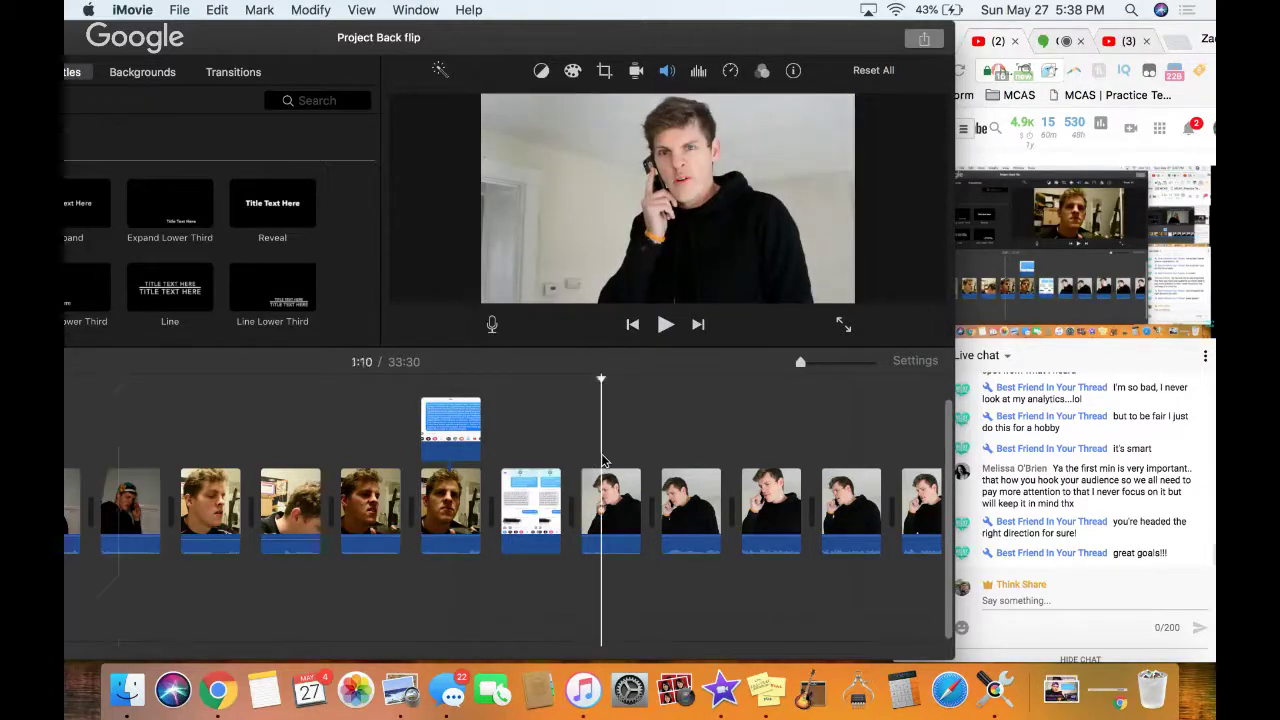
left_click(666, 325)
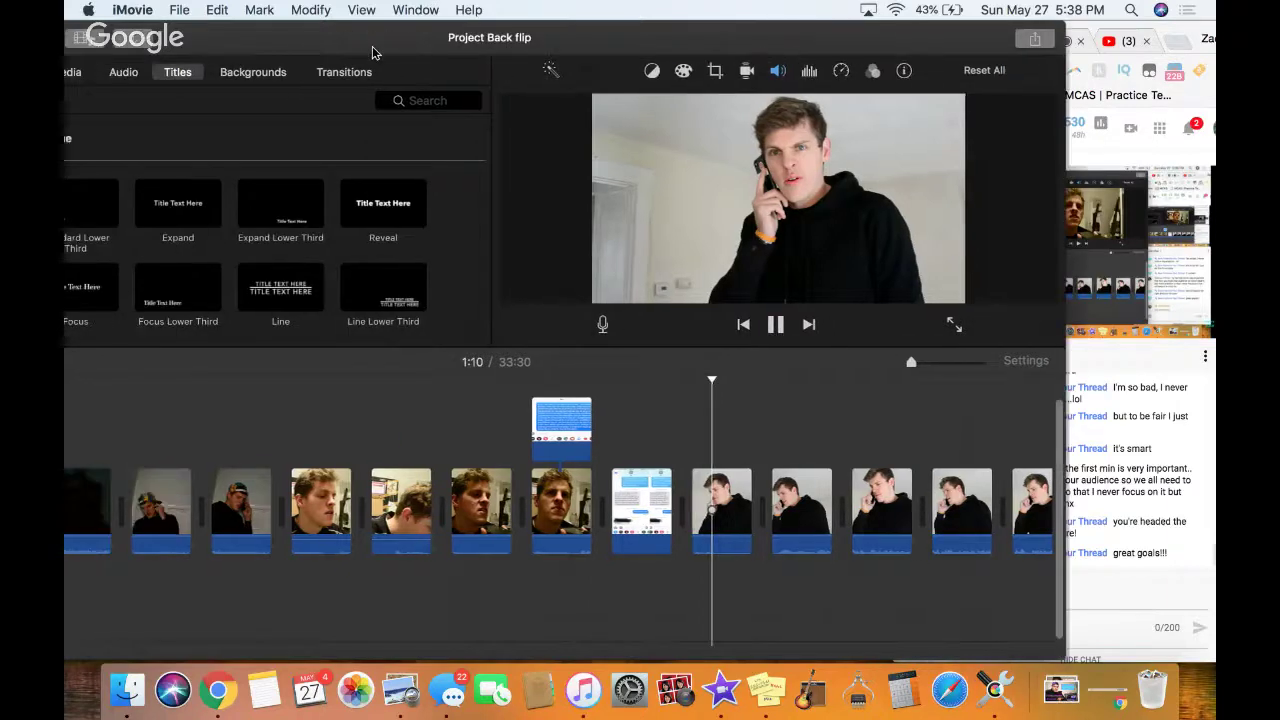
left_click_drag(288, 49, 599, 57)
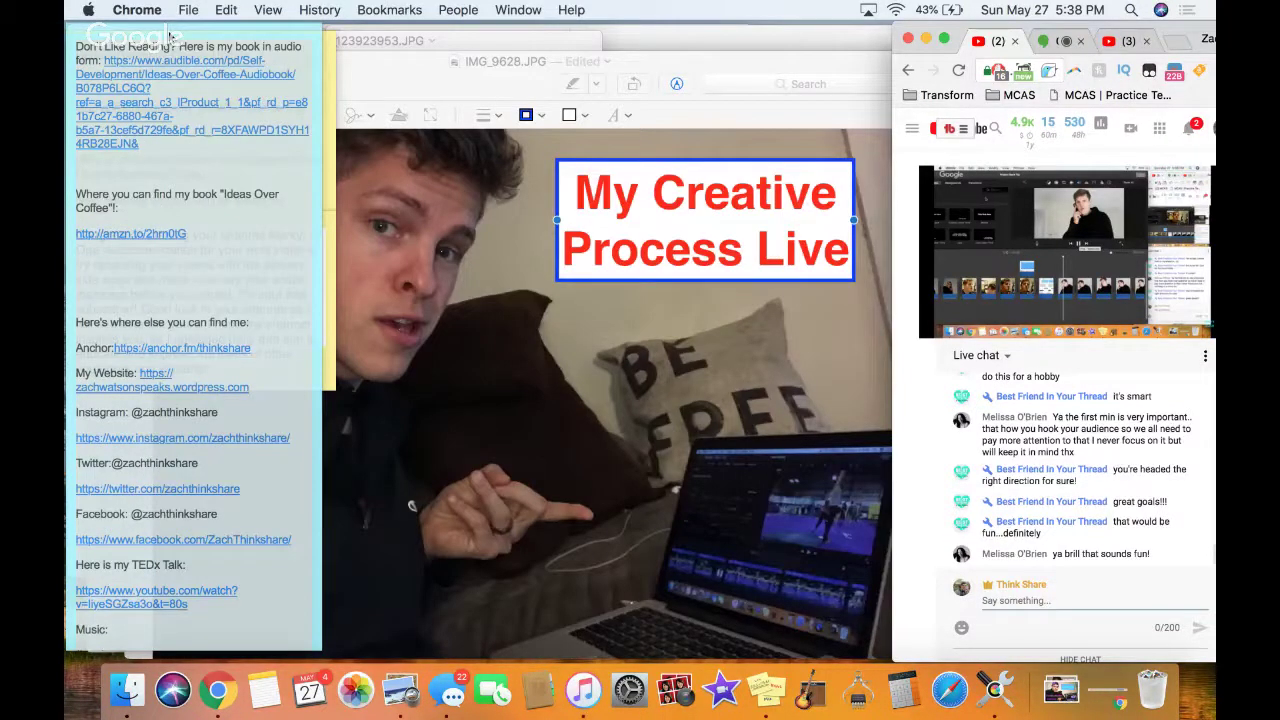
Close the open Preview images, the Lesson_10-3.ppt document, the Adjust Color panel and the Messages window
left_click(397, 42)
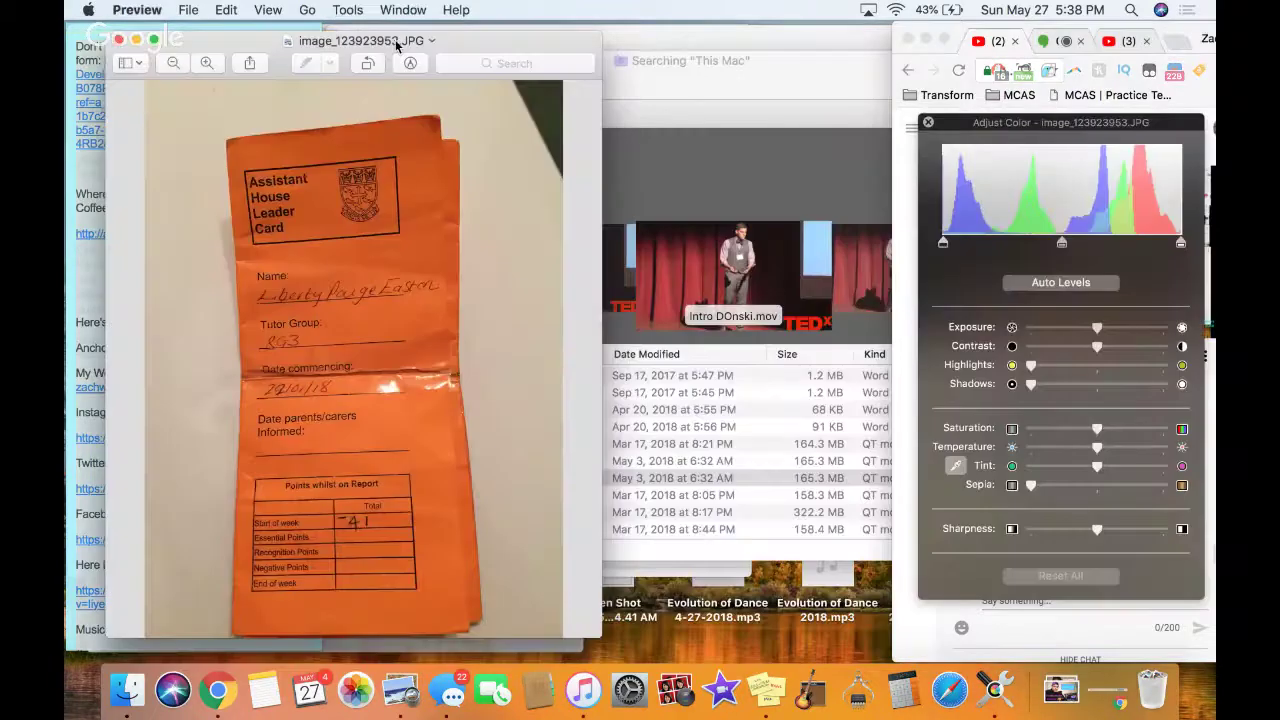
left_click(397, 42)
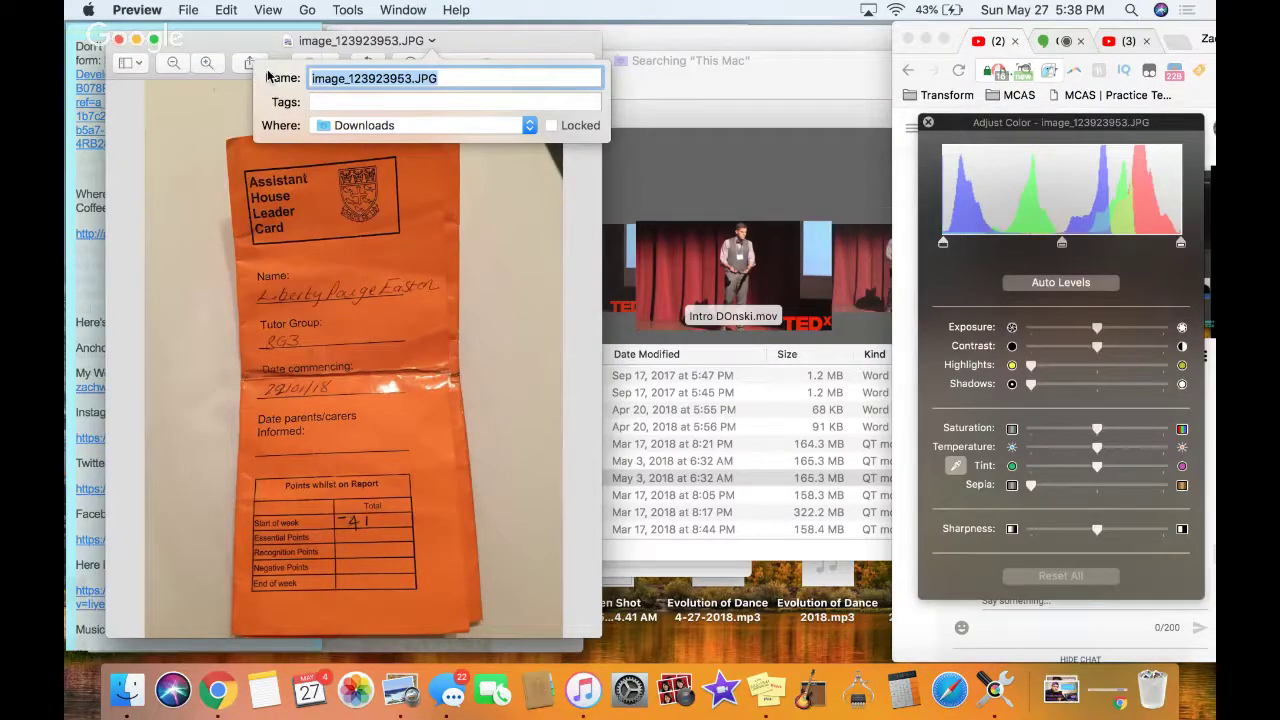
left_click(118, 39)
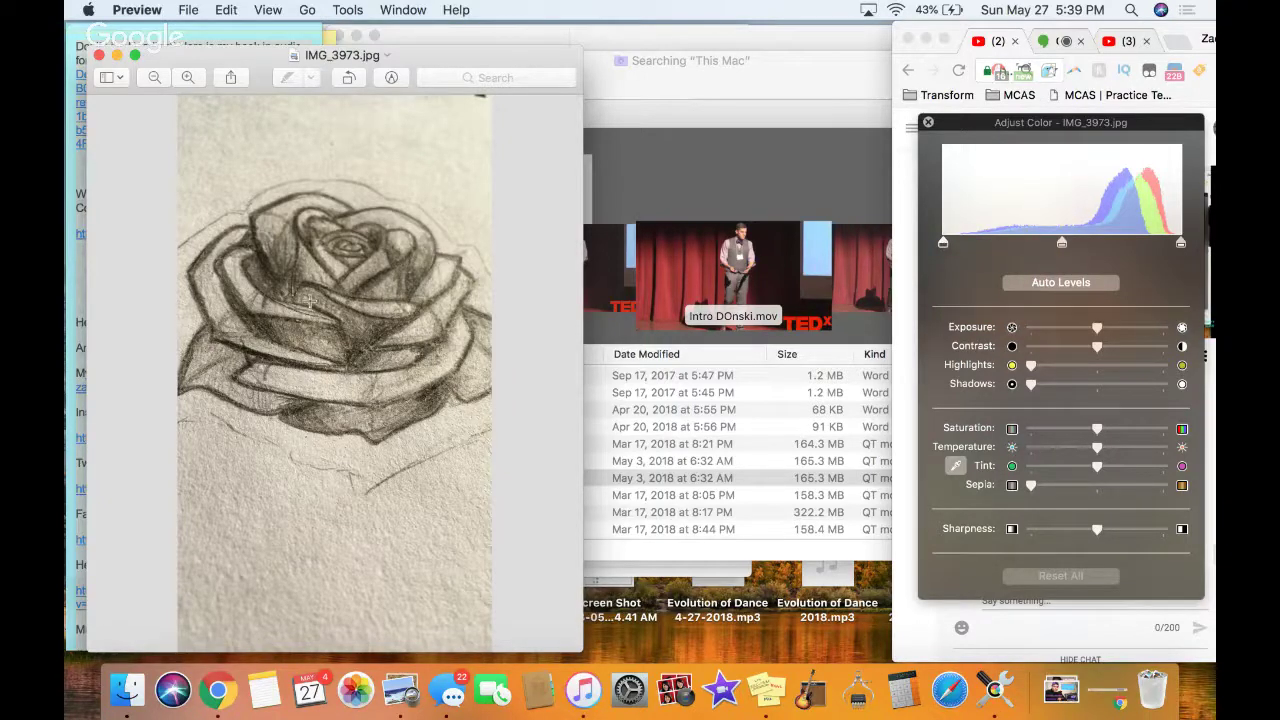
left_click(100, 57)
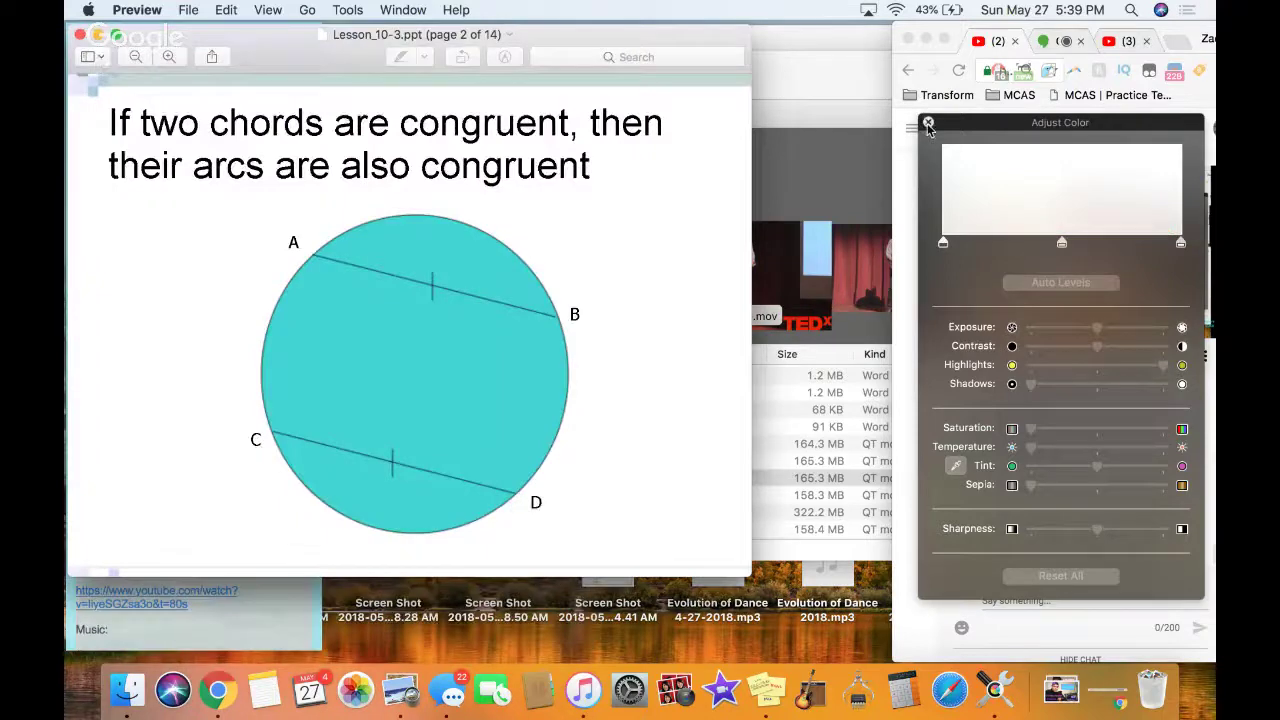
left_click(928, 123)
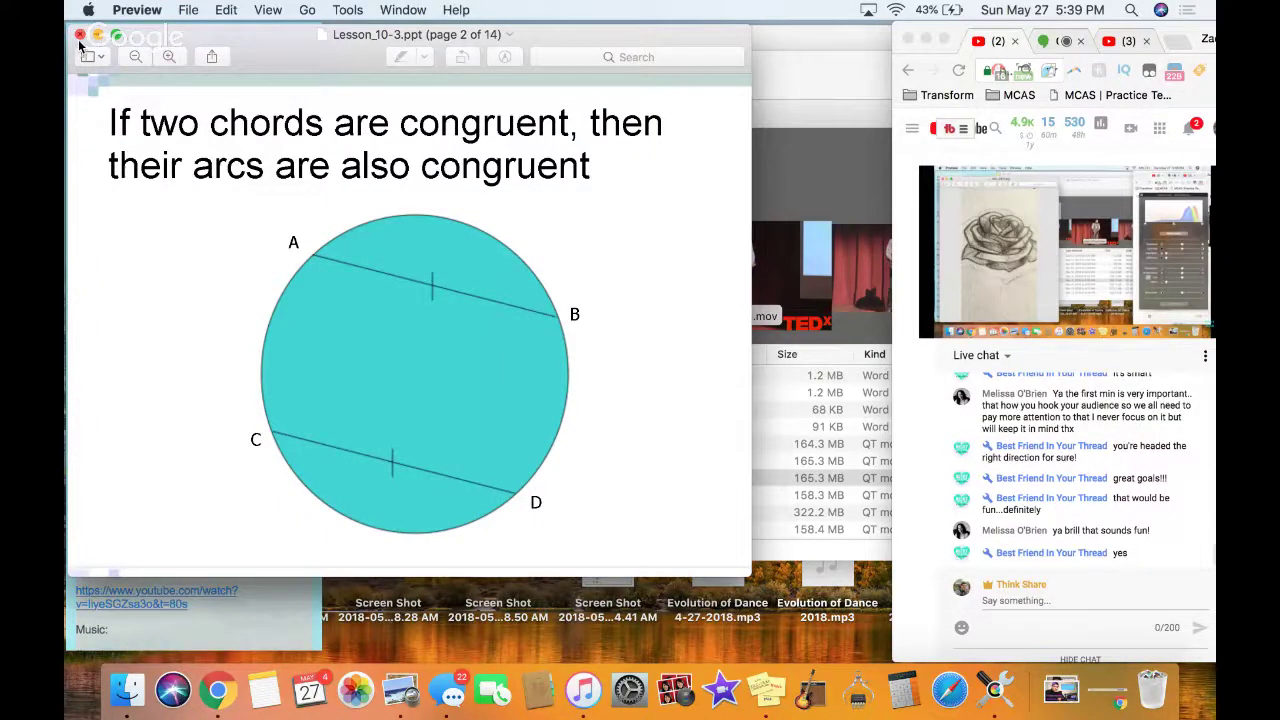
left_click(80, 35)
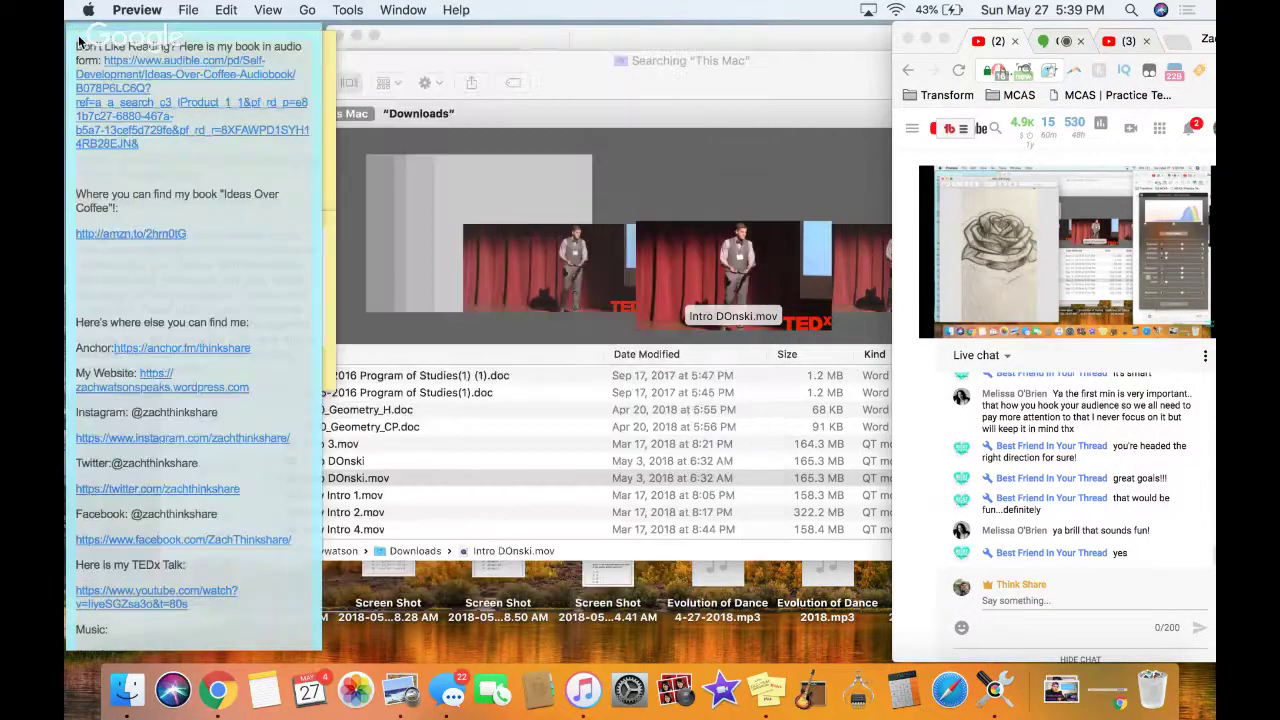
key("super+Tab")
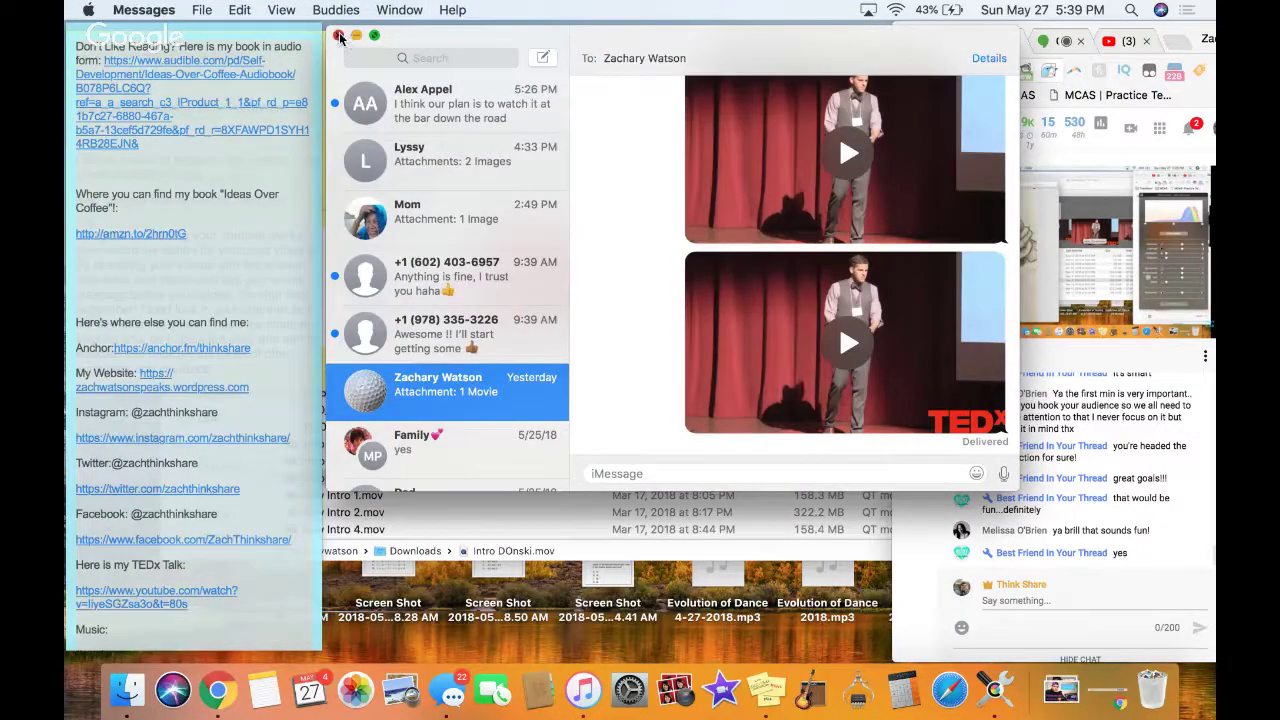
left_click(339, 37)
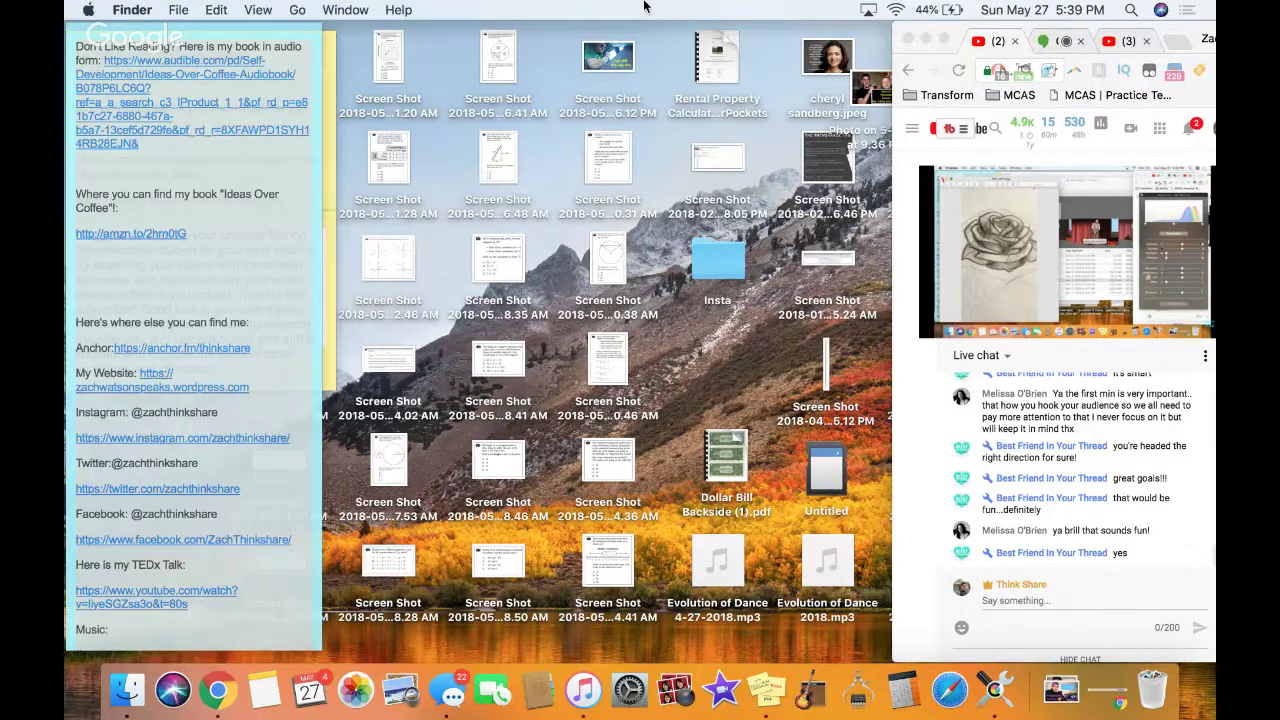
Reveal the desktop and move the 5-23-18 photo and the 4.32 PM and 5.40 PM screenshots into the YouTube folder
key("ctrl+Up")
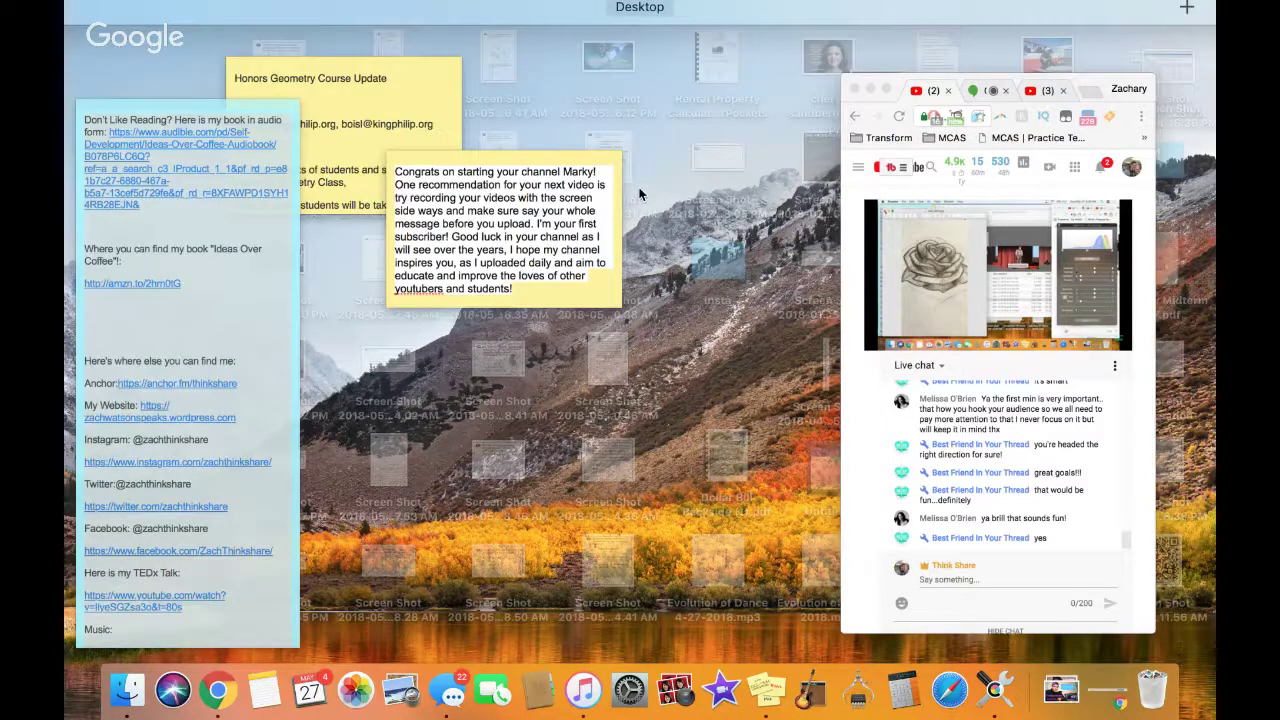
left_click(640, 203)
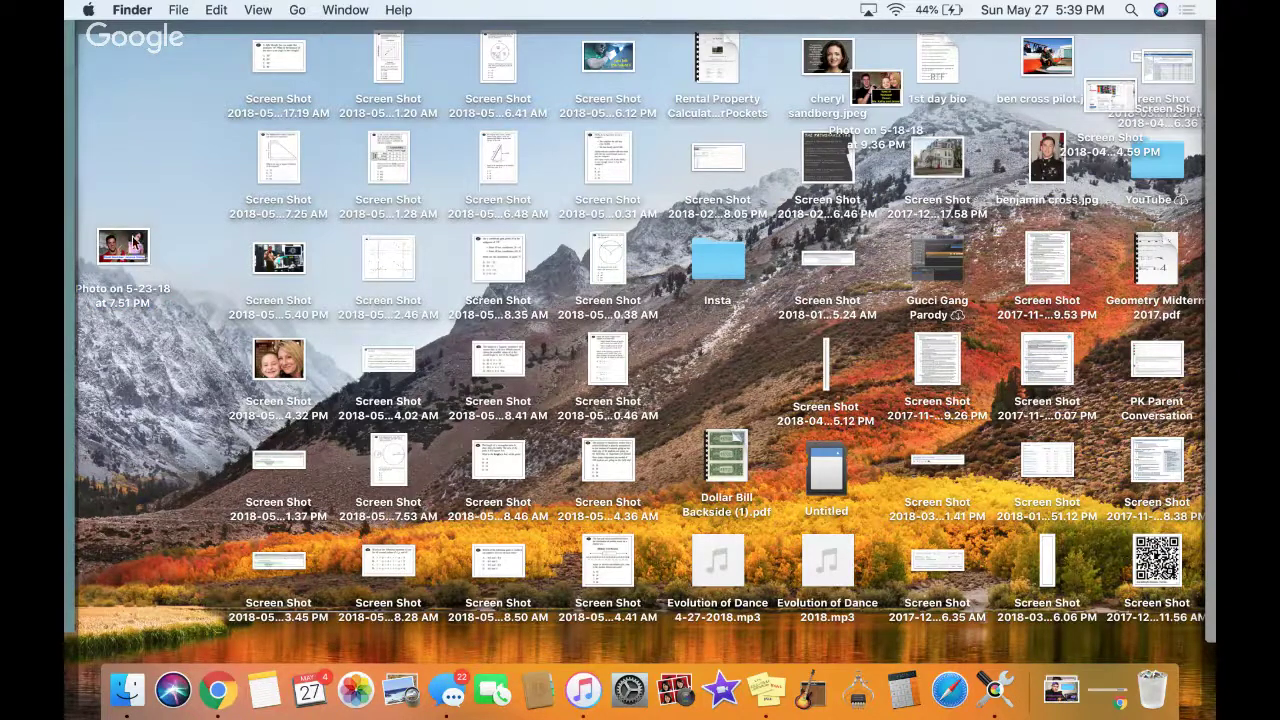
left_click_drag(140, 240, 1155, 178)
left_click_drag(272, 362, 1157, 176)
left_click_drag(275, 272, 1172, 184)
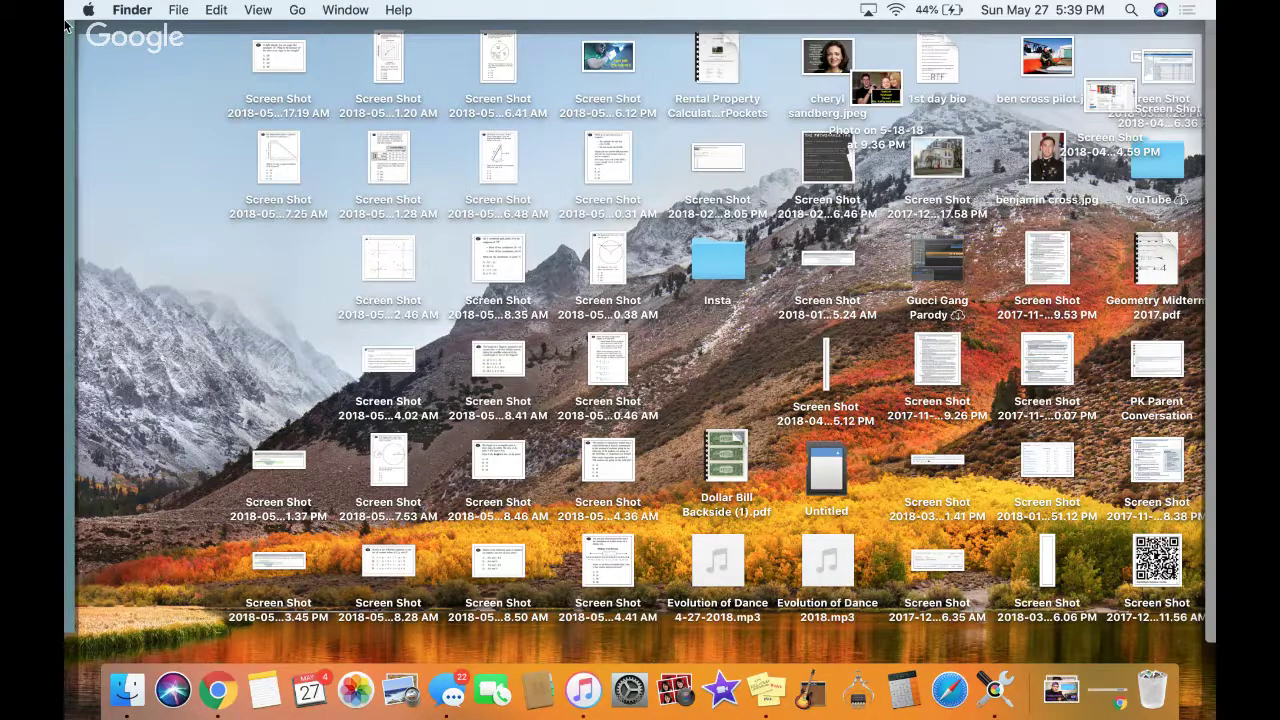
mouse_move(66, 22)
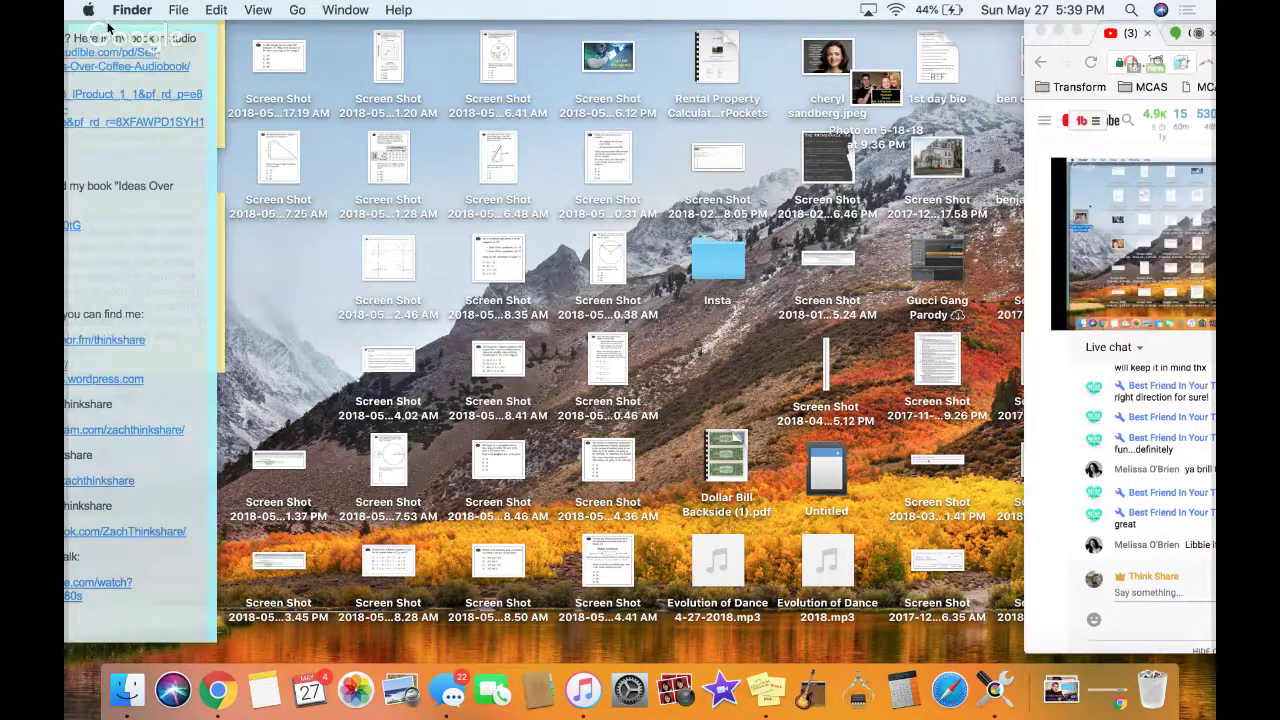
Switch to iMovie, shift its window to uncover the live chat, and preview the timeline from about 1:03
left_click(730, 703)
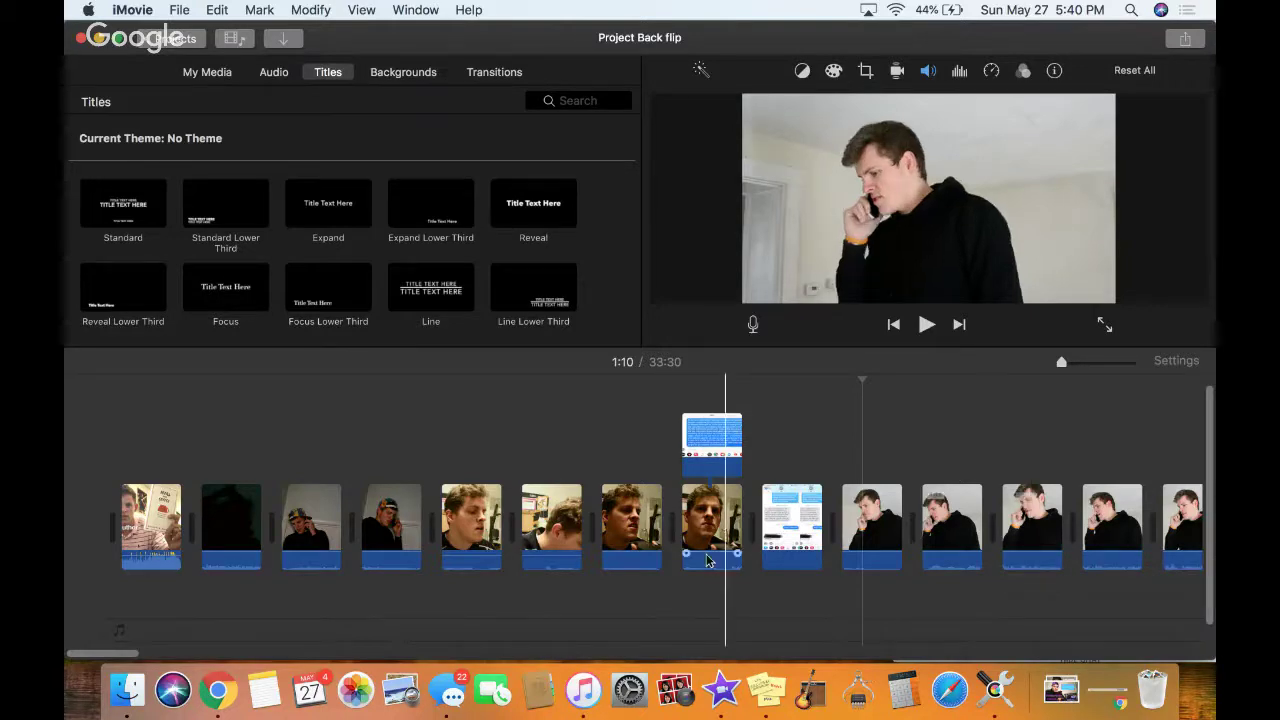
scroll(745, 55, "right", 2)
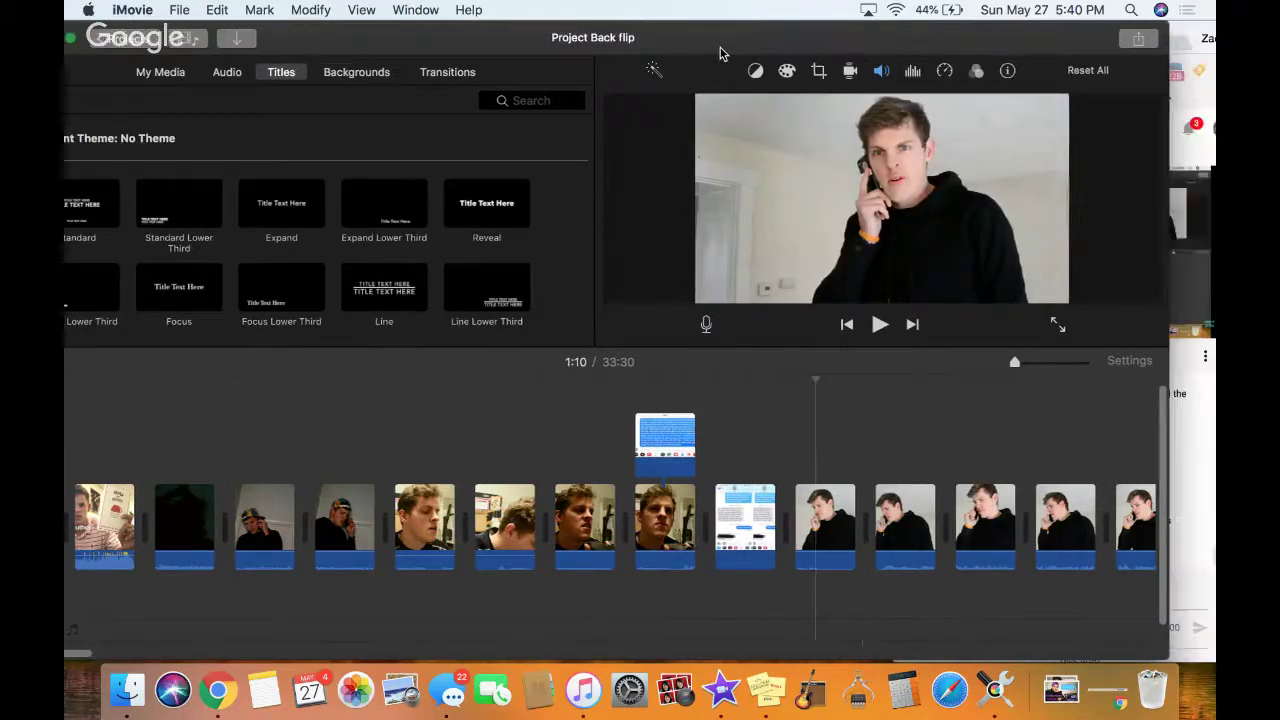
left_click_drag(720, 52, 480, 26)
left_click(258, 452)
key("space")
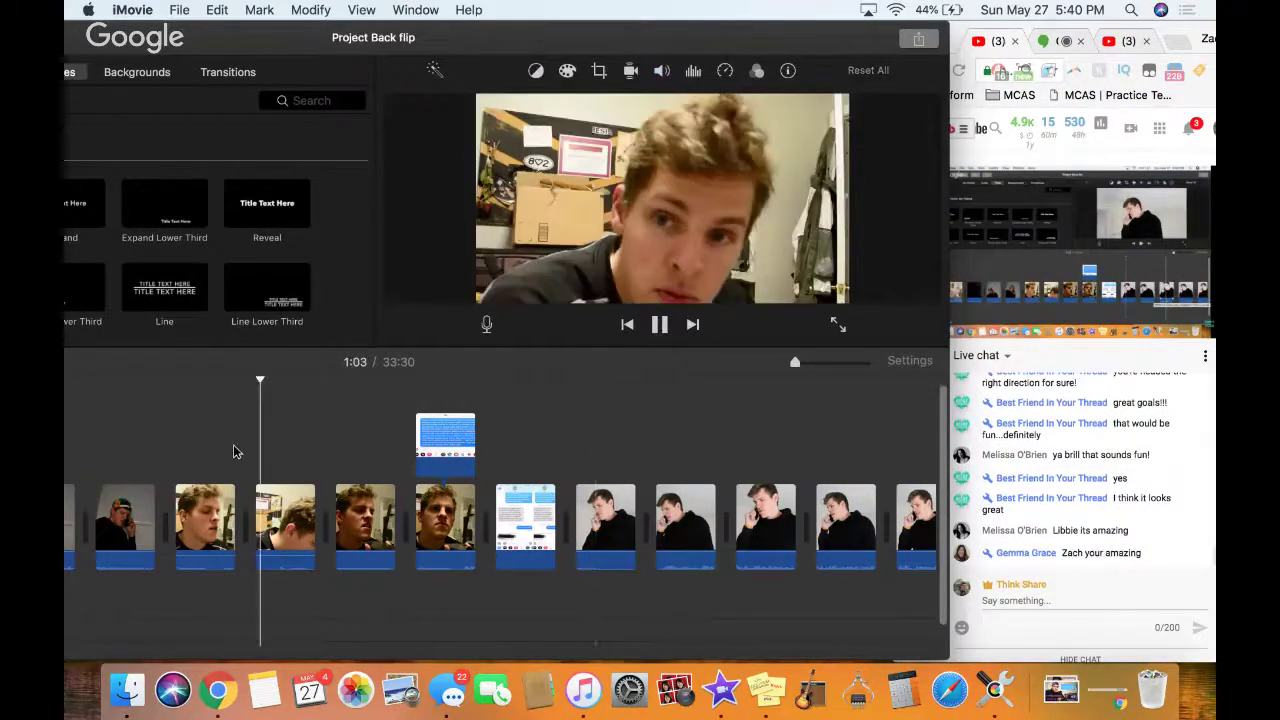
key("space")
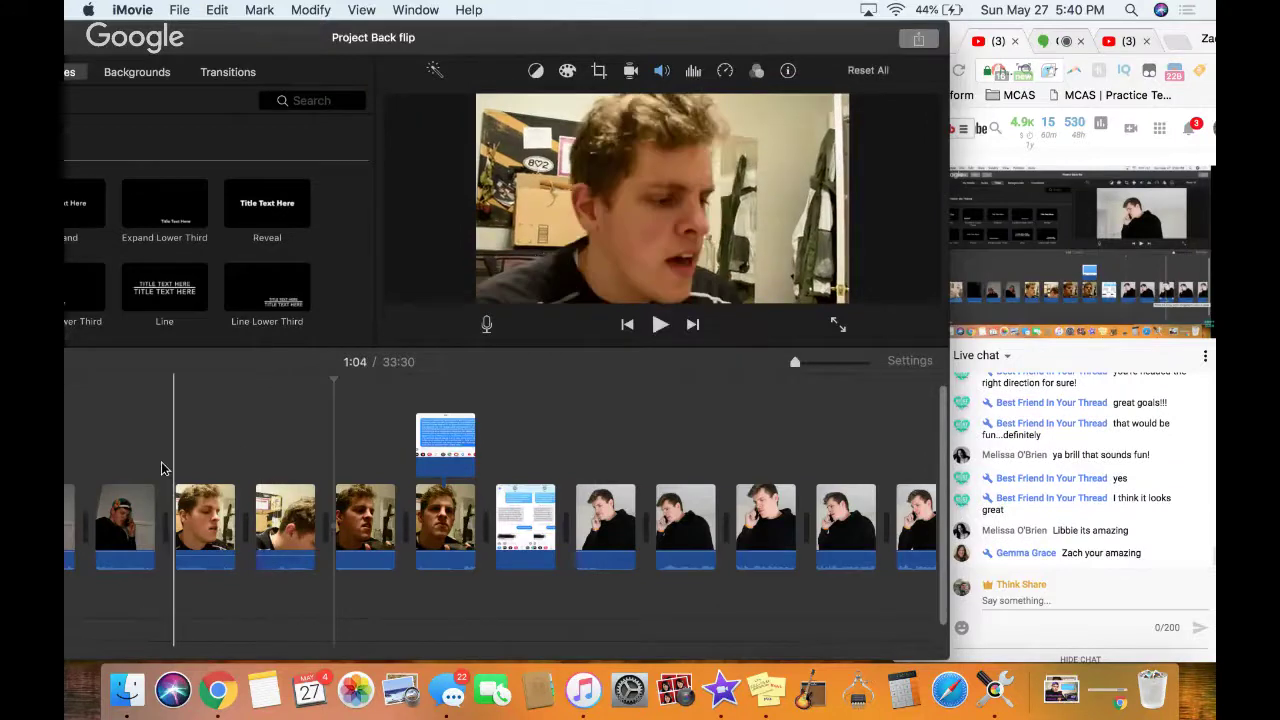
Play the project from the beginning to 0:17 at a higher volume, with the iMovie window shifted to show the dark clip
scroll(186, 451, "left", 2)
scroll(186, 451, "right", 2)
left_click(627, 325)
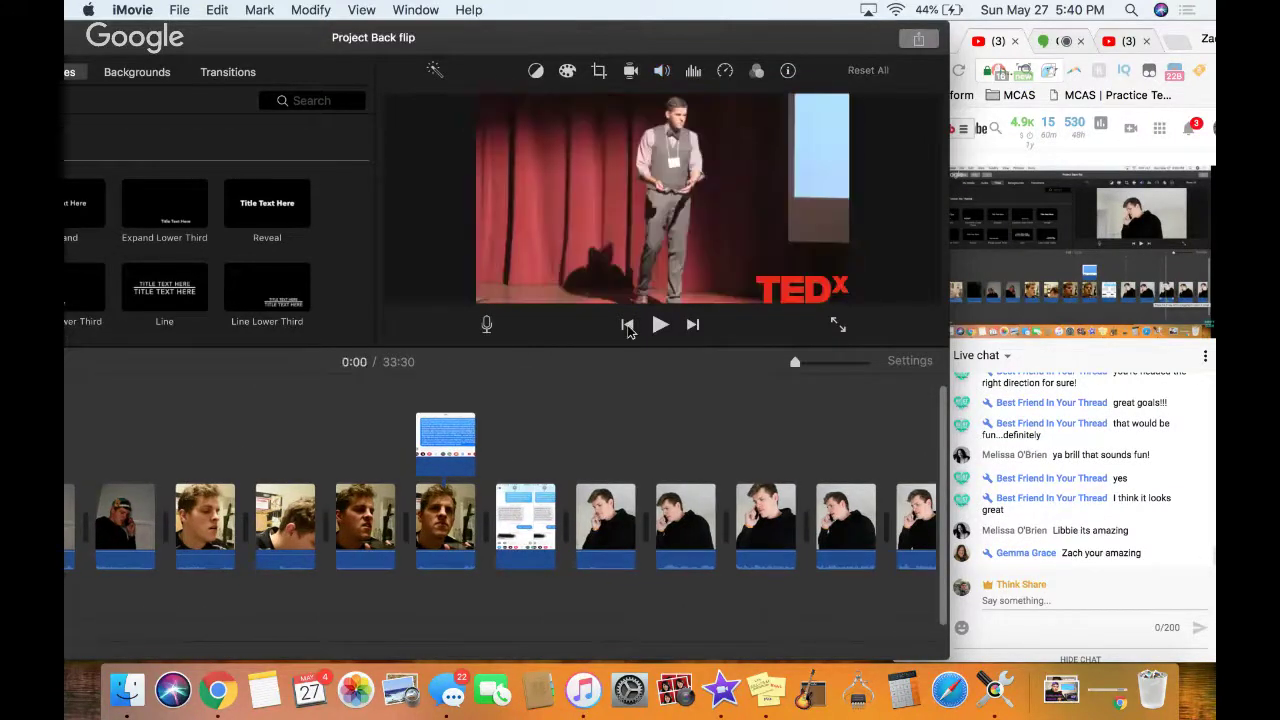
key("space")
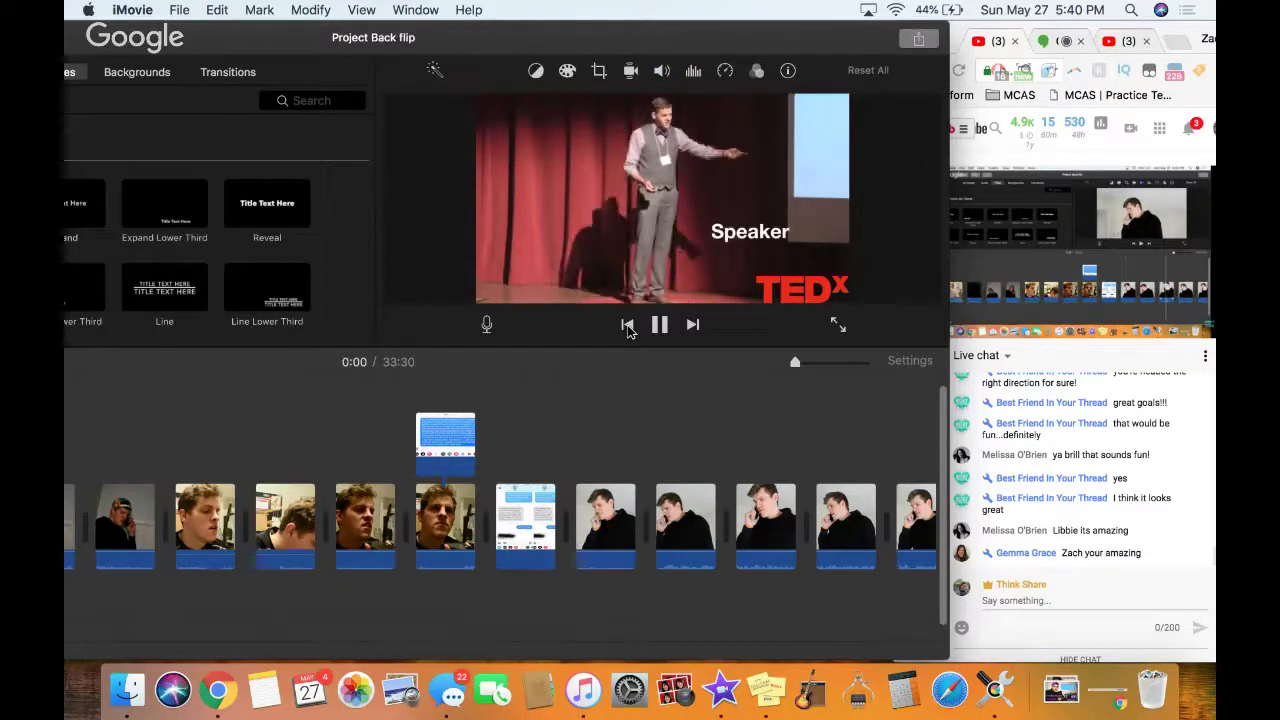
key("XF86AudioRaiseVolume")
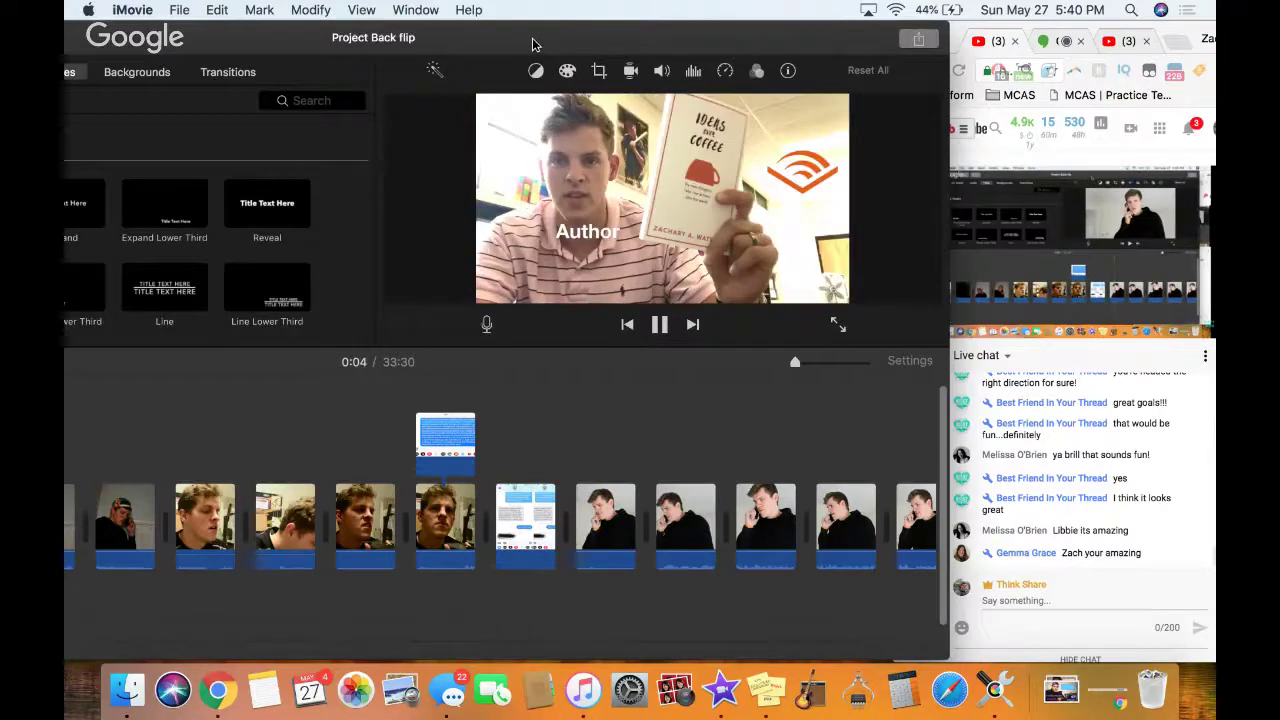
left_click_drag(532, 44, 612, 35)
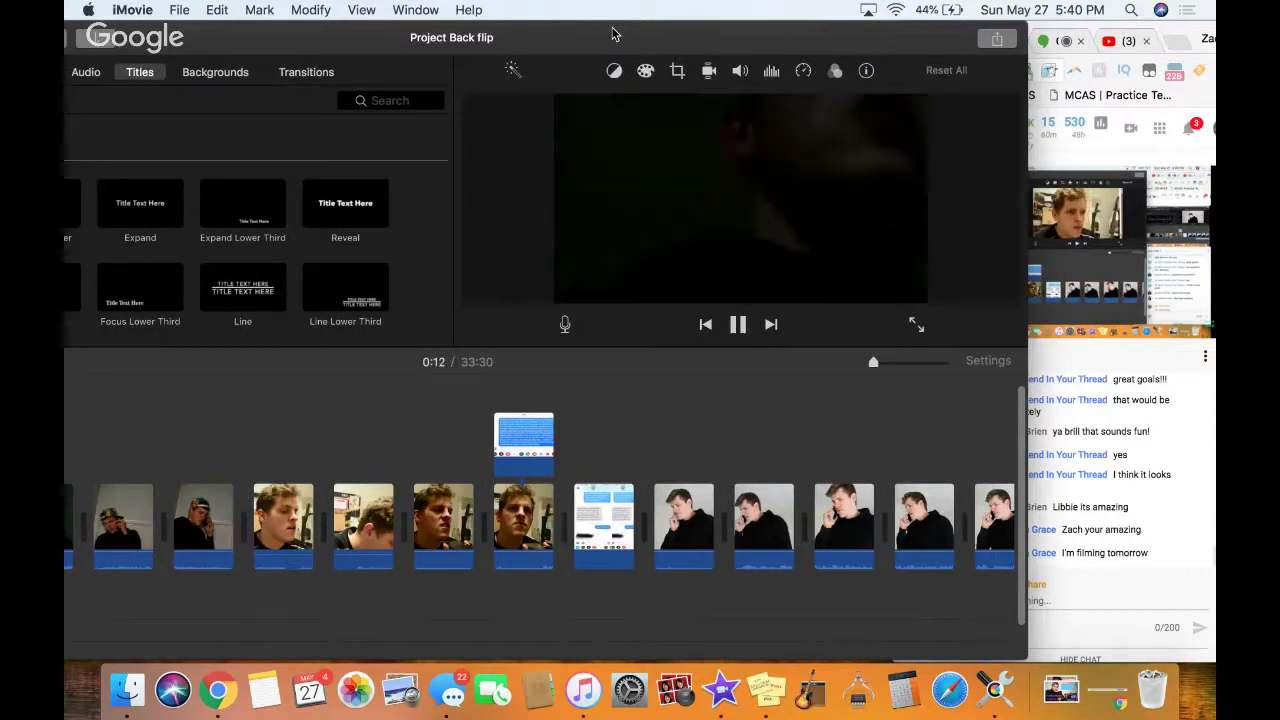
left_click_drag(562, 37, 656, 34)
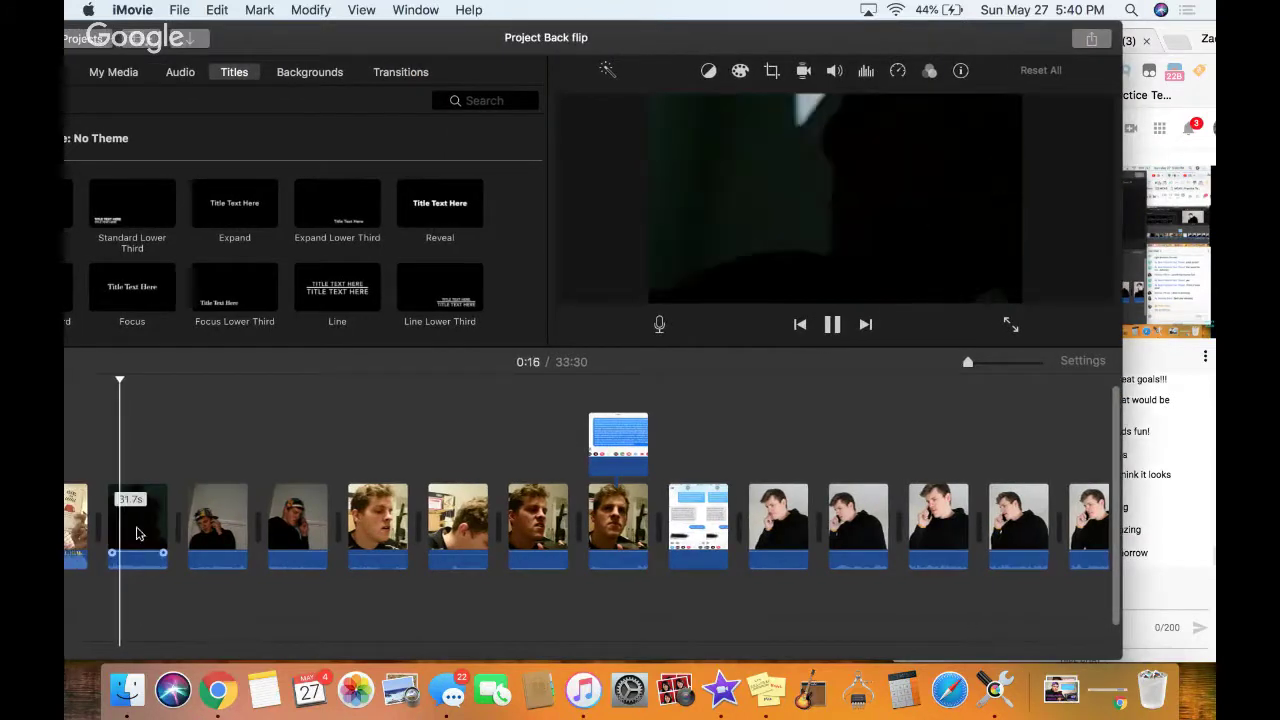
key("space")
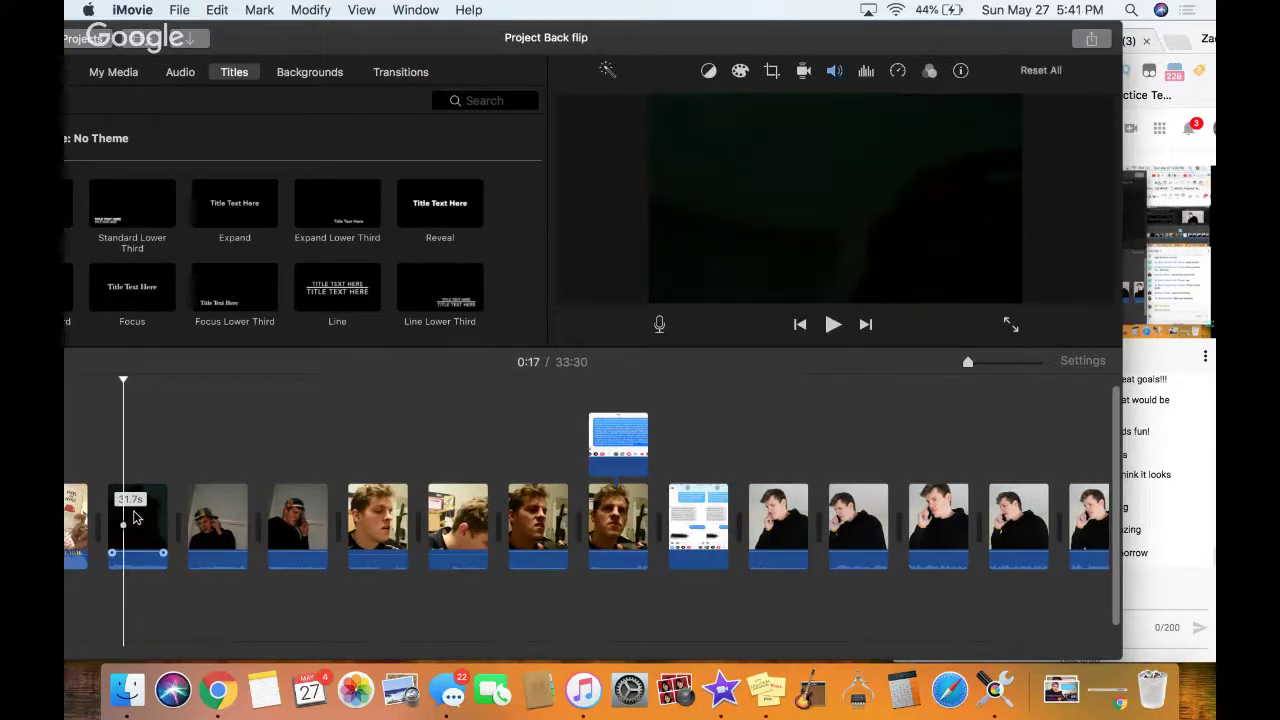
Enlarge the timeline clips, replay the dark clip from 0:13, and split it at 0:18
key("super+equal")
key("super+equal")
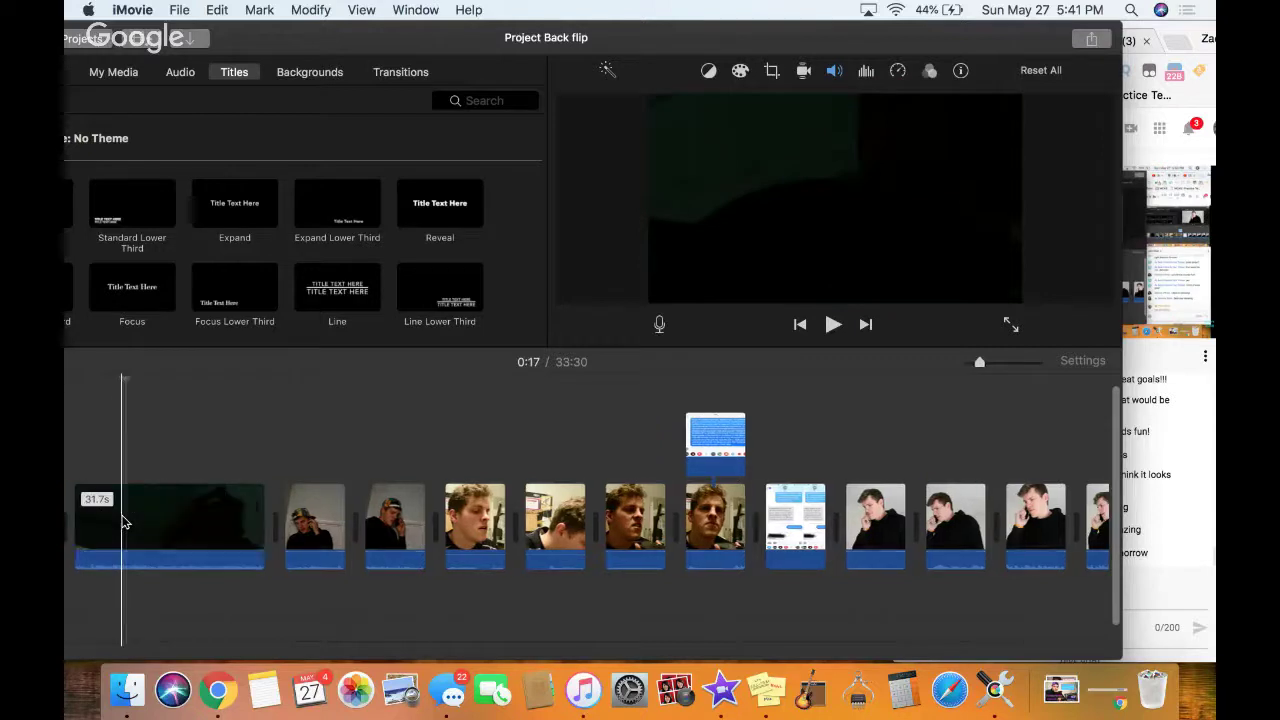
scroll(123, 523, "left", 5)
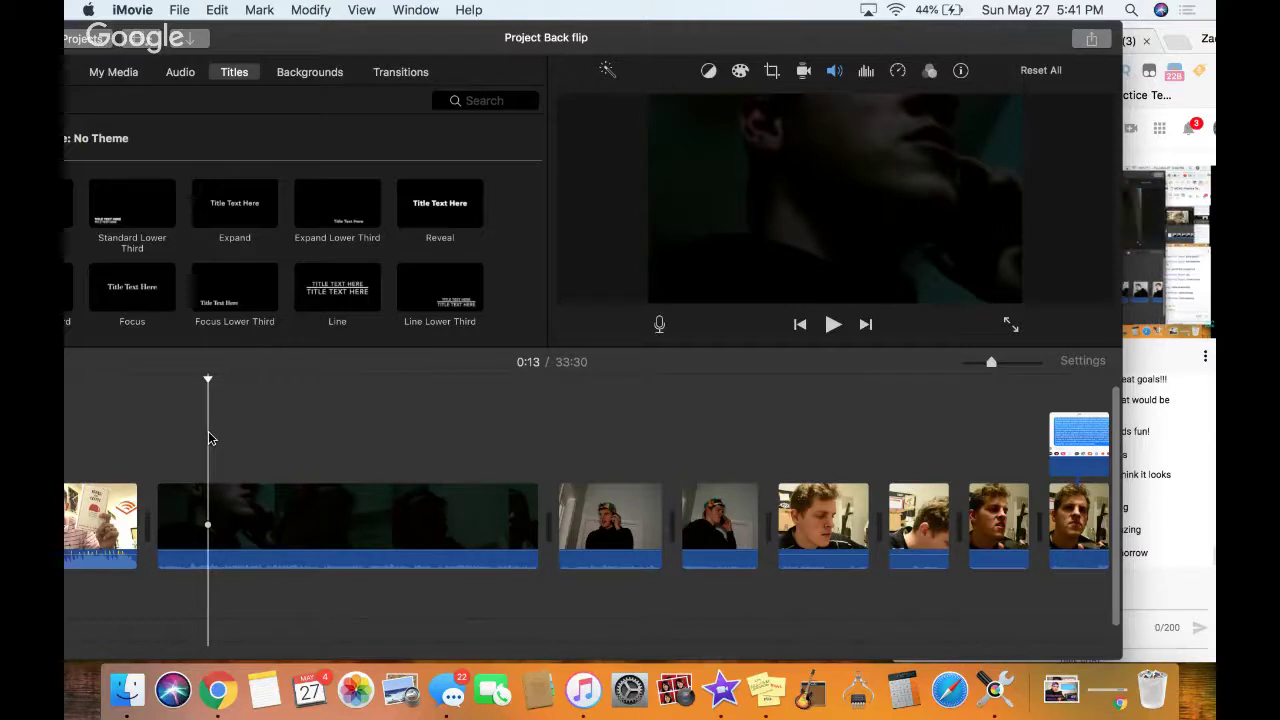
key("space")
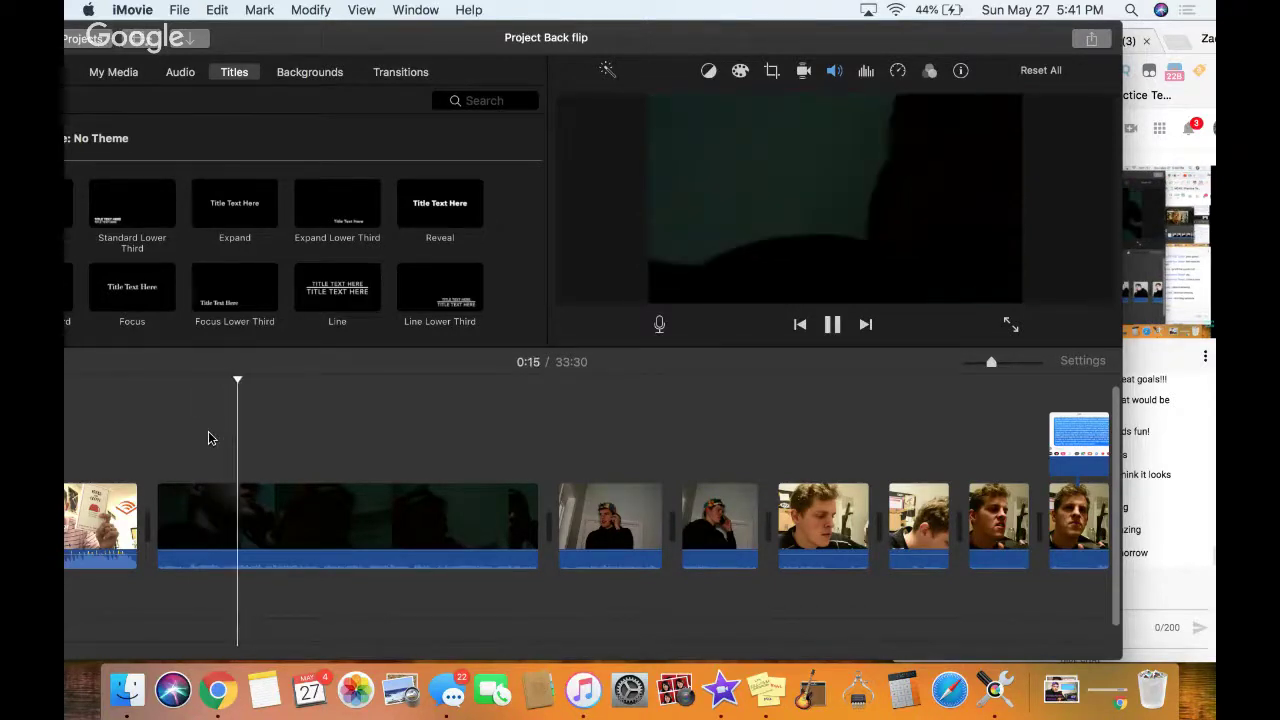
key("space")
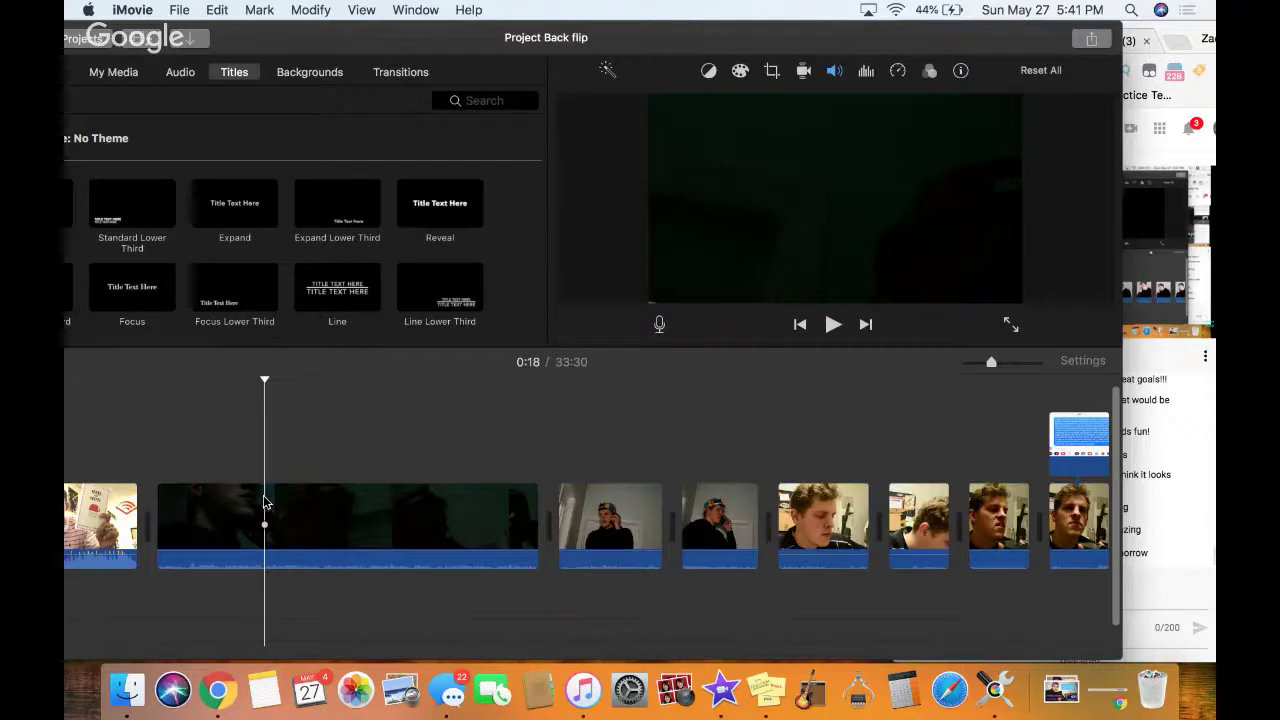
key("super+b")
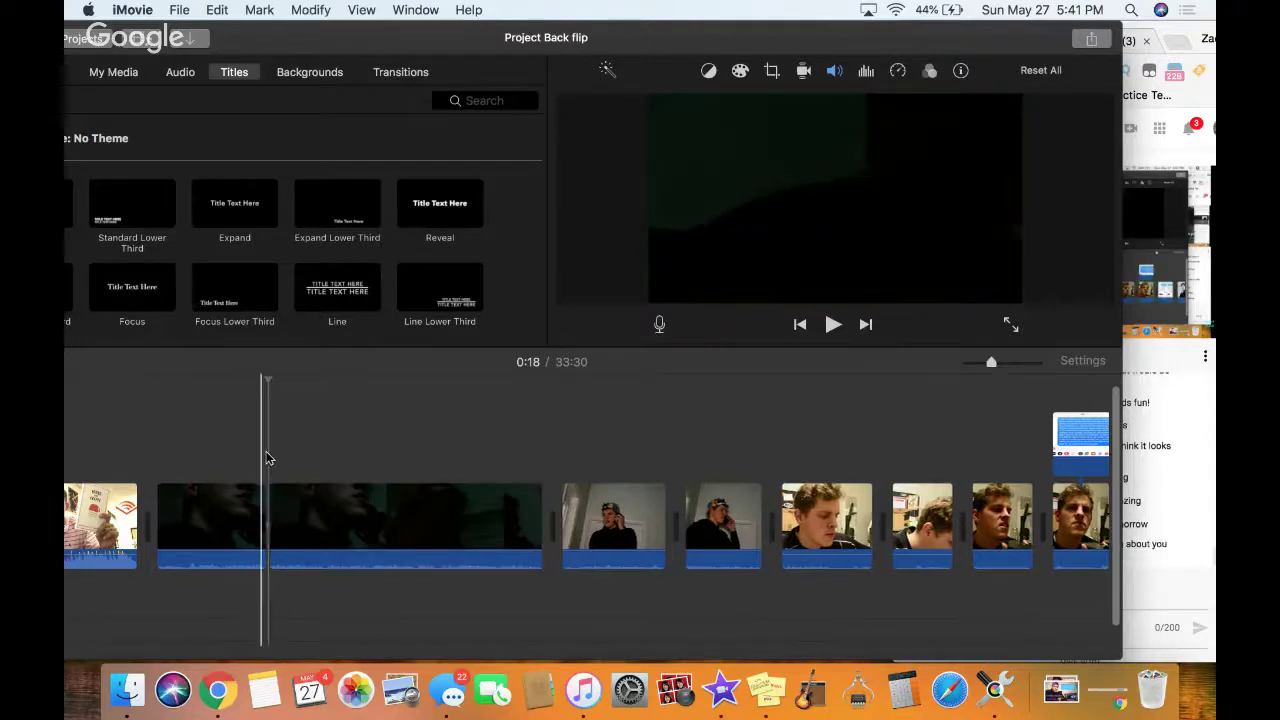
Review the dark clip's second part at a higher volume, replay it from its start, and split it at 0:26
key("space")
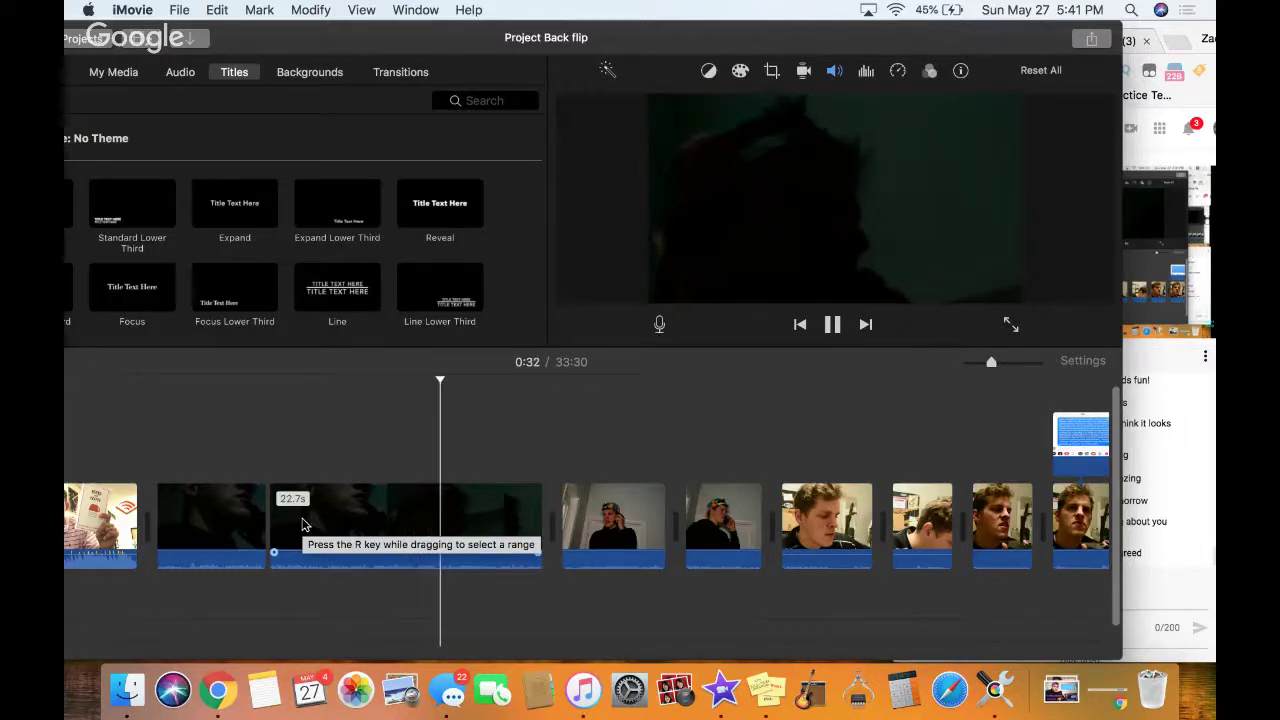
key("XF86AudioRaiseVolume")
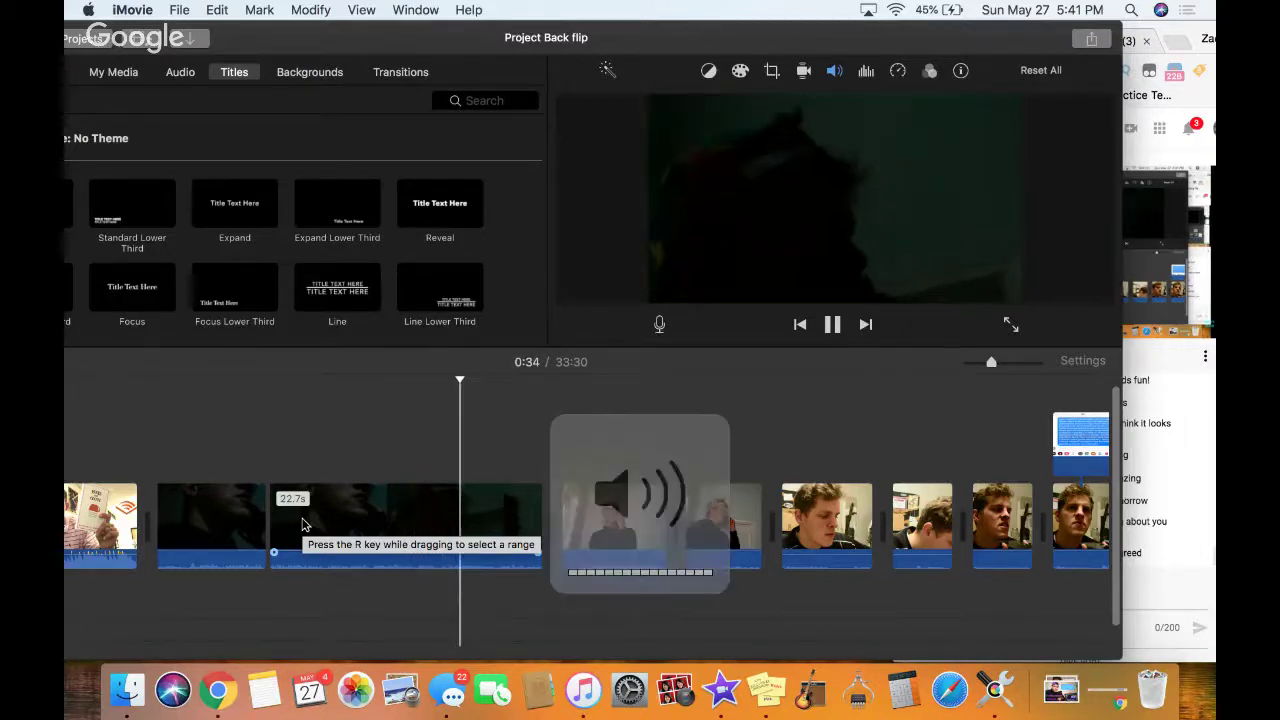
key("space")
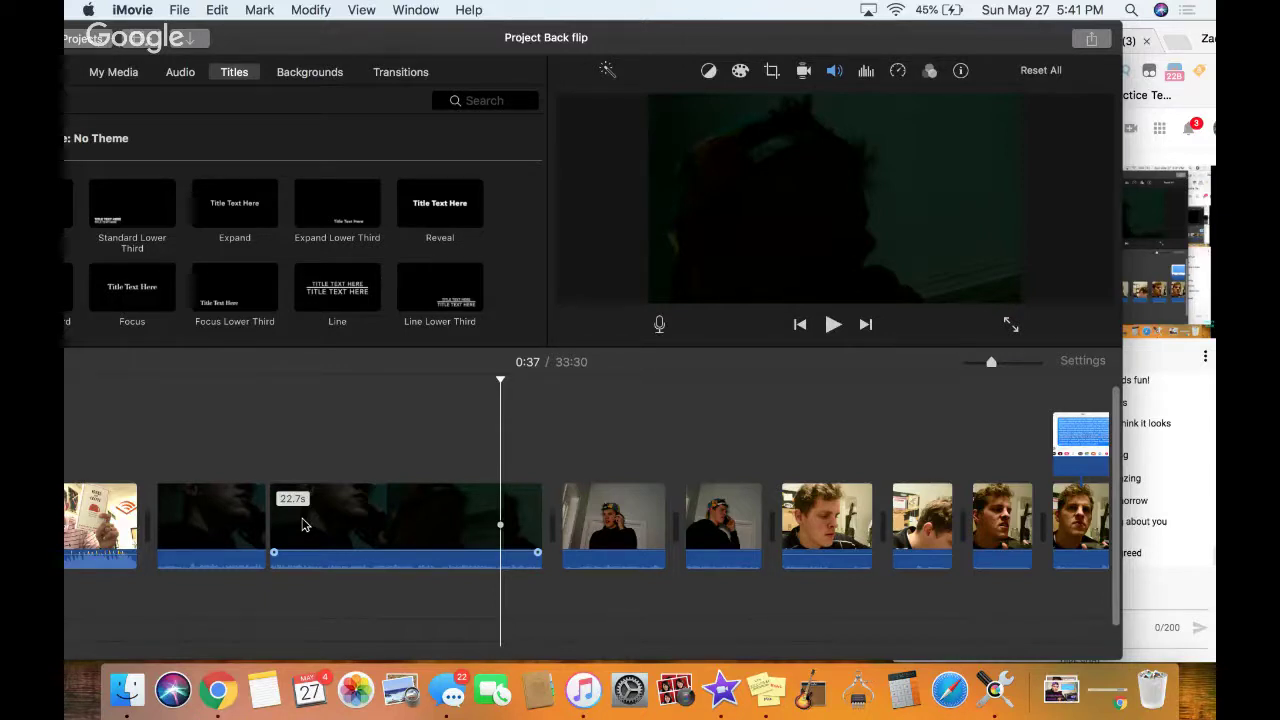
left_click(268, 443)
key("space")
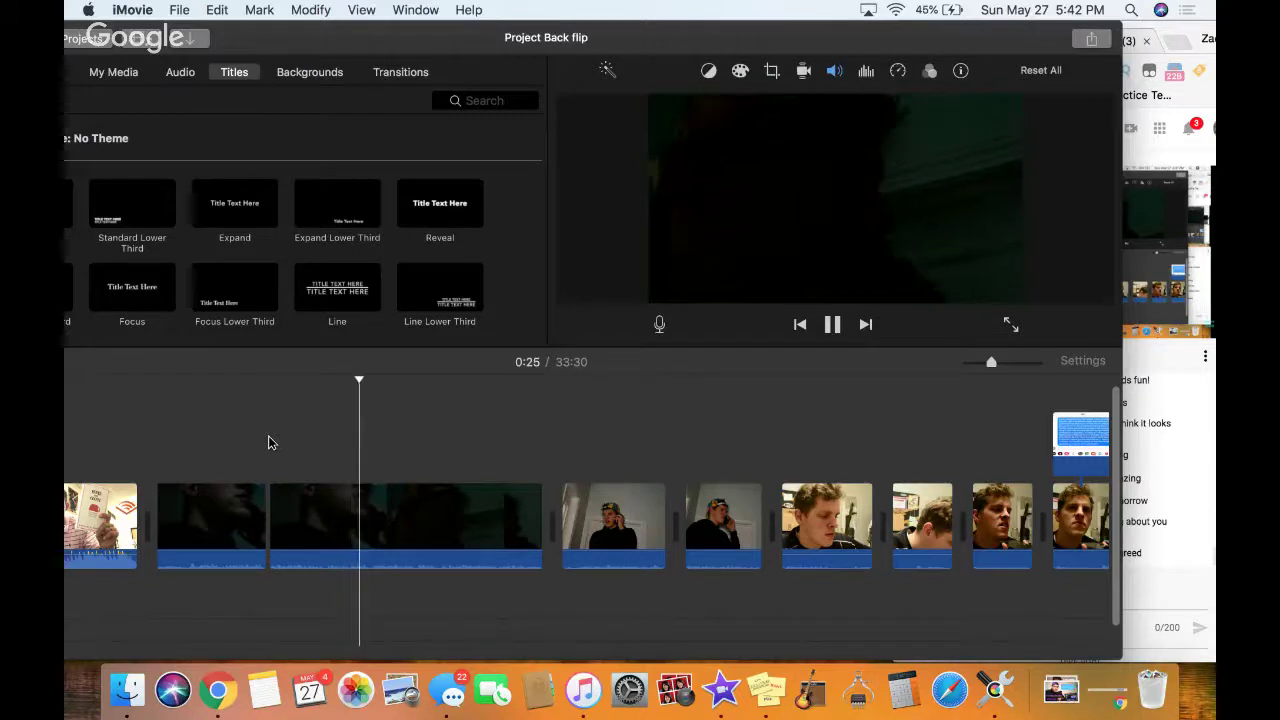
key("space")
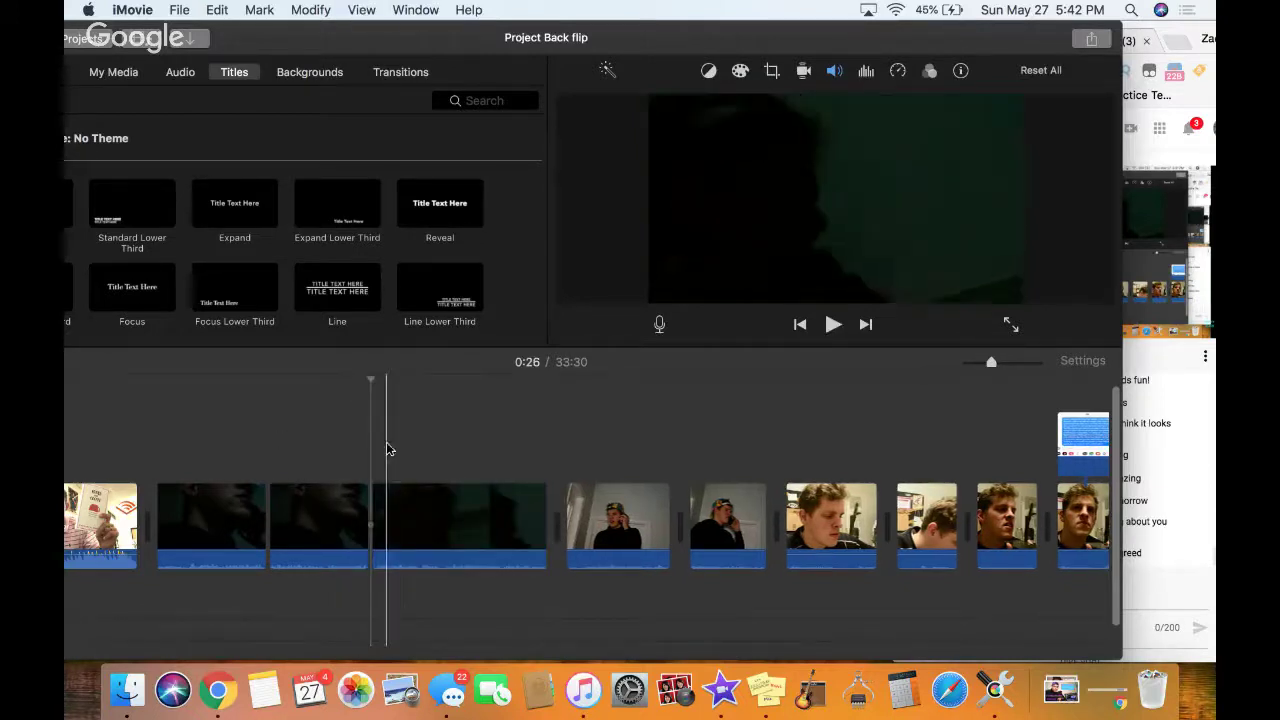
Delete the dark clip's third part, and play the following phone-call clips from 0:26 to 0:38
left_click(461, 507)
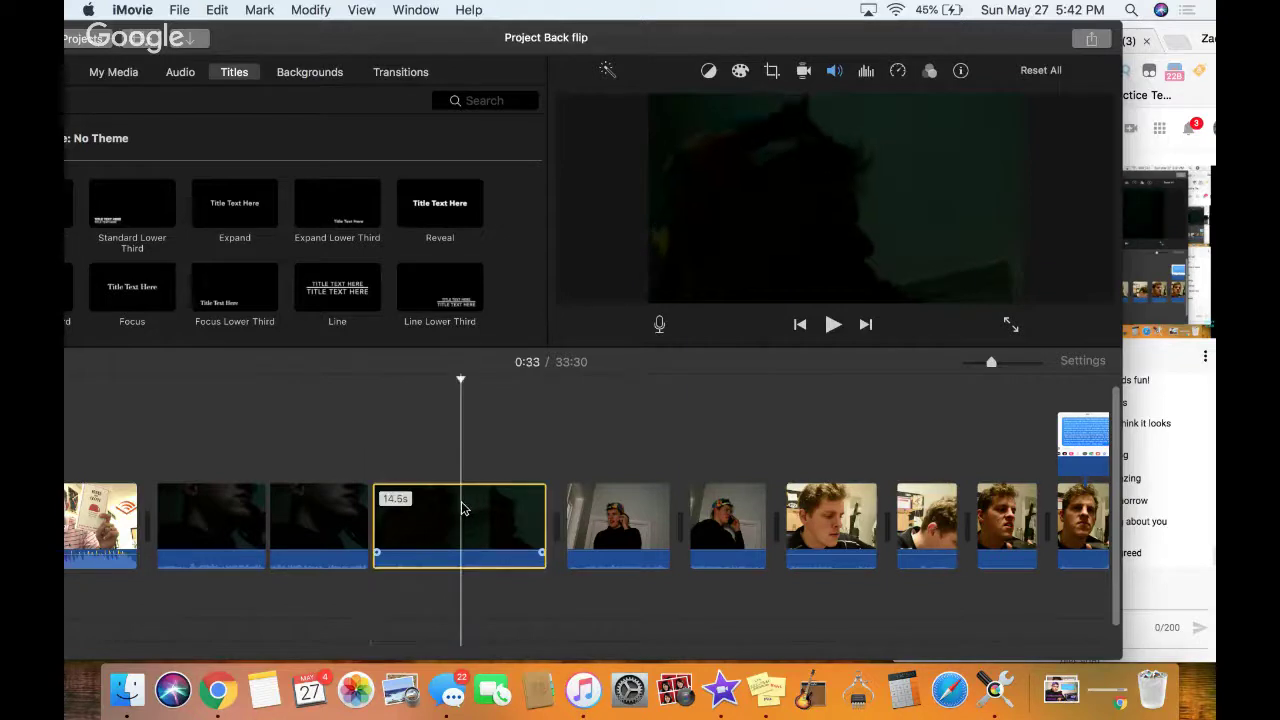
key("Delete")
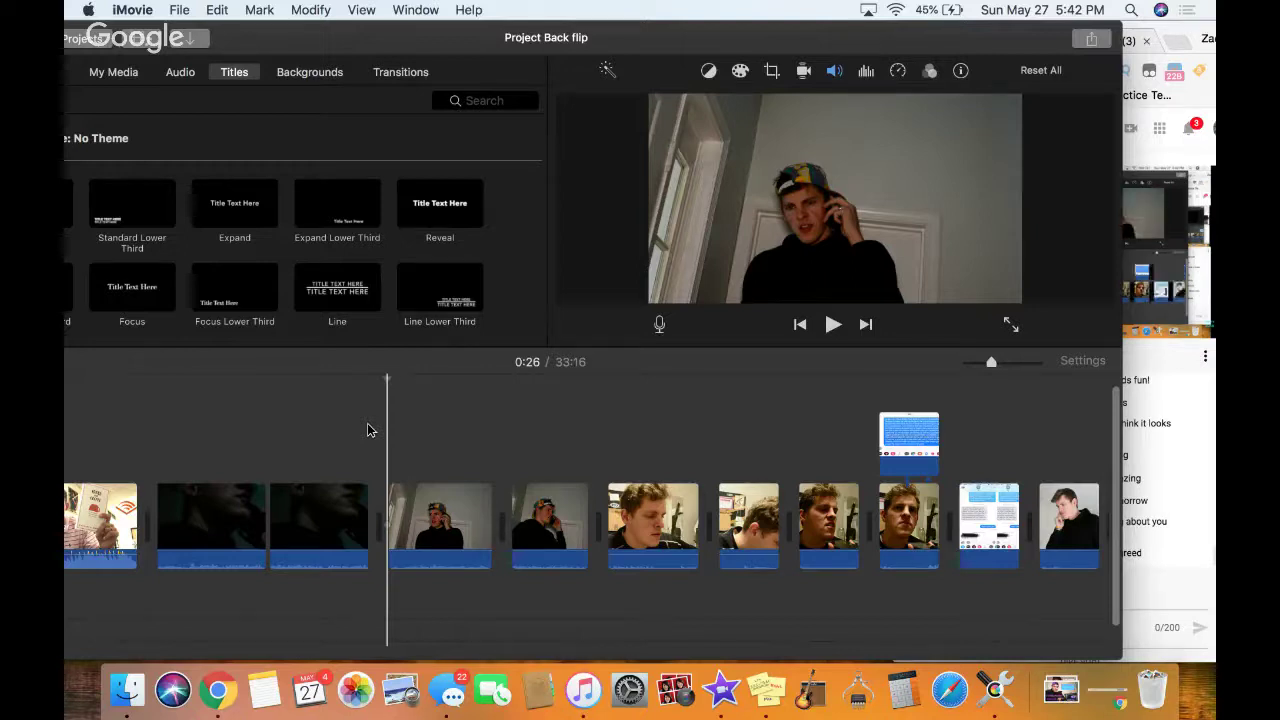
key("space")
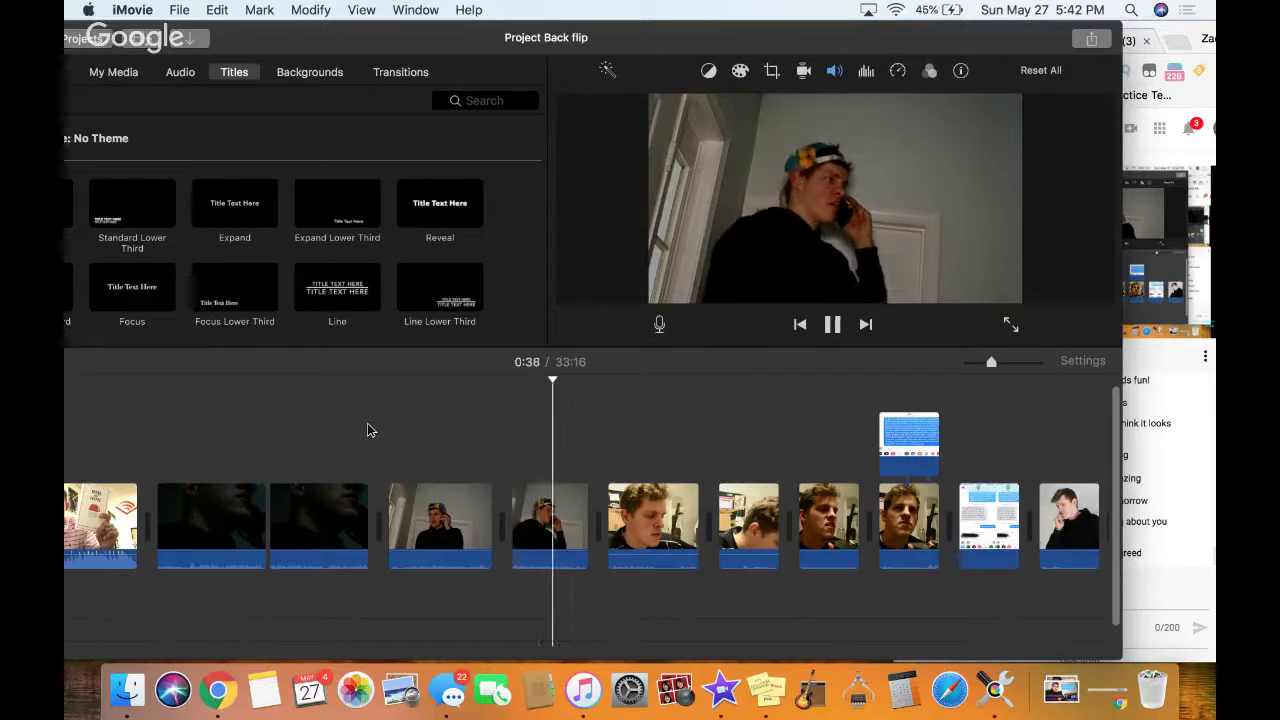
key("space")
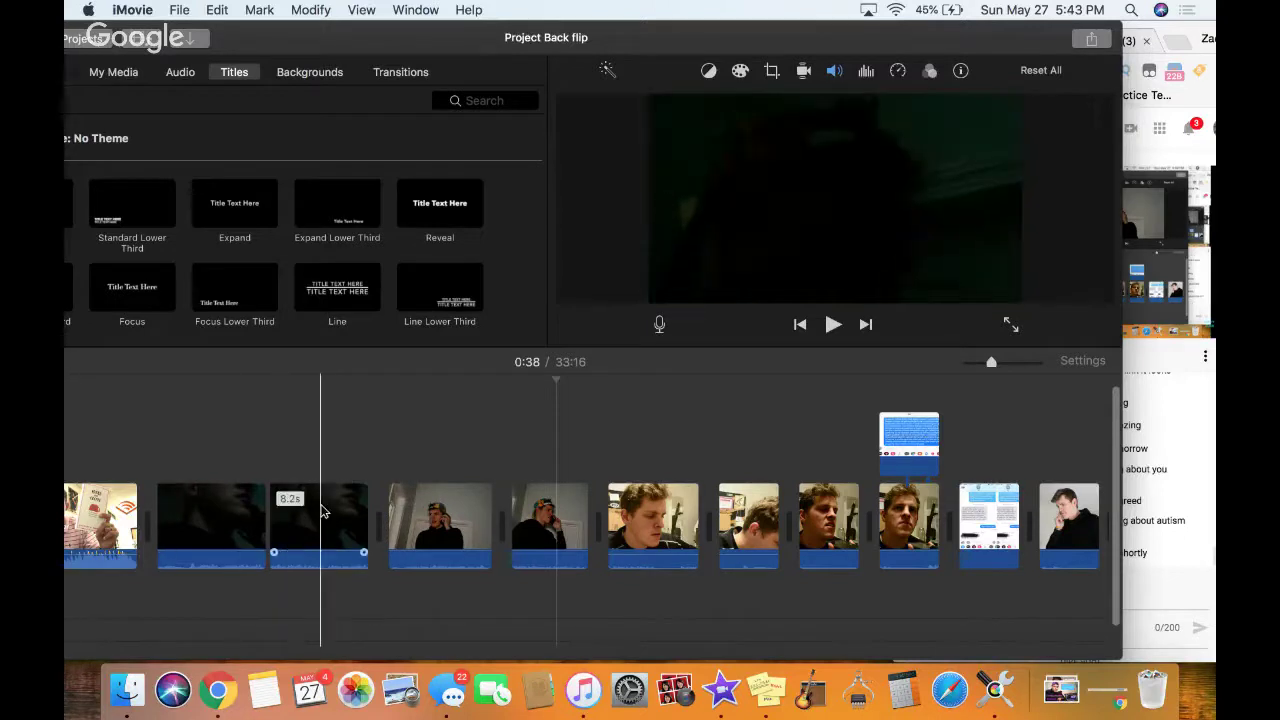
Brighten the two remaining dark clips together by raising their highlights in Color Correction
left_click(235, 474)
left_click(741, 71)
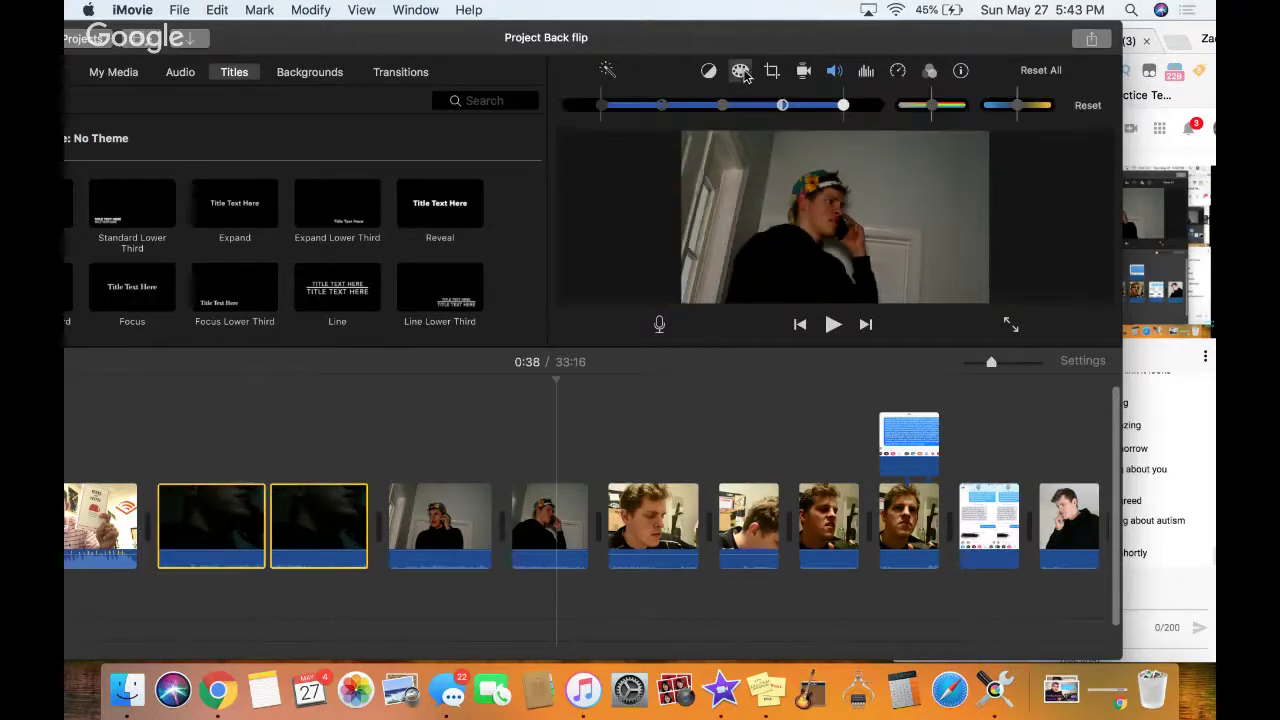
left_click_drag(843, 105, 861, 105)
left_click(277, 449)
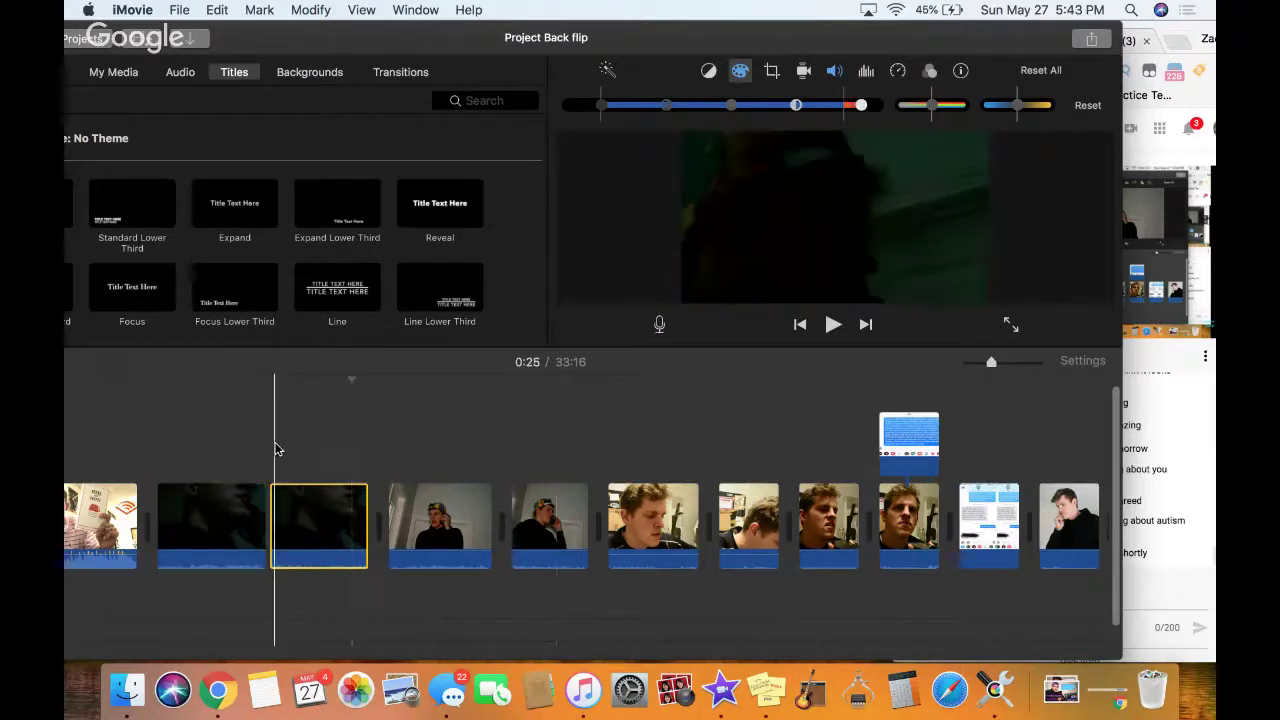
left_click(163, 462)
left_click(191, 463)
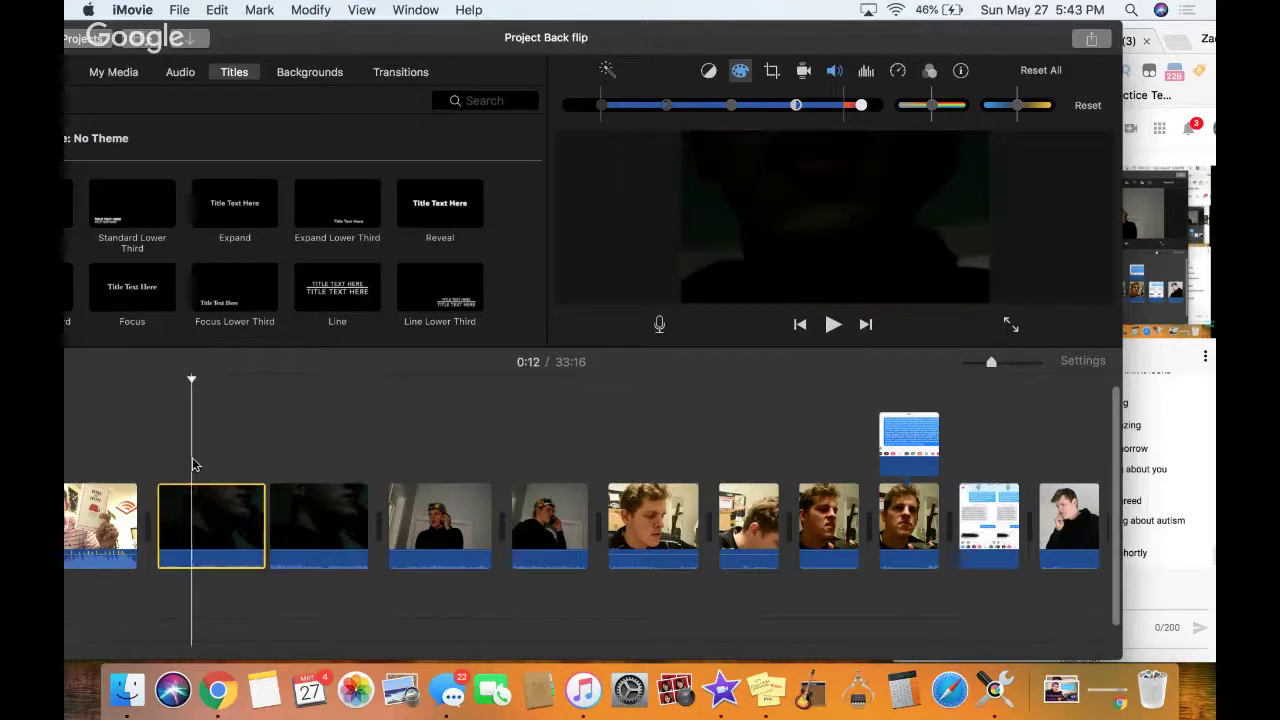
left_click_drag(235, 438, 340, 517)
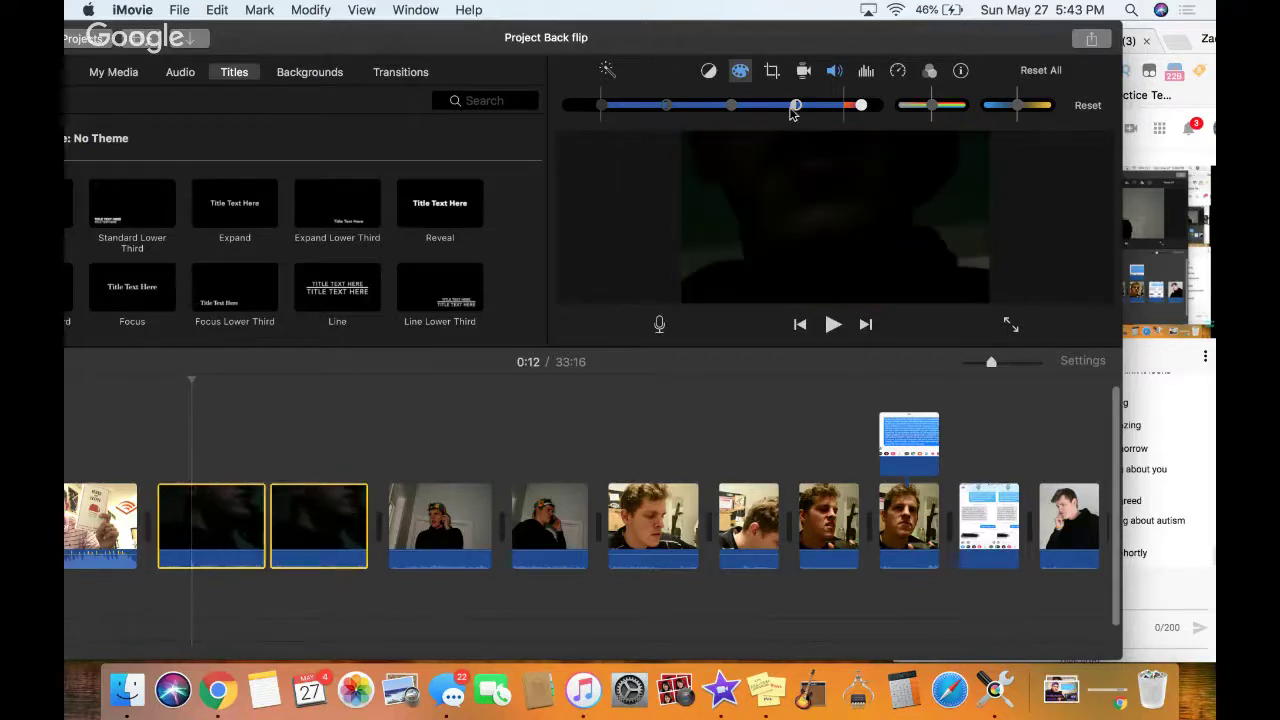
left_click_drag(861, 105, 884, 106)
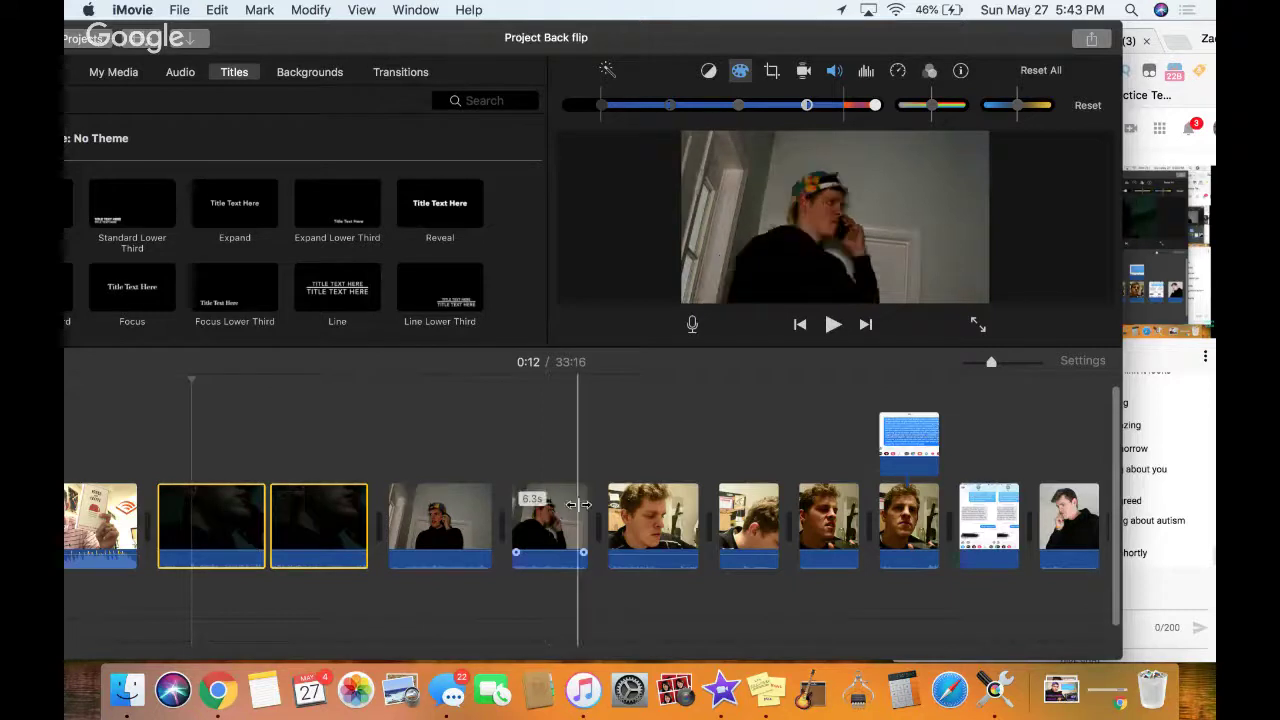
Play the face close-up clip from its start to 0:50 at a higher volume
left_click(612, 510)
key("space")
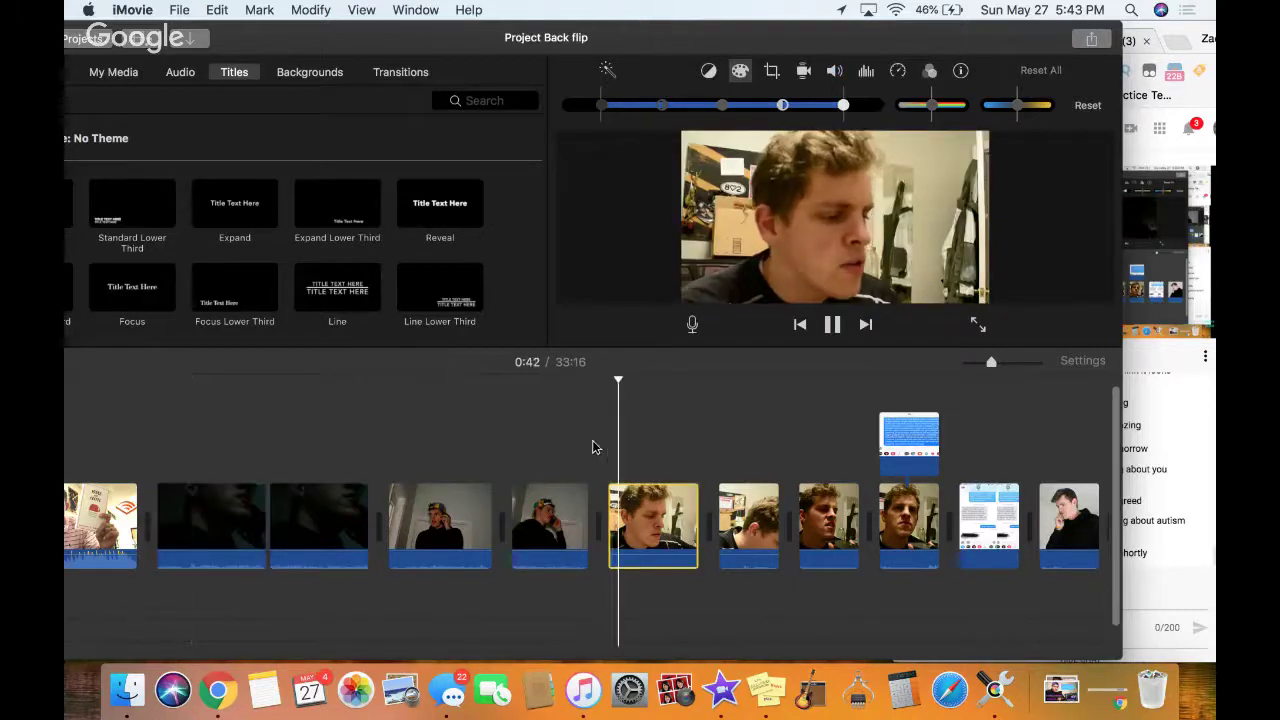
key("XF86AudioRaiseVolume")
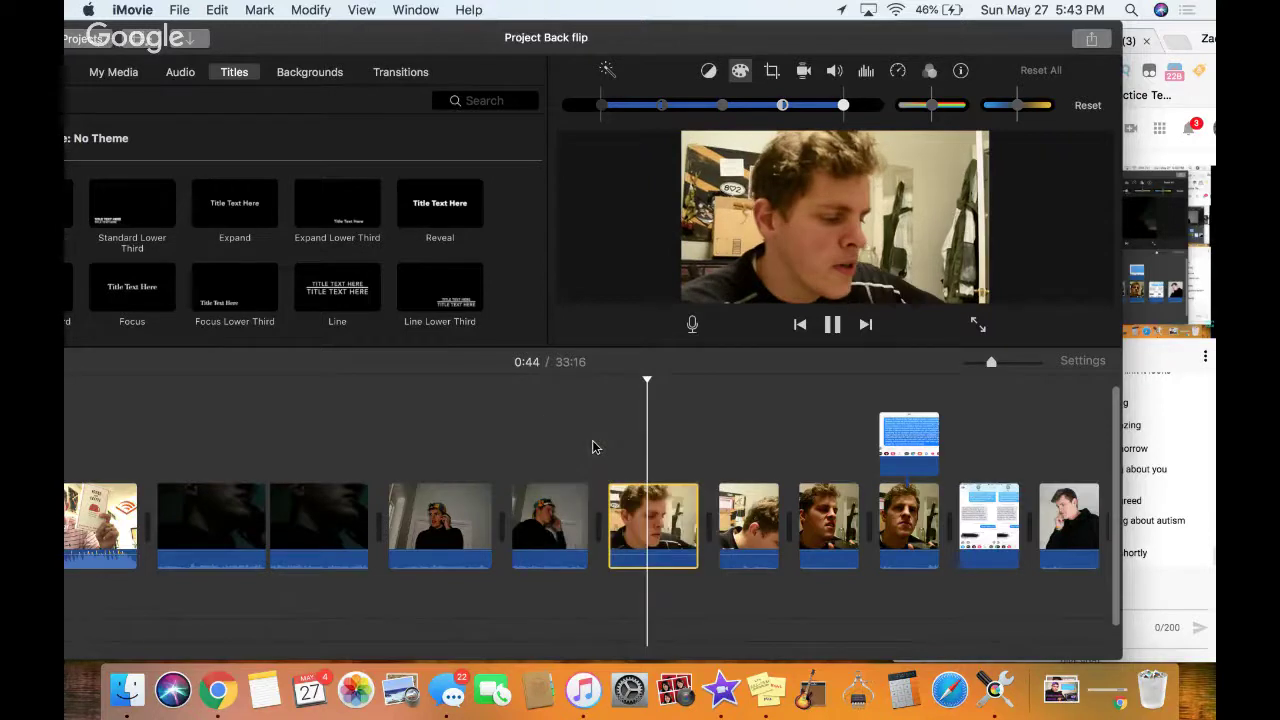
scroll(593, 447, "right", 5)
scroll(591, 447, "right", 2)
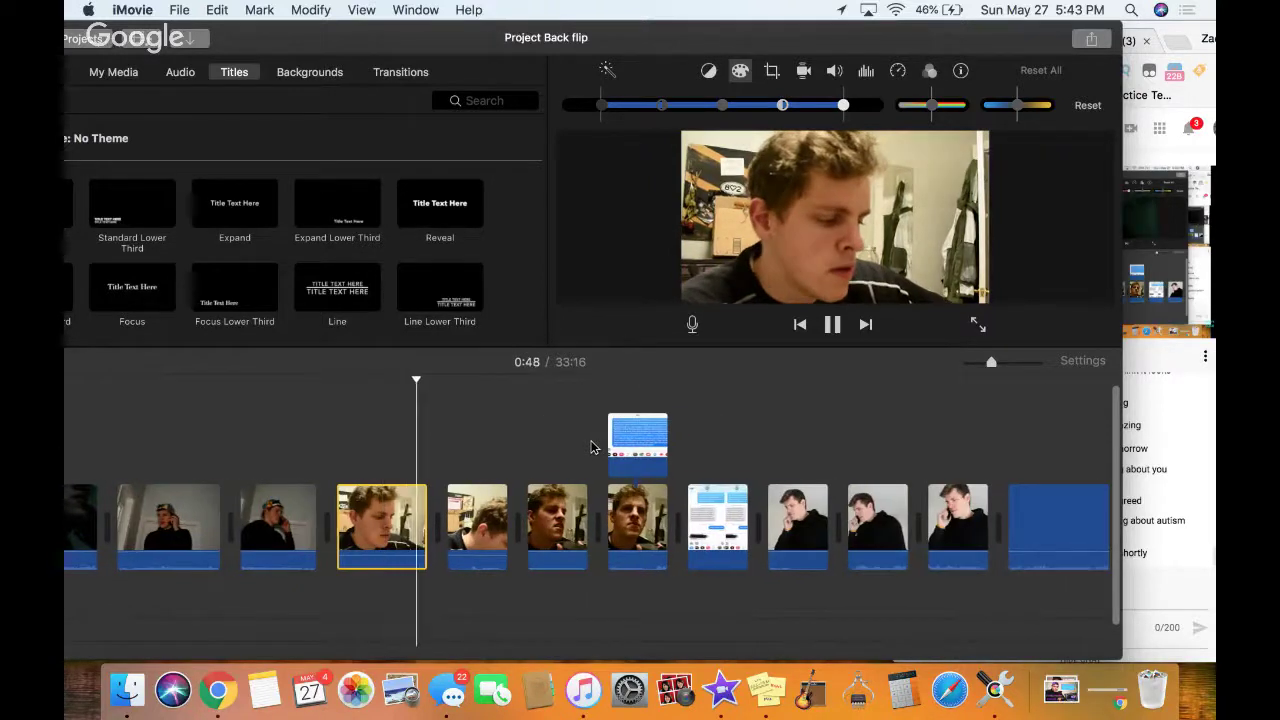
key("space")
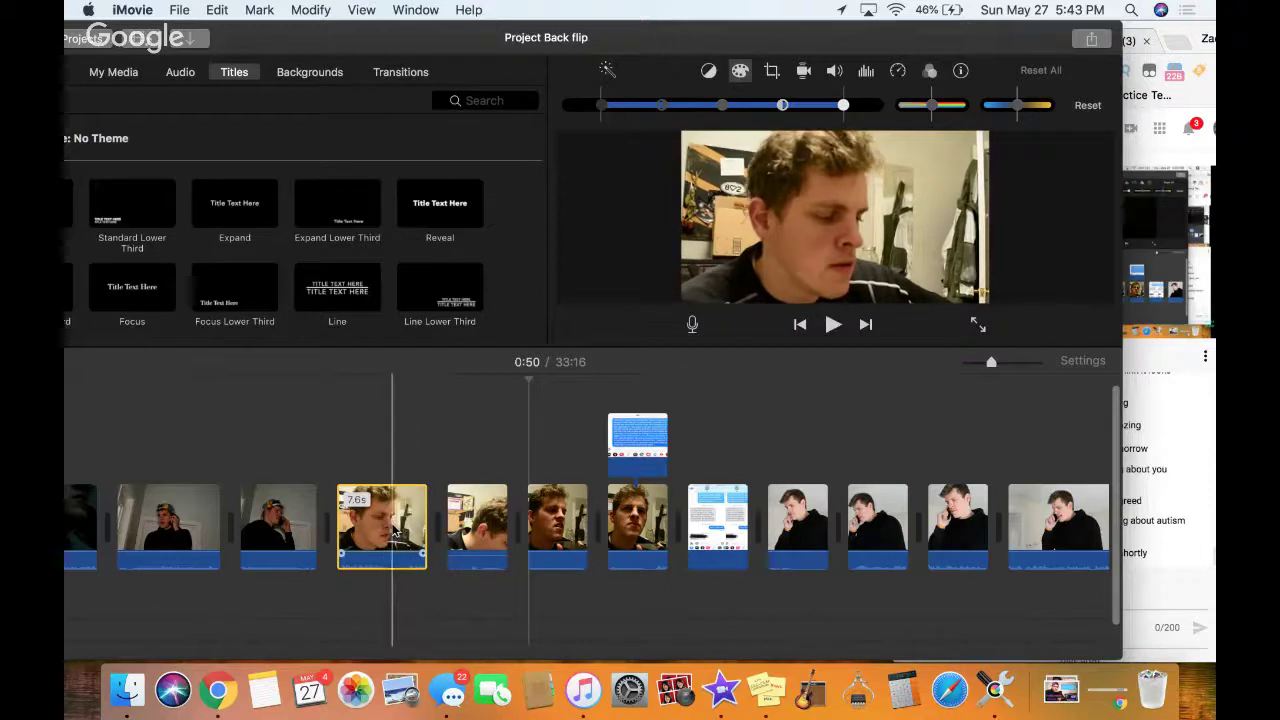
Split the face close-up clip at 0:45 and again around 0:46, and delete the short section between the cuts
left_click(380, 532)
key("space")
key("space")
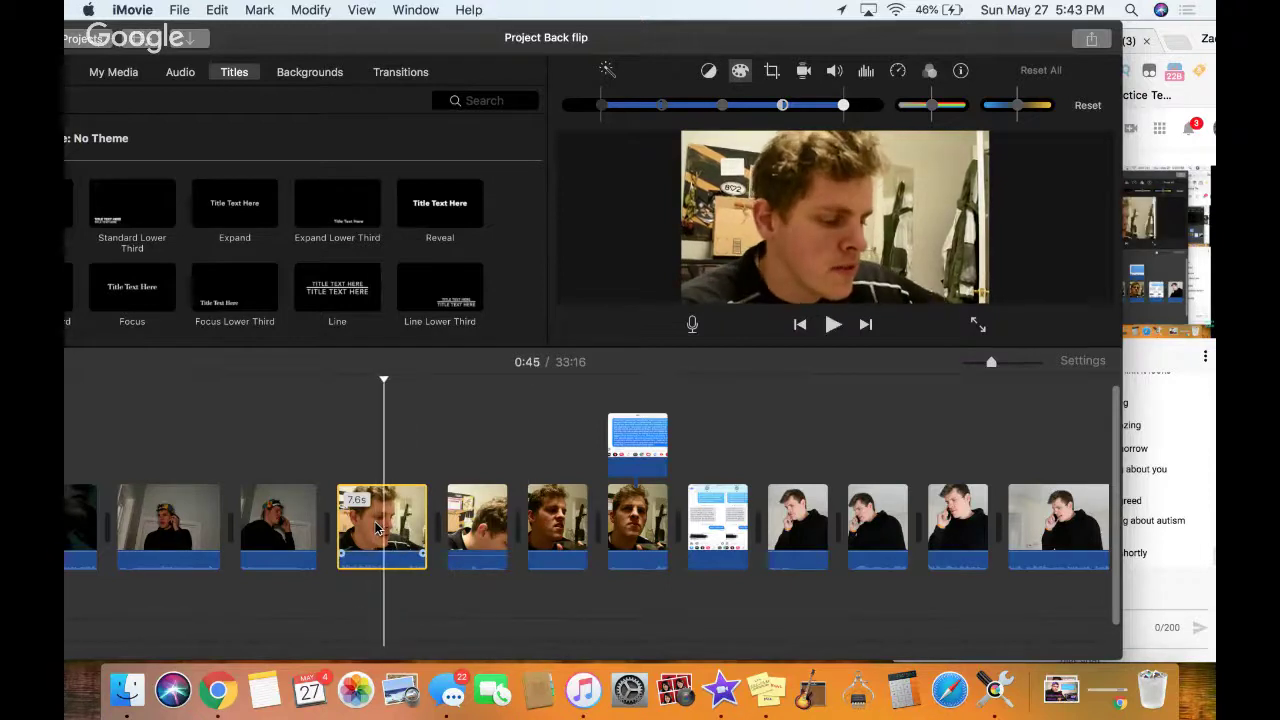
key("super+b")
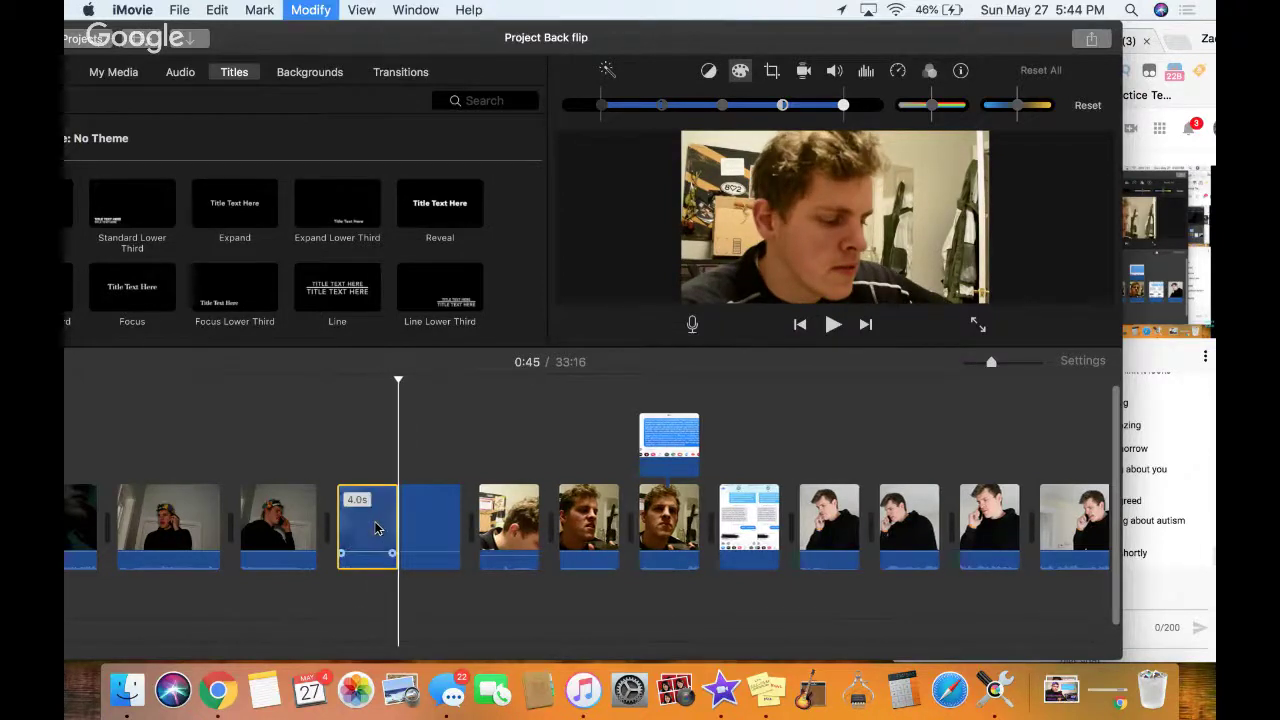
key("space")
key("space")
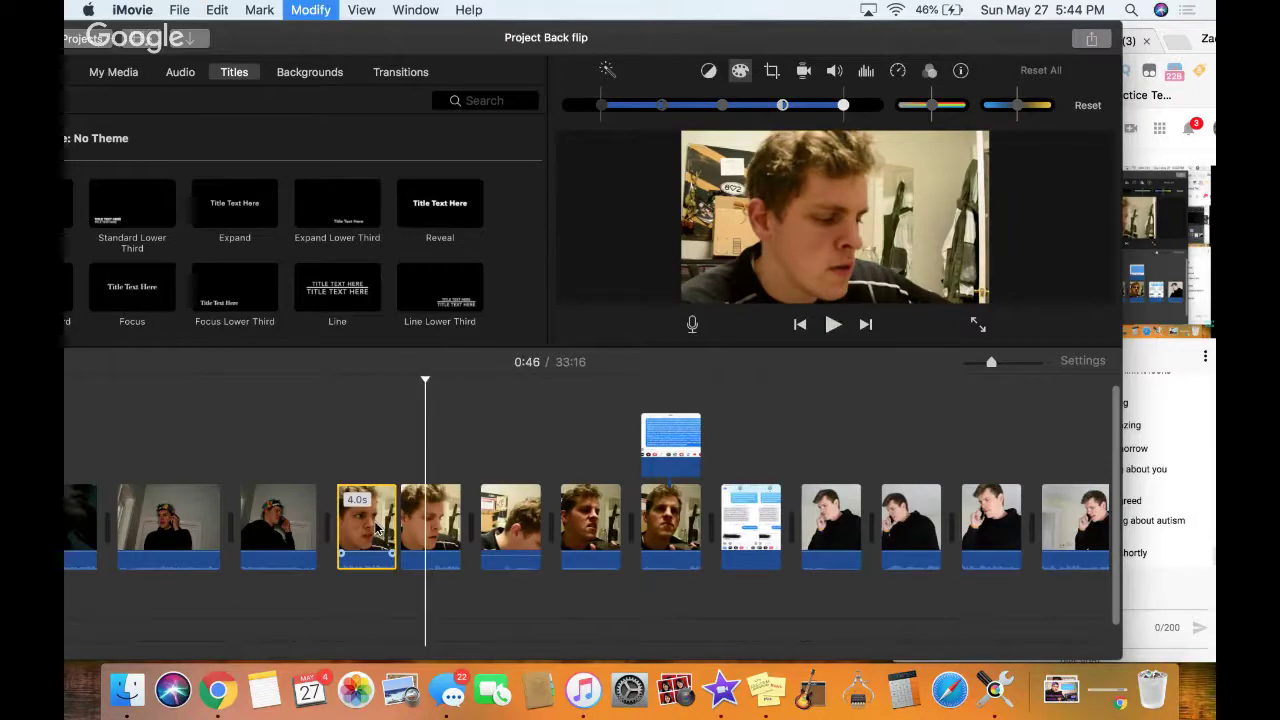
left_click(438, 530)
key("super+b")
key("Delete")
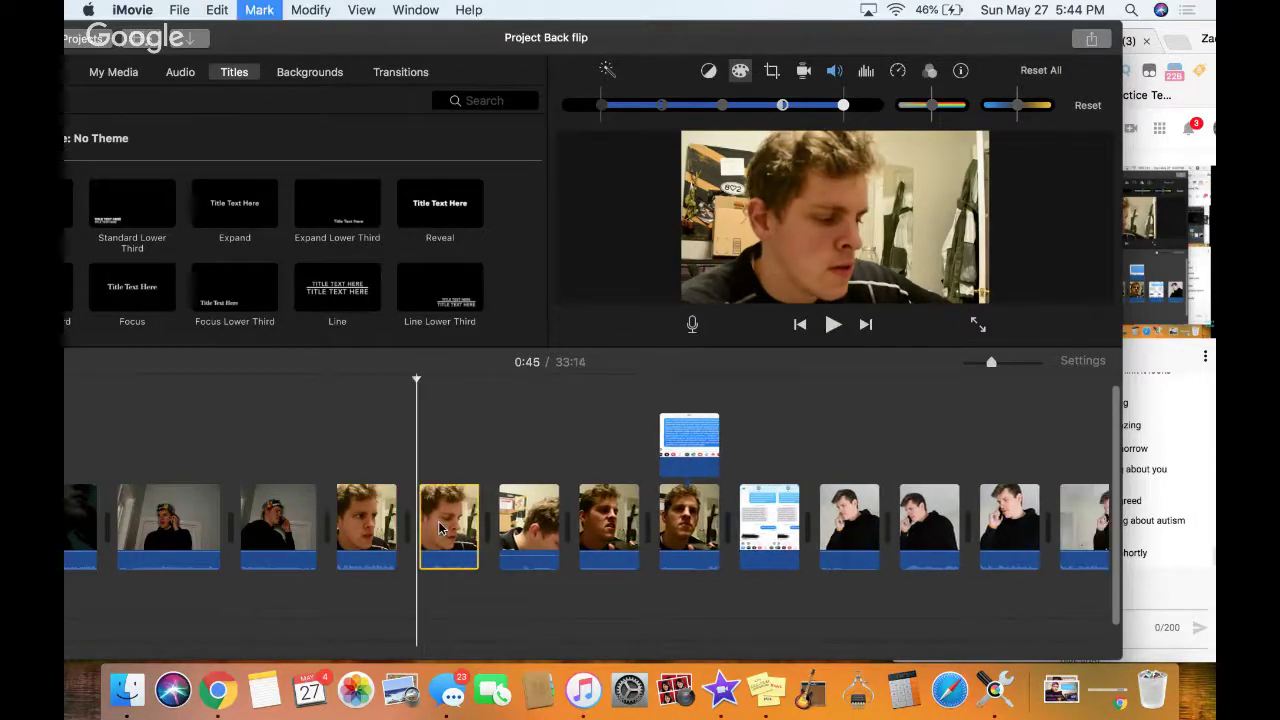
Play from the new cut at 0:45 through the text-message clips, and replay the phone-call clips from 0:54 to 1:00
key("space")
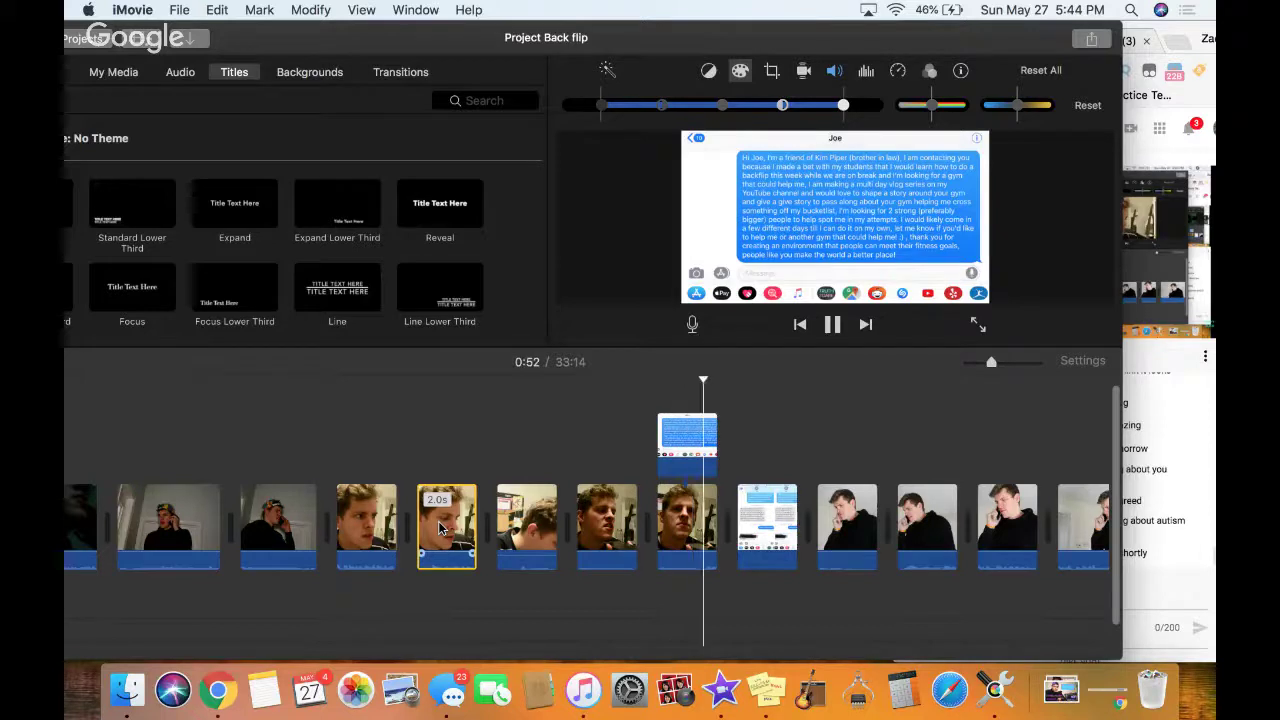
key("space")
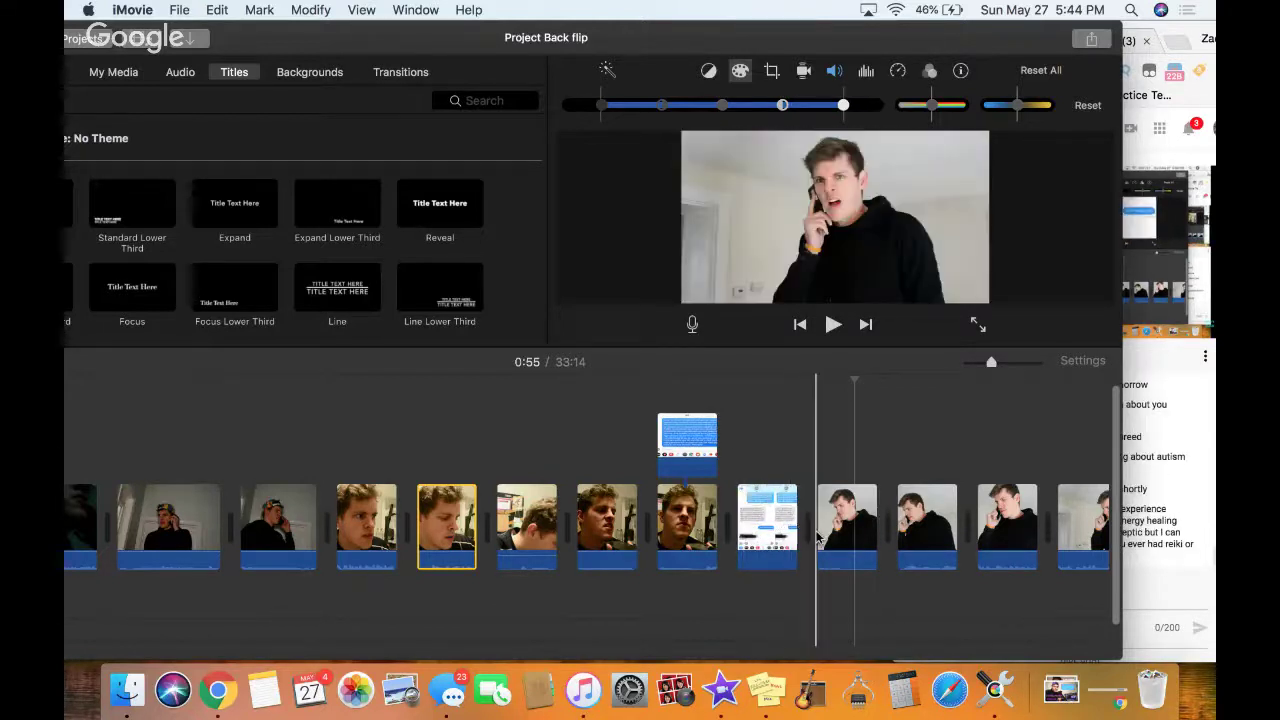
left_click(815, 443)
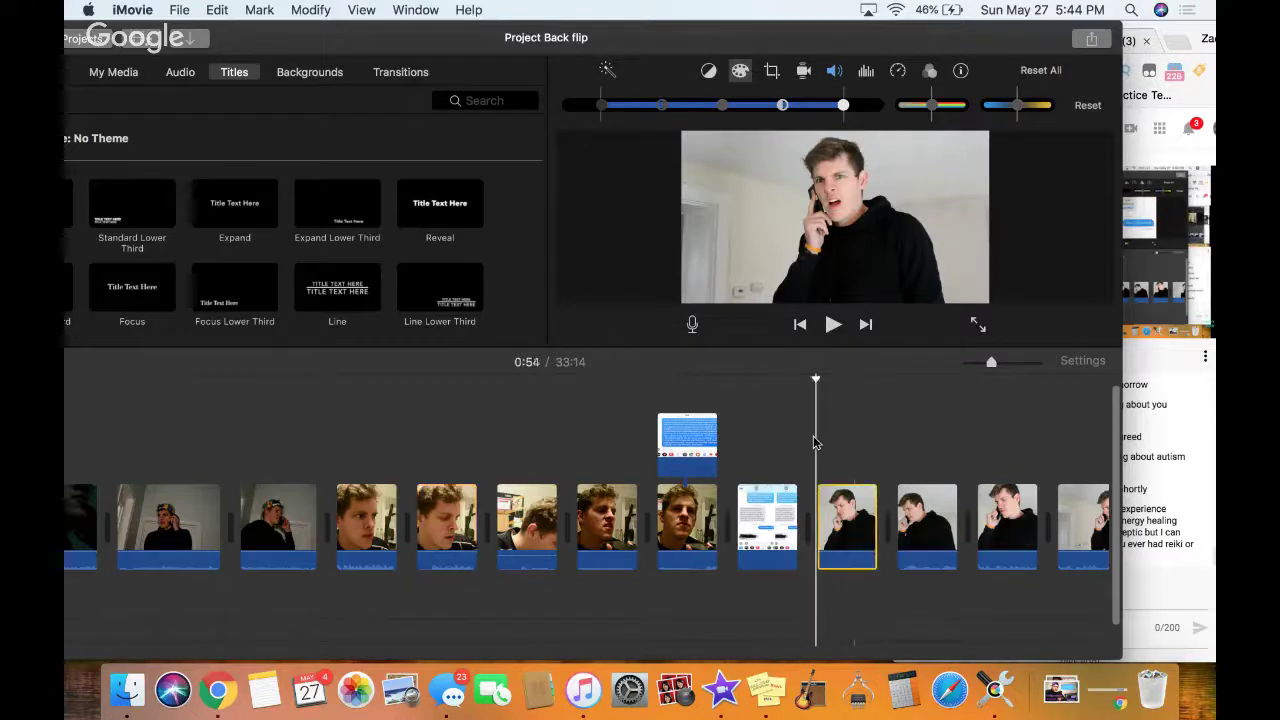
key("space")
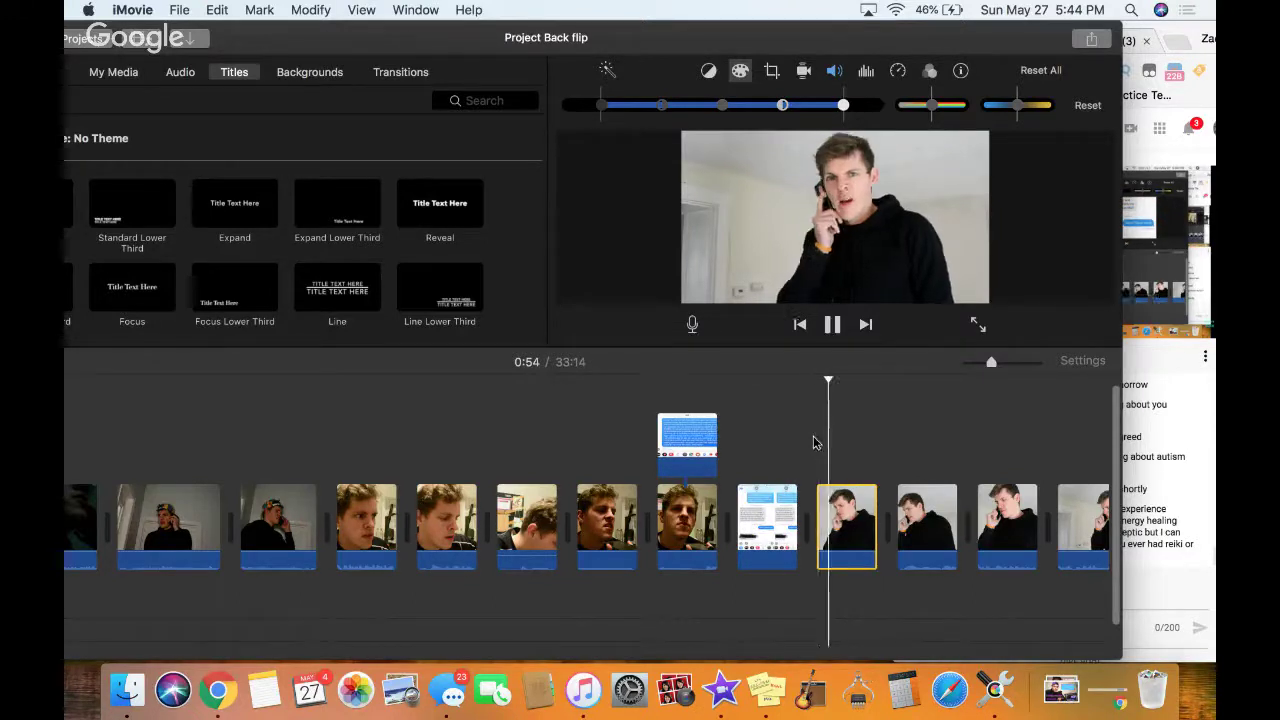
scroll(813, 443, "right", 5)
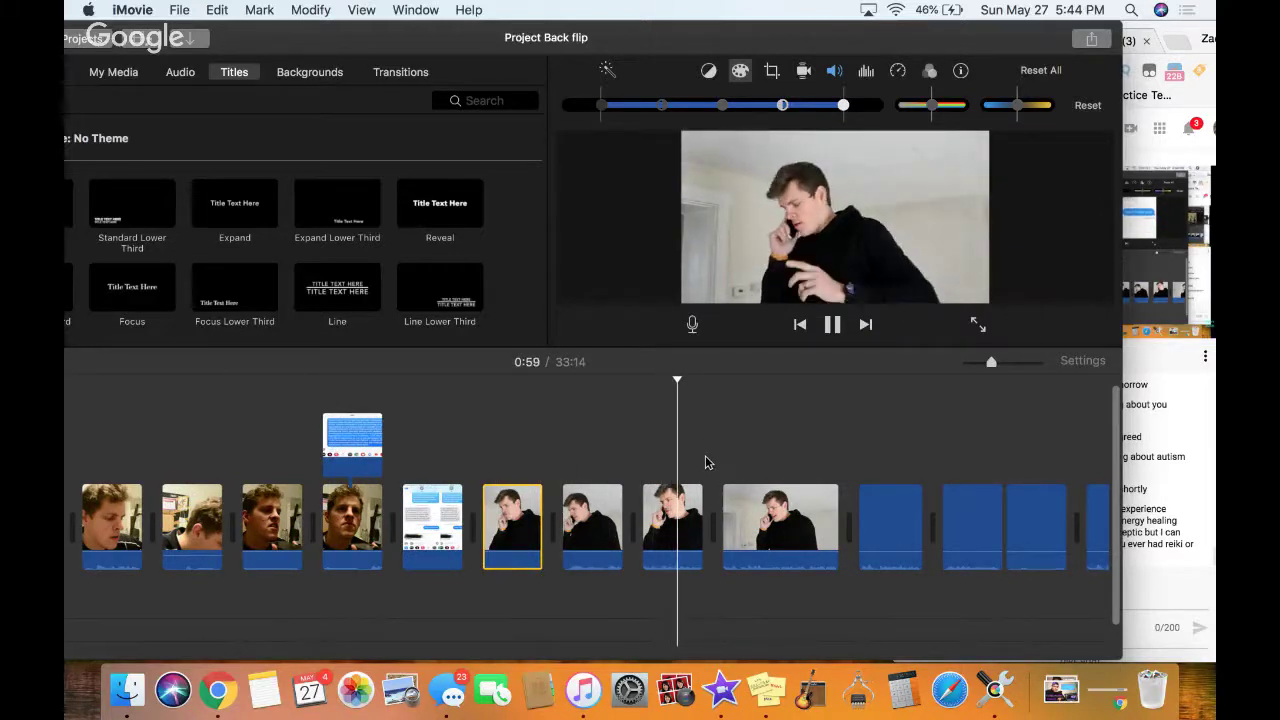
scroll(705, 462, "right", 5)
key("space")
scroll(705, 462, "right", 1)
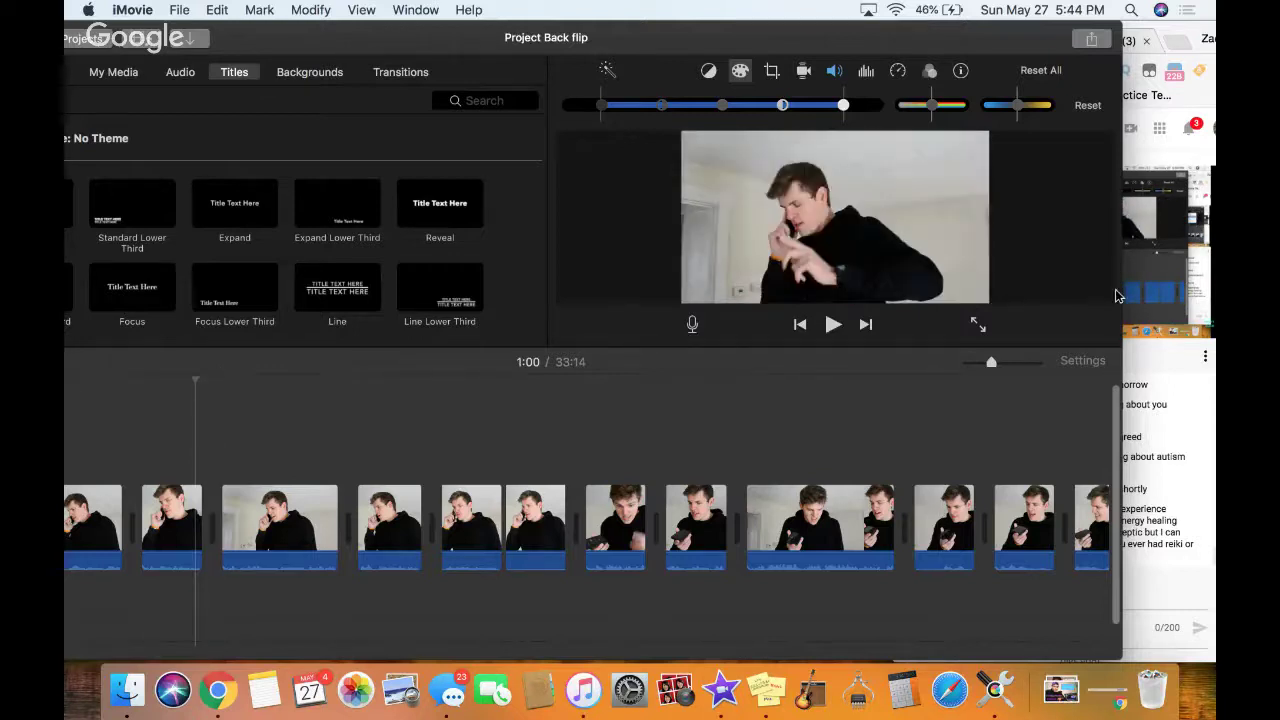
Shift the iMovie window to uncover the live chat, and read back through its recent messages
left_click_drag(1052, 40, 895, 40)
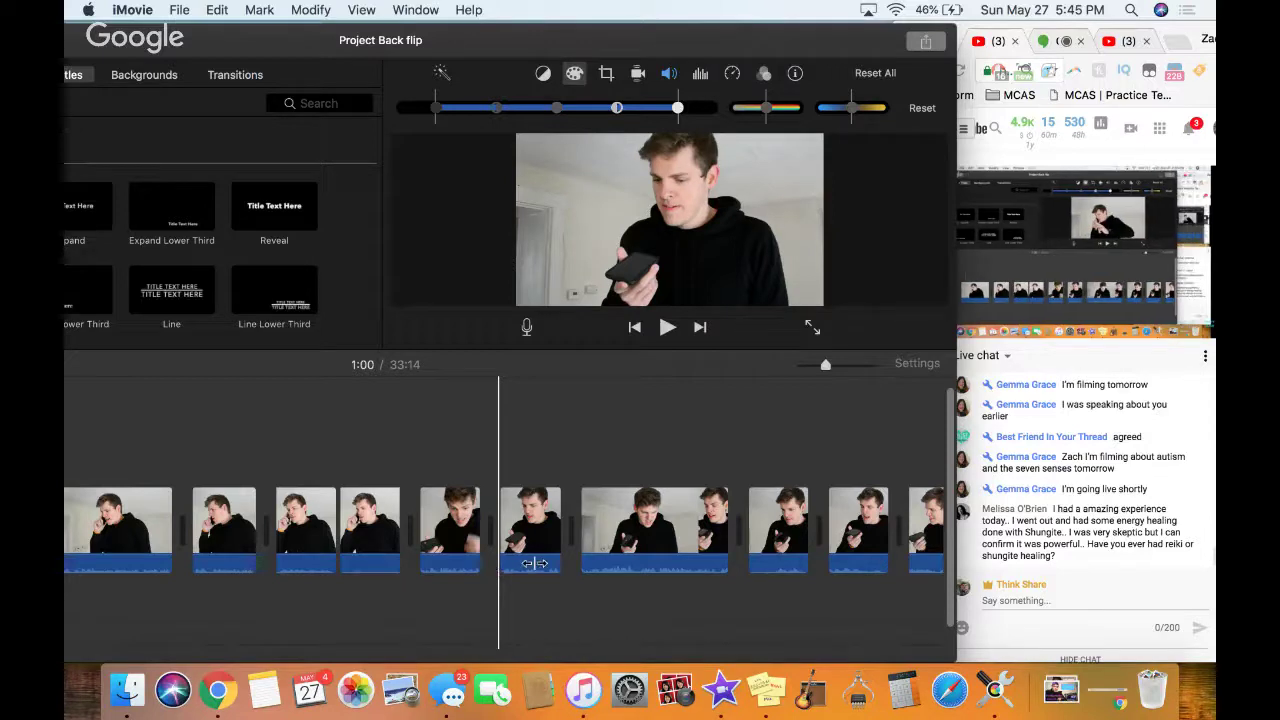
scroll(1060, 450, "up", 5)
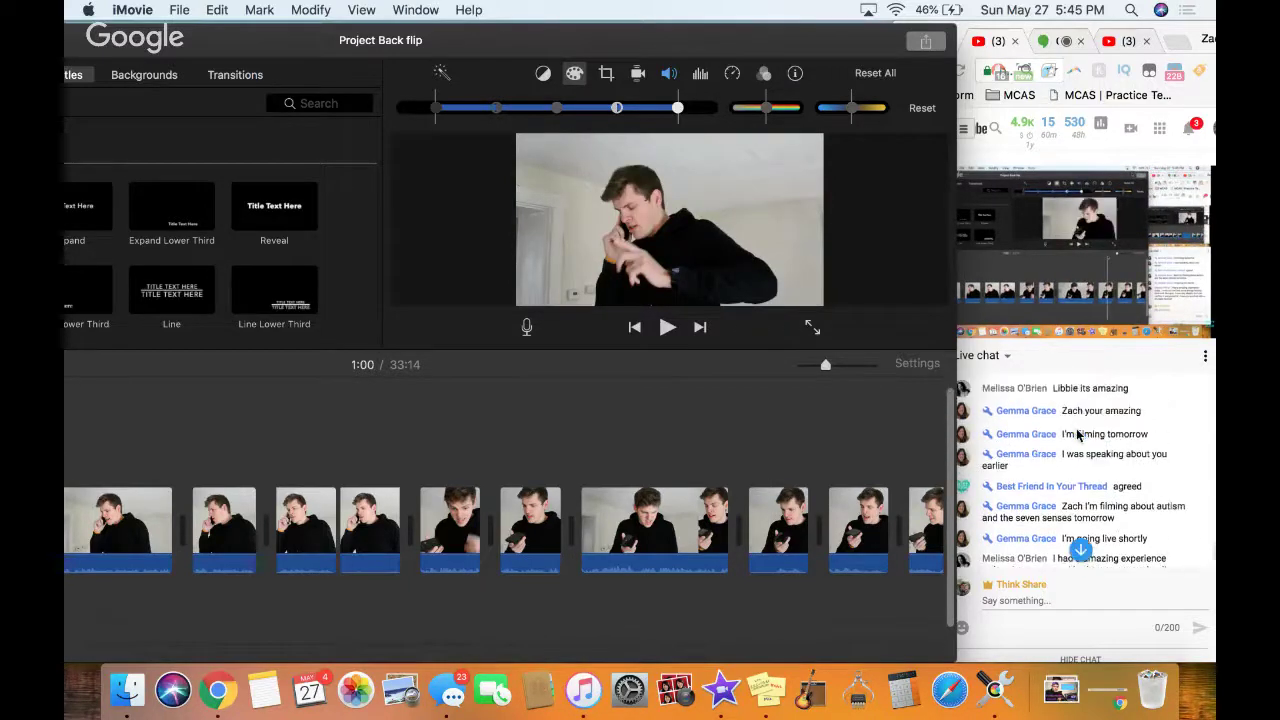
scroll(1078, 433, "up", 2)
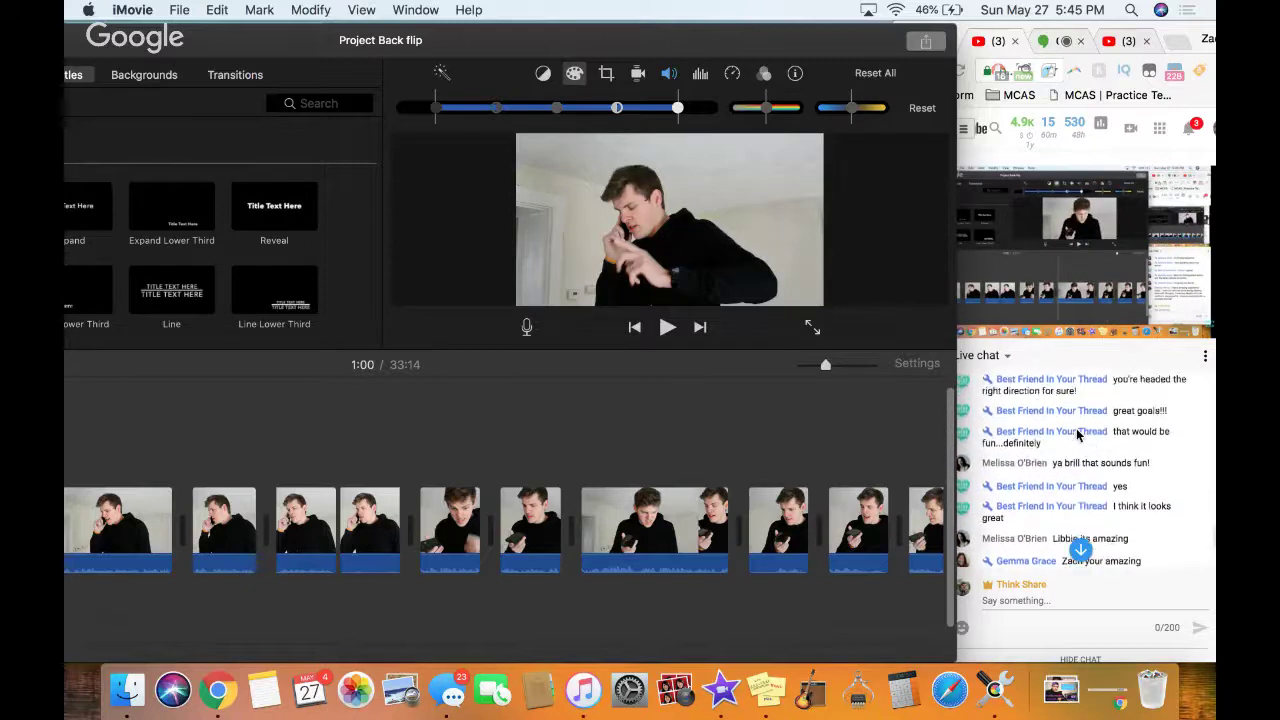
scroll(1078, 433, "down", 4)
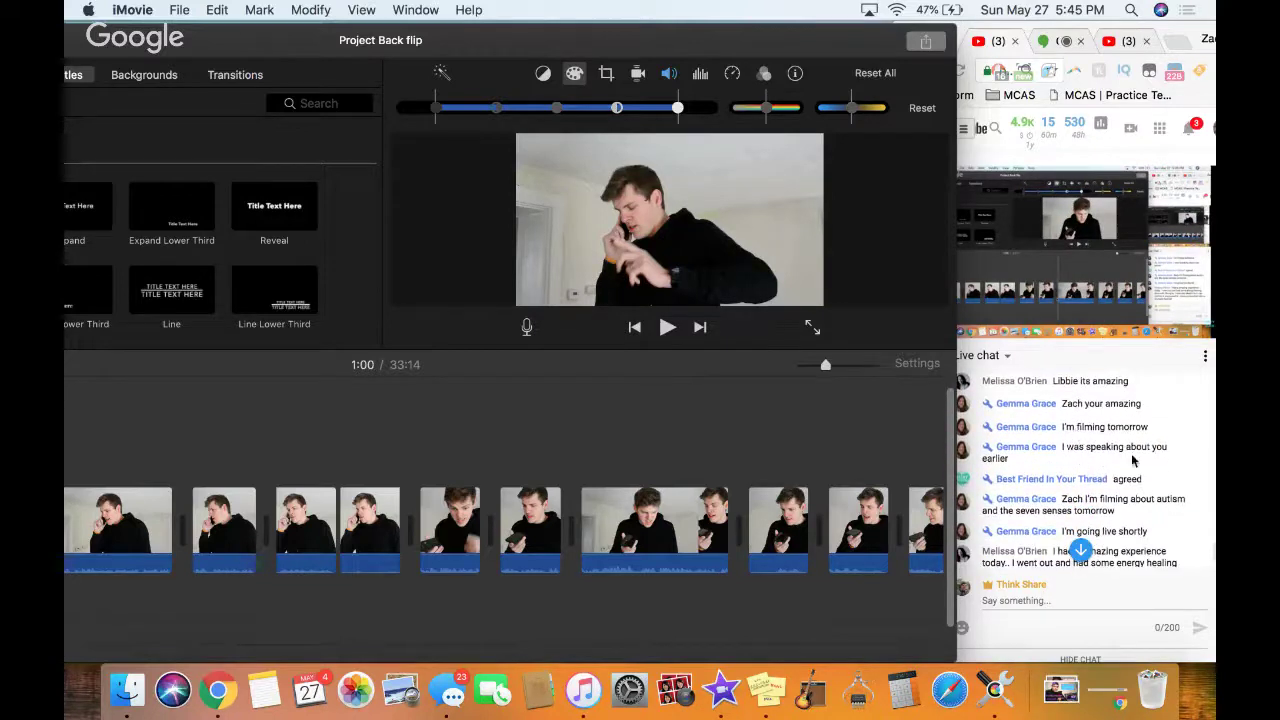
scroll(1066, 471, "down", 1)
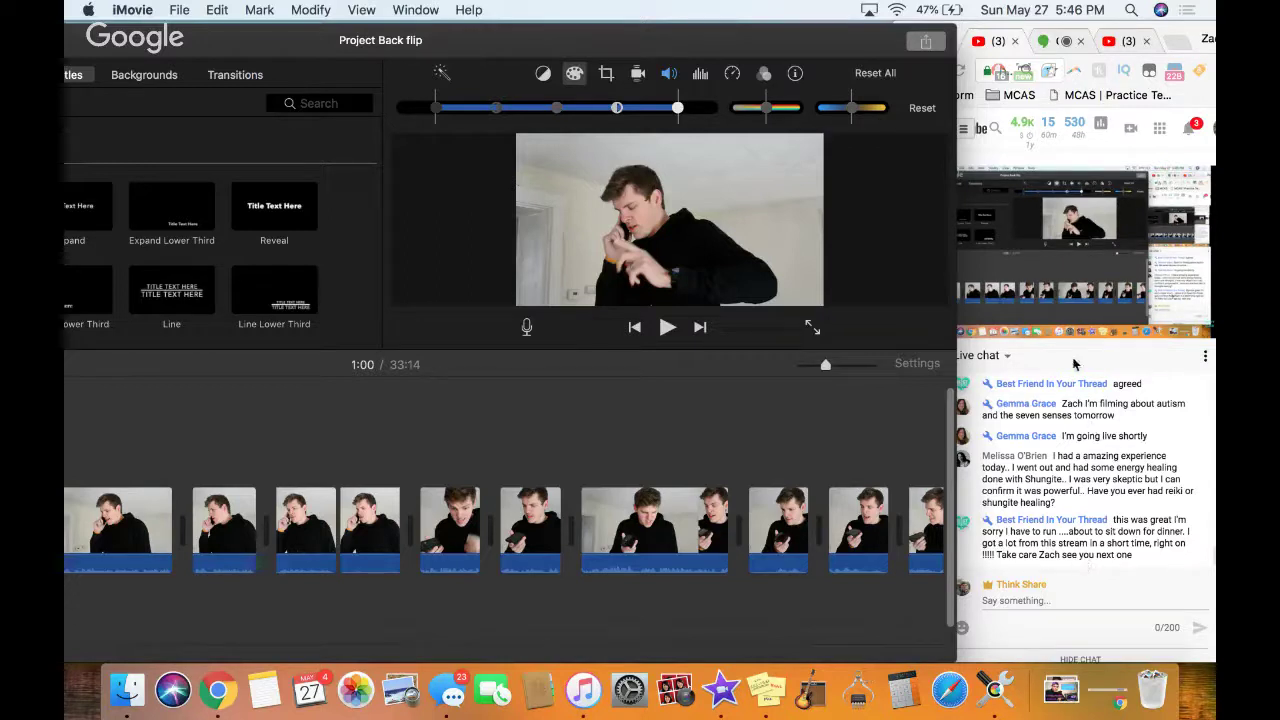
Switch to Chrome at the chat's message field, view the livestream page in an enlarged window, and restore the window's size
left_click(1040, 600)
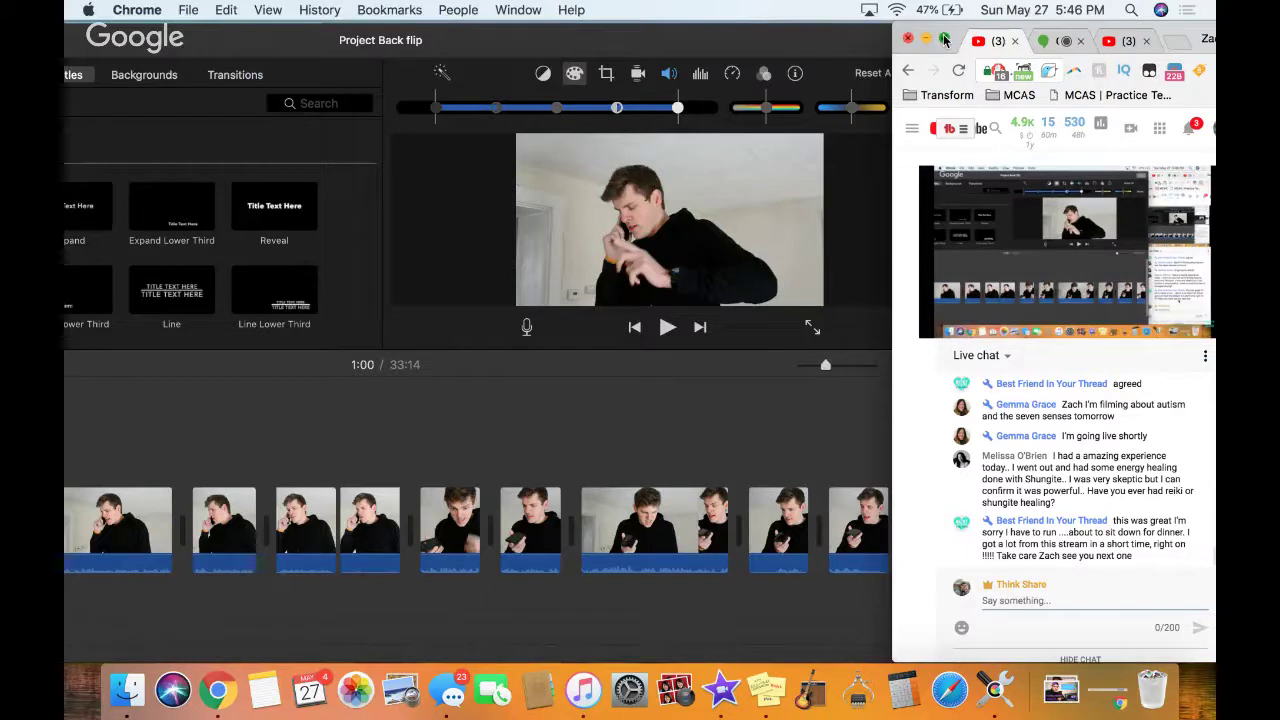
left_click(945, 40)
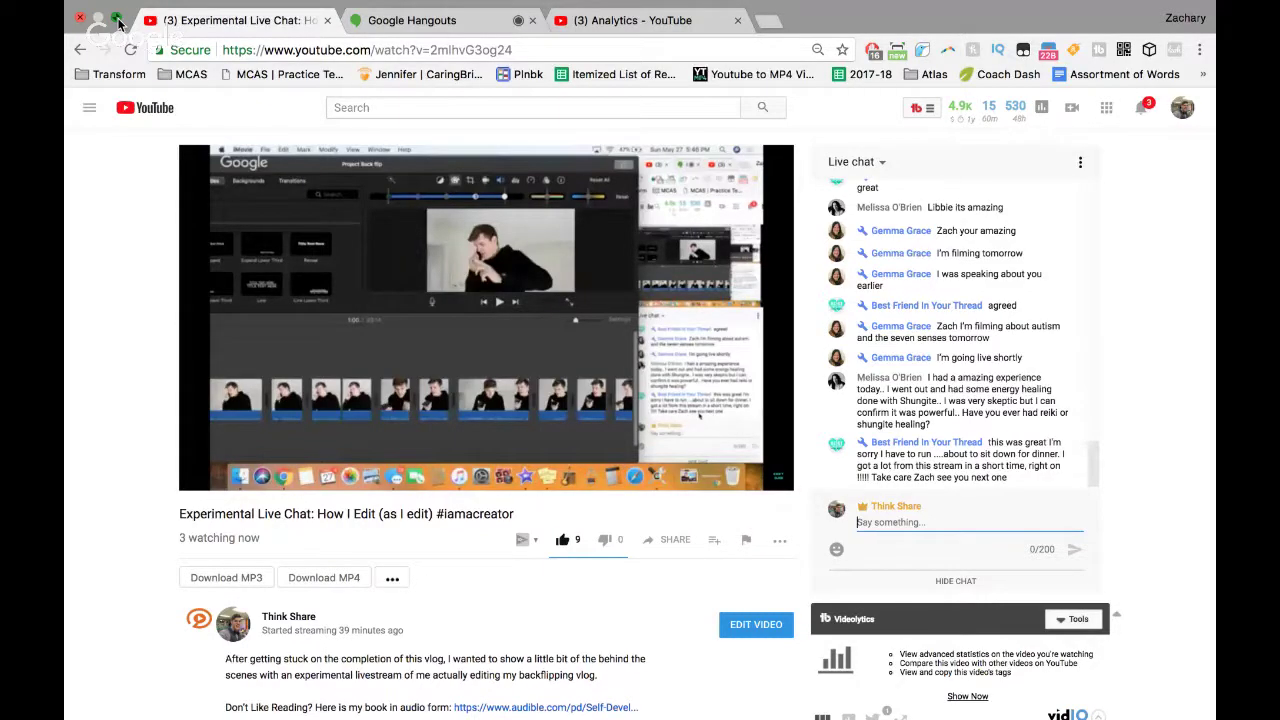
left_click(118, 22)
Switch back to iMovie and replay the long phone-call clip around 1:08, pausing at 1:09
left_click(144, 436)
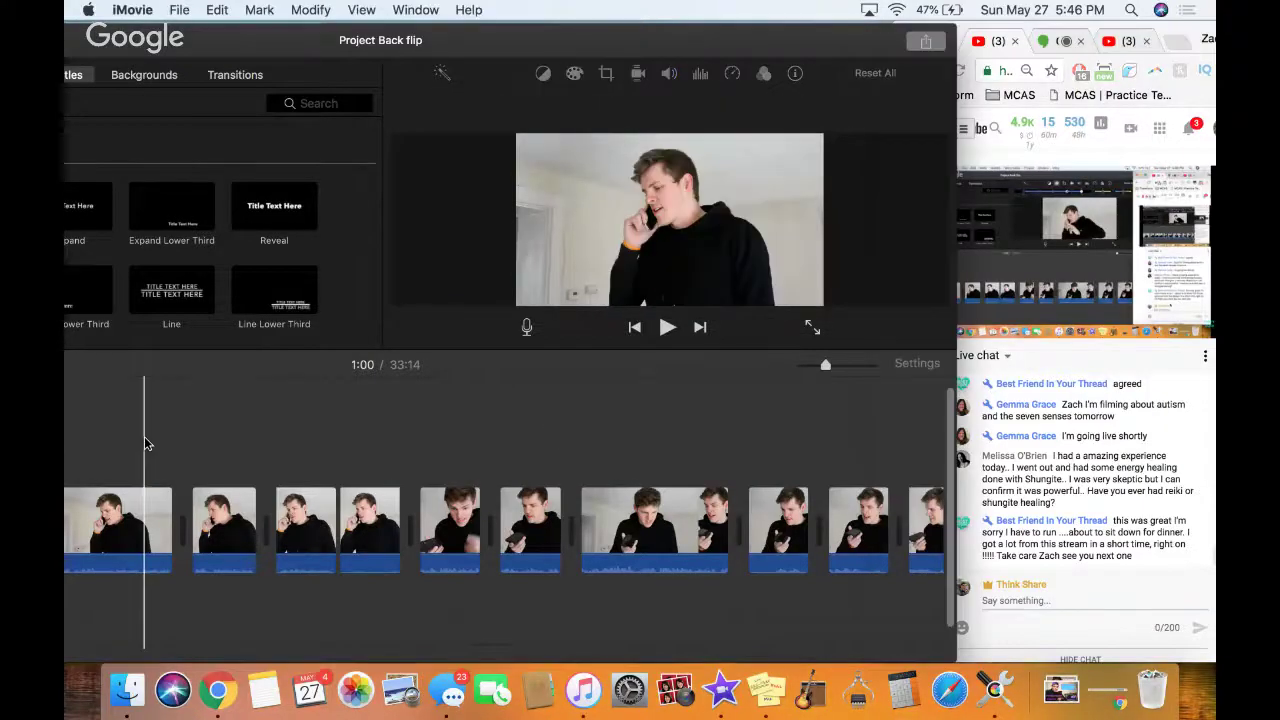
key("space")
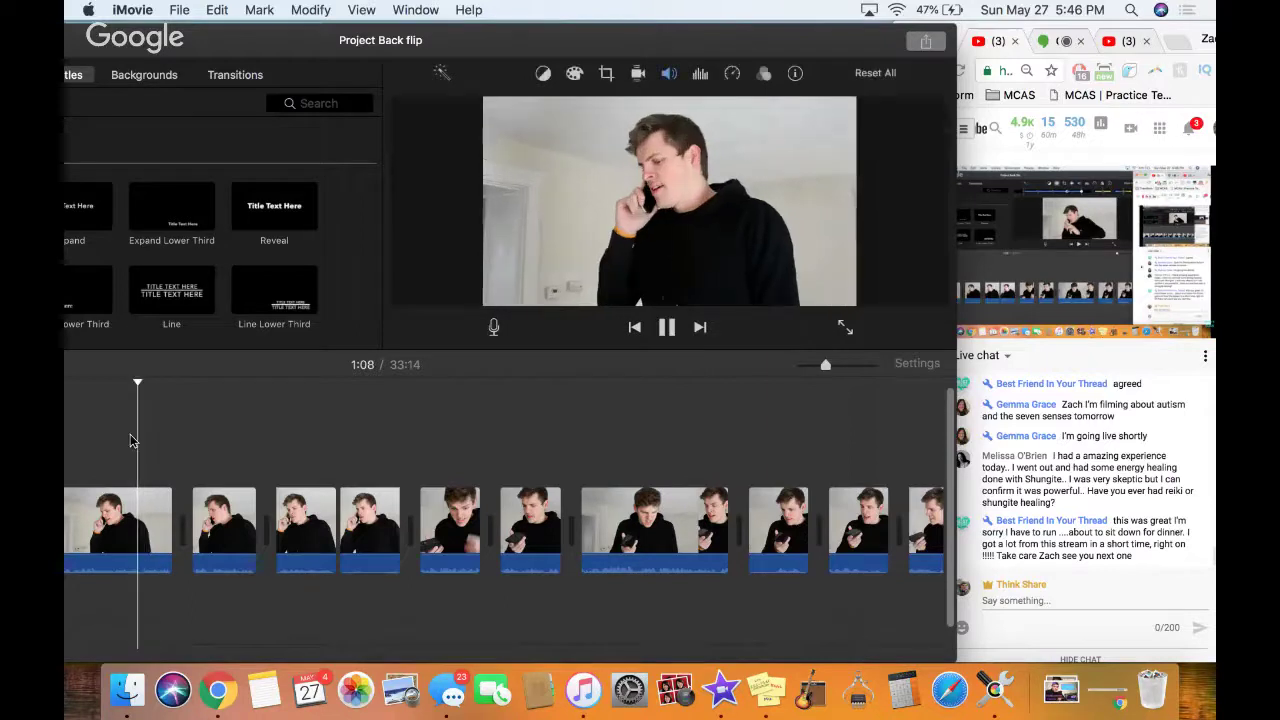
scroll(130, 437, "left", 5)
left_click(149, 460)
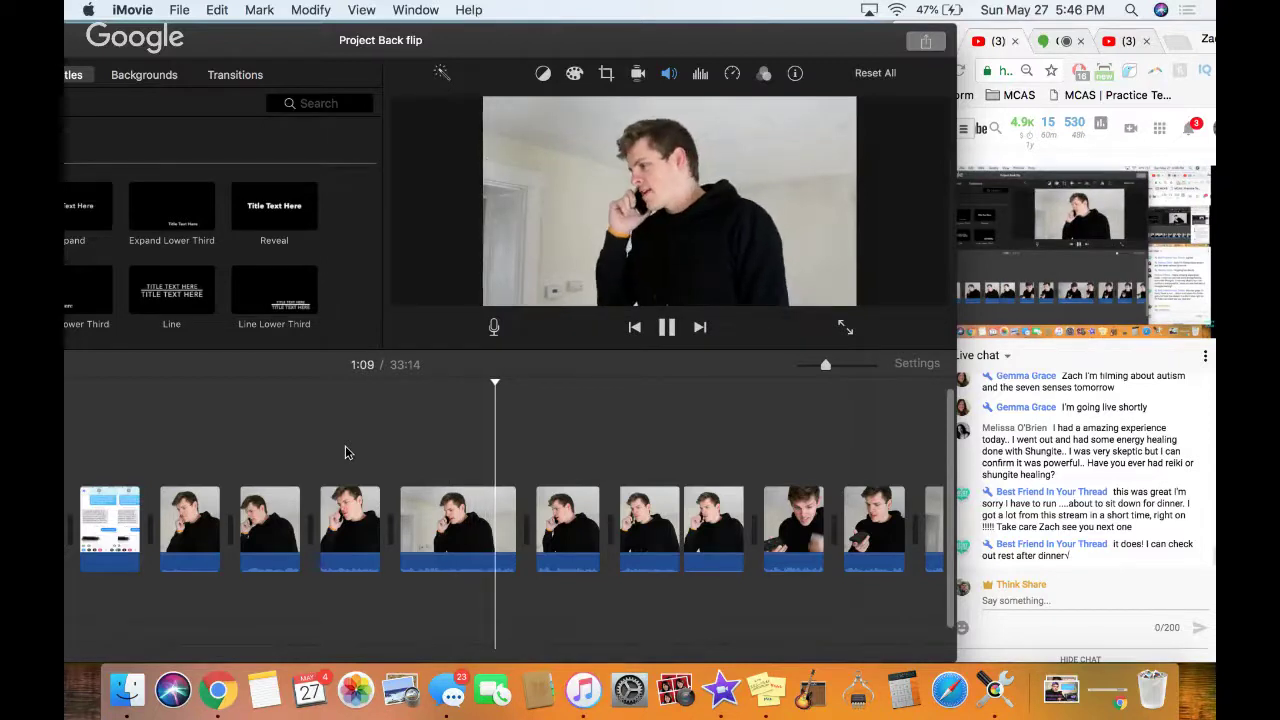
key("space")
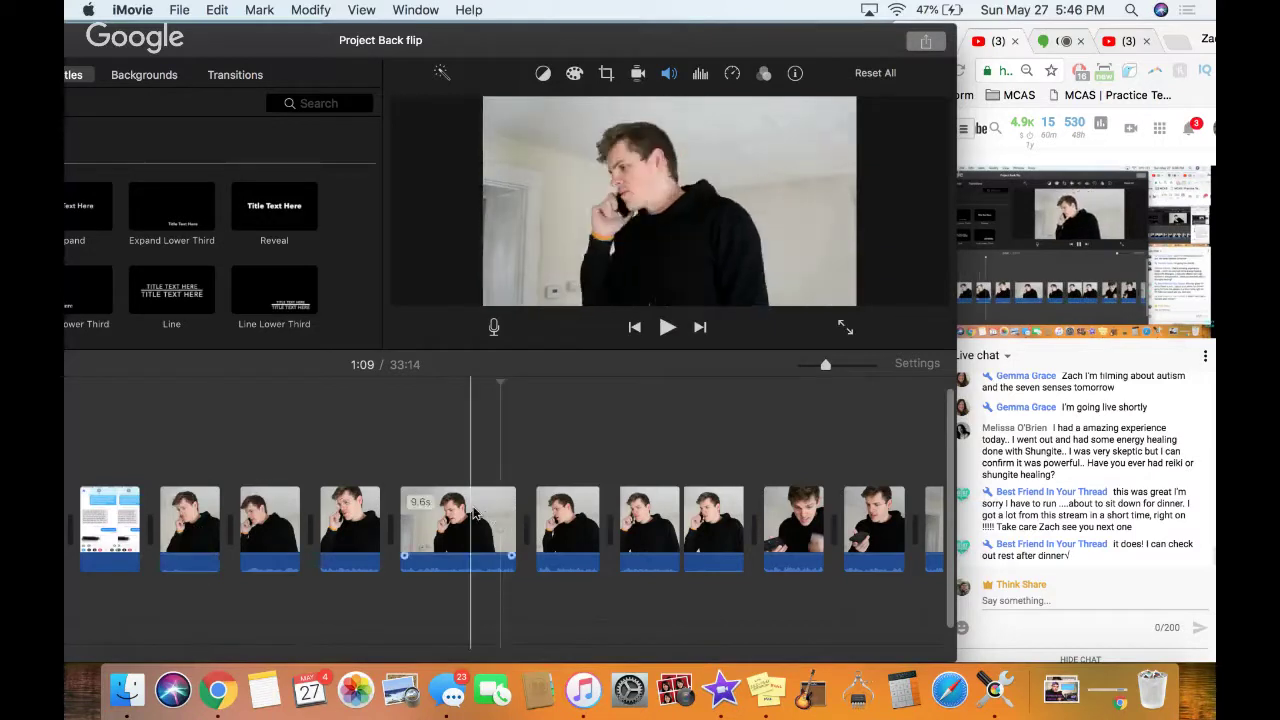
scroll(257, 524, "left", 2)
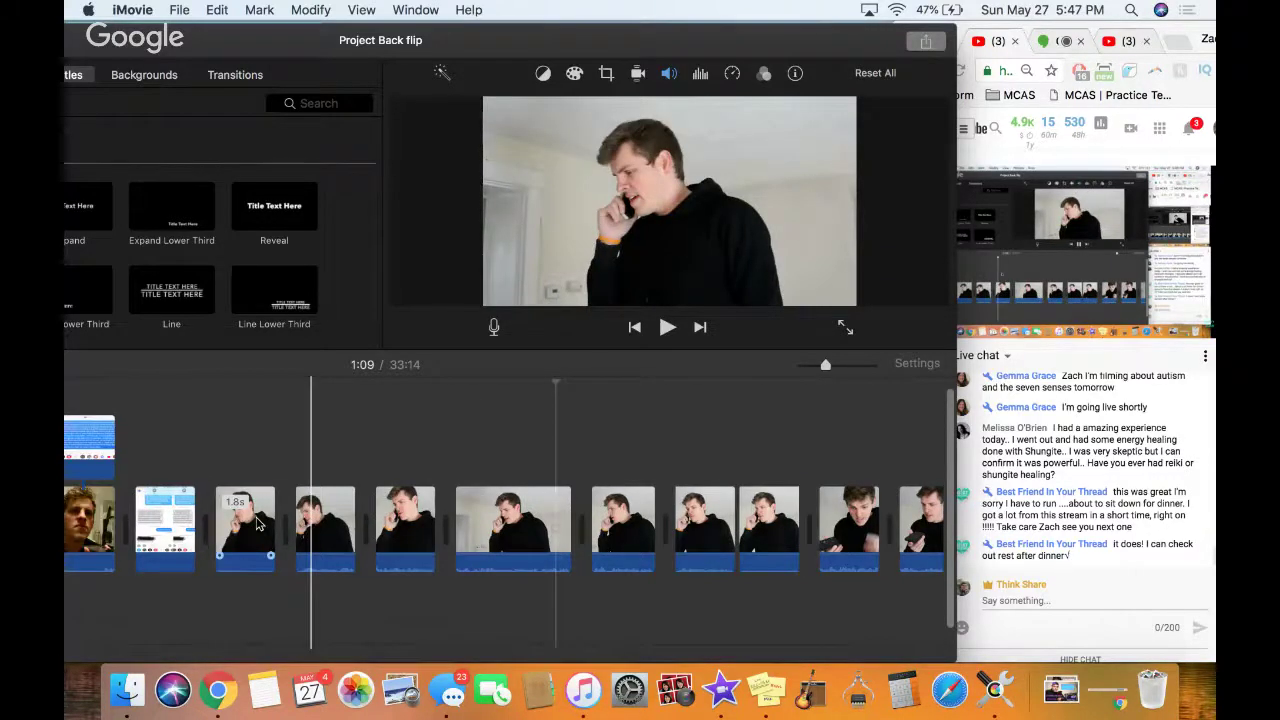
Look back over the text-message clips and replay the first phone-call clip, pausing at 0:56
scroll(257, 524, "left", 10)
scroll(190, 547, "left", 10)
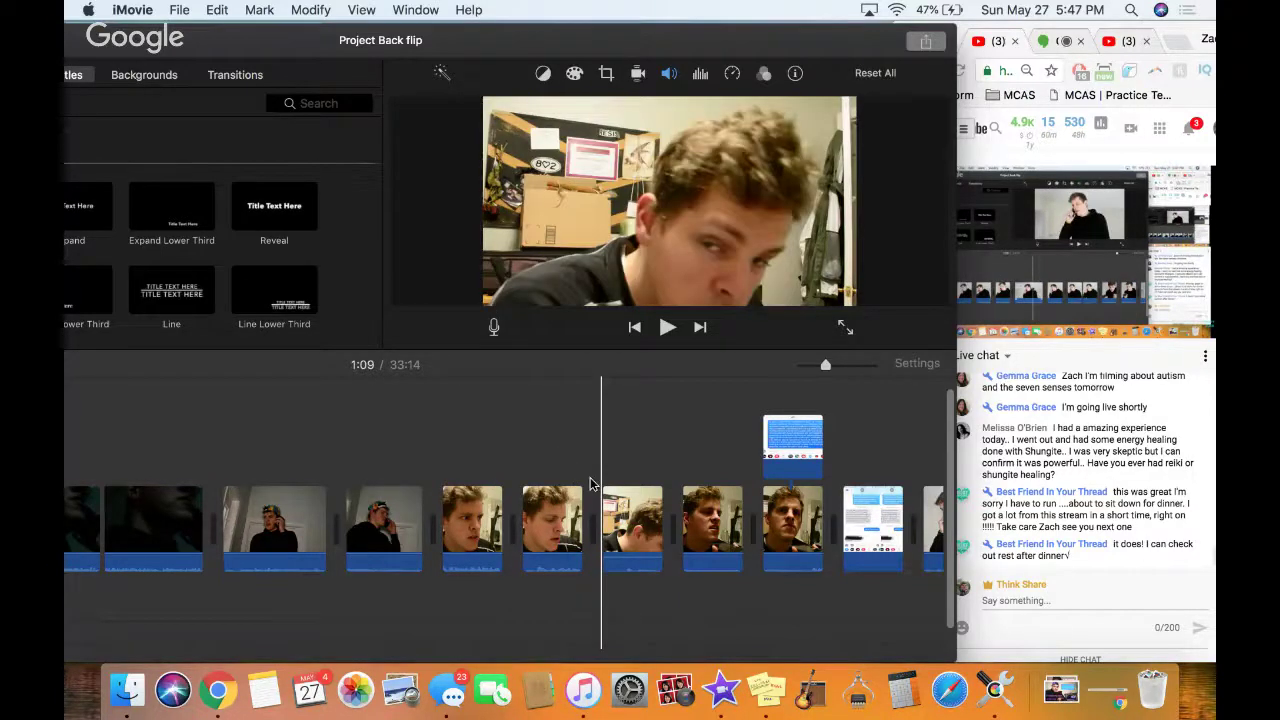
scroll(590, 484, "right", 5)
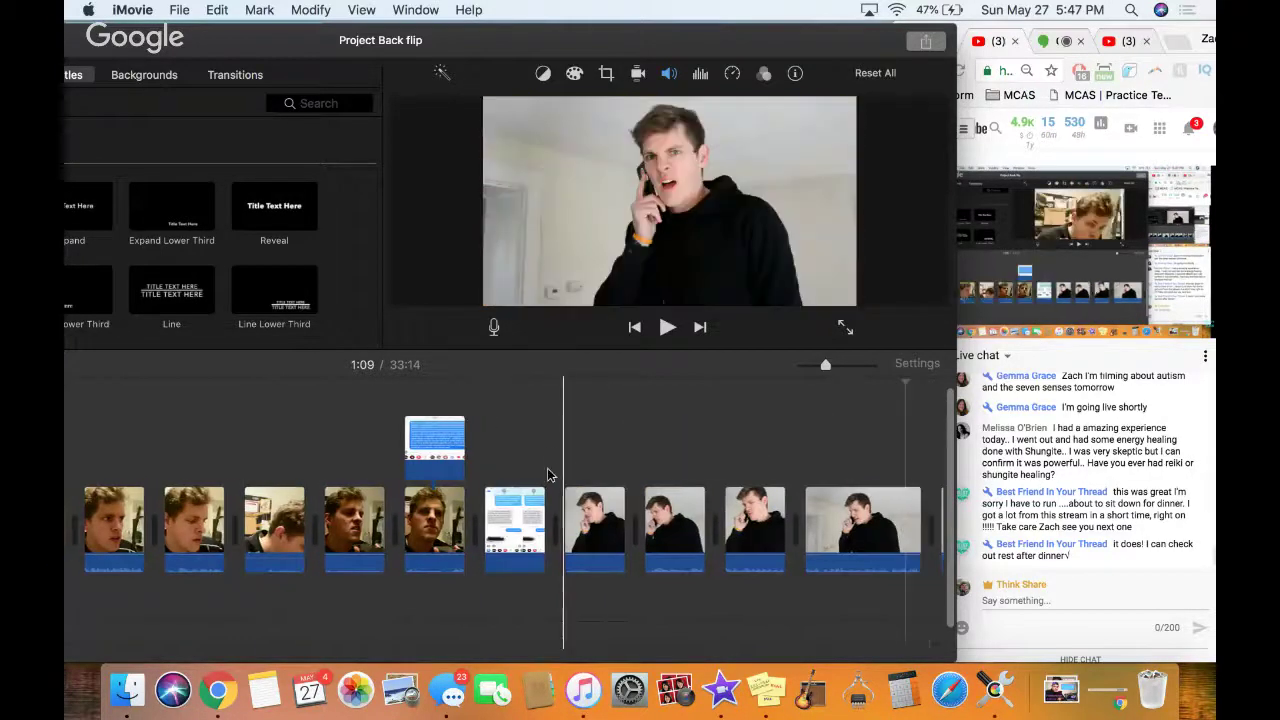
key("space")
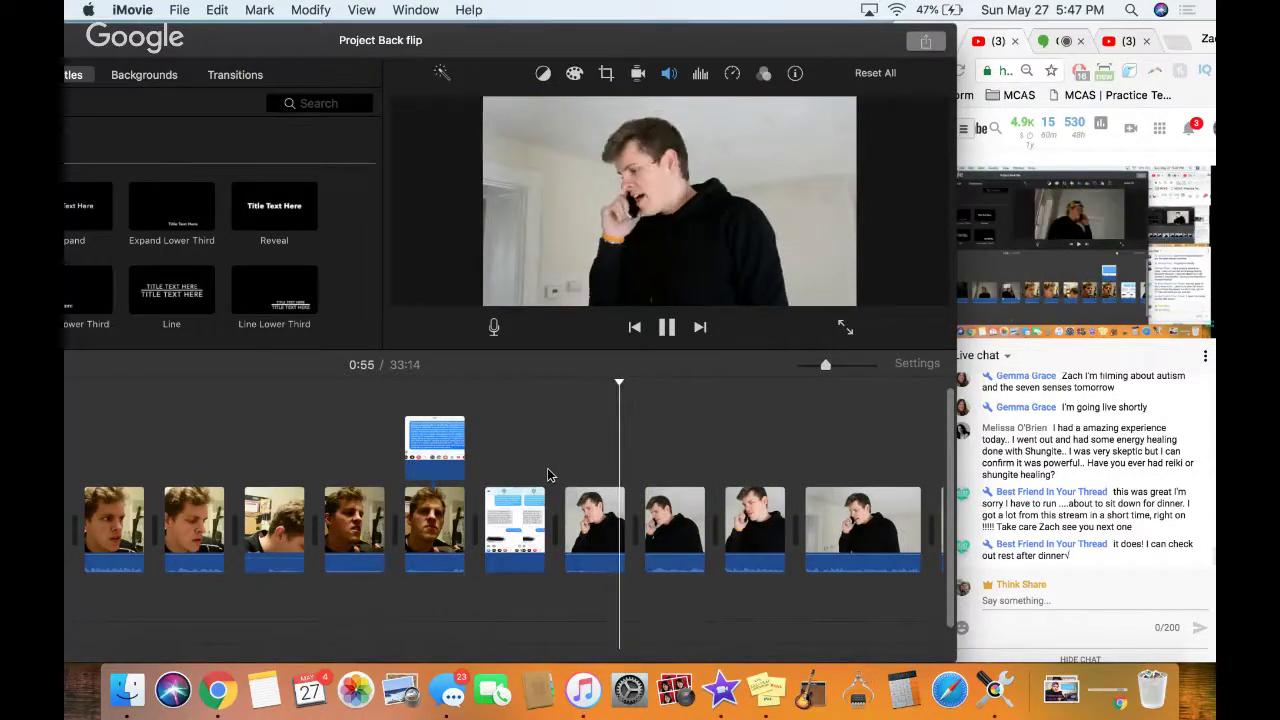
key("space")
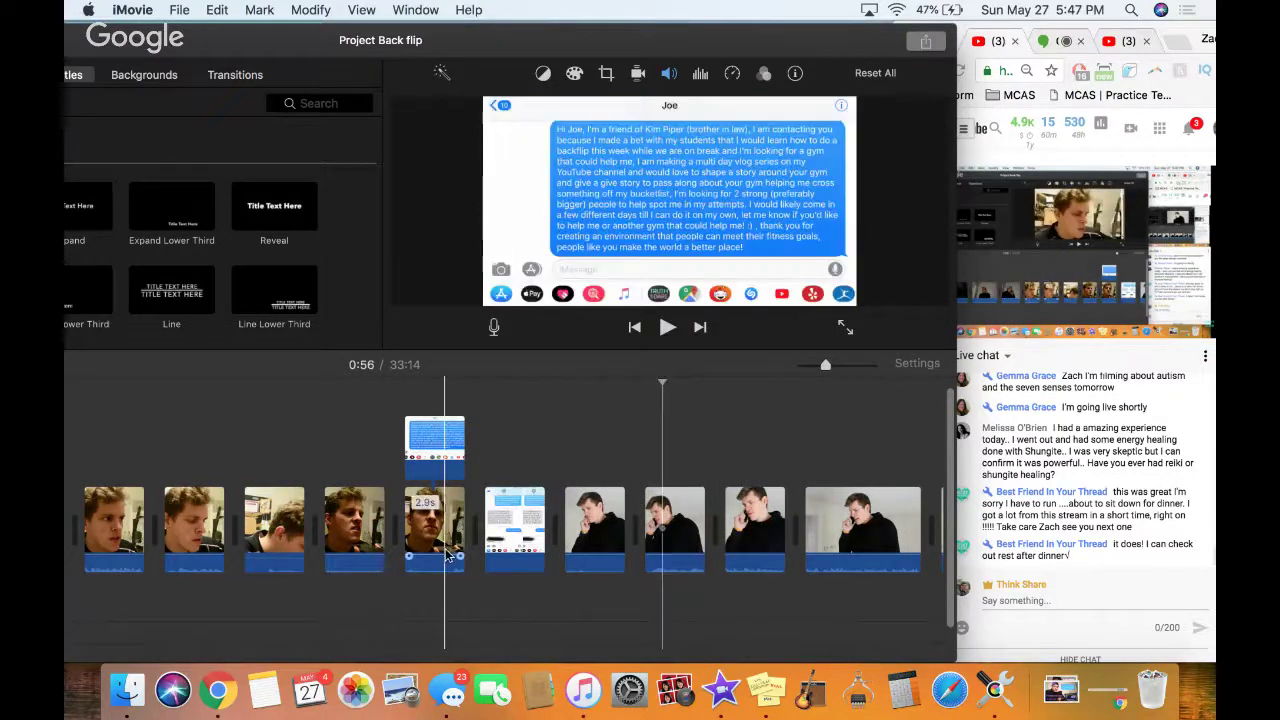
Skim the clips around the text messages near 0:53, and play the phone-call clips through to 1:20
scroll(449, 556, "left", 4)
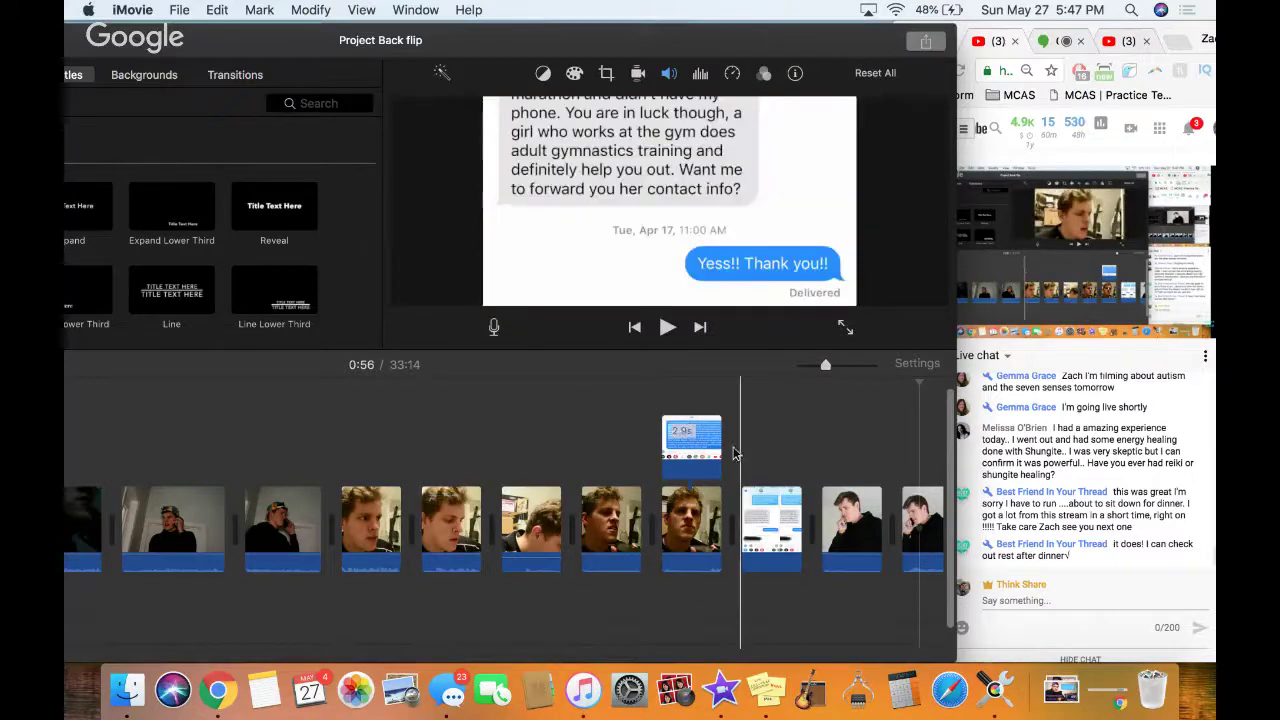
left_click(731, 456)
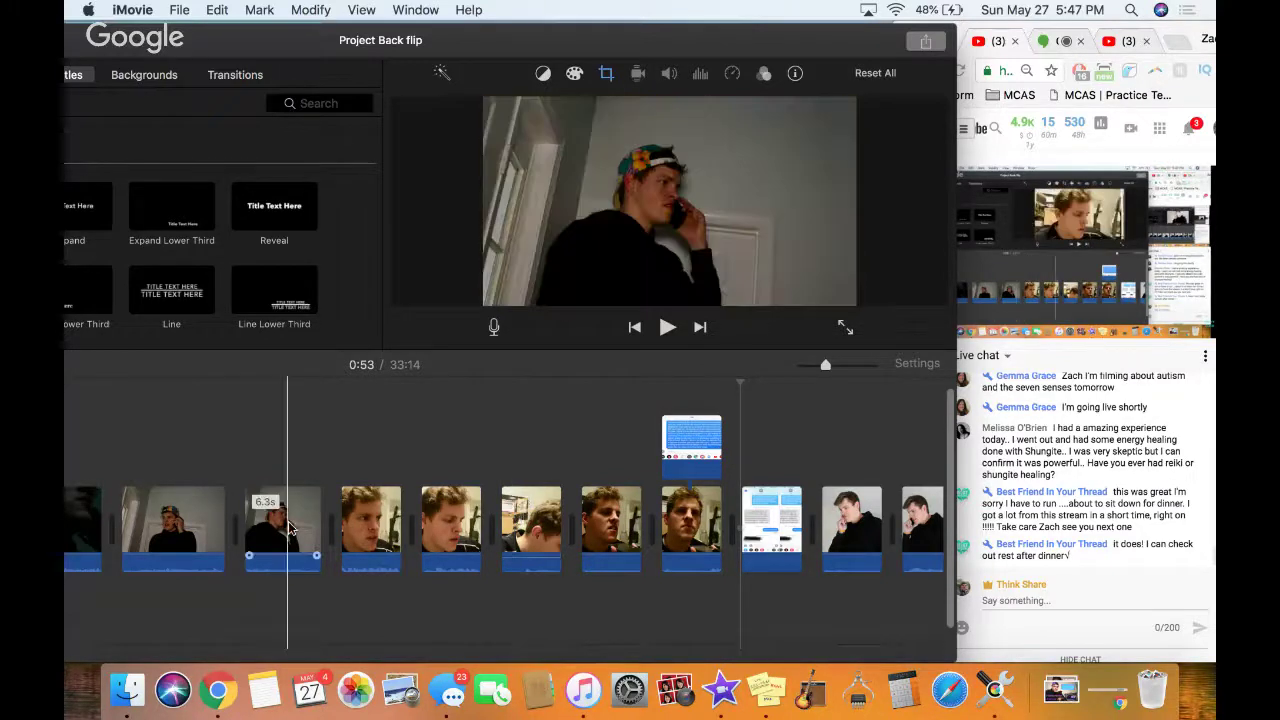
scroll(288, 525, "left", 2)
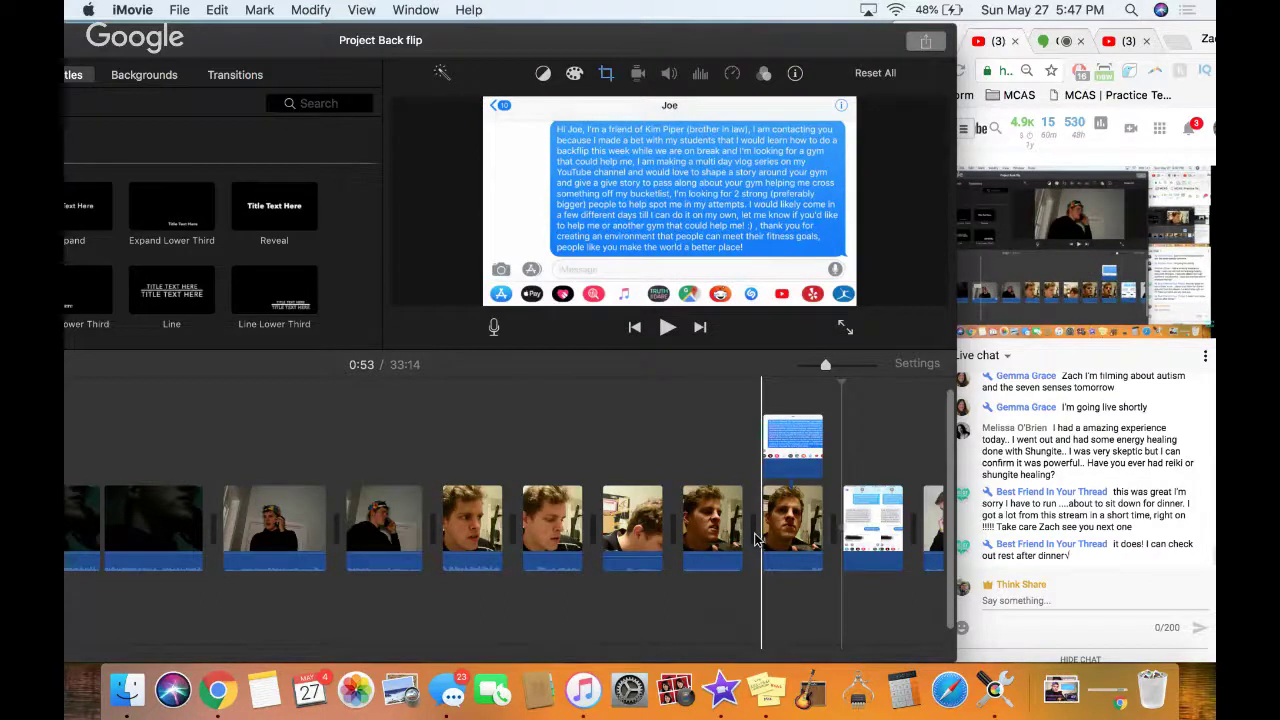
scroll(757, 540, "right", 3)
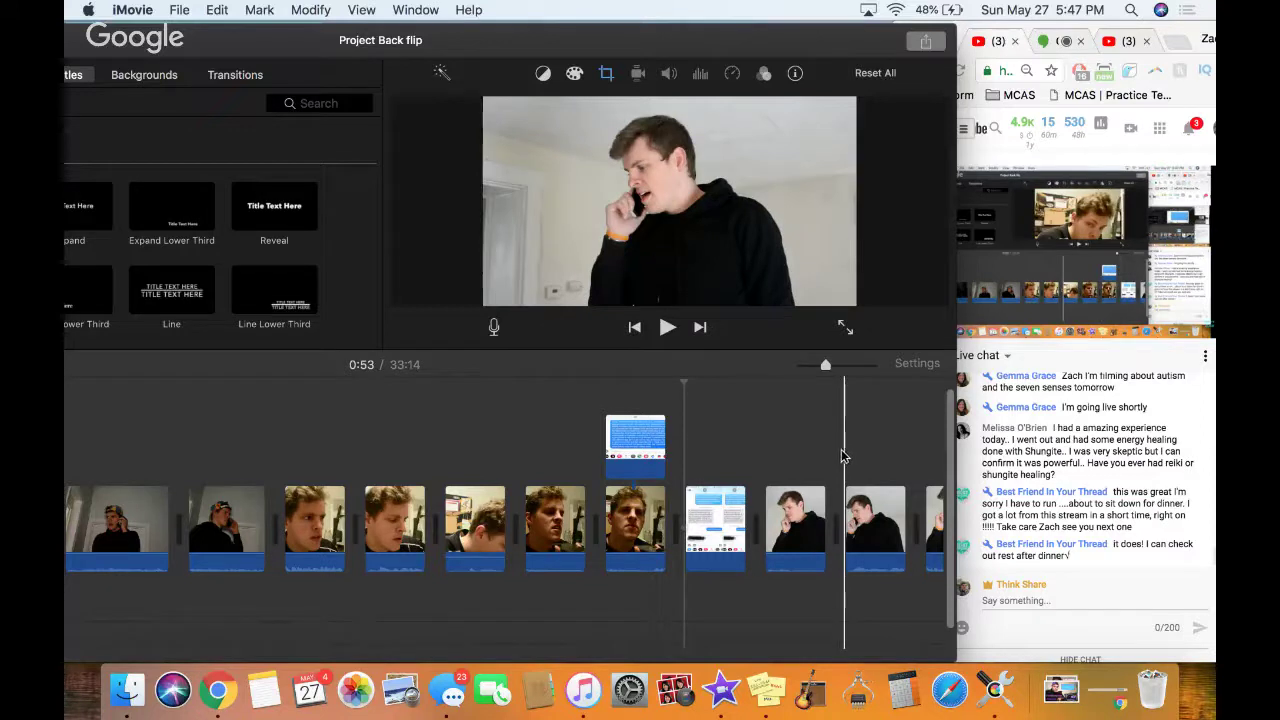
key("space")
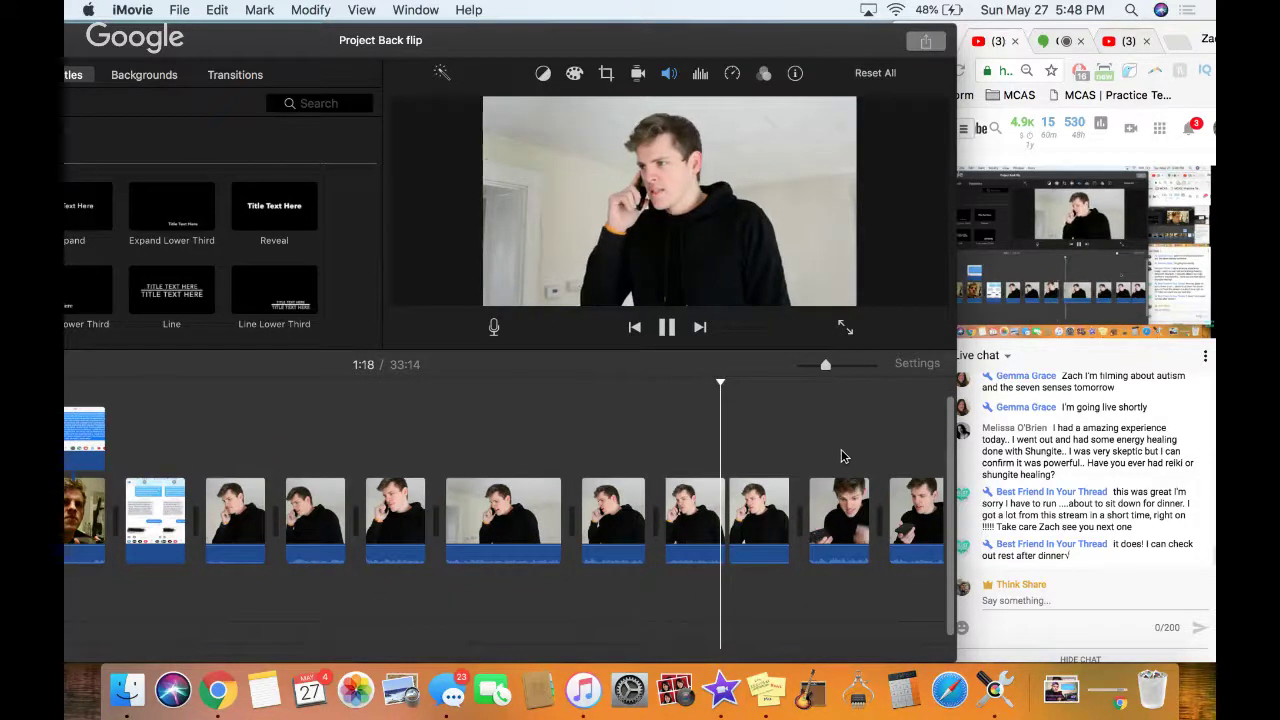
key("space")
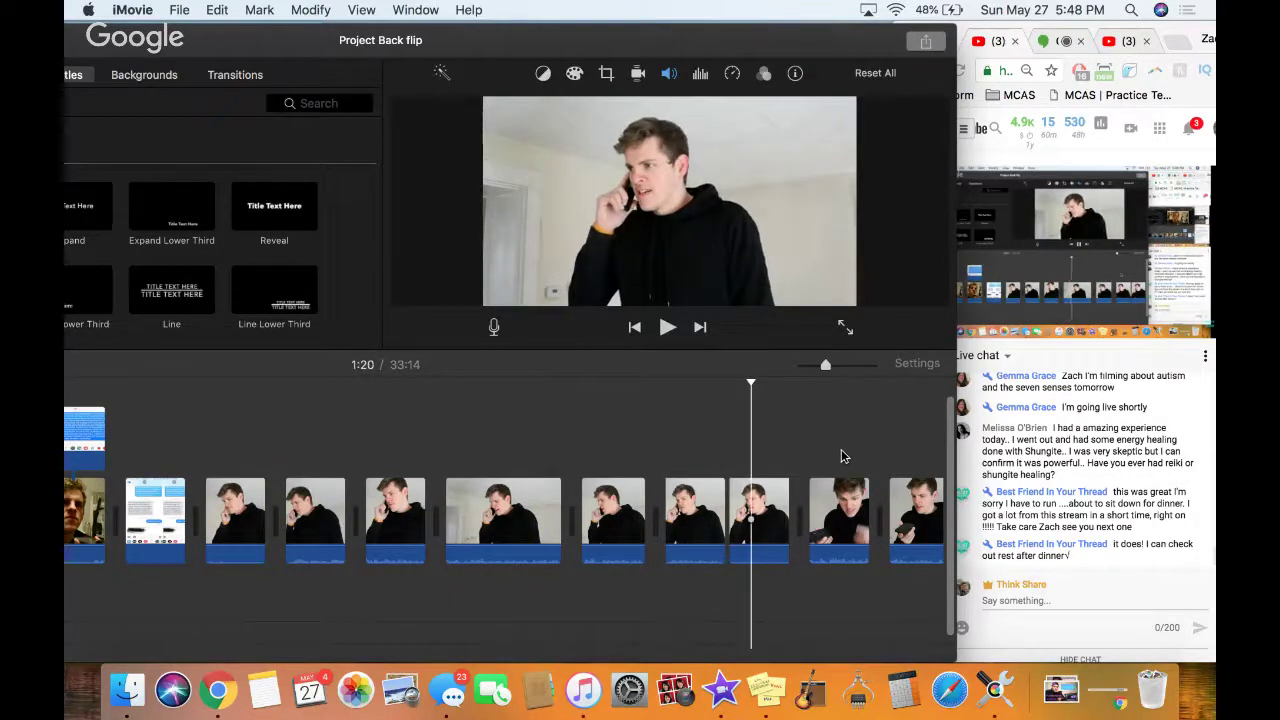
Play on from 1:20 to 1:29, and delete the two short clips that start at 1:22
key("space")
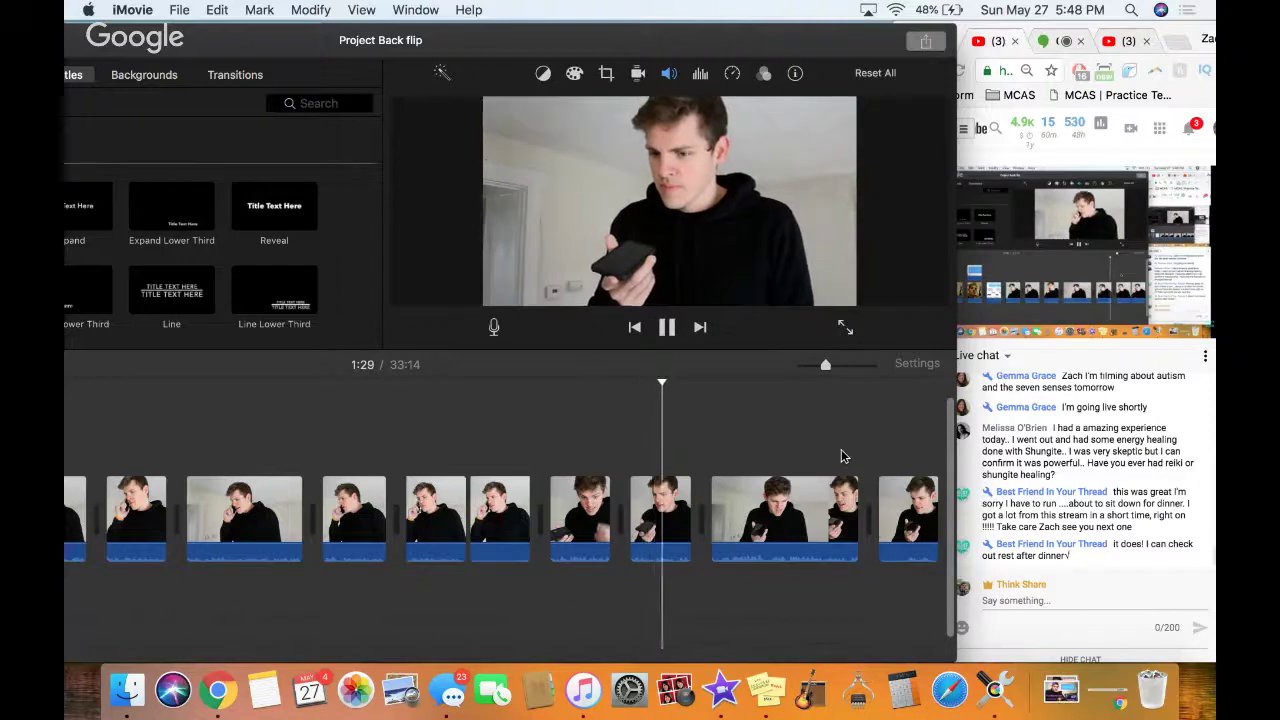
left_click_drag(585, 455, 655, 515)
key("Delete")
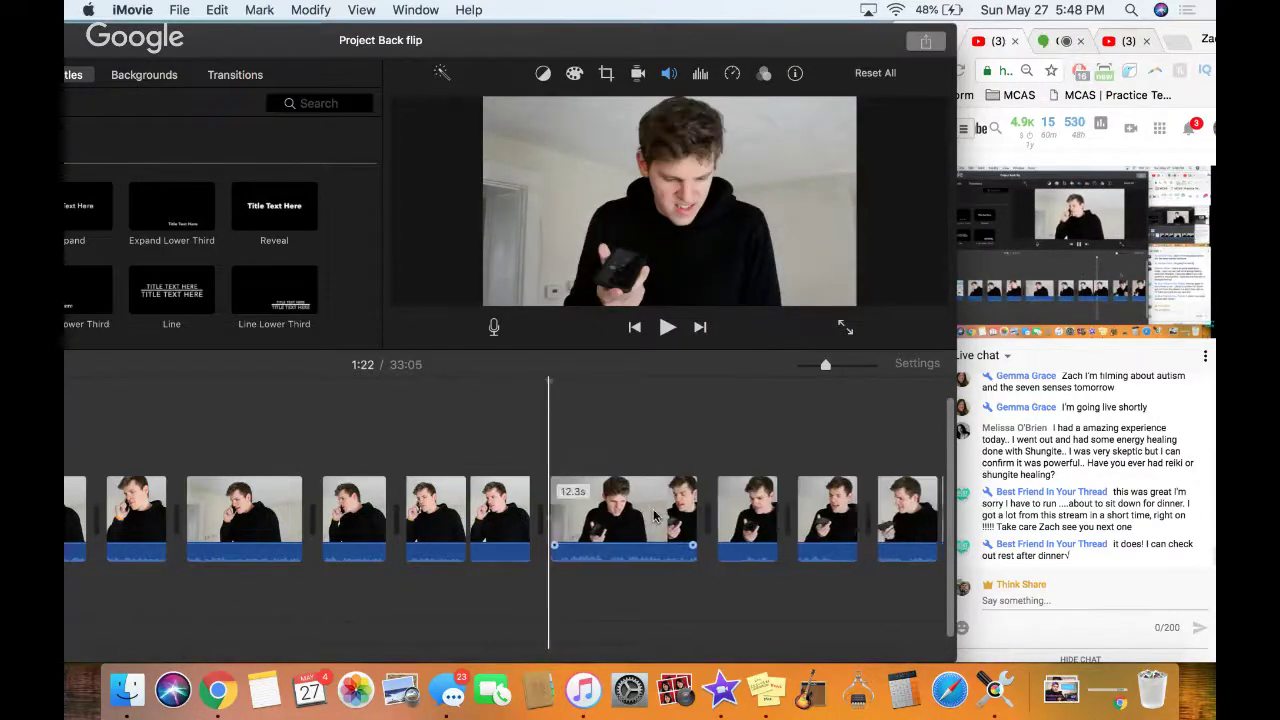
Play from the new cut at 1:22 through the 12.3 s clip and the short clips following it, pausing at 1:39
key("space")
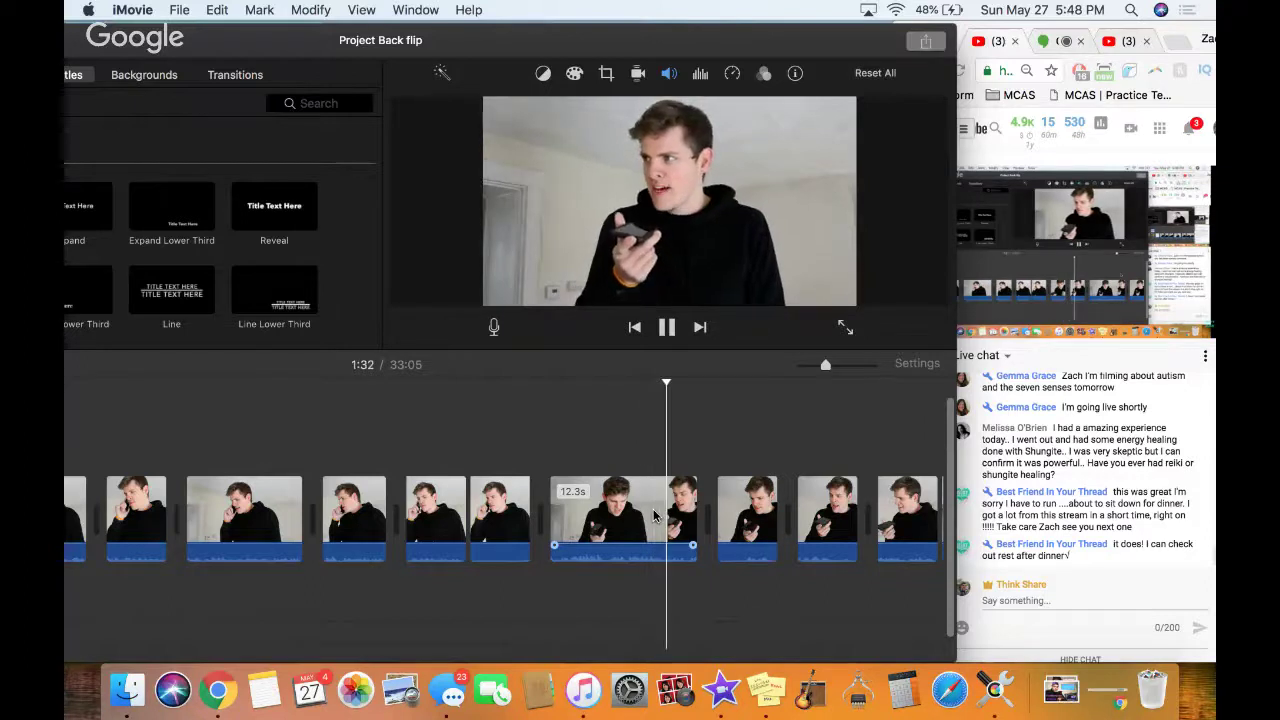
key("super+v")
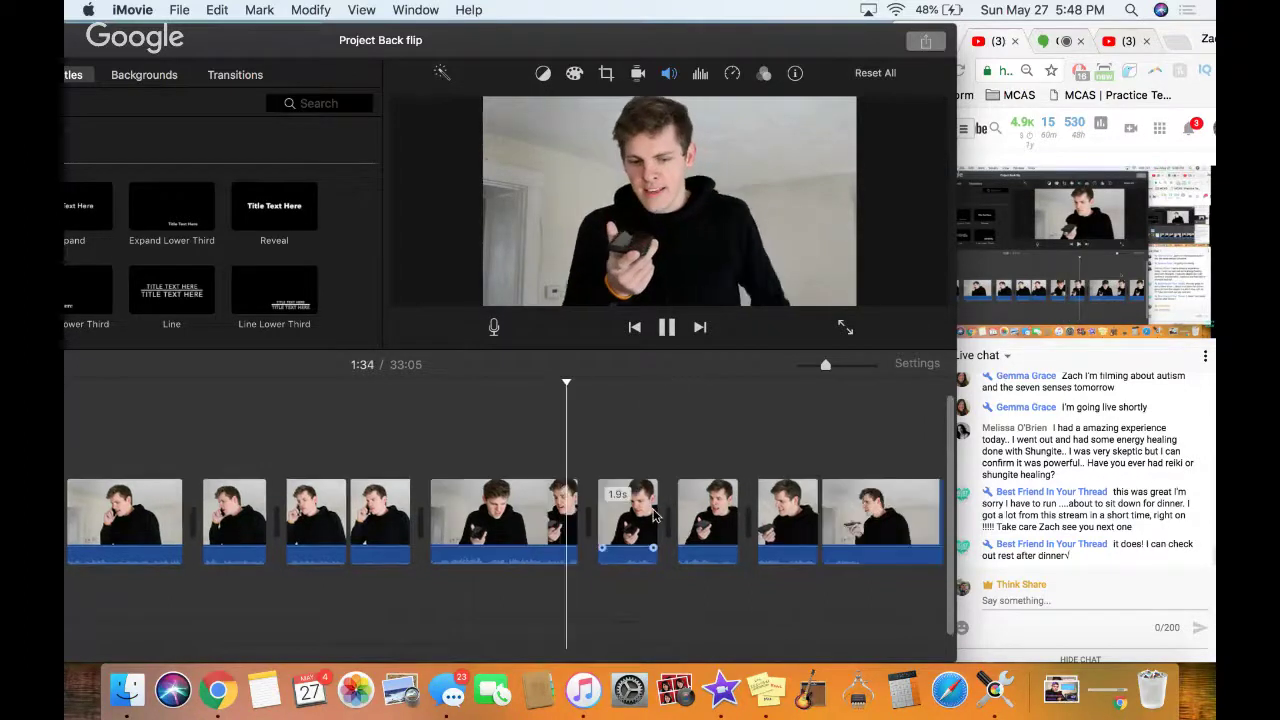
scroll(655, 515, "right", 3)
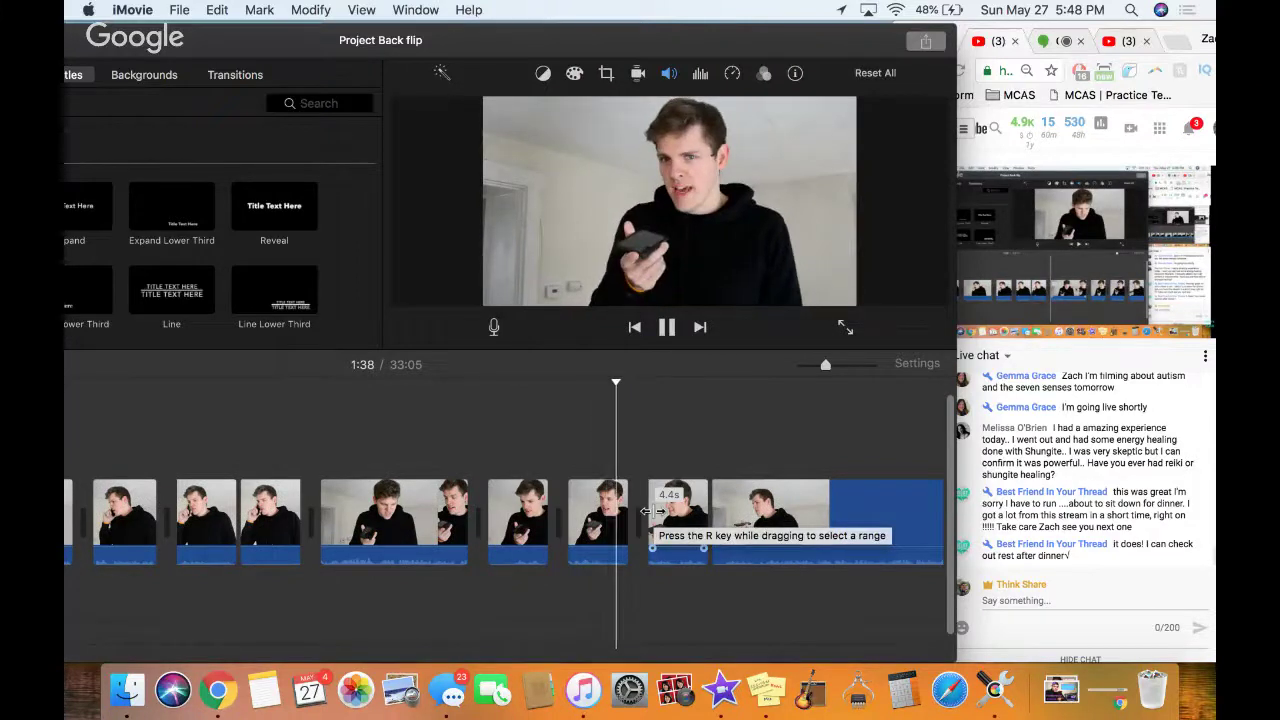
key("space")
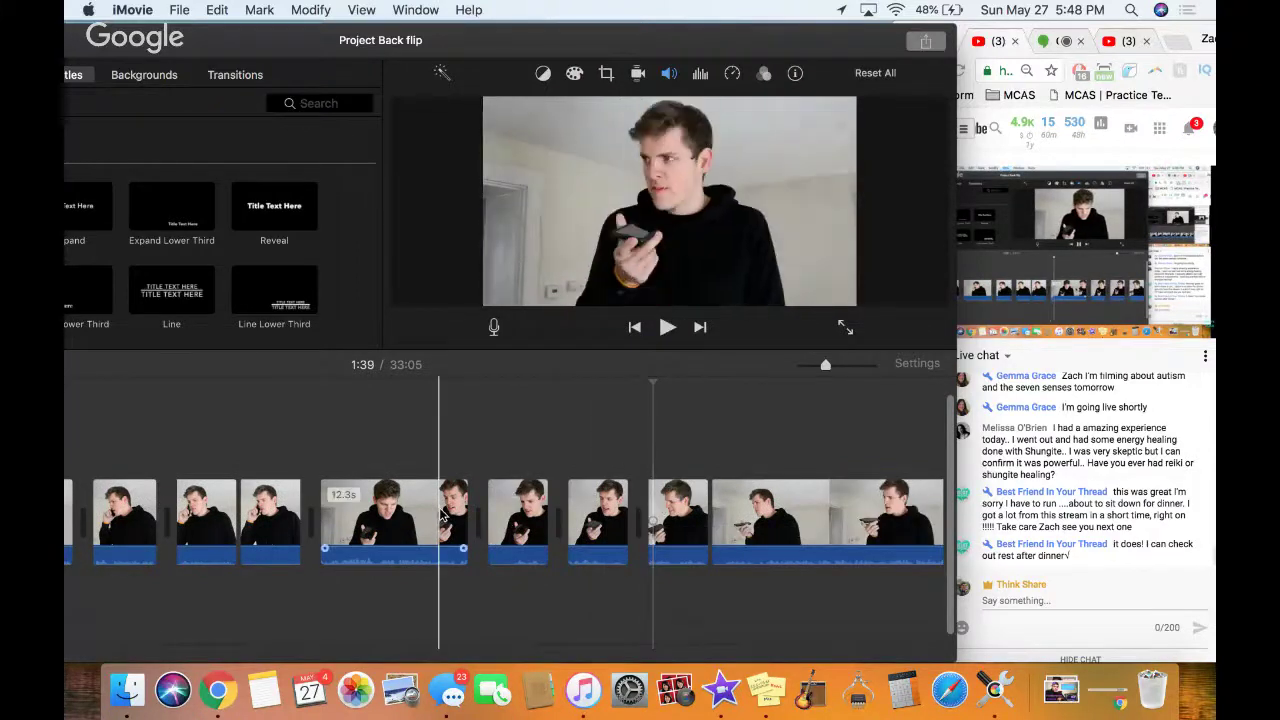
Replay the 12.3 s clip, split it at 1:29 and delete the part before the split
left_click(365, 478)
key("space")
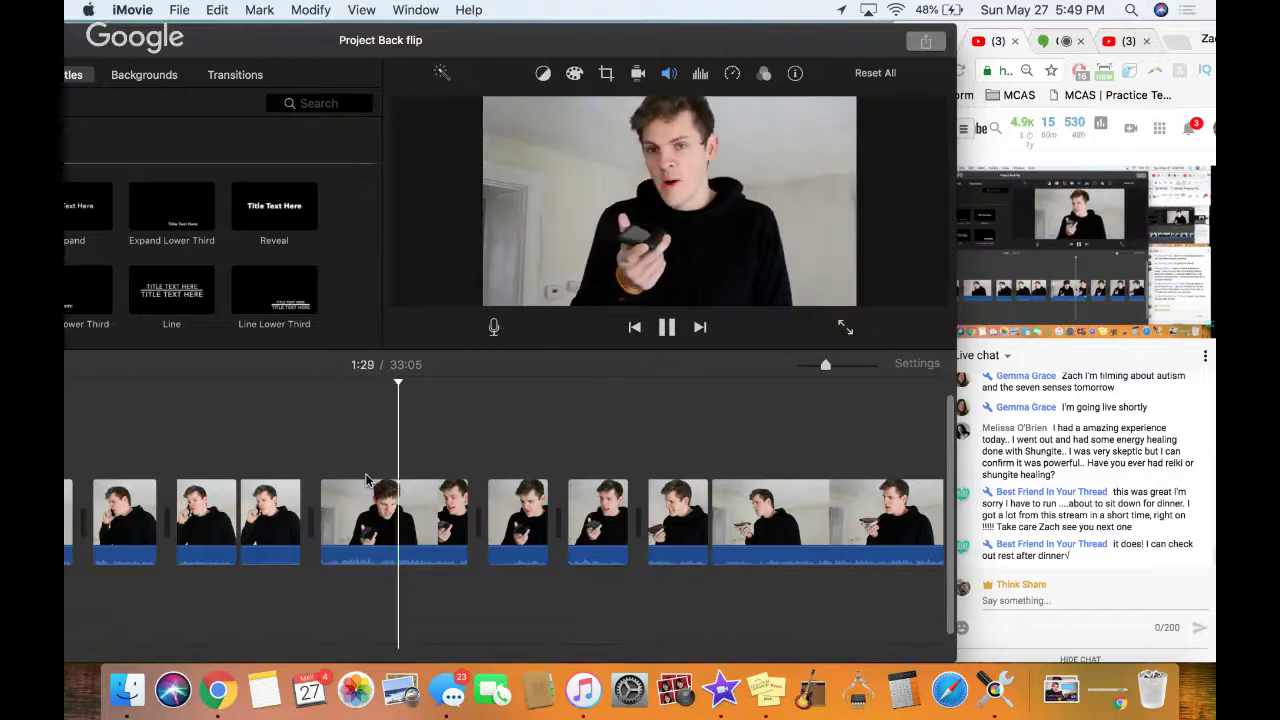
key("space")
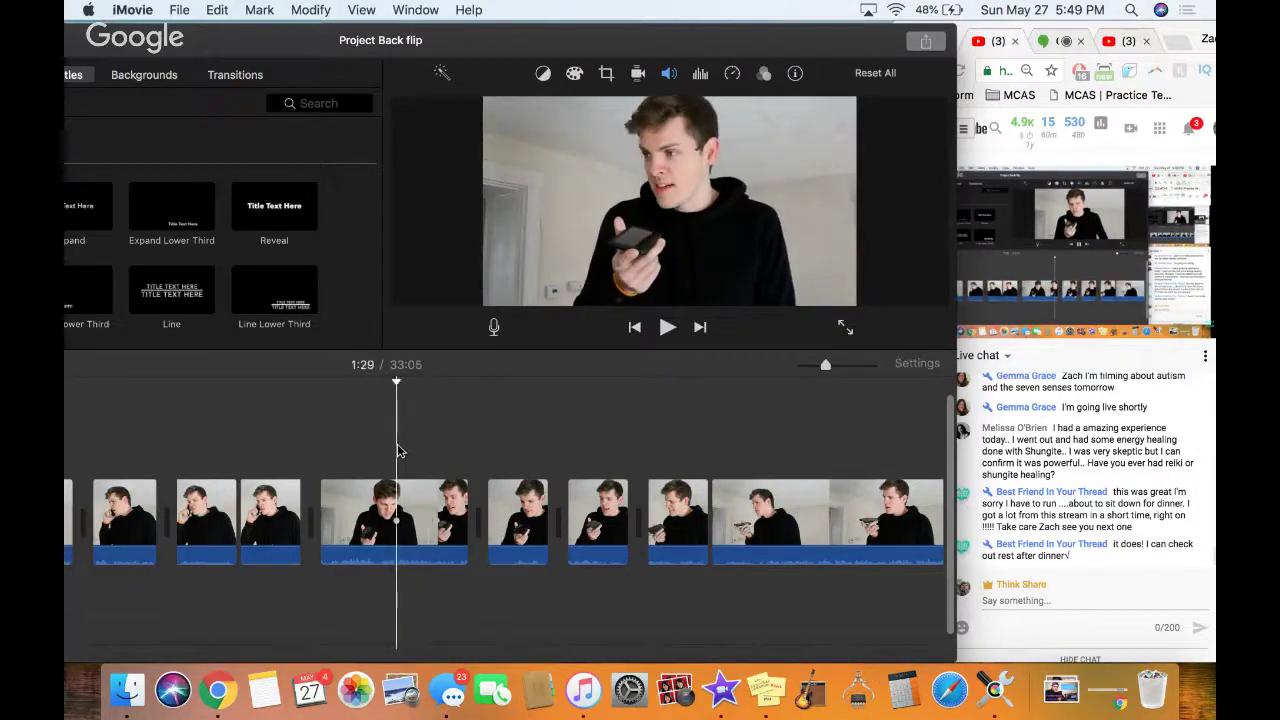
key("super+b")
key("space")
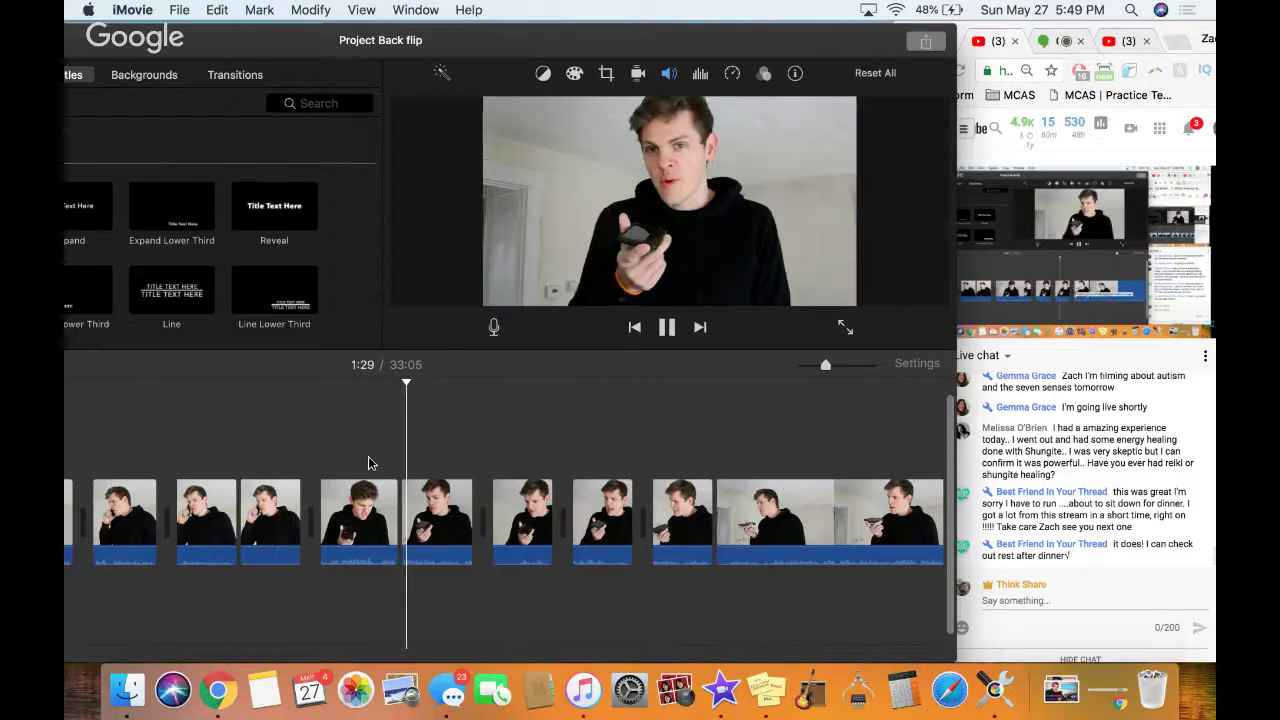
left_click(357, 498)
key("Delete")
Play the tightened section through to 1:50, and replay the new cut up to 1:27 with the sound volume raised
key("space")
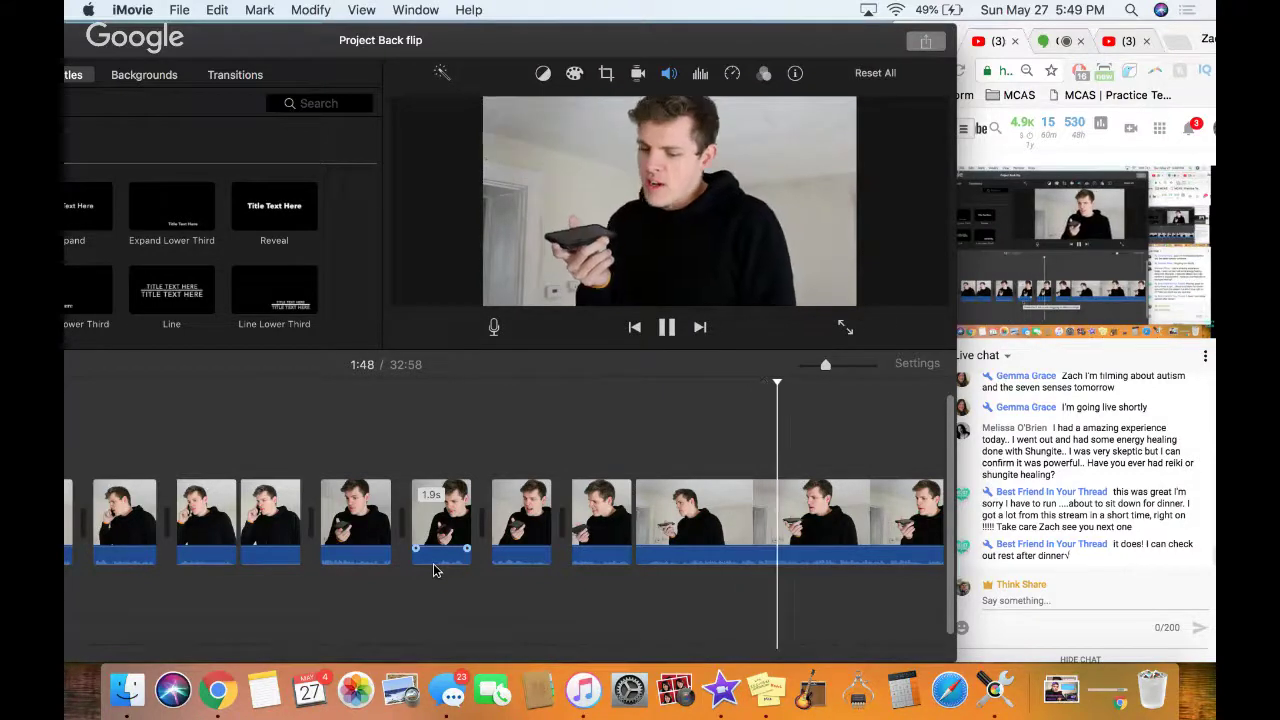
left_click(667, 327)
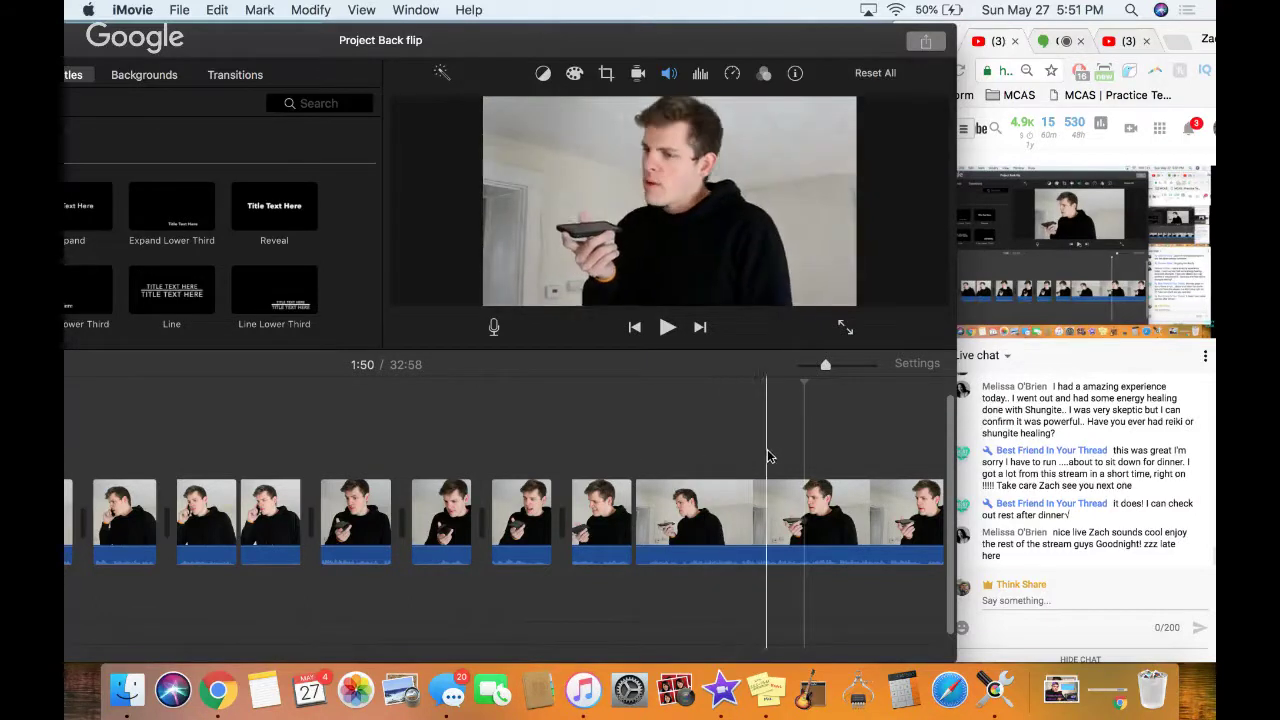
left_click(291, 447)
key("space")
key("XF86AudioRaiseVolume")
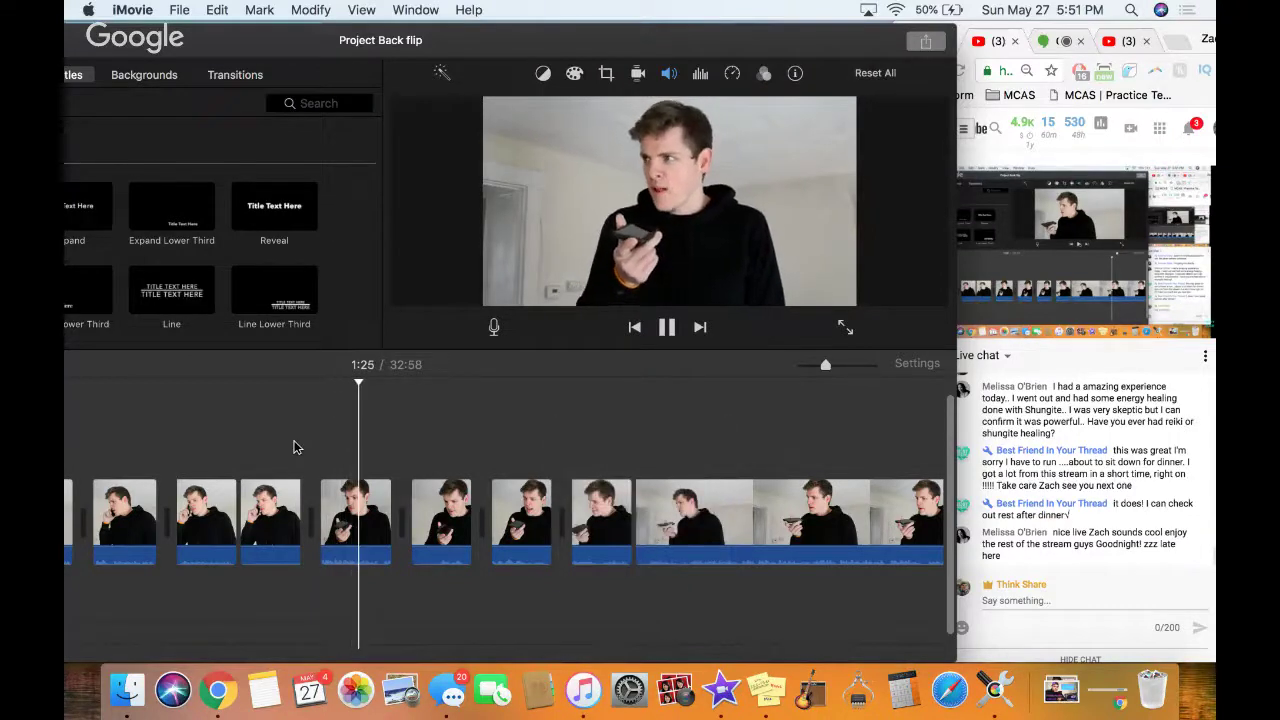
key("space")
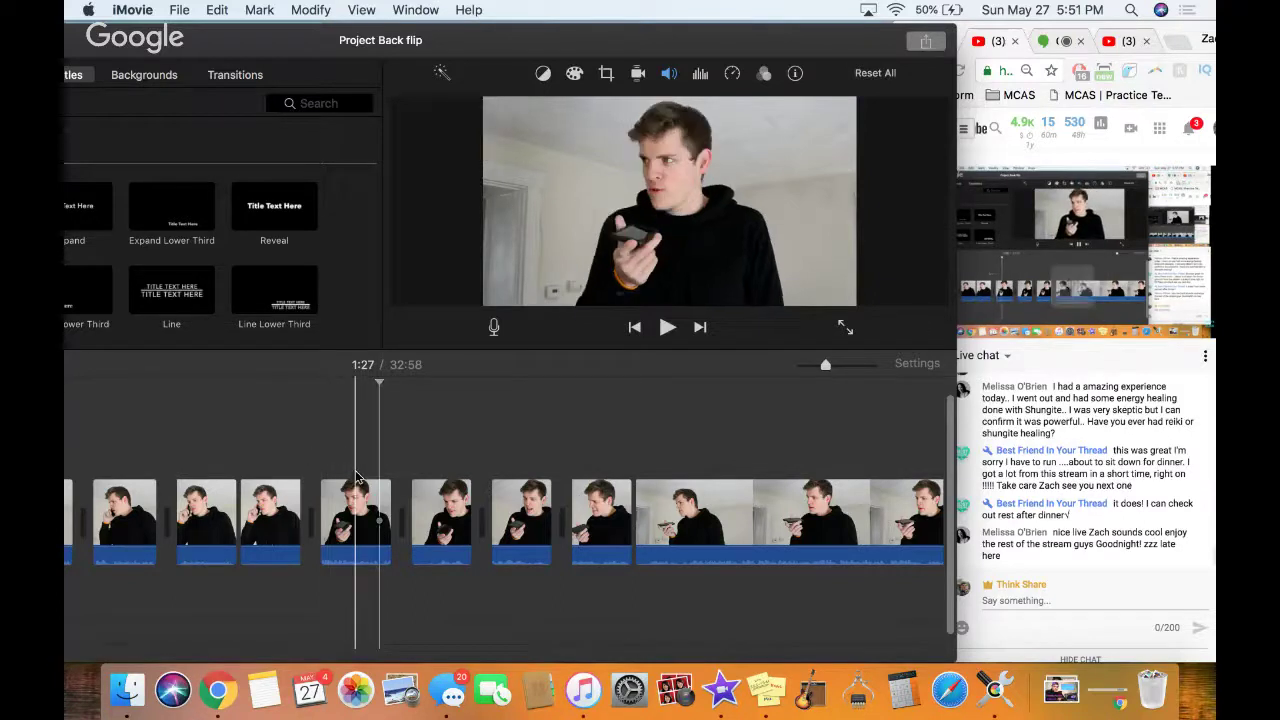
Skim back over the text-message and phone-call clips, and play the speakerphone clips from 1:28 to 1:34
scroll(357, 477, "left", 5)
left_click_drag(356, 476, 355, 475)
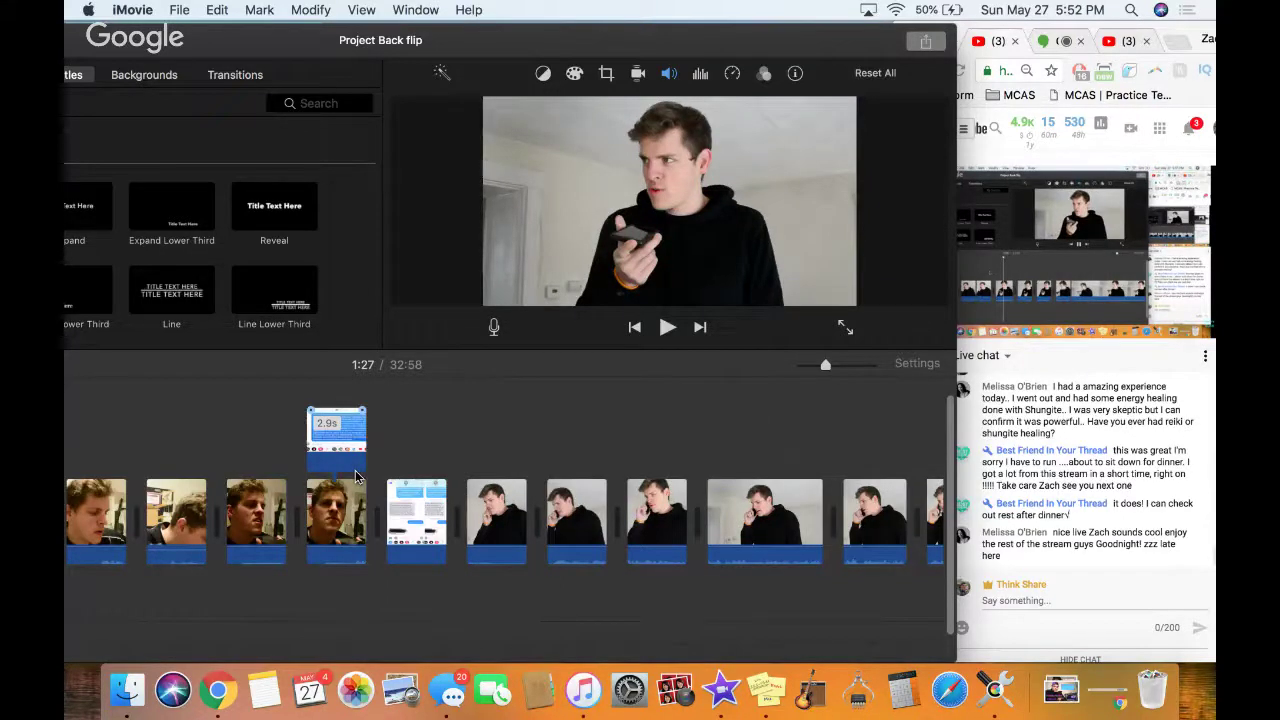
scroll(357, 477, "left", 5)
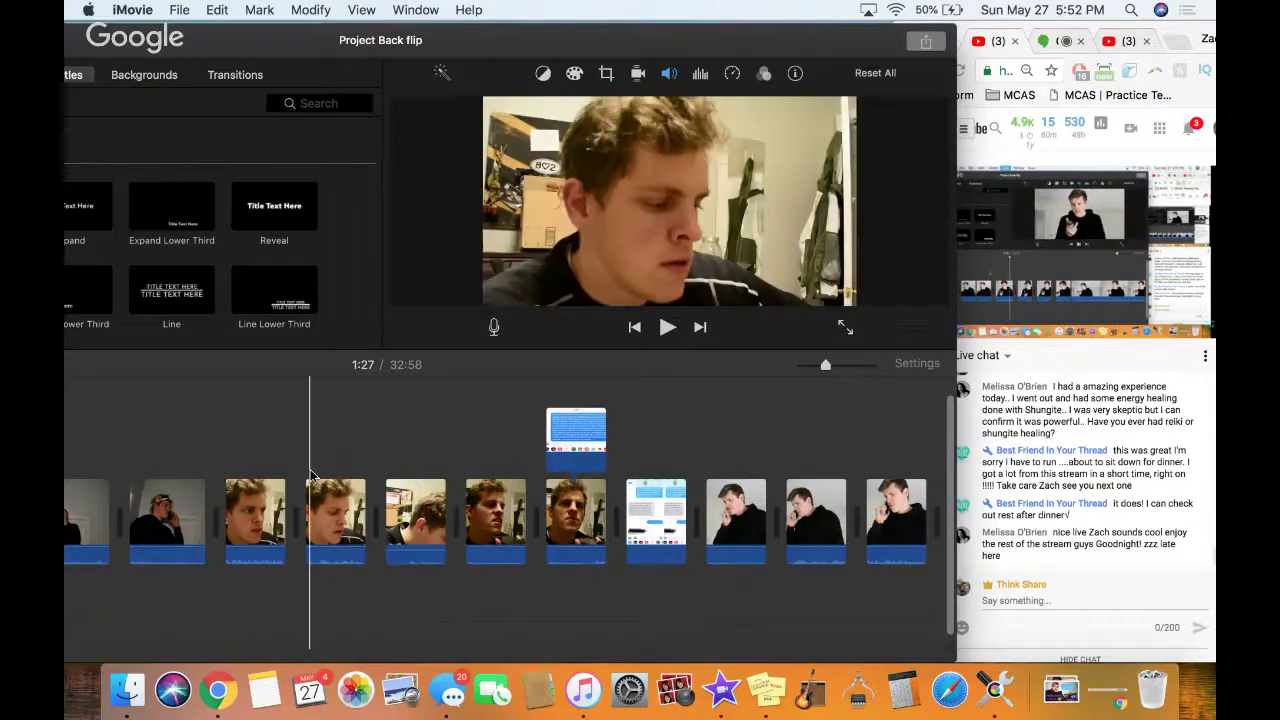
scroll(881, 461, "right", 5)
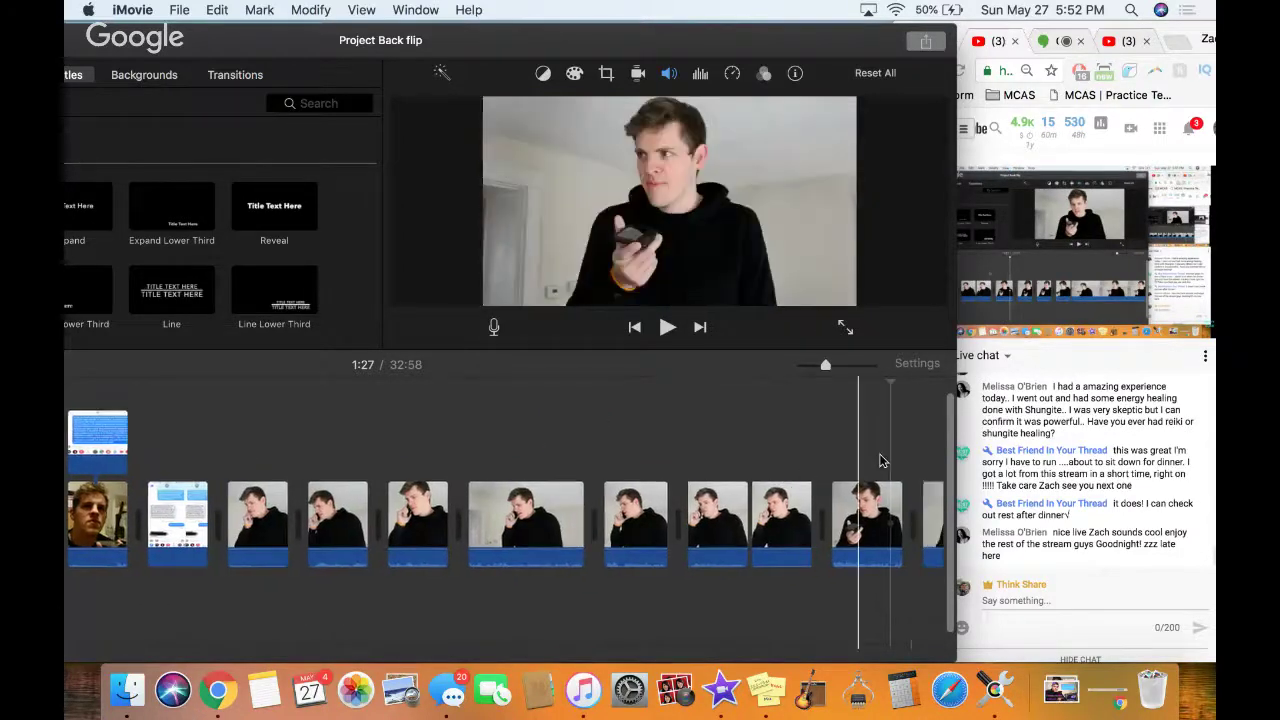
scroll(881, 461, "right", 3)
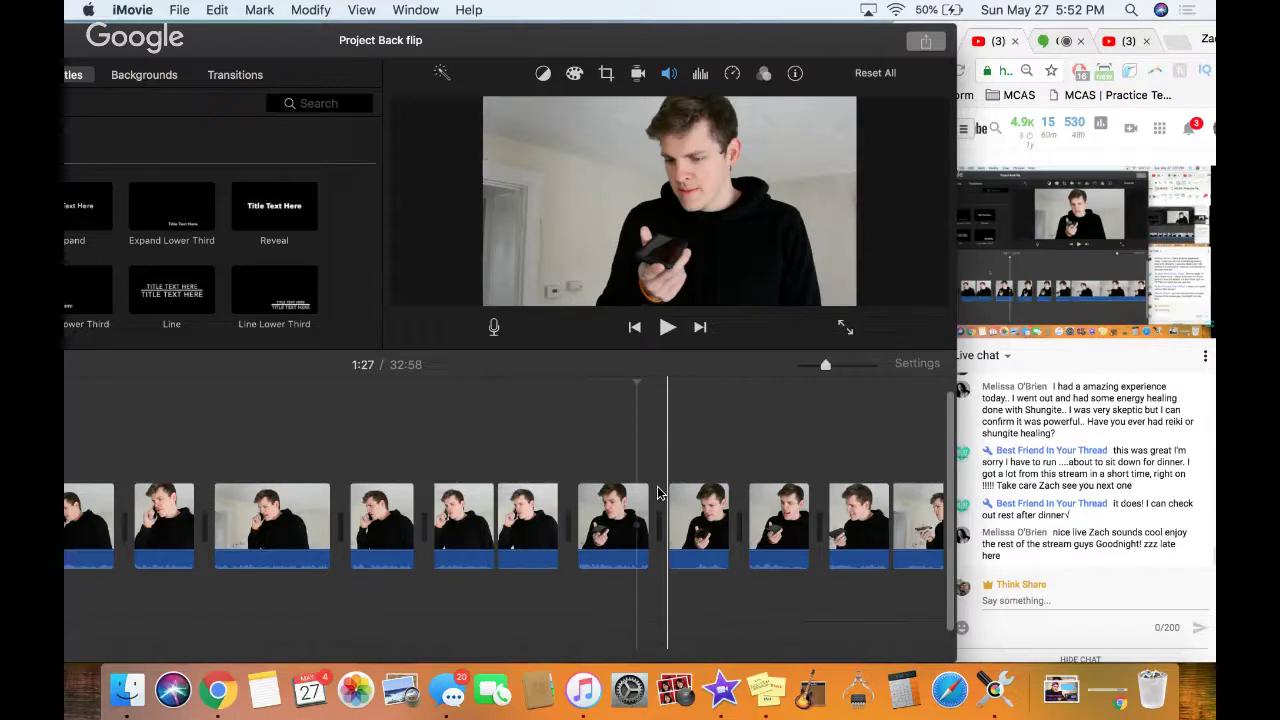
key("space")
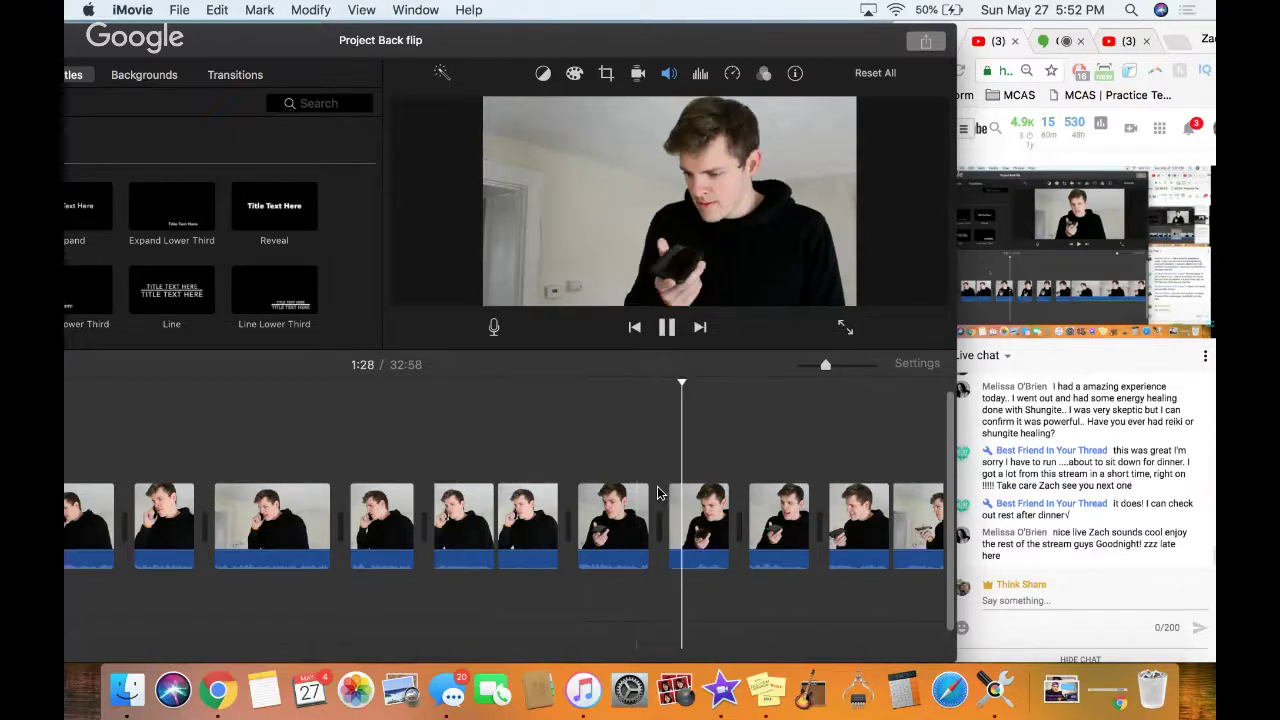
scroll(657, 492, "right", 5)
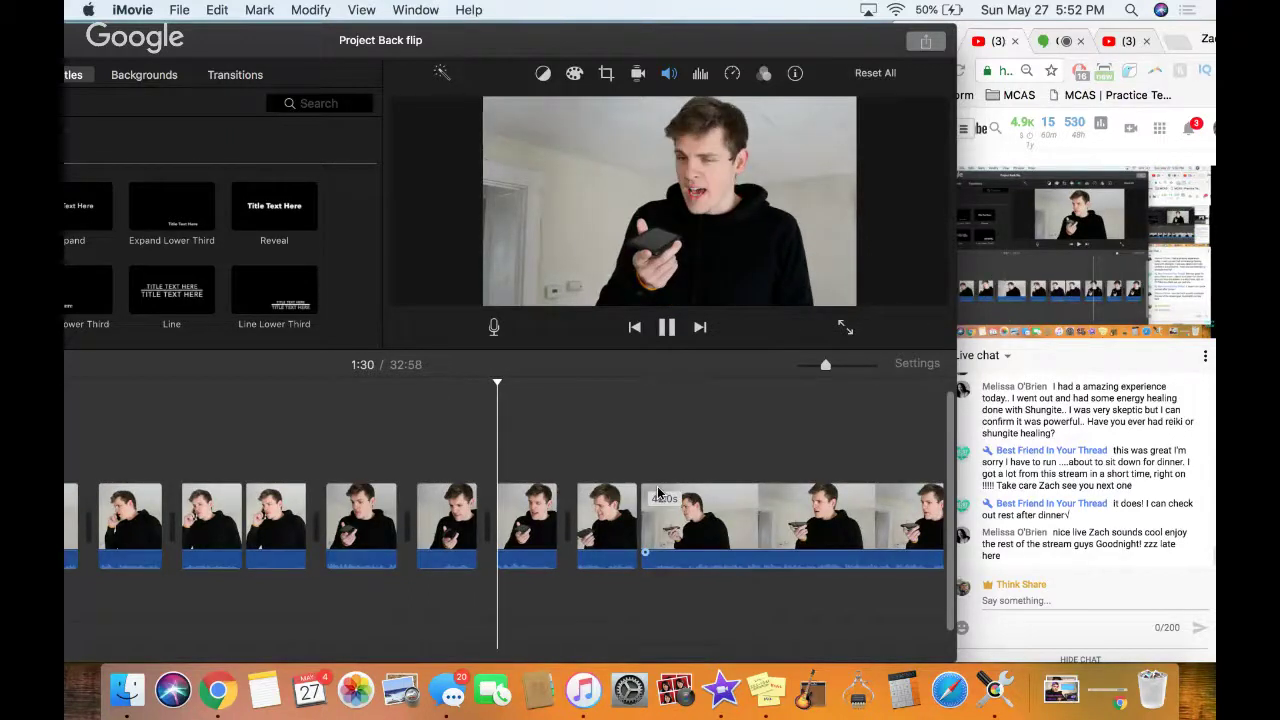
scroll(657, 492, "right", 3)
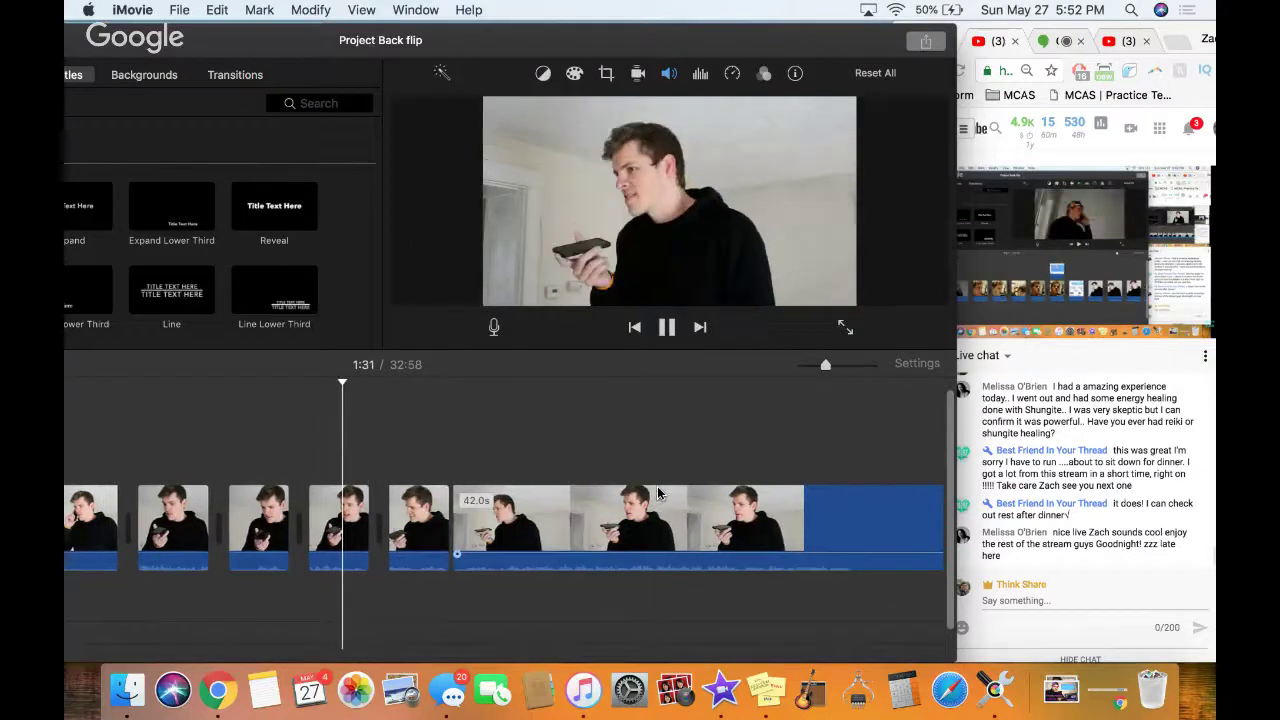
scroll(657, 492, "right", 2)
key("space")
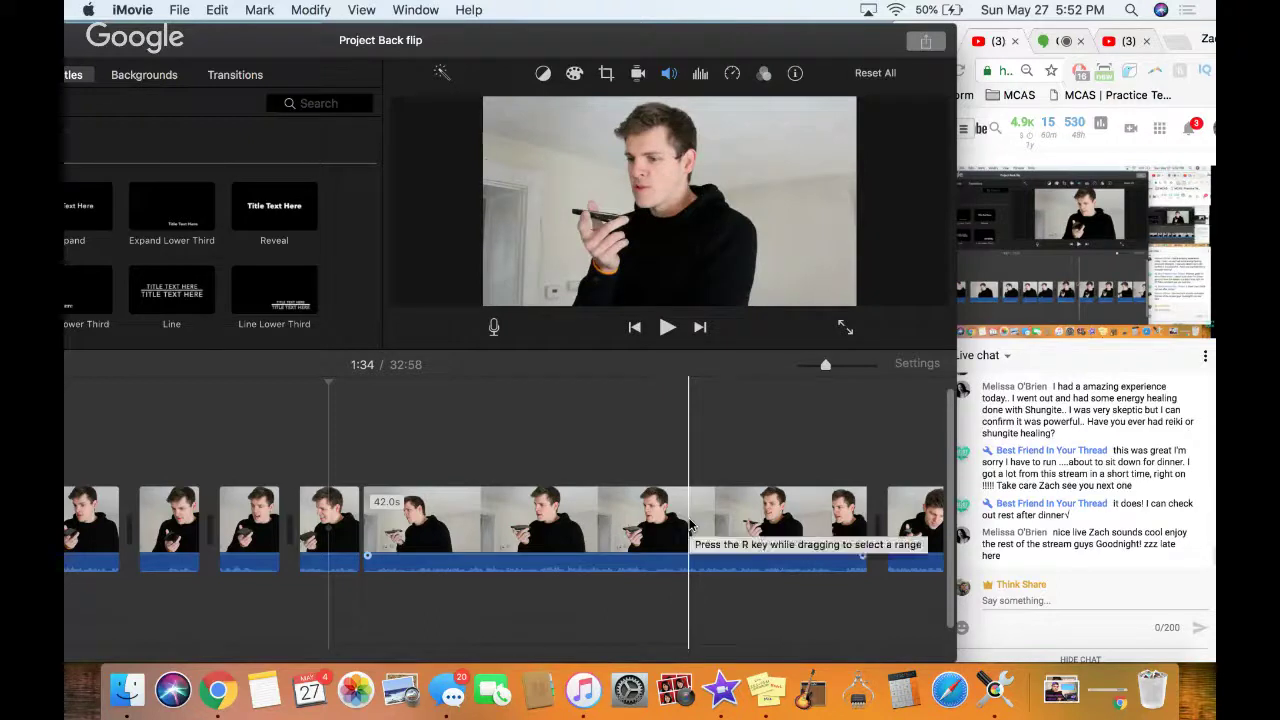
Skip past the 42.0 s phone-call clip and play the following short clips from 2:19 to 2:27
scroll(755, 520, "right", 5)
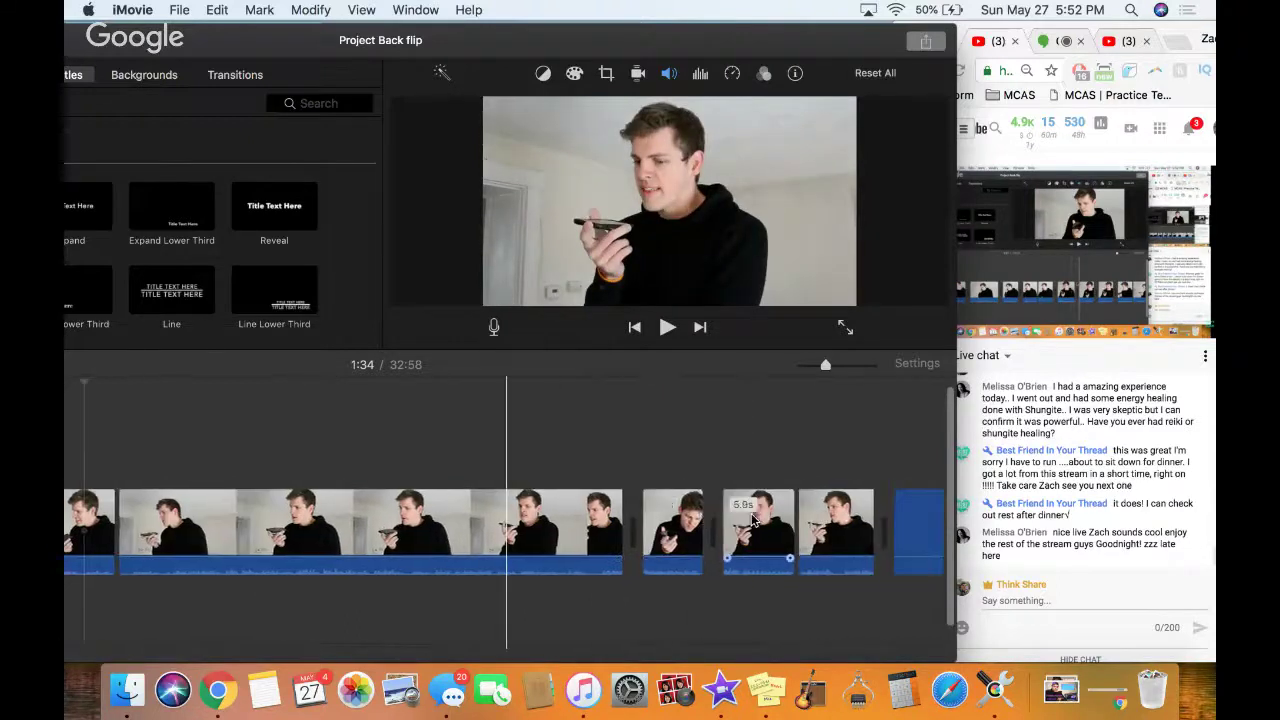
key("space")
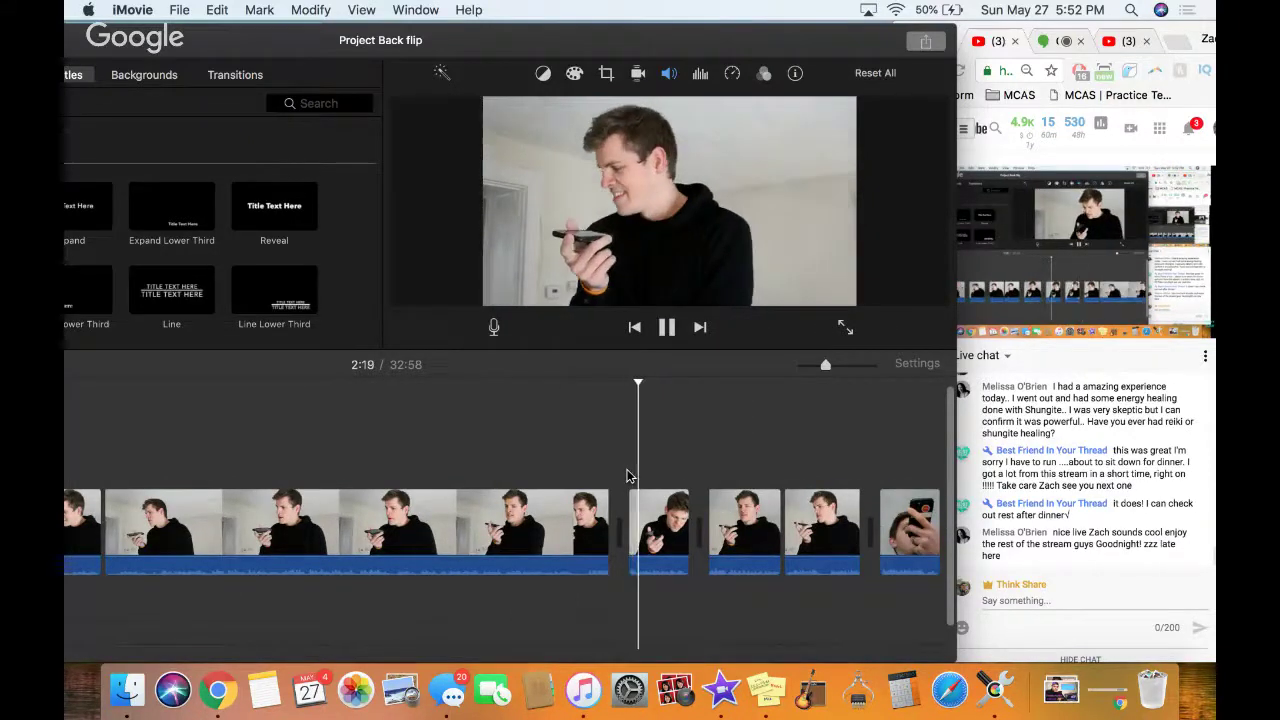
scroll(626, 476, "right", 3)
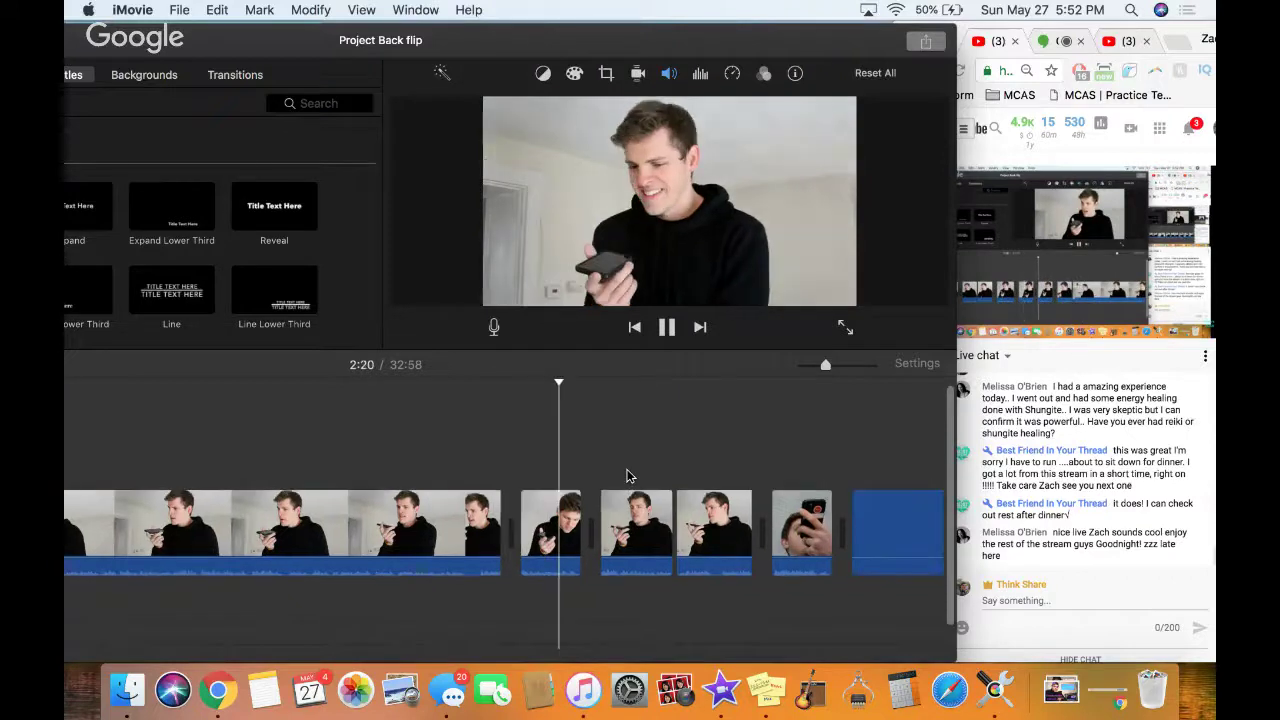
scroll(626, 476, "right", 3)
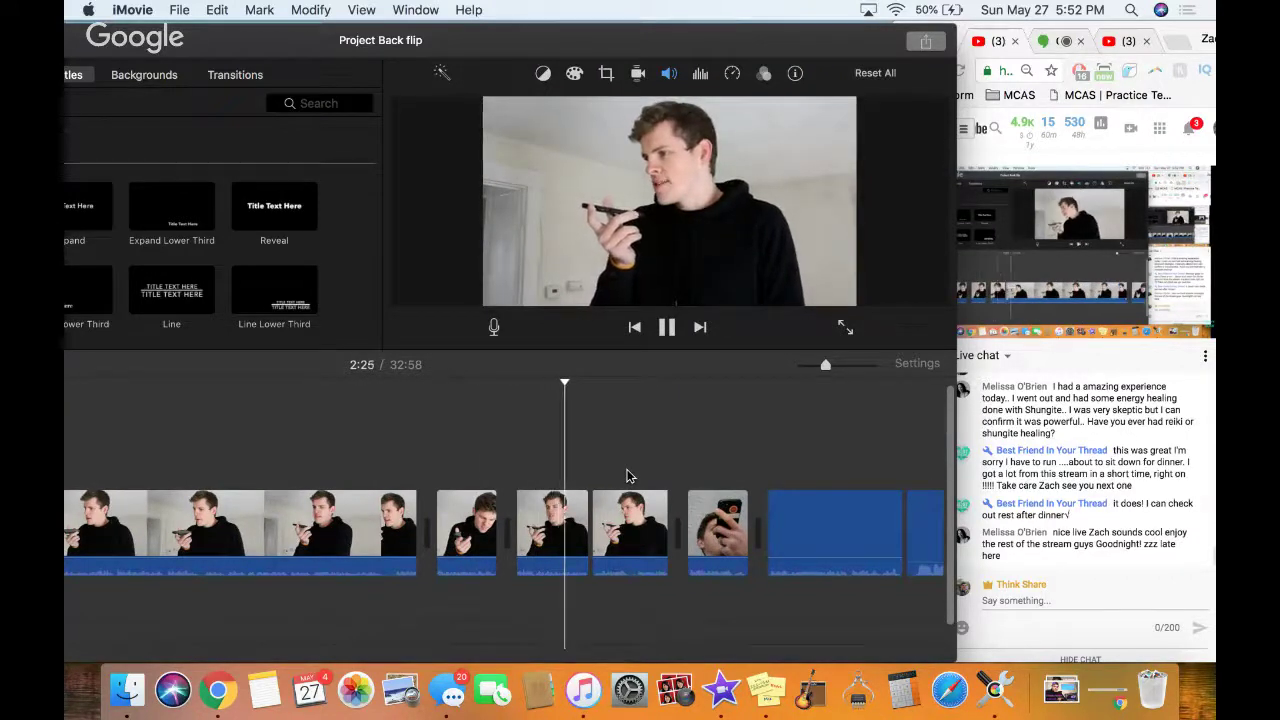
key("space")
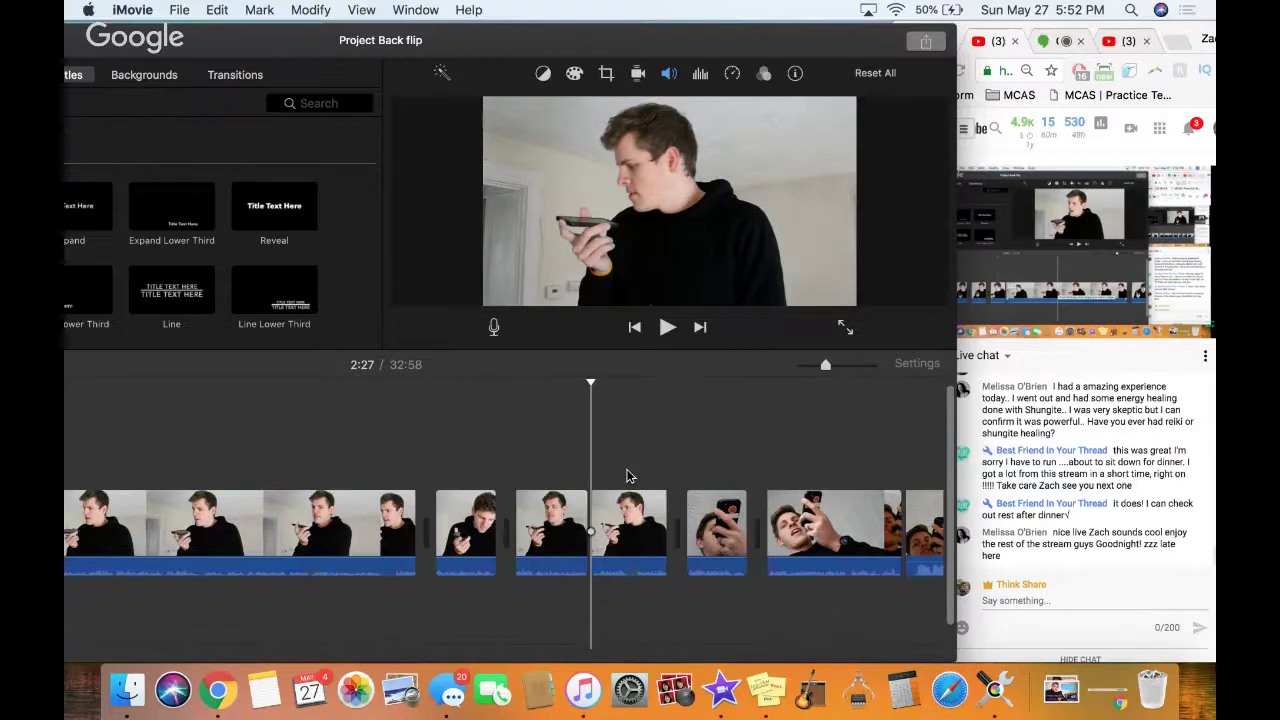
Look ahead to the 36.0 s clip, and play the phone clips leading up to it from 2:27 to 2:50
scroll(627, 476, "right", 5)
scroll(627, 476, "right", 2)
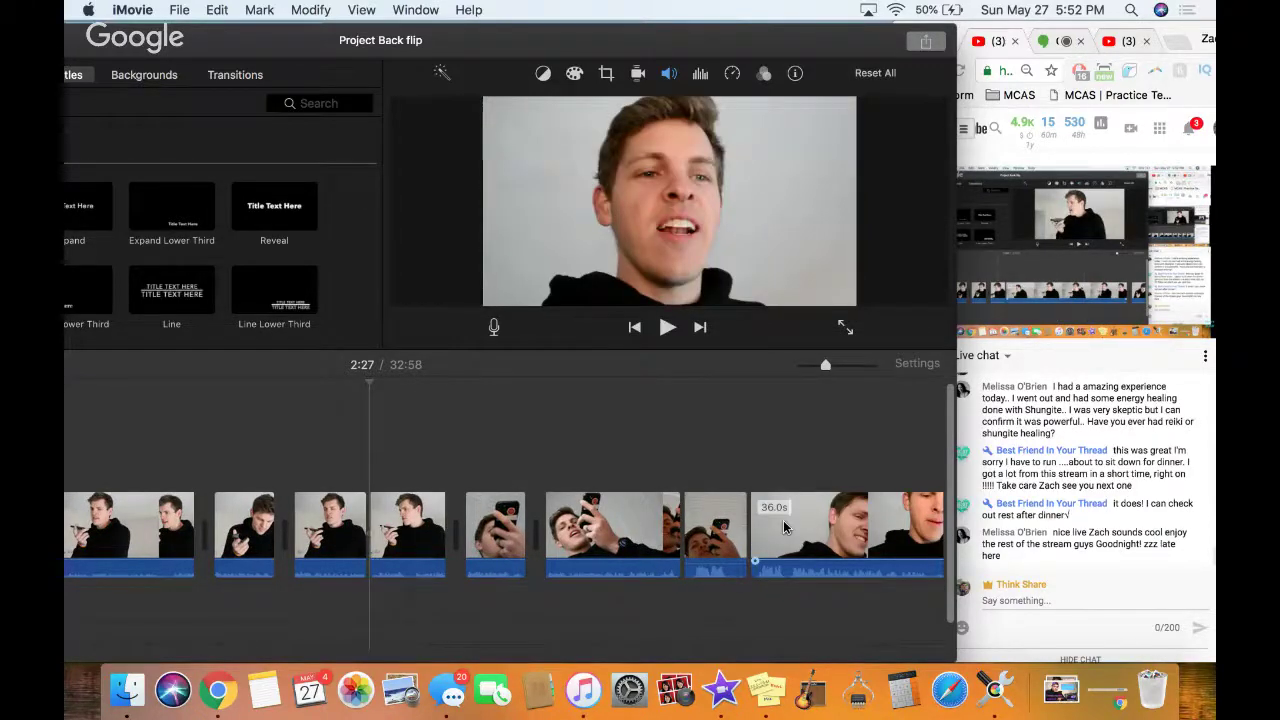
scroll(783, 520, "right", 6)
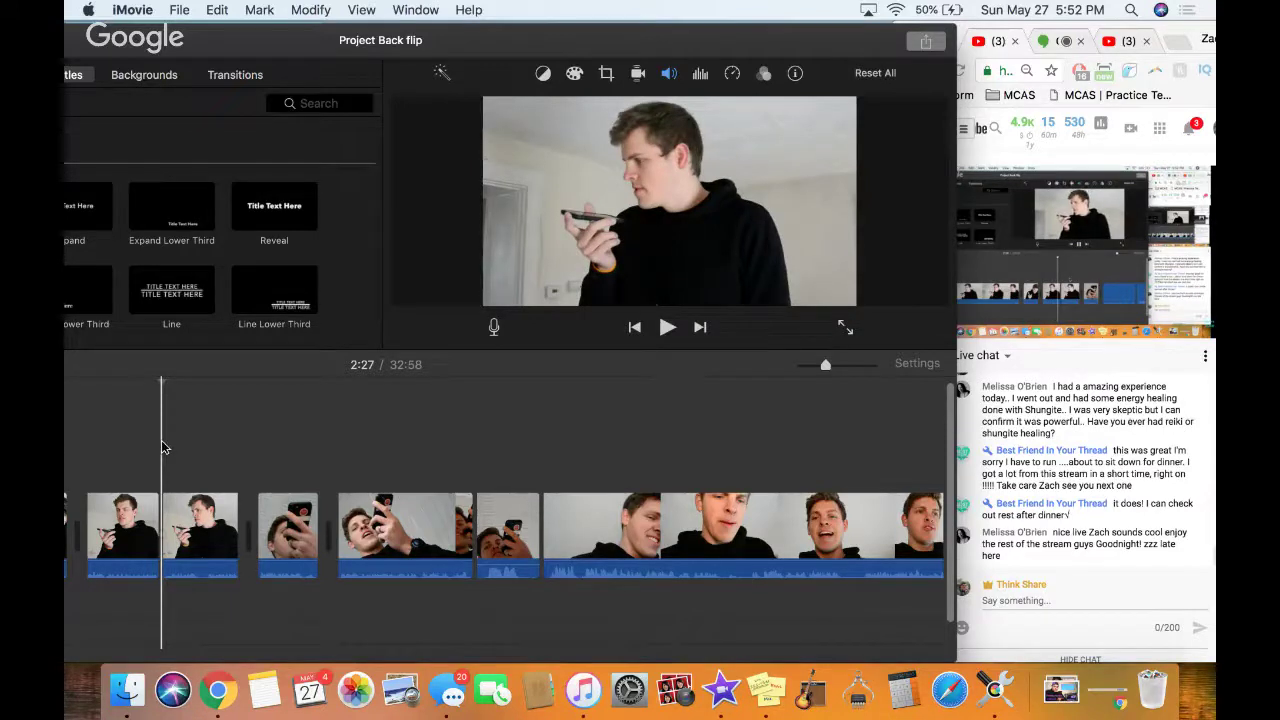
key("space")
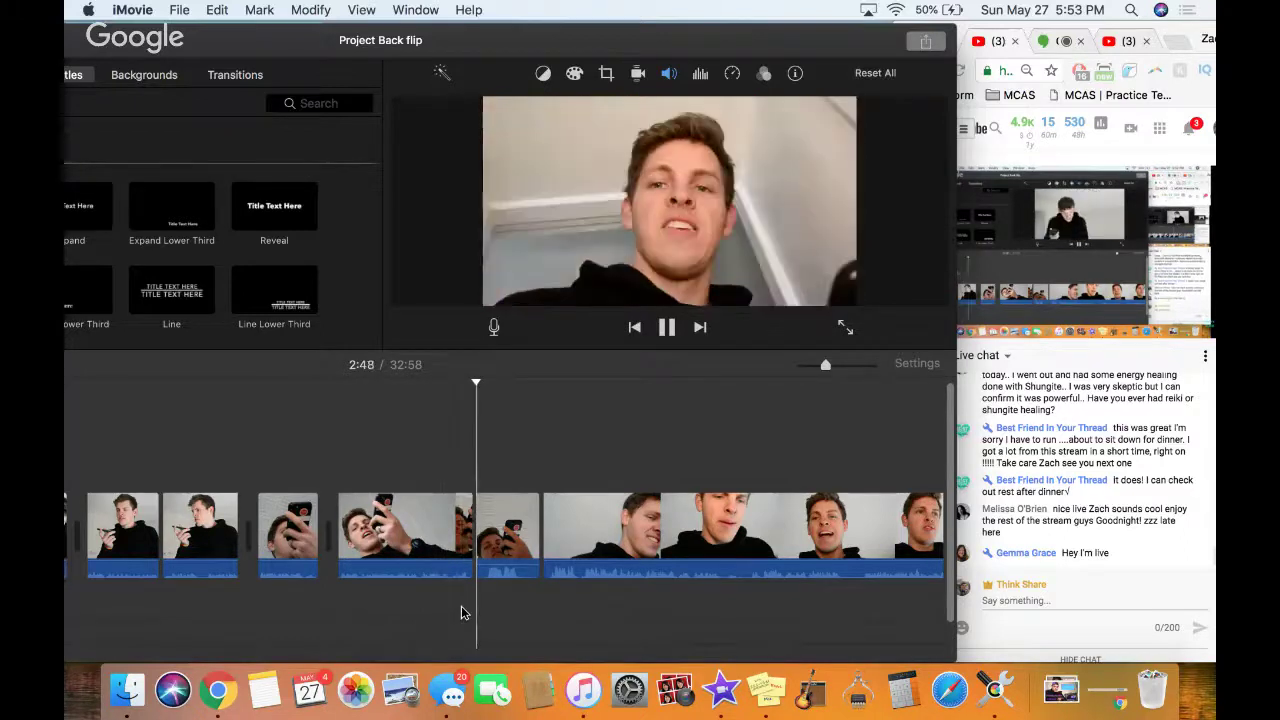
key("space")
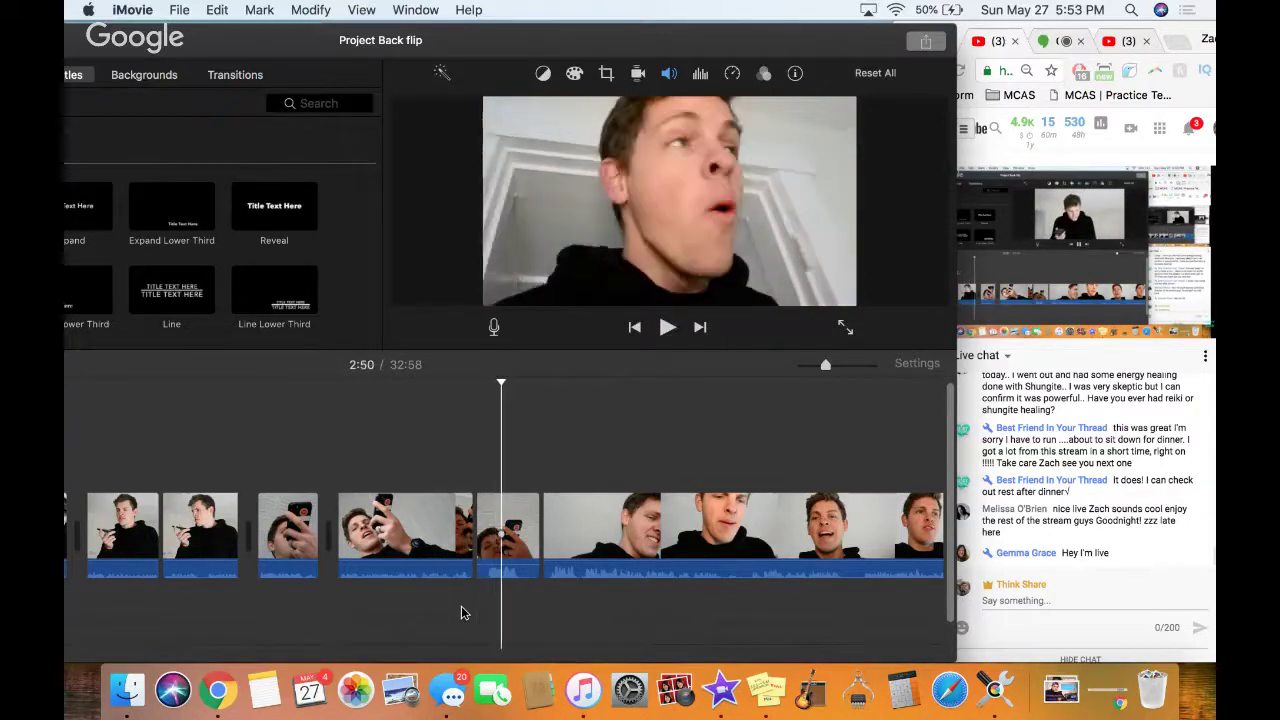
left_click(513, 566)
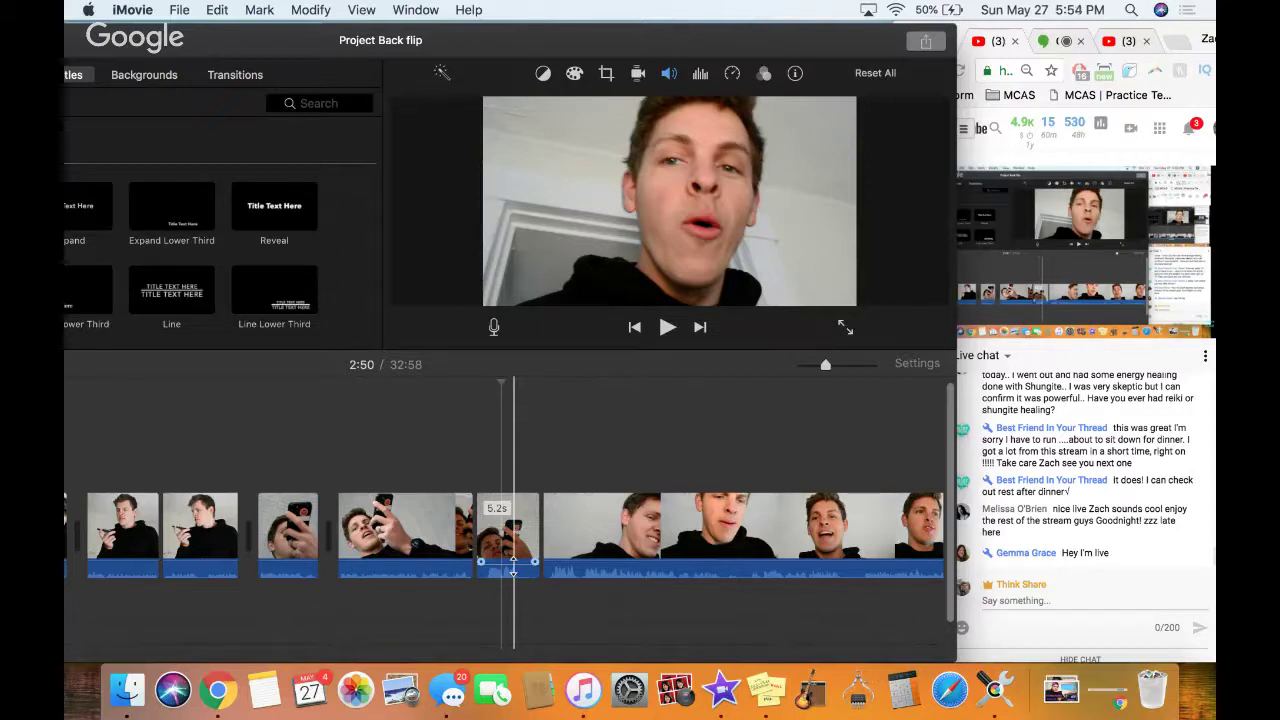
left_click_drag(513, 567, 508, 567)
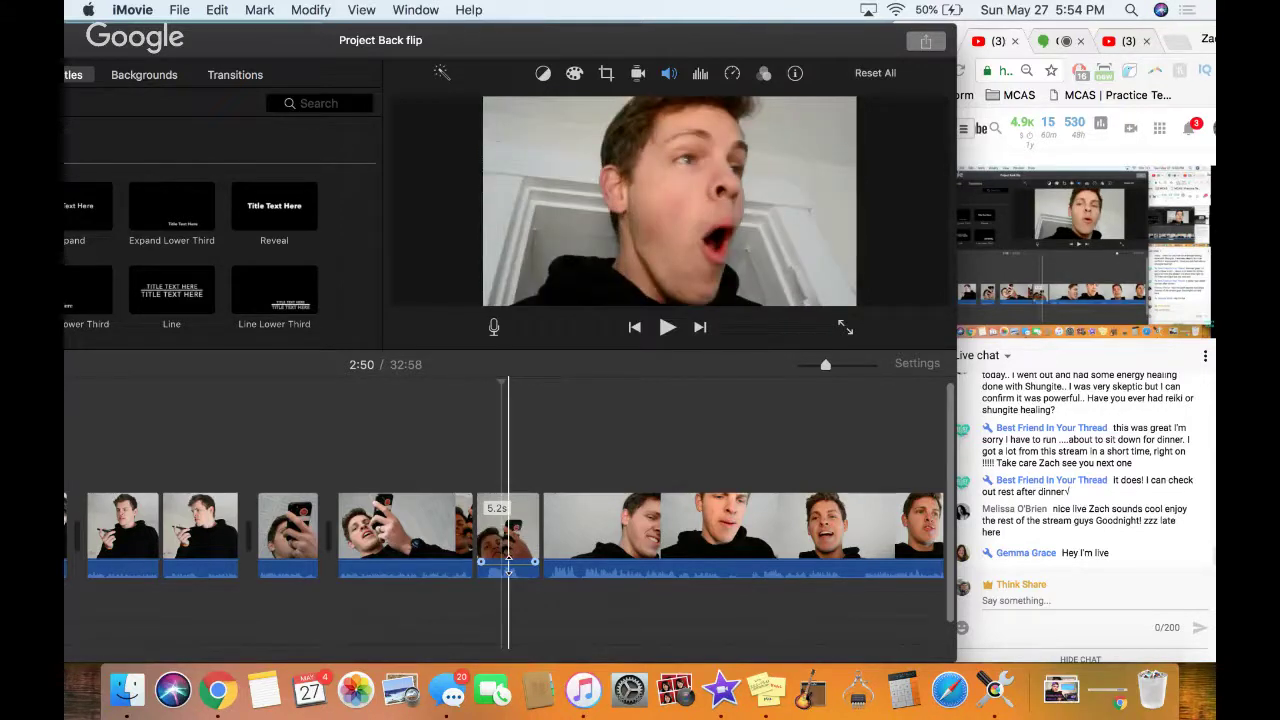
left_click(455, 563)
left_click(455, 563)
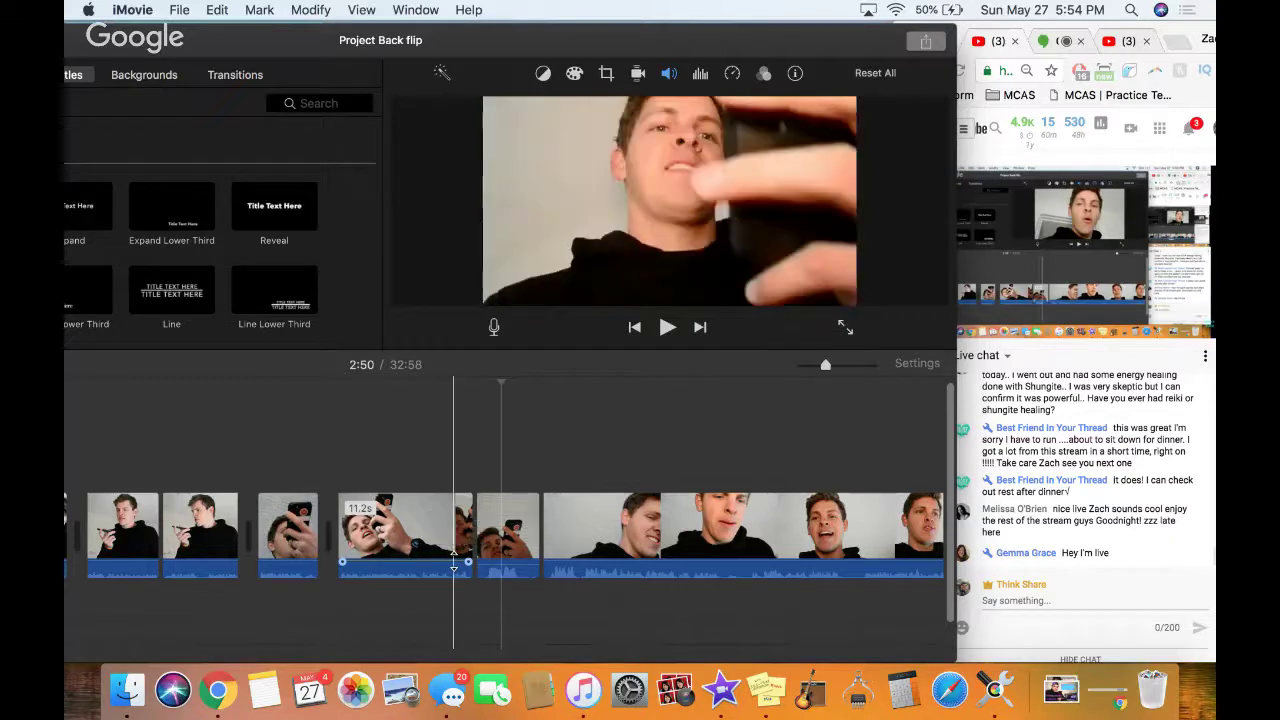
Play the timeline from 2:50 through the 36-second talking clip, stopping at 3:25
left_click(505, 571)
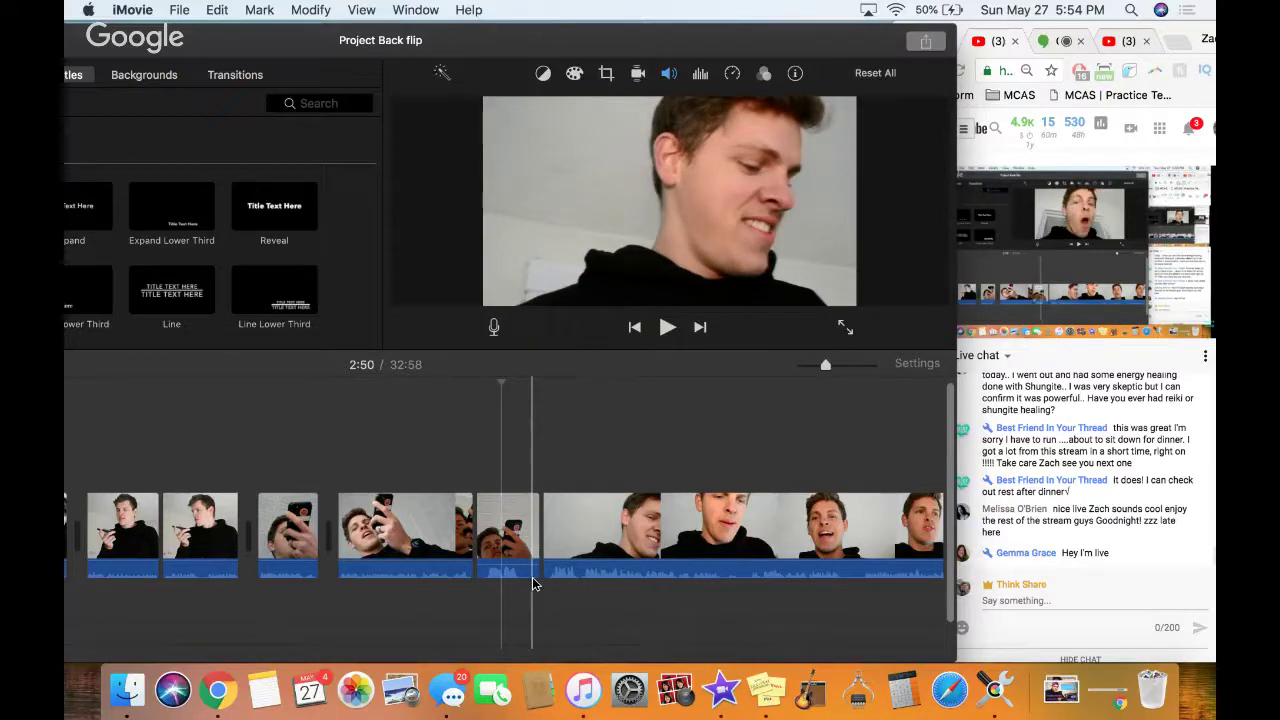
left_click(495, 550)
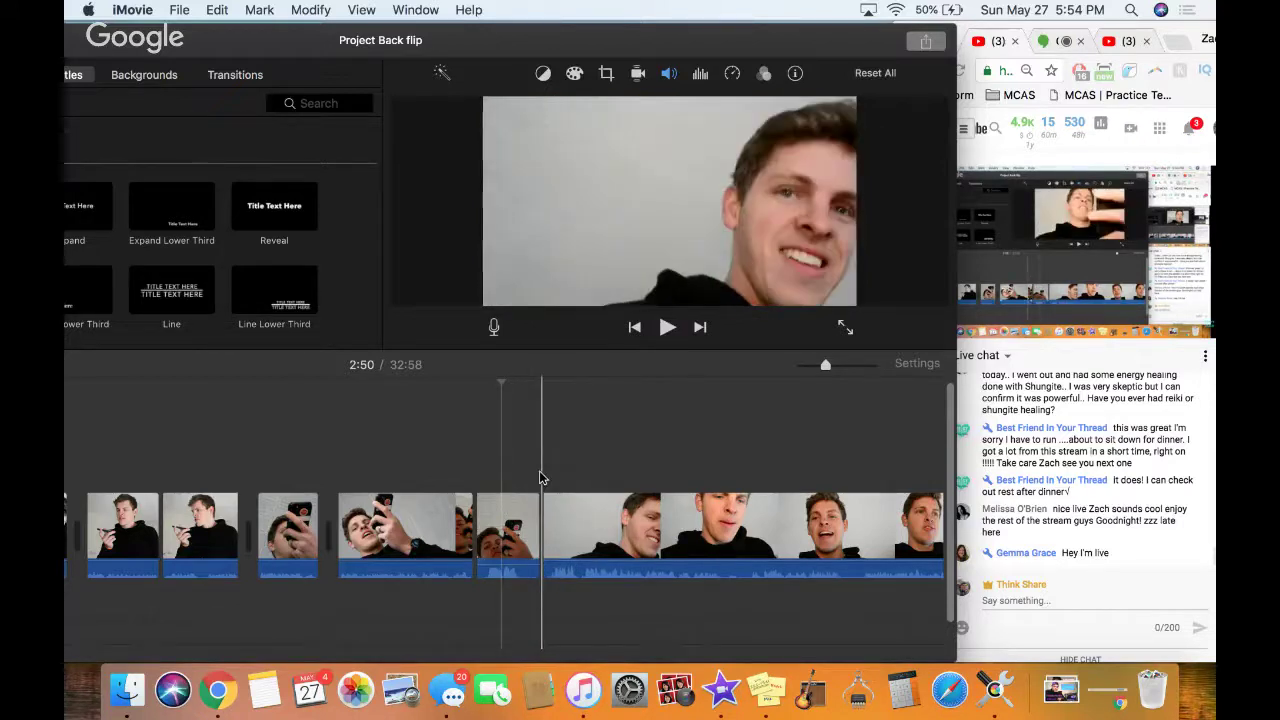
key("space")
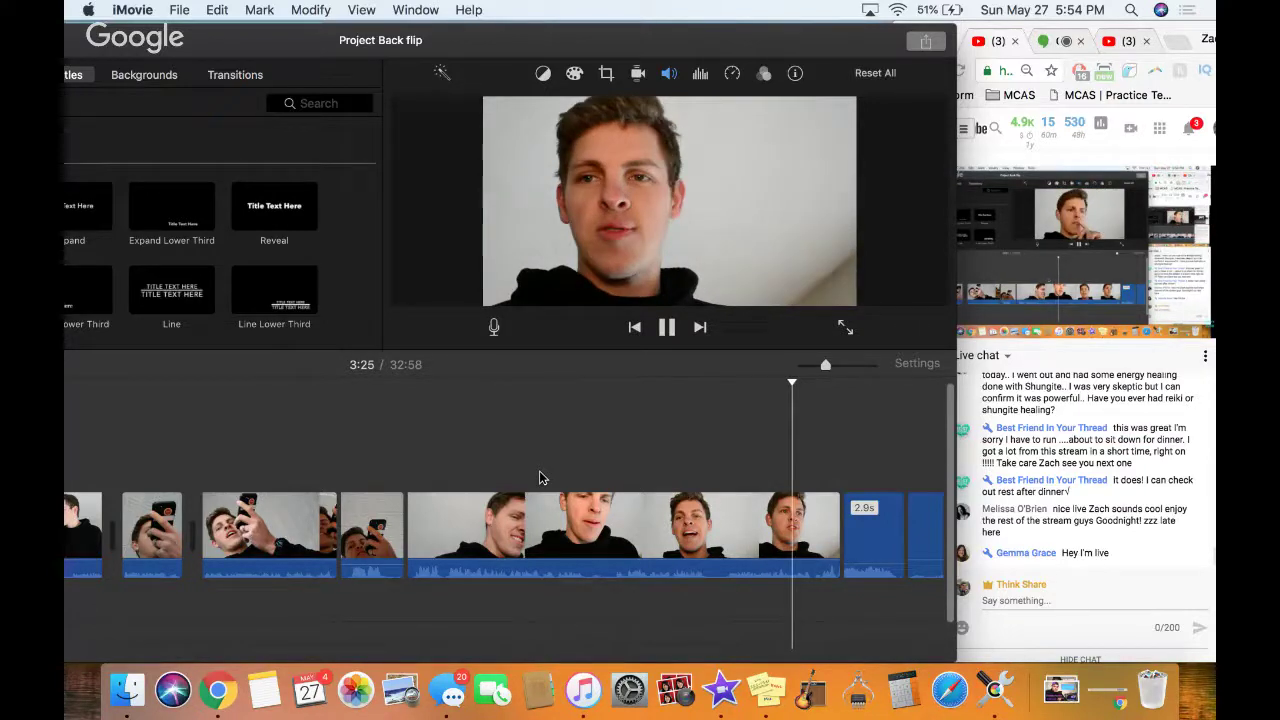
key("space")
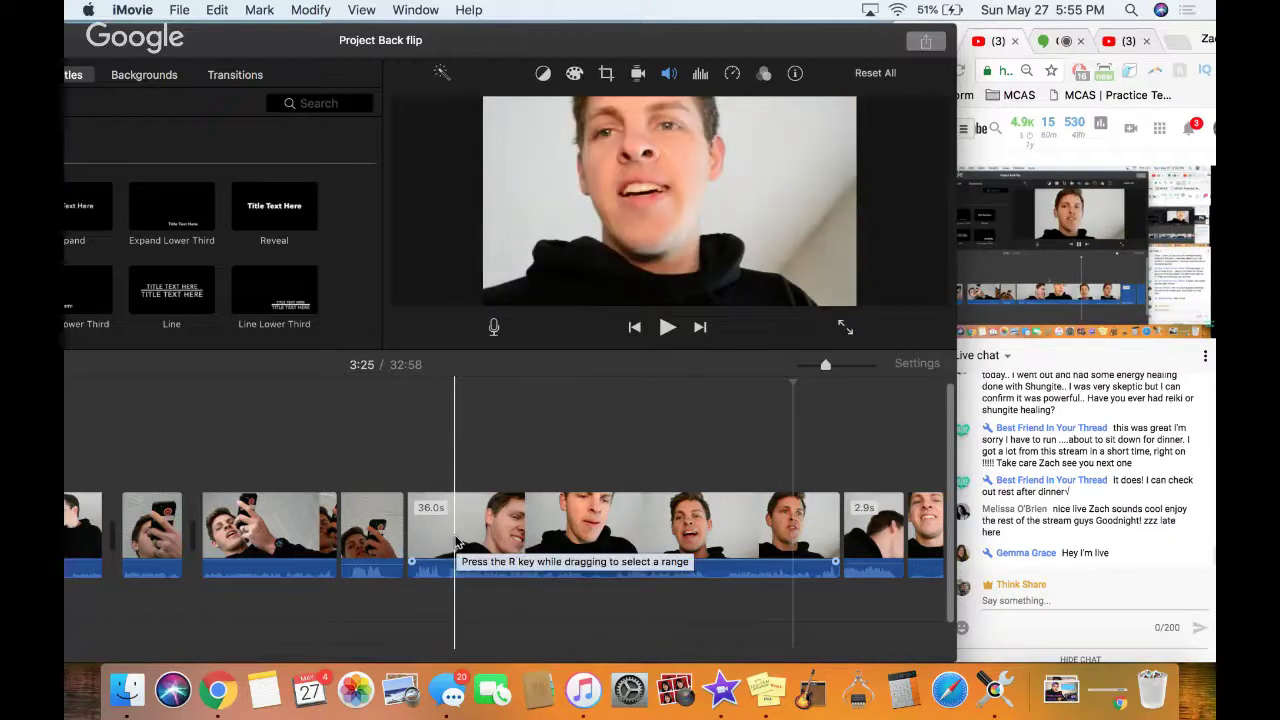
Skim ahead past the 58.4-second clip, checking the 45.8-second living-room clip, its overlay footage and the short clips that follow
left_click_drag(456, 541, 868, 560)
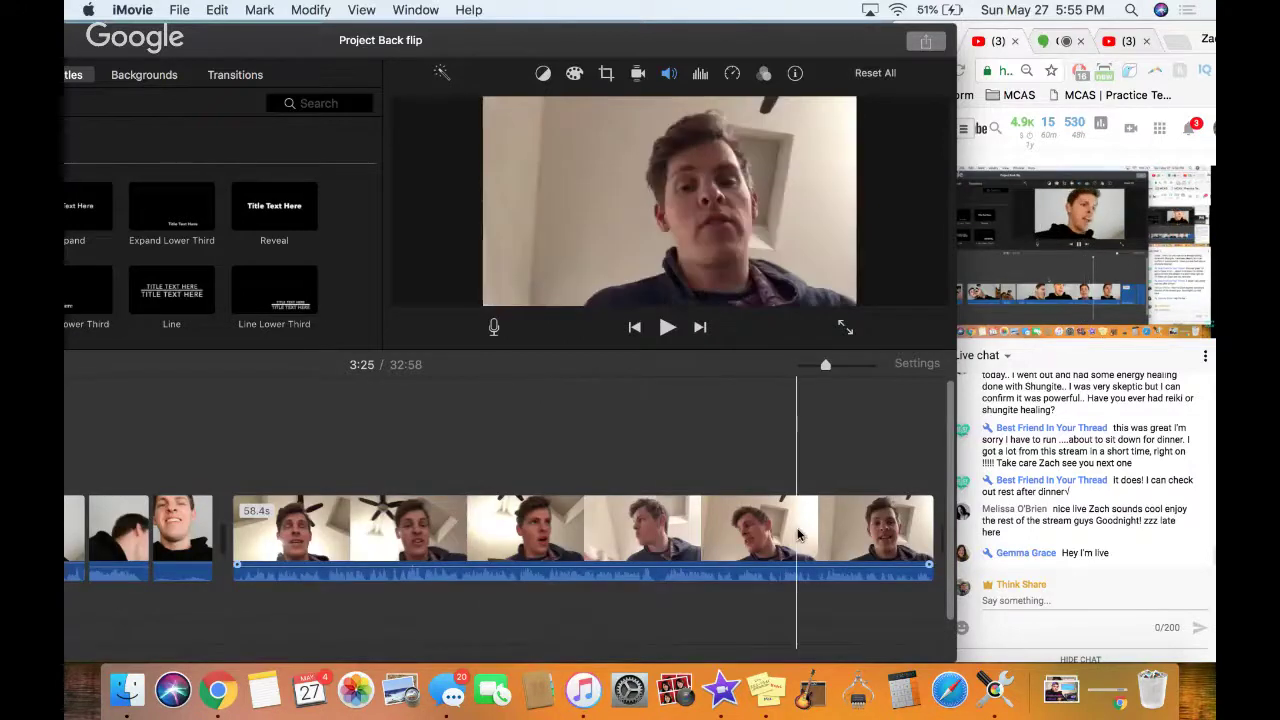
scroll(680, 542, "right", 5)
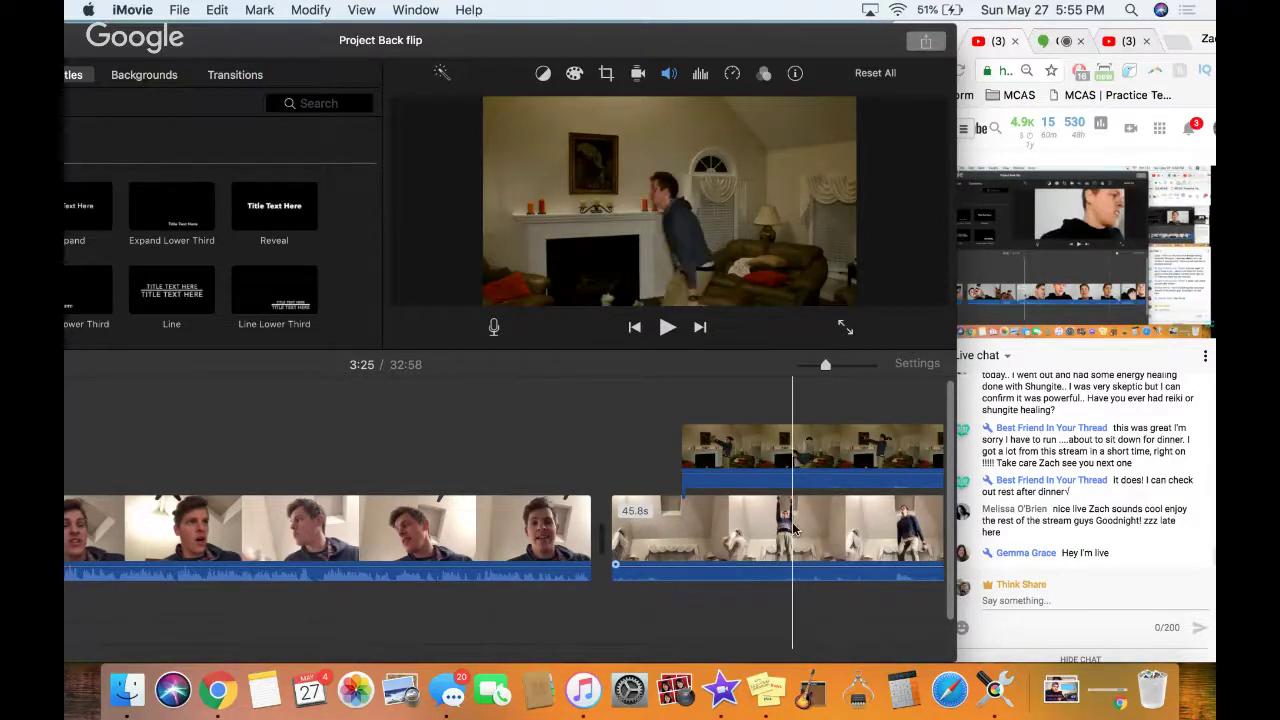
scroll(793, 530, "right", 6)
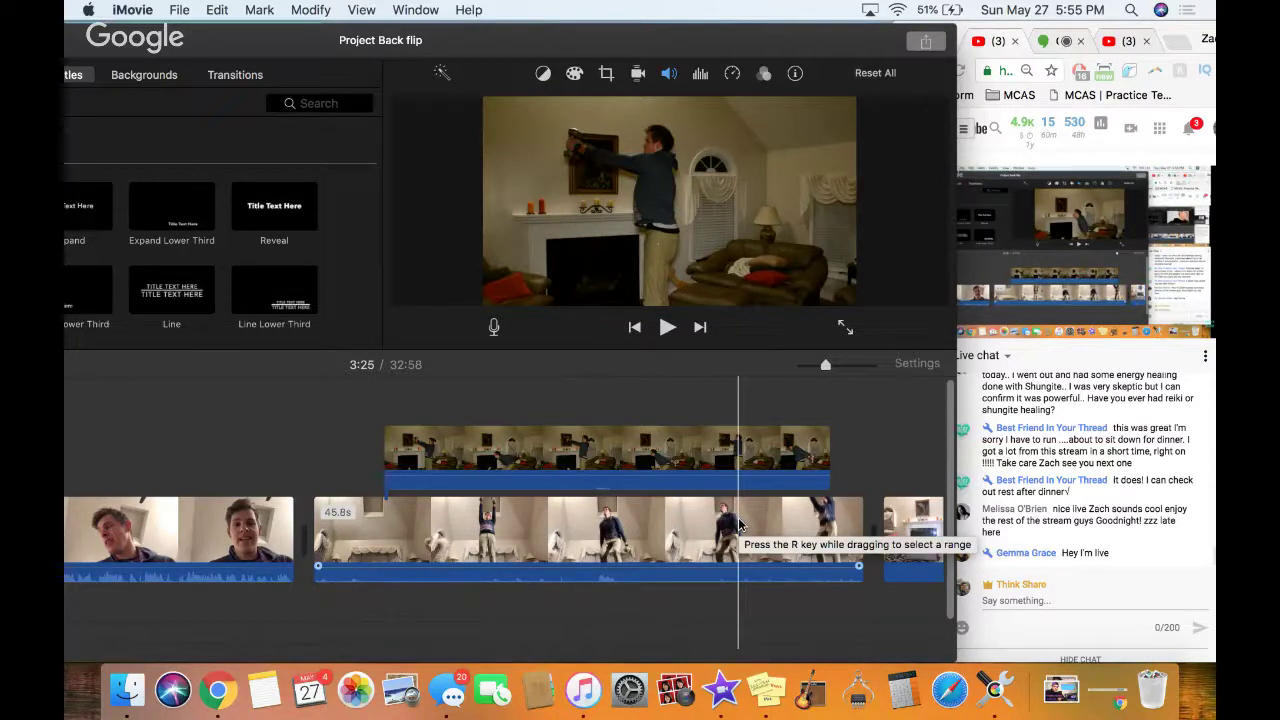
left_click(592, 470)
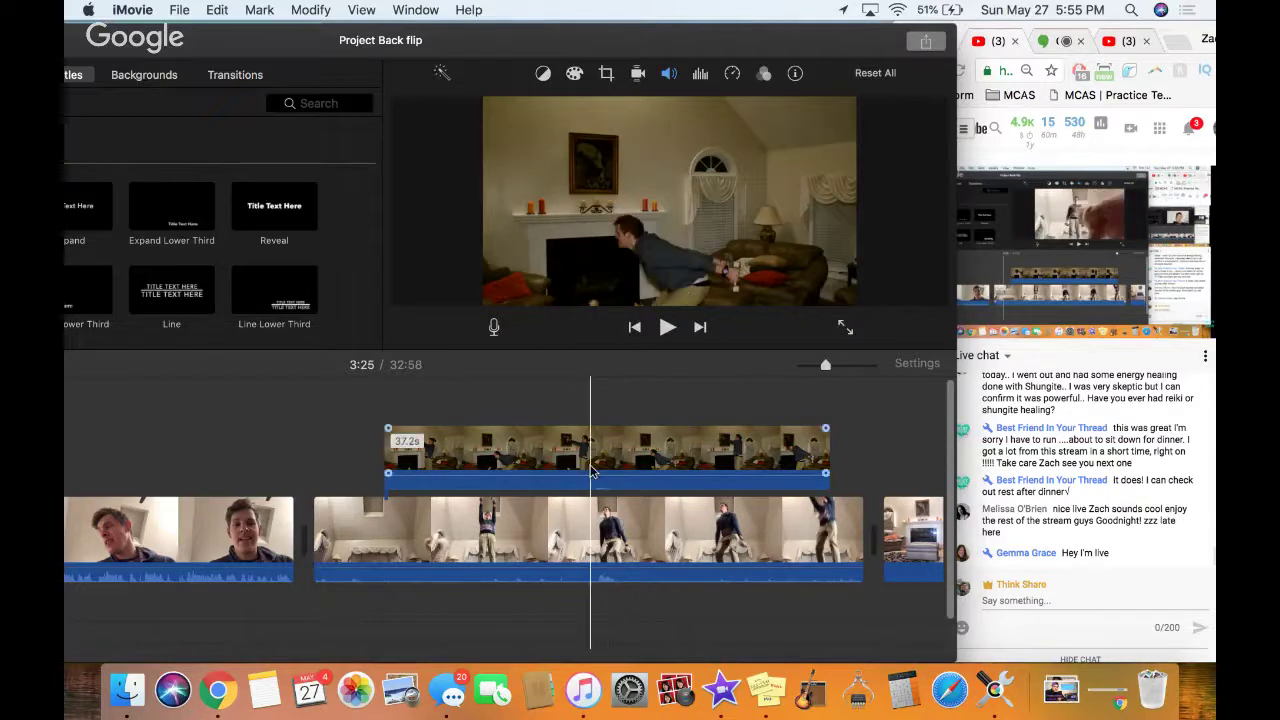
left_click(563, 513)
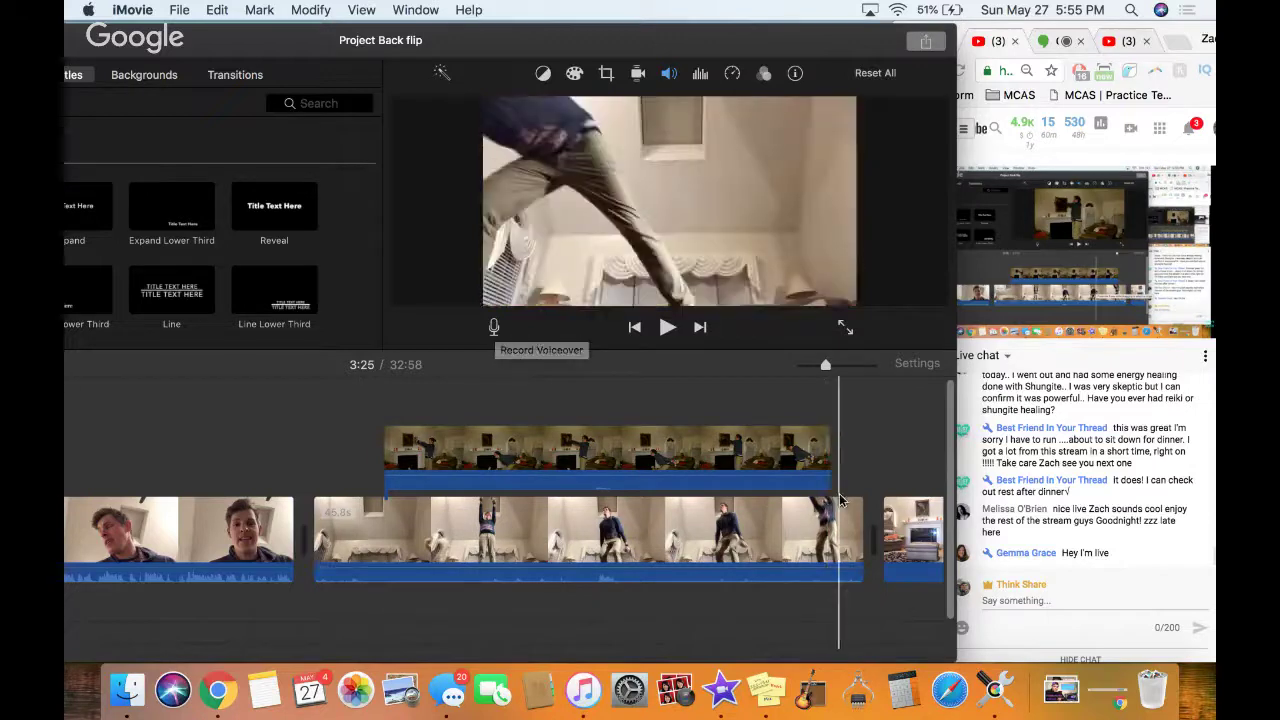
scroll(826, 500, "right", 3)
scroll(839, 493, "right", 10)
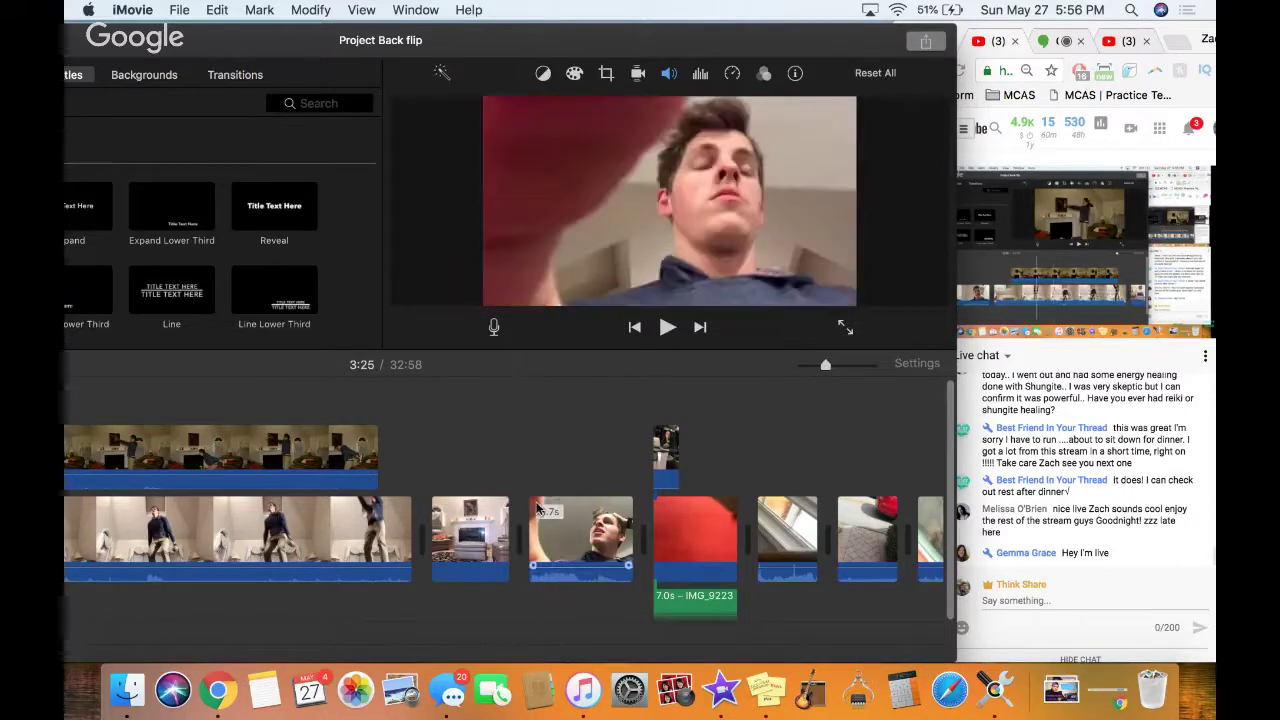
Play the two short clips that follow the 45.8-second living-room clip
left_click(424, 523)
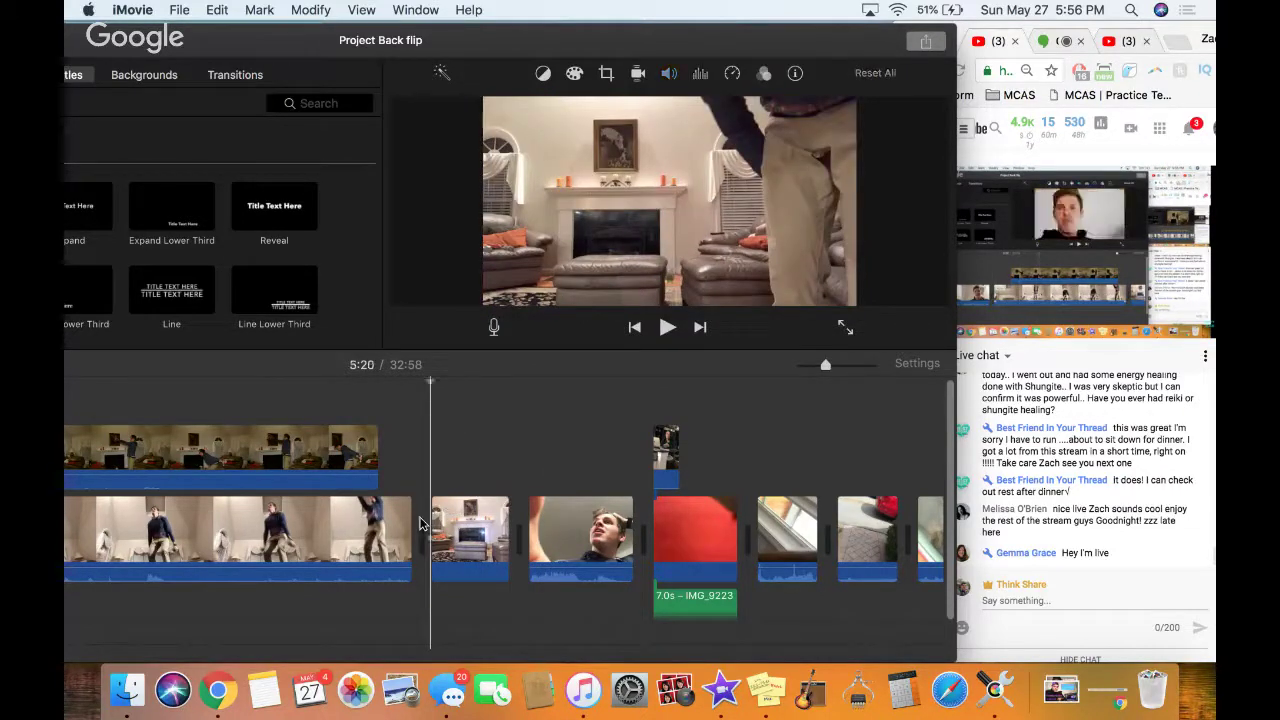
key("space")
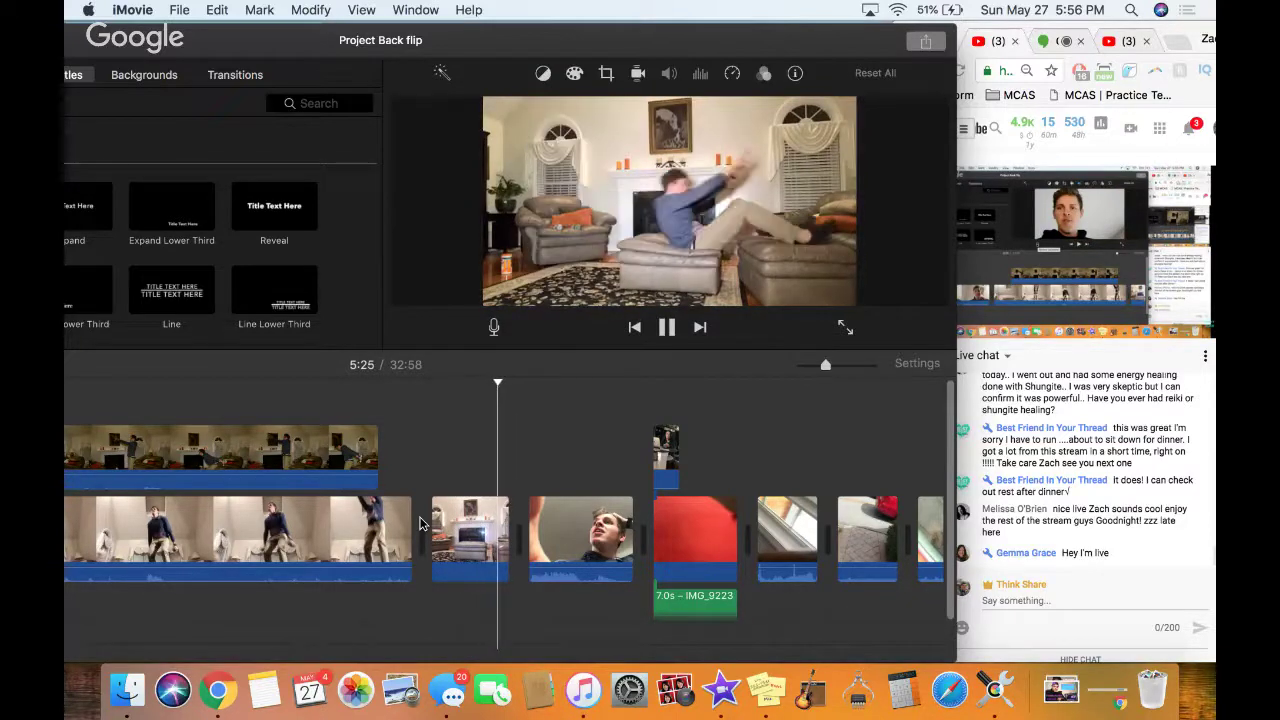
key("space")
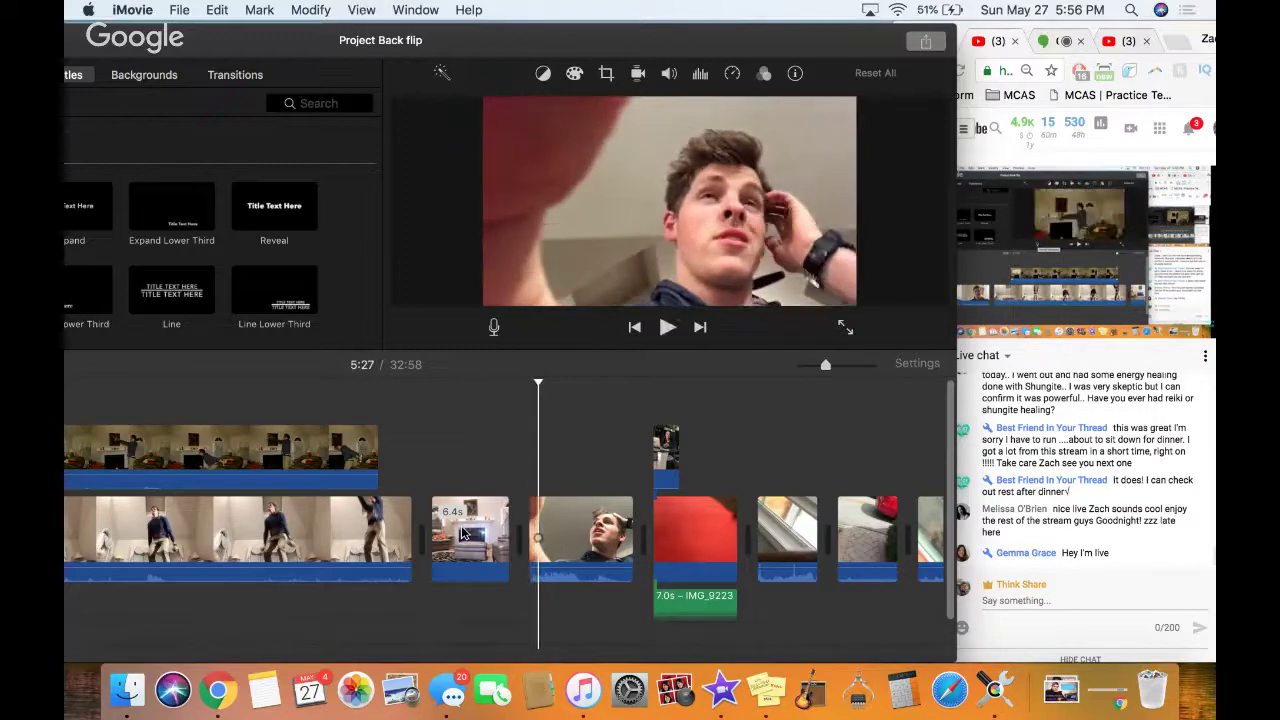
left_click(528, 528)
key("space")
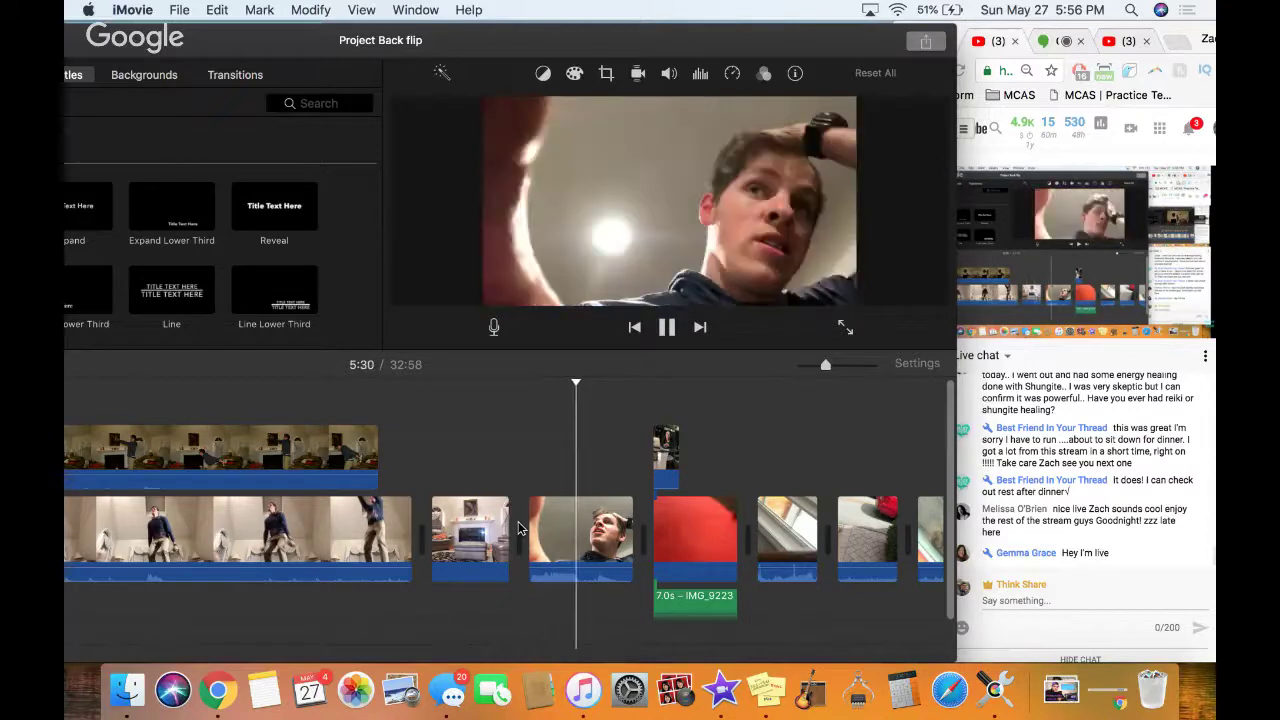
key("space")
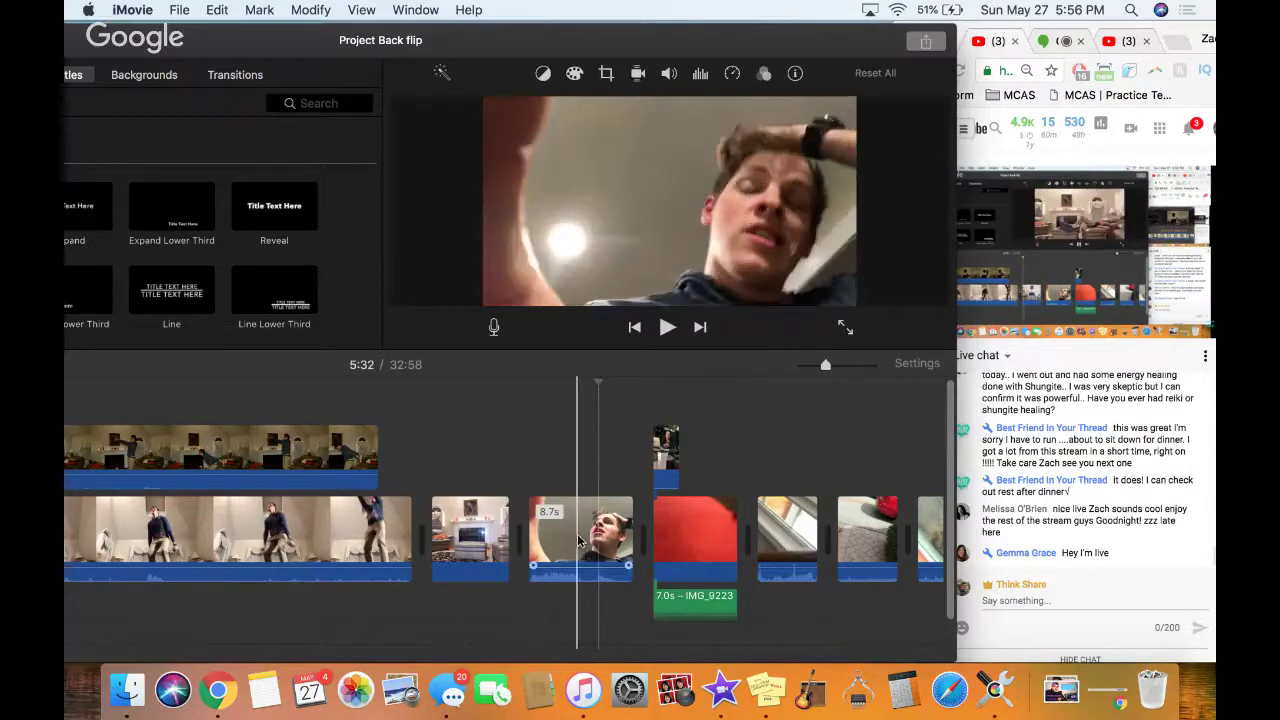
Return to the earlier phone clips and replay the sequence into the 36-second talking clip, stopping at 2:56
scroll(357, 540, "left", 3)
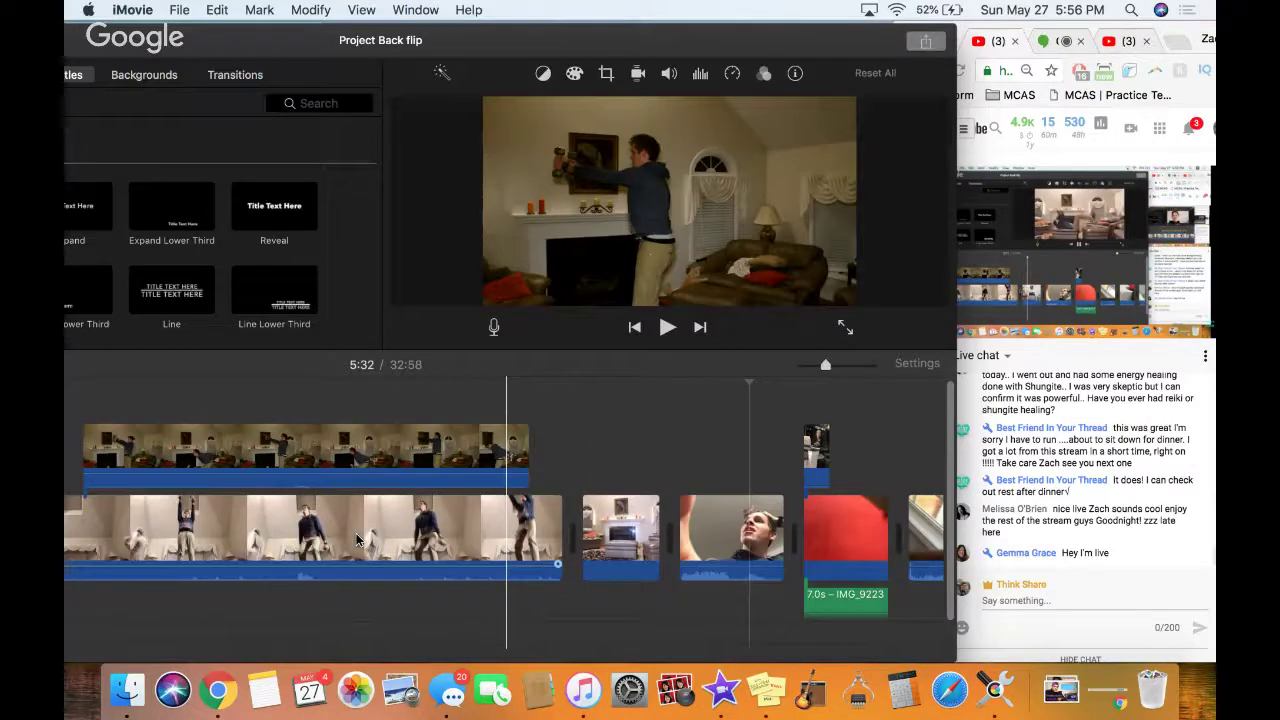
scroll(357, 540, "left", 3)
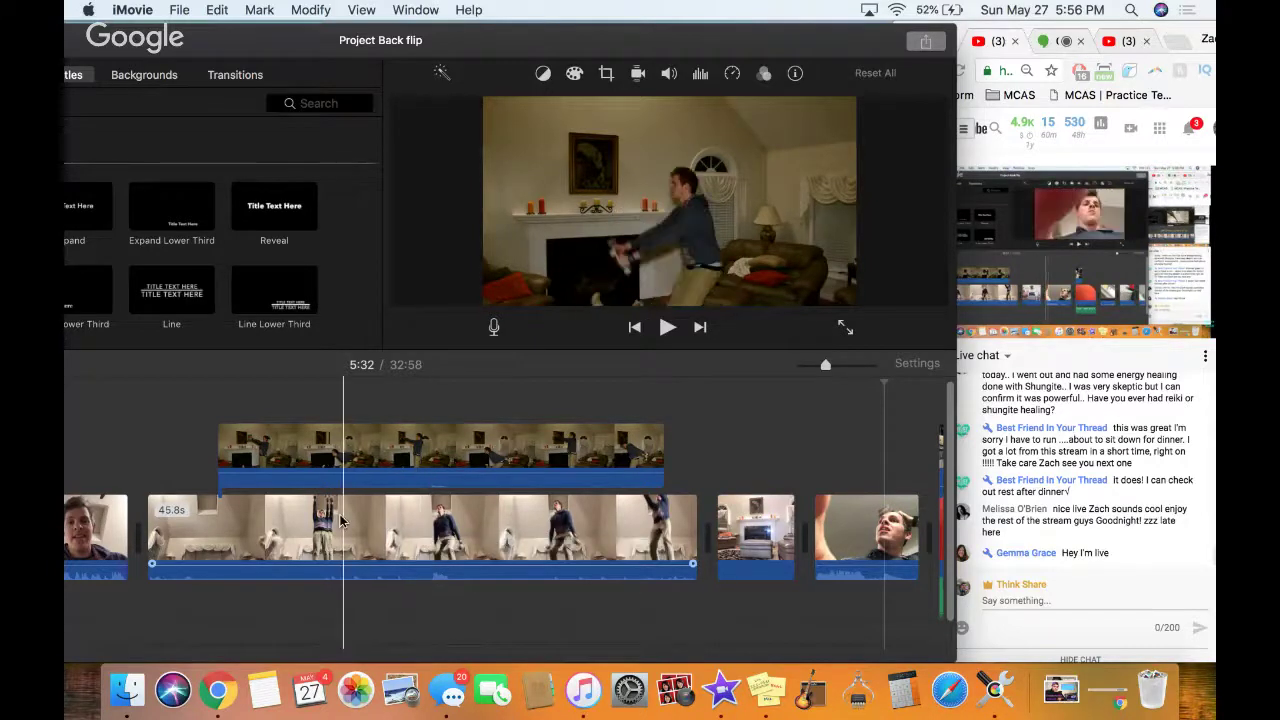
scroll(340, 520, "left", 10)
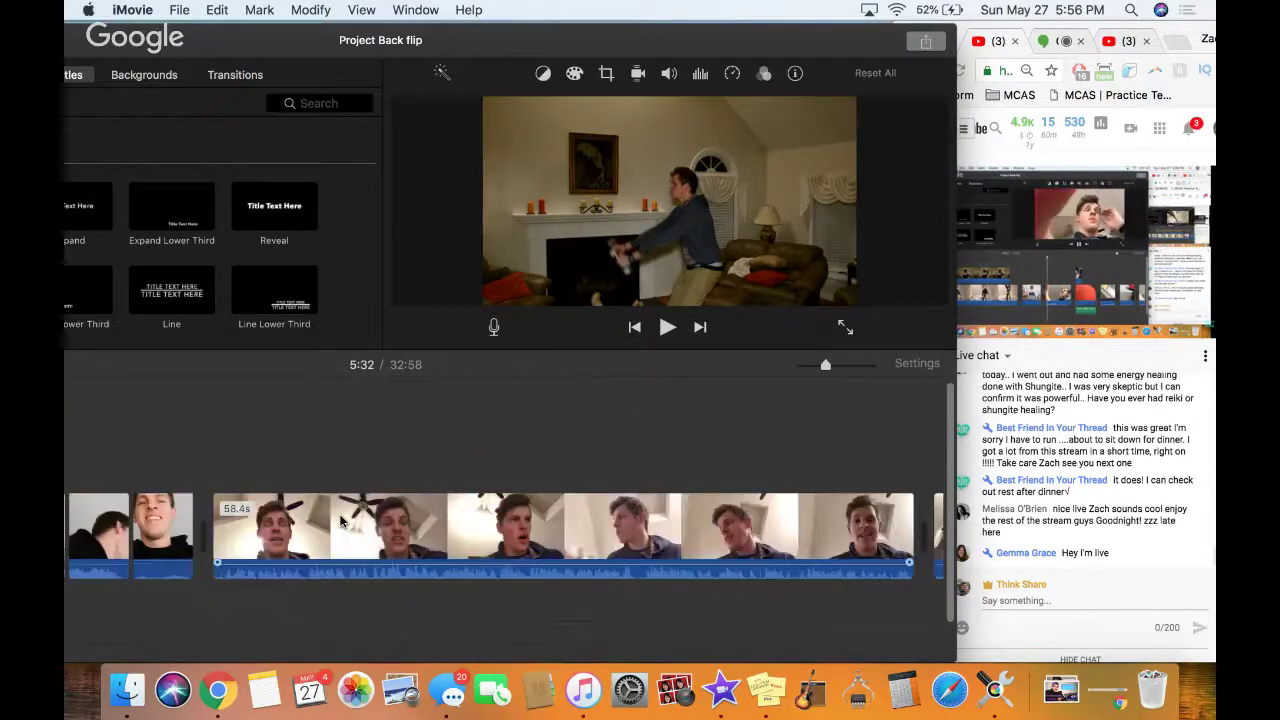
left_click(565, 465)
key("space")
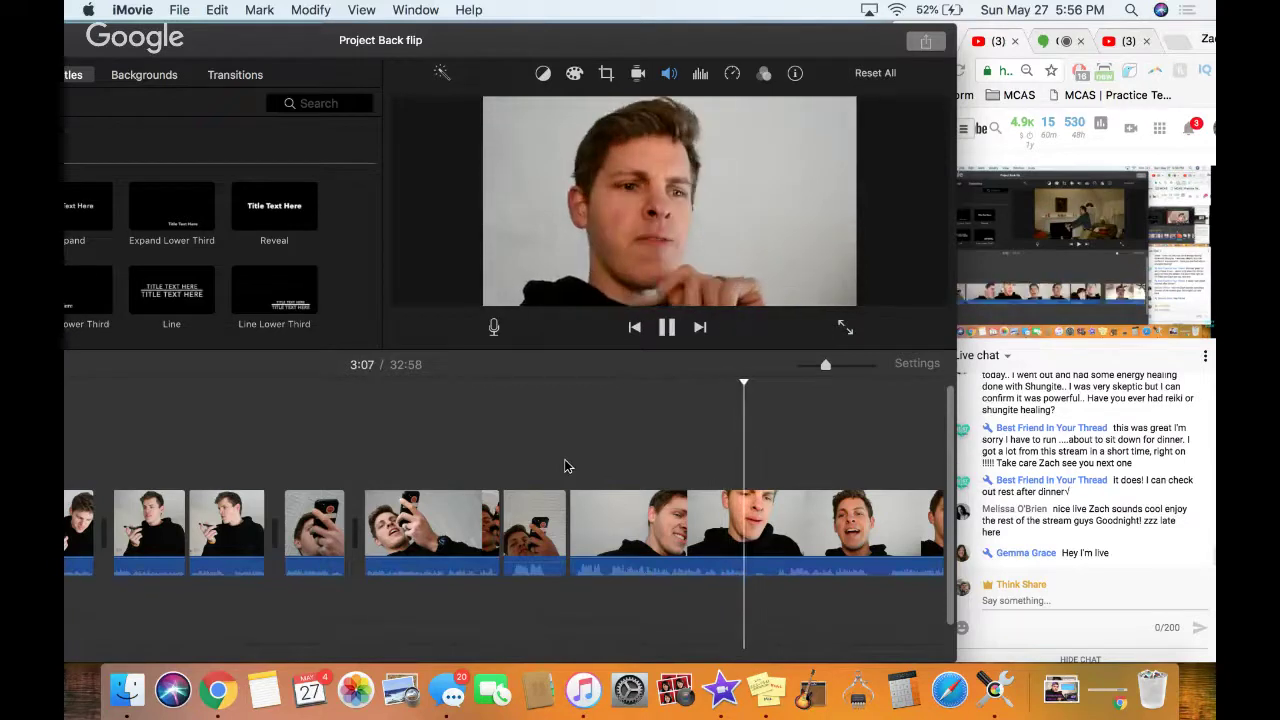
key("space")
key("space")
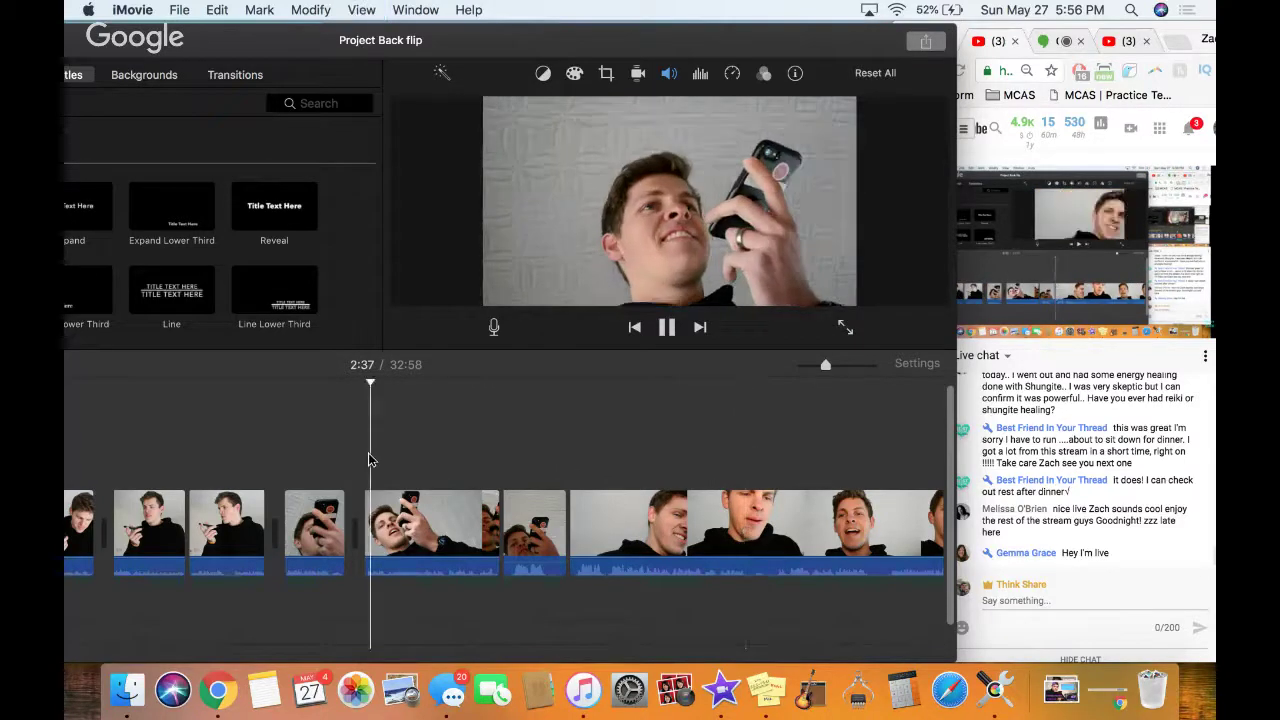
left_click(272, 459)
left_click(221, 460)
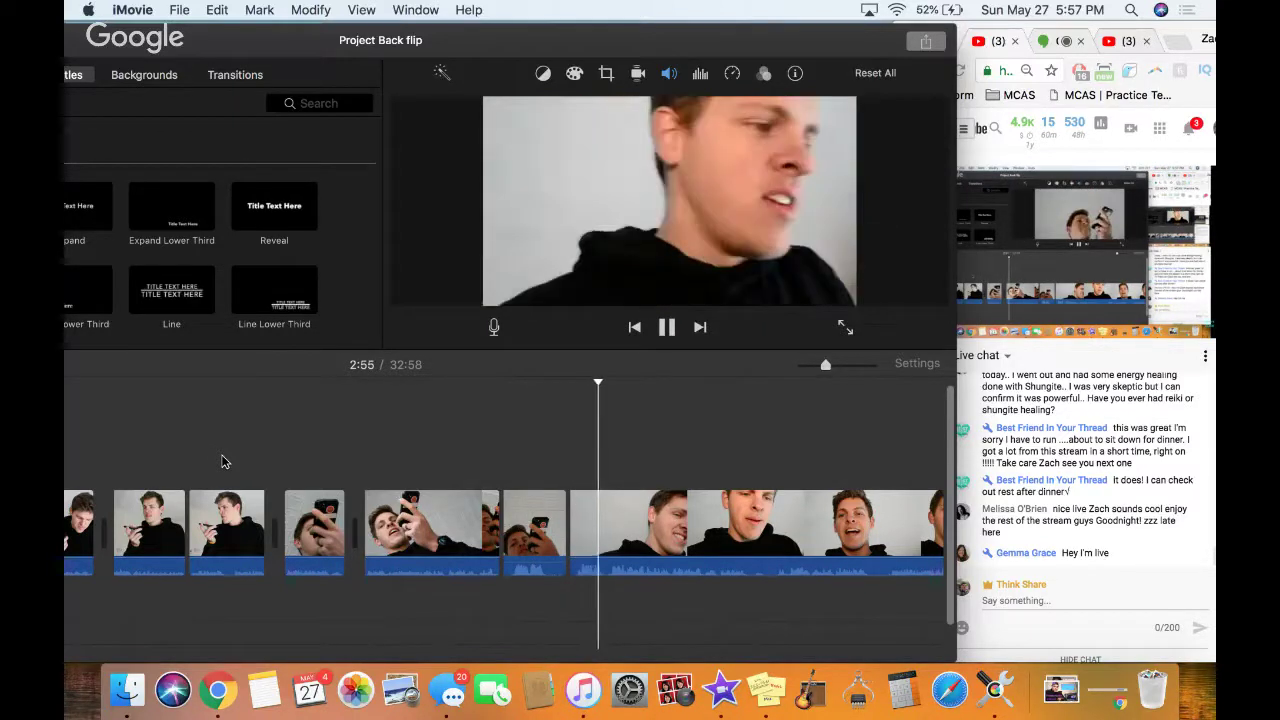
key("space")
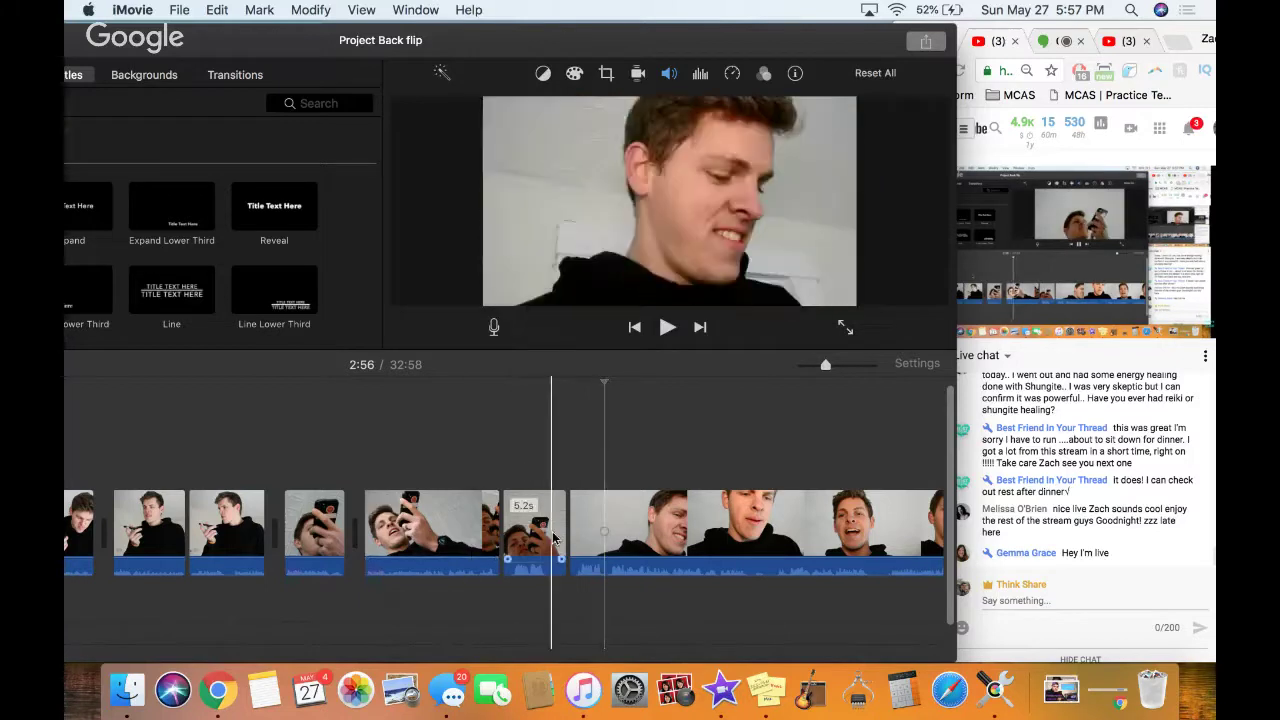
Split the 36-second talking clip at 2:56 and delete the 33-second portion after the cut
left_click(607, 529)
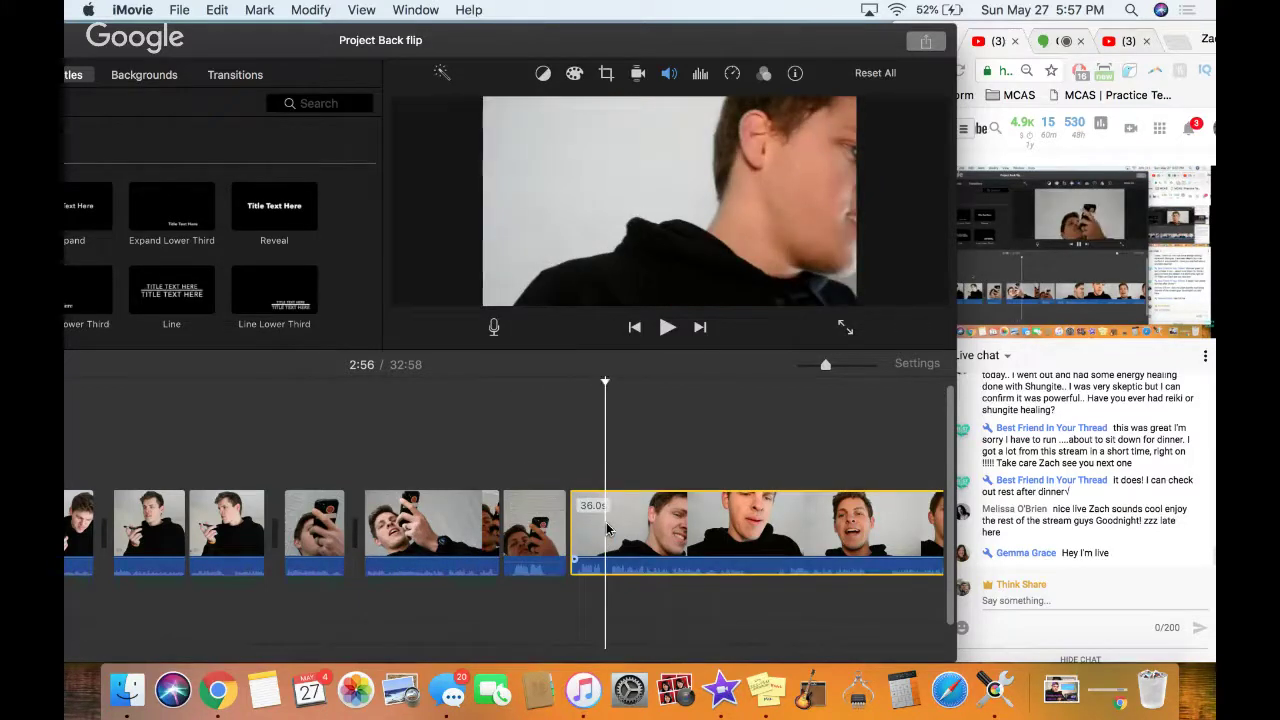
key("super+b")
key("Delete")
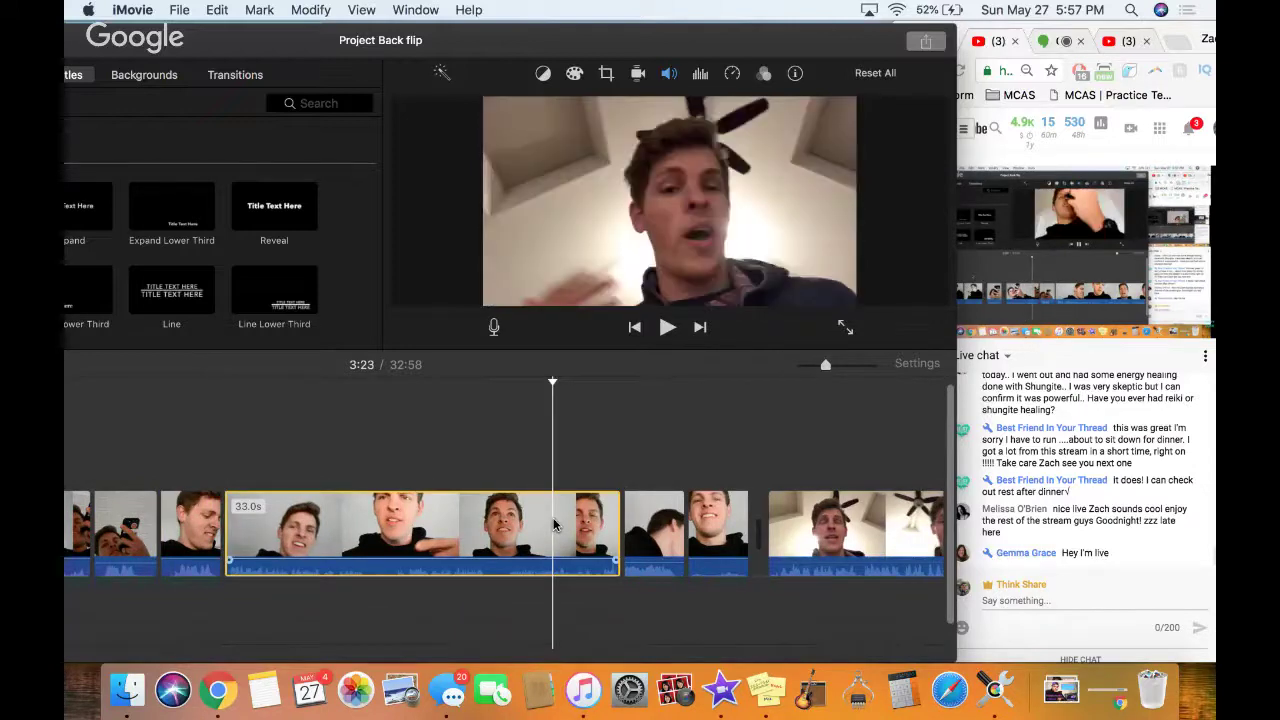
key("Delete")
Play across the new cut and delete the short clip directly before the 58.4-second clip
key("space")
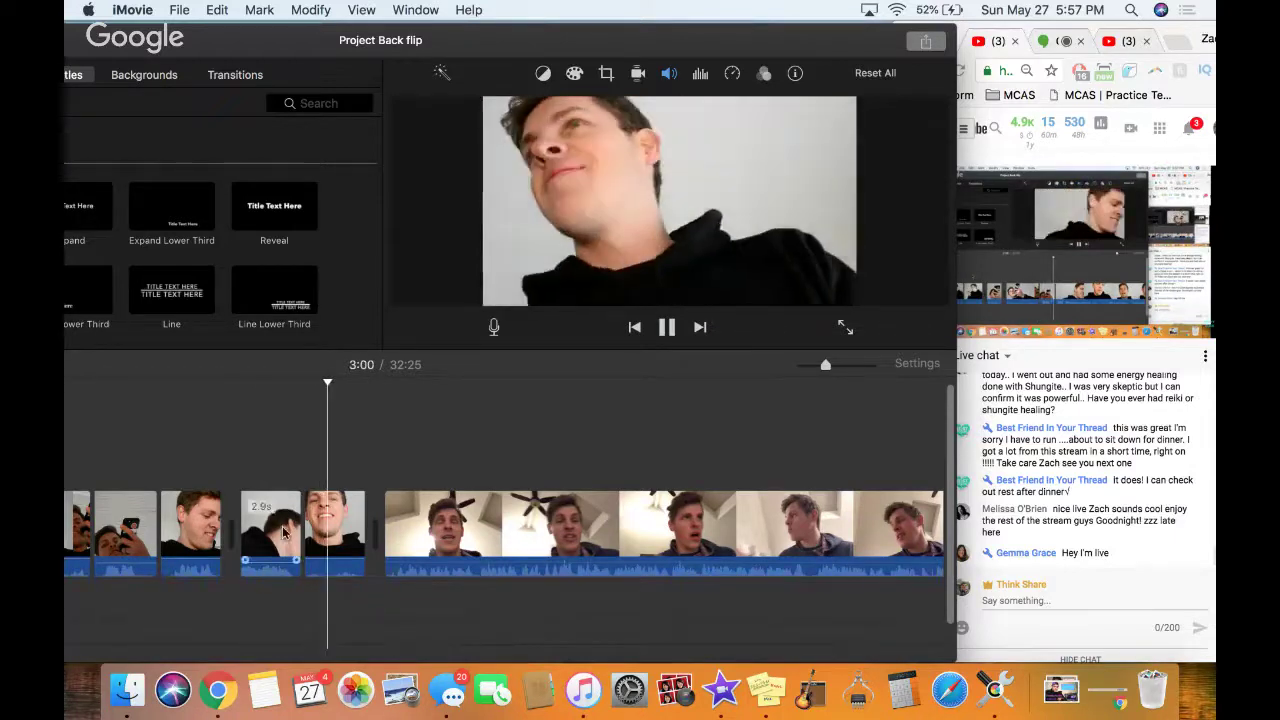
left_click(340, 537)
key("BackSpace")
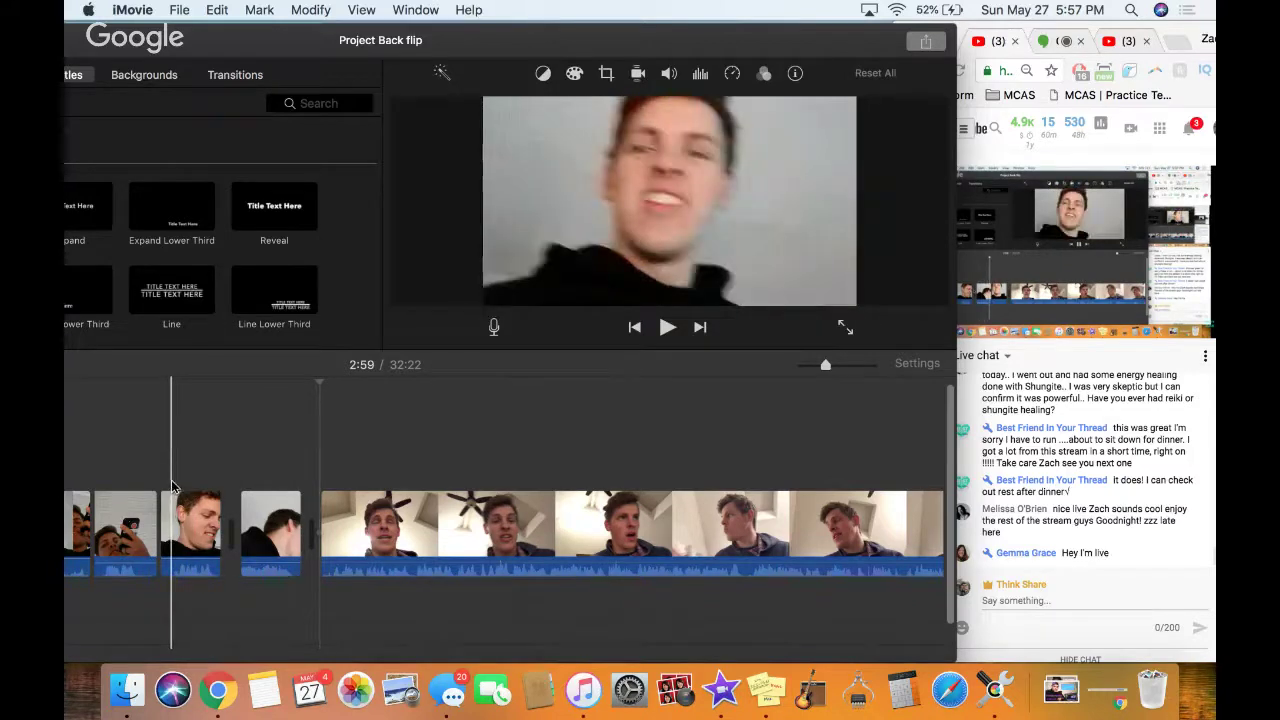
Review the shortened run of clips, play the 58.4-second clip from its start to 3:46, and look over its ending
scroll(177, 480, "left", 4)
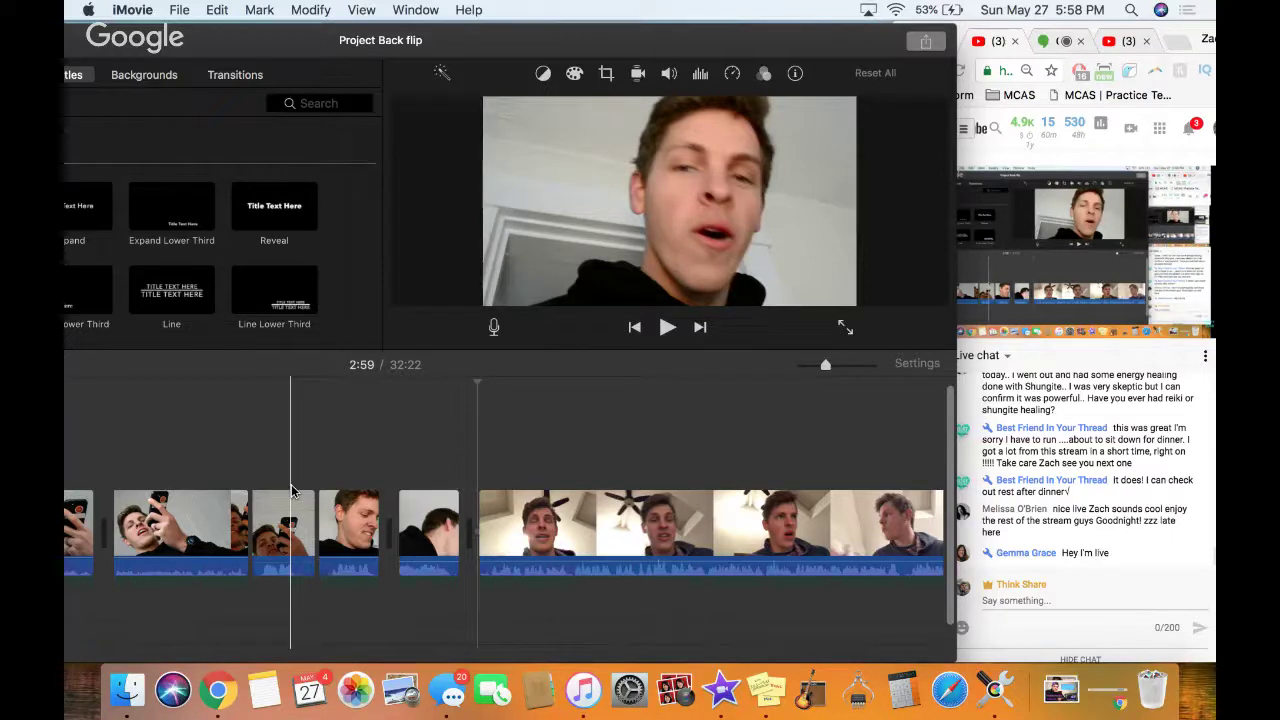
left_click(321, 520)
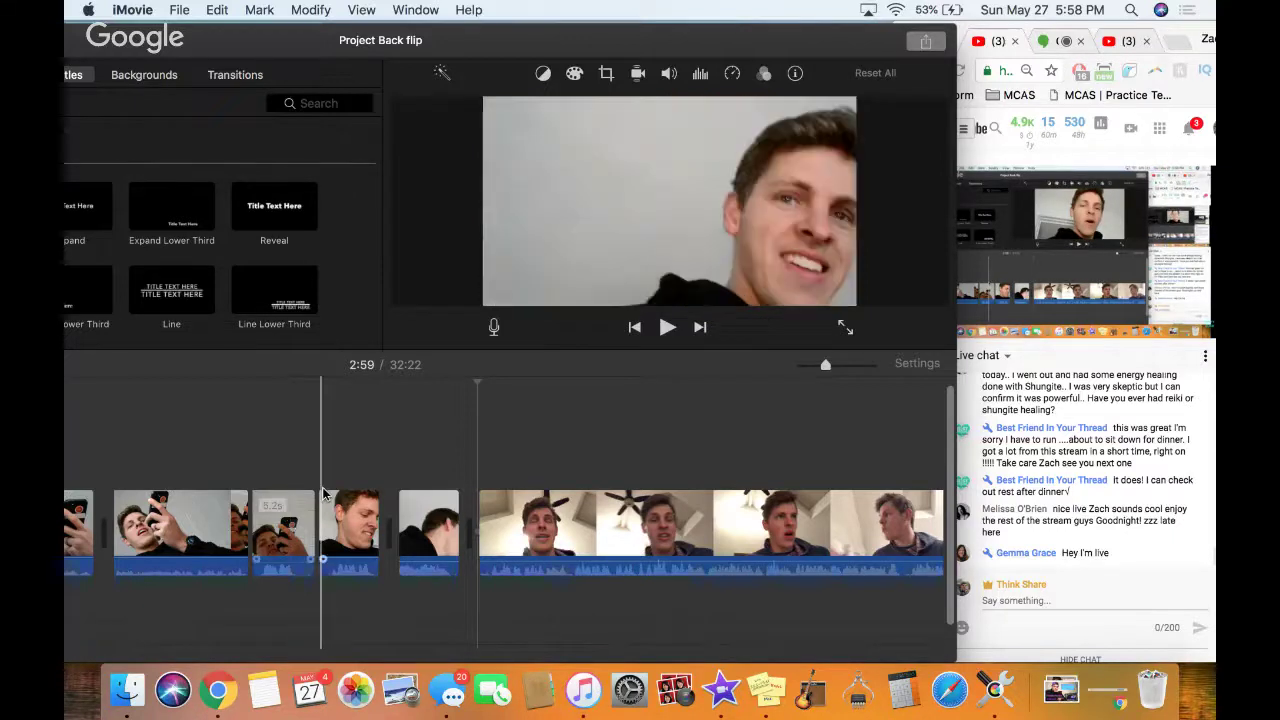
left_click(446, 533)
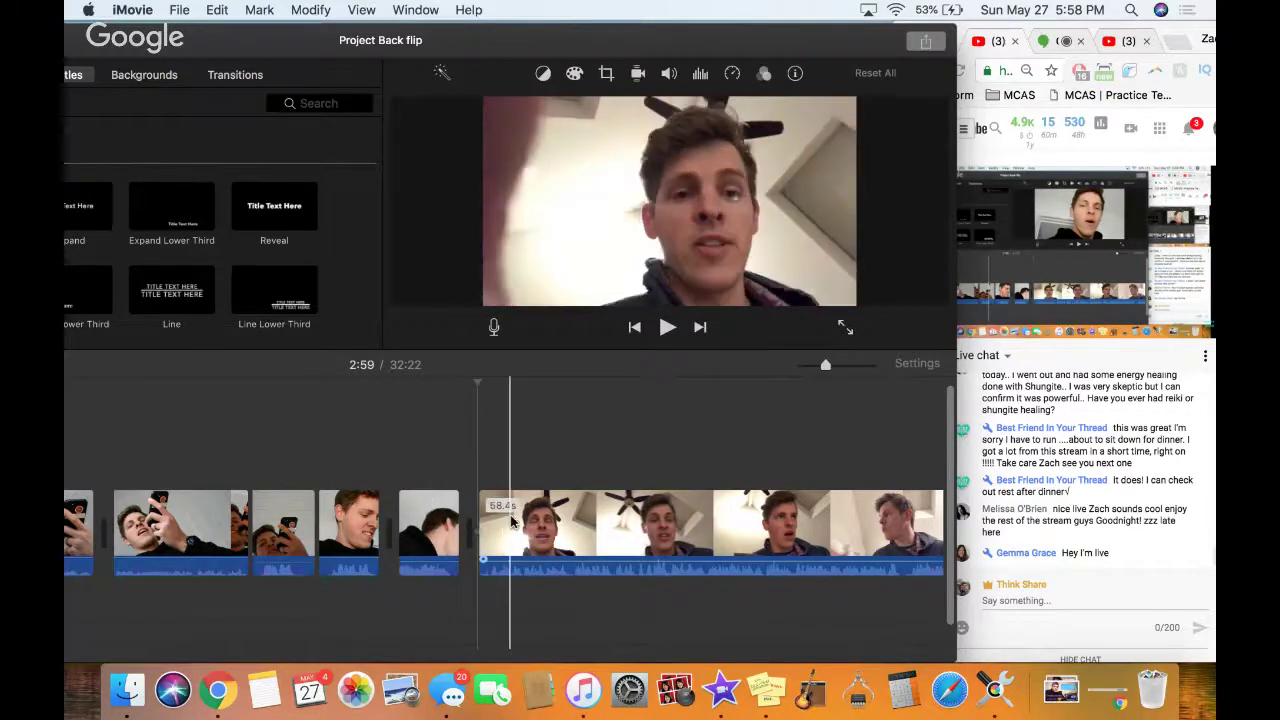
scroll(532, 525, "right", 3)
scroll(532, 525, "right", 4)
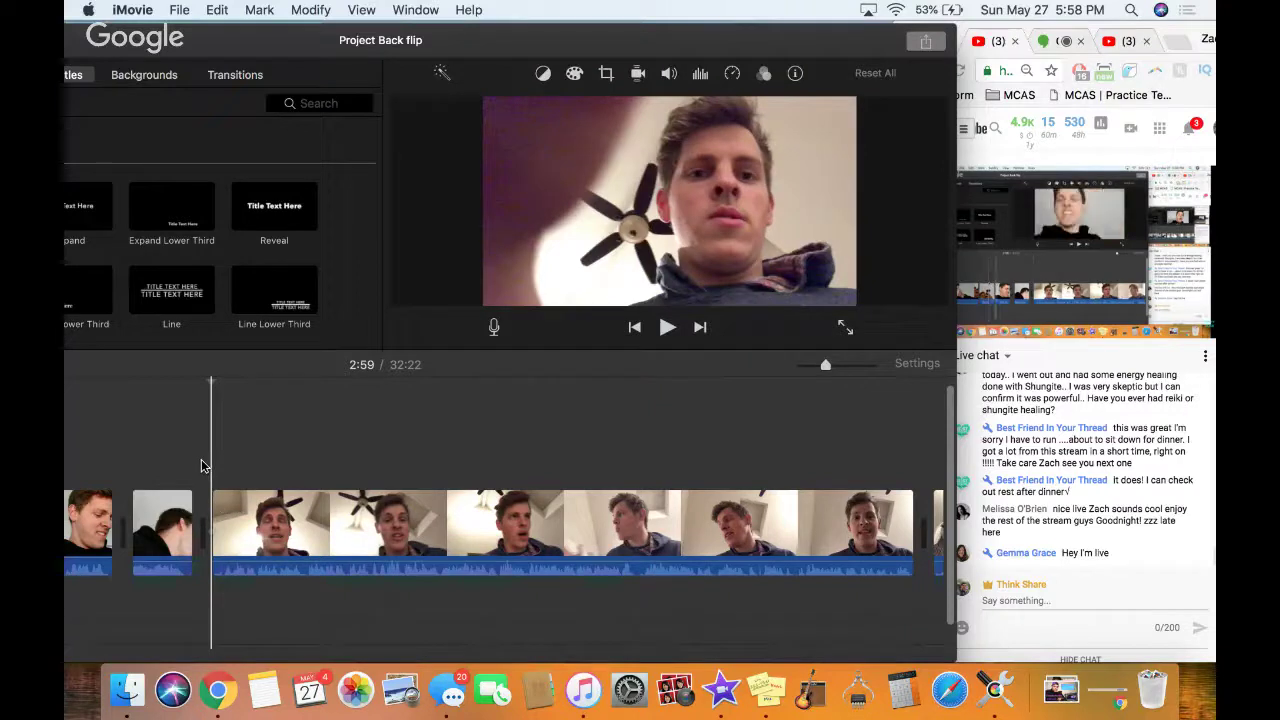
key("space")
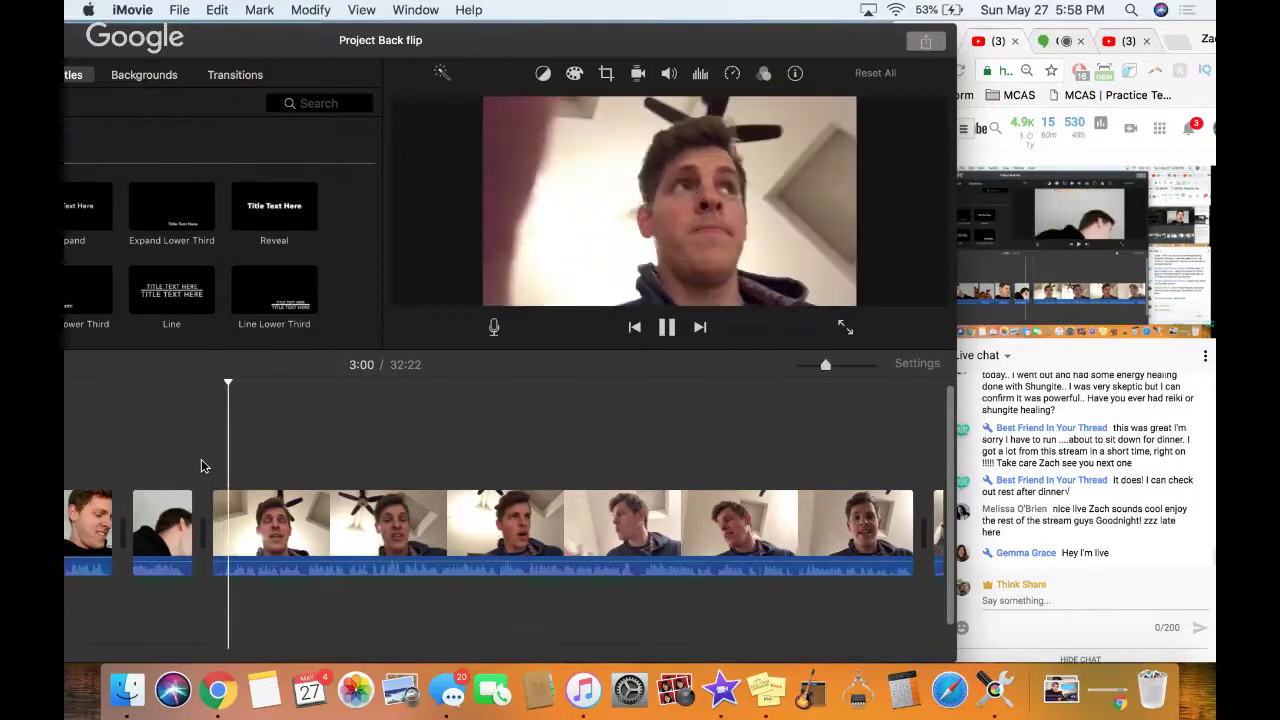
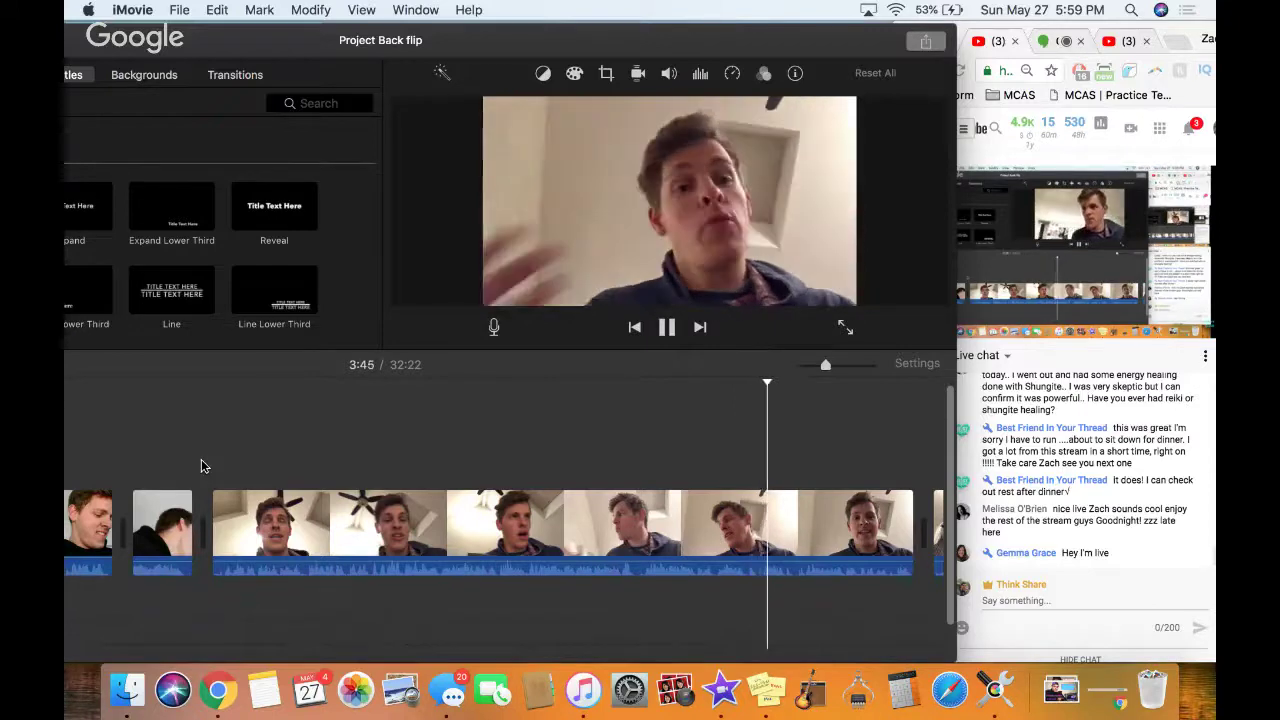
key("space")
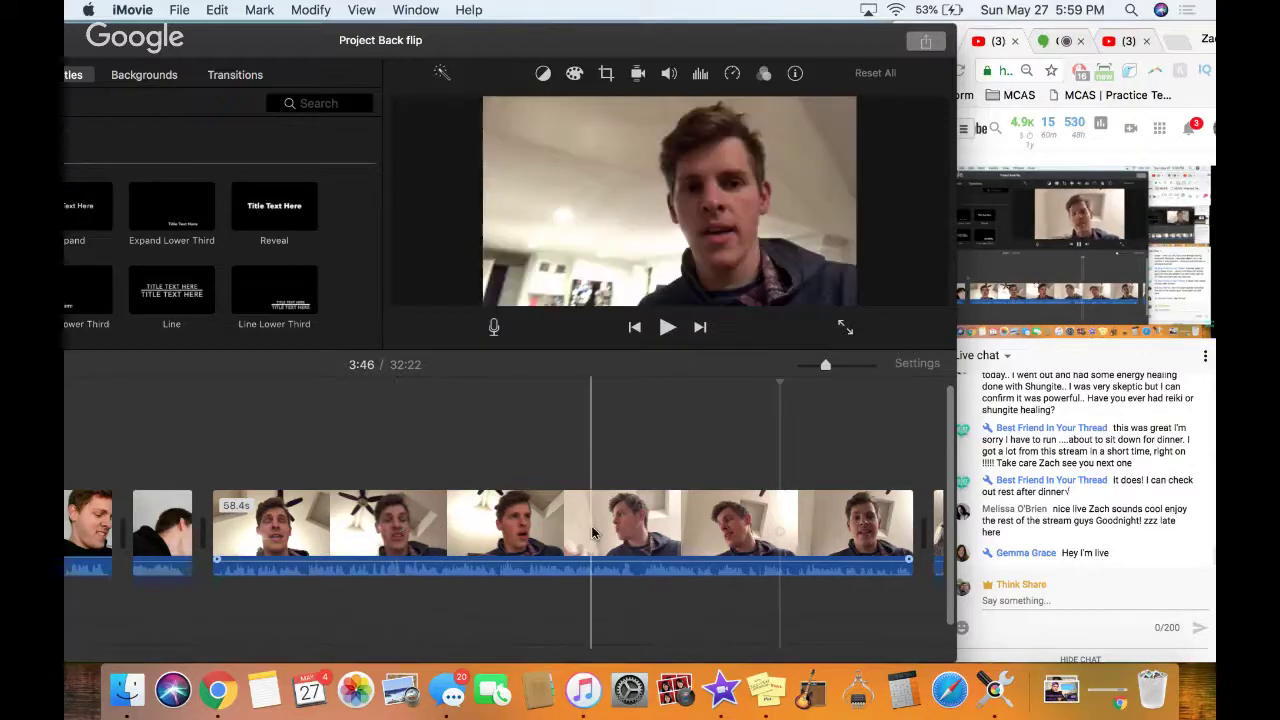
scroll(612, 528, "right", 3)
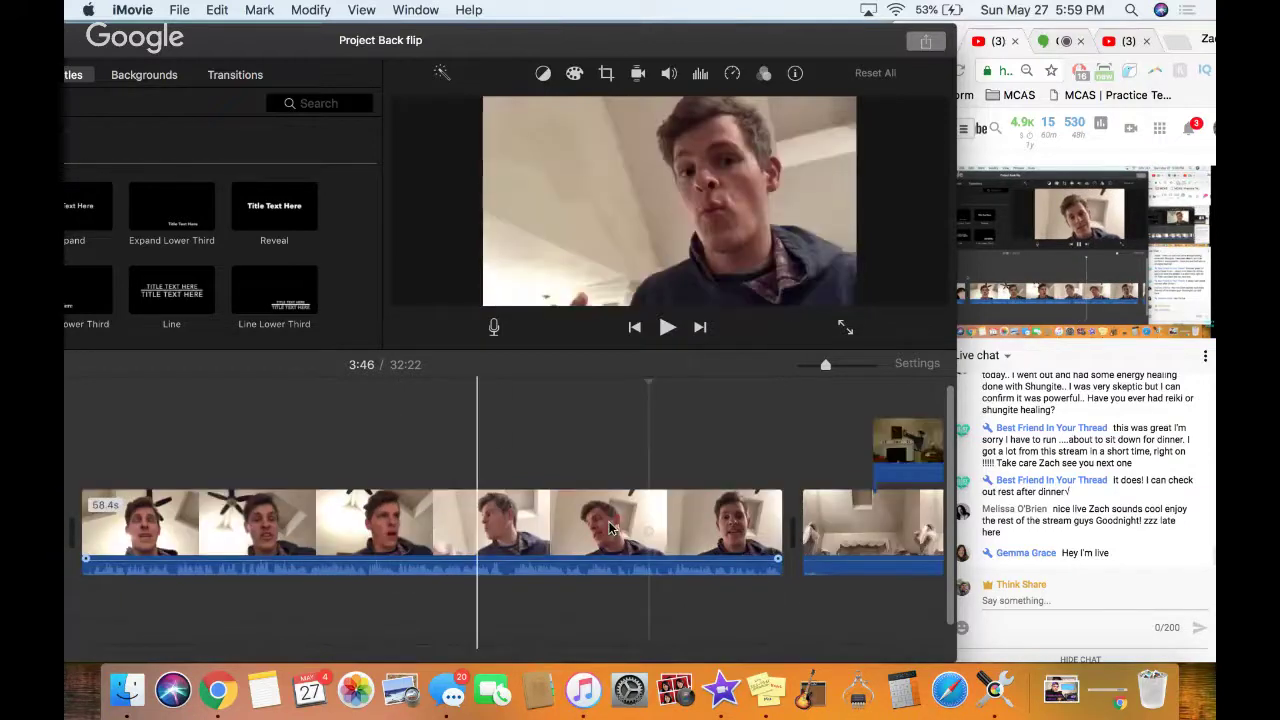
scroll(612, 528, "right", 6)
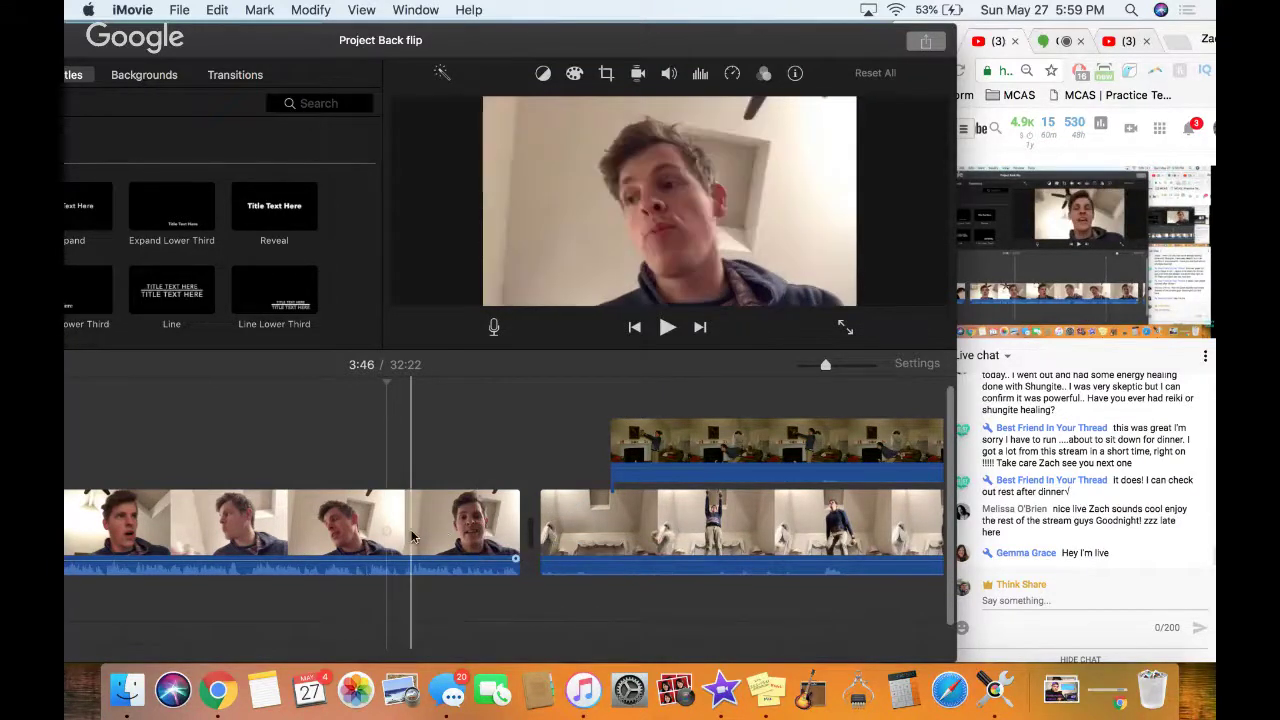
Return to the start of the 58.4-second talking clip and replay it up to 3:19
scroll(410, 537, "left", 6)
scroll(410, 537, "left", 2)
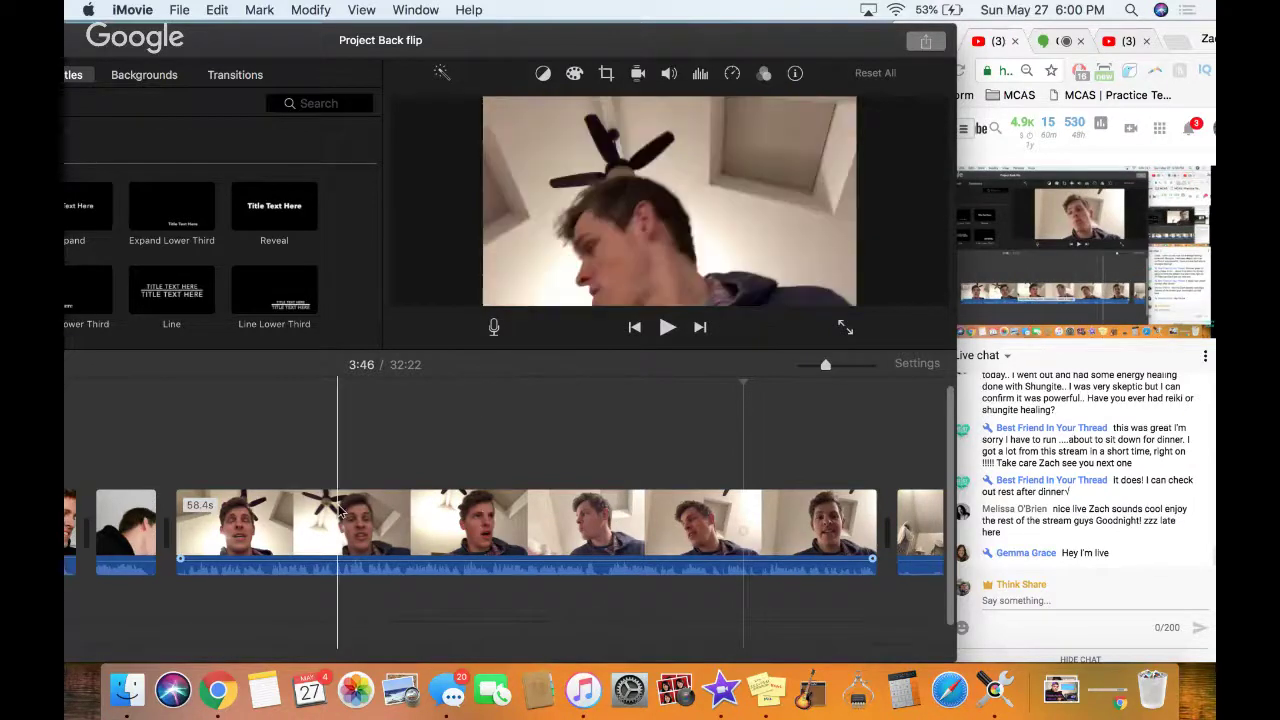
left_click(267, 505)
key("space")
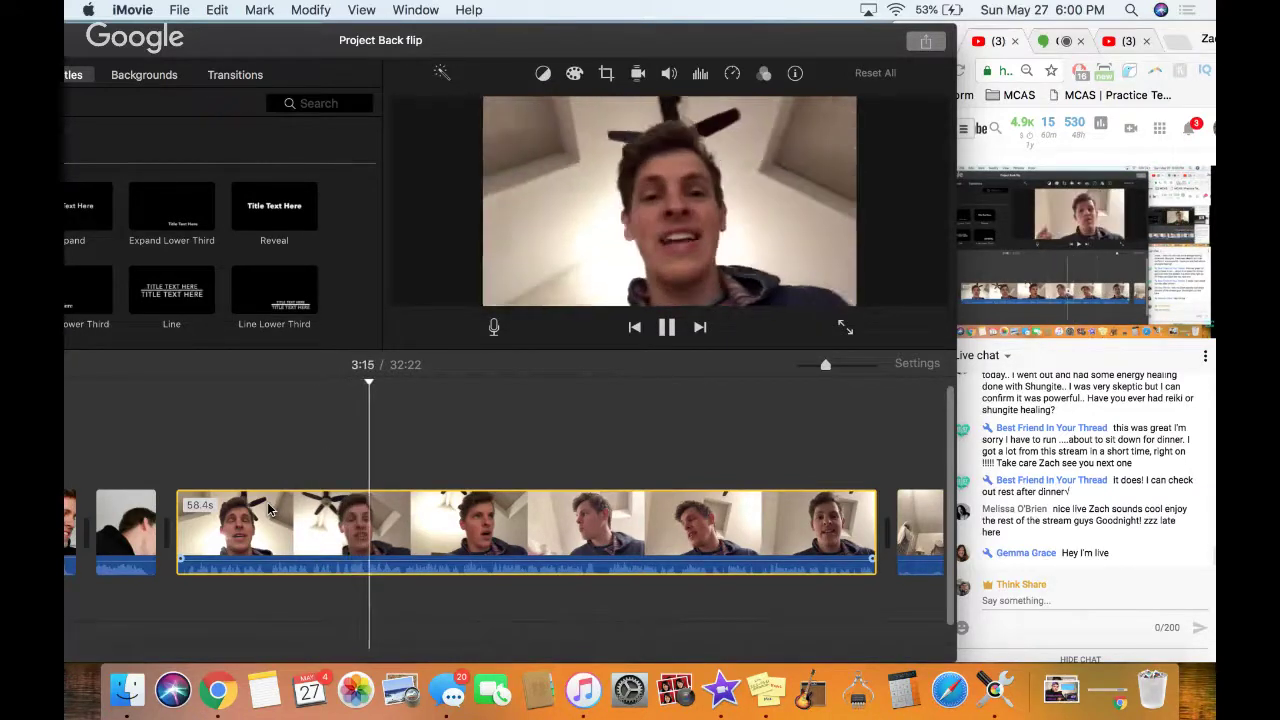
key("space")
key("space")
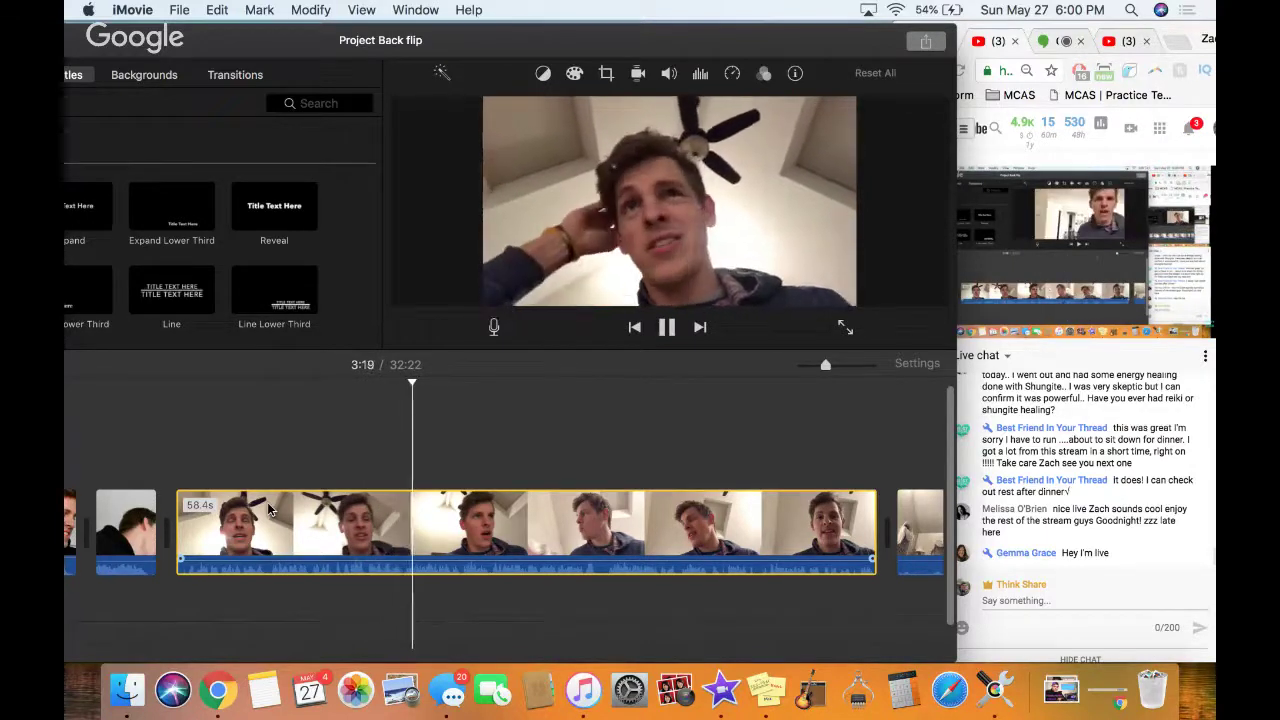
Split the 58.4-second talking clip at 3:17 and delete the portion after the cut
left_click(374, 524)
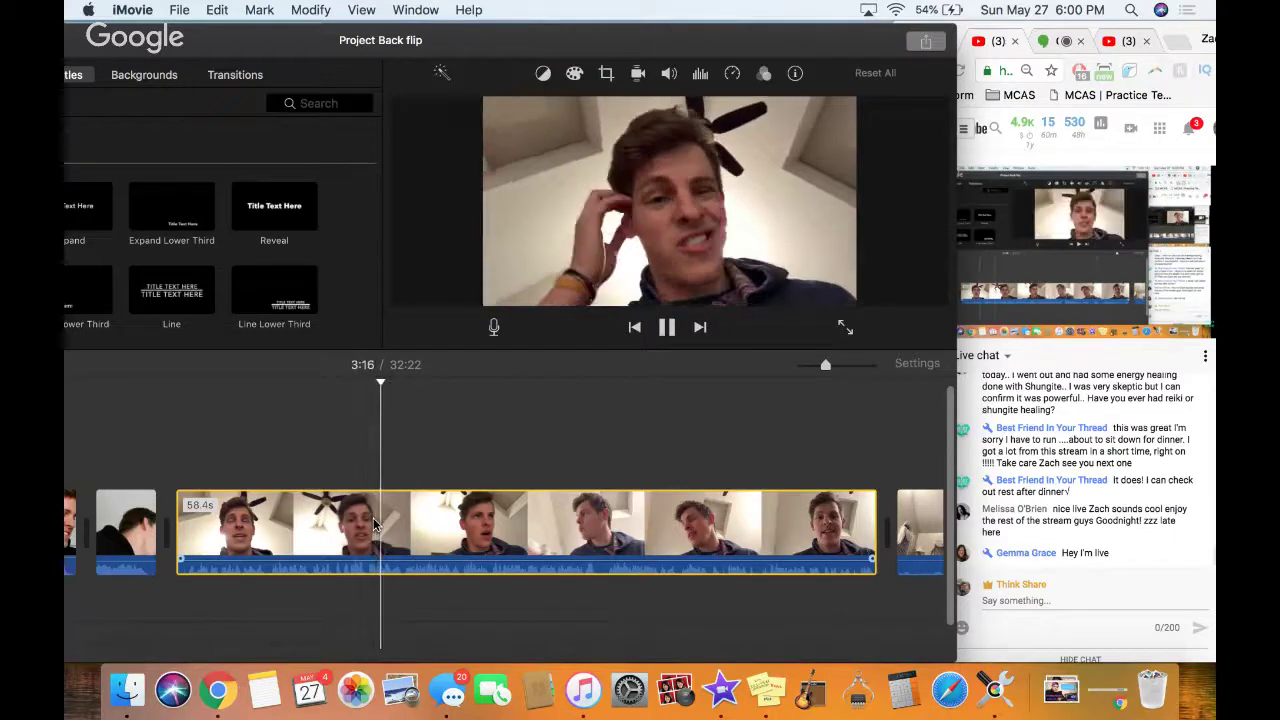
key("space")
key("cmd+b")
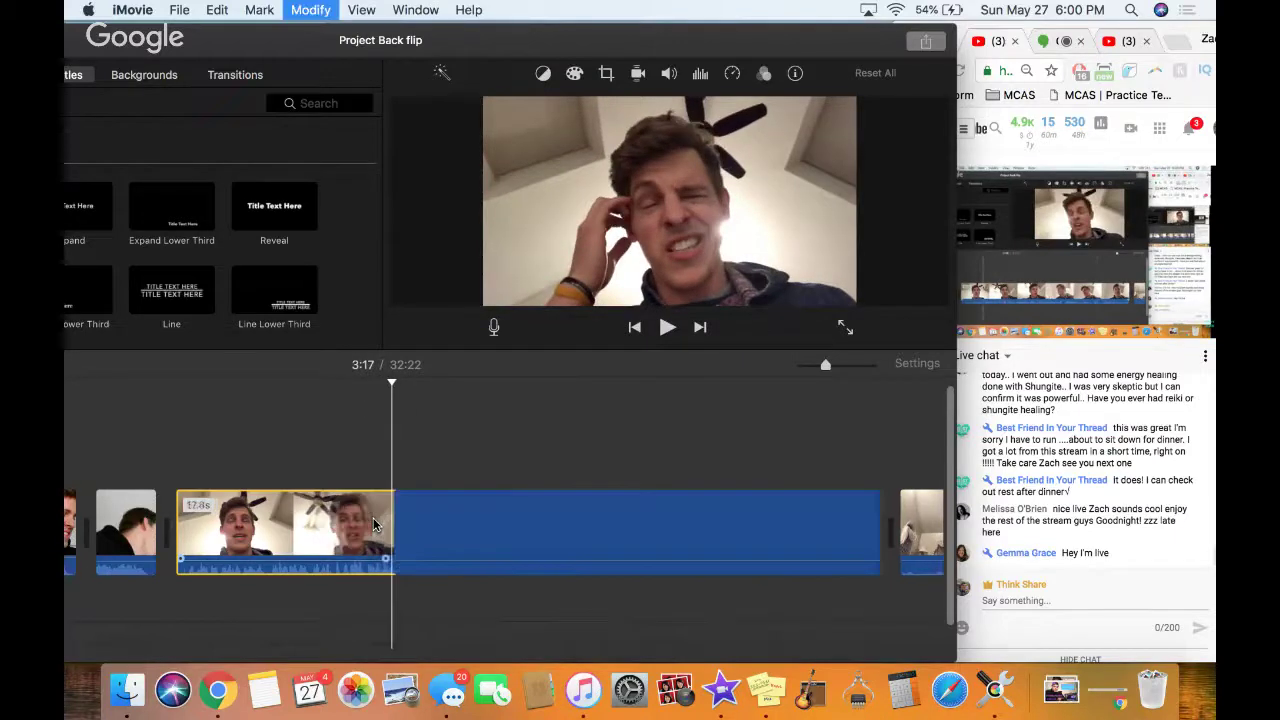
key("Delete")
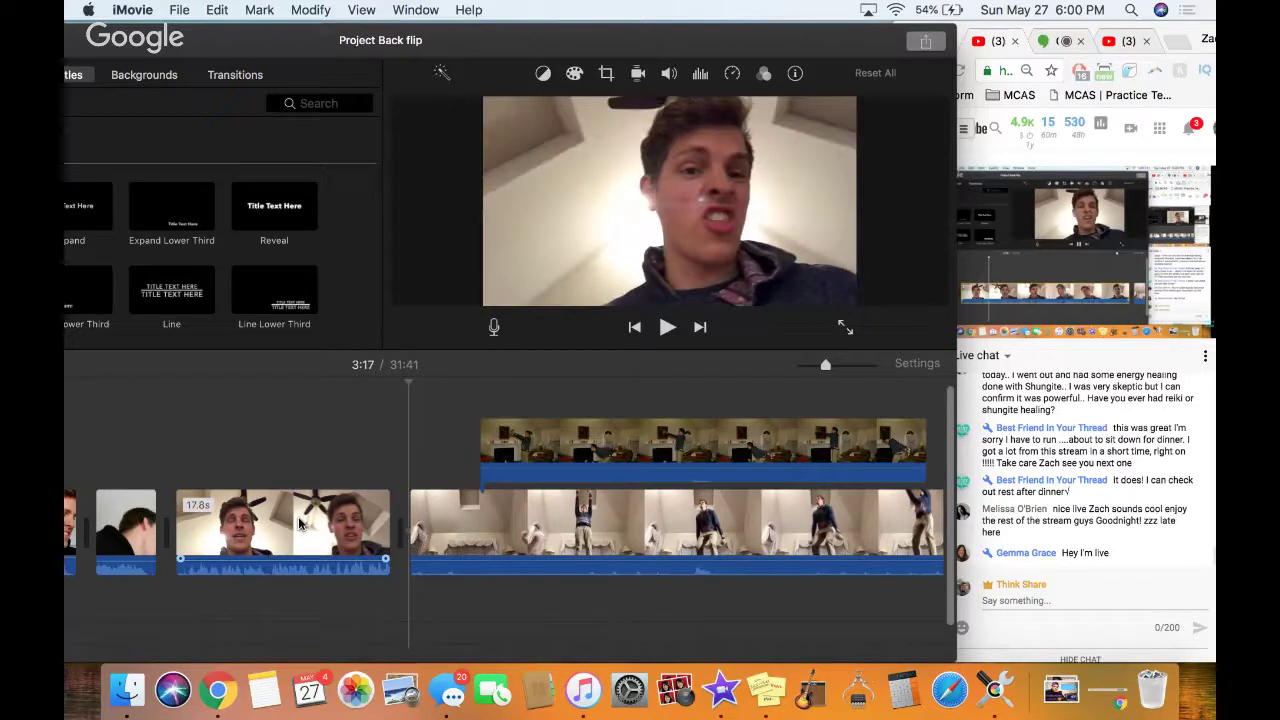
Add a Date/Time title above the short kitchen overlay clip at 4:17, where the red clip begins
left_click(620, 530)
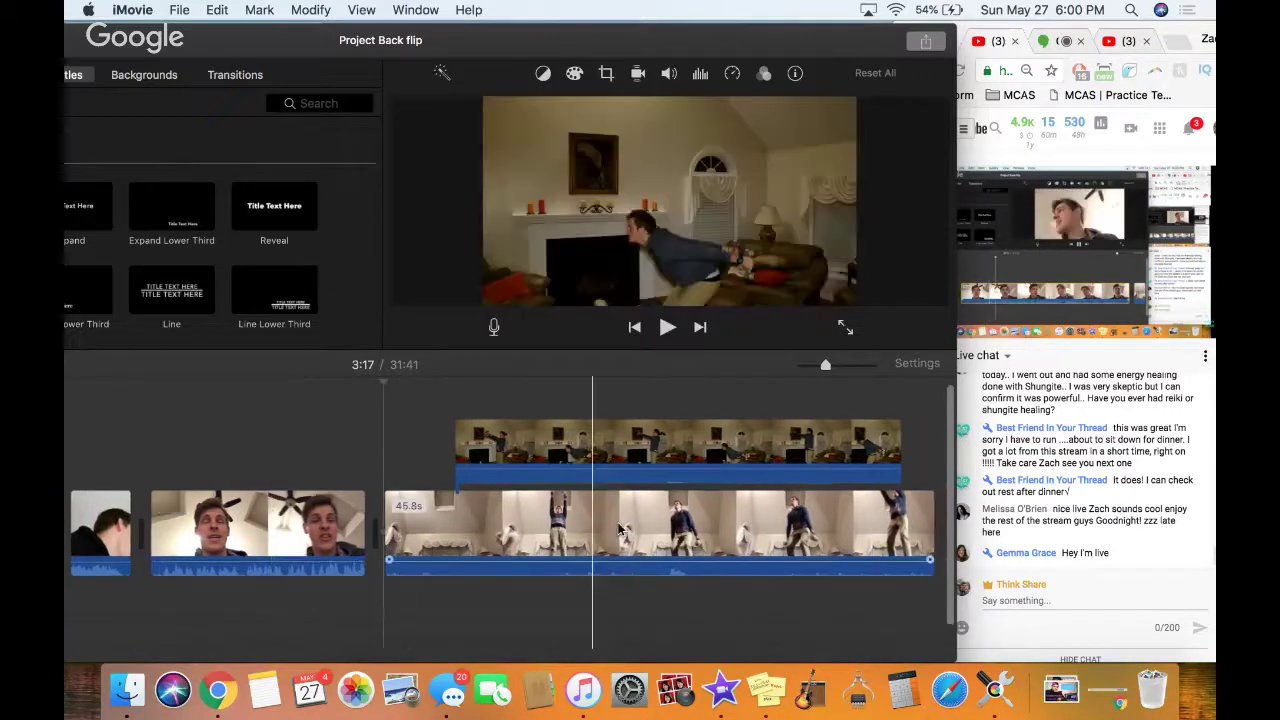
scroll(630, 520, "right", 3)
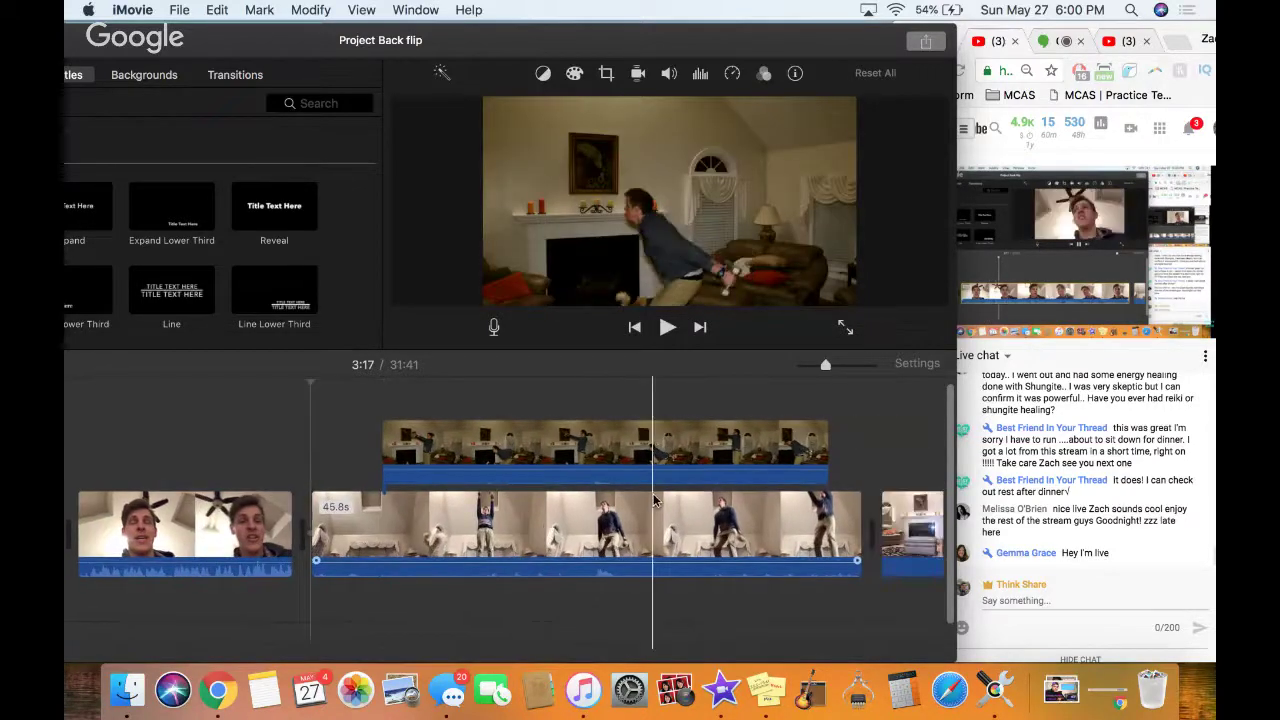
scroll(655, 500, "right", 8)
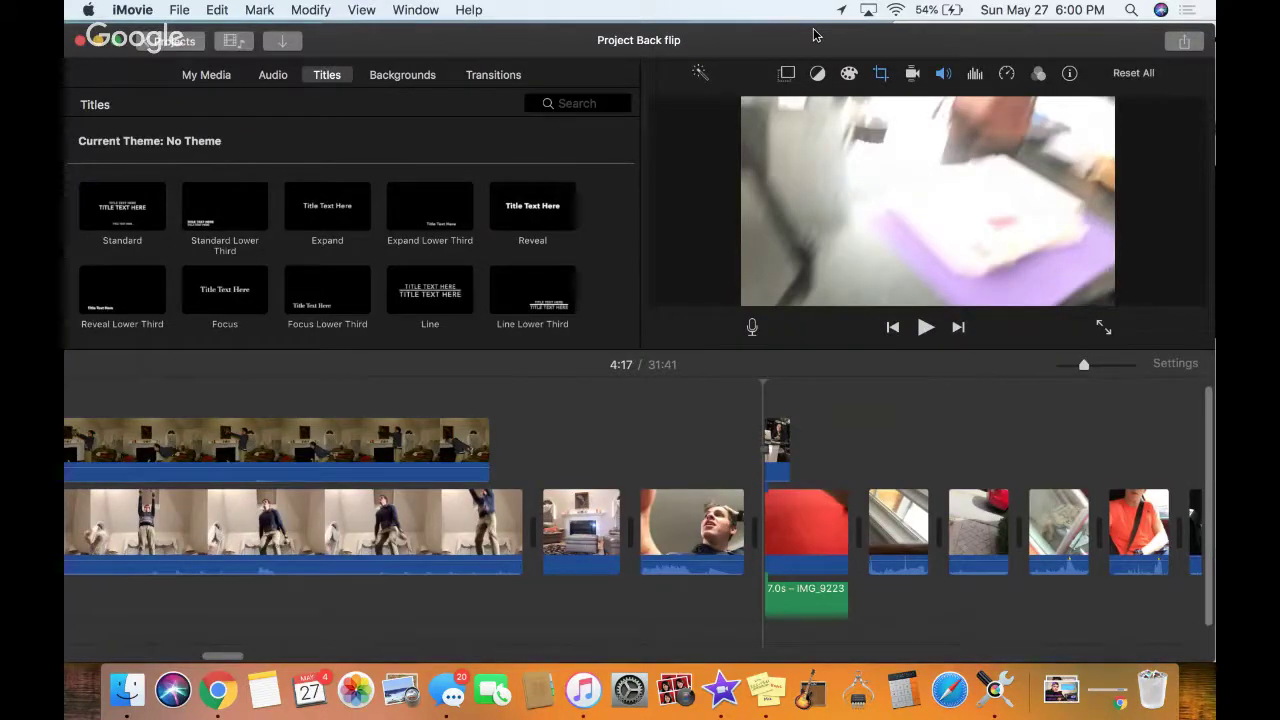
left_click_drag(813, 35, 823, 36)
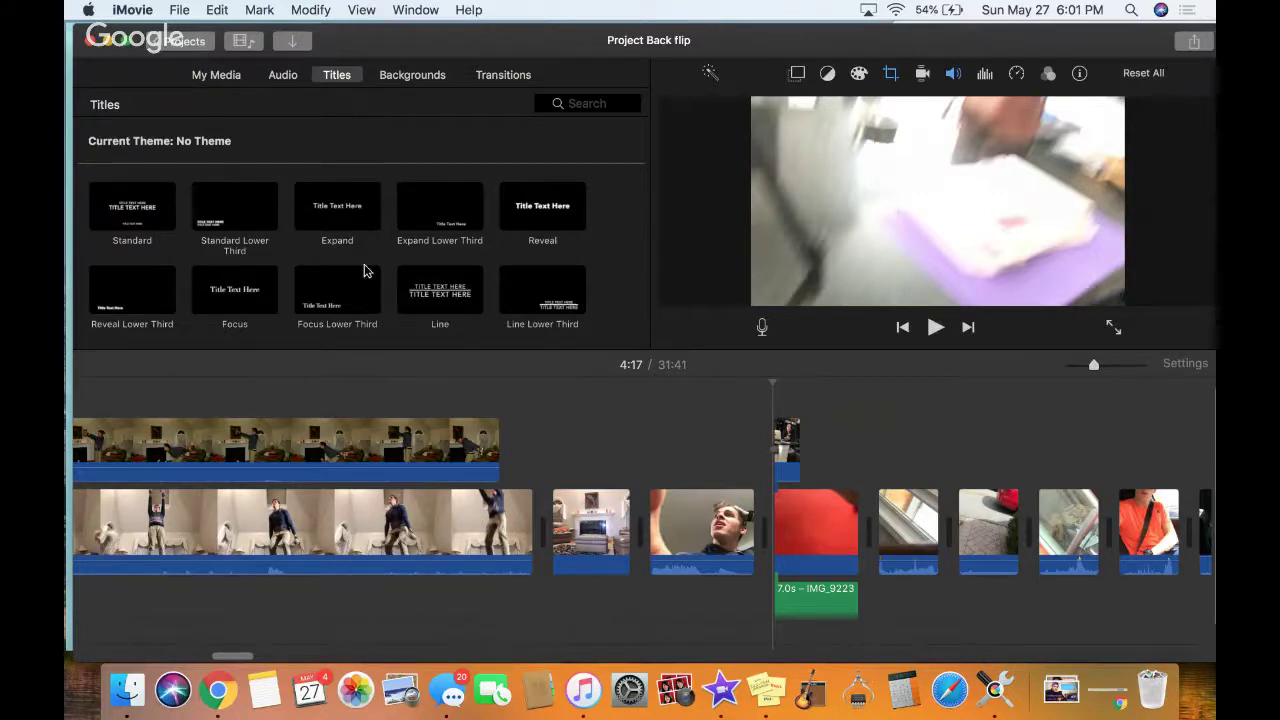
left_click(237, 78)
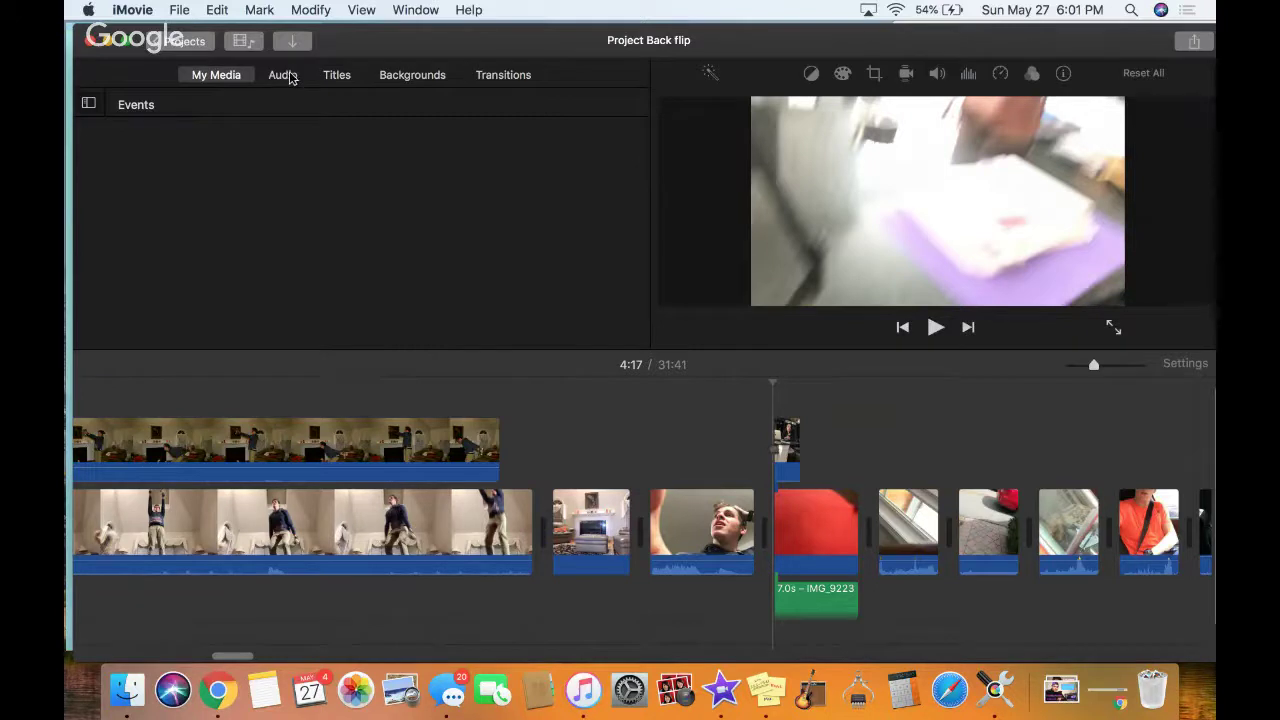
left_click(339, 80)
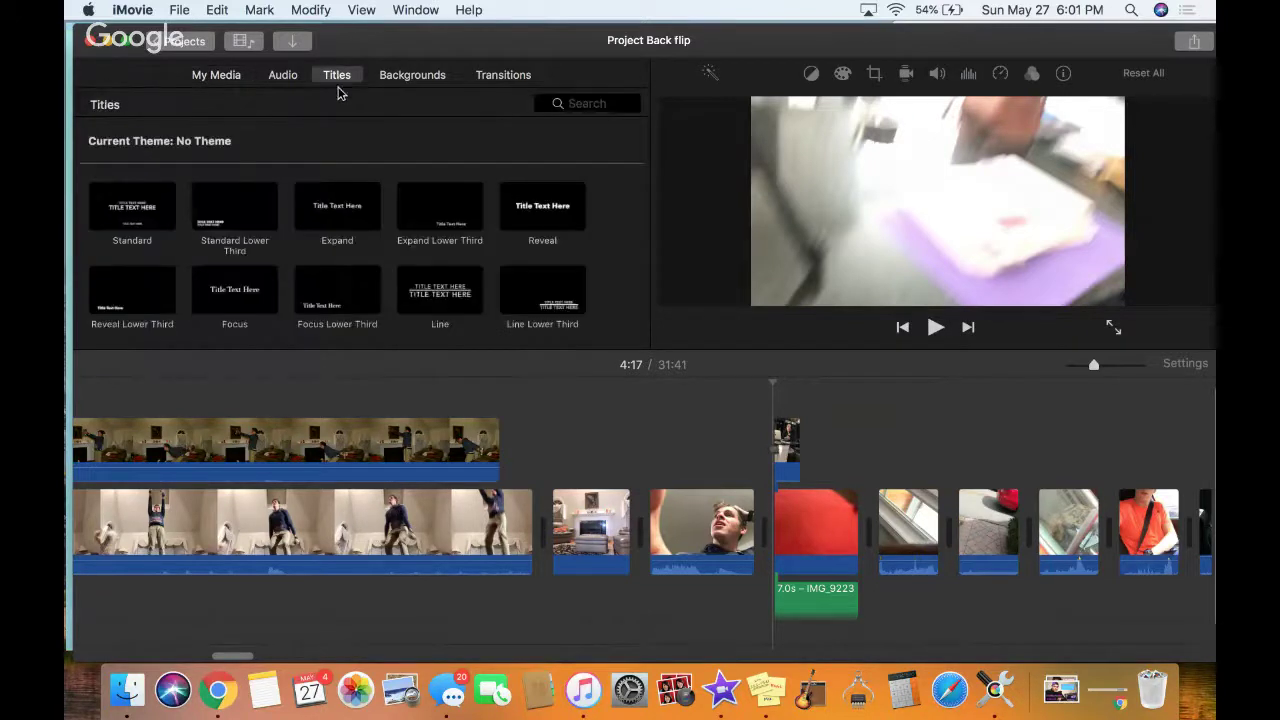
scroll(341, 298, "down", 5)
scroll(341, 298, "down", 10)
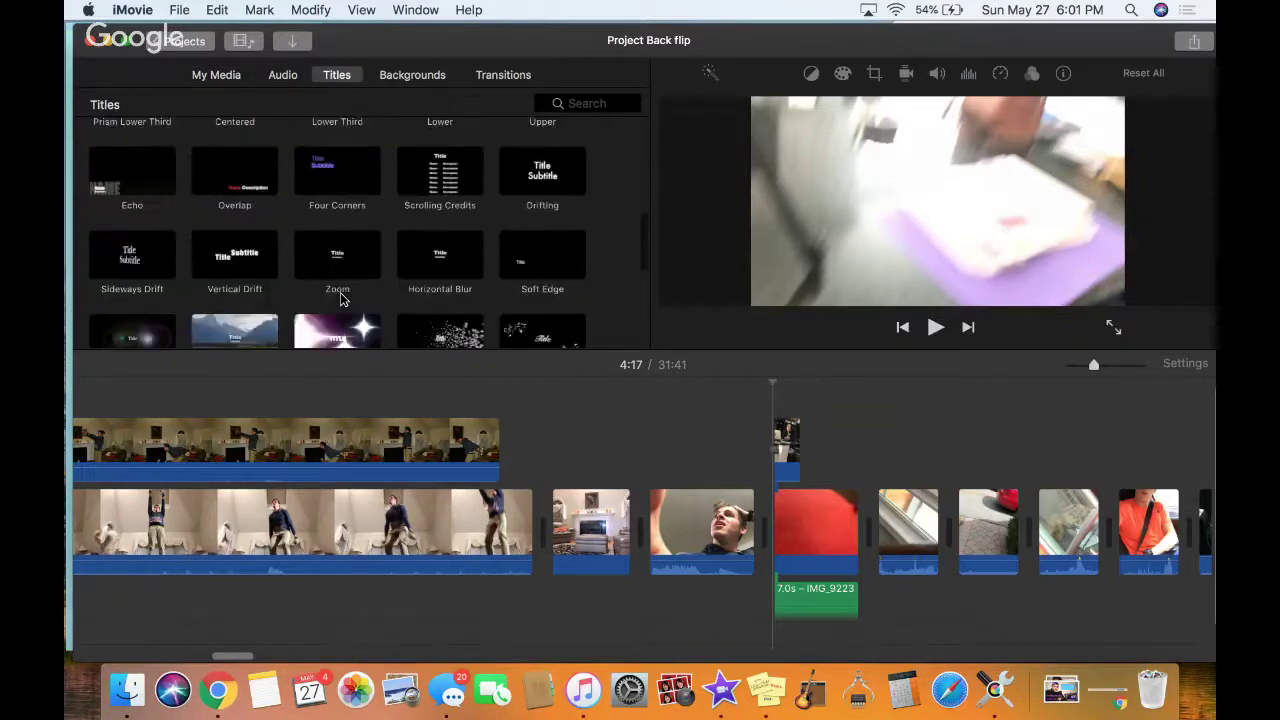
left_click_drag(337, 222, 778, 410)
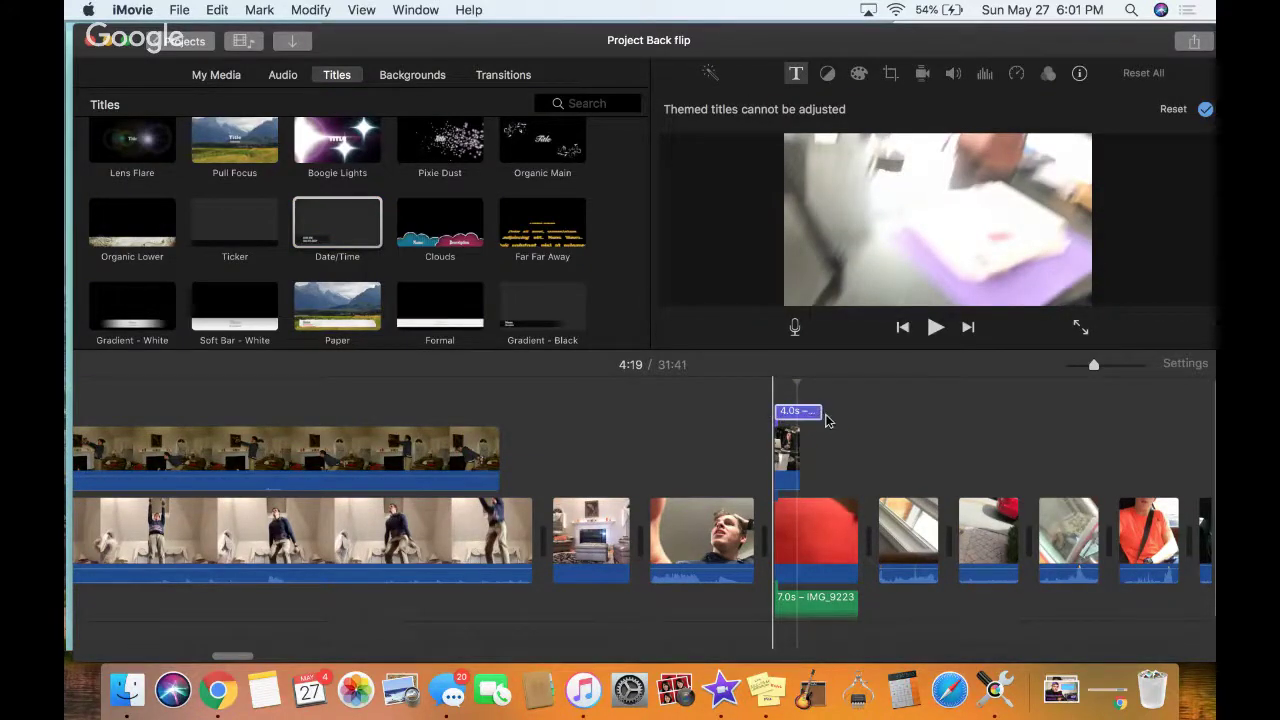
Play the sequence from the clip before the Date/Time title through the driving clips to 4:42
left_click(839, 423)
scroll(837, 423, "right", 2)
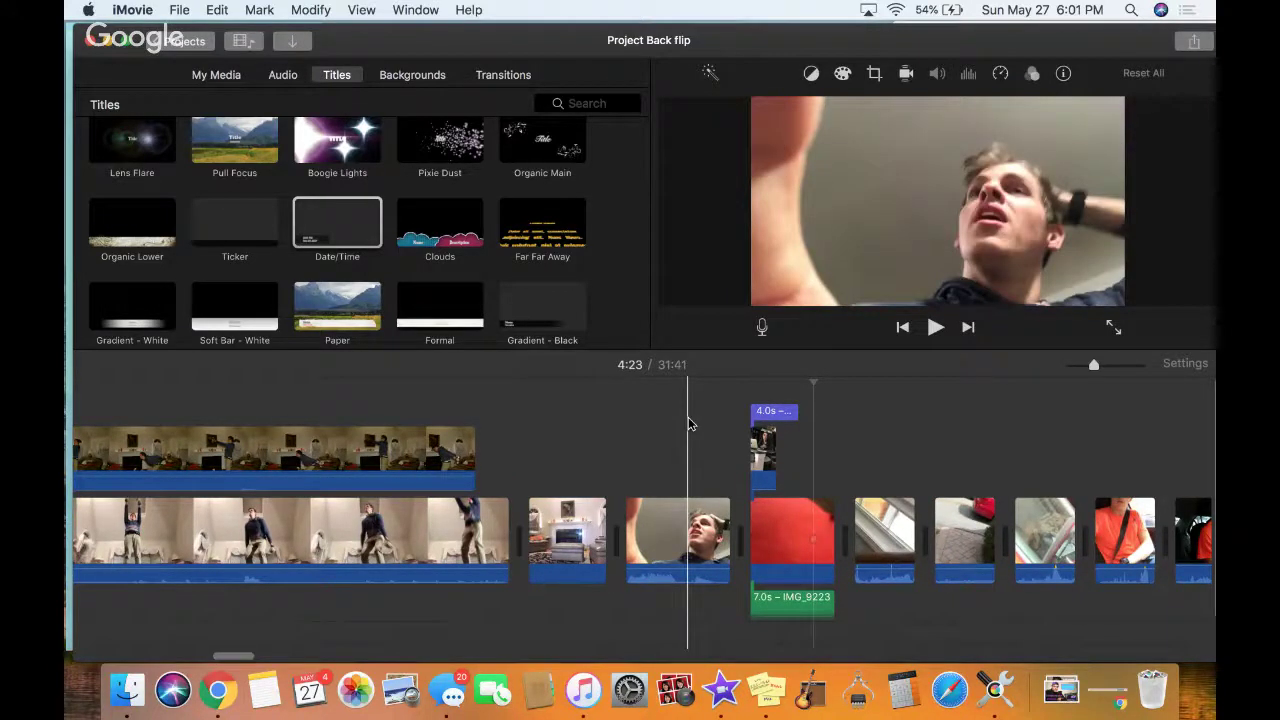
key("space")
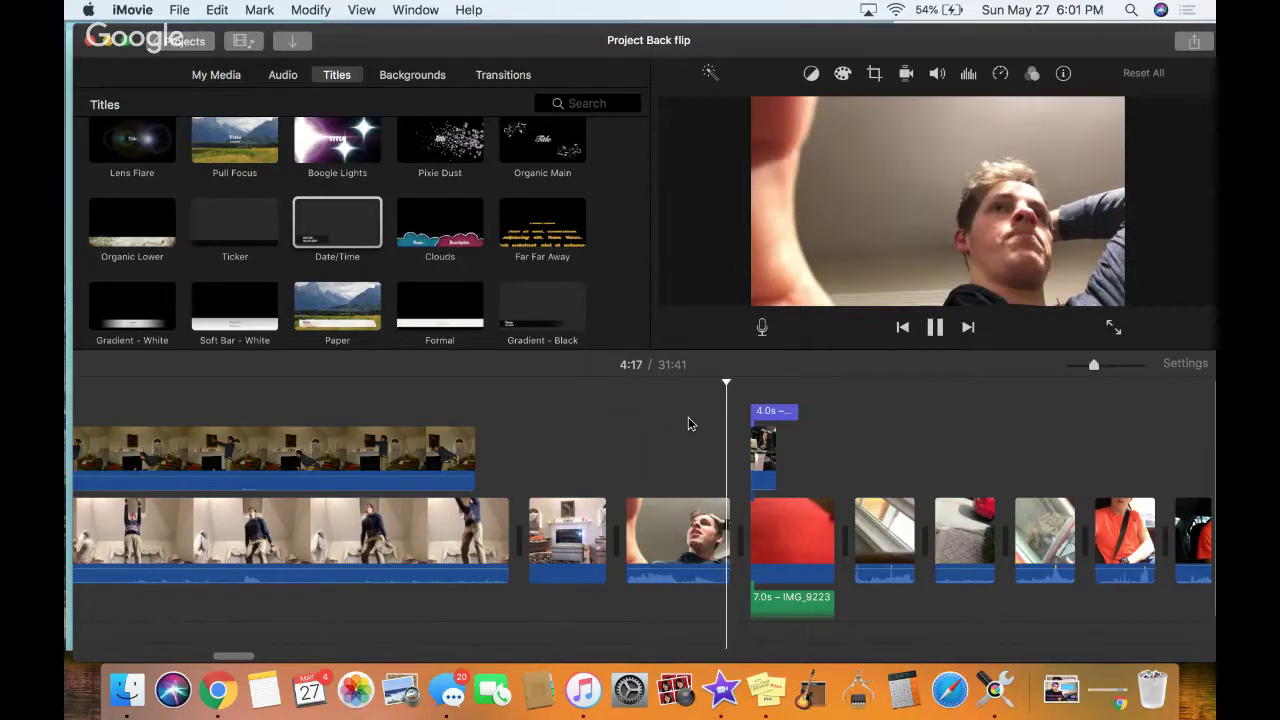
key("space")
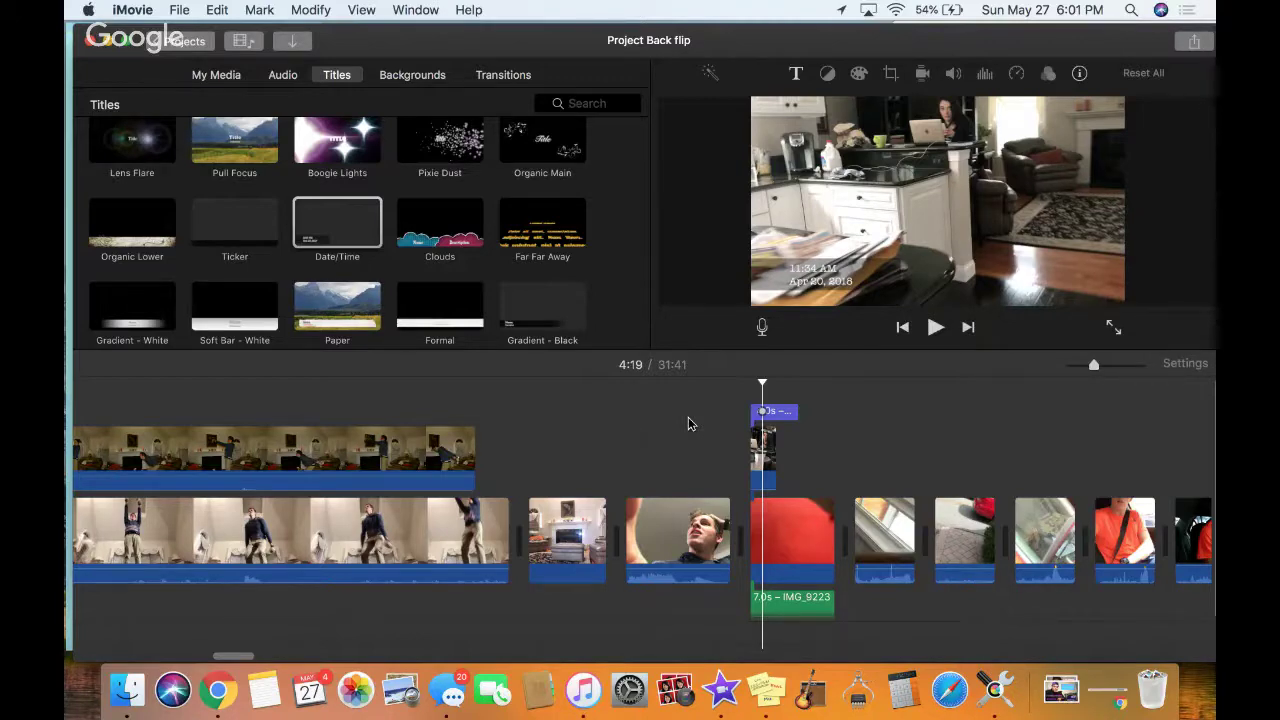
key("space")
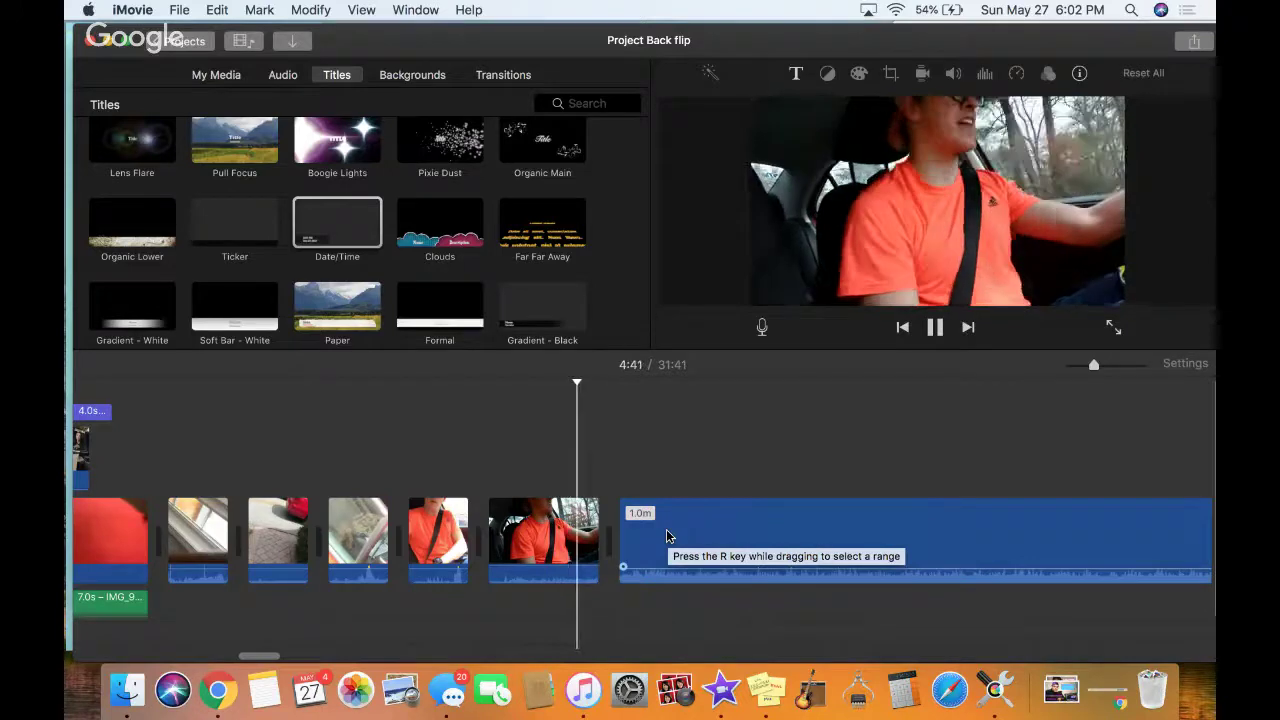
key("space")
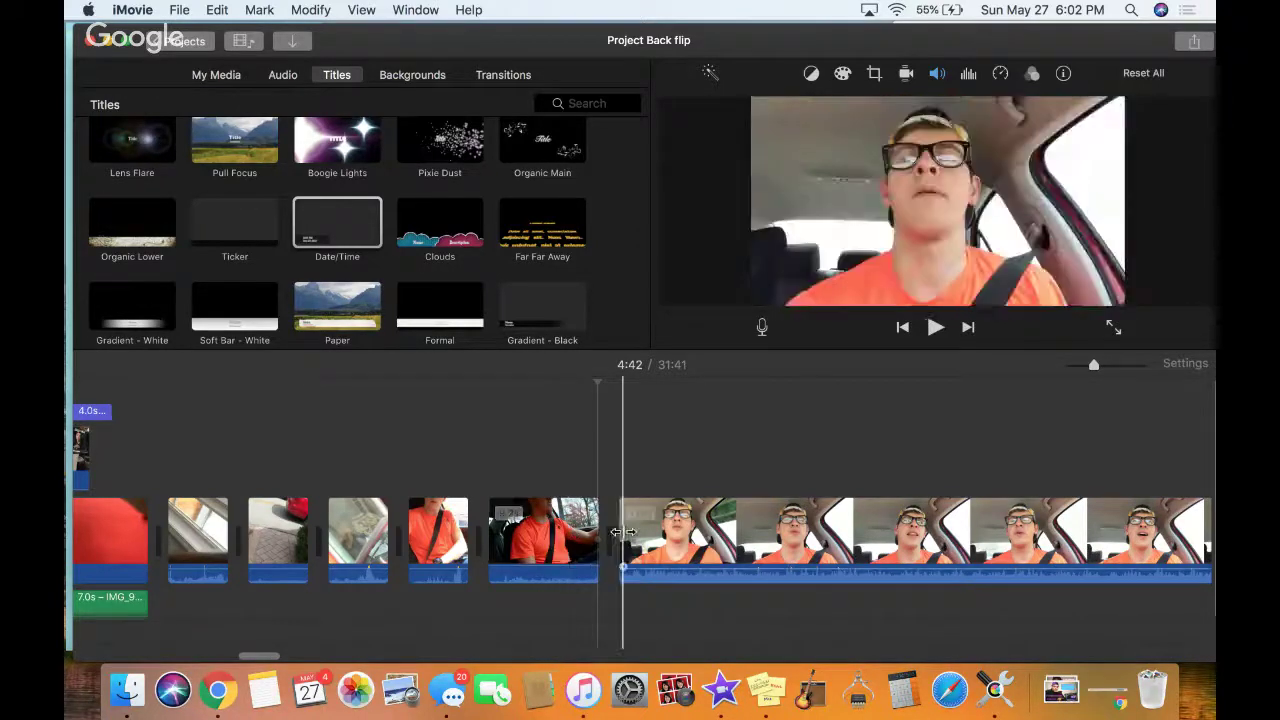
Look over the one-minute car talking clip and the road clips following it, and play the talking clip to 5:13
scroll(700, 545, "right", 2)
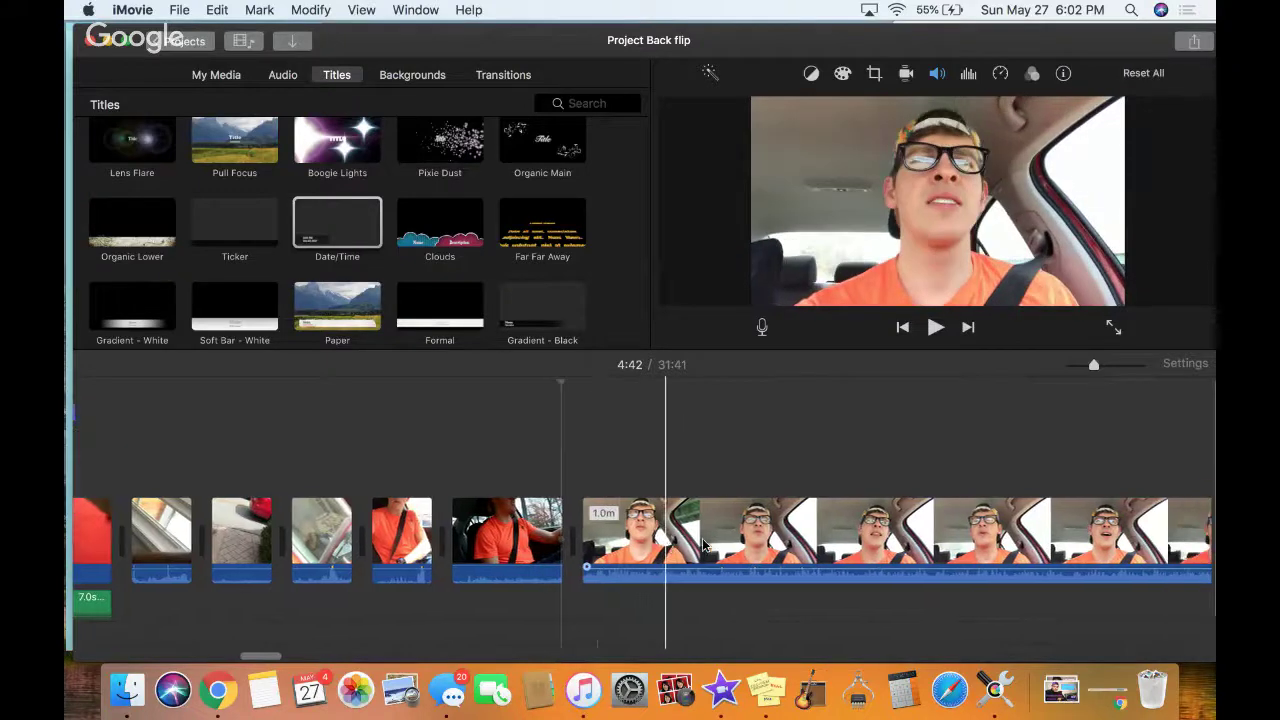
scroll(700, 545, "right", 1)
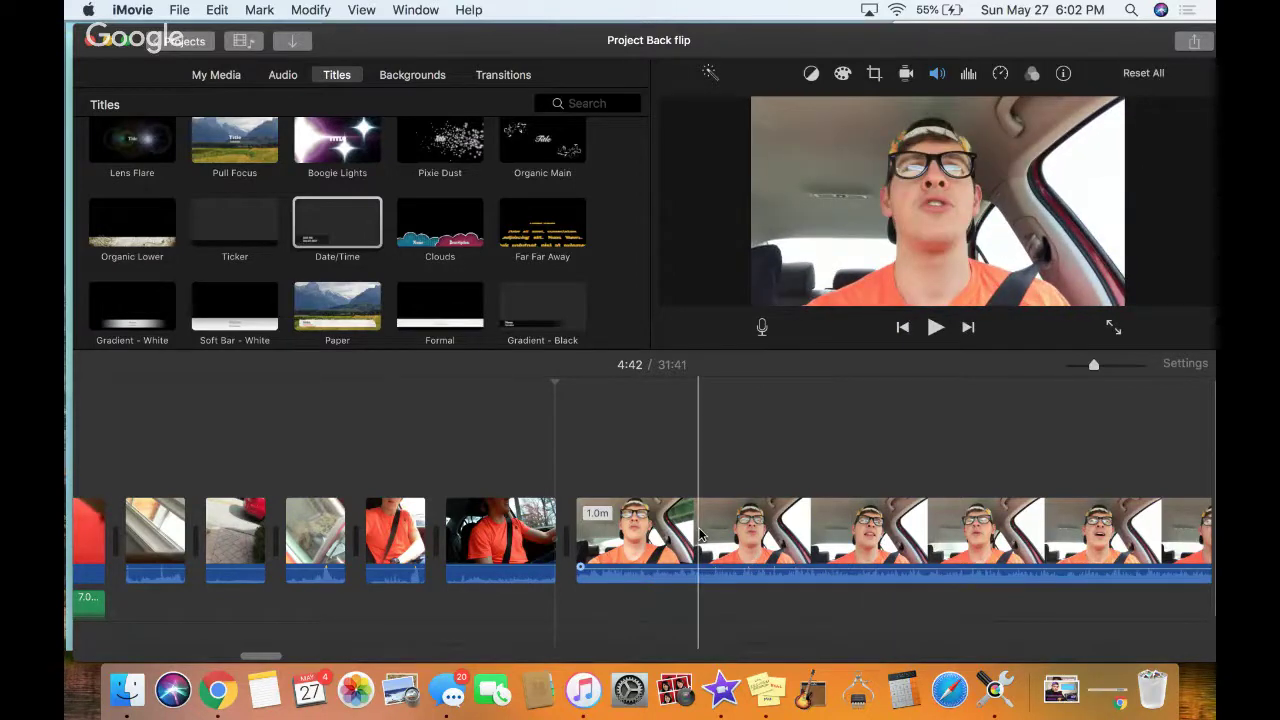
scroll(700, 535, "right", 5)
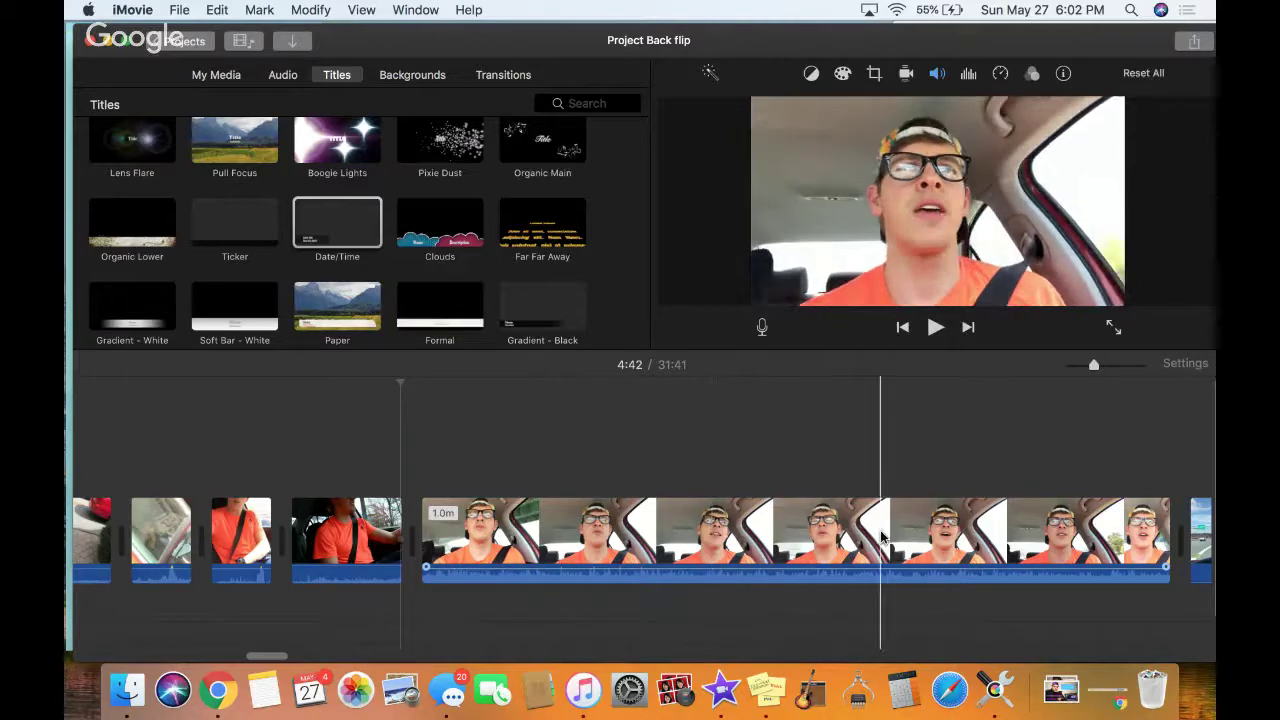
scroll(884, 537, "right", 2)
scroll(884, 537, "right", 5)
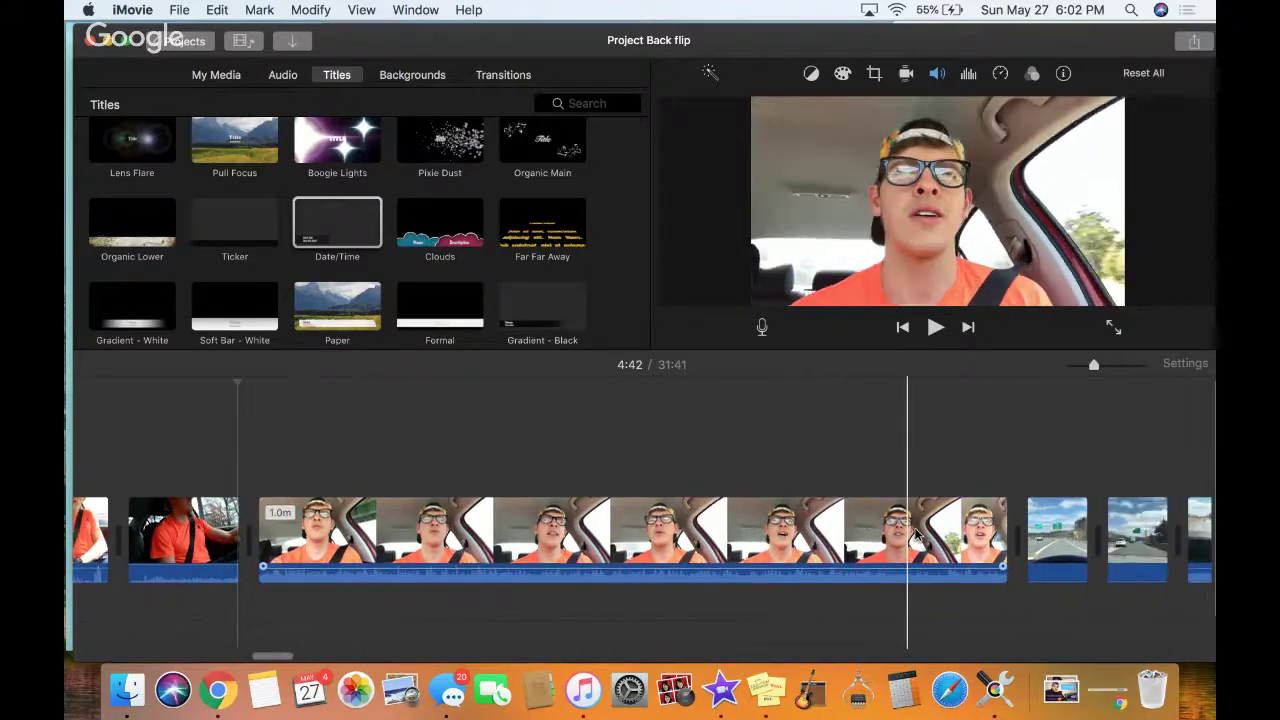
scroll(918, 537, "right", 15)
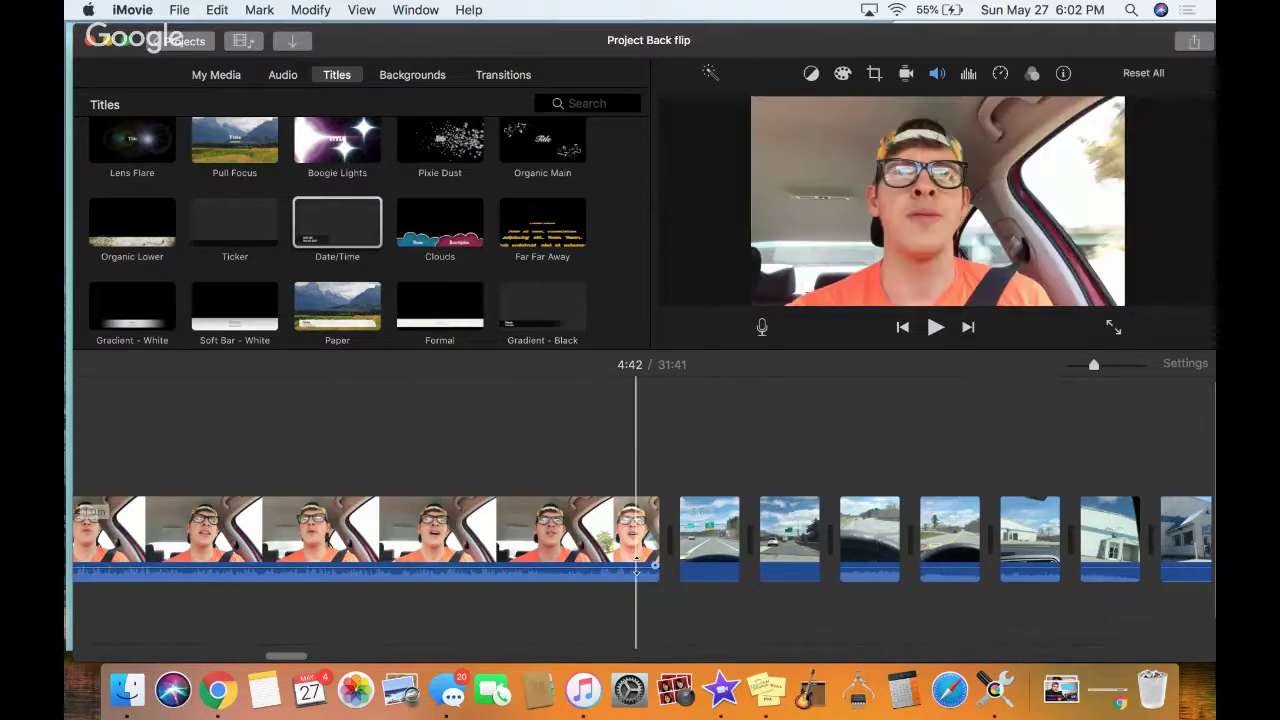
scroll(450, 487, "left", 5)
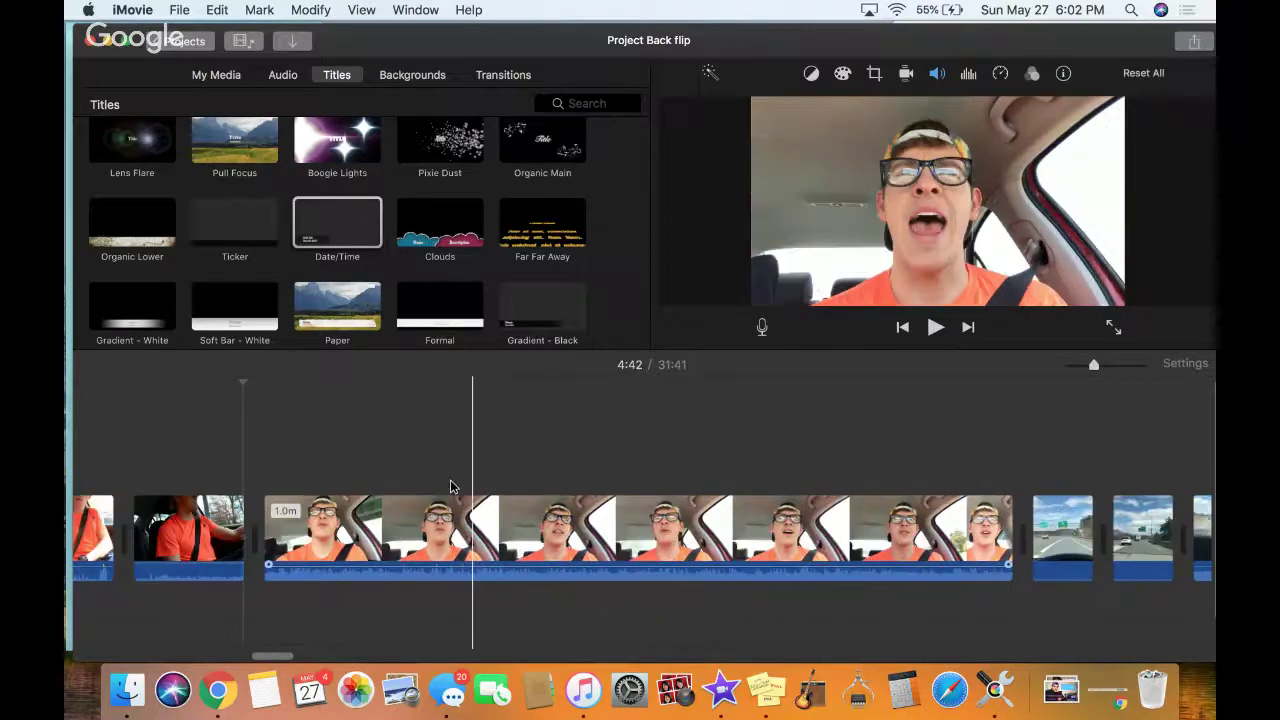
key("space")
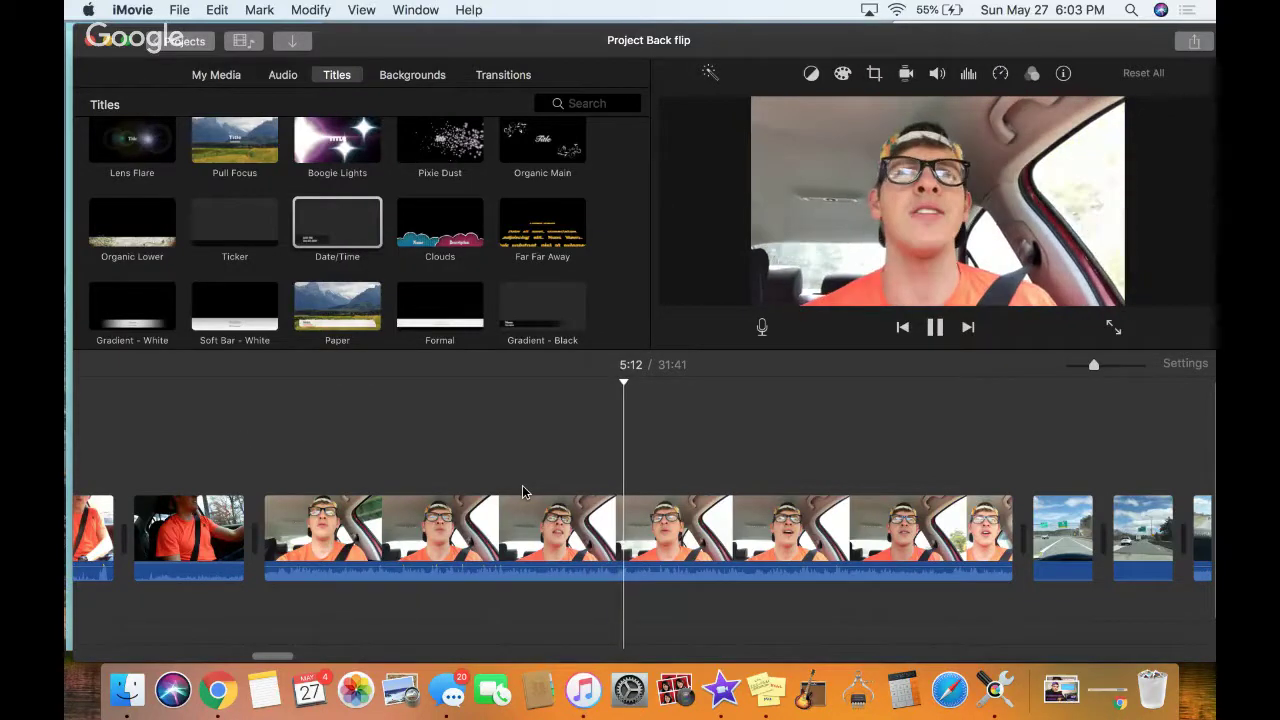
key("space")
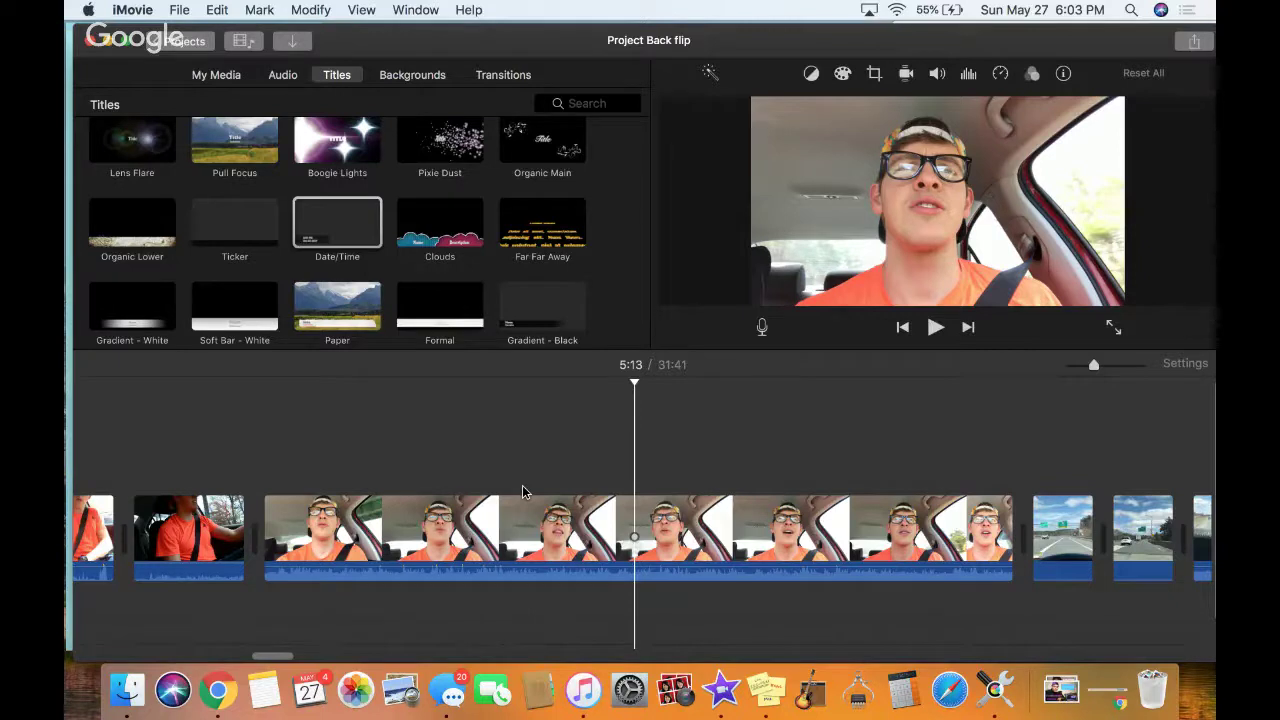
Overlay the four road clips that follow the one-minute car talking clip above it, spaced out from near its start to just past its middle
scroll(522, 490, "right", 5)
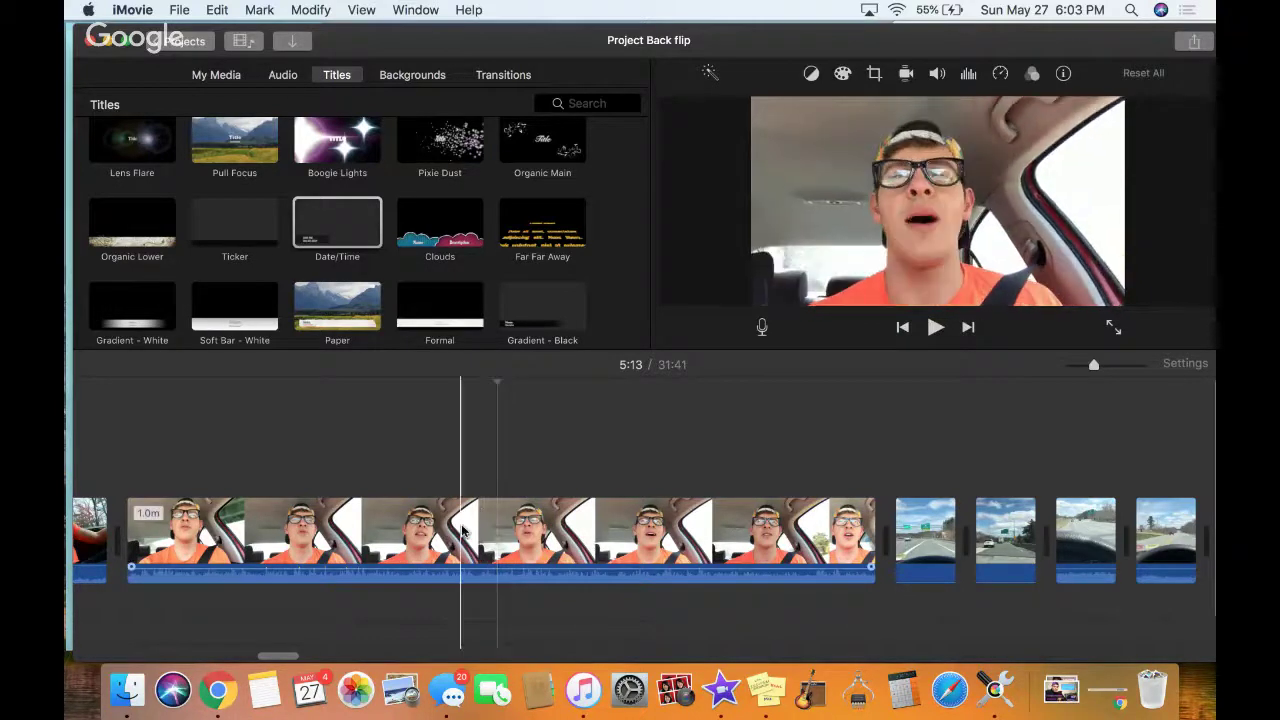
left_click(916, 529)
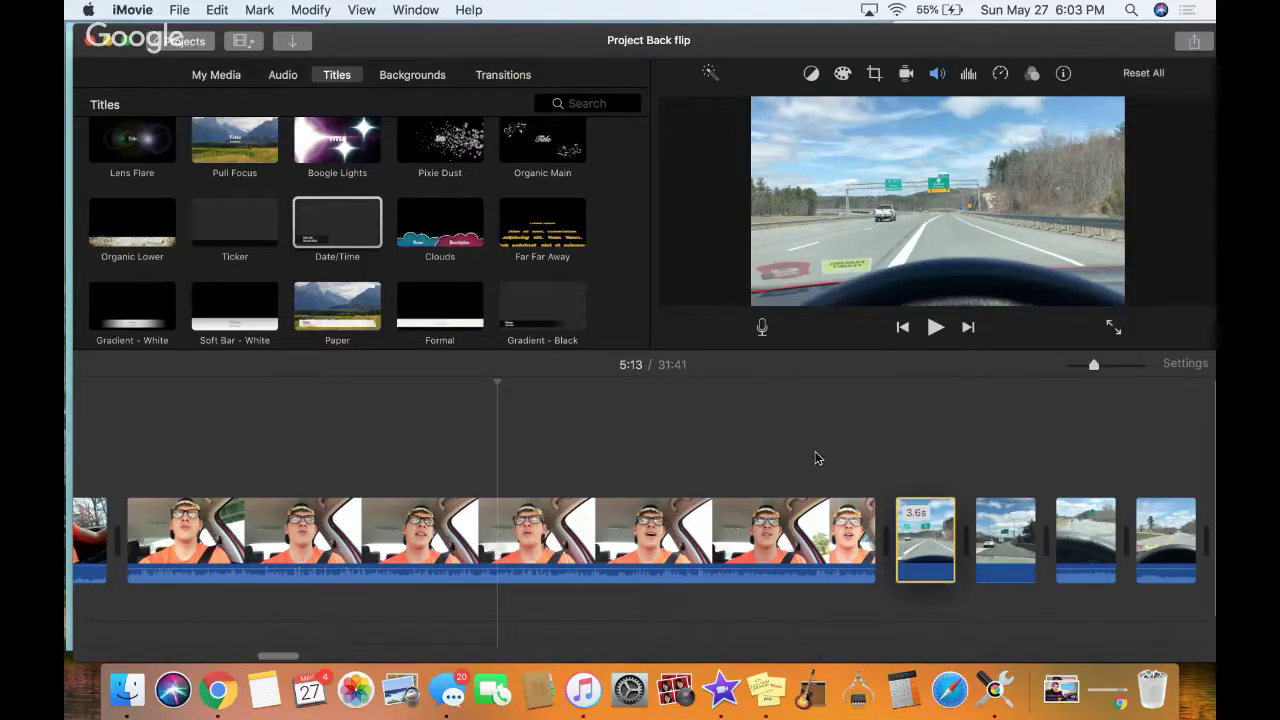
left_click_drag(762, 444, 192, 453)
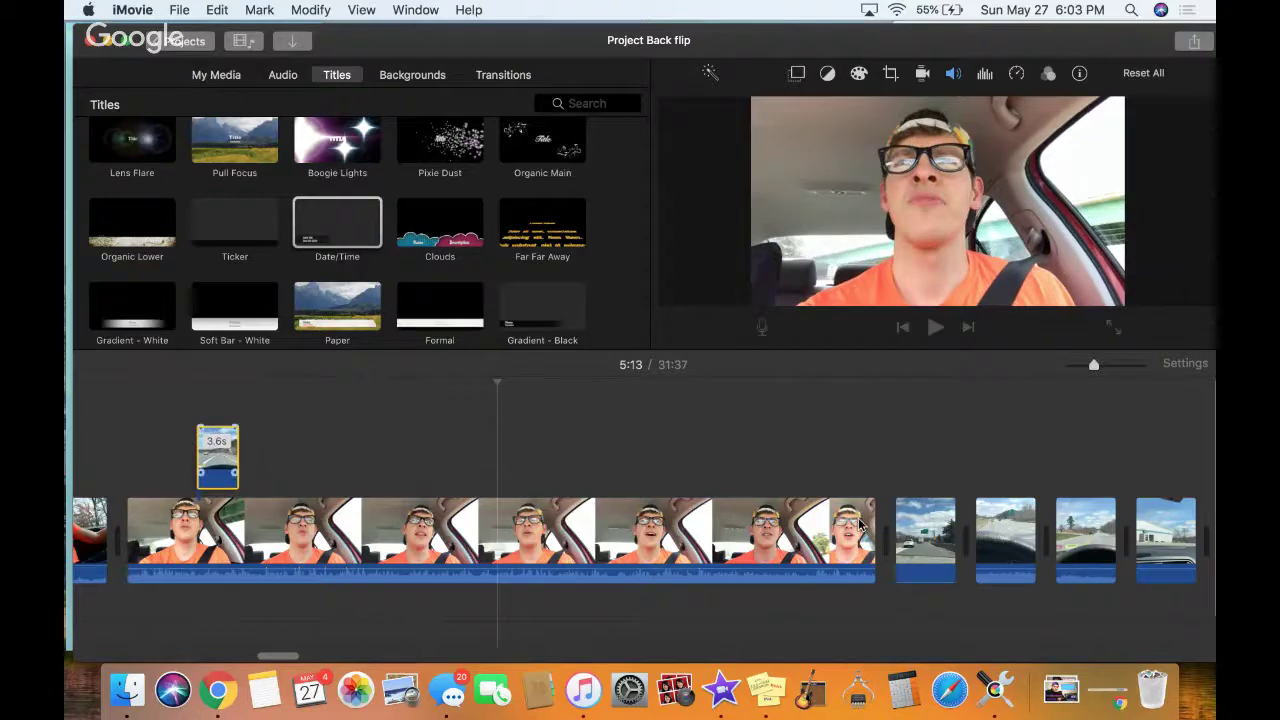
left_click(922, 536)
left_click_drag(924, 536, 386, 456)
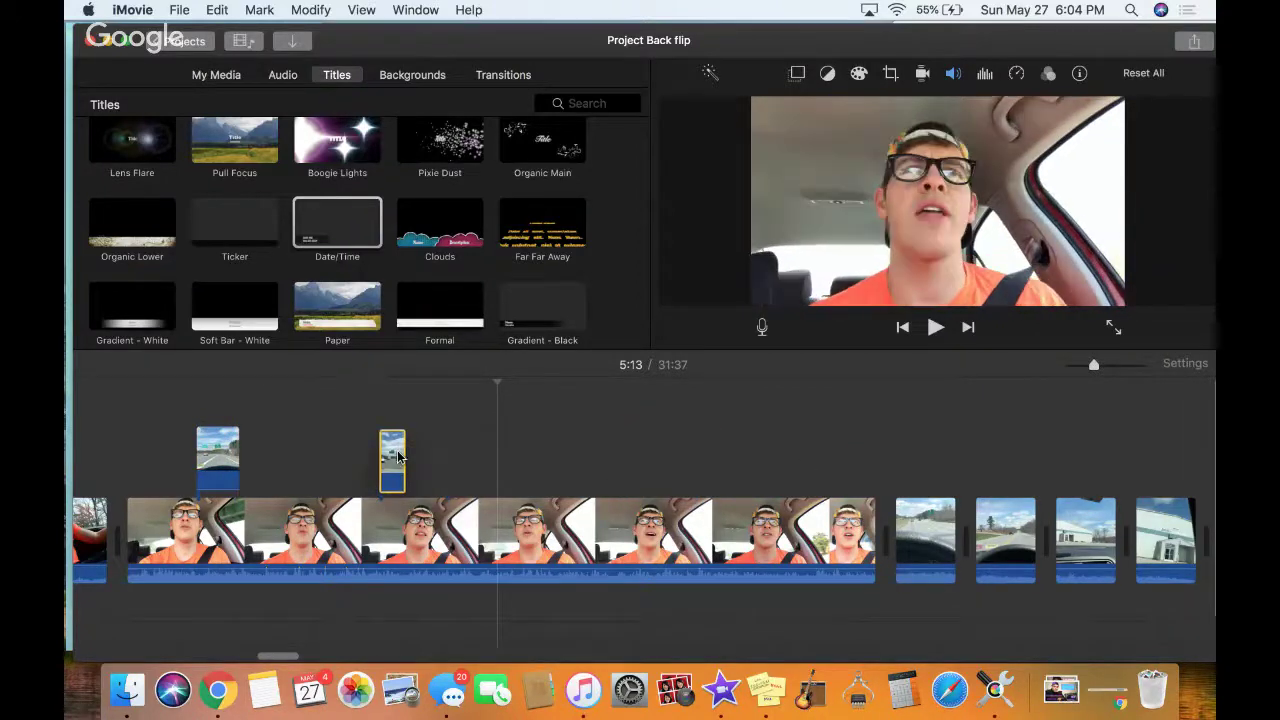
left_click_drag(922, 536, 432, 462)
left_click_drag(922, 520, 553, 462)
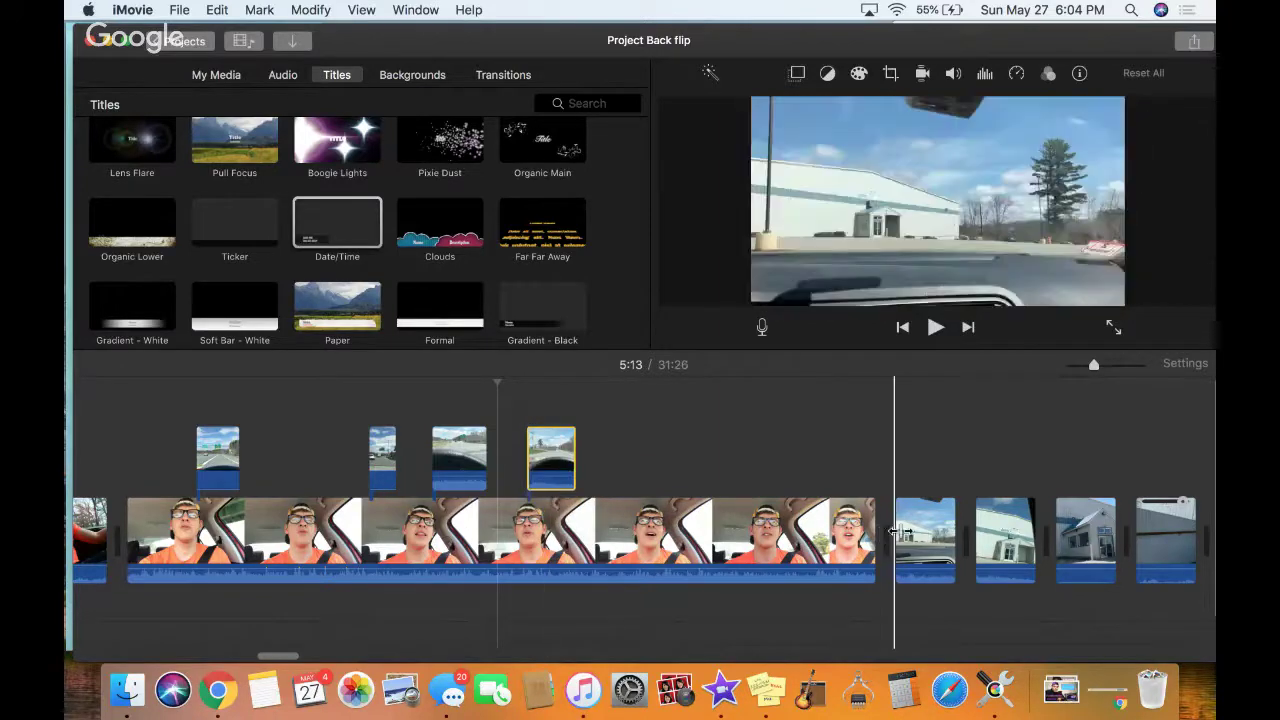
Overlay the next five arrival clips above the second half of the talking clip, and shift every overlay except the first earlier
left_click_drag(920, 530, 613, 462)
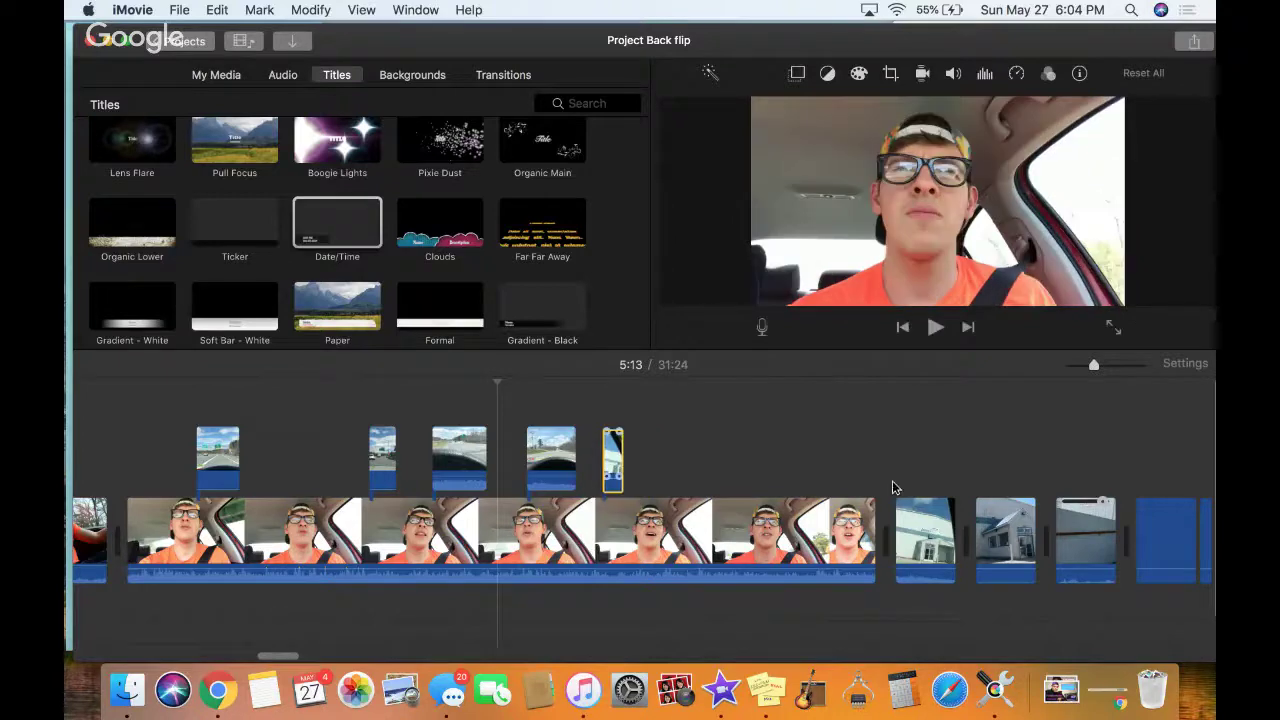
left_click_drag(945, 535, 676, 462)
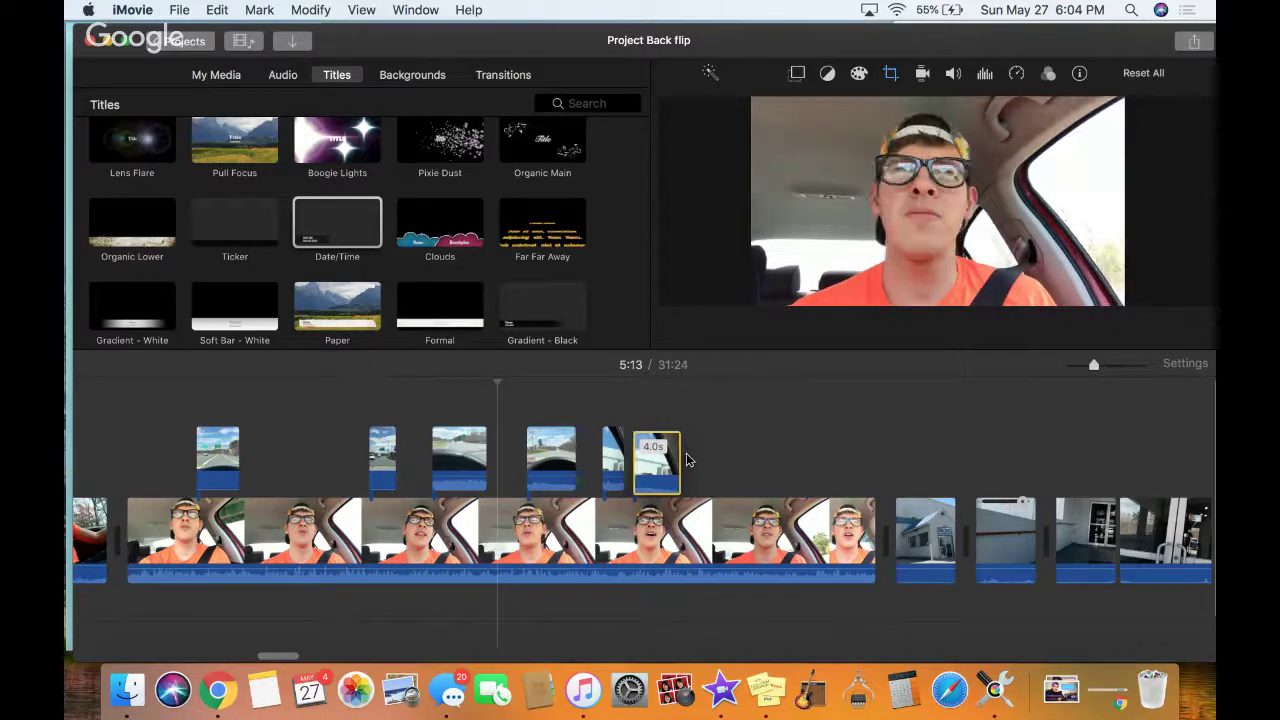
left_click(925, 530)
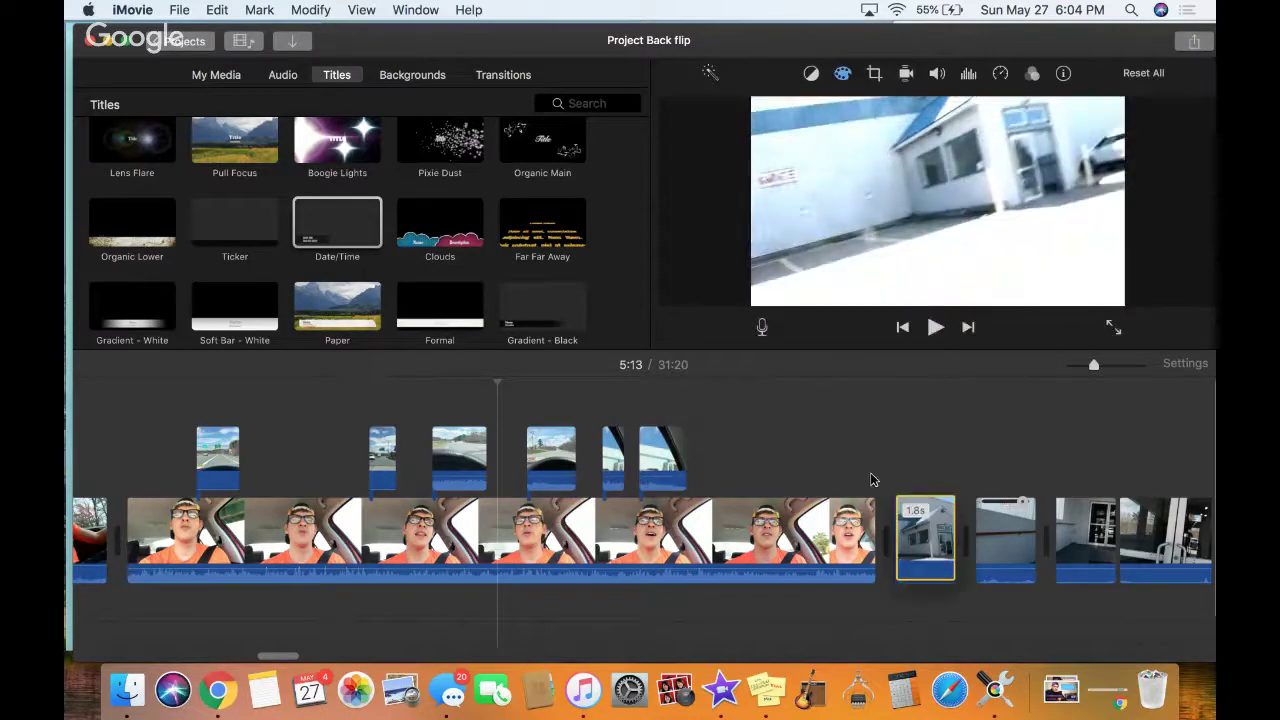
left_click_drag(915, 530, 732, 452)
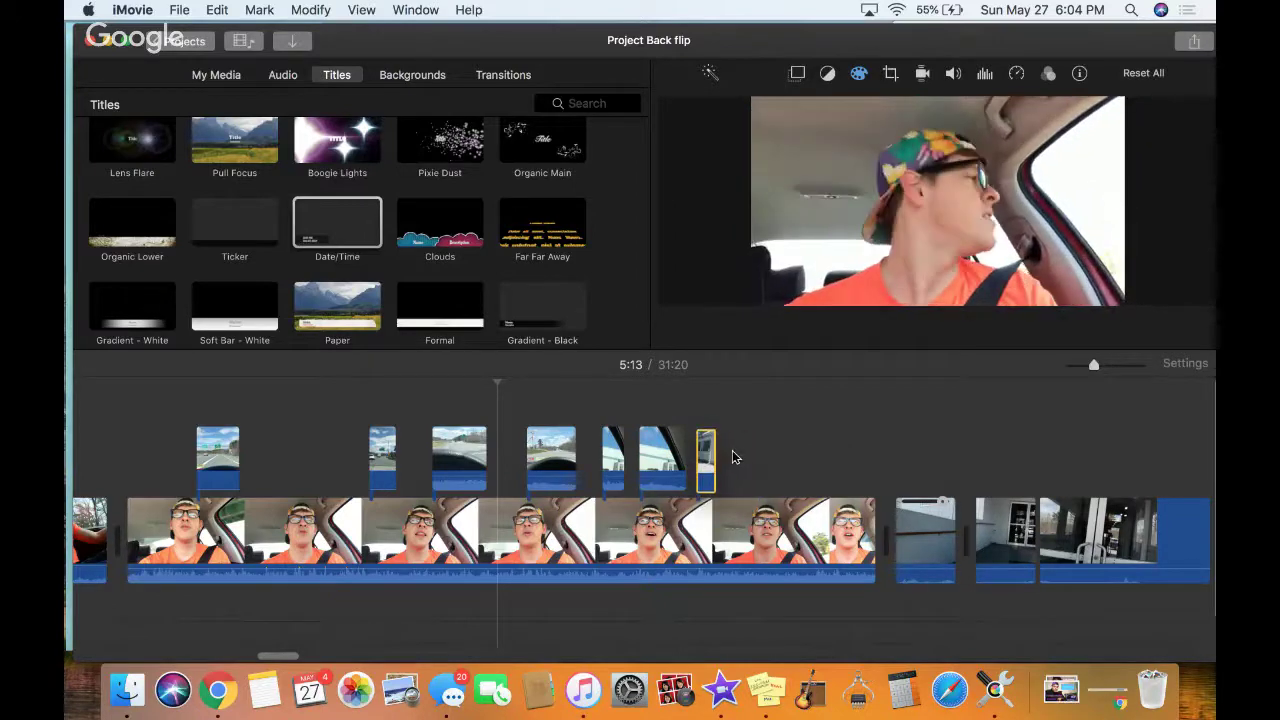
left_click(920, 520)
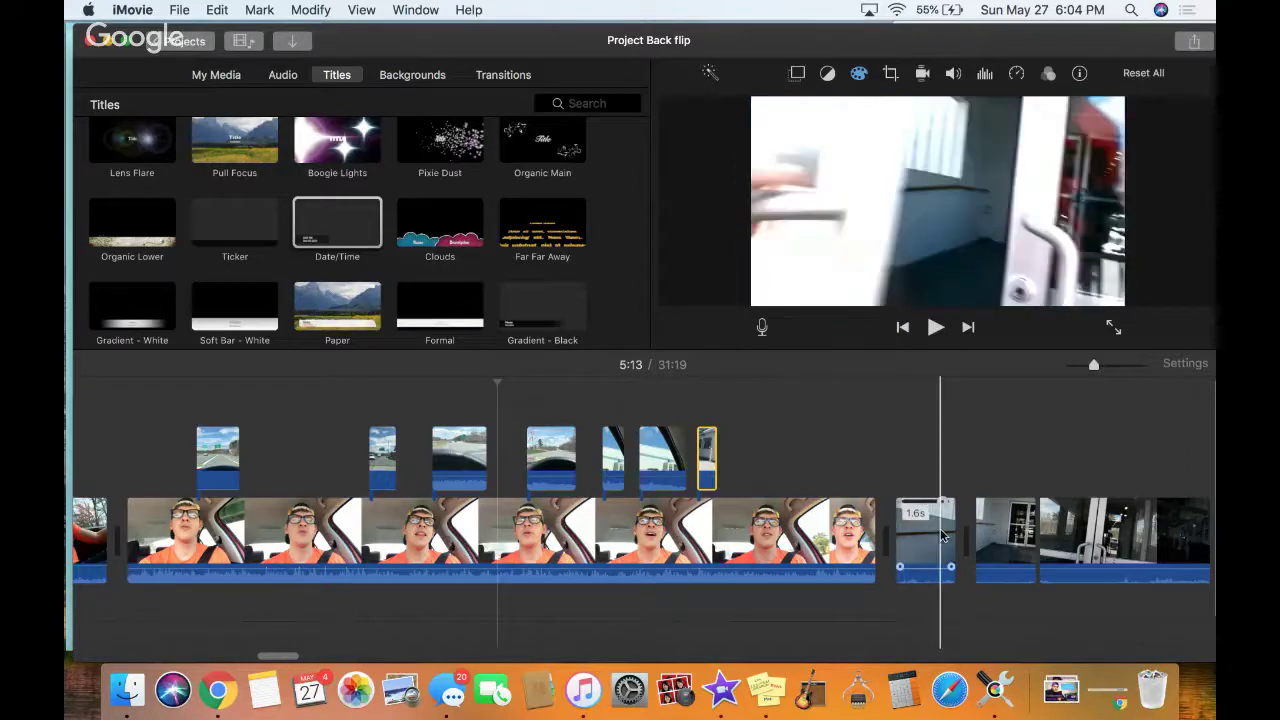
left_click_drag(938, 522, 782, 461)
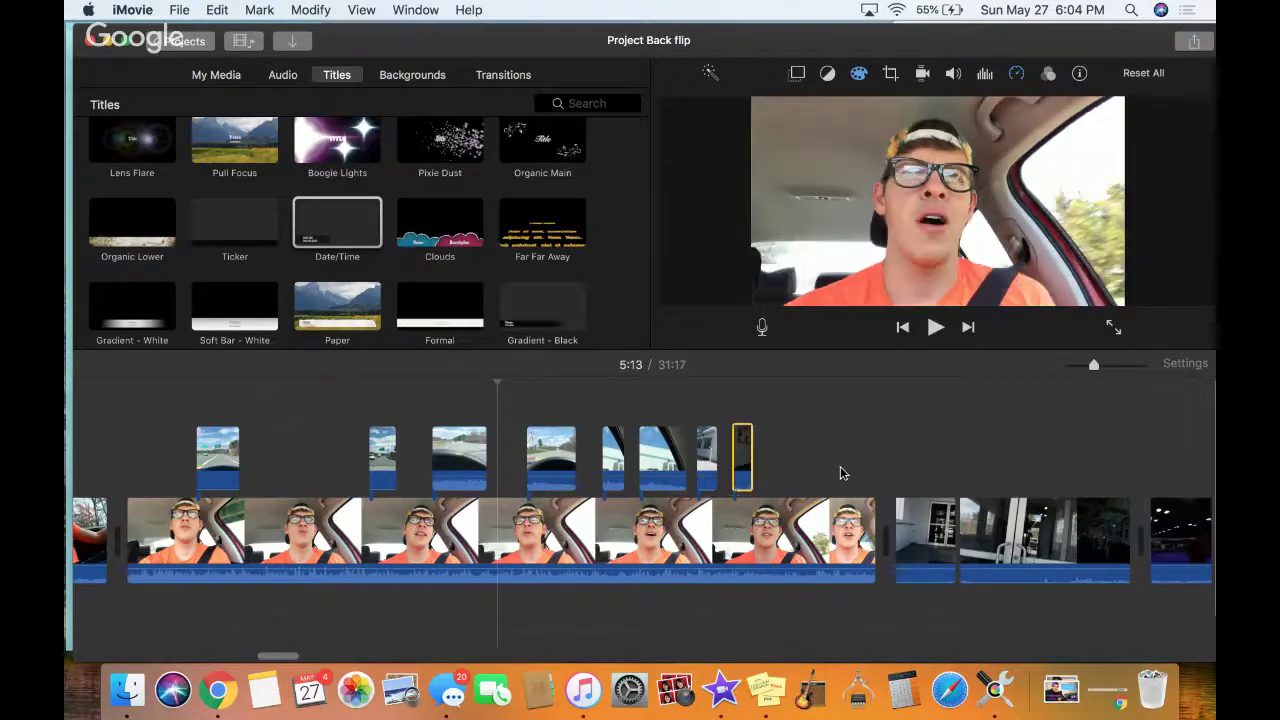
left_click(935, 532)
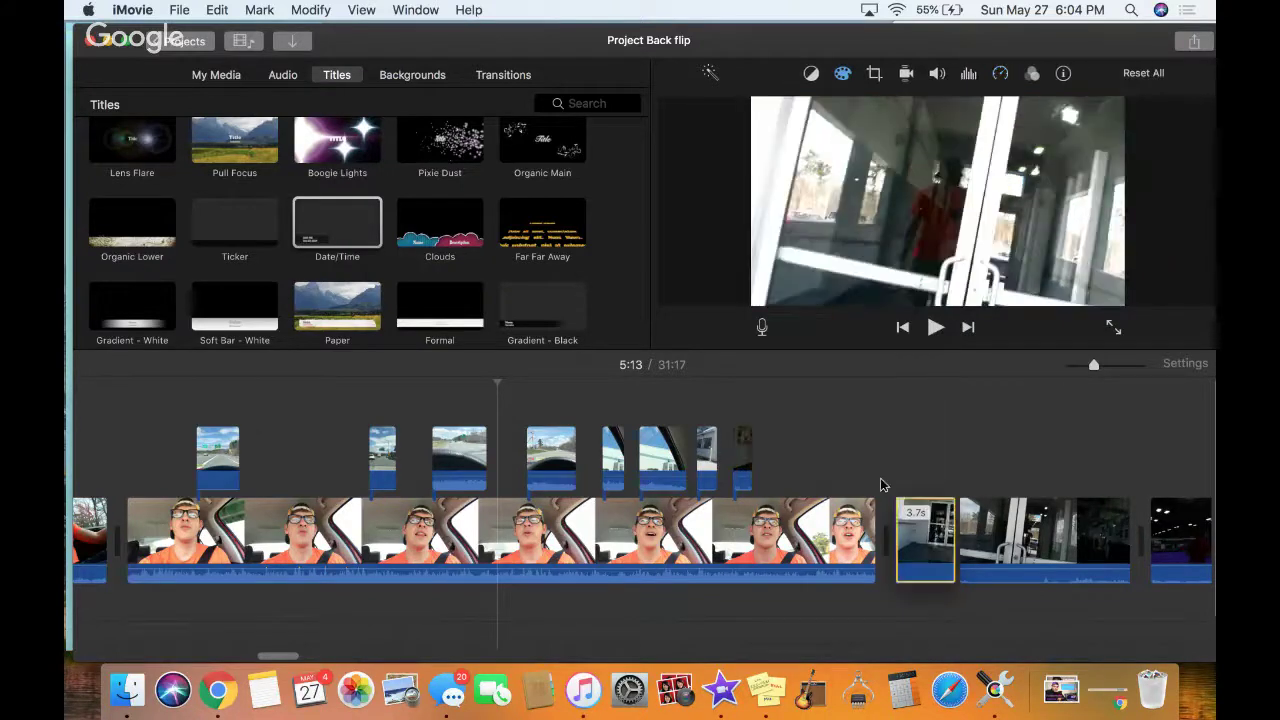
left_click_drag(925, 540, 803, 459)
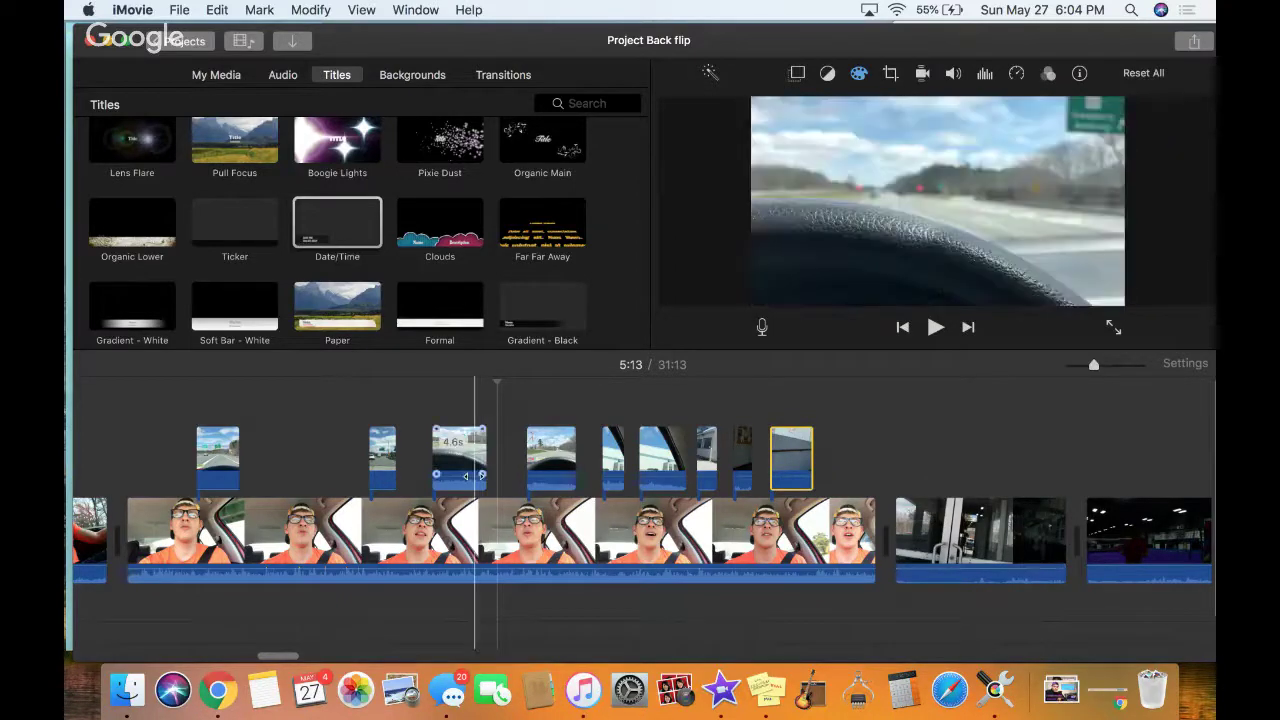
left_click_drag(344, 453, 840, 460)
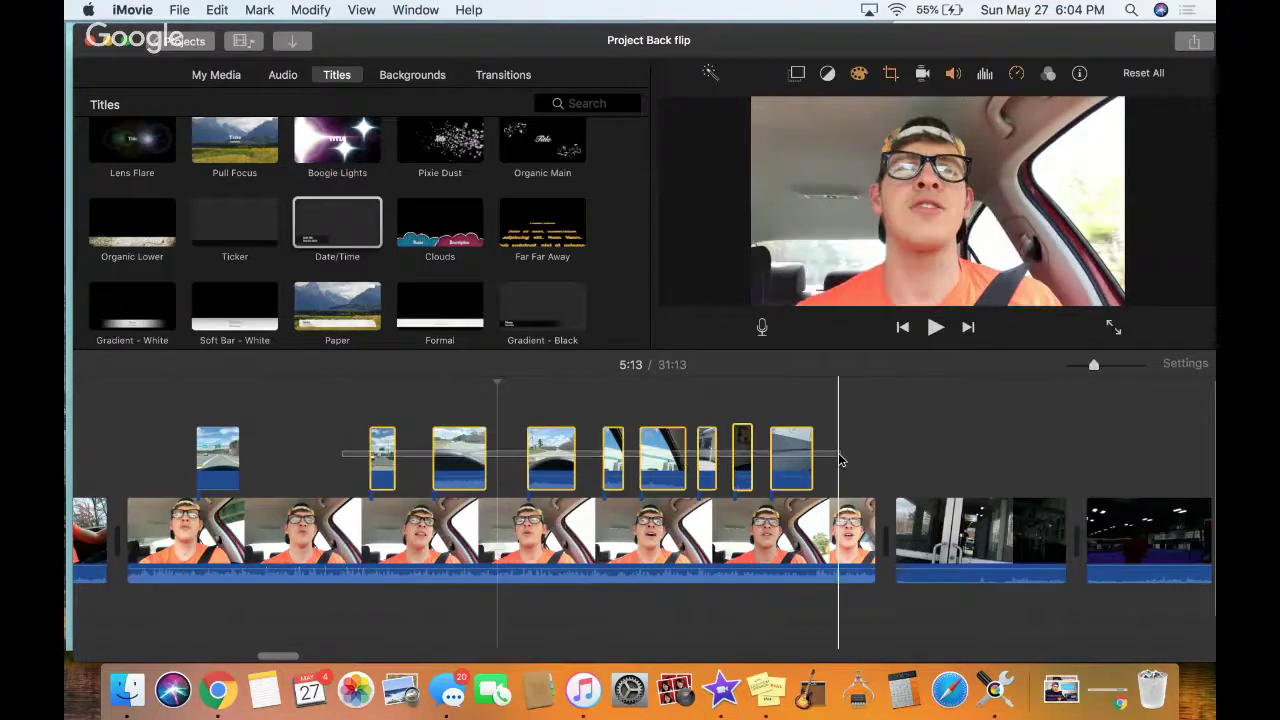
left_click_drag(455, 458, 347, 453)
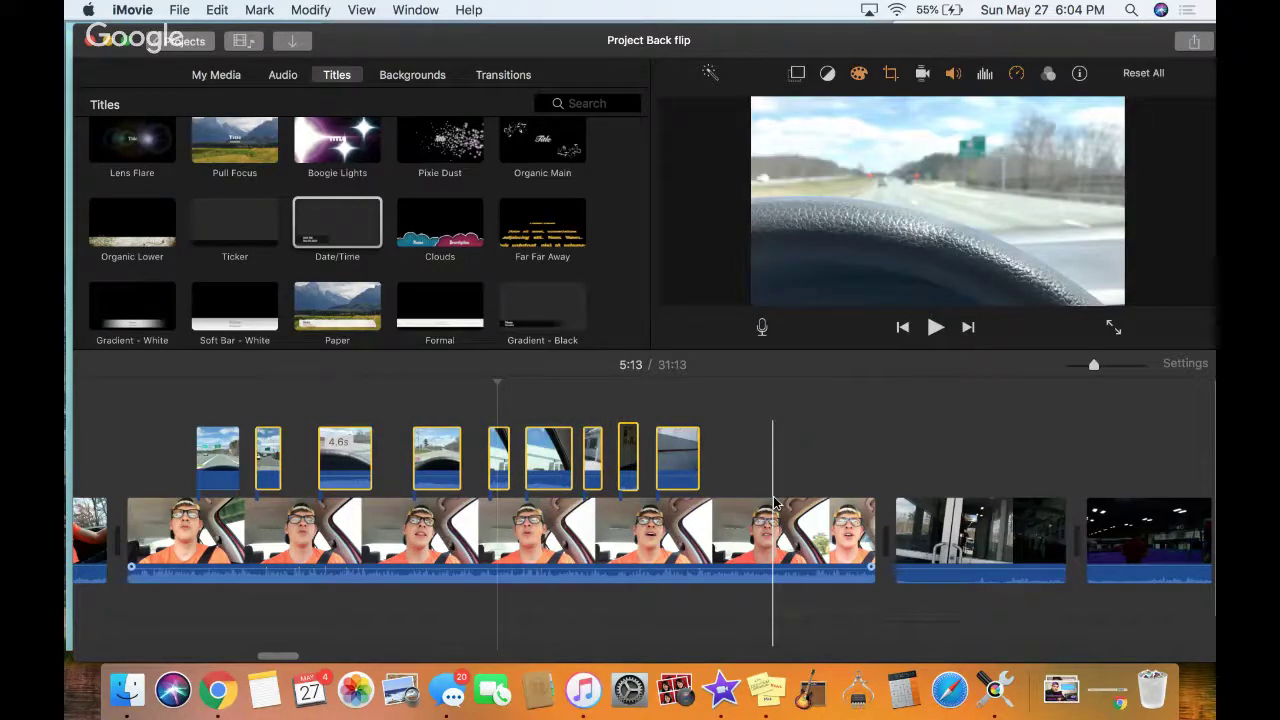
Raise the volume of the 14.2-second entrance clip and split it at 5:51, just after the camera passes the doors
left_click(960, 540)
key("space")
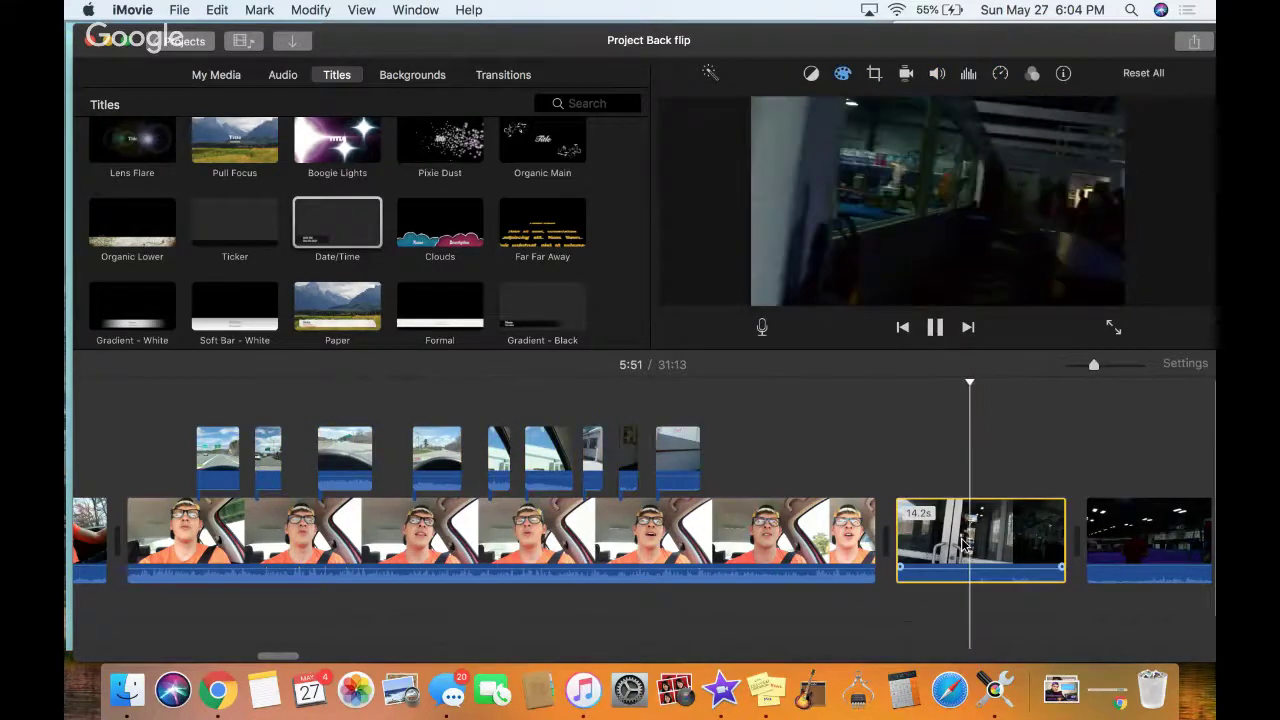
key("space")
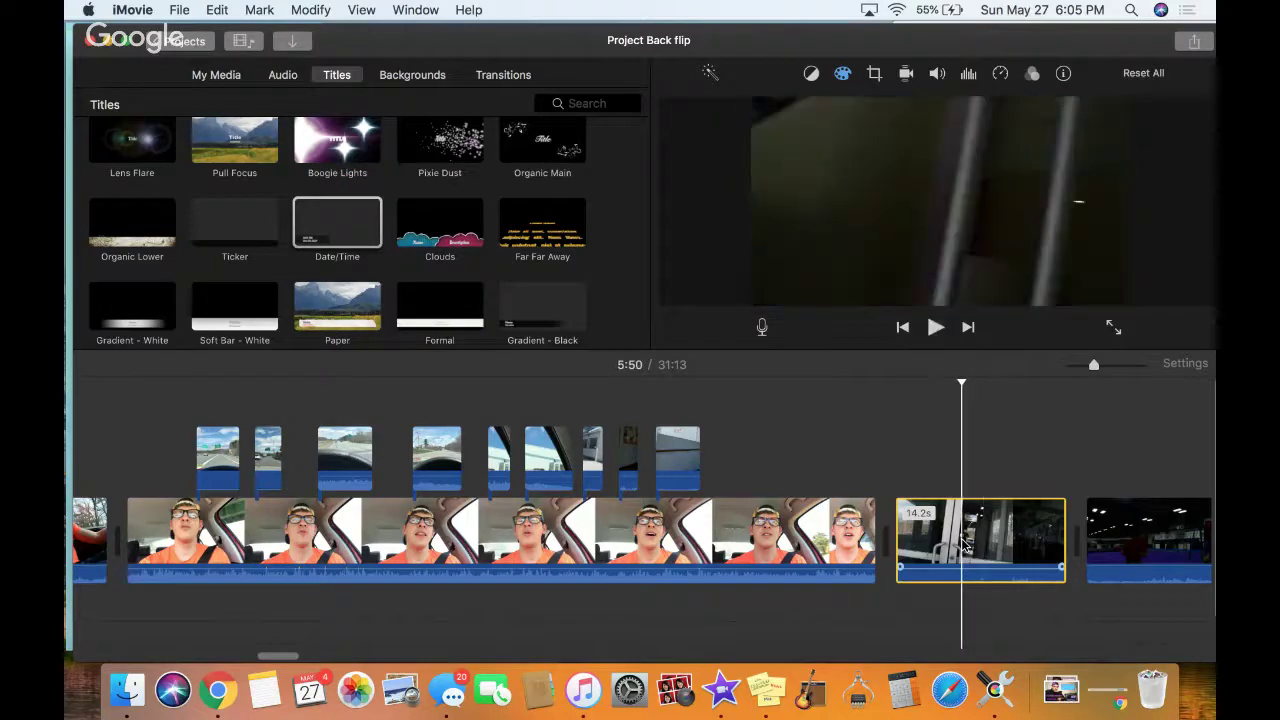
key("space")
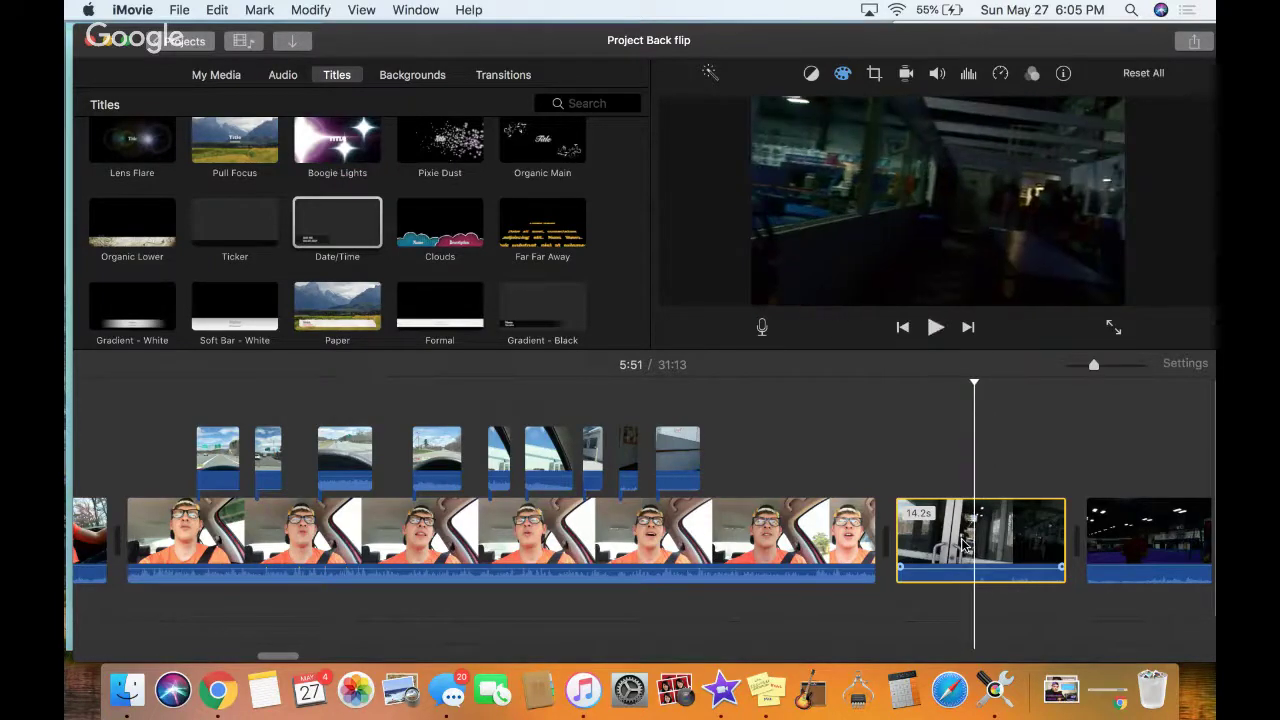
key("space")
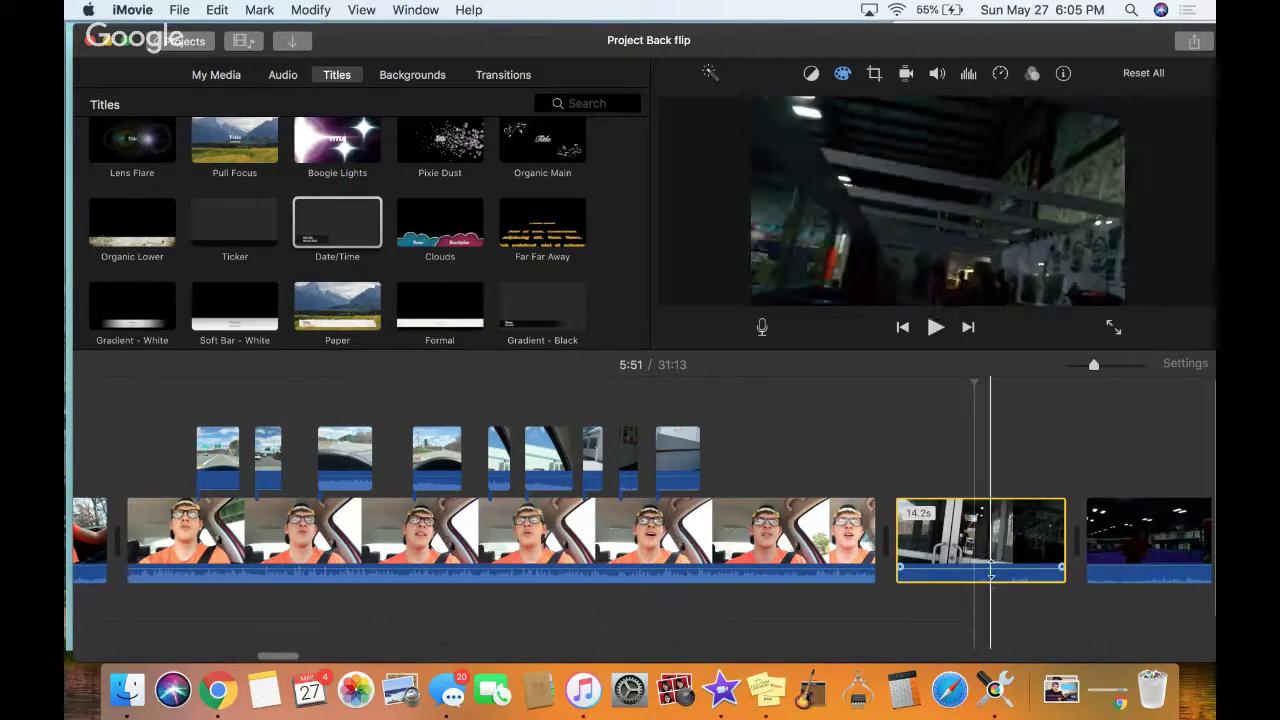
left_click_drag(990, 570, 990, 558)
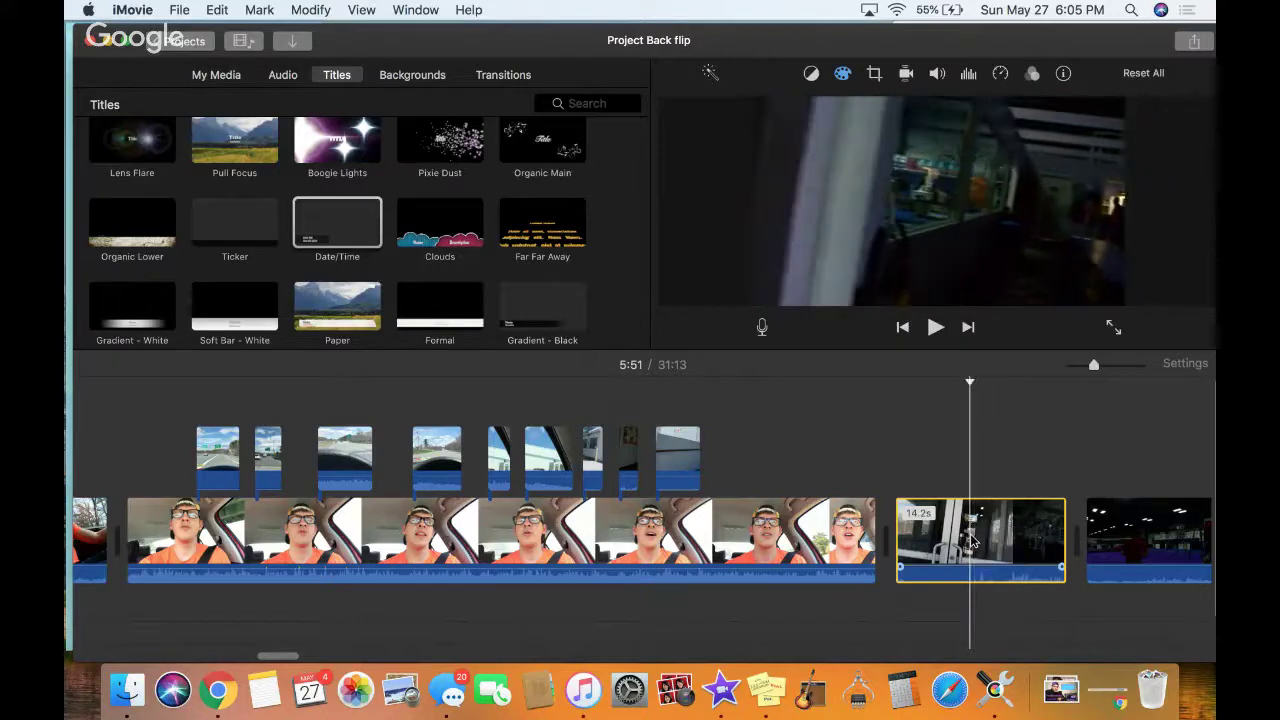
key("super+b")
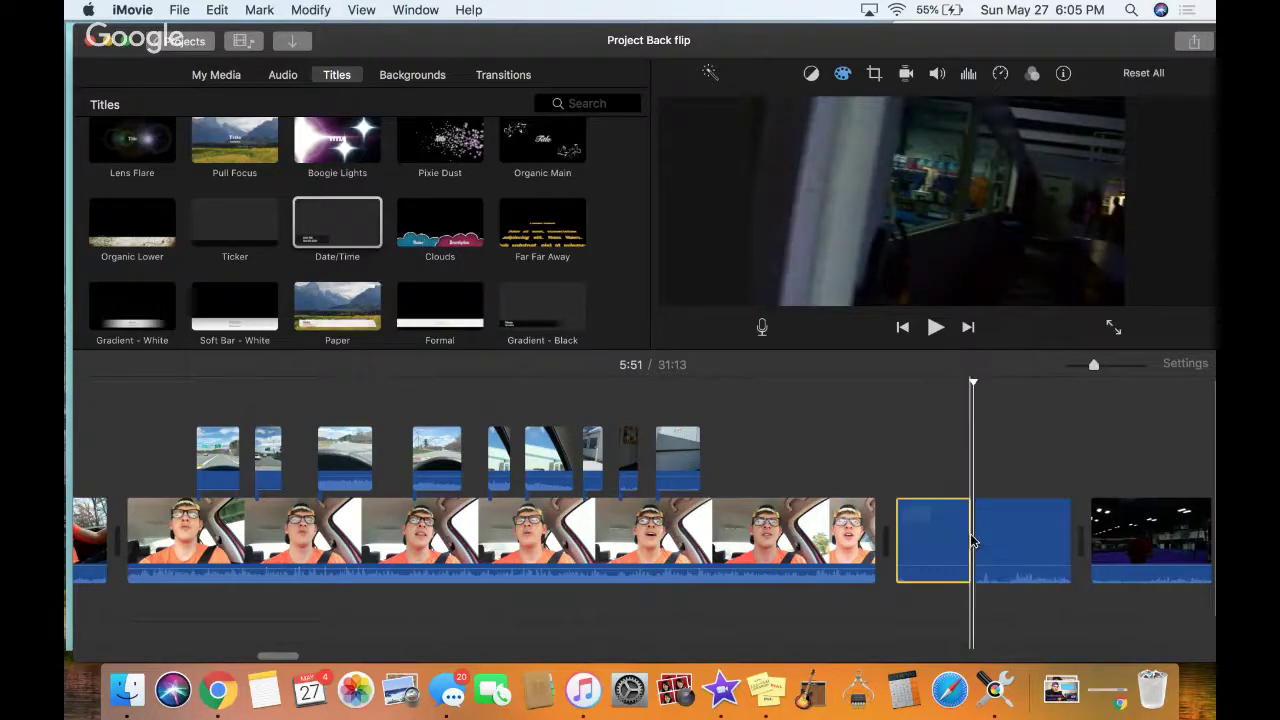
Overlay the 6.3-second first part of the split entrance clip above the end of the car talking clip
left_click_drag(918, 520, 842, 451)
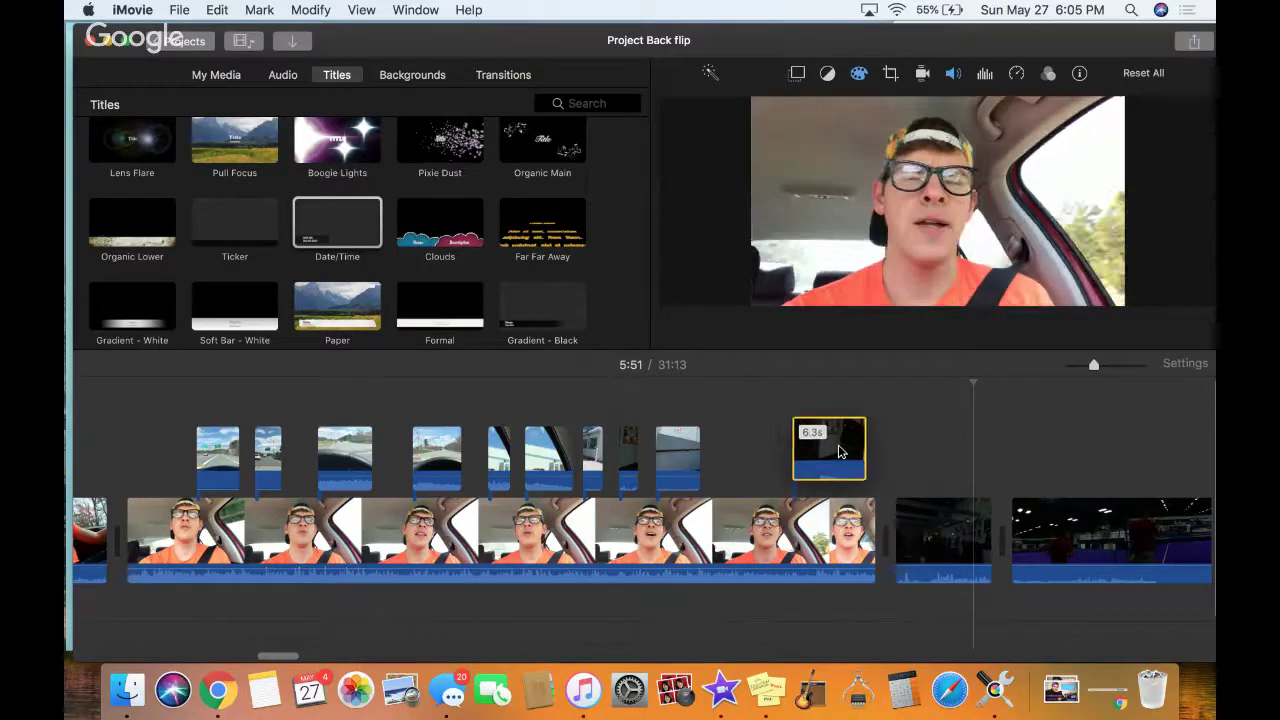
left_click_drag(842, 451, 852, 452)
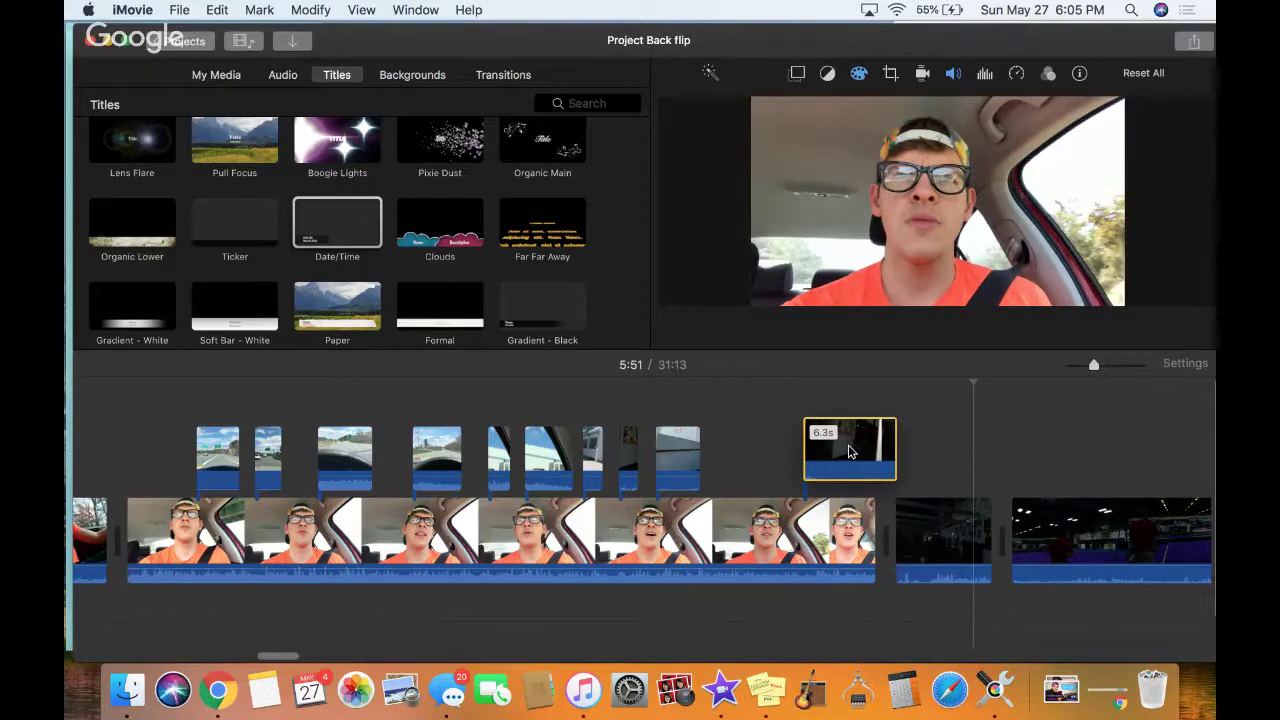
left_click_drag(849, 451, 846, 452)
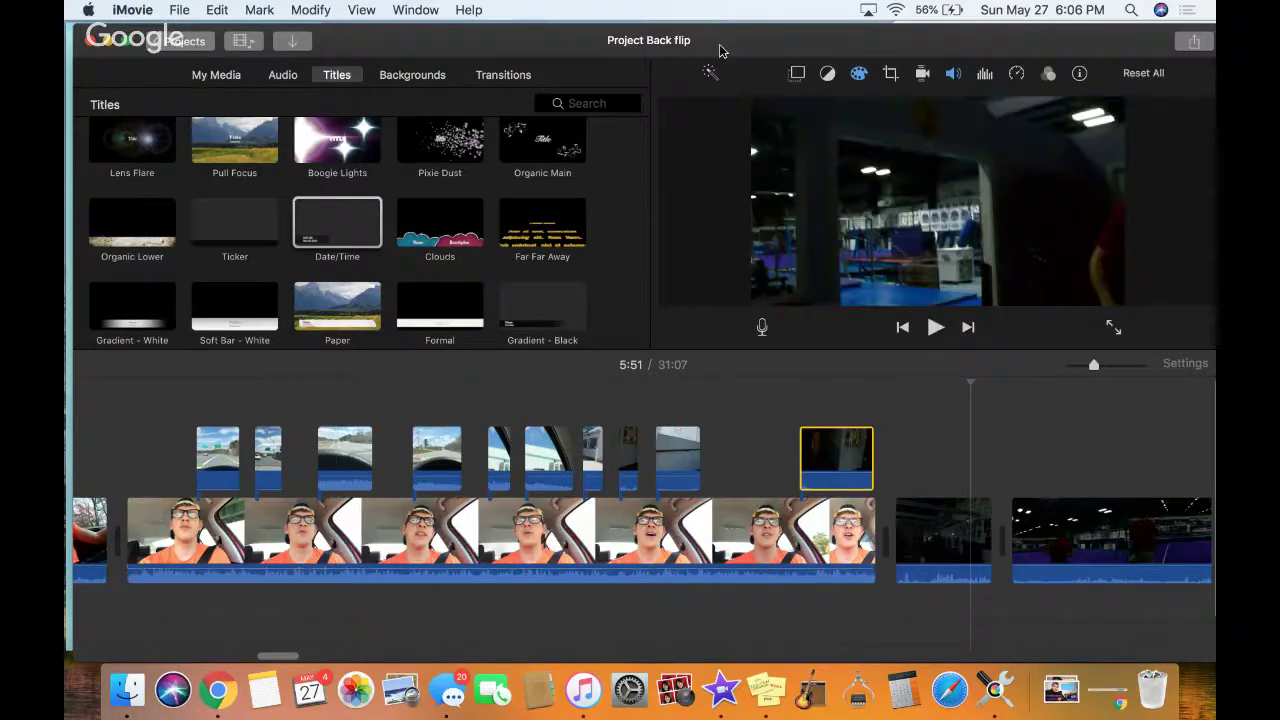
Move the editor window aside to check the live chat in Chrome, and return to the iMovie project
left_click_drag(720, 50, 447, 51)
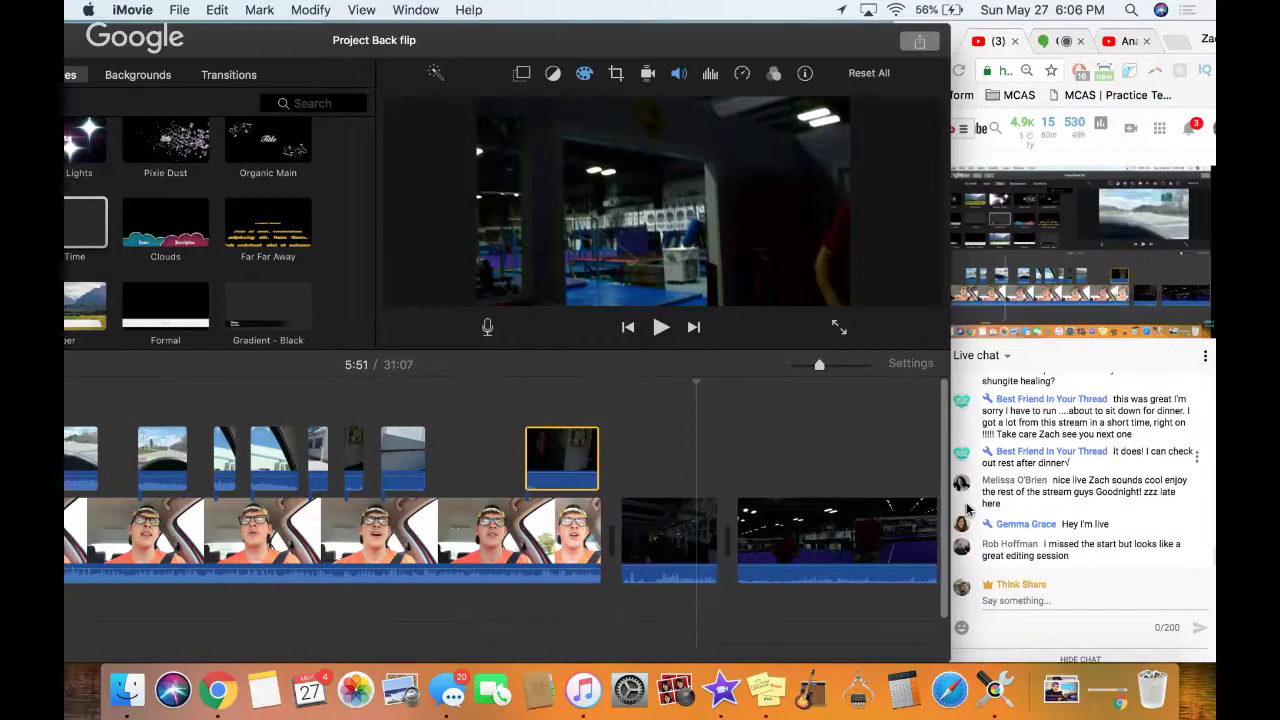
left_click(1015, 602)
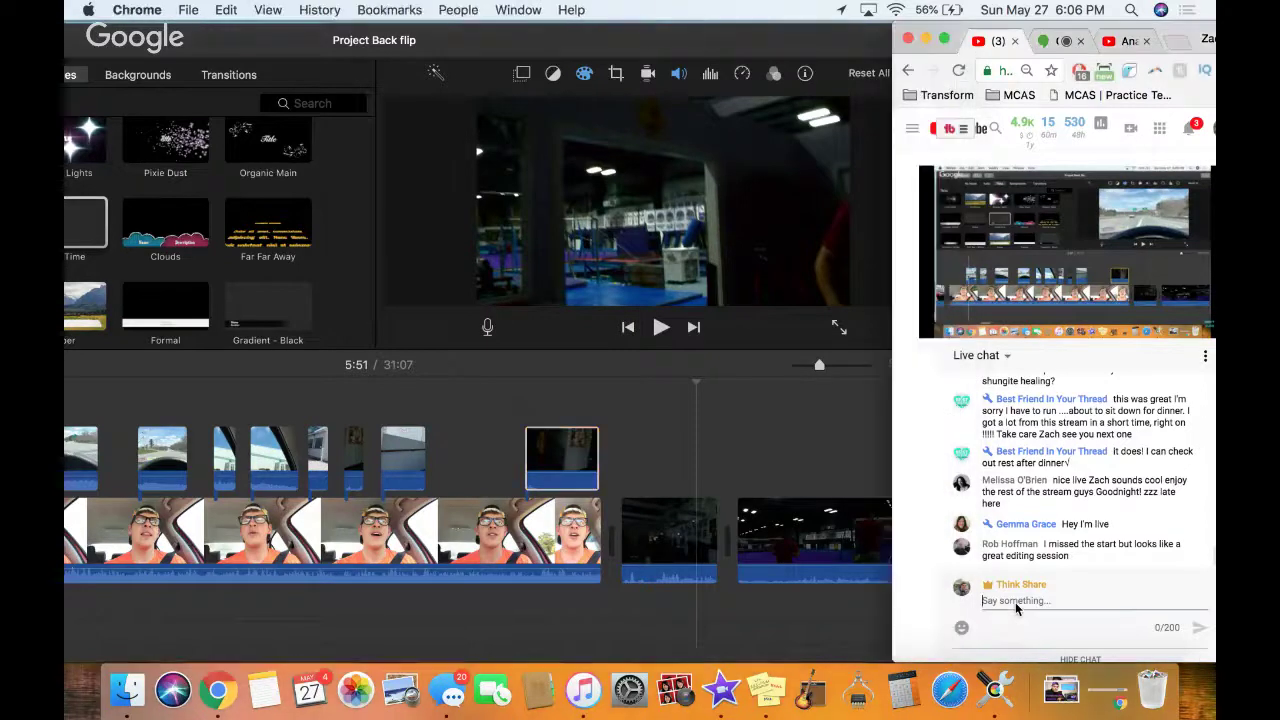
left_click(797, 470)
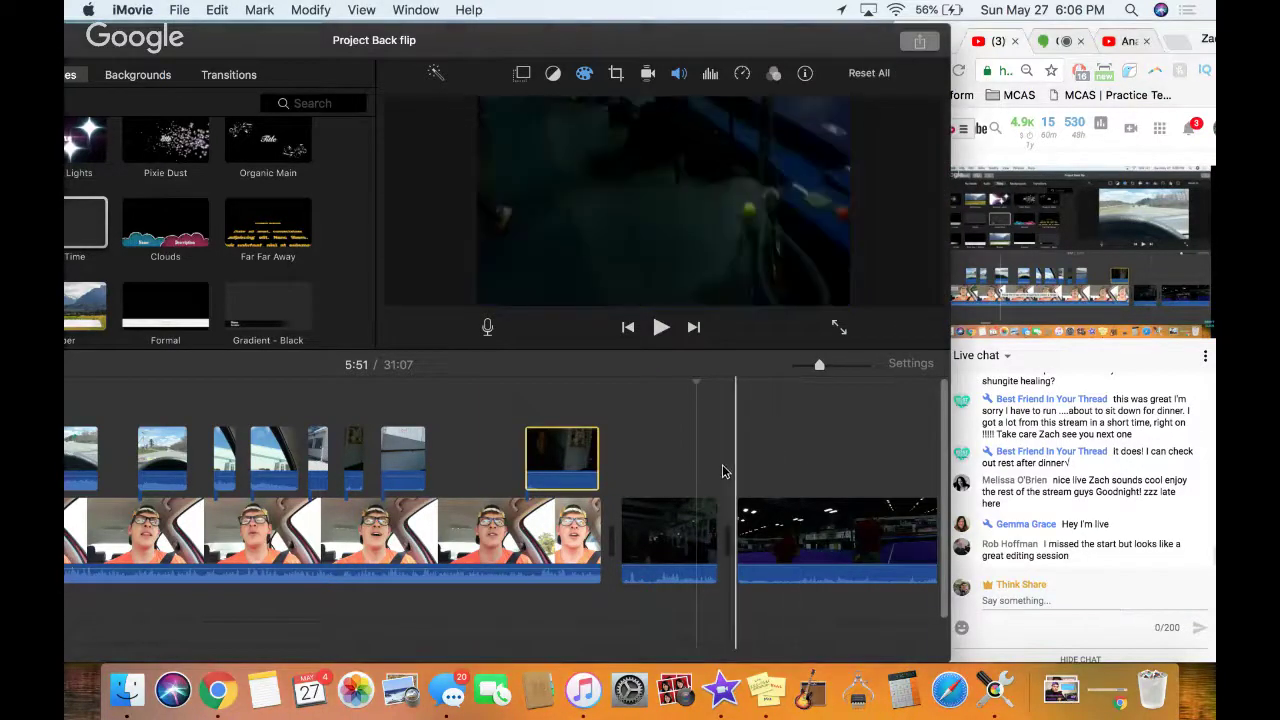
Look over the gym and back flip practice clips that follow the car talking clip in the timeline
scroll(725, 471, "right", 5)
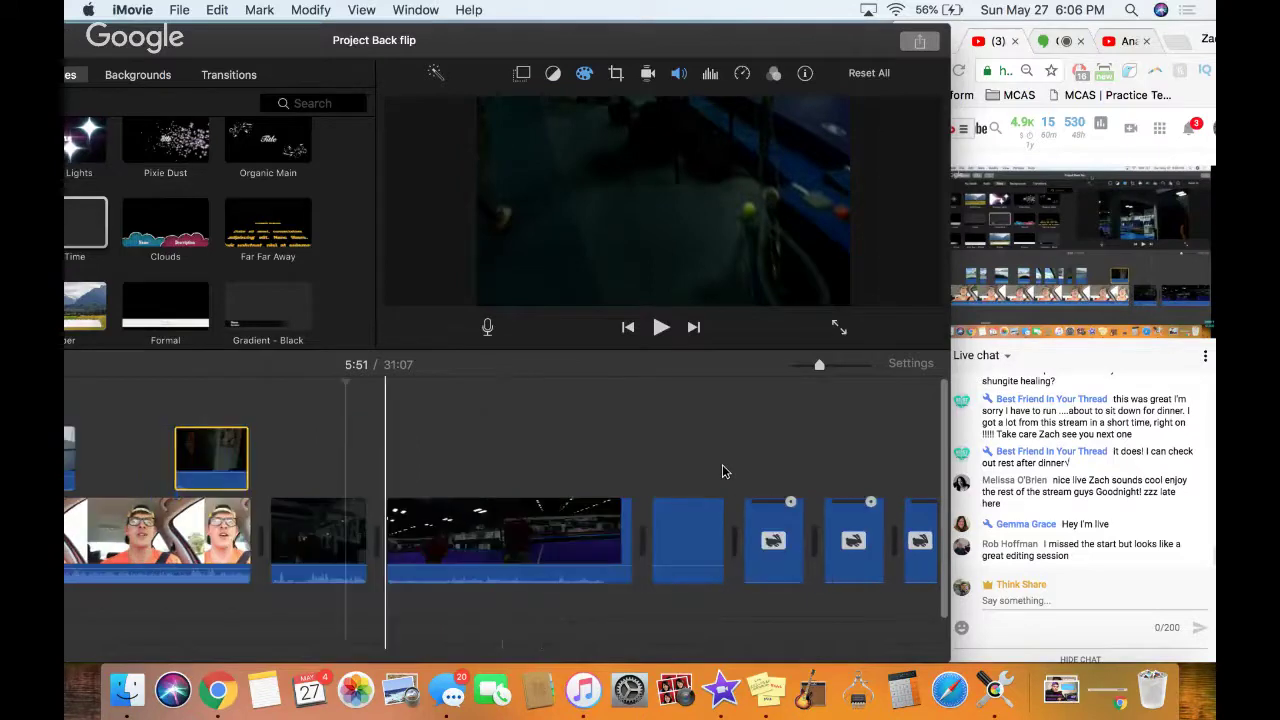
scroll(725, 471, "right", 2)
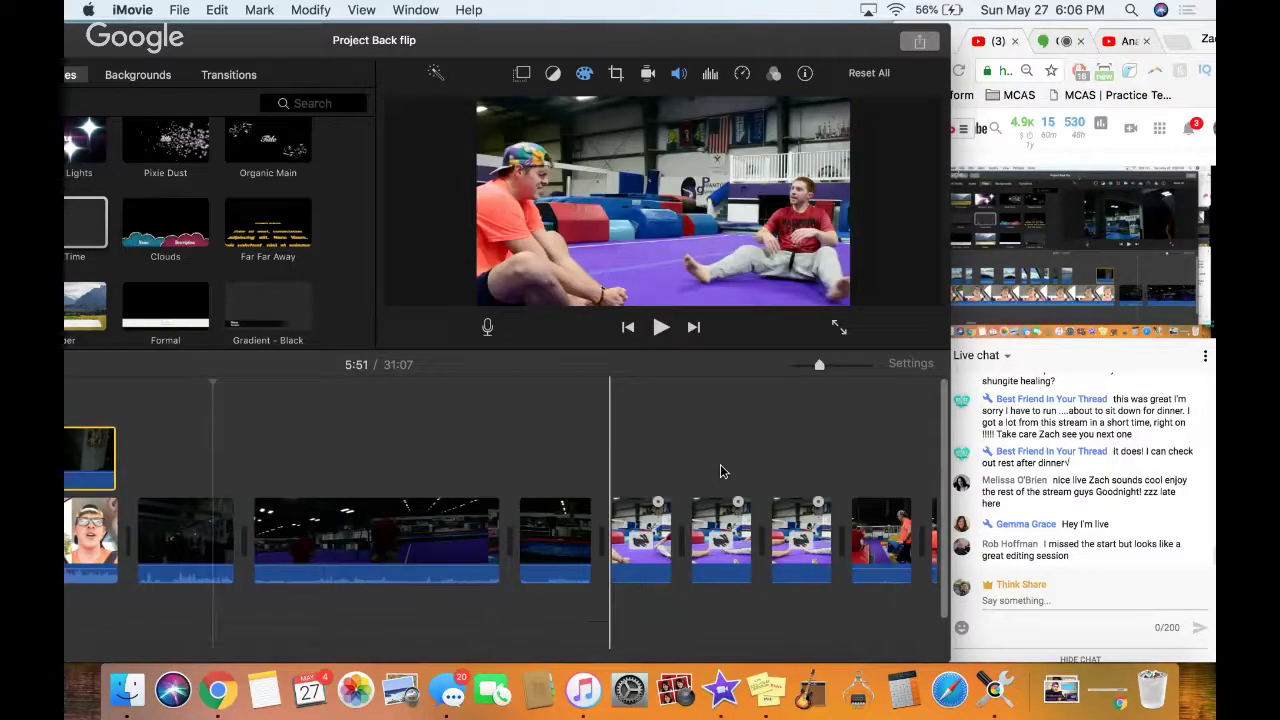
scroll(720, 466, "right", 8)
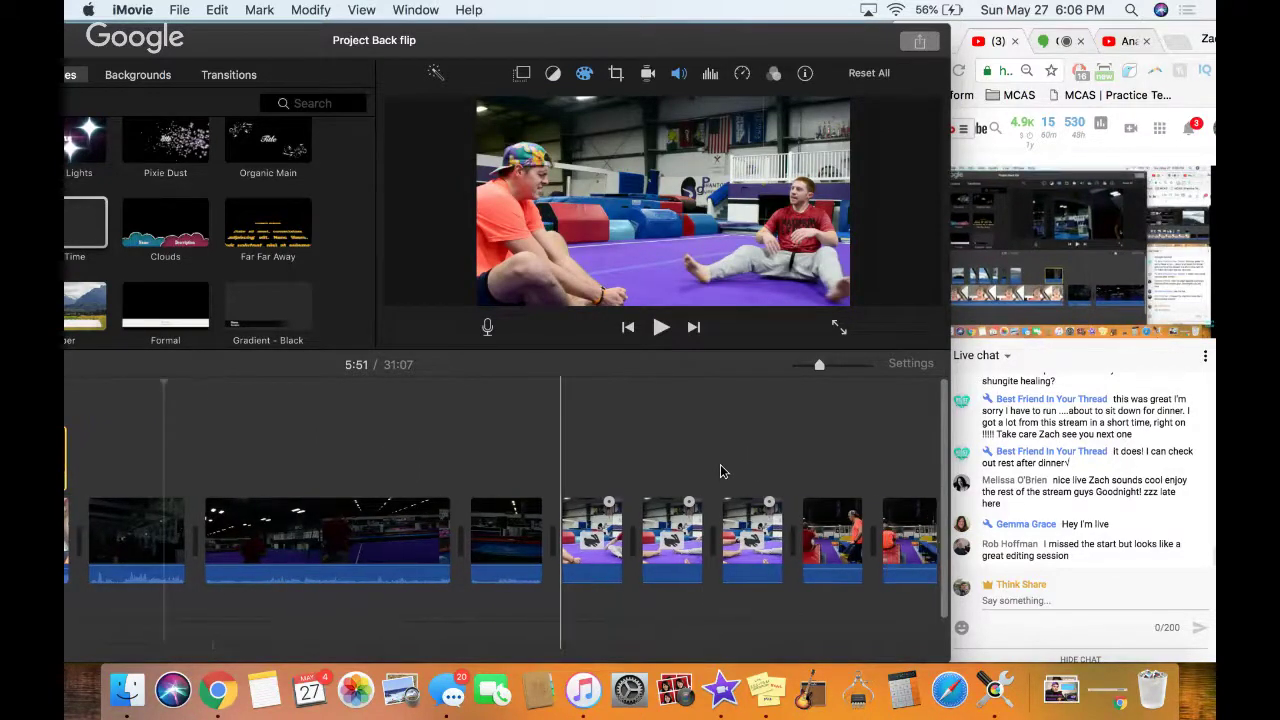
scroll(720, 464, "right", 8)
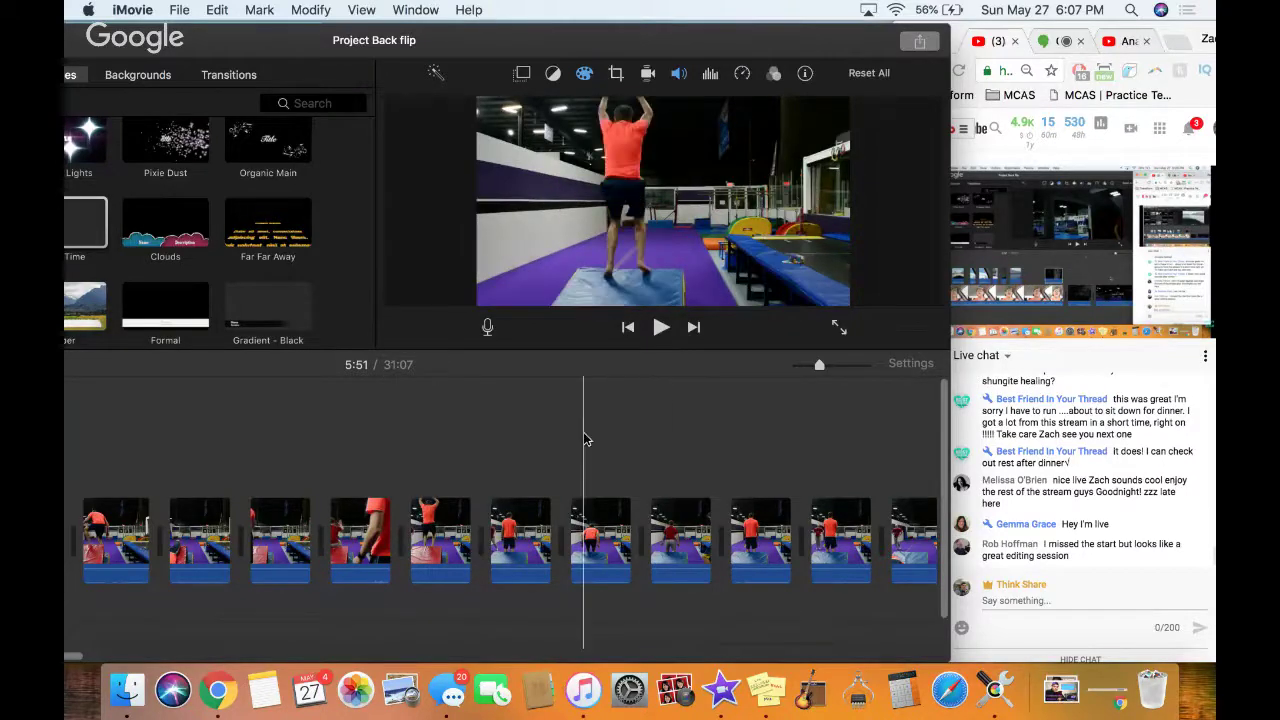
scroll(583, 435, "left", 4)
scroll(583, 439, "left", 6)
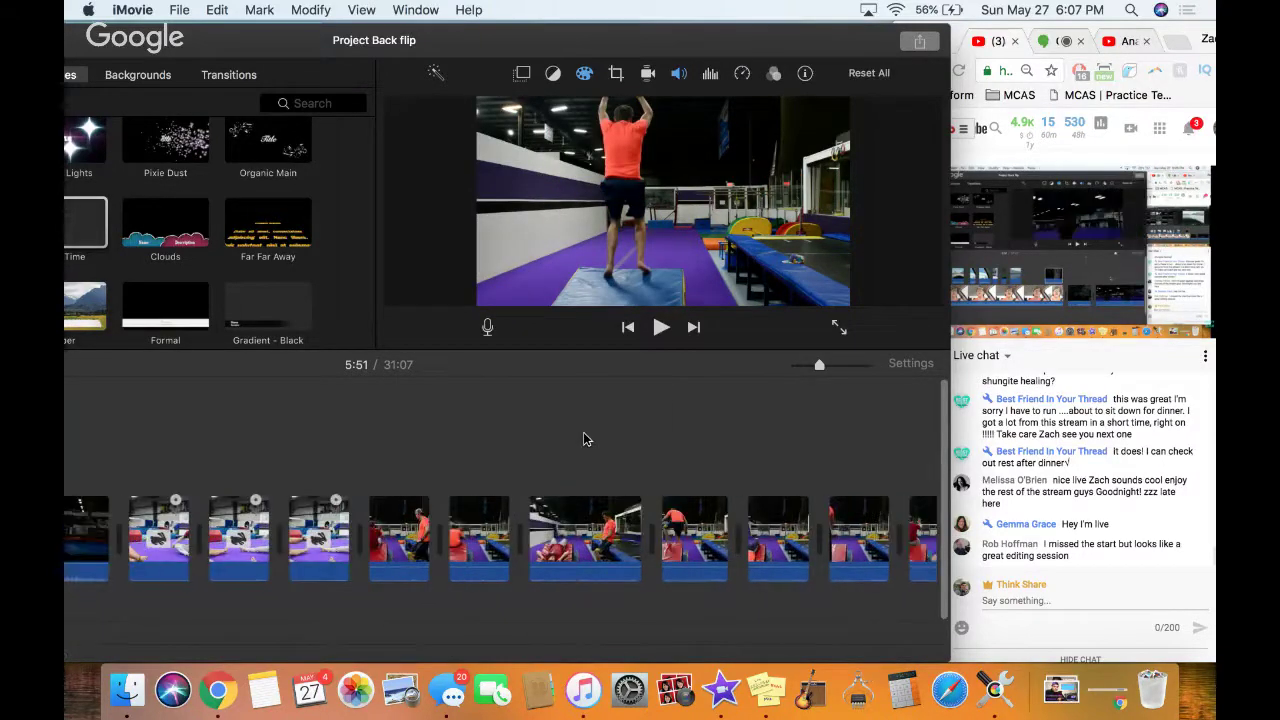
scroll(585, 438, "left", 10)
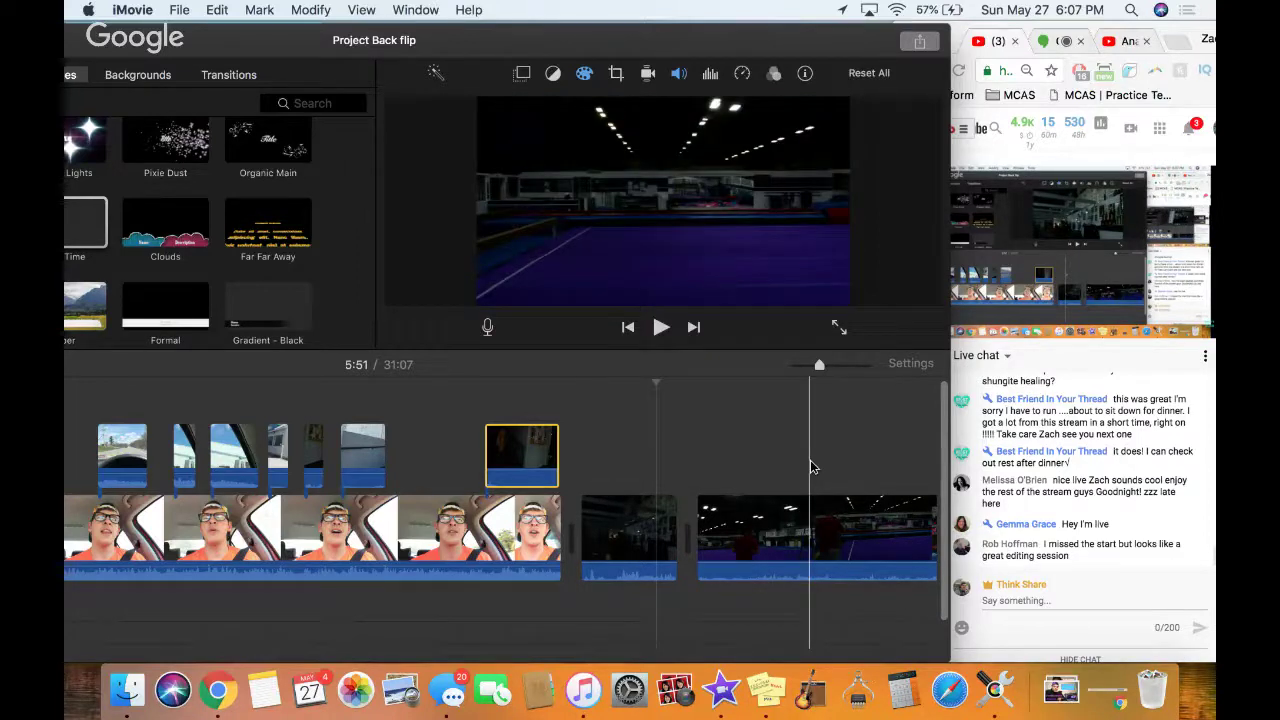
scroll(811, 466, "right", 5)
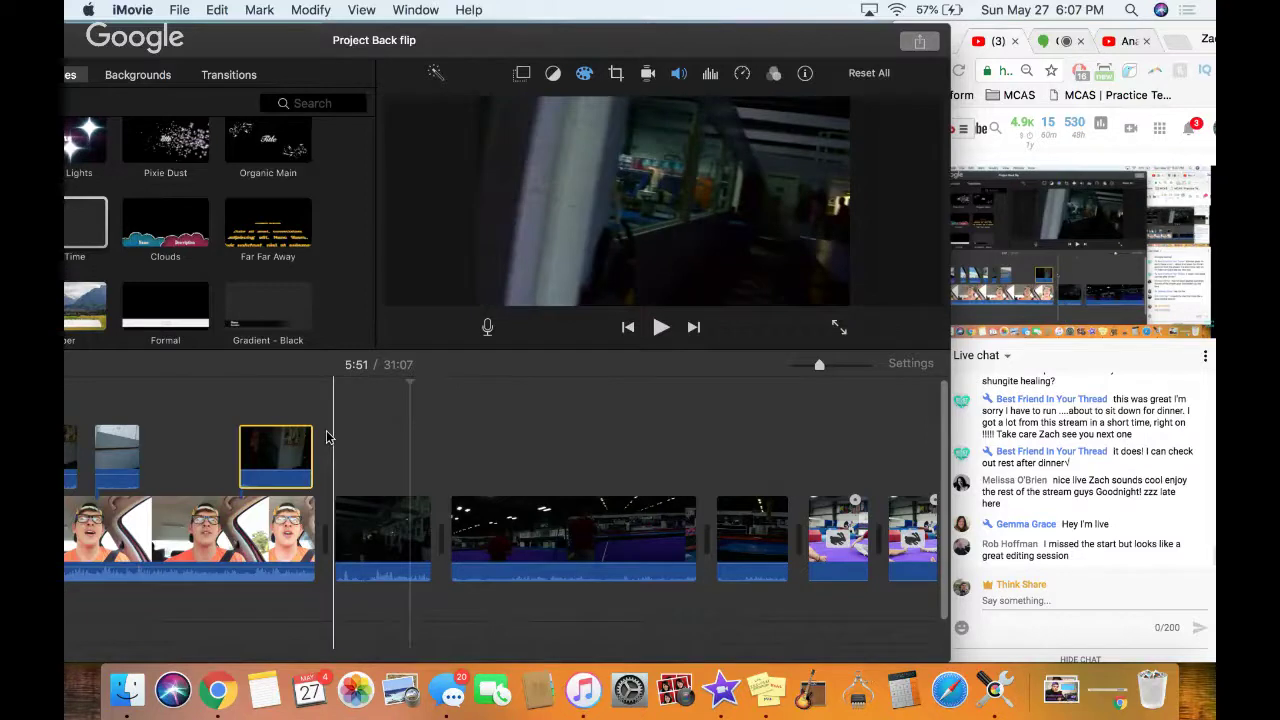
Play from the entrance clip into the 20.4-second gym clip, and turn that gym clip's audio all the way down
key("space")
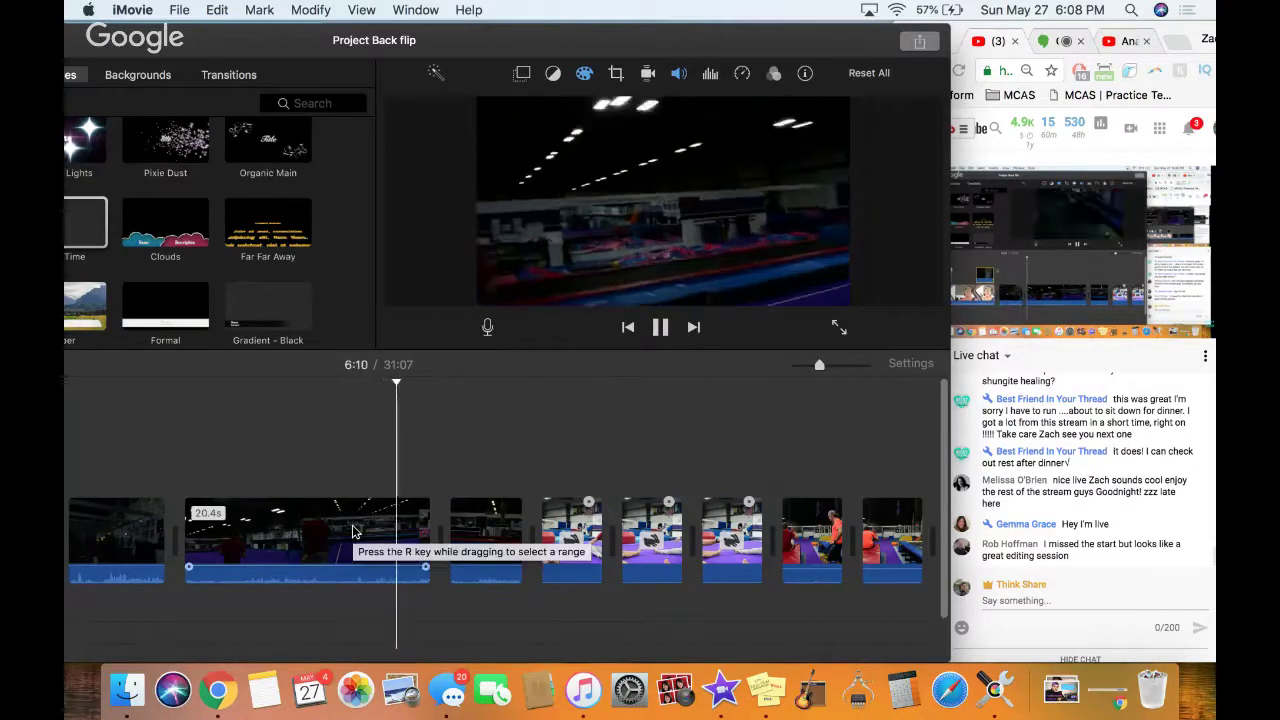
left_click(352, 531)
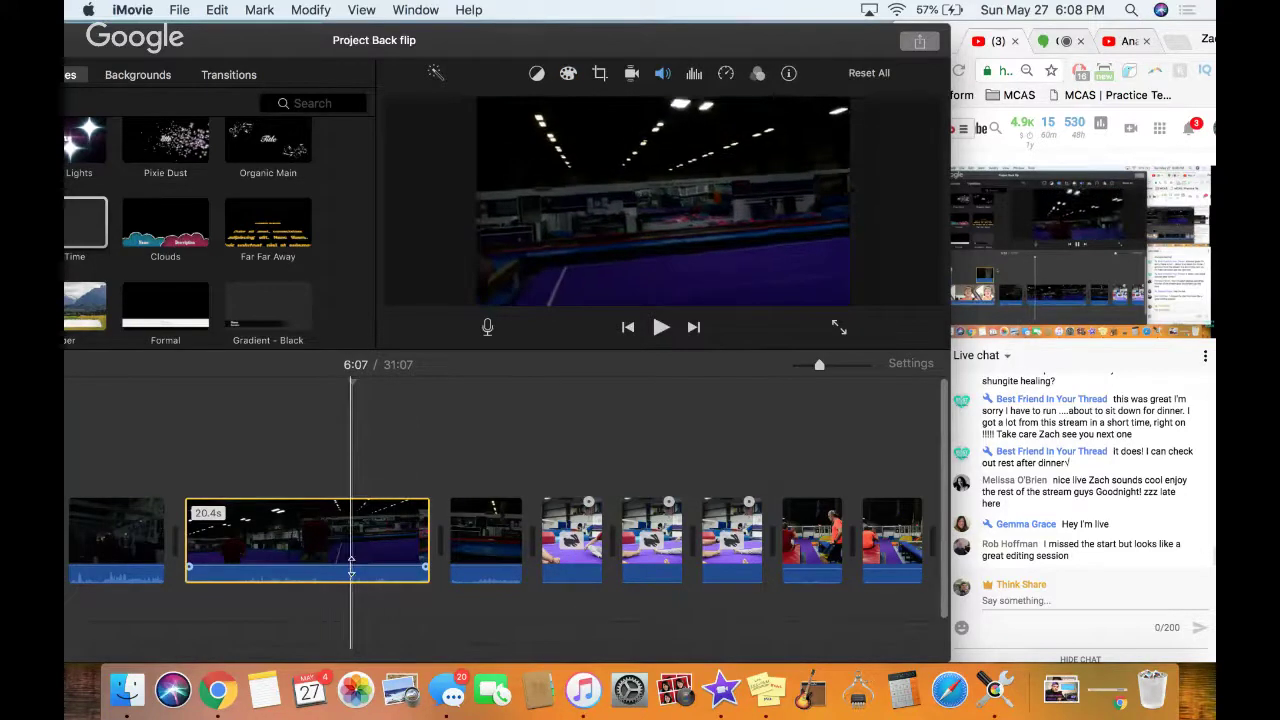
left_click_drag(352, 567, 352, 581)
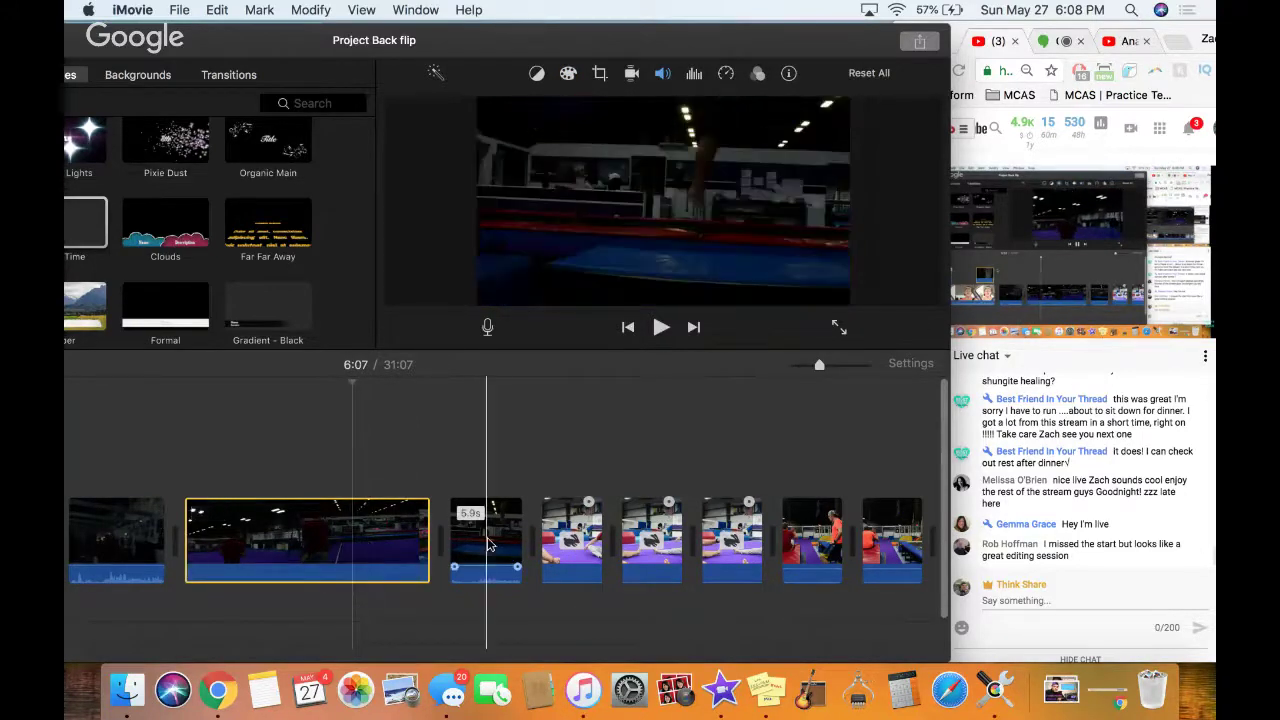
left_click(410, 457)
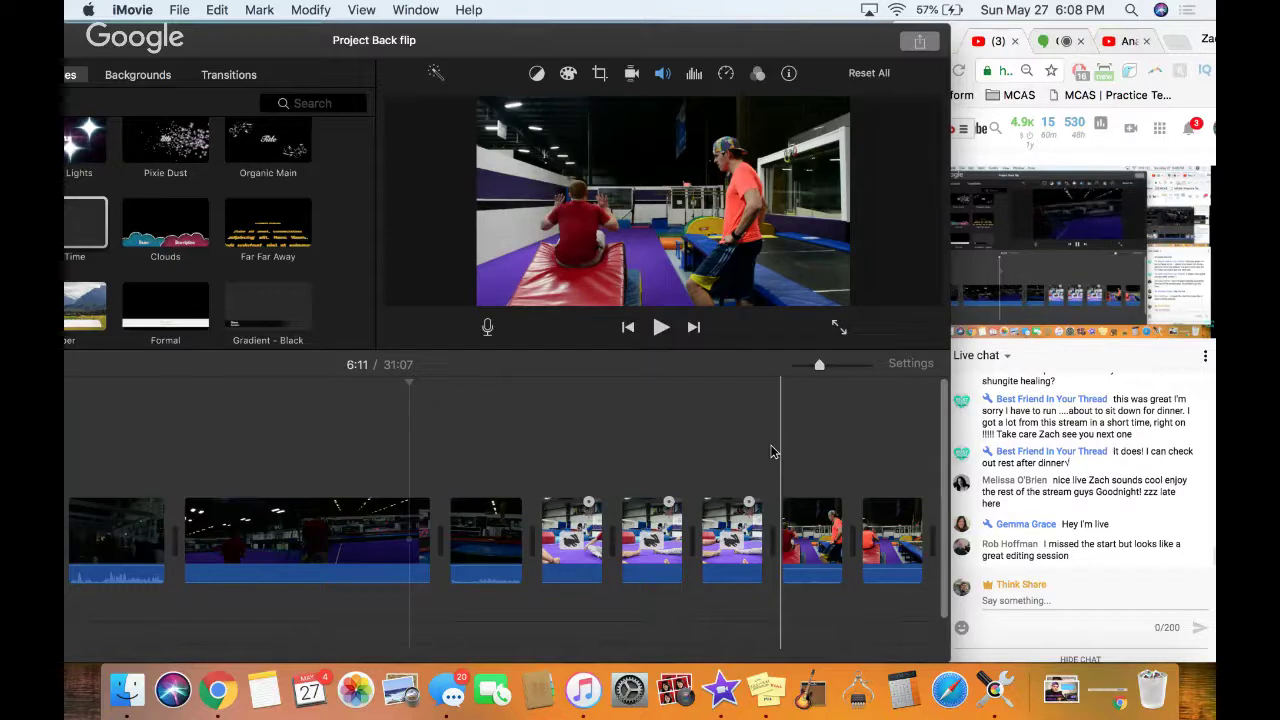
Play the sped-up stretching clips that follow the dark gym clips, with the system volume raised
scroll(770, 452, "down", 2)
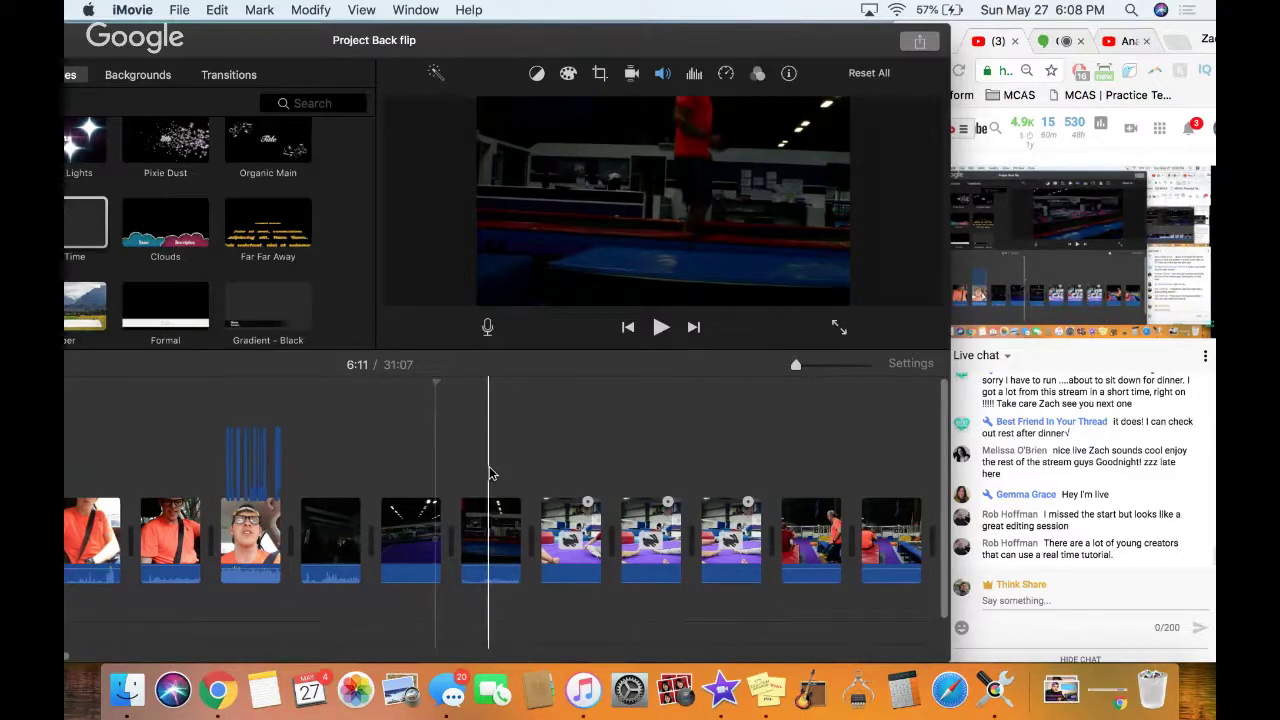
scroll(489, 471, "right", 3)
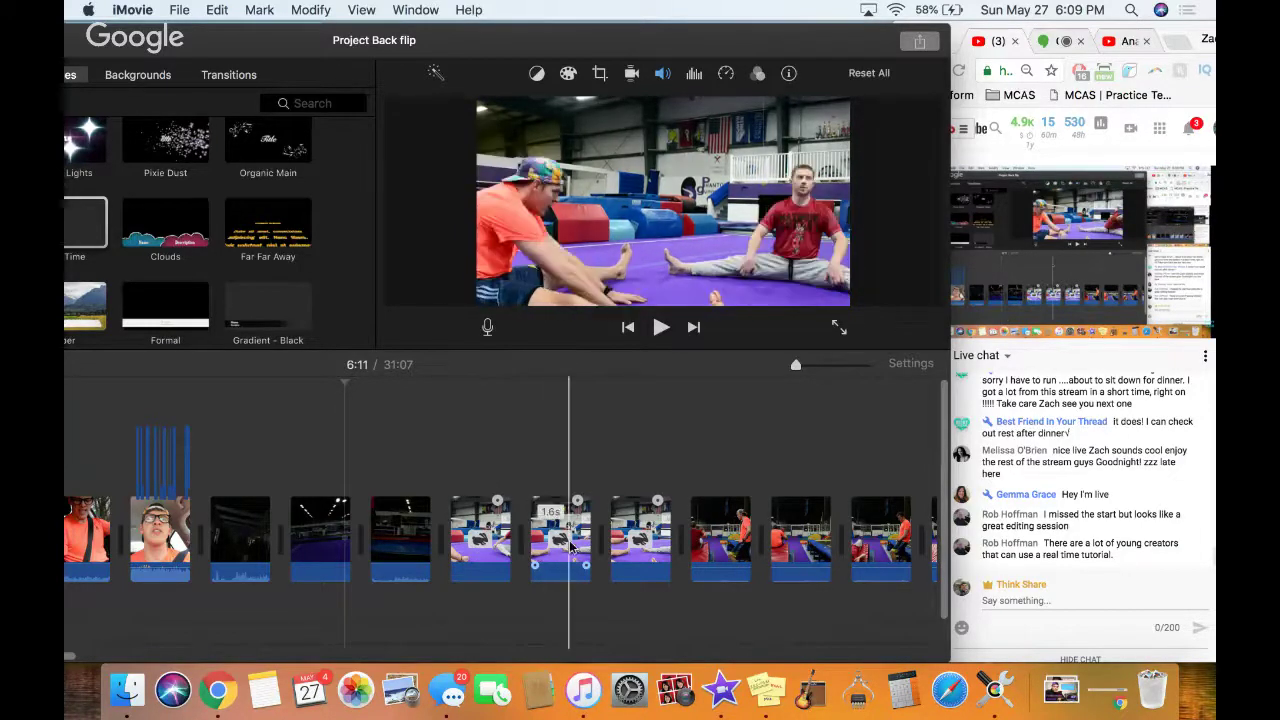
left_click(443, 452)
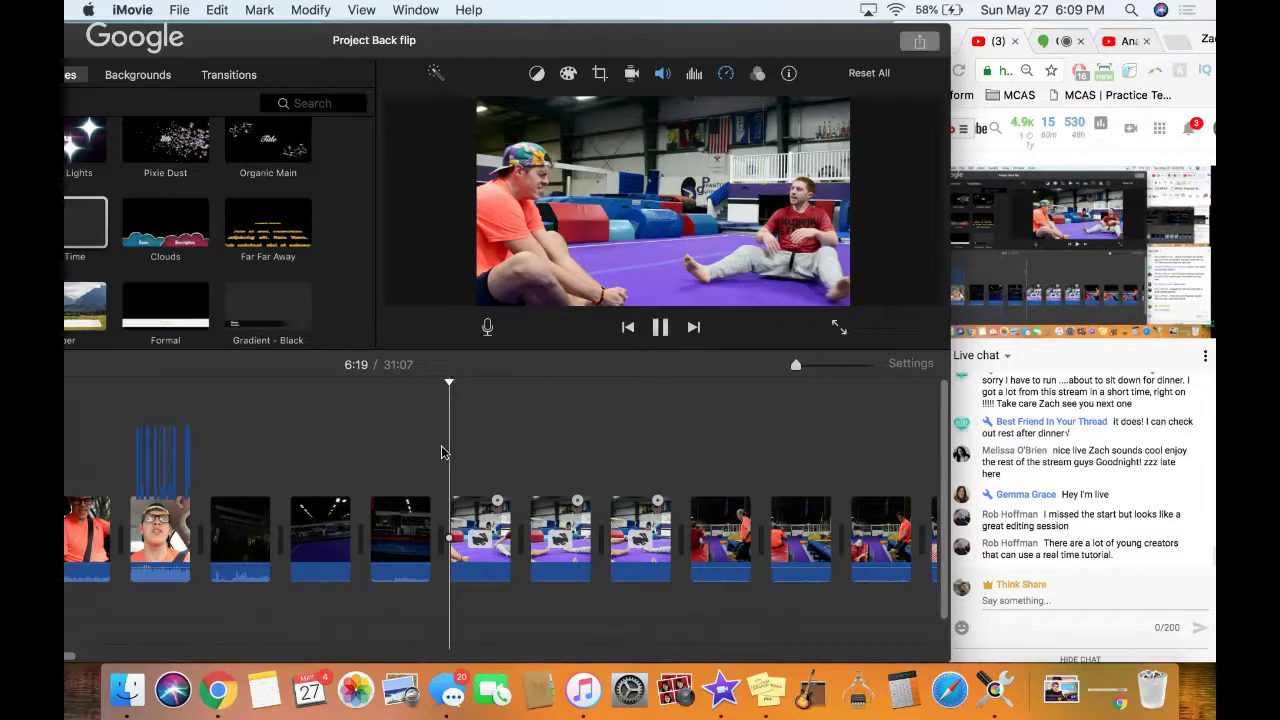
key("XF86AudioRaiseVolume")
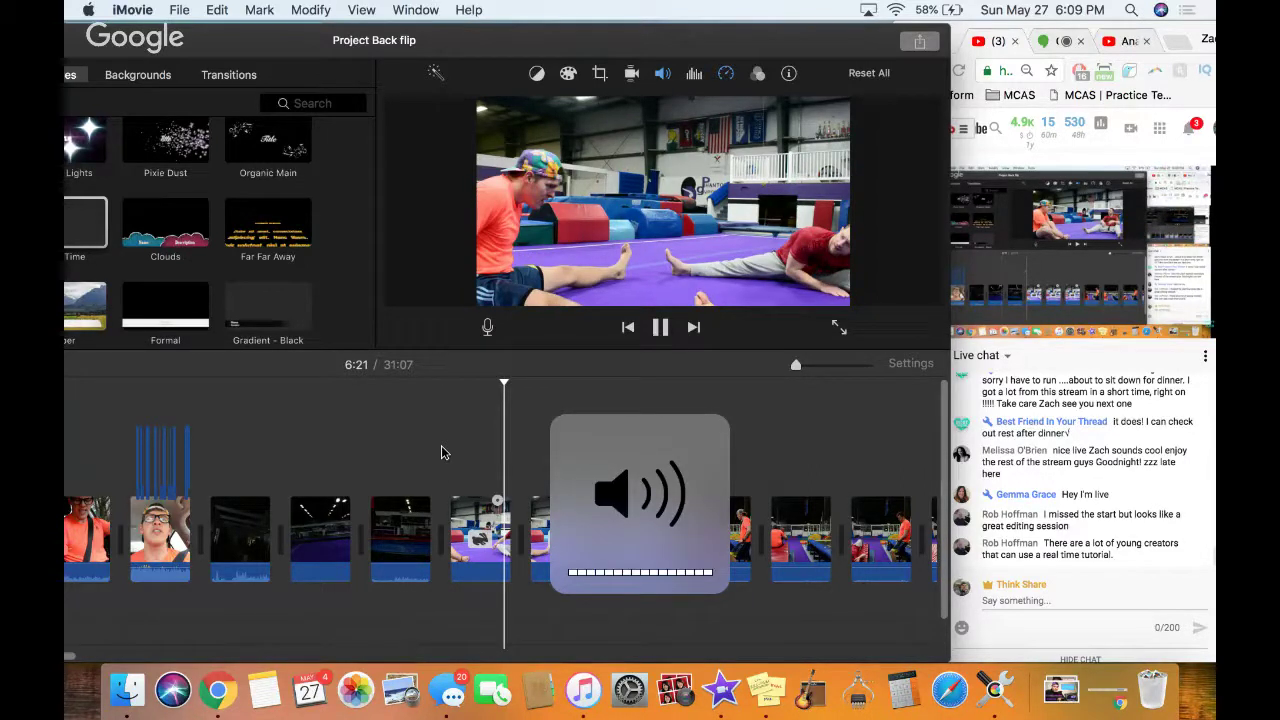
key("space")
Look over the mat and trampoline practice clips in the timeline, up to the titled talking clip that follows them
scroll(757, 537, "right", 5)
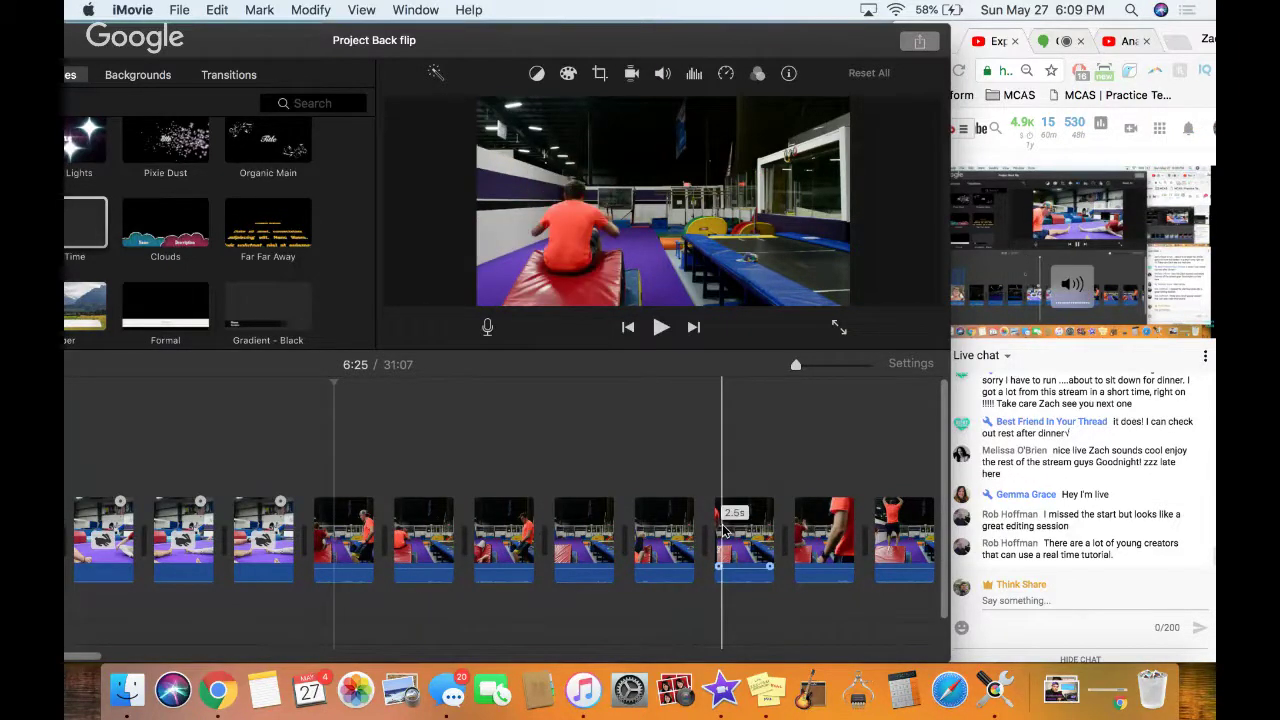
scroll(775, 510, "left", 3)
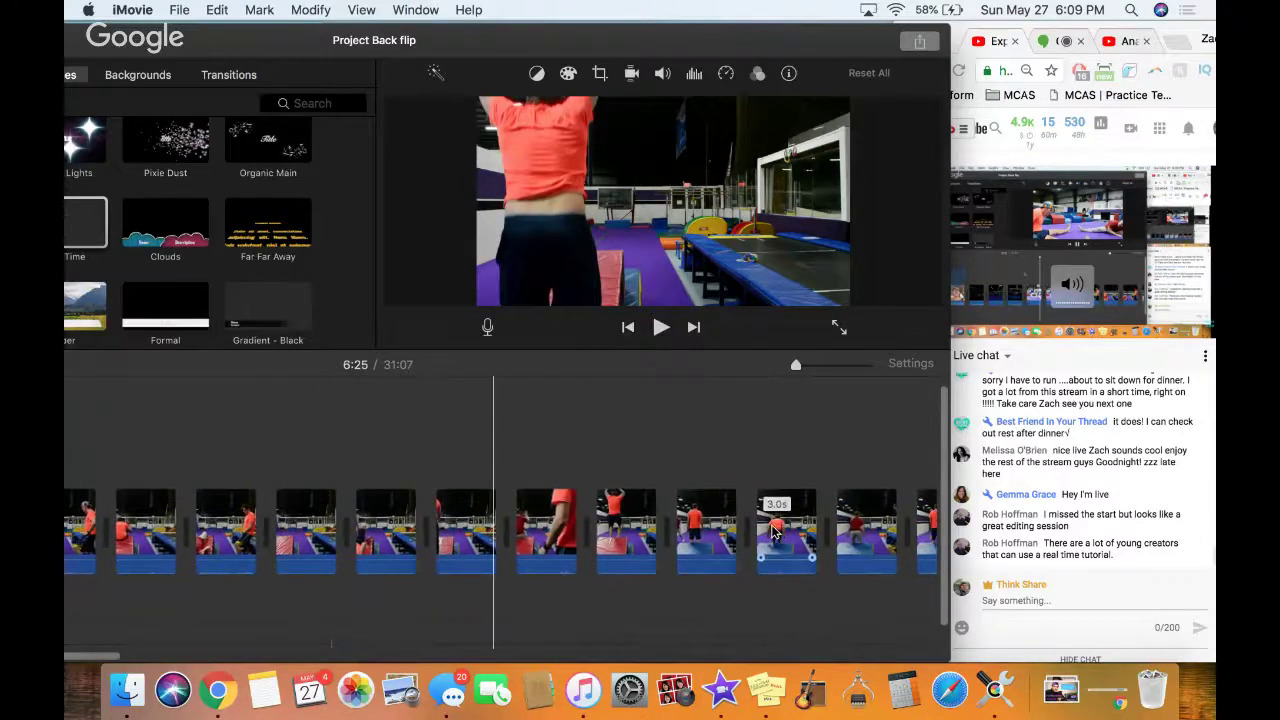
scroll(421, 455, "left", 4)
scroll(380, 460, "left", 10)
left_click(407, 460)
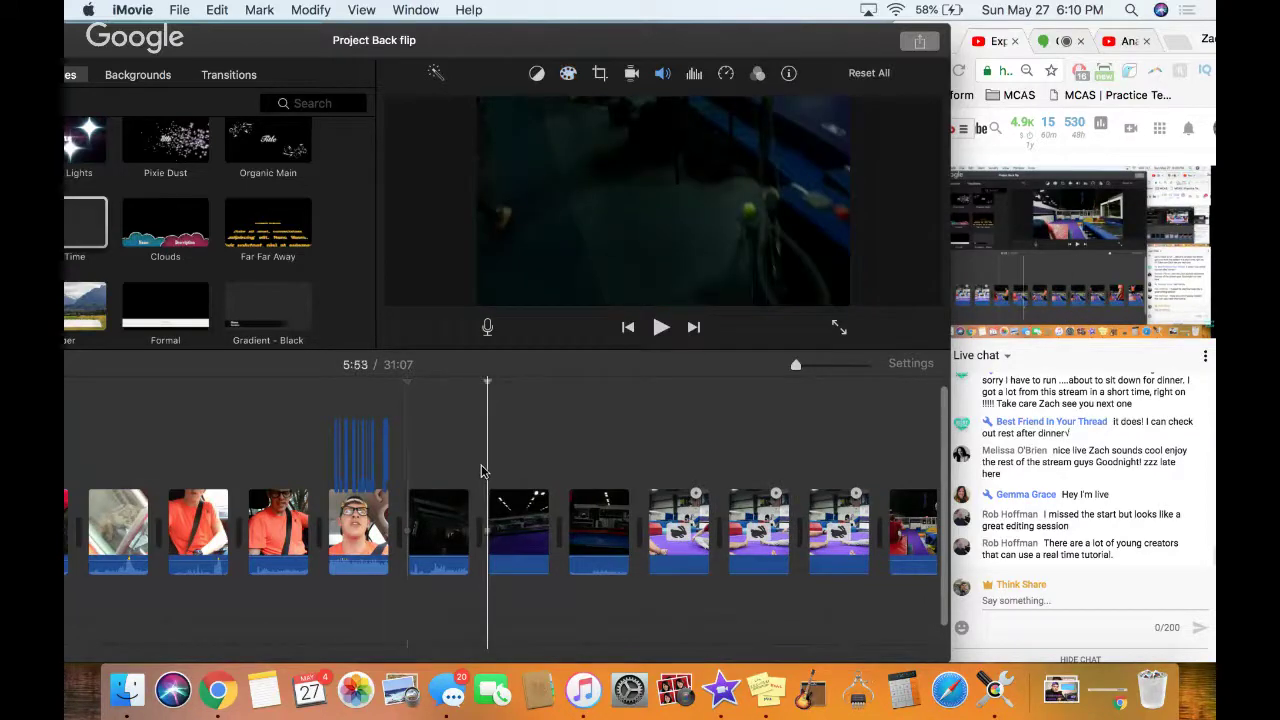
scroll(481, 470, "left", 5)
scroll(481, 470, "left", 5)
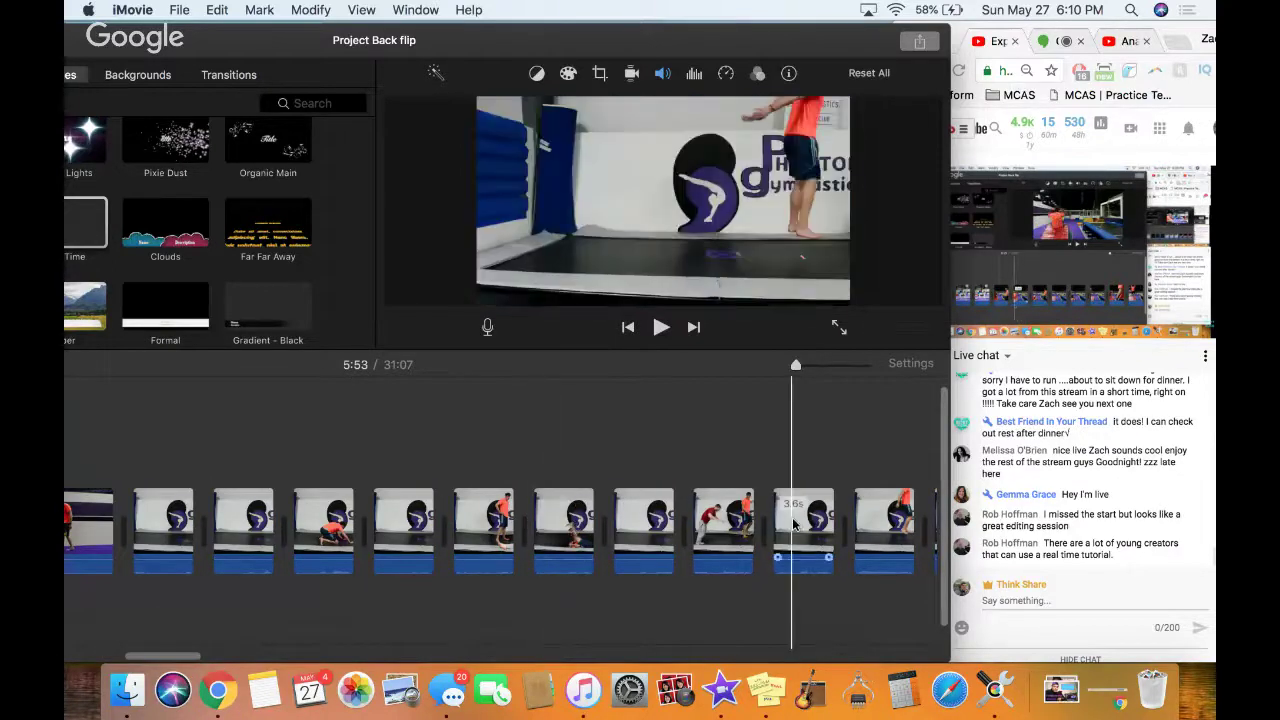
scroll(791, 524, "right", 5)
scroll(793, 524, "right", 2)
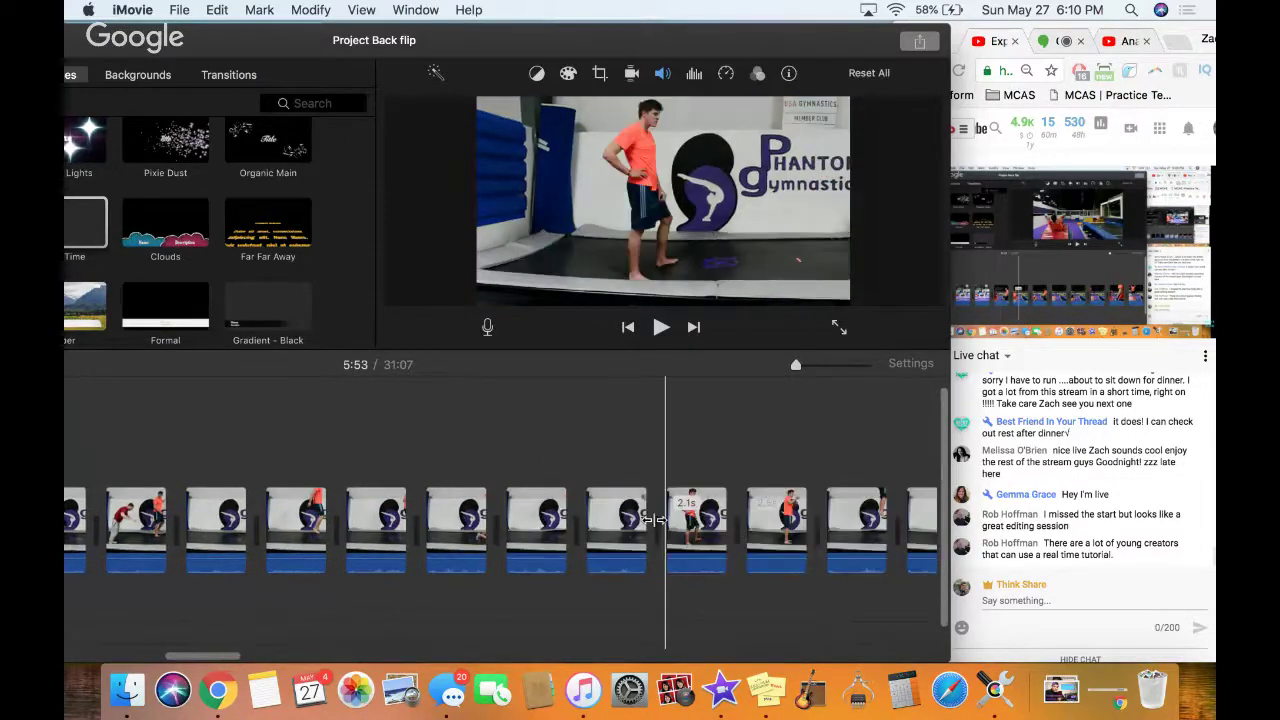
scroll(755, 520, "right", 4)
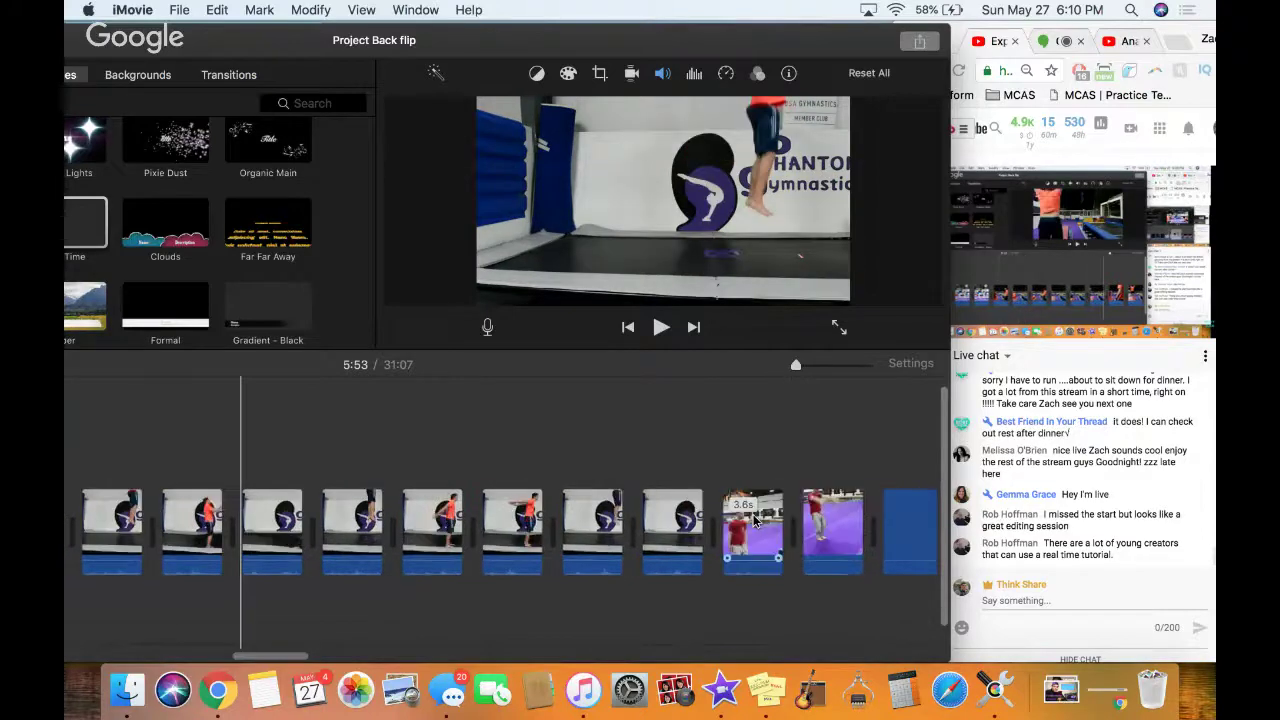
scroll(755, 520, "right", 1)
left_click(757, 437)
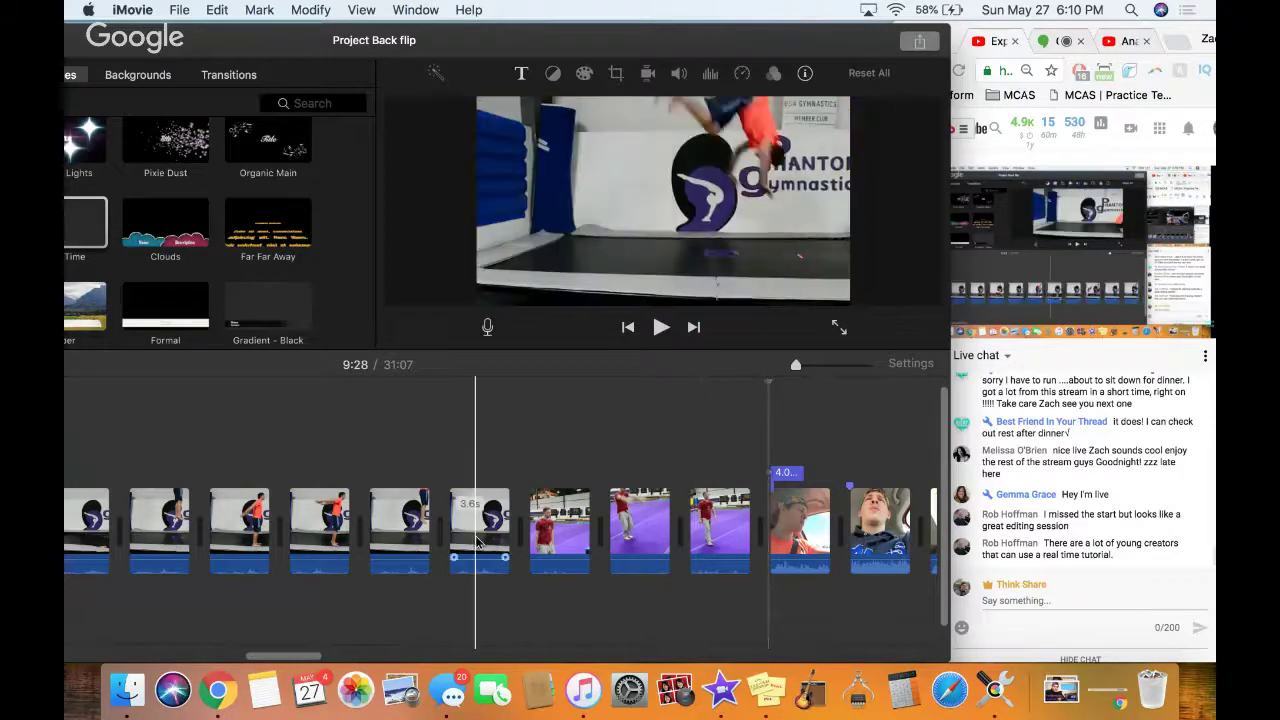
Review the practice clips in reverse order, from the trampoline flips back to the first red mat clips
scroll(477, 540, "left", 5)
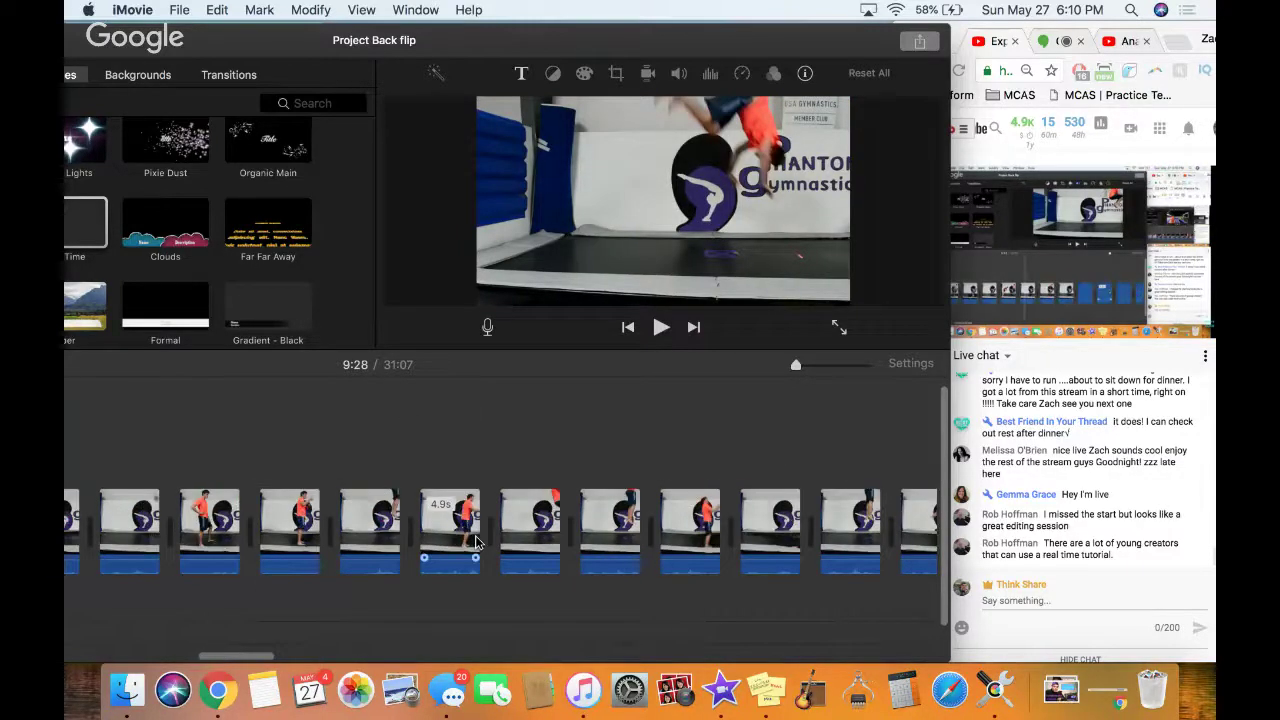
left_click_drag(665, 540, 585, 535)
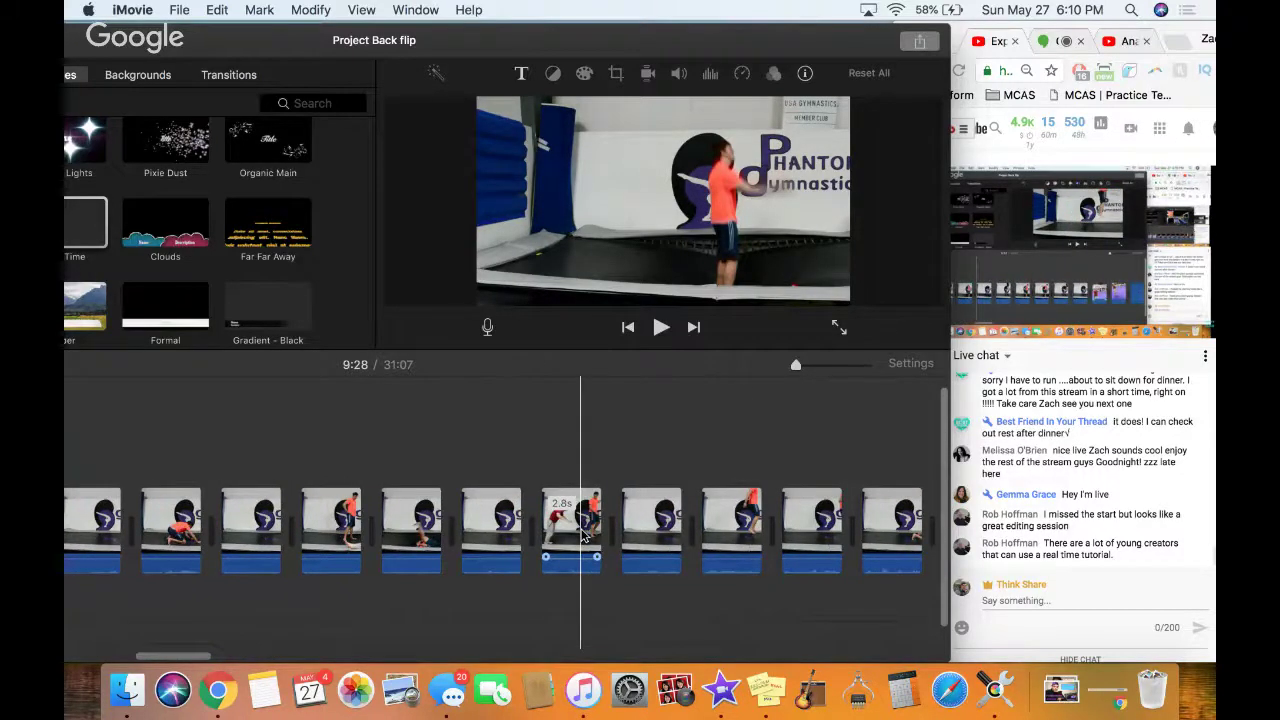
scroll(546, 545, "left", 5)
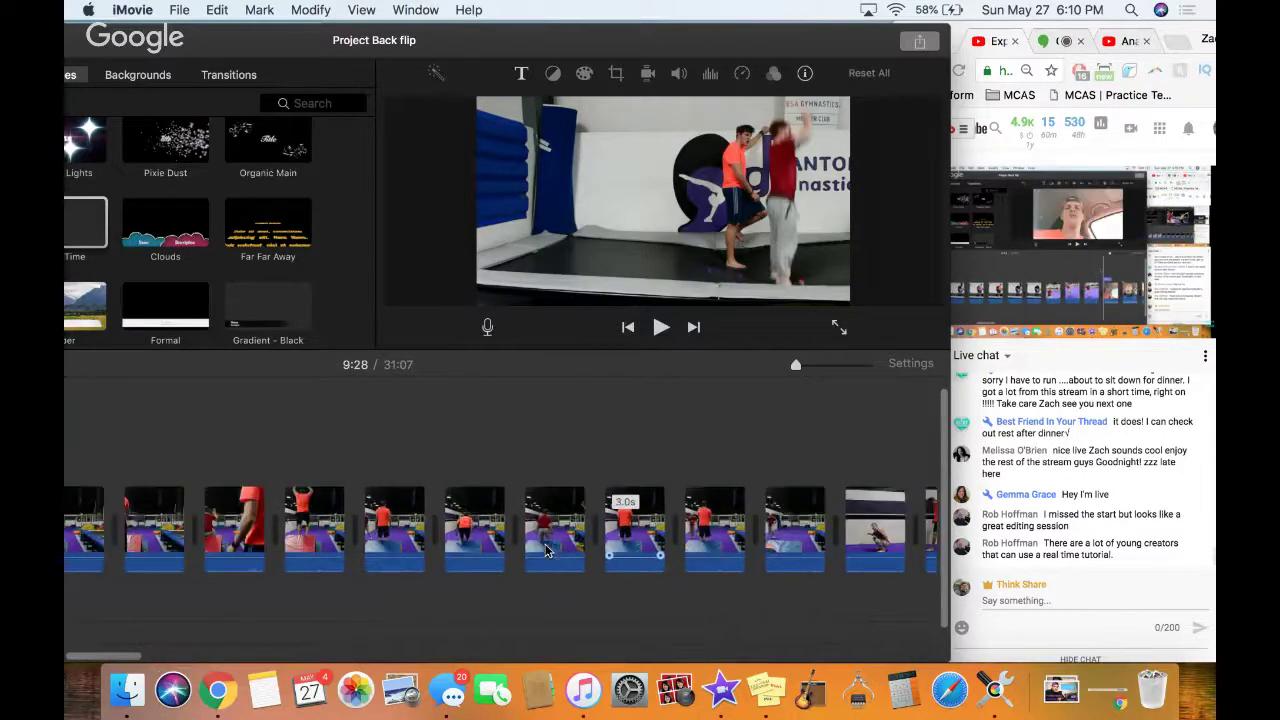
scroll(546, 549, "left", 2)
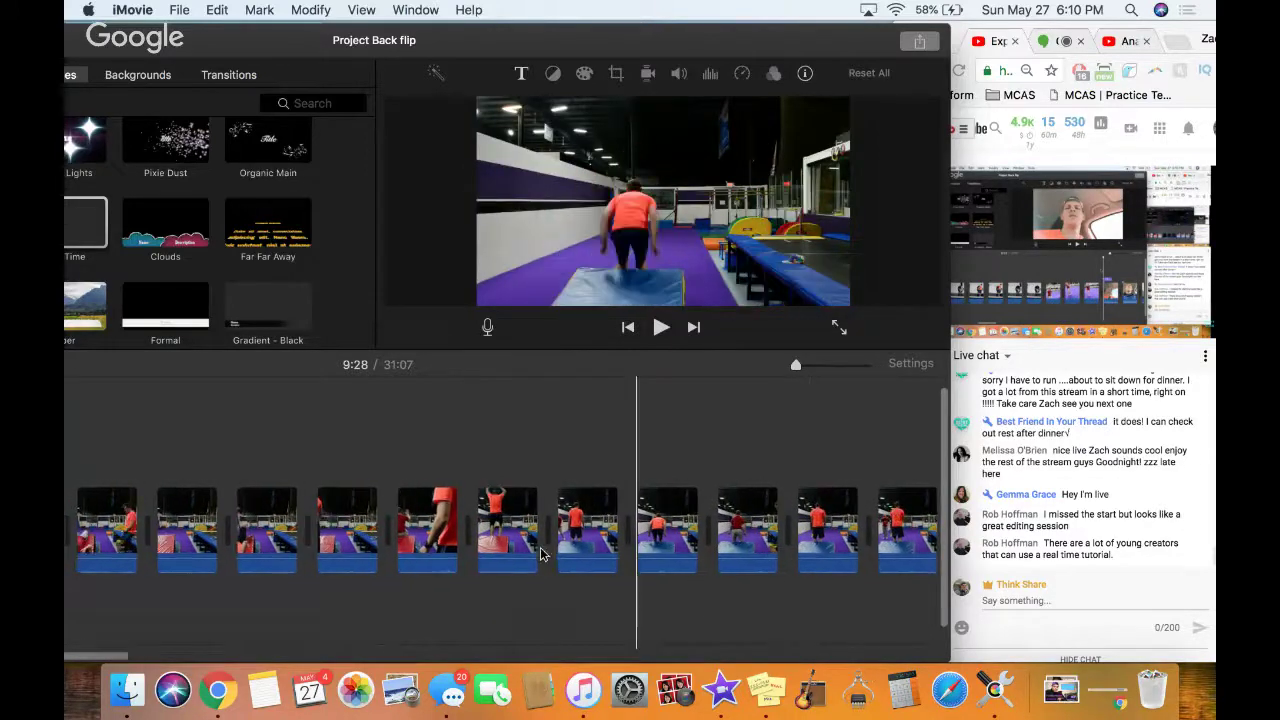
scroll(595, 550, "left", 3)
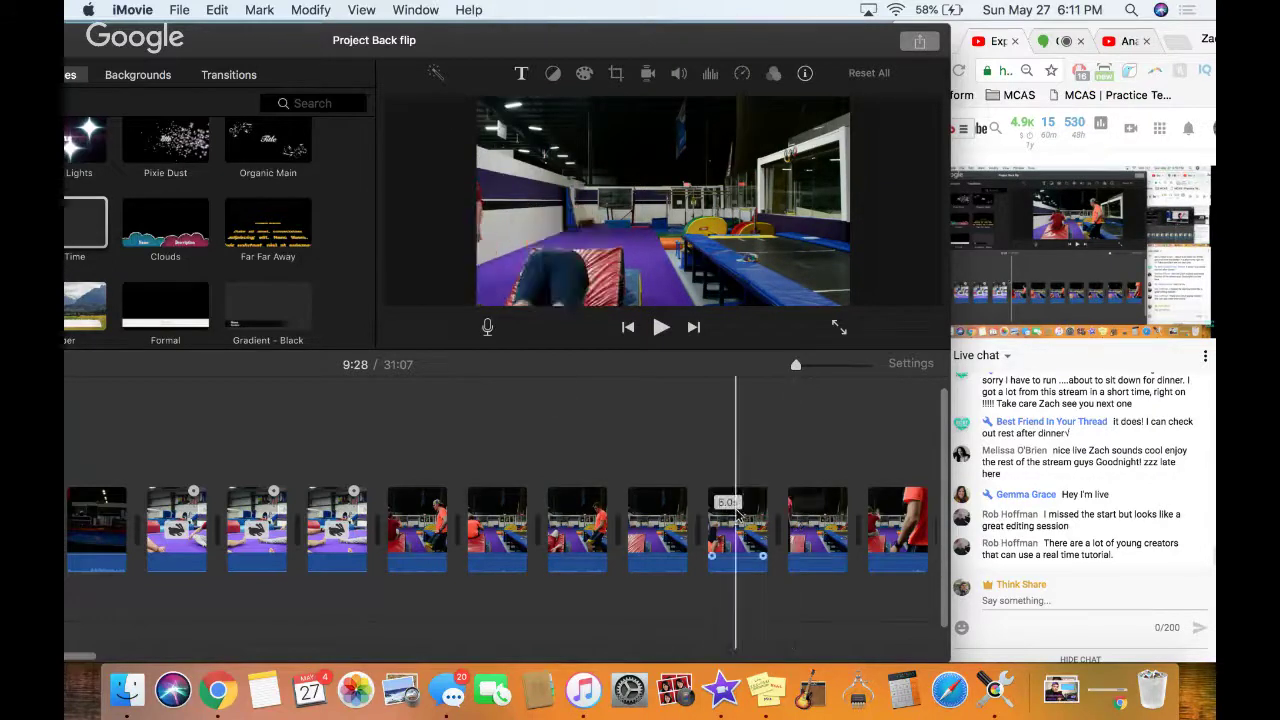
scroll(650, 520, "left", 2)
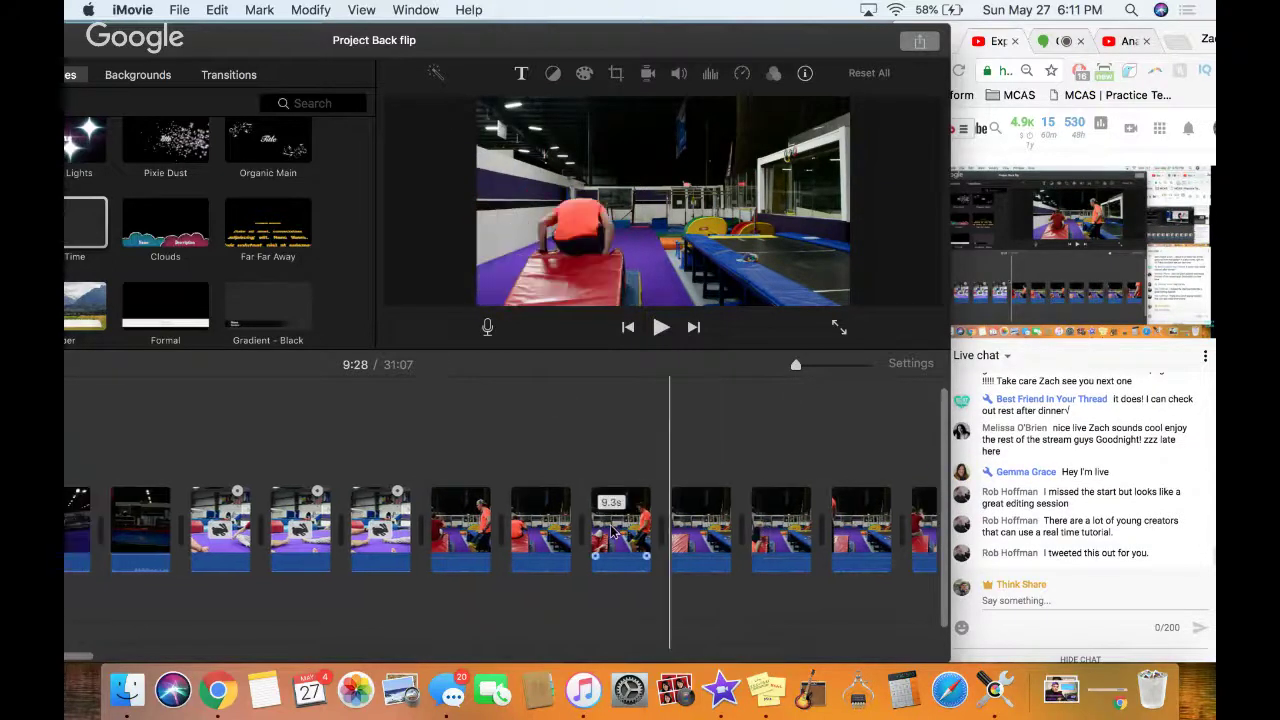
Play the first red mat clip after the stretching clips, split it after the roll, and delete the remainder
scroll(613, 530, "right", 5)
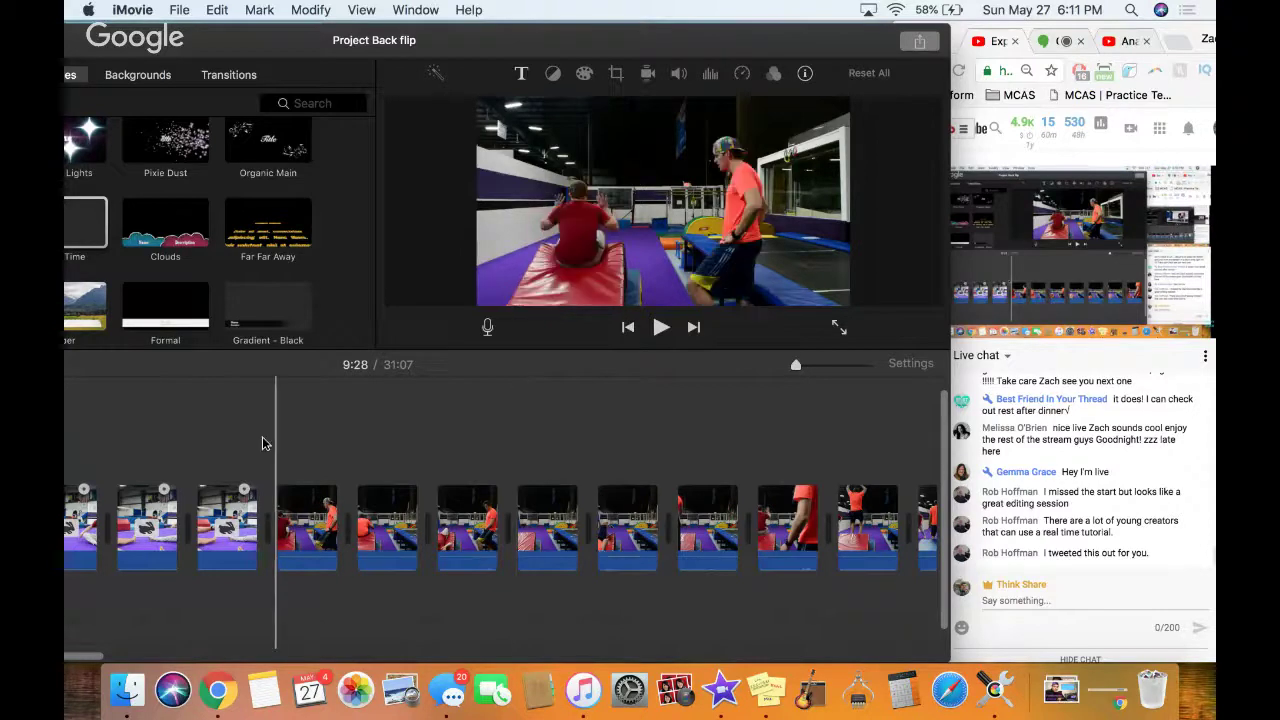
key("space")
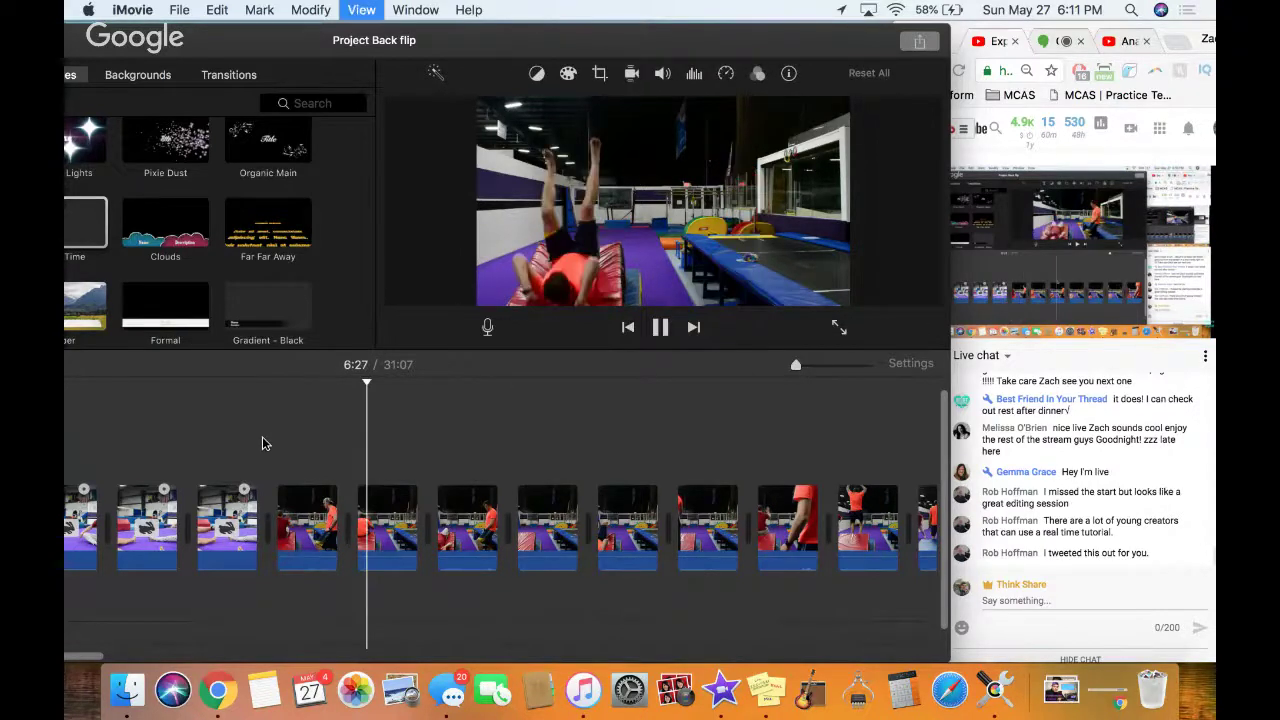
left_click(318, 460)
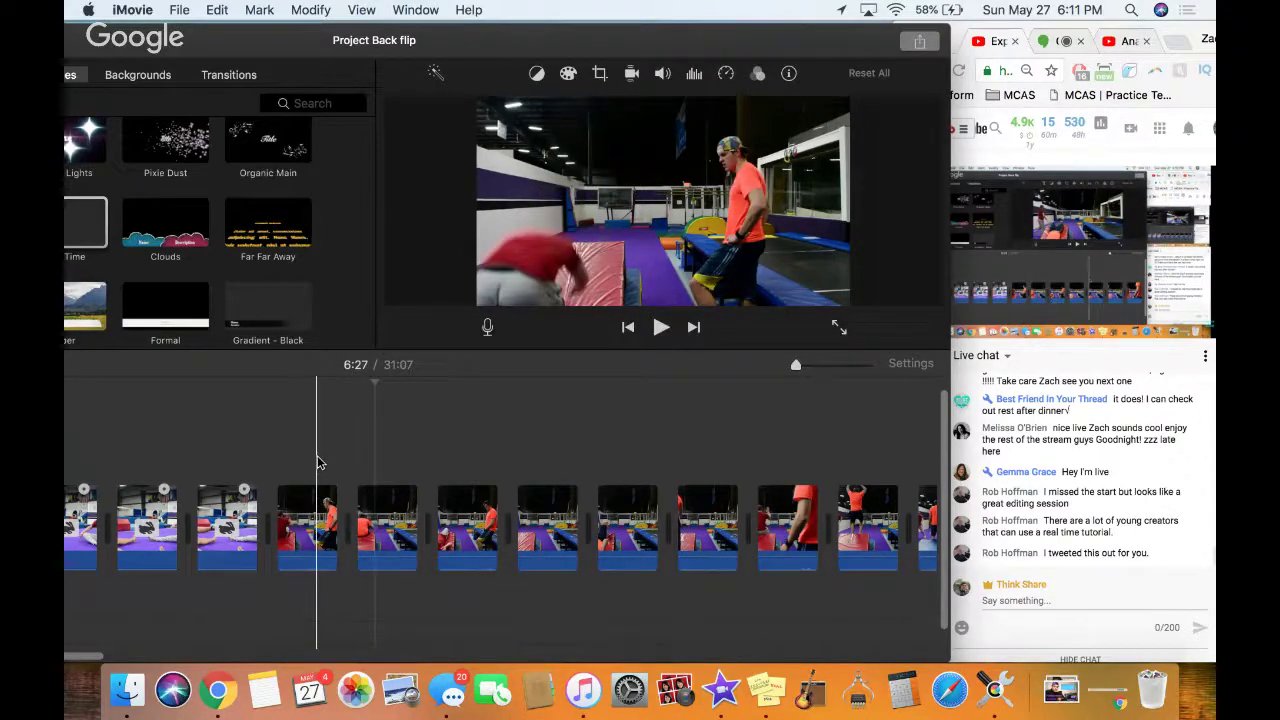
key("super+b")
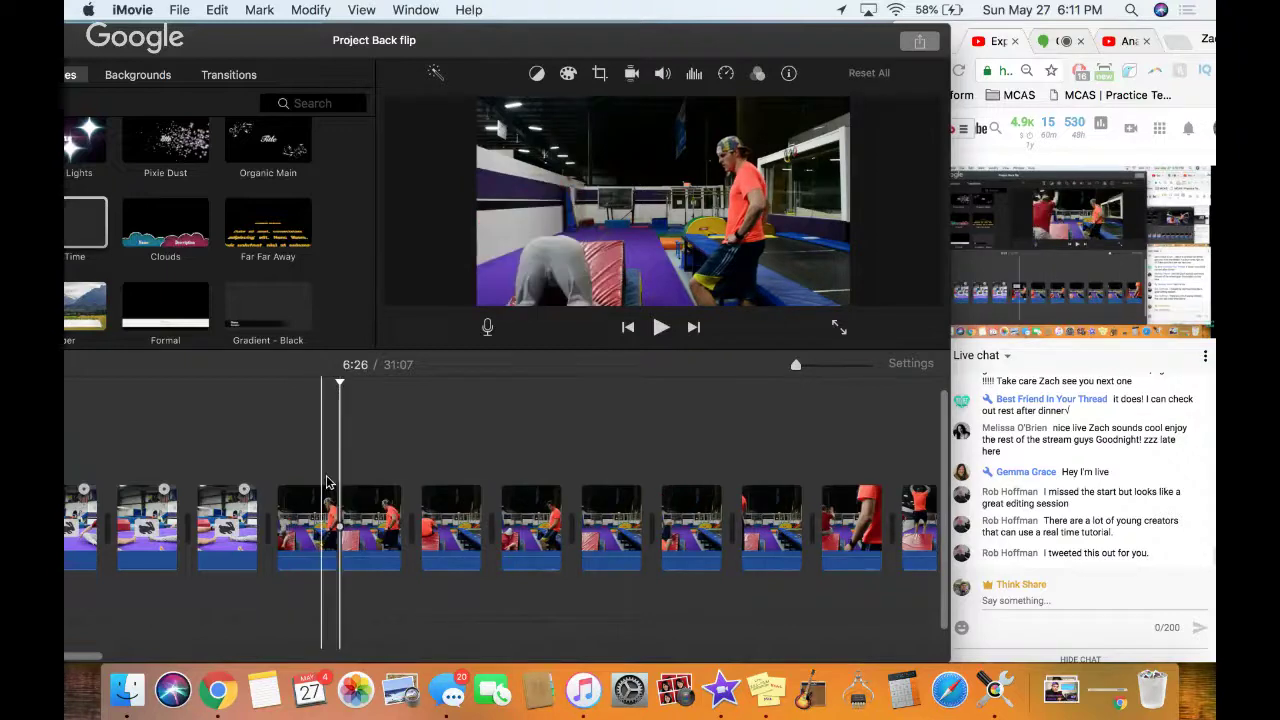
left_click(362, 515)
key("Delete")
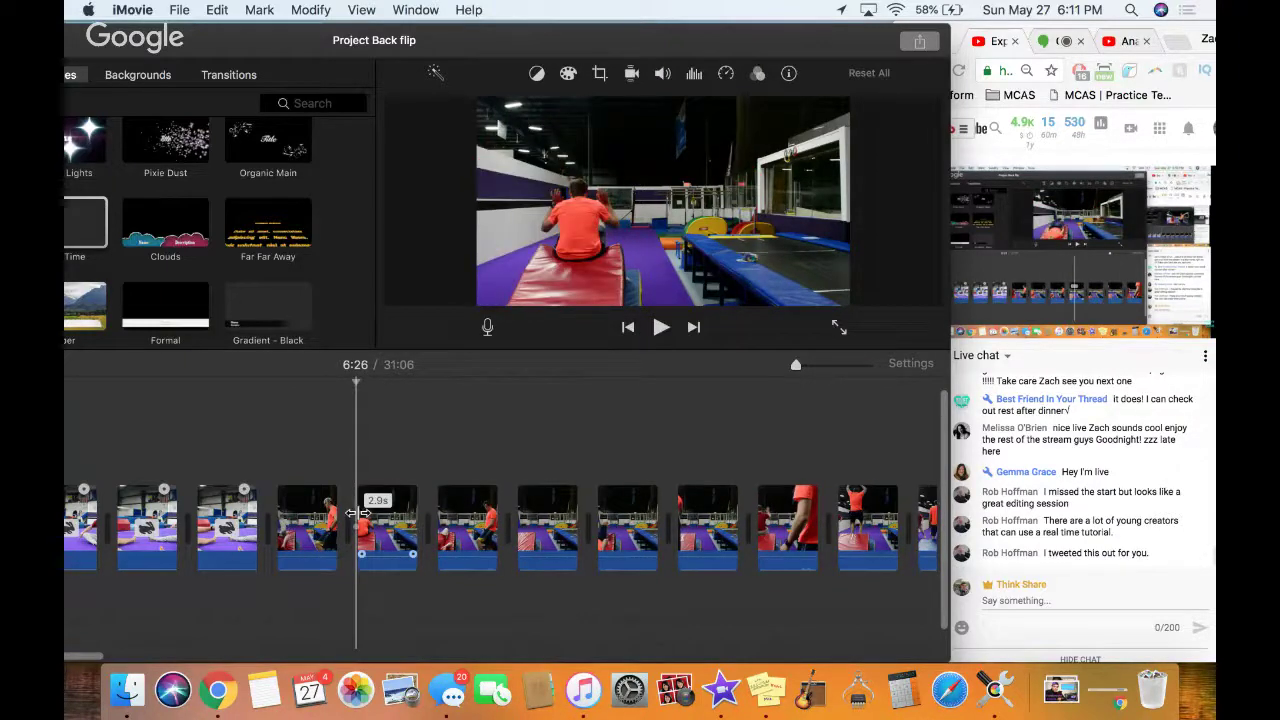
Check the editing commands available for the 2.9-second mat clip, including Split Clip, without applying any
right_click(368, 520)
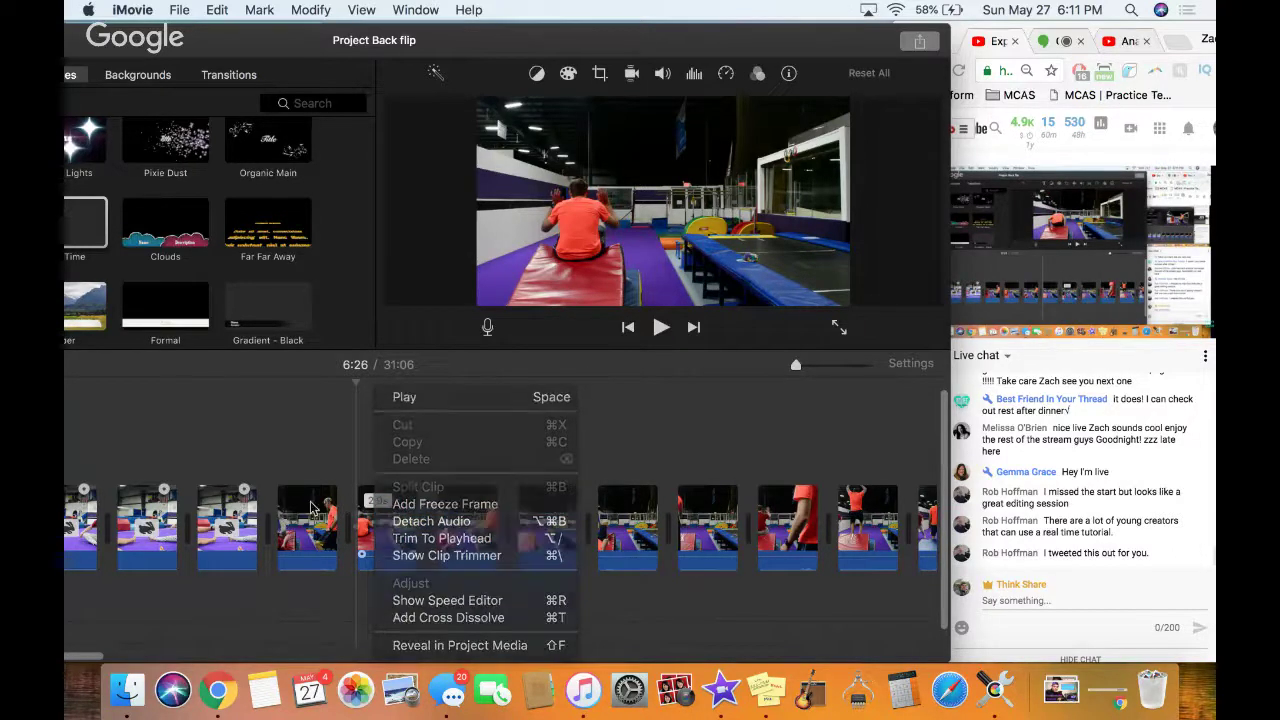
left_click(365, 518)
right_click(394, 518)
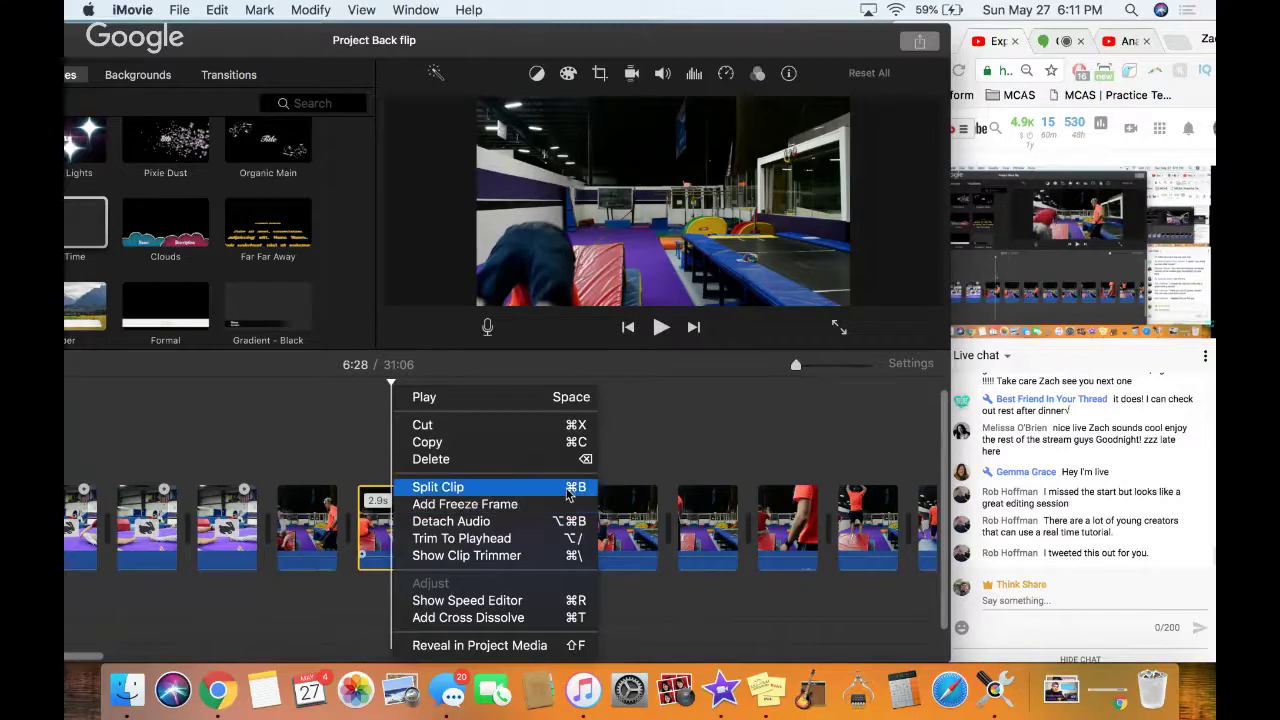
left_click(378, 530)
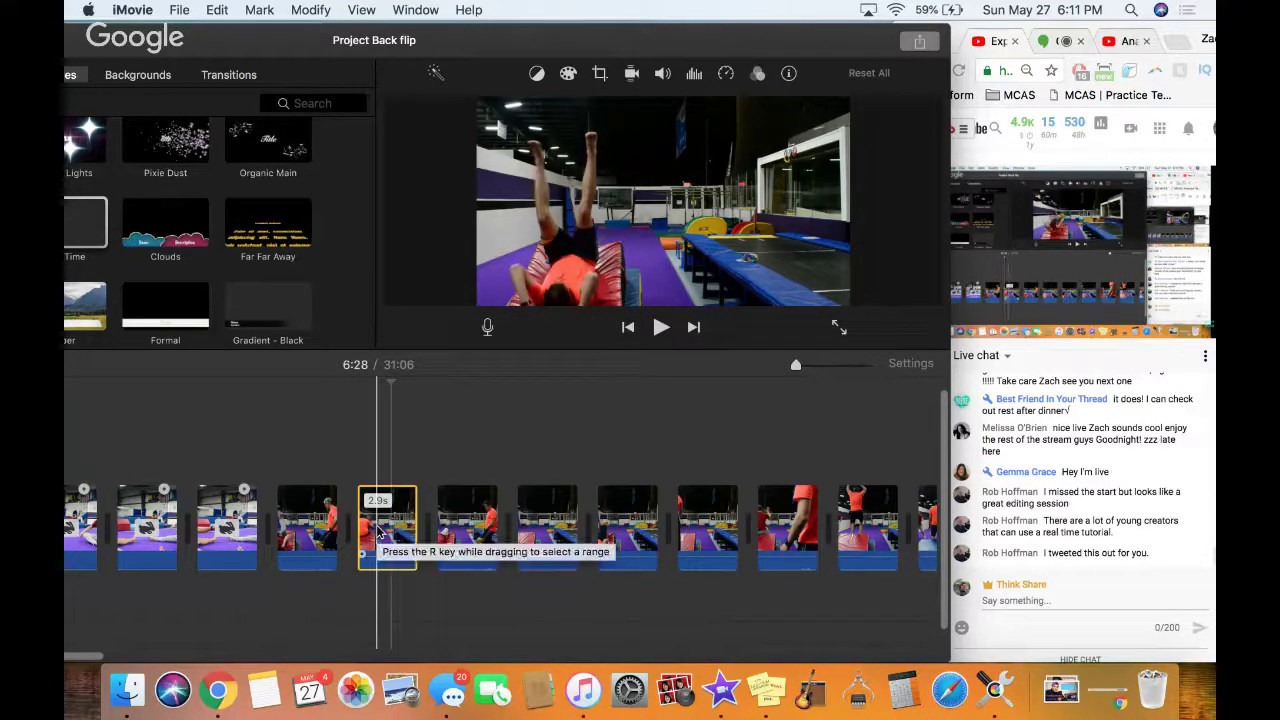
Play back the trimmed first mat clip and the 2.9-second clip after it
left_click(272, 460)
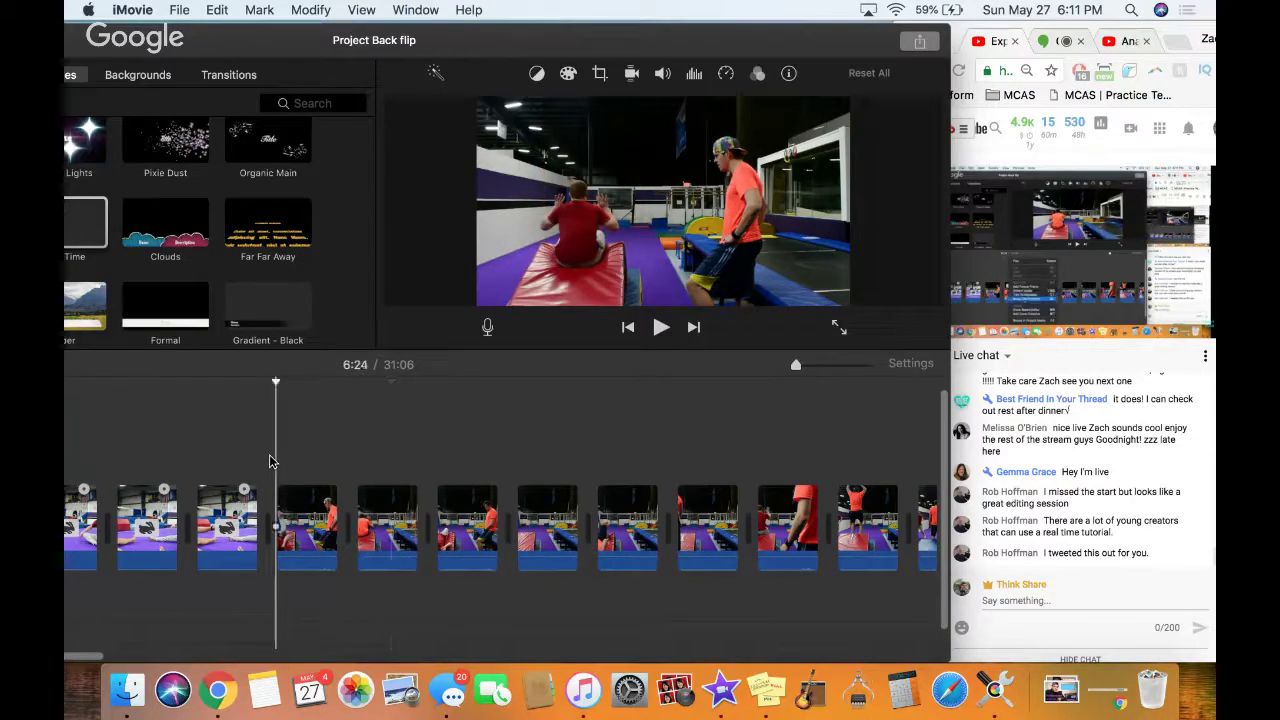
key("space")
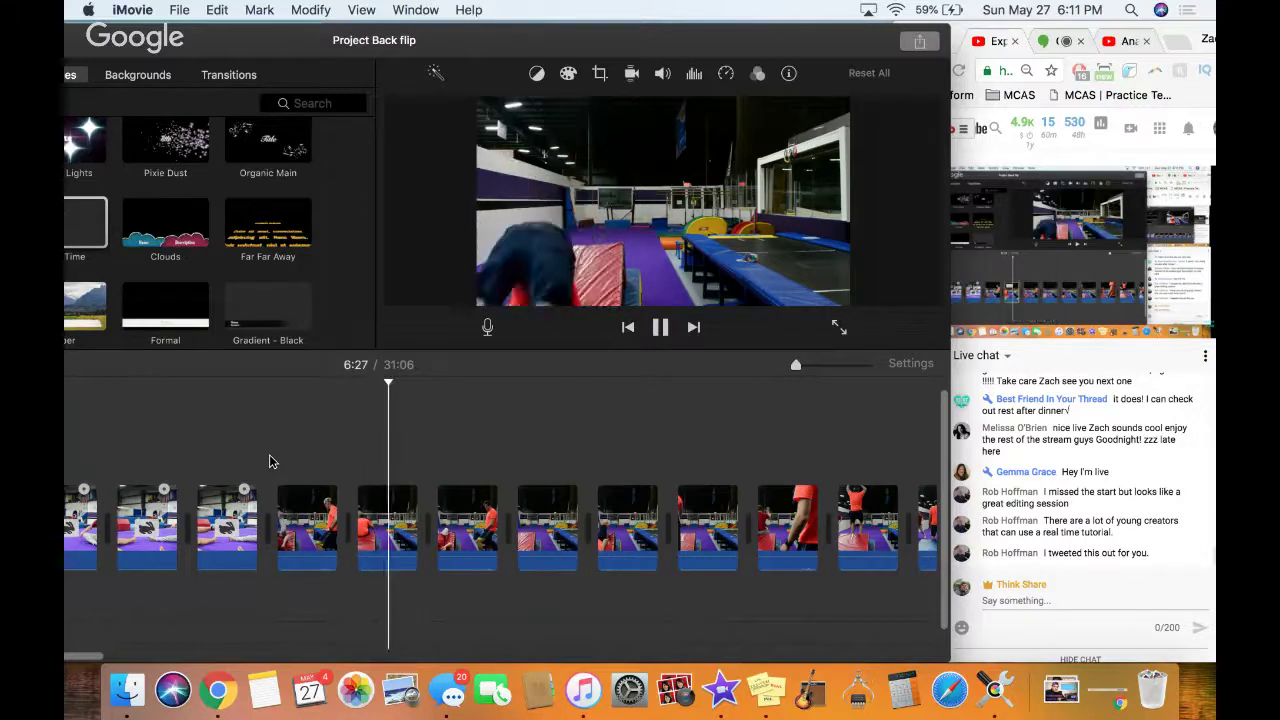
key("space")
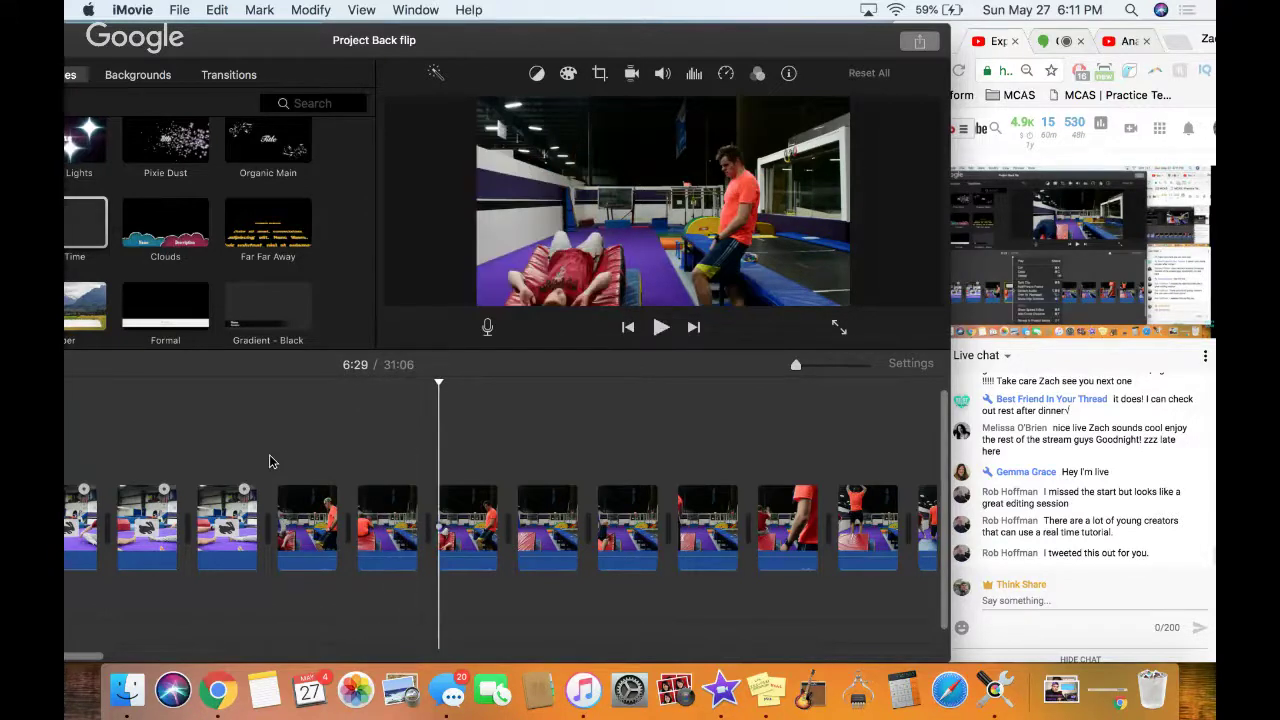
Play the 9.3-second mat clip, split it as the roll finishes, and delete the 1.0-second end piece
left_click(405, 470)
key("space")
left_click(453, 520)
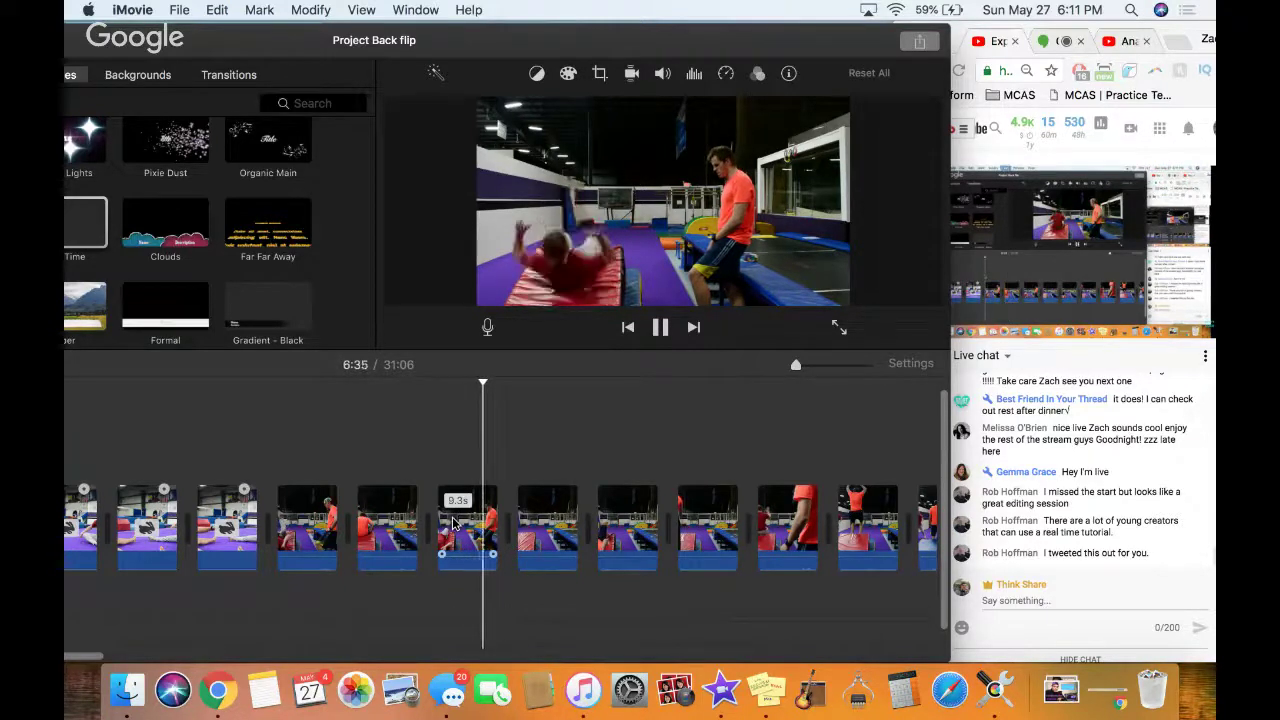
key("space")
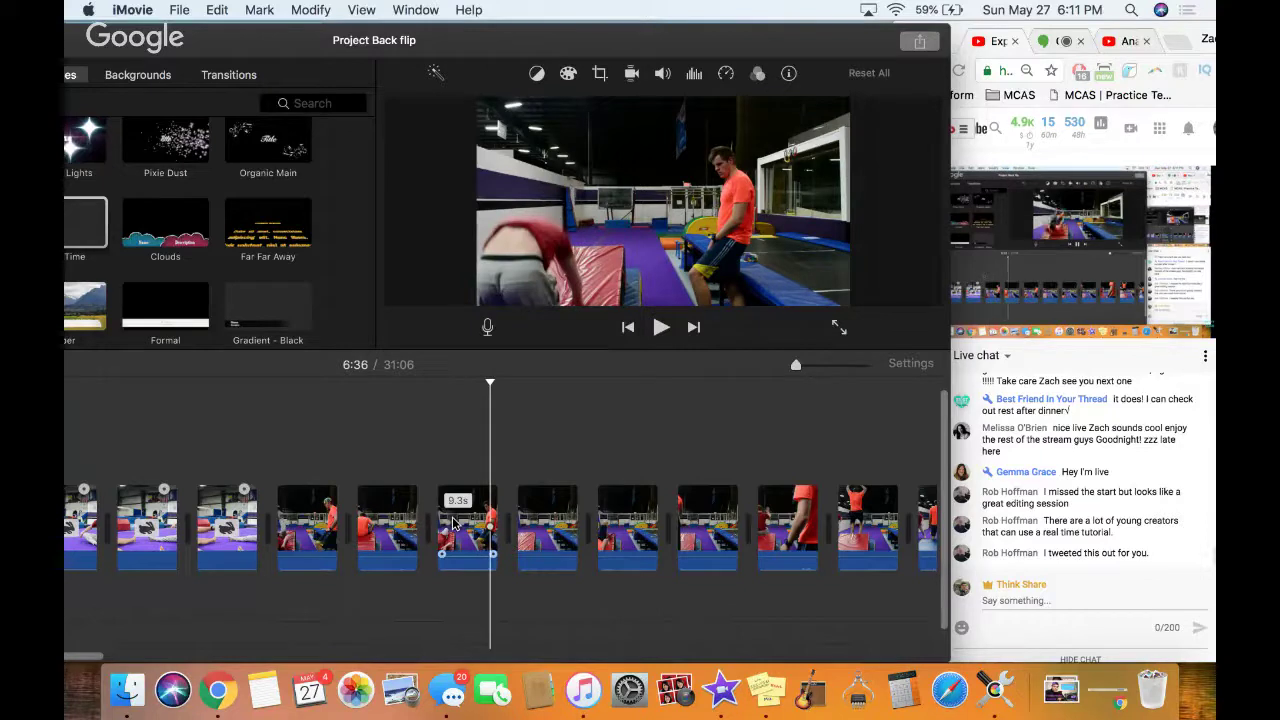
key("super+b")
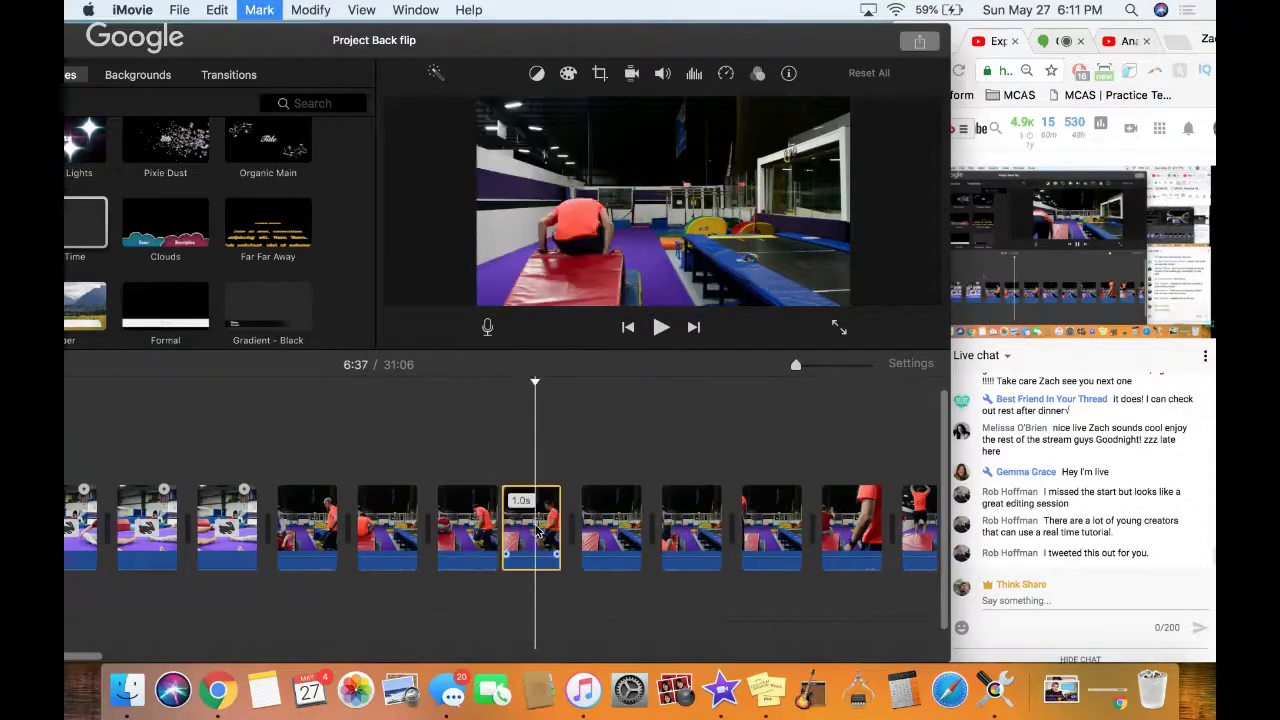
Speed up the 8.3-second mat clip and play it through into the next clip
left_click(466, 521)
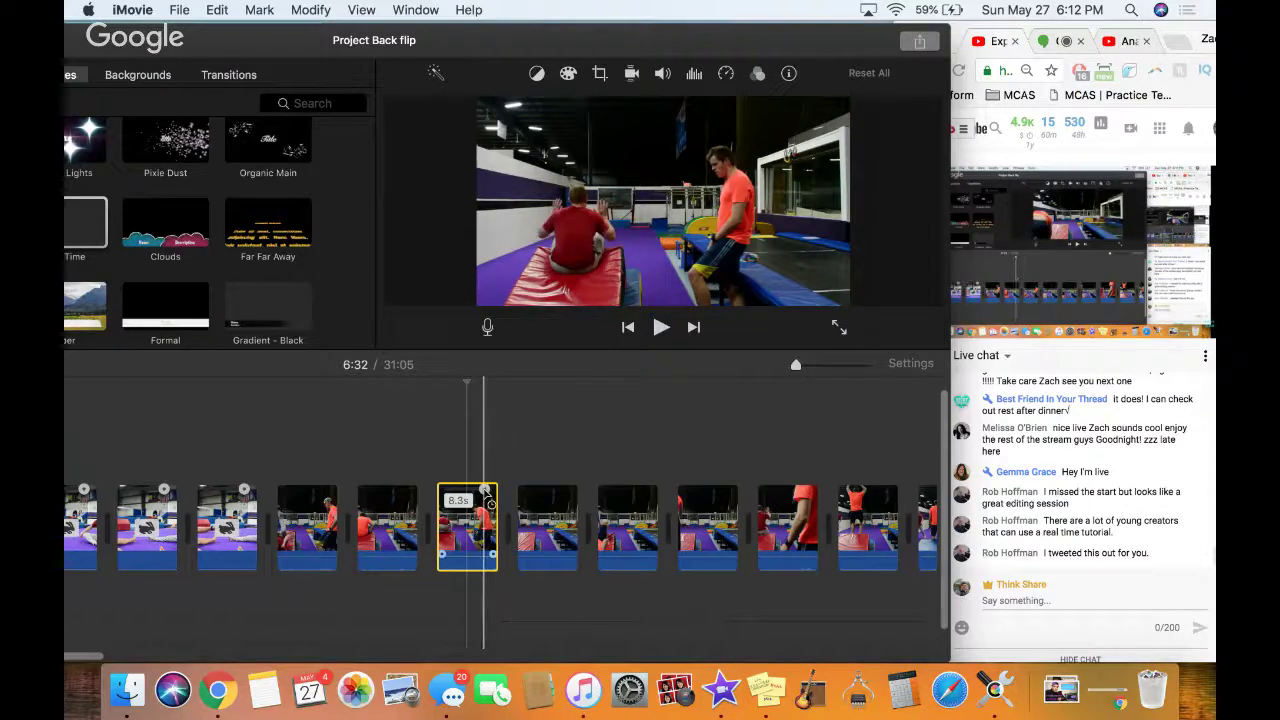
left_click_drag(486, 492, 420, 463)
key("space")
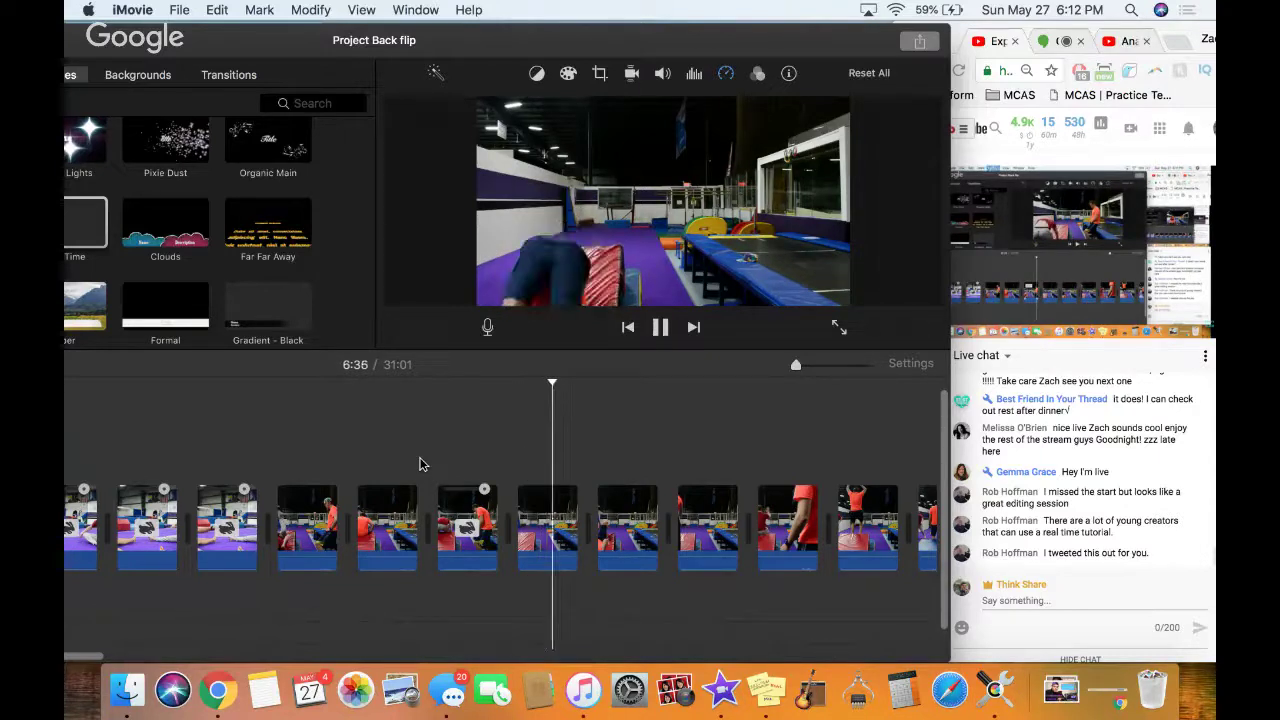
key("space")
Speed up the mat clip directly after the already sped-up one, and play it back
left_click(543, 525)
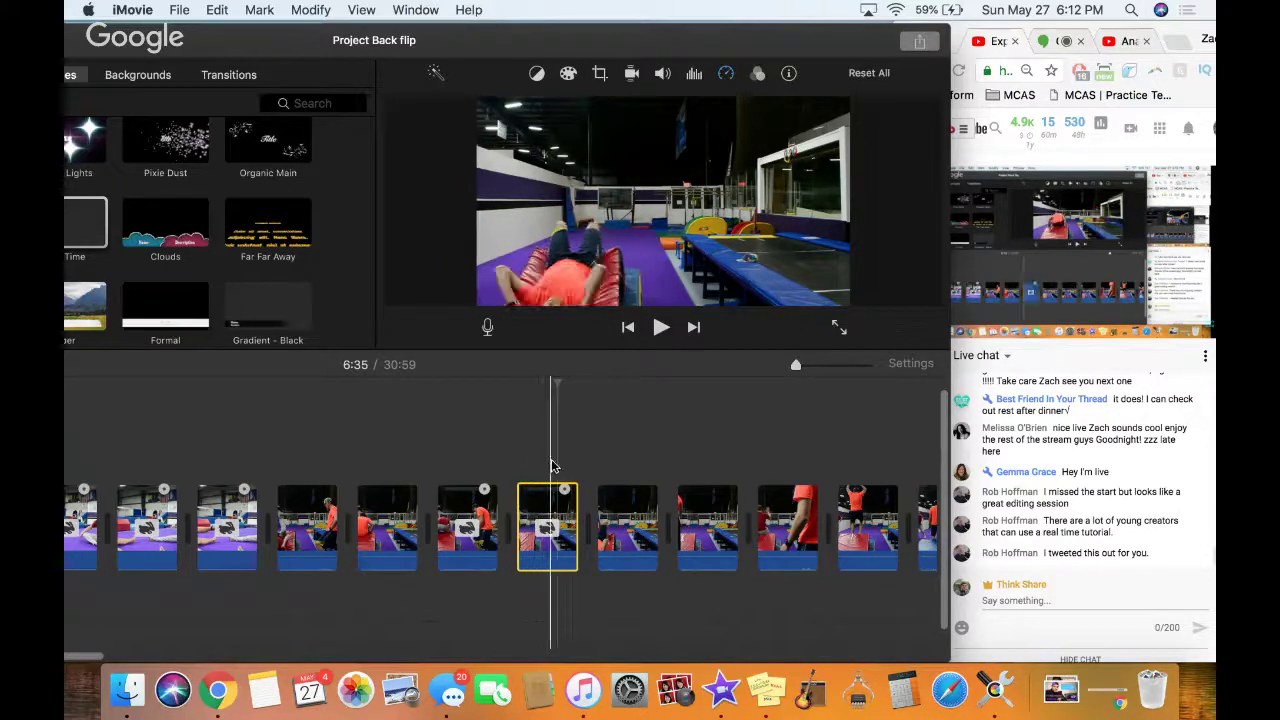
left_click(524, 463)
key("space")
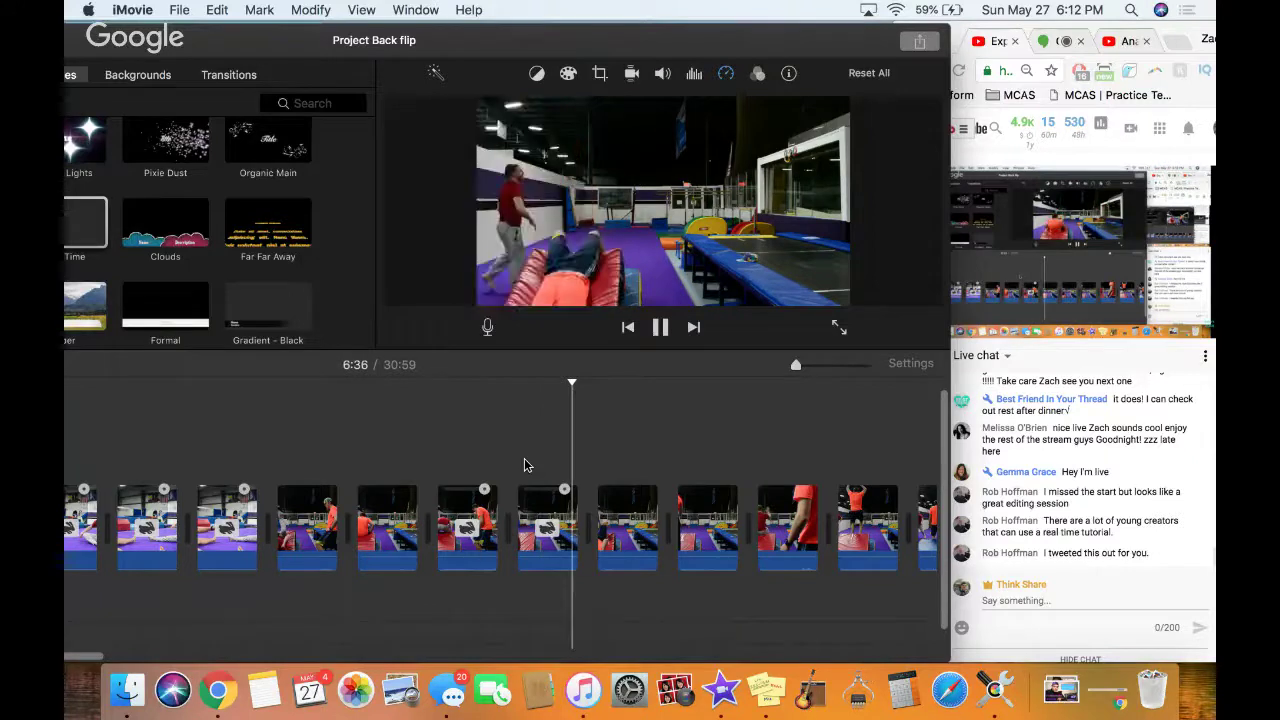
Trim the start off the mat clip right after the two sped-up ones, leaving about 3.3 seconds, and play it back
key("space")
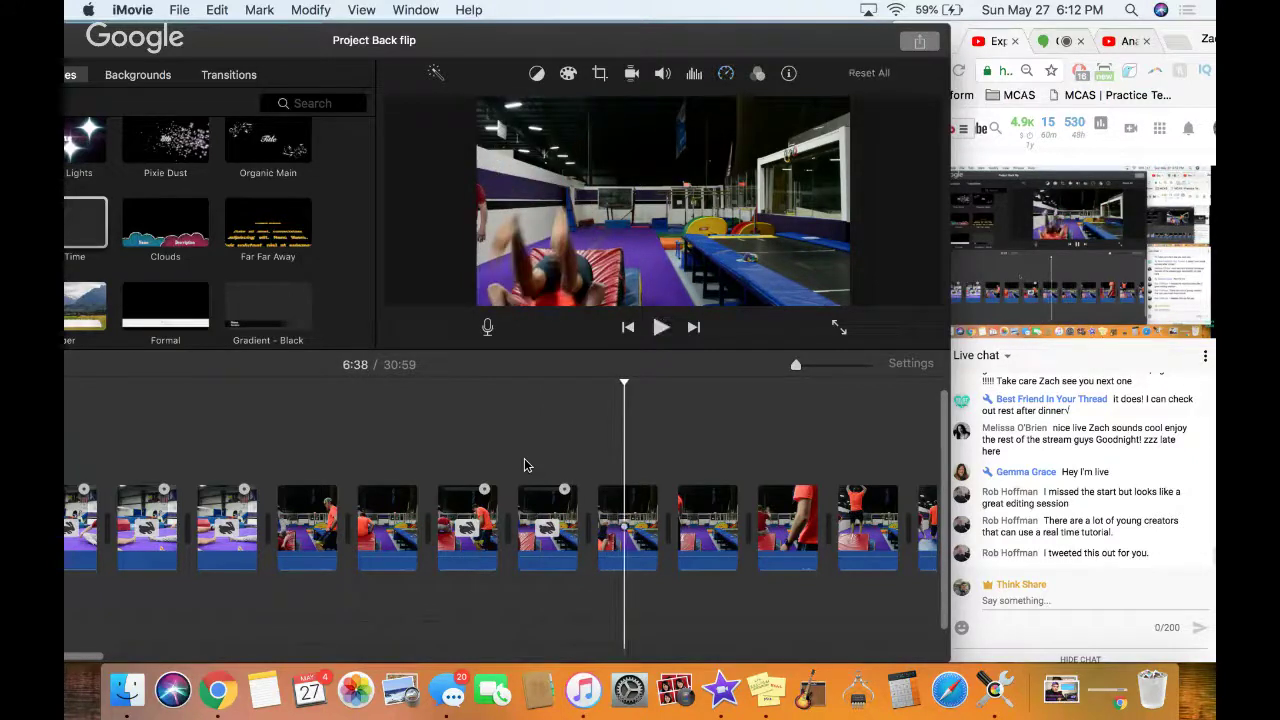
left_click(619, 473)
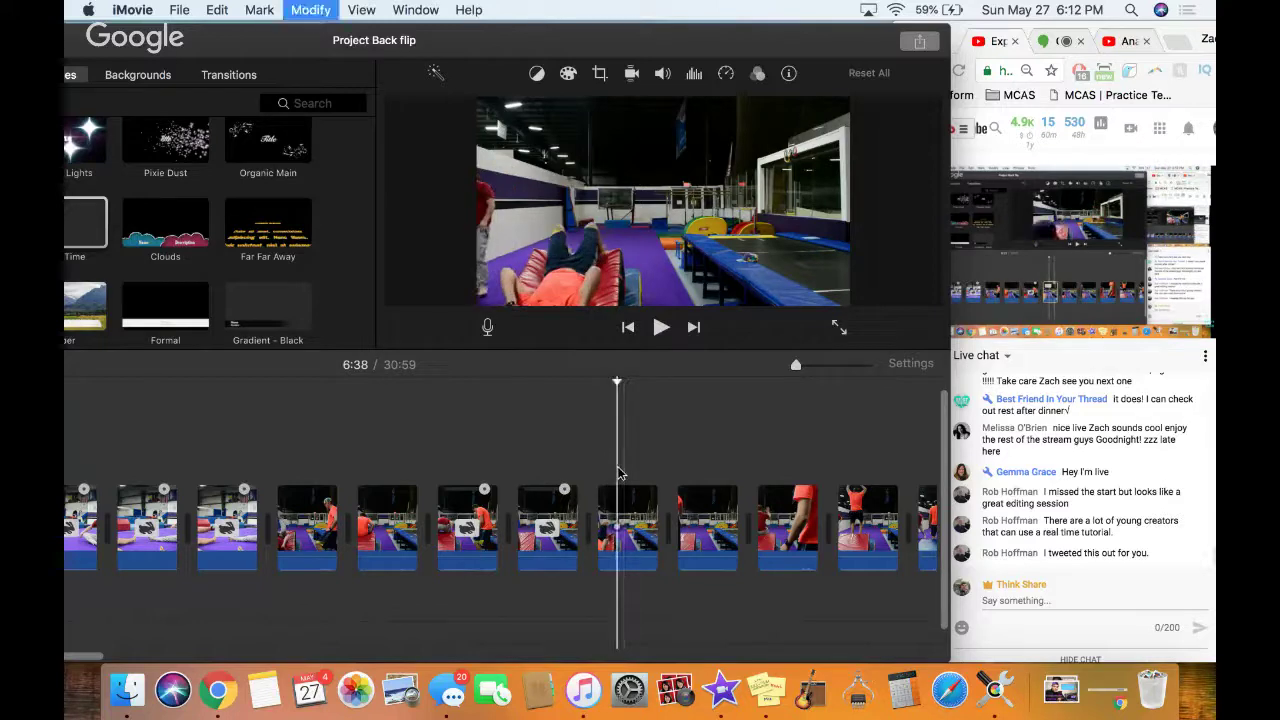
left_click(617, 515)
key("alt+/")
key("space")
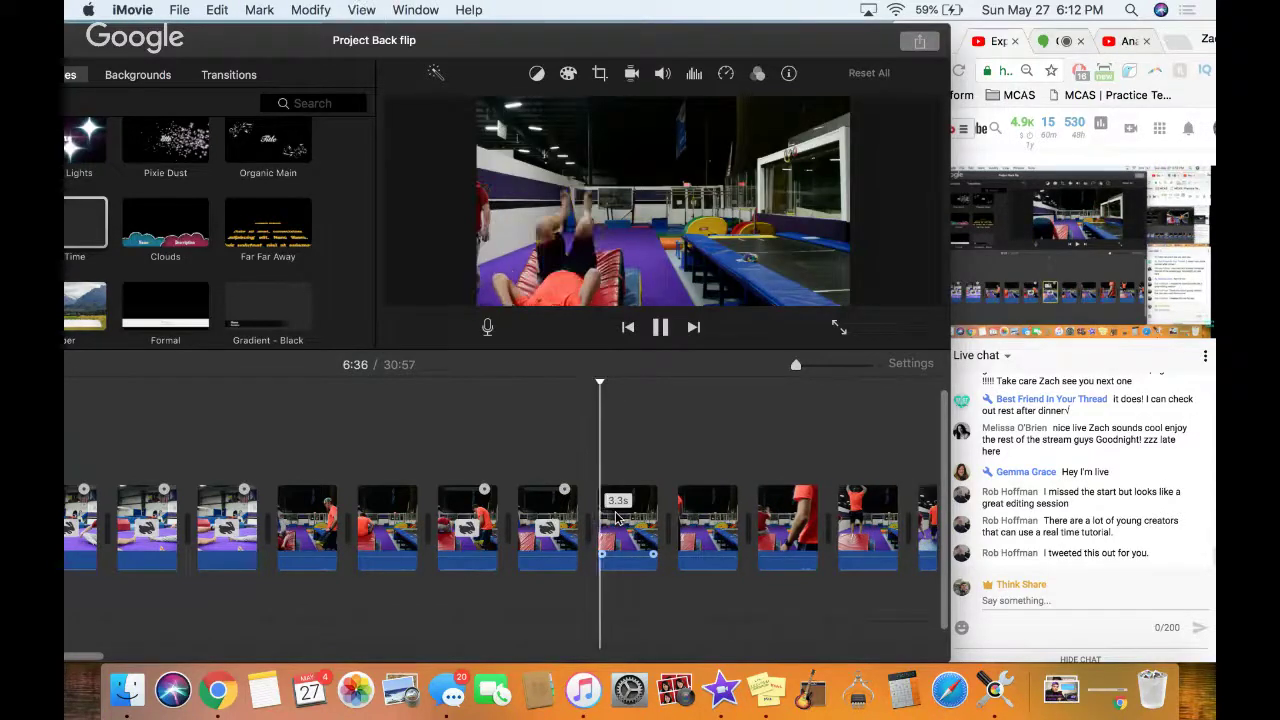
Split the 3.3-second mat clip about midway, delete its 1.5-second end piece, and play on into the next clip
scroll(617, 515, "right", 5)
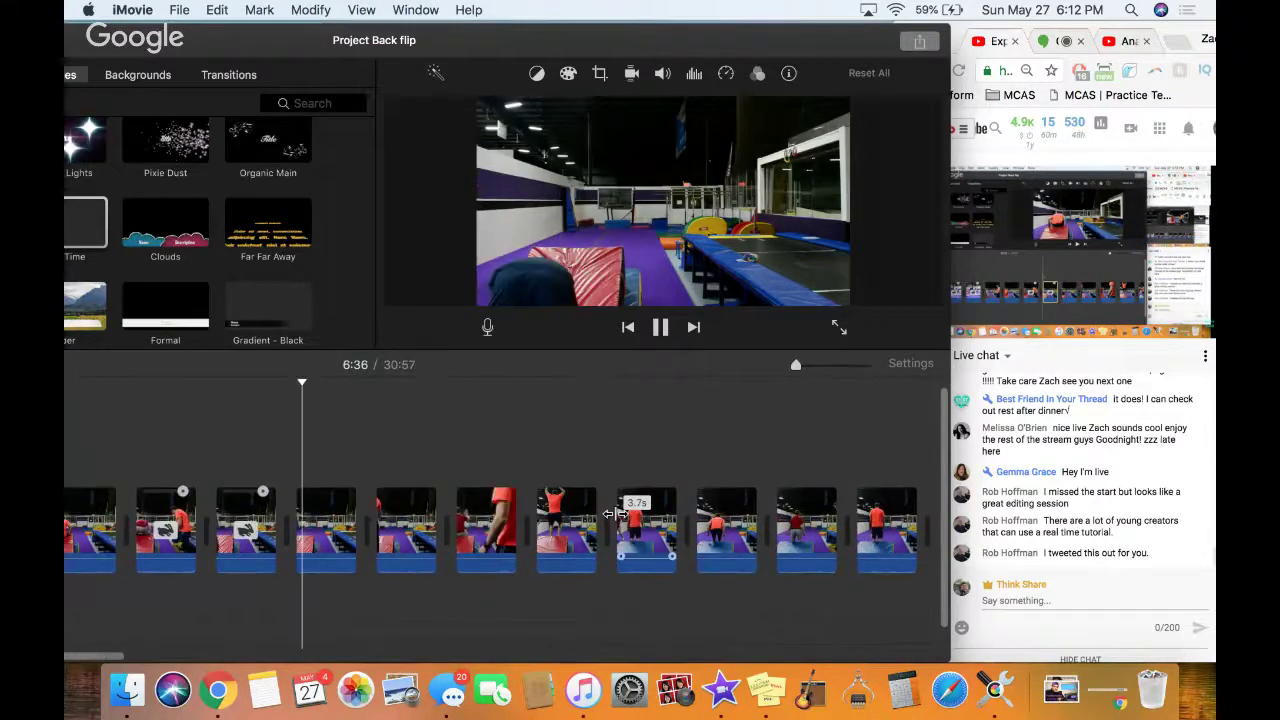
key("space")
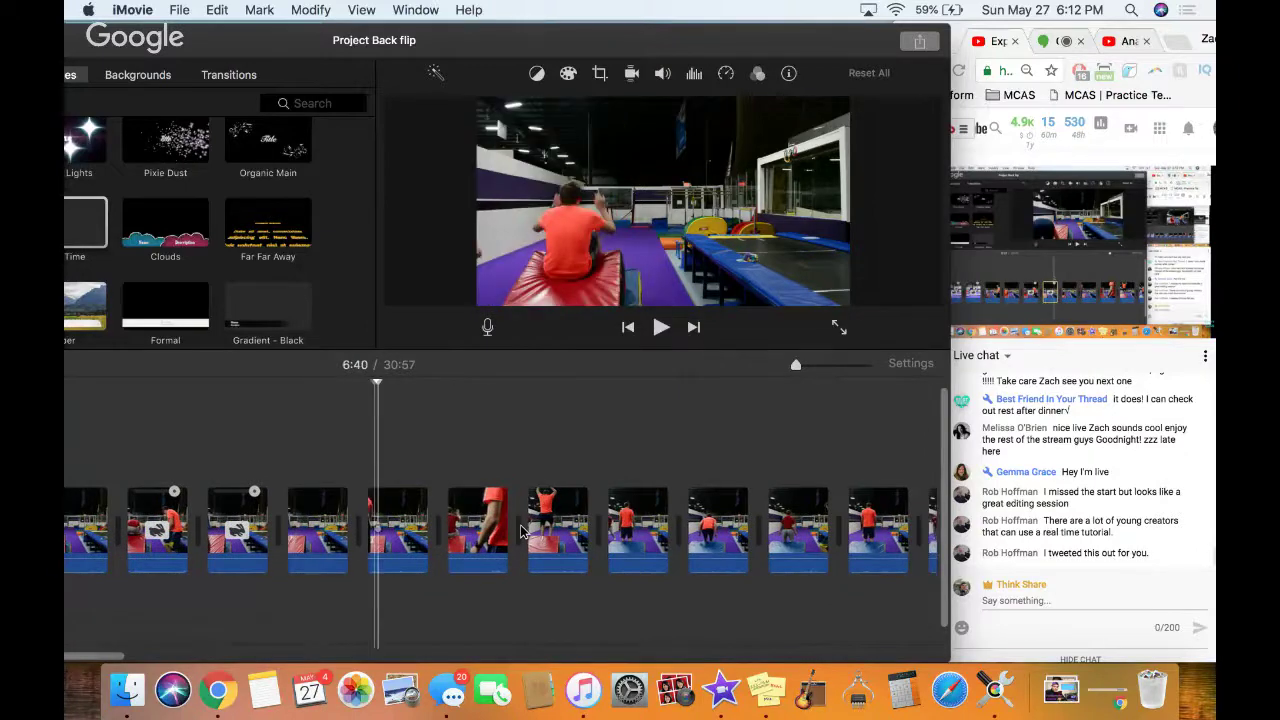
left_click(323, 517)
key("super+b")
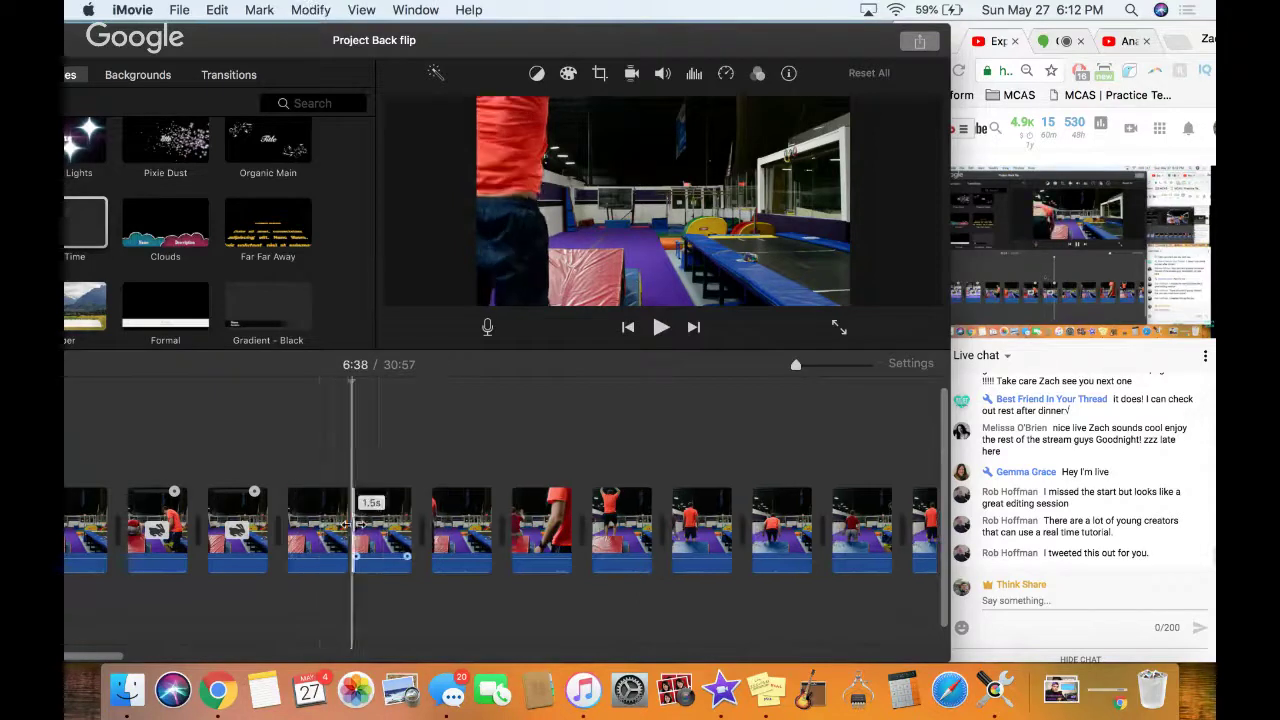
left_click(380, 528)
key("Delete")
key("space")
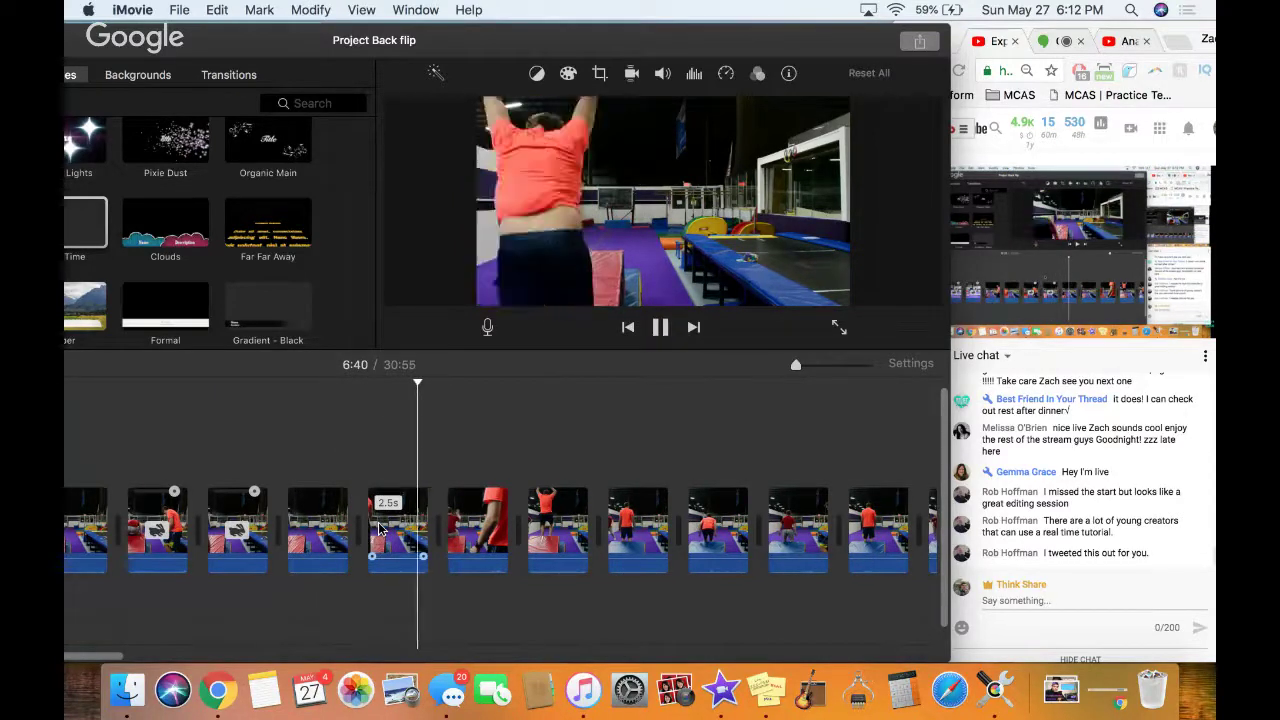
Split the 2.5-second mat clip near its end, delete the 0.8-second end piece, and play on through the following clips
key("space")
left_click(408, 528)
key("super+b")
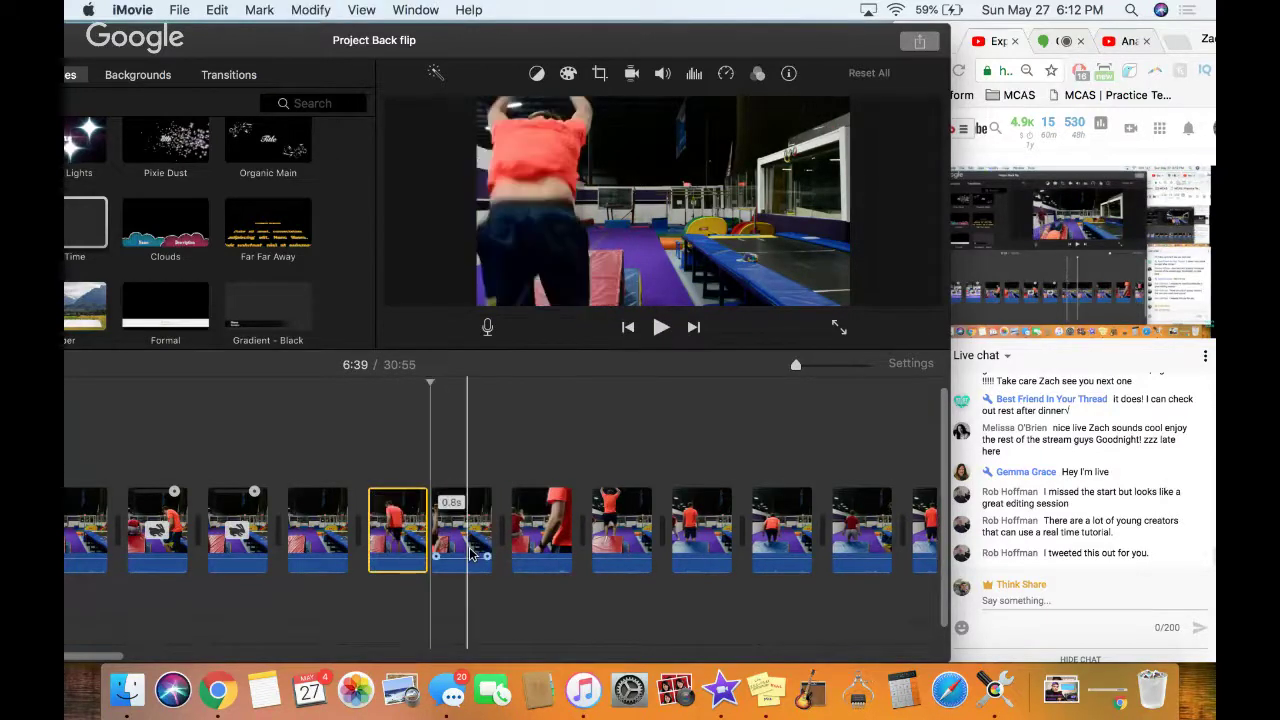
key("space")
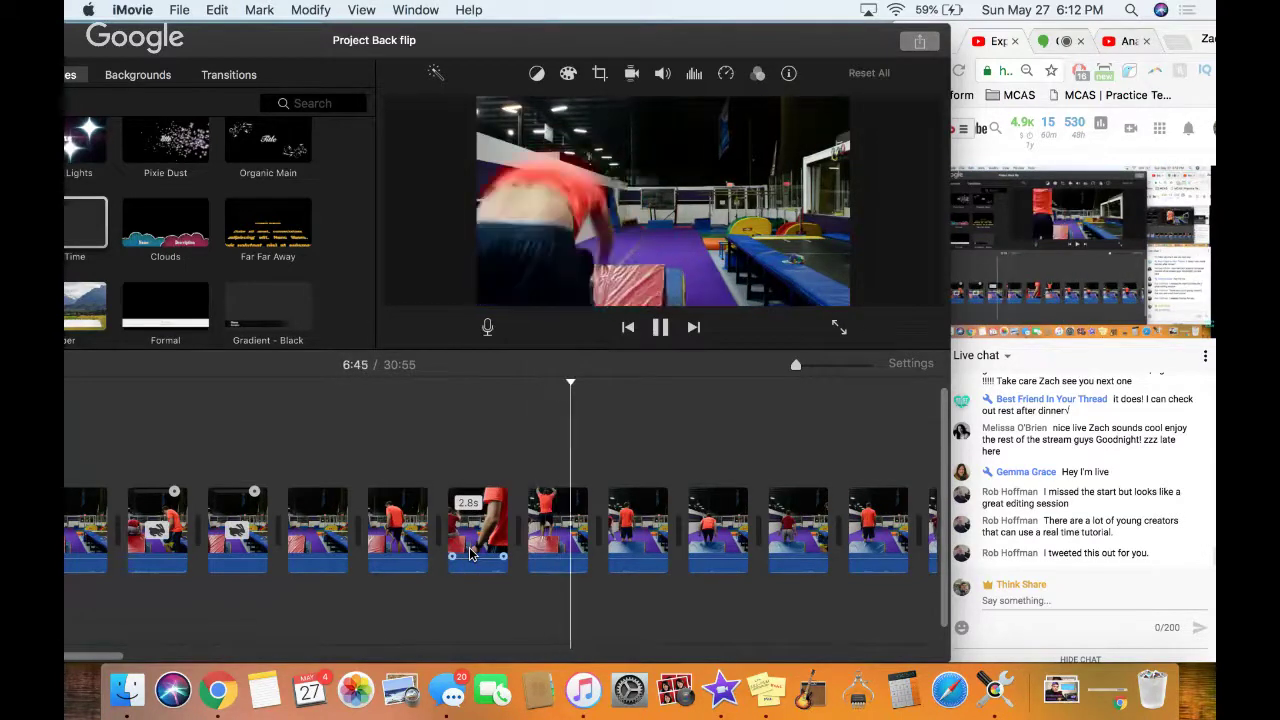
Cut off the end of the 3.5-second red mat clip from where the man bends toward the camera
key("space")
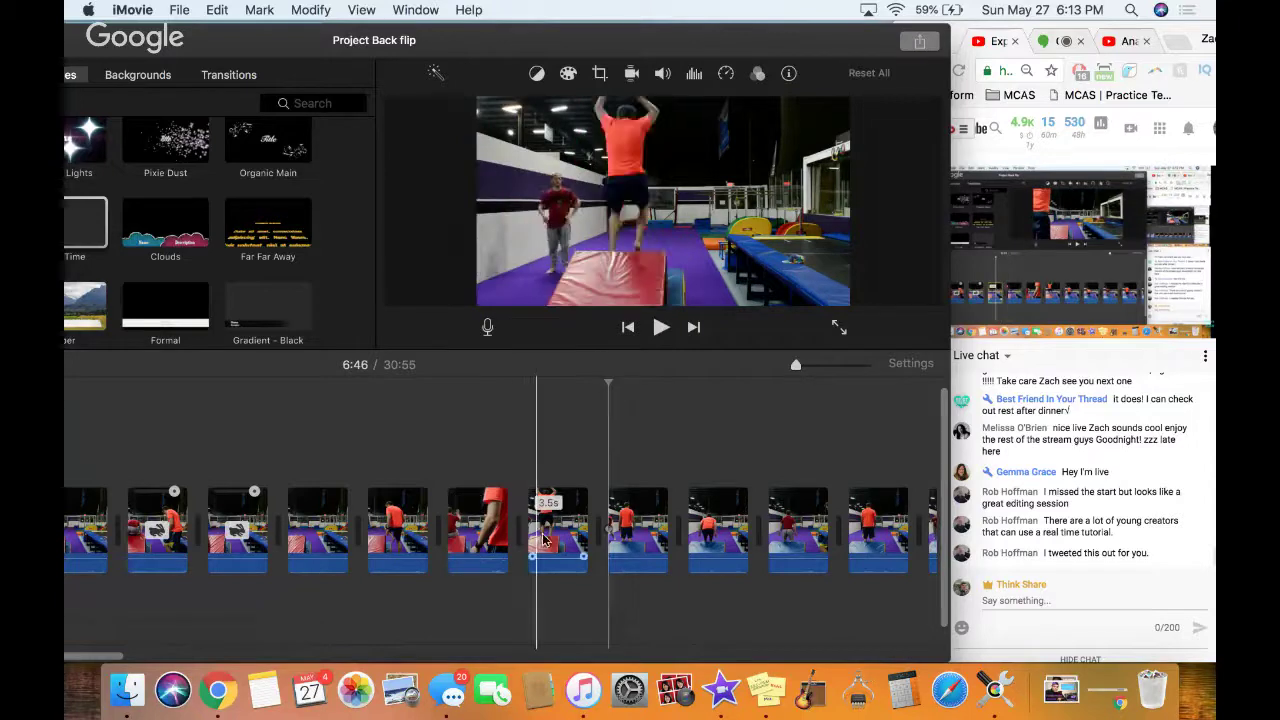
left_click(575, 540)
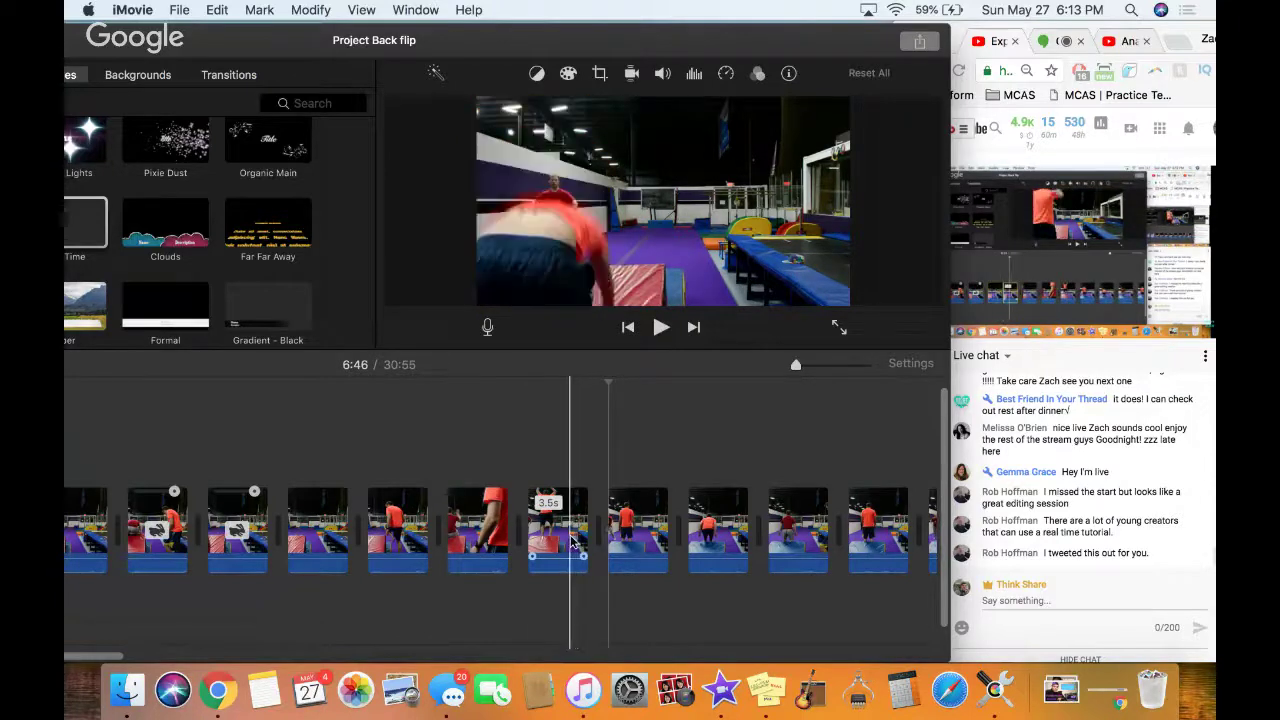
left_click_drag(600, 531, 612, 531)
scroll(401, 462, "right", 5)
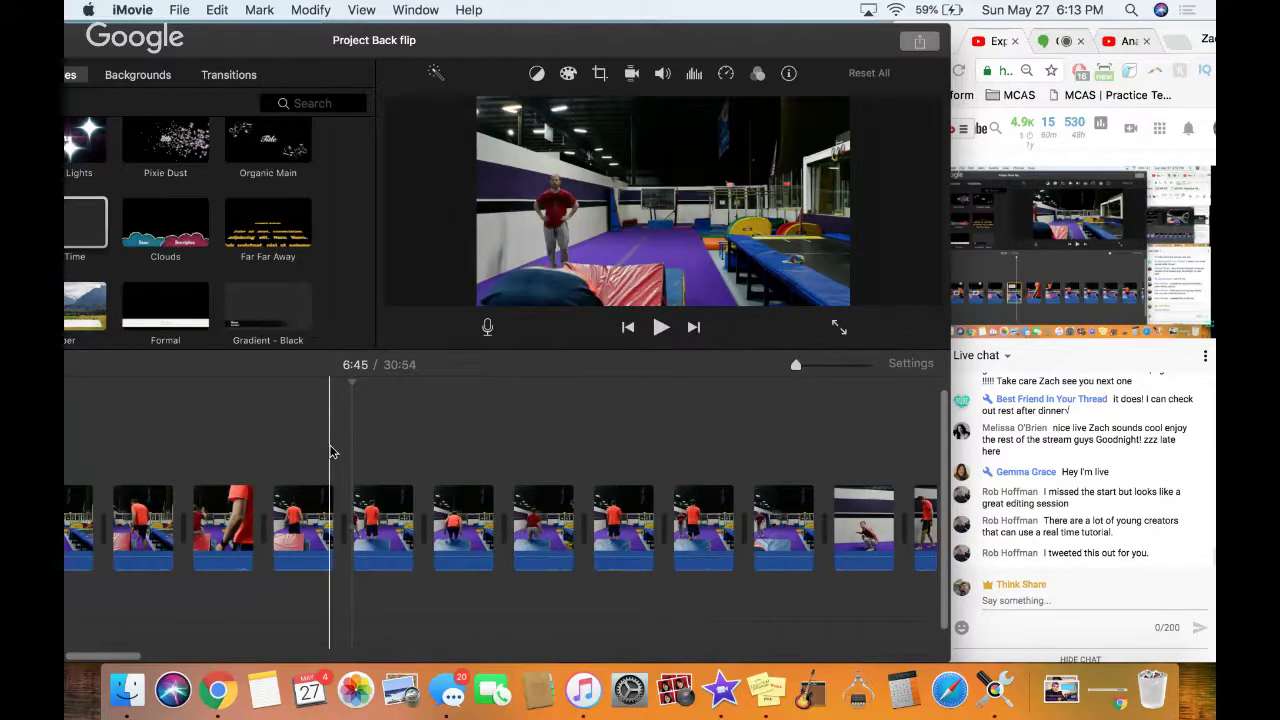
Play the first blue mat clip and cut off its end from where the man bends forward after the roll
key("space")
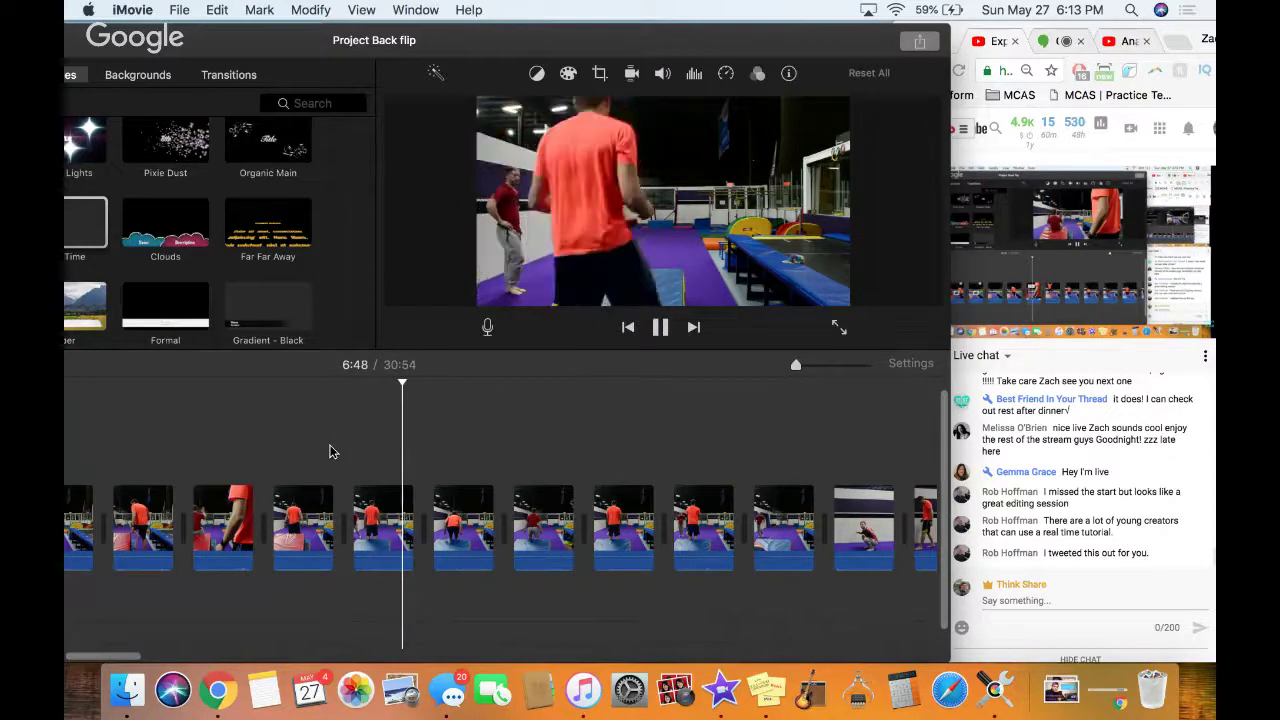
key("space")
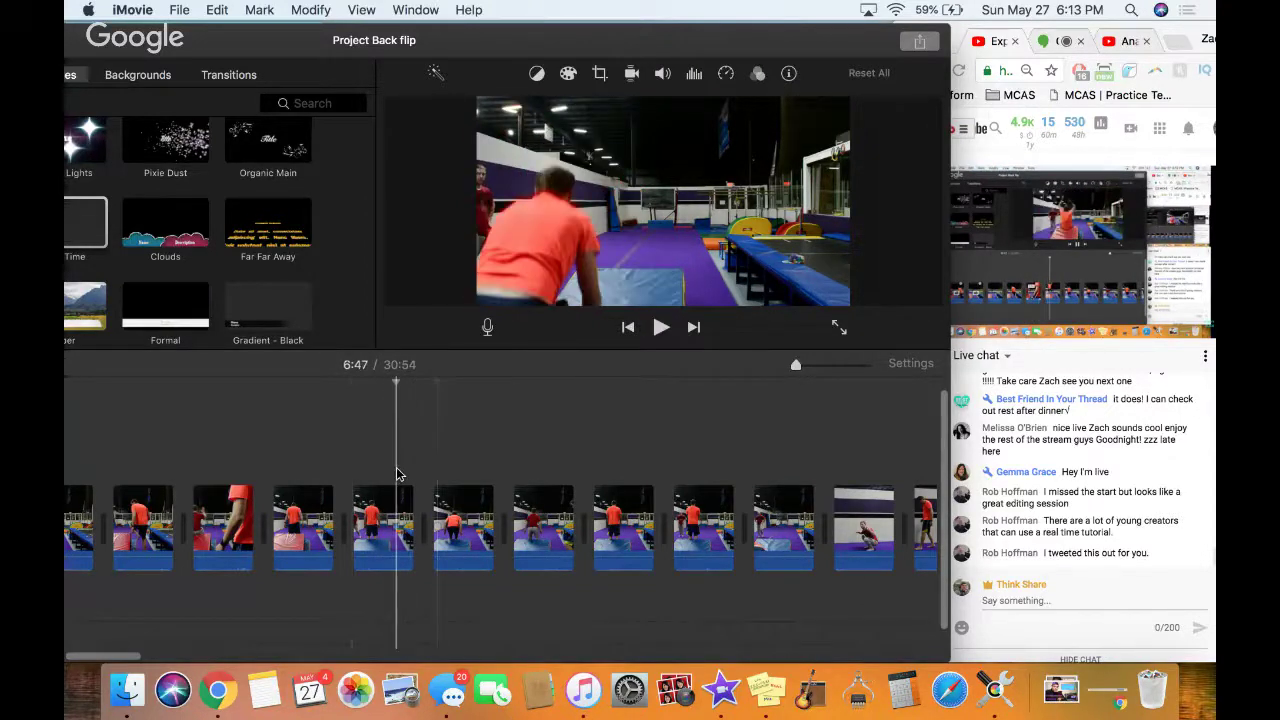
left_click(457, 535)
Play back the 3.0-second blue mat clip and the next blue mat clips to check their cuts
key("space")
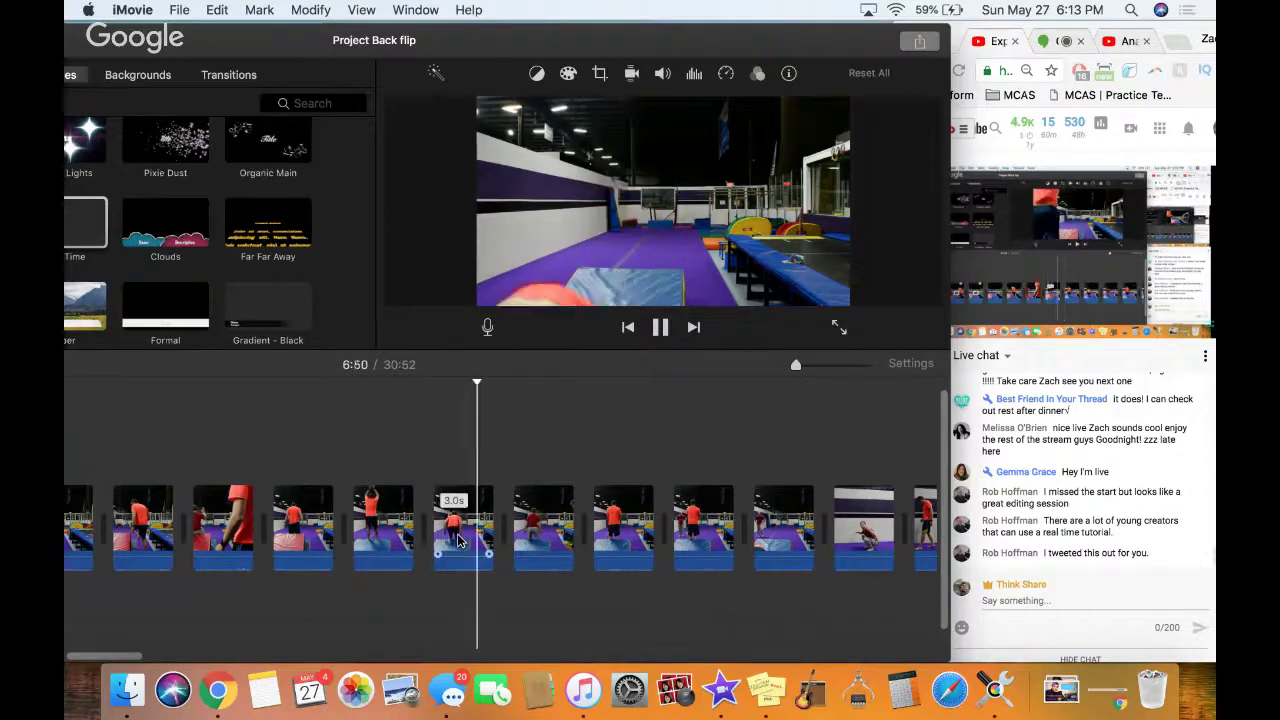
key("space")
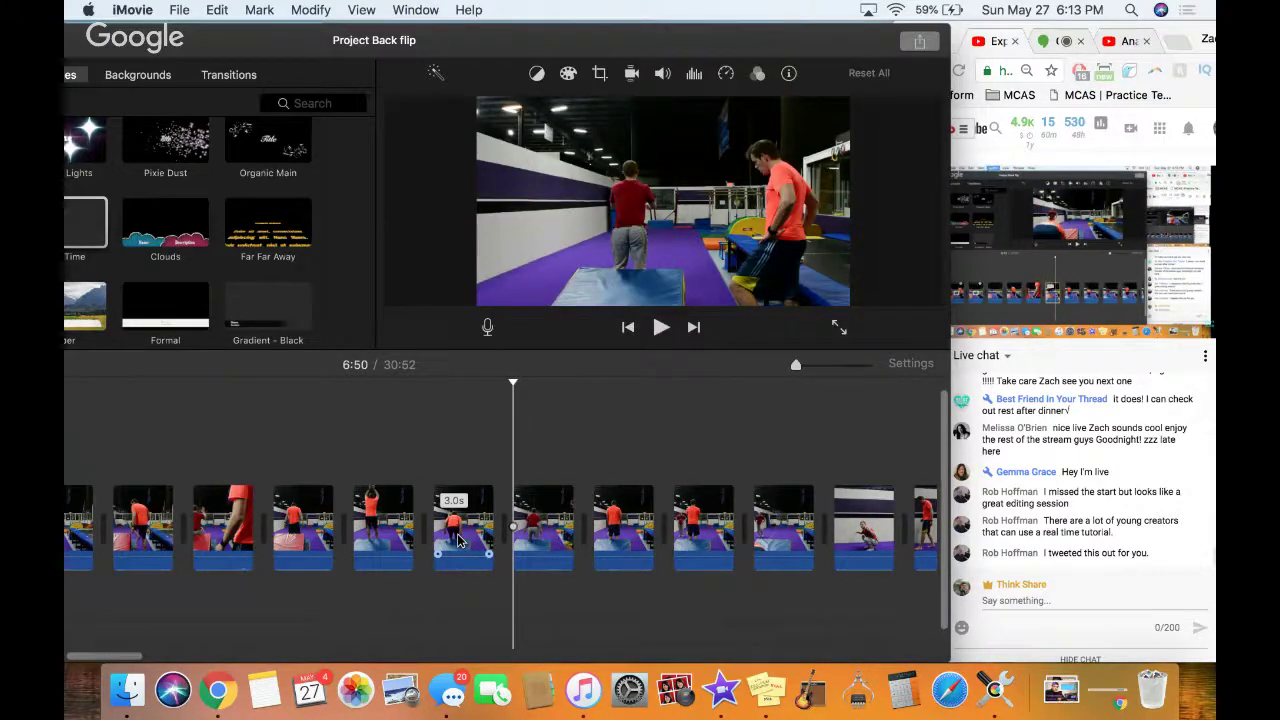
key("space")
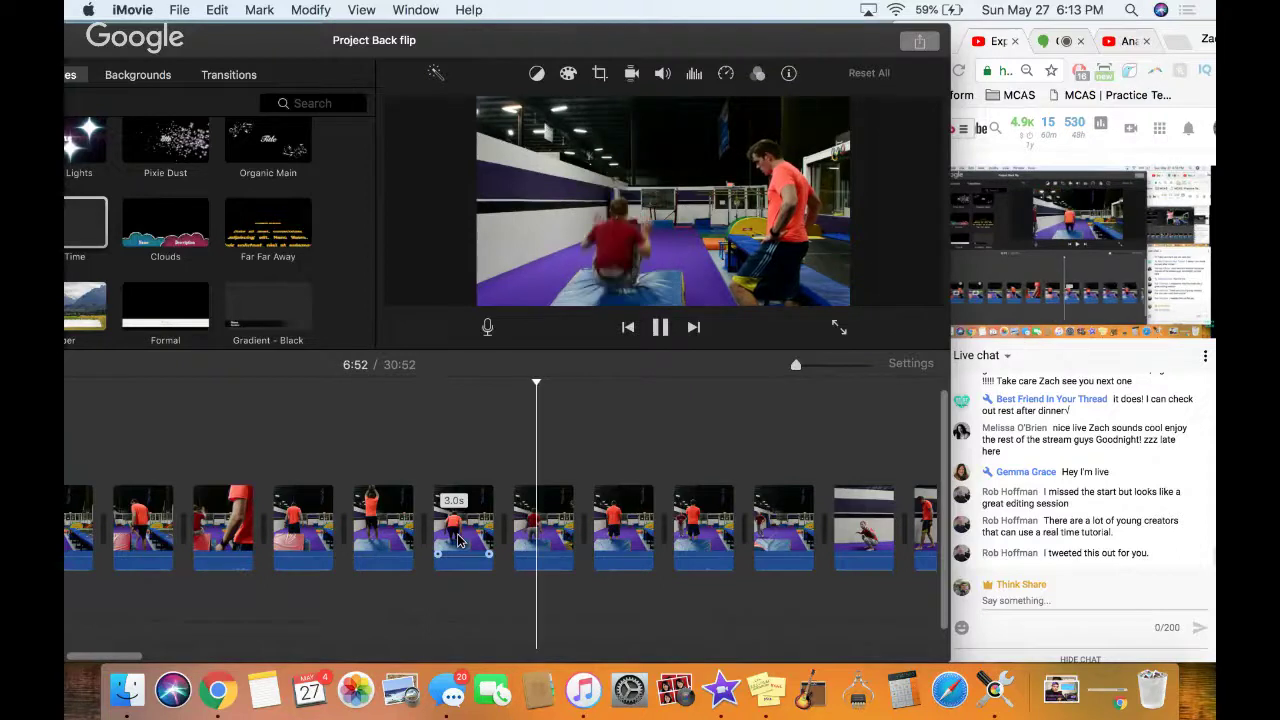
key("space")
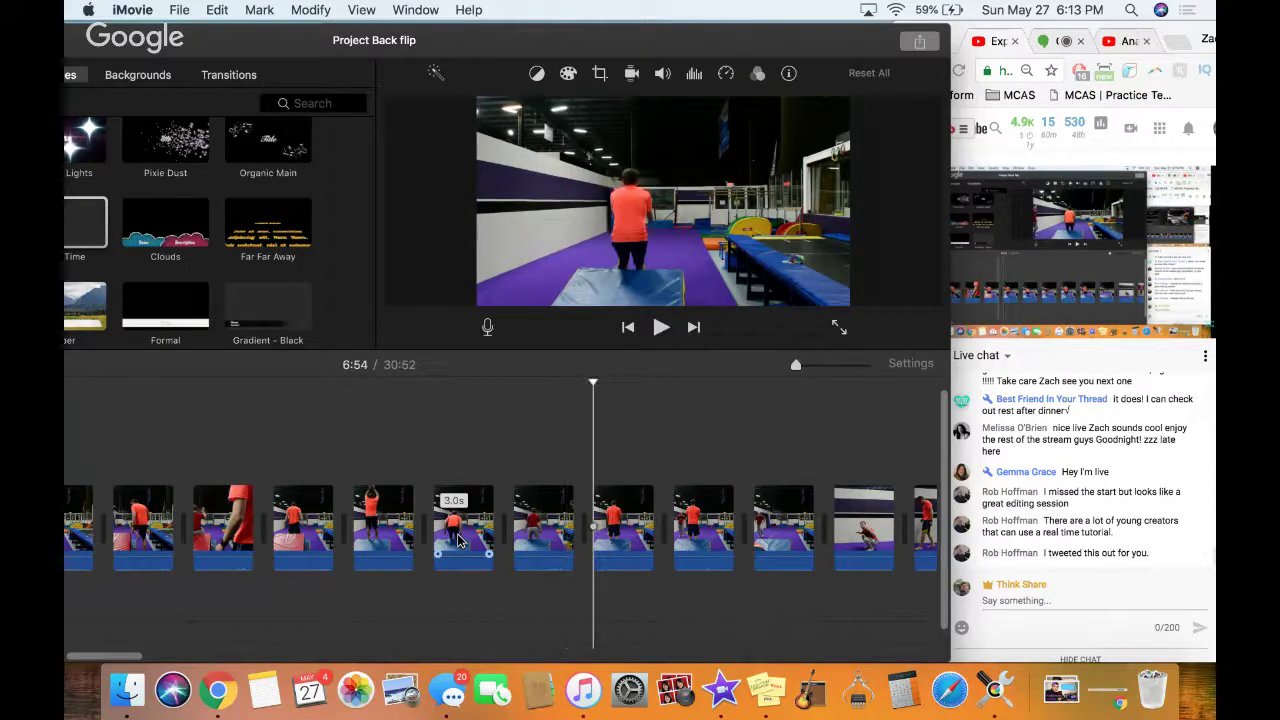
key("space")
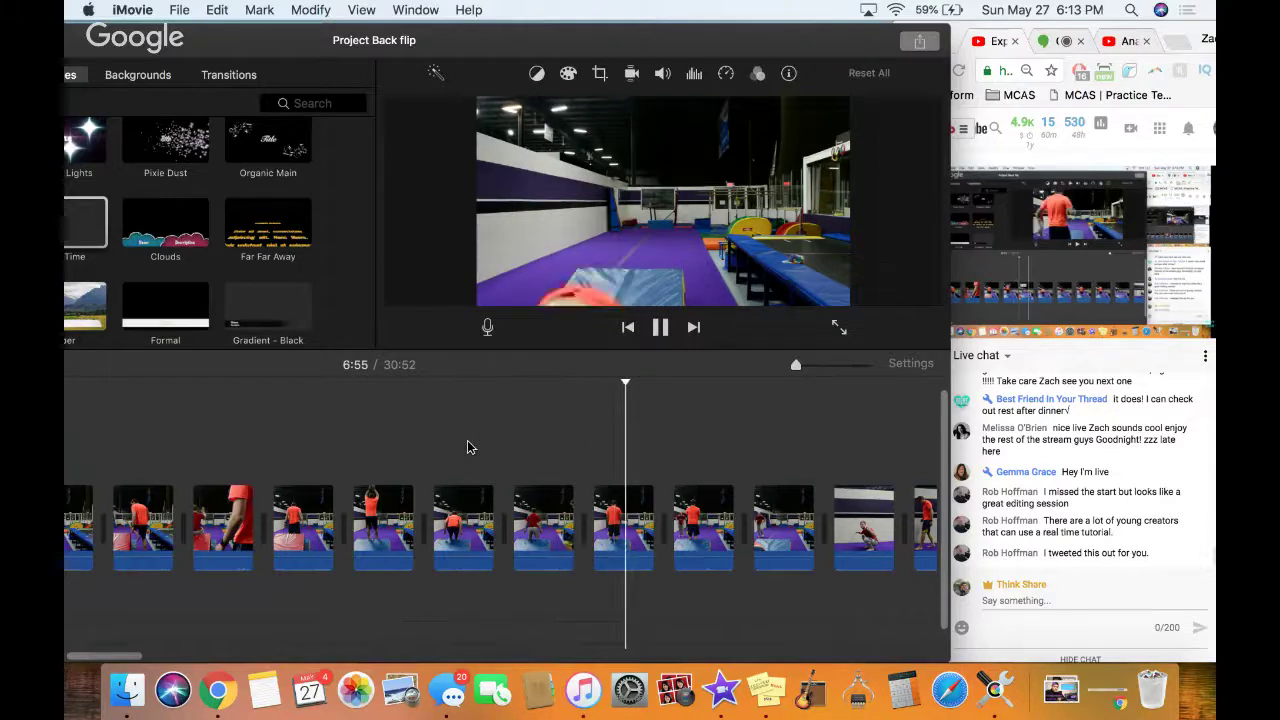
key("space")
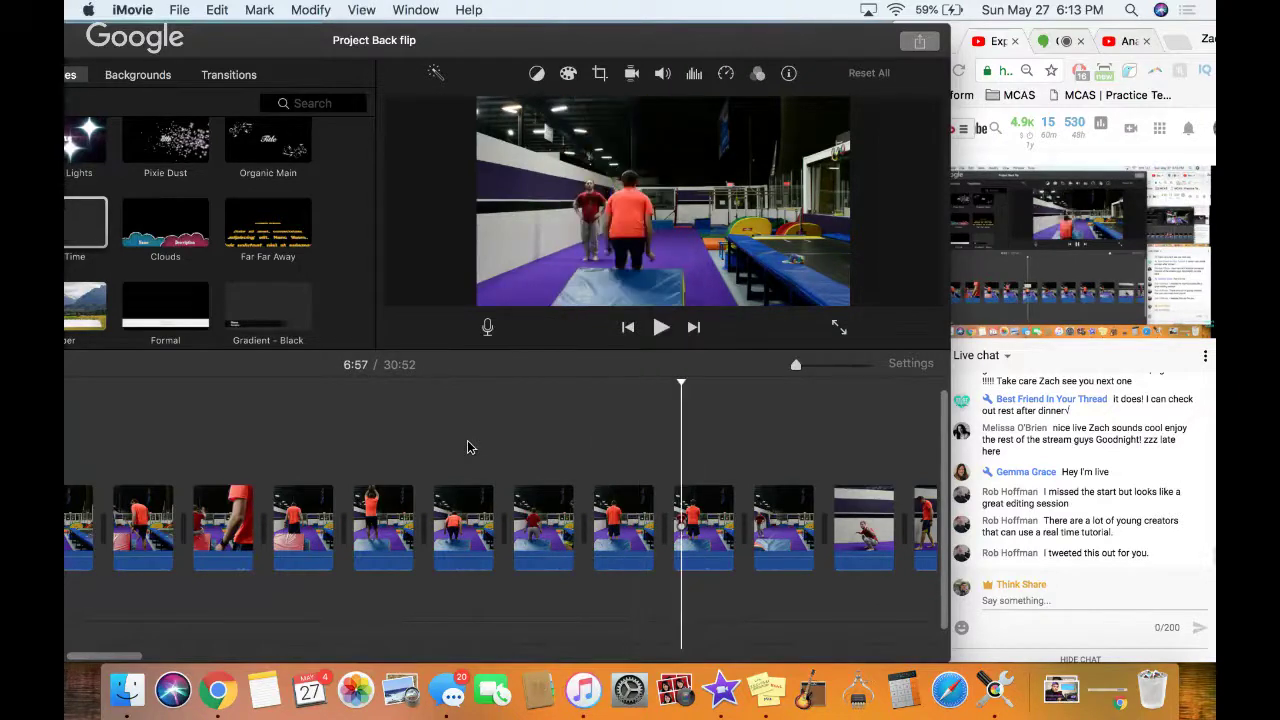
Play on to the second striped-wall floor clip, cut off its start up to the crouch, leaving about 3.0 seconds, and play it back
scroll(467, 447, "right", 5)
key("space")
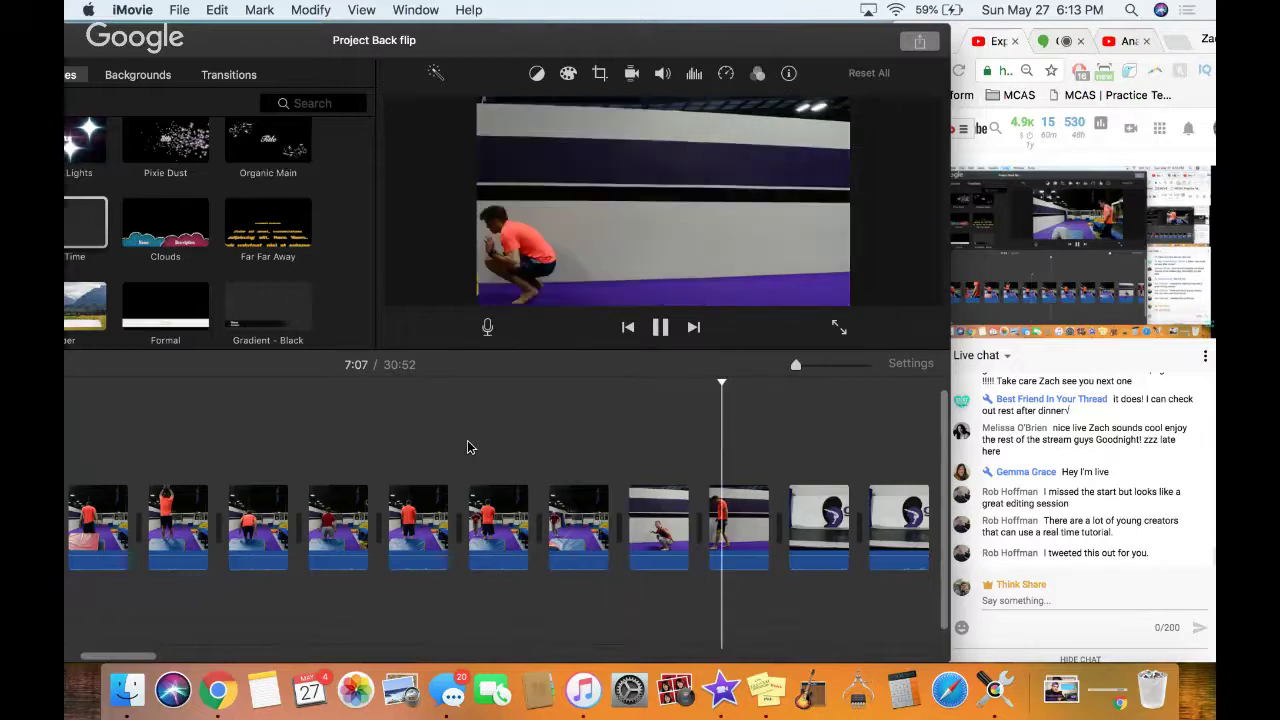
key("space")
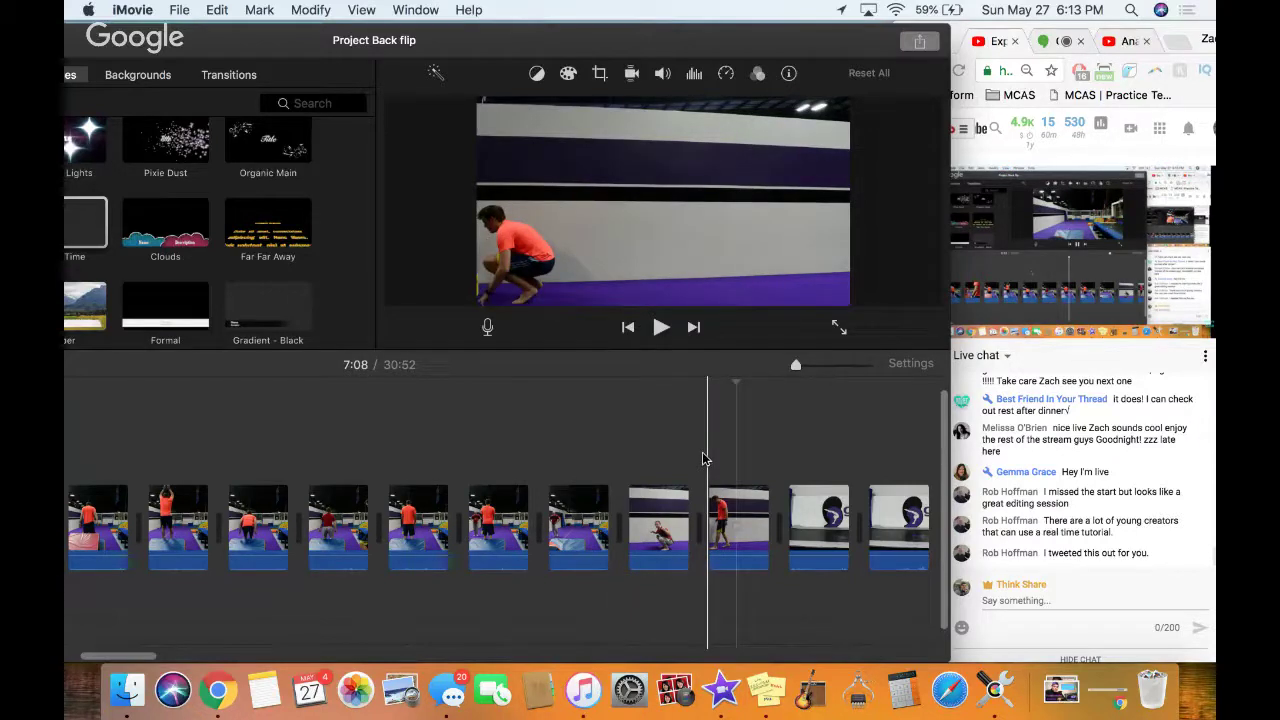
left_click(727, 462)
key("super+b")
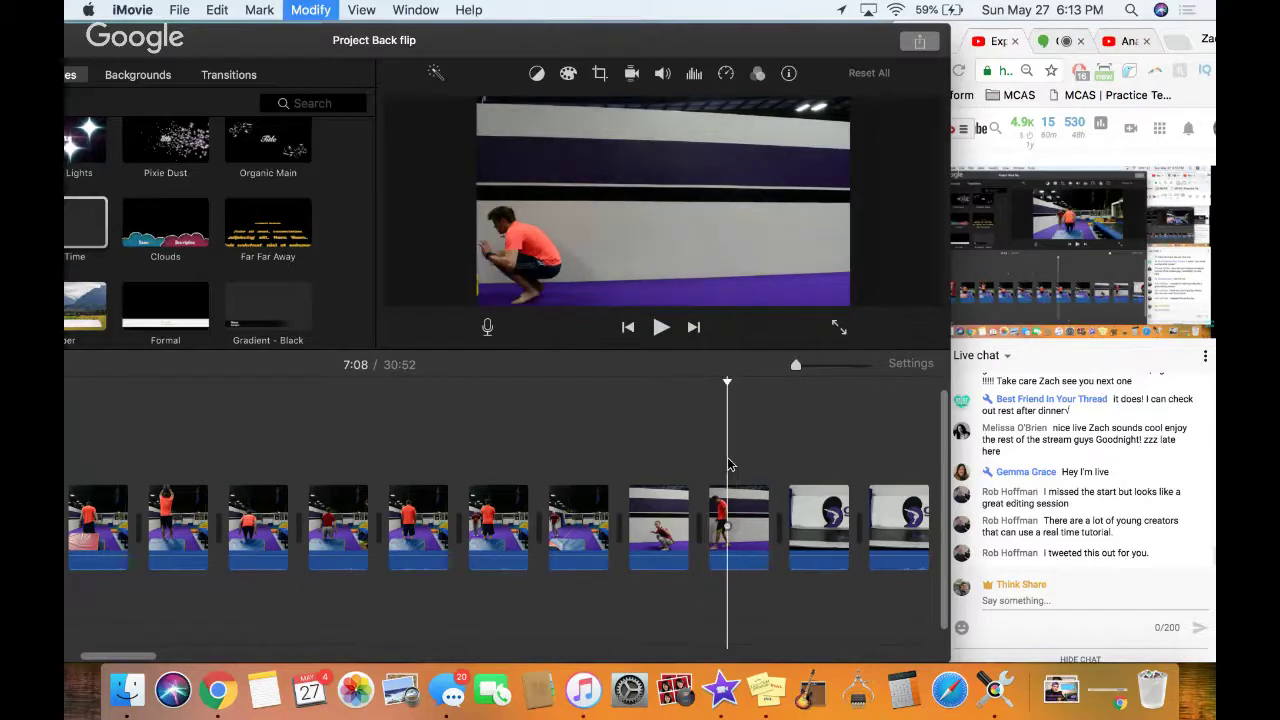
key("space")
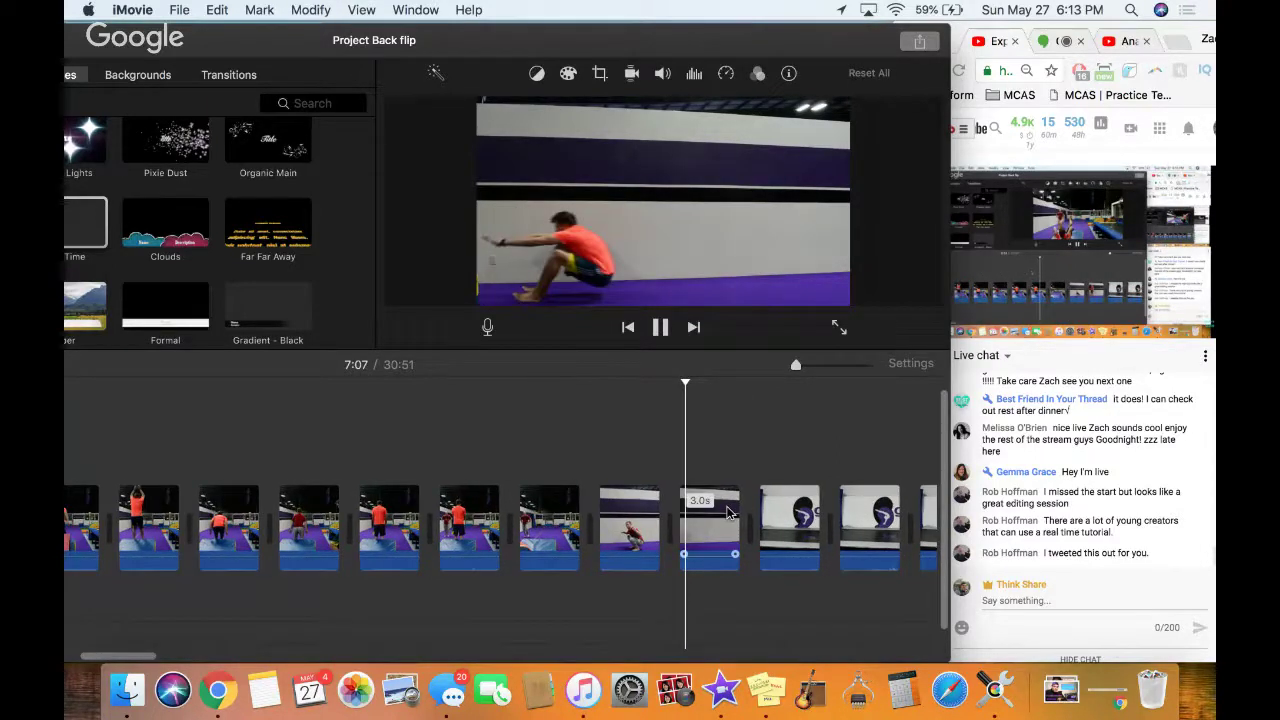
key("space")
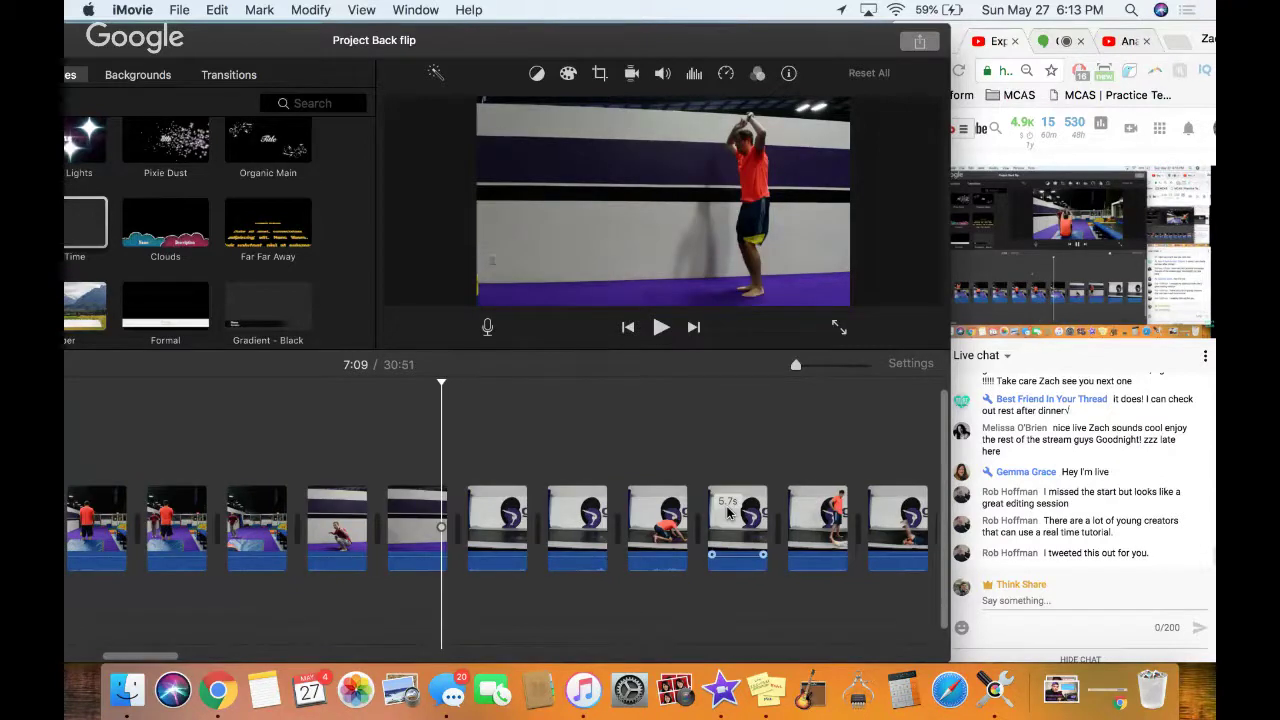
Preview the start of the first trampoline clip and look over the remaining trampoline clips up to the red-shirt footage
key("Down")
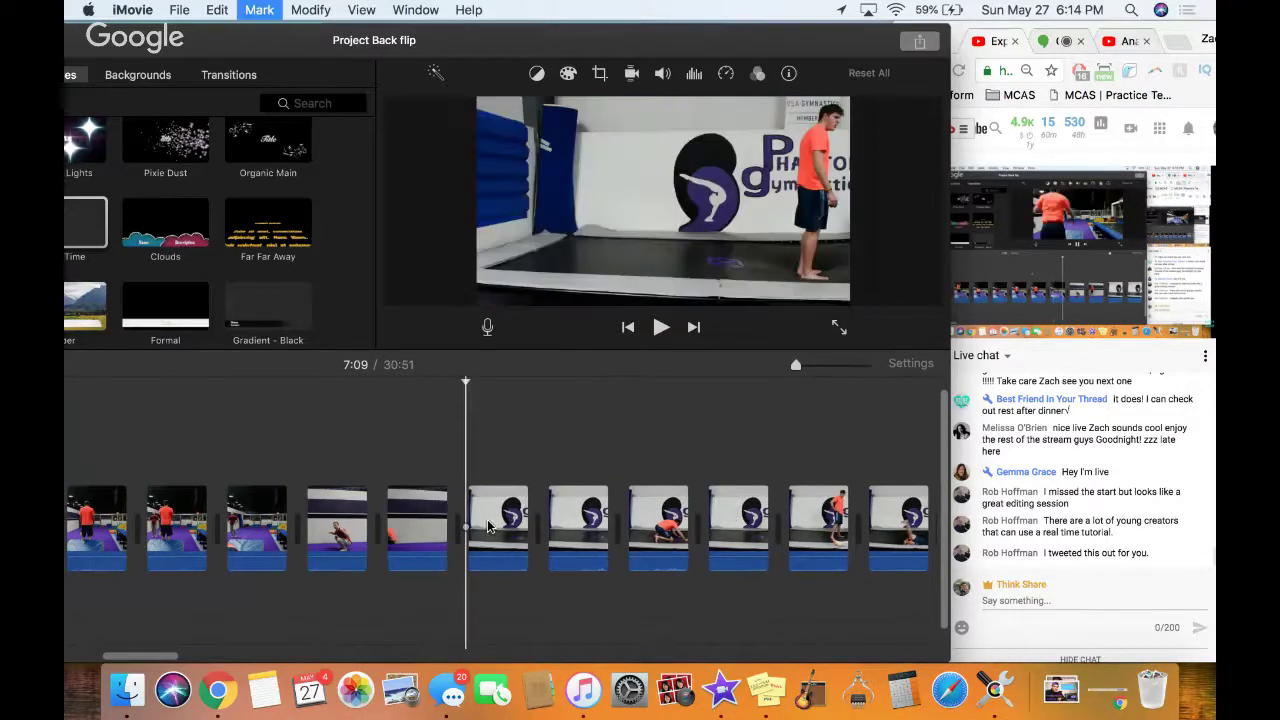
key("space")
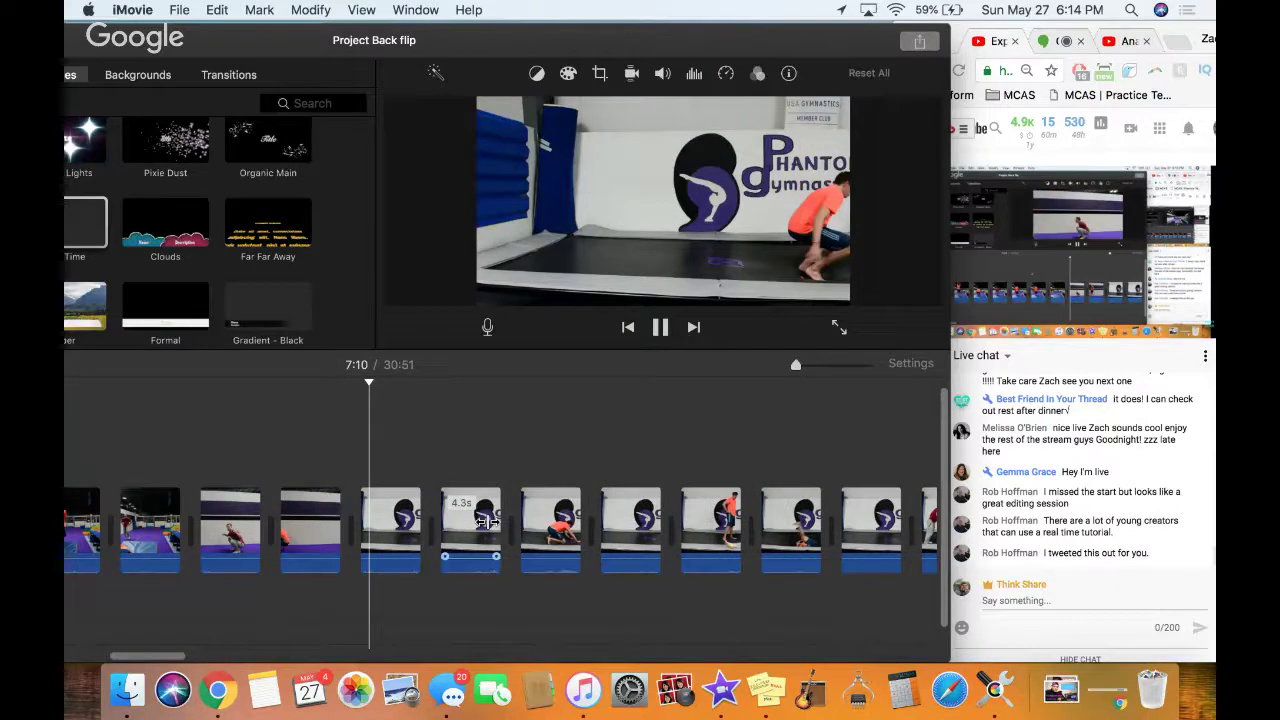
key("space")
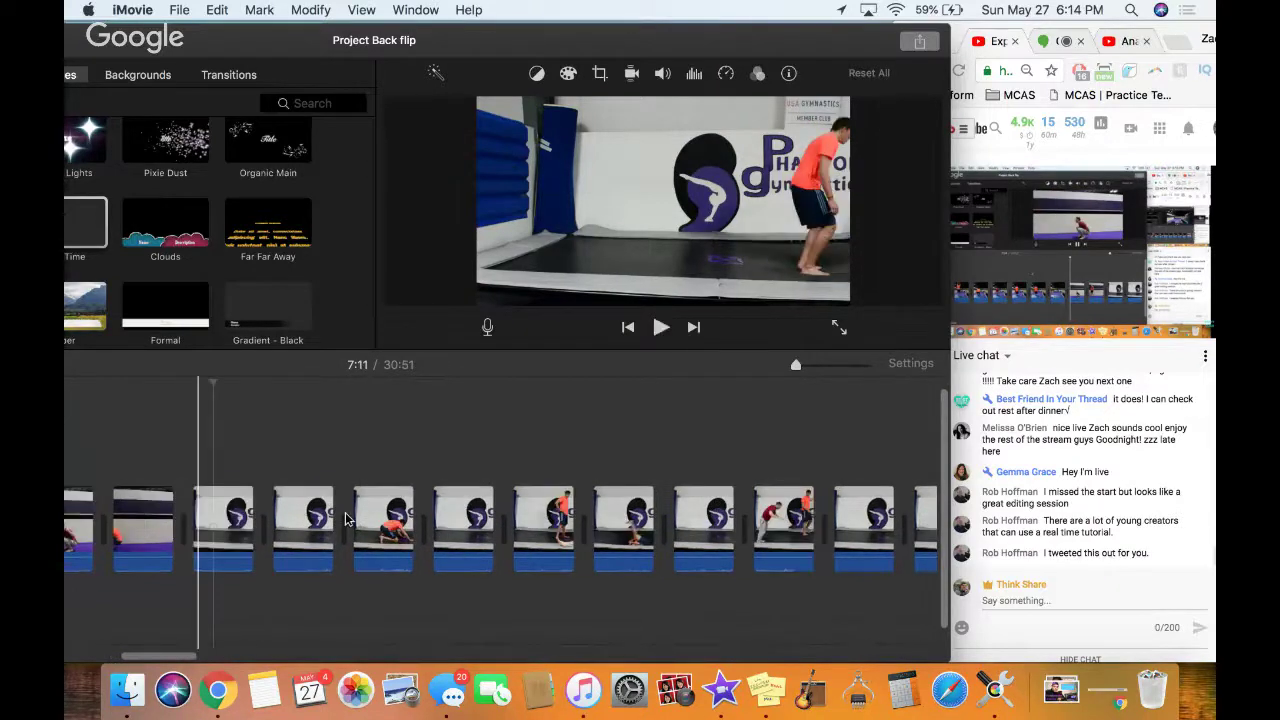
key("Up")
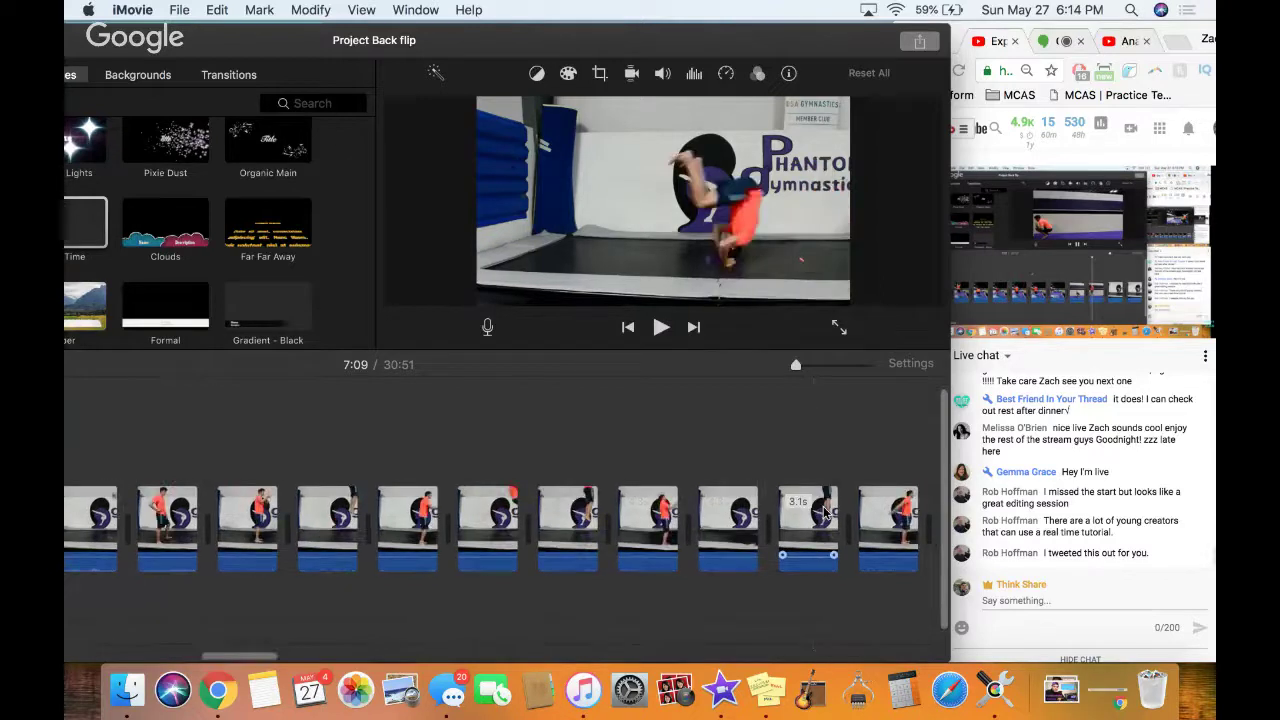
scroll(825, 512, "right", 3)
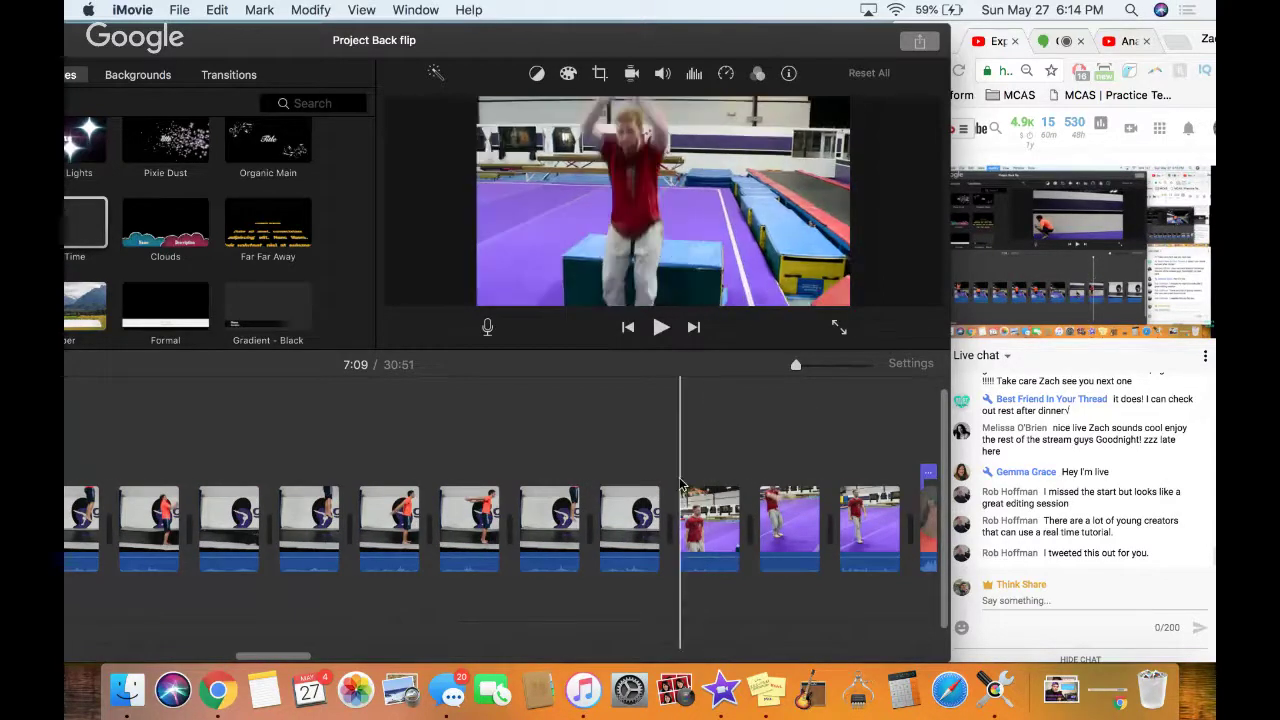
scroll(669, 466, "left", 3)
scroll(669, 467, "left", 5)
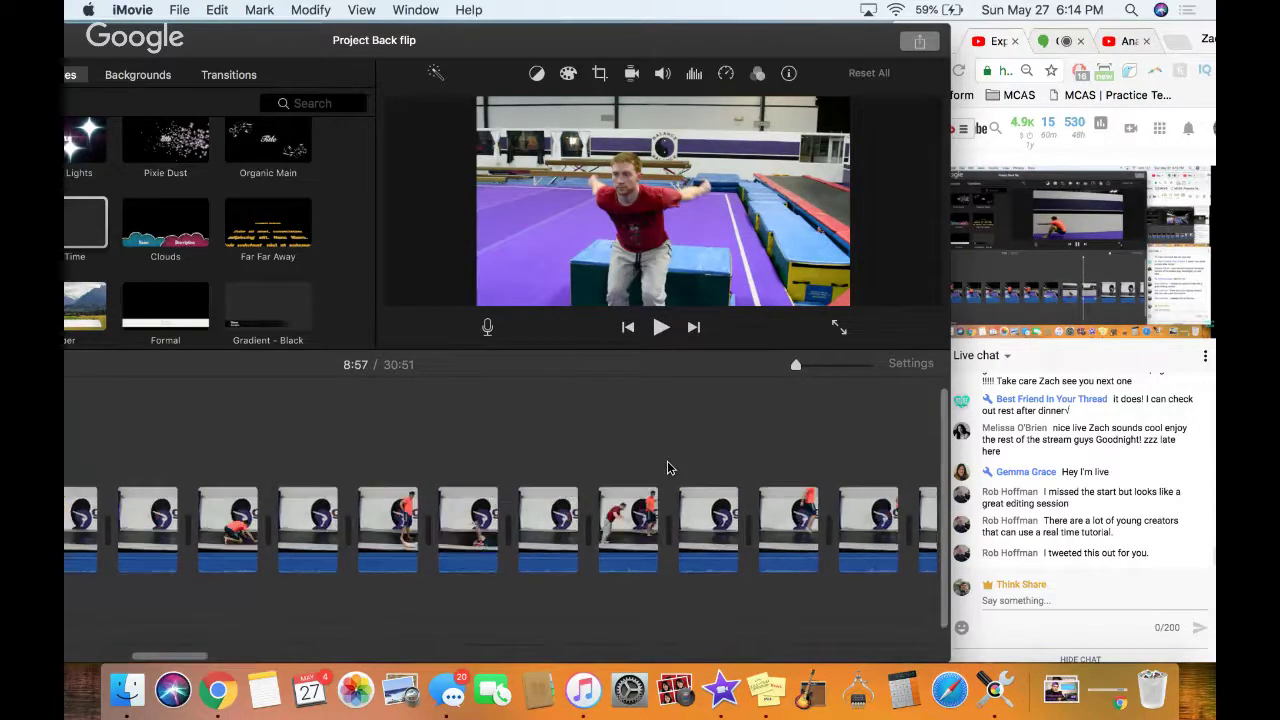
scroll(669, 467, "left", 3)
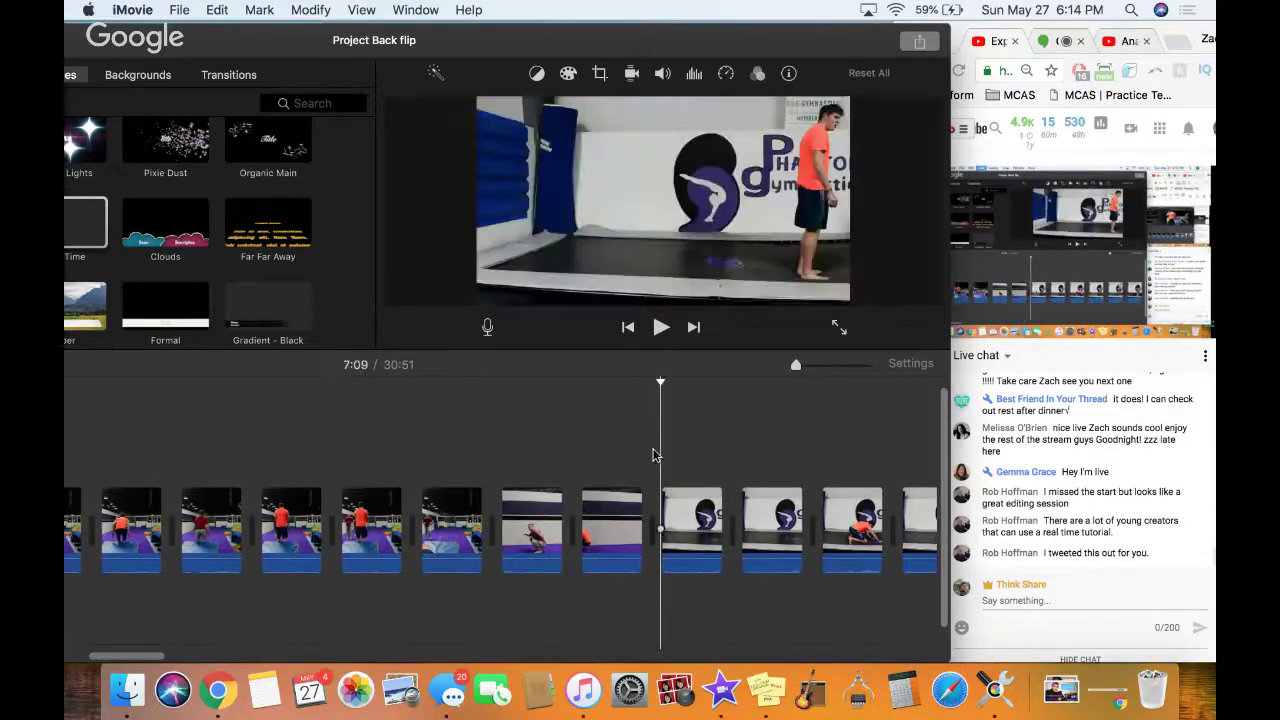
Play the first trampoline clip, cut off its start up to the crouch, leaving about 3.0 seconds, and play it back
key("space")
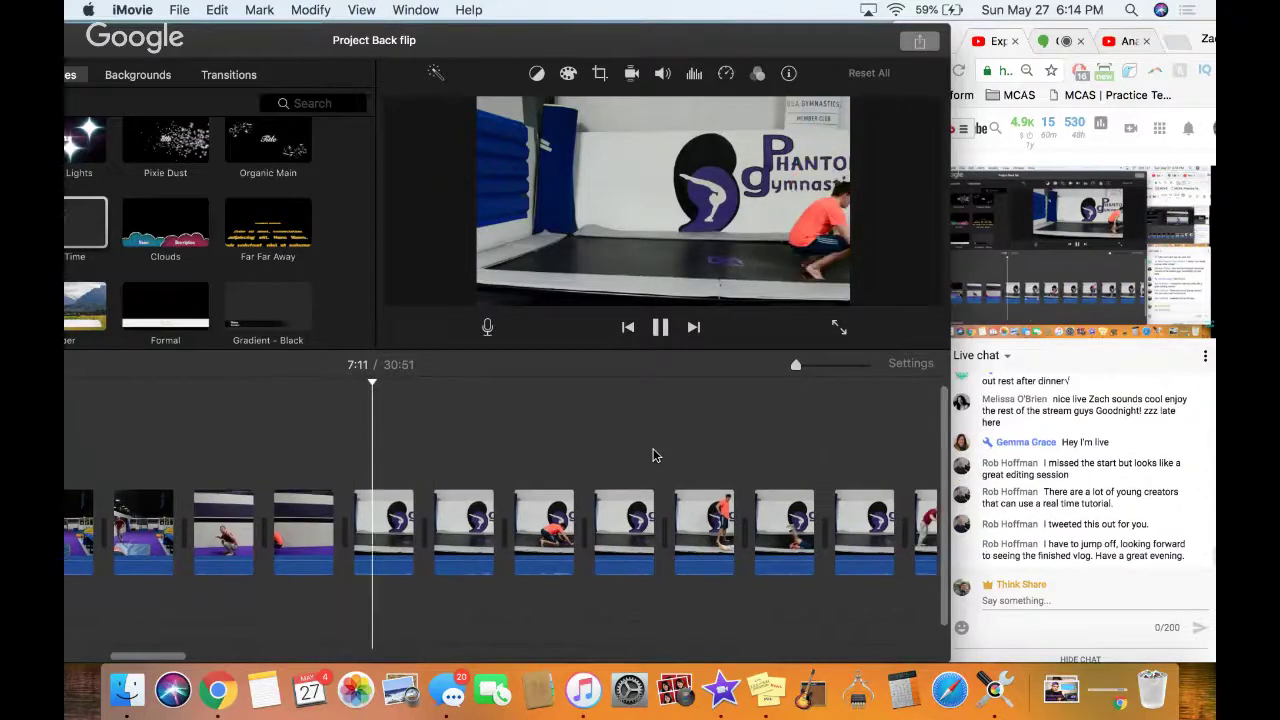
key("space")
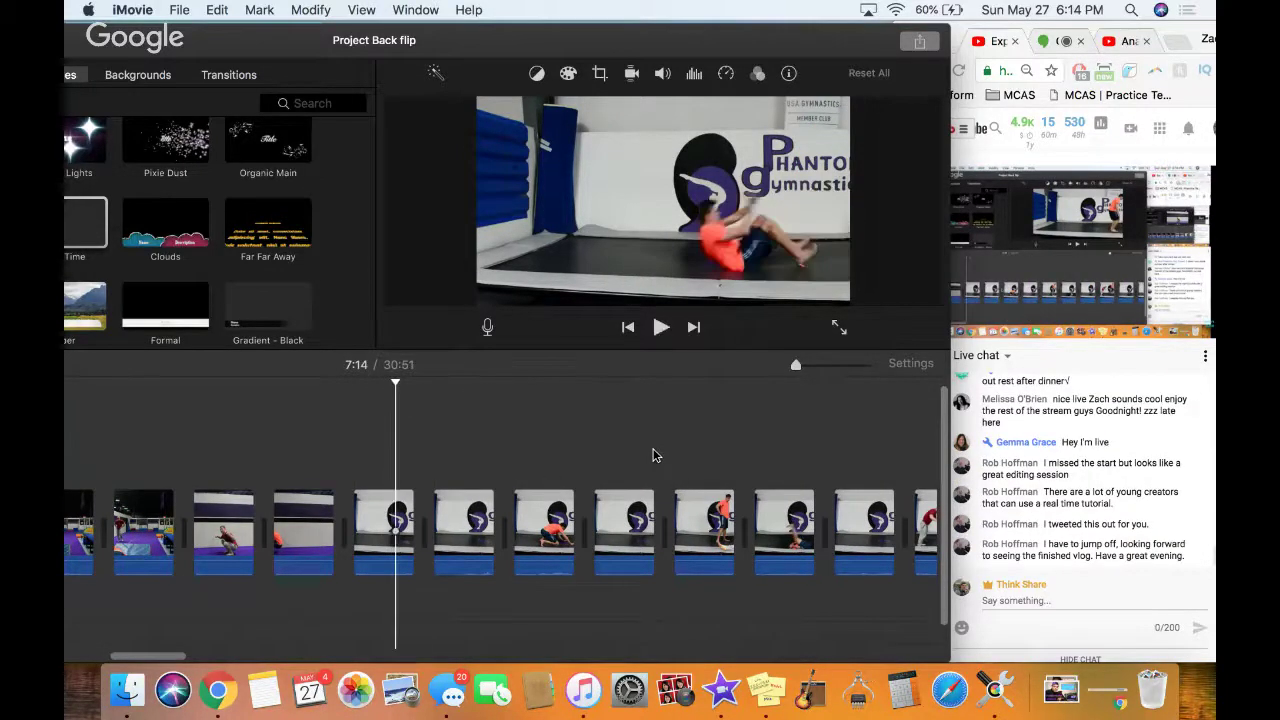
left_click(389, 512)
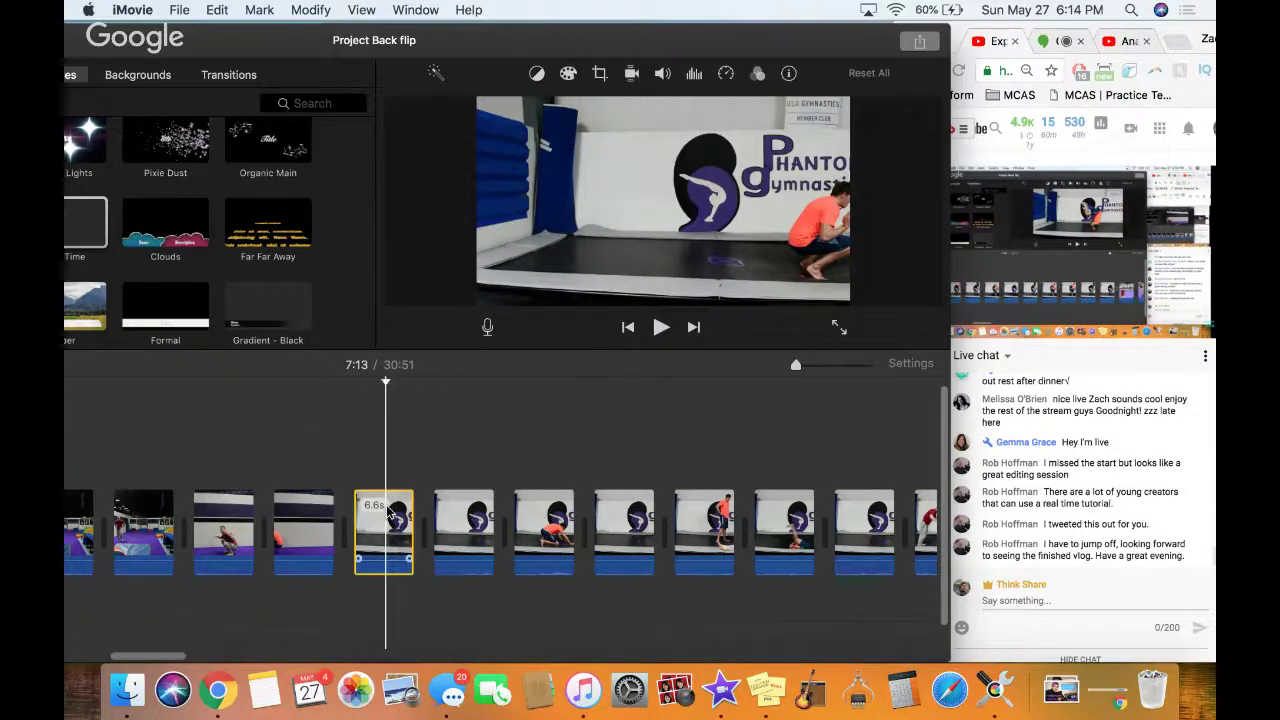
key("Delete")
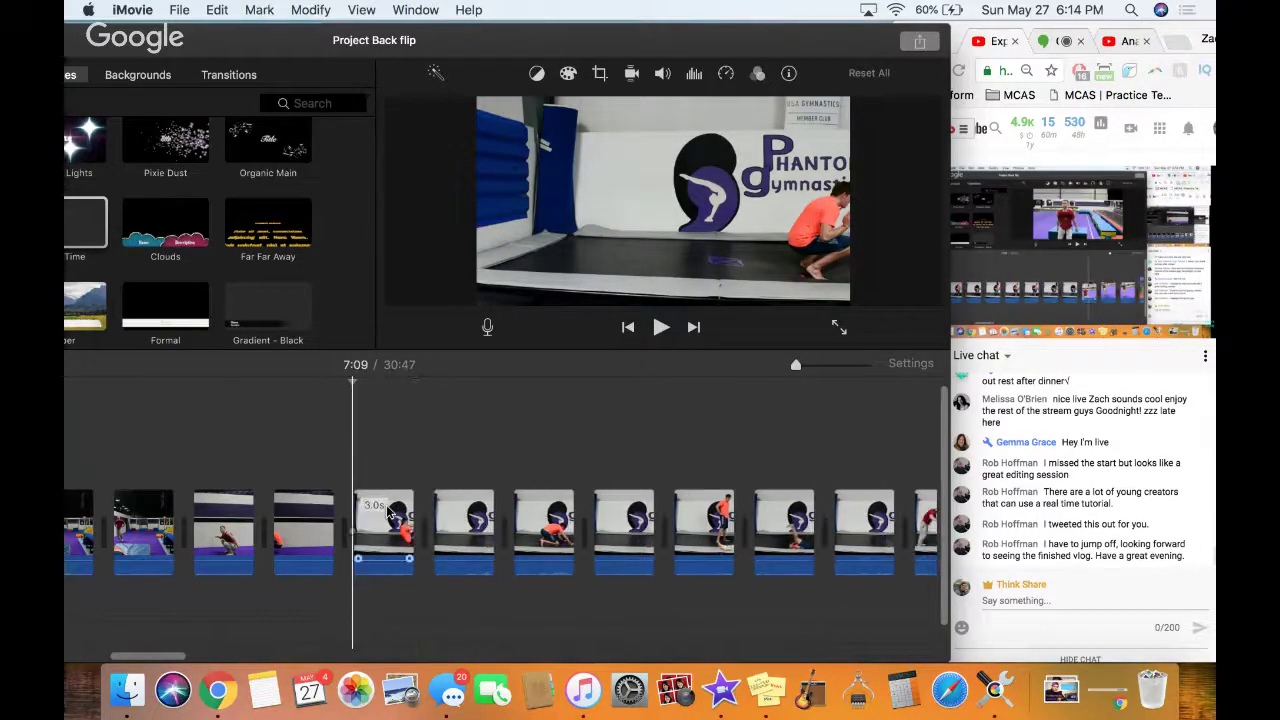
key("space")
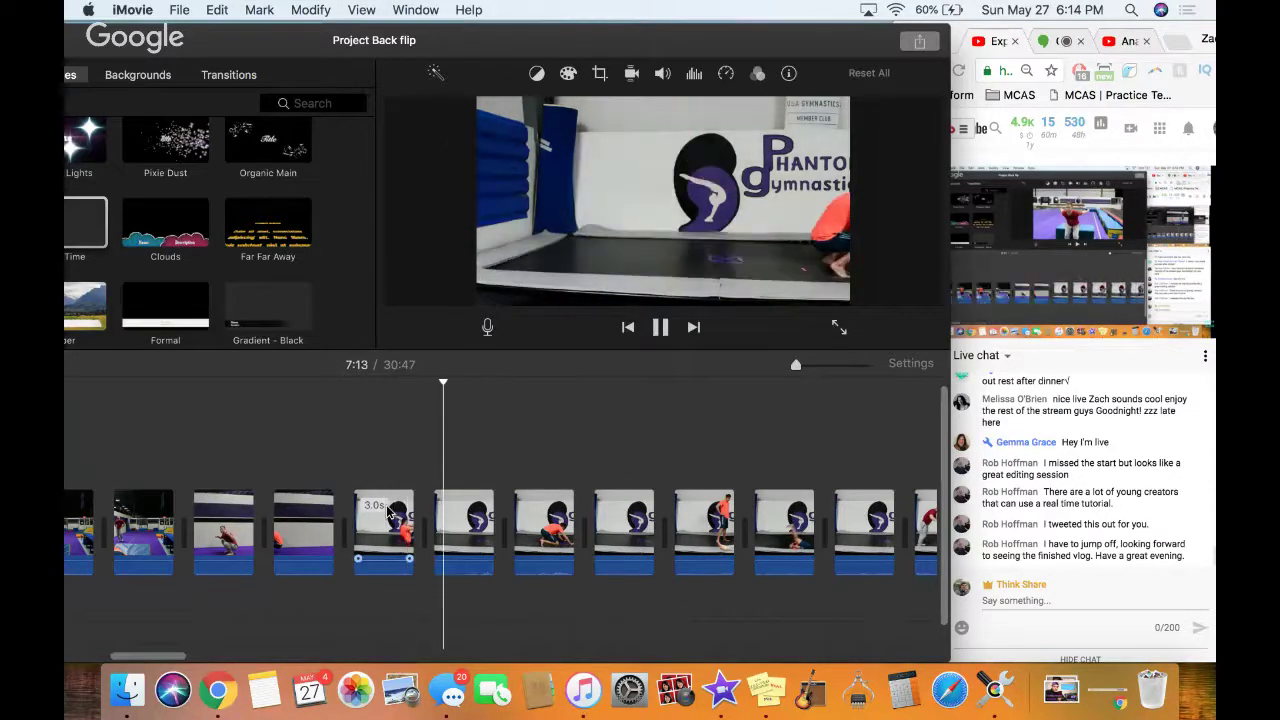
Cut the first 2.0 seconds off the second trampoline clip, leaving about 2.3 seconds, and play it back
key("super+shift+f")
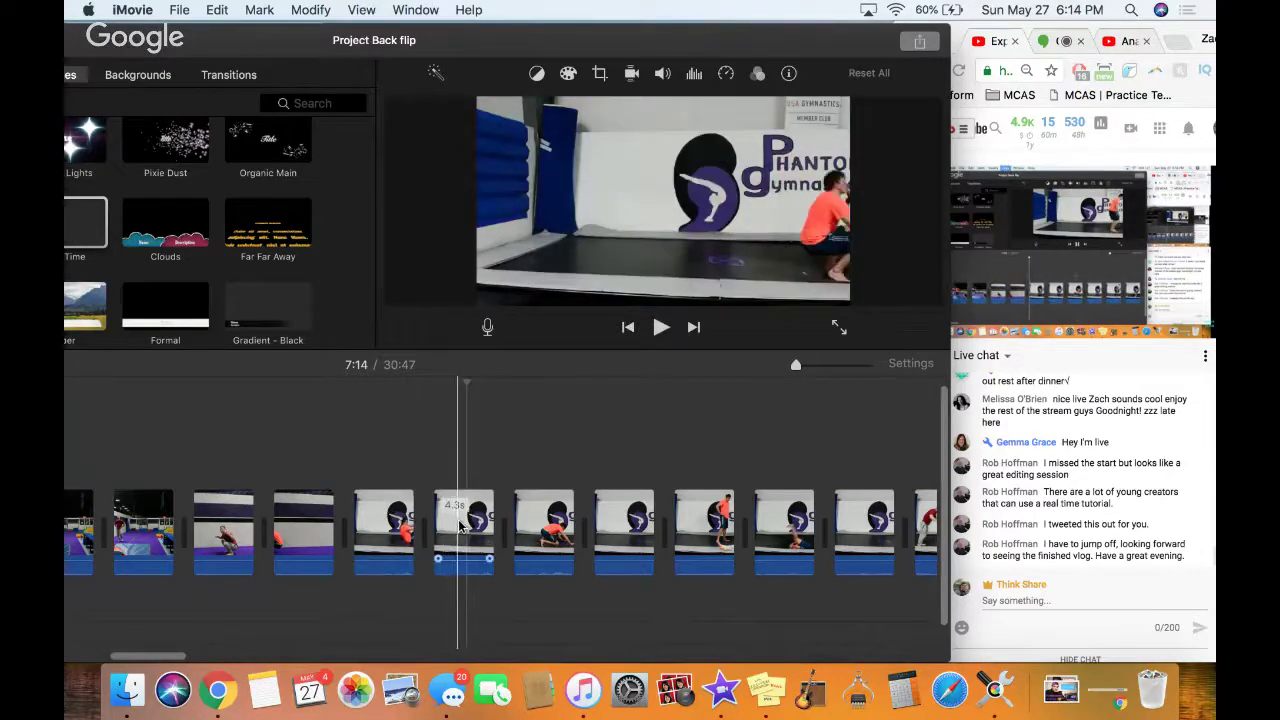
key("alt+slash")
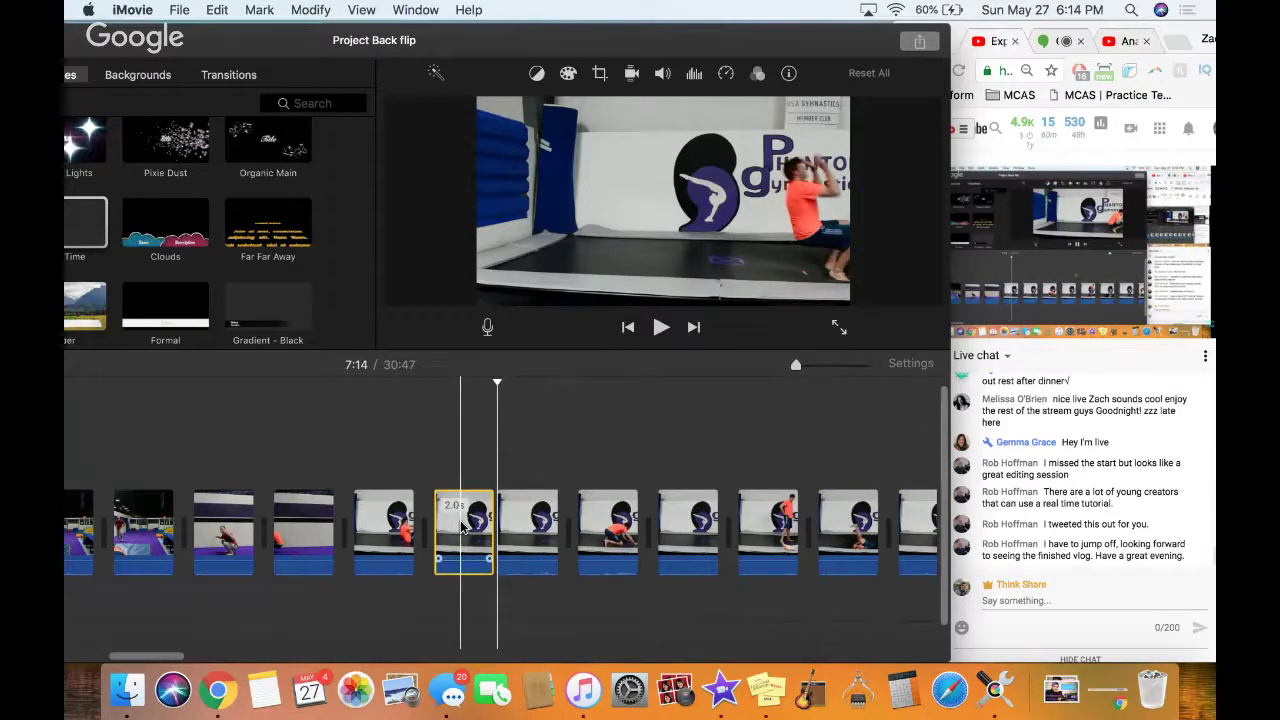
key("m")
key("space")
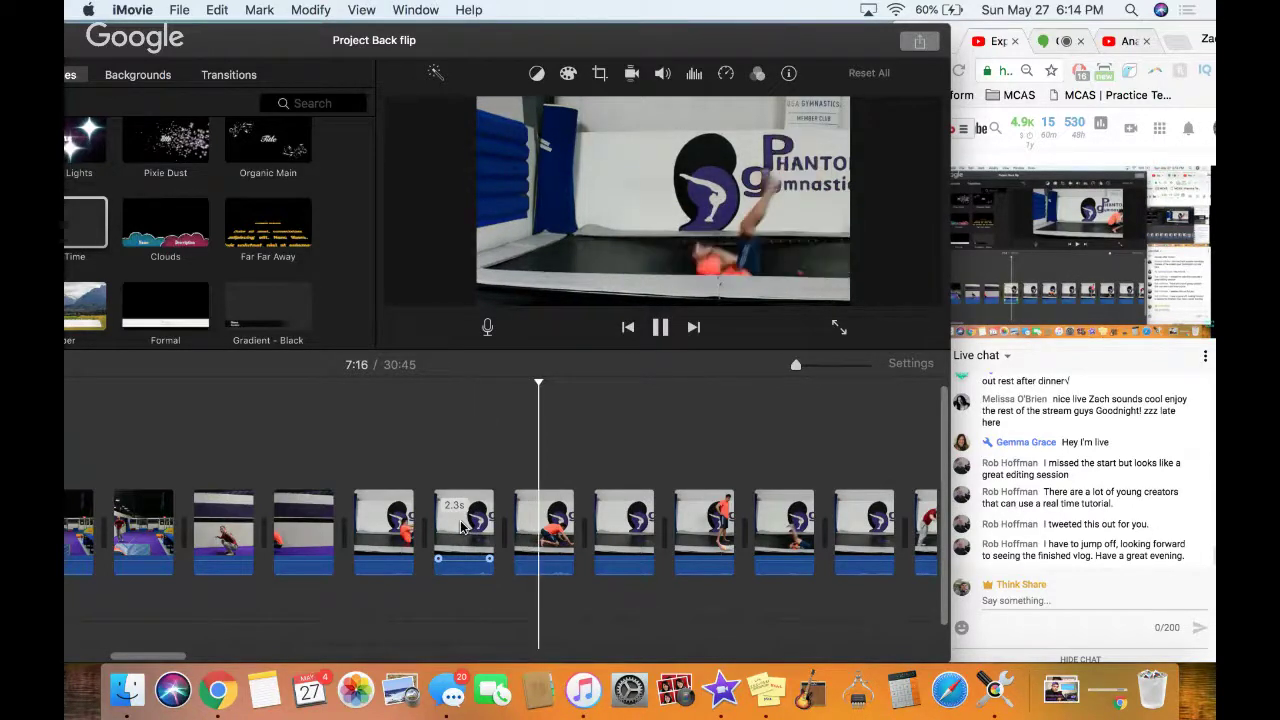
key("space")
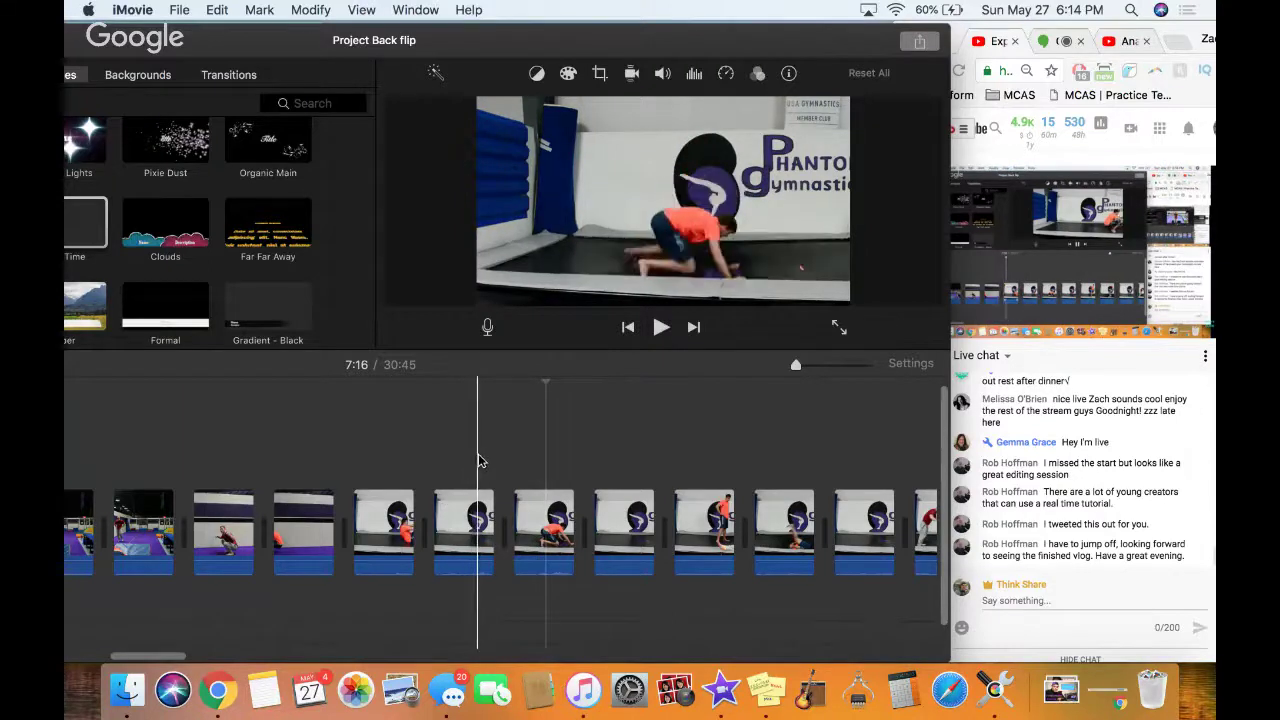
Cut off the end of the second trampoline clip where the man is on his hands and knees, and play on
left_click(484, 458)
key("super+b")
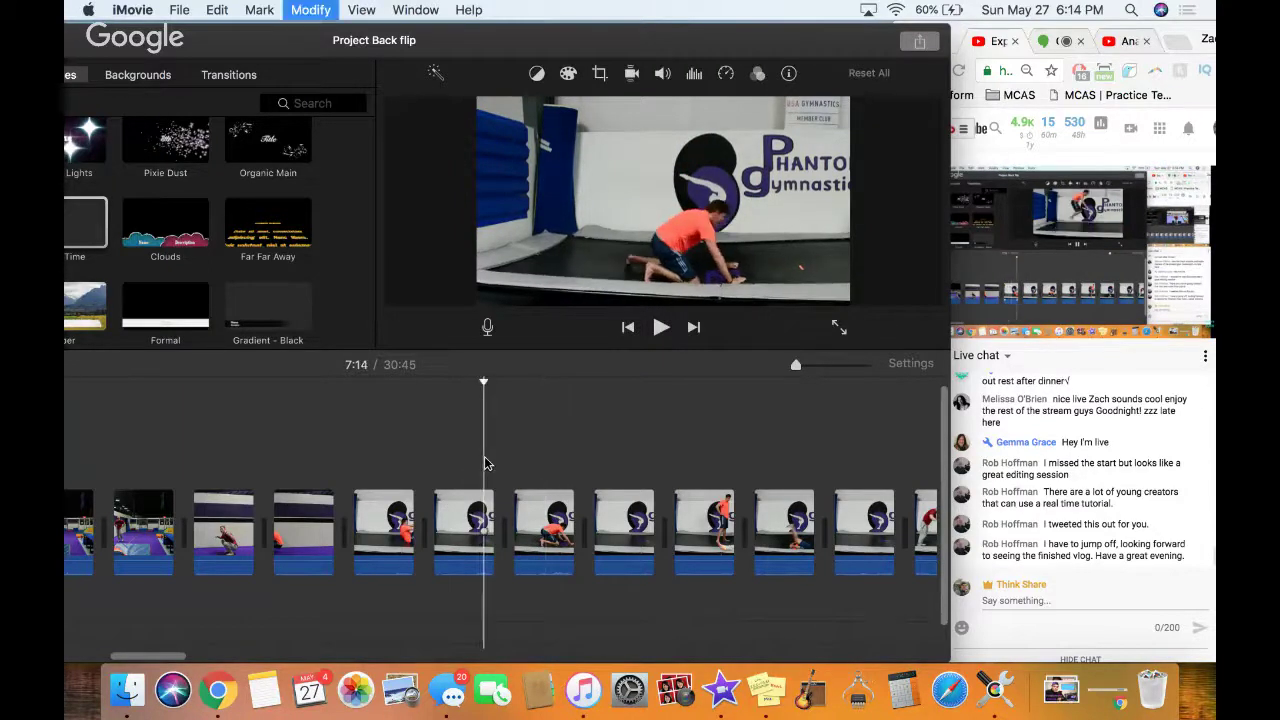
left_click(522, 518)
key("Delete")
key("space")
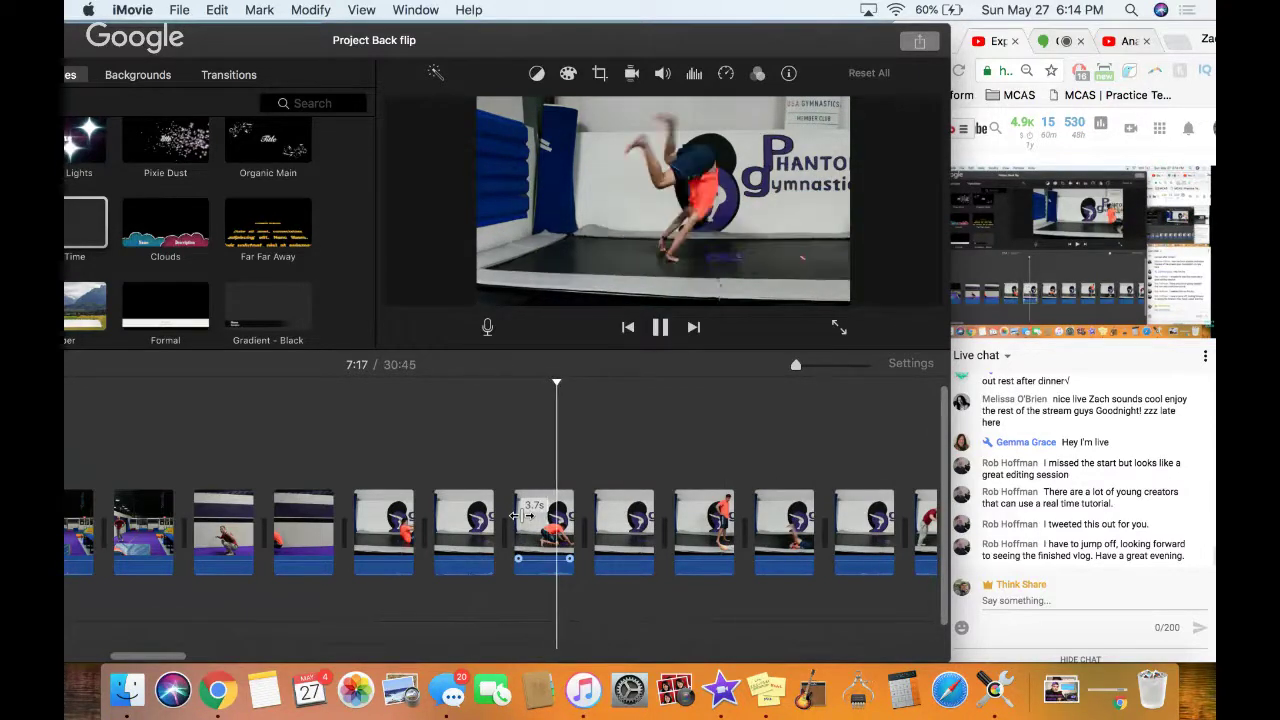
Play on to the fourth trampoline clip, cut off its first 2.3 seconds, and play the remainder
key("space")
key("space")
key("space")
key("alt+f")
key("Delete")
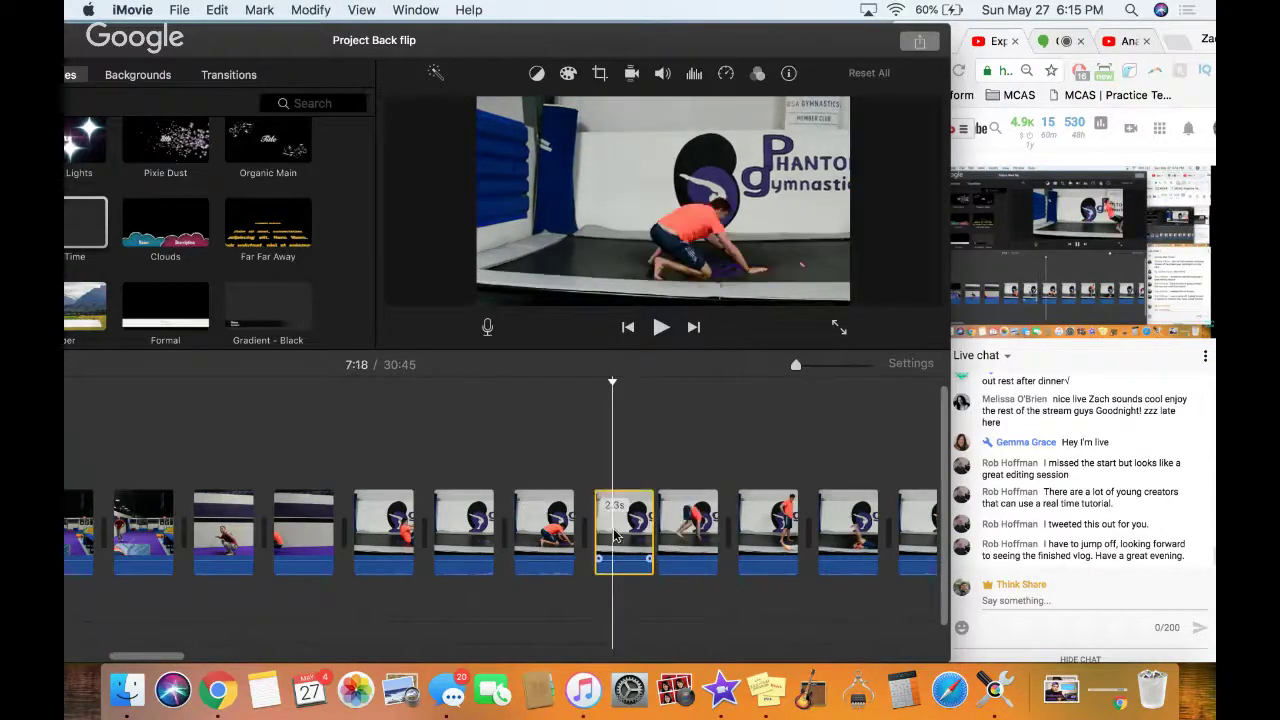
key("space")
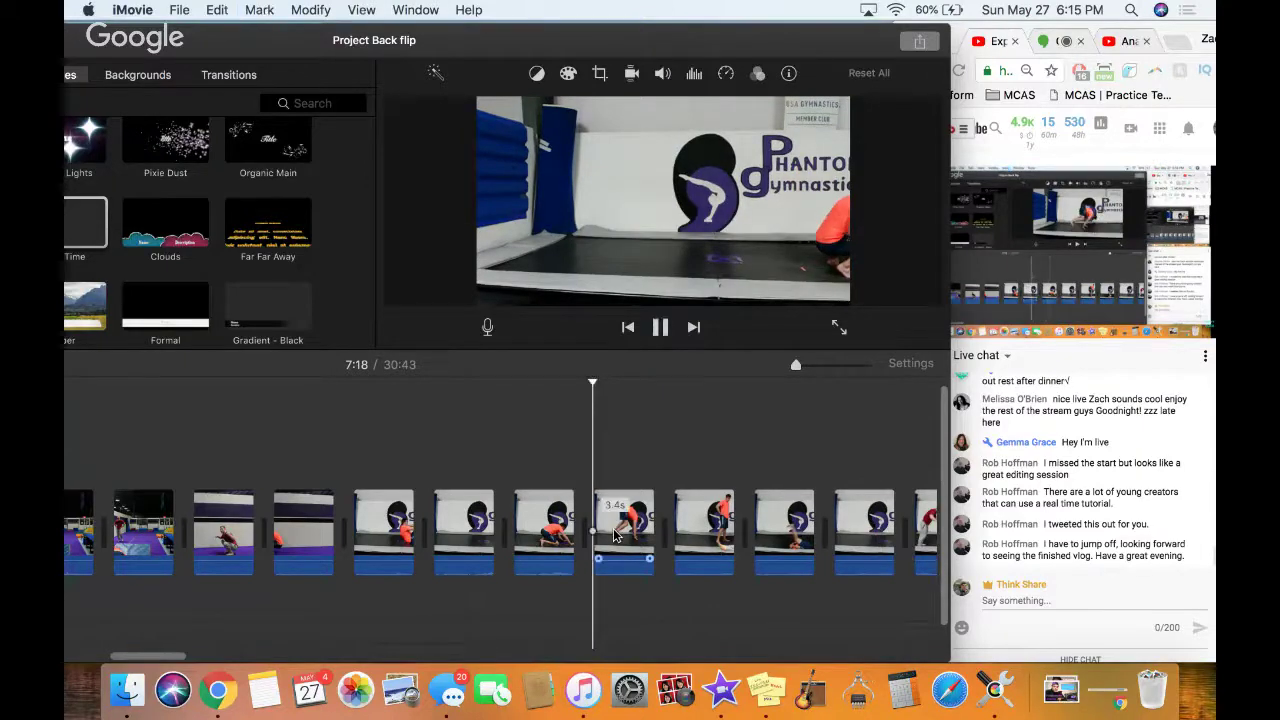
Cut more off the start of the fourth trampoline clip, leaving about 2.2 seconds, and play through into the next clip
key("space")
key("alt+f")
key("Delete")
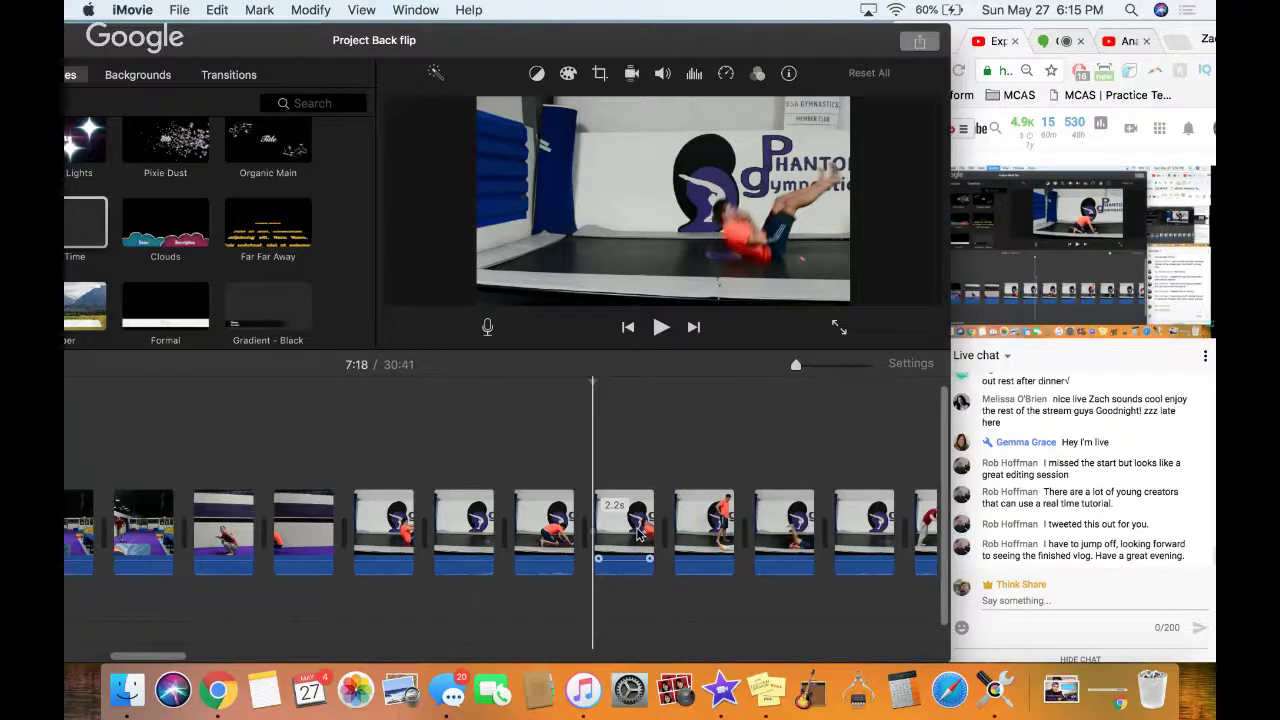
key("space")
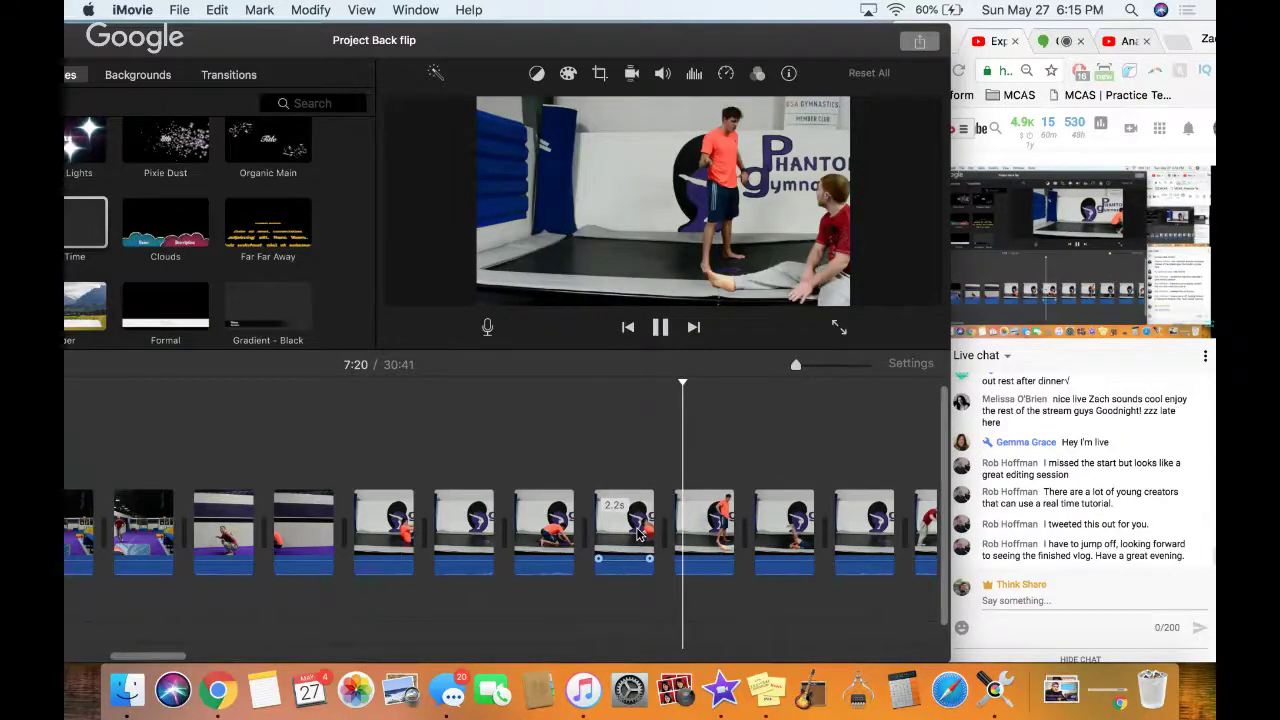
key("space")
Play past the fifth trampoline clip, cut the first 1.5 seconds off the sixth, leaving about 2.2 seconds, and play on
left_click(407, 528)
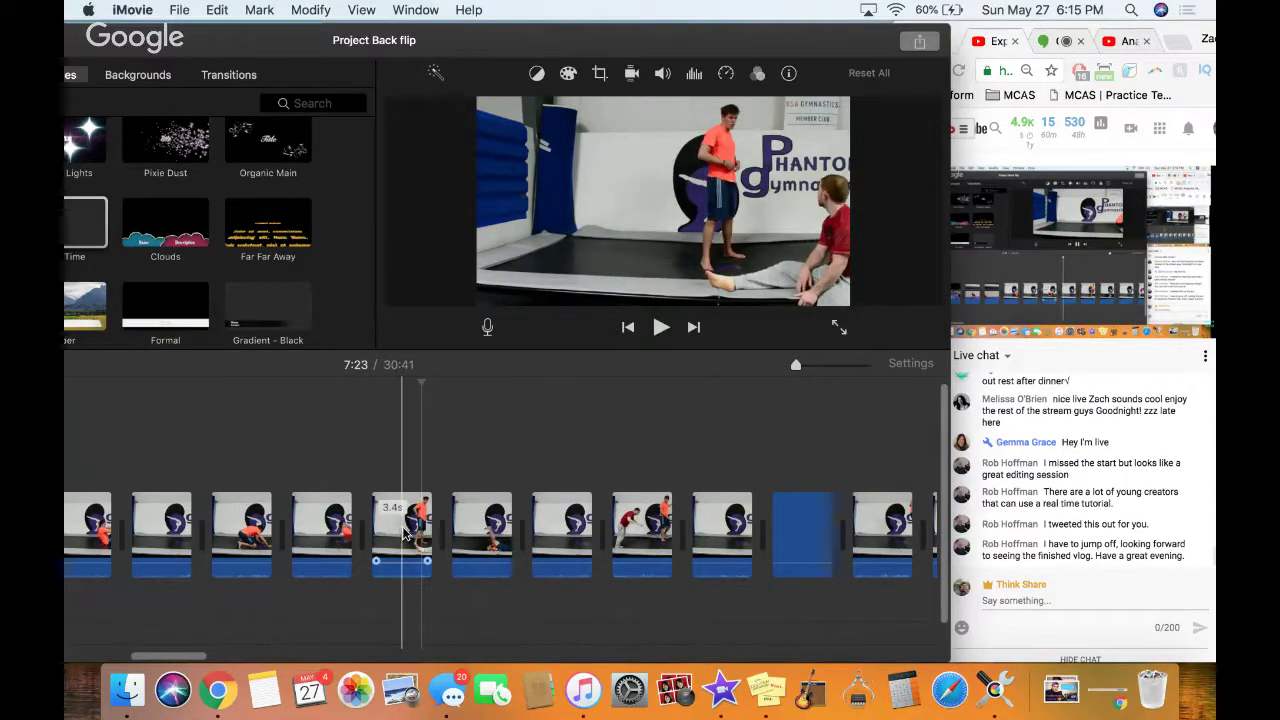
left_click(418, 530)
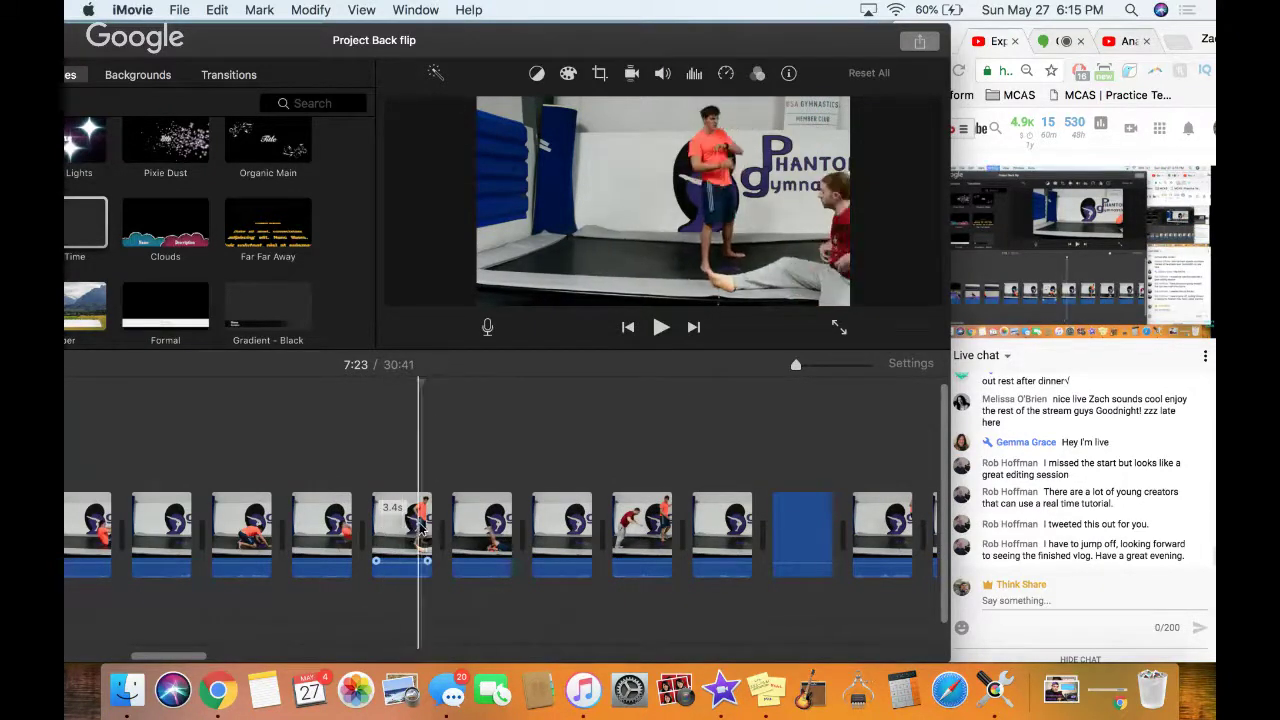
key("space")
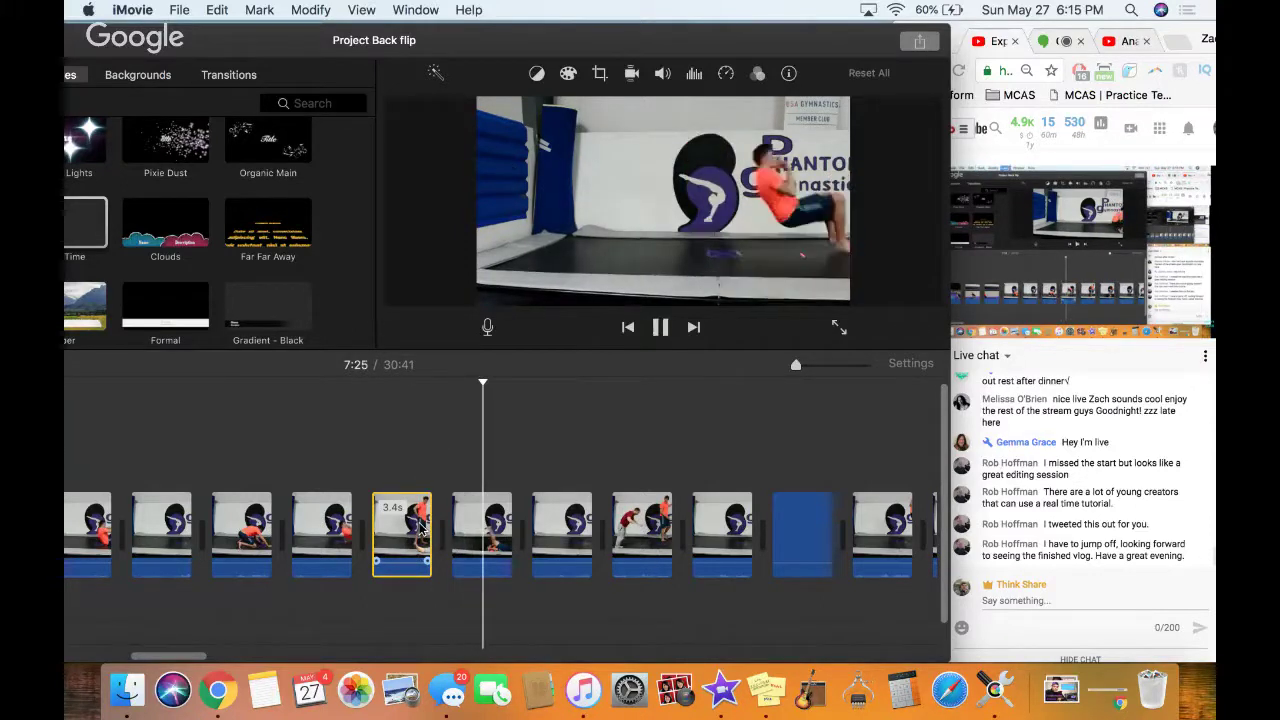
key("space")
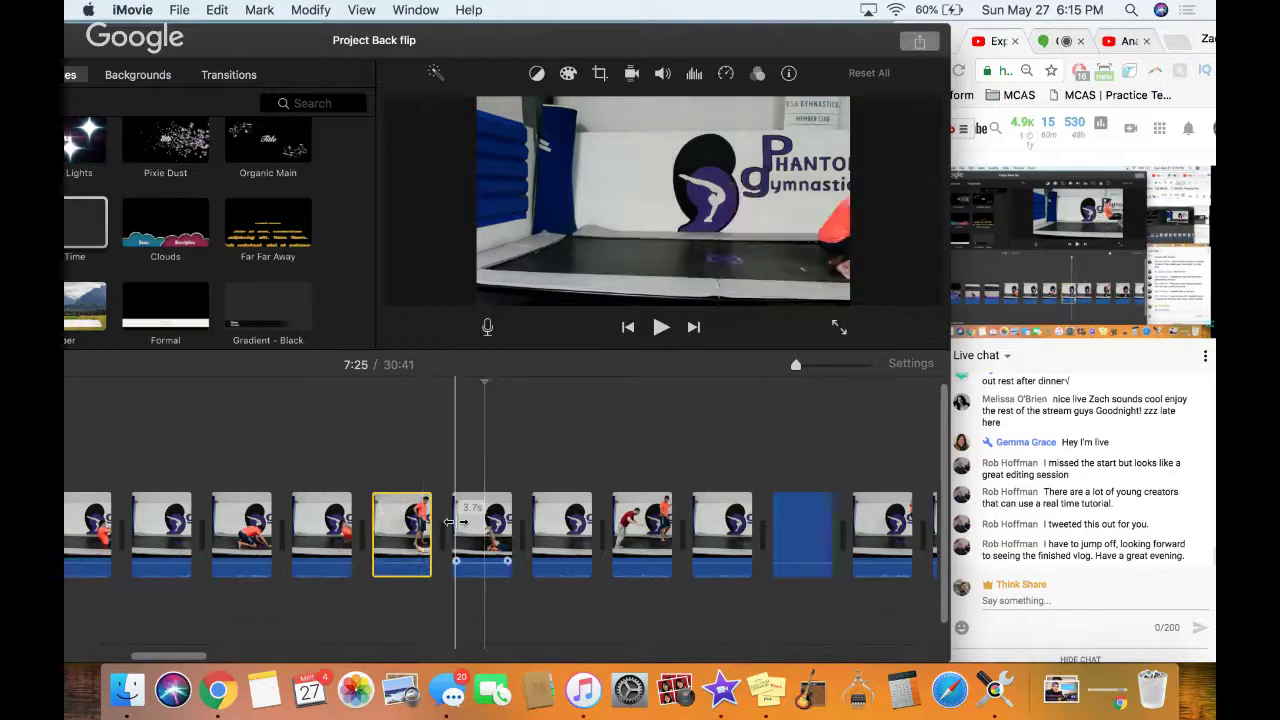
left_click(479, 528)
key("alt+slash")
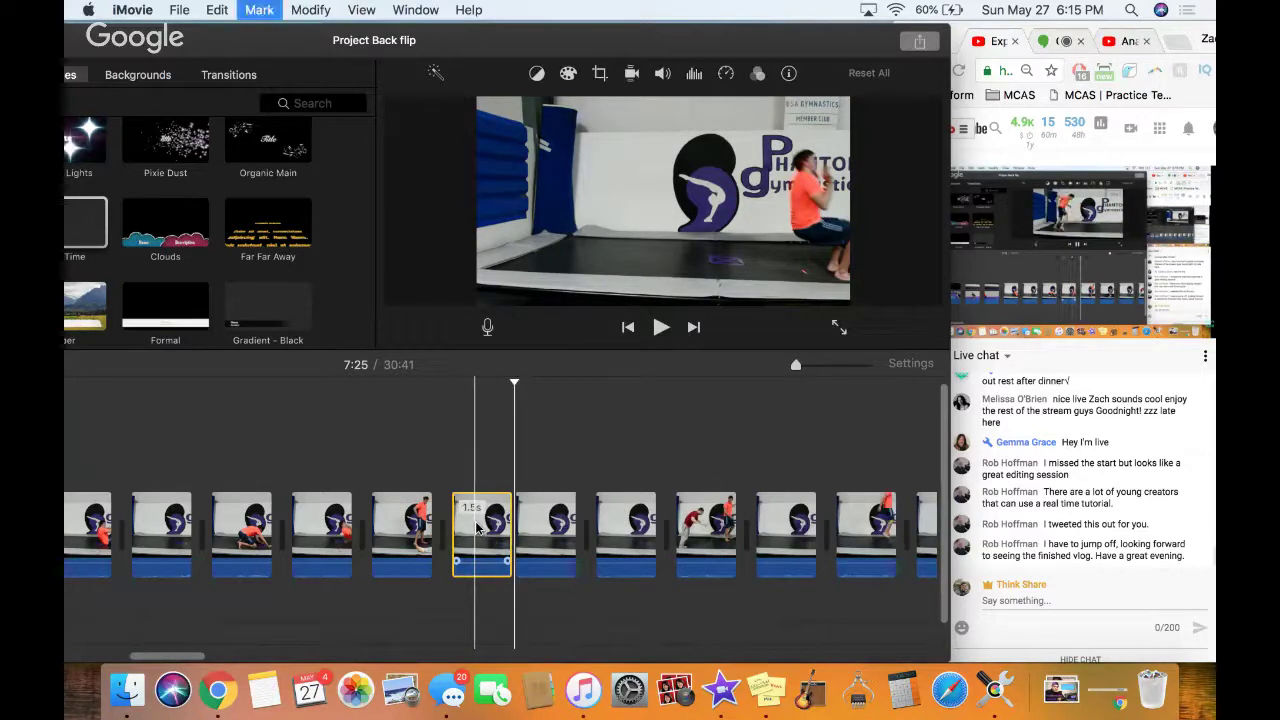
key("space")
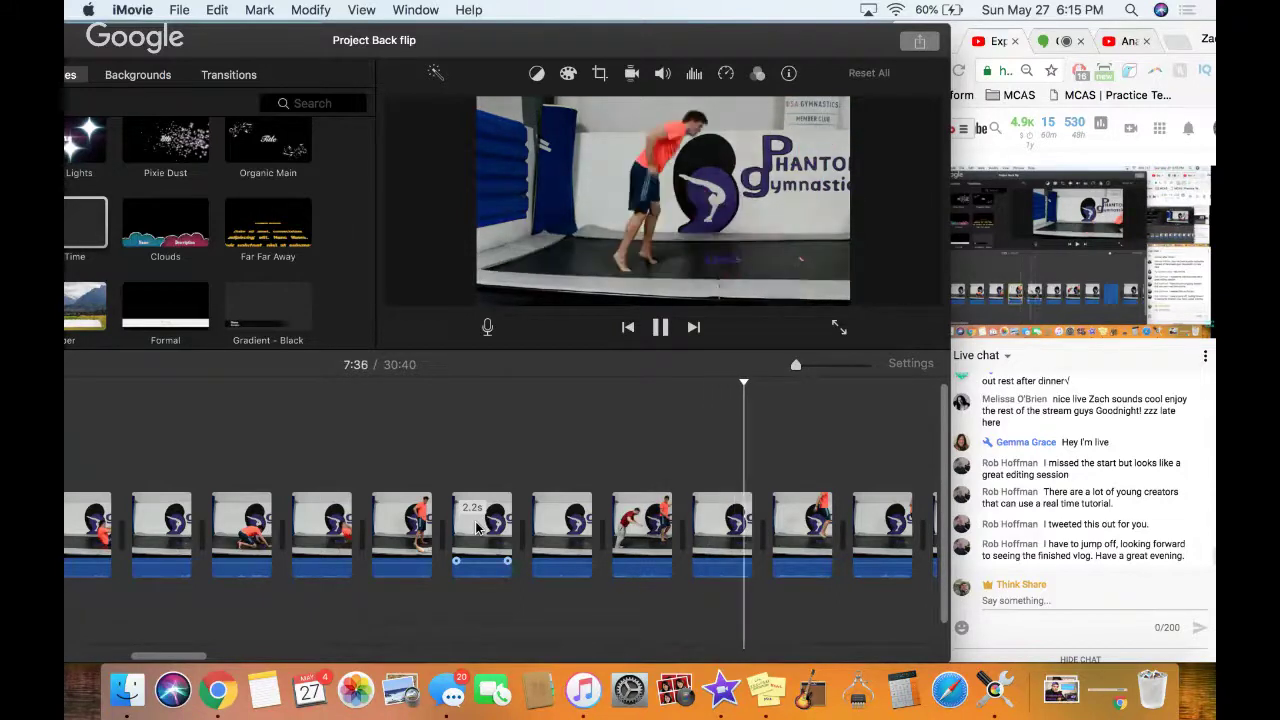
Play on to the tenth trampoline clip, cut off its first 2.6 seconds, leaving about 1.7 seconds, and play it back
scroll(476, 527, "right", 2)
scroll(476, 527, "right", 2)
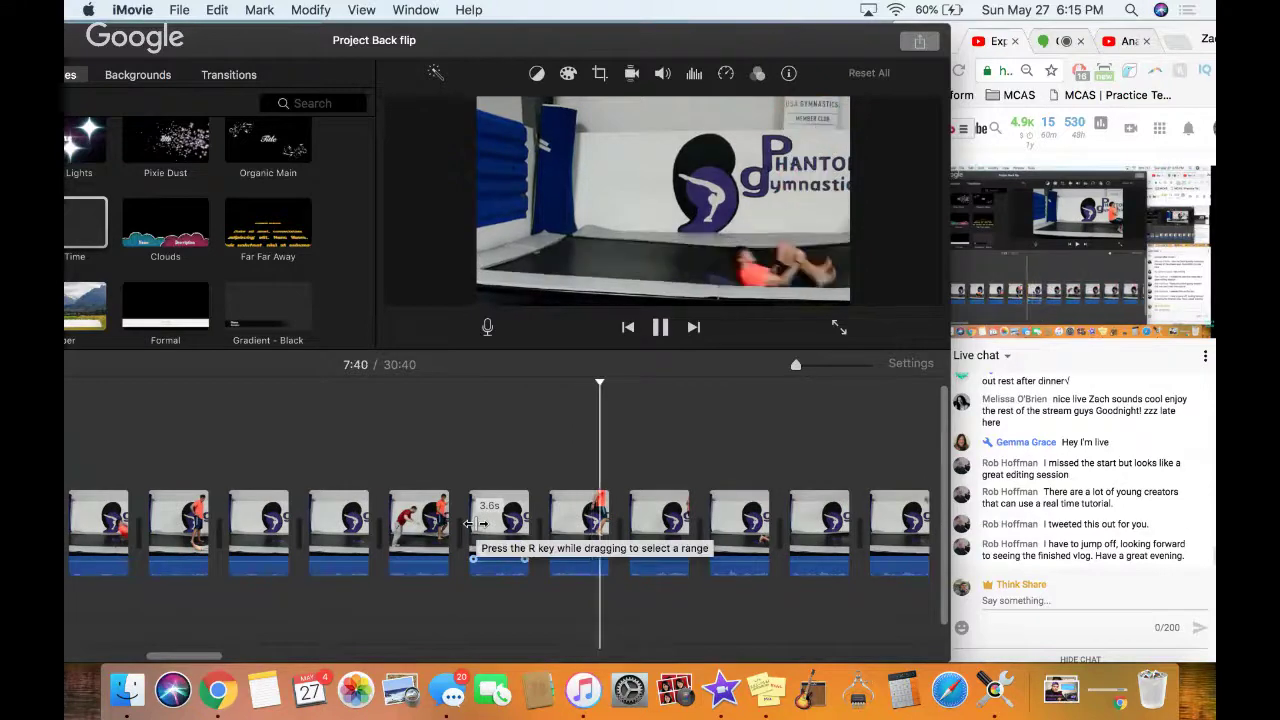
key("space")
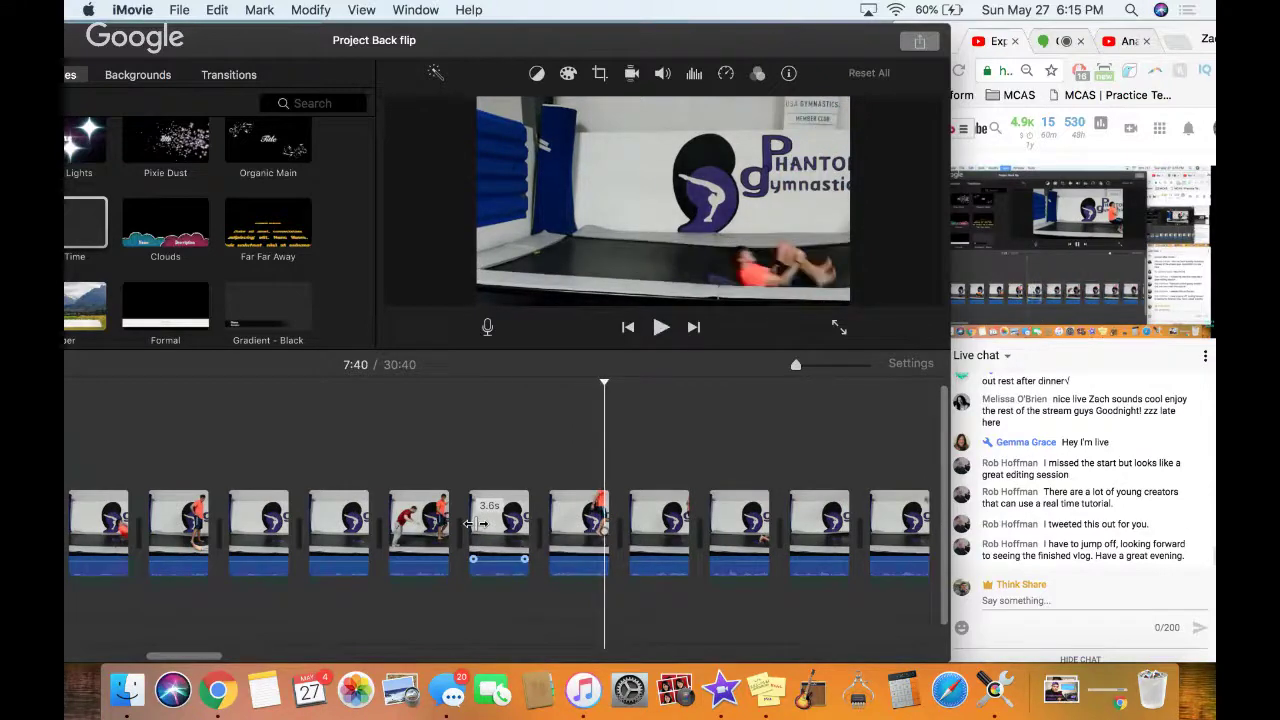
left_click(587, 532)
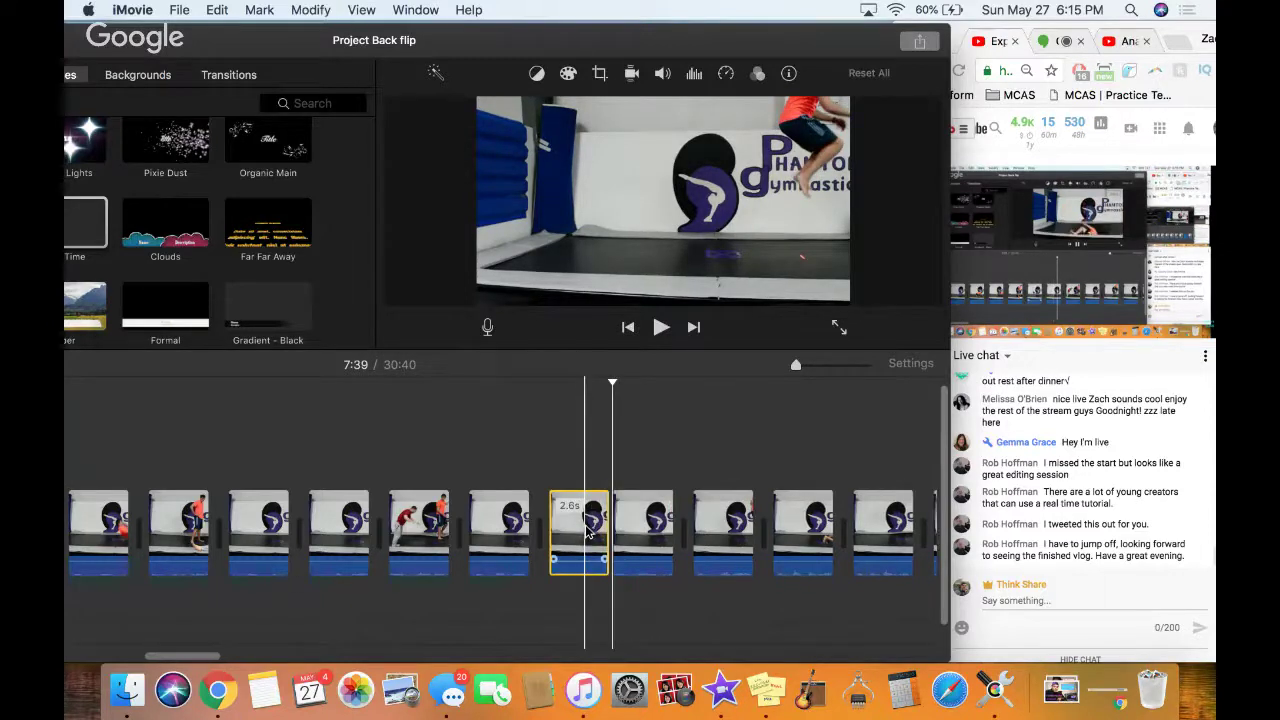
key("alt+slash")
key("space")
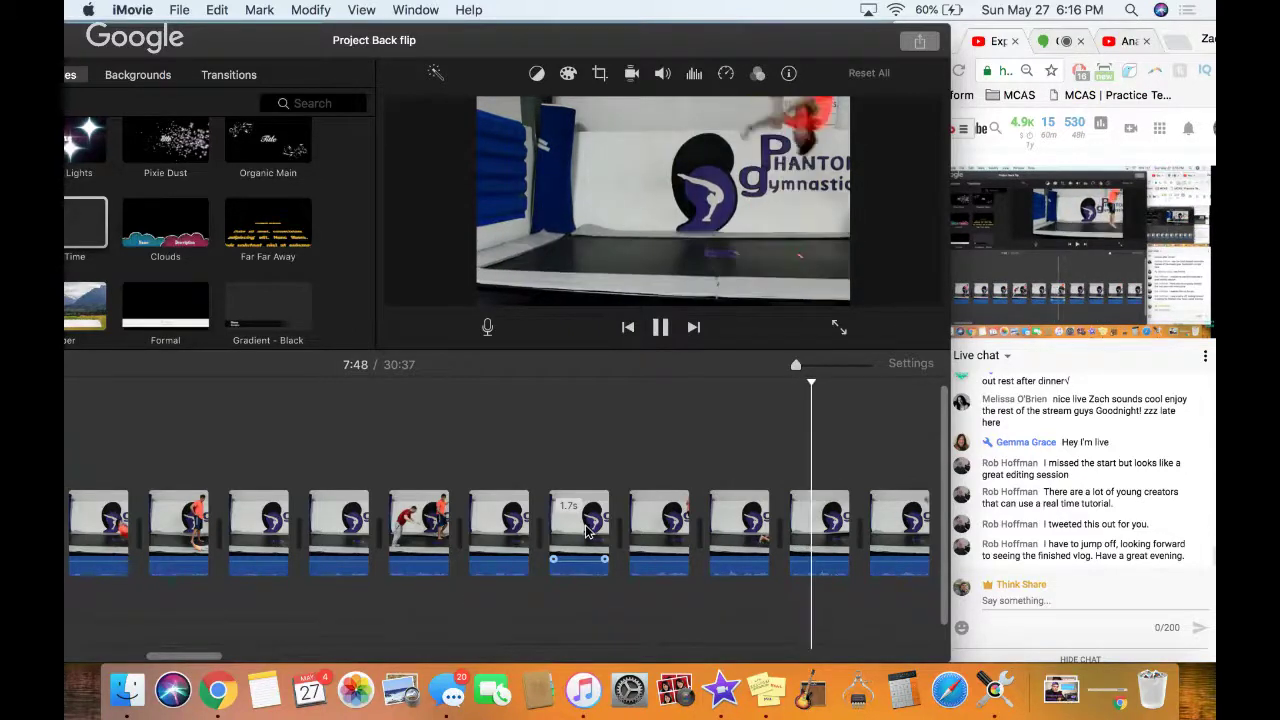
Replay the twelfth trampoline clip and cut off the crawling footage at its start
key("space")
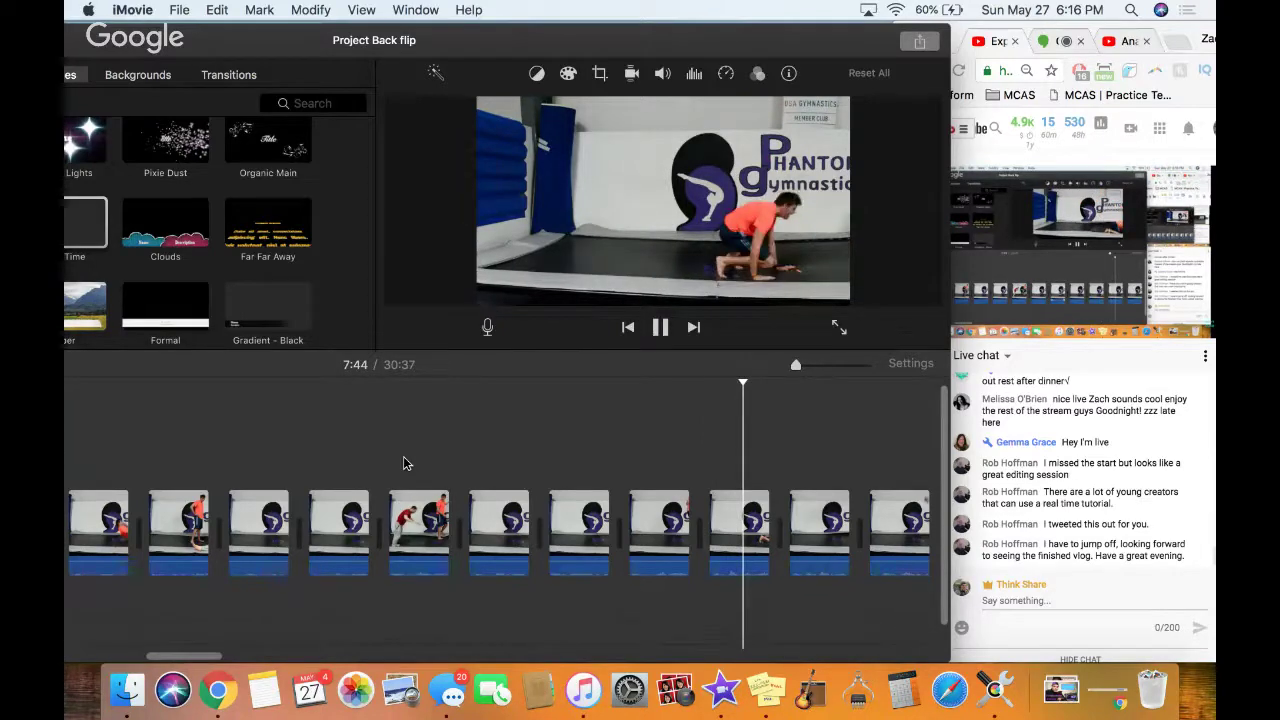
scroll(403, 463, "right", 5)
key("space")
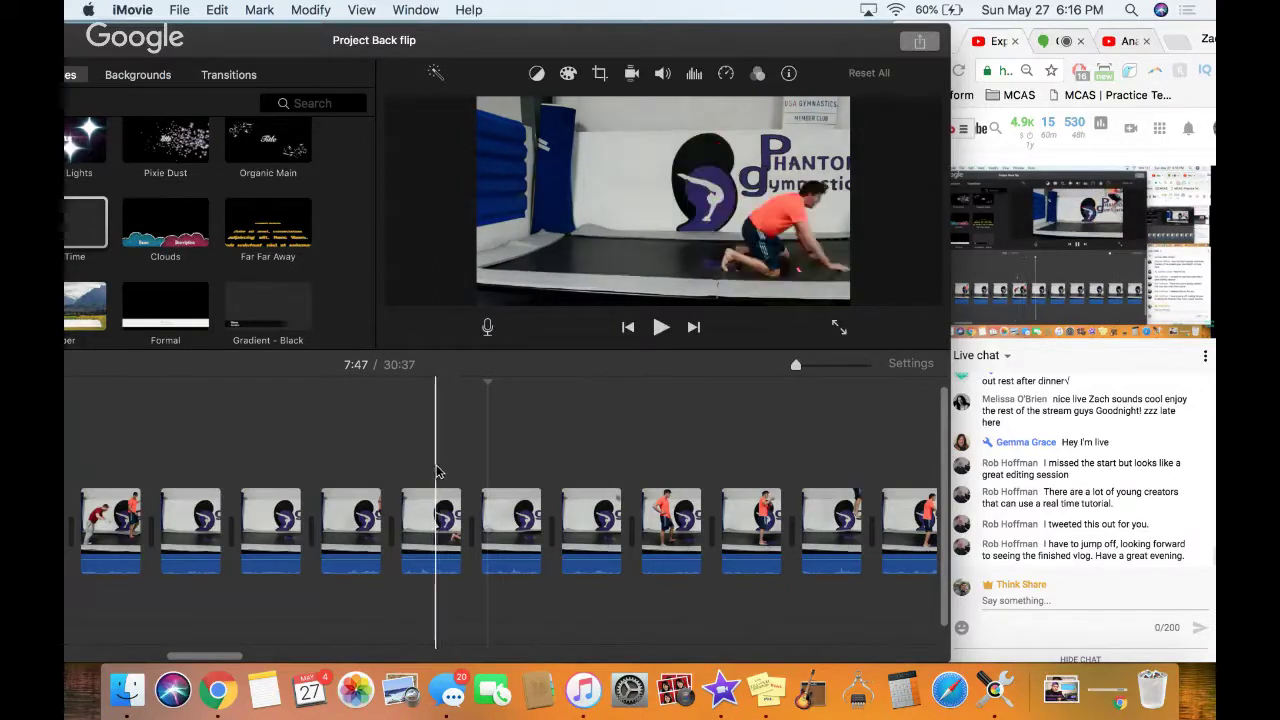
left_click(486, 515)
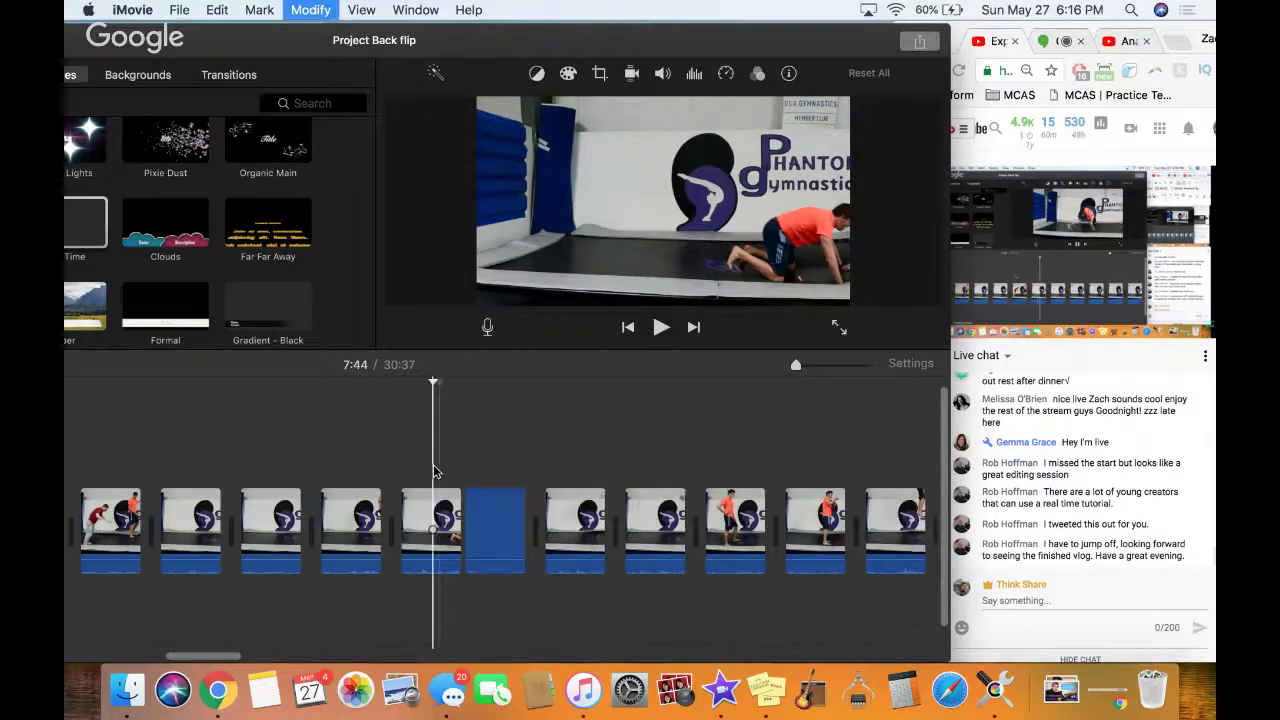
left_click_drag(484, 511, 480, 511)
Play the 5.6-second thirteenth trampoline clip and cut off its last 1.8 seconds, after the man lands on his hands and knees
key("space")
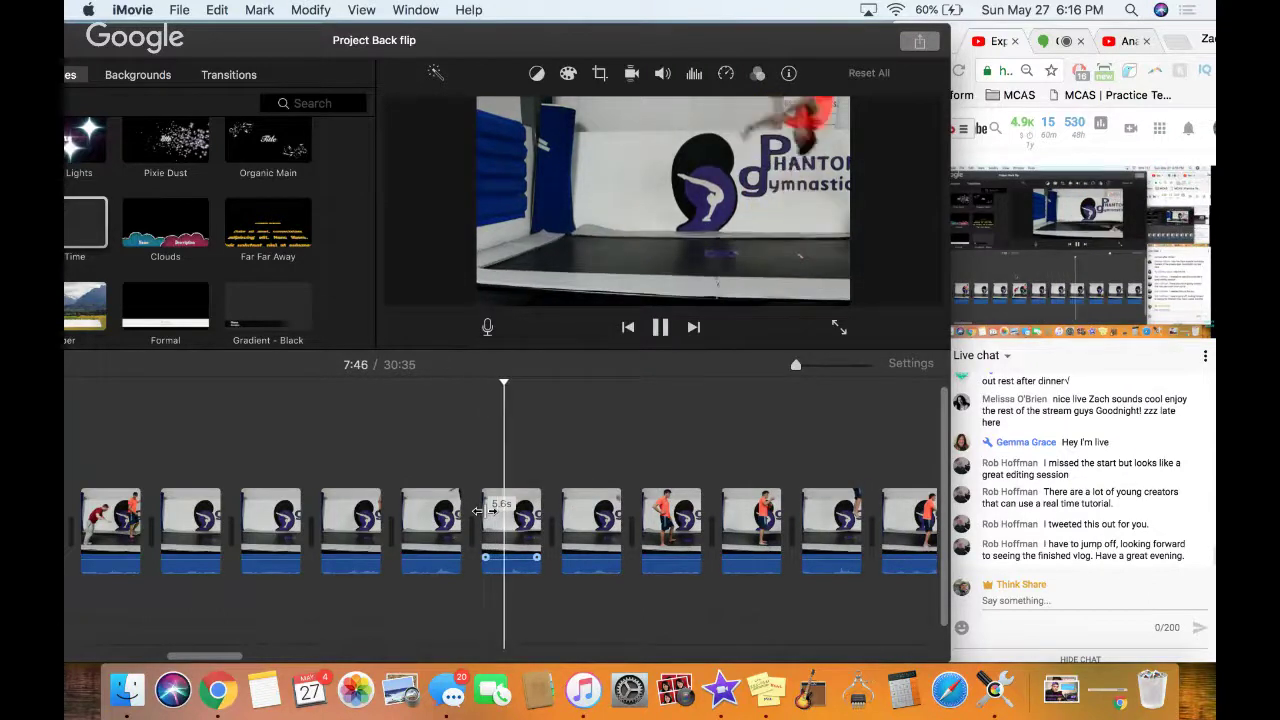
key("space")
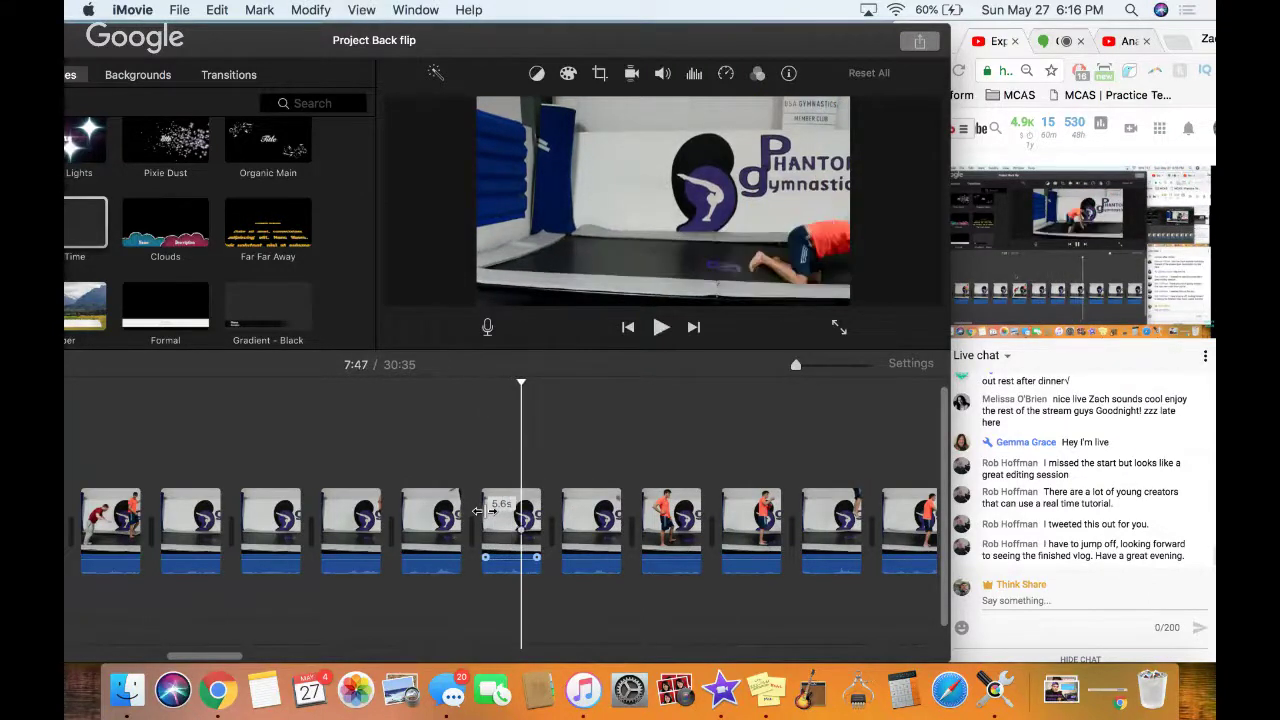
key("super+b")
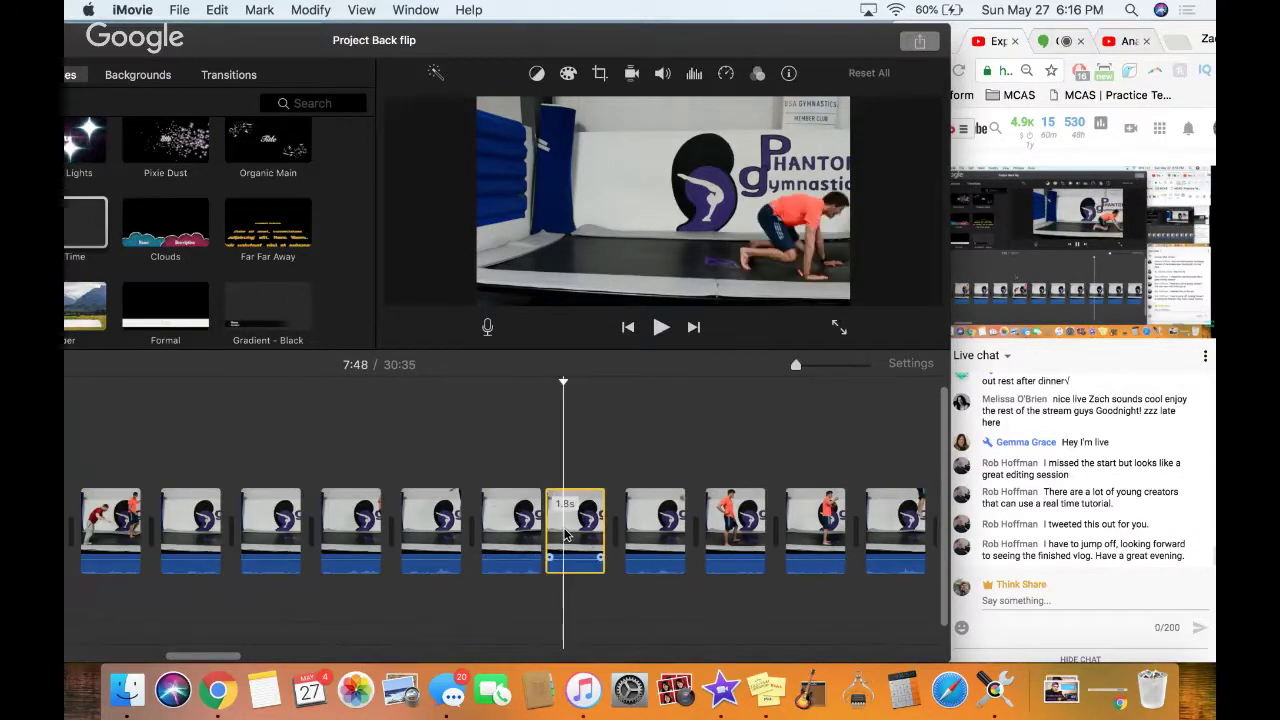
key("space")
key("space")
Play the fourteenth trampoline clip, cut off its first 1.2 seconds, leaving about 2.8 seconds, and play it back
key("space")
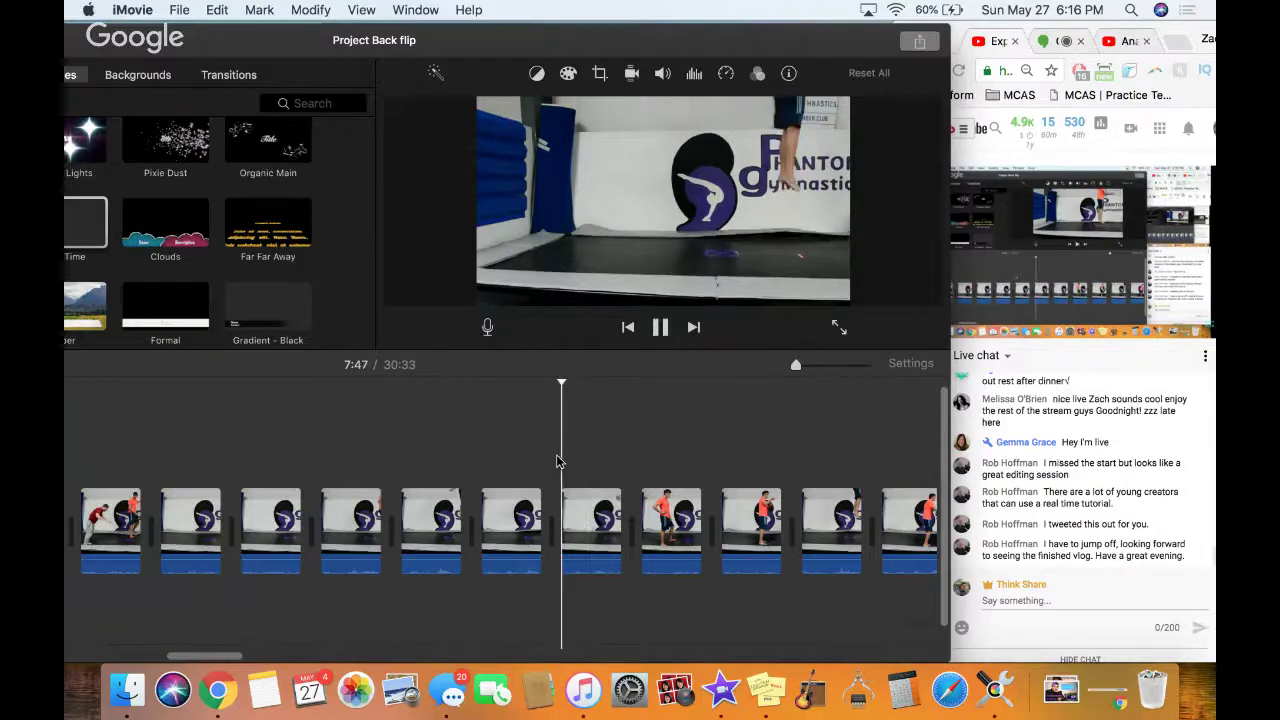
key("space")
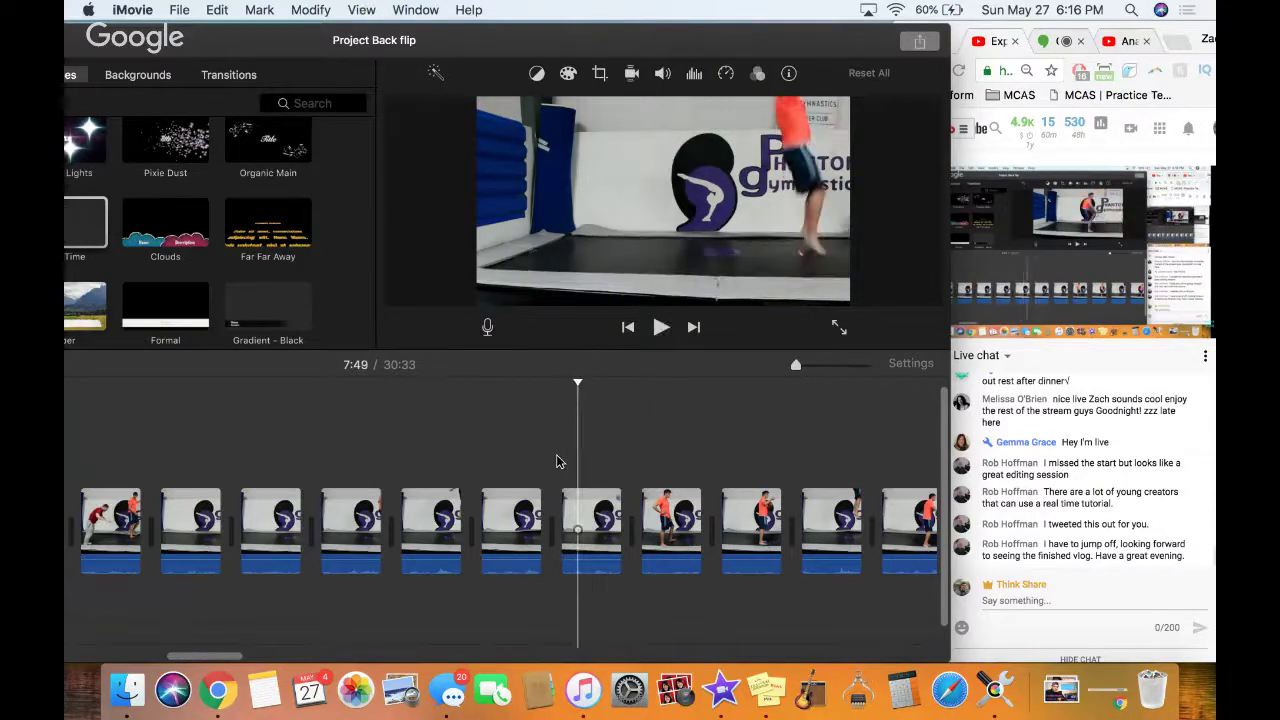
key("cmd+b")
left_click(585, 527)
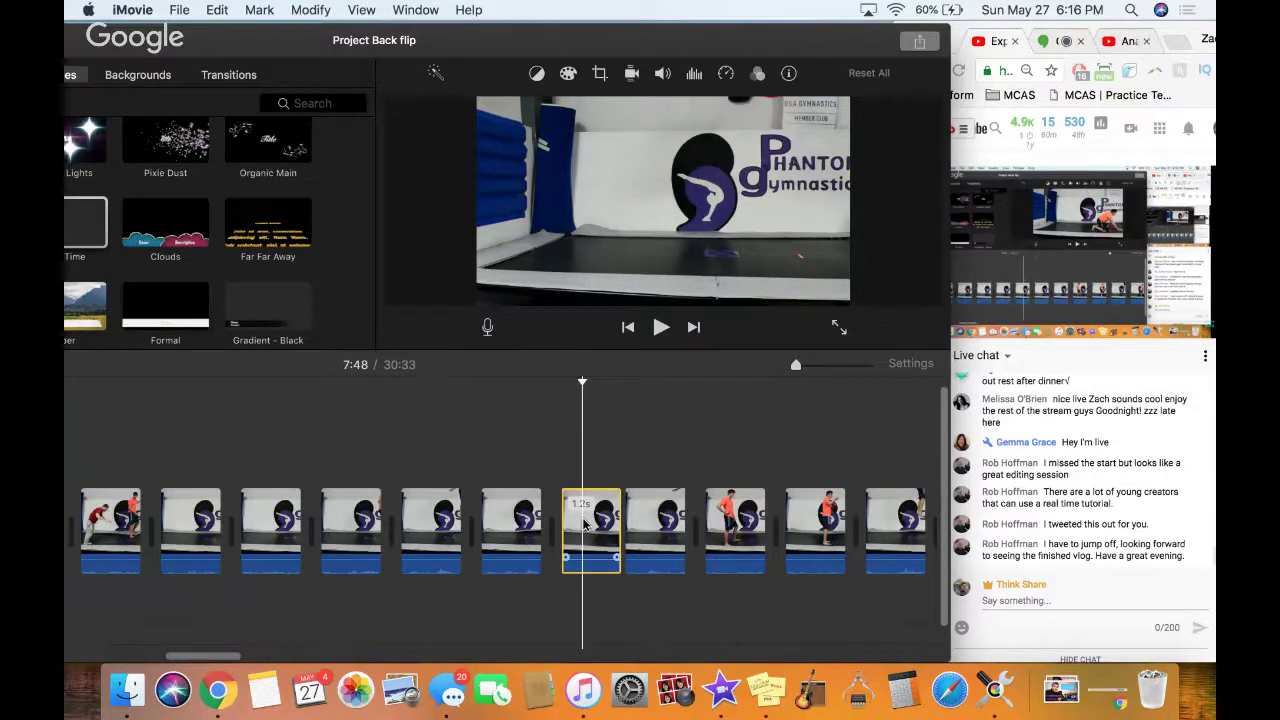
key("Delete")
key("space")
key("space")
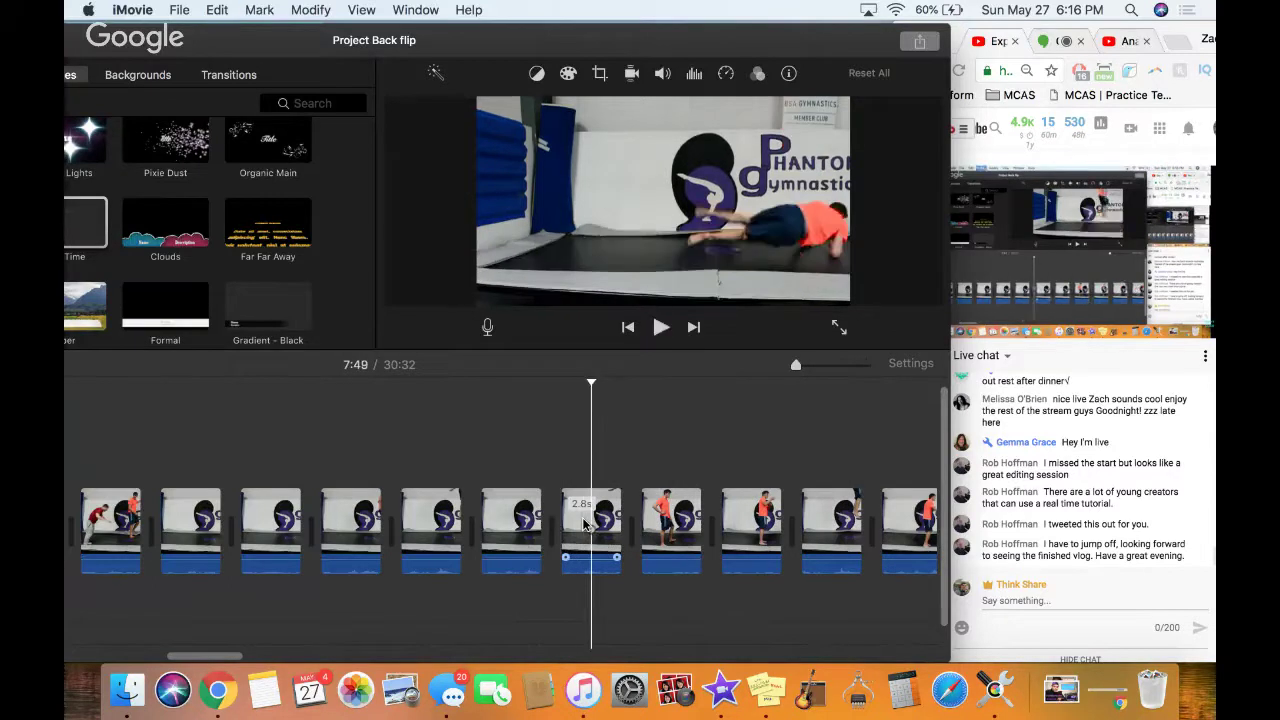
Cut off the end of the fourteenth trampoline clip after the man lands, and play into the fifteenth clip
left_click(665, 528)
key("Delete")
key("space")
key("space")
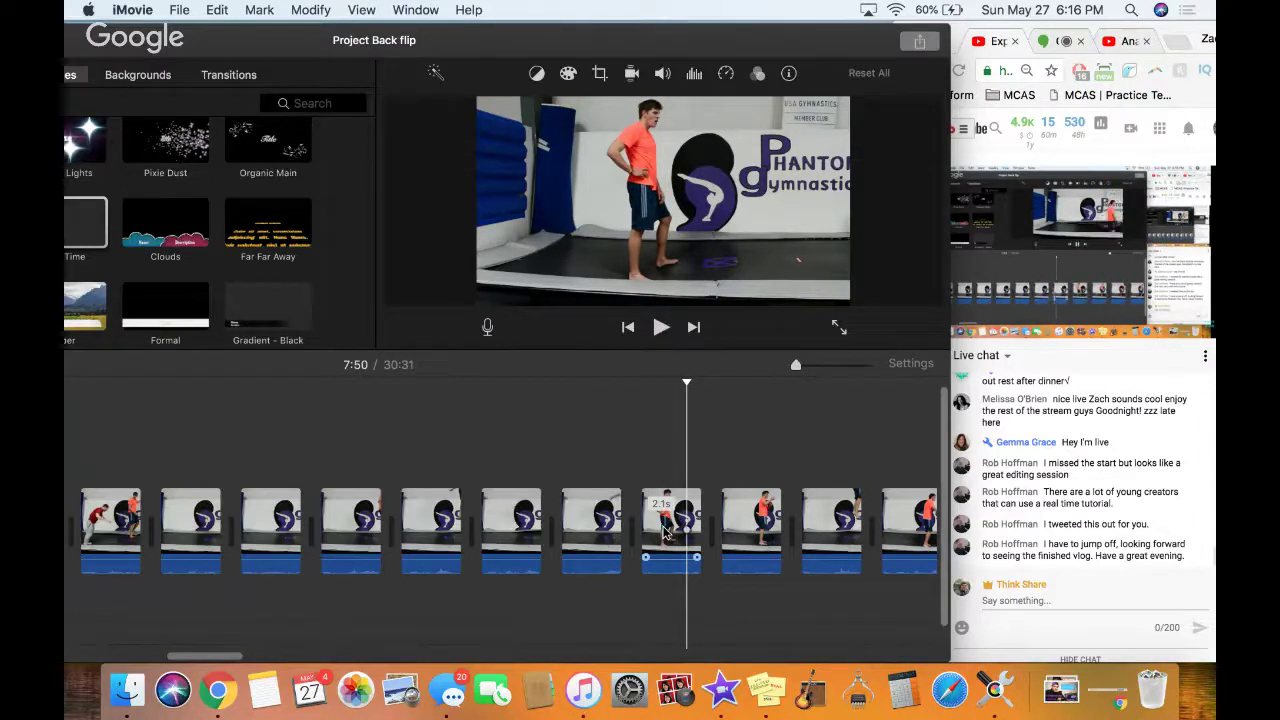
Play on past the sixteenth trampoline clip, delete that 2.5-second clip of the man standing, and resume playback
key("space")
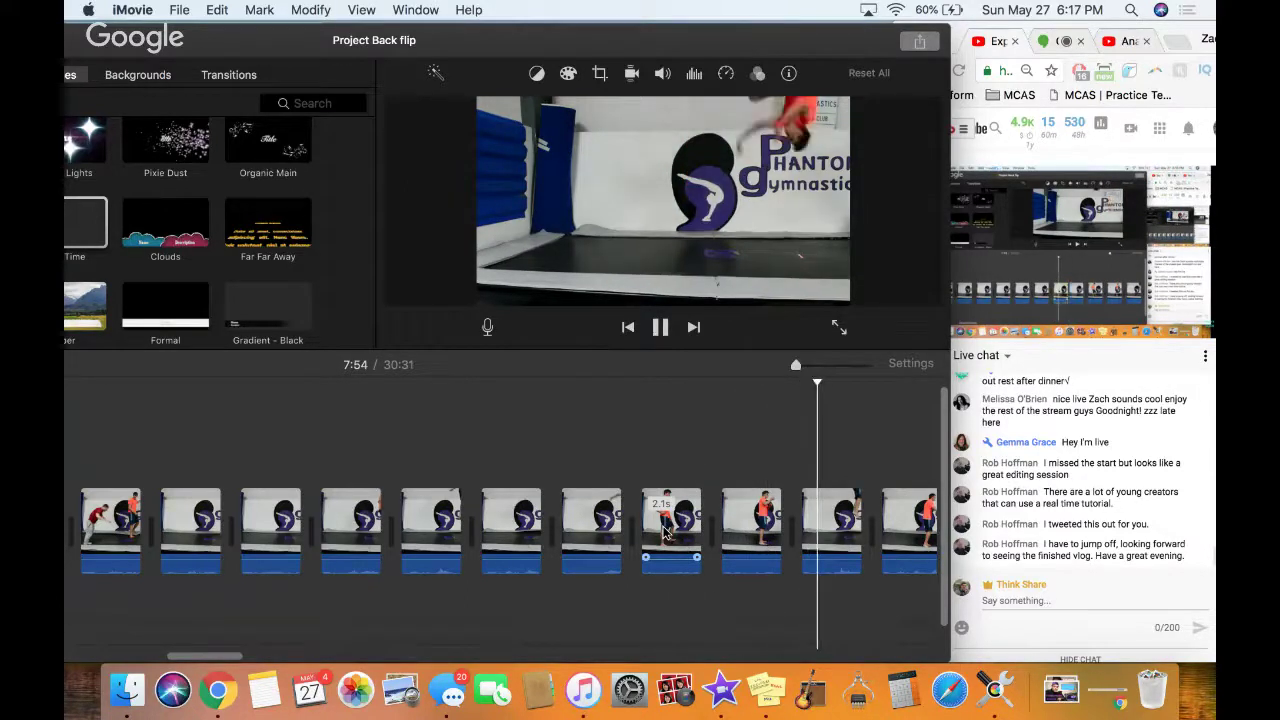
left_click(757, 520)
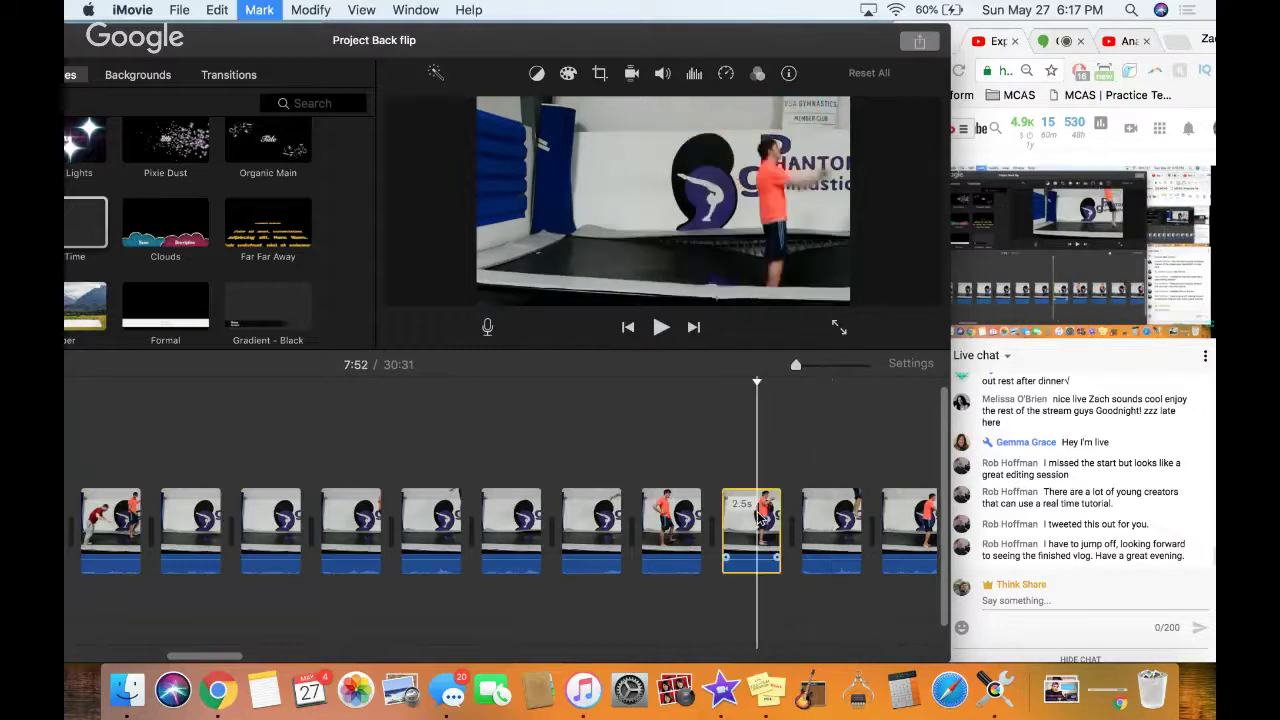
key("space")
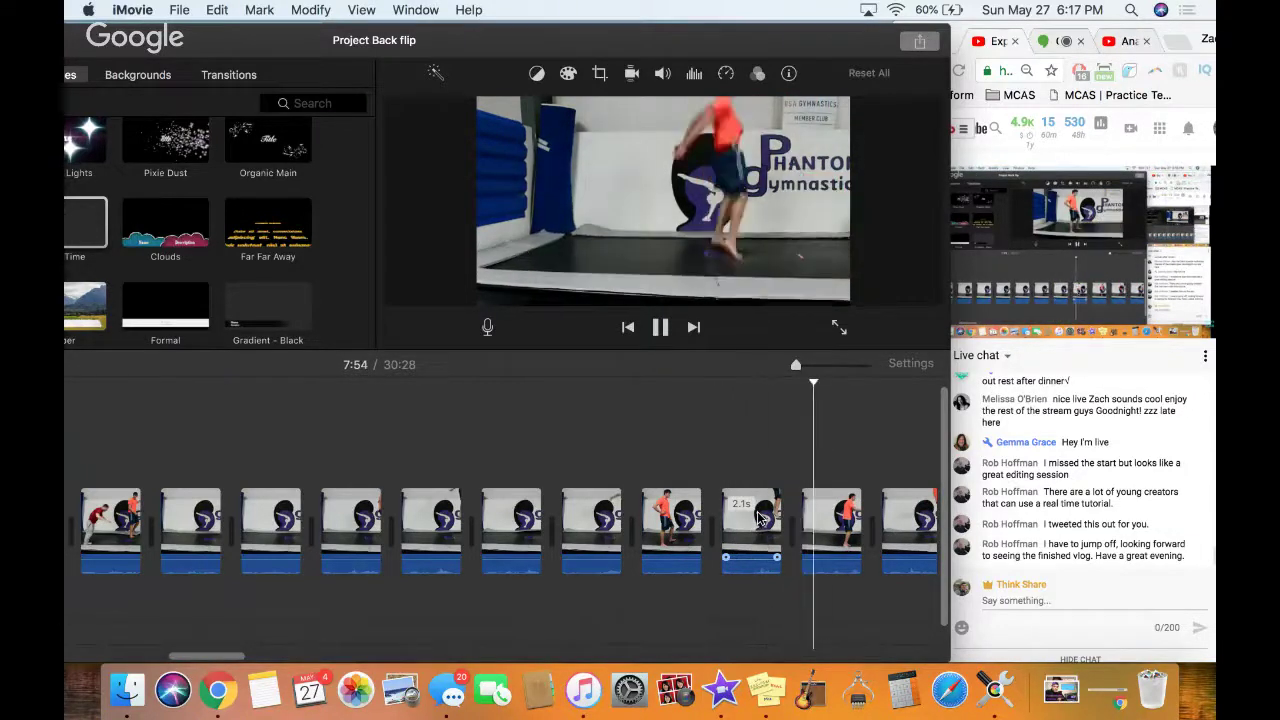
Cut off the start of the seventeenth trampoline clip before the jump, leaving about 1.9 seconds, and play it back
key("space")
scroll(757, 517, "right", 5)
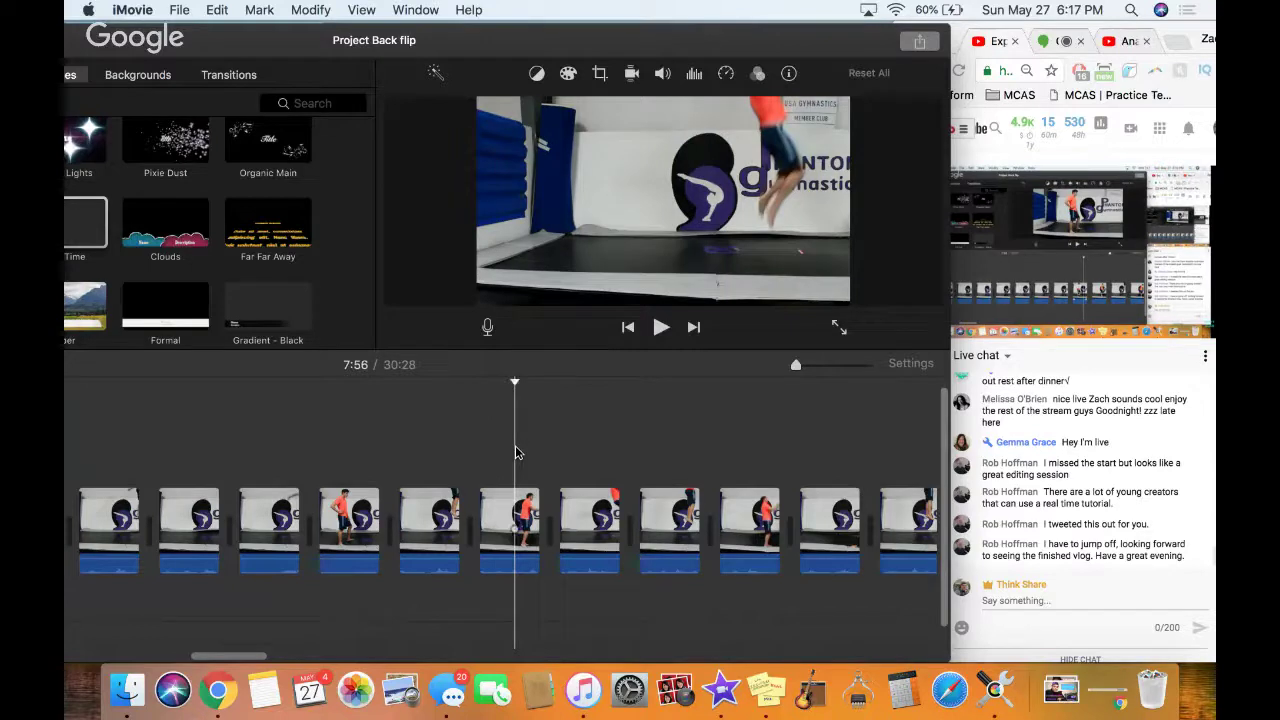
left_click(503, 505)
key("space")
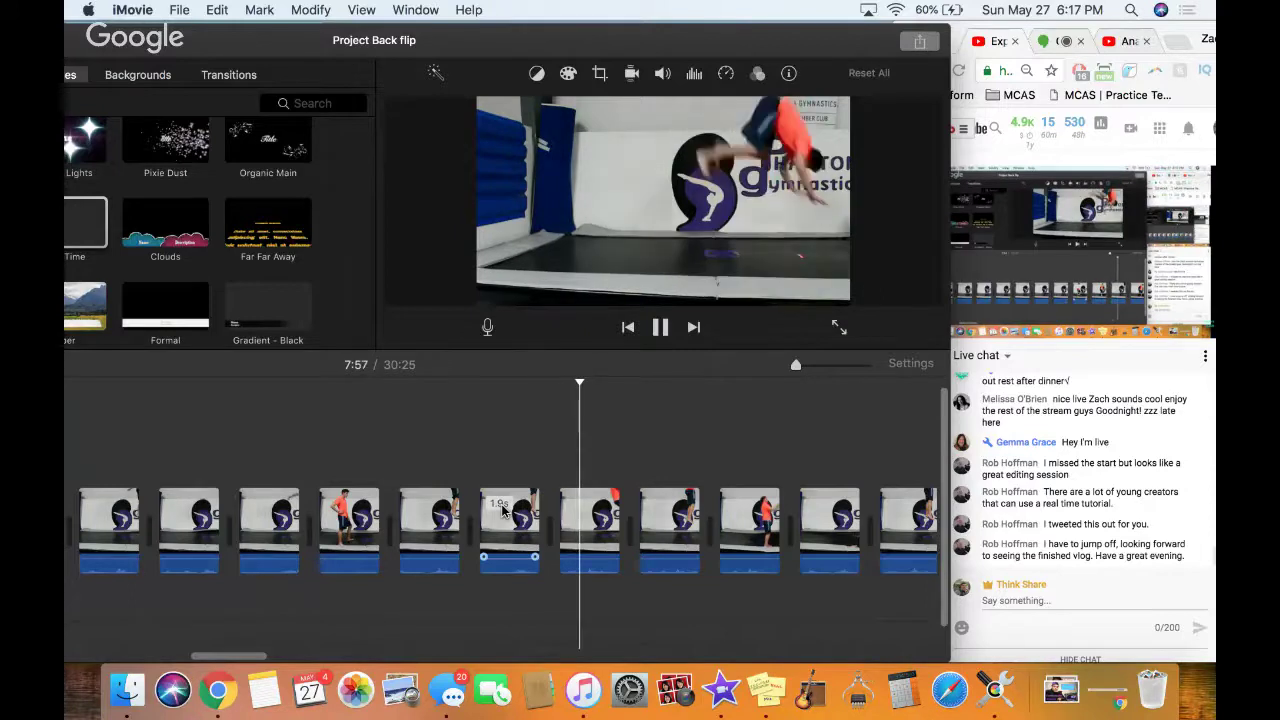
key("space")
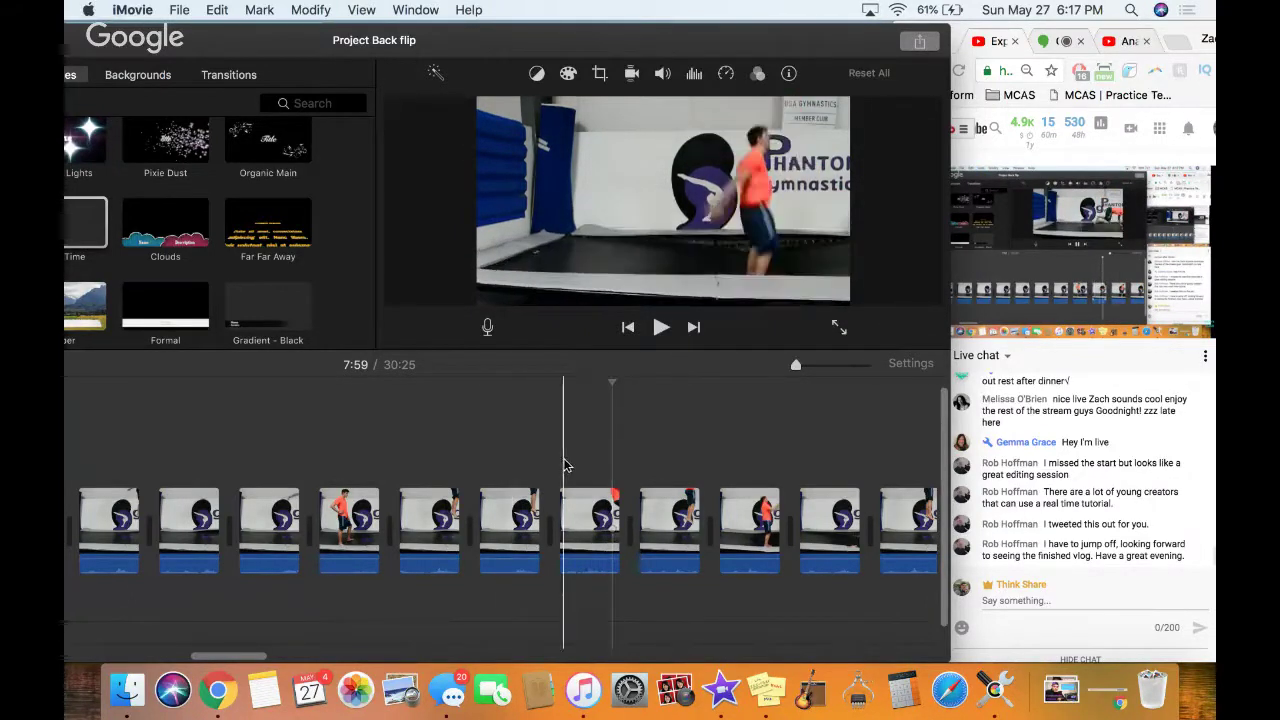
Play the eighteenth trampoline clip and cut off its start and its last 1.8 seconds, after the man lands
key("space")
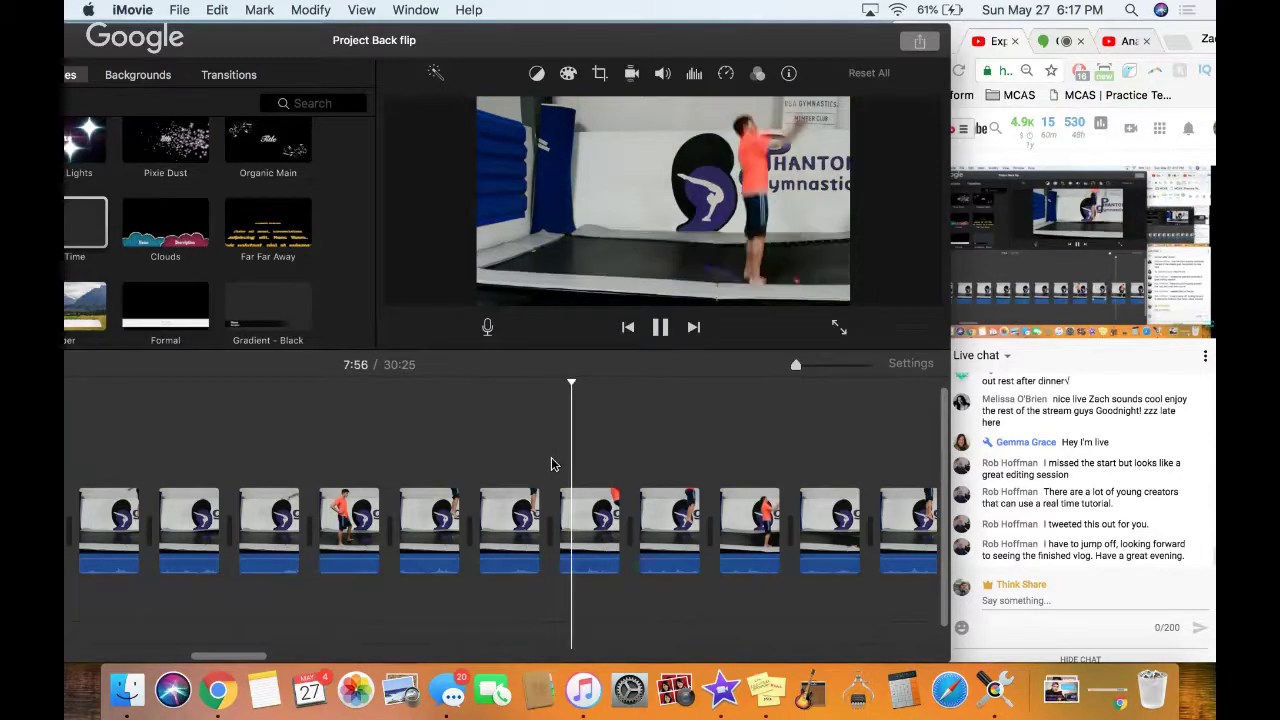
key("super+b")
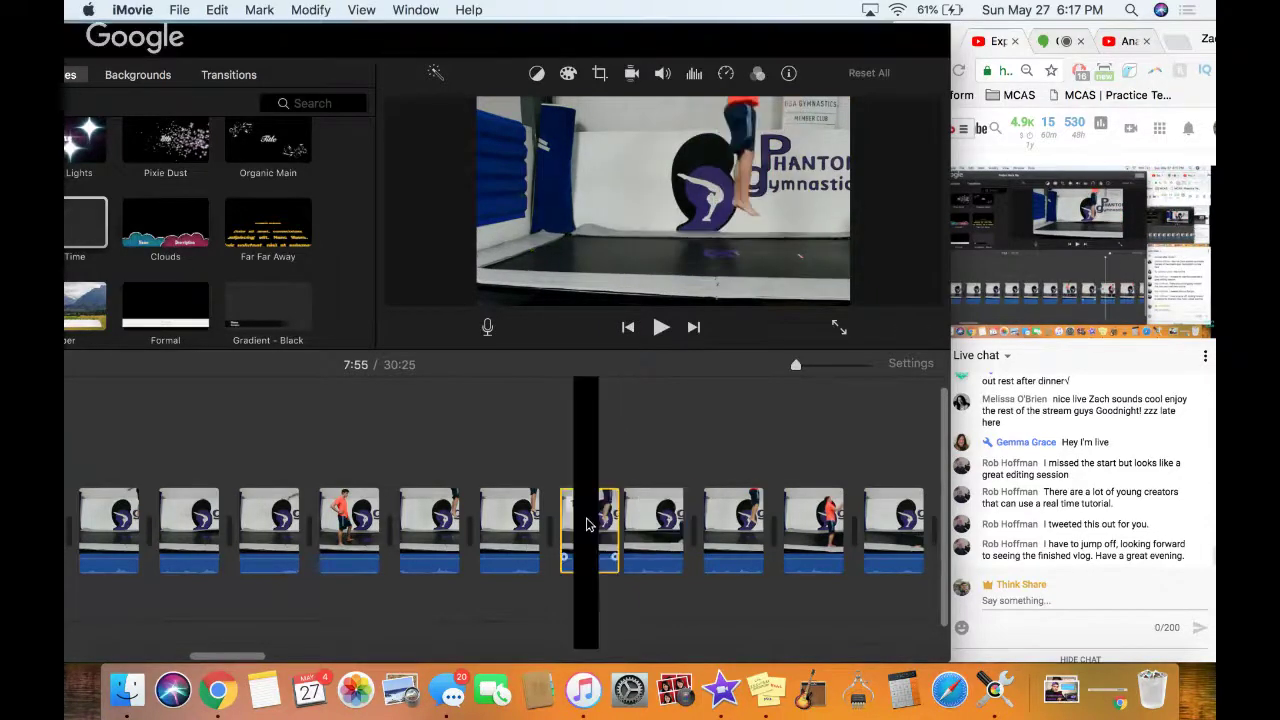
key("space")
key("super+b")
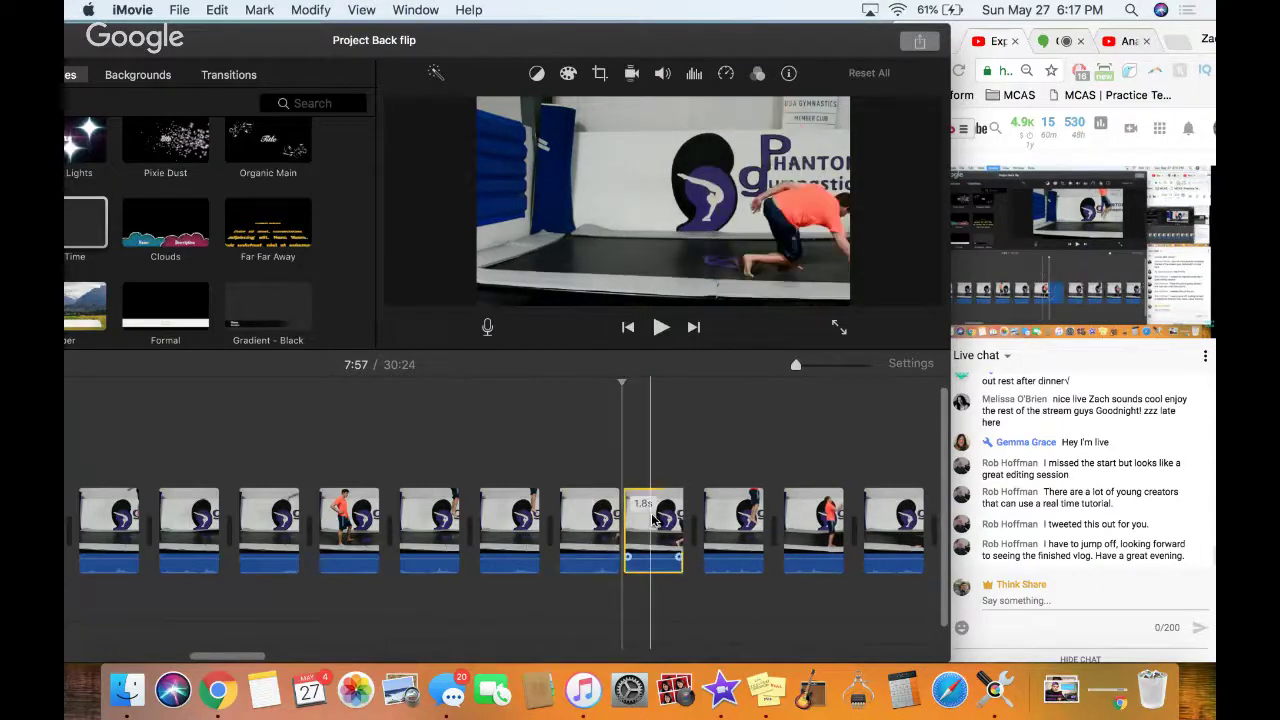
Play the 5.7-second nineteenth trampoline clip, cut off its first 2 seconds, leaving about 3.6 seconds, and play it back
key("space")
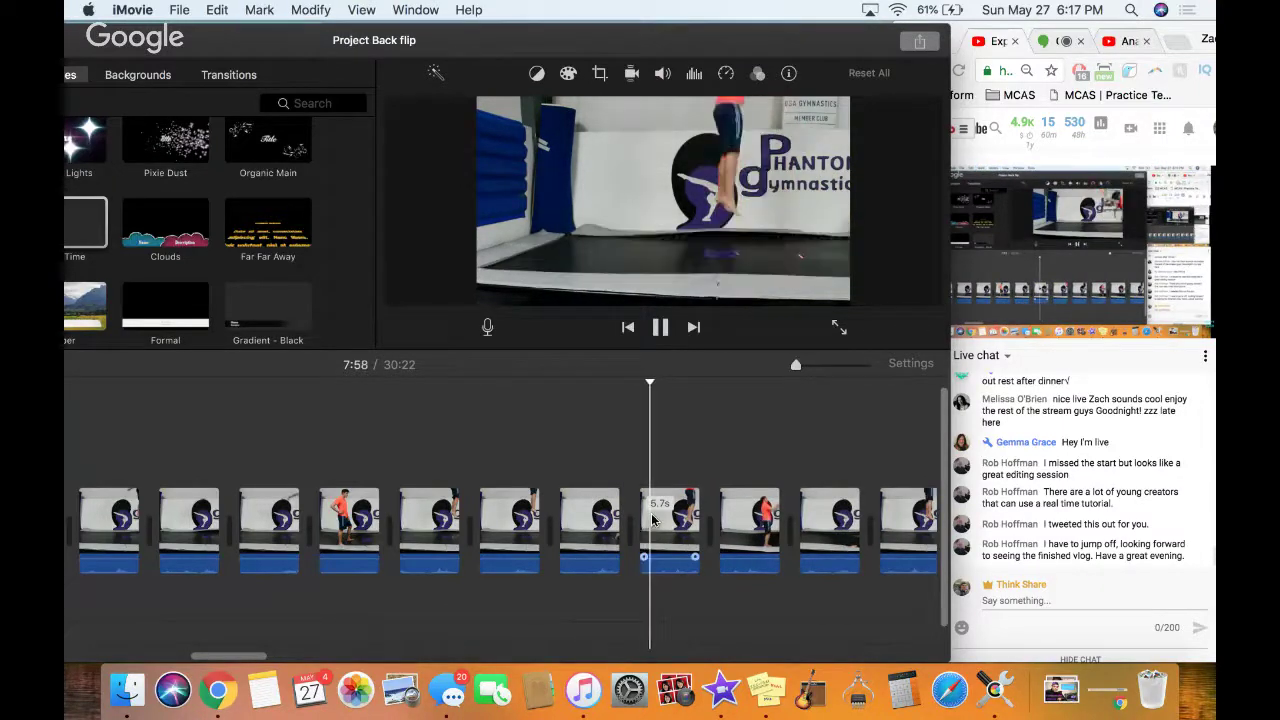
key("space")
key("super+b")
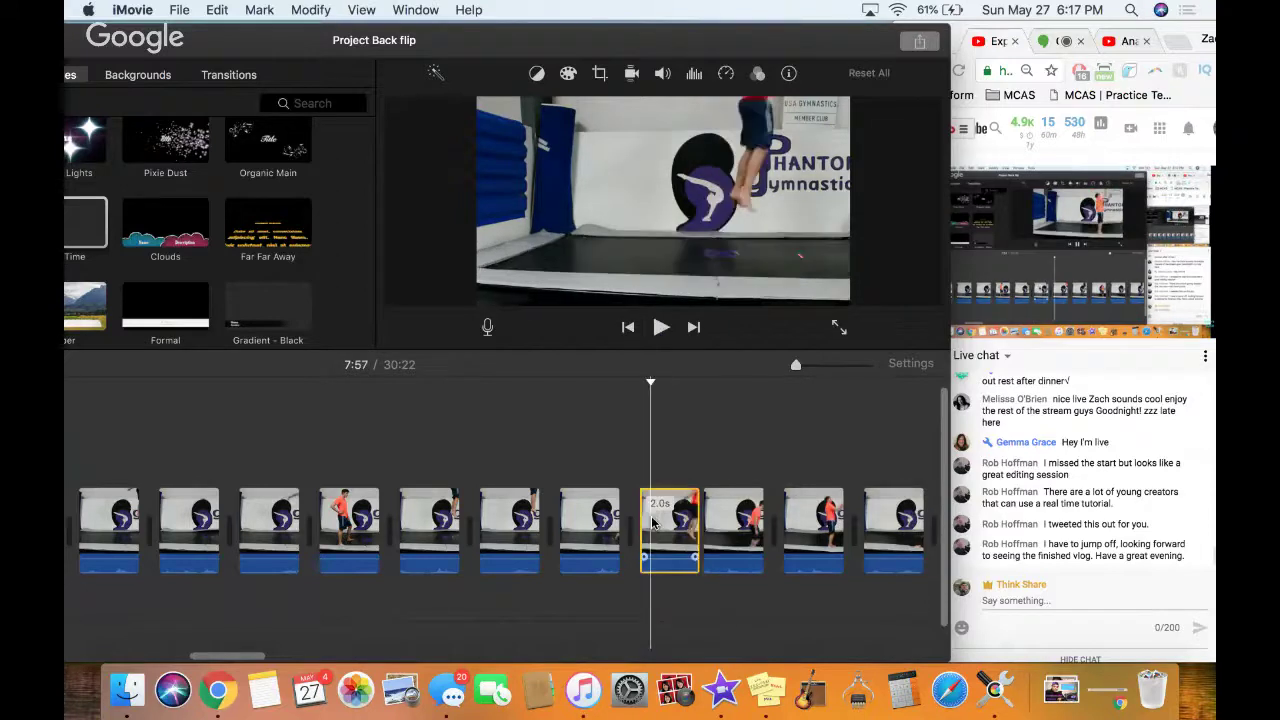
key("super+z")
key("space")
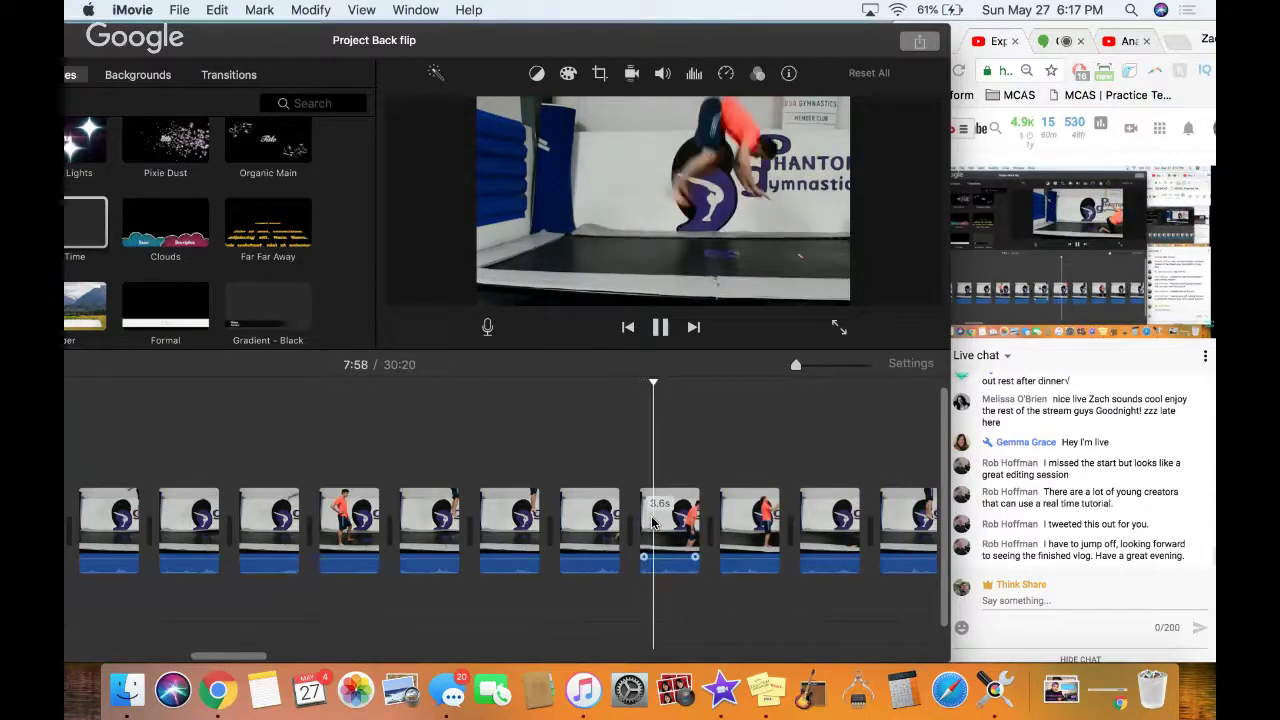
Cut off the last 1.3 seconds of the nineteenth trampoline clip
key("space")
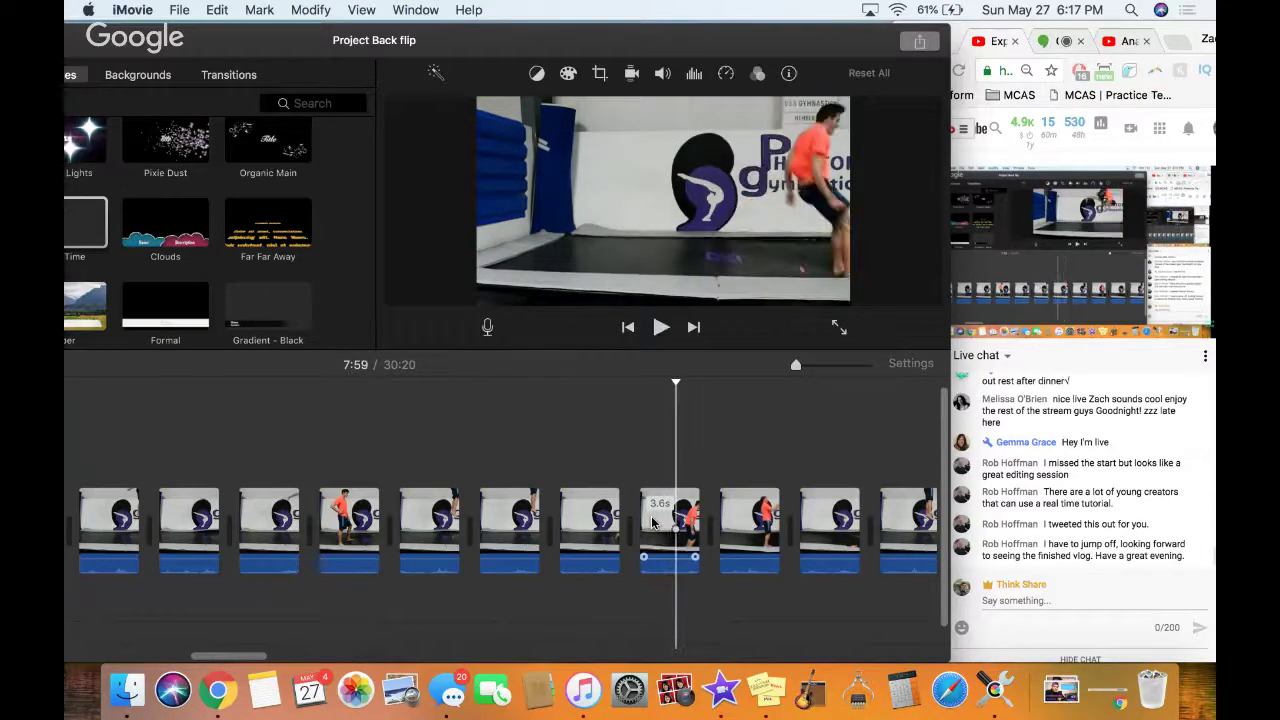
left_click(694, 520)
key("super+b")
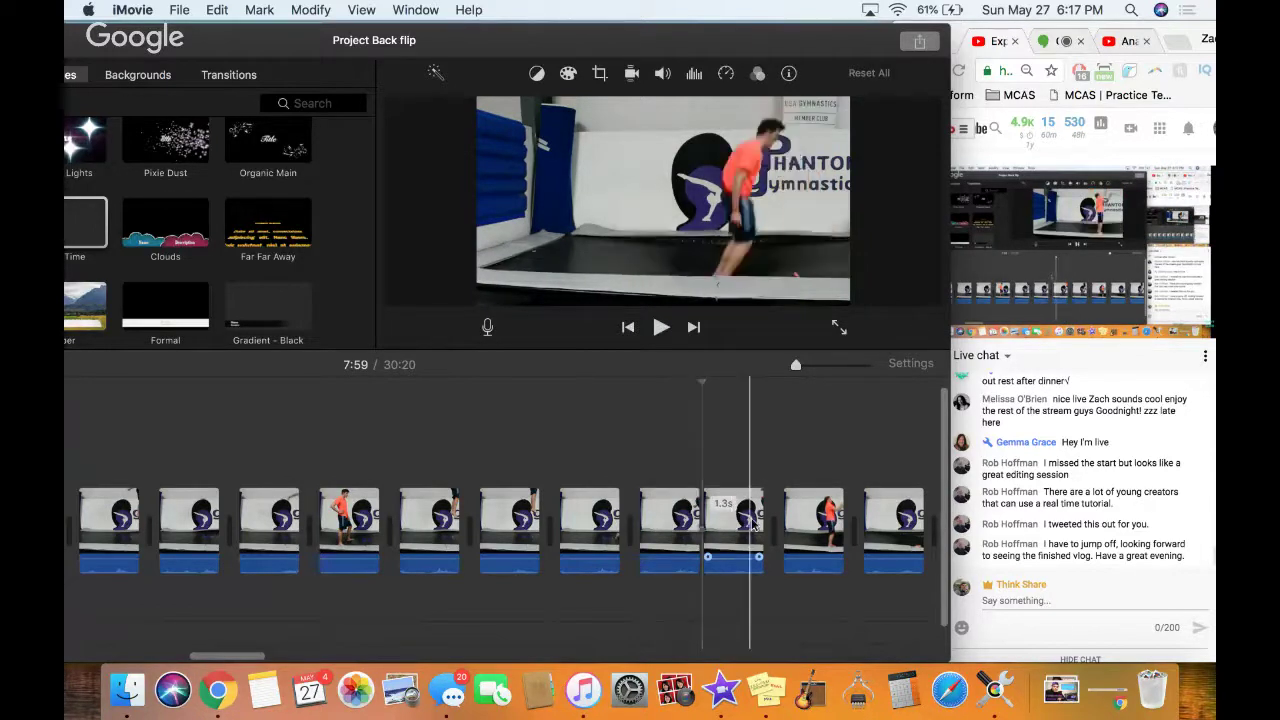
left_click(719, 520)
key("Delete")
Play the 4.9-second twentieth trampoline clip and cut off its start and its last 1.9 seconds, after the landing
key("space")
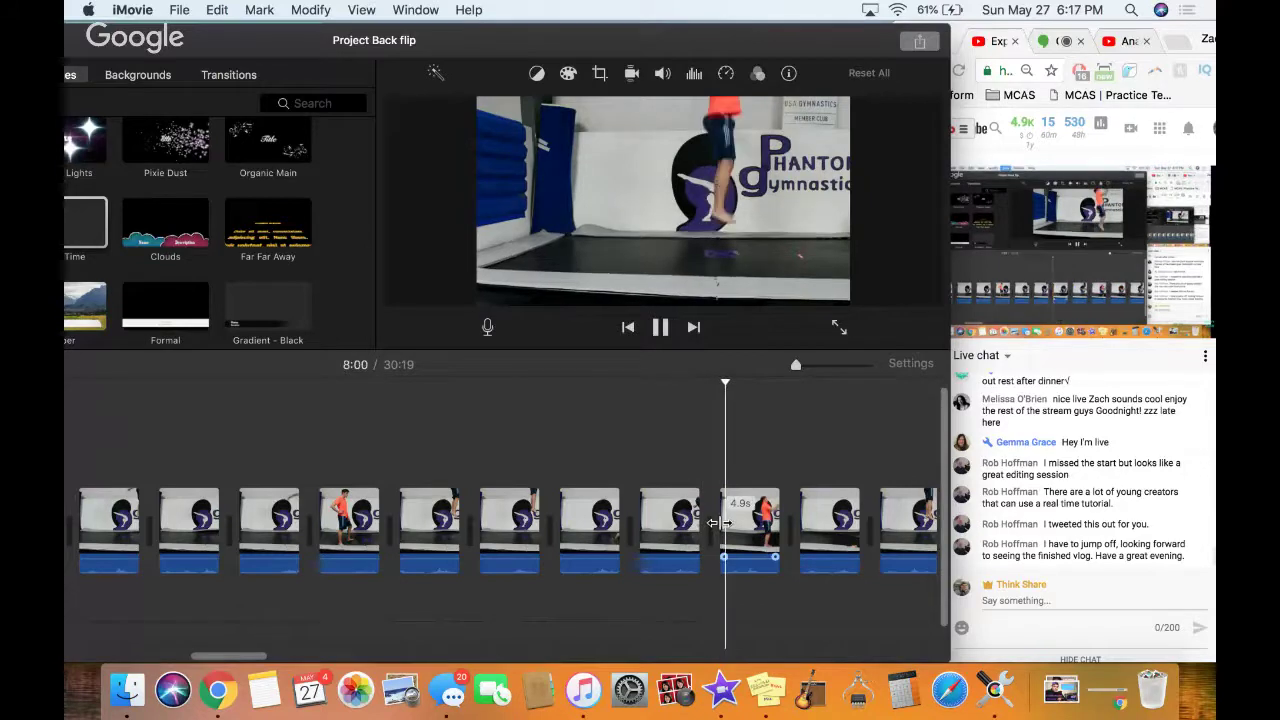
key("space")
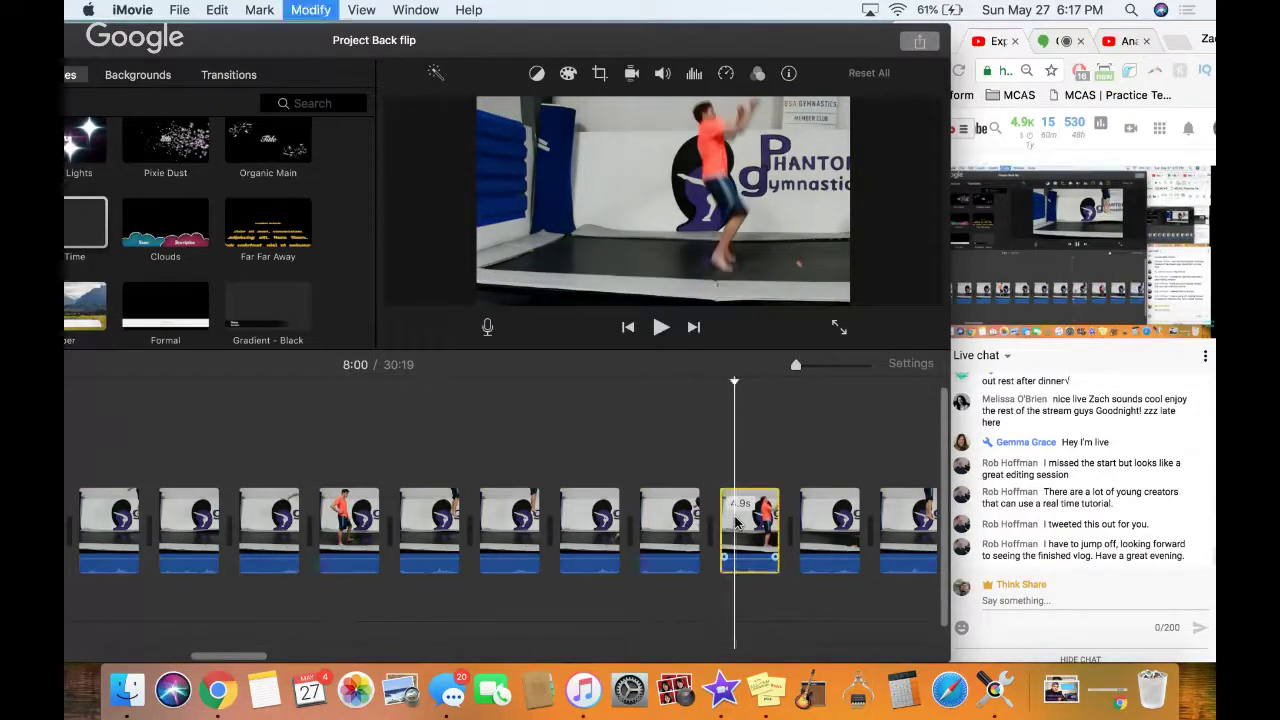
key("super+z")
key("space")
key("space")
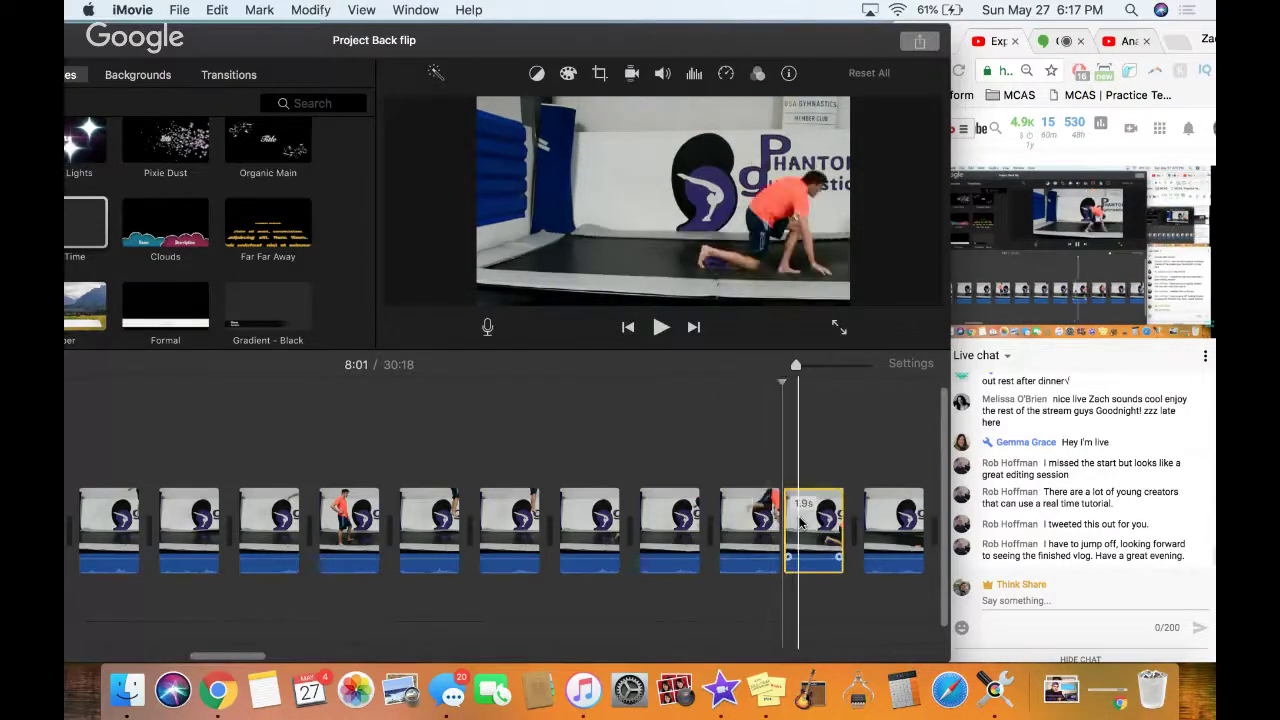
Play on to the twenty-third trampoline clip and cut off its start, leaving about 2.8 seconds
key("space")
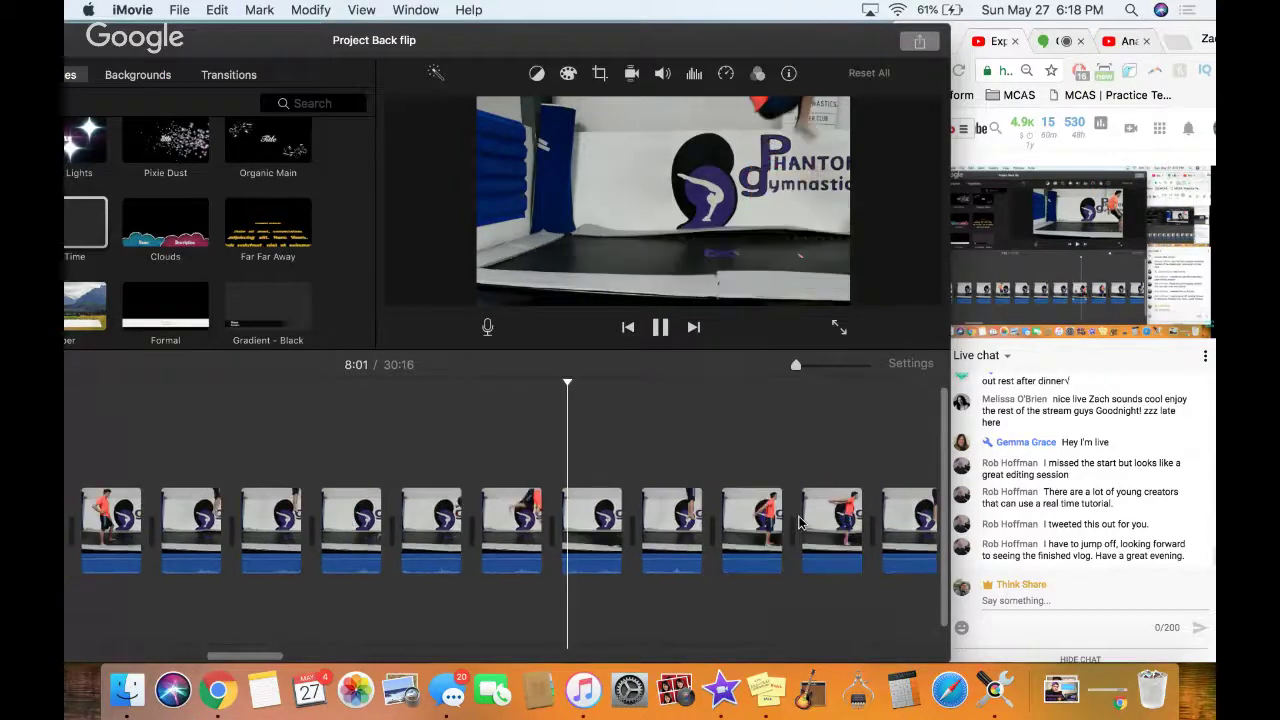
key("space")
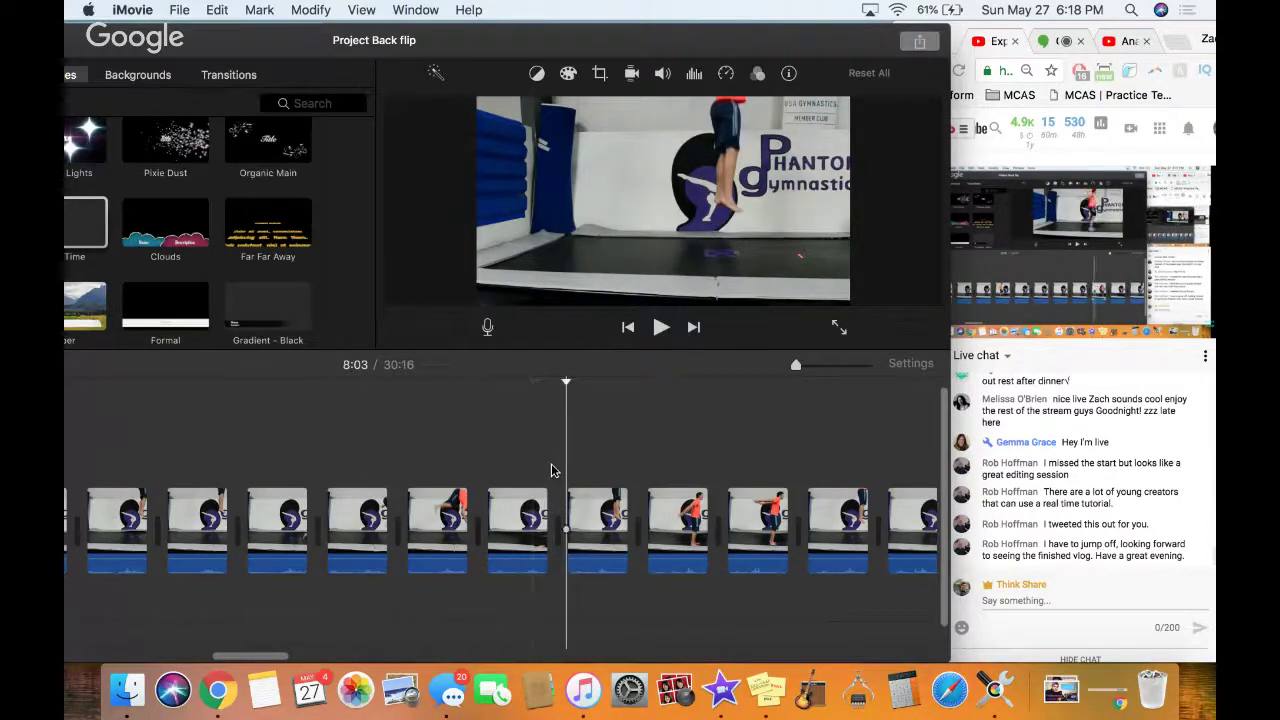
key("space")
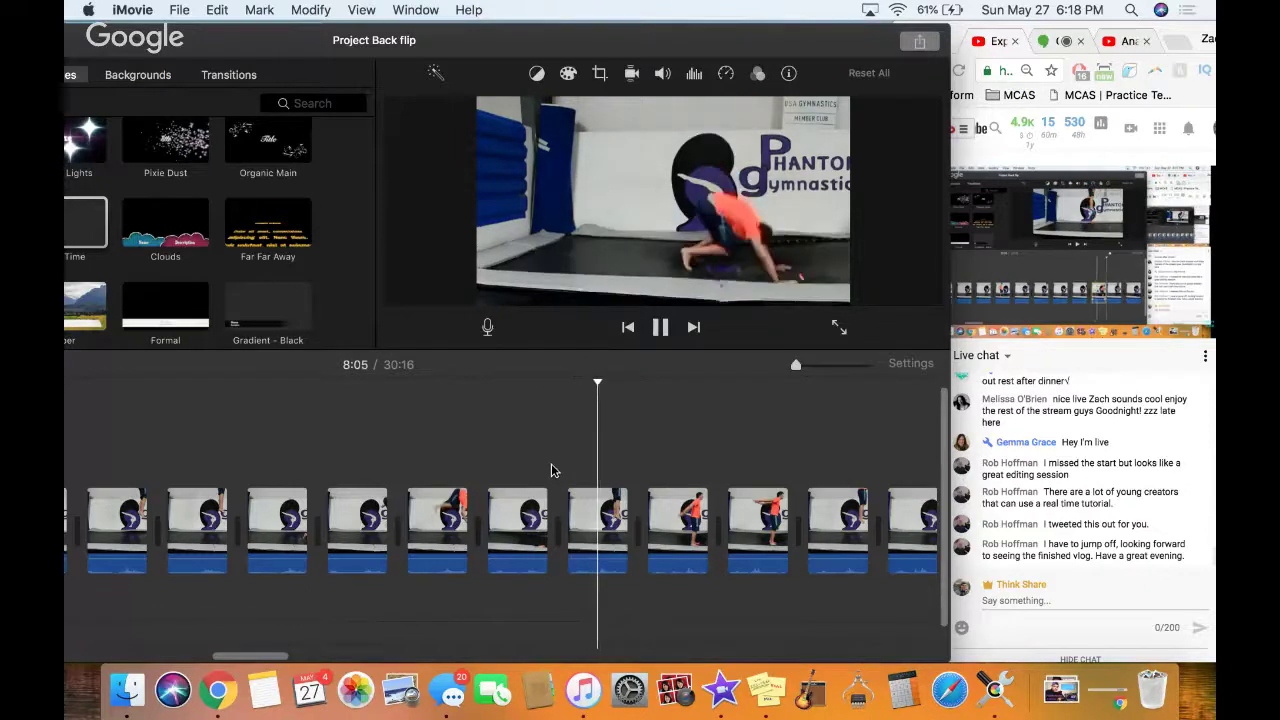
key("space")
key("space")
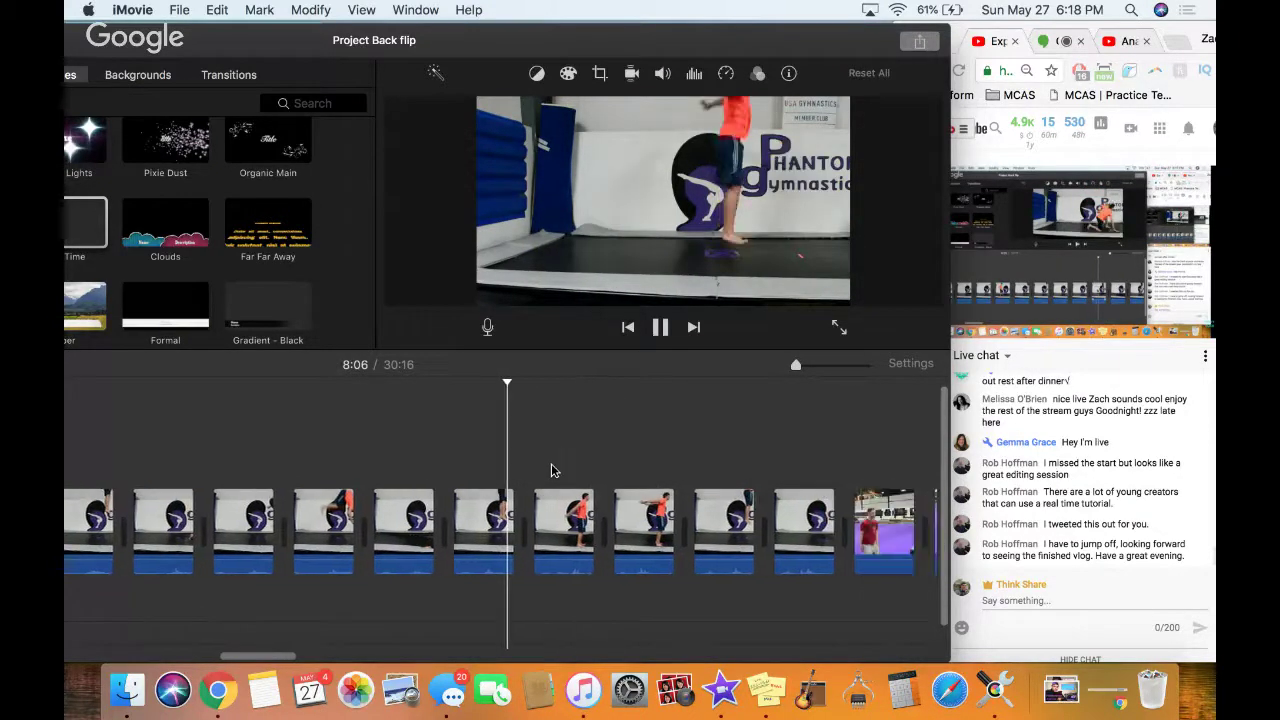
key("space")
key("cmd+b")
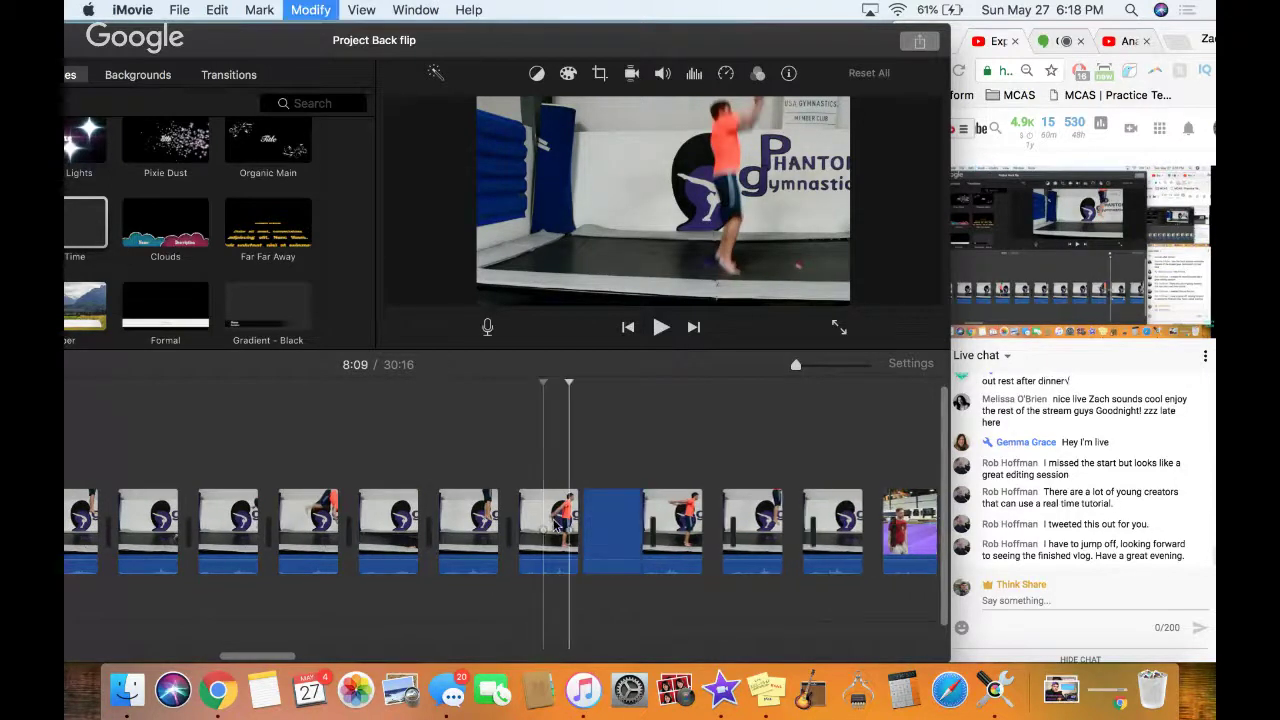
key("Delete")
Play back the twenty-third trampoline clip and cut off its end, after the man lands on his hands and knees
left_click(552, 520)
key("space")
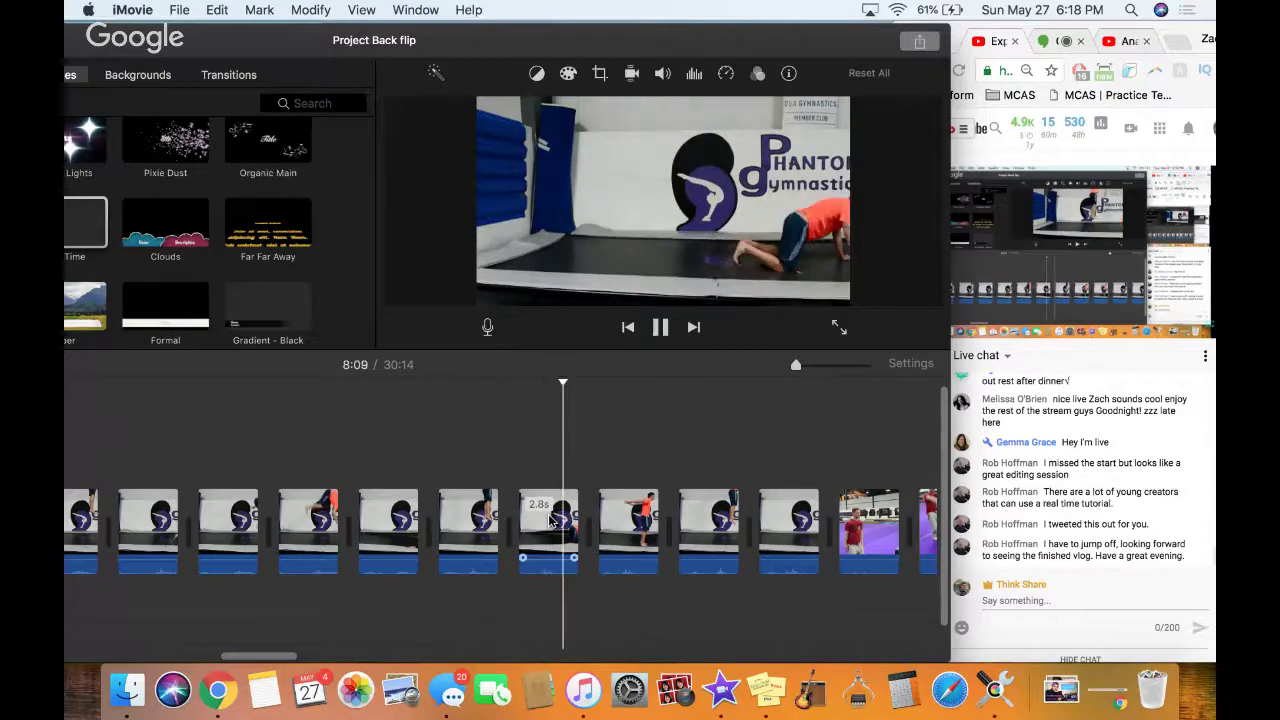
key("space")
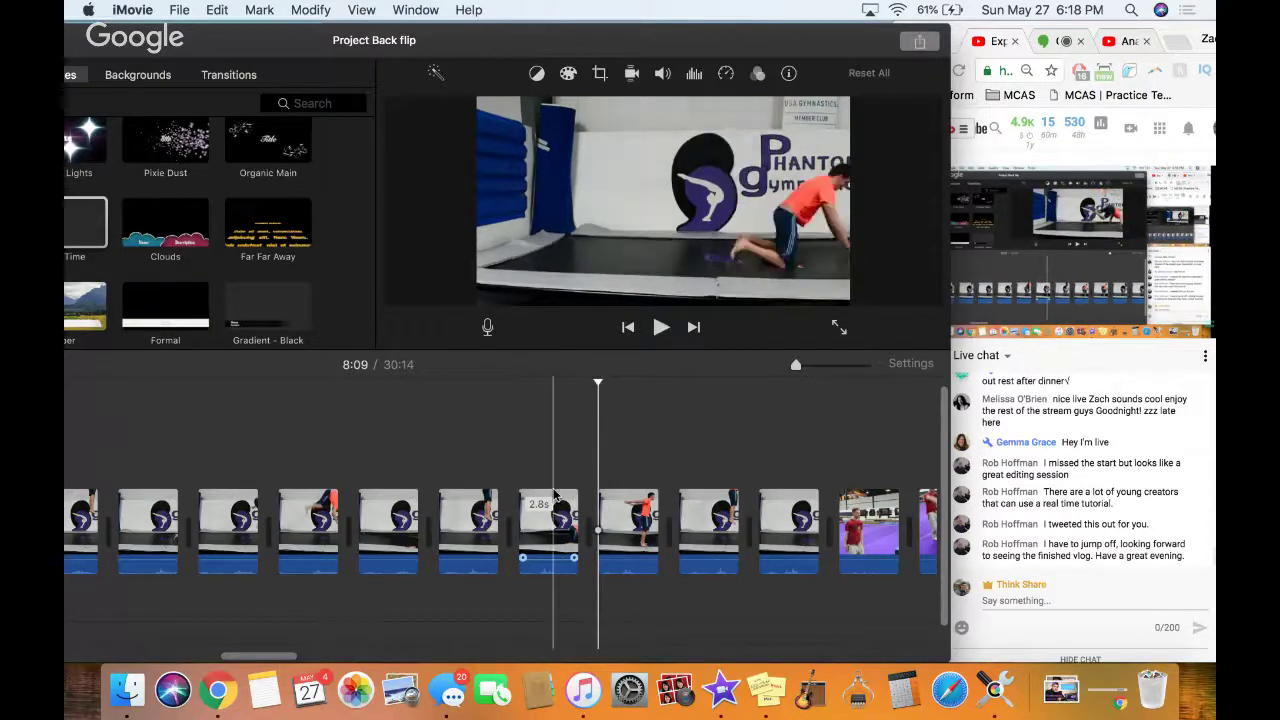
left_click(530, 457)
key("space")
key("space")
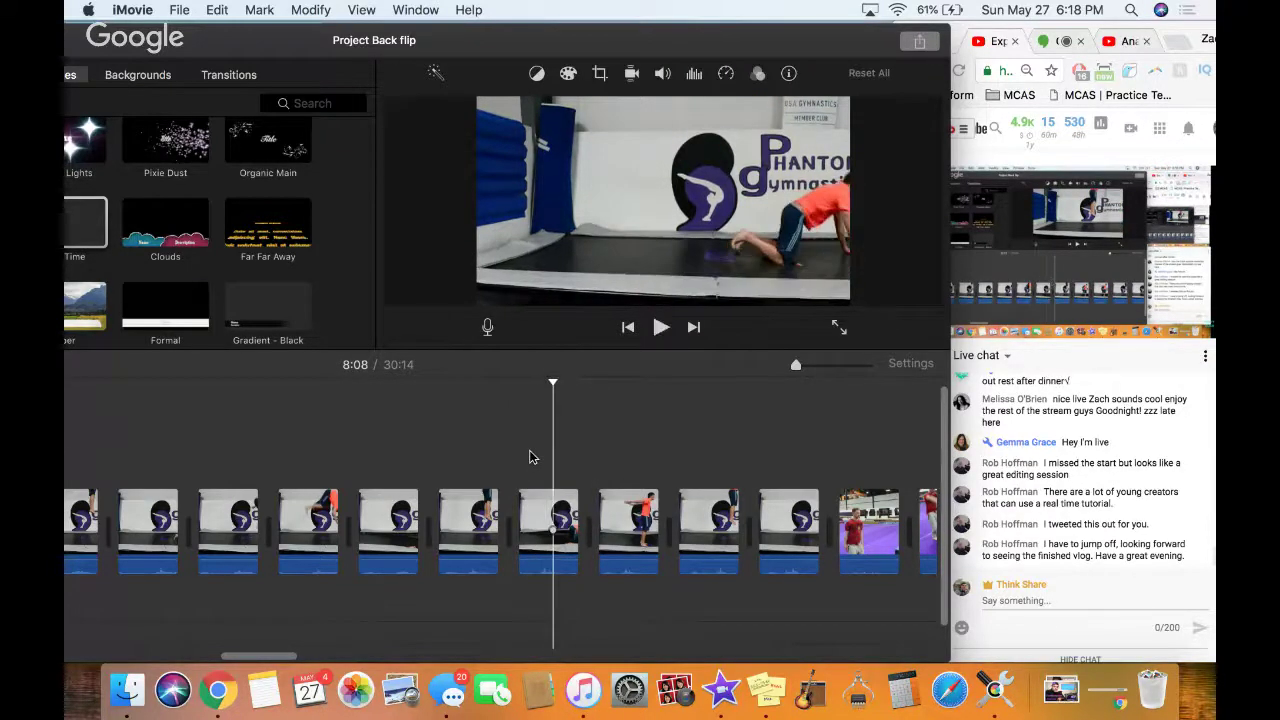
left_click(600, 510)
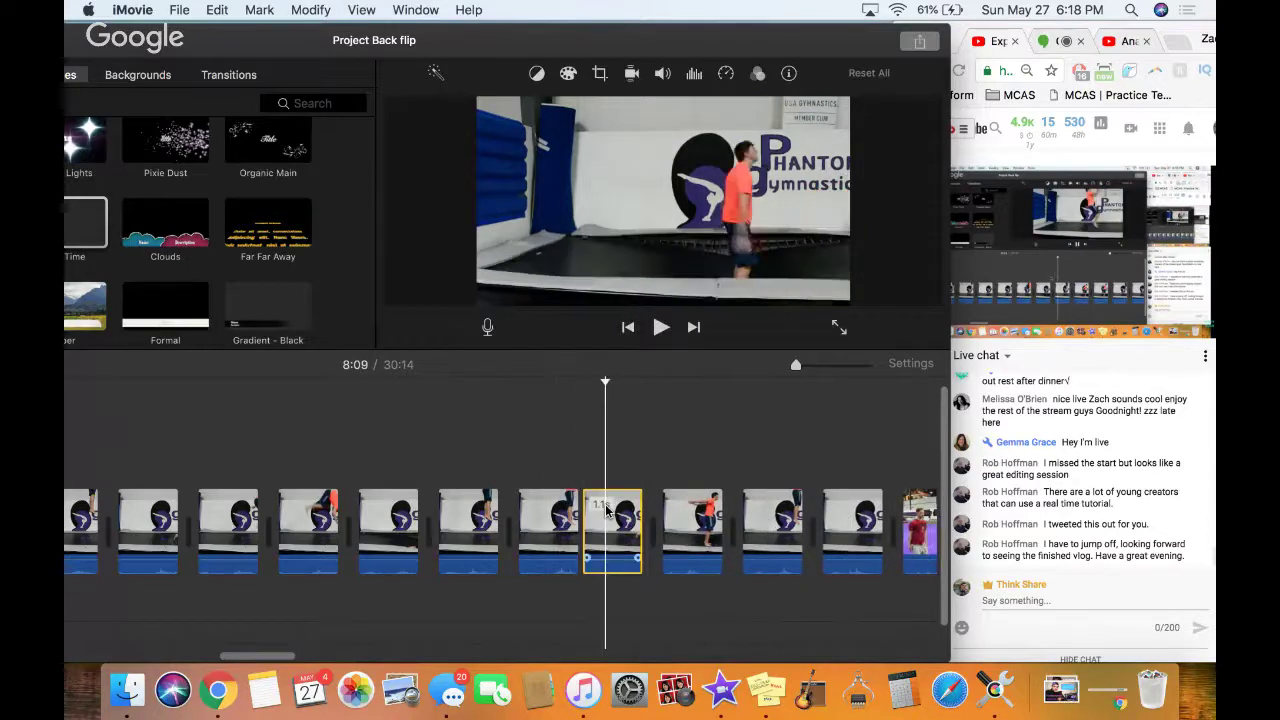
Play the 4-second twenty-fourth trampoline clip and cut off its last 1.7 seconds, after the landing
key("space")
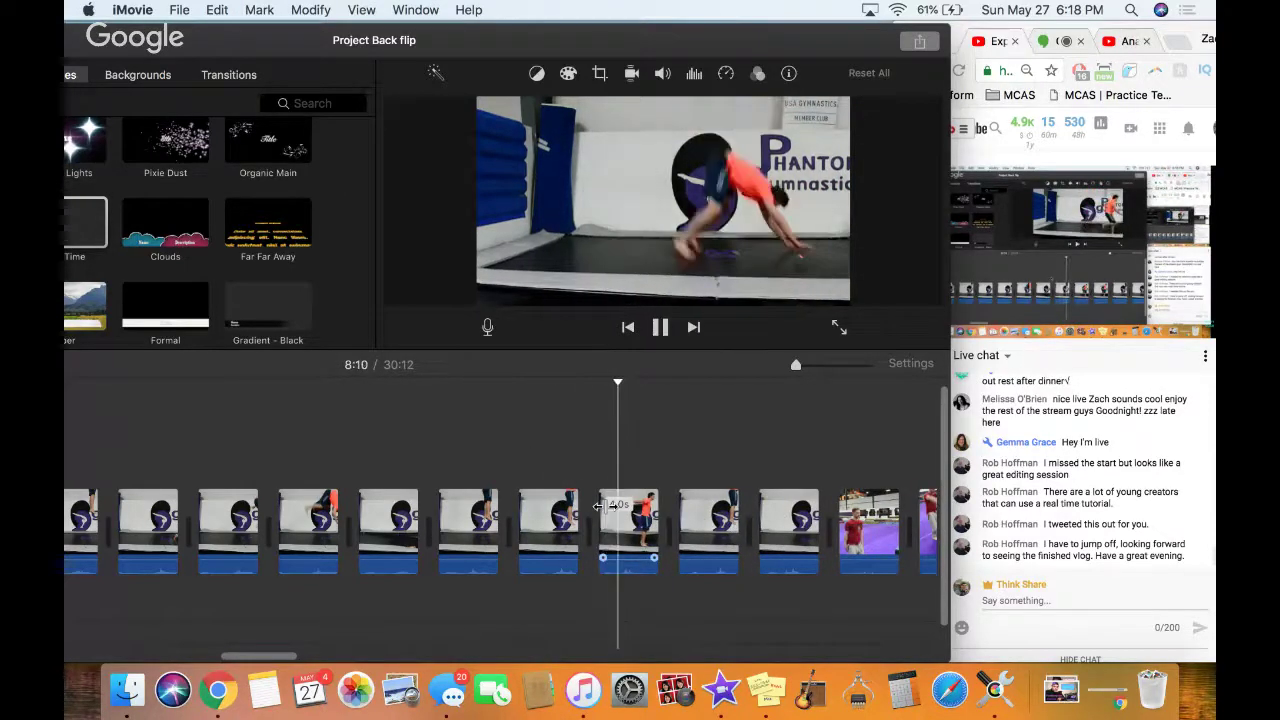
key("space")
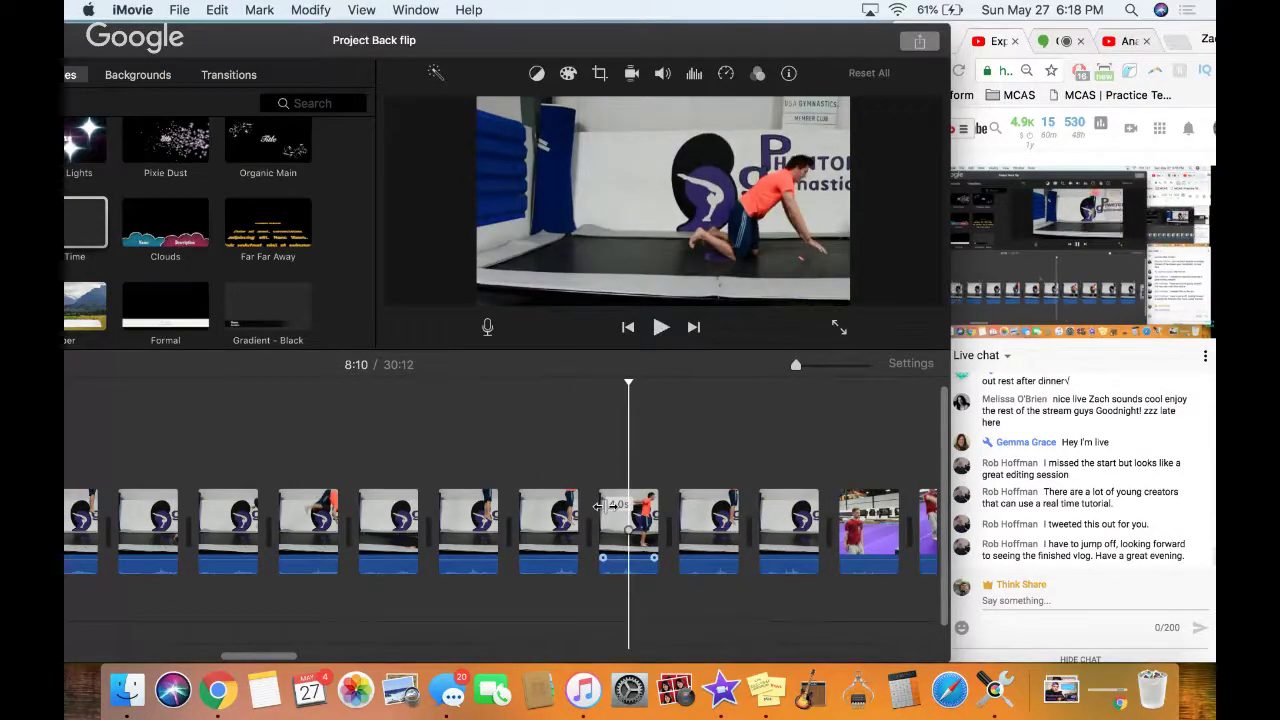
key("Right")
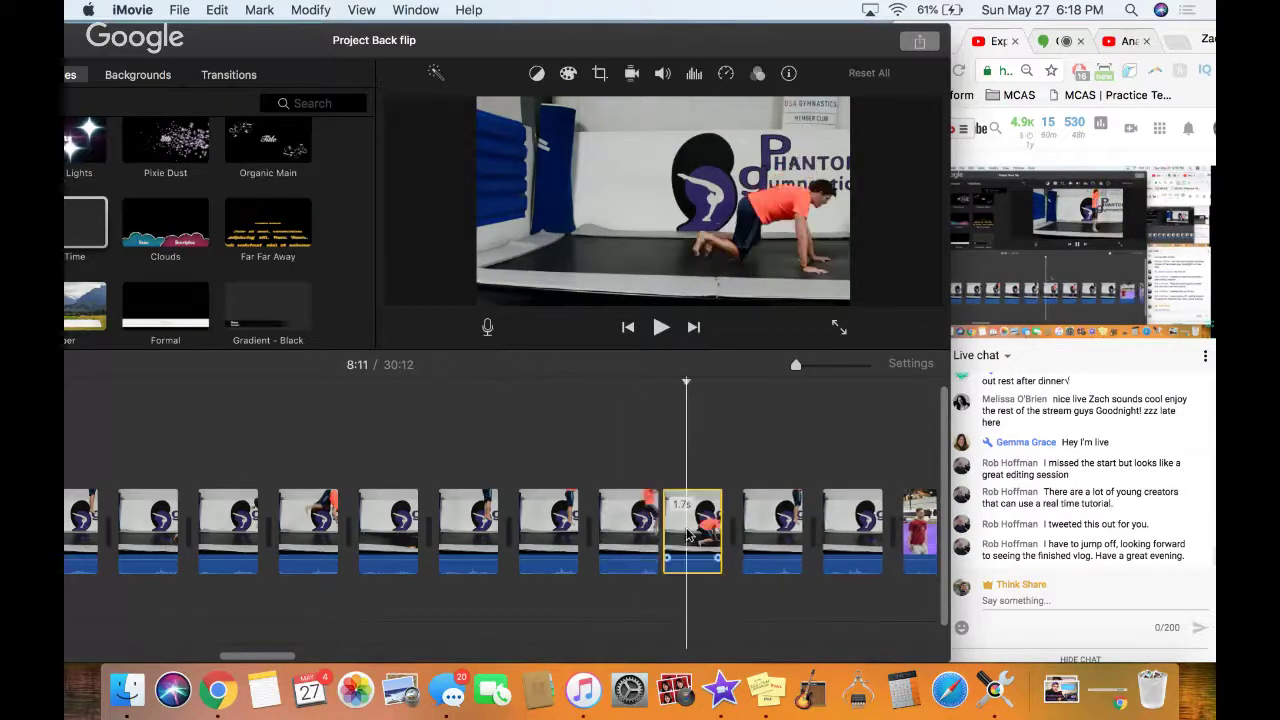
key("x")
key("slash")
Cut off the start of the twenty-fifth trampoline clip, leaving about 2.5 seconds
key("space")
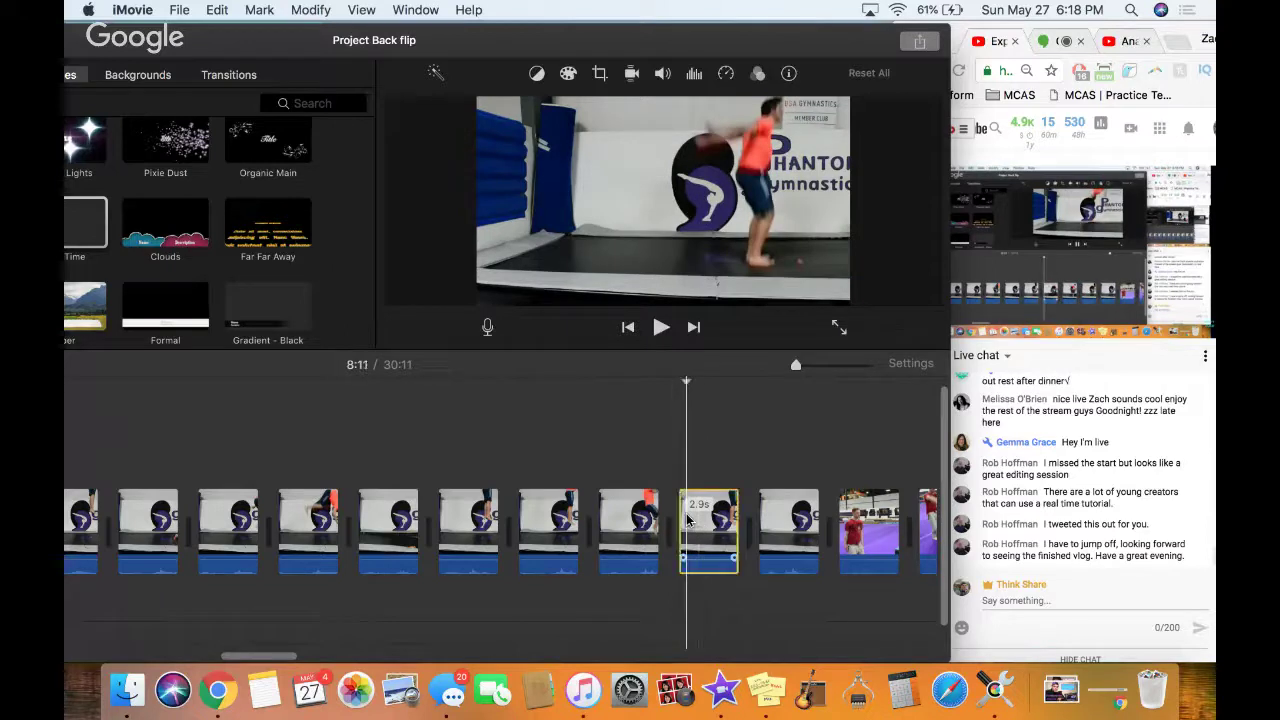
key("alt+slash")
key("x")
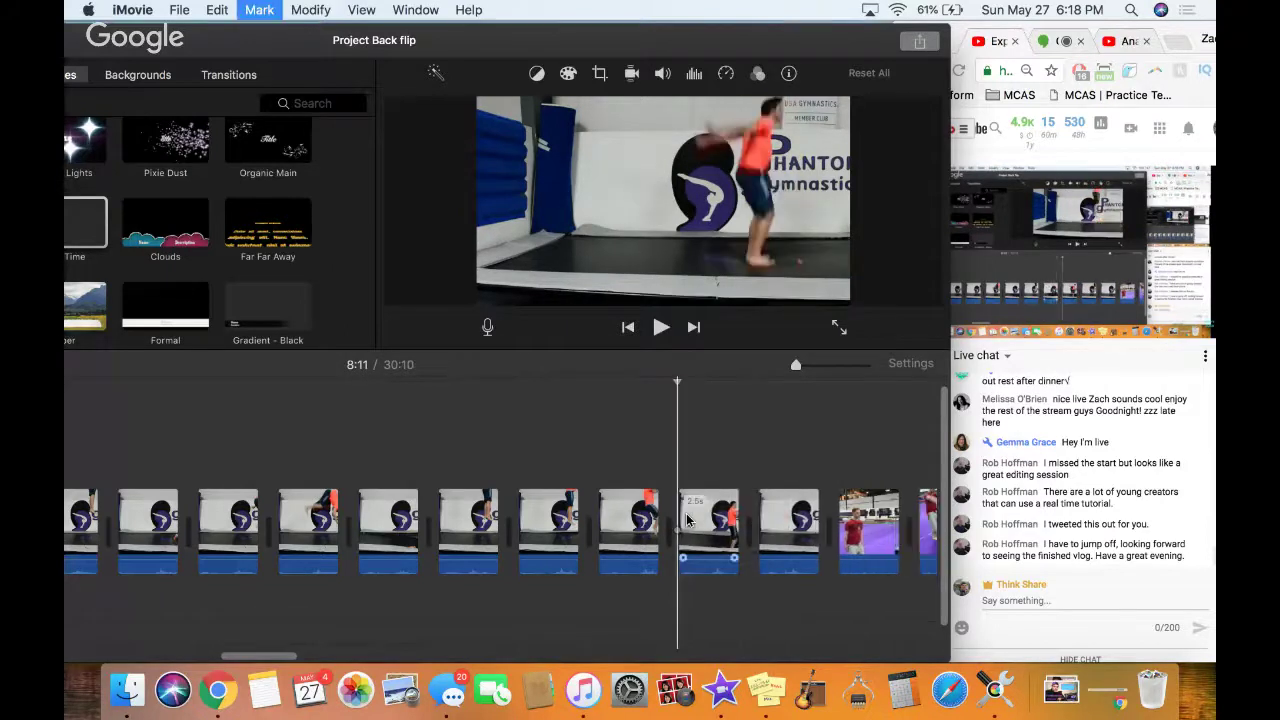
key("slash")
Play back the twenty-fifth trampoline clip and cut off its end, after the man lands
key("space")
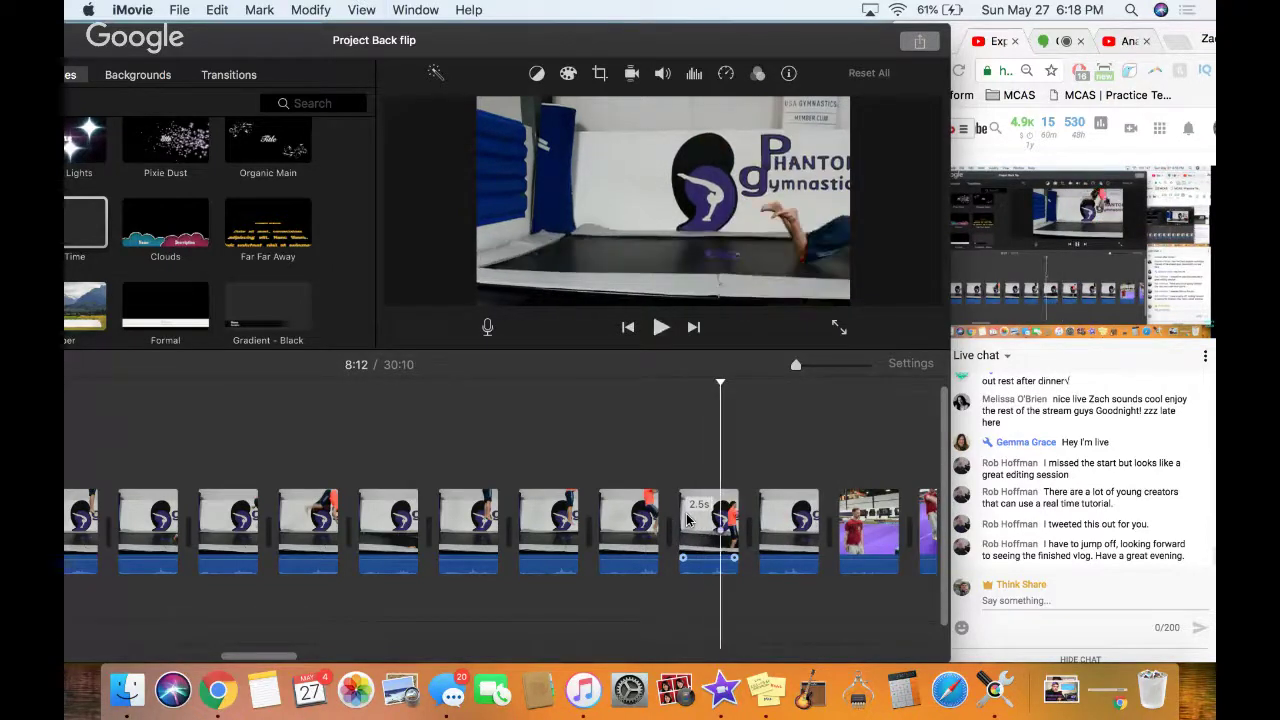
key("super+v")
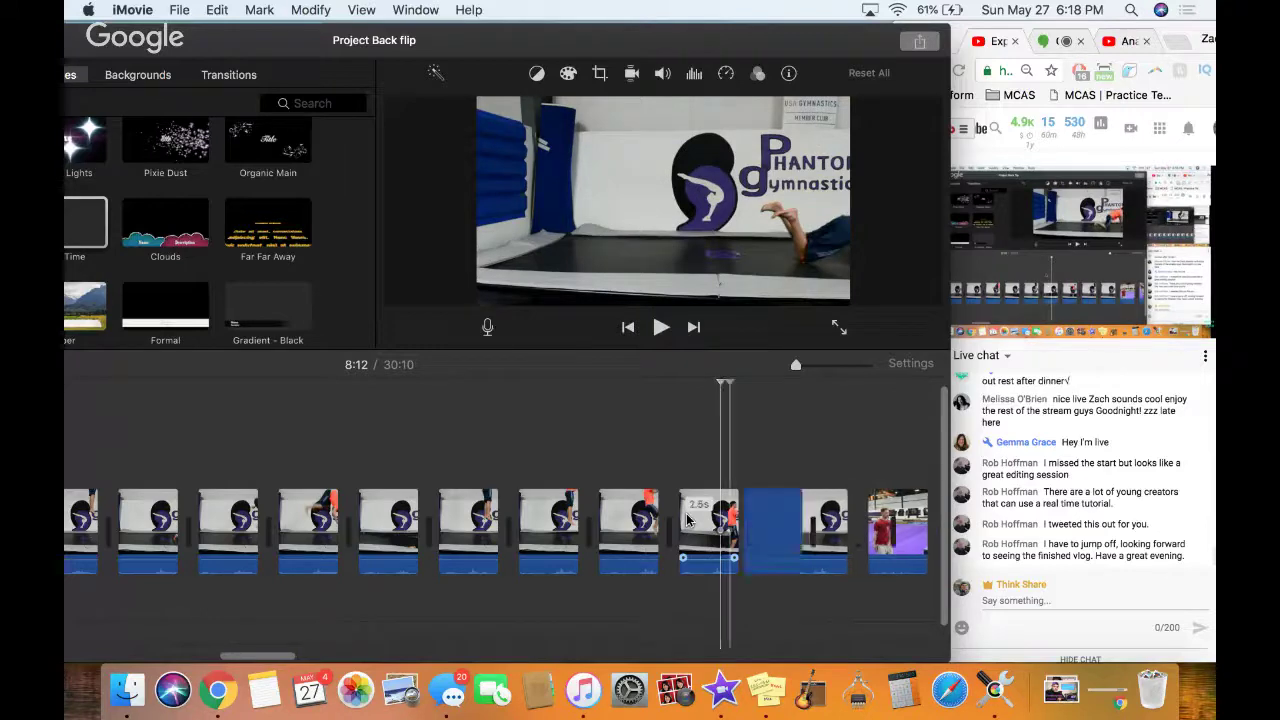
key("x")
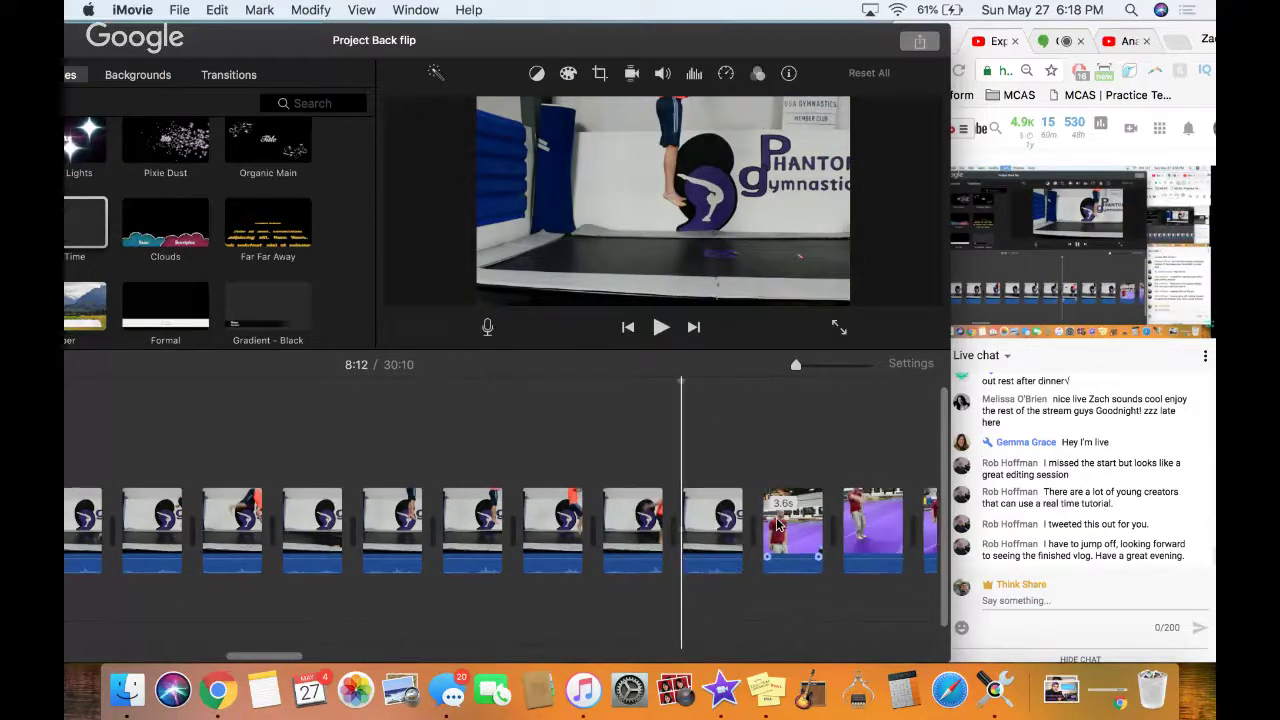
Cut off the start of the last trampoline clip, leaving 2.8 seconds, and play back the rest
scroll(778, 522, "right", 3)
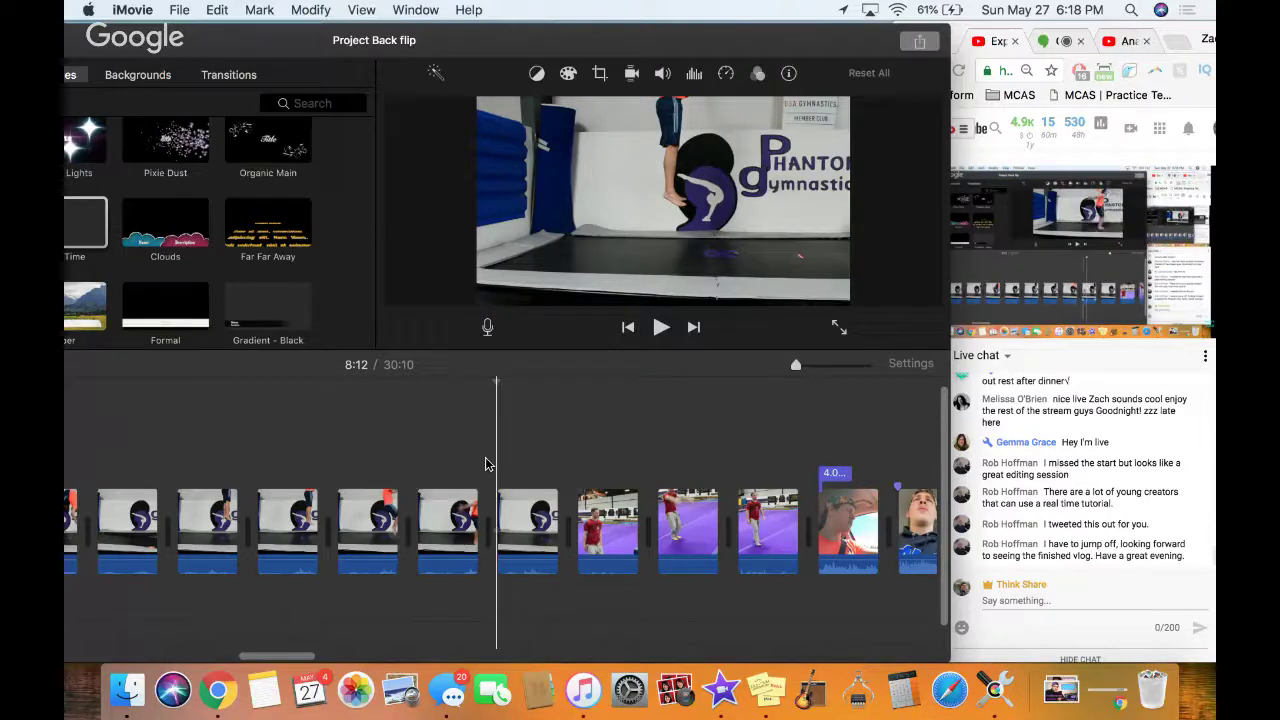
key("space")
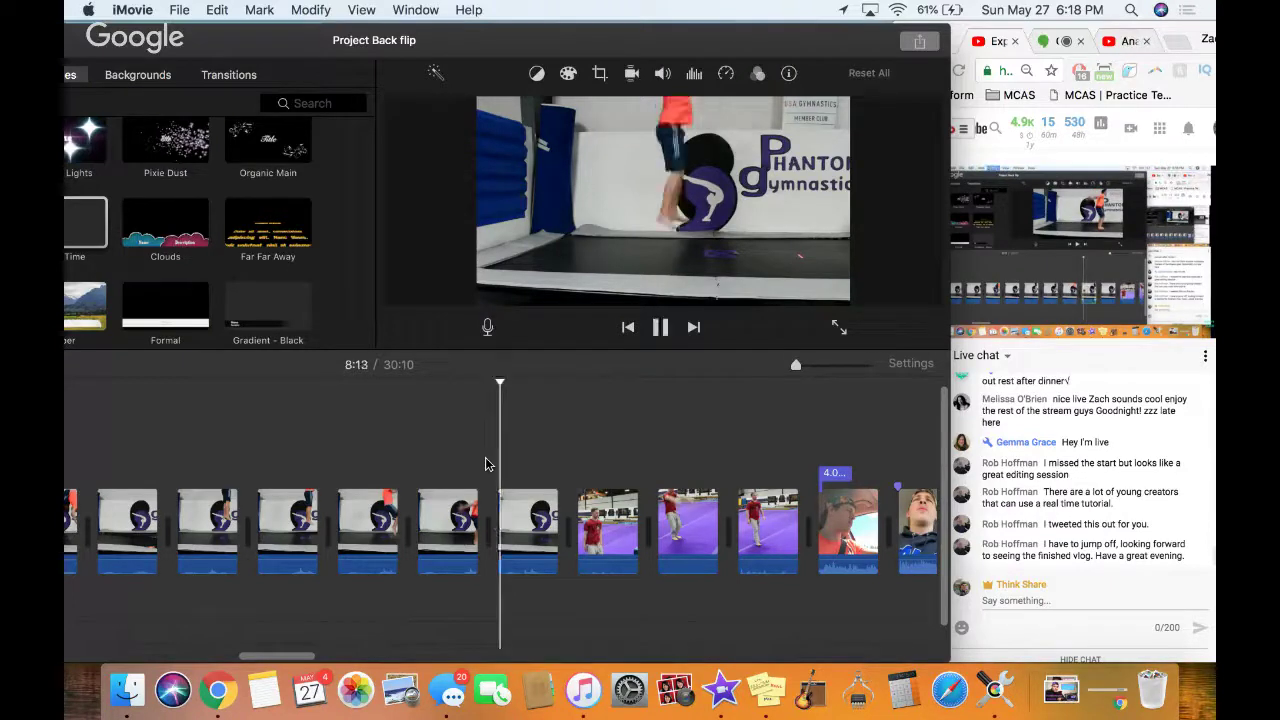
key("space")
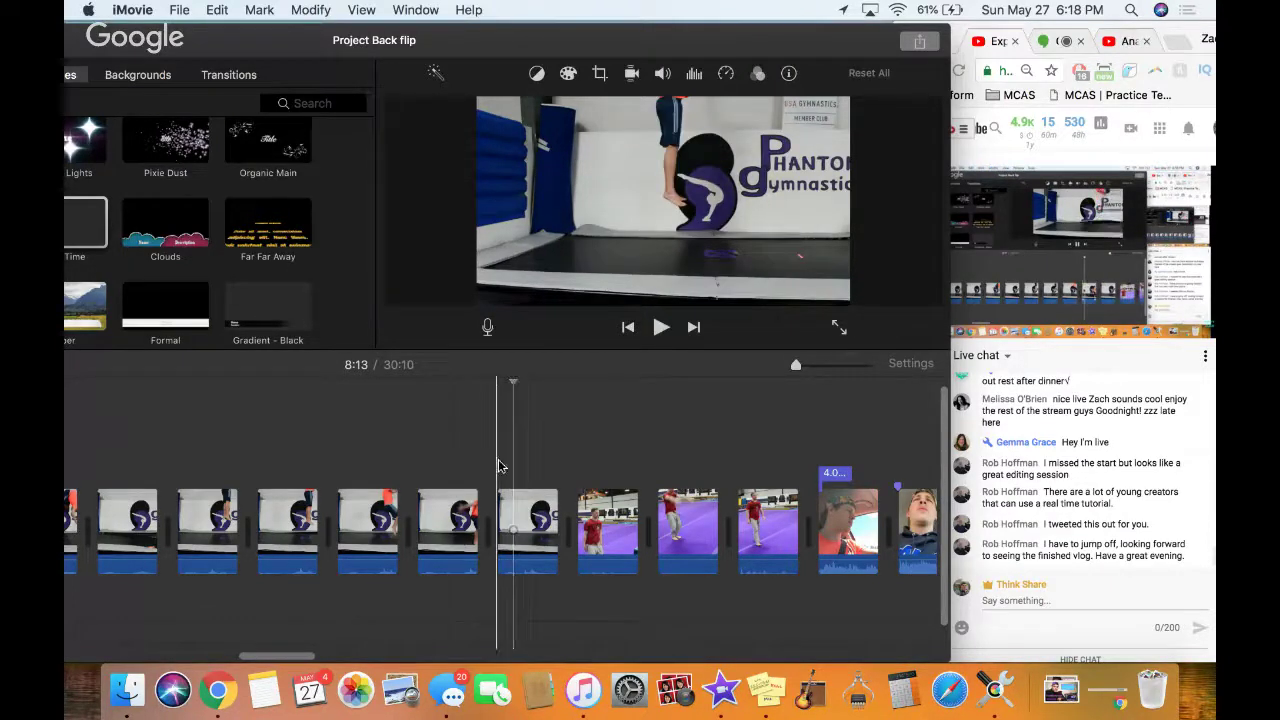
left_click(508, 468)
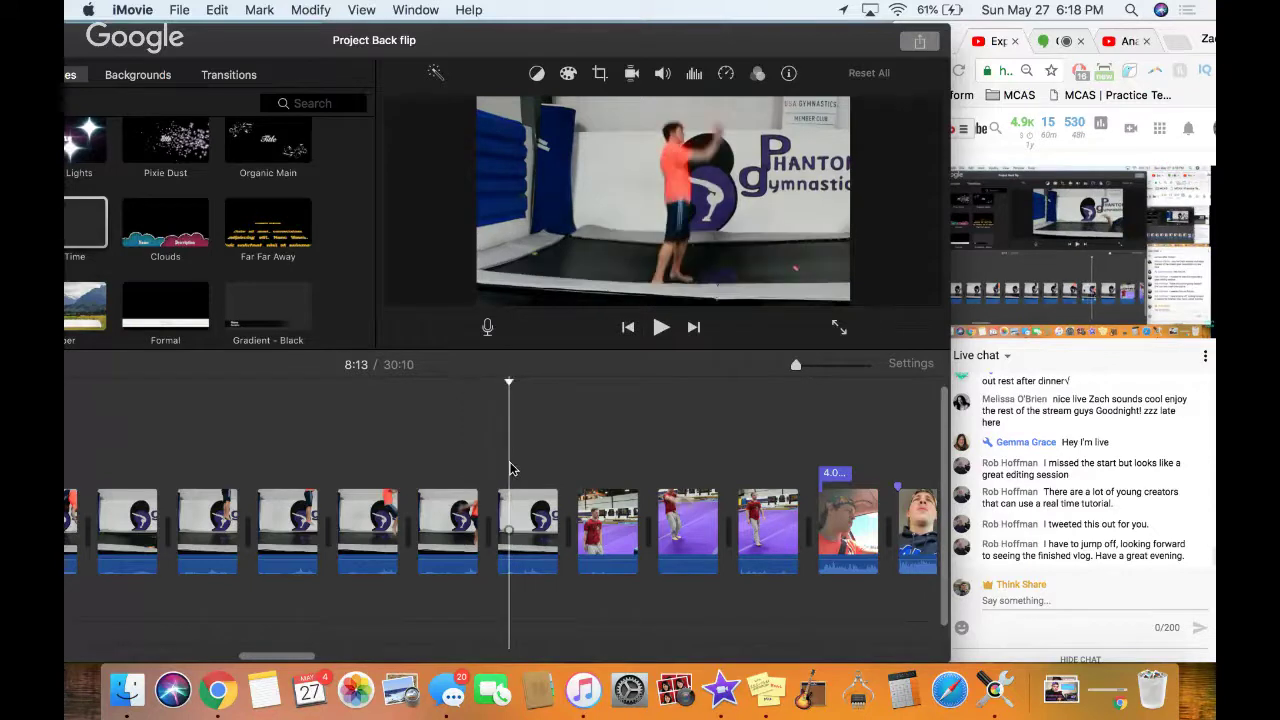
key("super+b")
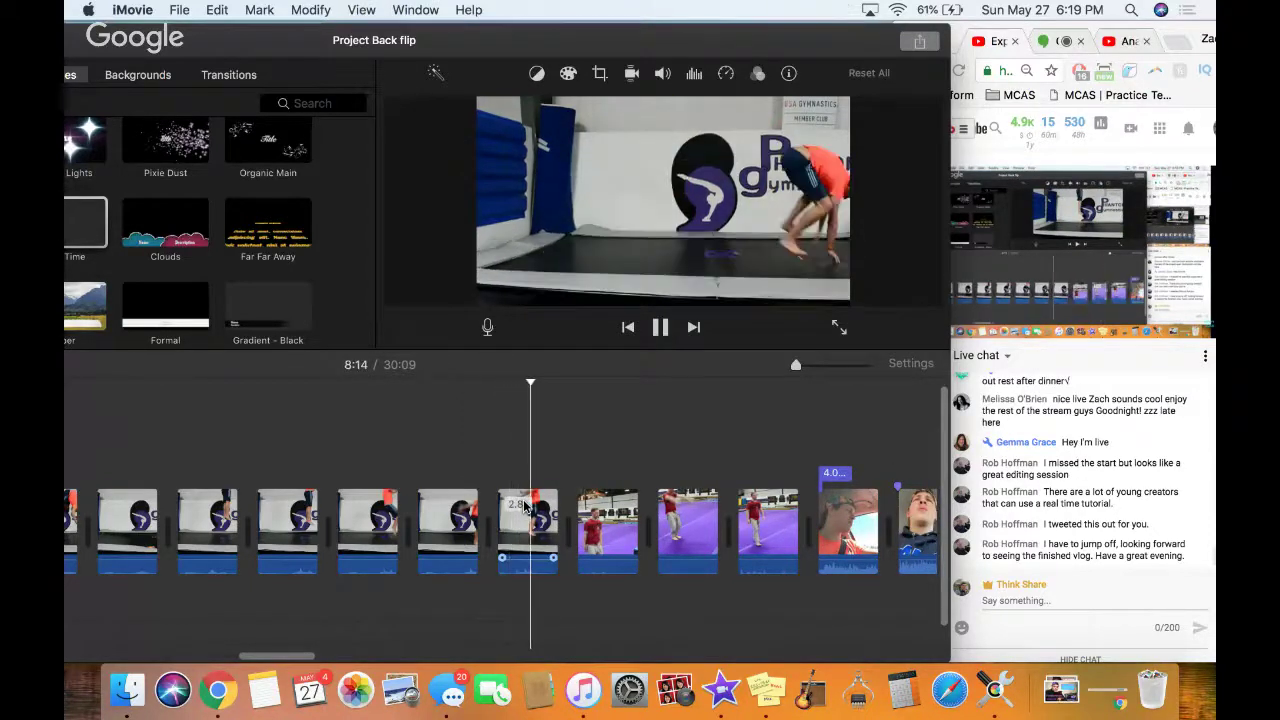
key("space")
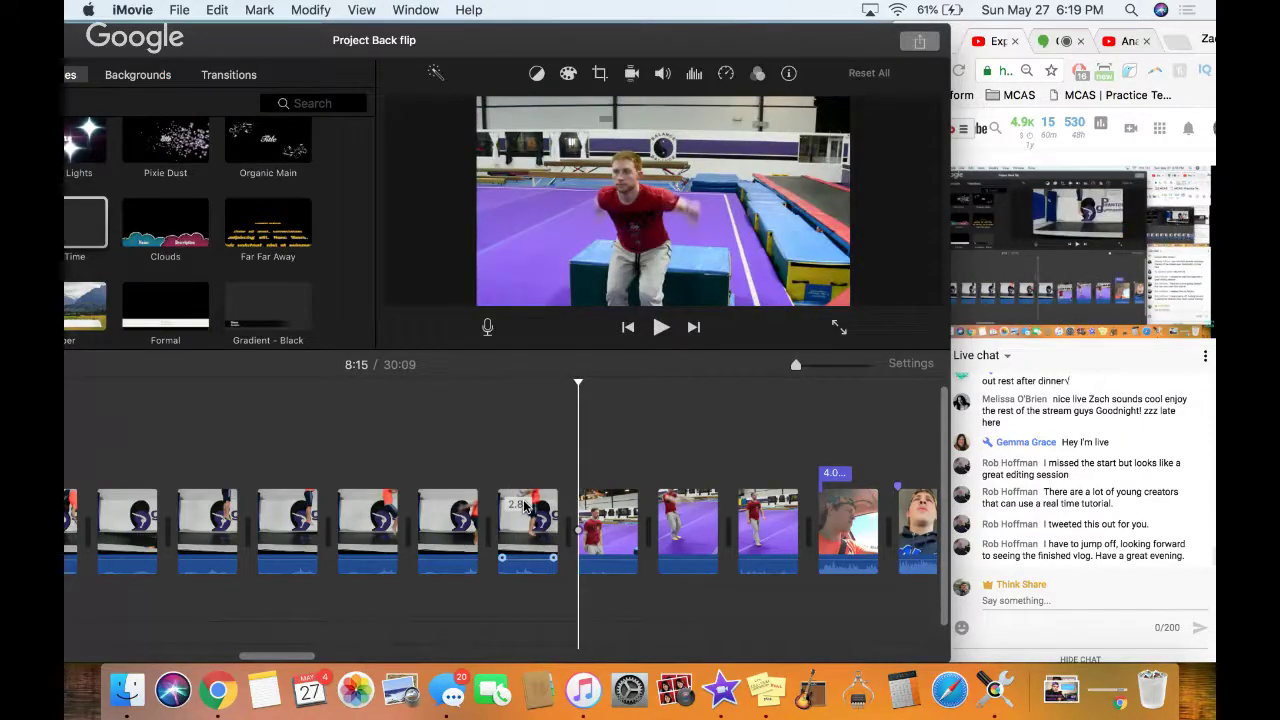
Preview the purple-floor footage of the man in the red shirt and delete all three of its clips
key("space")
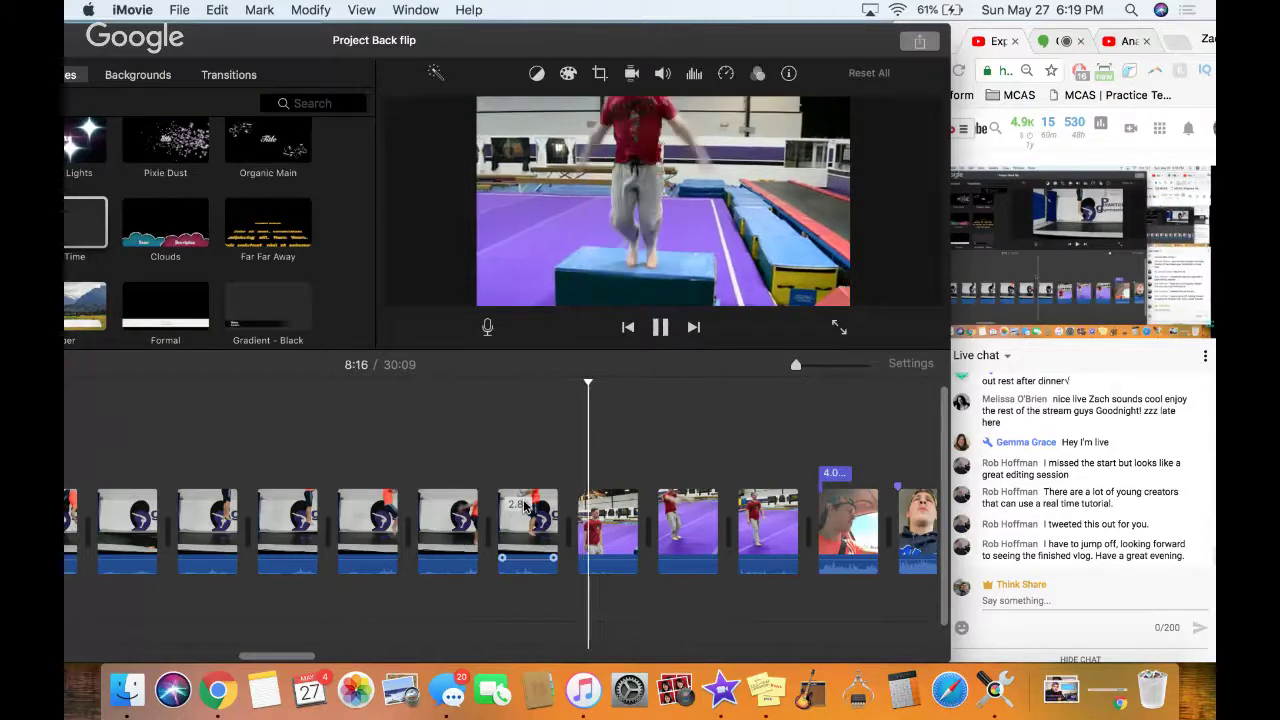
key("space")
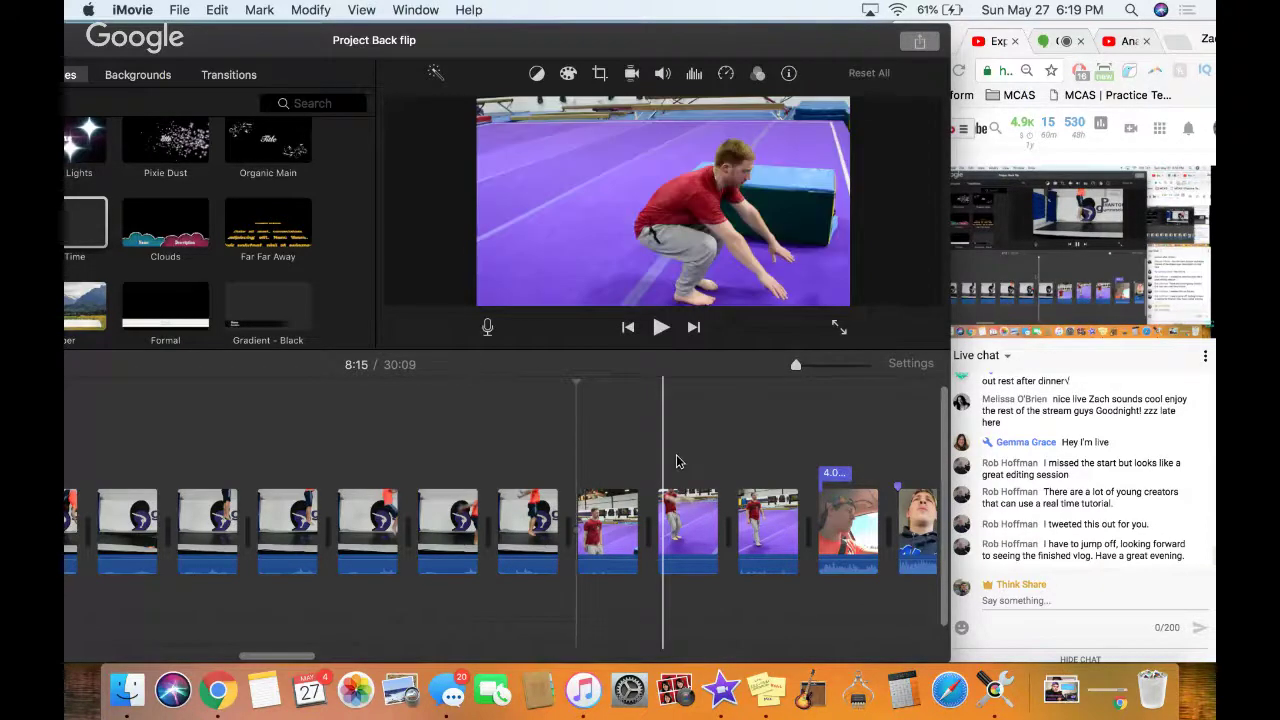
left_click(804, 447)
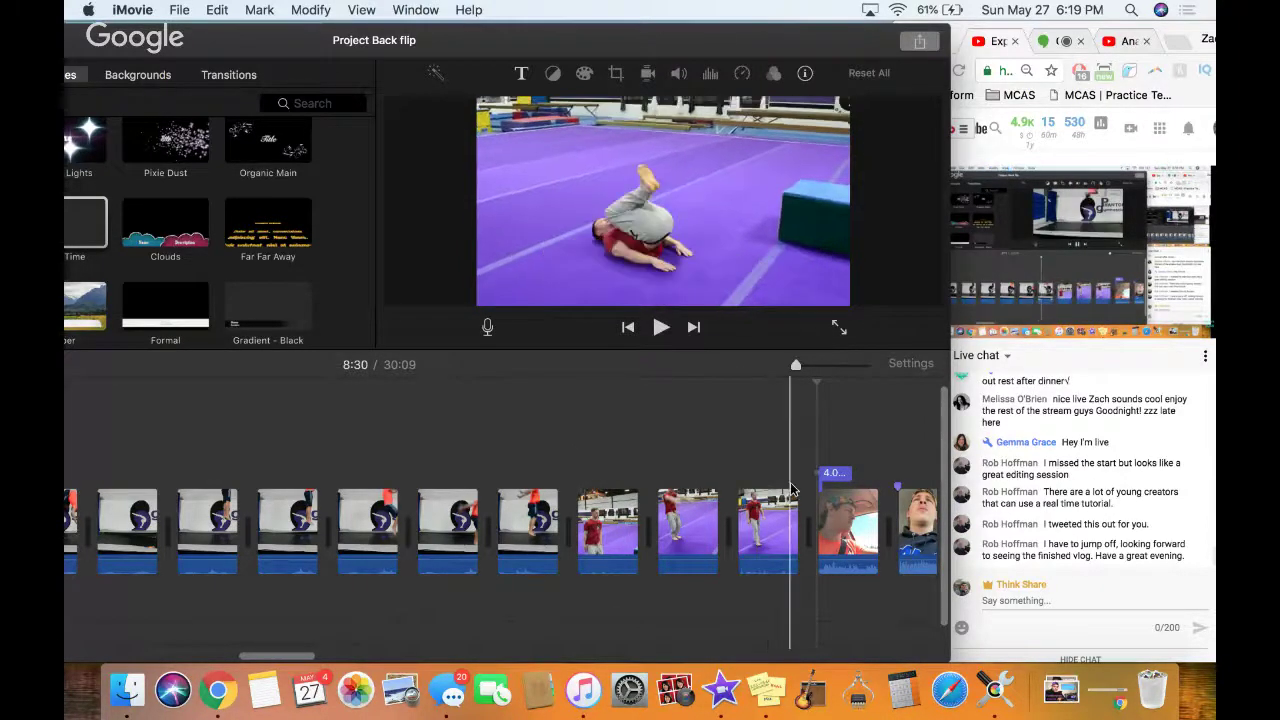
left_click_drag(607, 438, 768, 527)
key("Delete")
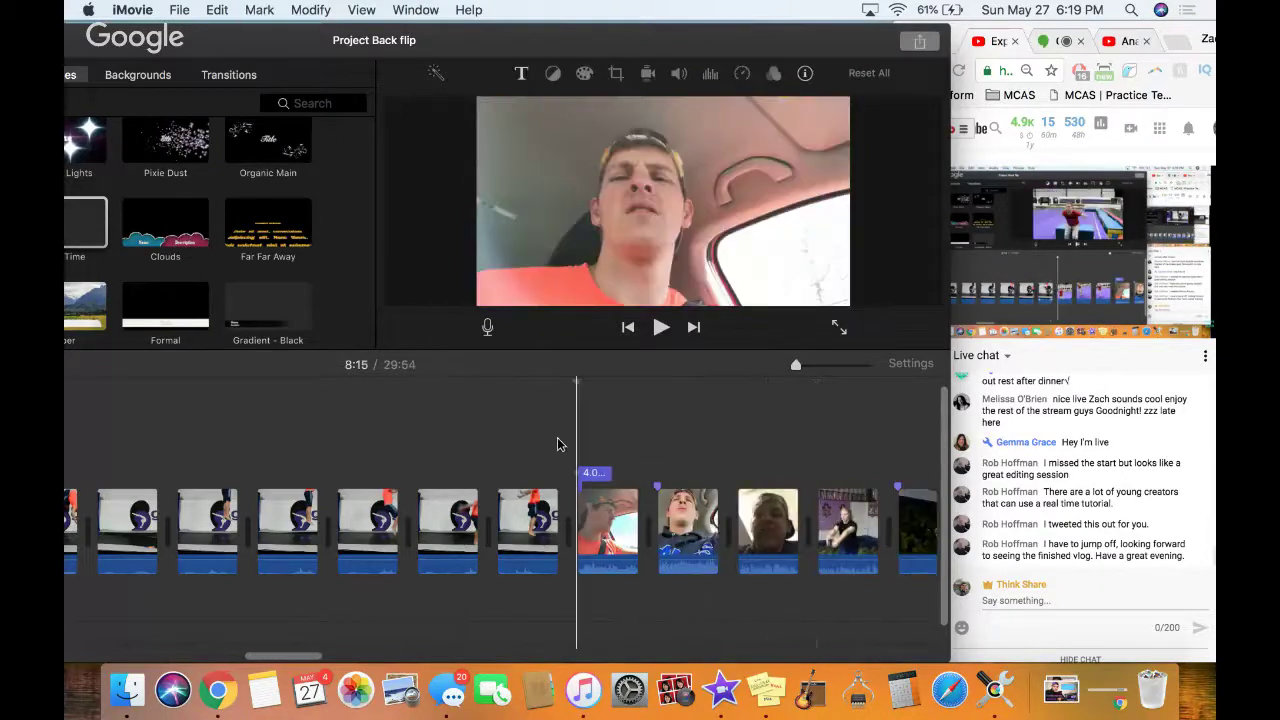
Play the orange-shirt car clip and extend the Date/Time title over the following blue-hoodie car clip to 5.6 seconds
key("space")
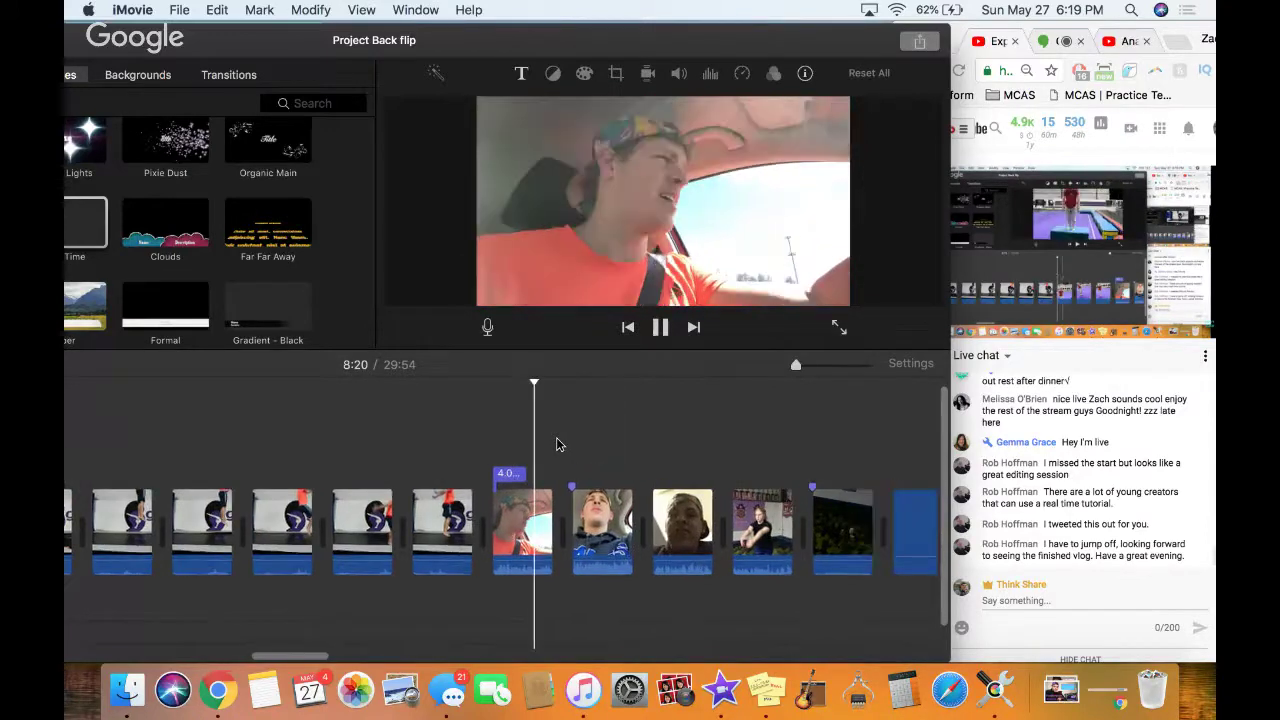
key("space")
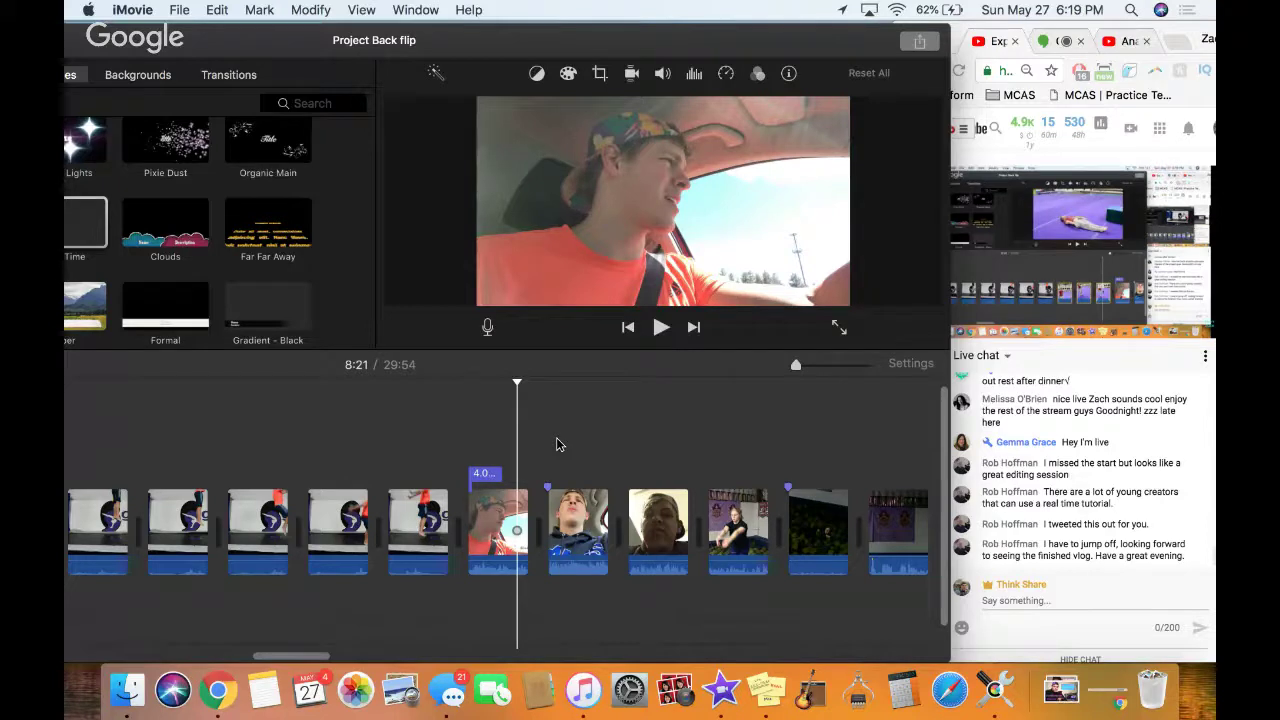
left_click(484, 477)
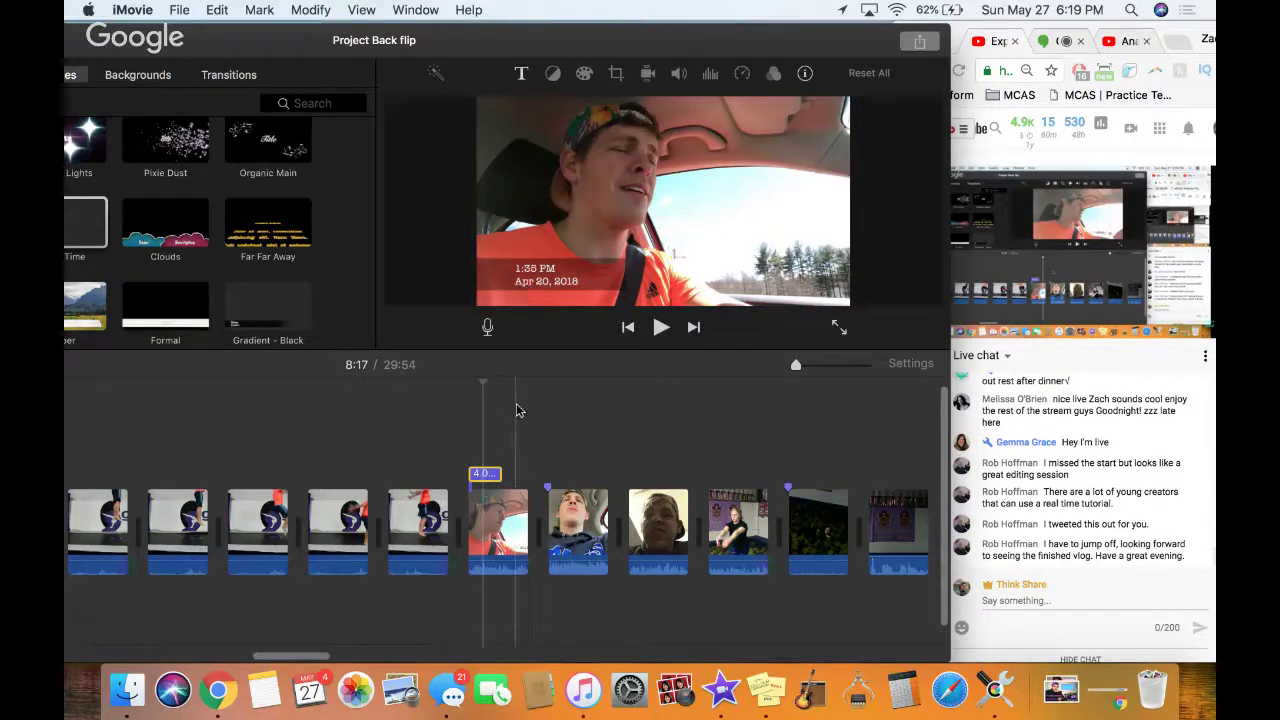
left_click(546, 466)
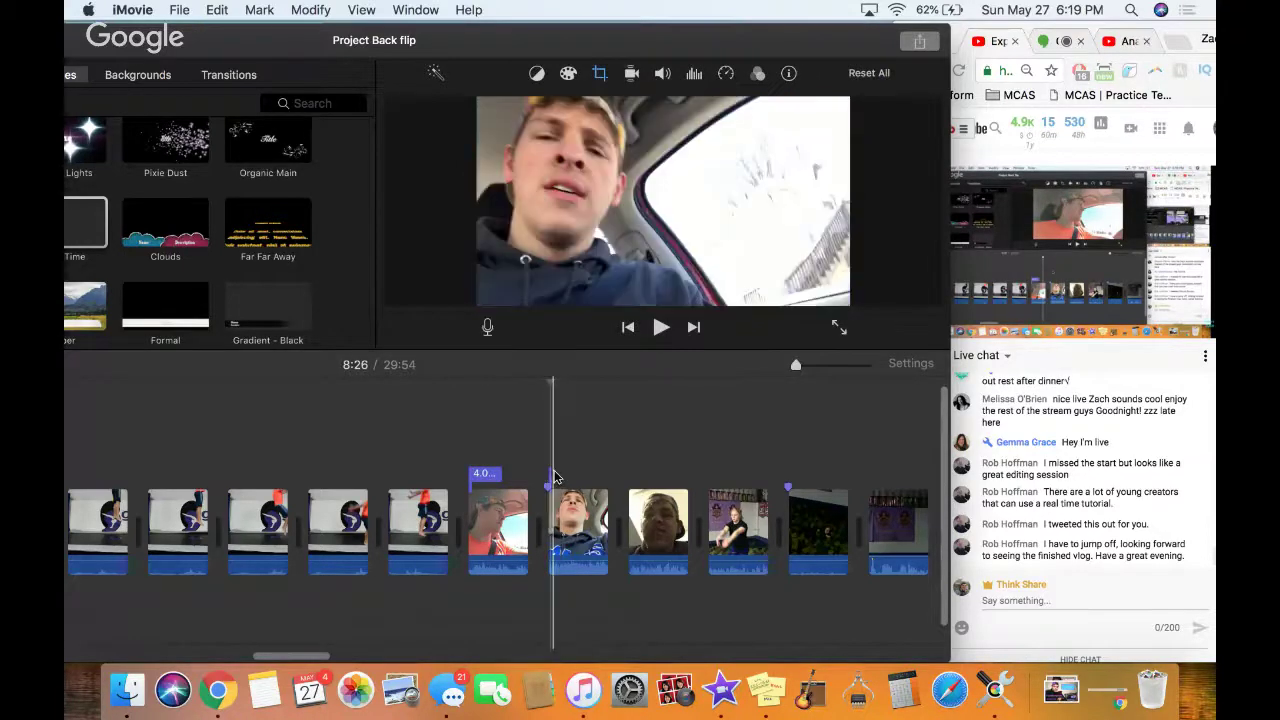
key("super+equal")
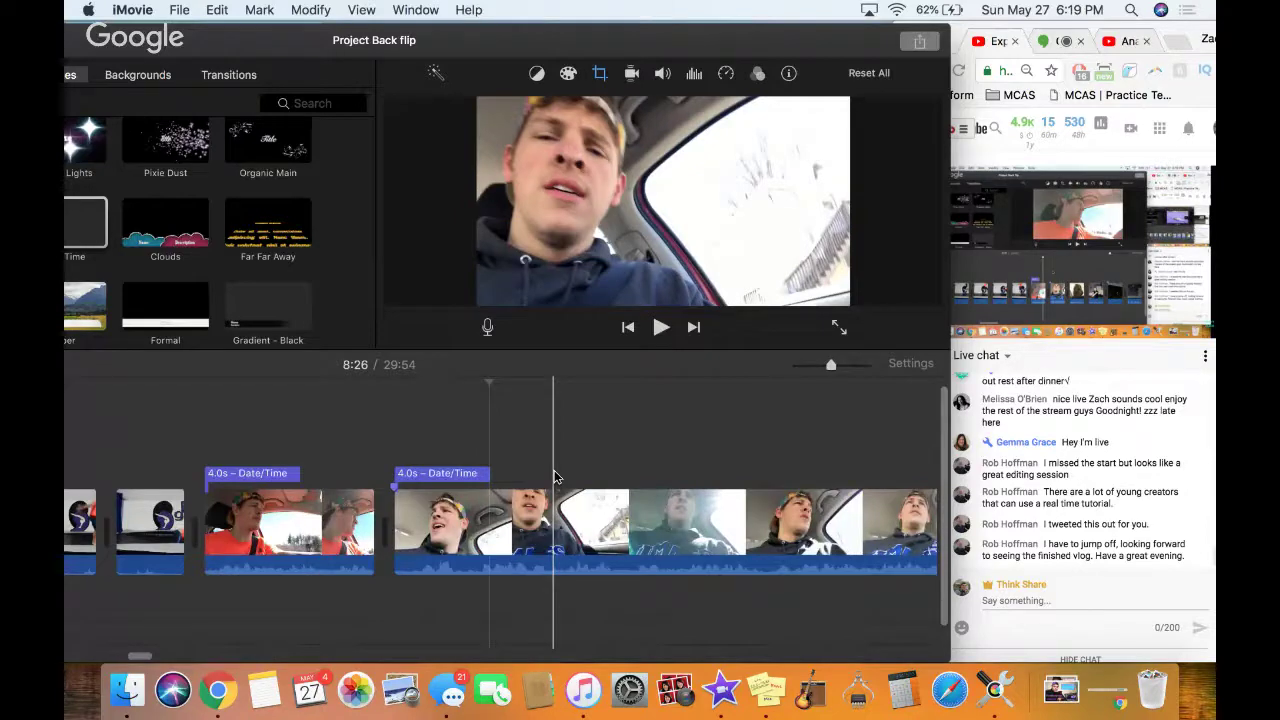
left_click_drag(491, 474, 528, 473)
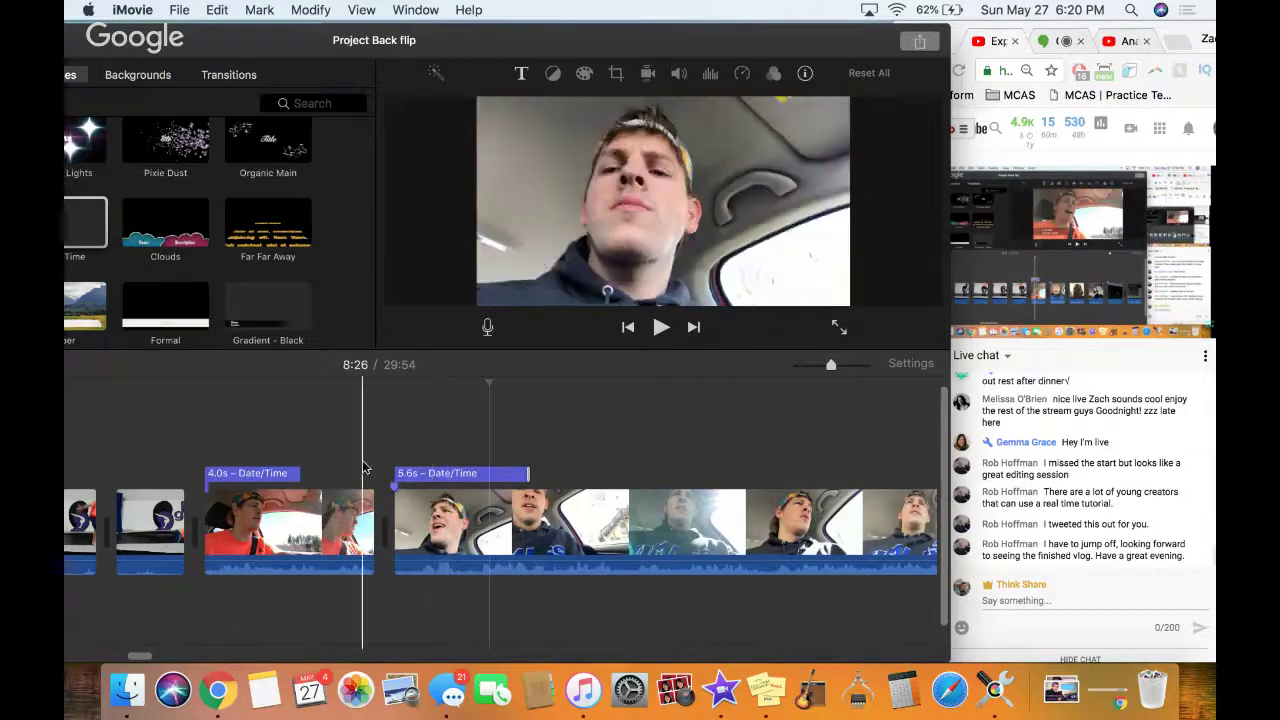
Play back the end of the orange-shirt car clip and the opening of the blue-hoodie car clip with its title
left_click(280, 454)
key("space")
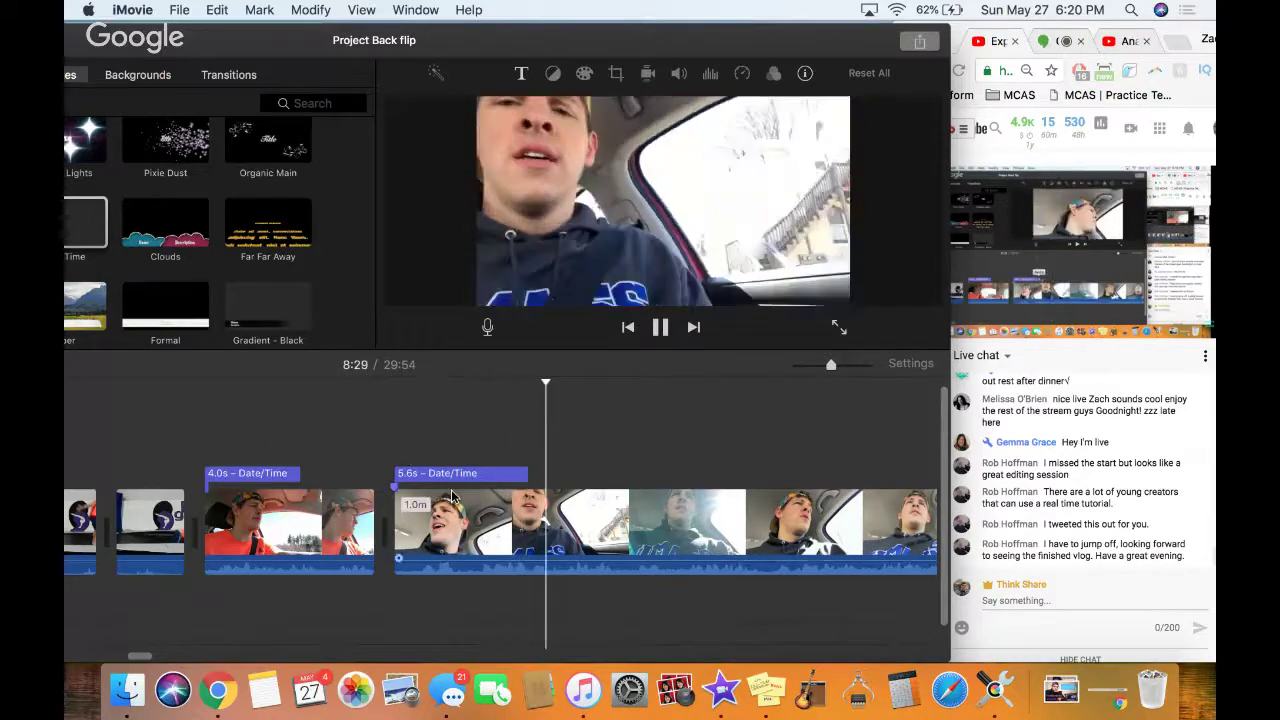
key("super+minus")
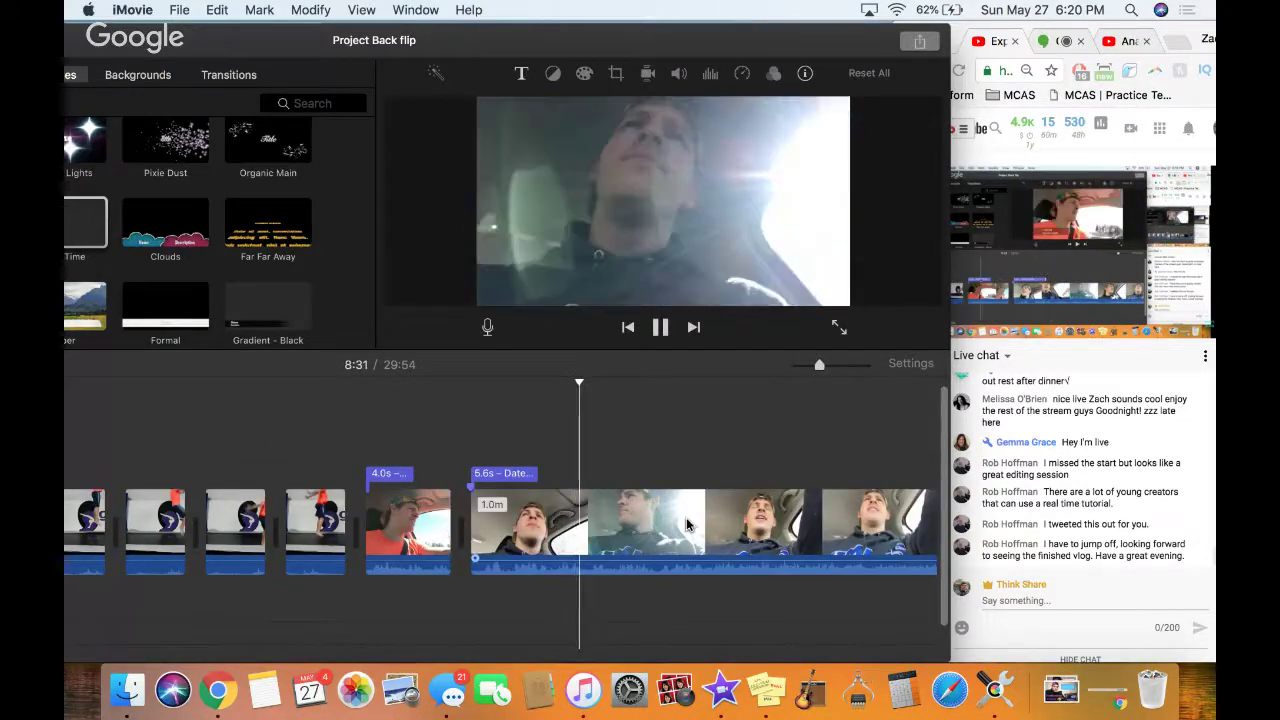
scroll(686, 522, "right", 4)
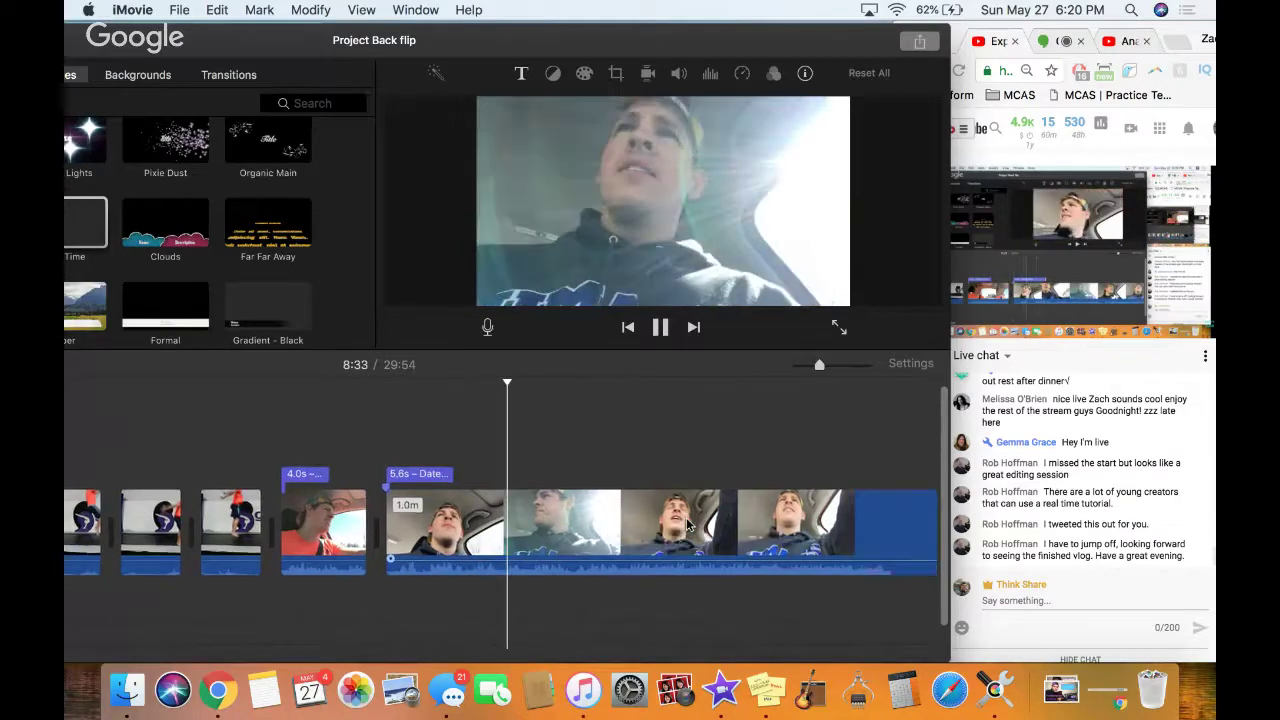
key("space")
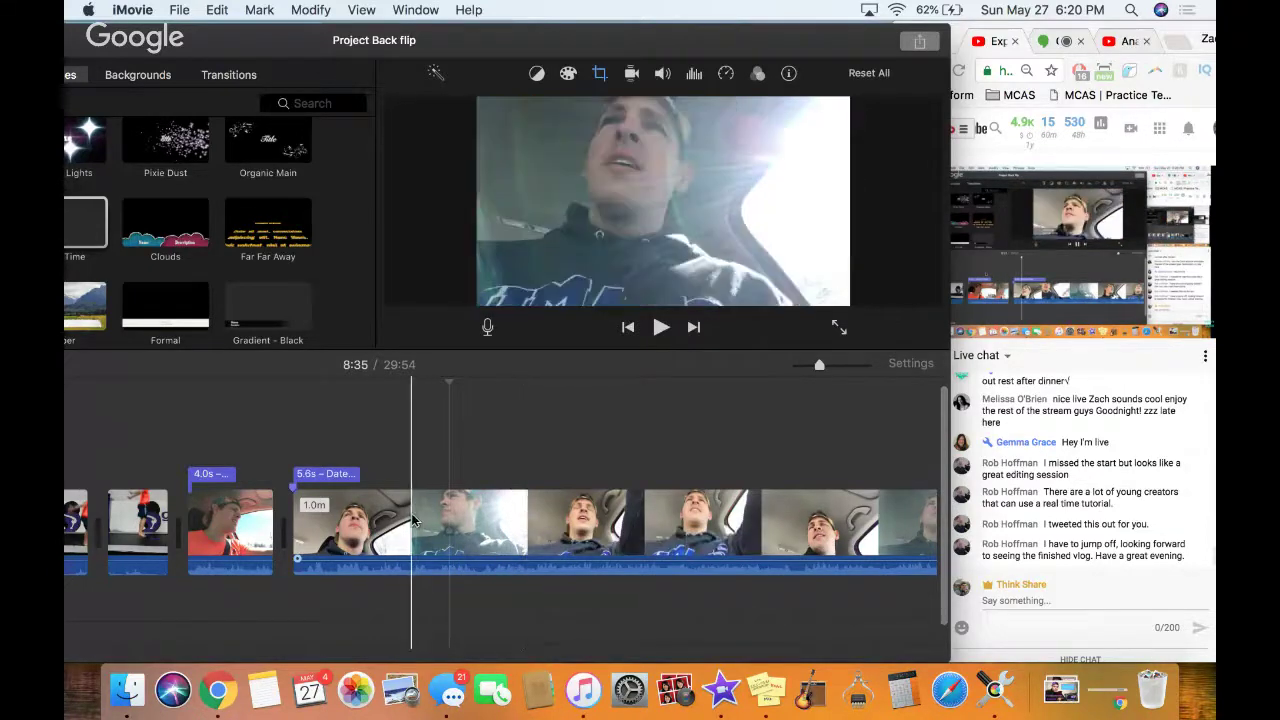
Skim the 1-minute blue-hoodie car clip and play it from near its start to judge which talk to keep
scroll(648, 529, "right", 1)
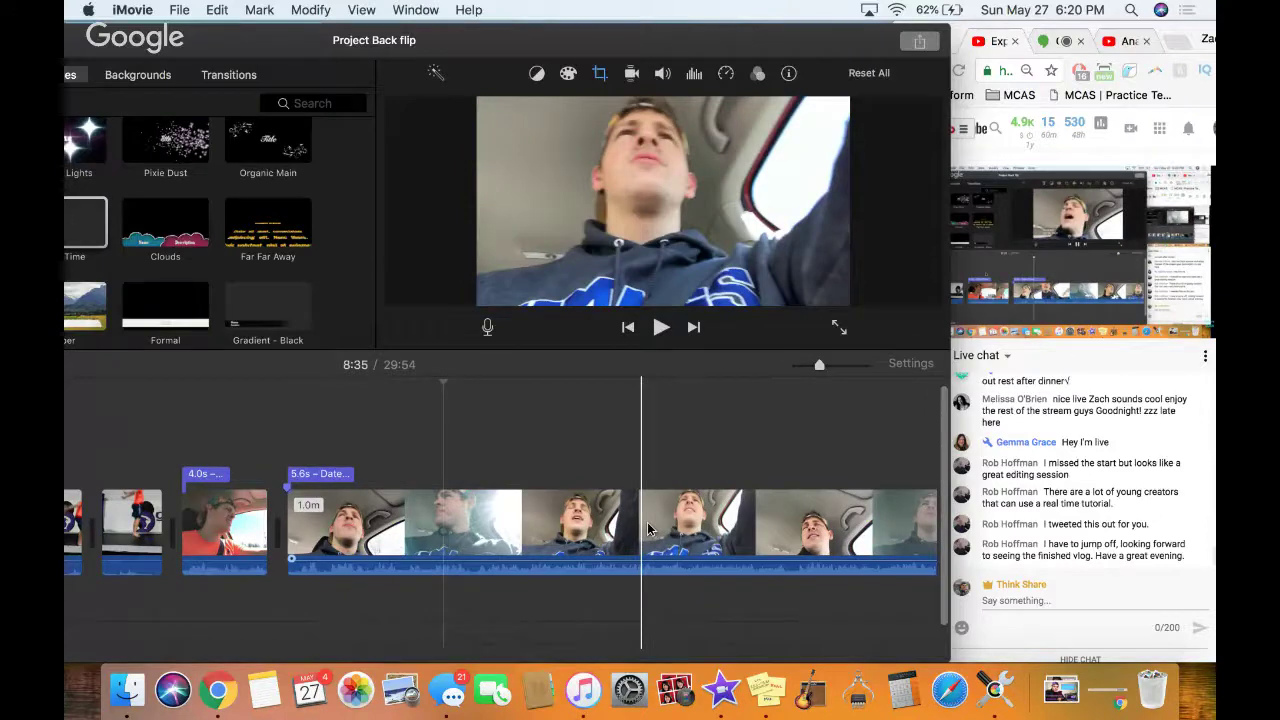
scroll(648, 529, "right", 3)
scroll(648, 529, "right", 5)
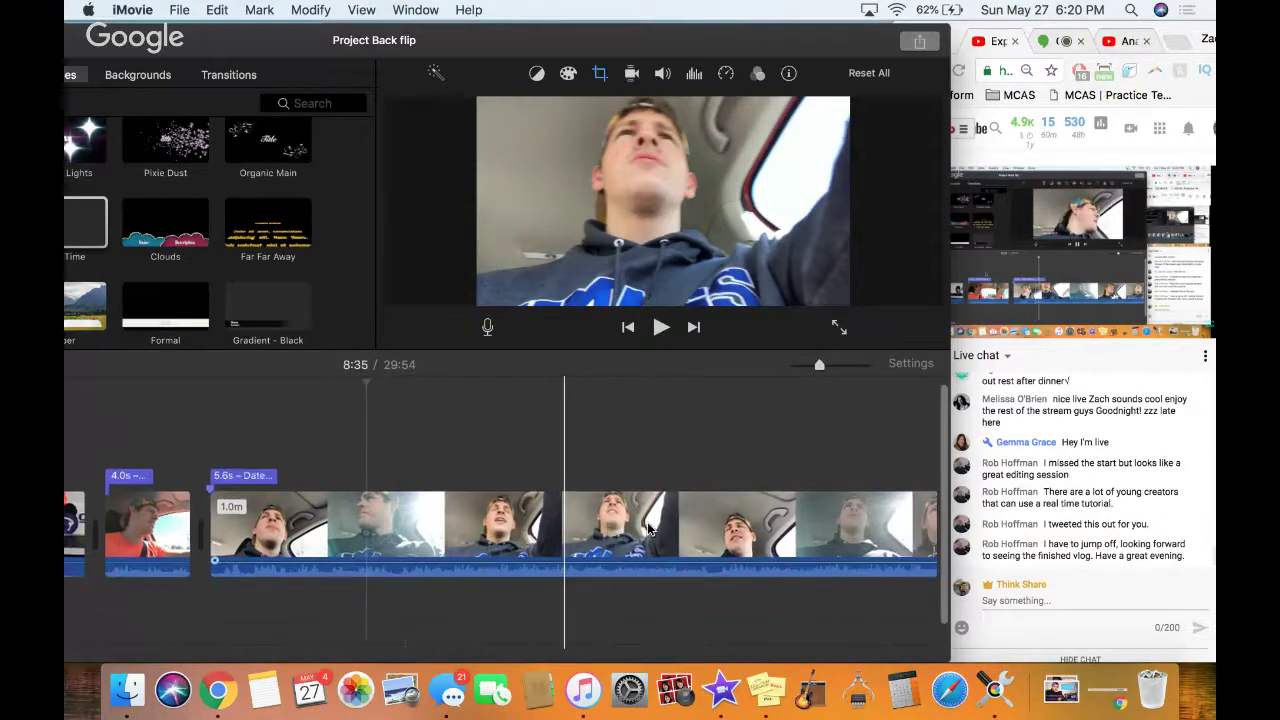
scroll(648, 529, "right", 5)
scroll(648, 529, "right", 10)
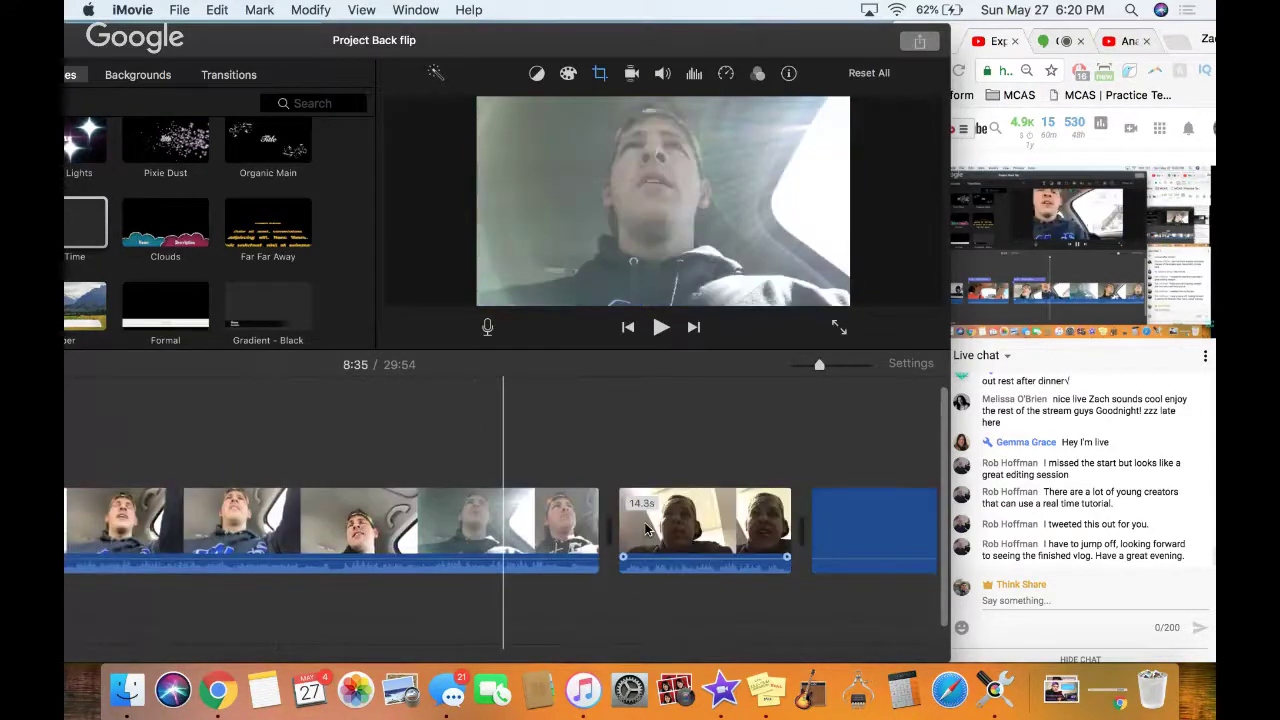
scroll(648, 529, "right", 2)
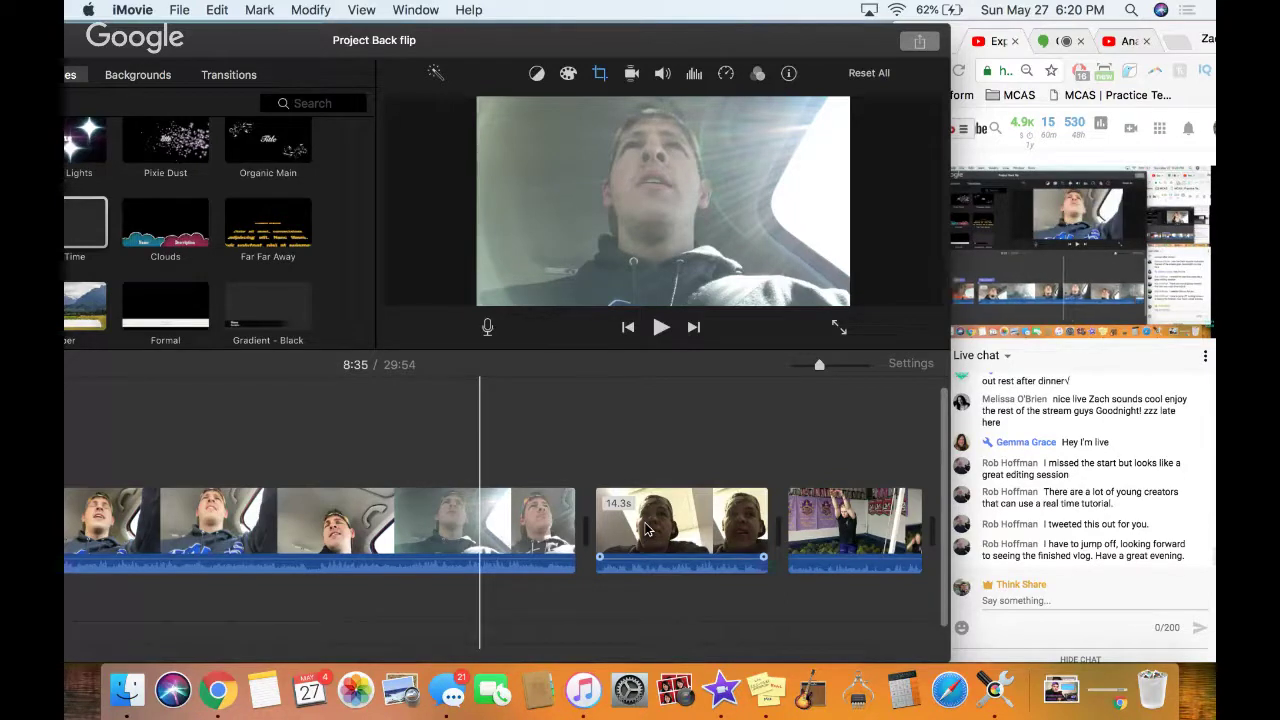
left_click(228, 485)
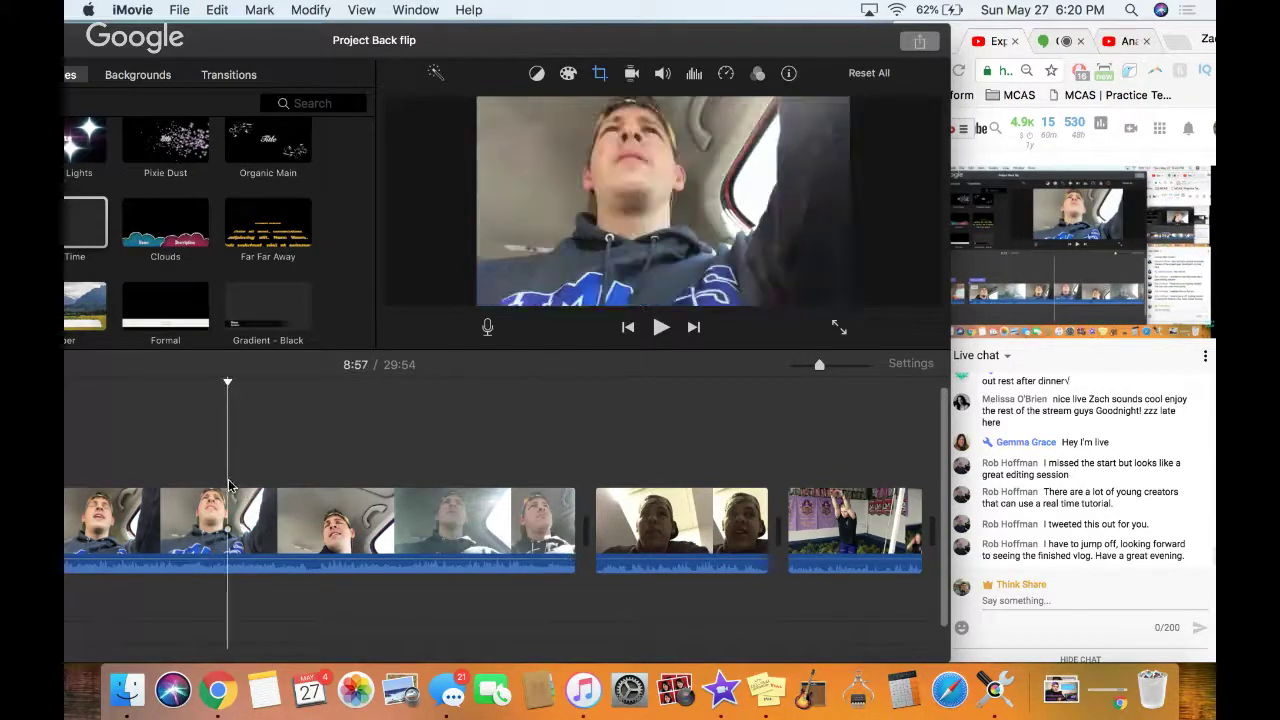
key("space")
scroll(228, 485, "left", 3)
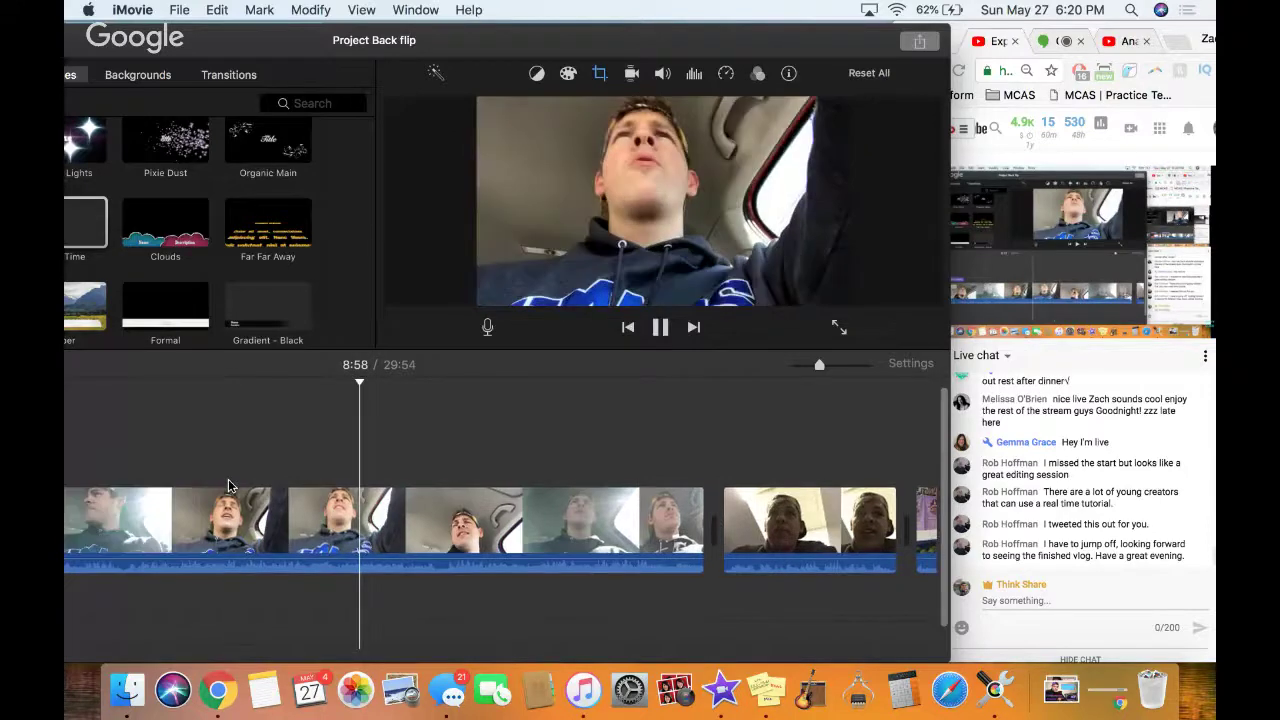
scroll(228, 485, "left", 2)
left_click(215, 467)
scroll(216, 467, "left", 2)
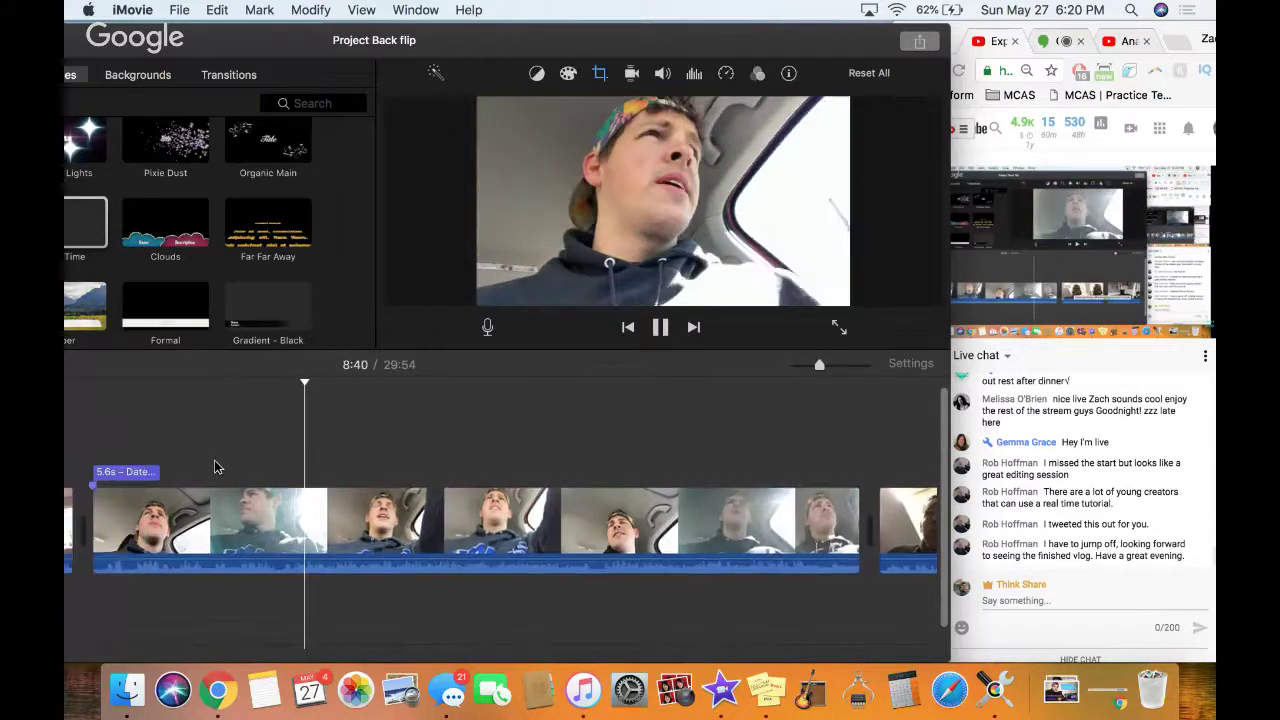
left_click(163, 462)
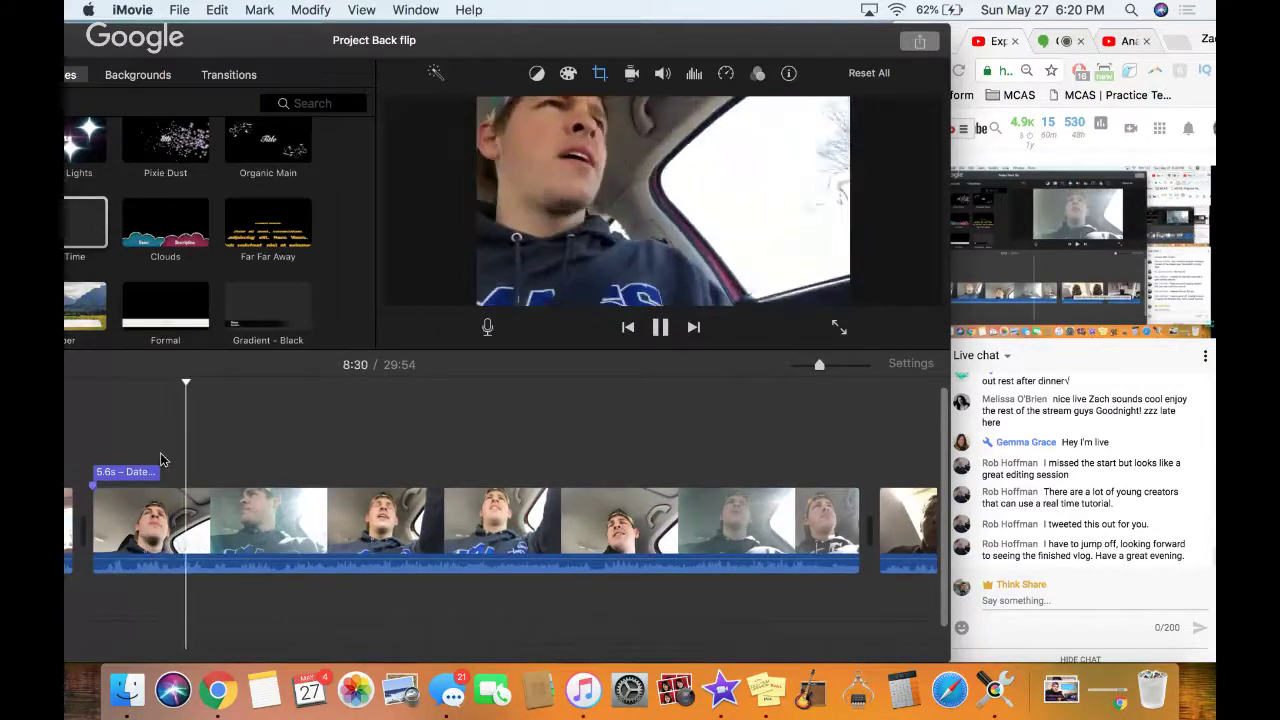
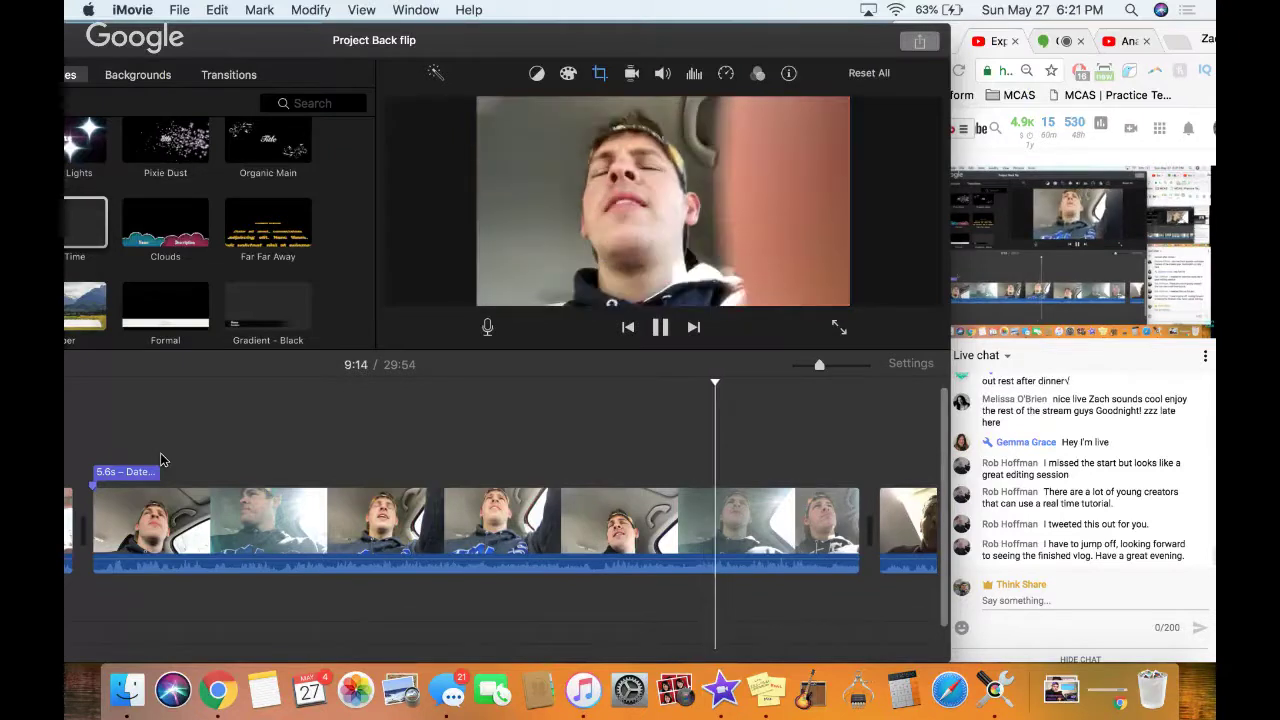
key("space")
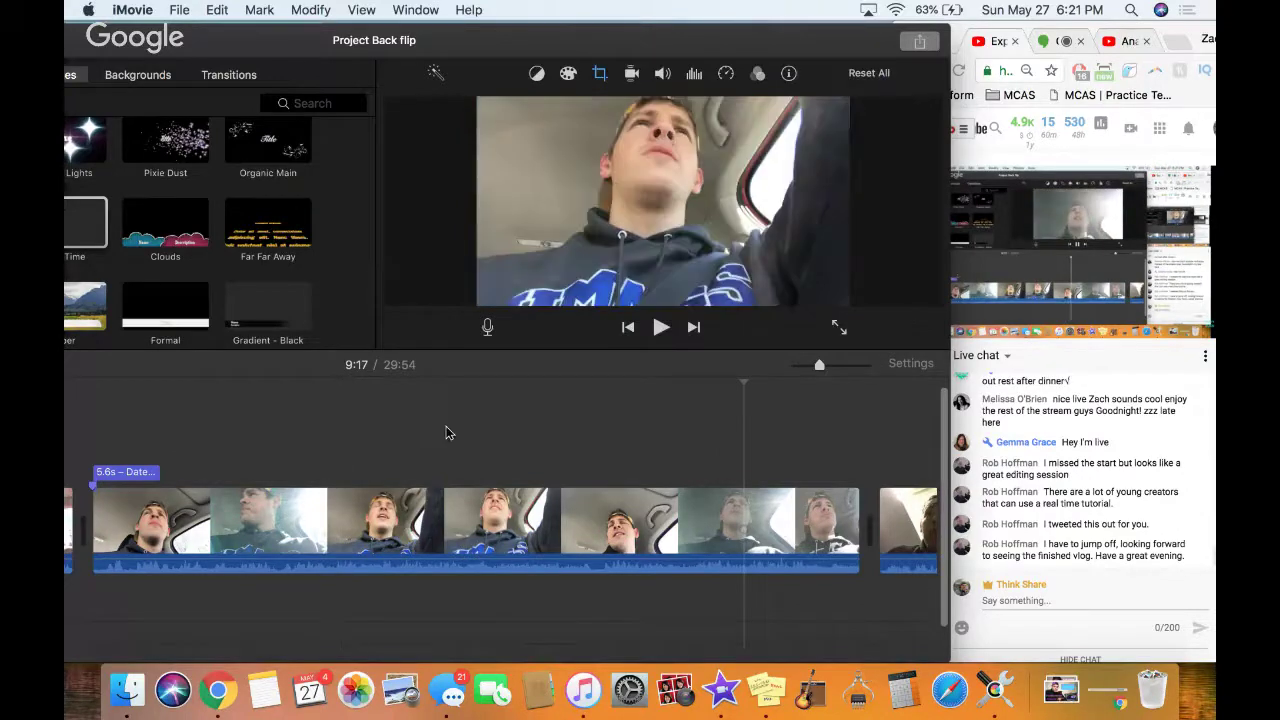
Review the 14.3-second indoor talking clip that follows the blue-hoodie car clip
scroll(460, 434, "right", 2)
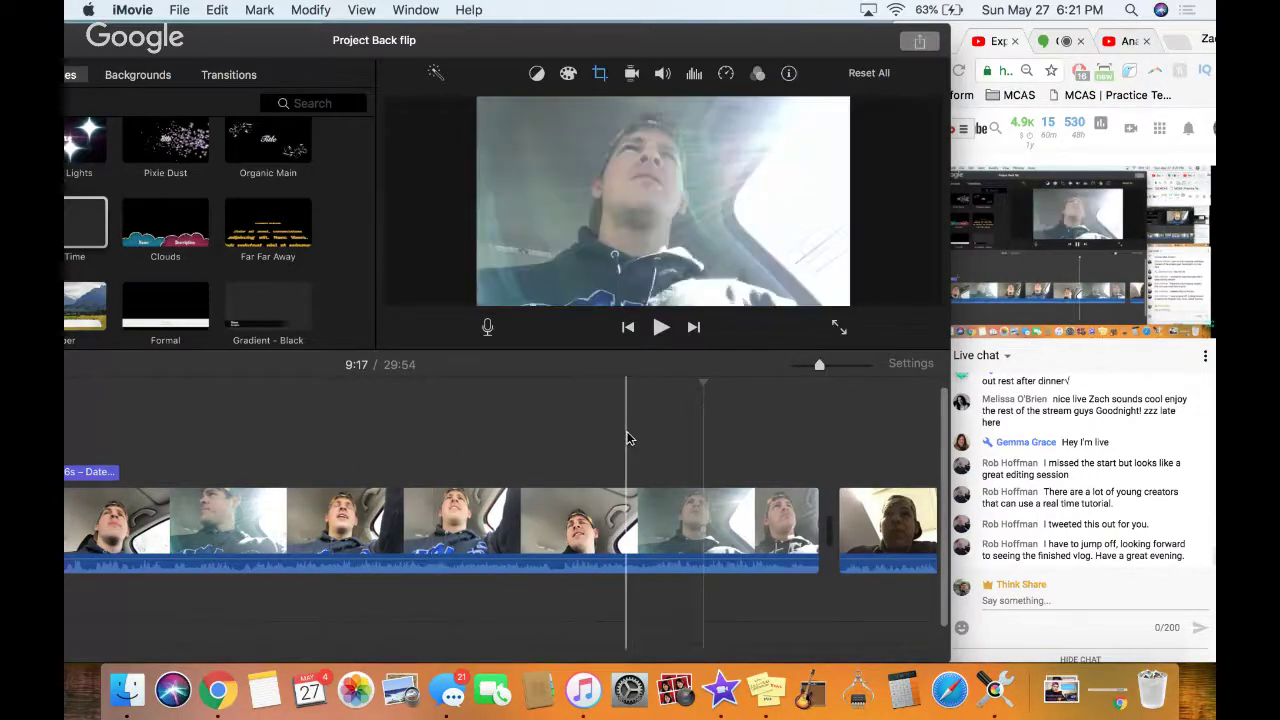
scroll(626, 437, "right", 3)
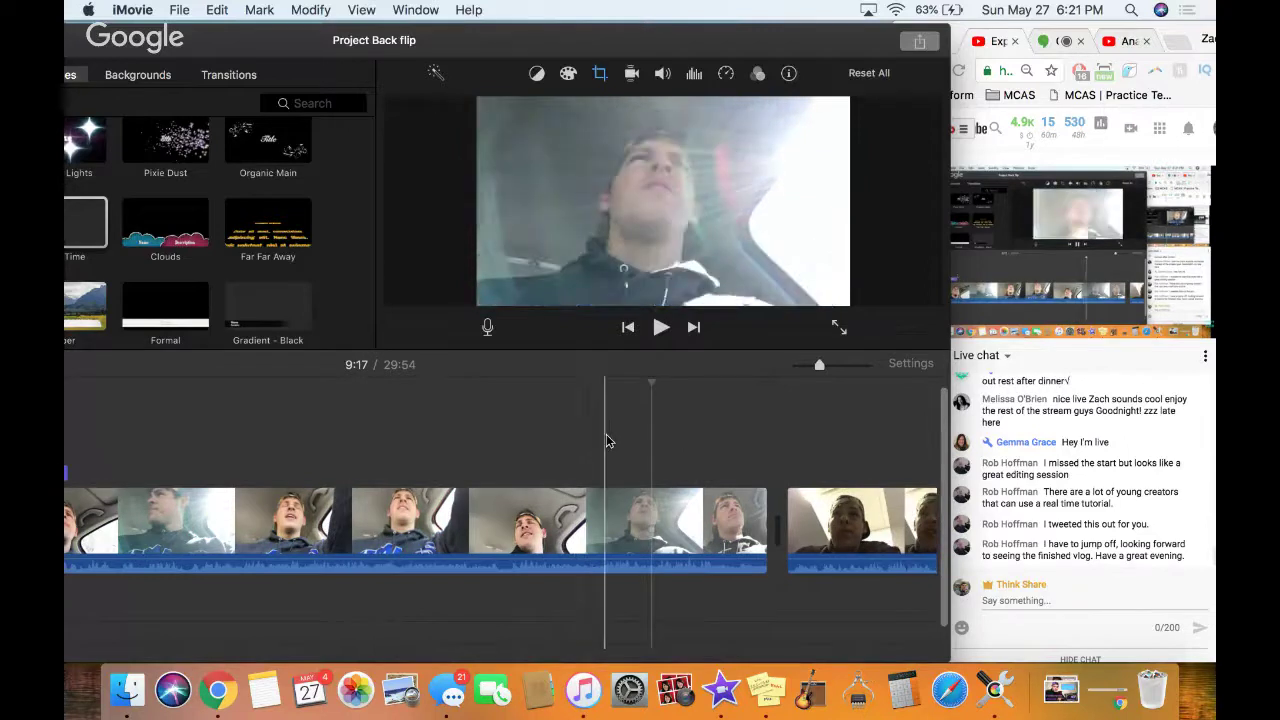
scroll(606, 437, "right", 3)
scroll(606, 441, "right", 2)
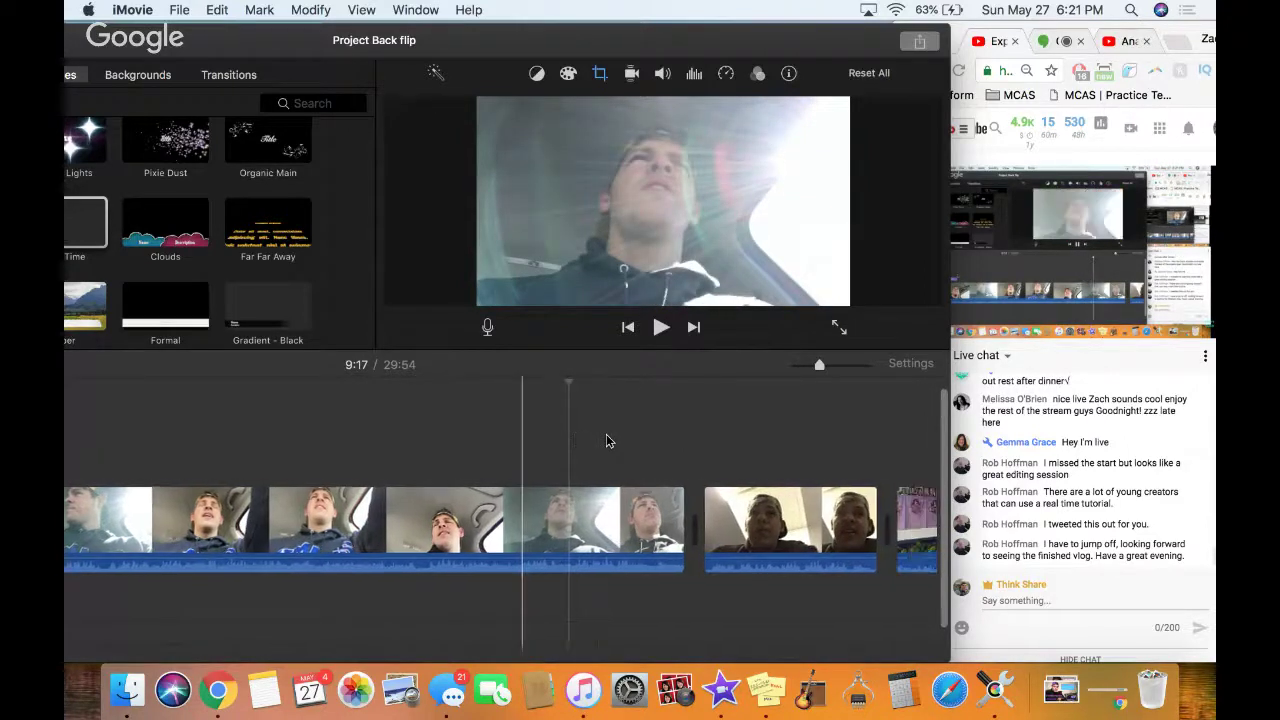
scroll(606, 441, "right", 6)
scroll(606, 441, "right", 3)
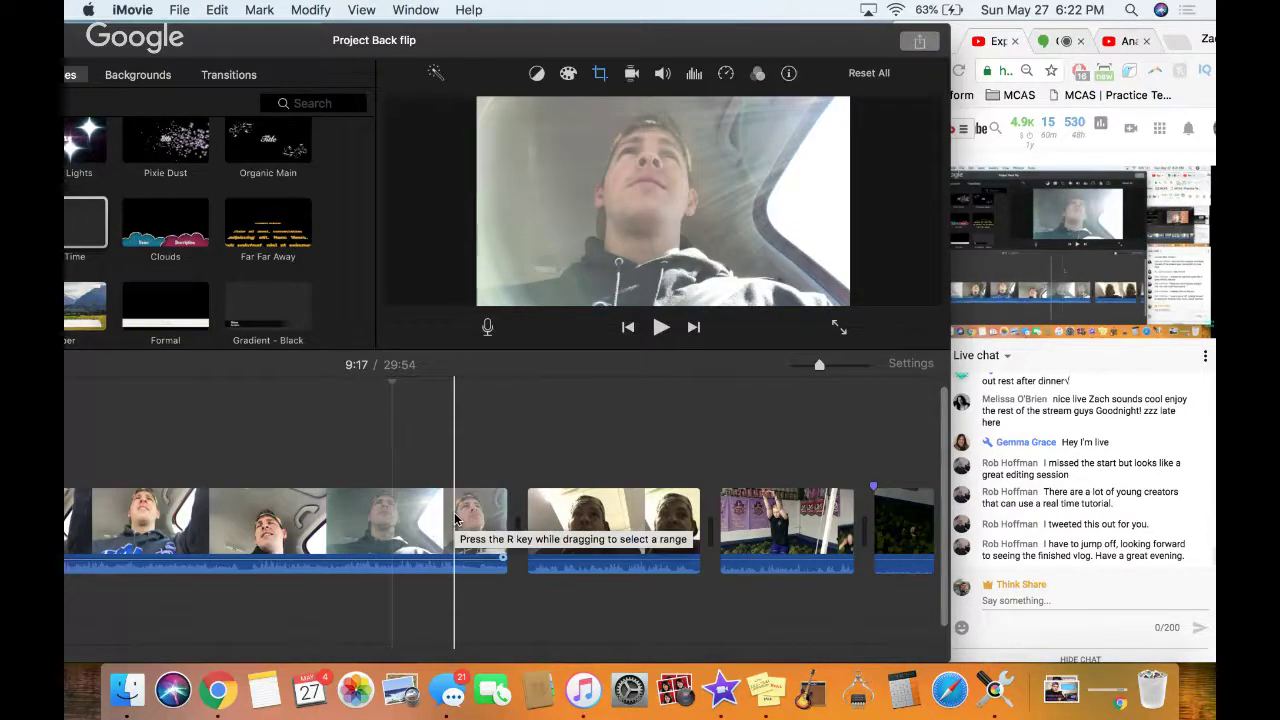
left_click(514, 463)
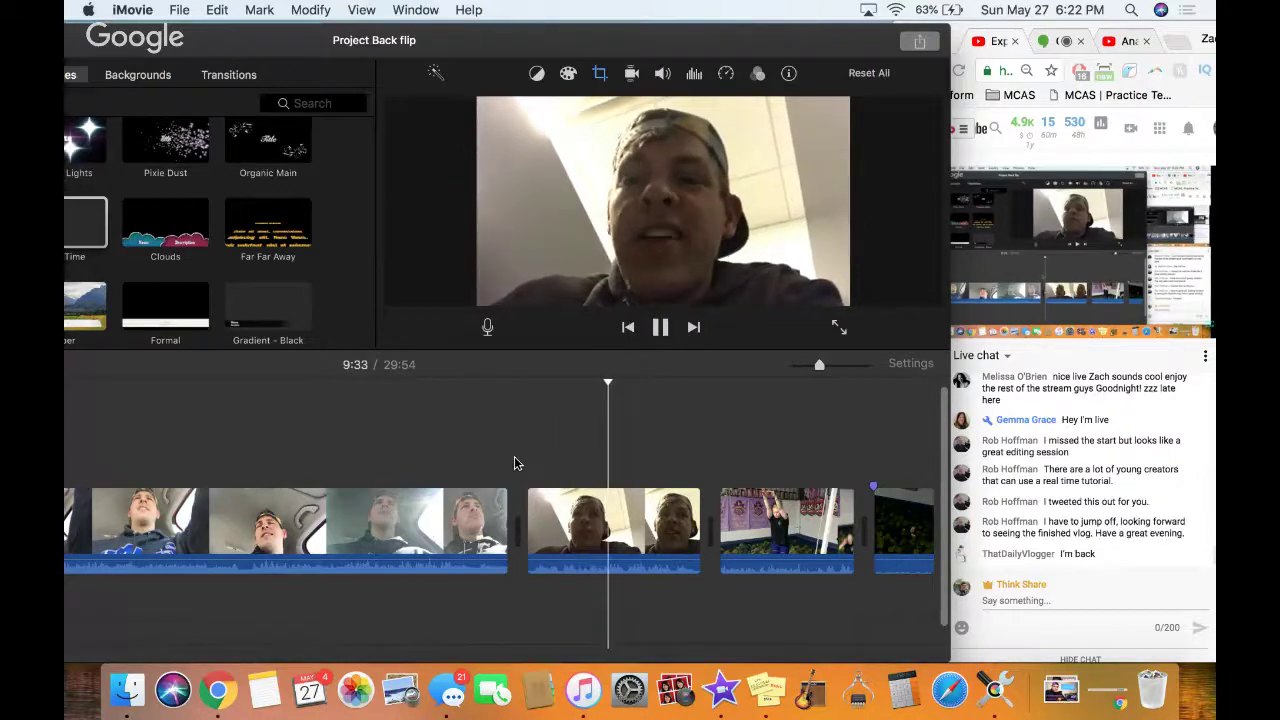
Switch to the YouTube live chat in Chrome and send "welcome back dude, still working on choosing which parts of the story to tell"
left_click(1050, 602)
type("welcome ")
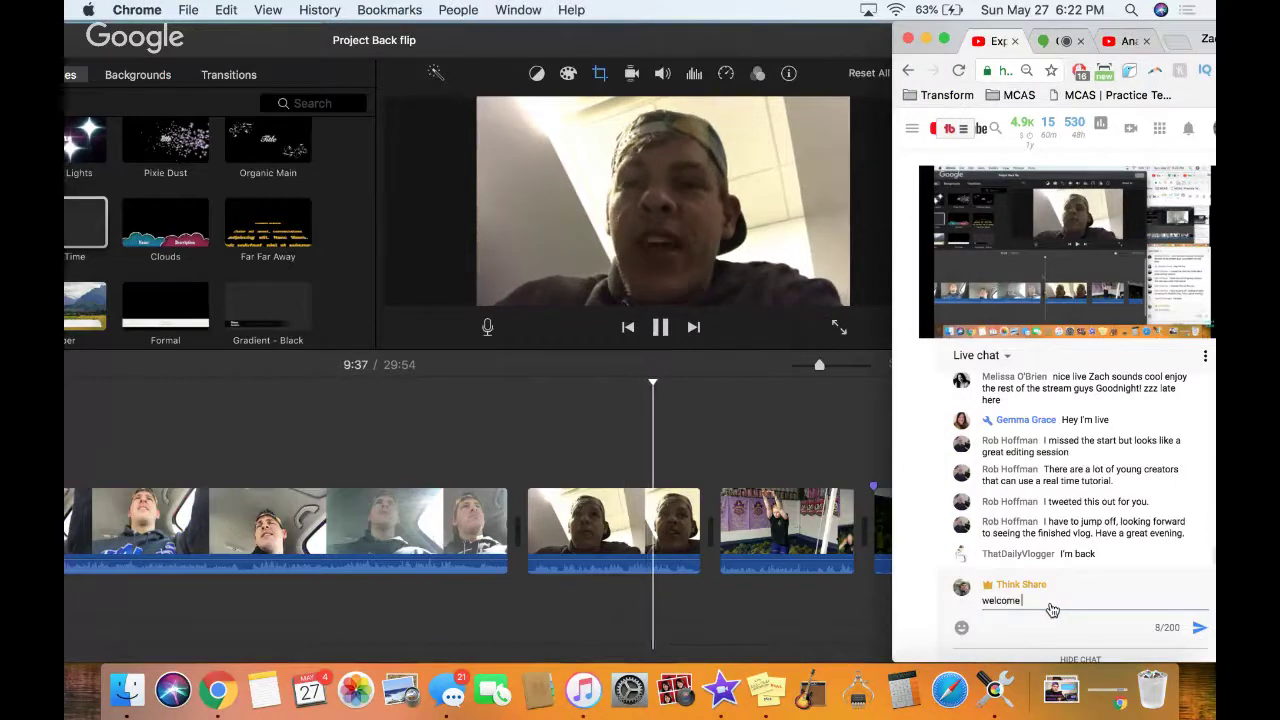
type("back dude, still wo")
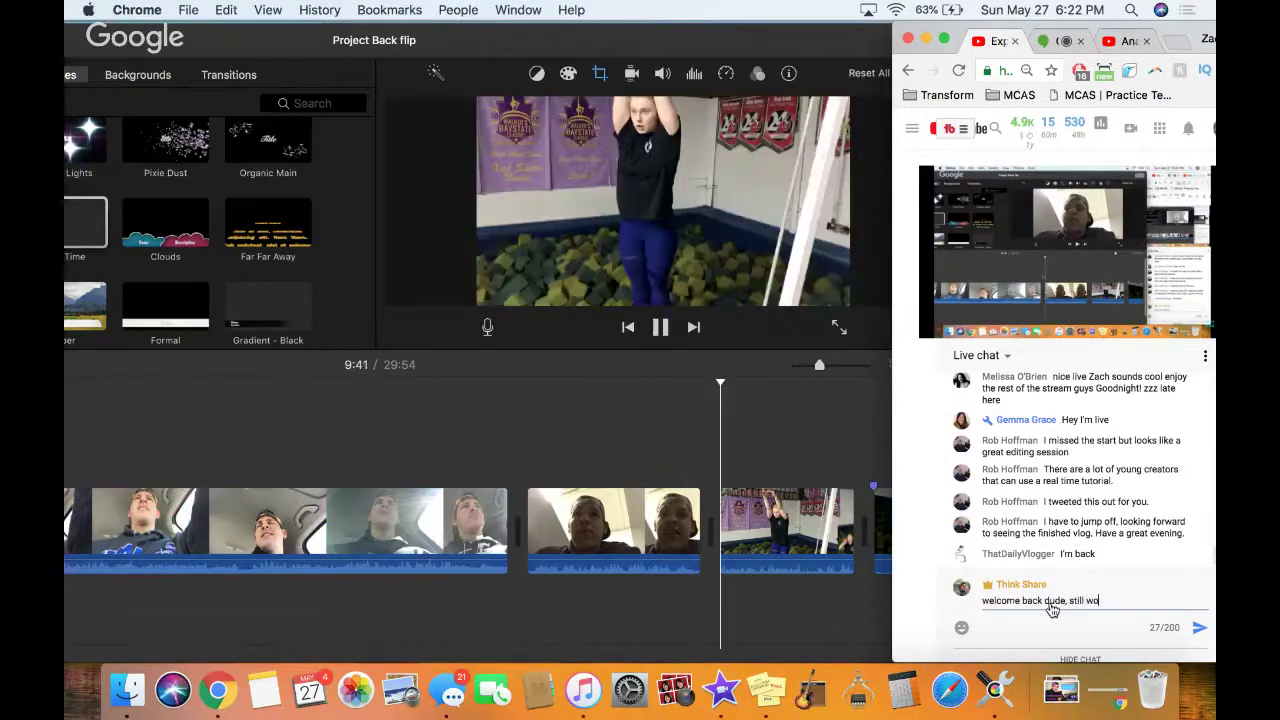
type("rking on ch")
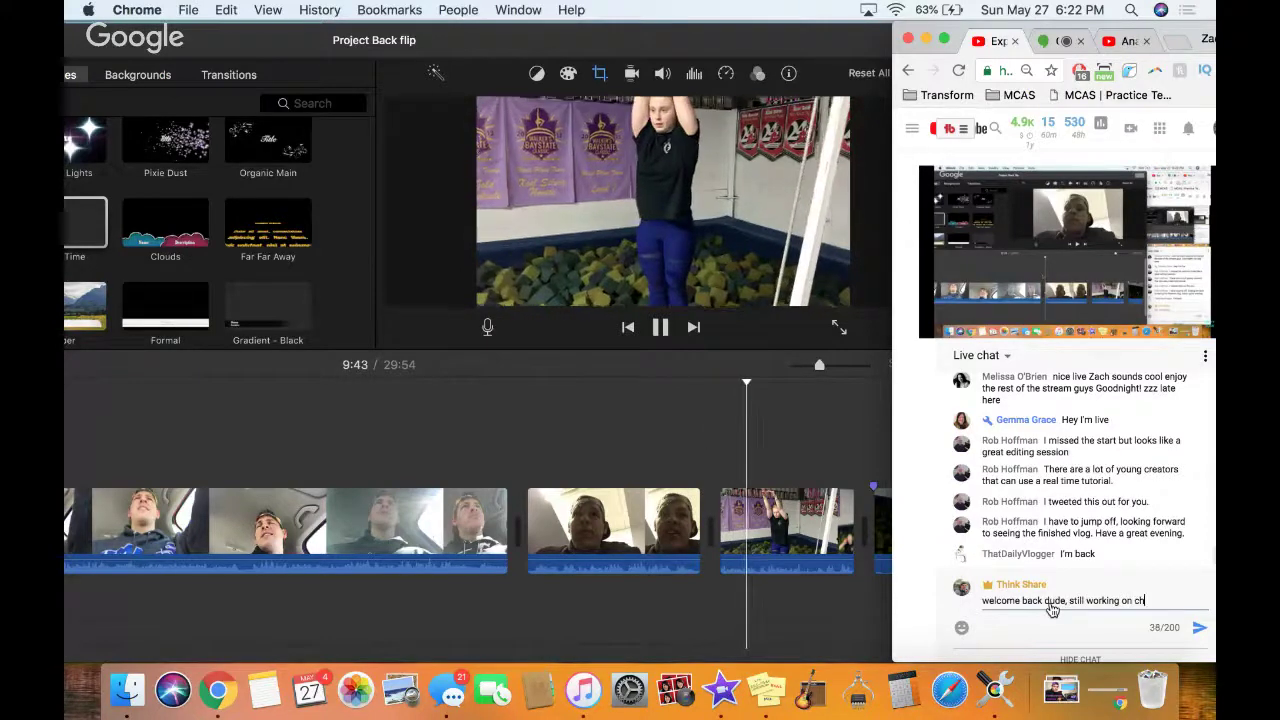
type("oosing which ")
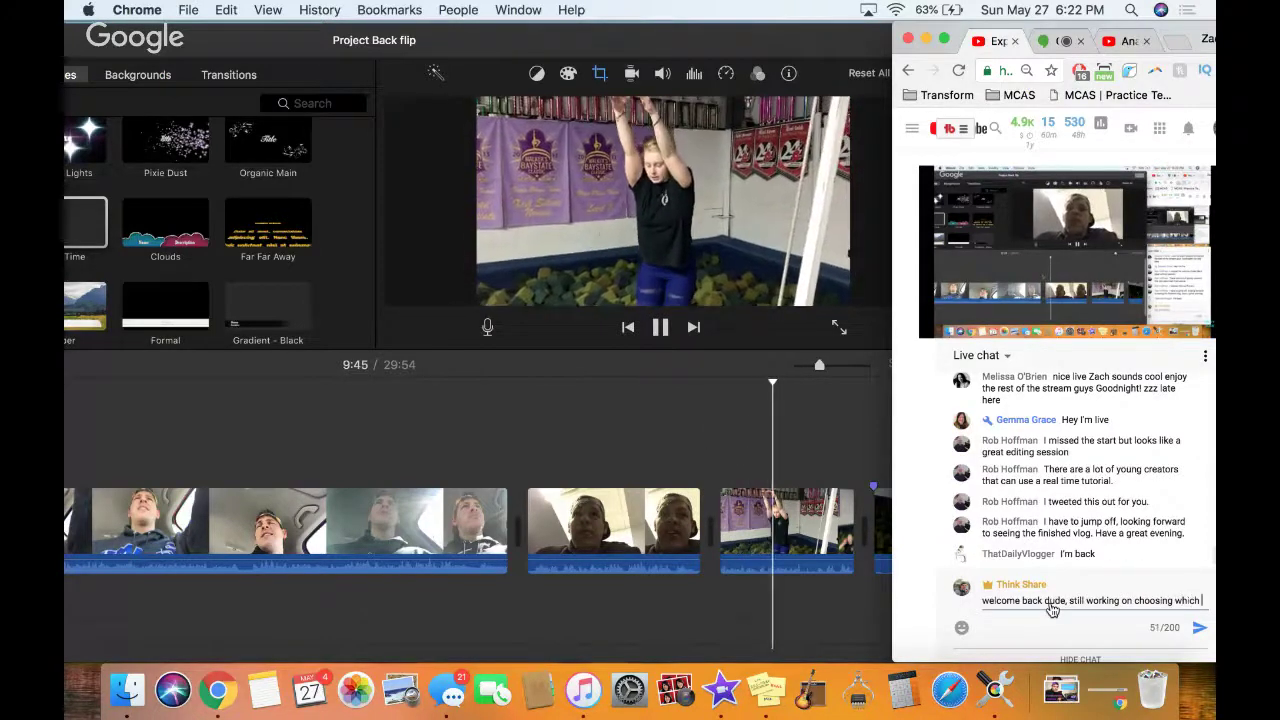
type("parts of the")
type("st")
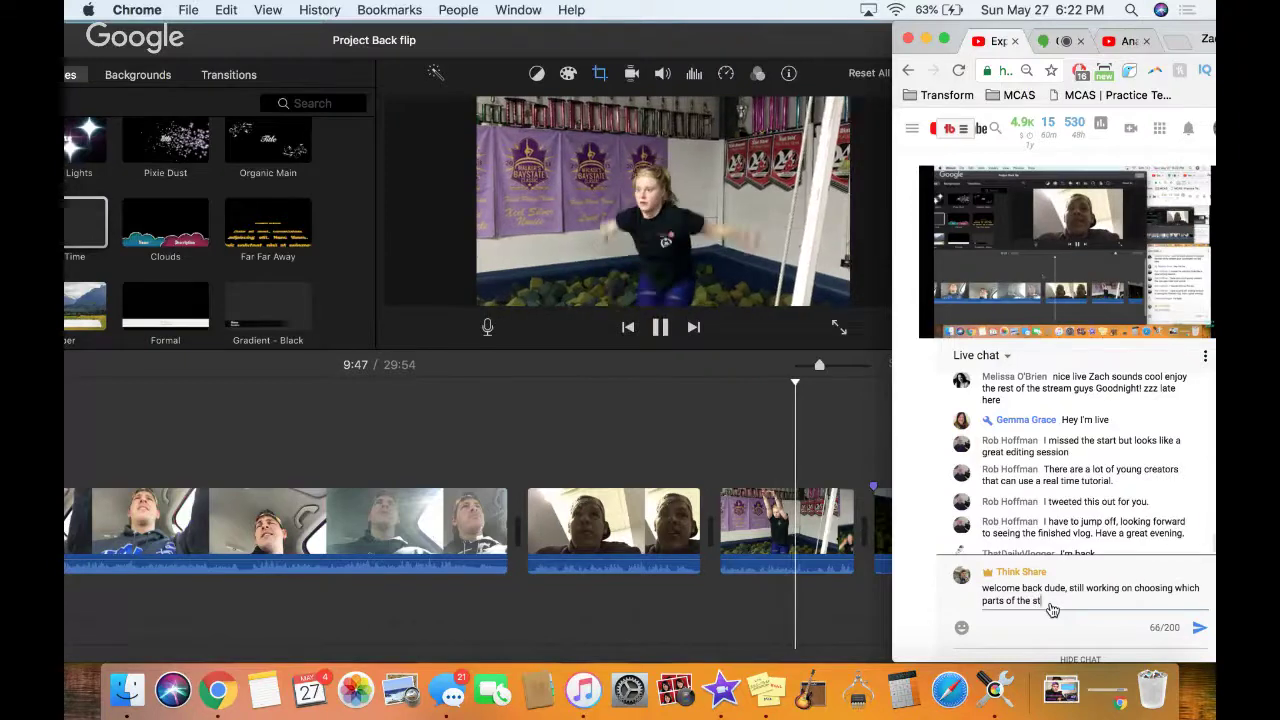
type("roy to tell")
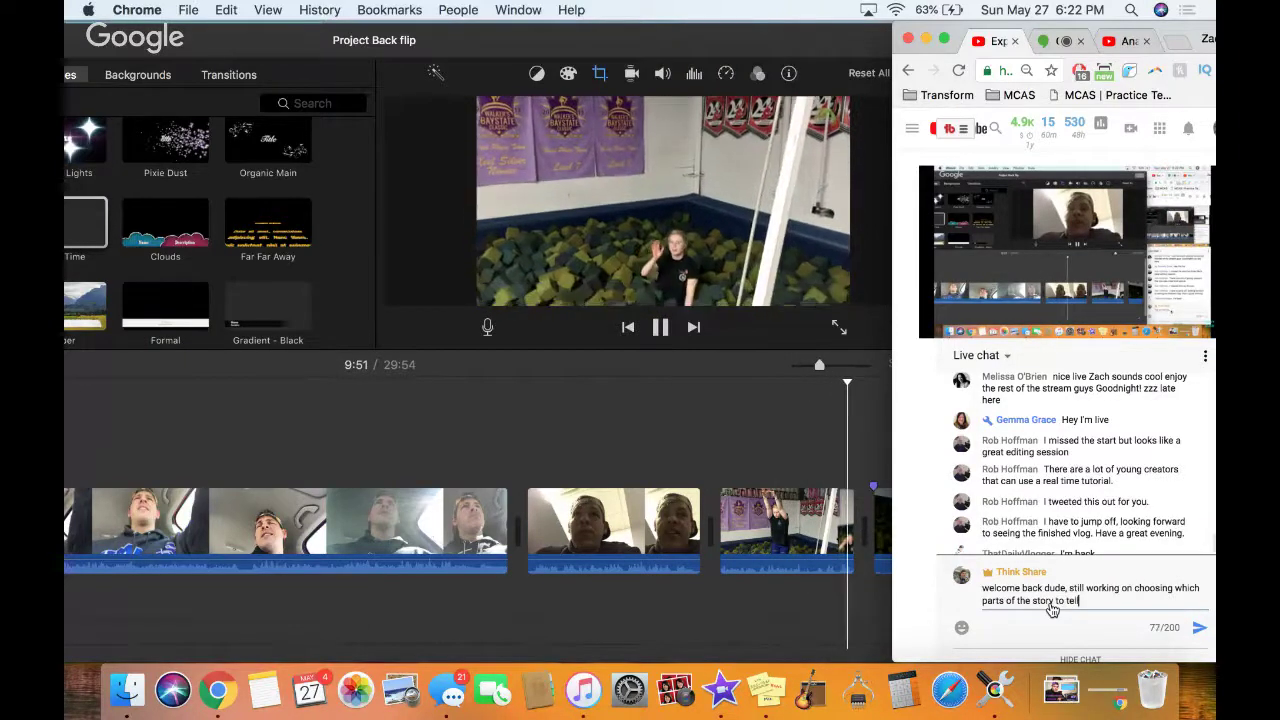
key("Return")
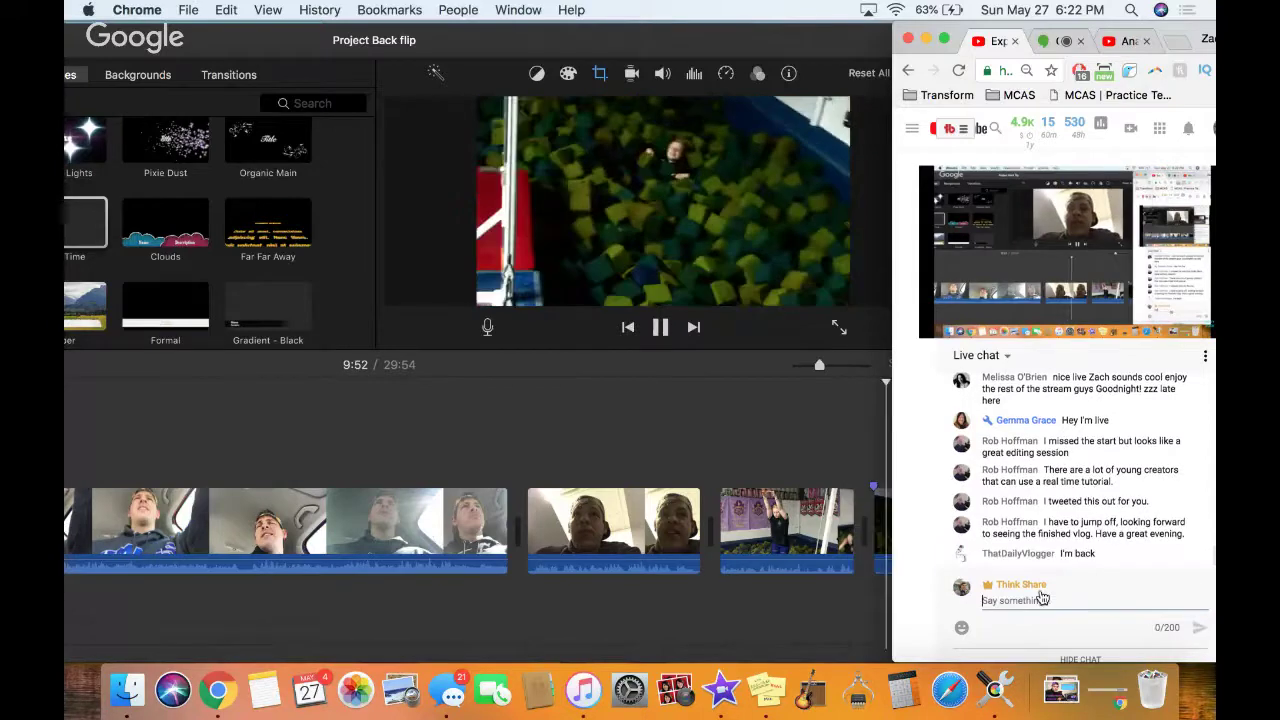
Return to iMovie, stop playback and skim the end of the blue-hoodie car clip and the indoor talking clip after it
left_click(632, 443)
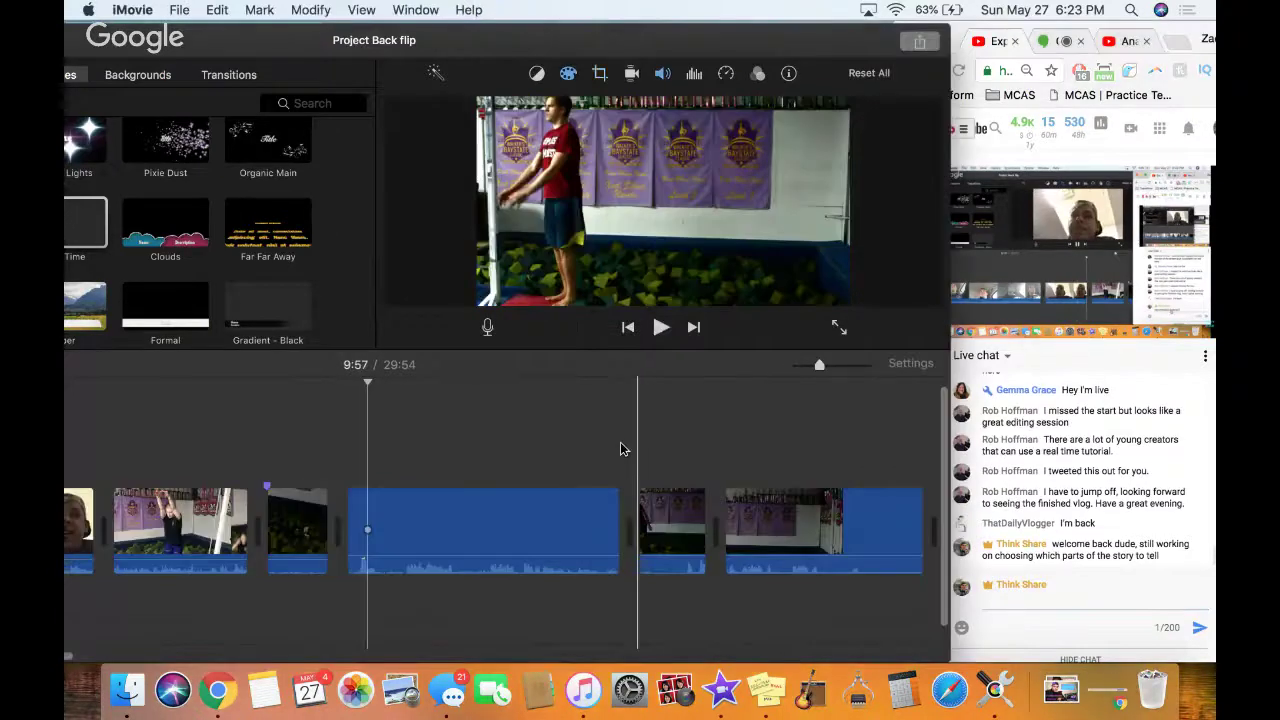
scroll(590, 460, "left", 5)
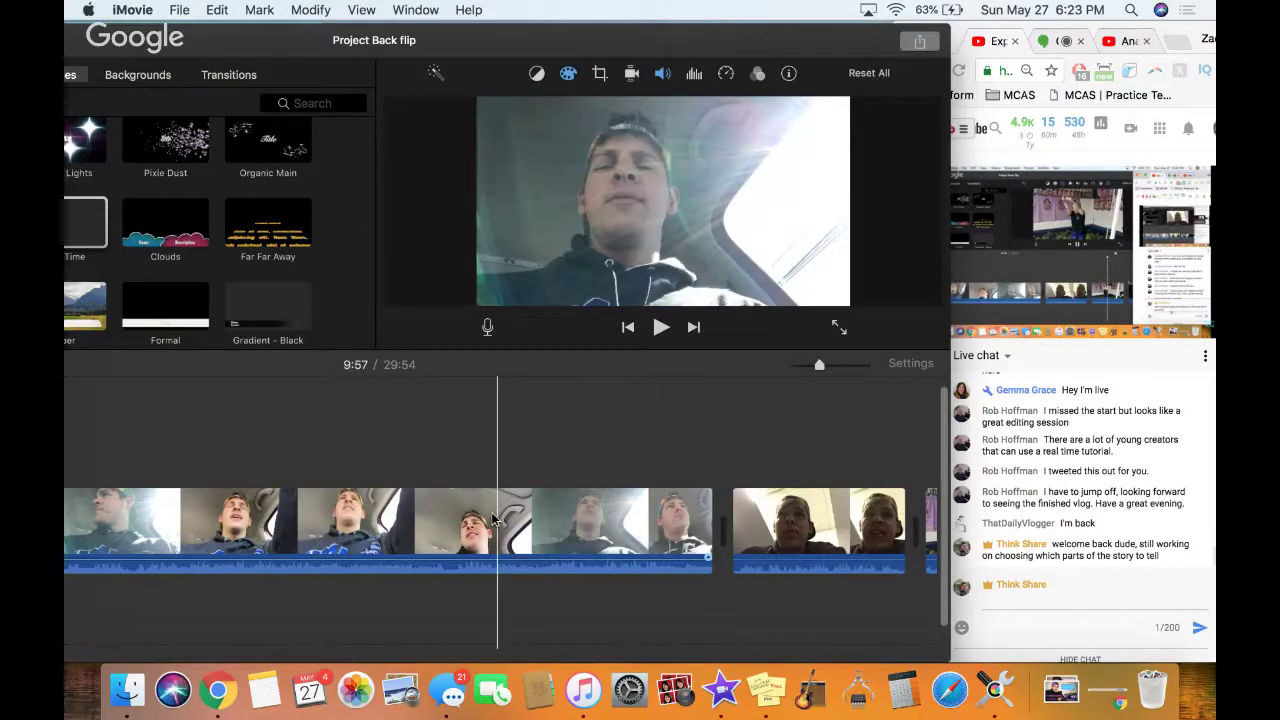
scroll(520, 518, "right", 2)
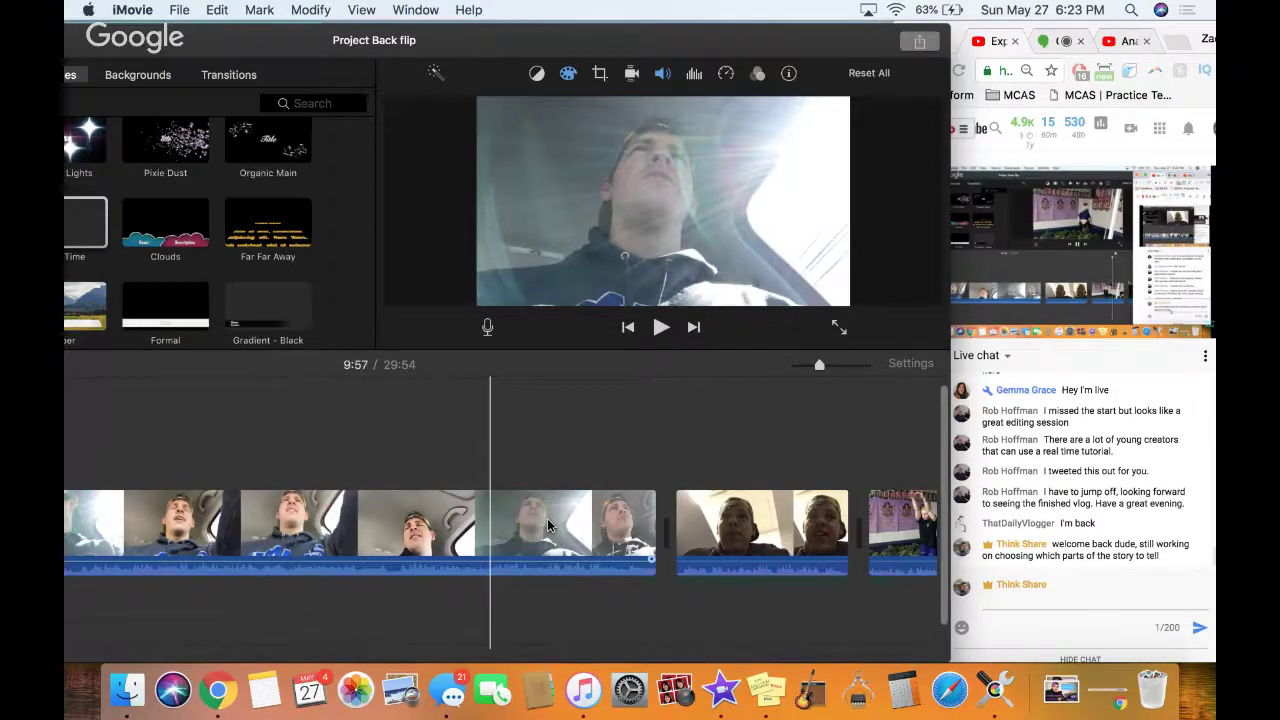
scroll(547, 518, "right", 2)
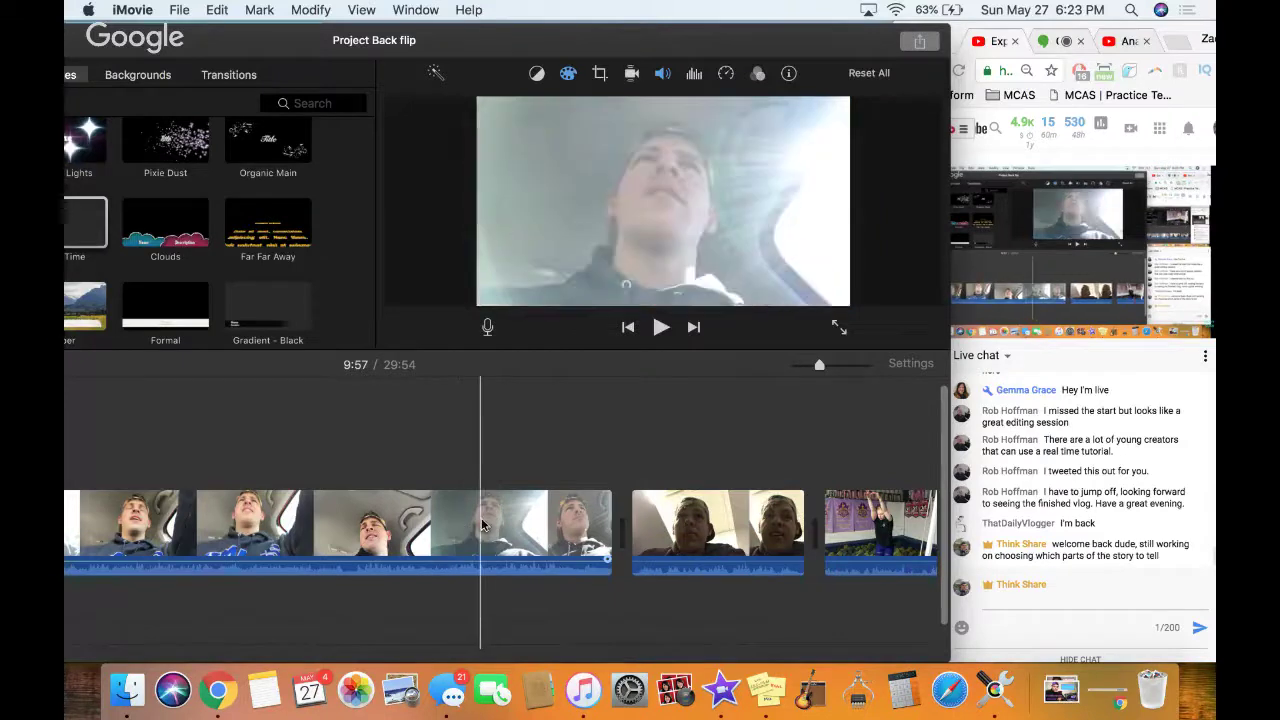
scroll(572, 523, "right", 1)
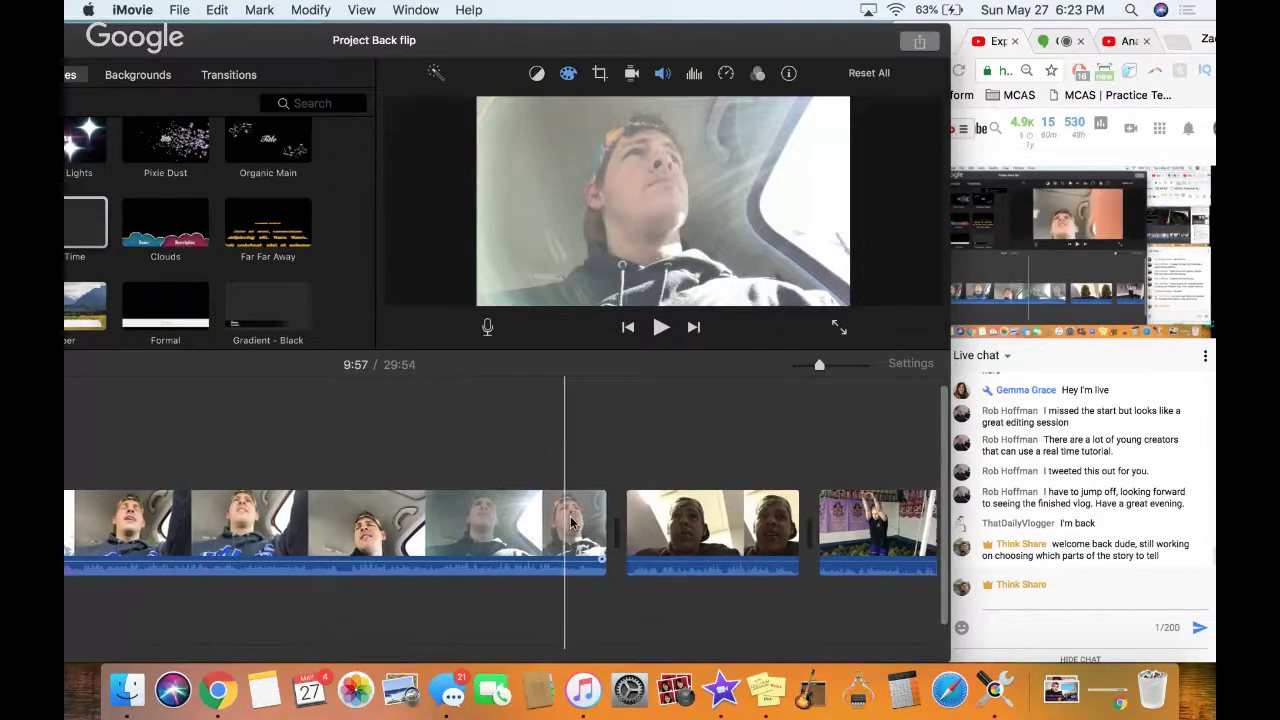
scroll(572, 523, "right", 3)
scroll(570, 517, "right", 2)
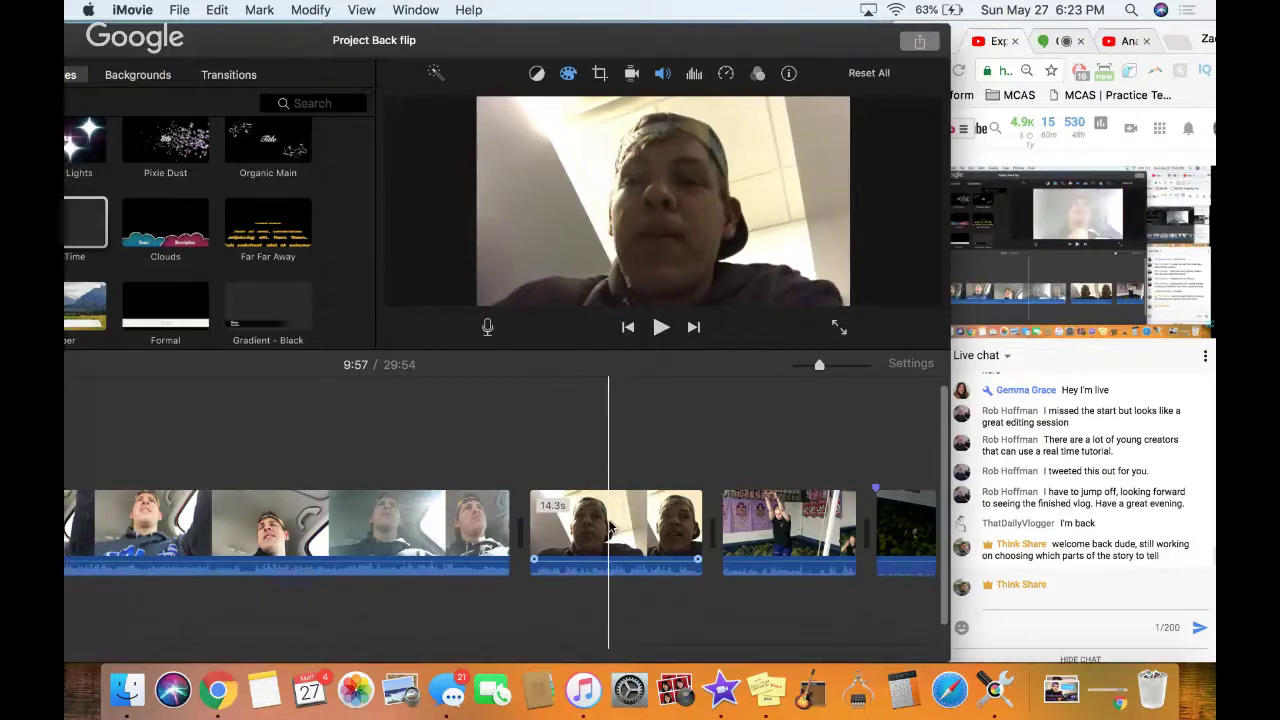
Skim the foam-pit clips that follow the indoor talking clip, up to the start of the 2.3-minute clip
scroll(659, 520, "right", 5)
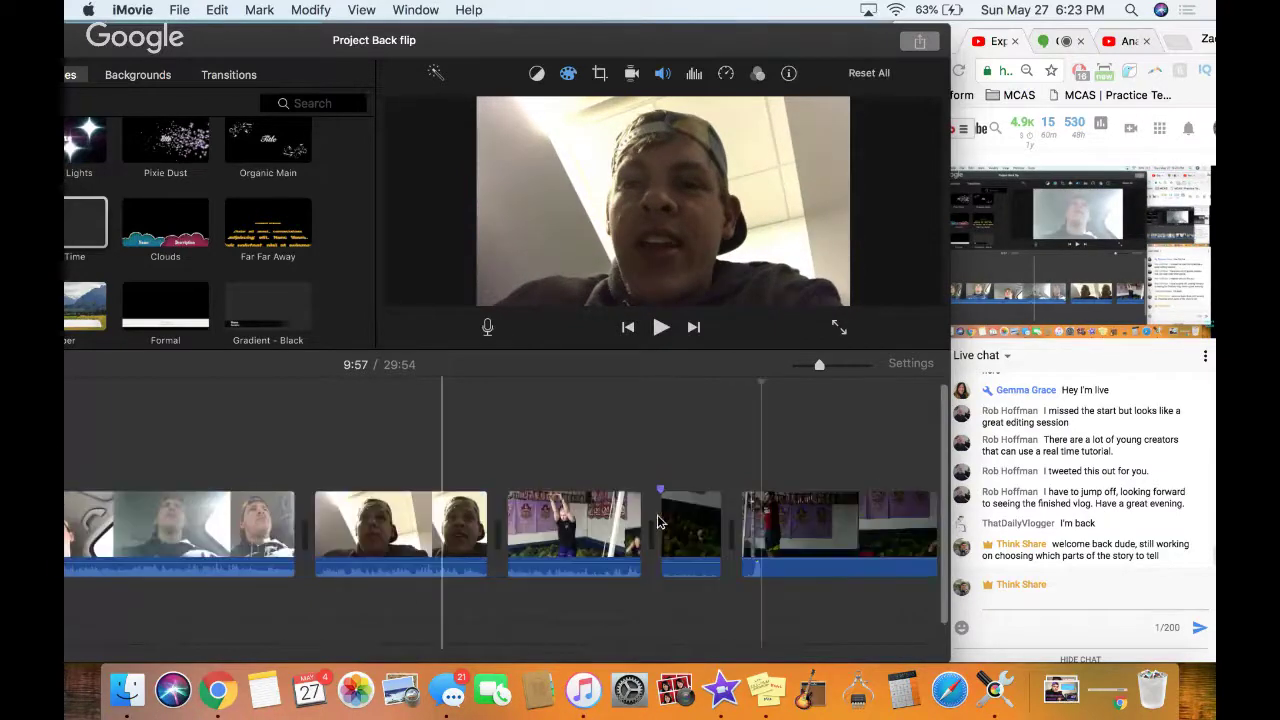
scroll(386, 525, "right", 5)
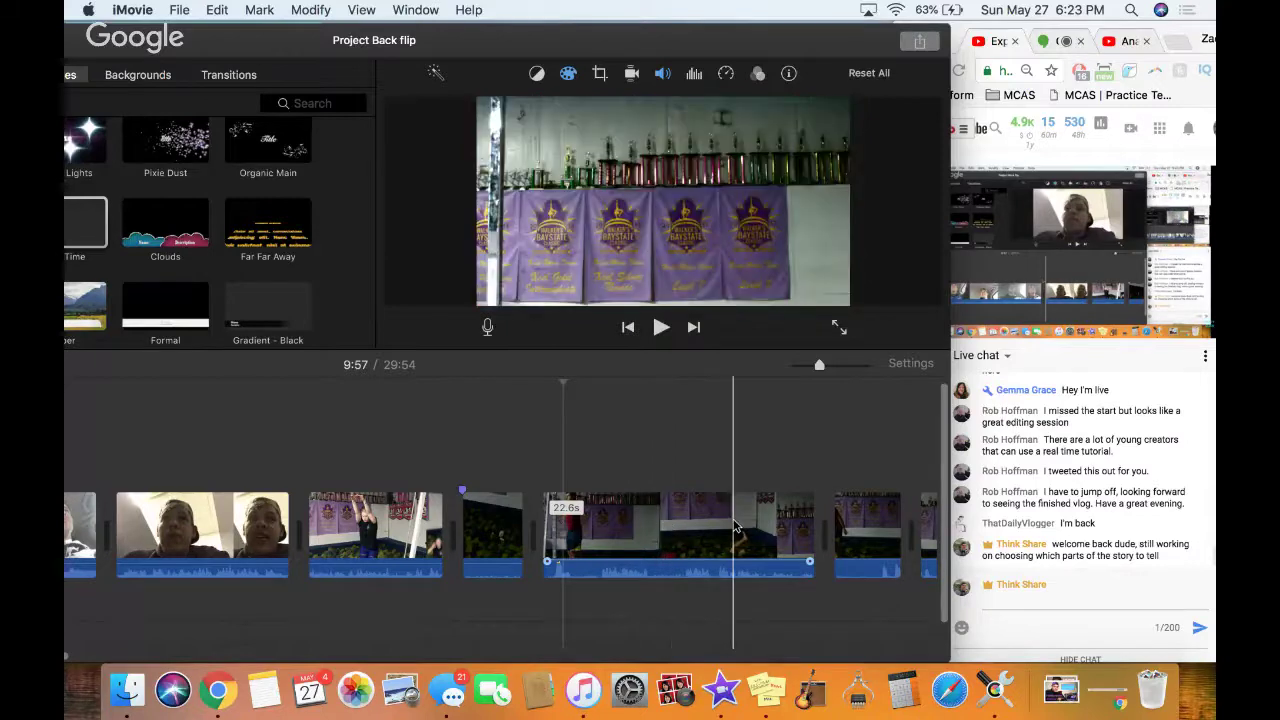
scroll(786, 518, "right", 10)
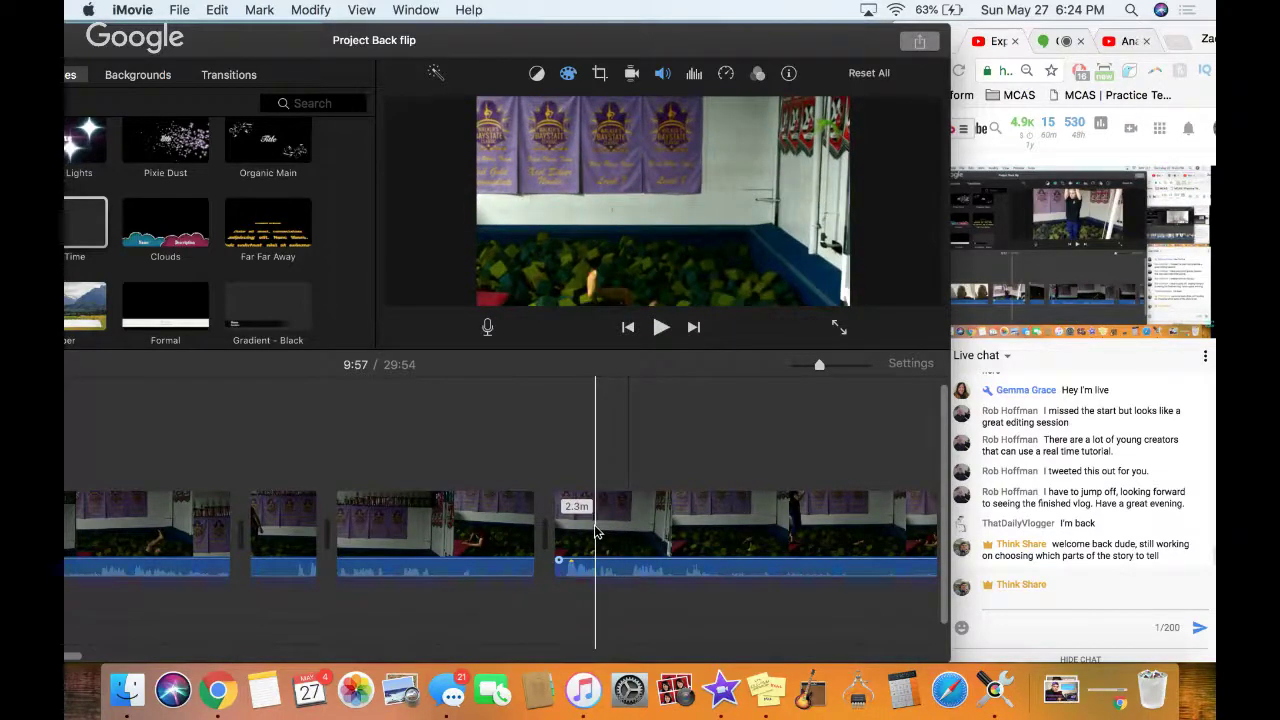
scroll(600, 530, "right", 5)
left_click_drag(584, 528, 586, 532)
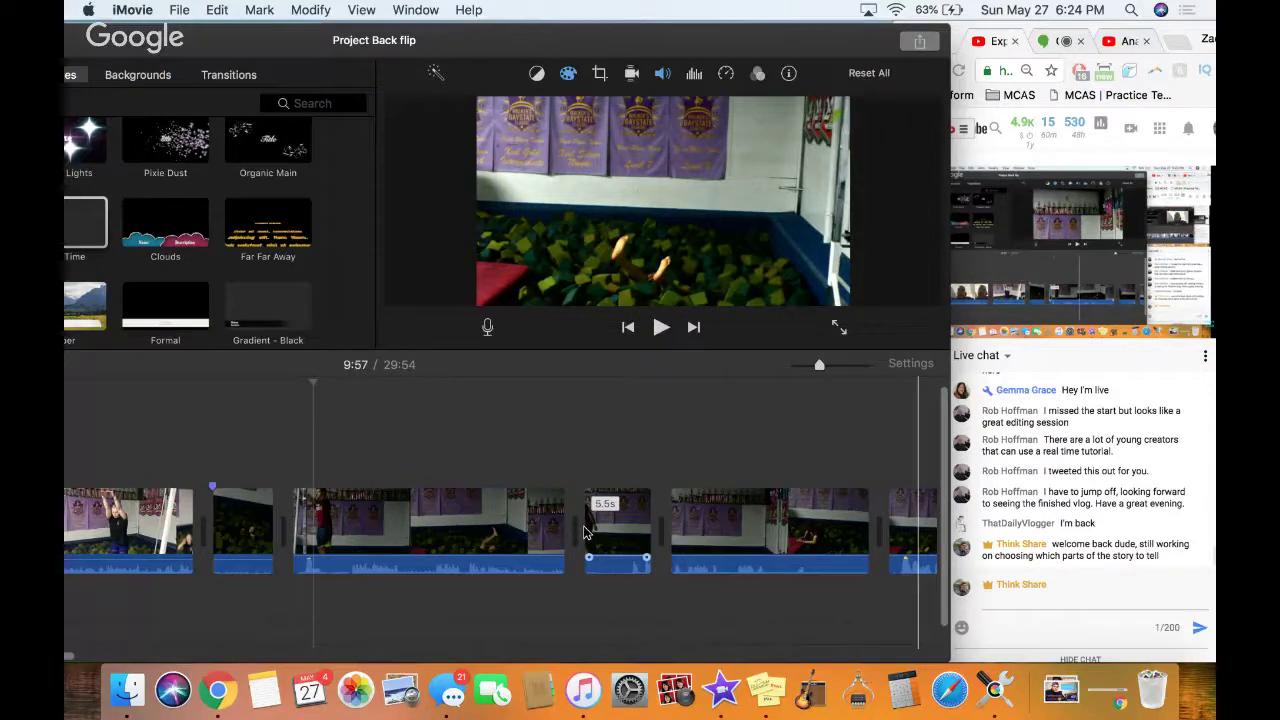
Examine the timeline from the marked foam-pit clip through the car and gym clips and back for footage needing cuts
scroll(151, 451, "left", 3)
left_click(151, 451)
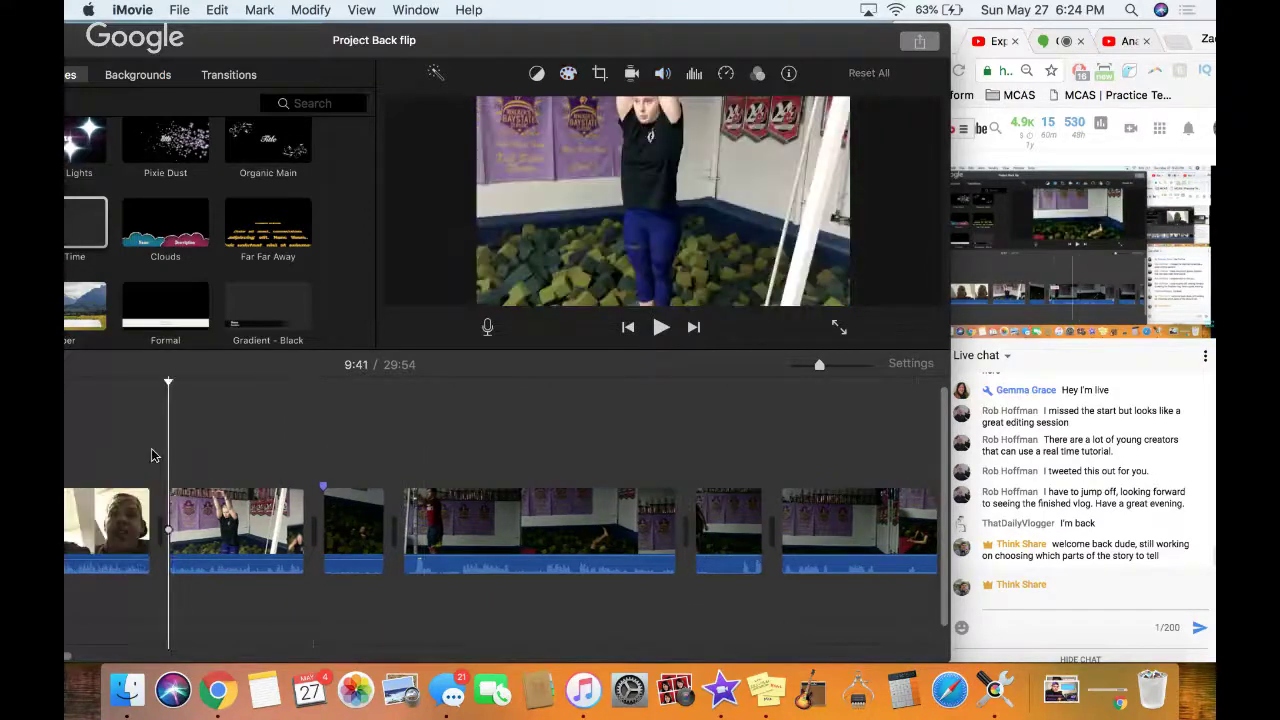
scroll(586, 455, "right", 6)
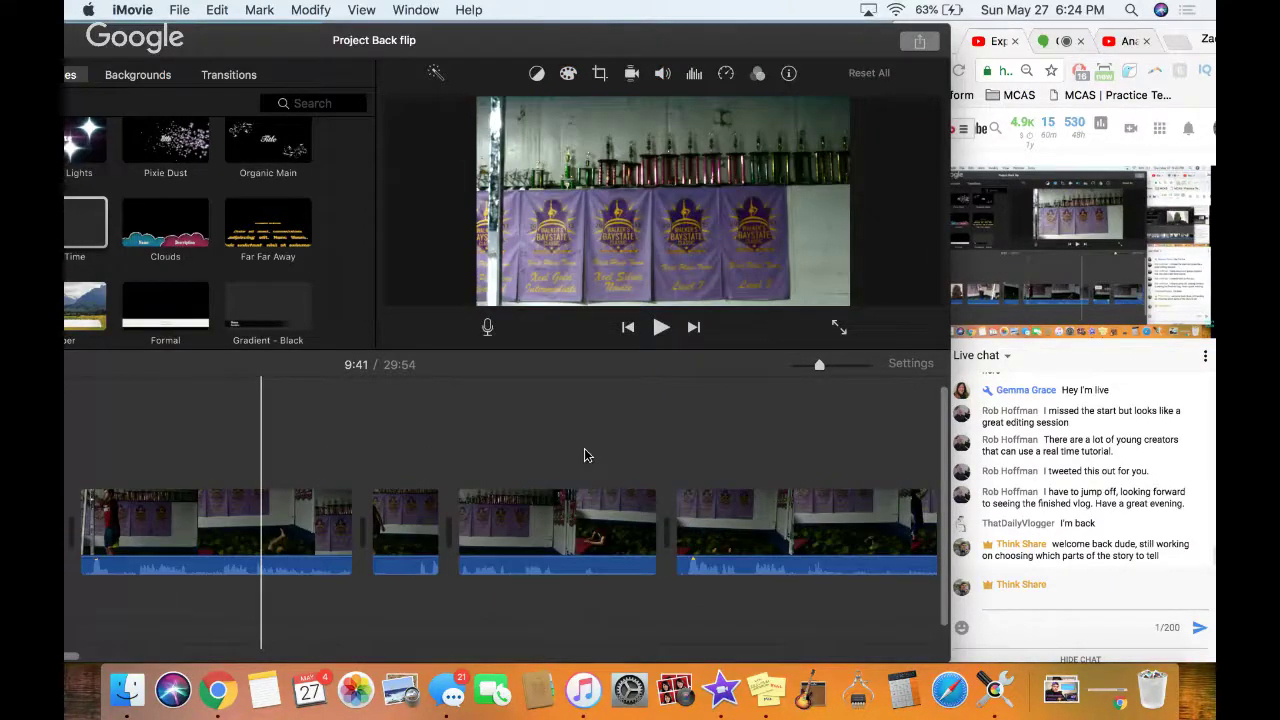
scroll(584, 455, "right", 6)
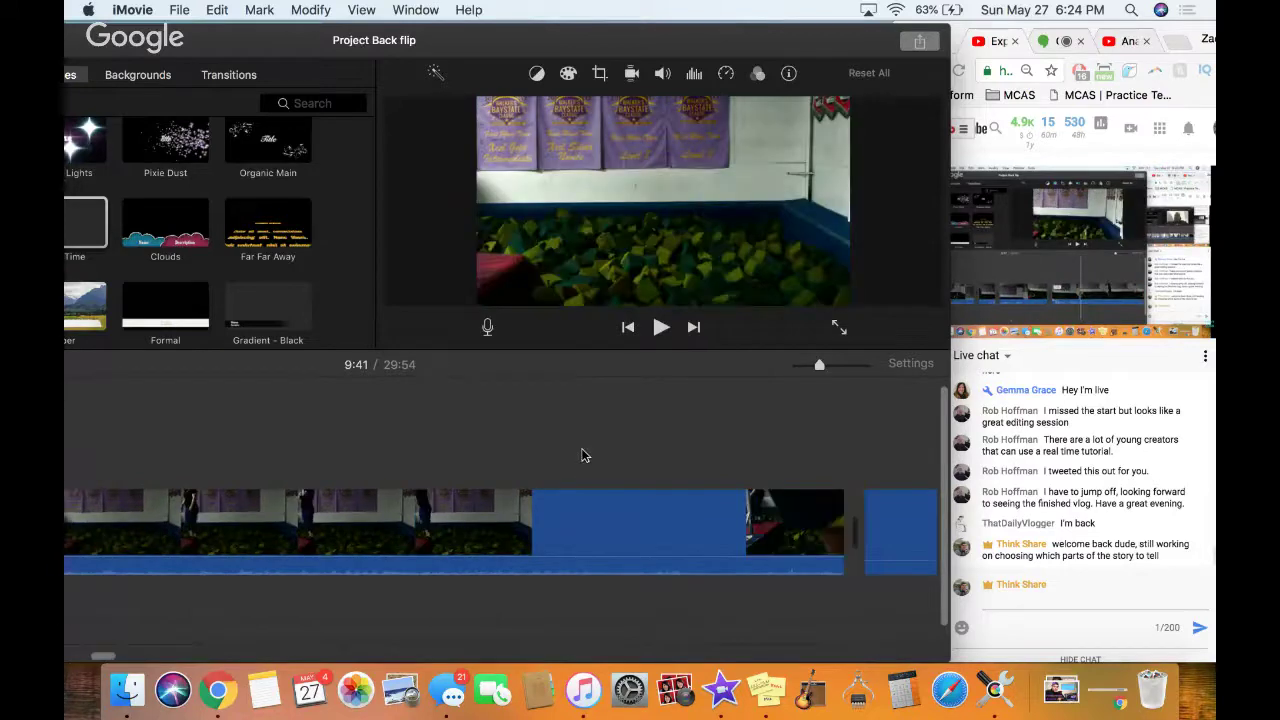
scroll(584, 455, "right", 6)
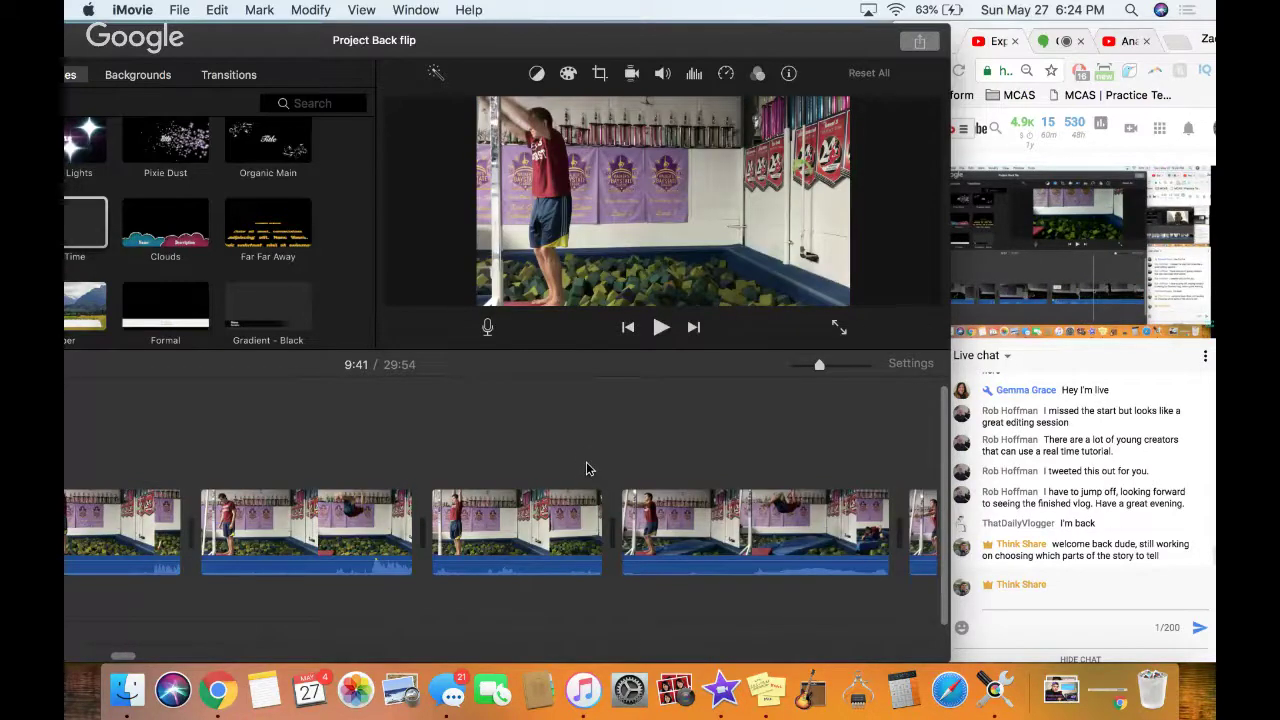
scroll(586, 462, "right", 5)
scroll(662, 461, "right", 5)
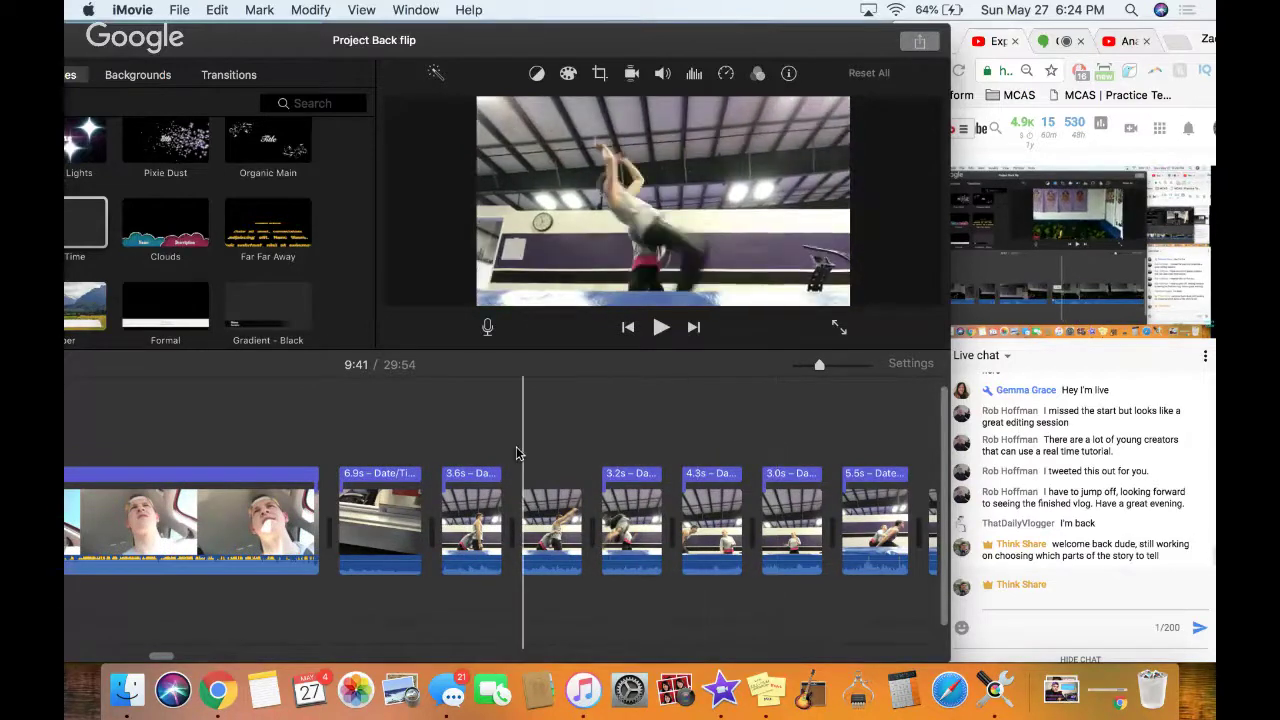
left_click(322, 467)
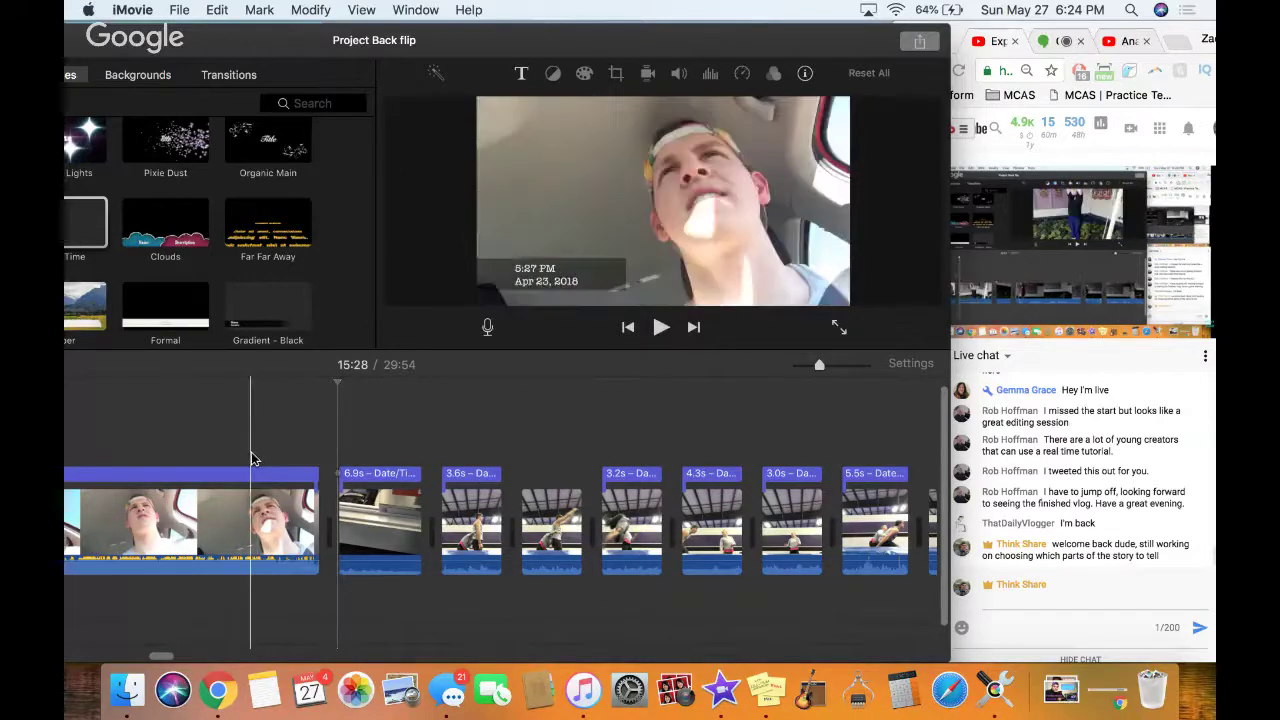
scroll(258, 457, "left", 3)
scroll(258, 457, "left", 6)
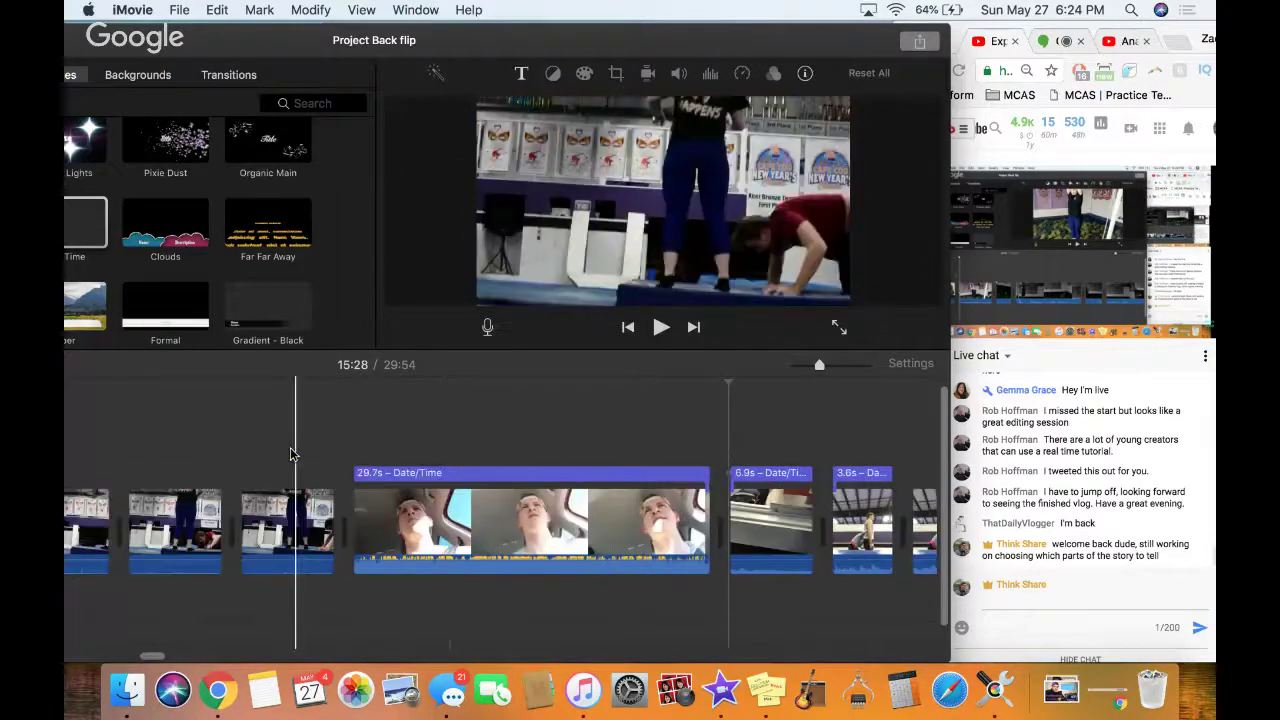
scroll(340, 449, "left", 6)
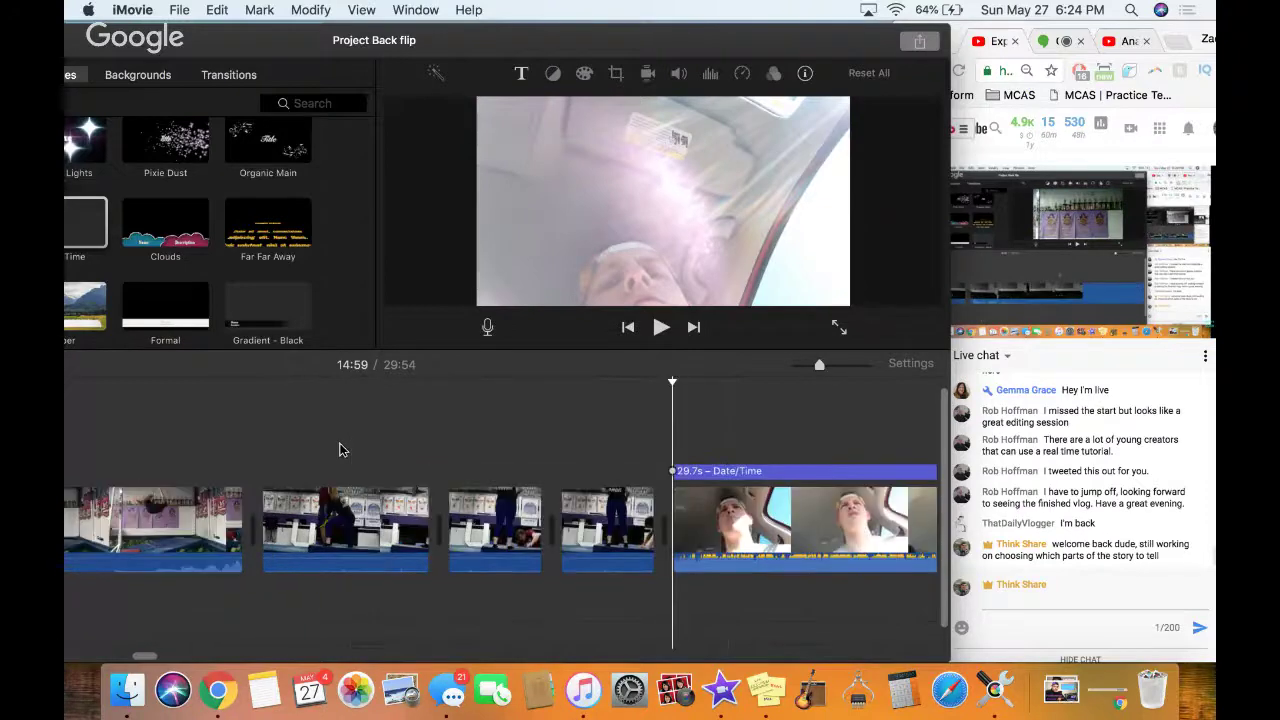
scroll(340, 449, "left", 8)
scroll(339, 450, "left", 10)
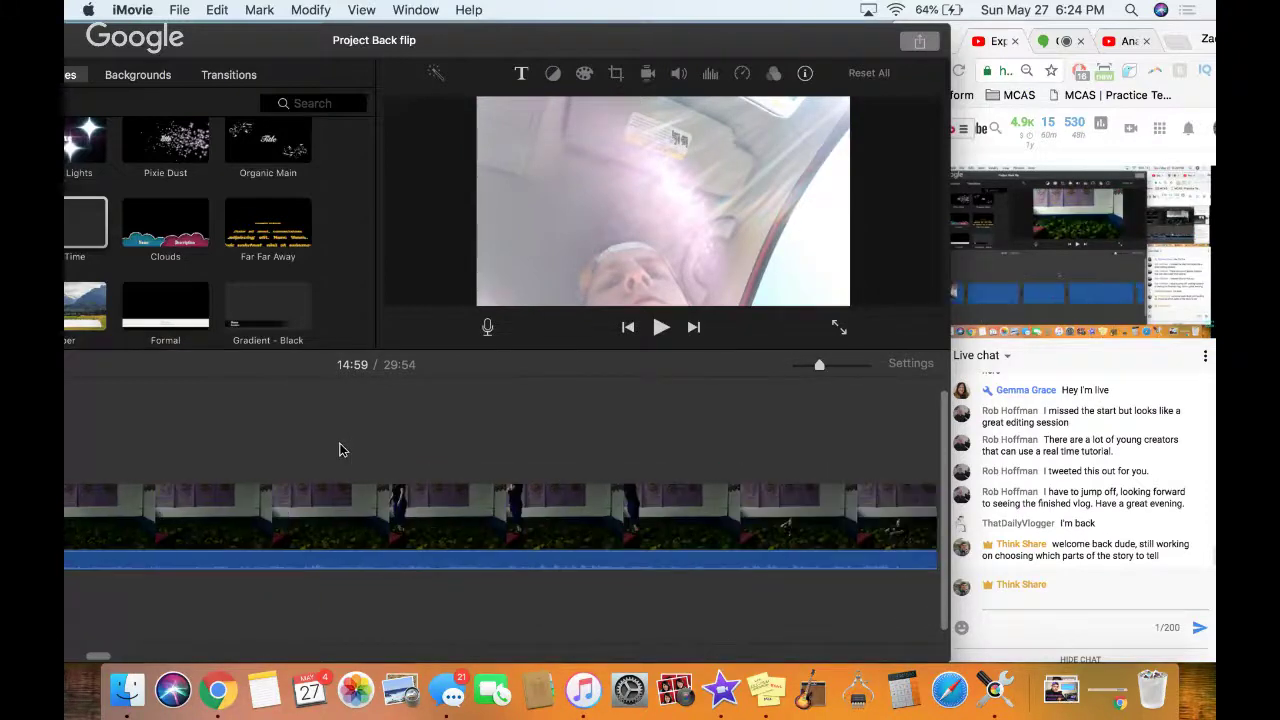
scroll(489, 435, "left", 5)
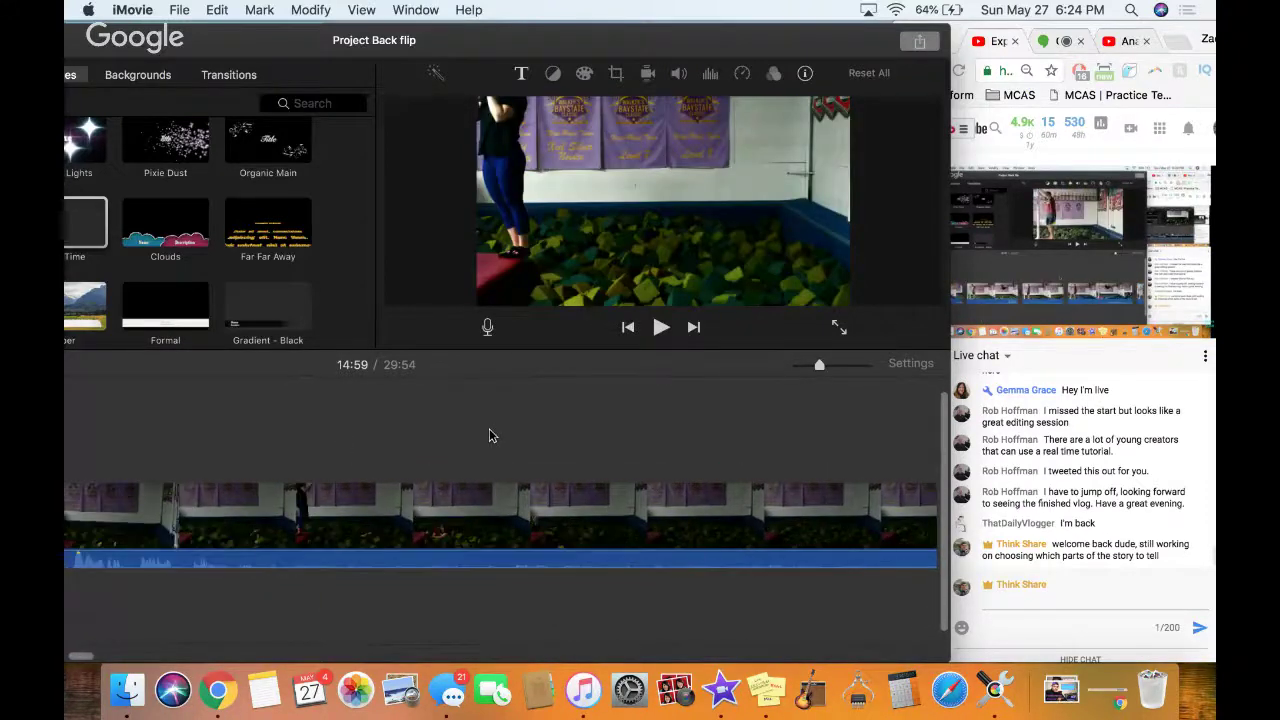
Play the 22.6 s foam-pit clip, split it at 10:05 and delete the 12.6 s second part
left_click(274, 440)
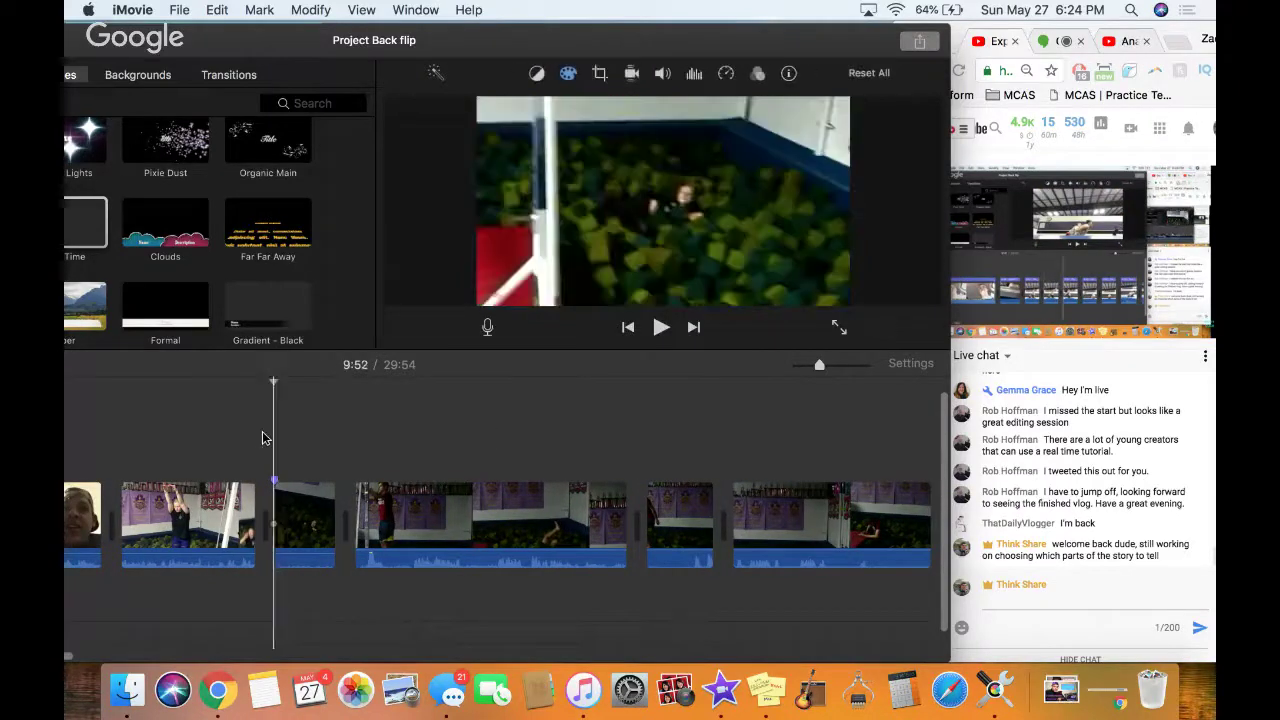
left_click(118, 451)
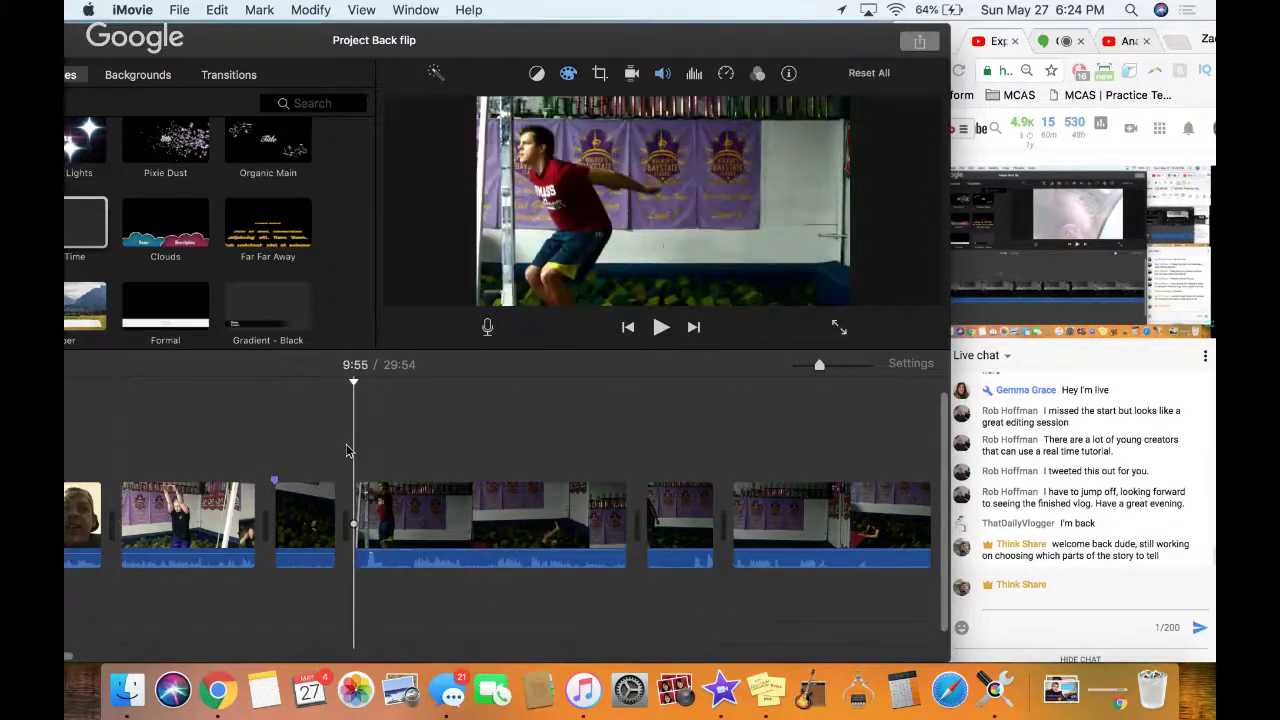
key("space")
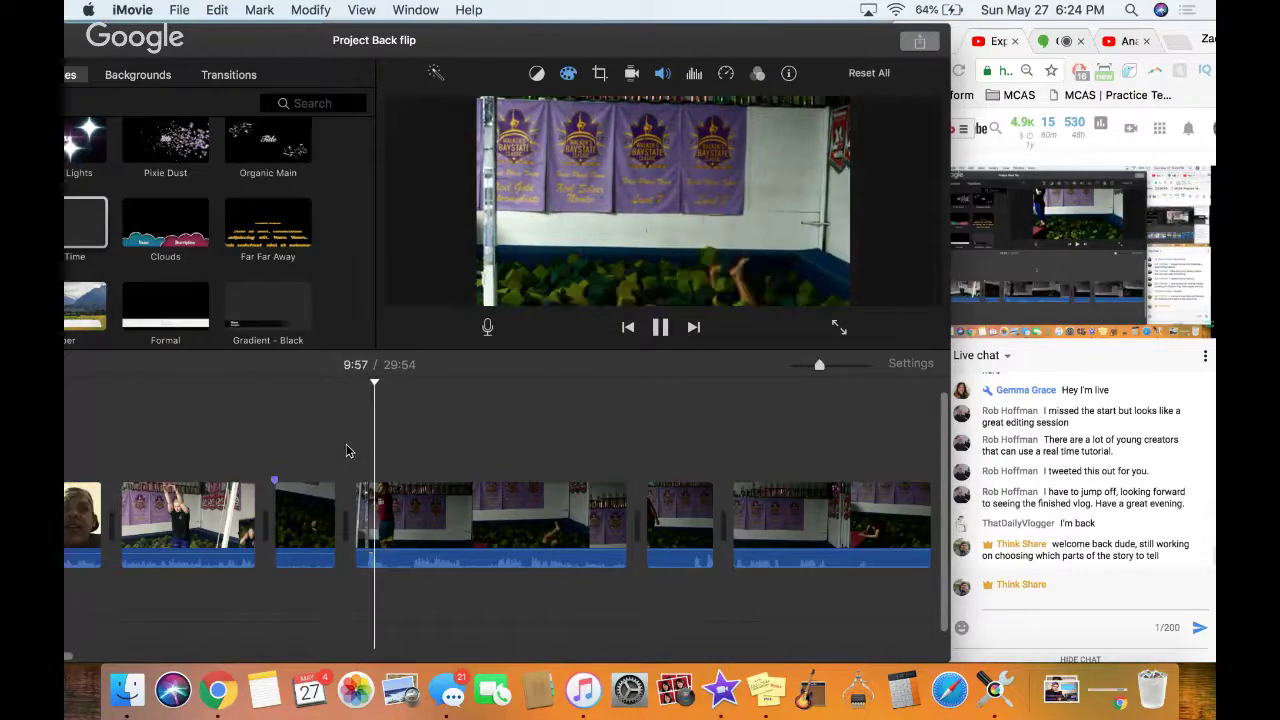
key("space")
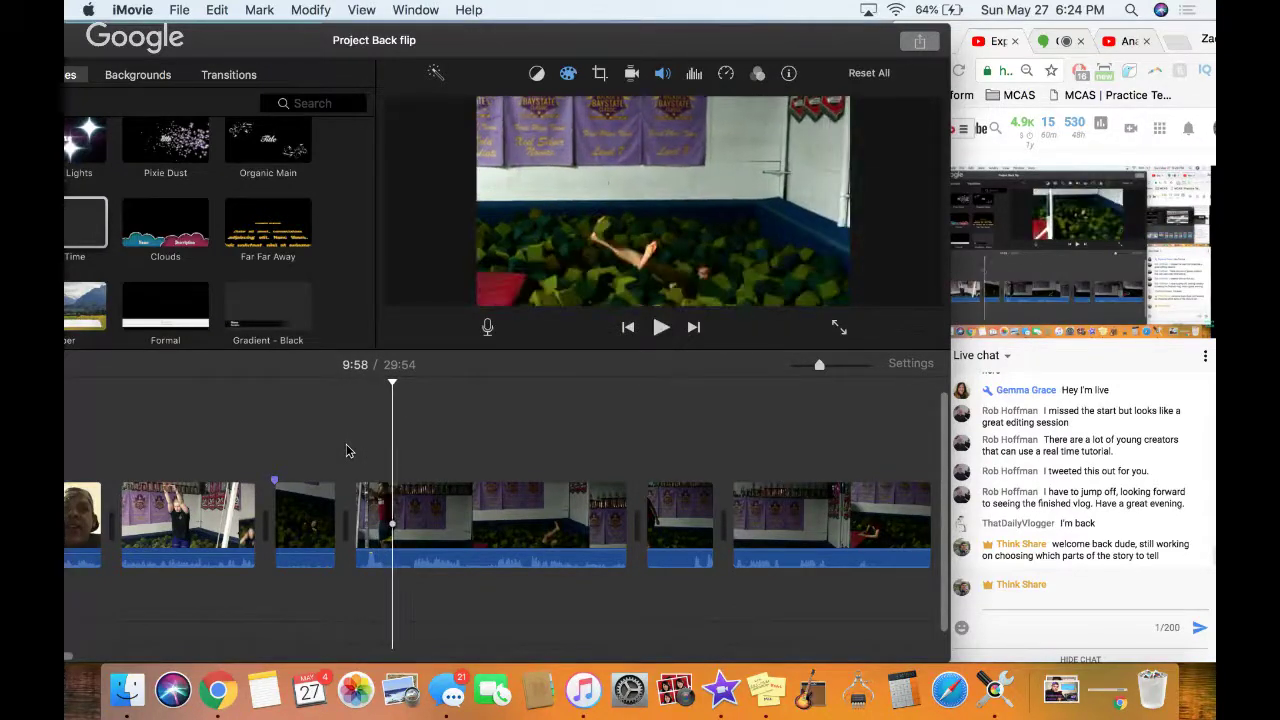
key("space")
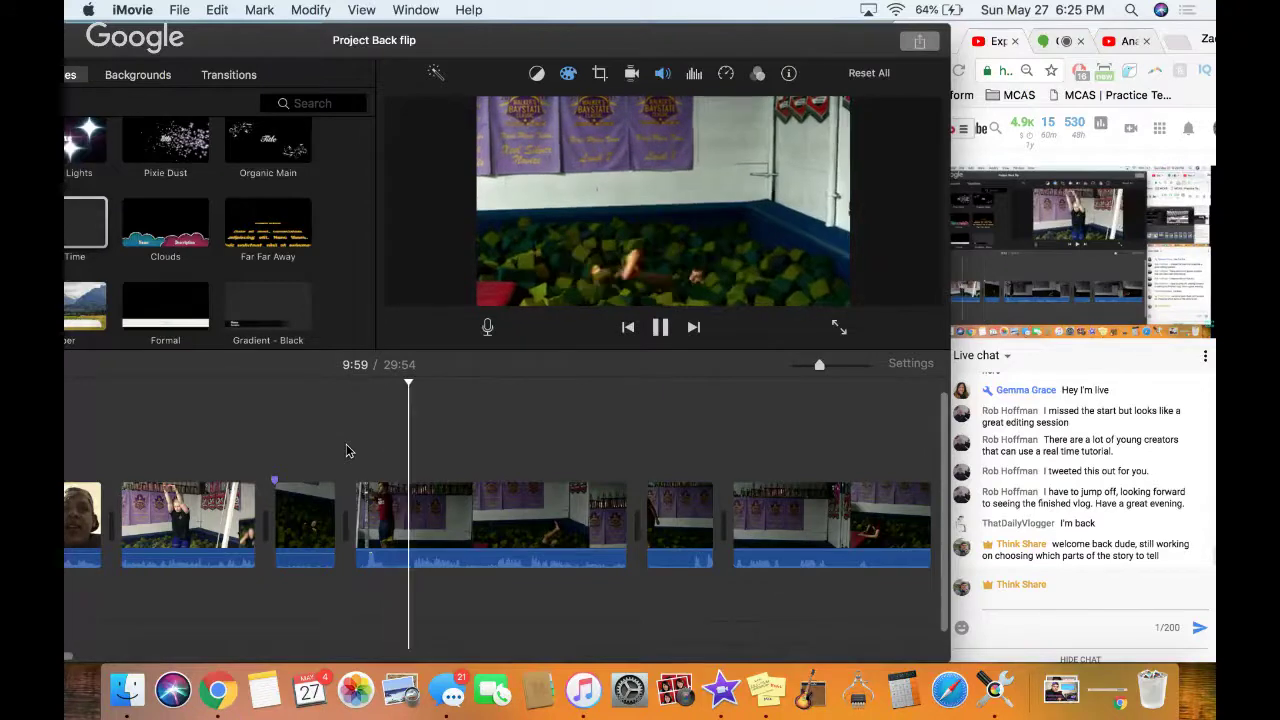
key("space")
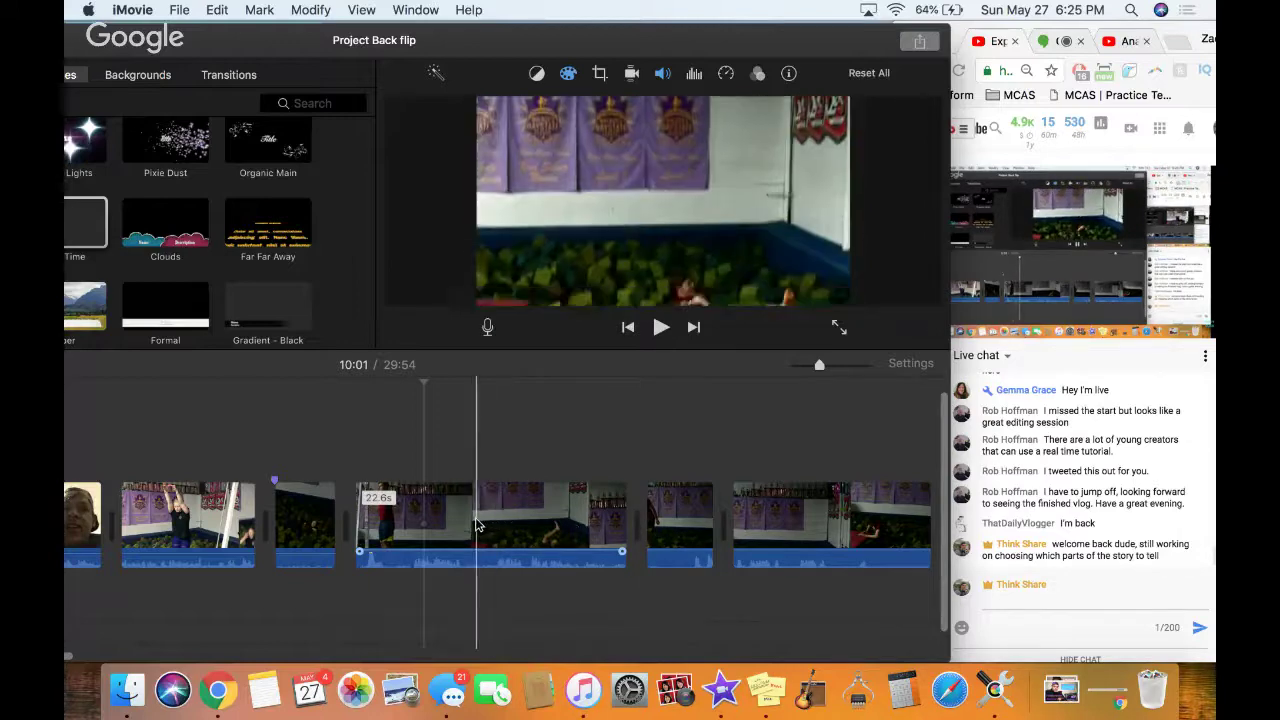
left_click(476, 523)
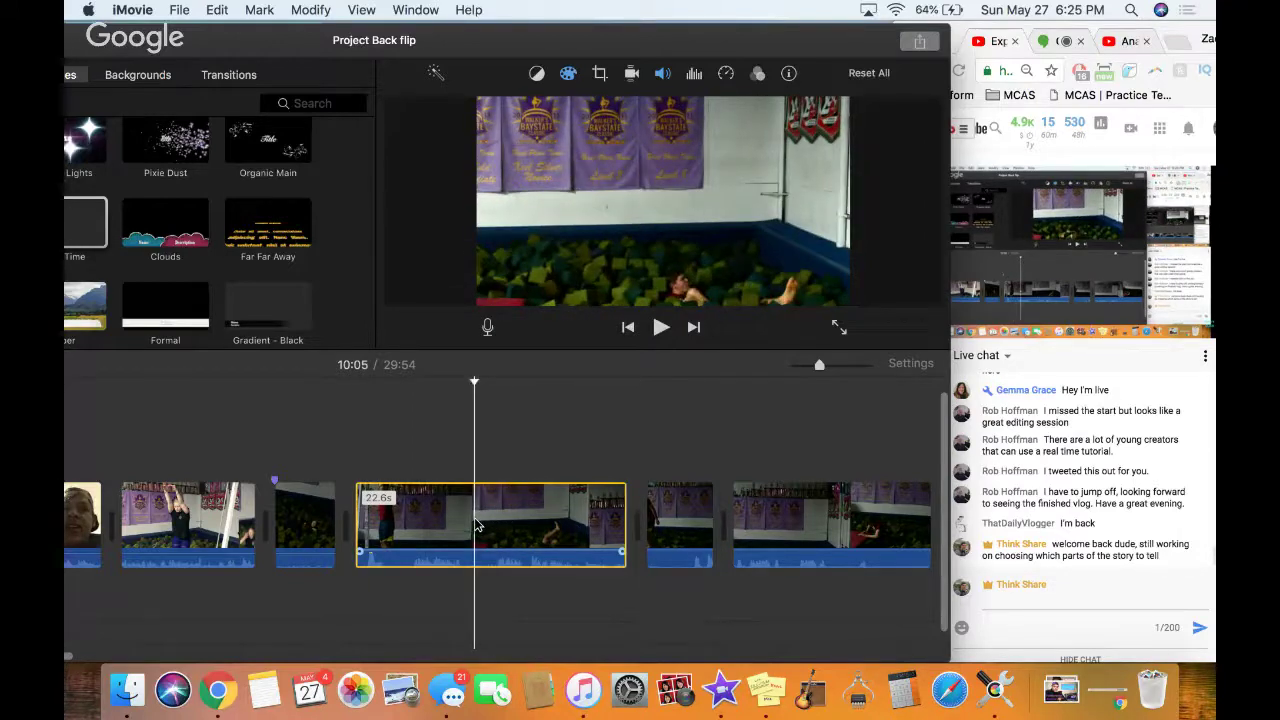
key("super+b")
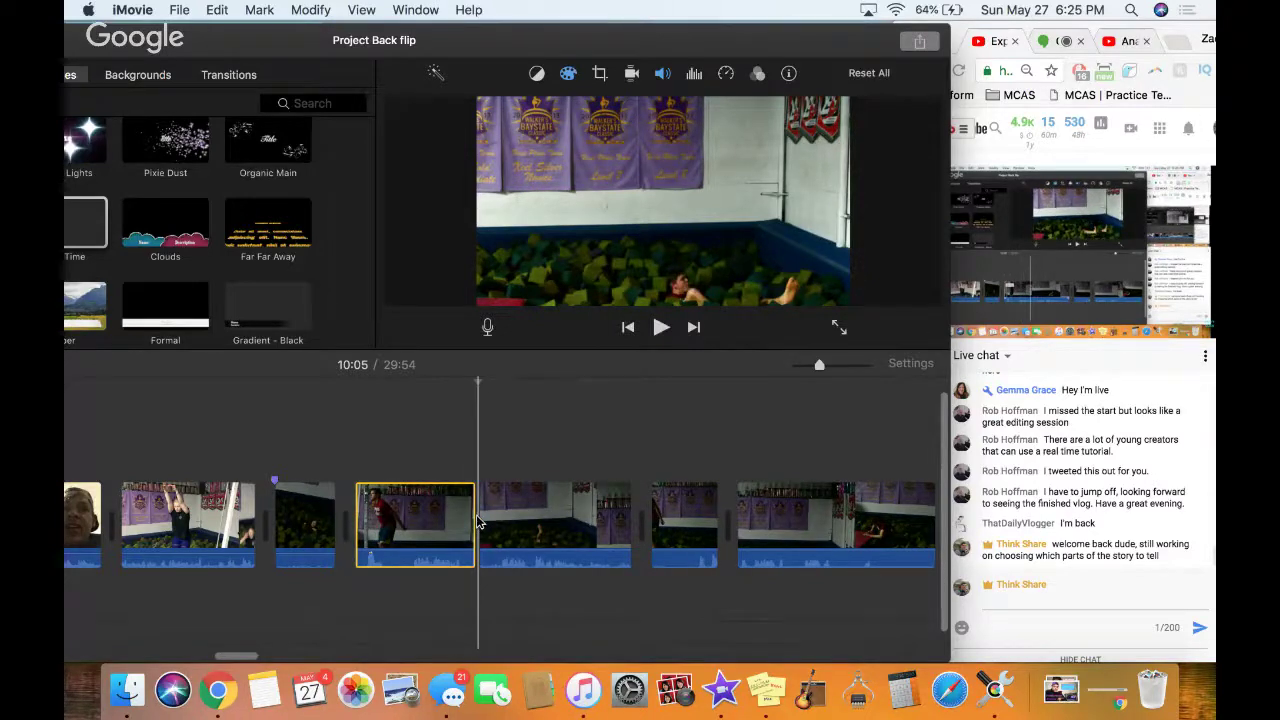
right_click(533, 515)
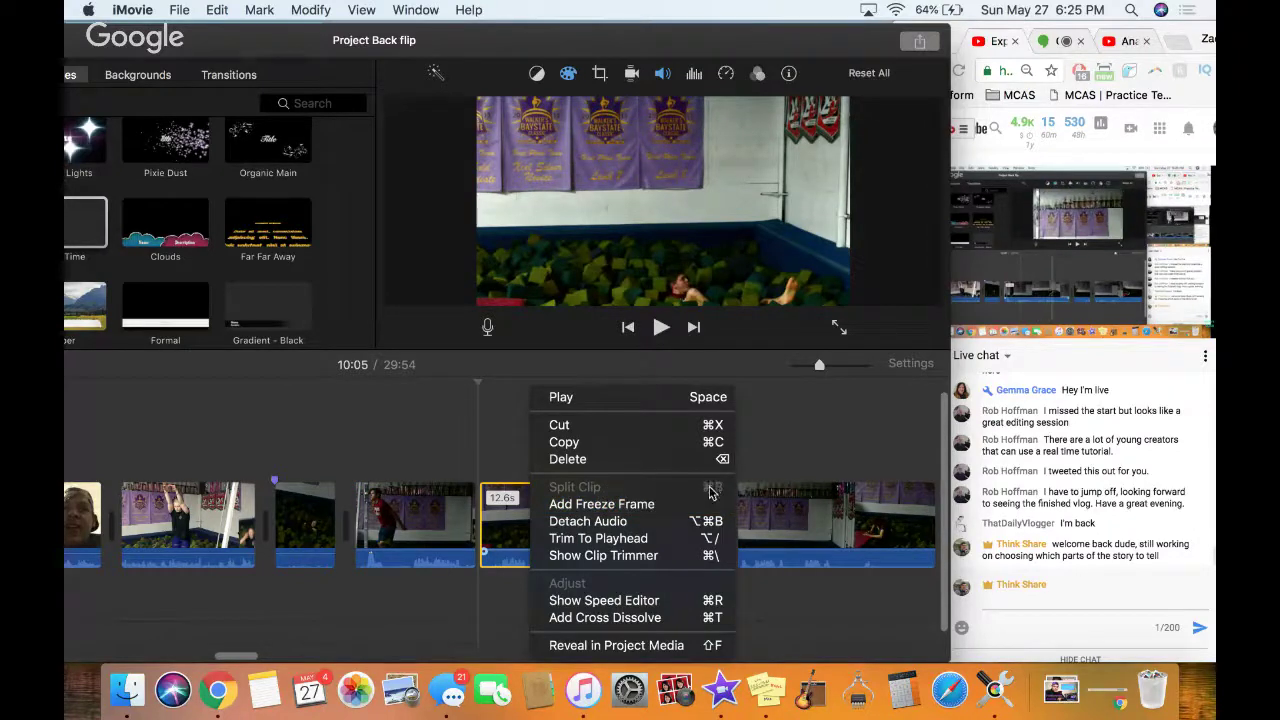
left_click(477, 480)
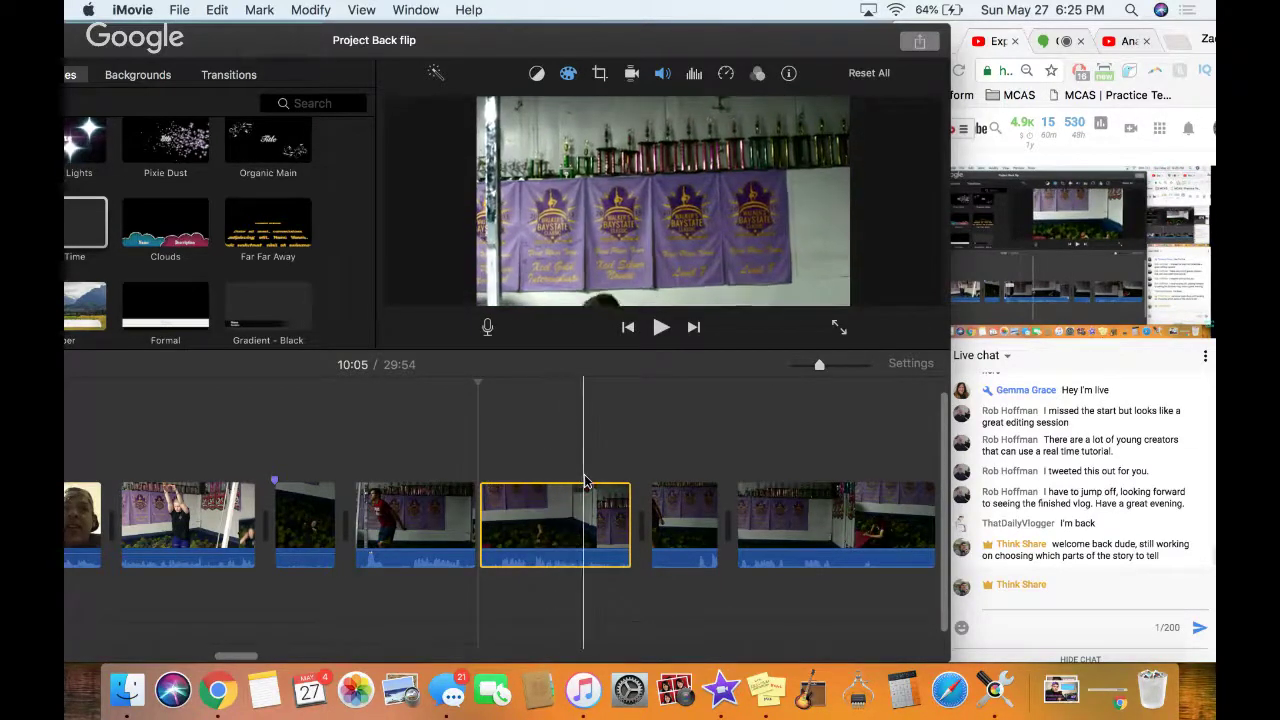
left_click(577, 530)
key("Delete")
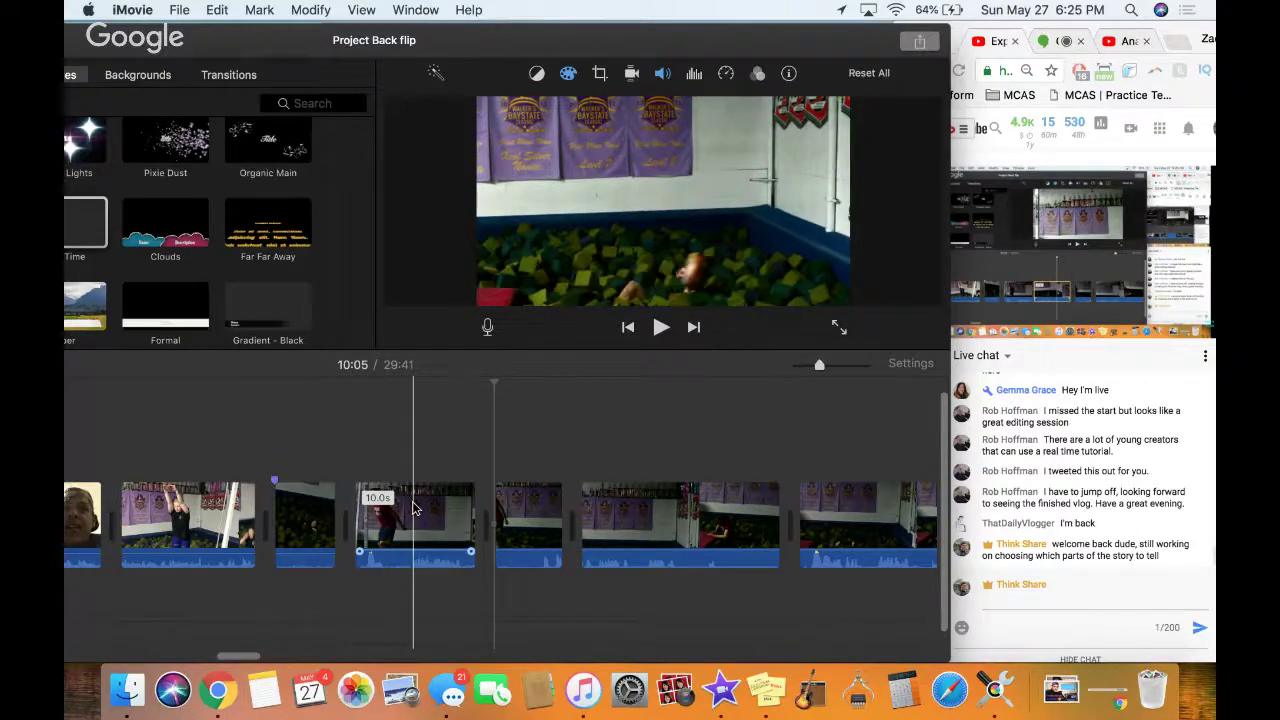
Play through the shortened foam-pit clips and trim the opening of the clip starting at 10:10, leaving it 13.5 s long
key("space")
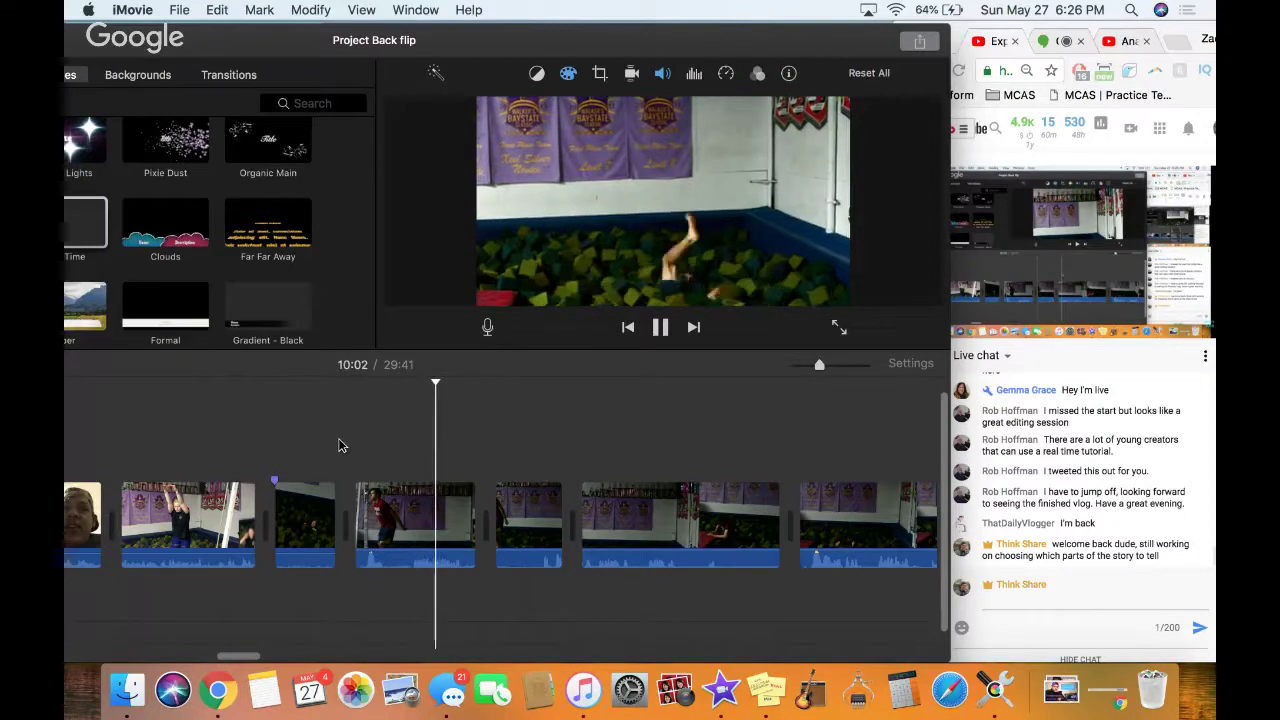
key("space")
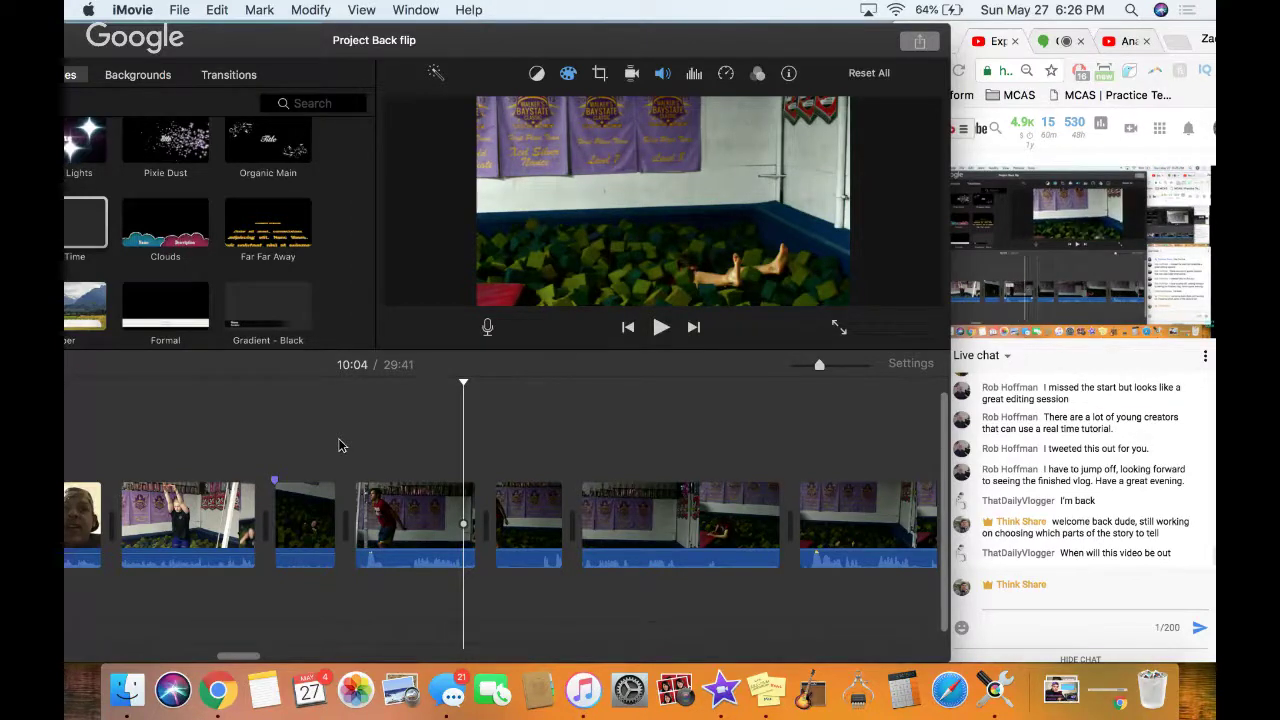
key("space")
key("space")
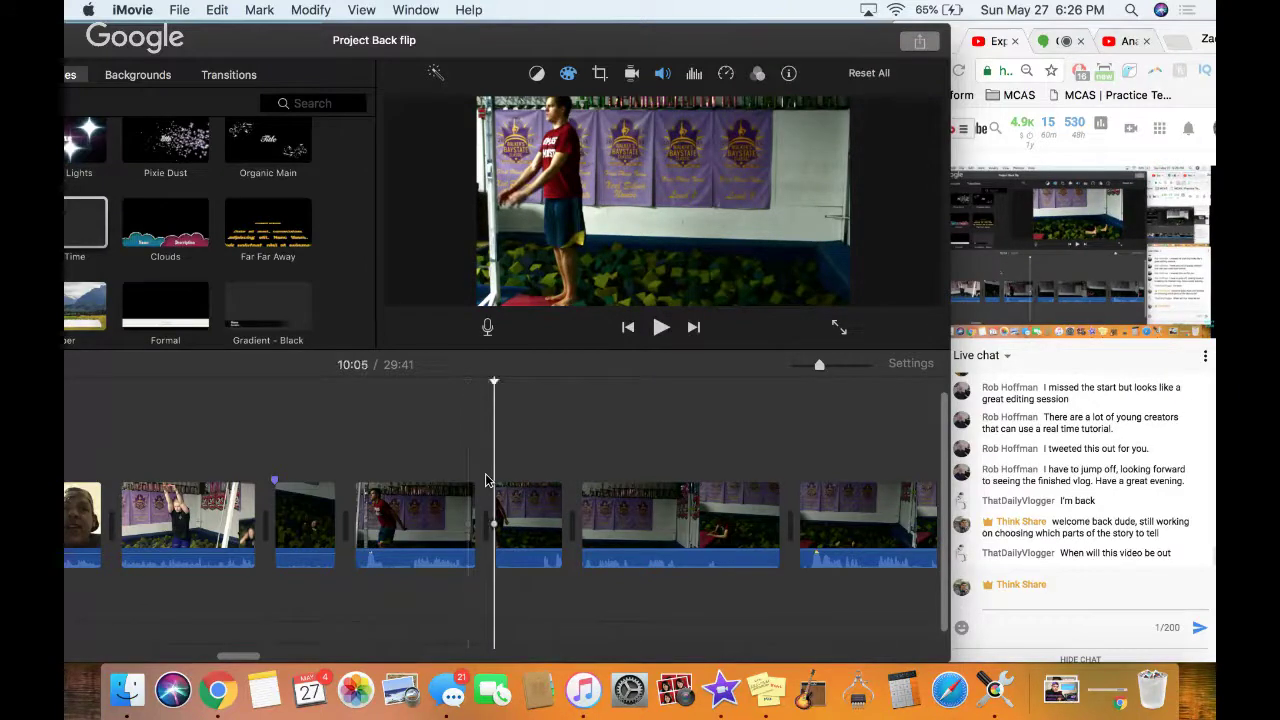
key("space")
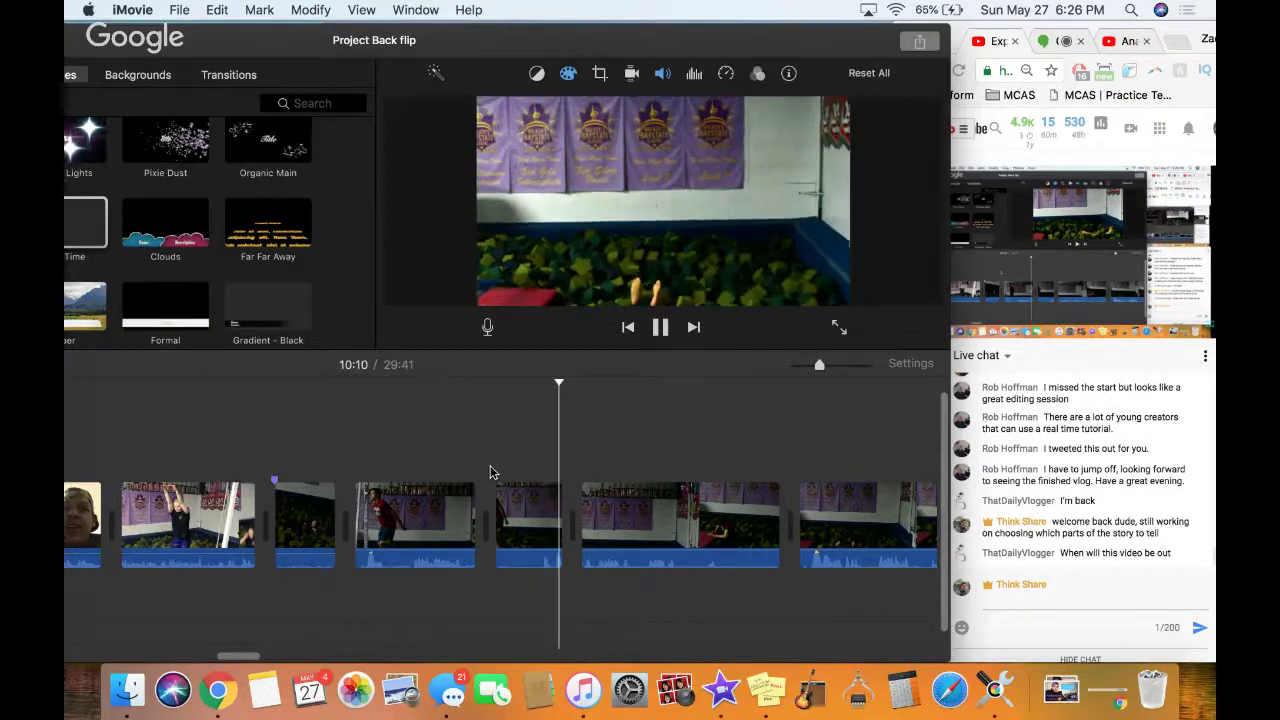
key("space")
left_click(574, 456)
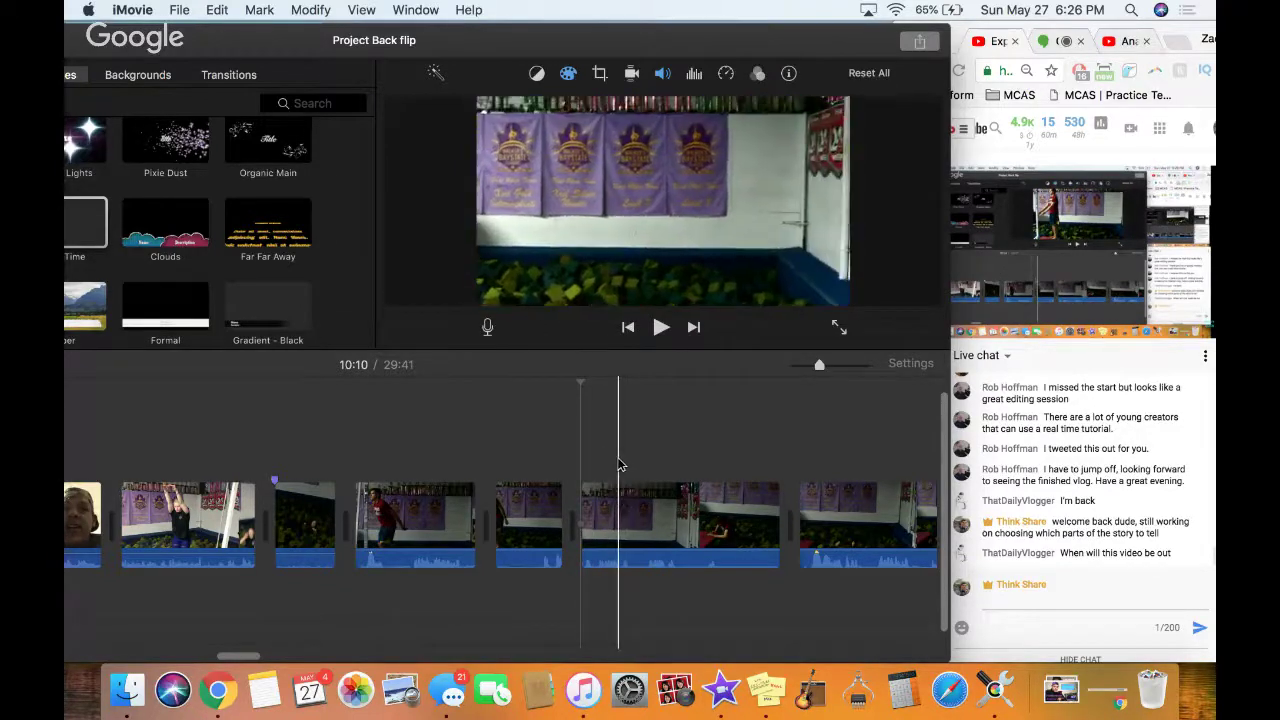
left_click(618, 464)
key("super+z")
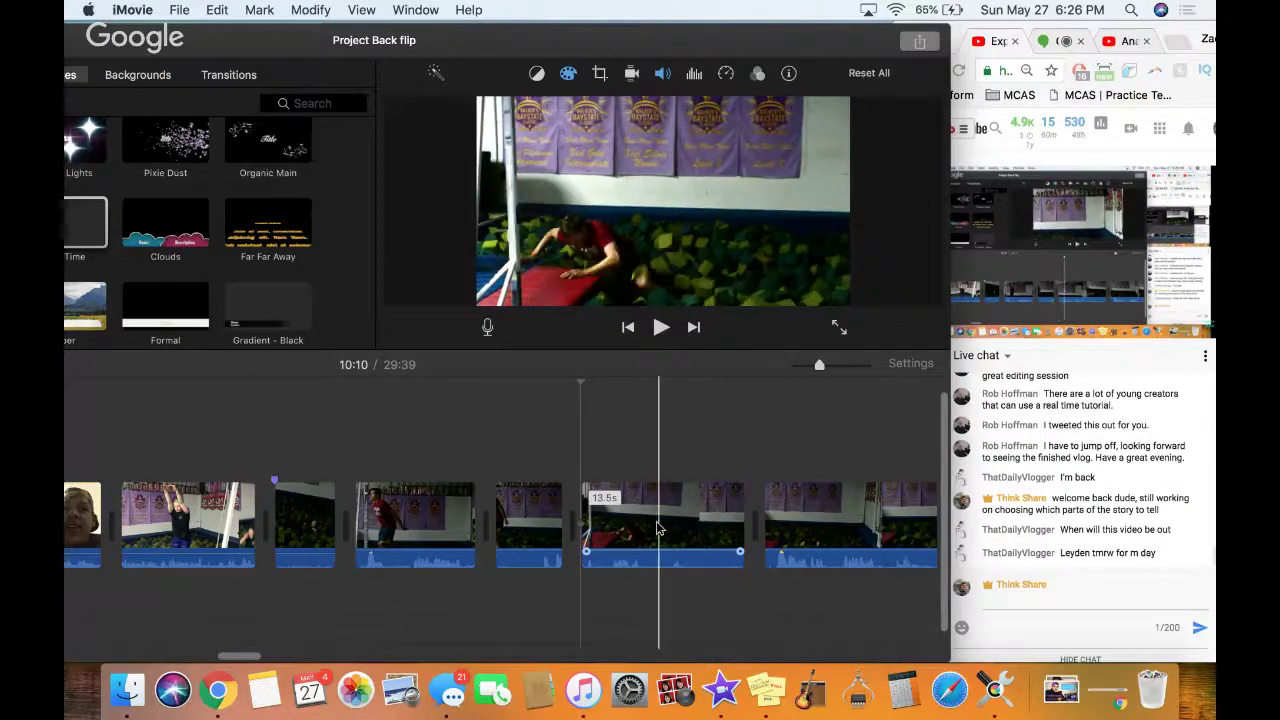
Split the 13.5 s clip at 10:20, where the jumper climbs out of the pit, and delete the 3.7 s tail
key("space")
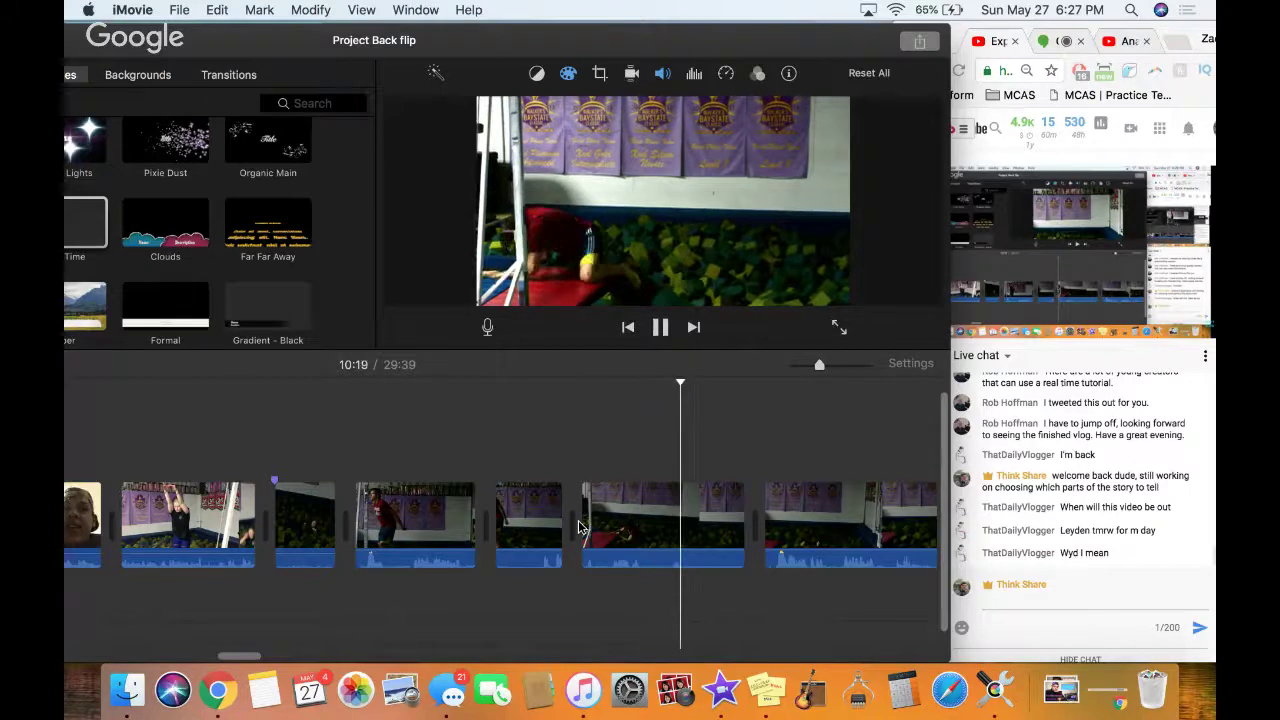
key("space")
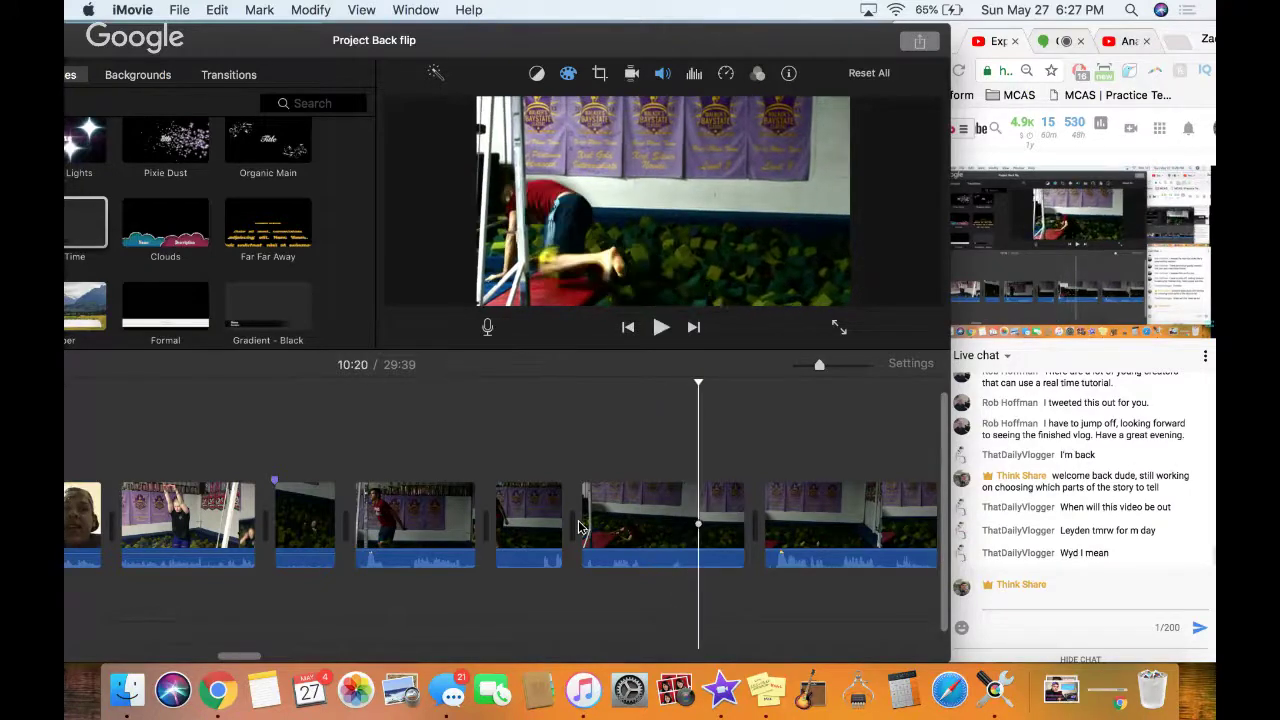
key("alt+f")
key("space")
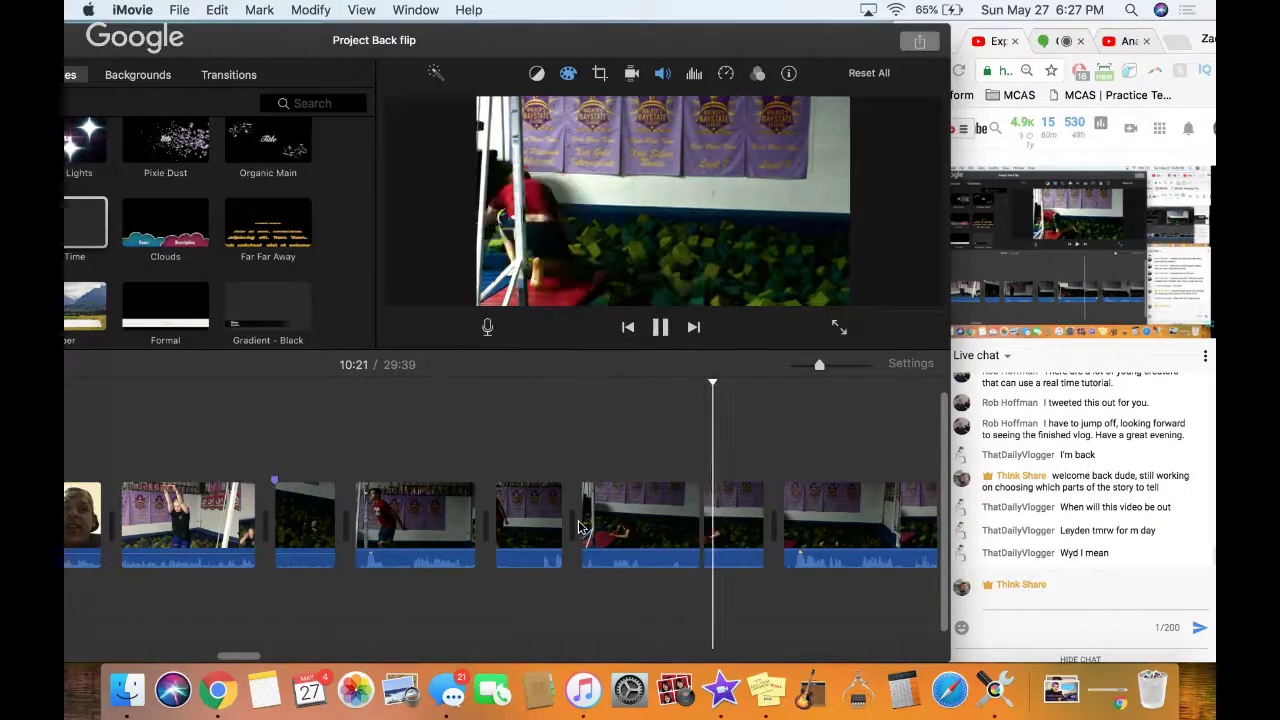
key("space")
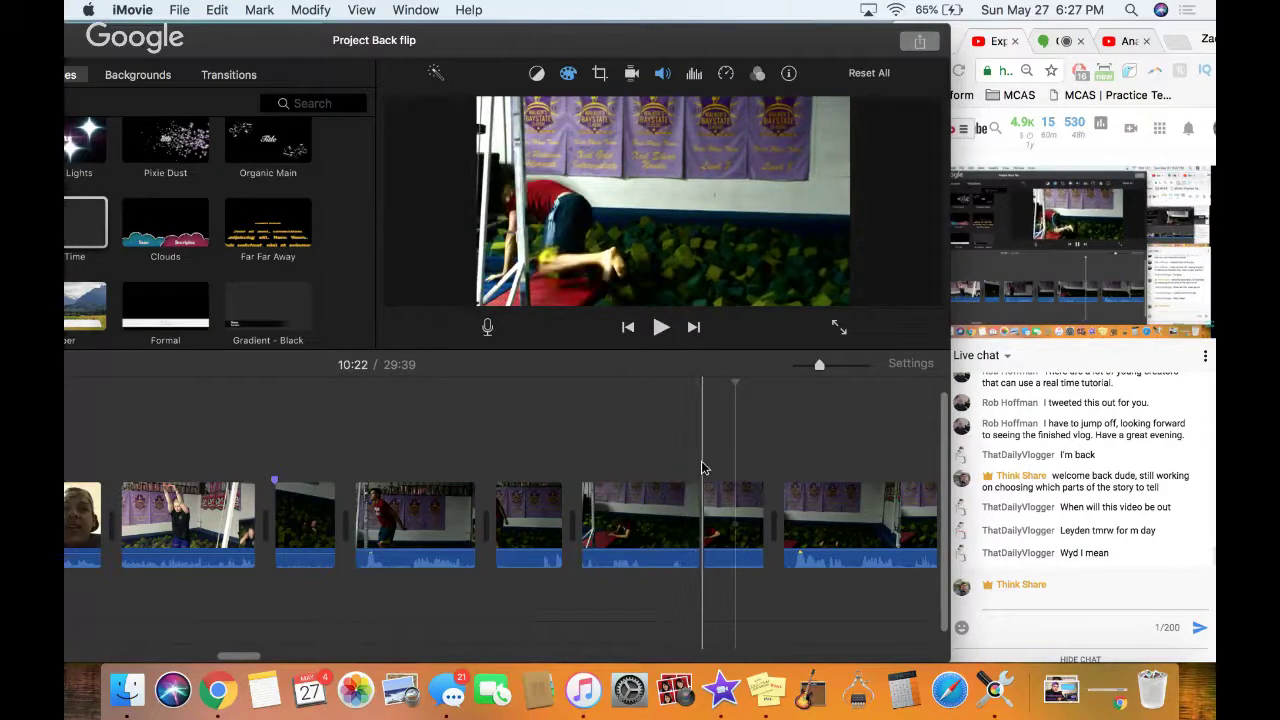
key("space")
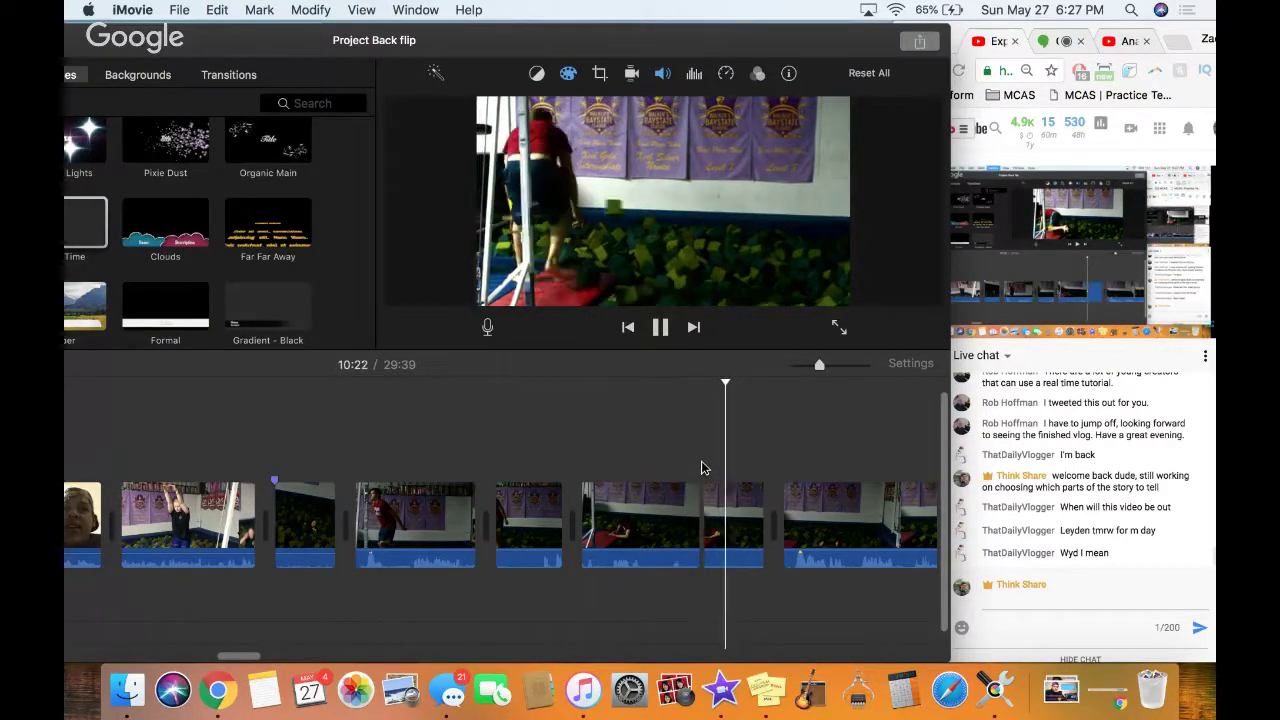
left_click(733, 500)
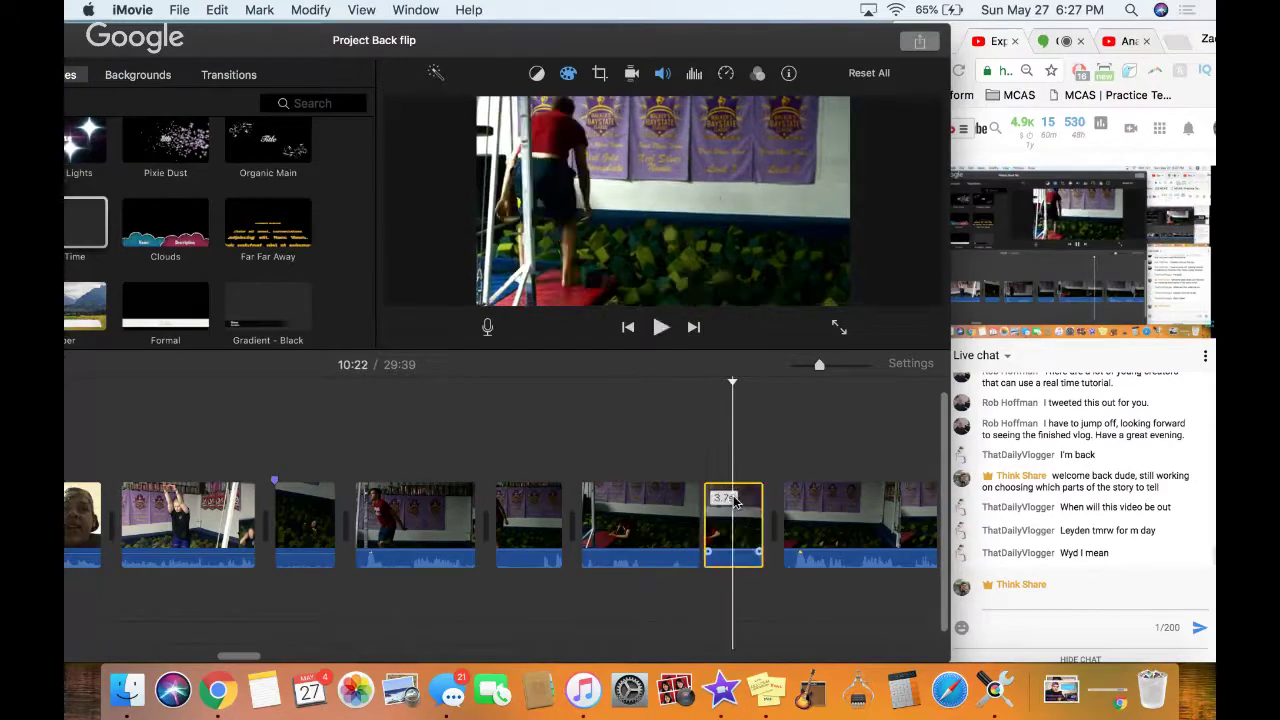
key("Delete")
Play the 2.3-minute foam-pit clip from its start to 10:36 and skim the footage after it
key("space")
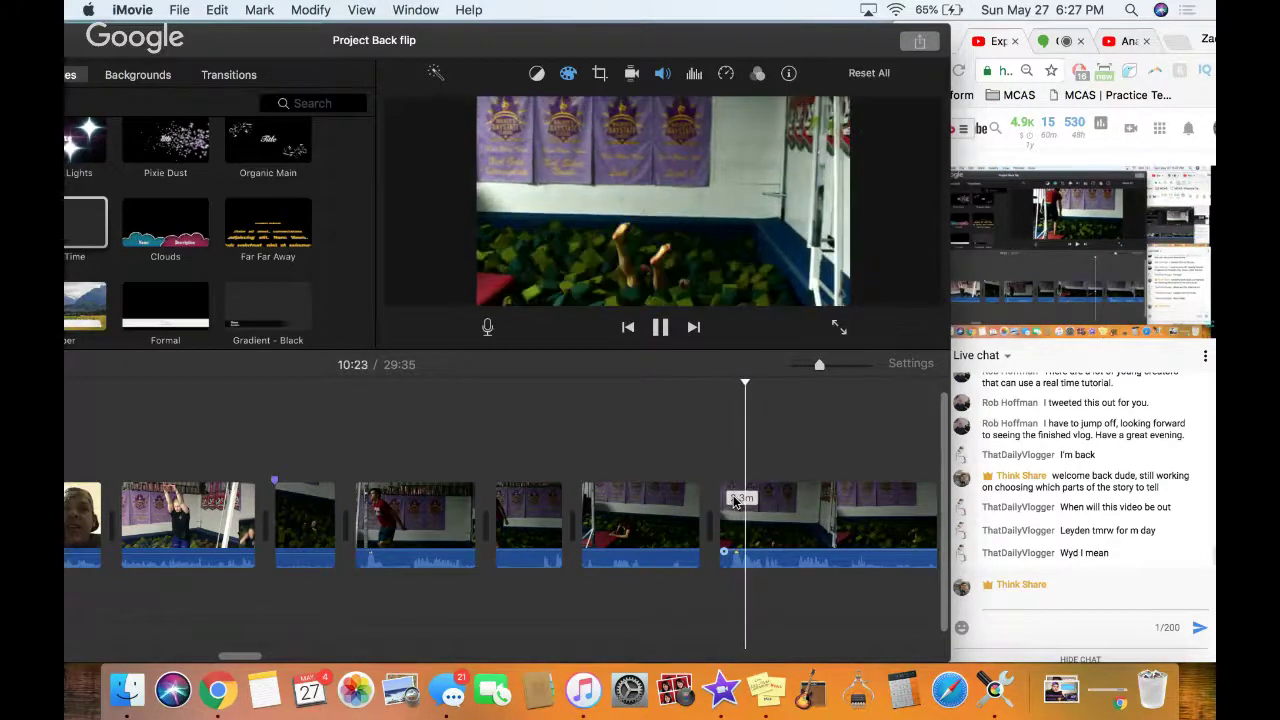
scroll(735, 500, "right", 3)
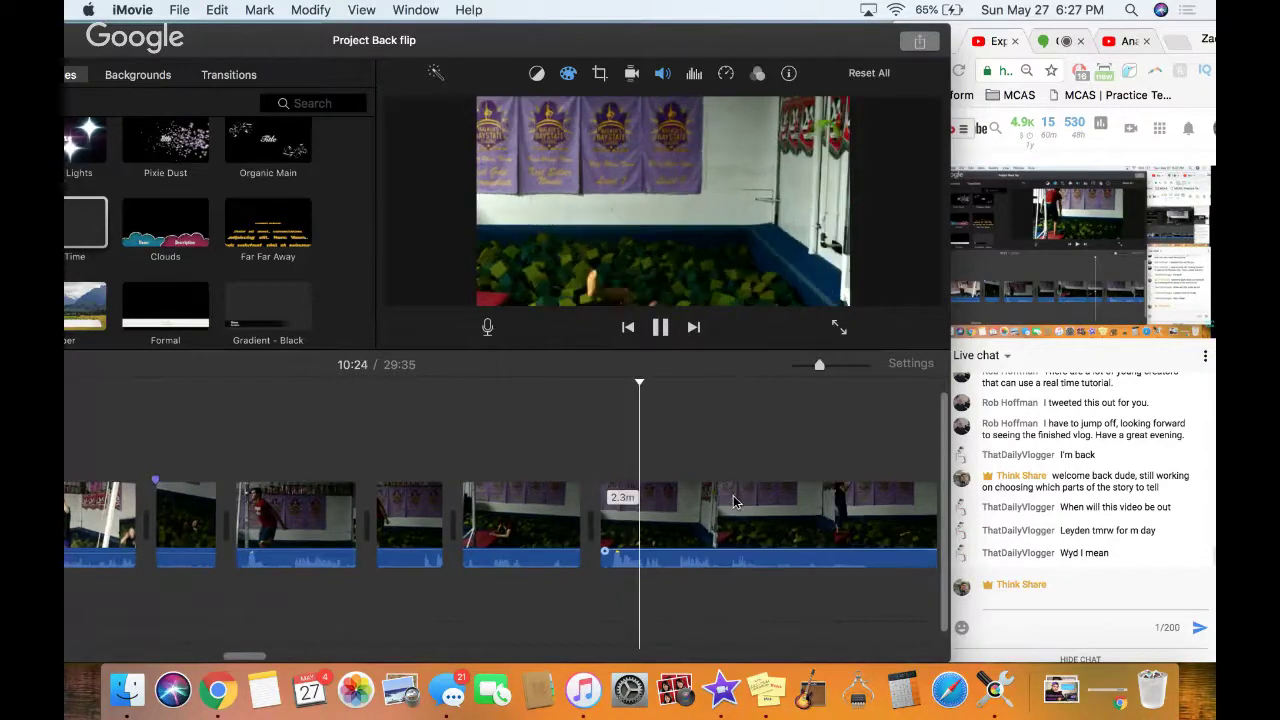
scroll(733, 500, "right", 5)
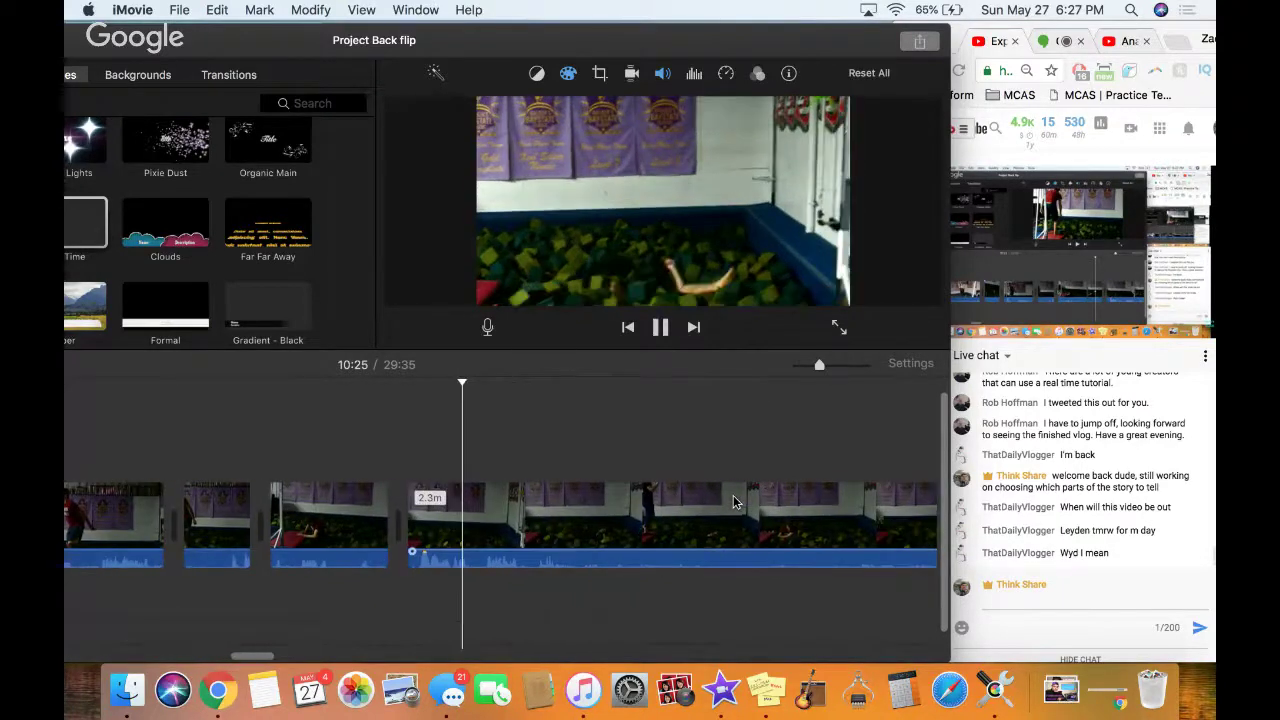
scroll(733, 500, "right", 2)
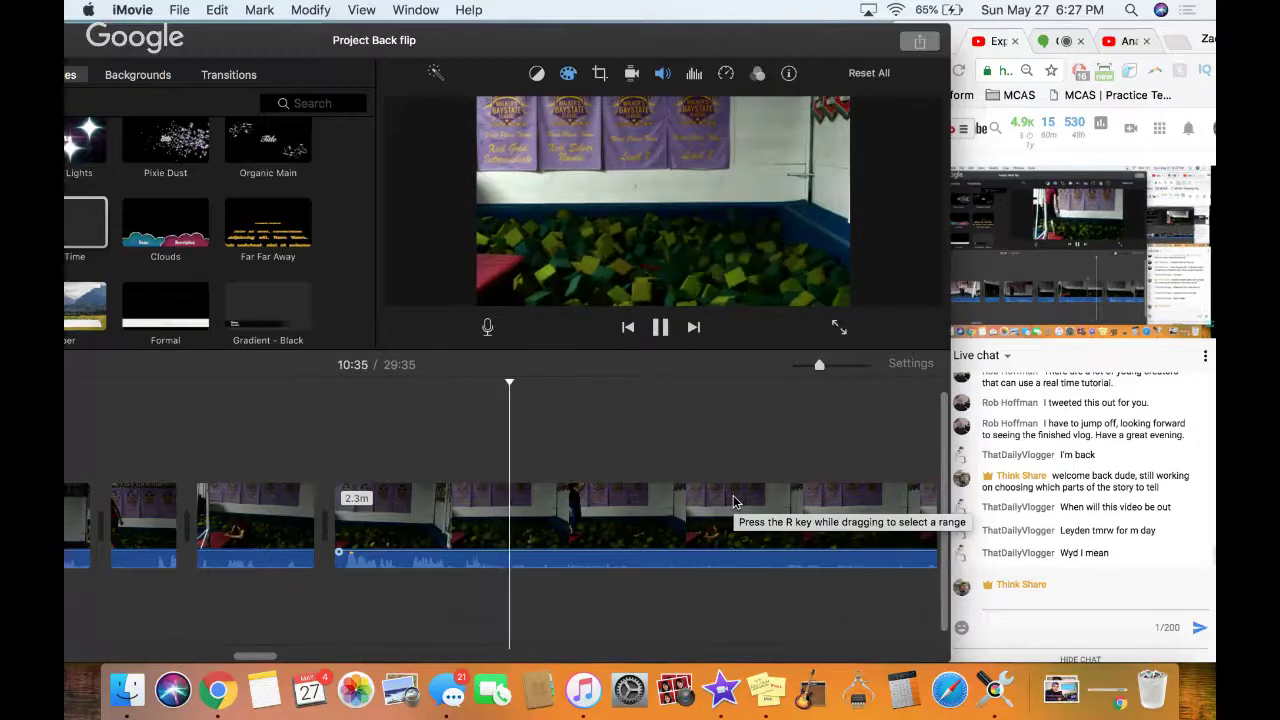
key("space")
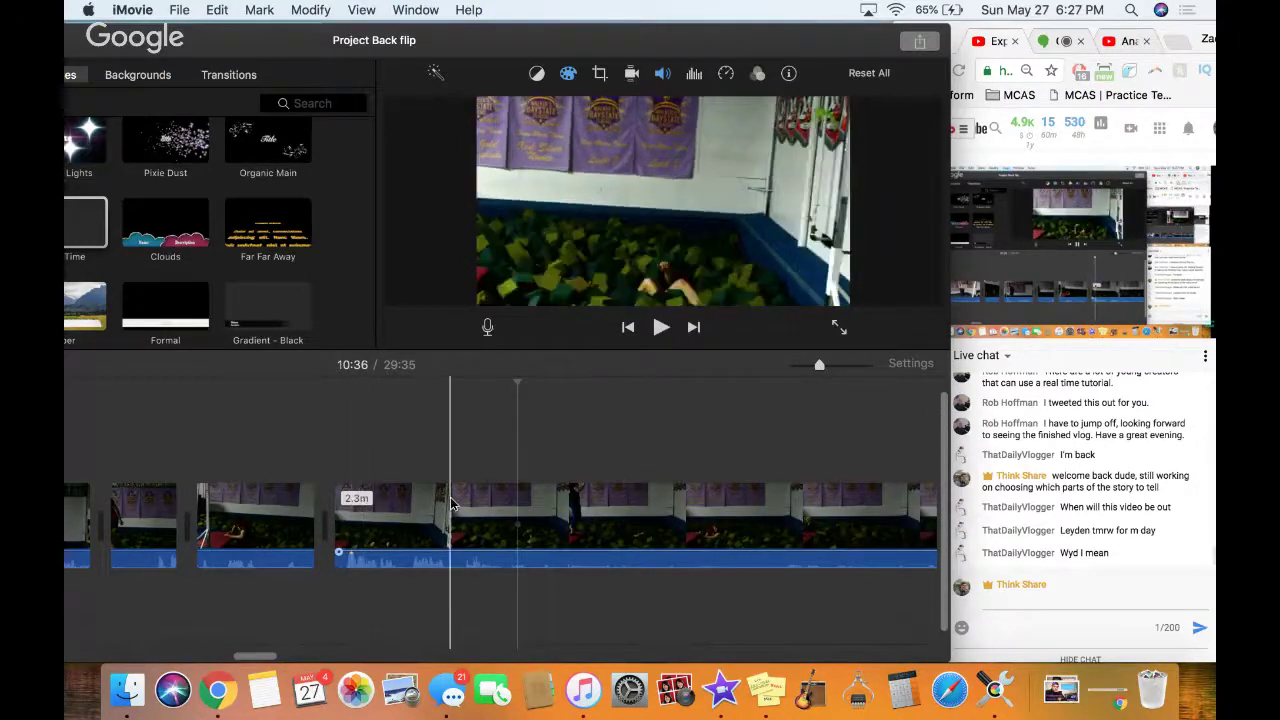
scroll(630, 512, "right", 3)
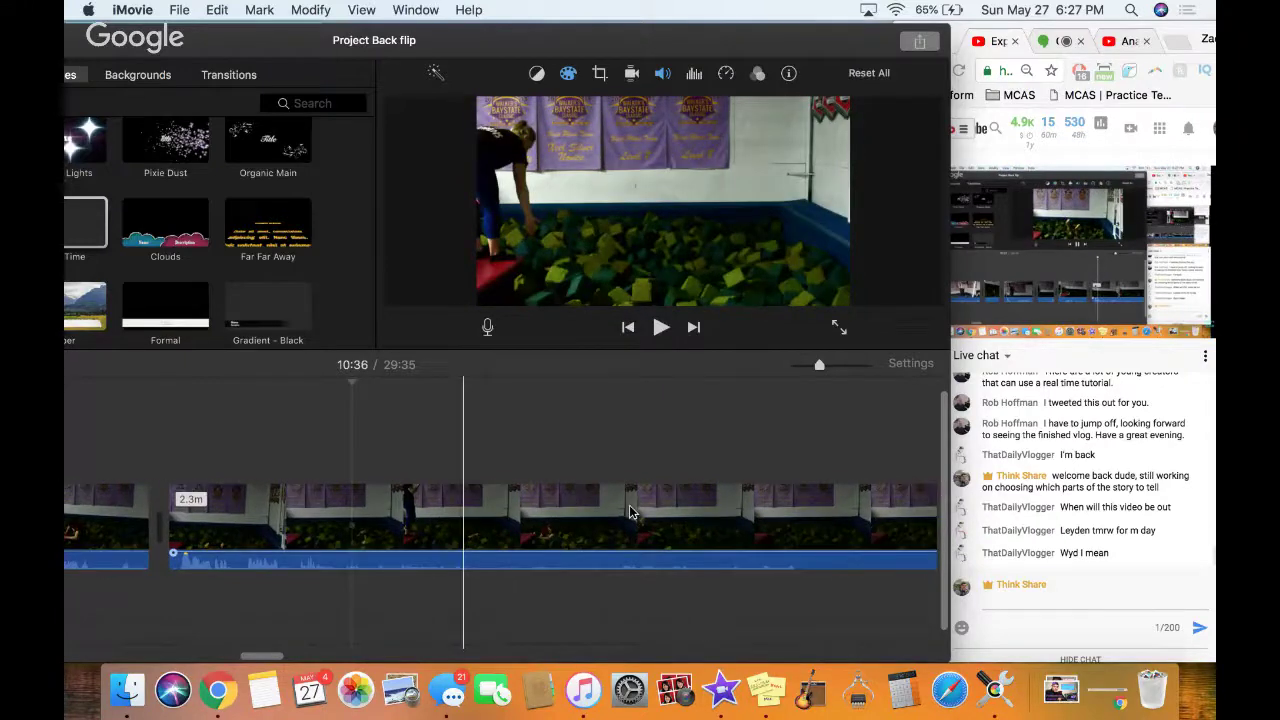
Replay the 2.3-minute foam-pit clip from its start and split it at 10:40, where the empty pit footage ends
left_click(167, 454)
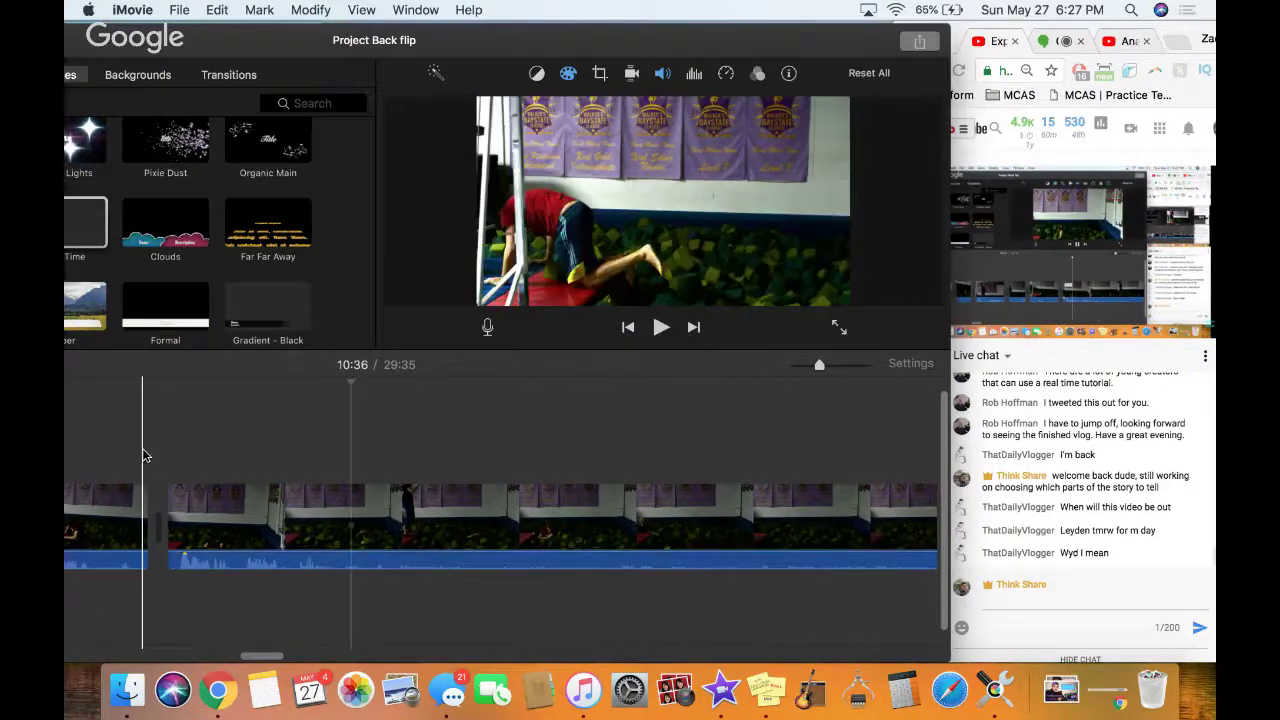
key("space")
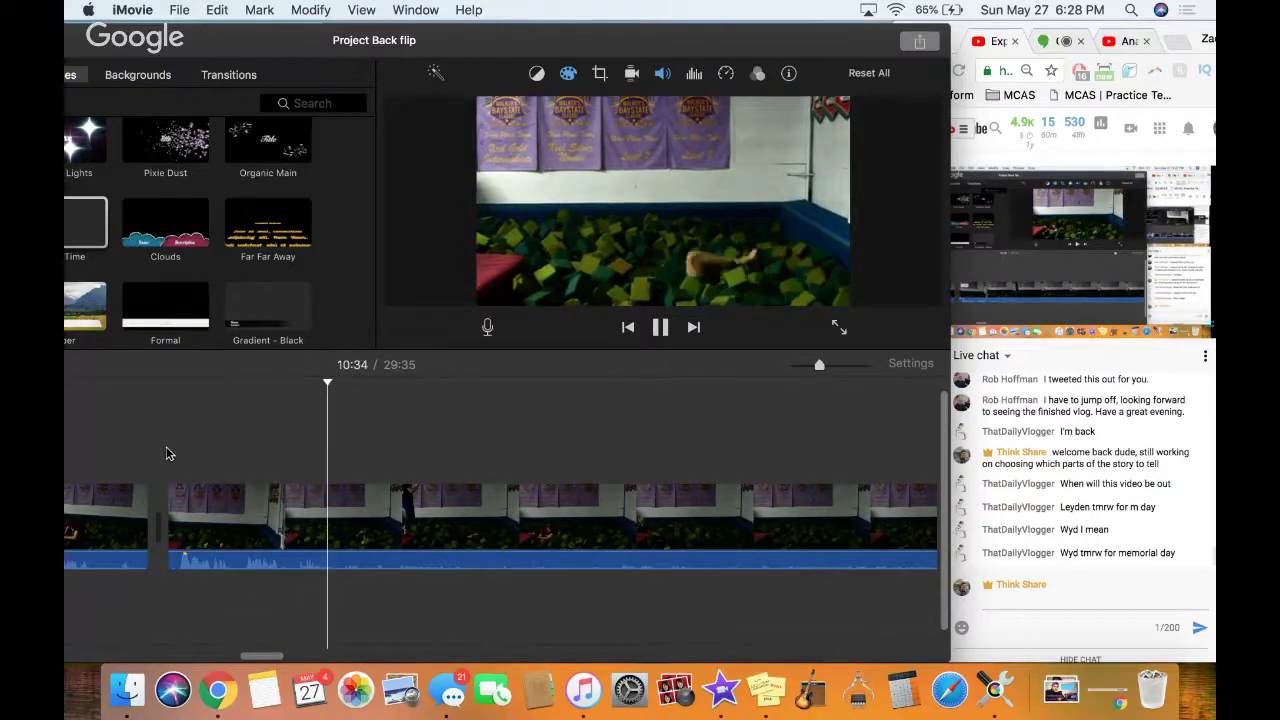
key("space")
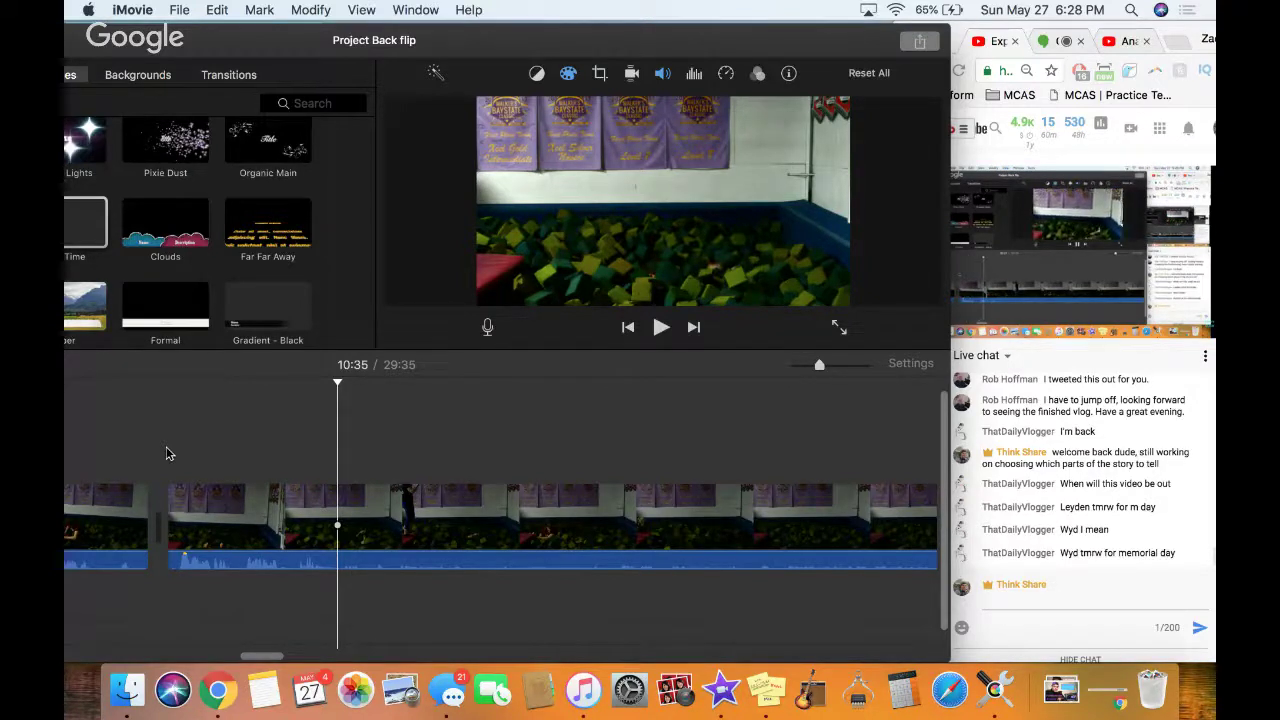
key("space")
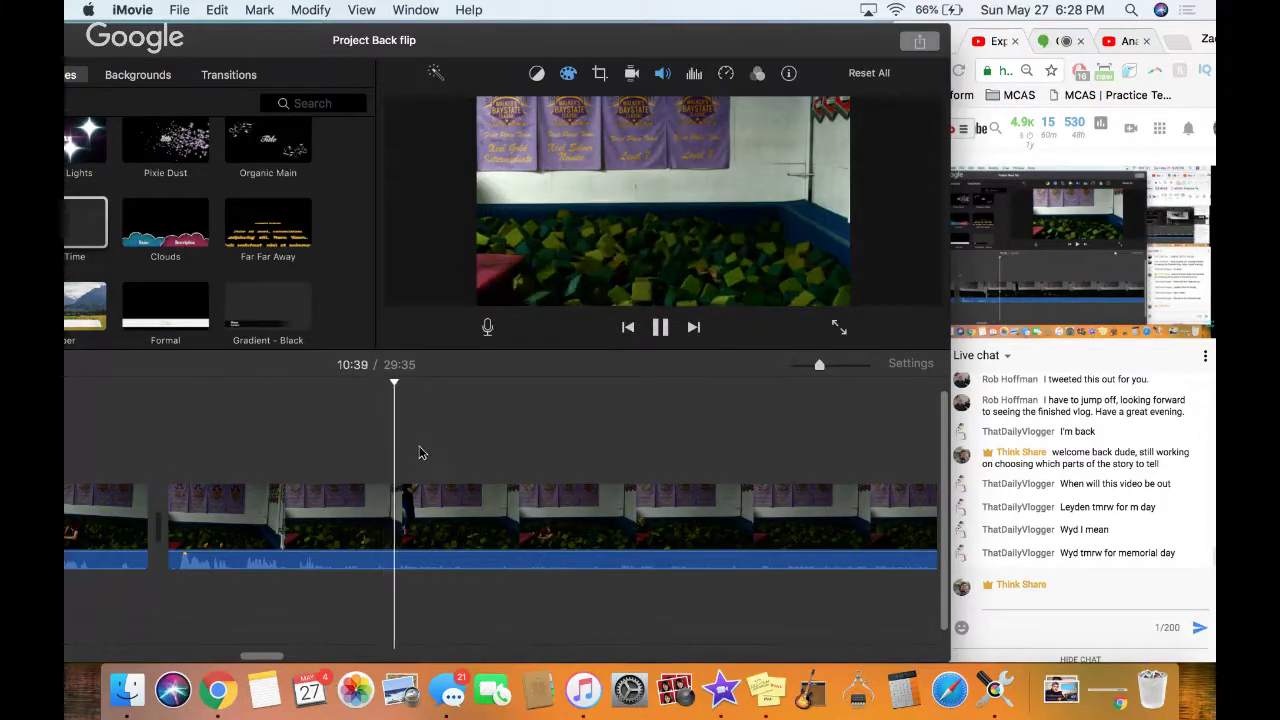
key("space")
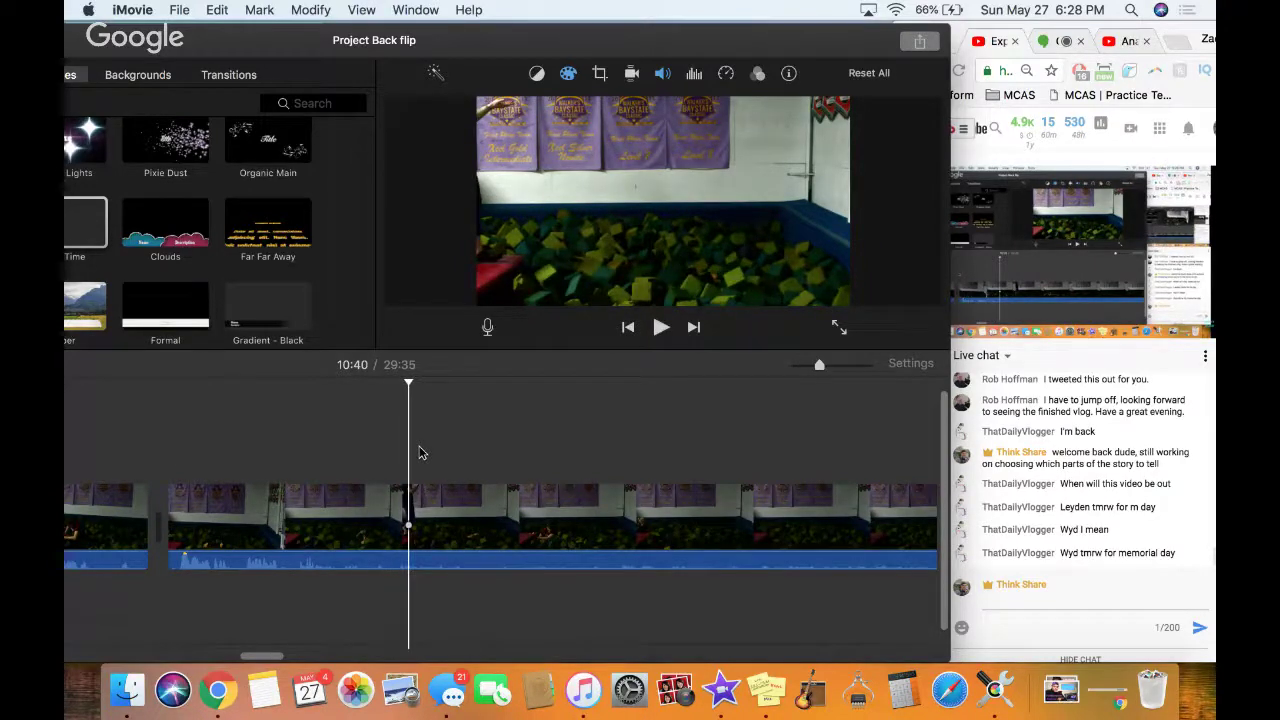
key("super+b")
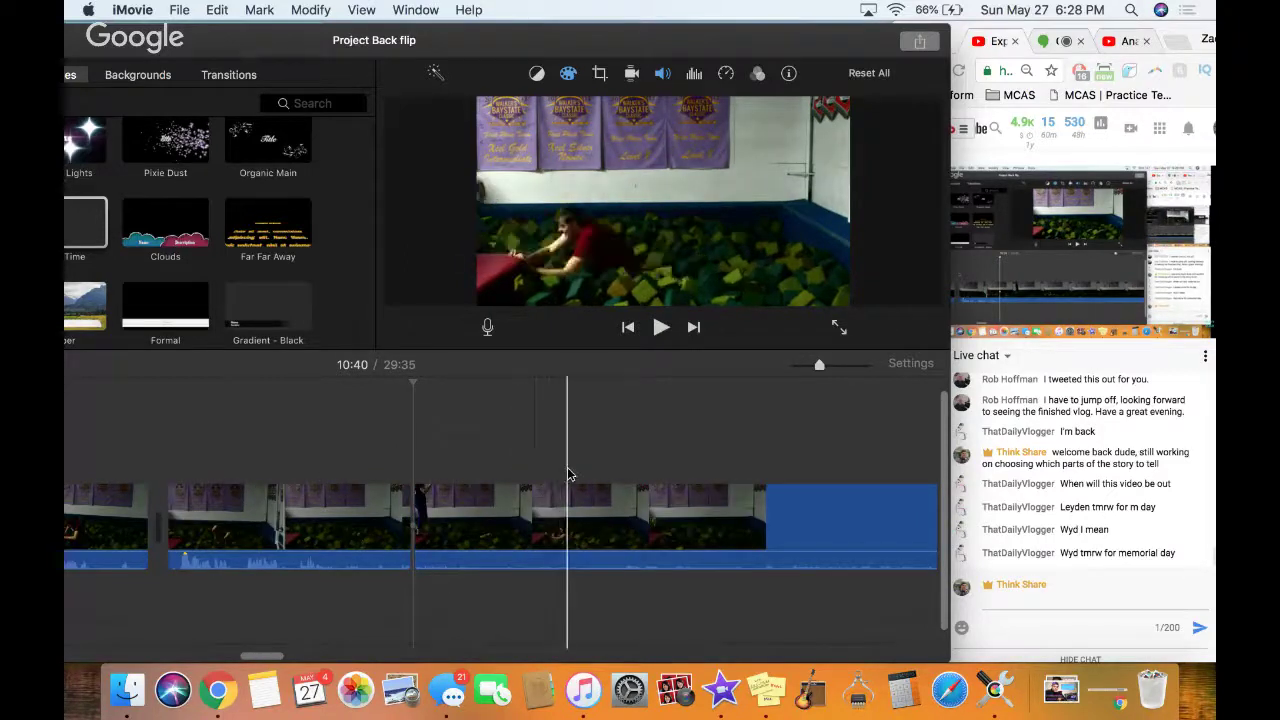
Split off the 19.7 s climbing-out section that starts at 10:40 and speed it up to 7.4 s, playing it back
left_click(650, 470)
left_click(593, 516)
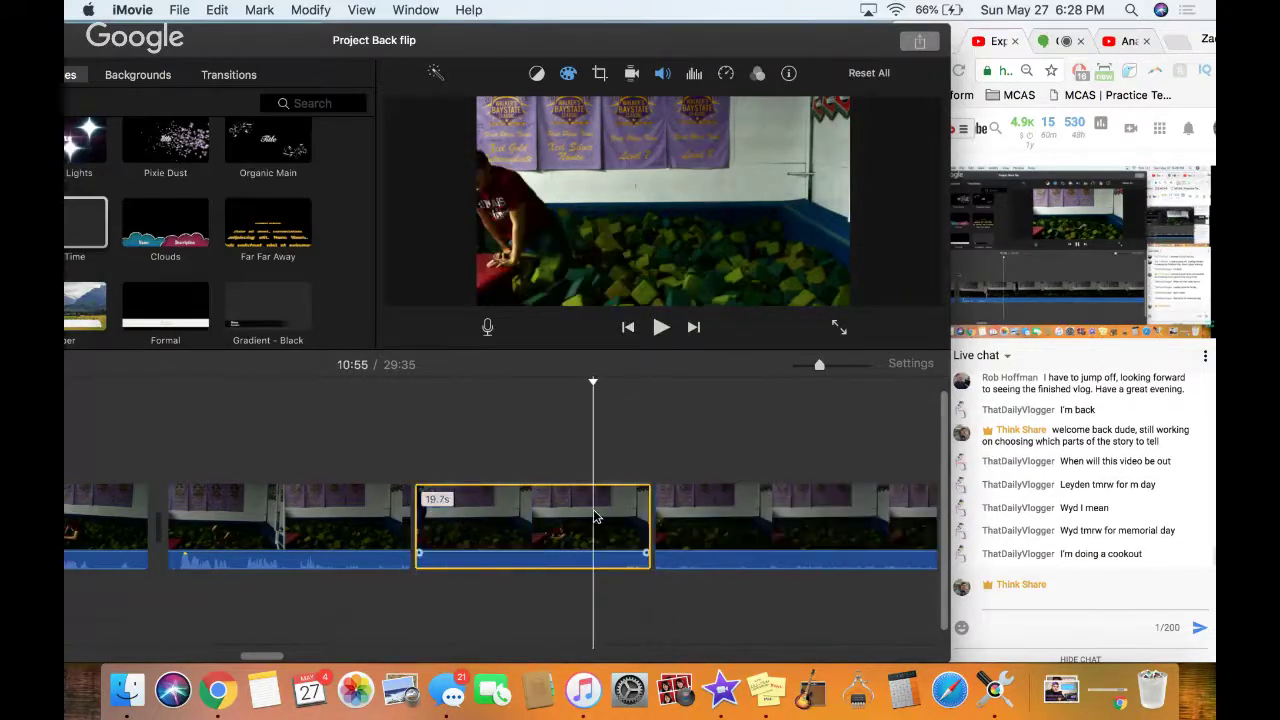
left_click_drag(637, 488, 519, 500)
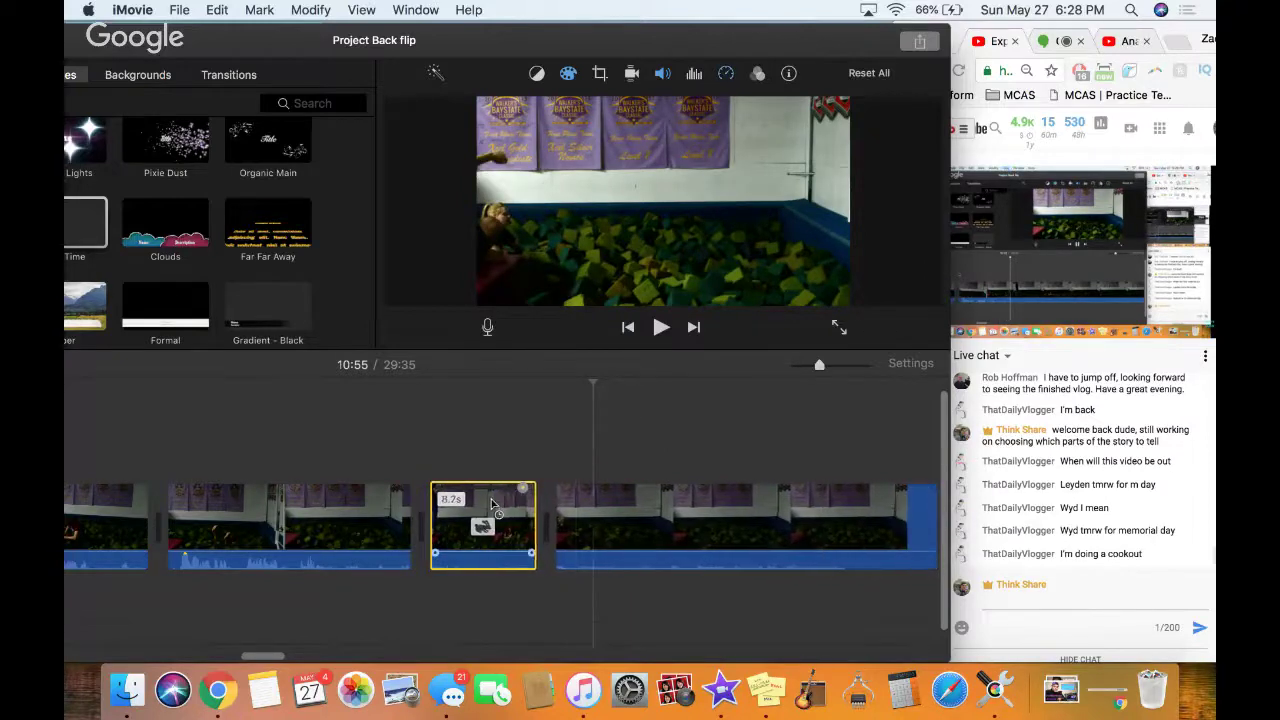
left_click(415, 450)
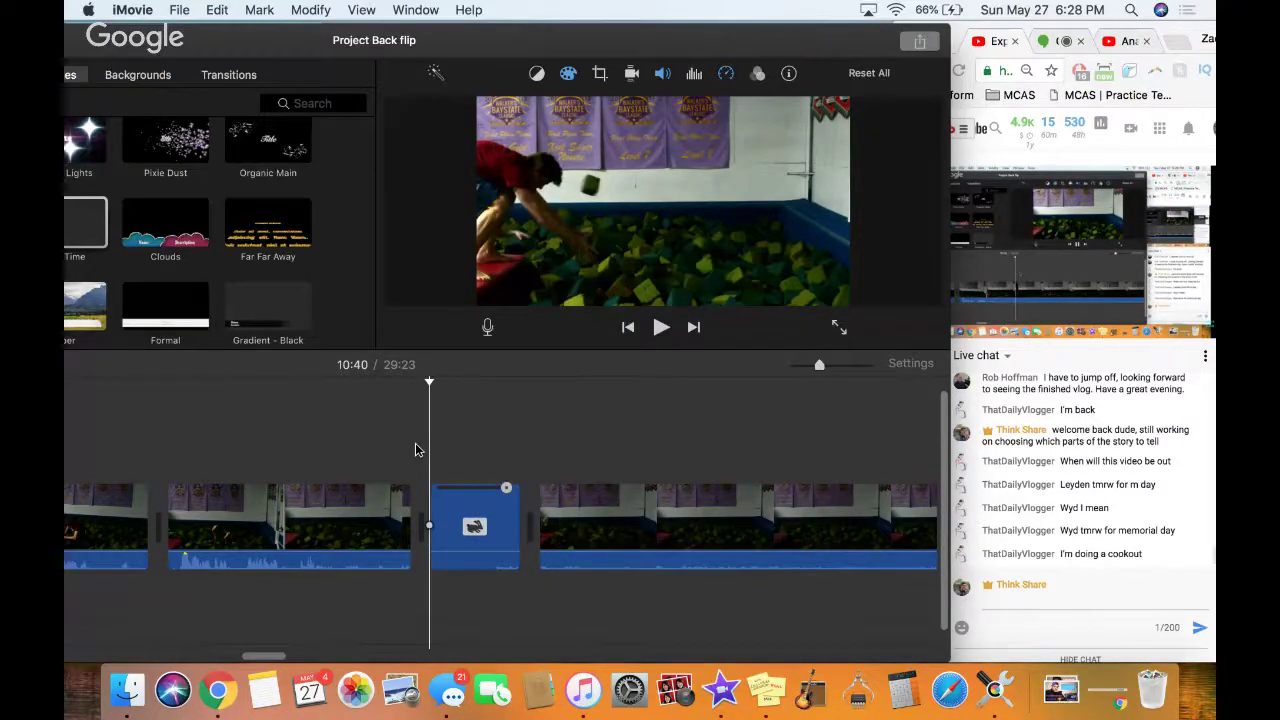
key("space")
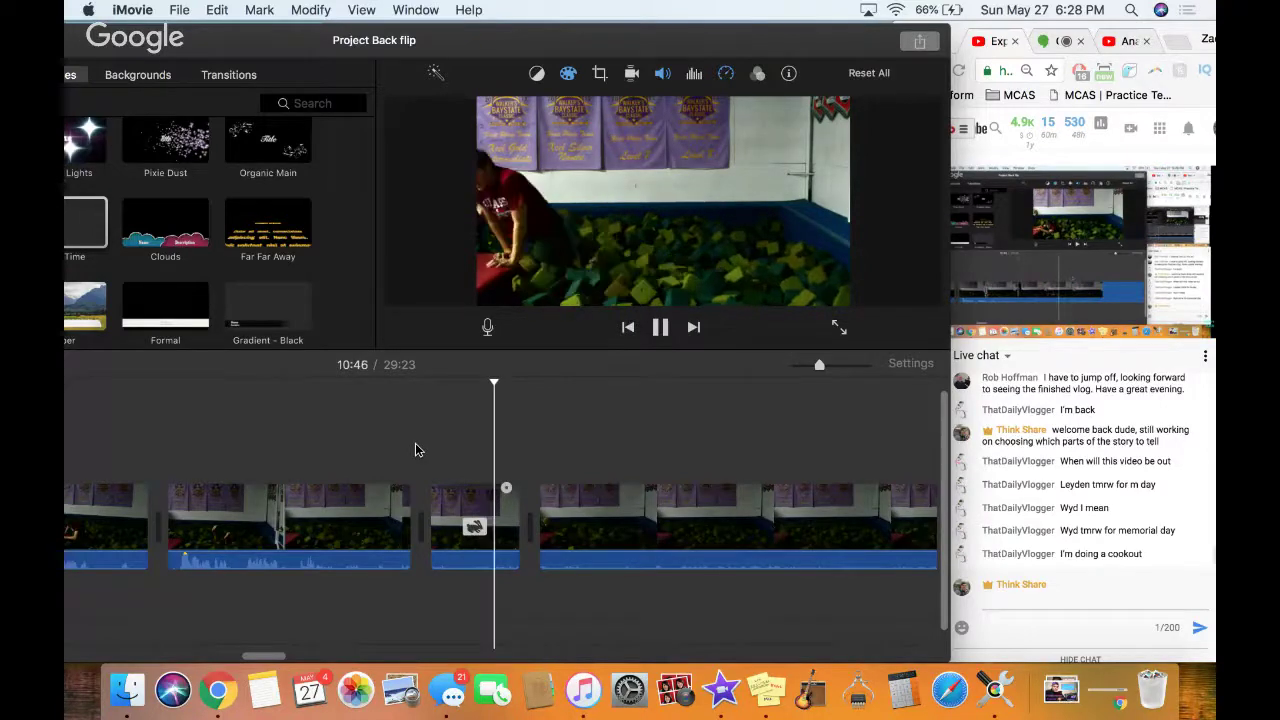
key("space")
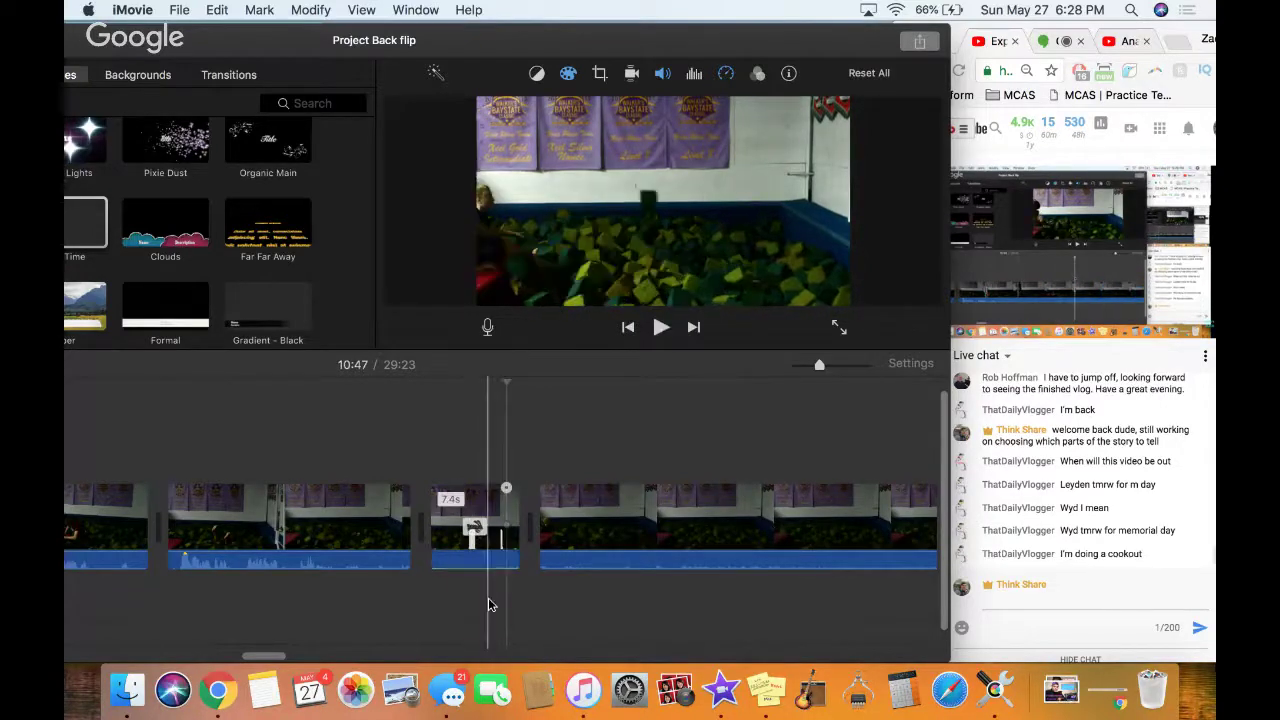
Play the footage after the 7.4 s clip, split it at 10:58, speed up the part before the cut and play it back
left_click(424, 462)
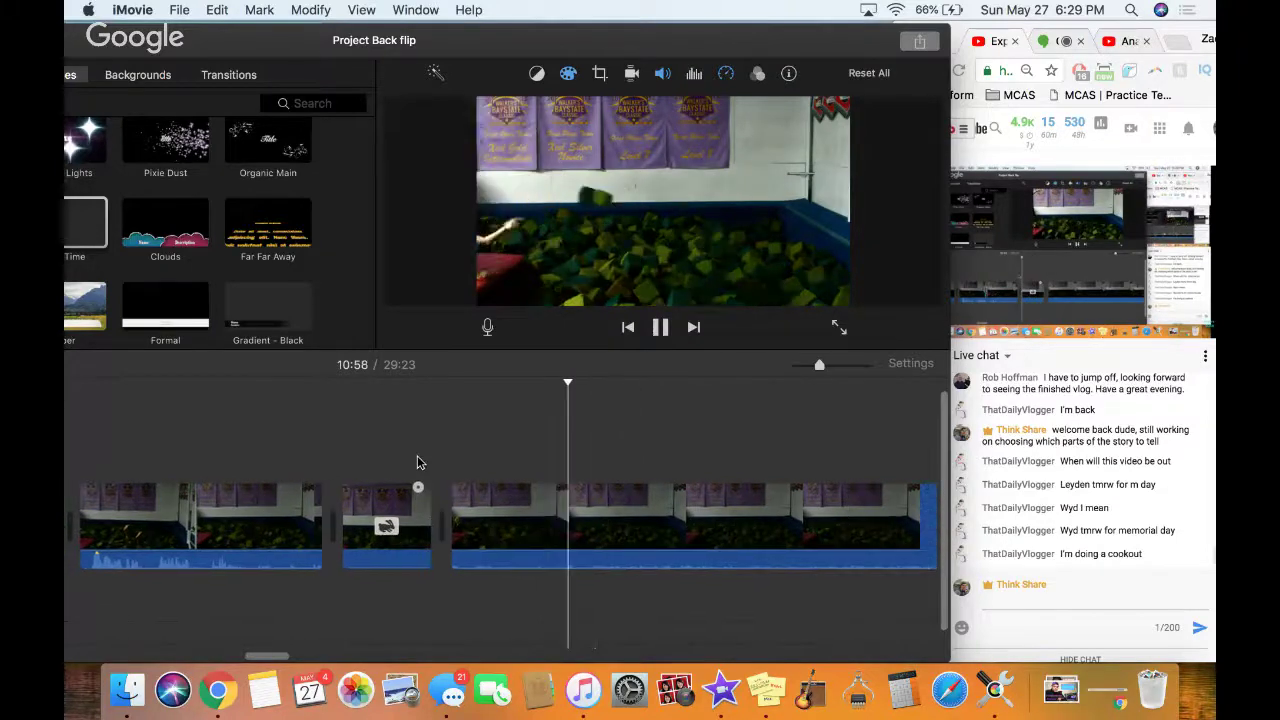
key("space")
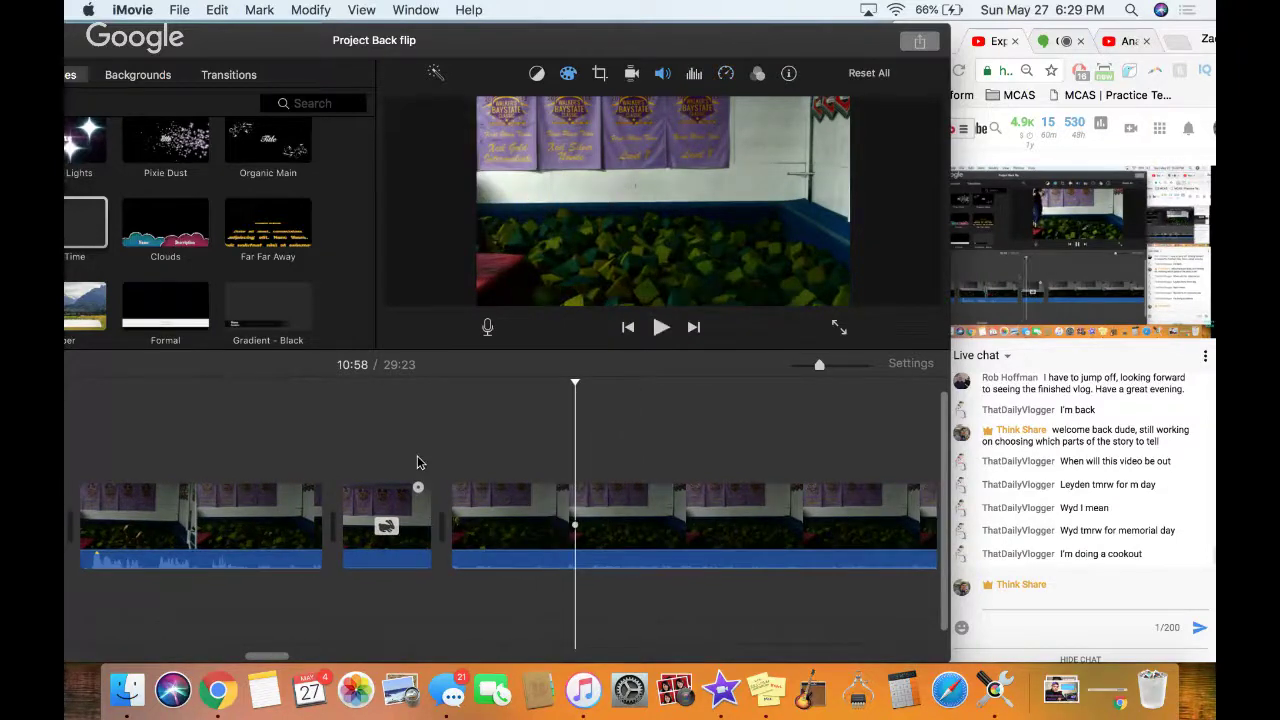
left_click(500, 495)
left_click_drag(563, 488, 470, 497)
left_click(441, 462)
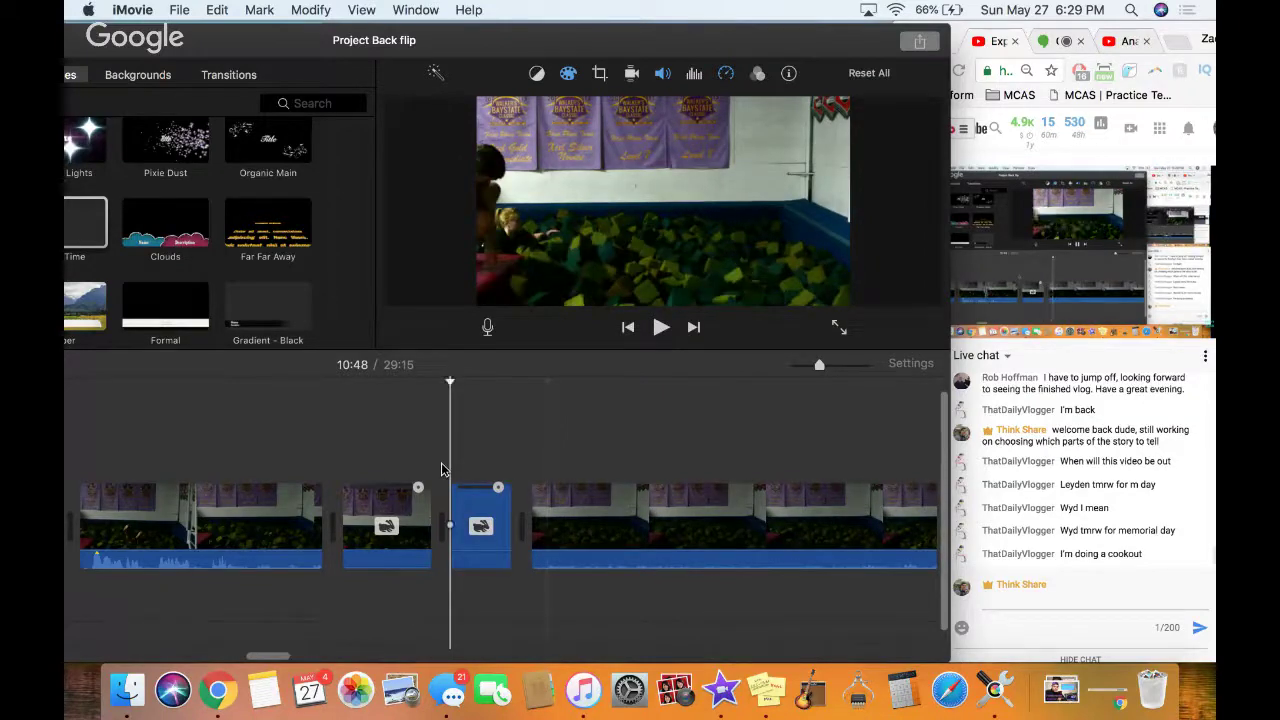
left_click(441, 462)
key("space")
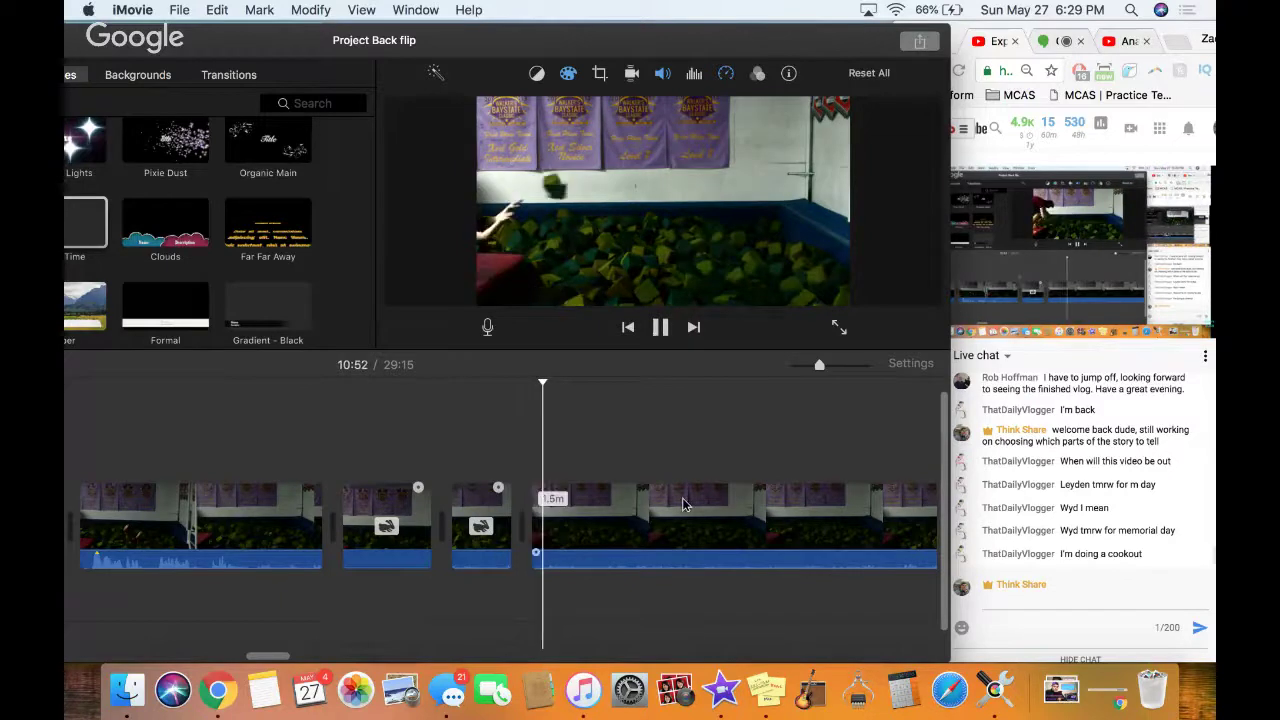
Split the 1.5-minute foam-pit clip at 11:28 and delete its first 37.2 s
scroll(683, 504, "right", 4)
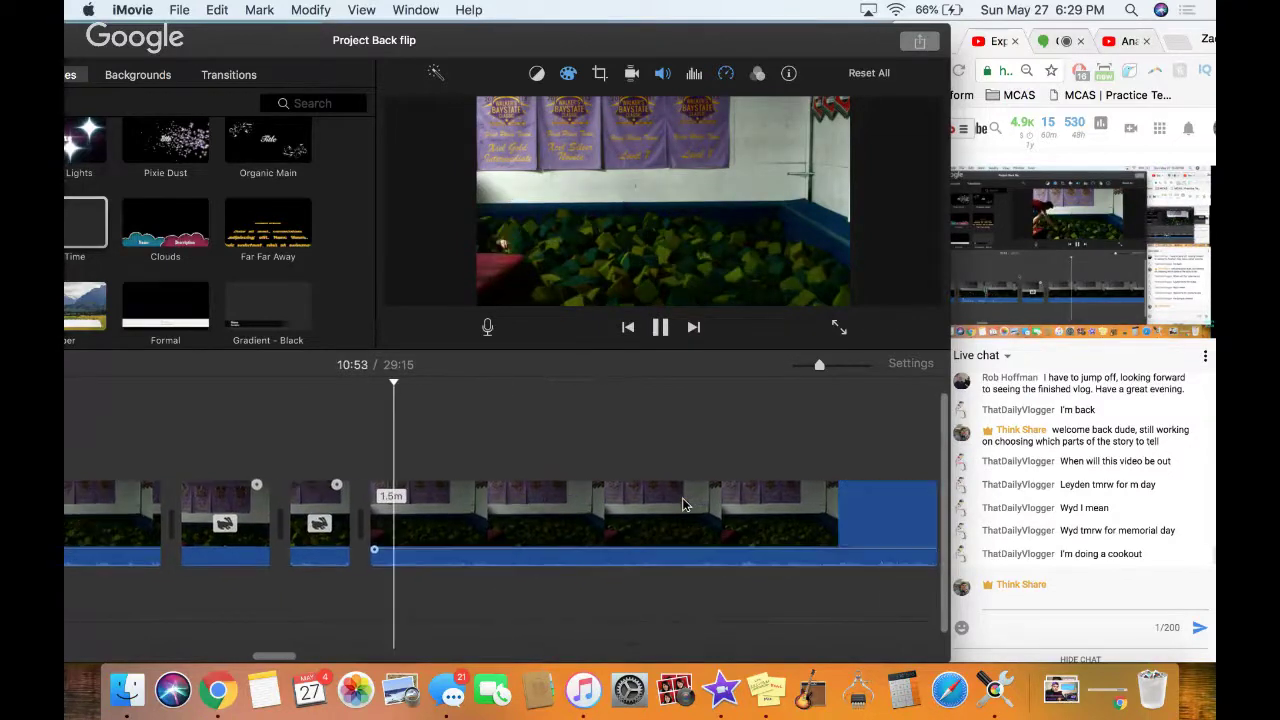
key("space")
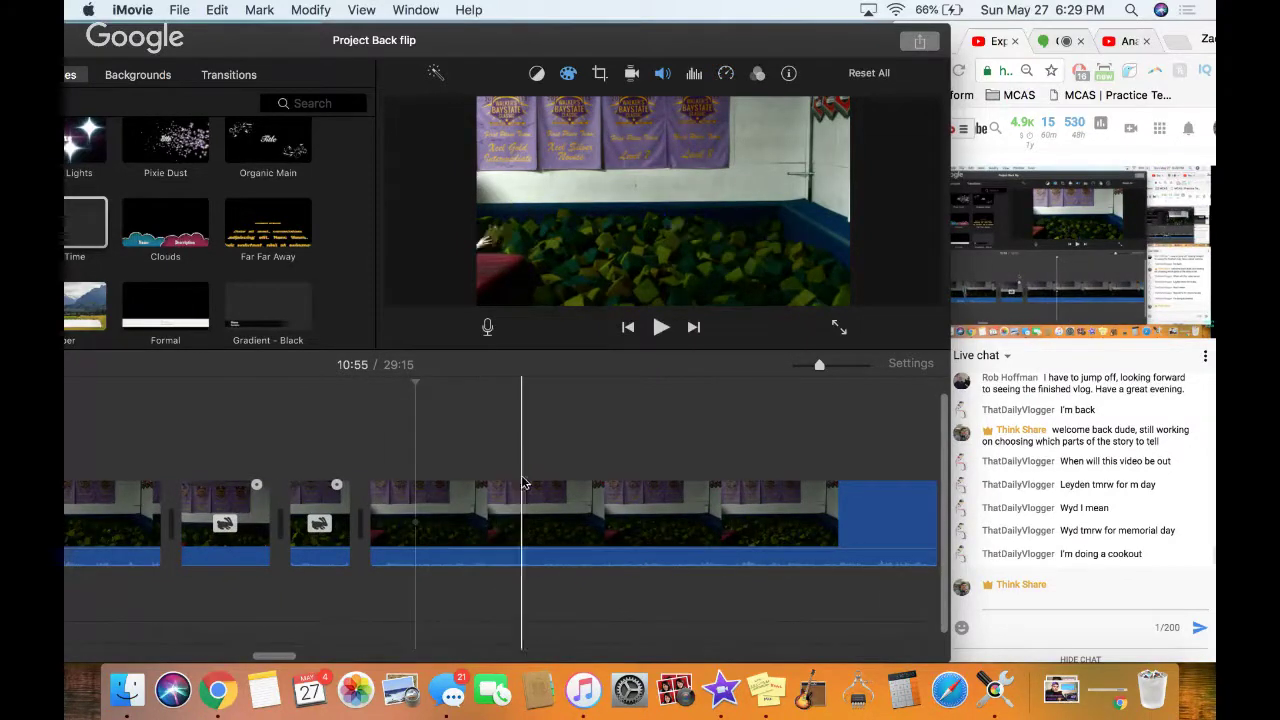
left_click(816, 498)
key("super+b")
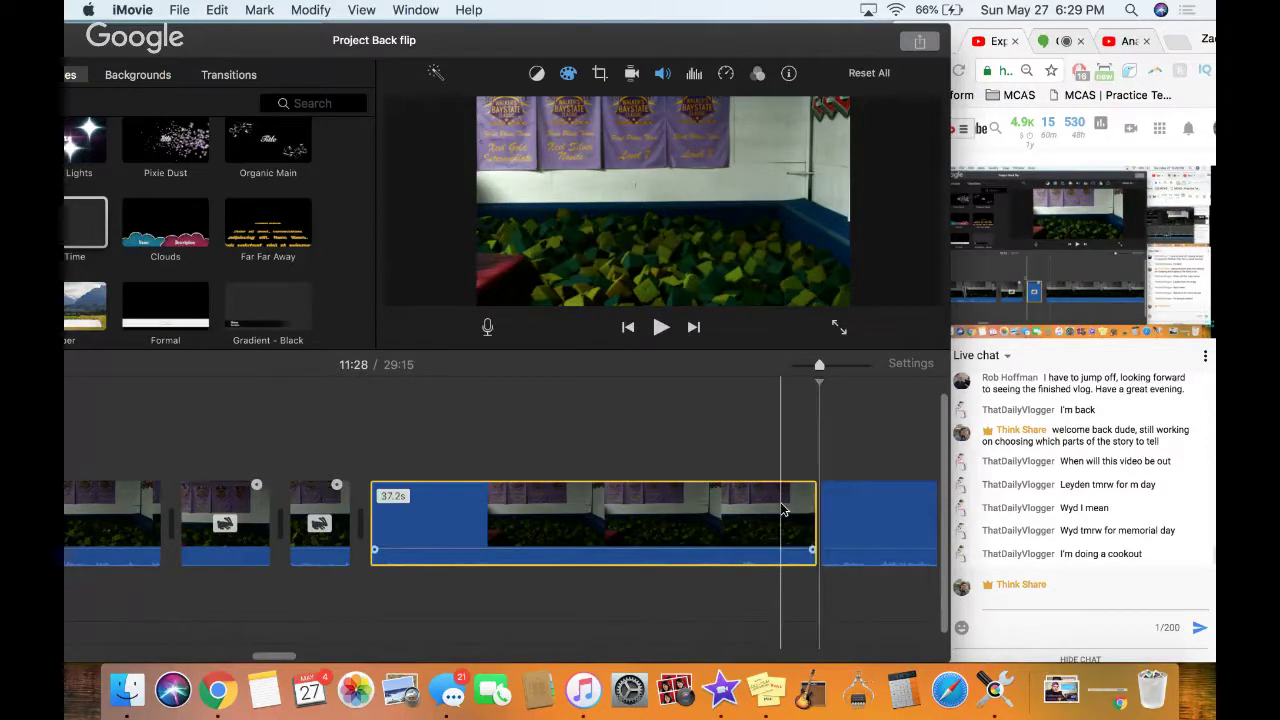
key("Delete")
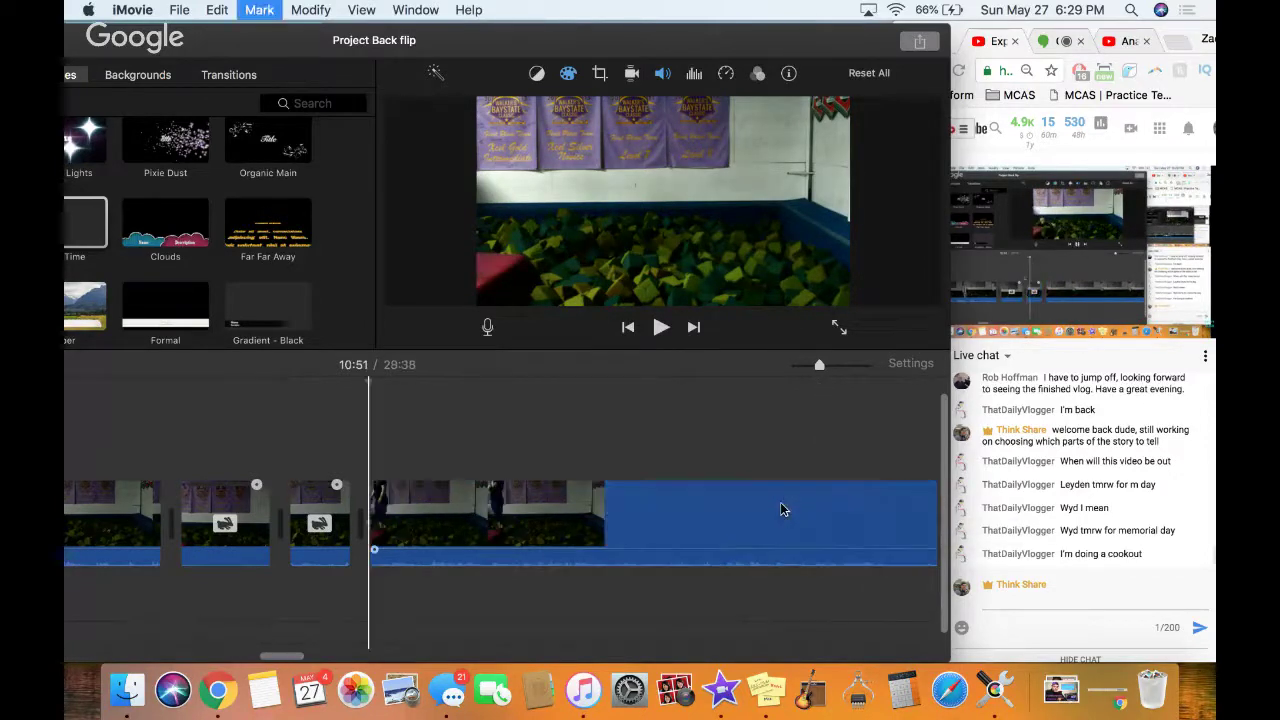
Play the remaining foam-pit clip to find the jump, split it at 11:16 just before the takeoff and delete the part before the cut
key("space")
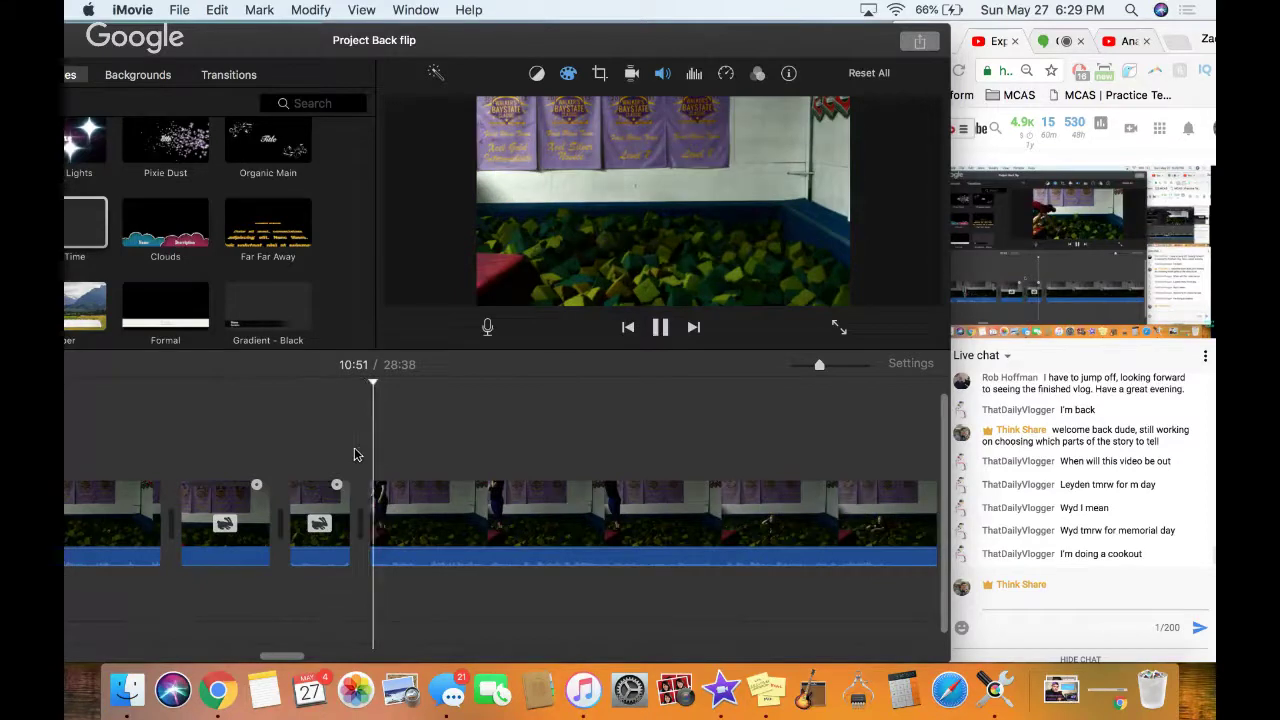
key("space")
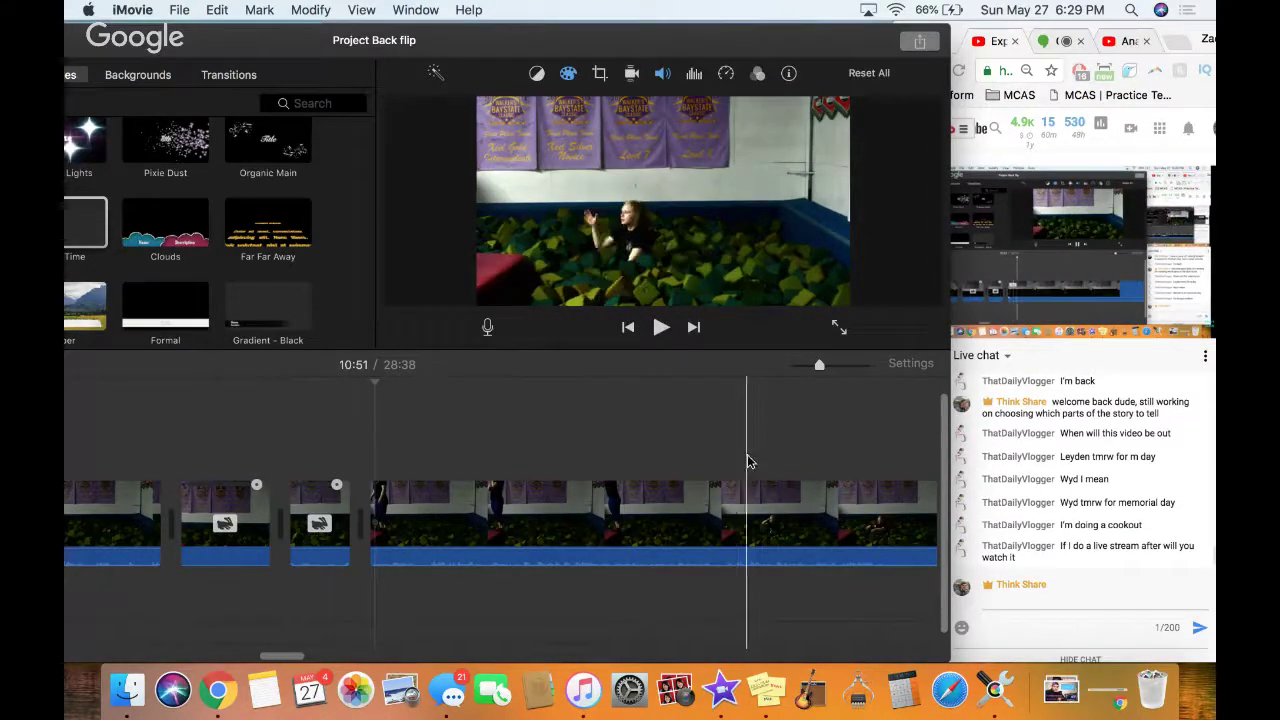
left_click(655, 465)
key("space")
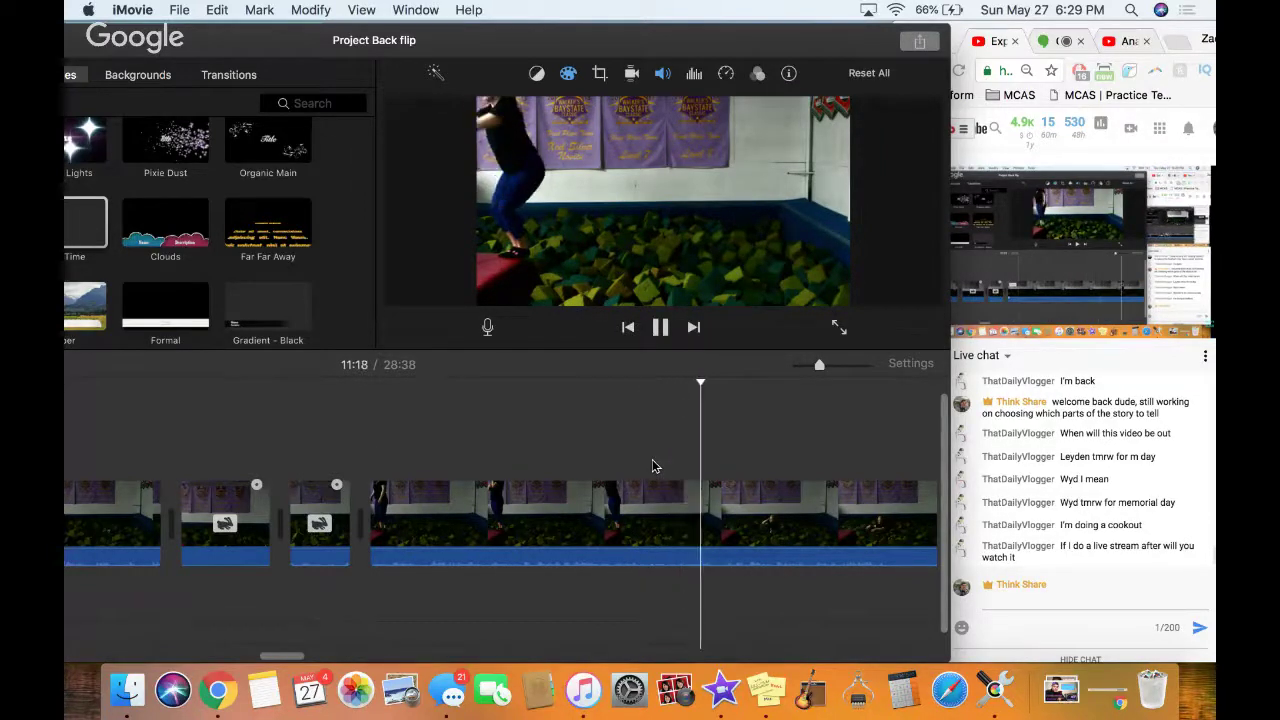
key("space")
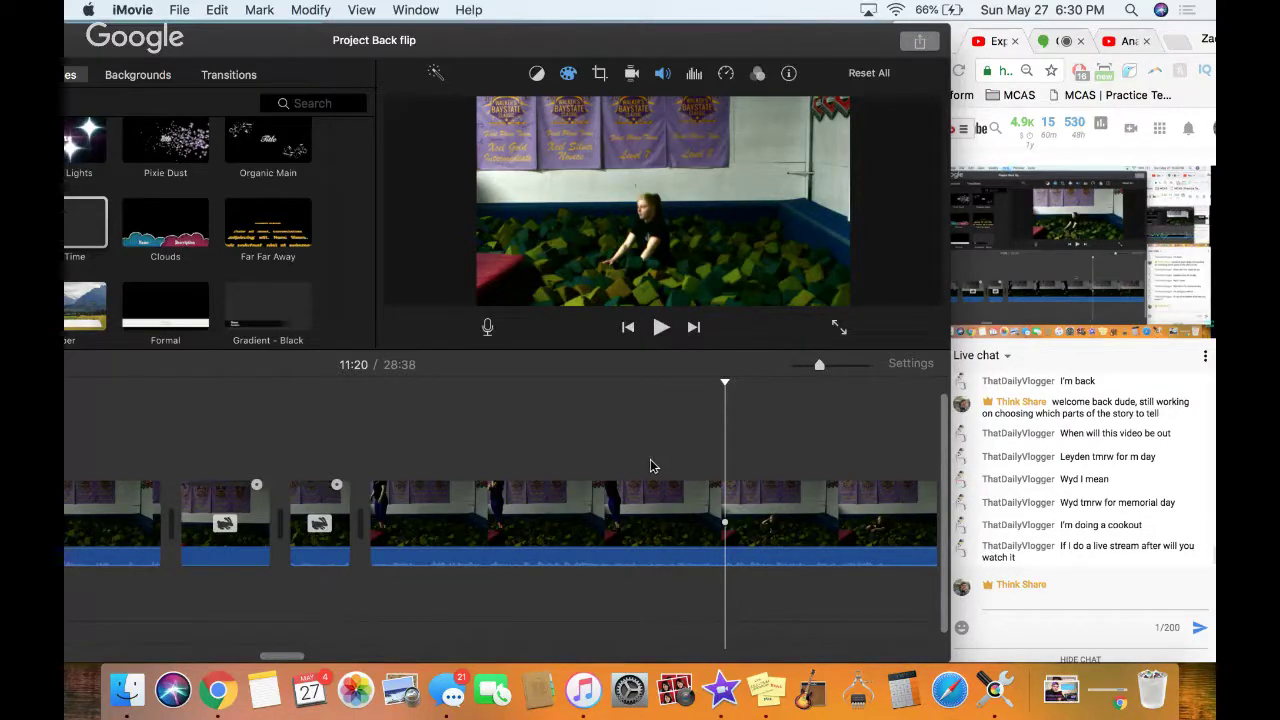
left_click_drag(650, 466, 360, 457)
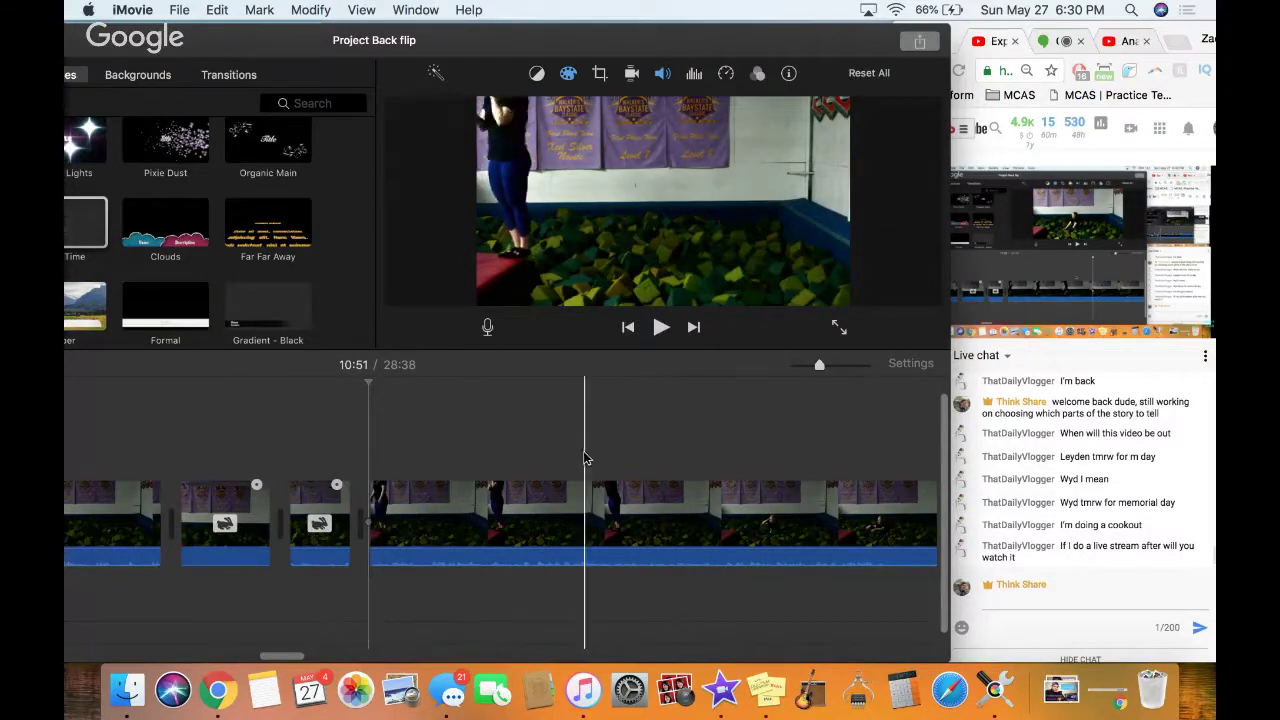
left_click(679, 457)
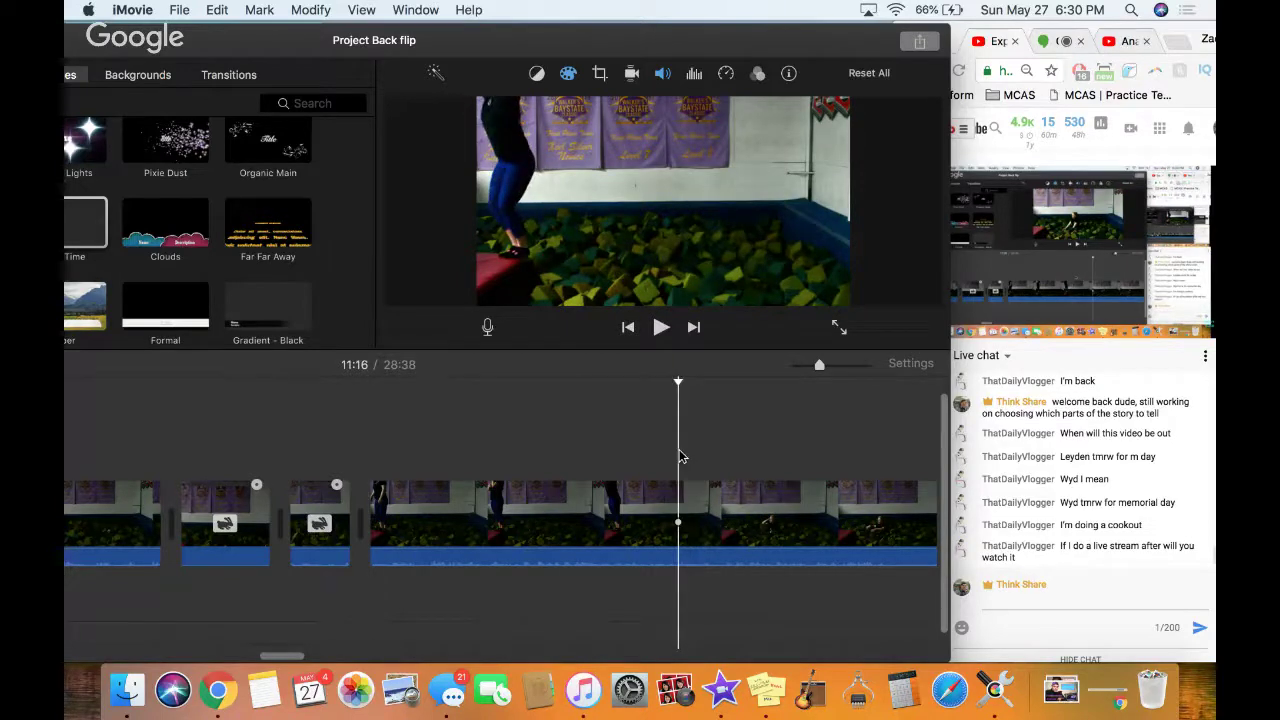
key("super+b")
left_click(609, 505)
key("BackSpace")
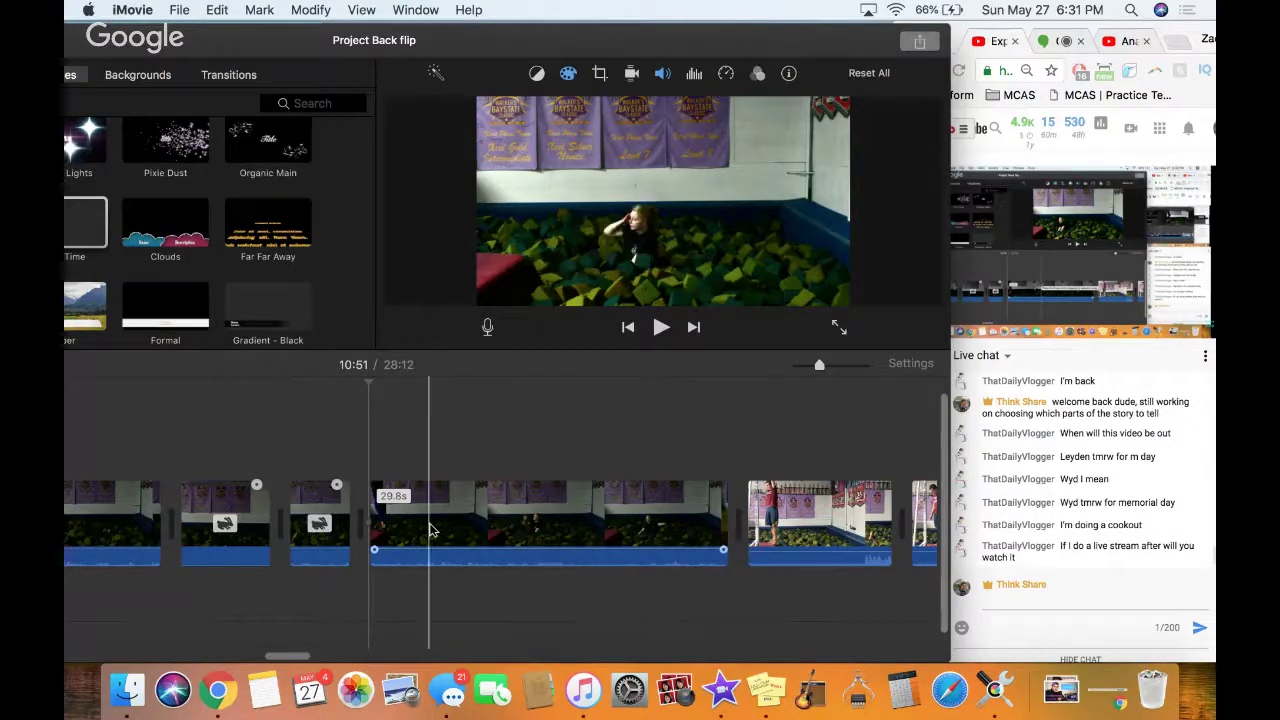
Play the 29.8 s foam-pit clip, split it after the opening few seconds and delete the 25.0 s remainder
key("space")
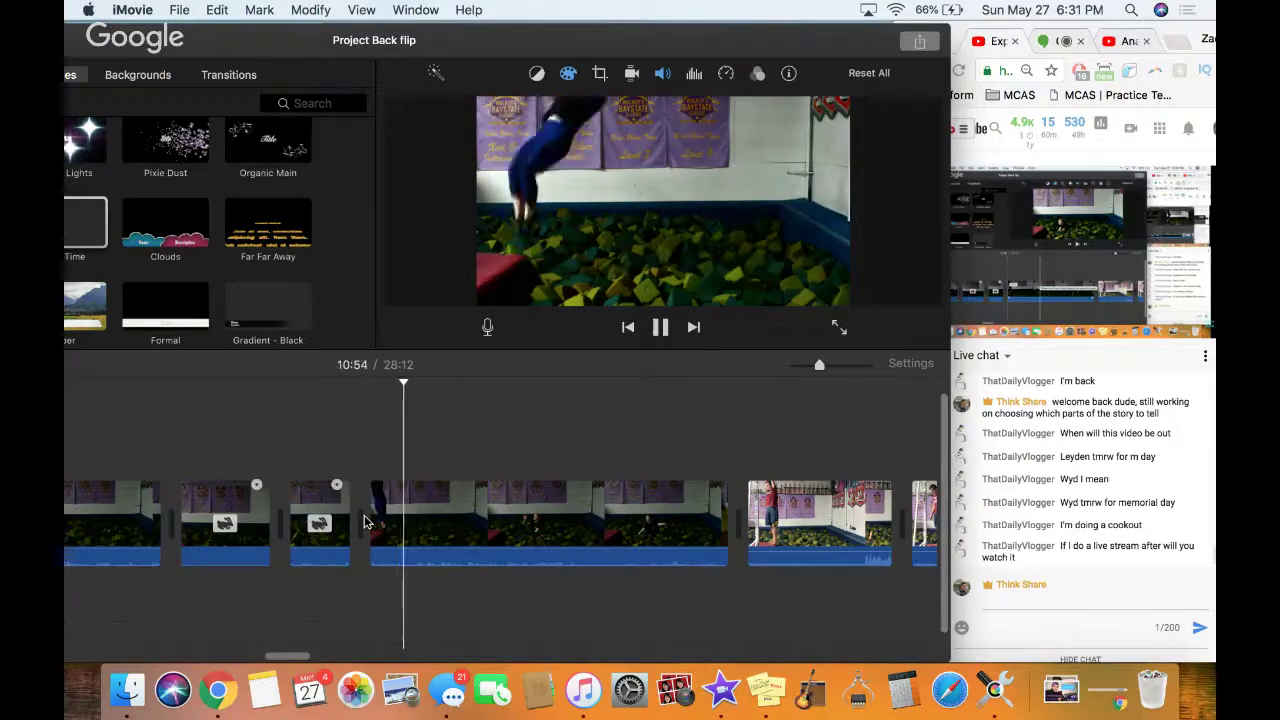
key("space")
left_click_drag(365, 521, 431, 491)
key("space")
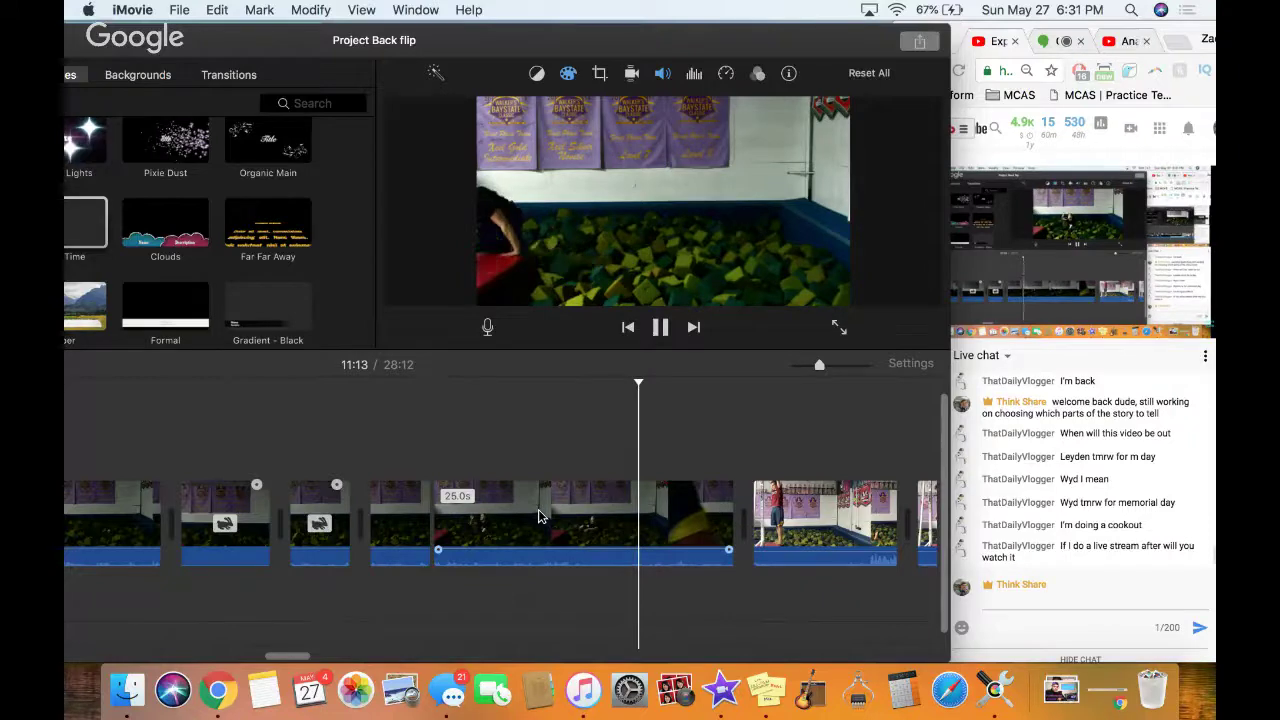
left_click(572, 518)
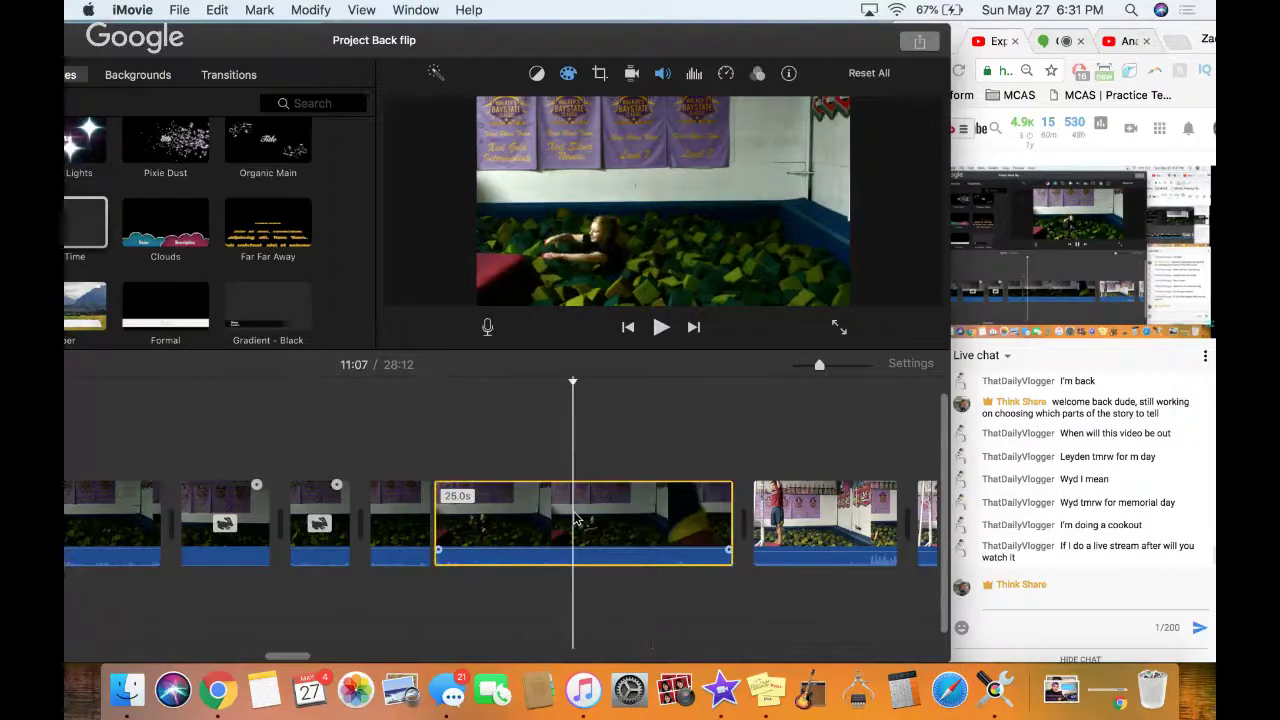
key("m")
key("Delete")
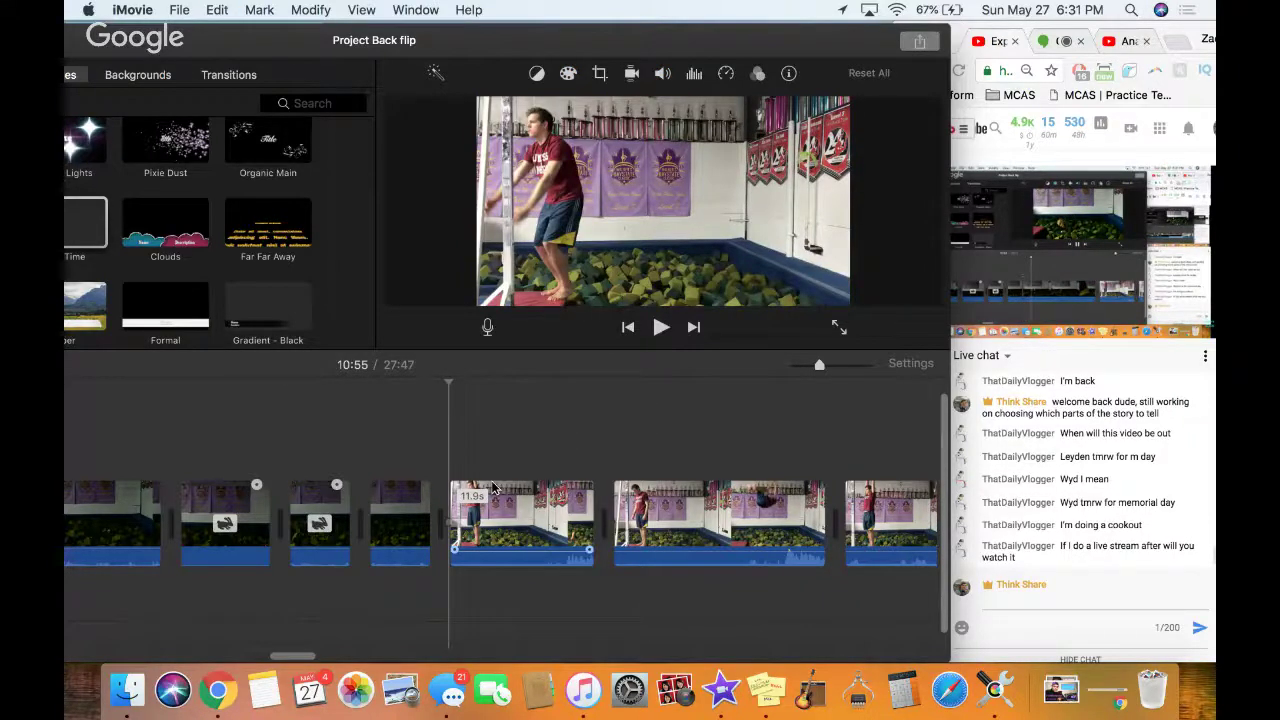
Play the 11.9 s clip, trim away everything before the takeoff at 11:03 to leave 4.6 s, and play it back
key("space")
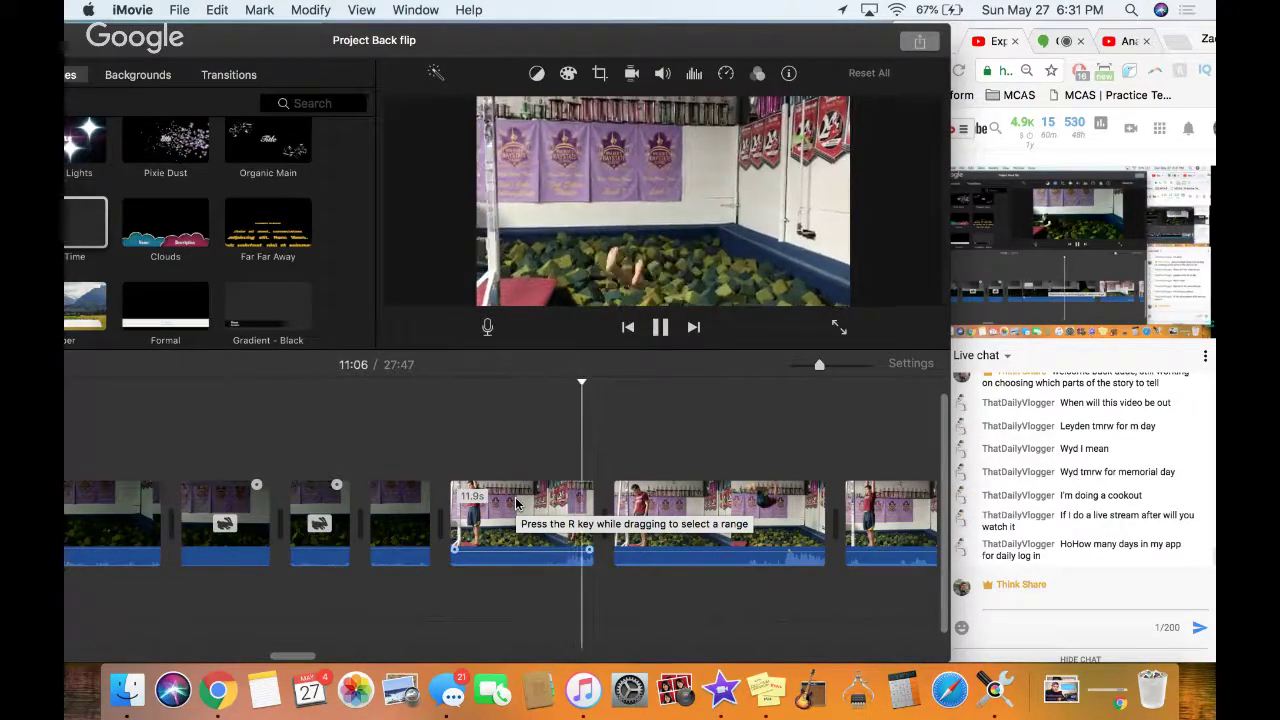
key("space")
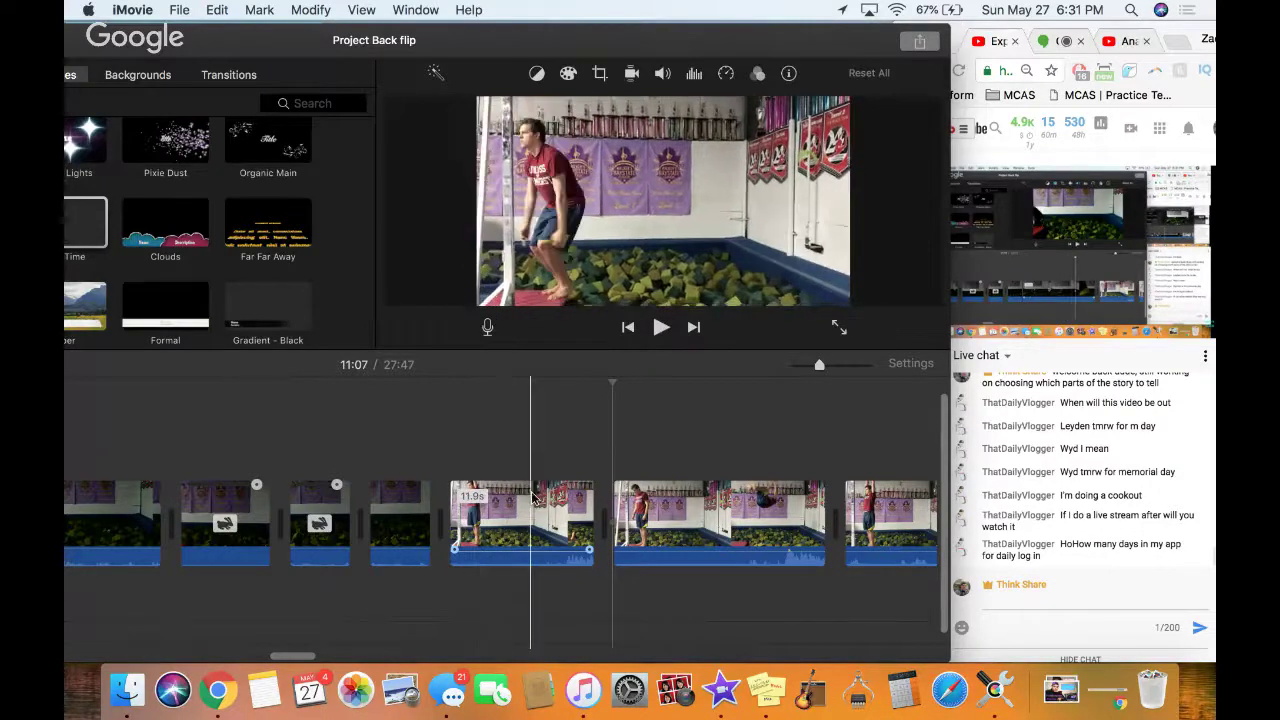
left_click(539, 497)
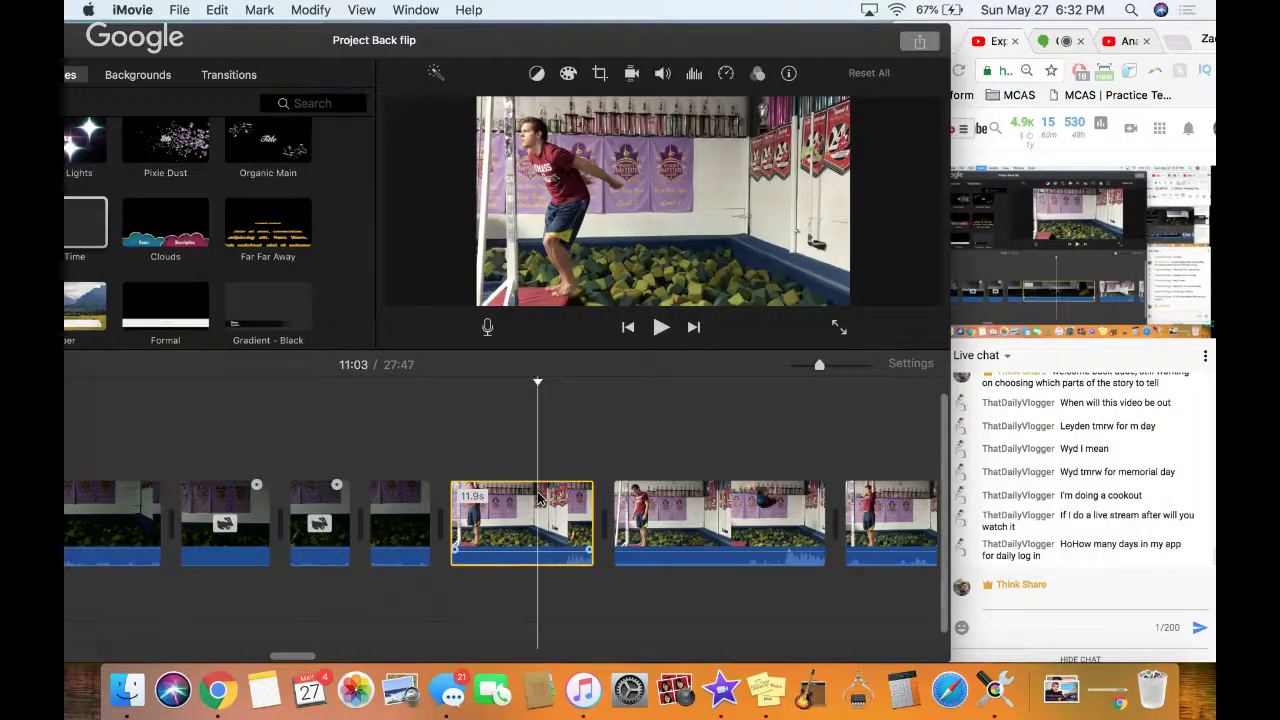
key("alt+slash")
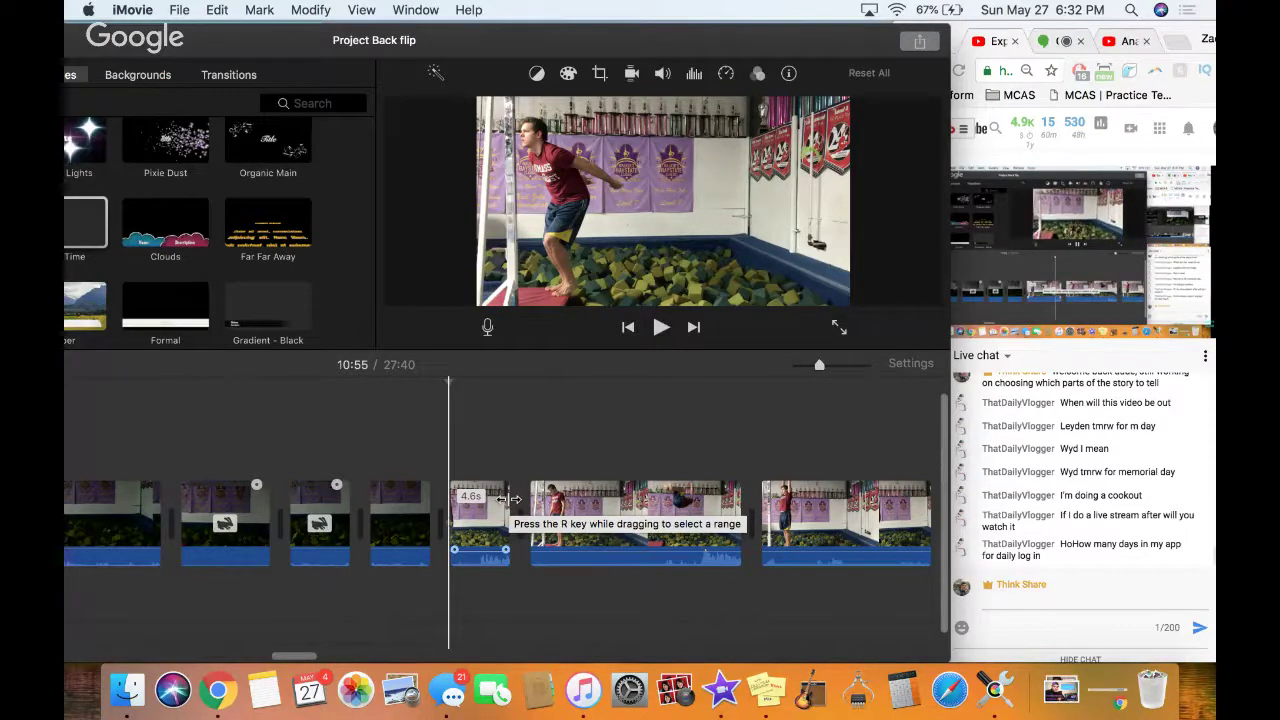
key("space")
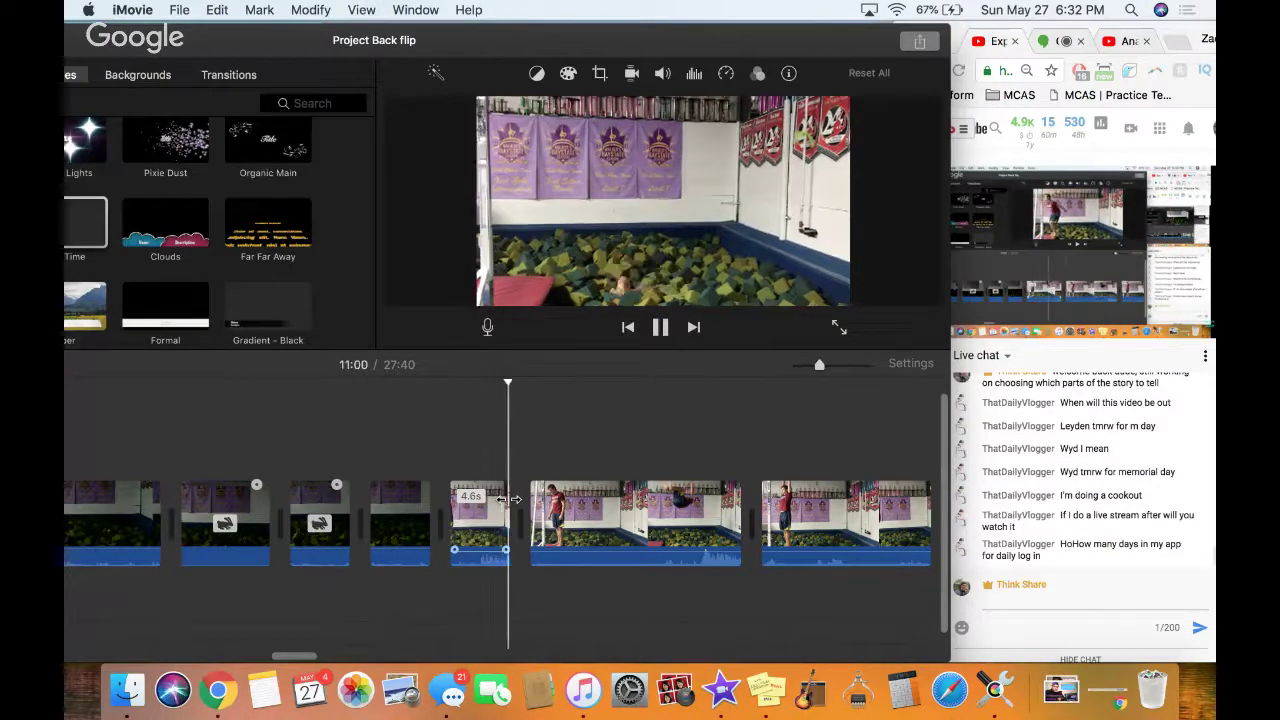
key("space")
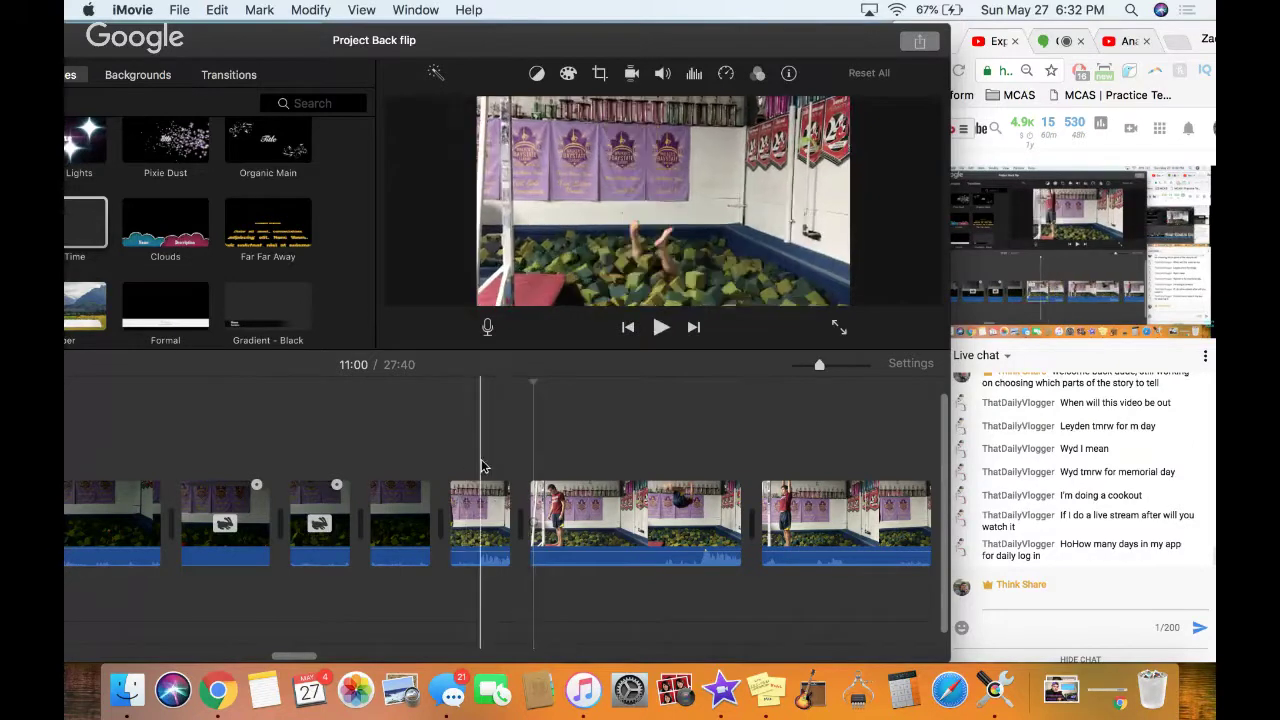
Split the 4.6 s clip after the landing in the foam pit and delete its last 1.9 s
left_click(483, 465)
key("super+b")
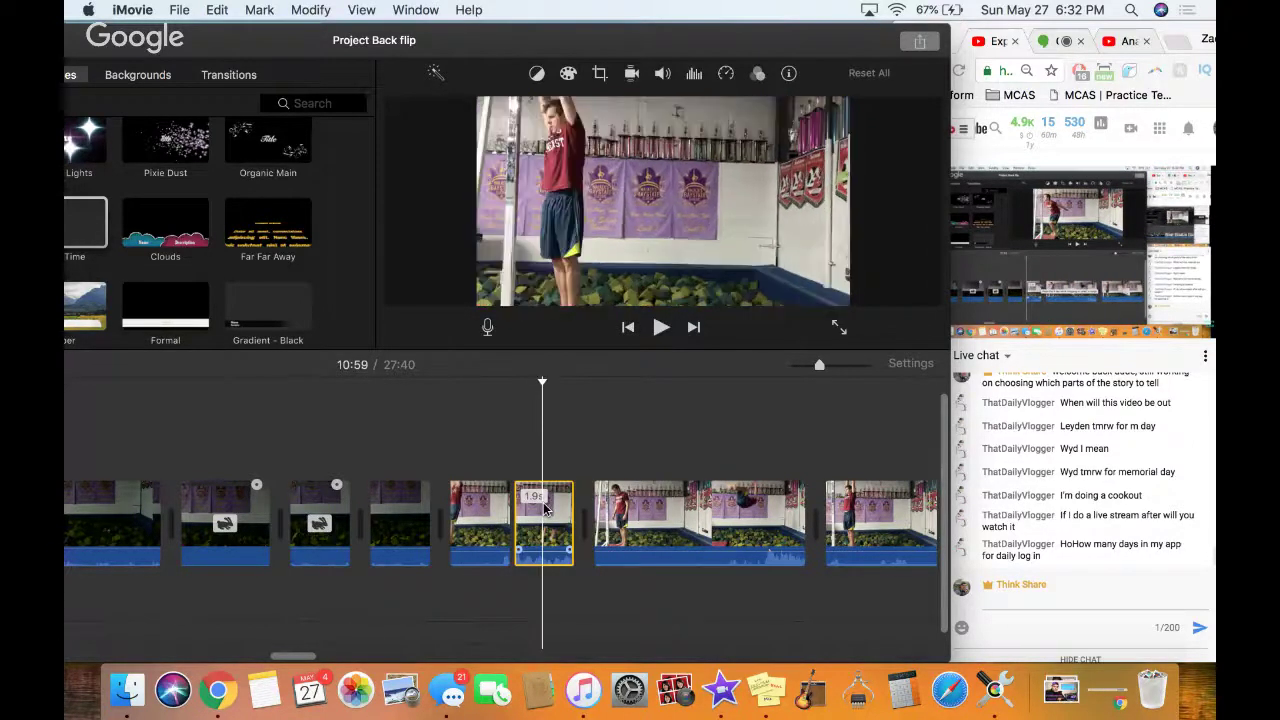
left_click_drag(532, 508, 545, 508)
Play the following clip, split it at 11:12 just before the jump, delete the part before the cut and play the rest
key("space")
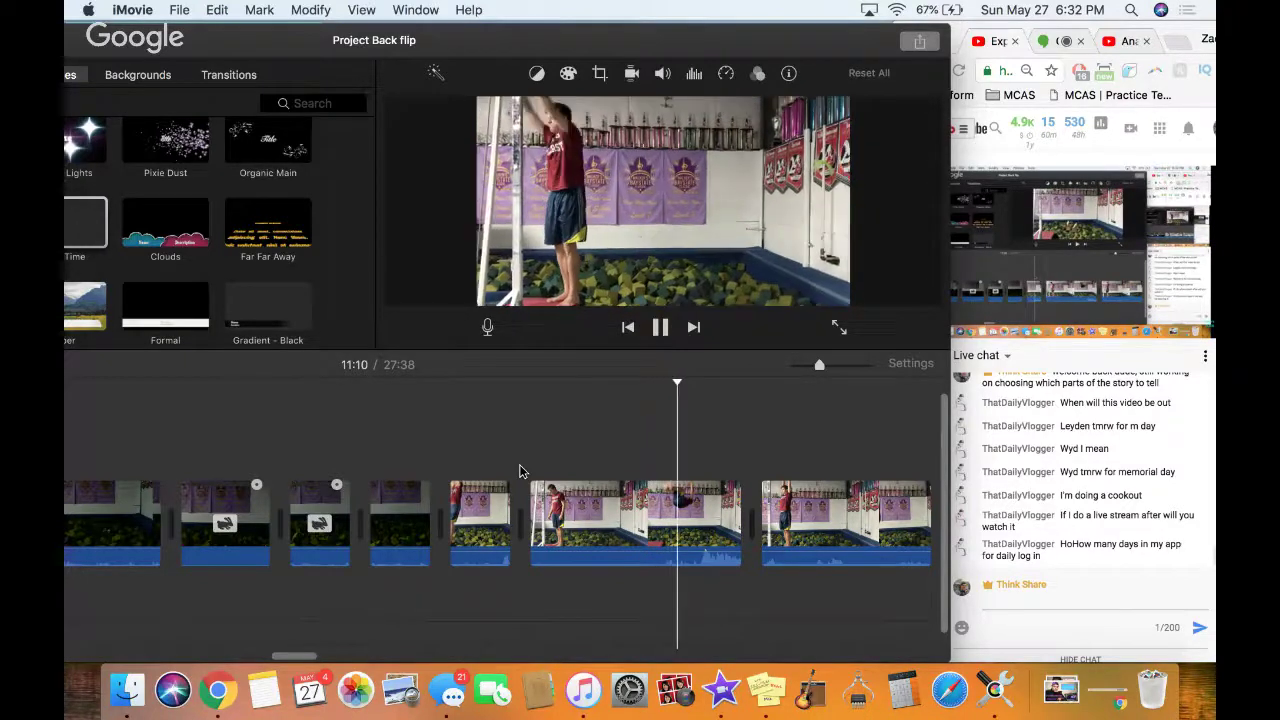
key("space")
key("super+b")
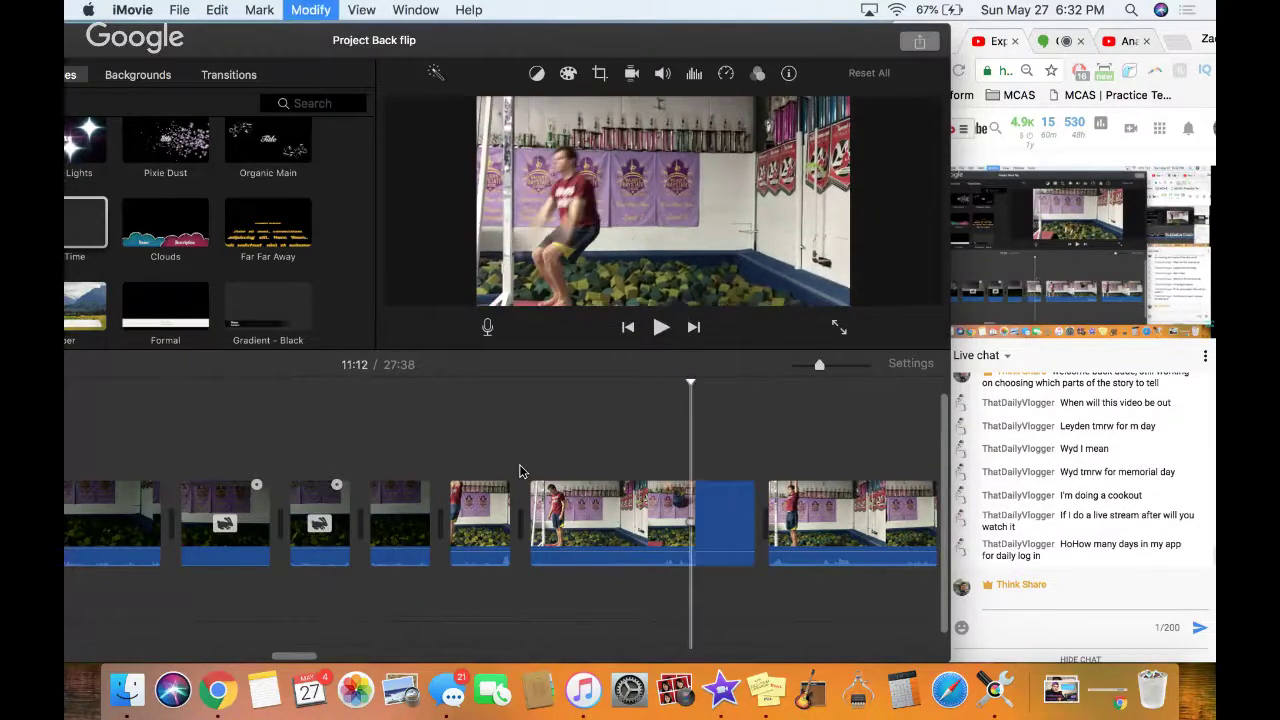
key("Delete")
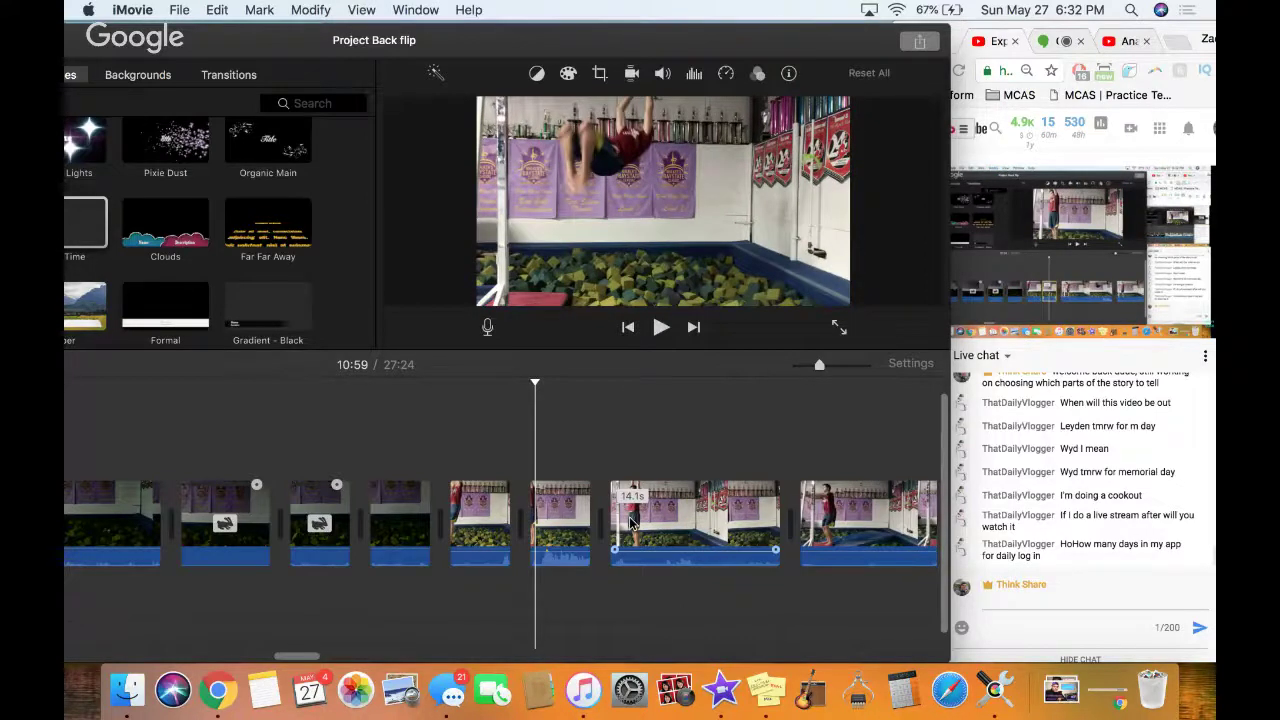
key("space")
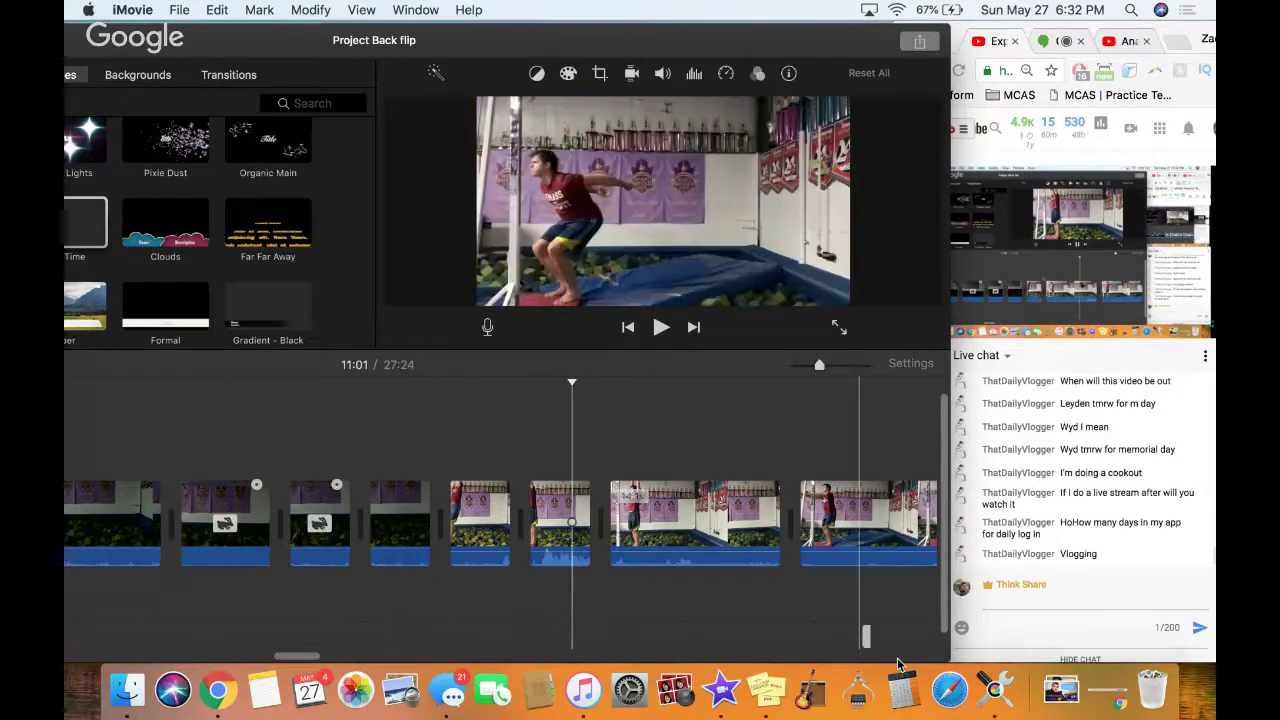
Switch to the YouTube live chat in Chrome and post the message "live streaming does not equal vlogging"
left_click(1025, 607)
type("live stream")
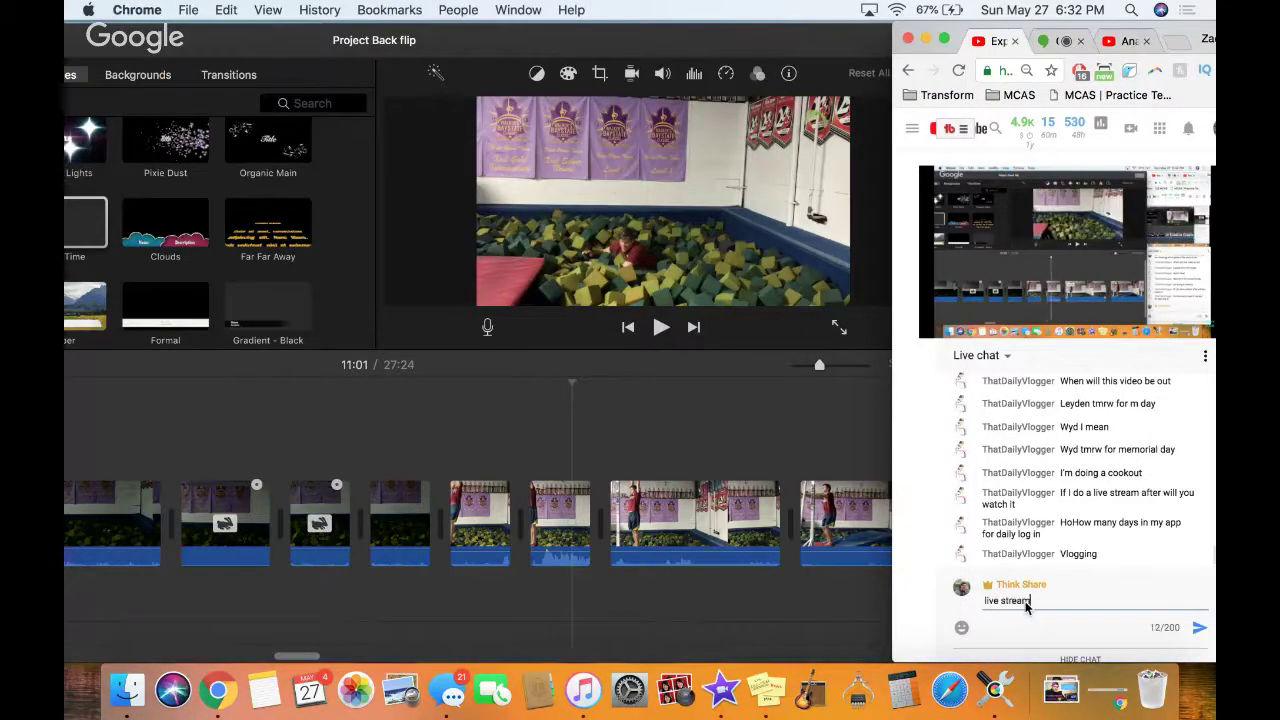
type("ing d")
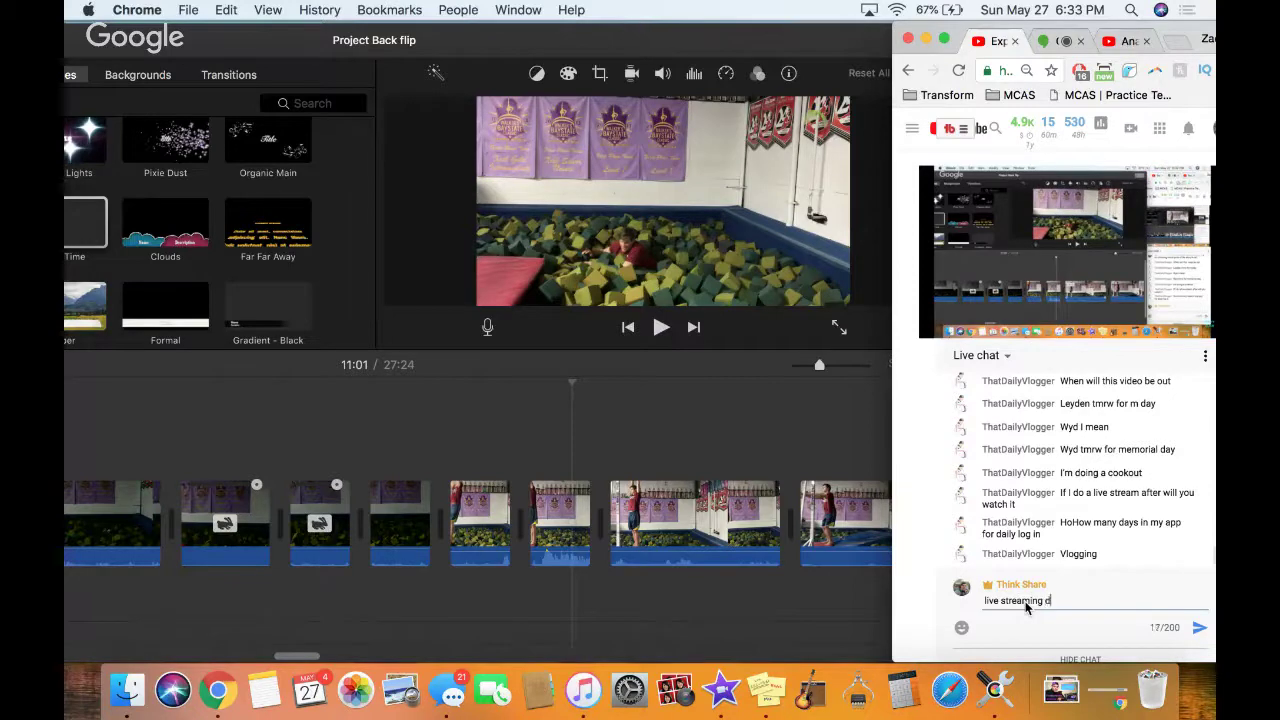
type("oes not equal vlogging")
key("Return")
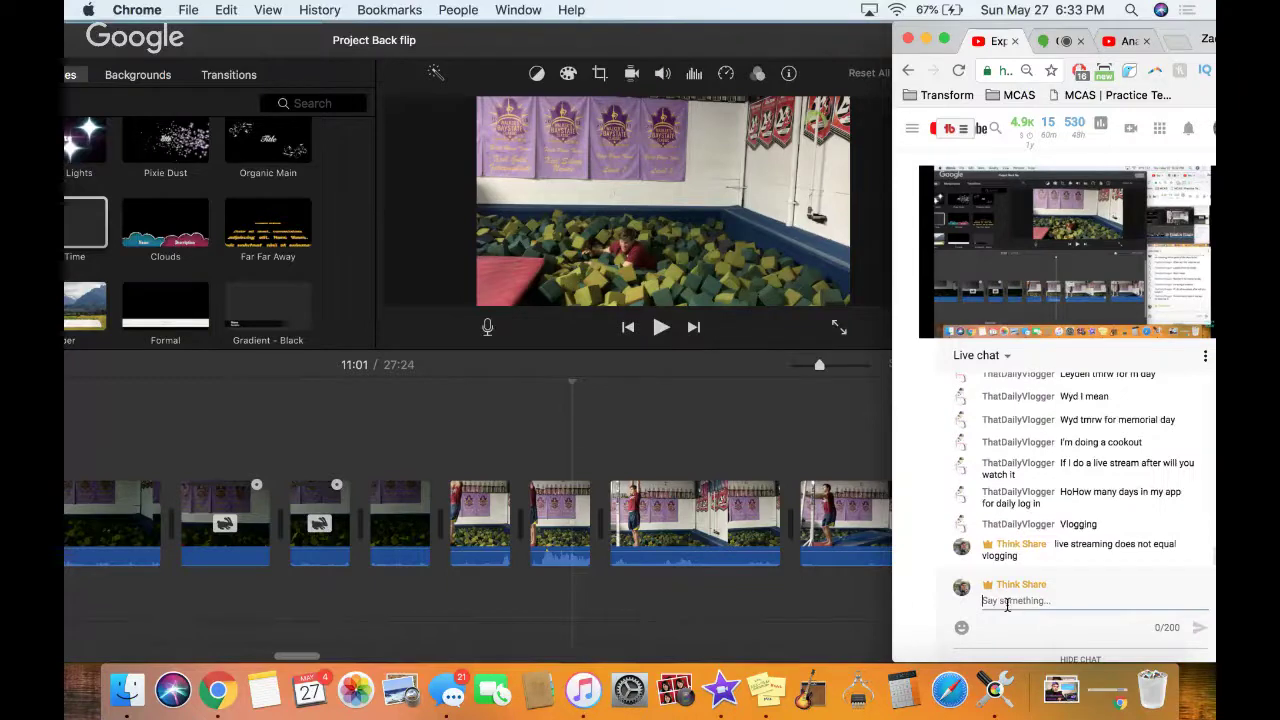
Return to iMovie, replay from the last trimmed jump, split the 14.1 s clip just before its jump and delete its first 11.9 s
left_click(561, 455)
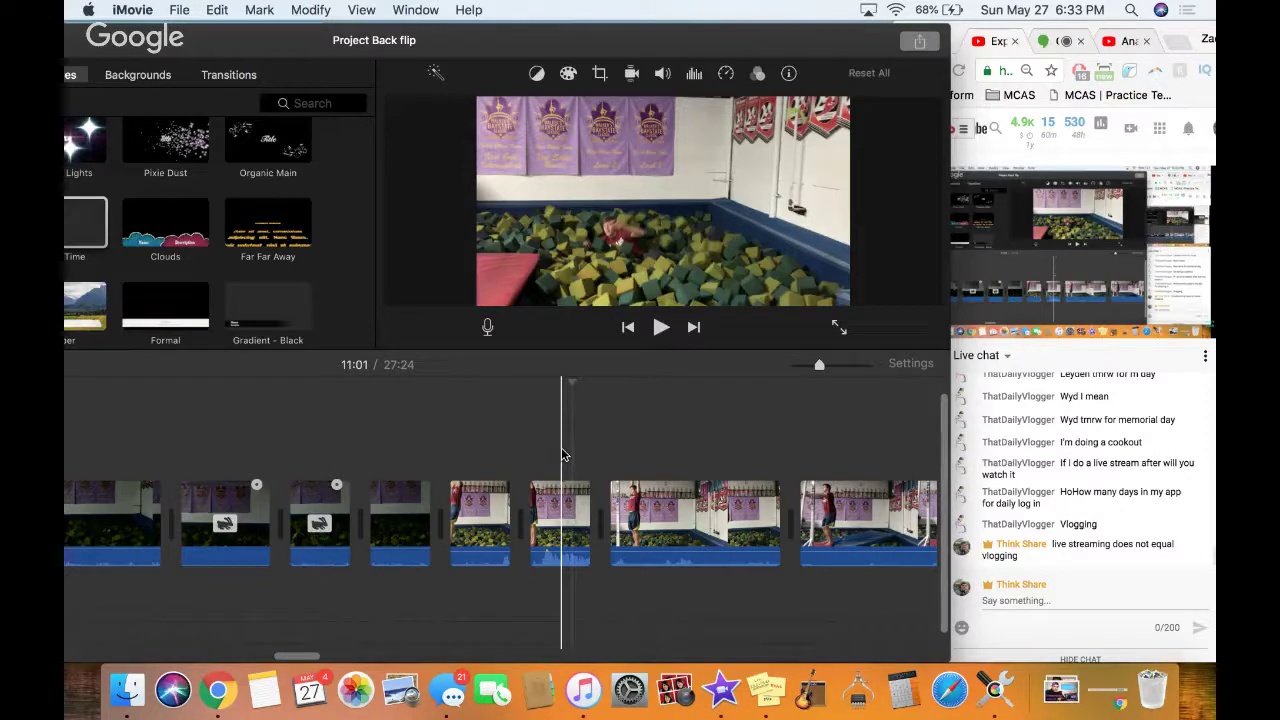
left_click(531, 456)
key("space")
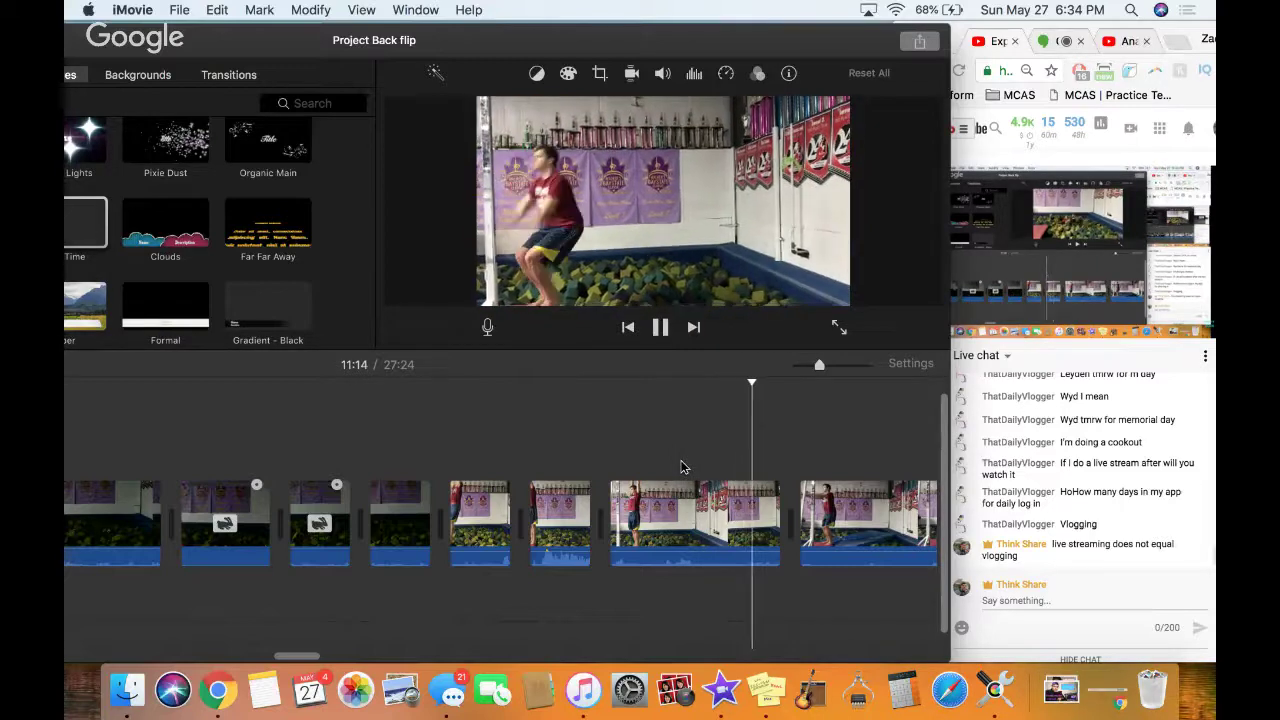
key("space")
key("super+b")
left_click(688, 516)
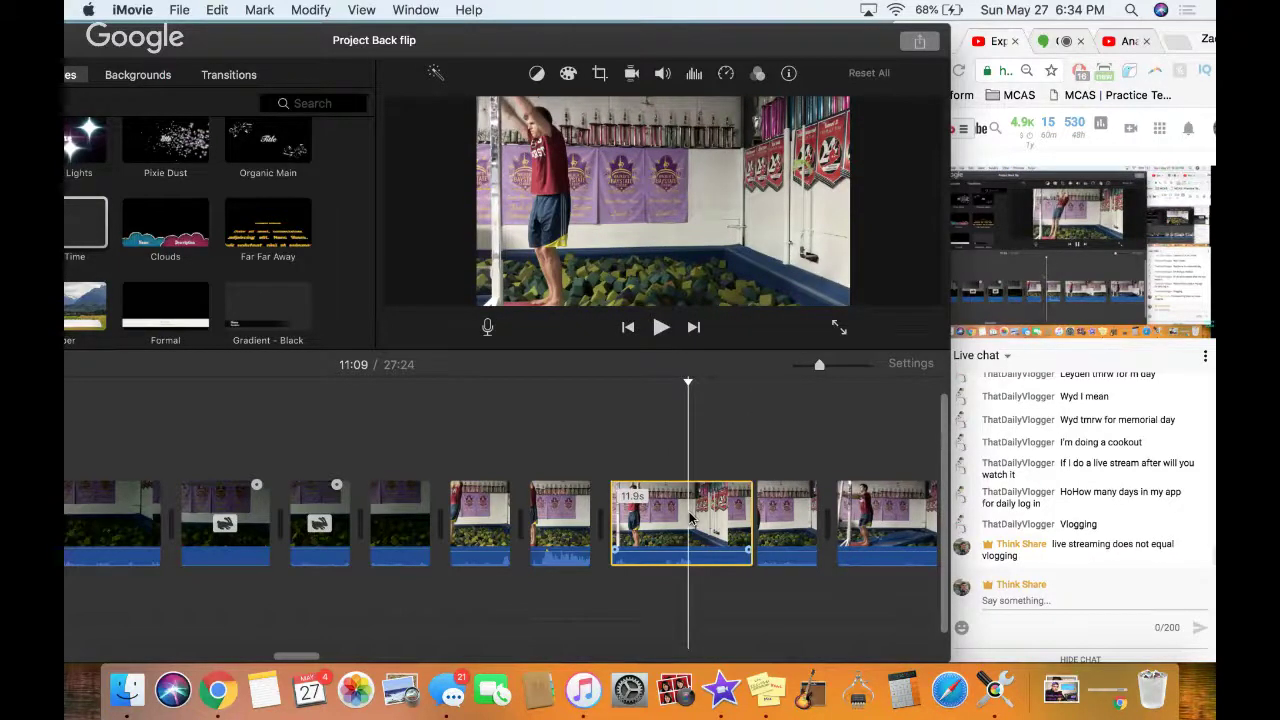
key("Delete")
Play the shortened clip and the next two blue-mat clips to review their flips and landings
key("space")
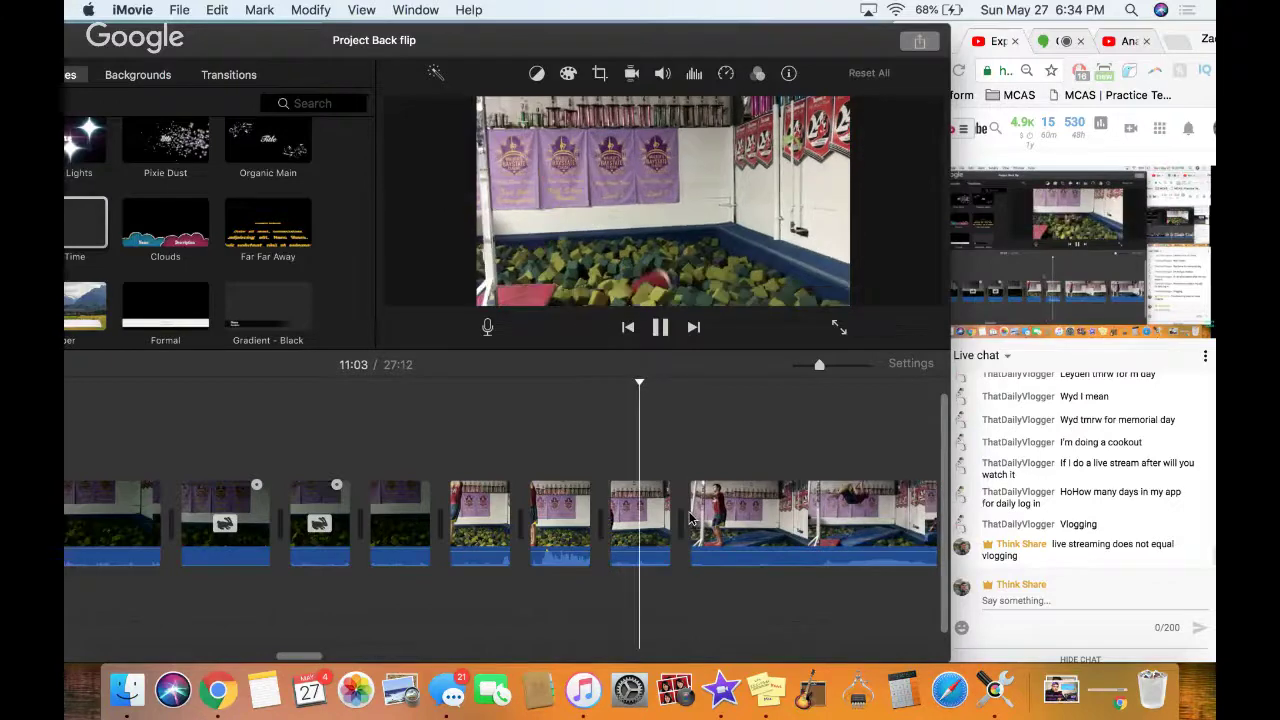
key("space")
key("Right")
key("Right")
key("Right")
key("space")
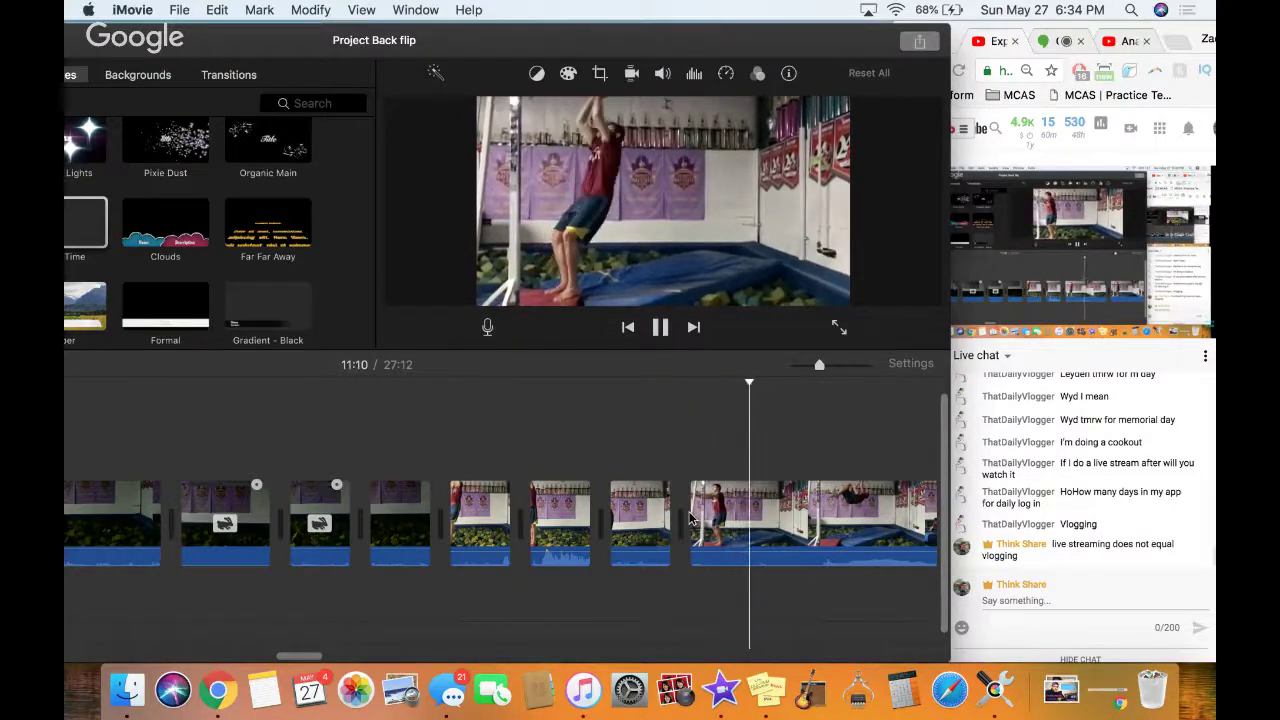
key("space")
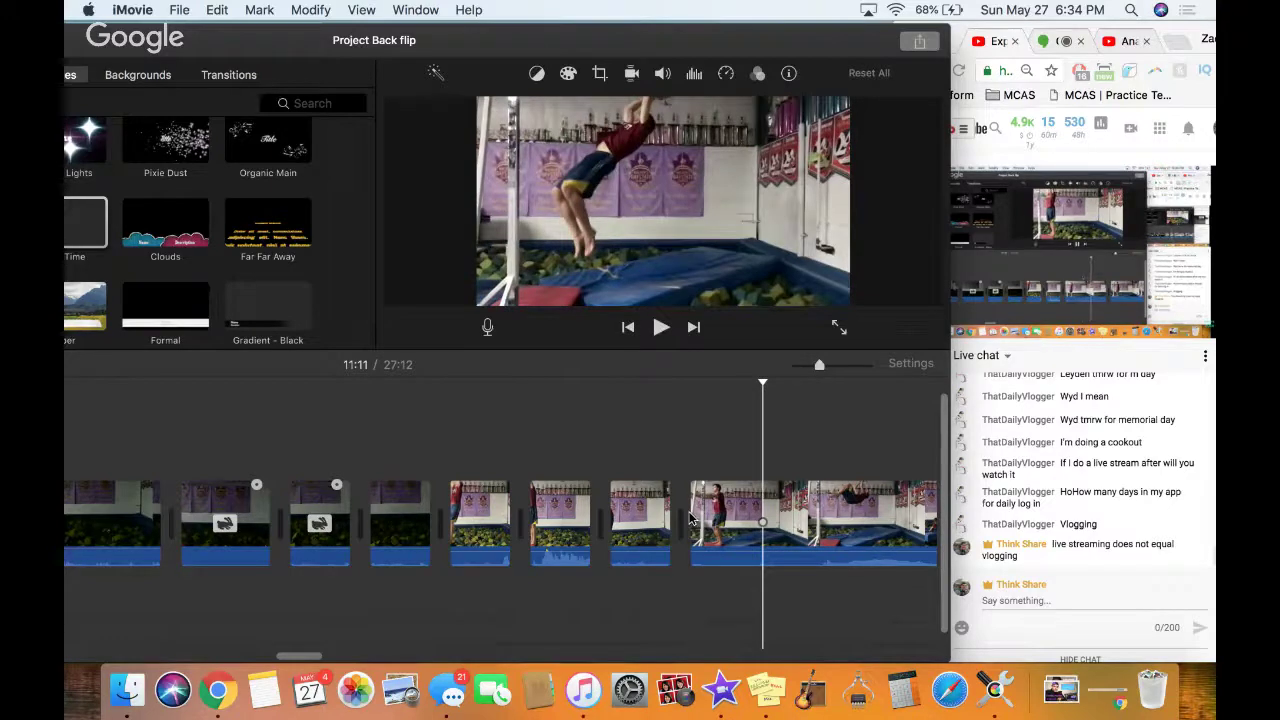
scroll(681, 434, "right", 2)
scroll(681, 434, "right", 5)
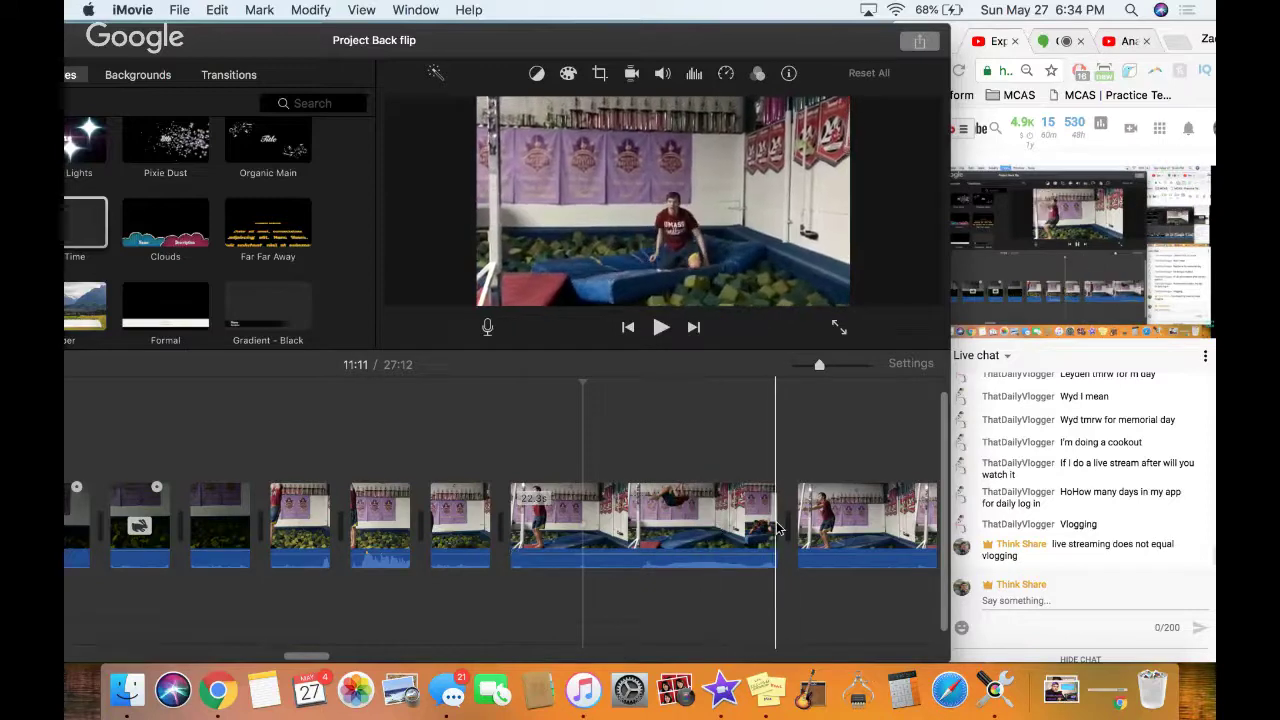
left_click(640, 450)
key("space")
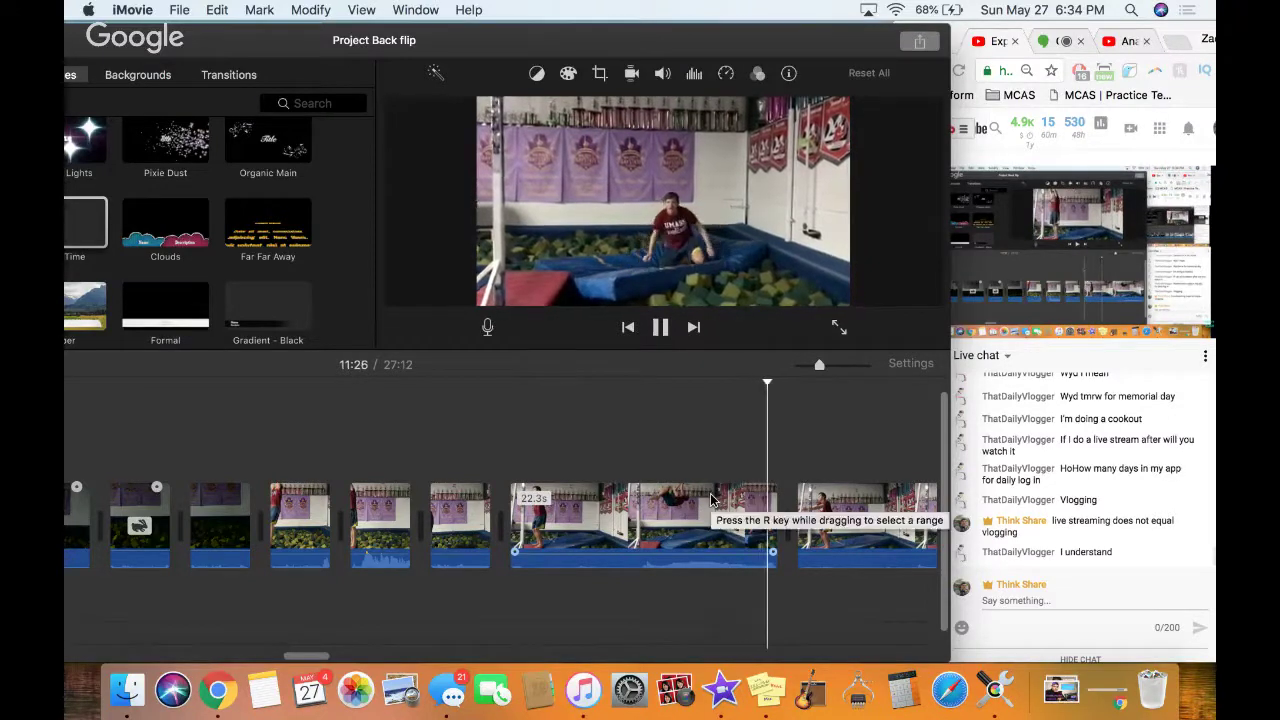
scroll(710, 500, "right", 3)
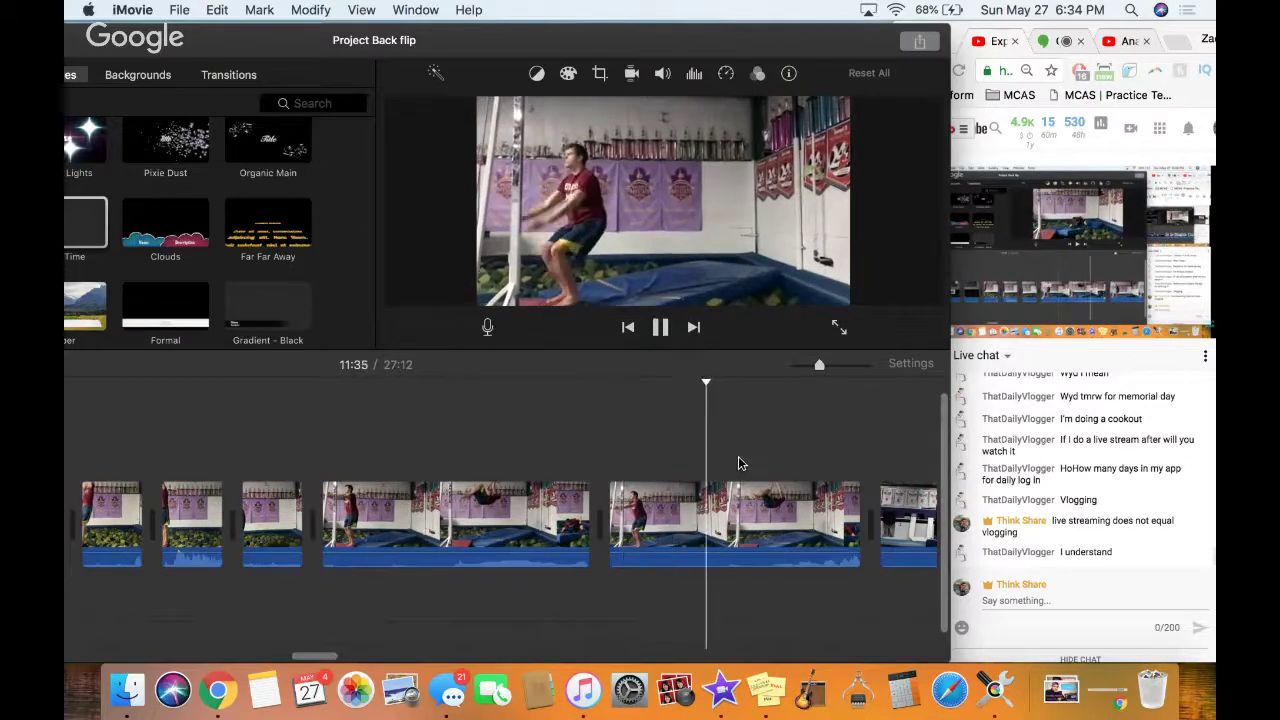
key("space")
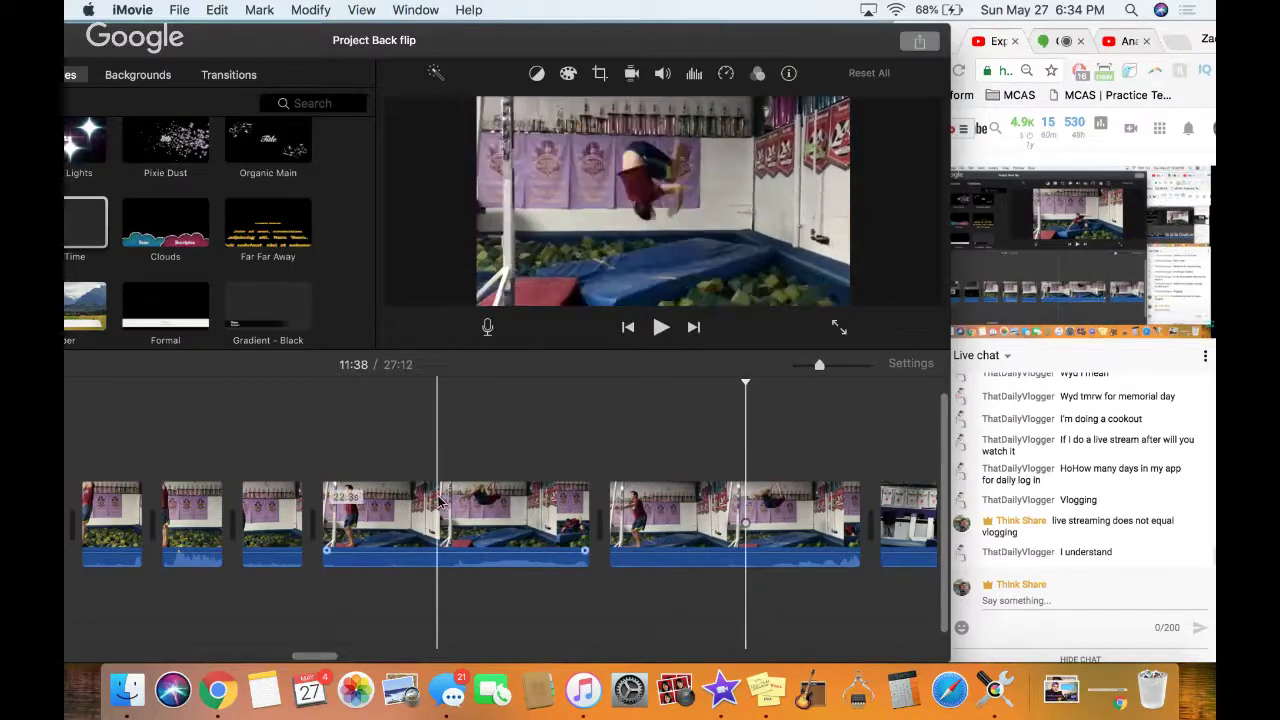
Split the 22.3 s blue-mat clip shortly after its start and delete the opening part where he stands waiting
left_click(345, 462)
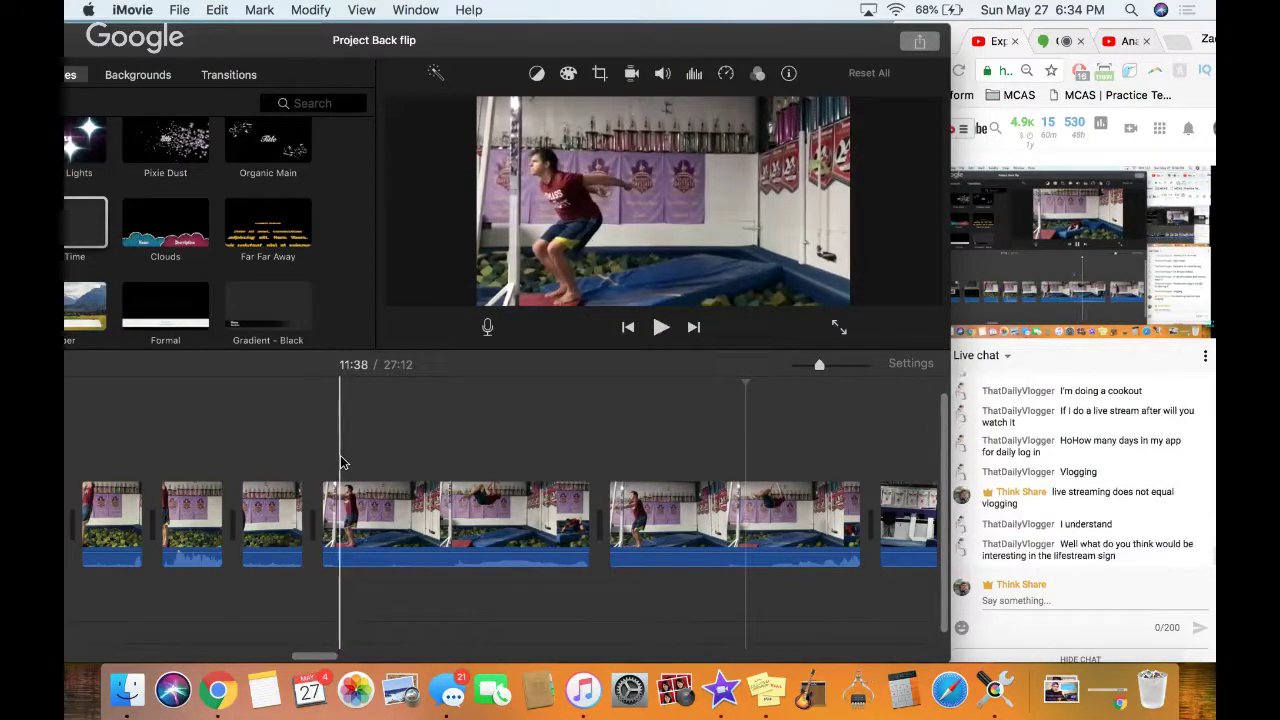
key("super+b")
left_click(343, 505)
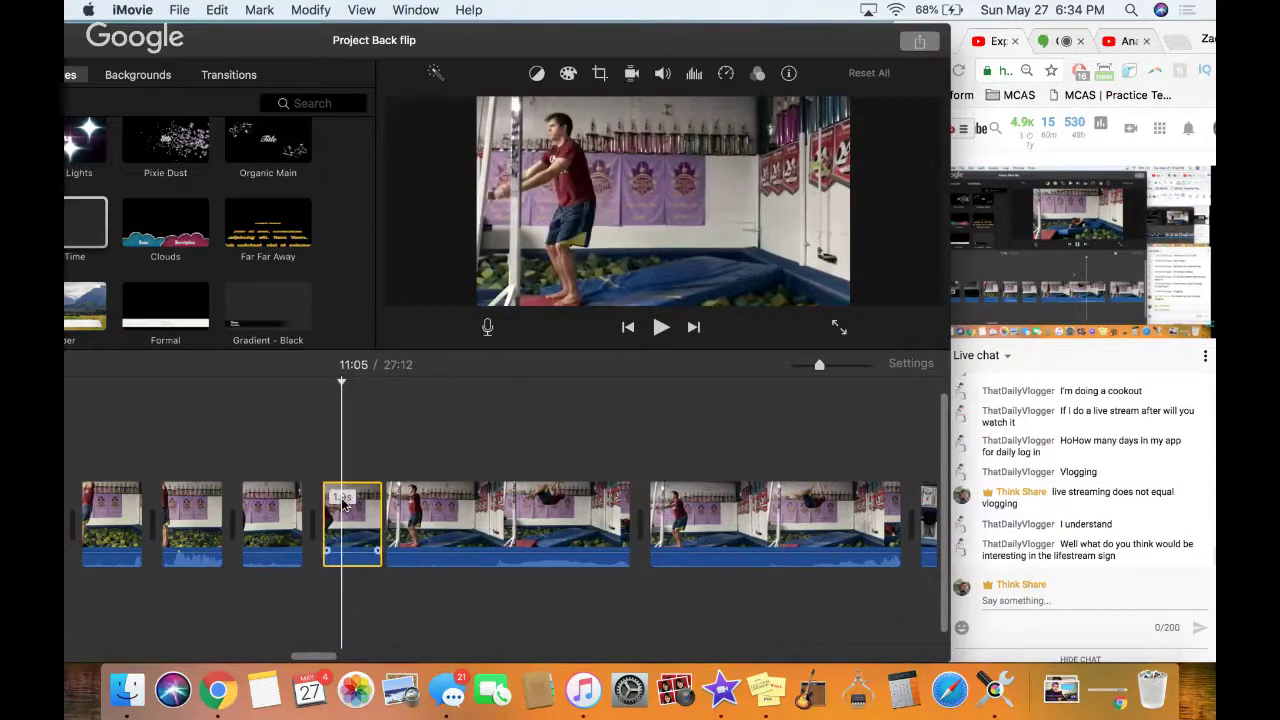
key("Delete")
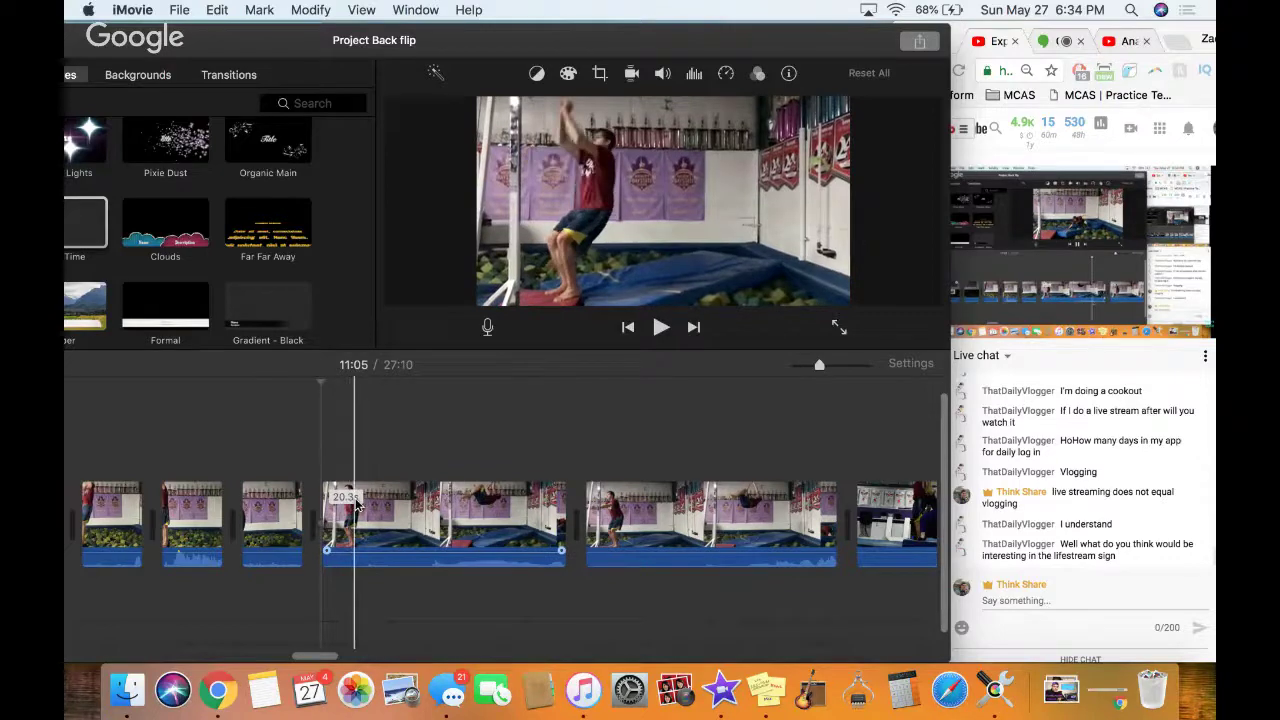
Split the 20.3 s blue-mat clip at 11:08 and again slightly further on, deleting the short section between the cuts
key("super+b")
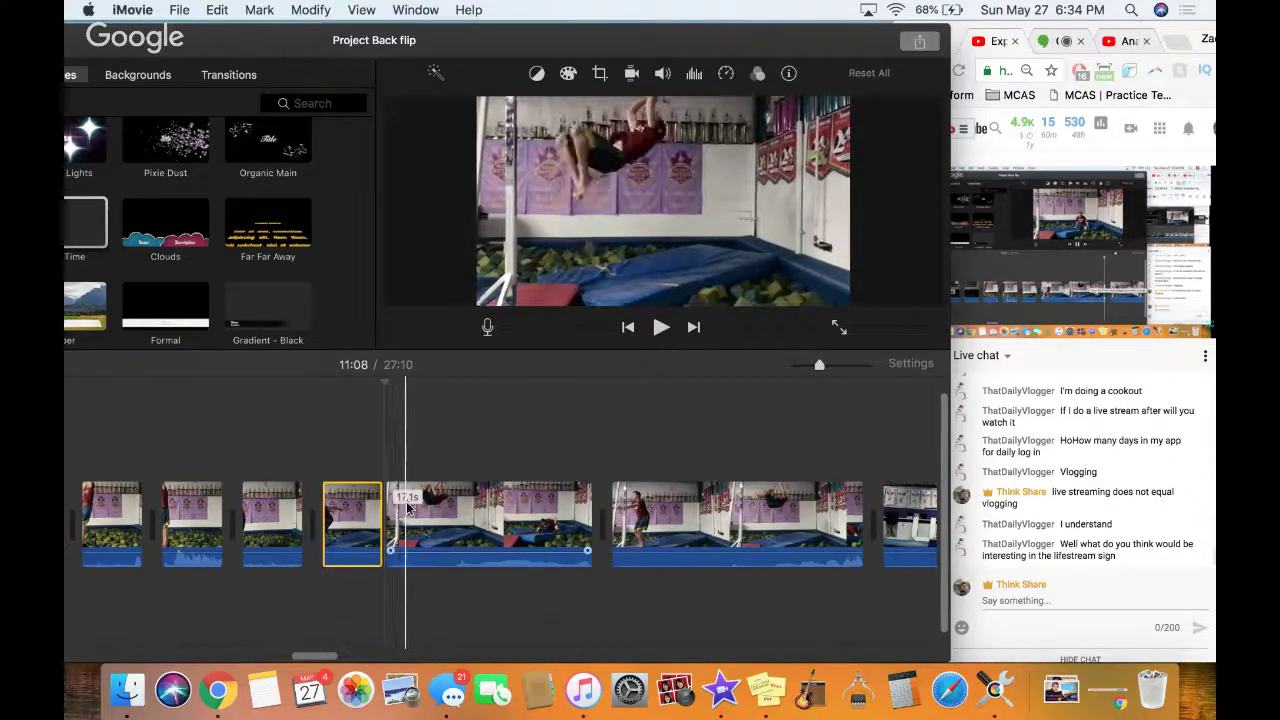
left_click(405, 507)
key("super+b")
key("Delete")
Split the rest of the blue-mat clip twice more and delete the section between the cuts, leaving a final 10.9 s part
left_click(461, 515)
key("super+b")
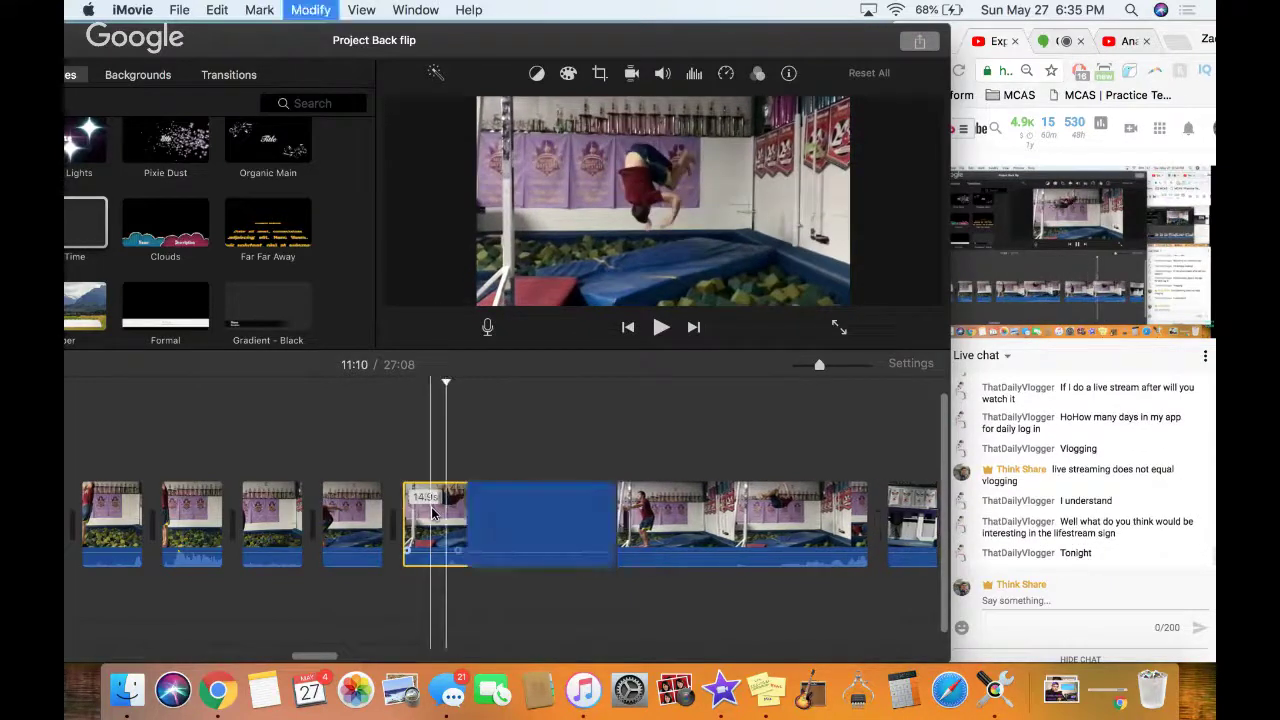
left_click(486, 518)
key("super+b")
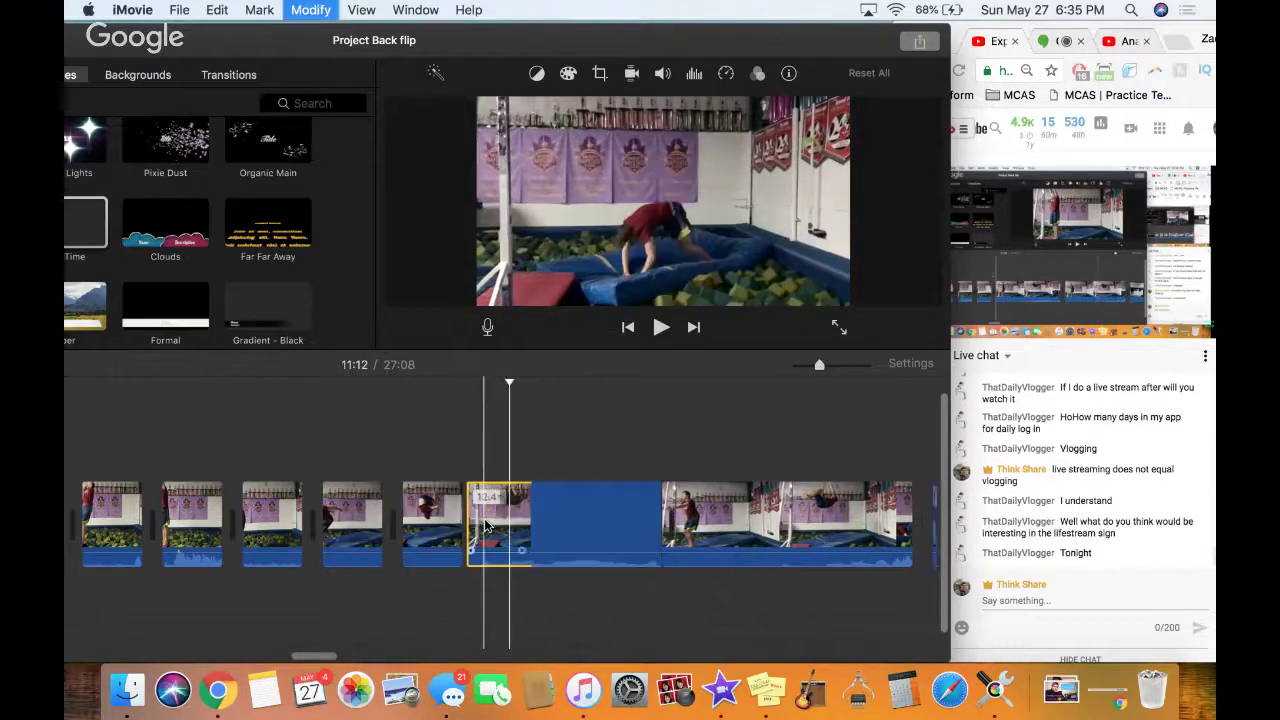
key("Delete")
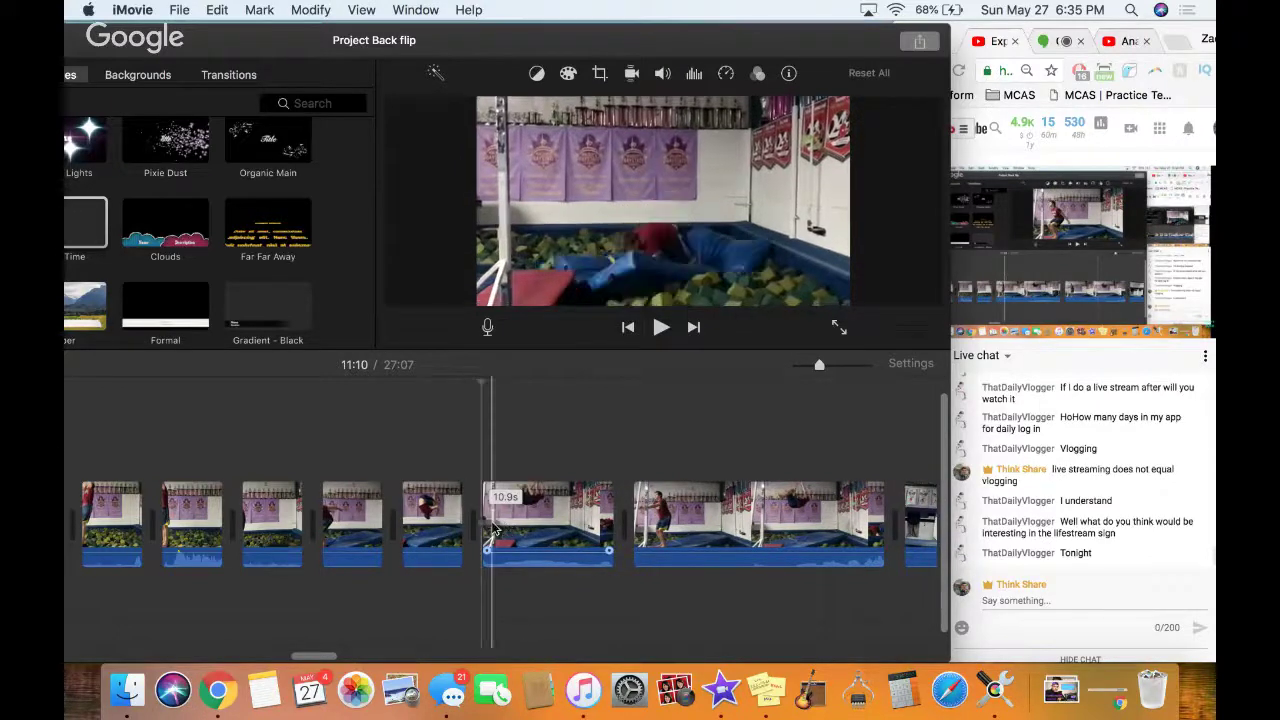
Speed up the final 10.9 s blue-mat clip to 5.6 s and play it back
left_click(558, 536)
left_click_drag(598, 486, 537, 490)
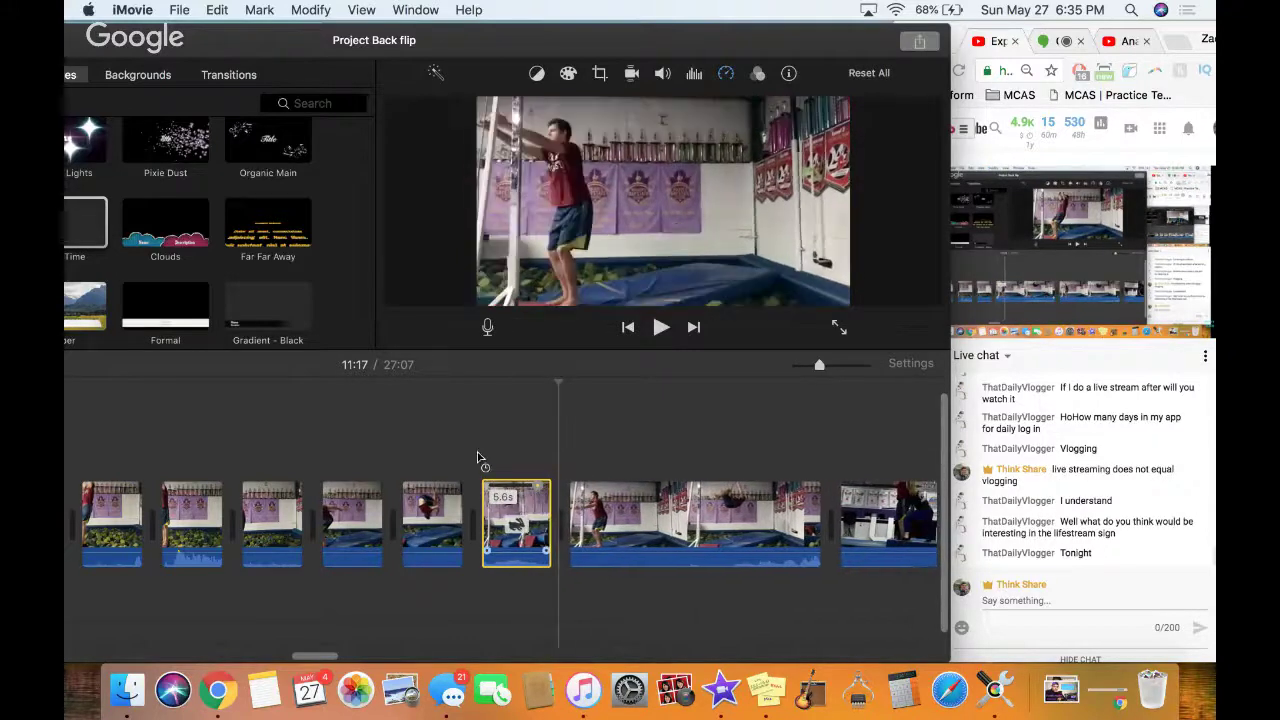
key("space")
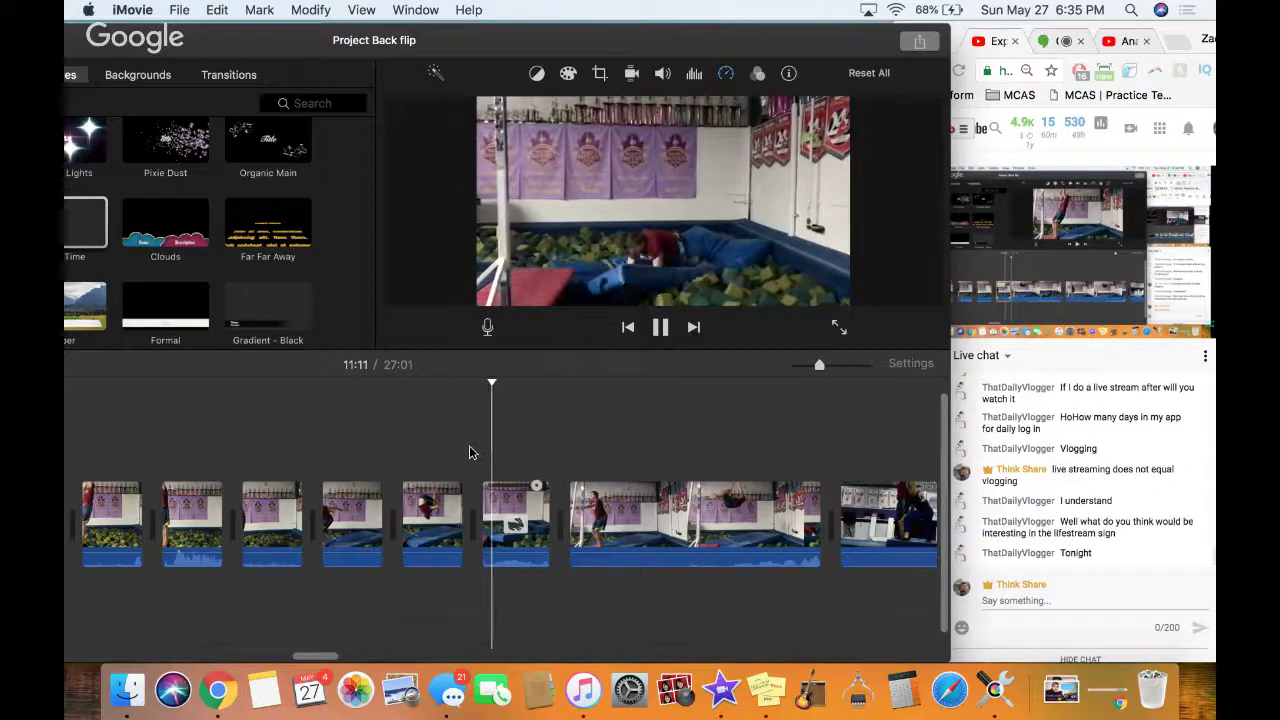
key("space")
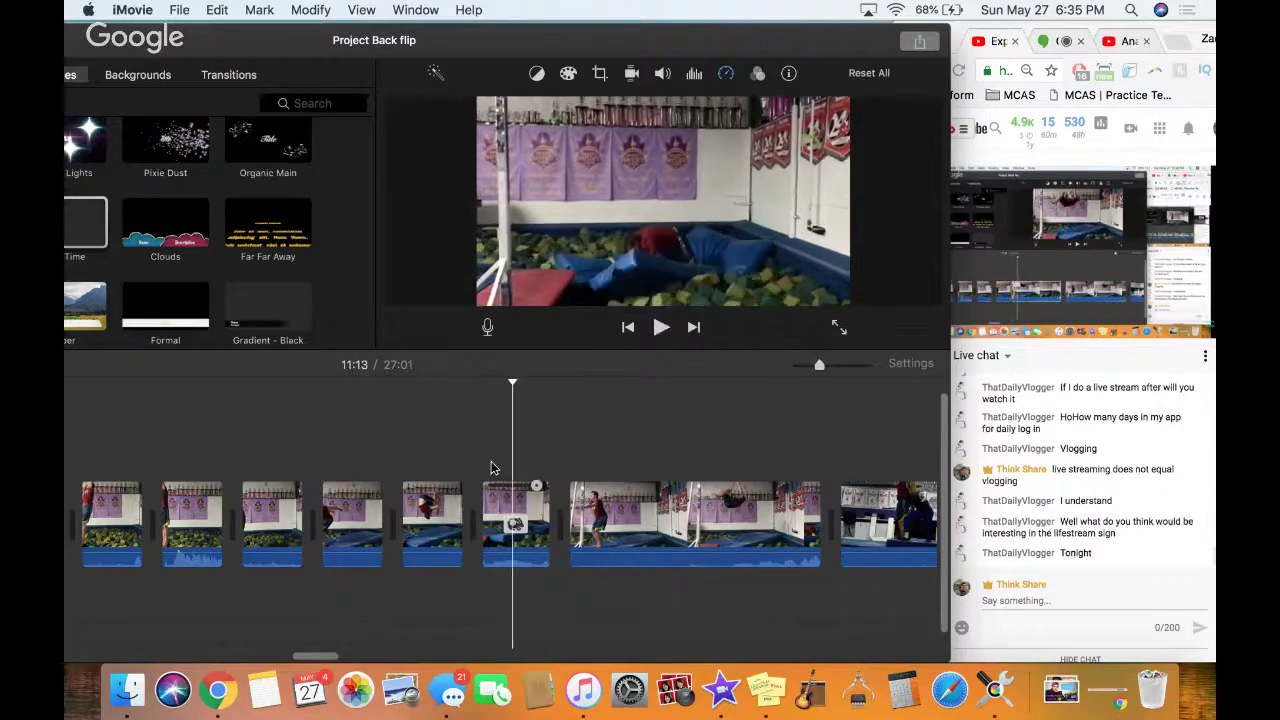
Fast-forward the same landing clip further, reducing it to 1.8 s, and replay it after each speed change
left_click(513, 490)
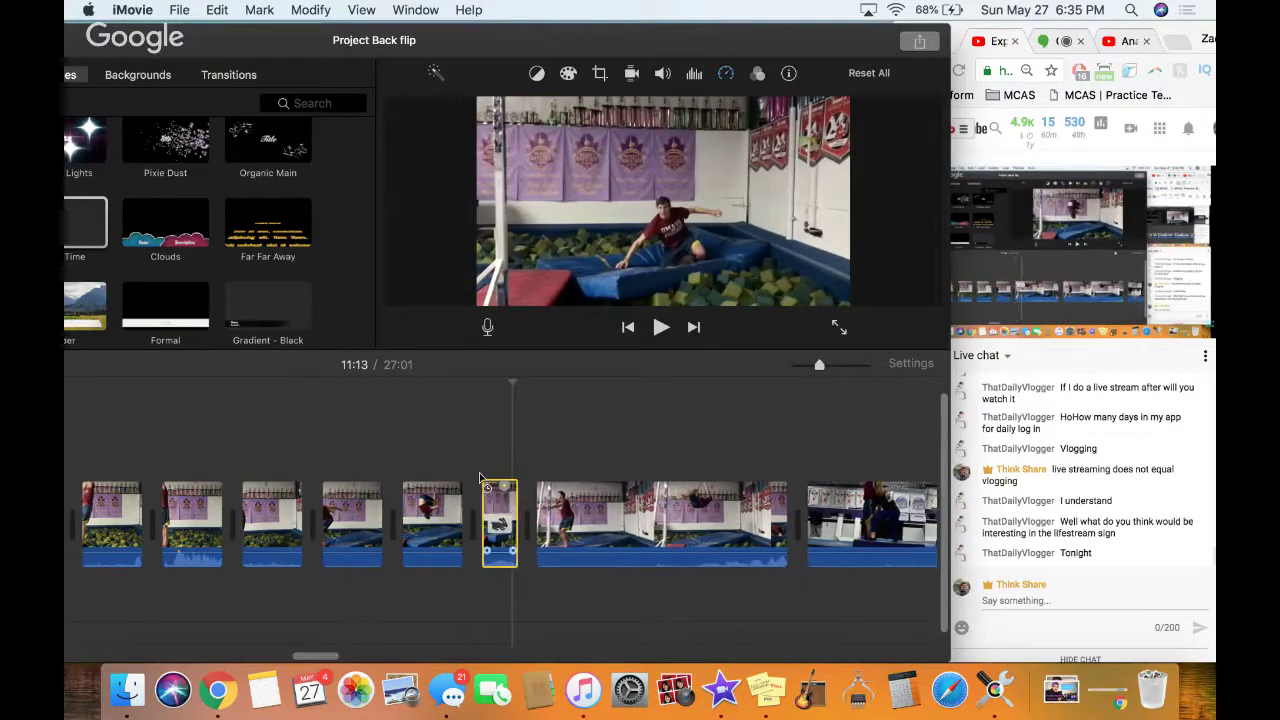
key("space")
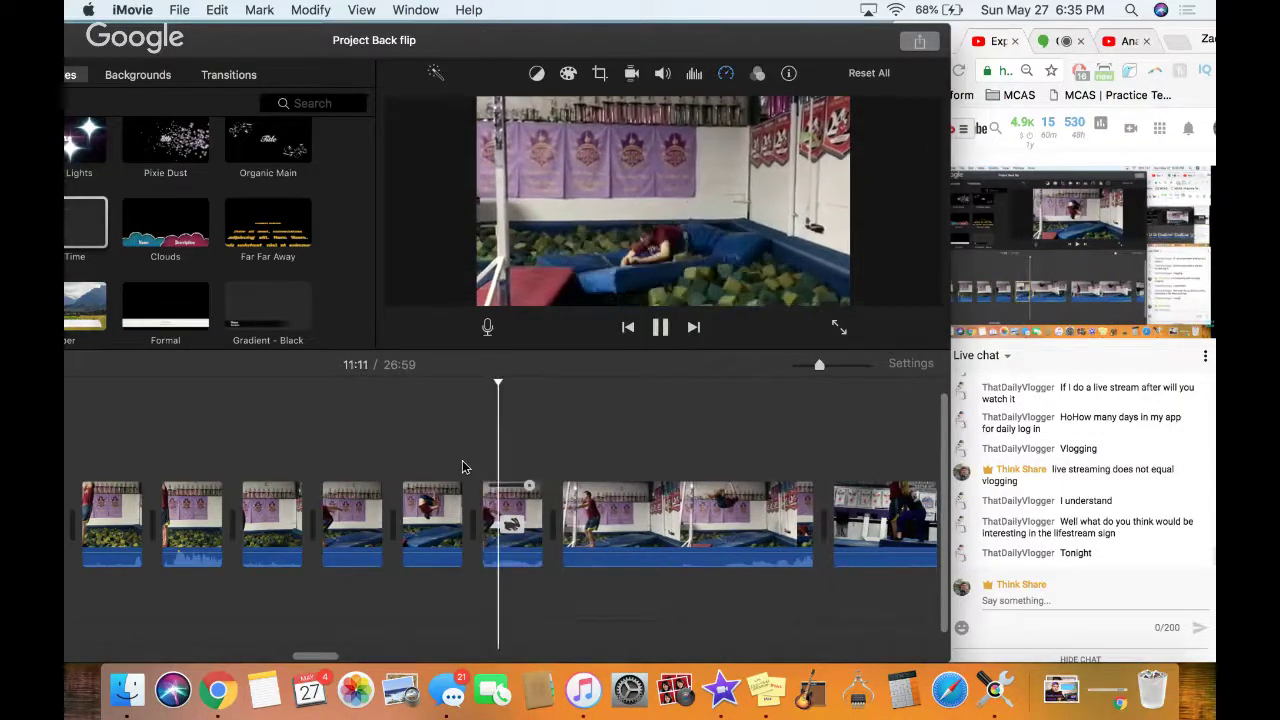
key("space")
left_click(511, 492)
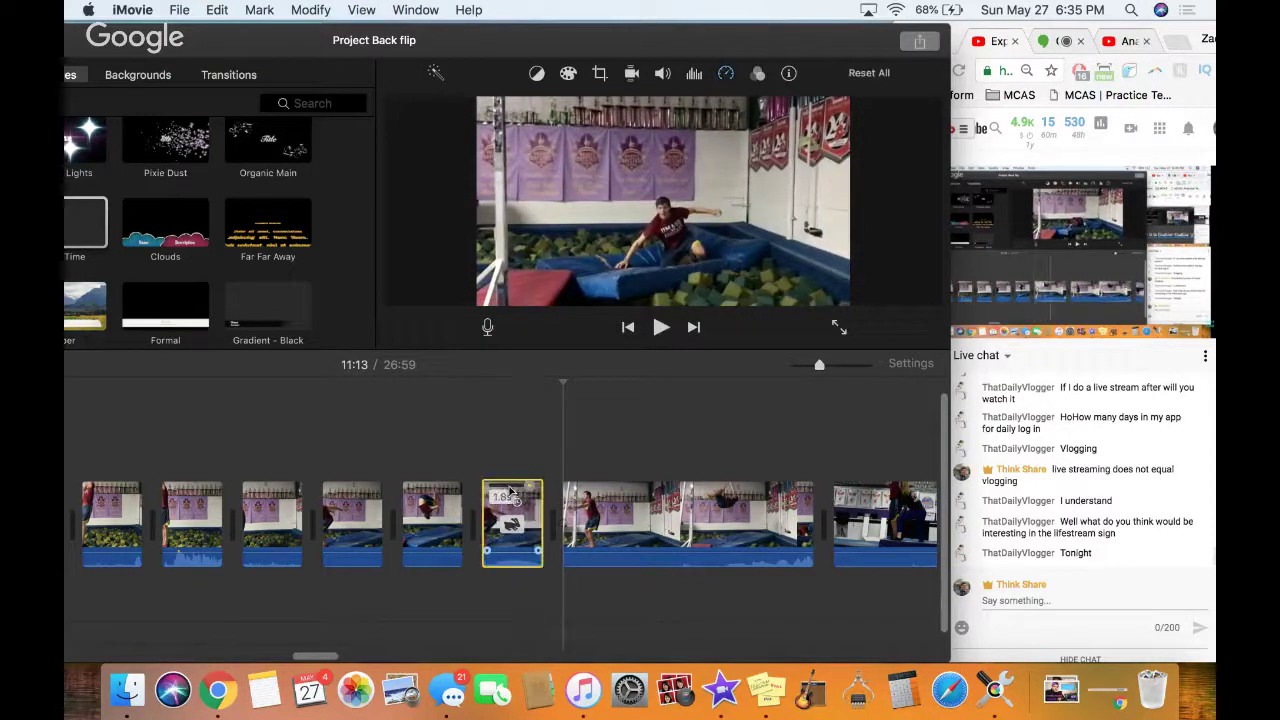
left_click(470, 456)
key("space")
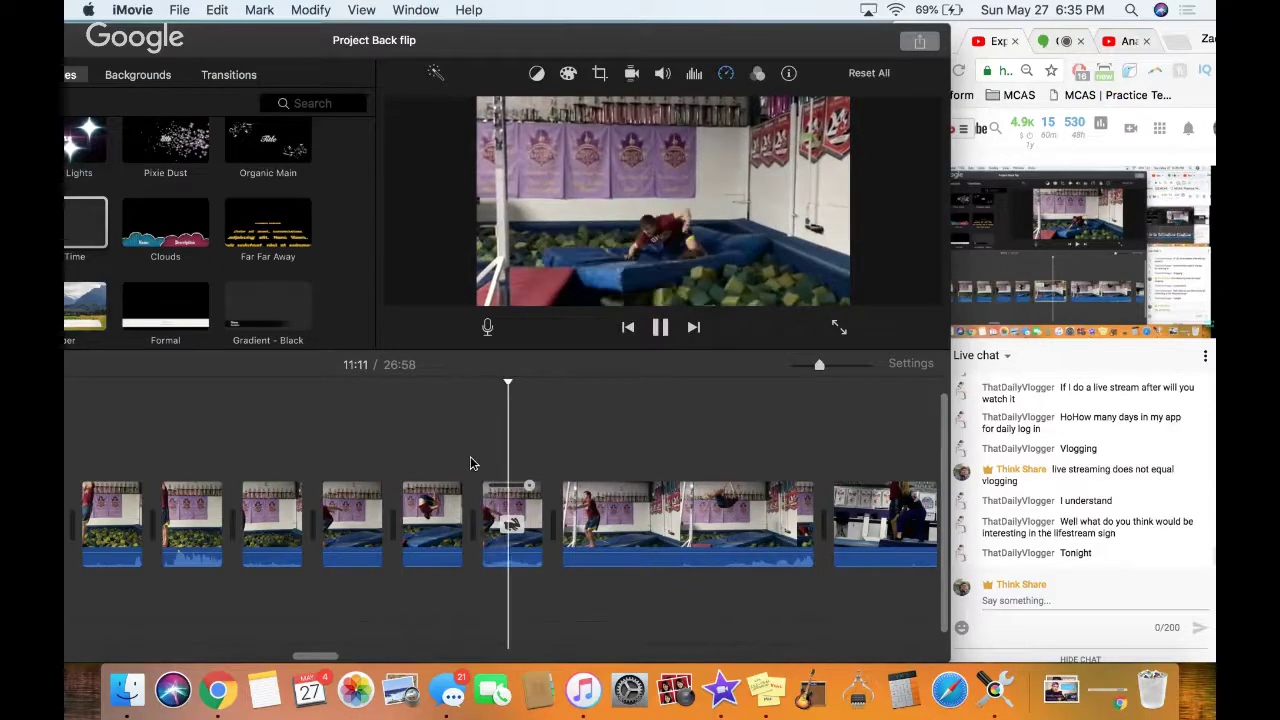
key("space")
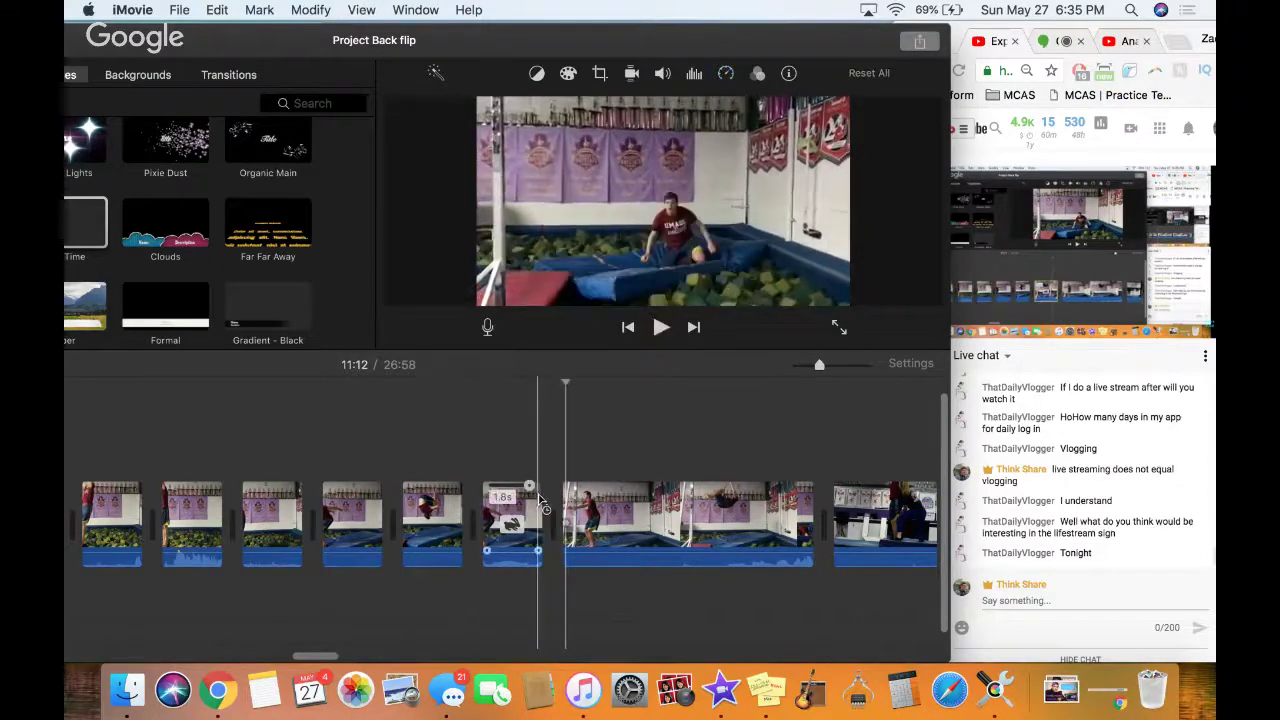
Shorten the sped-up landing clip to 1.4 s and replay its transition into the next jump
left_click(526, 494)
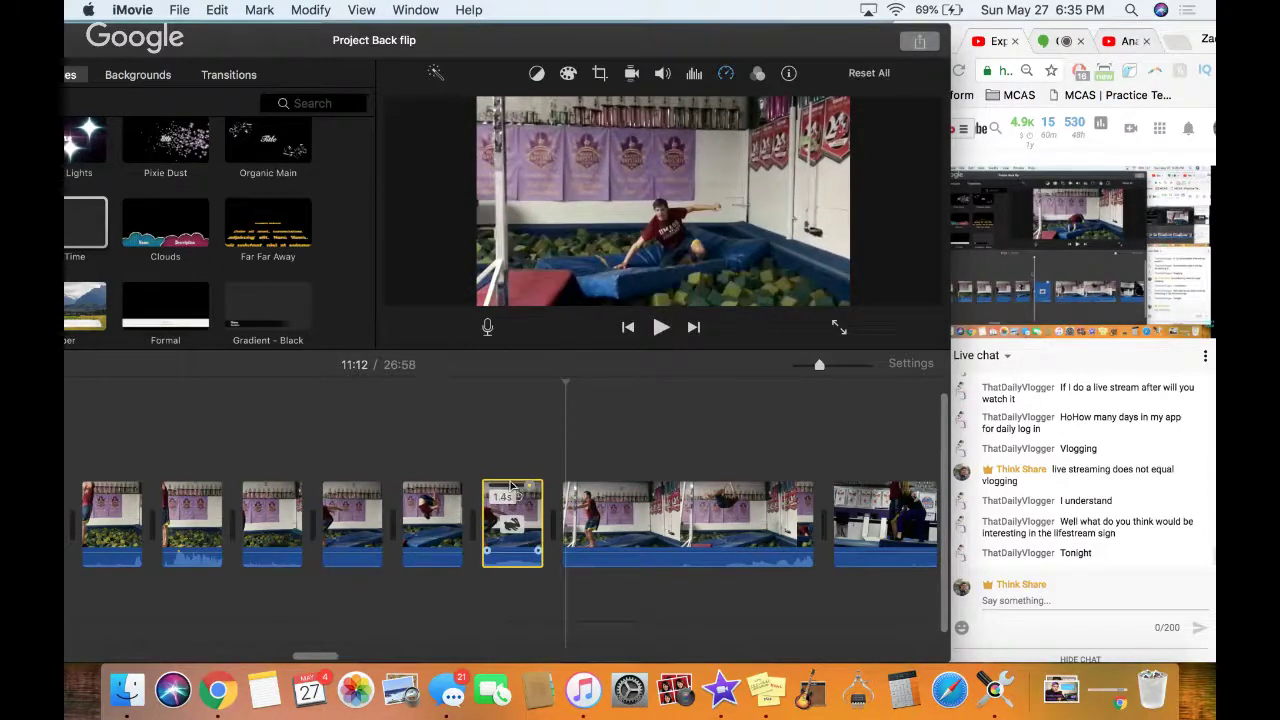
left_click(471, 455)
key("space")
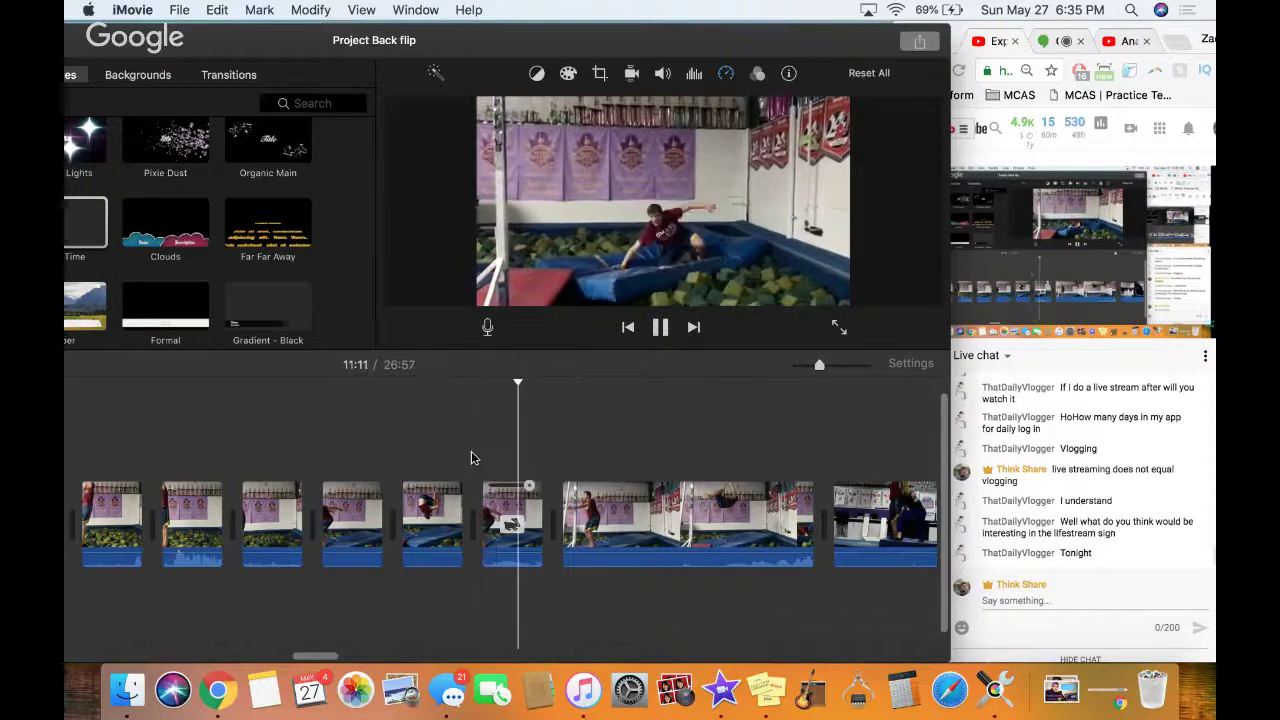
key("space")
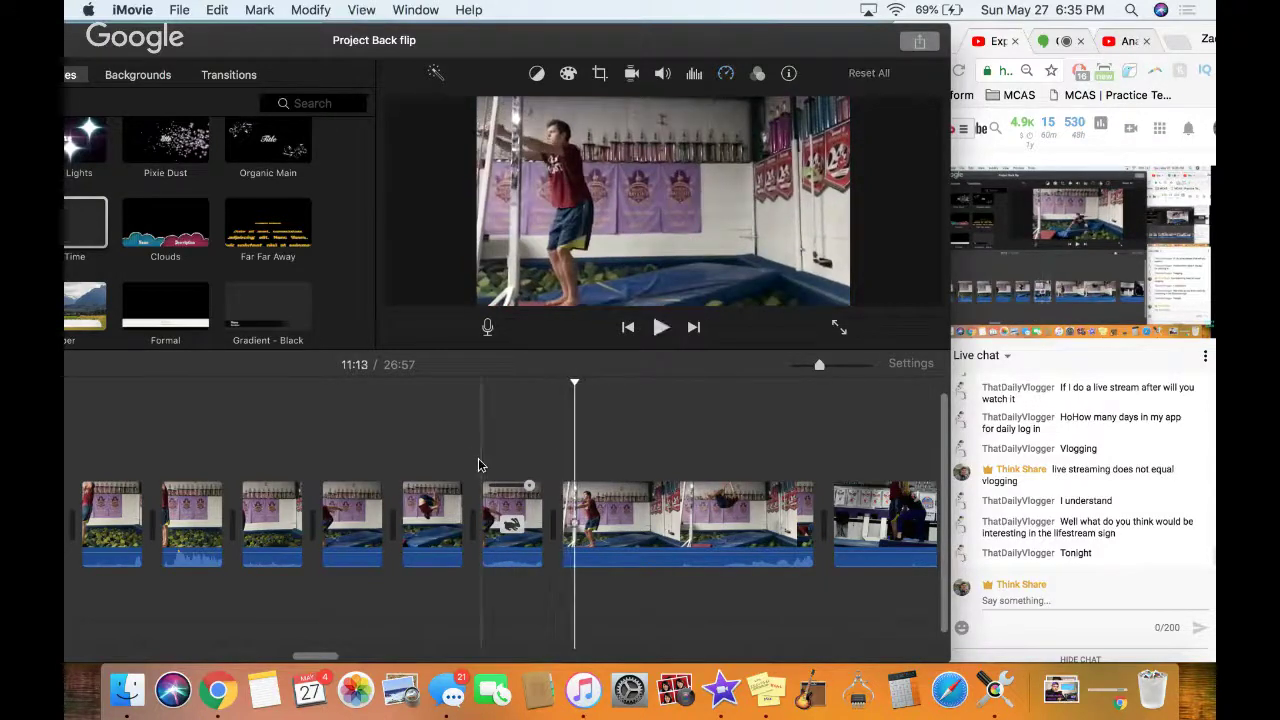
left_click(522, 490)
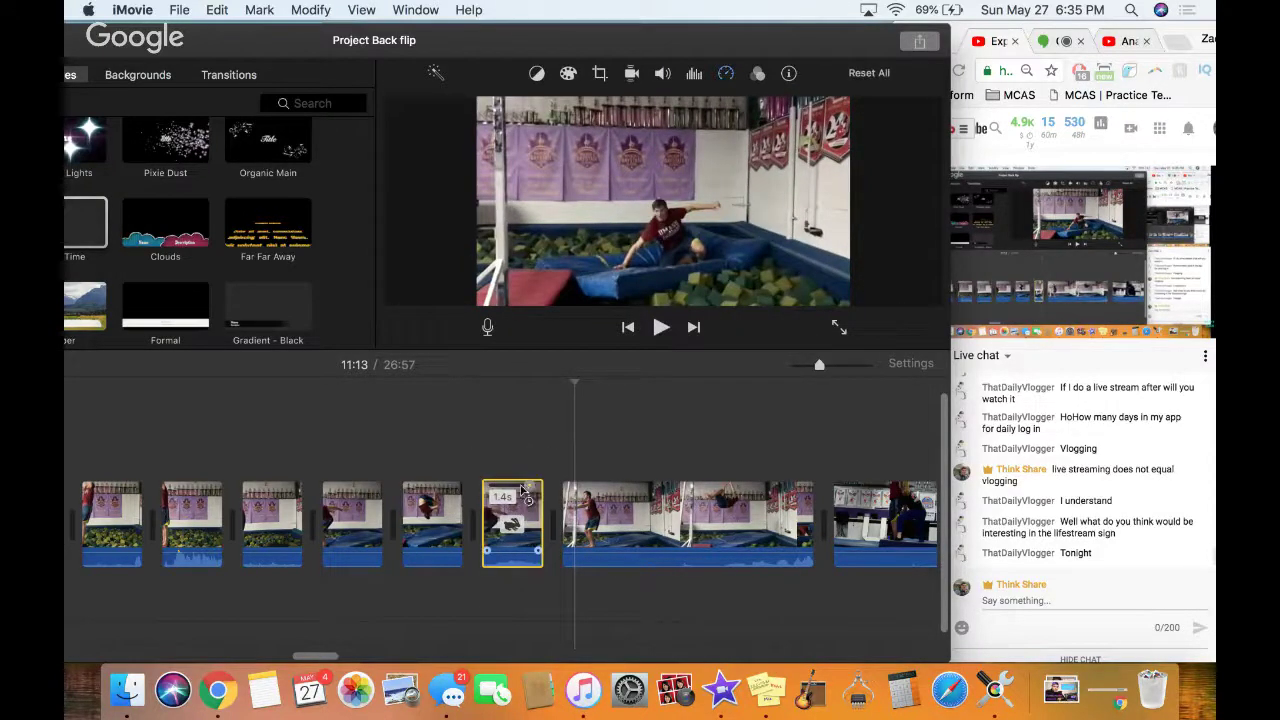
left_click(464, 457)
key("space")
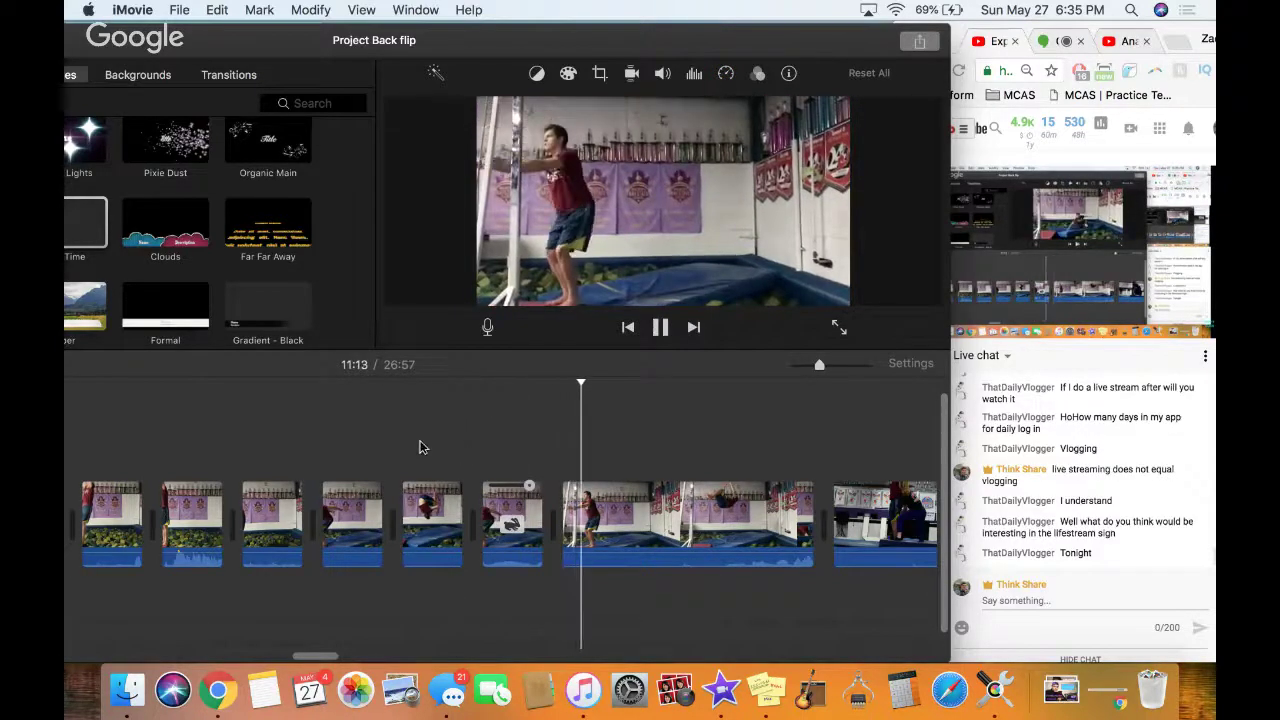
left_click(420, 447)
left_click(185, 435)
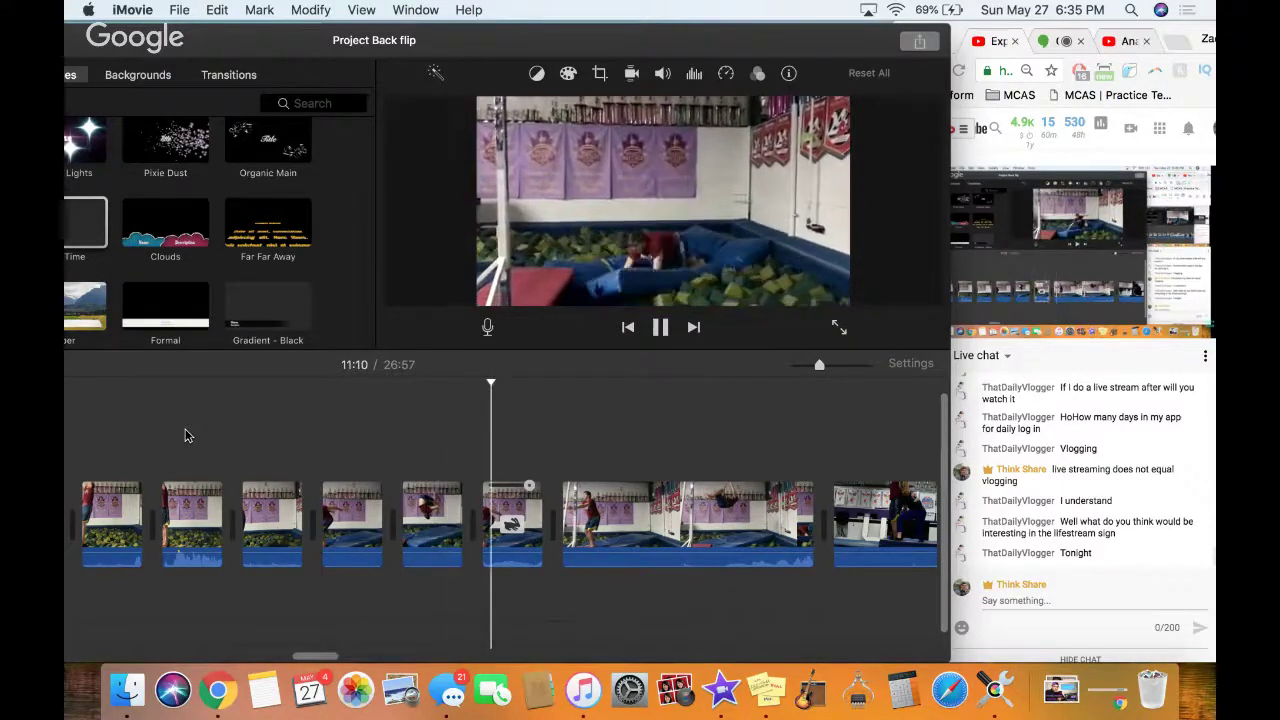
key("space")
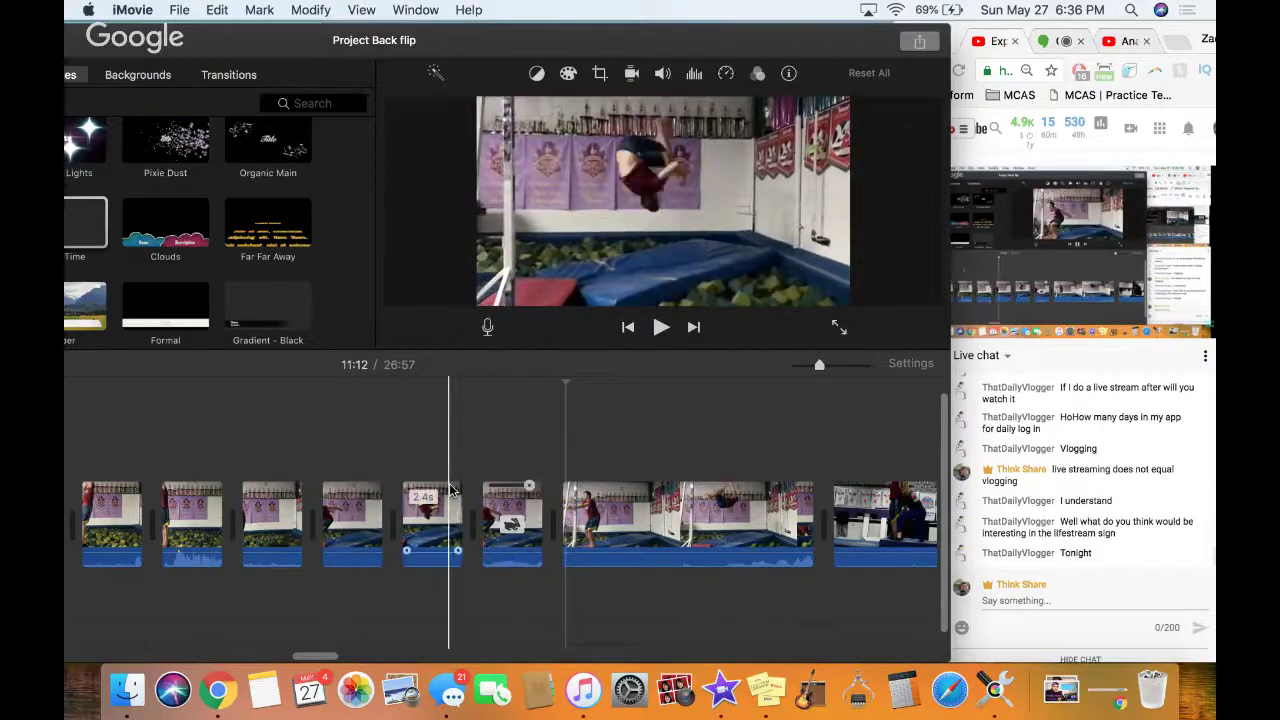
Undo the speed changes and the preceding cuts until the blue-mat clip is one 20.3 s piece again
key("super+z")
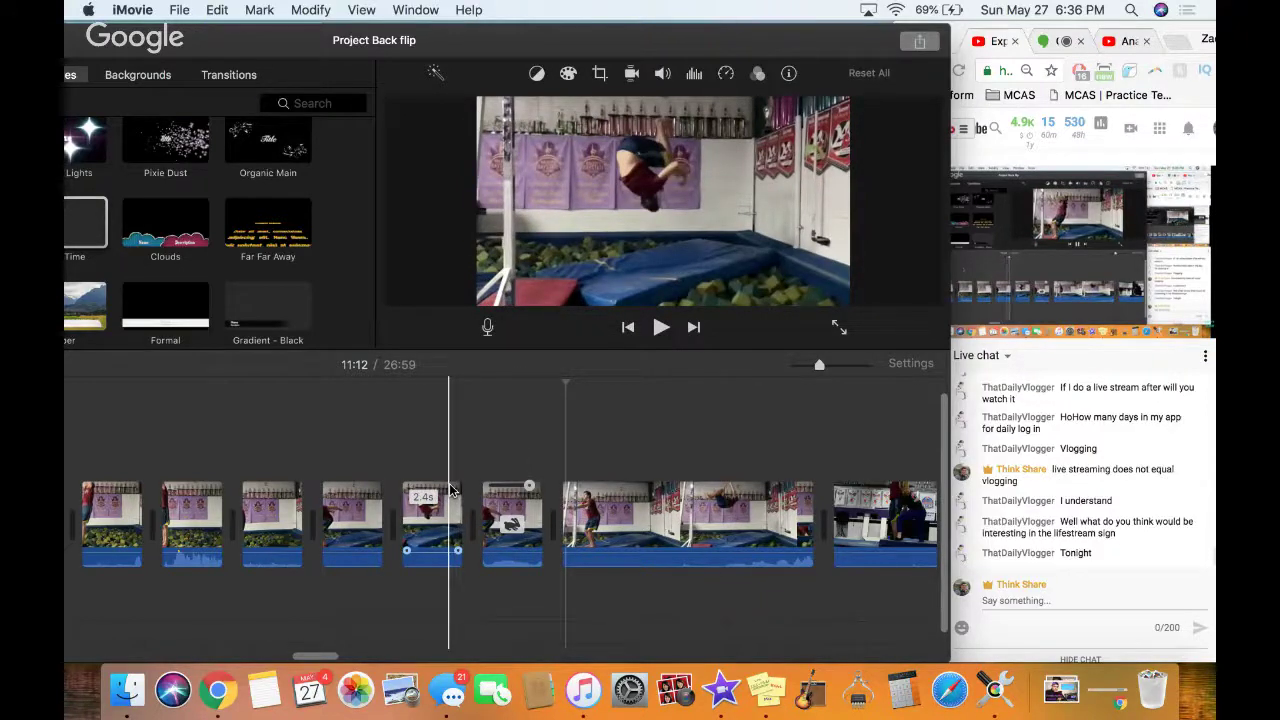
left_click(450, 490)
key("super+z")
key("super+z")
key("super+z")
key("super+z")
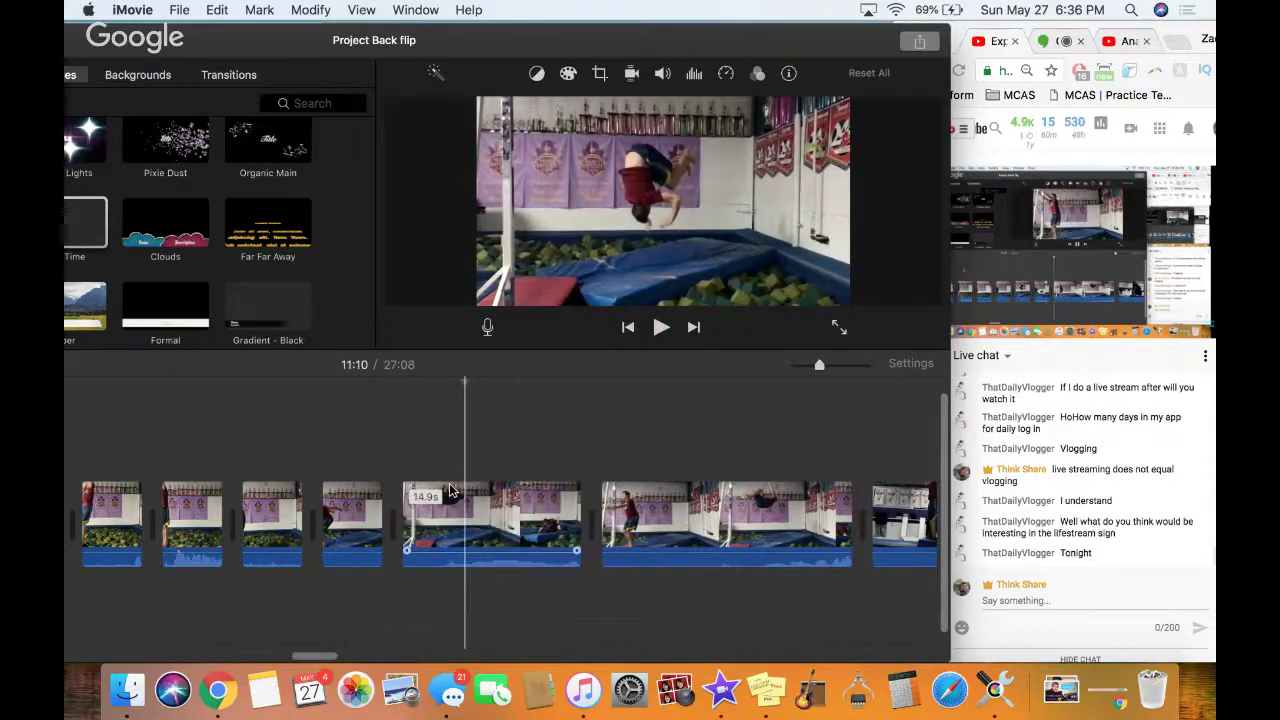
key("super+z")
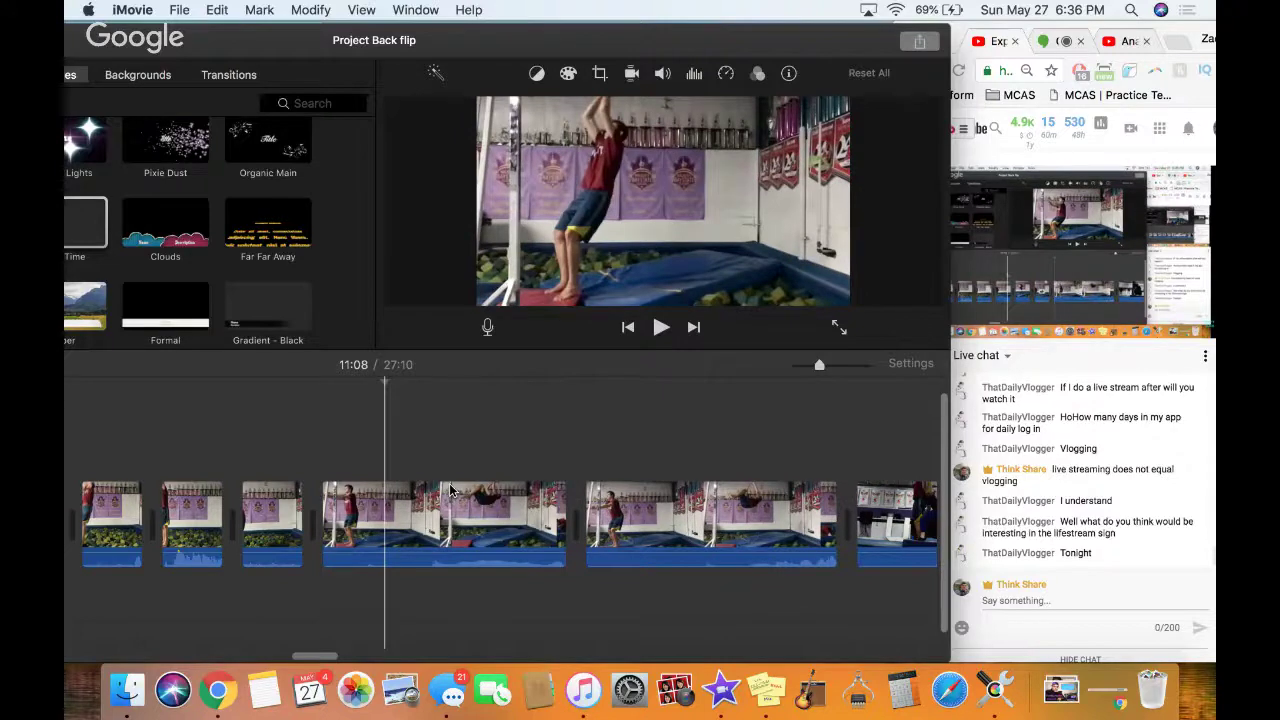
Split the 20.3 s blue-mat clip twice near its start at 11:05 and delete the 0.1 s section between the cuts
left_click(337, 452)
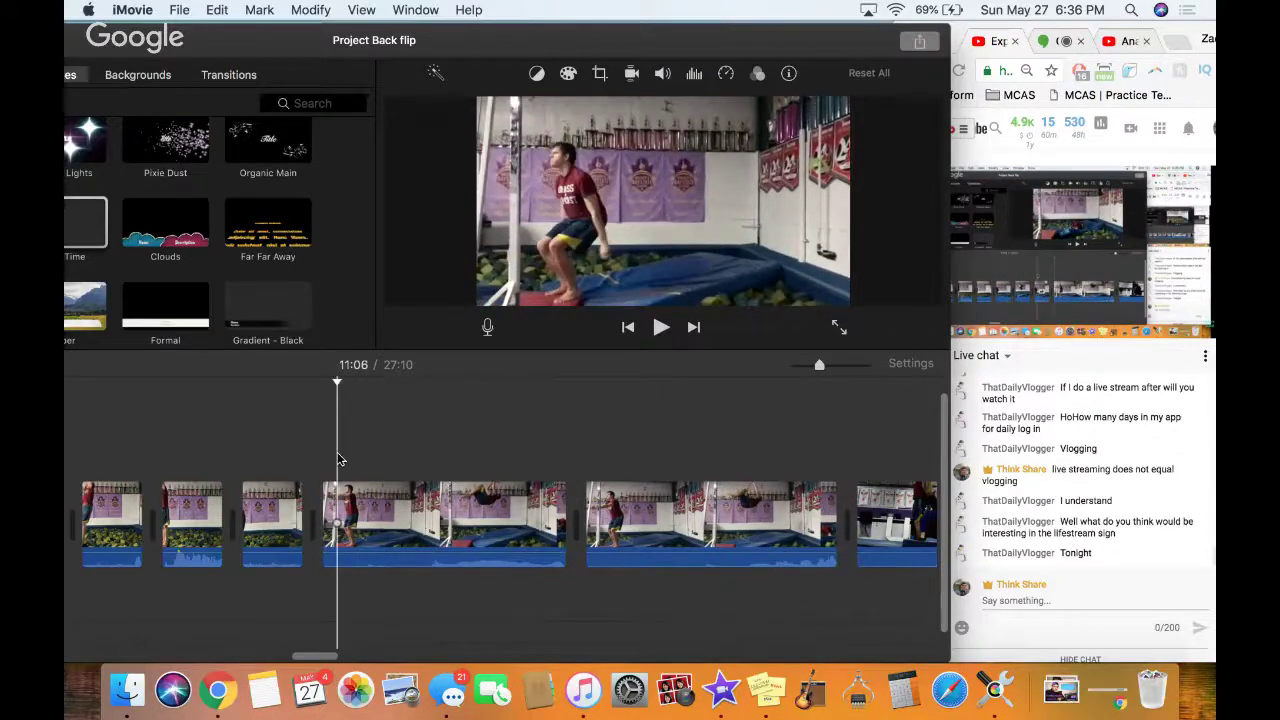
key("super+equal")
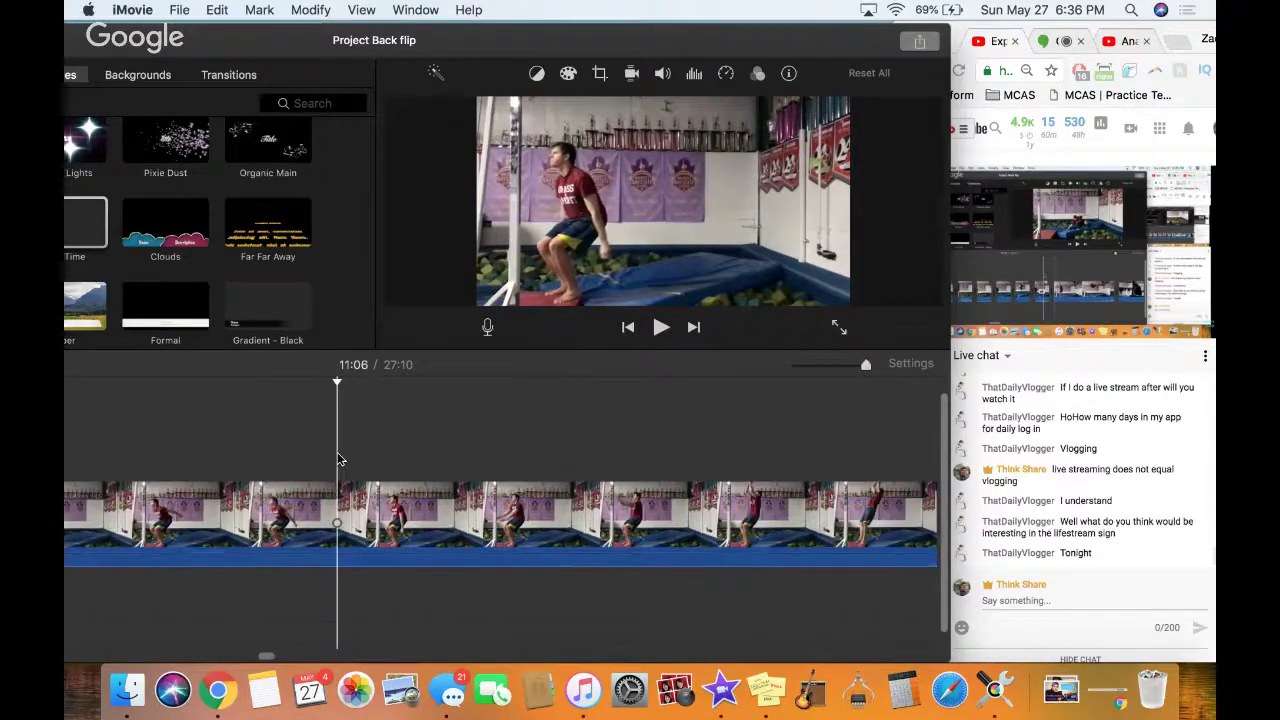
key("super+equal")
key("super+equal")
key("super+equal")
key("super+equal")
key("super+equal")
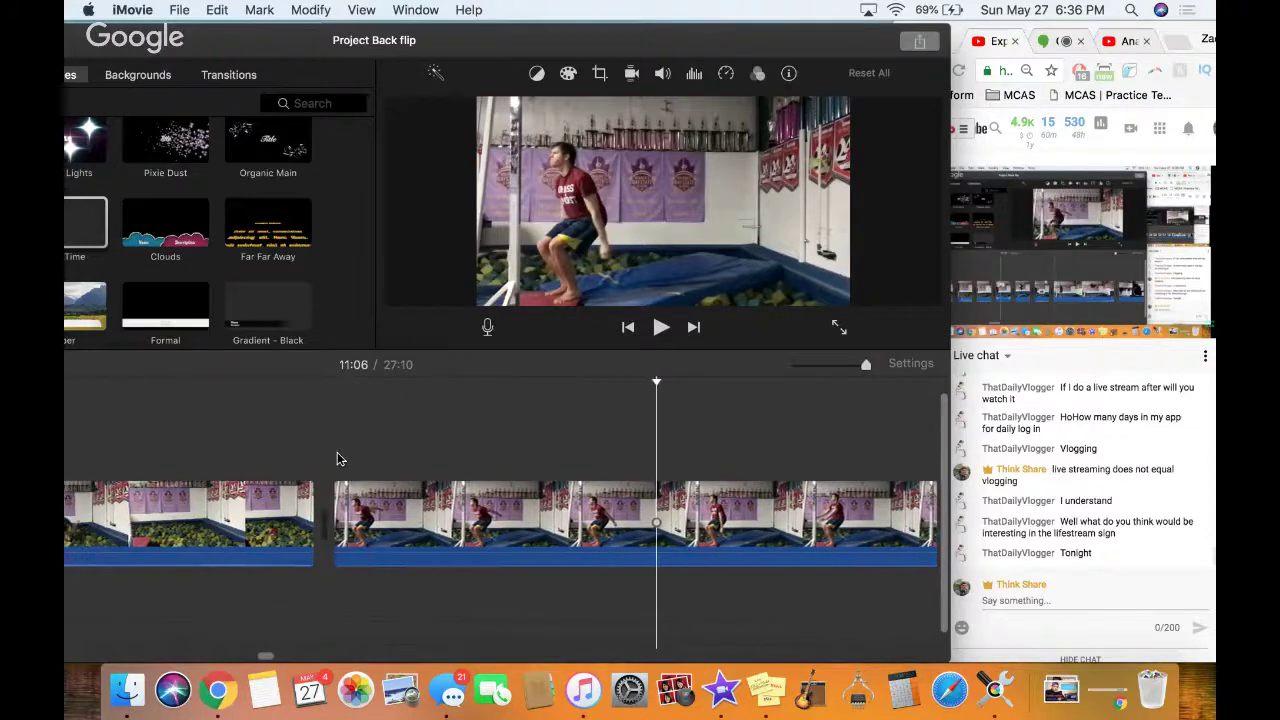
left_click(387, 455)
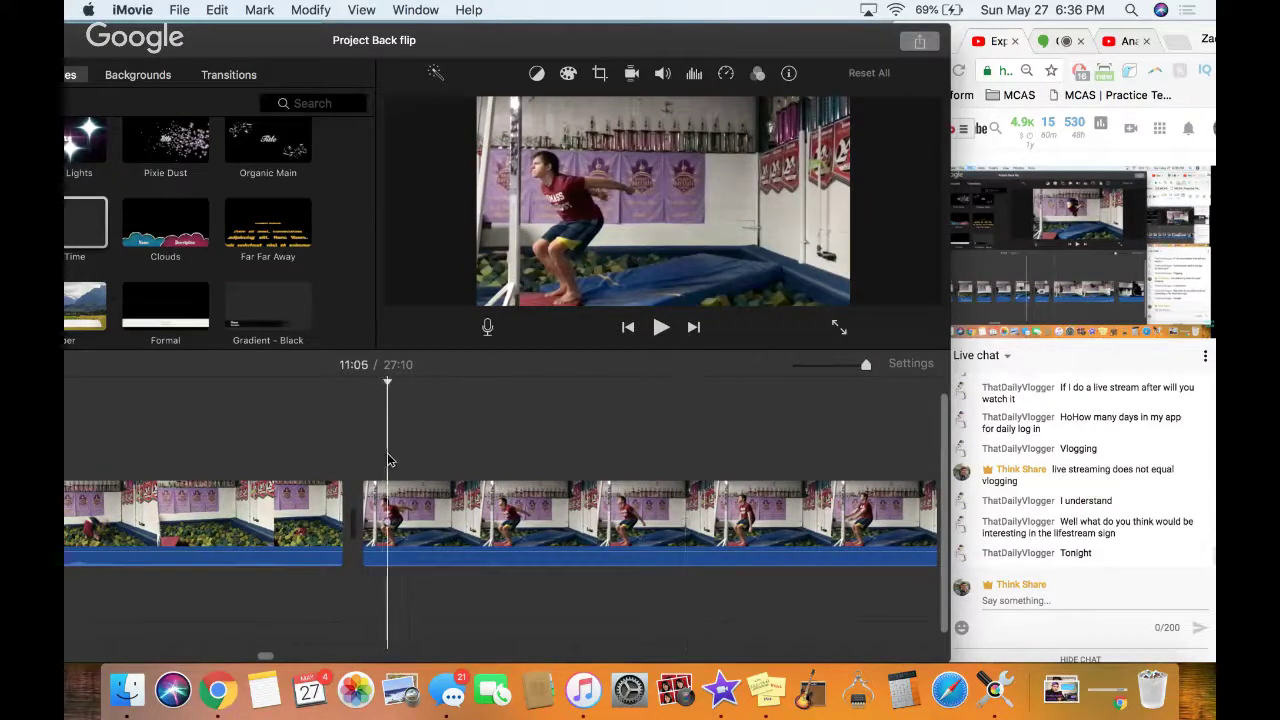
key("super+b")
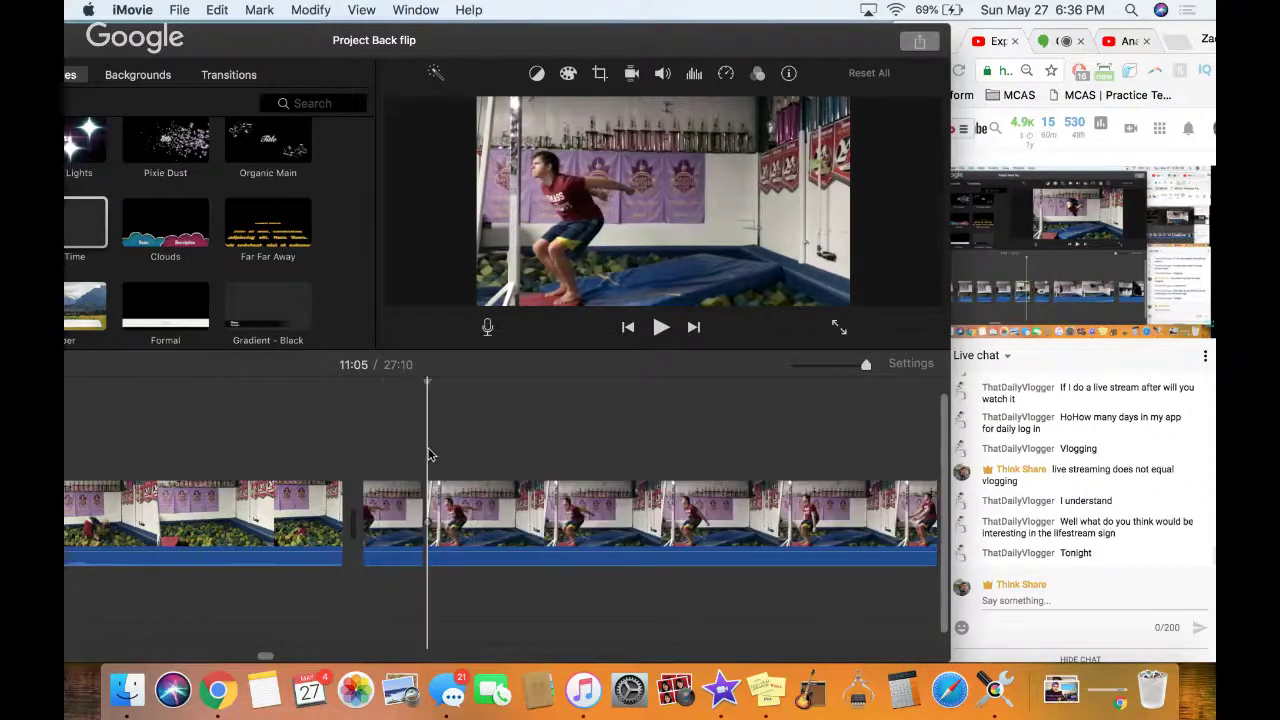
left_click(443, 488)
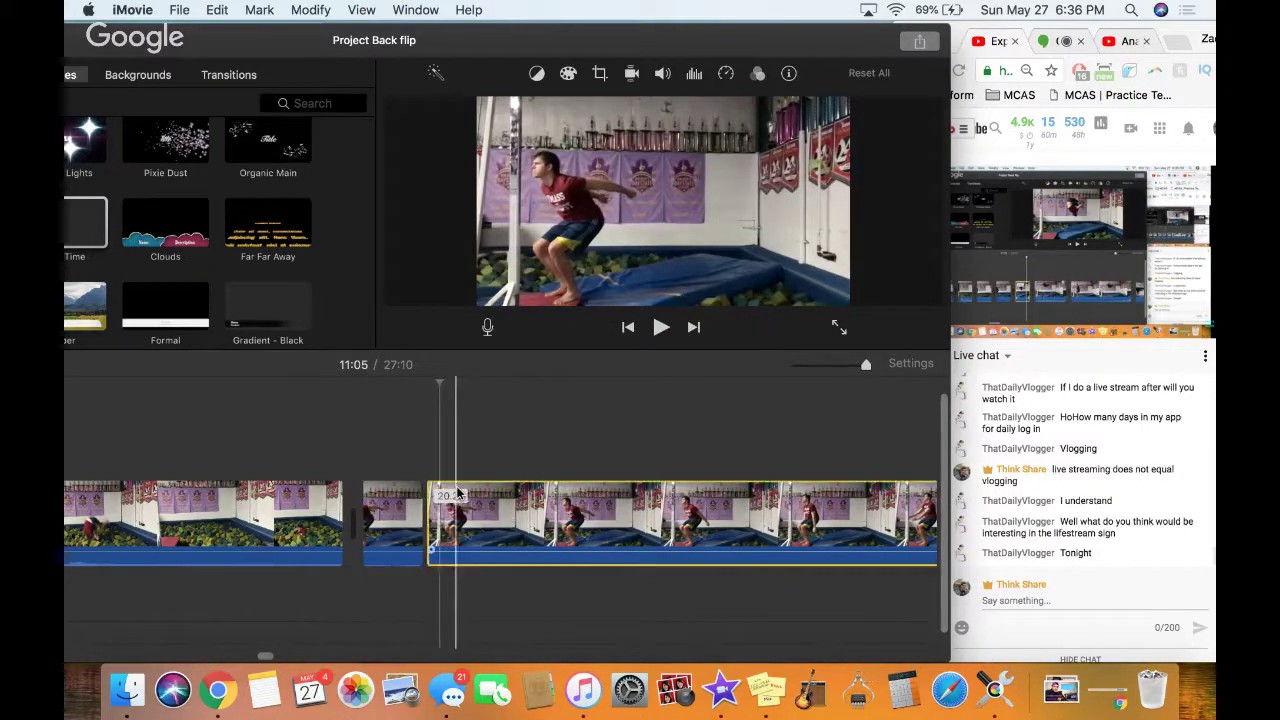
key("super+b")
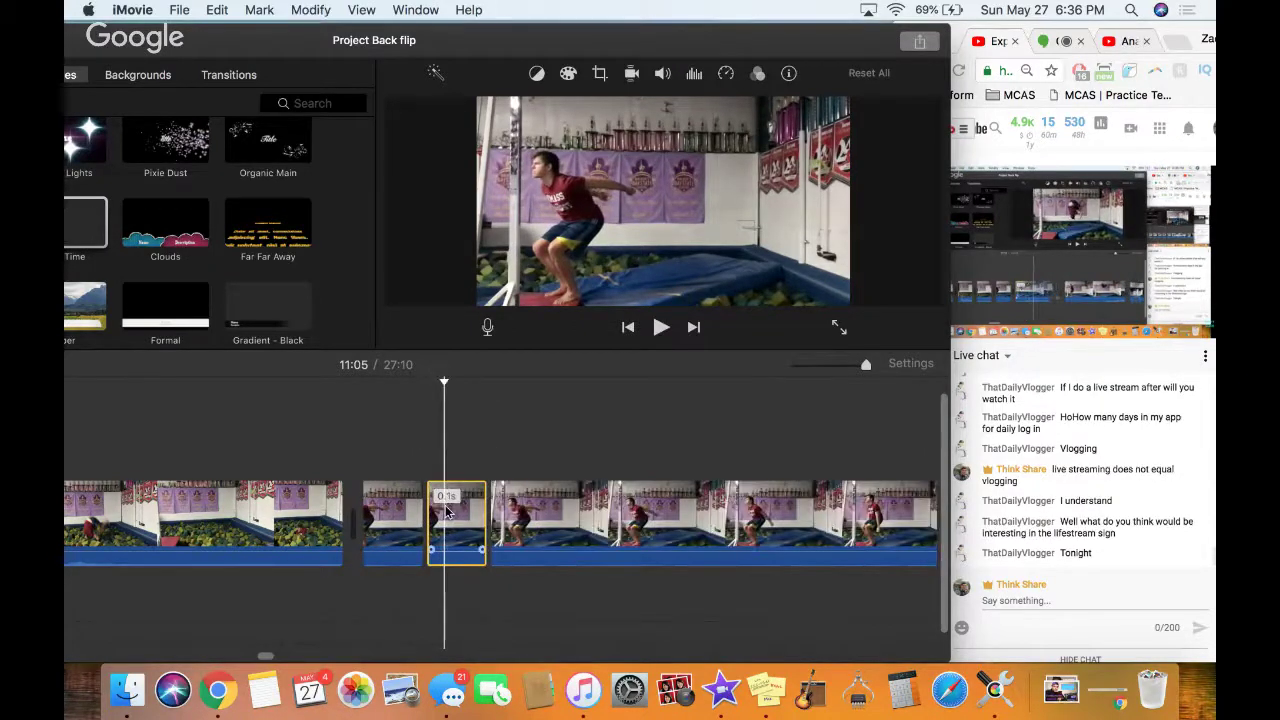
key("Delete")
Cut two more 0.1 s sections out of the crouching part of the blue-mat clip, keeping a short piece between them
key("super+b")
left_click(535, 522)
key("super+b")
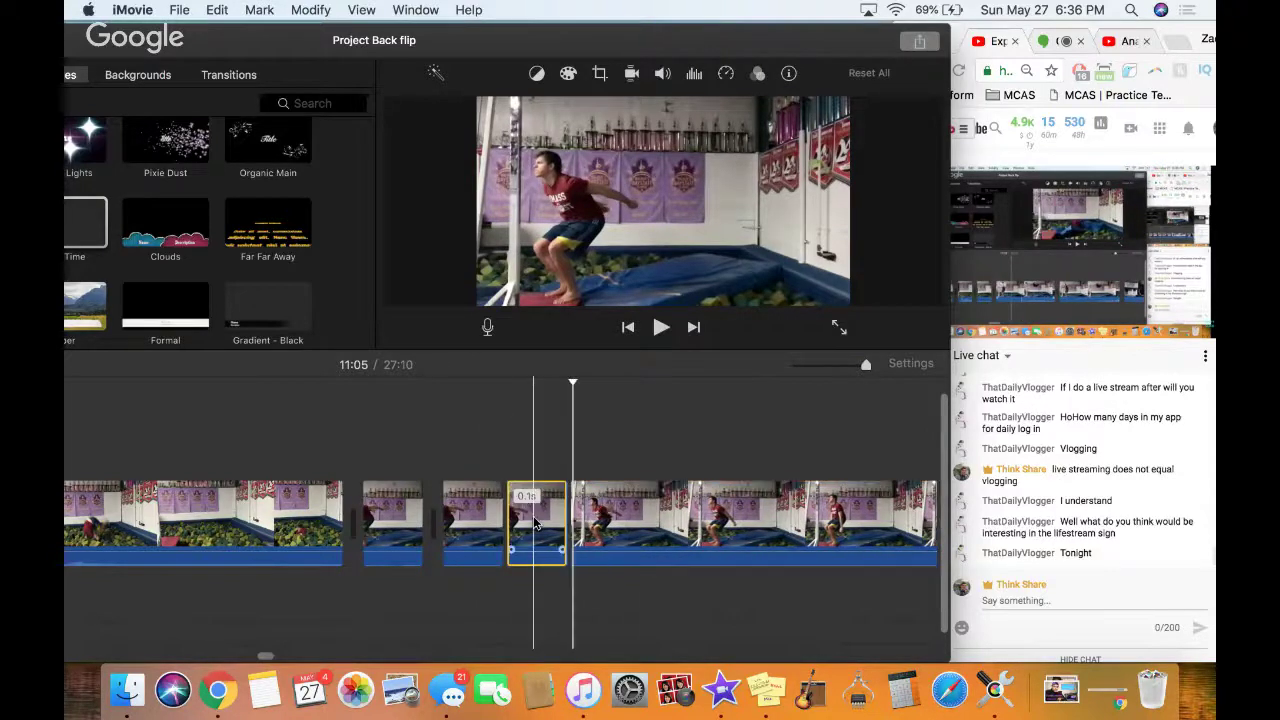
key("Delete")
left_click(533, 521)
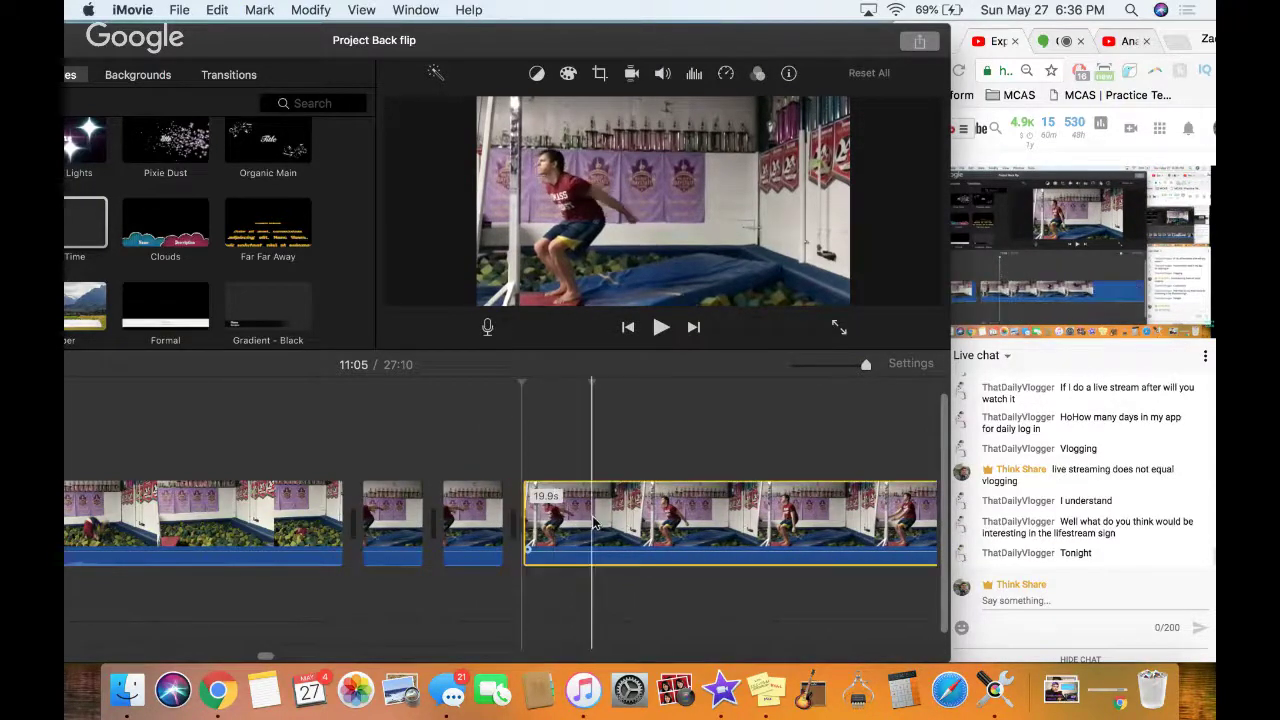
key("super+b")
left_click(654, 521)
key("super+b")
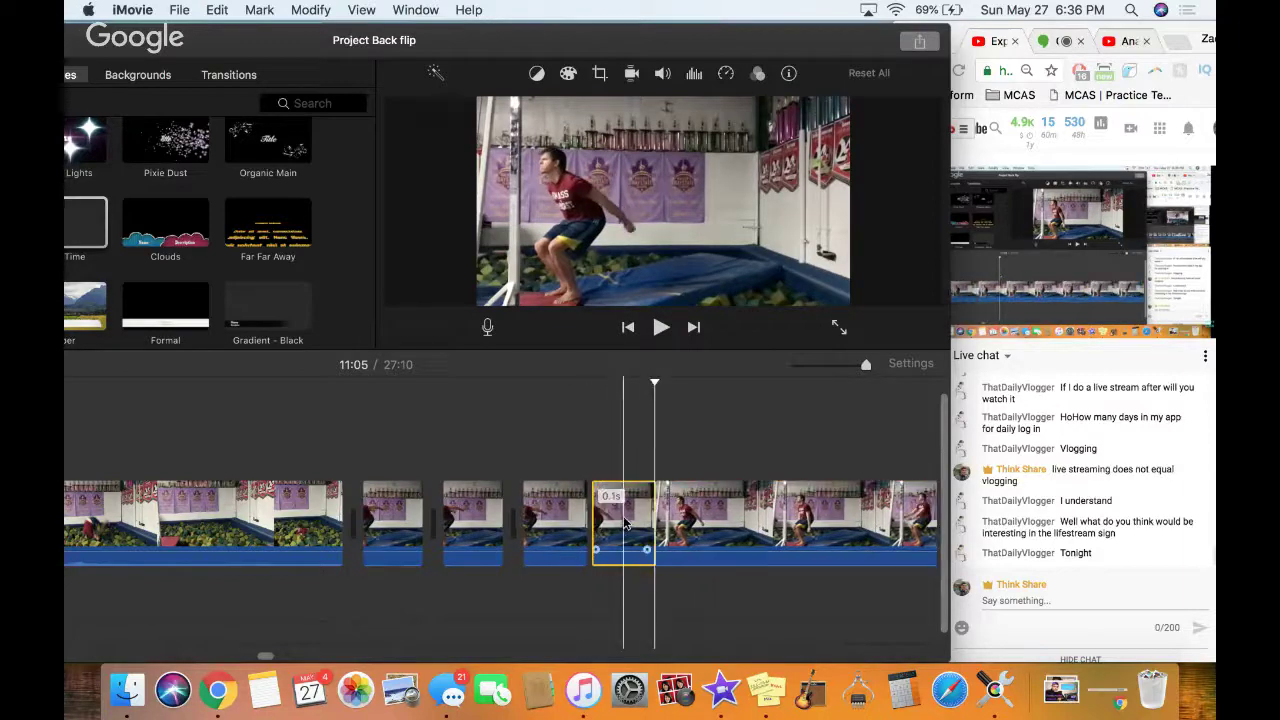
key("Delete")
Split the remaining 19.5 s clip twice, delete the 0.1 s section between the cuts, and play the result
left_click(674, 530)
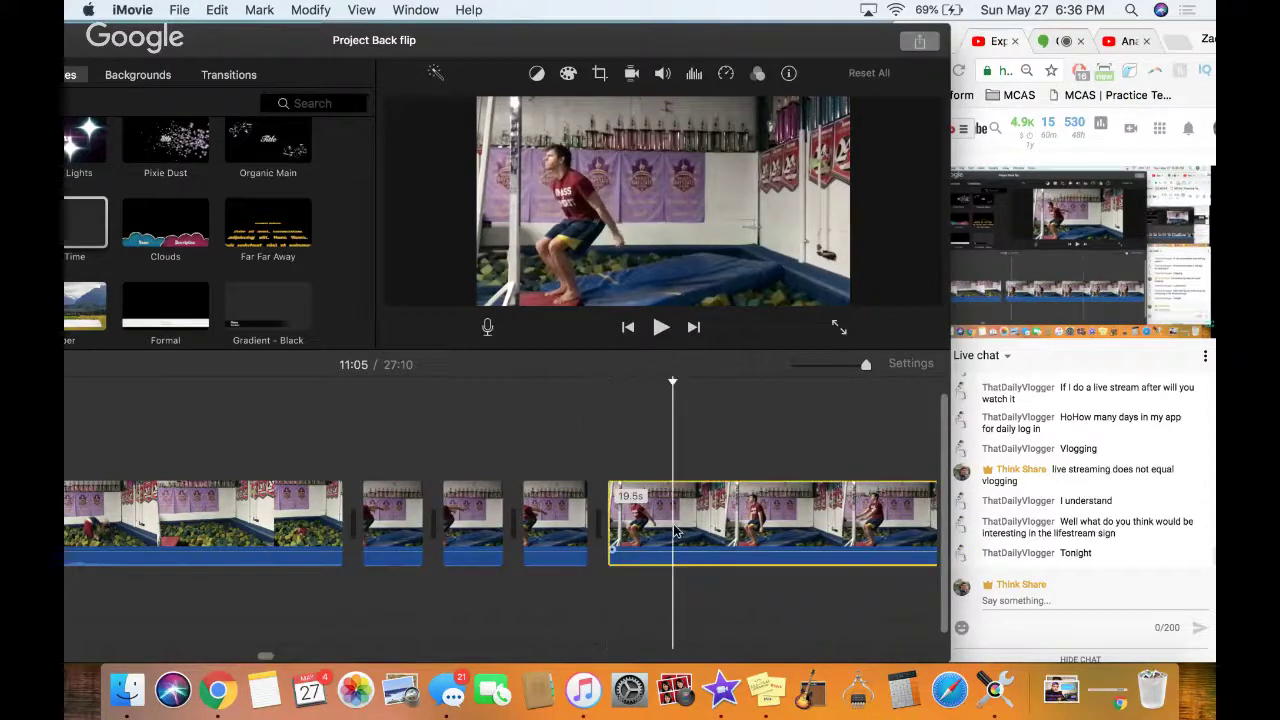
key("super+b")
left_click(701, 530)
key("super+b")
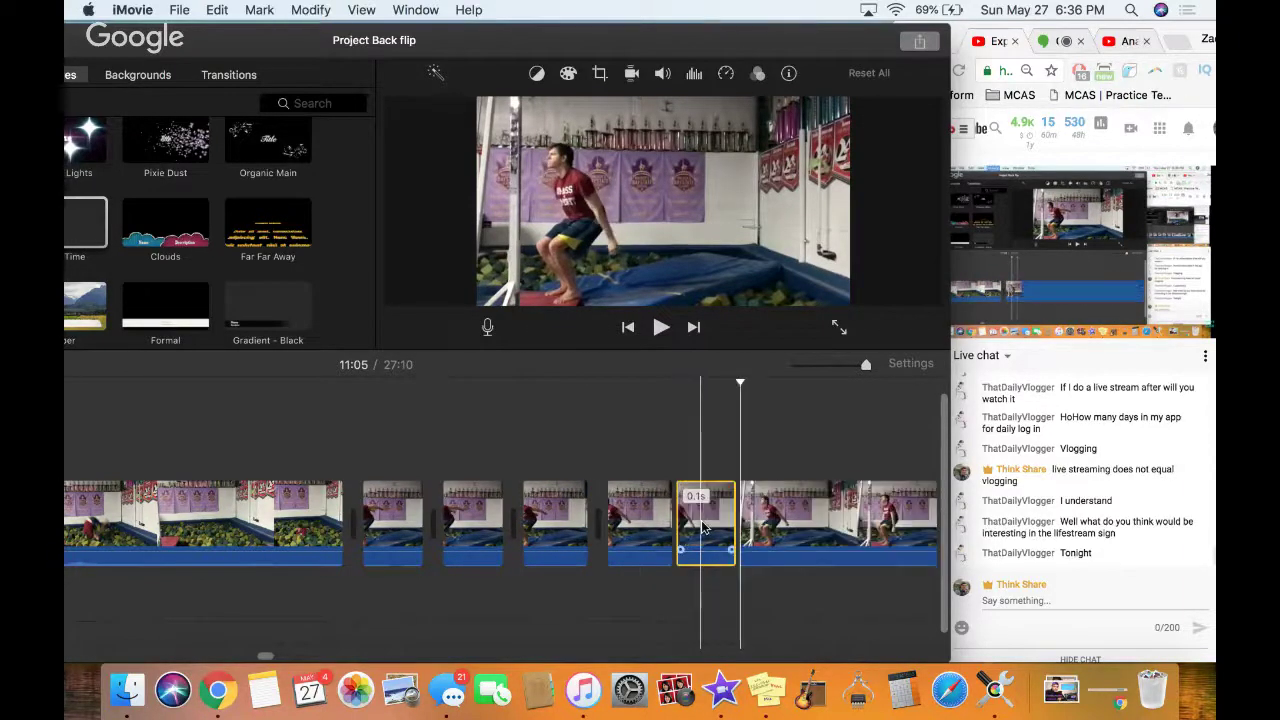
key("Delete")
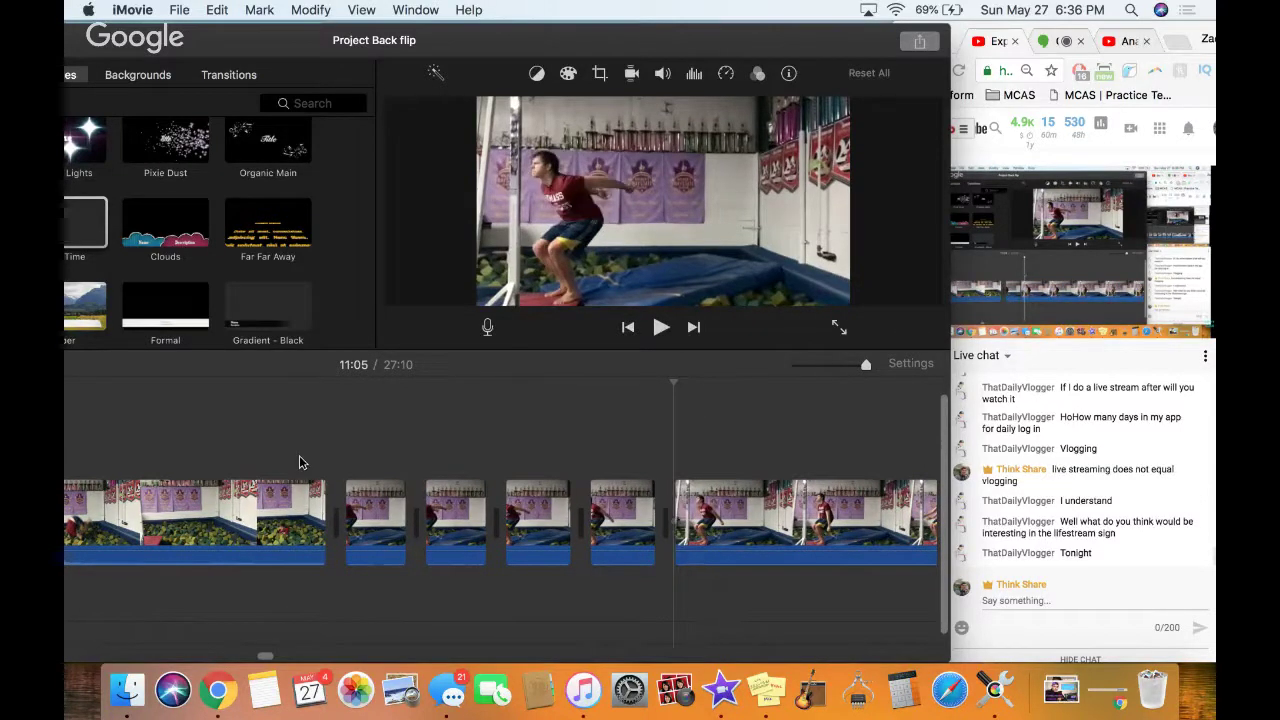
key("space")
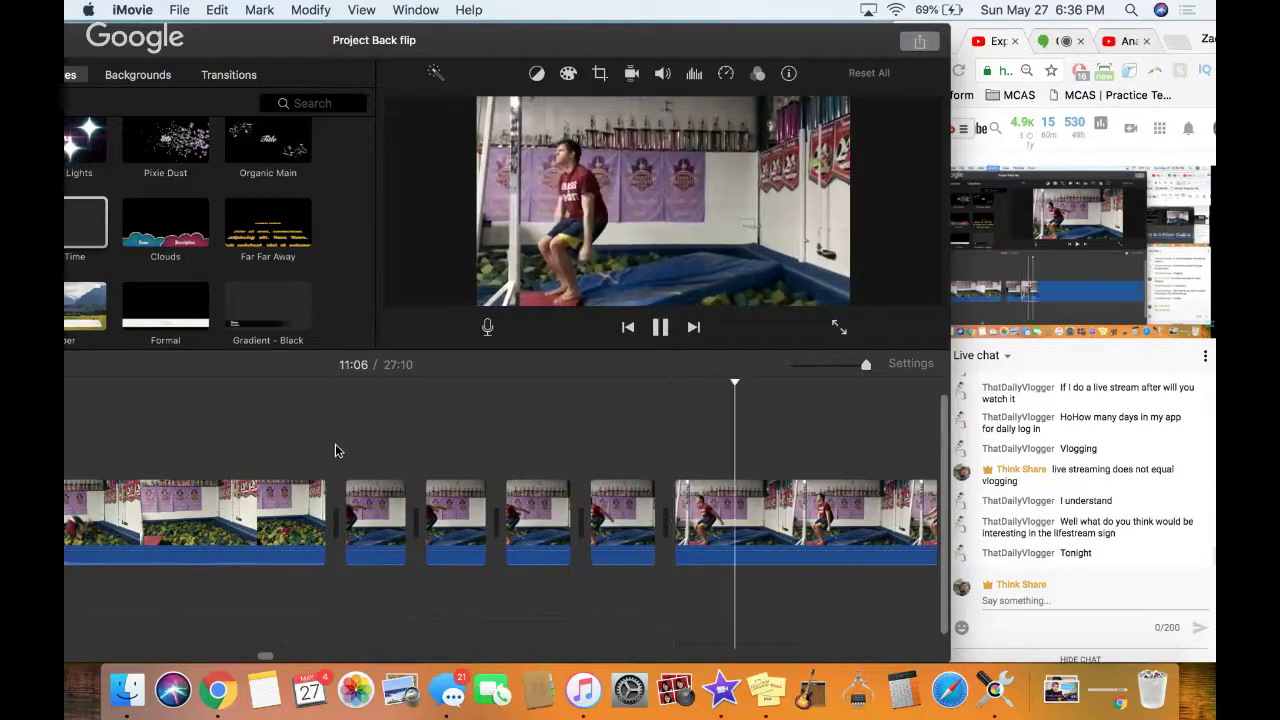
key("space")
Undo all the small cuts near the start of the blue-mat clip to restore its full 20.3 s
key("super+z")
key("super+z")
key("super+z")
key("super+z")
key("super+z")
key("super+z")
key("super+z")
key("super+z")
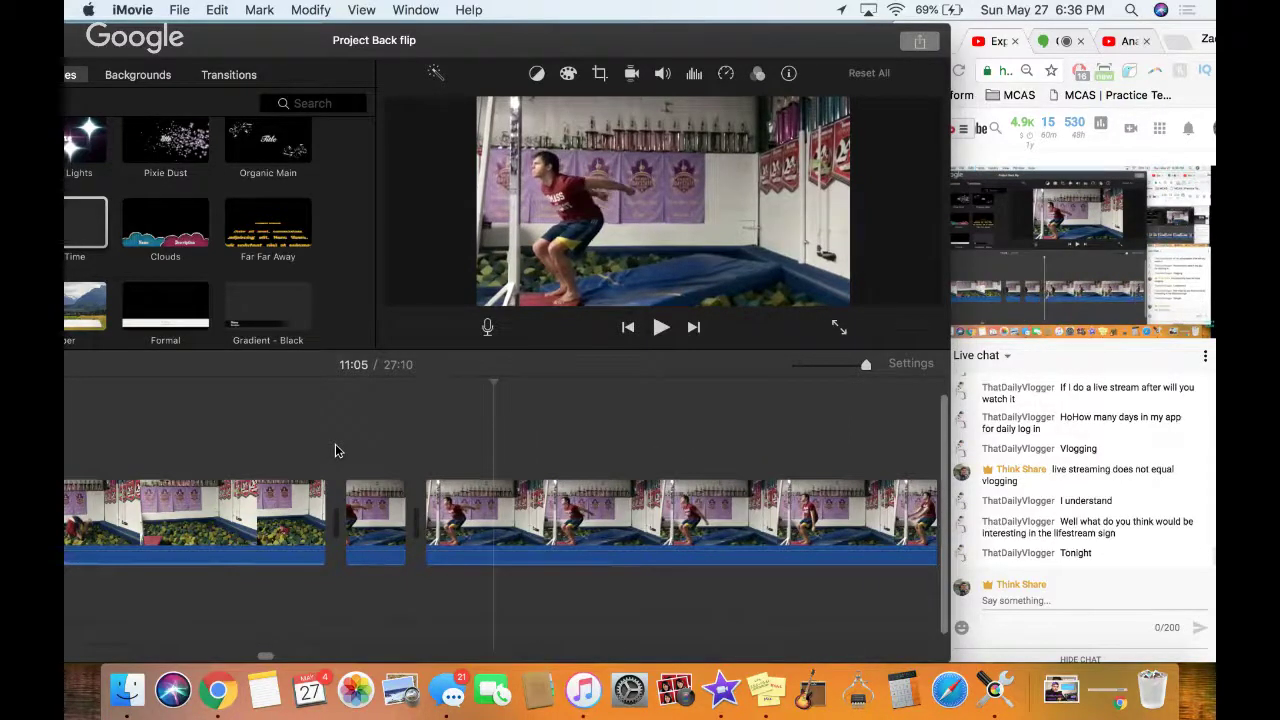
key("super+z")
key("super+z")
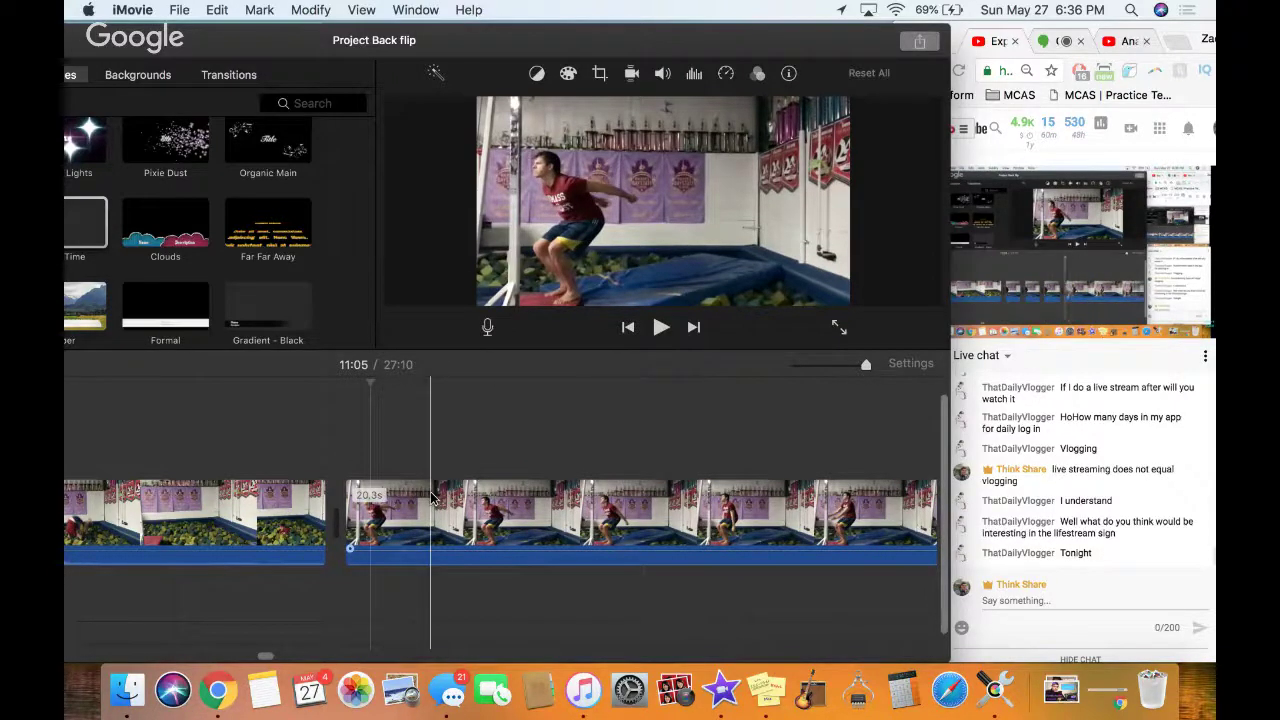
key("super+z")
key("super+z")
key("super+z")
key("super+z")
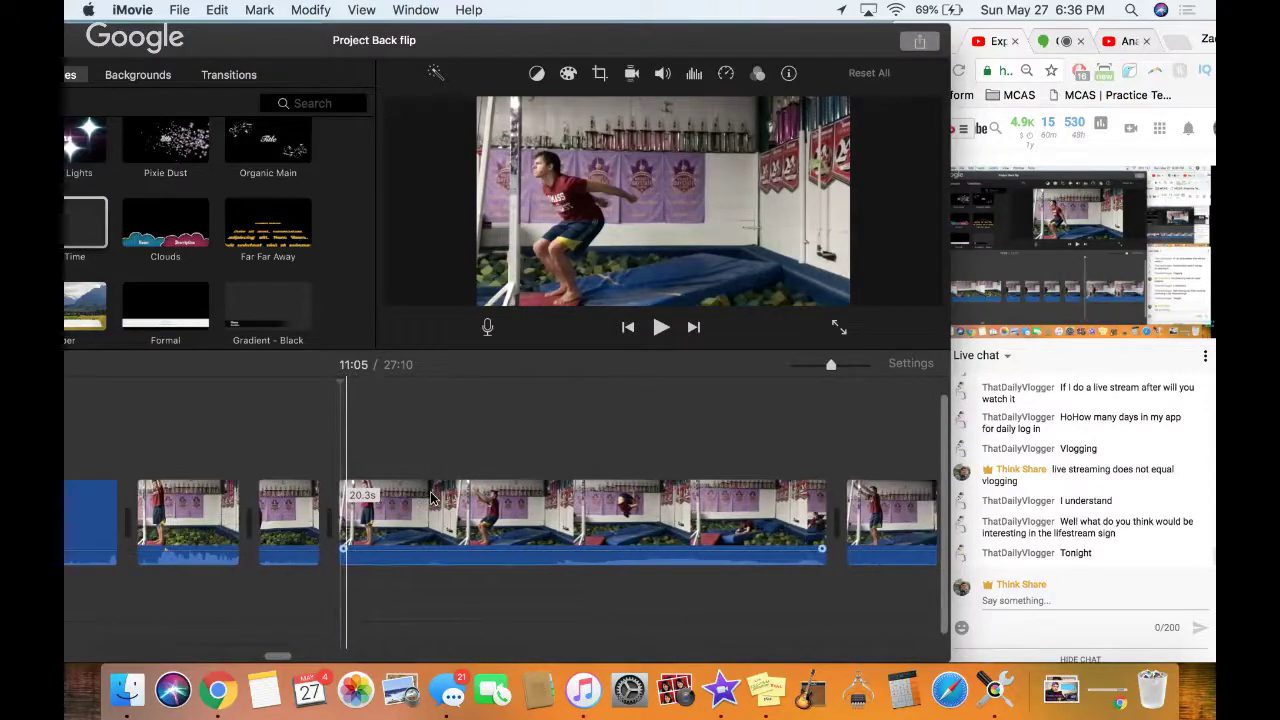
Fast-forward the 20.3 s blue-mat clip, shortening it to 14.0 s and then to 10.2 s, and play it after each change
left_click(452, 500)
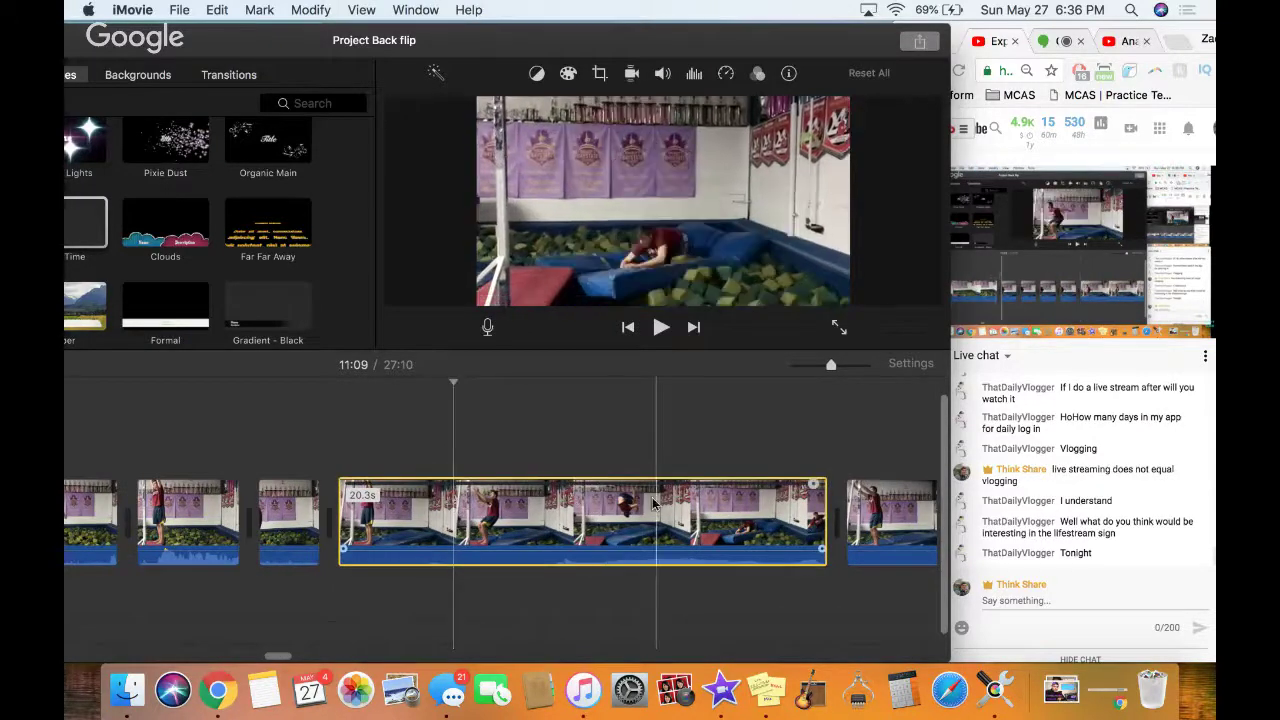
left_click_drag(799, 486, 661, 488)
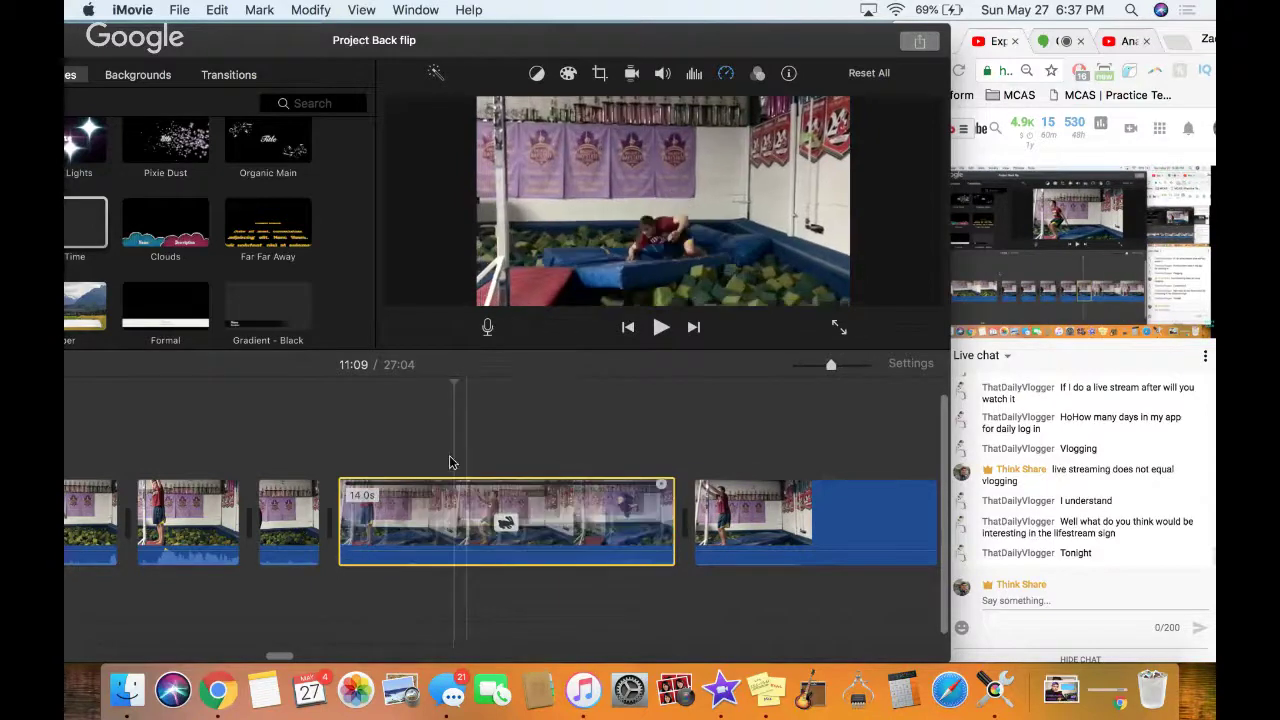
left_click(323, 436)
key("space")
key("space")
left_click(603, 494)
left_click(330, 449)
key("space")
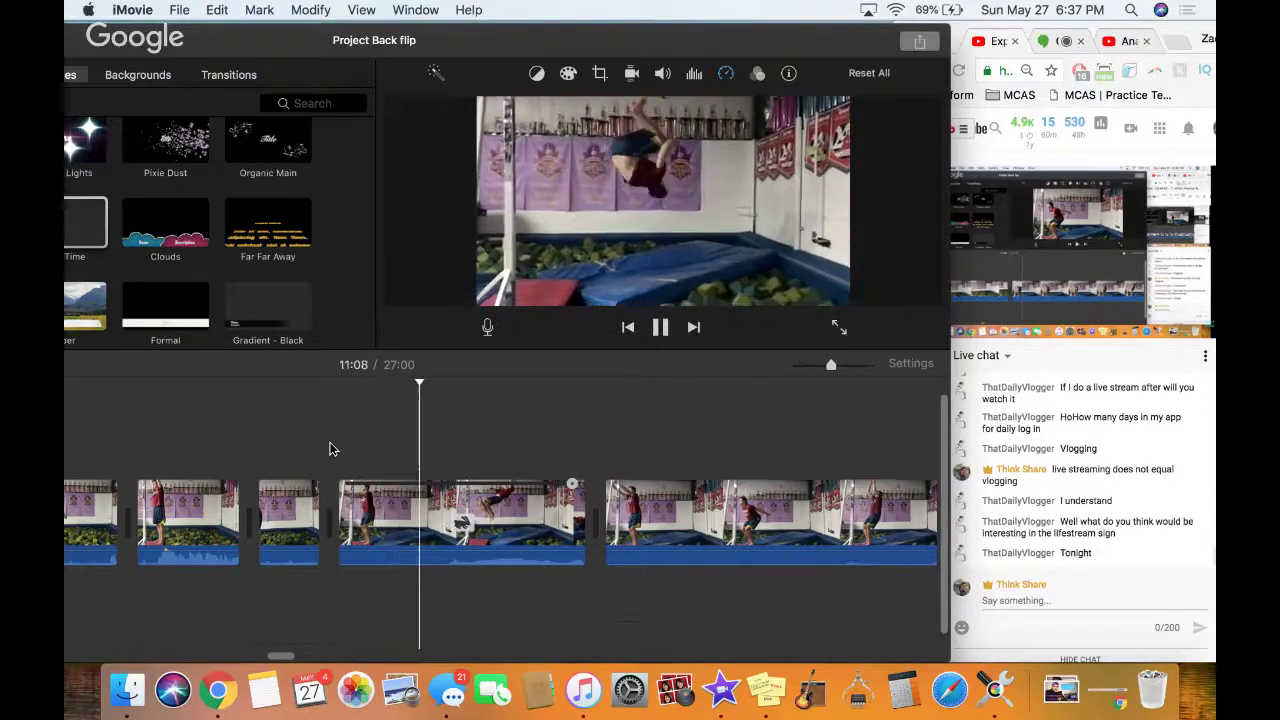
key("space")
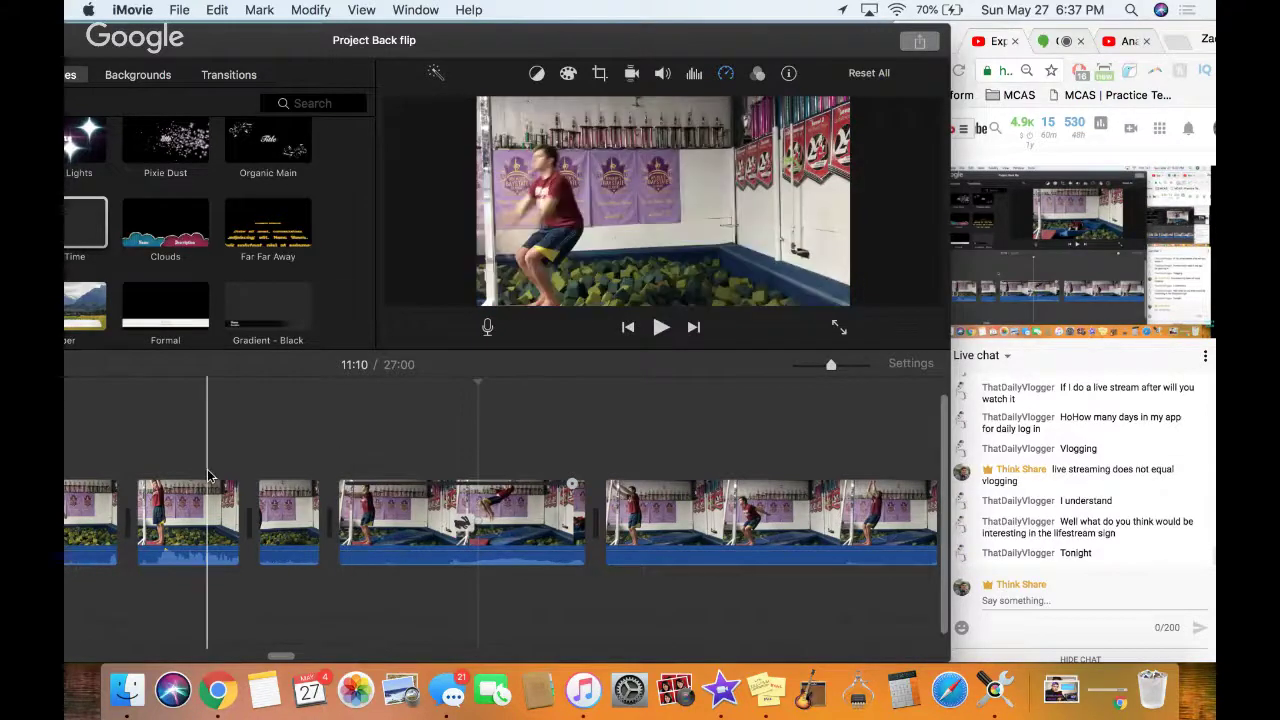
Review the trampoline clips around 8:02 earlier in the timeline by playing through them
scroll(208, 475, "left", 10)
scroll(347, 470, "left", 5)
scroll(381, 481, "left", 5)
left_click(352, 468)
key("space")
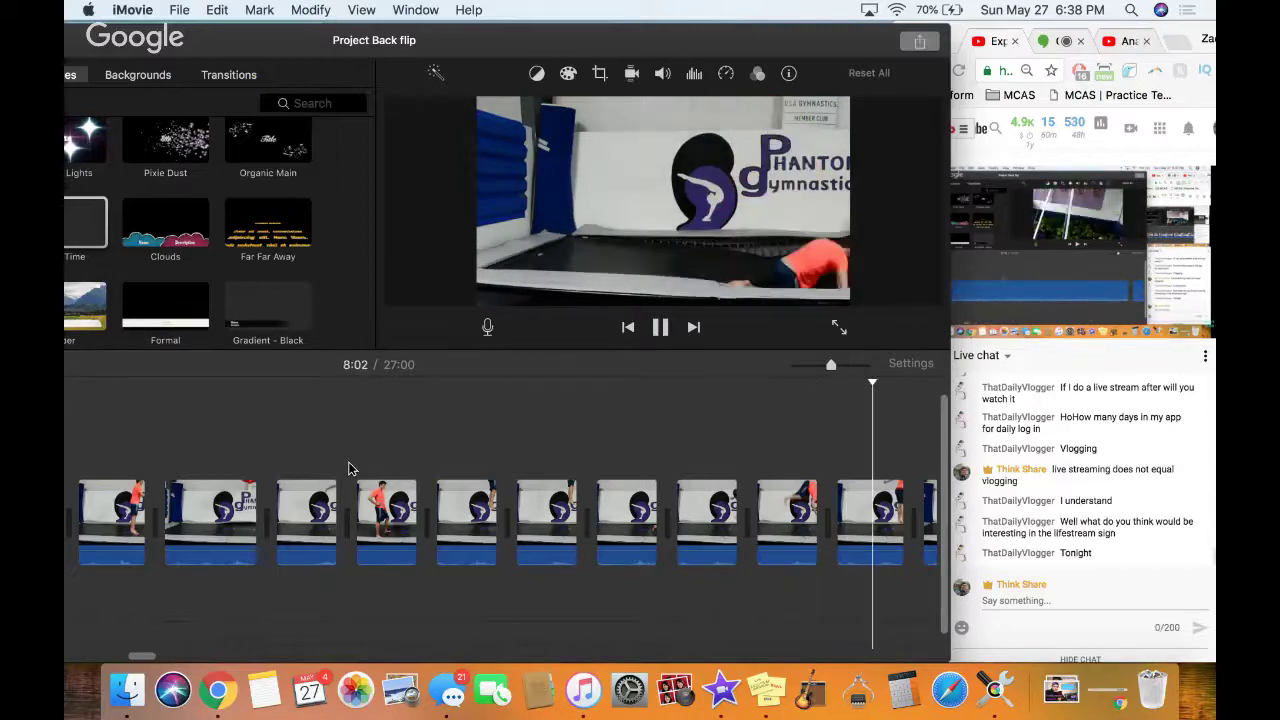
scroll(349, 469, "right", 5)
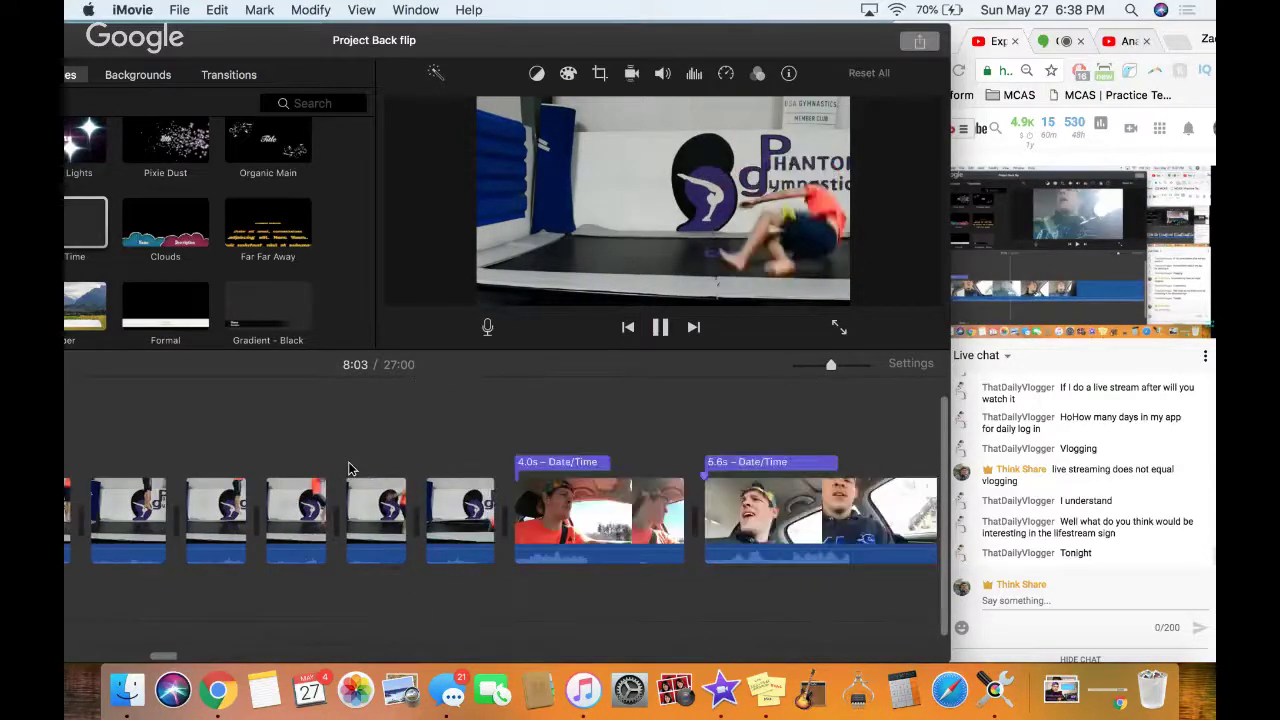
scroll(349, 469, "right", 5)
key("space")
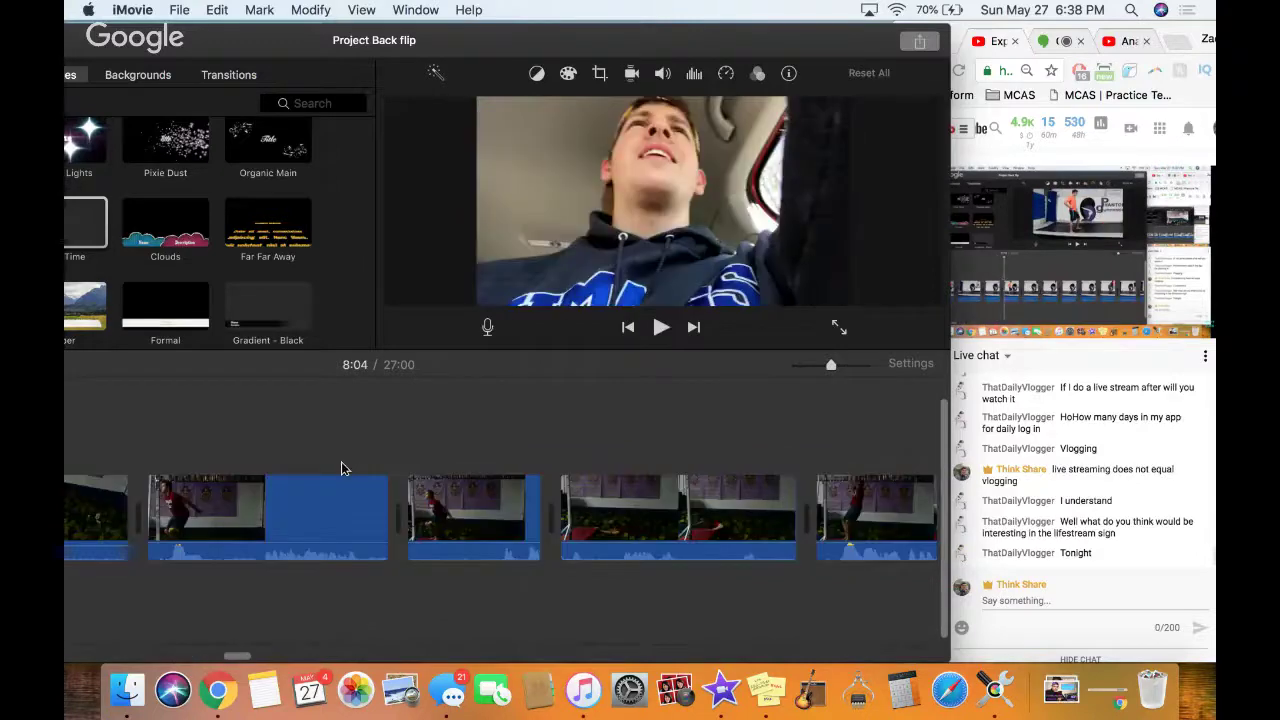
Review the spotted back flip clips on the purple floor, playing sections from about 13:31 to 14:14
scroll(341, 468, "right", 8)
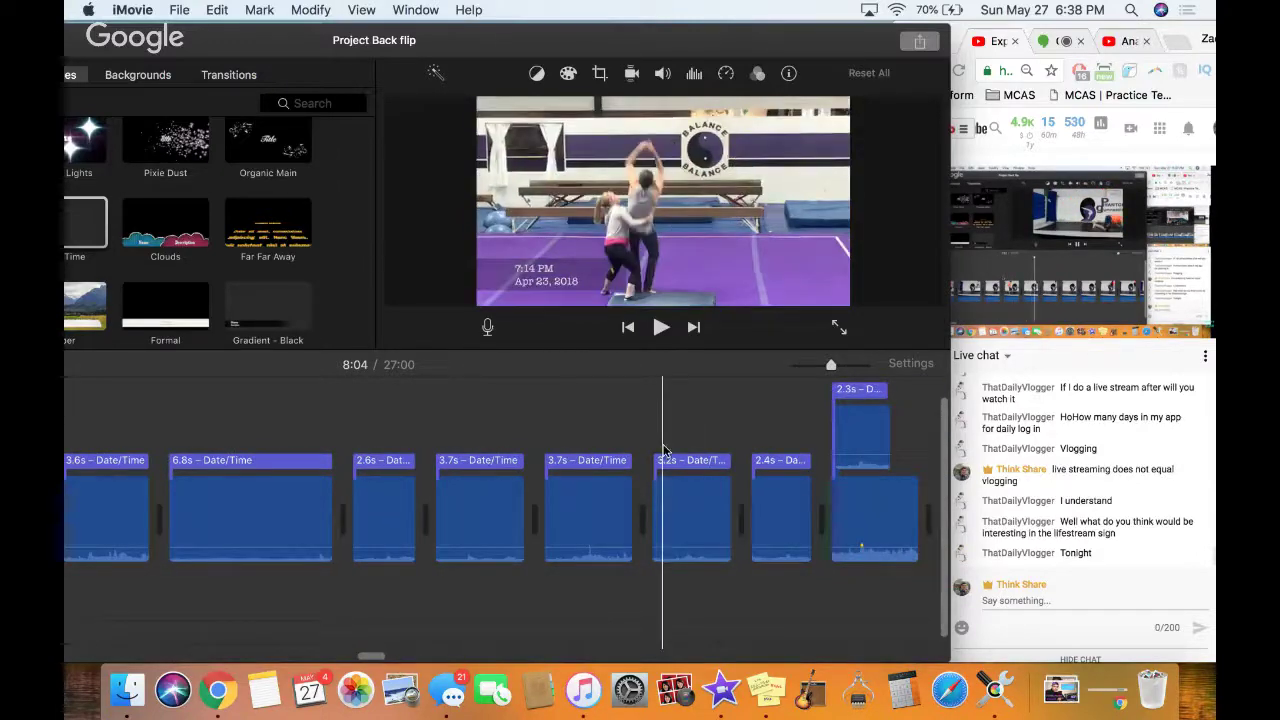
left_click(541, 414)
key("space")
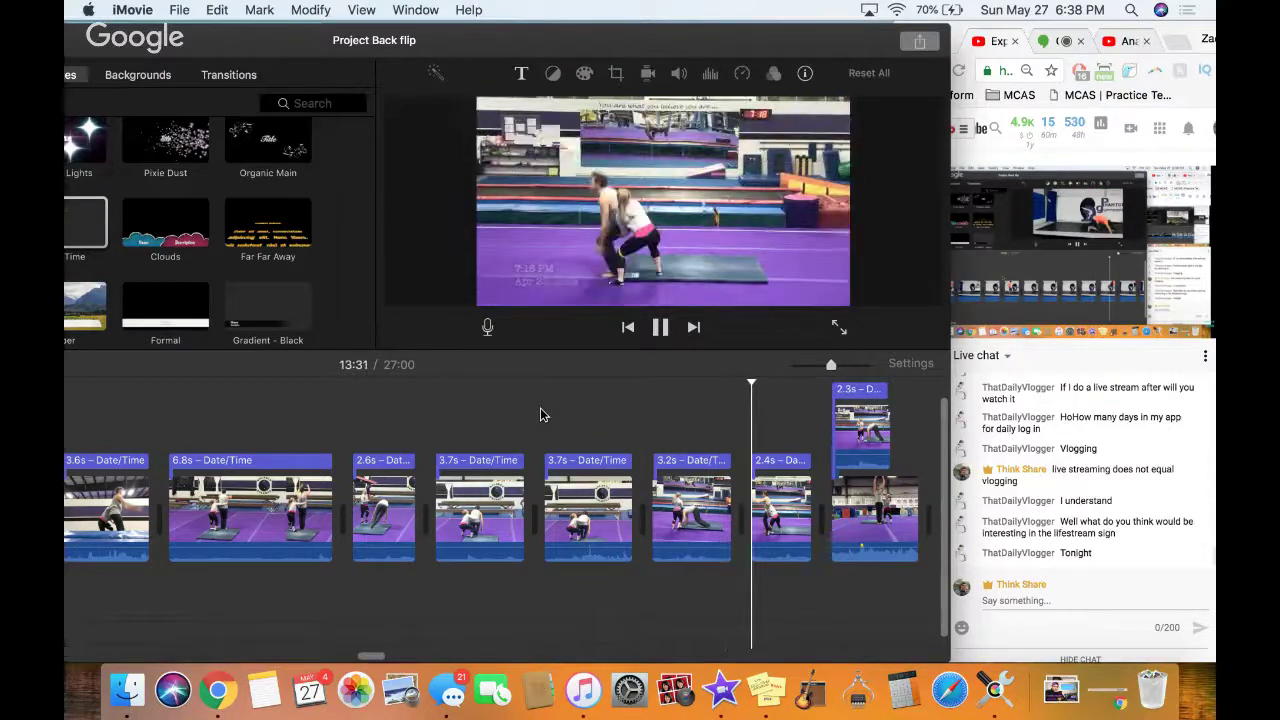
scroll(540, 415, "right", 3)
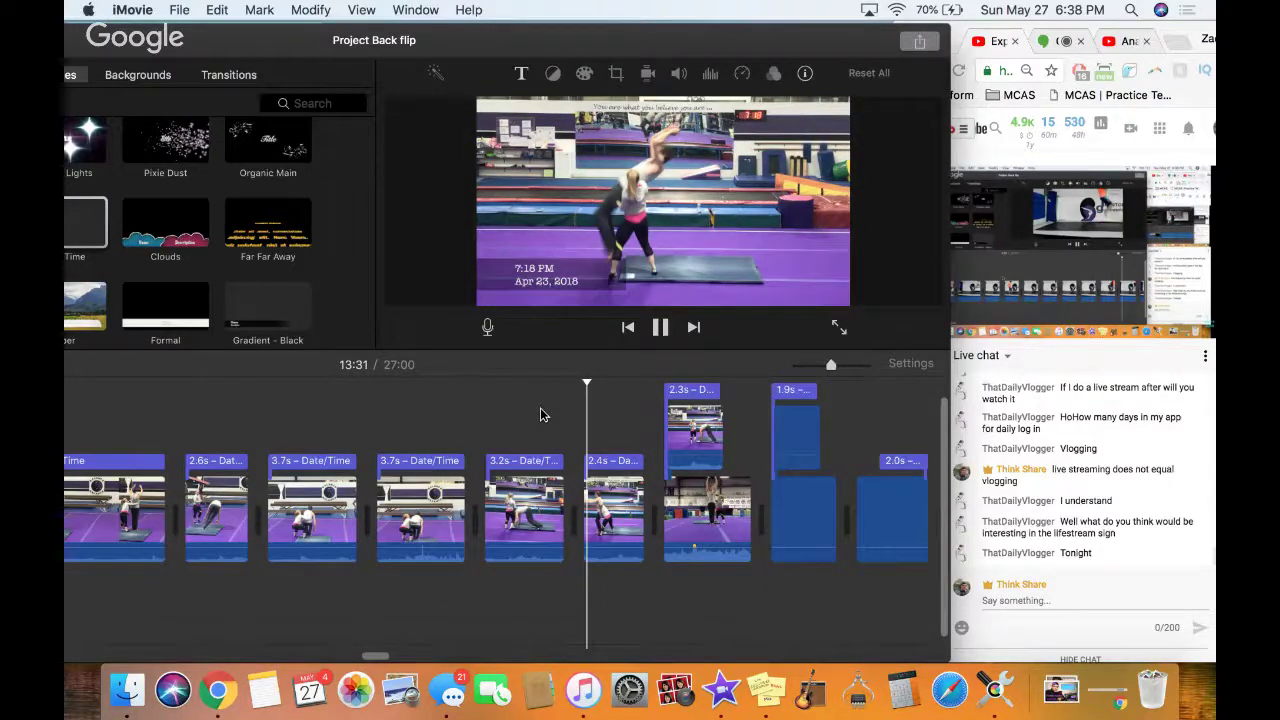
scroll(540, 415, "right", 2)
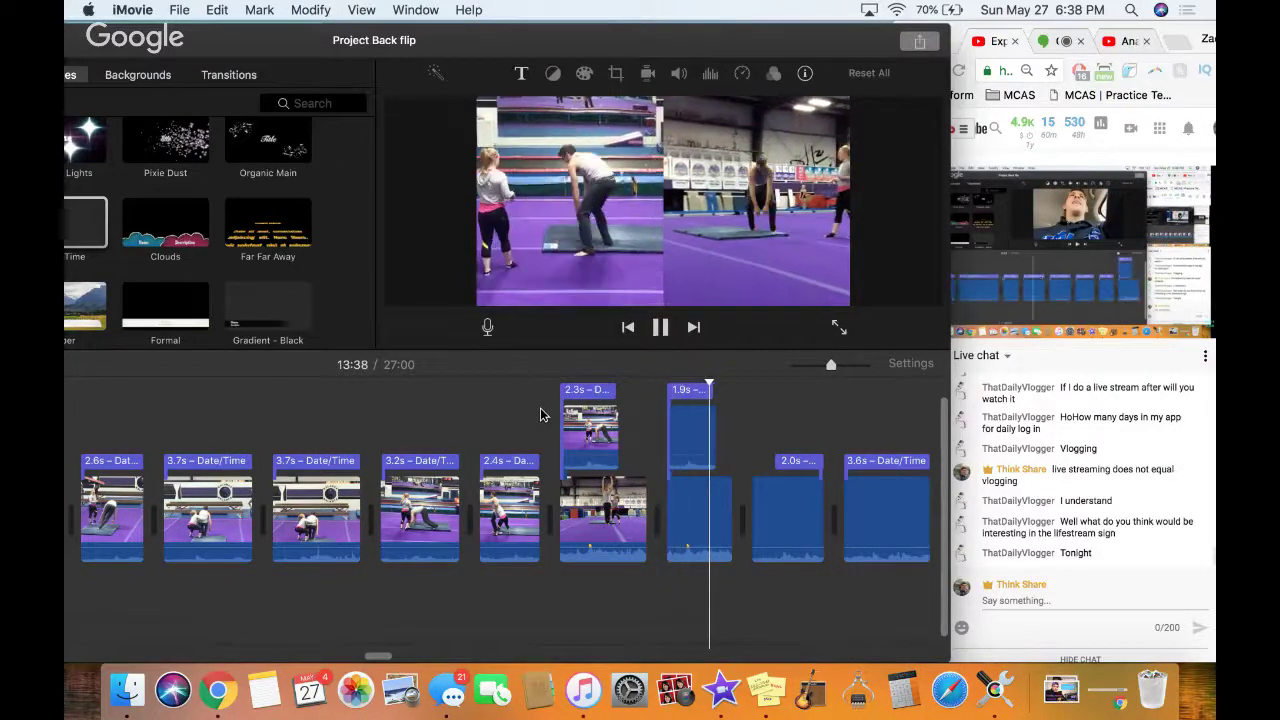
scroll(540, 414, "right", 5)
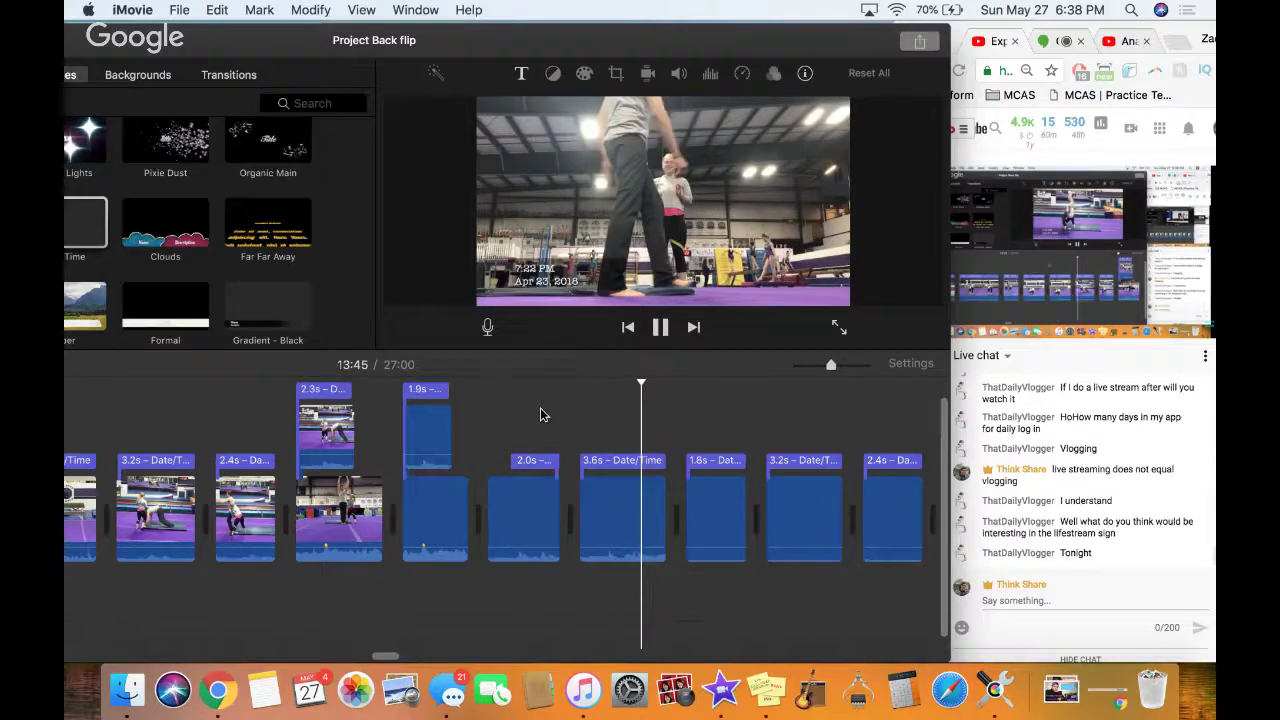
scroll(540, 414, "right", 5)
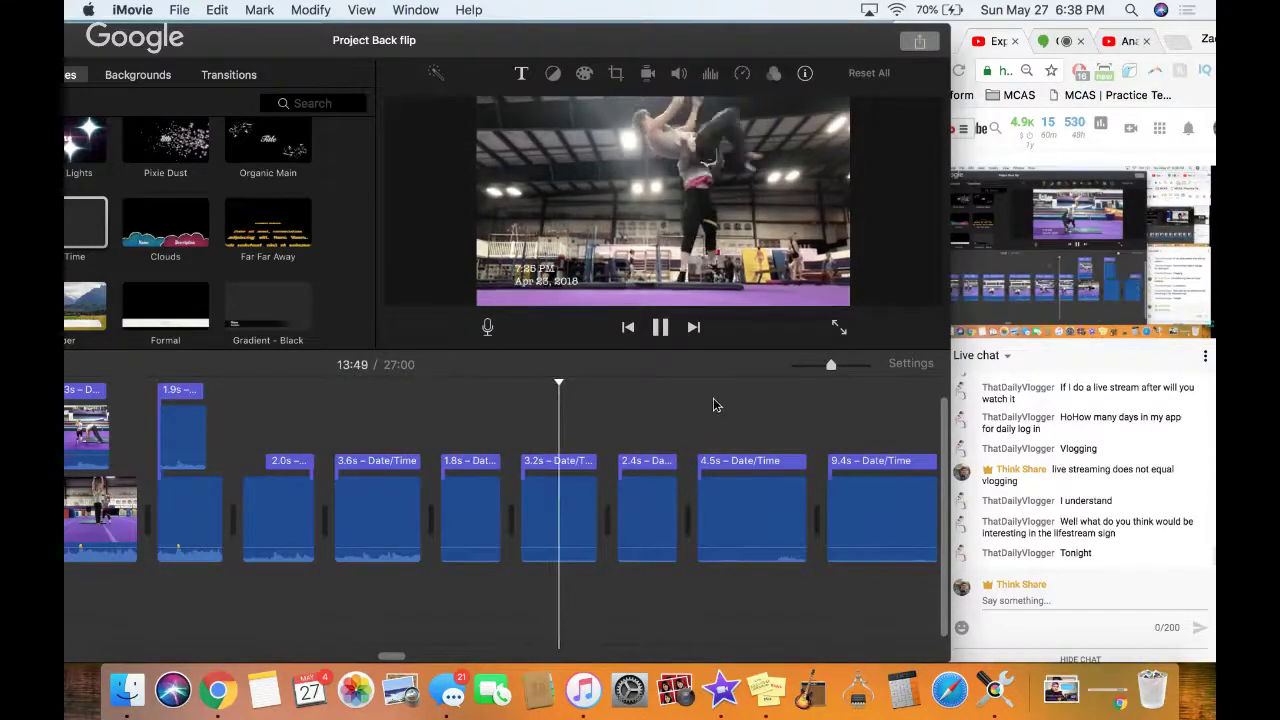
left_click(751, 408)
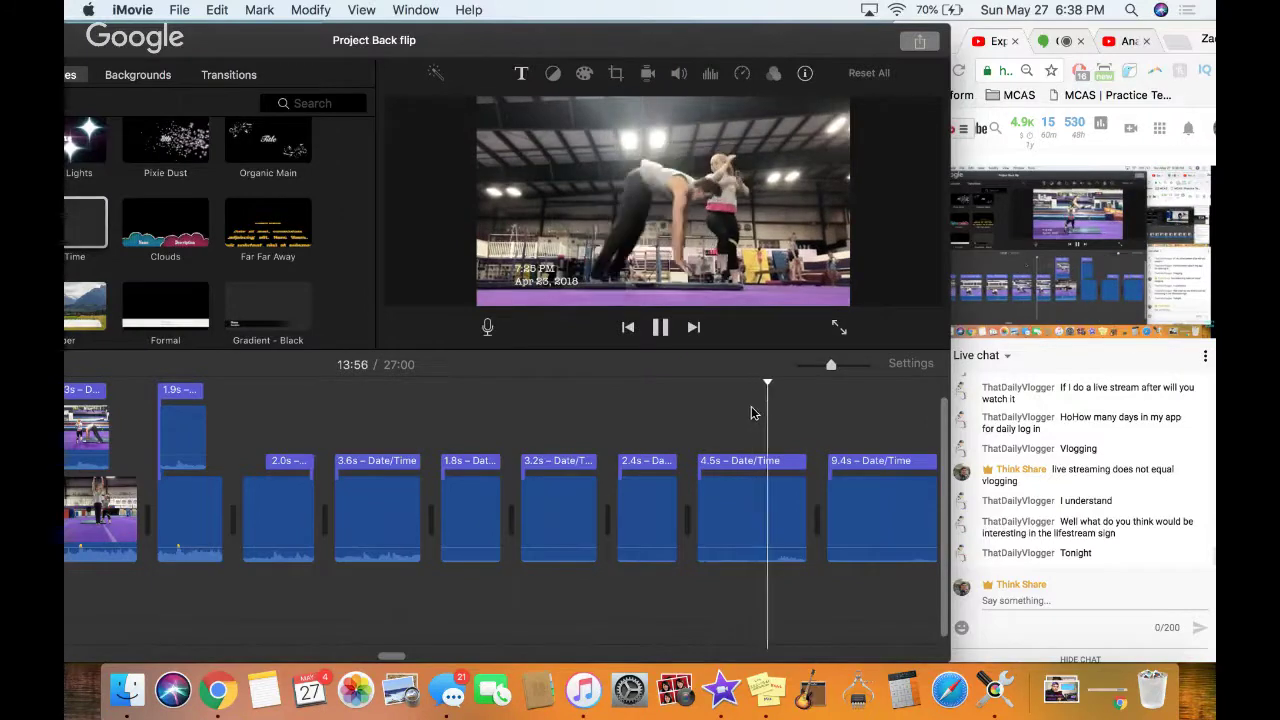
scroll(751, 408, "right", 10)
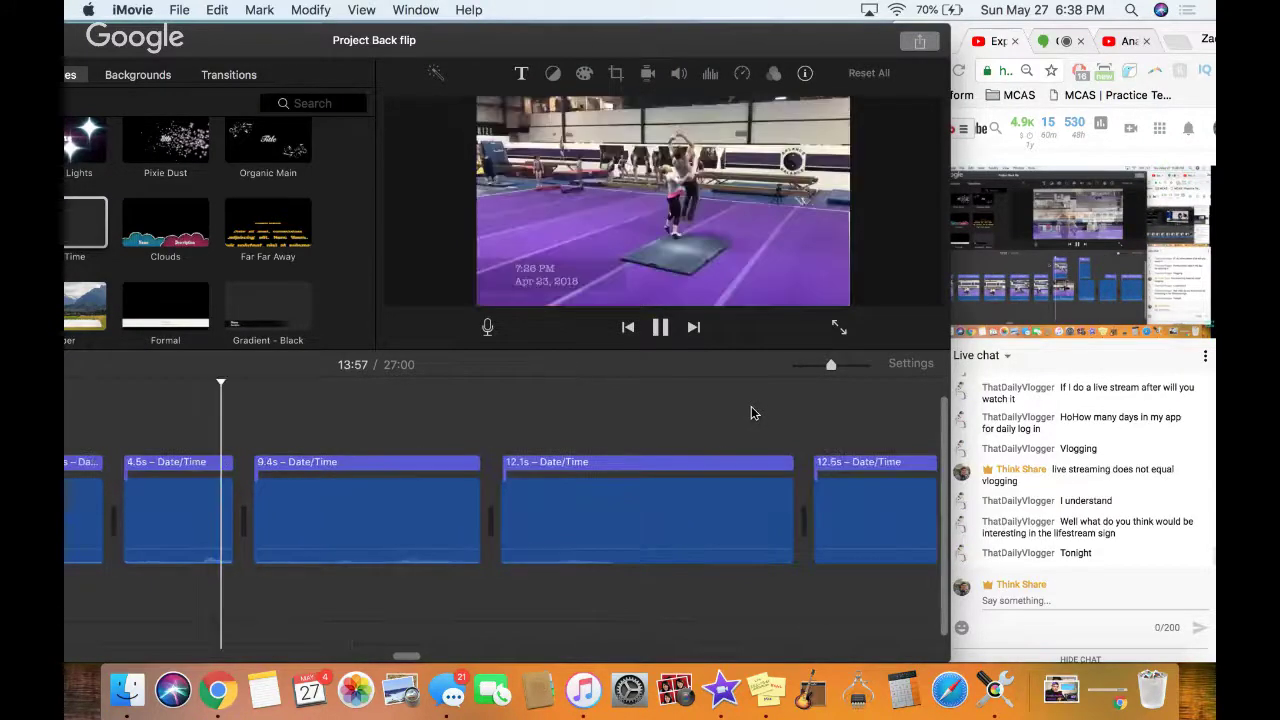
left_click(656, 428)
key("space")
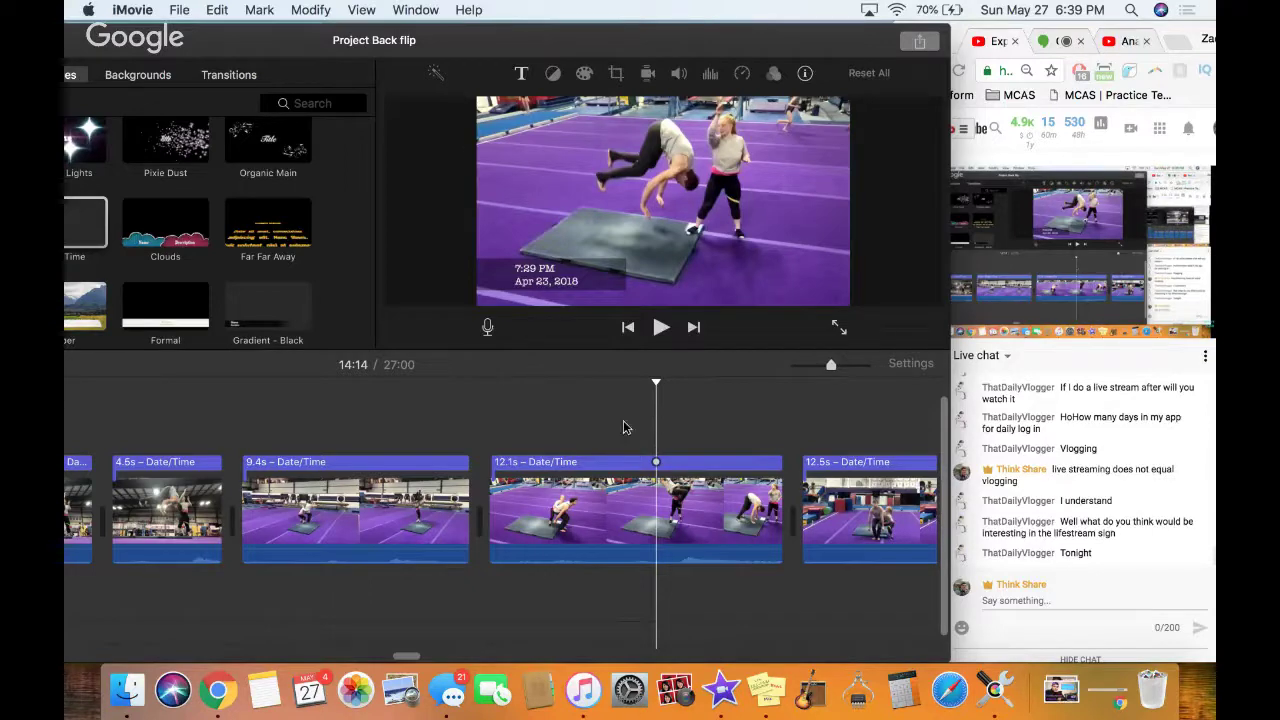
Look back through the earlier gym clips and play the foam-pit jump at 10:21
scroll(541, 425, "left", 5)
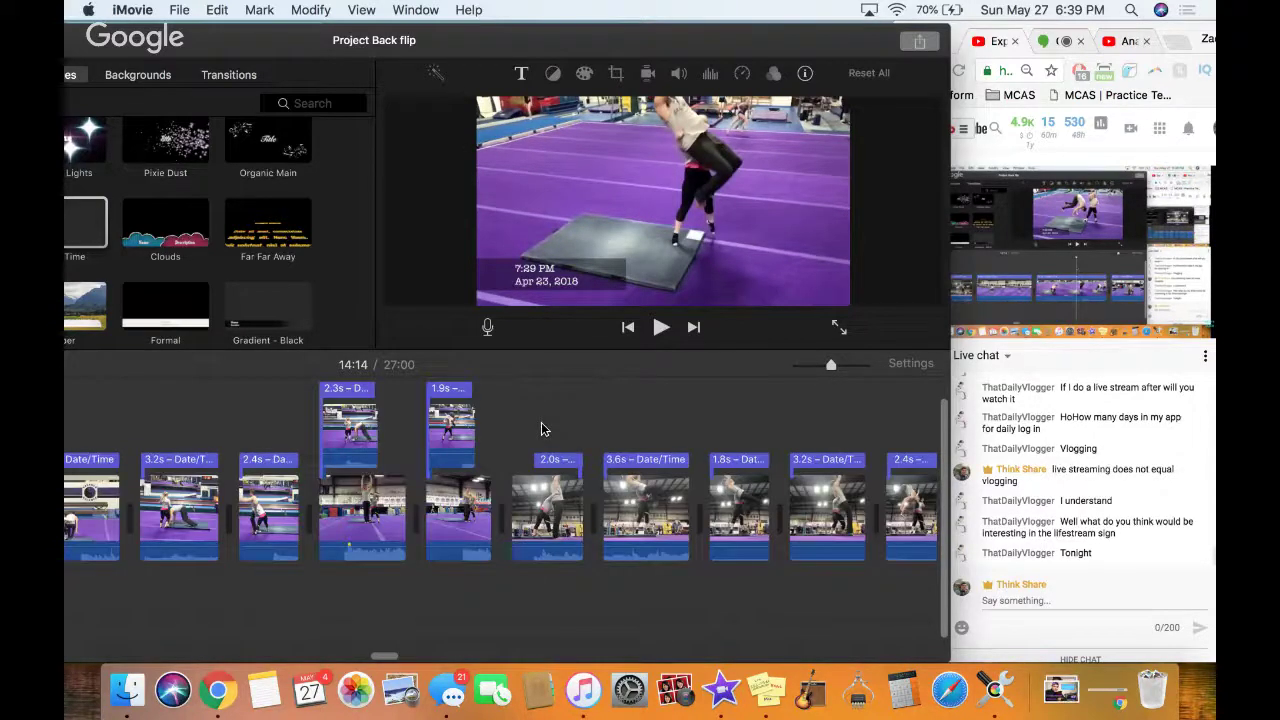
scroll(541, 425, "left", 5)
scroll(409, 432, "left", 5)
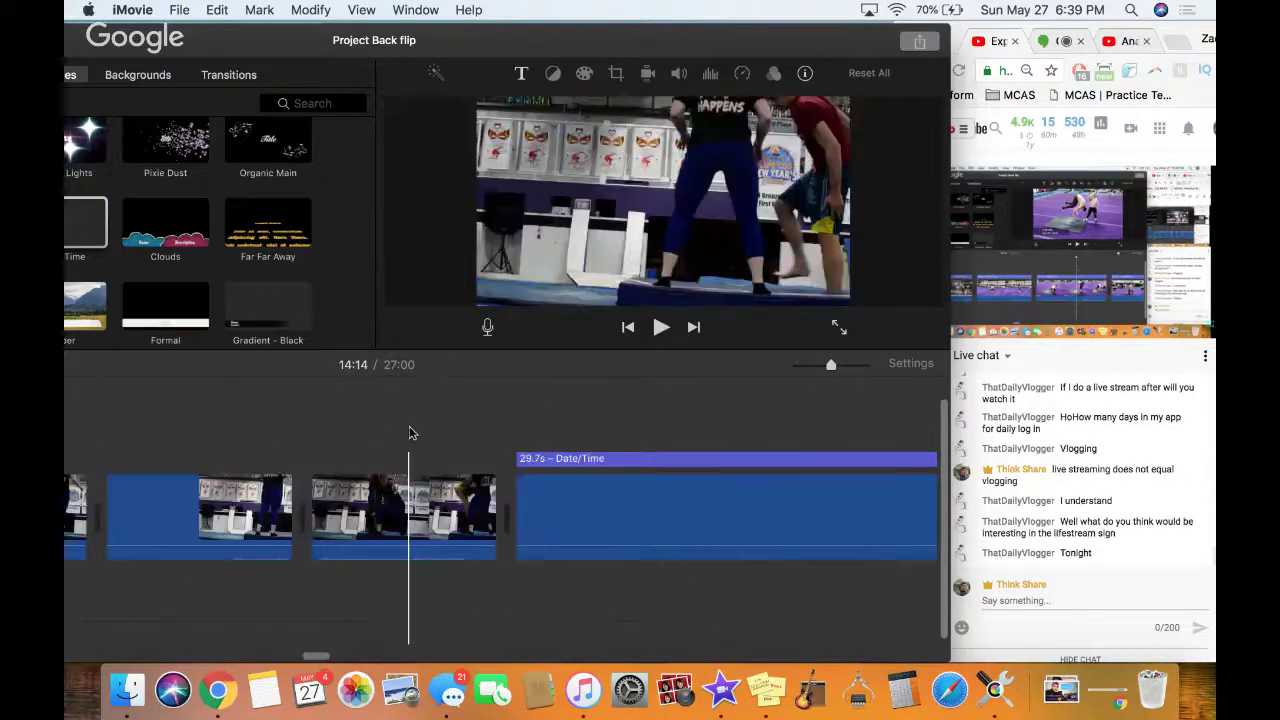
left_click(405, 432)
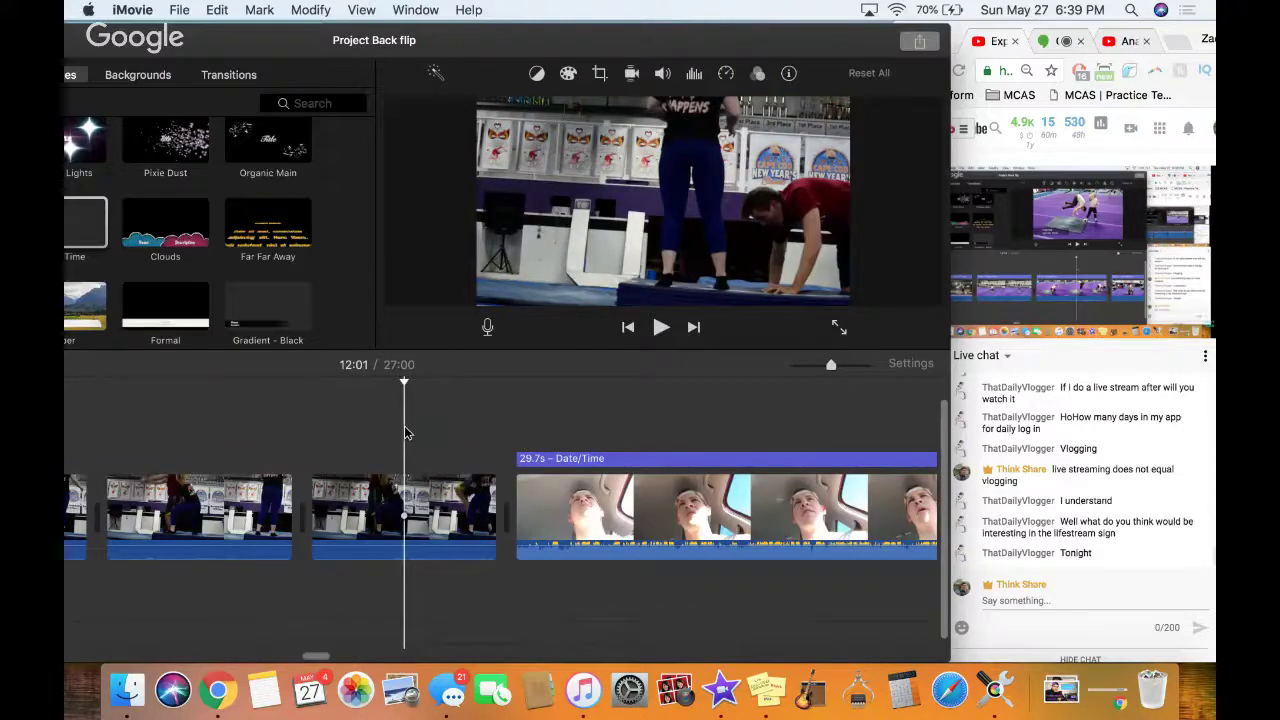
scroll(405, 432, "left", 5)
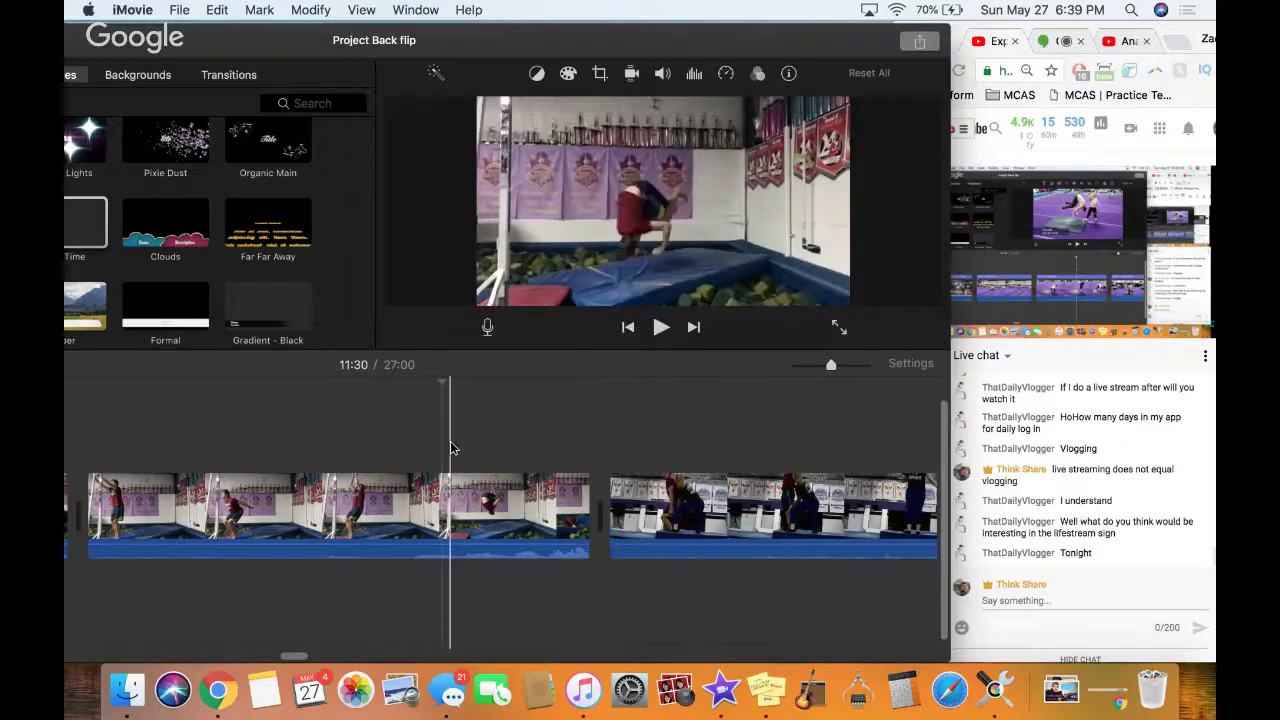
scroll(224, 443, "left", 2)
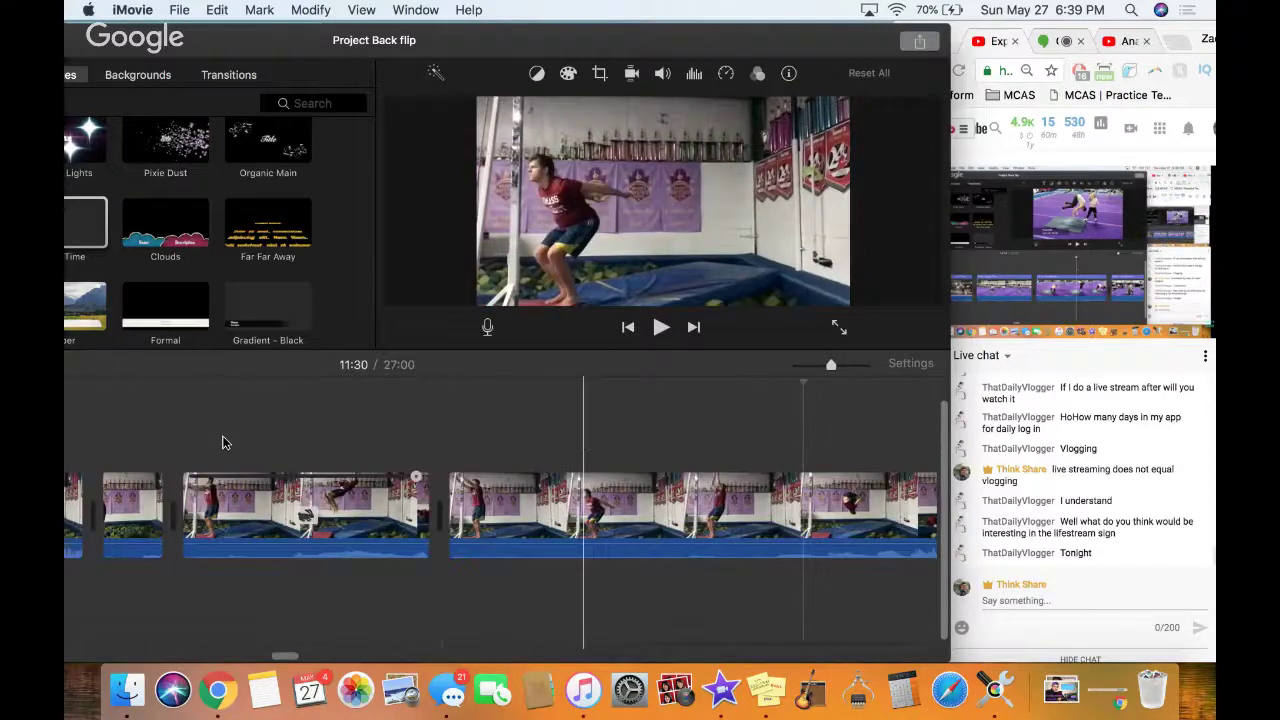
scroll(333, 442, "left", 3)
scroll(386, 432, "left", 5)
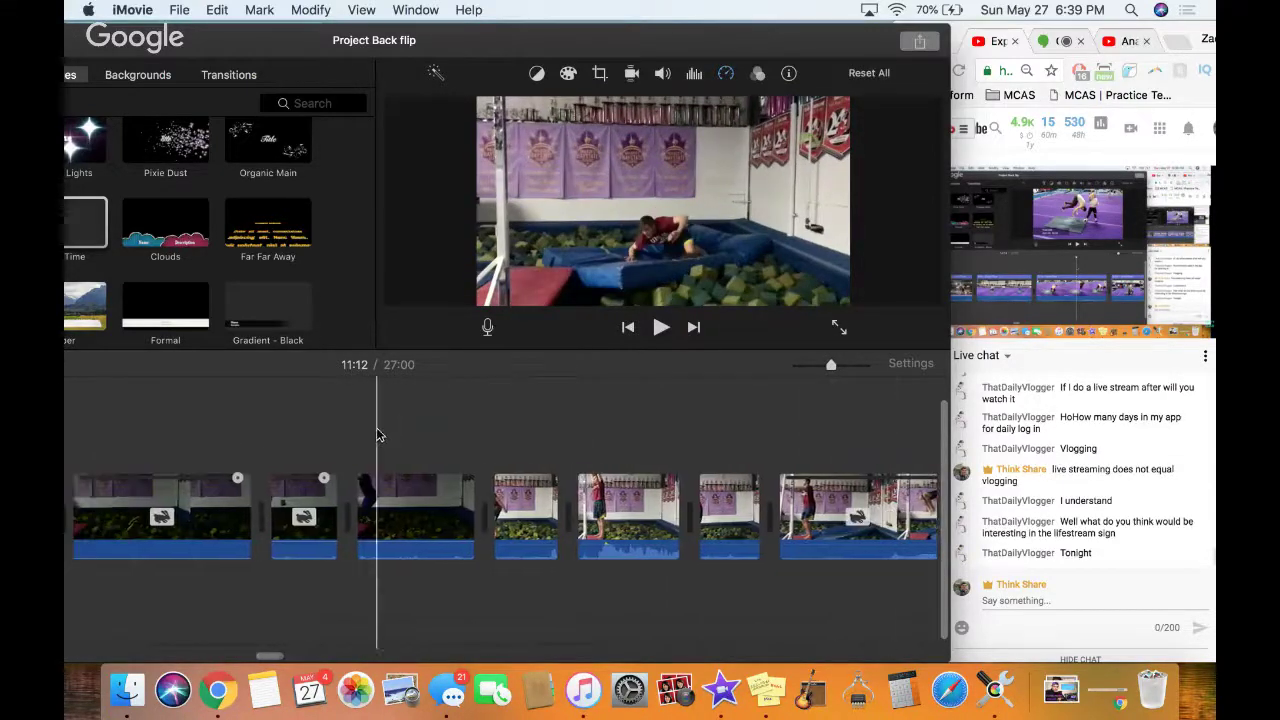
scroll(271, 441, "left", 5)
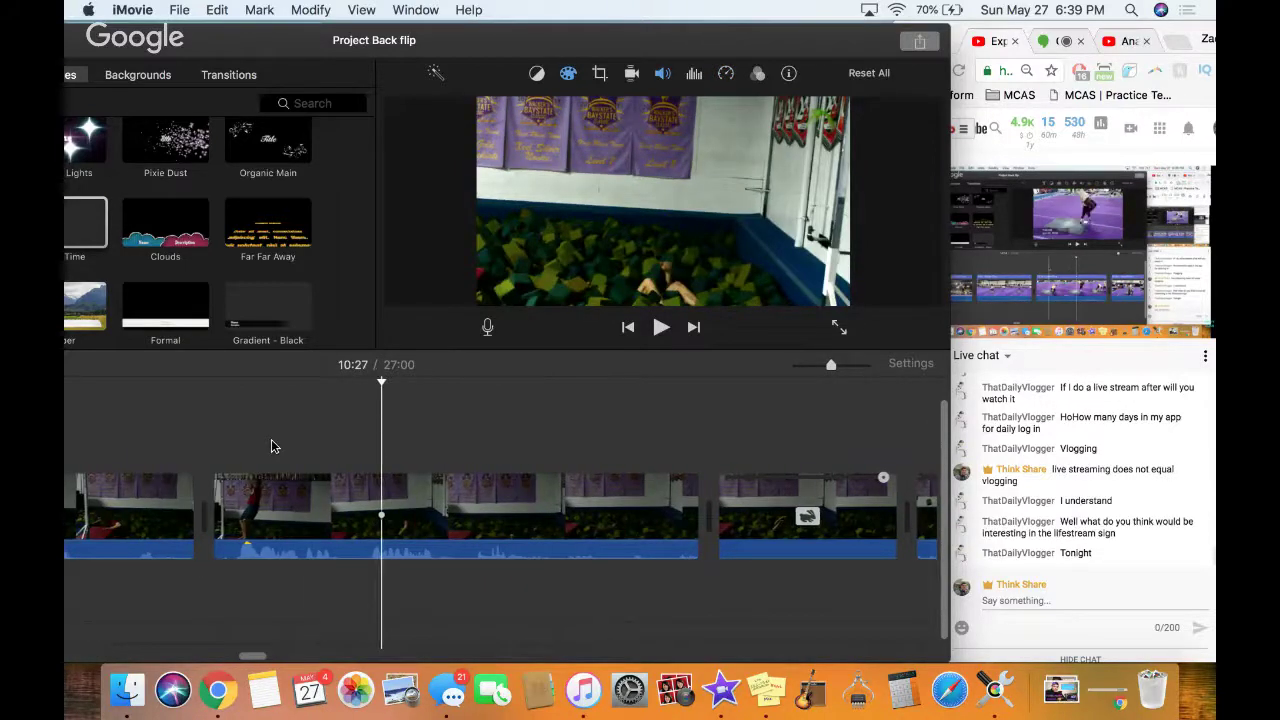
scroll(271, 446, "left", 4)
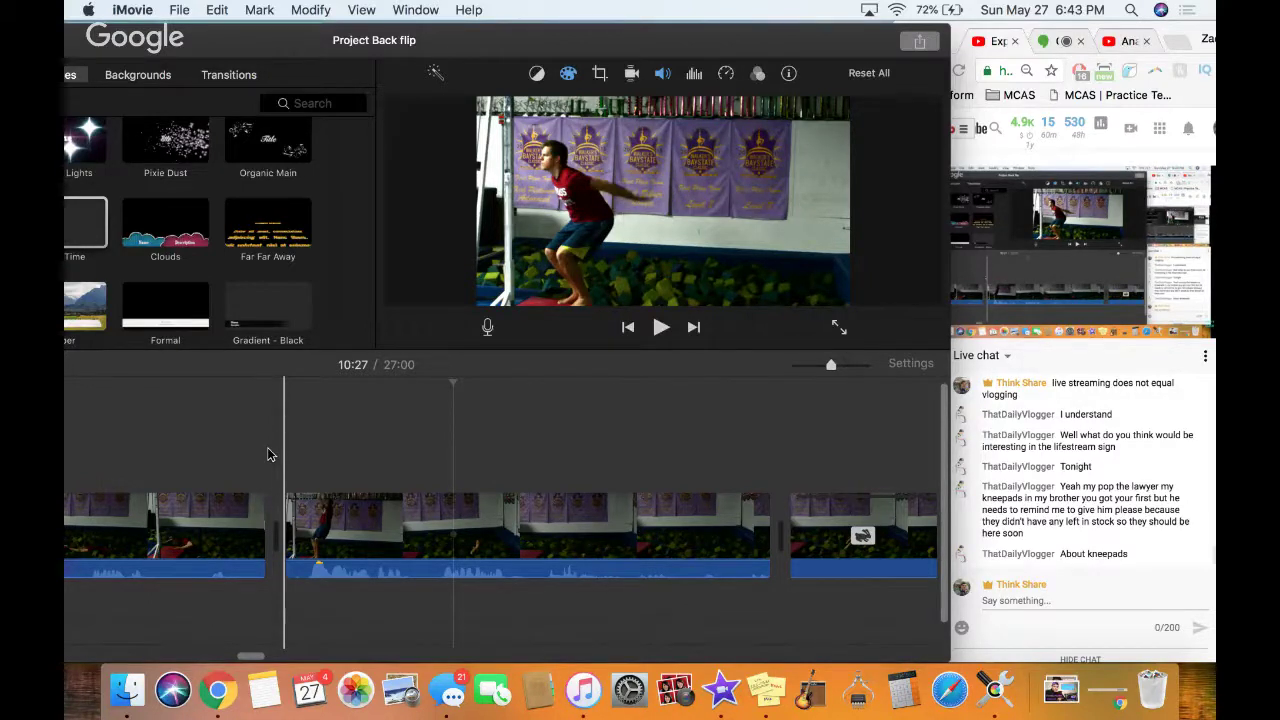
key("space")
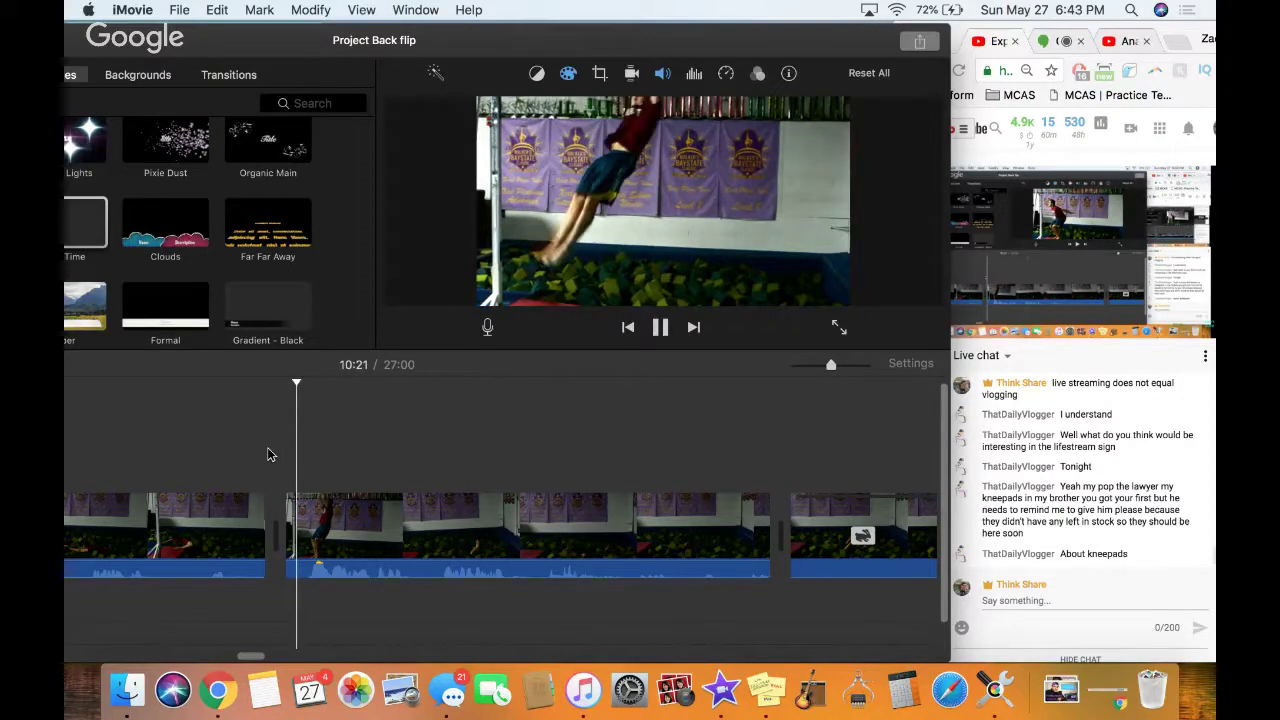
key("space")
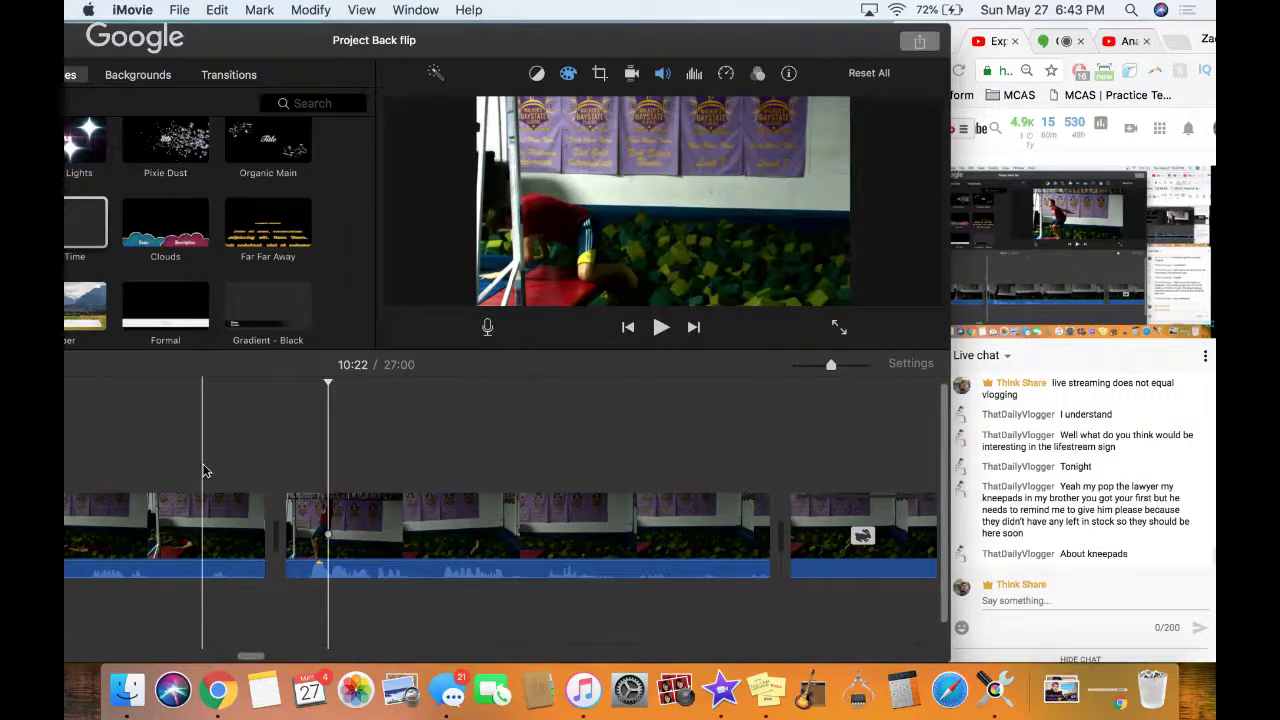
Speed up the 10.2 s fast-forwarded blue-mat clip further to 7.5 s and play the result
scroll(270, 474, "left", 5)
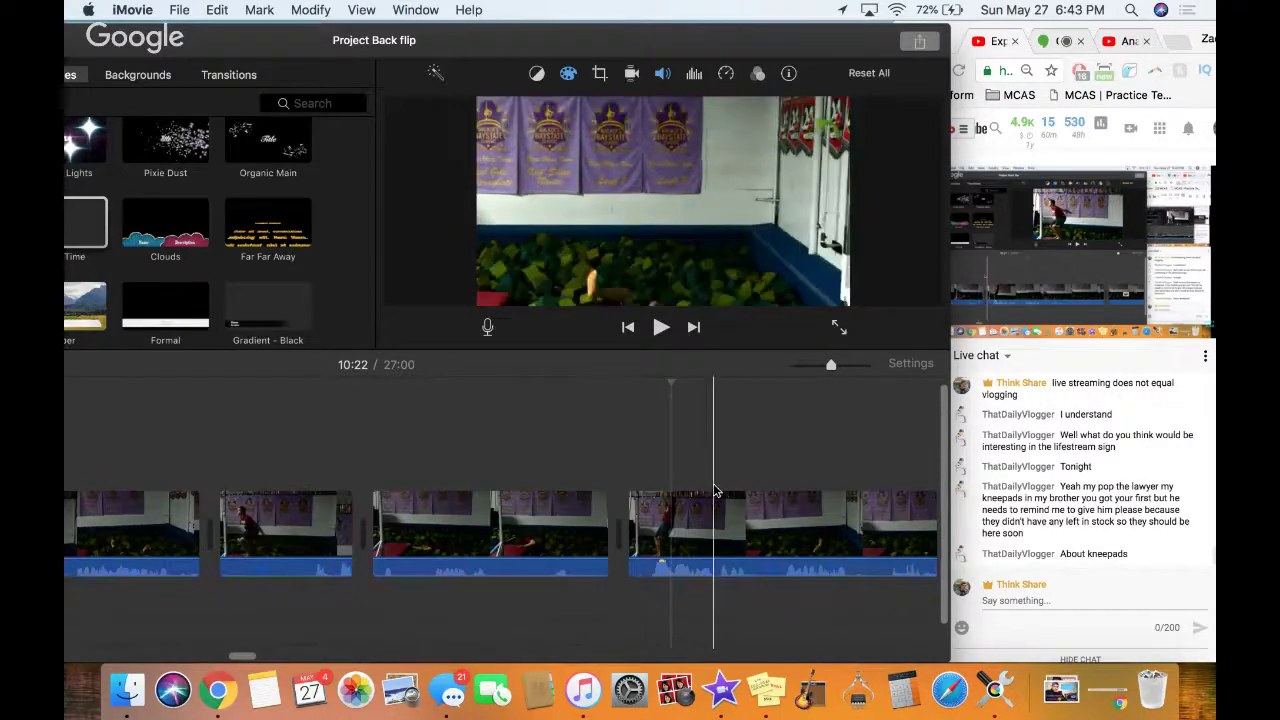
scroll(835, 495, "right", 5)
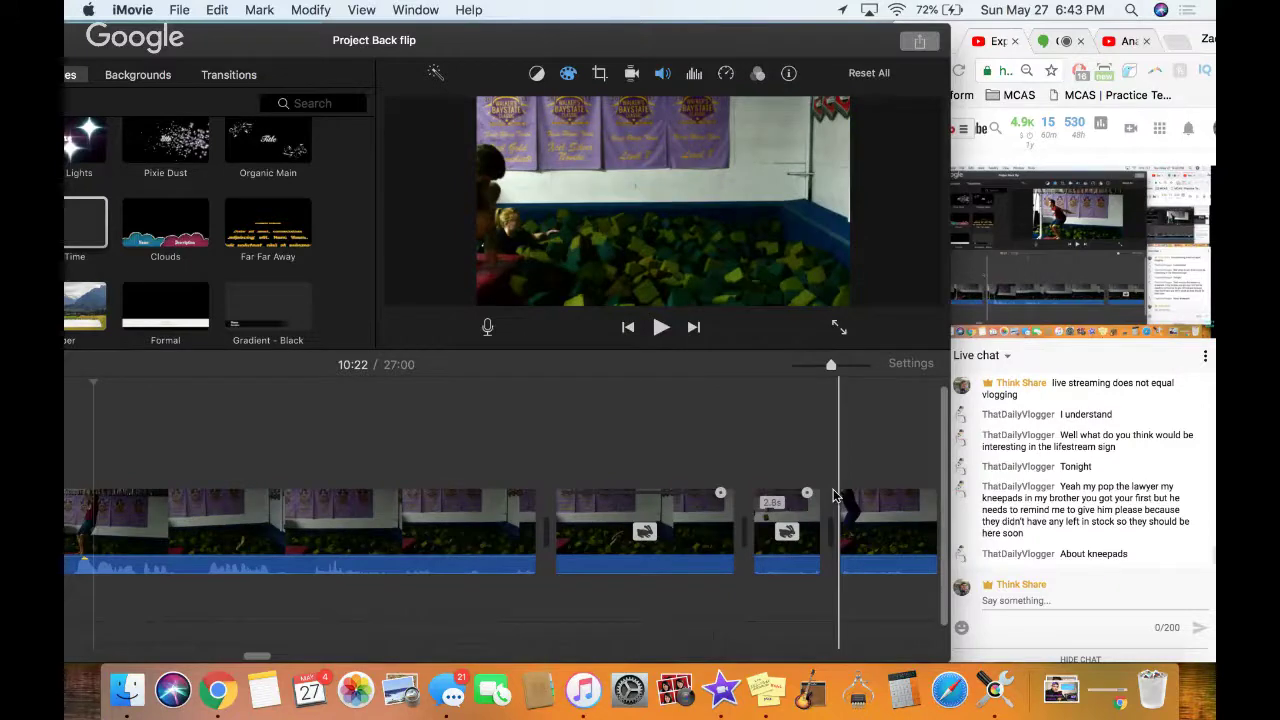
scroll(835, 495, "right", 5)
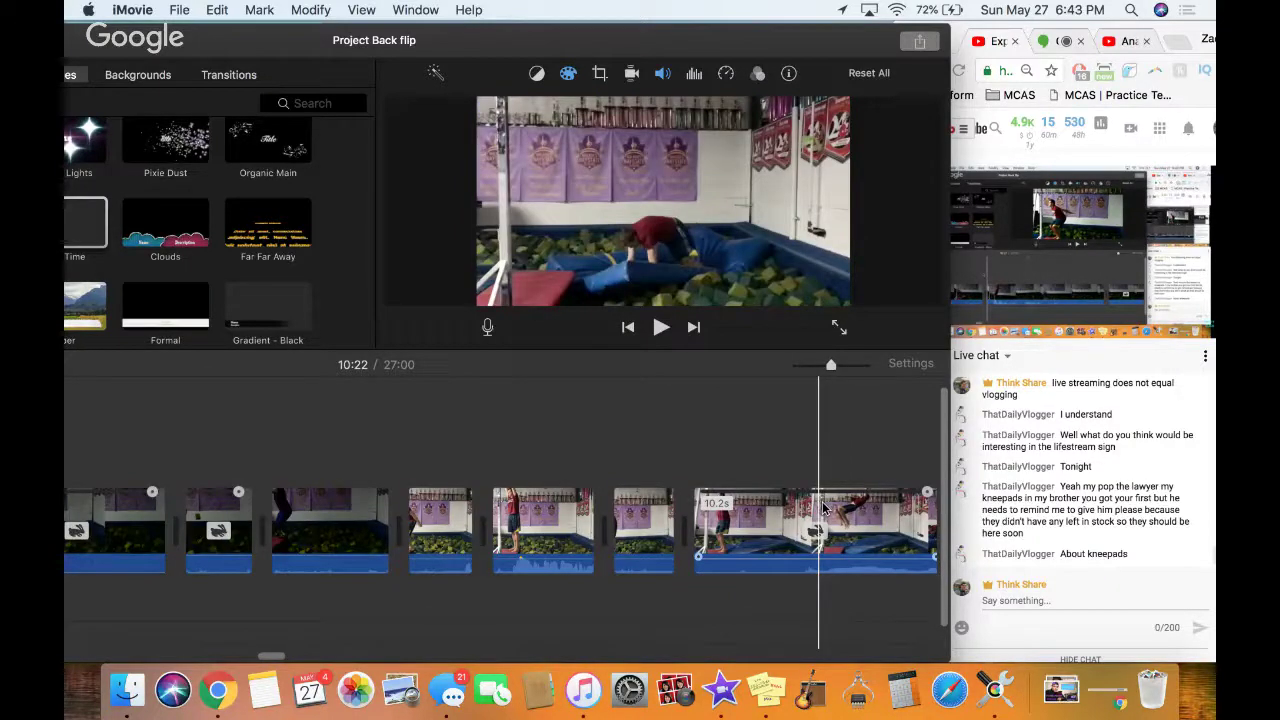
scroll(822, 510, "right", 3)
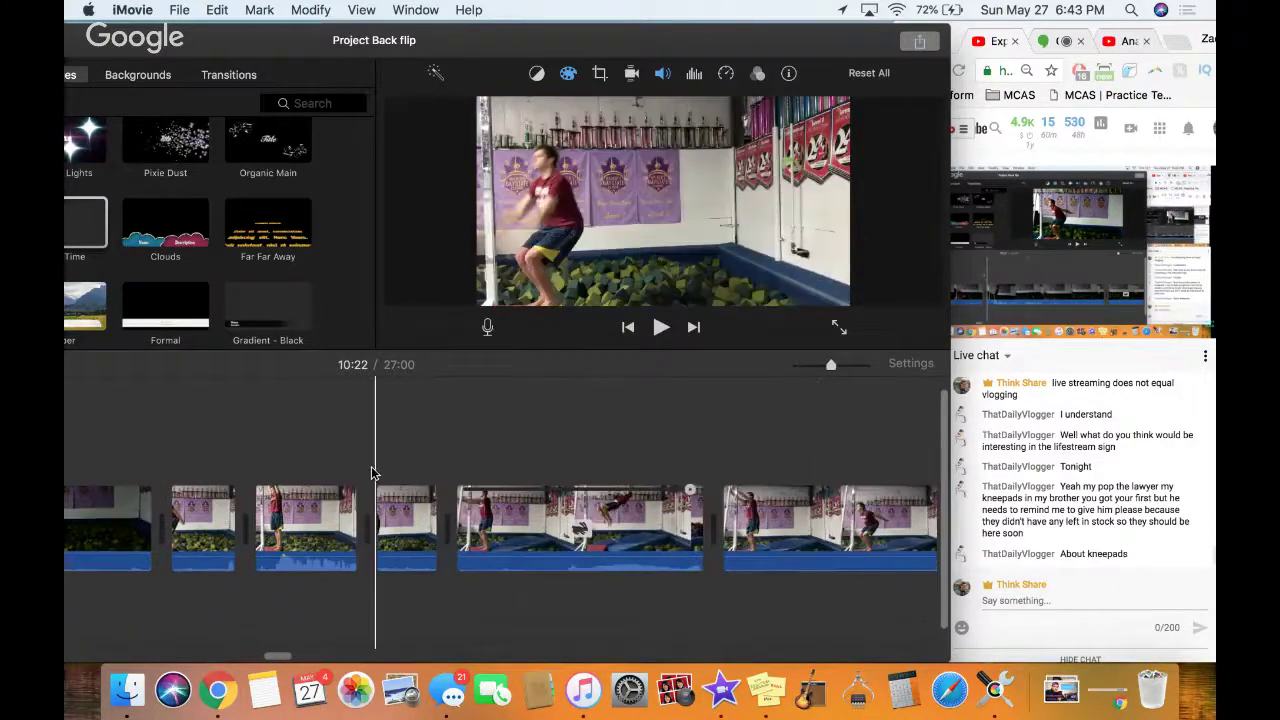
left_click(597, 490)
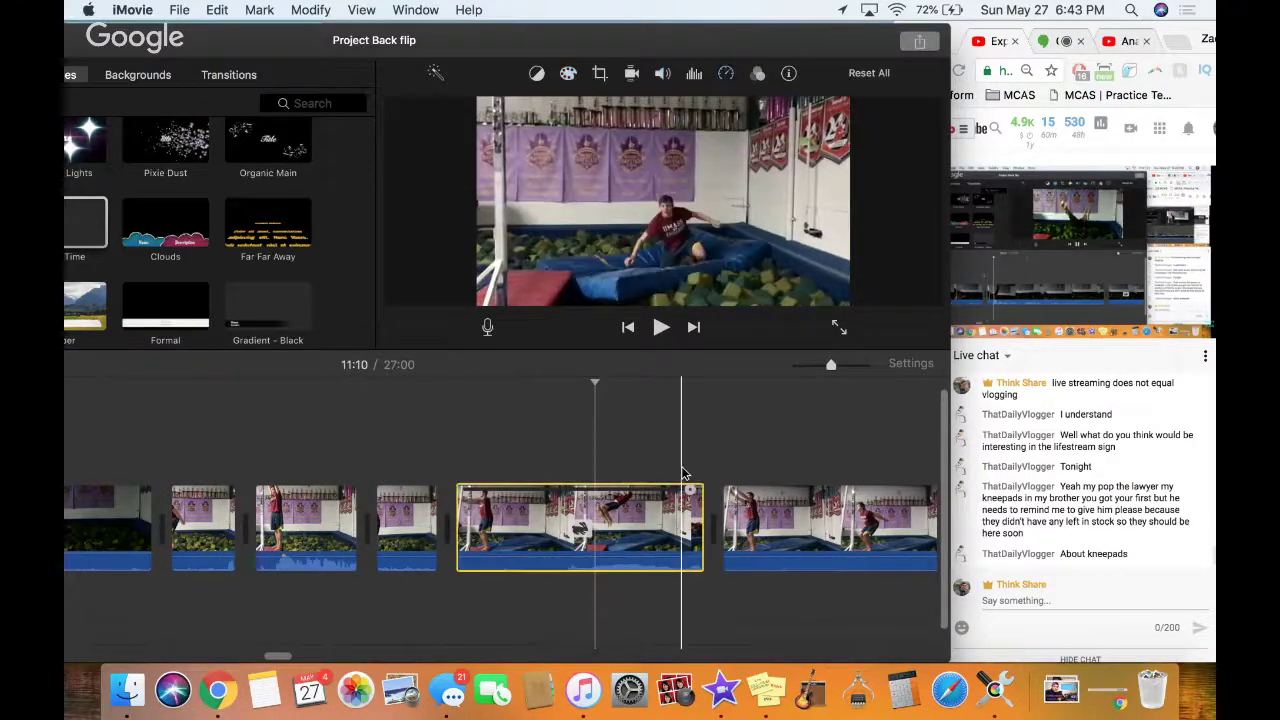
left_click_drag(685, 490, 624, 500)
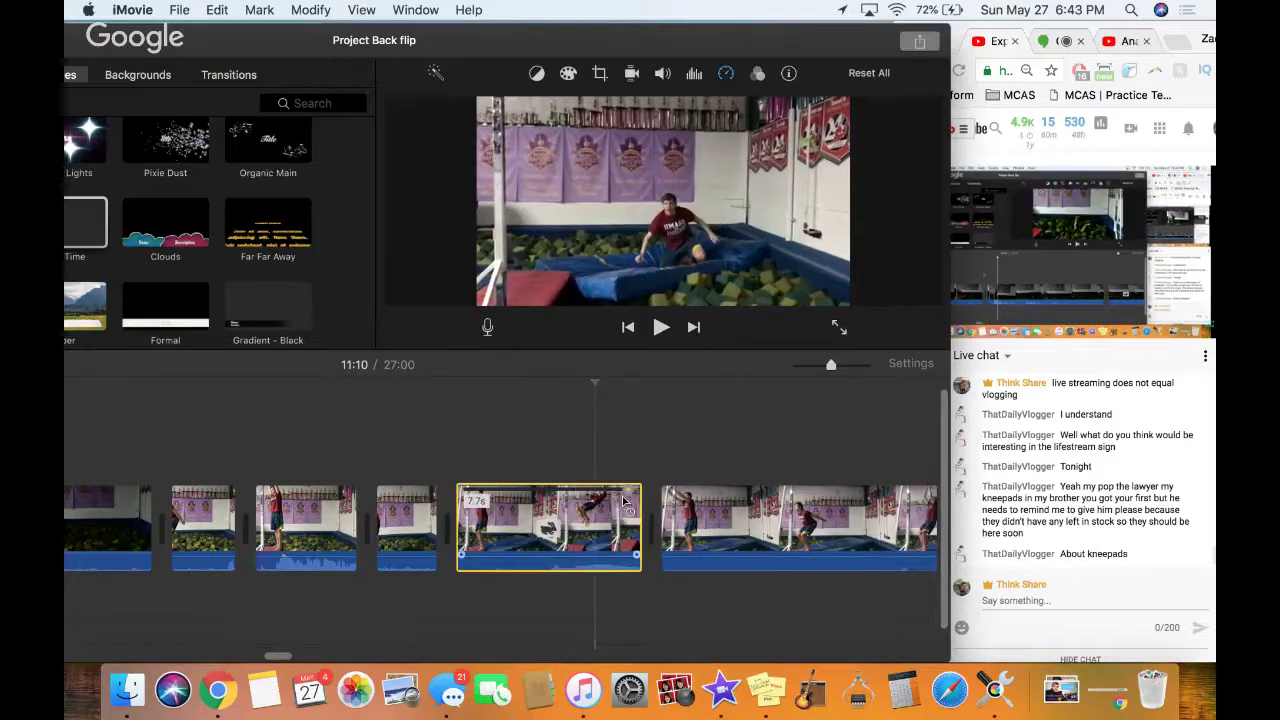
left_click(445, 452)
key("space")
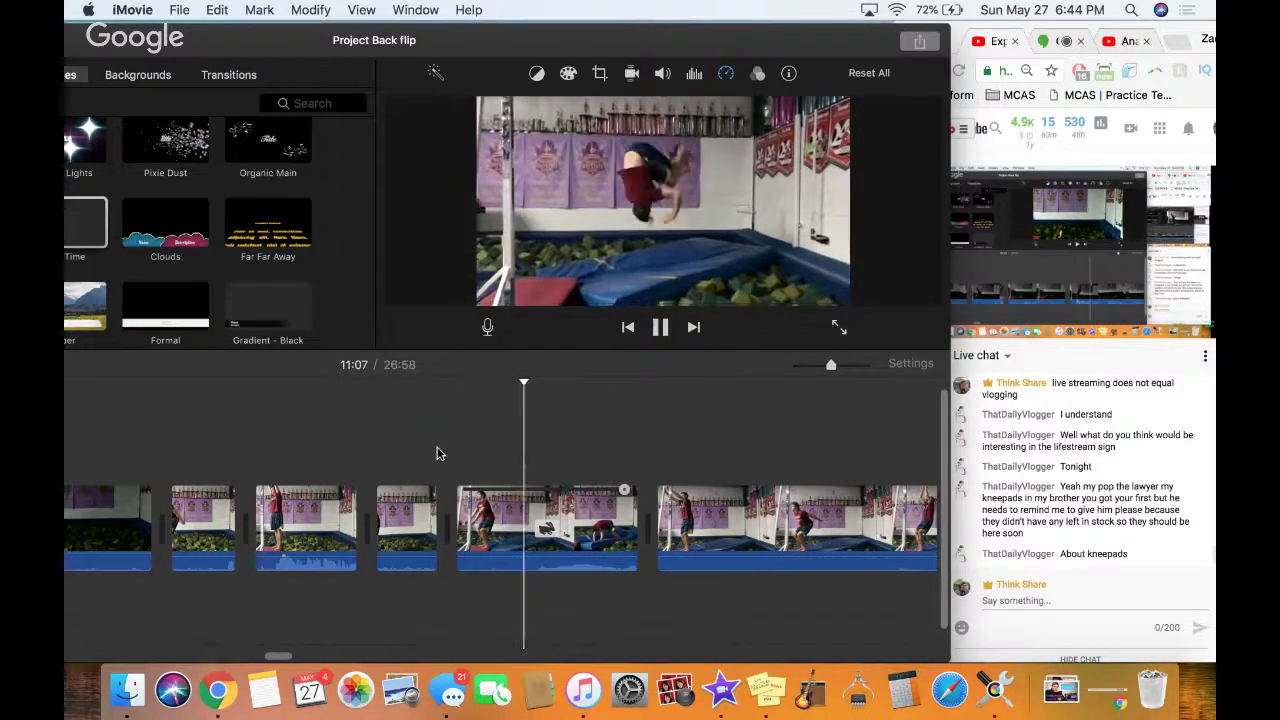
key("space")
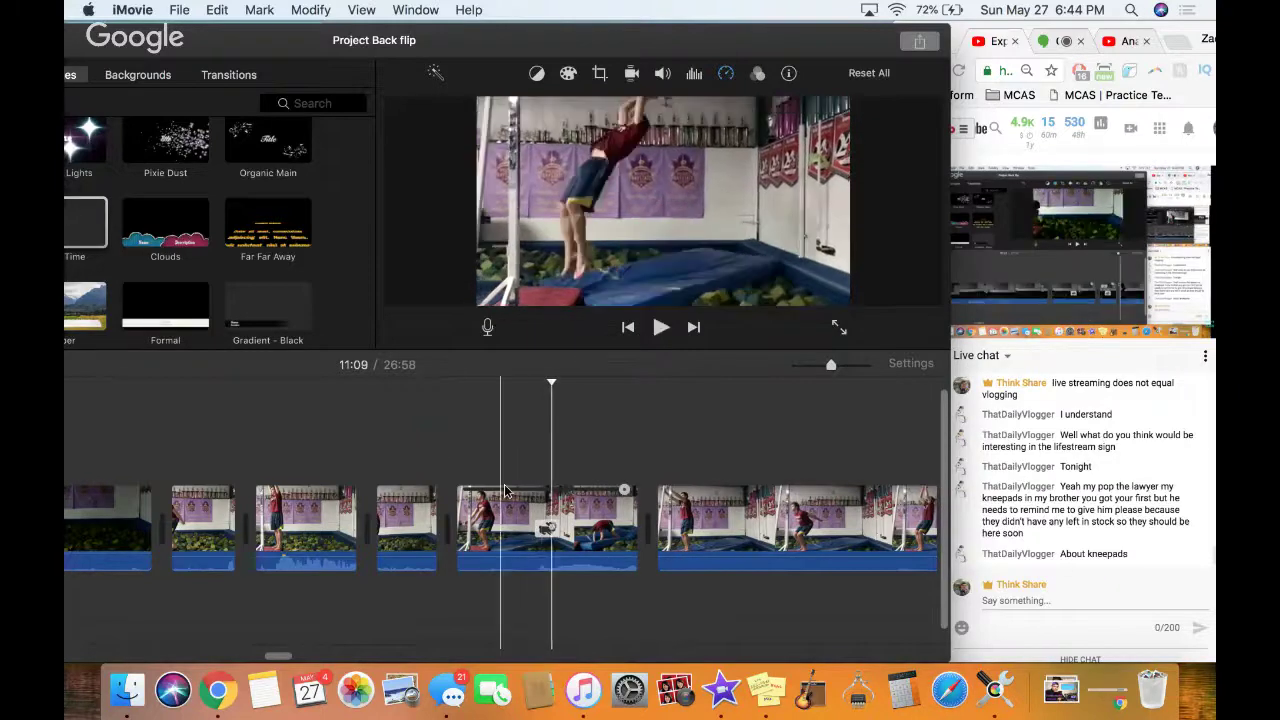
left_click(594, 510)
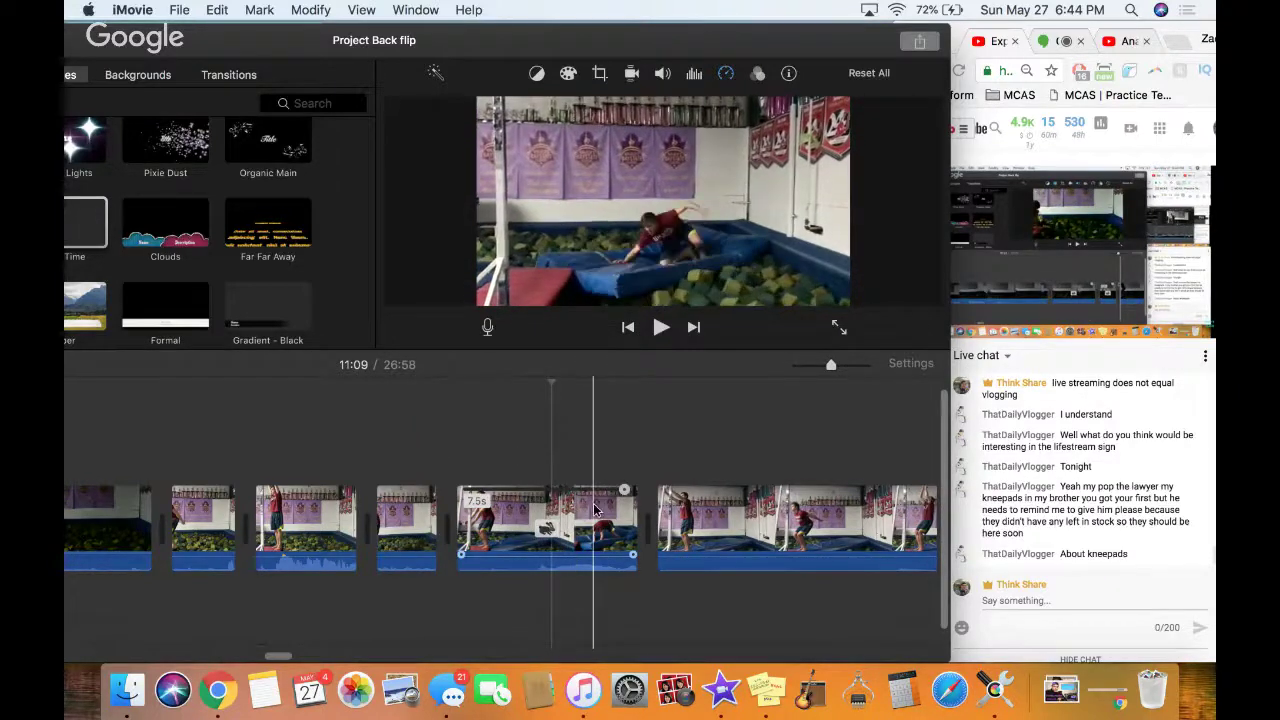
Split the fast-forwarded blue-mat clip near its end and delete the last 1.8 s
key("super+b")
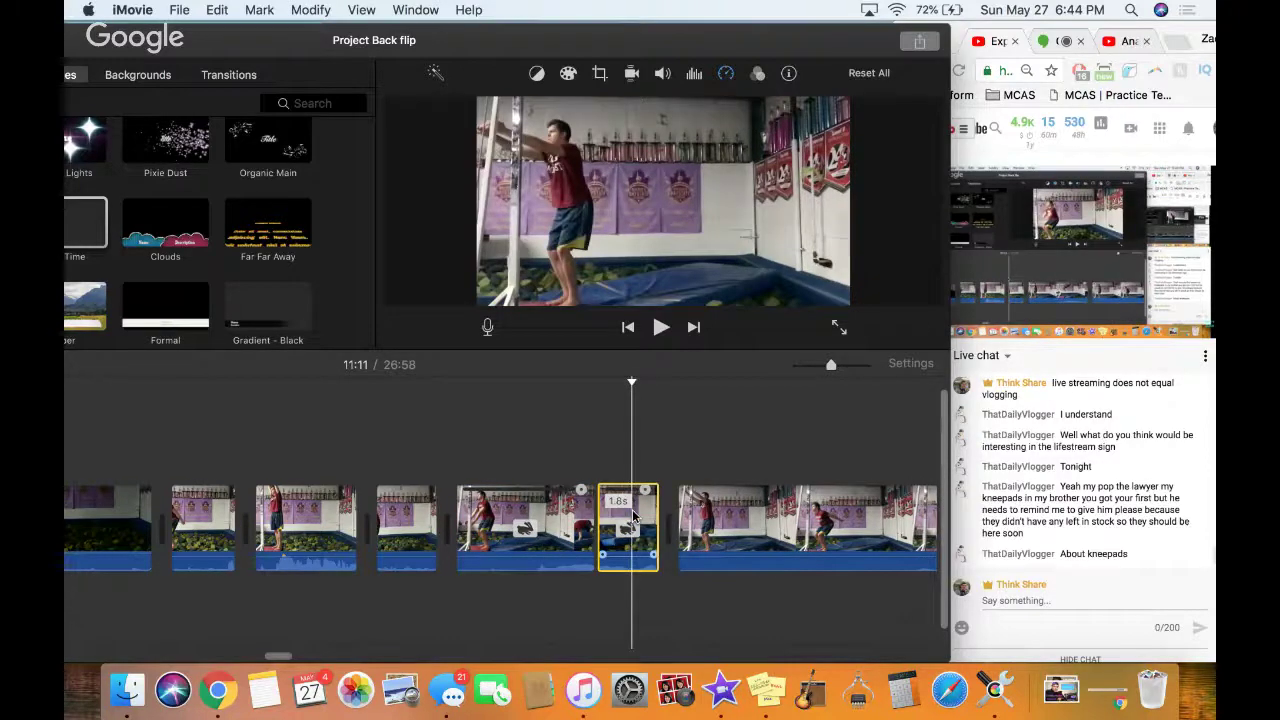
key("Delete")
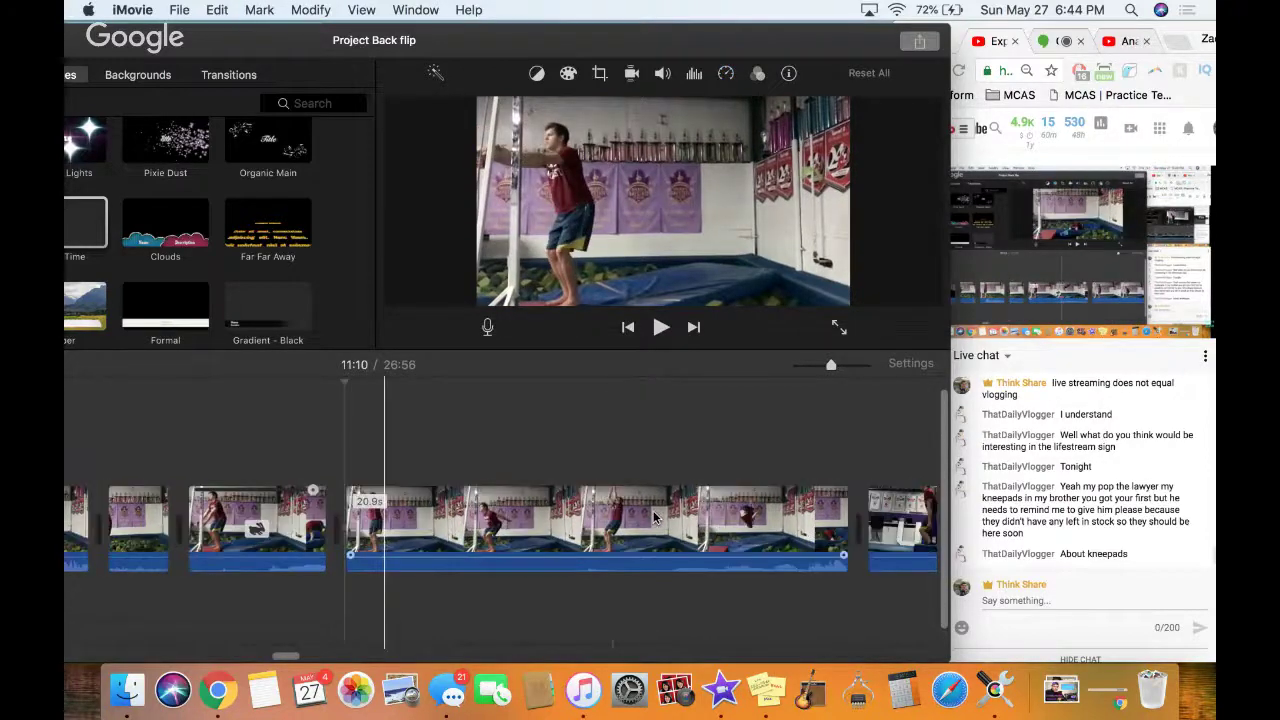
Split the following 20.9 s foam-pit clip at 11:18 and delete the part before the jump
scroll(653, 510, "right", 5)
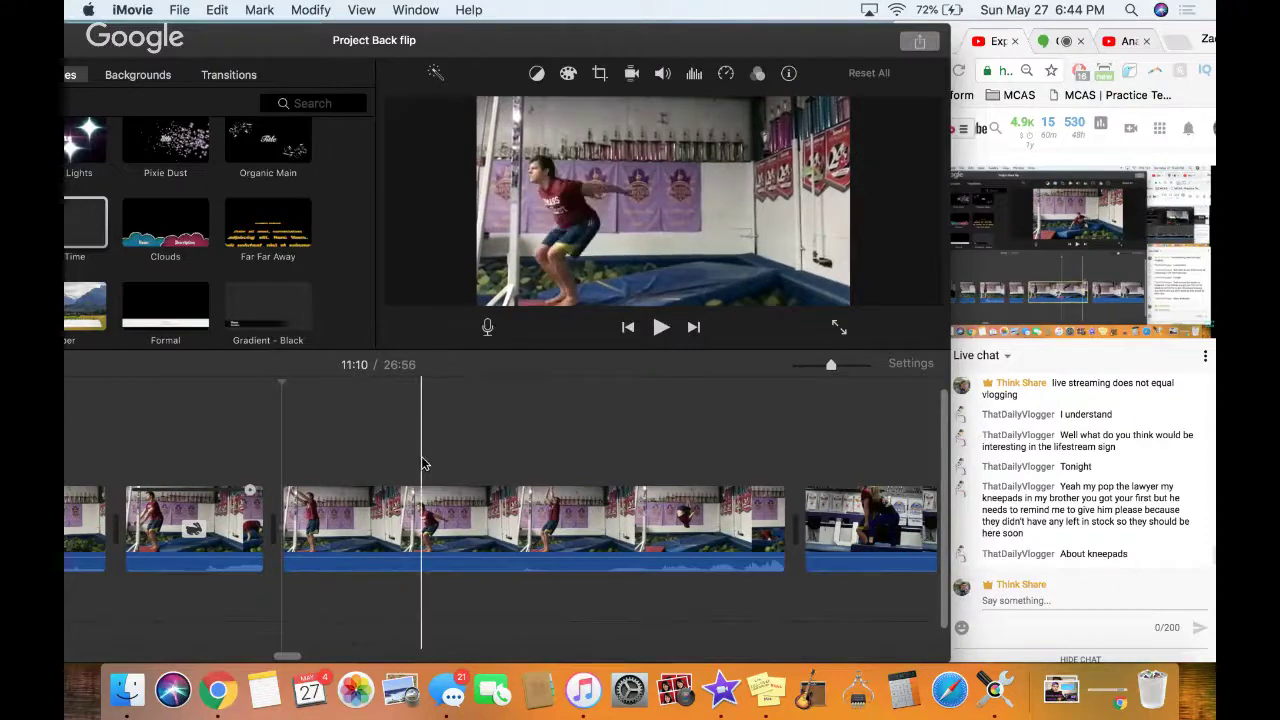
left_click(471, 462)
key("super+b")
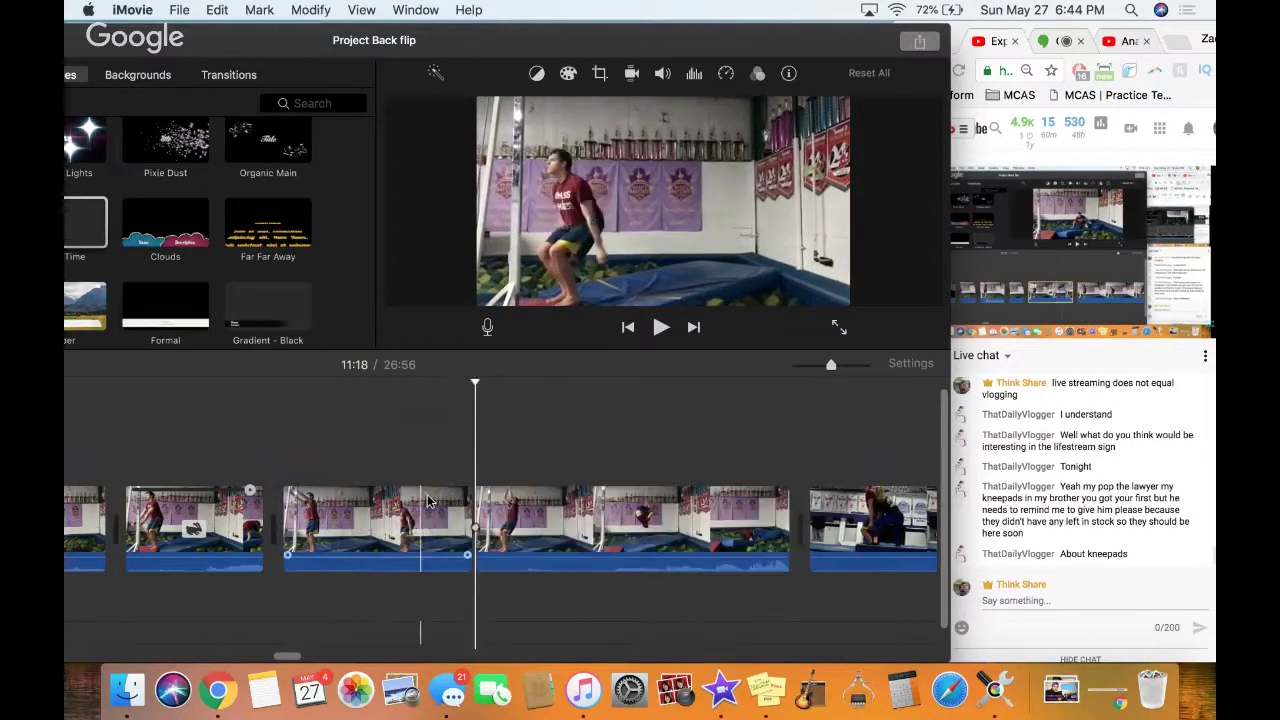
left_click(408, 520)
key("Delete")
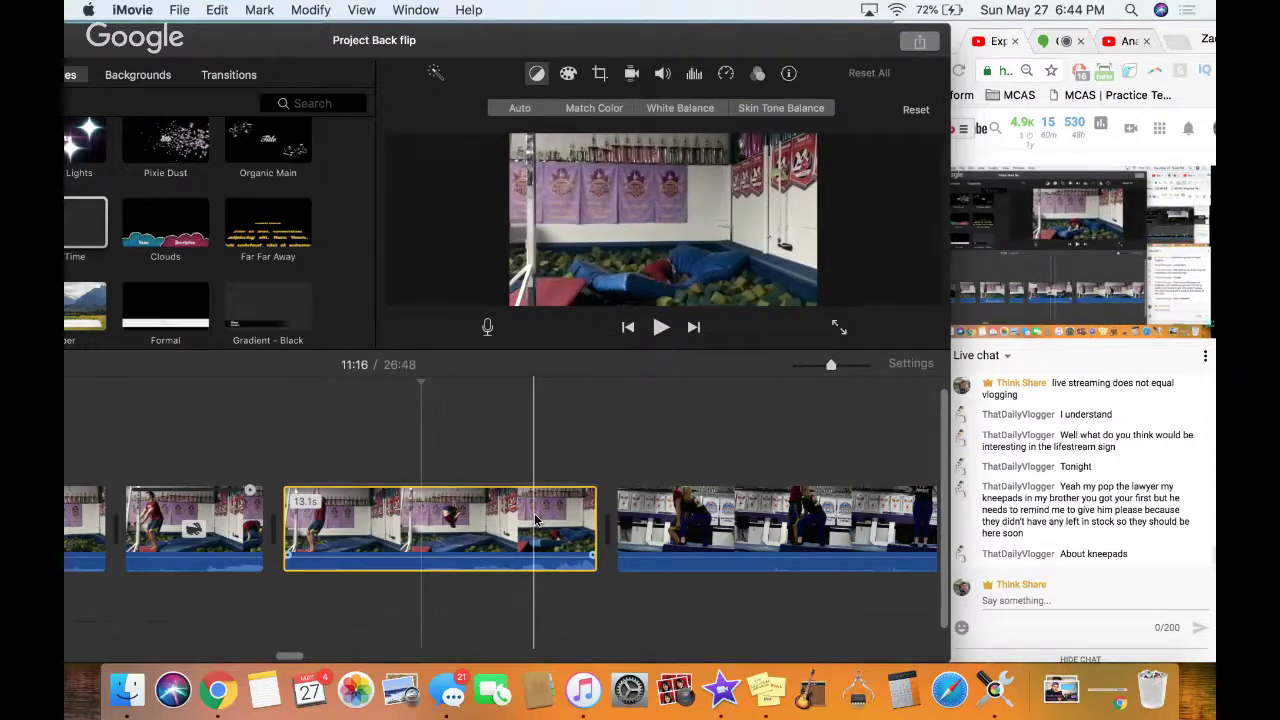
Try fast-forwarding the 13.1 s foam-pit clip to 6.3 s, preview it and undo the speed change
left_click_drag(588, 497, 370, 497)
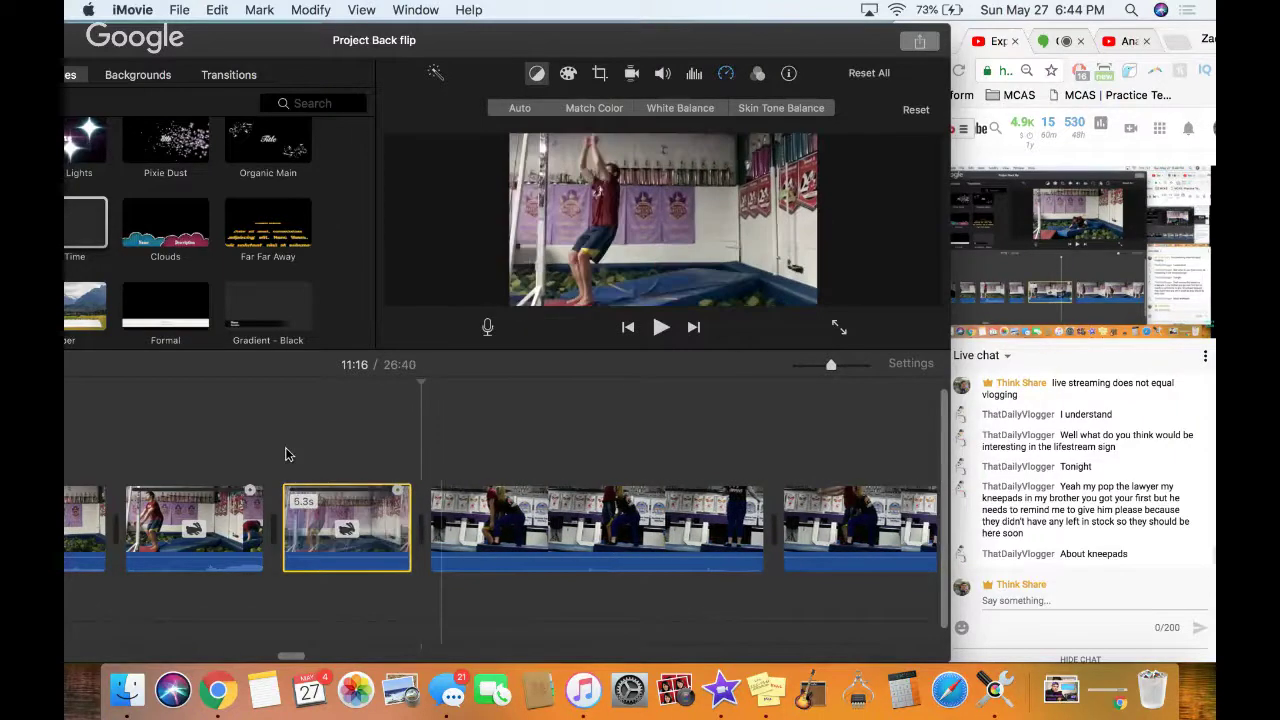
key("/")
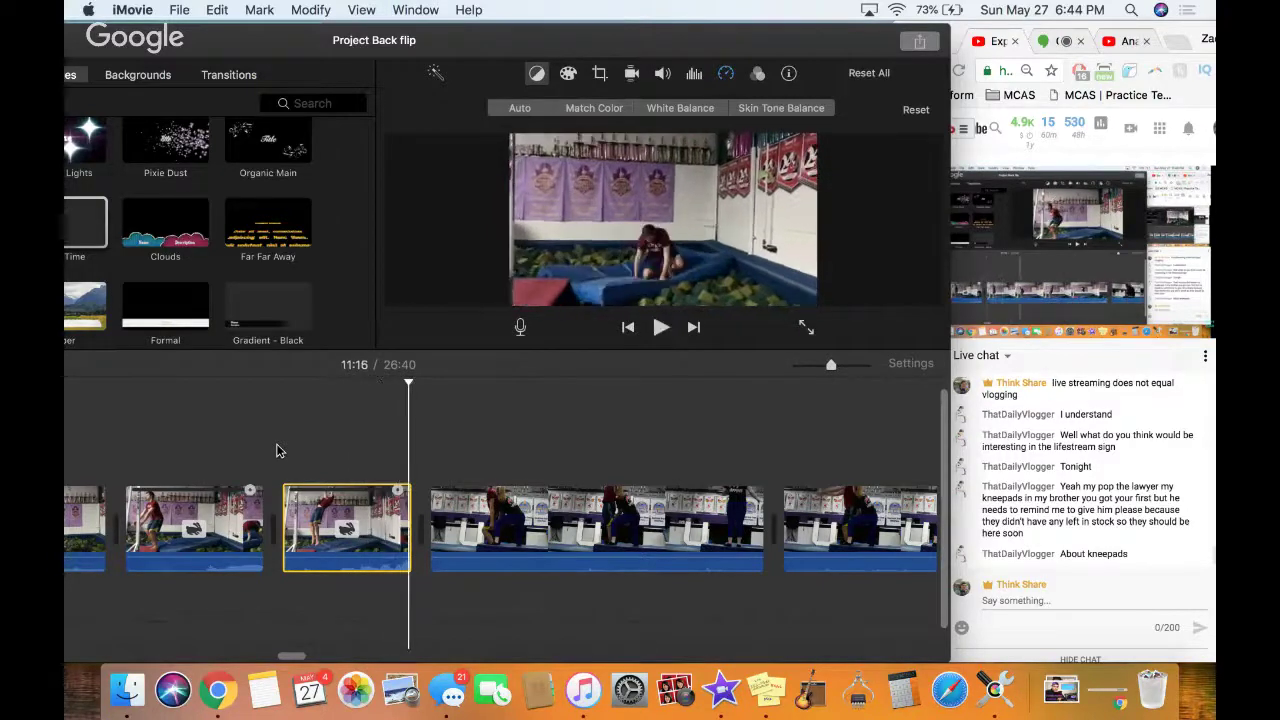
key("super+z")
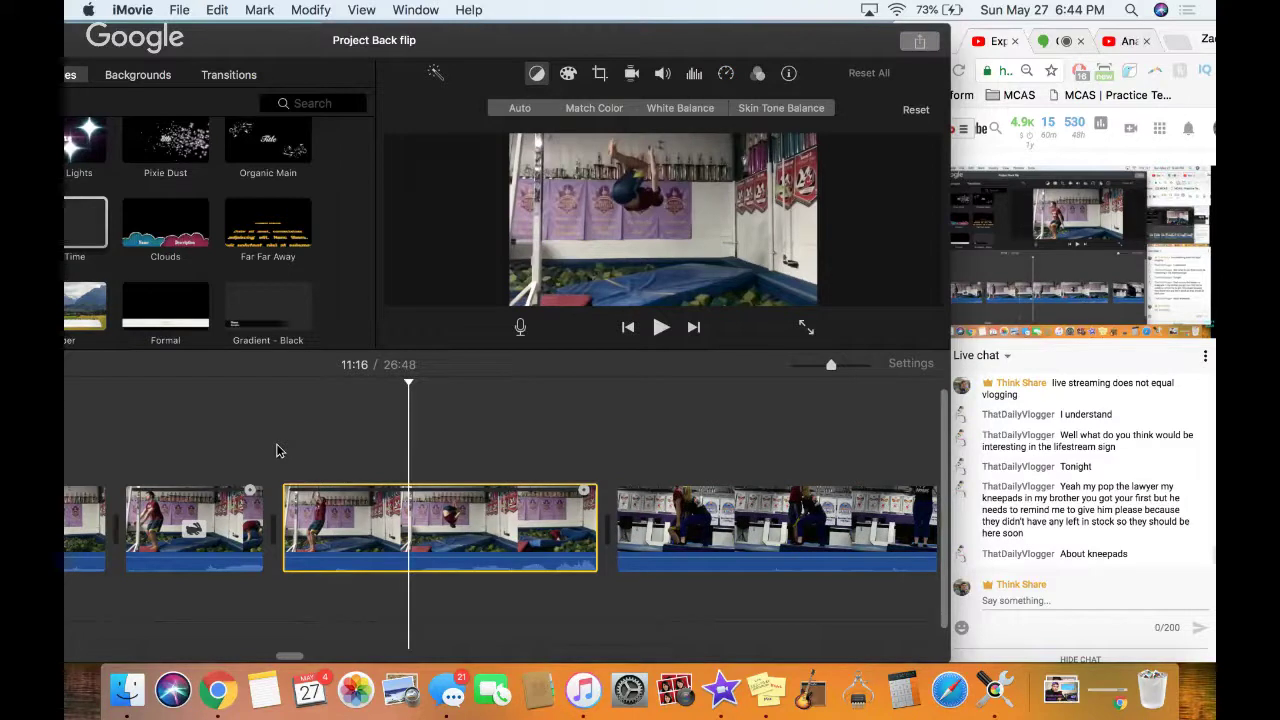
Play the 13.1 s foam-pit clip, split it after the landing at about 11:22 and delete the trailing 1.2 s
key("space")
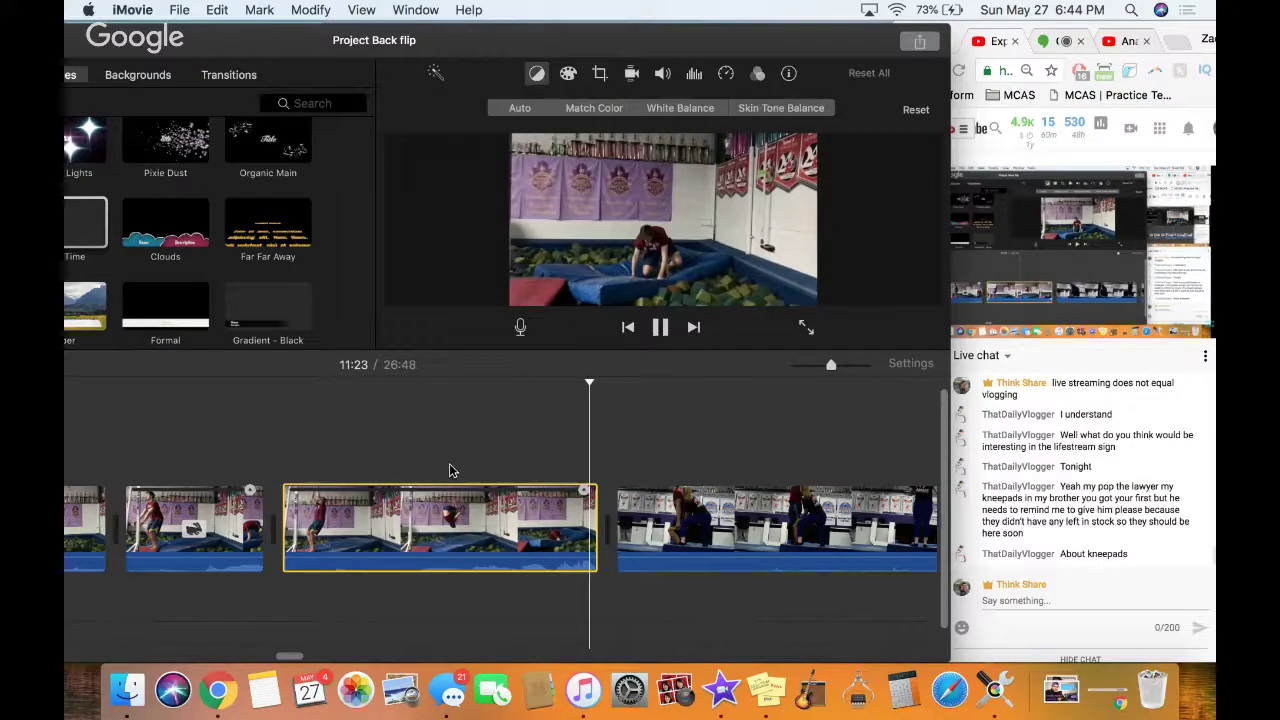
key("space")
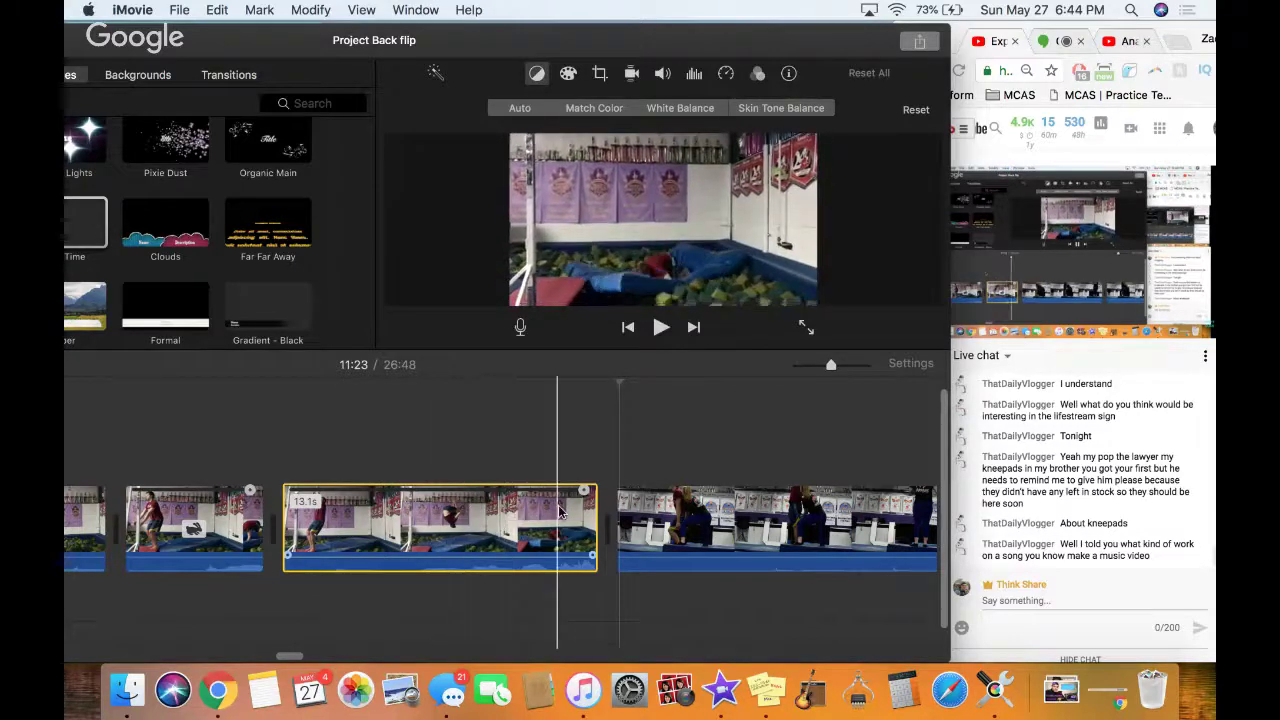
key("super+b")
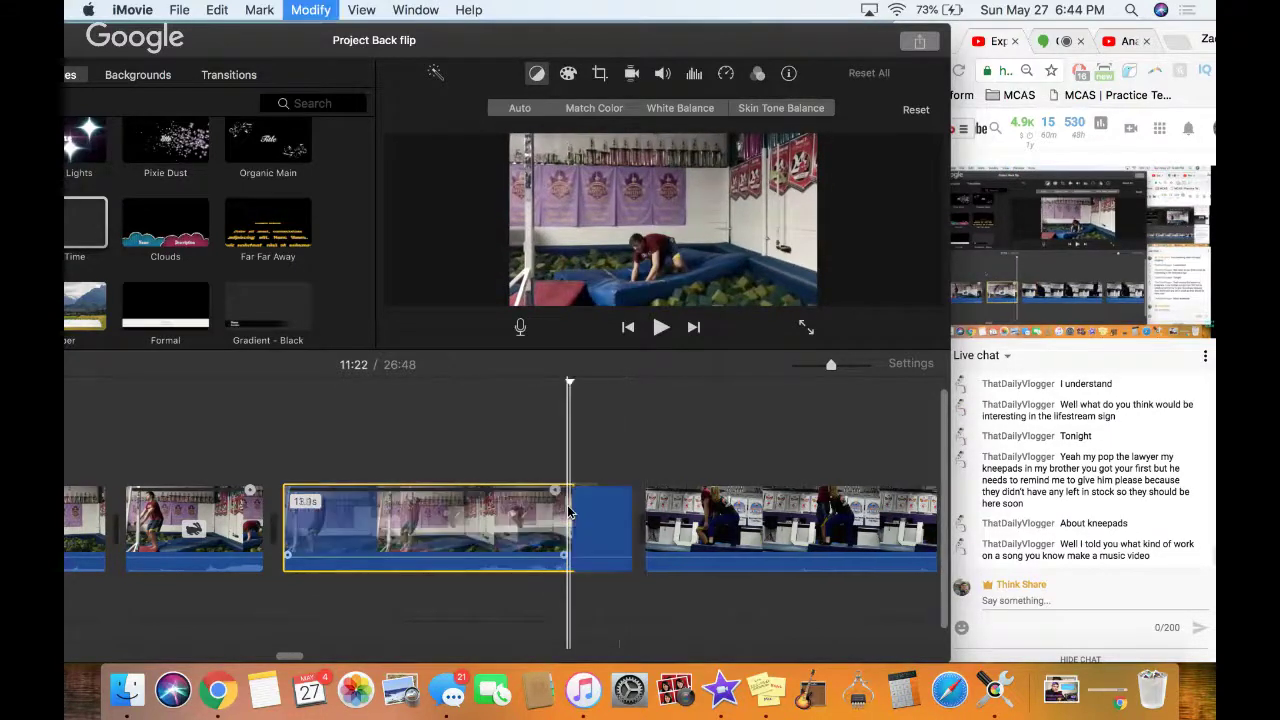
left_click(612, 522)
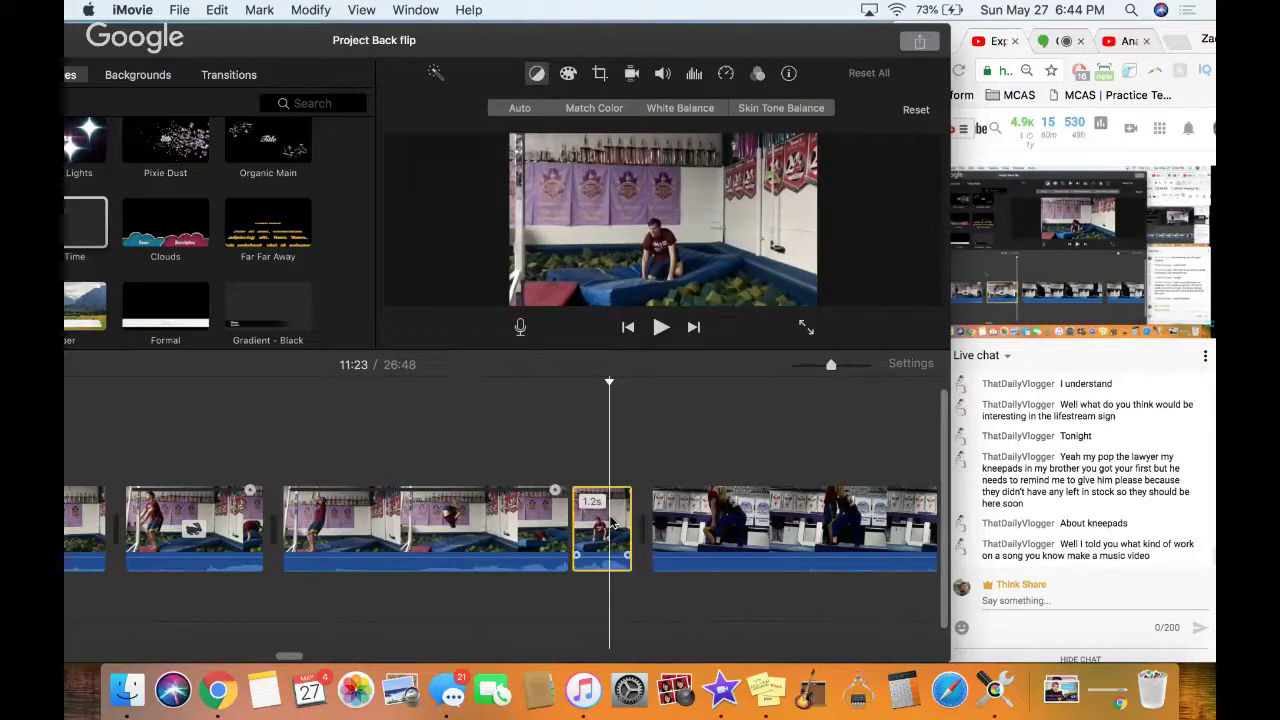
key("m")
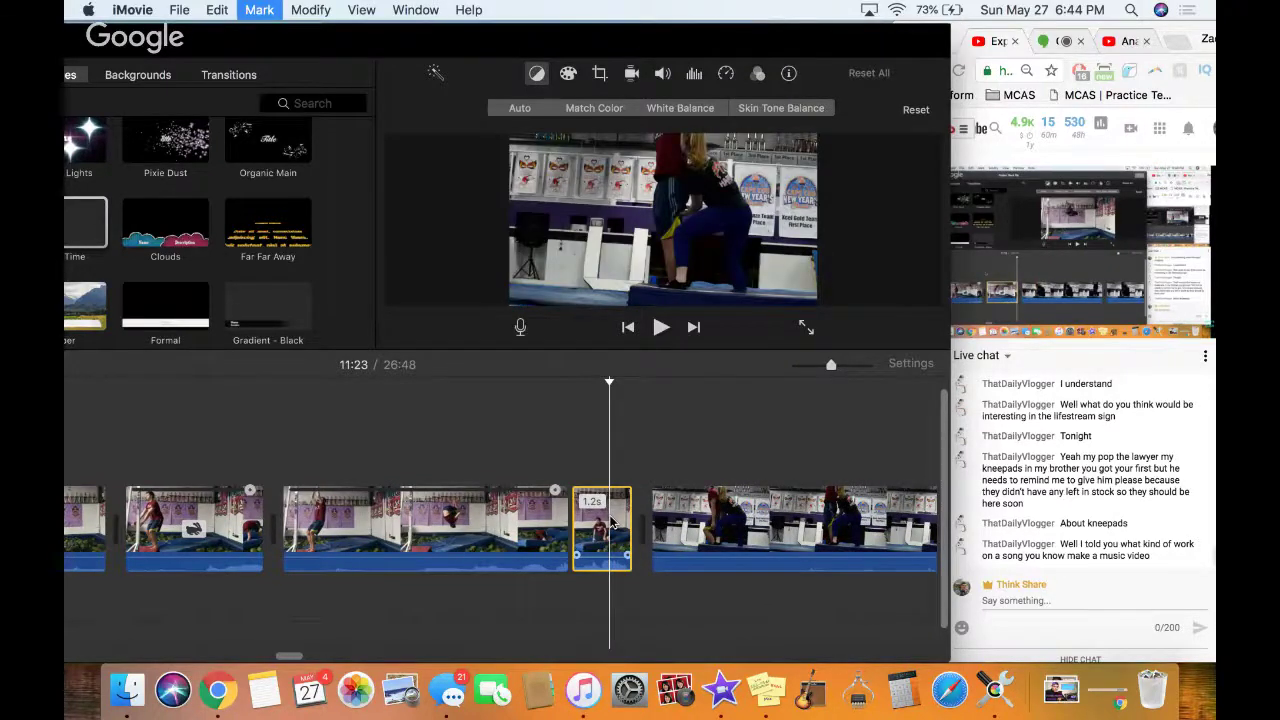
key("BackSpace")
Cut another 1.1 s off the end of the foam-pit jump clip and fast-forward the remaining 10.8 s clip
left_click(546, 515)
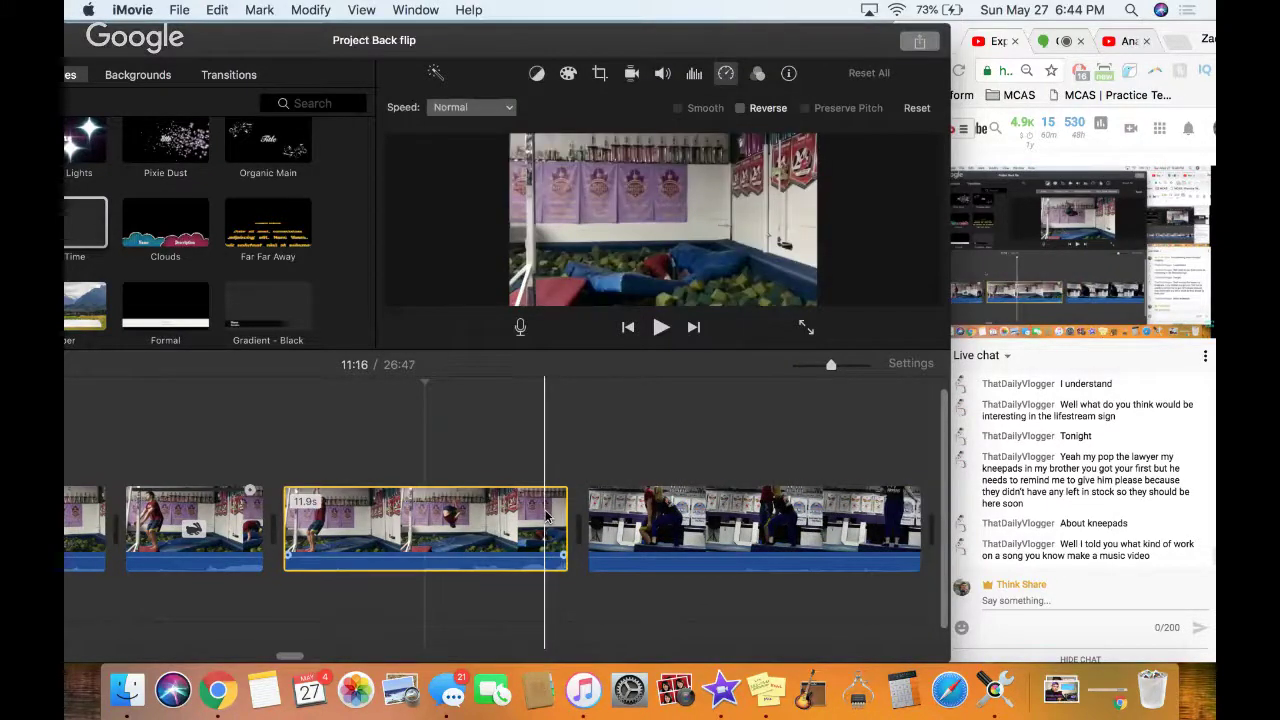
key("space")
key("space")
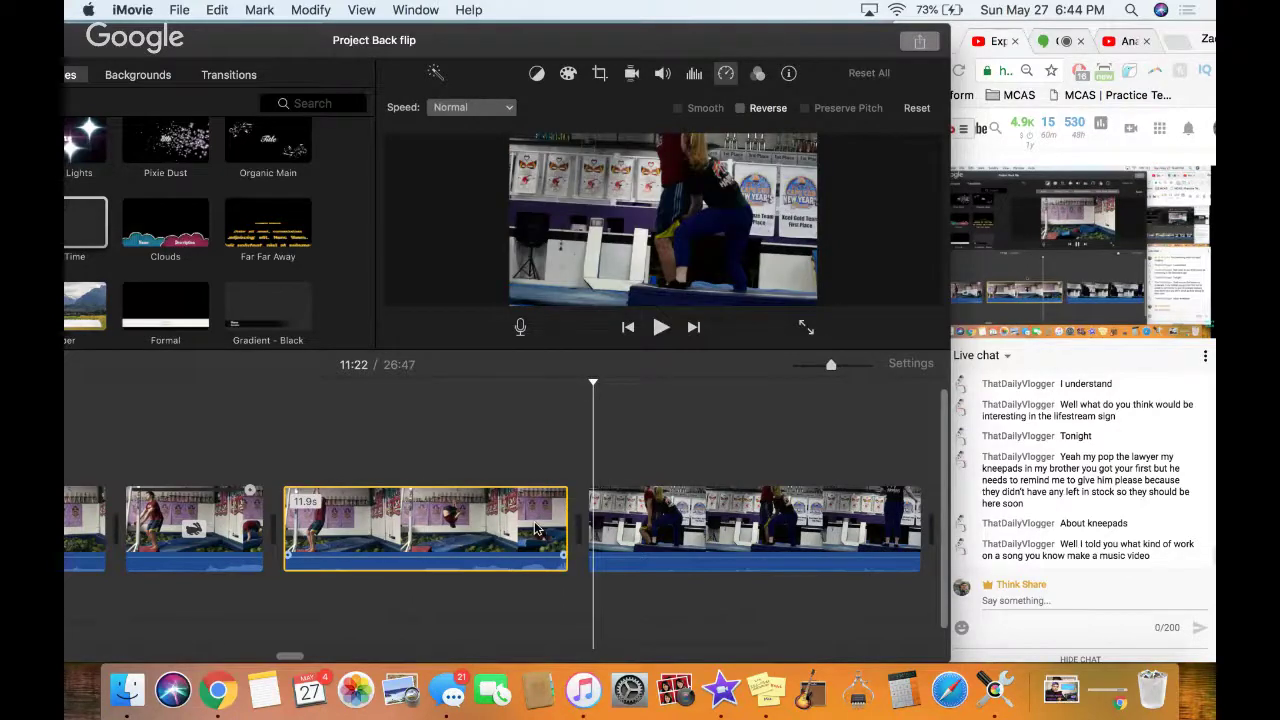
left_click(542, 527)
key("BackSpace")
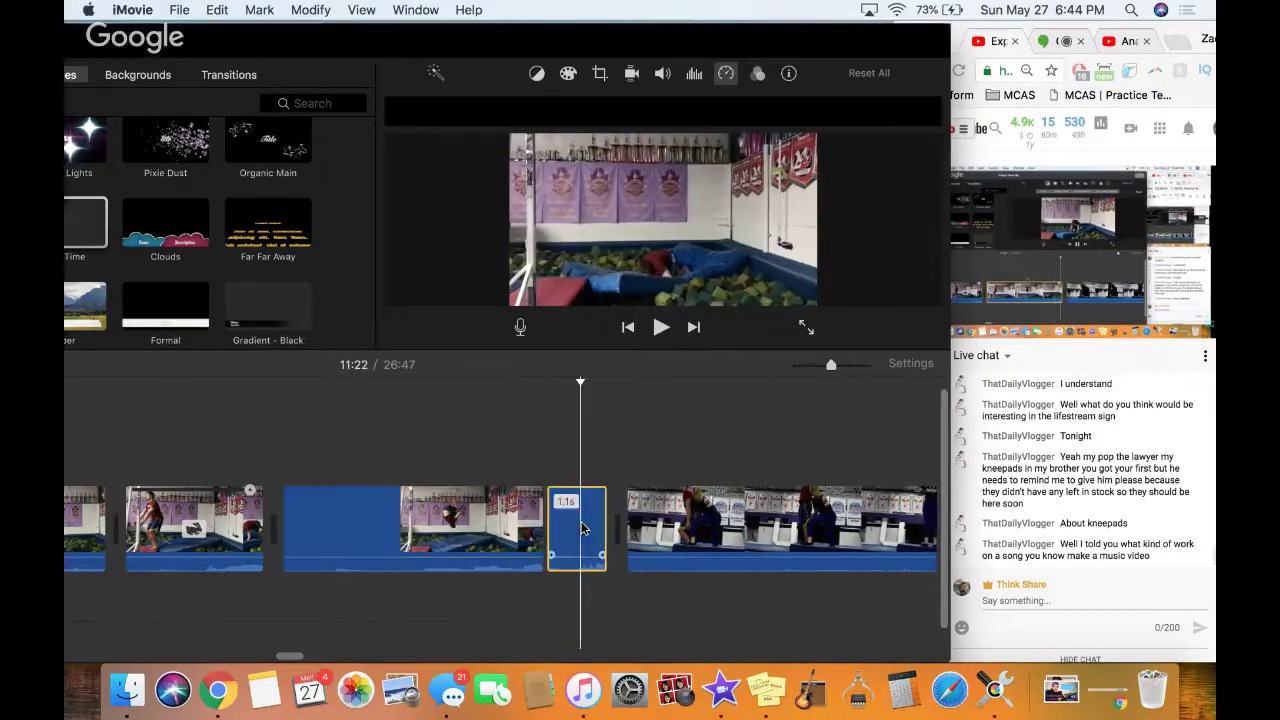
left_click(518, 515)
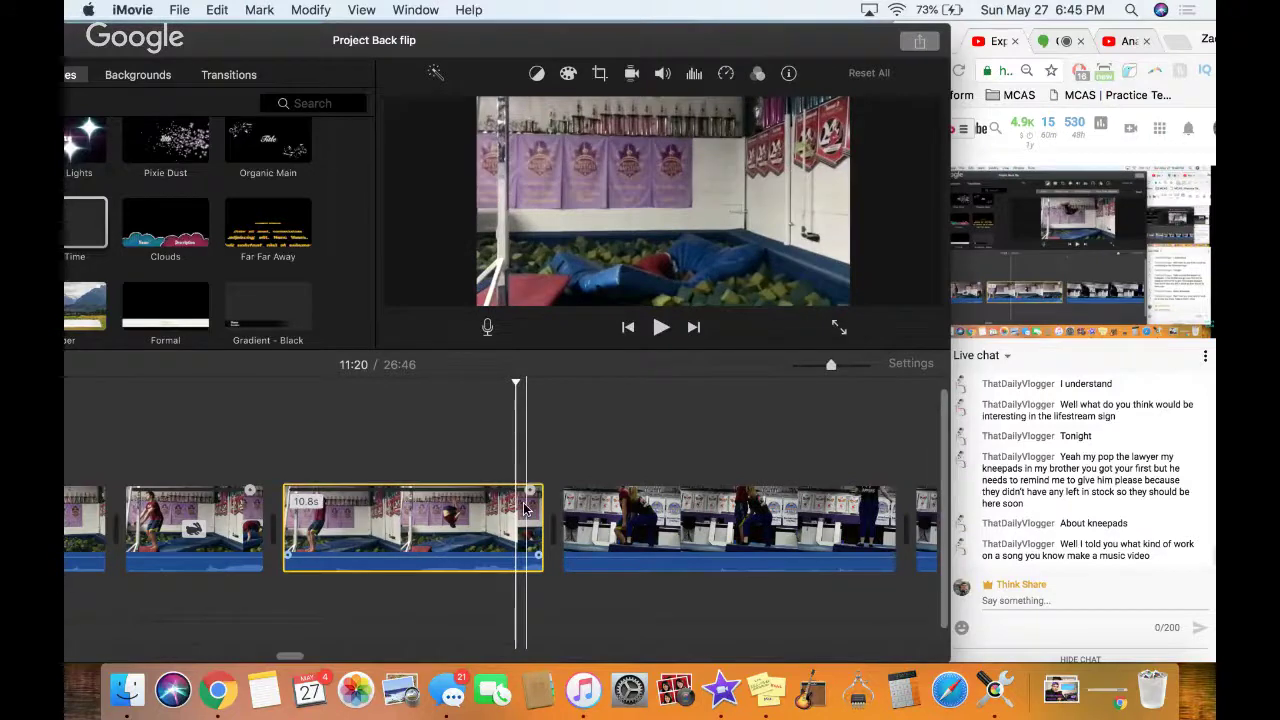
left_click_drag(467, 497, 400, 492)
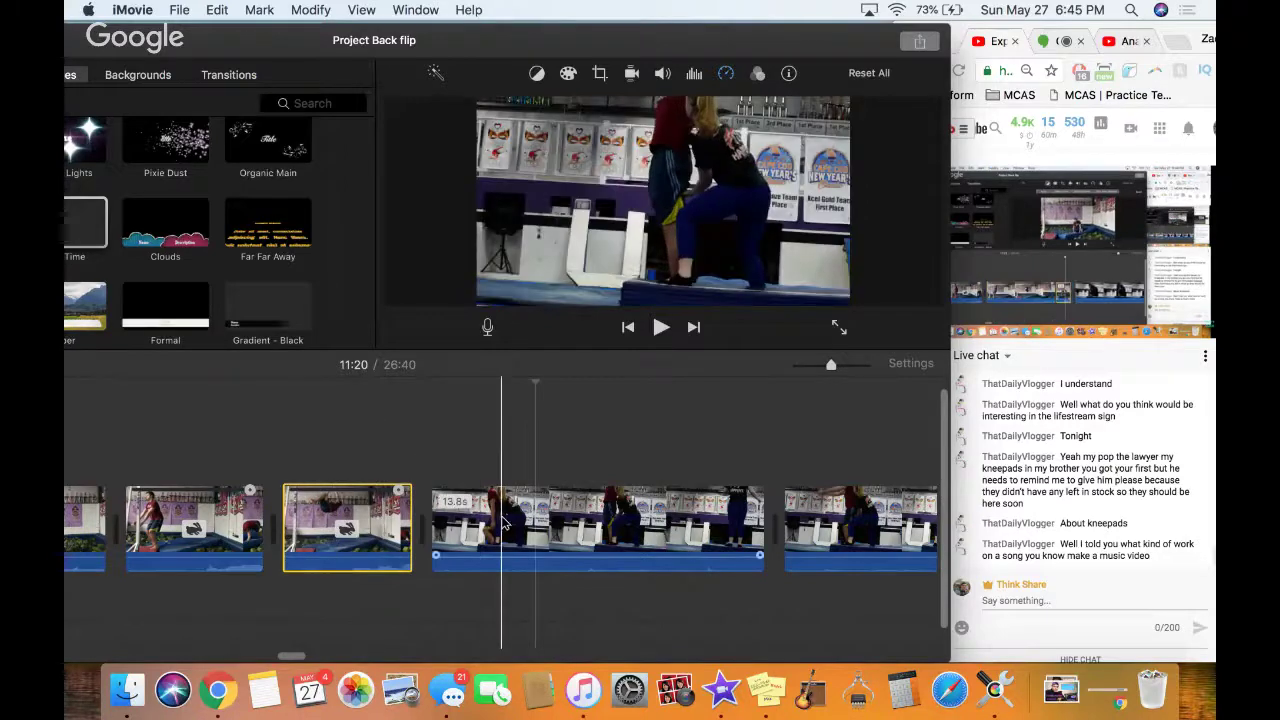
Play into the 13.8 s spotted-flip clip, split it at 11:19 and delete its opening part, leaving 10.5 s
scroll(505, 522, "right", 5)
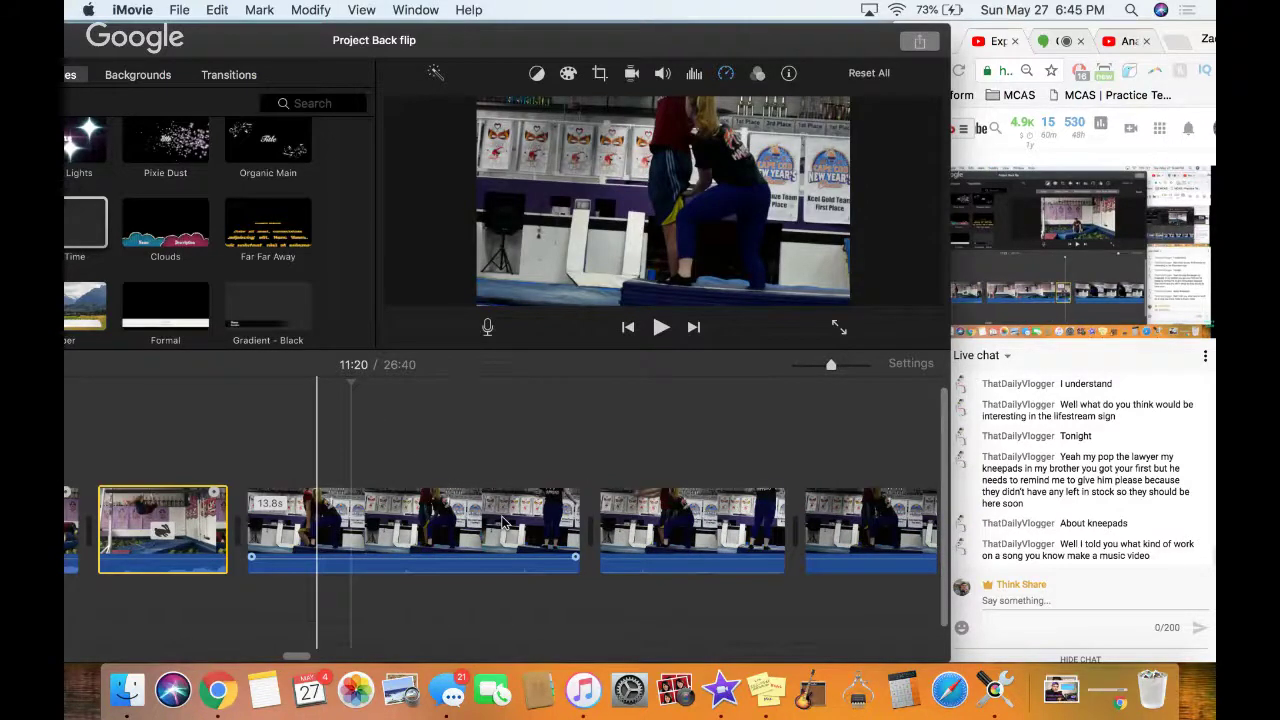
left_click(222, 445)
key("space")
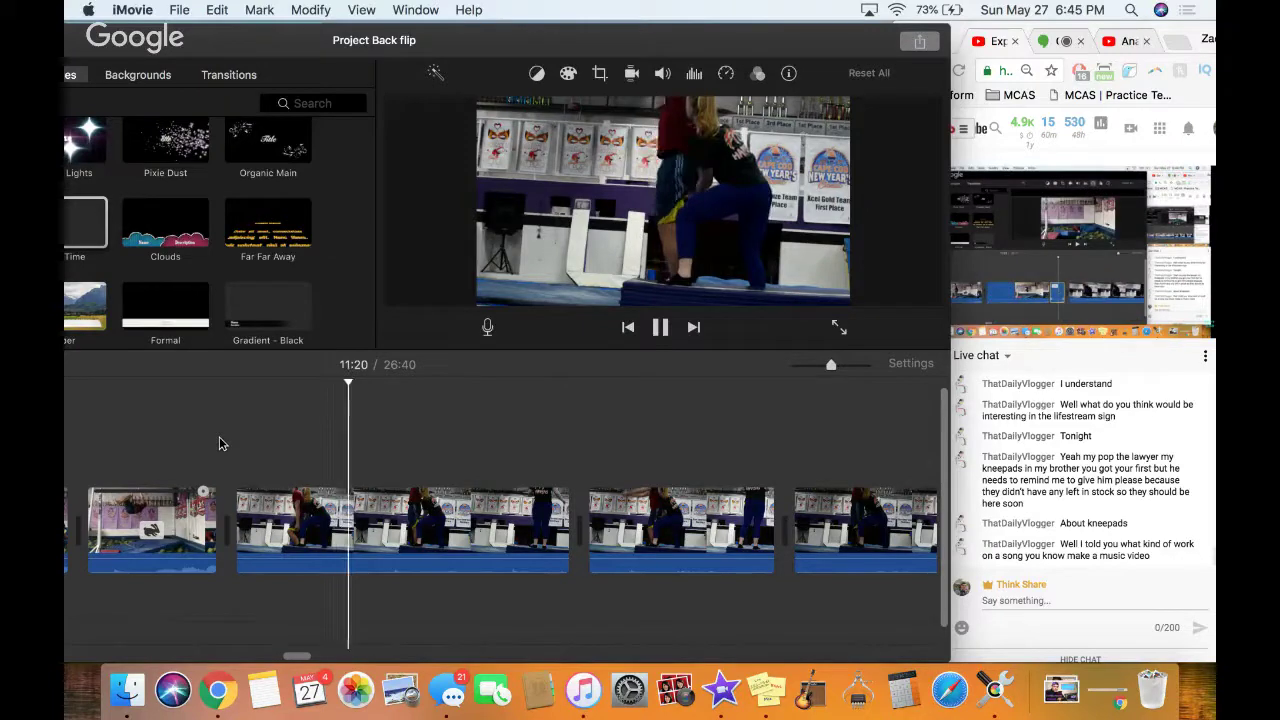
left_click(315, 515)
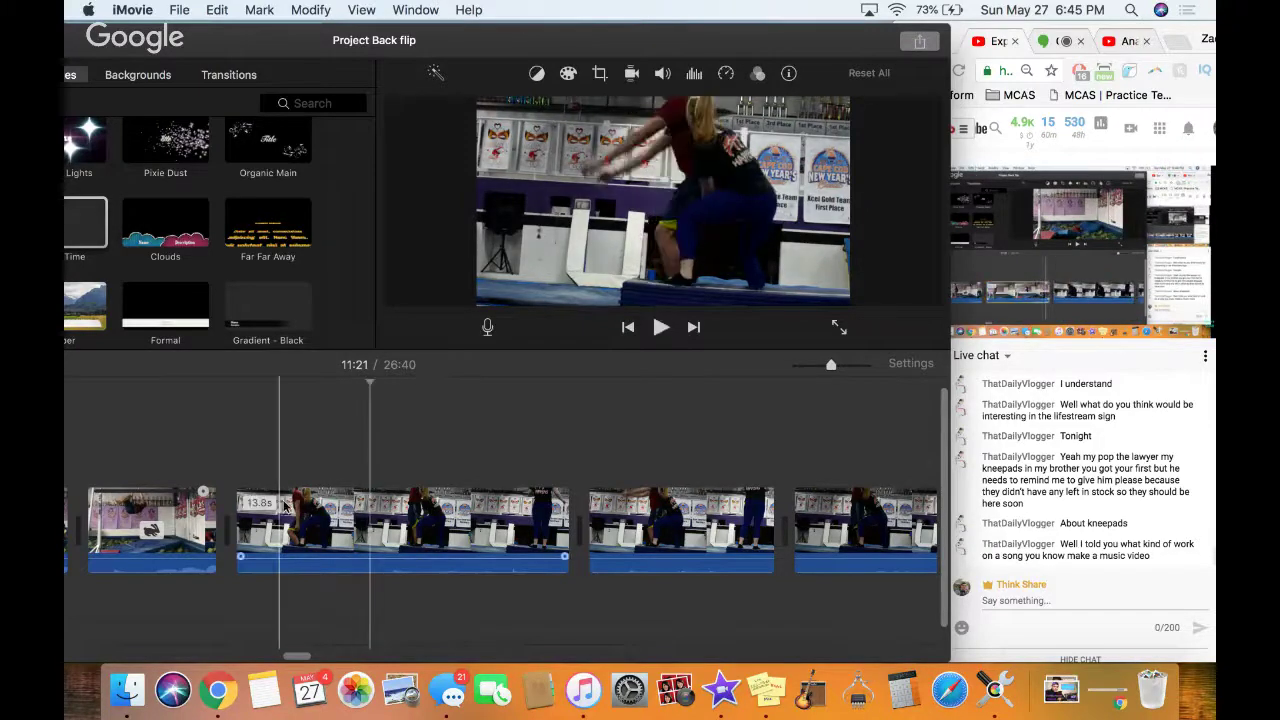
key("super+b")
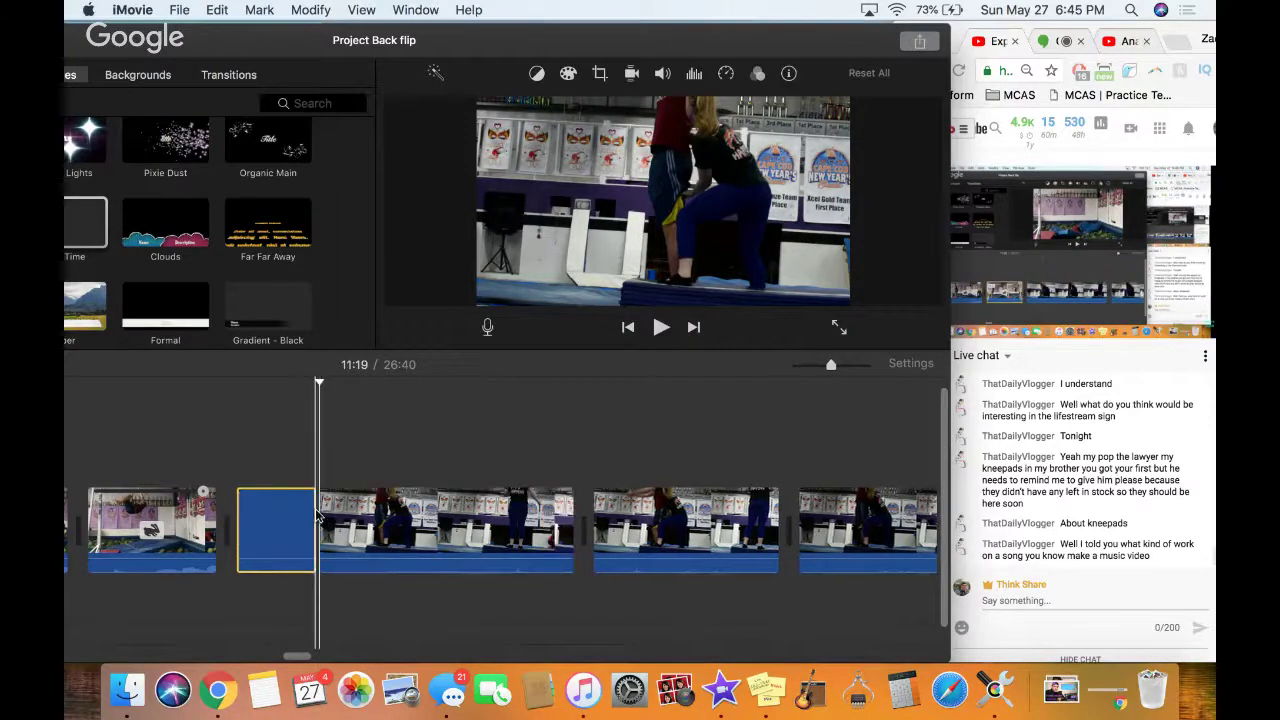
key("Delete")
Play the 10.5 s spotted-flip clip, split it after the flip at 11:22 and delete the trailing 4.3 s
key("space")
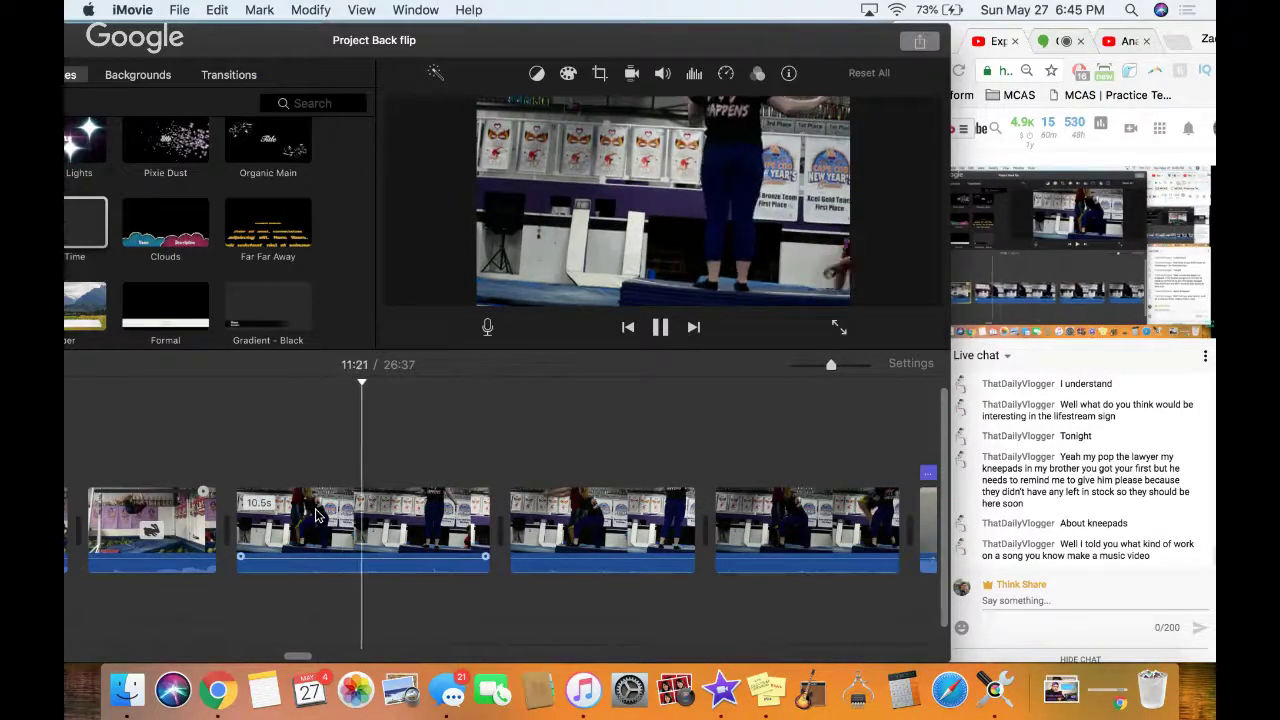
key("space")
key("super+b")
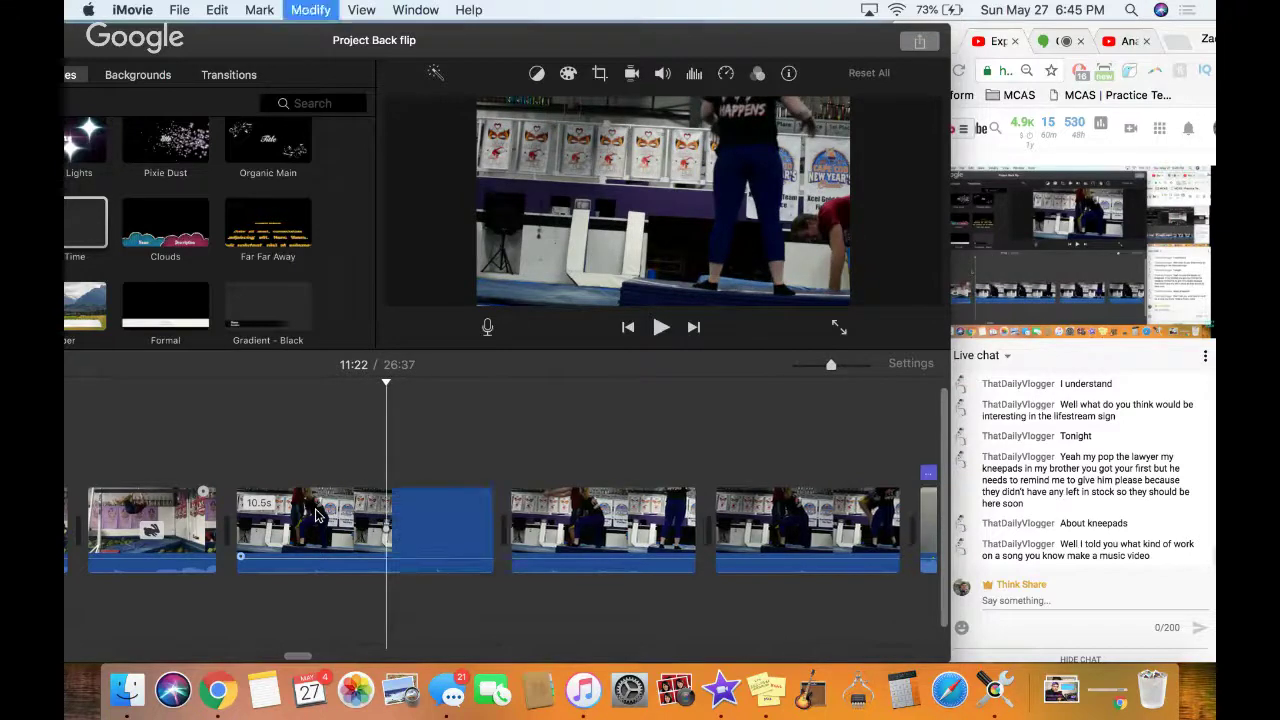
key("space")
left_click(450, 530)
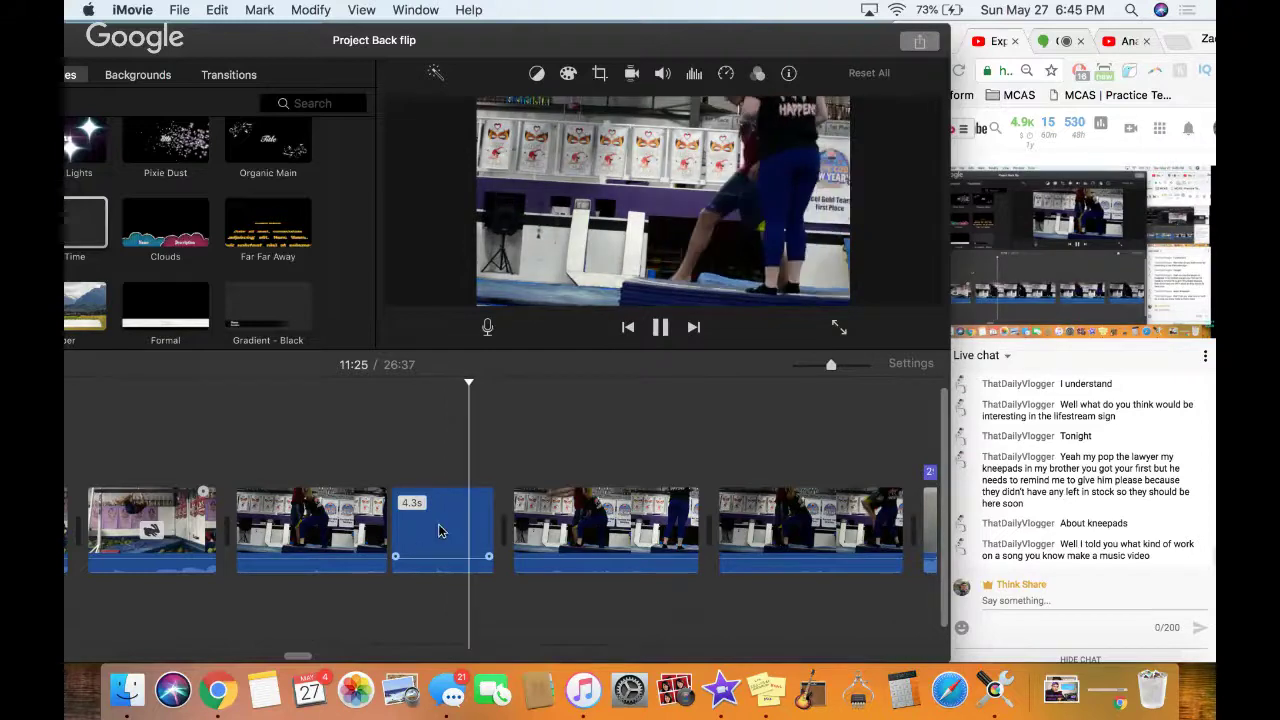
left_click(440, 530)
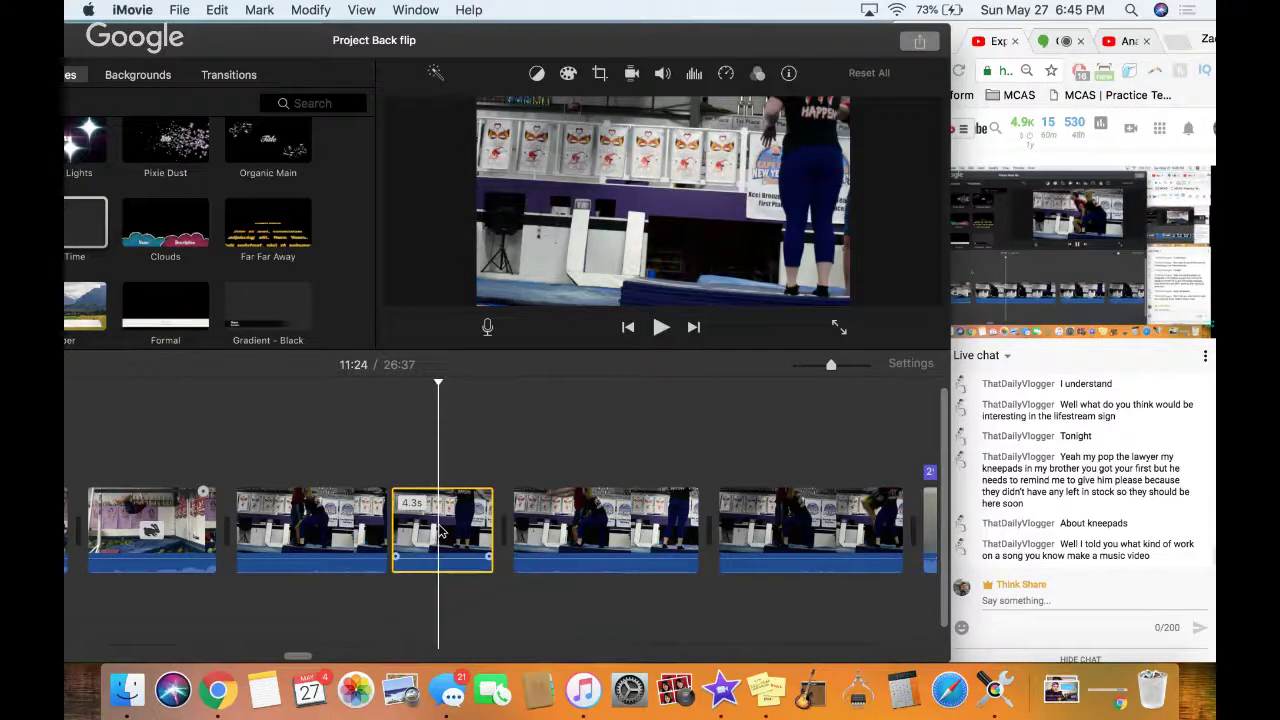
key("Delete")
Play the next 7.7 s spotted-flip clip, split it at 11:26 and delete the trailing 3.8 s
key("space")
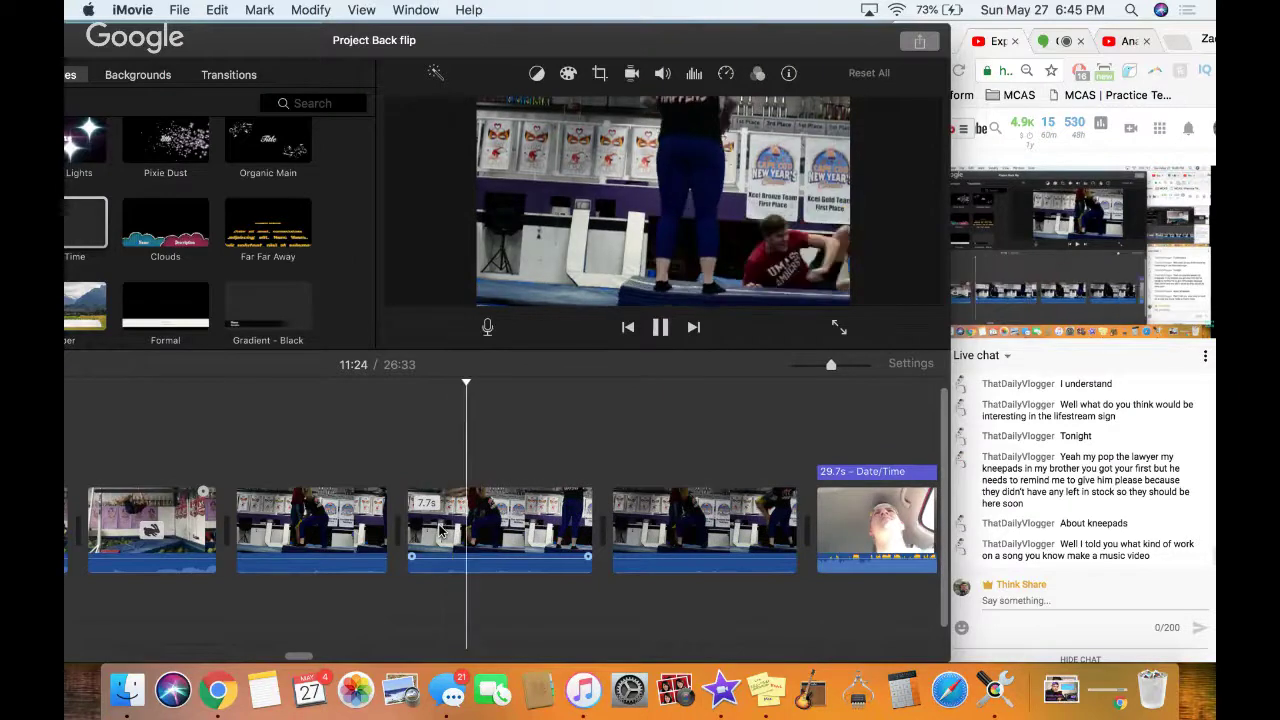
key("space")
key("super+b")
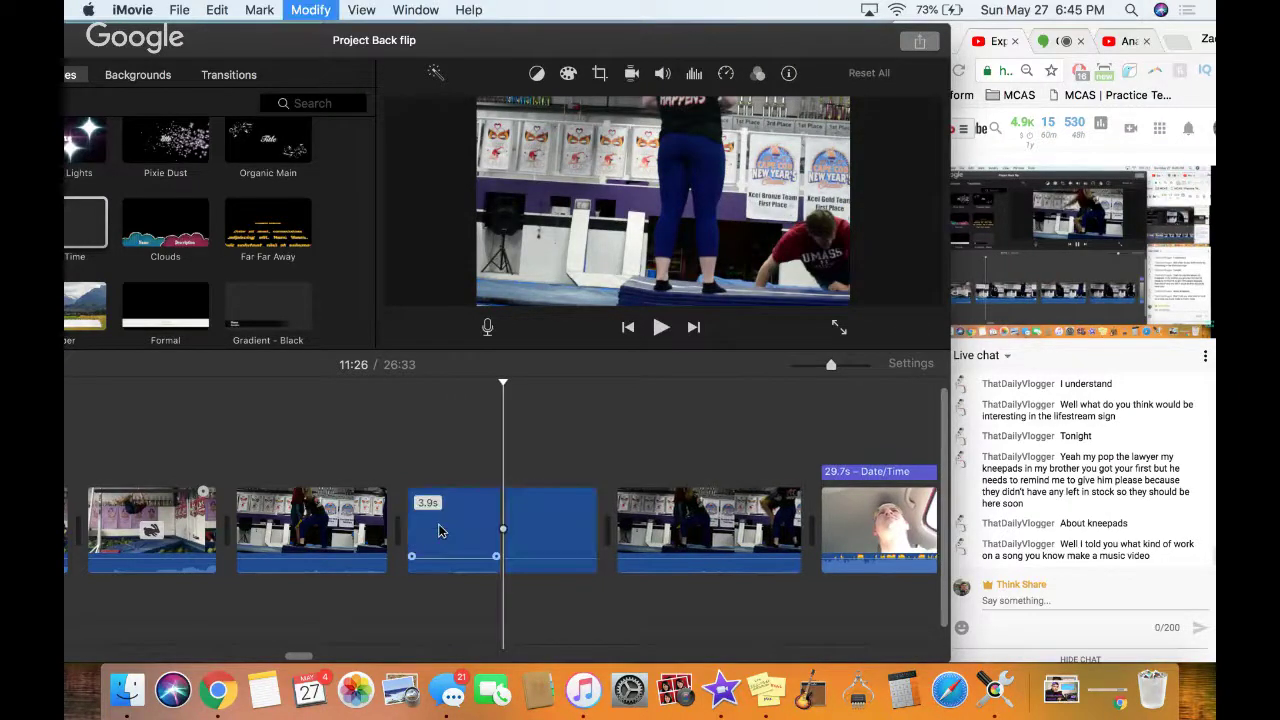
key("space")
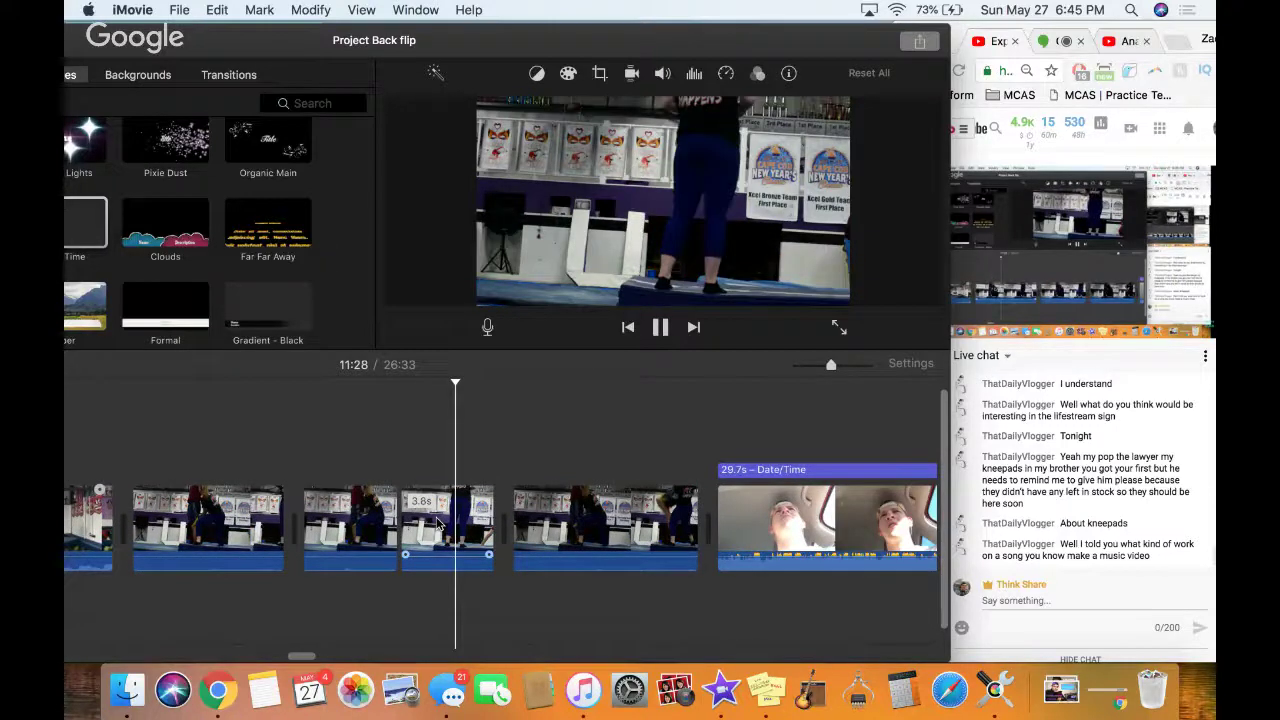
left_click(440, 528)
key("super+z")
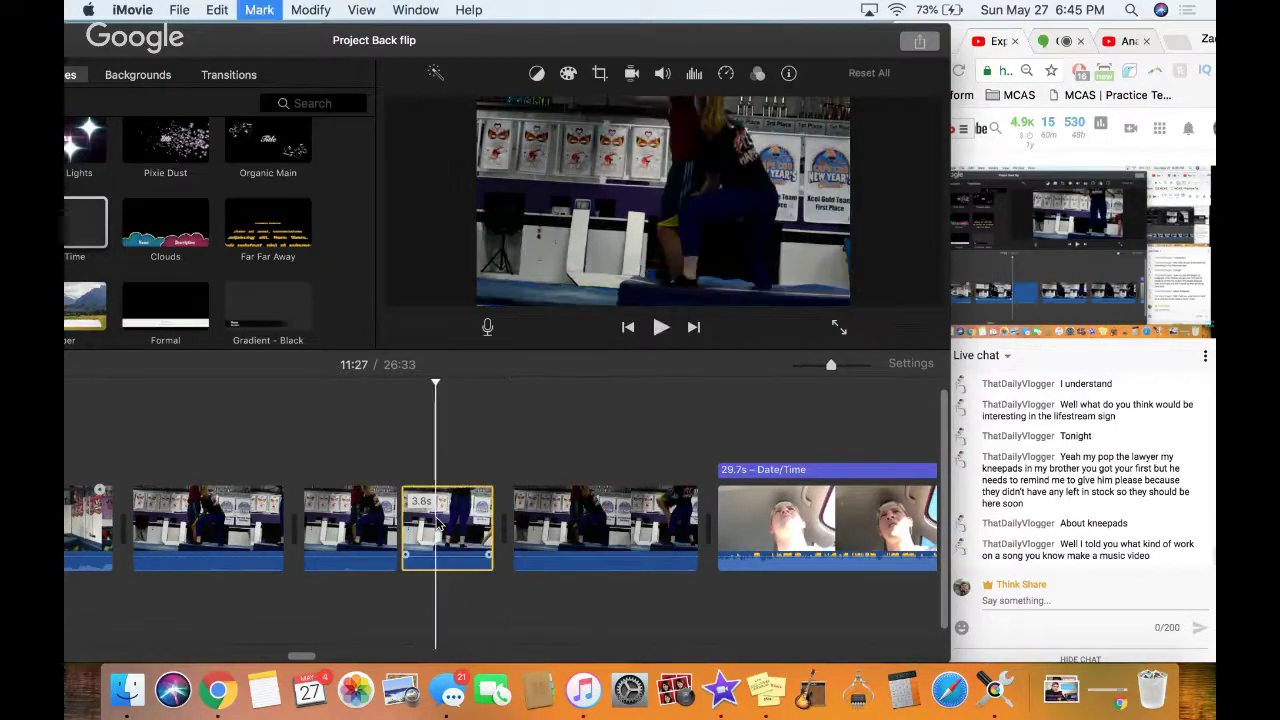
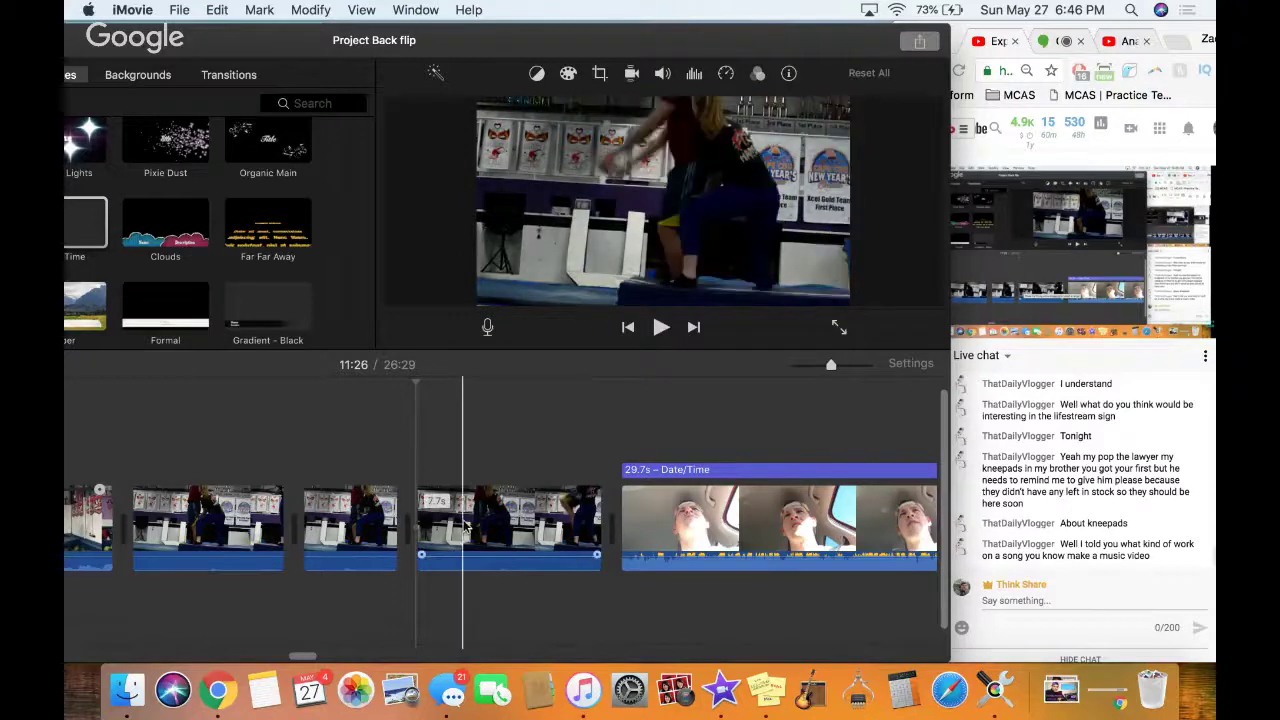
Play the 7.7 s clip before the car footage, split it just before the flip, delete its first 2.0 s and resume playback
key("space")
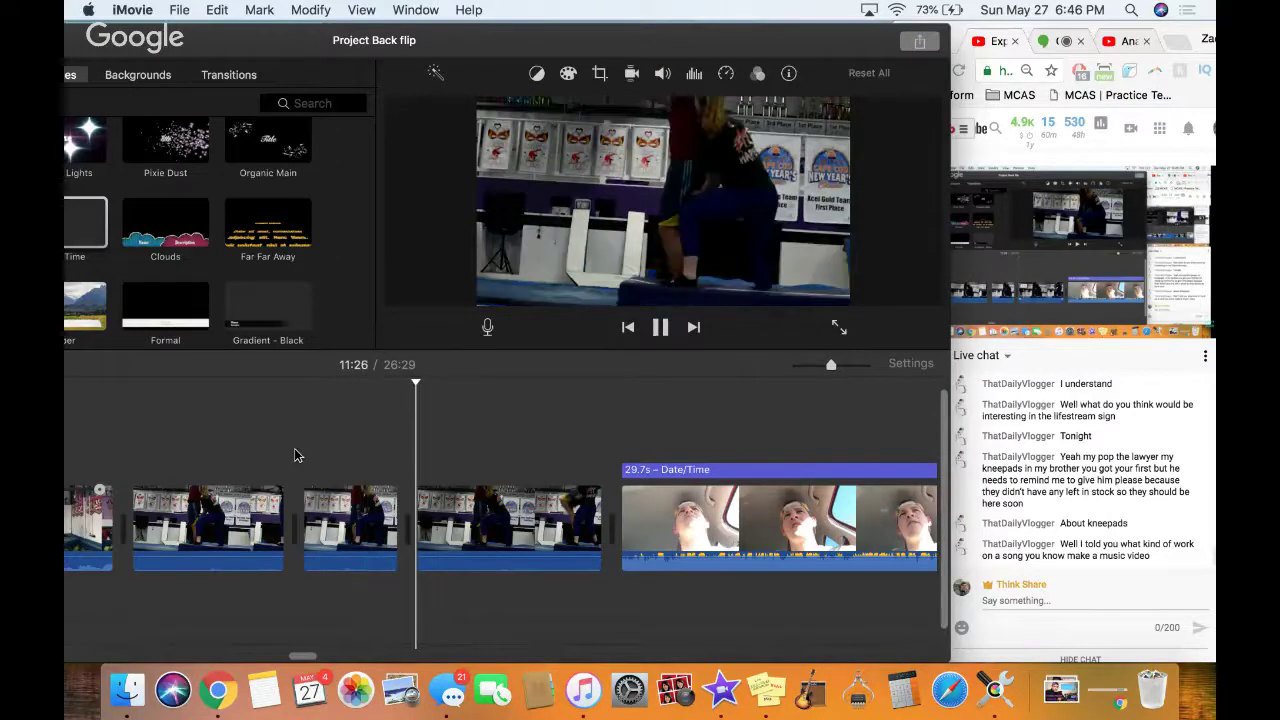
key("space")
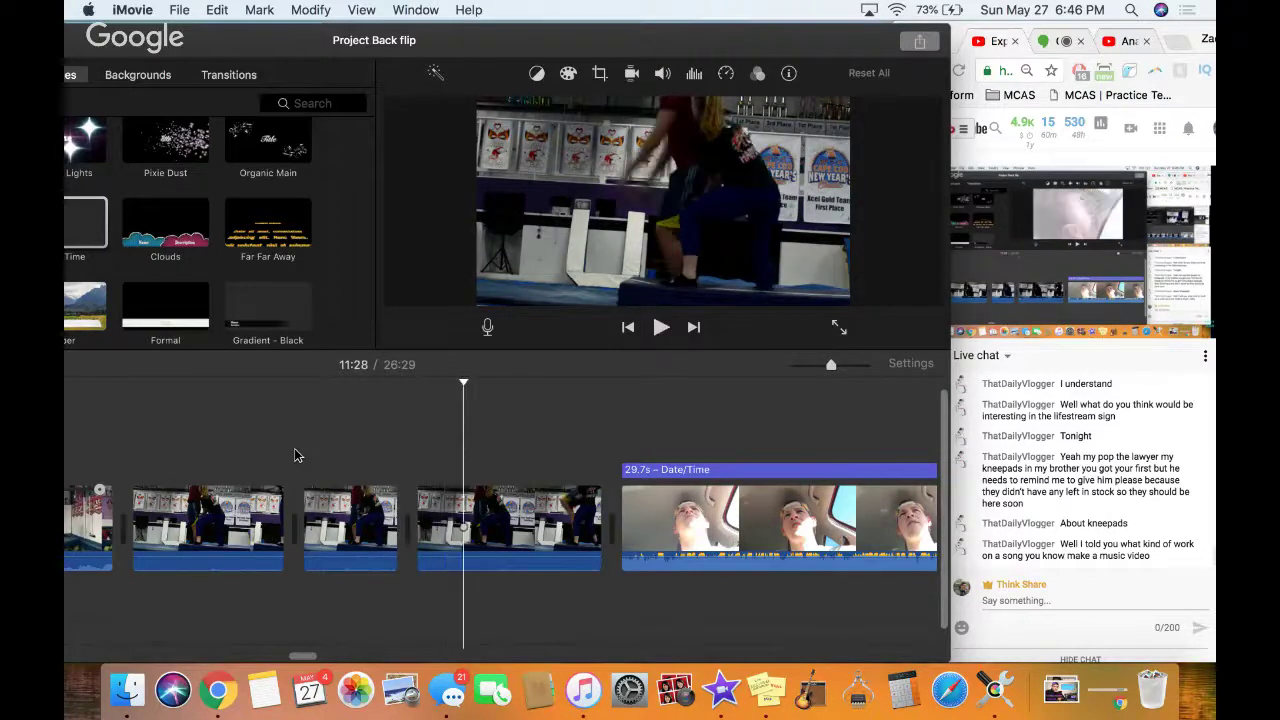
key("alt+f")
key("super+z")
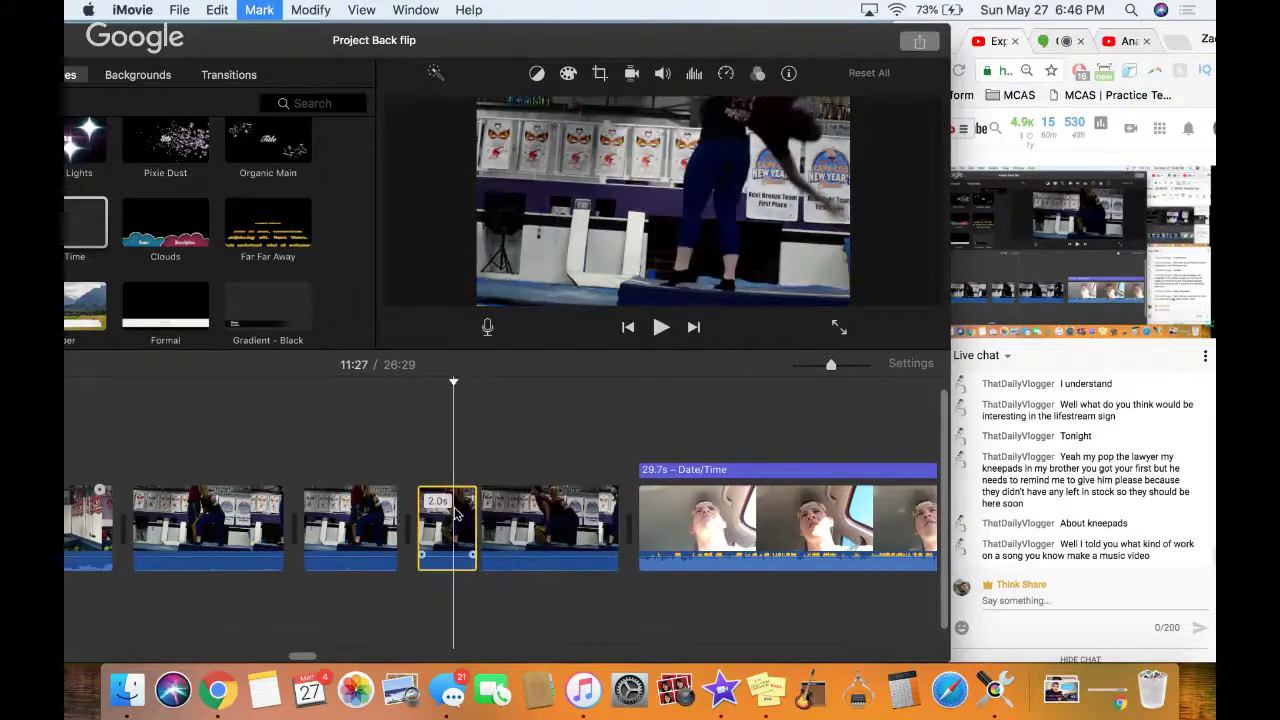
key("space")
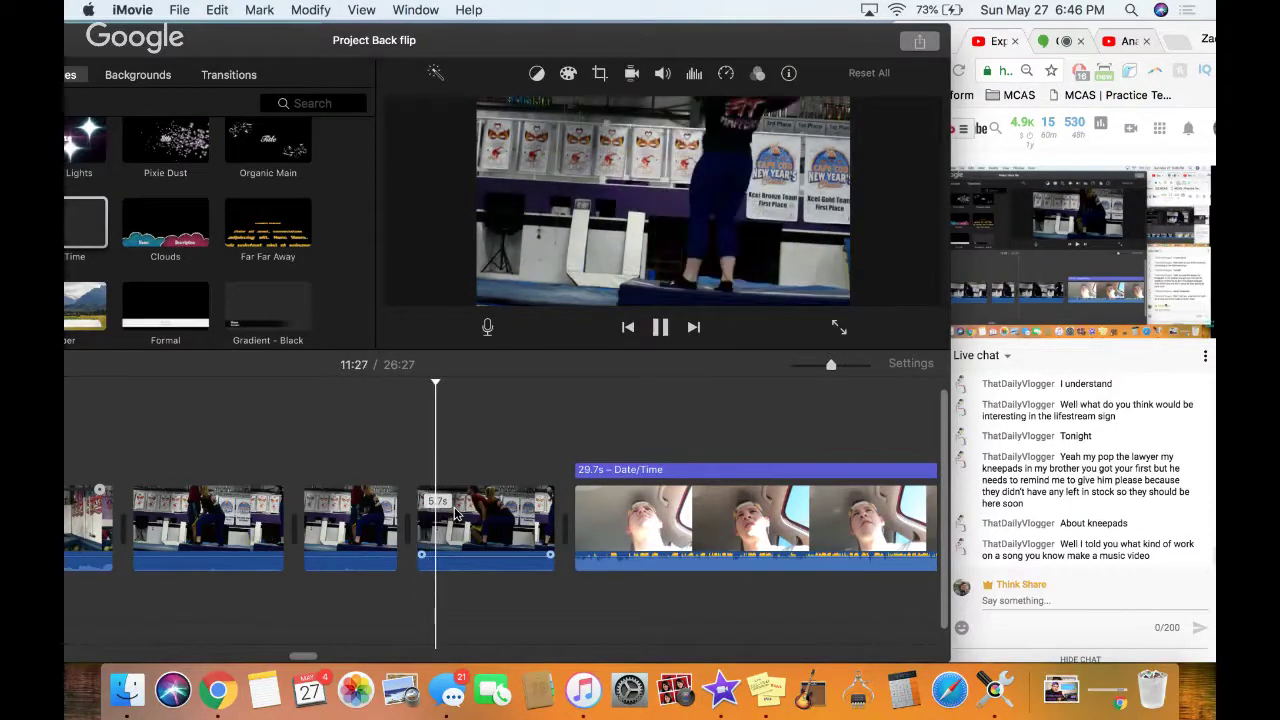
Split the 5.7 s clip before the car footage just after the flip and delete its trailing 2.4 s
key("super+b")
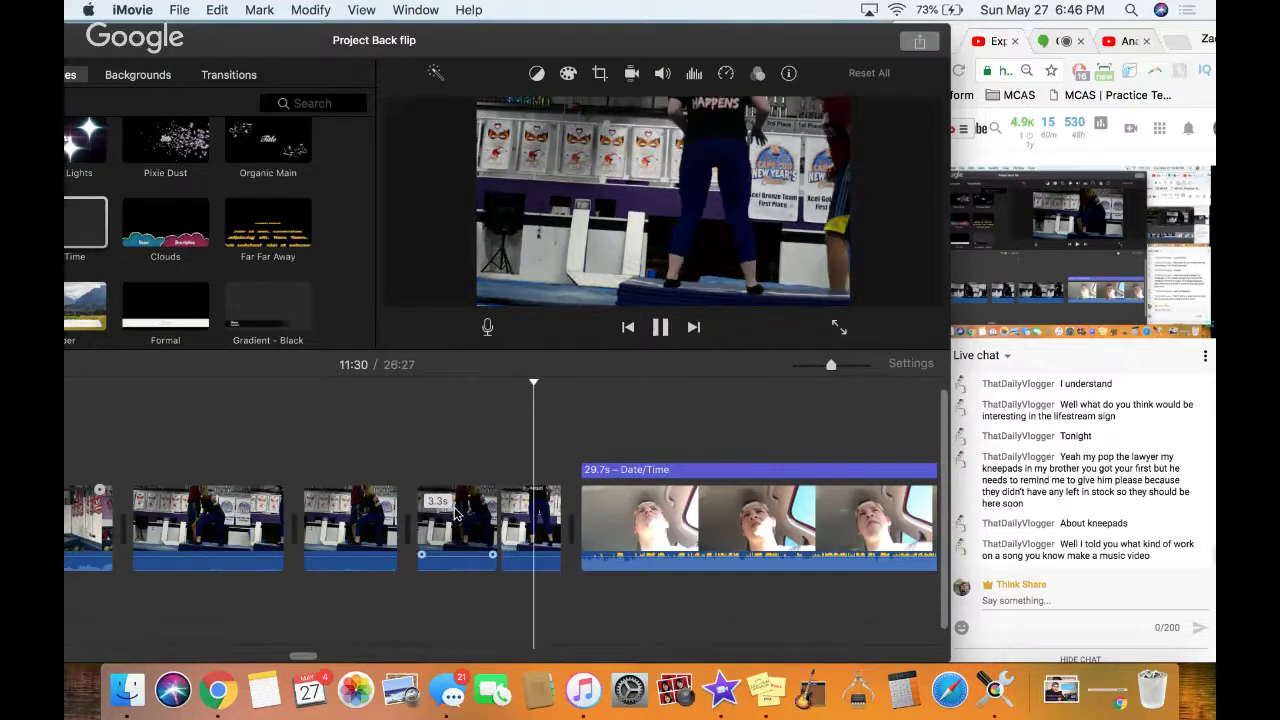
key("space")
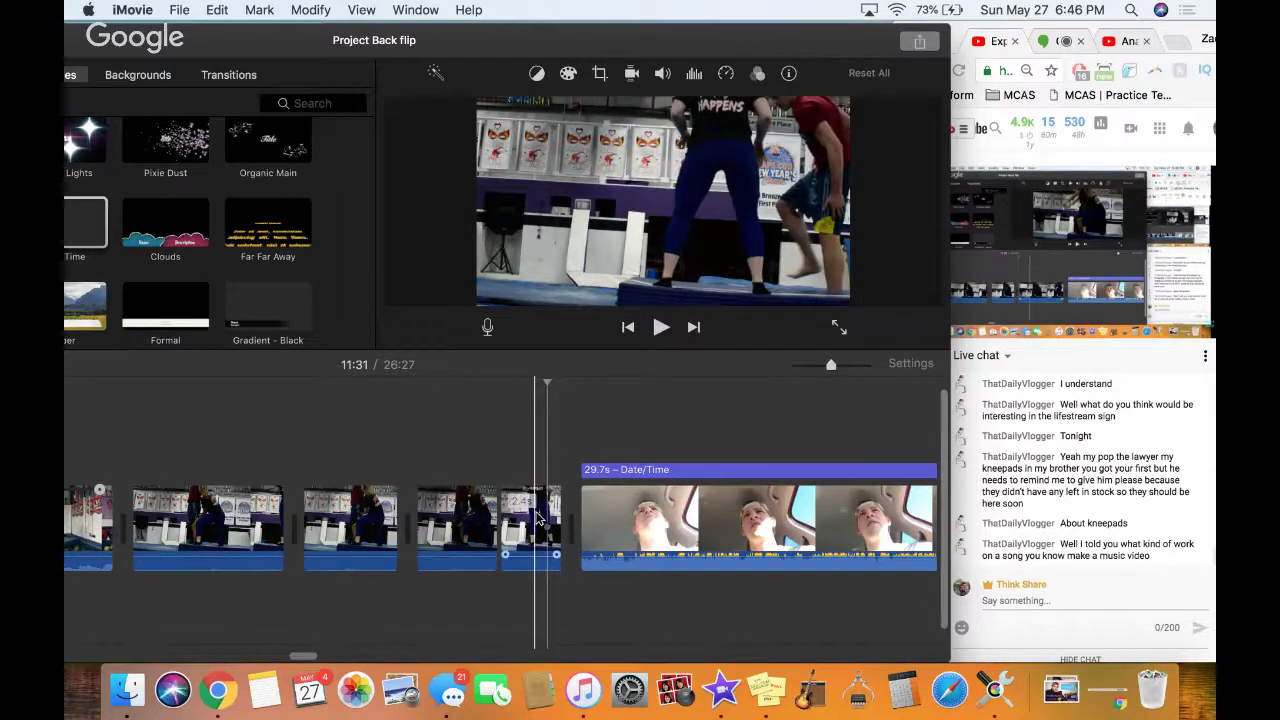
key("Delete")
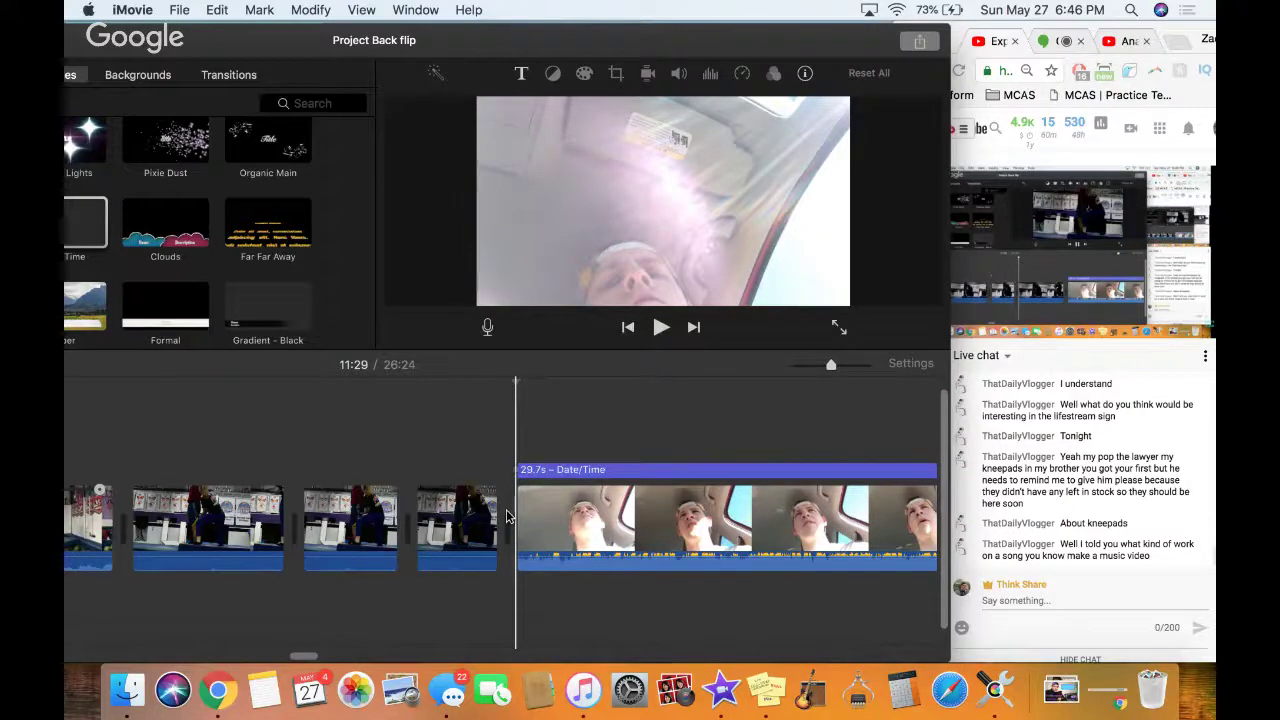
Check the trimmed flip clips and play the first part of the 29.7 s car footage from its start
left_click(348, 528)
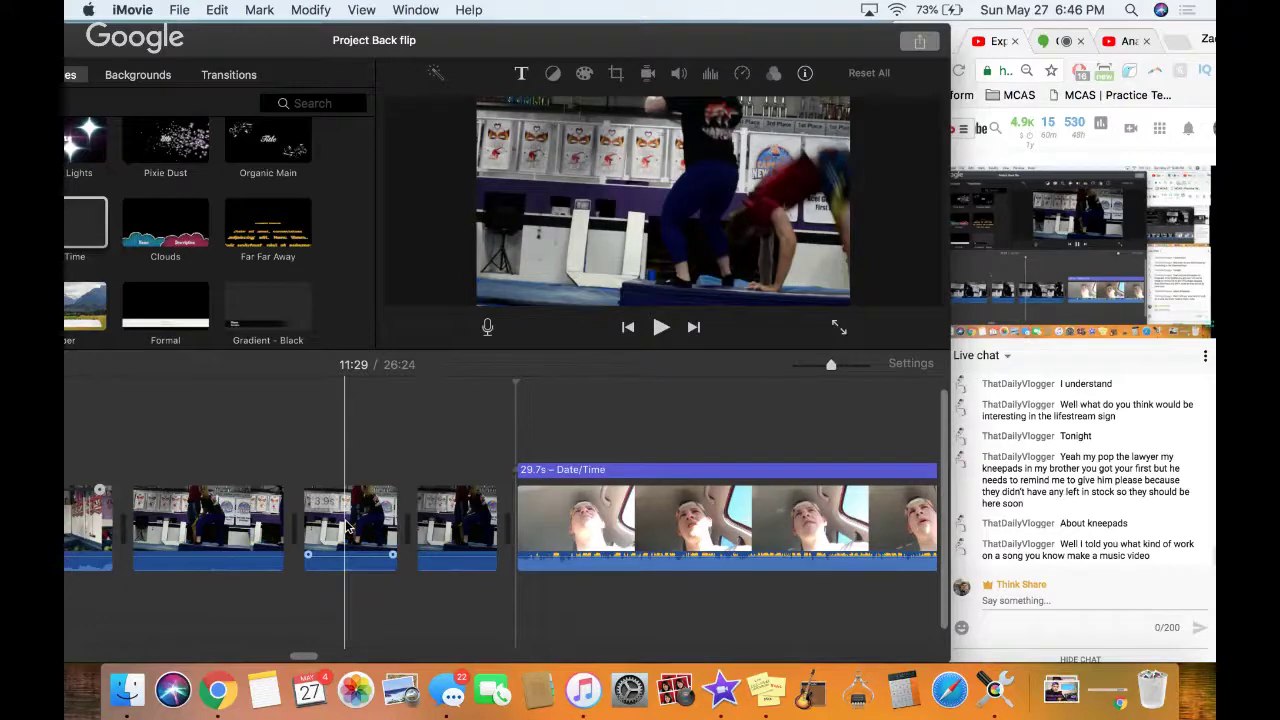
scroll(345, 519, "left", 5)
left_click(558, 502)
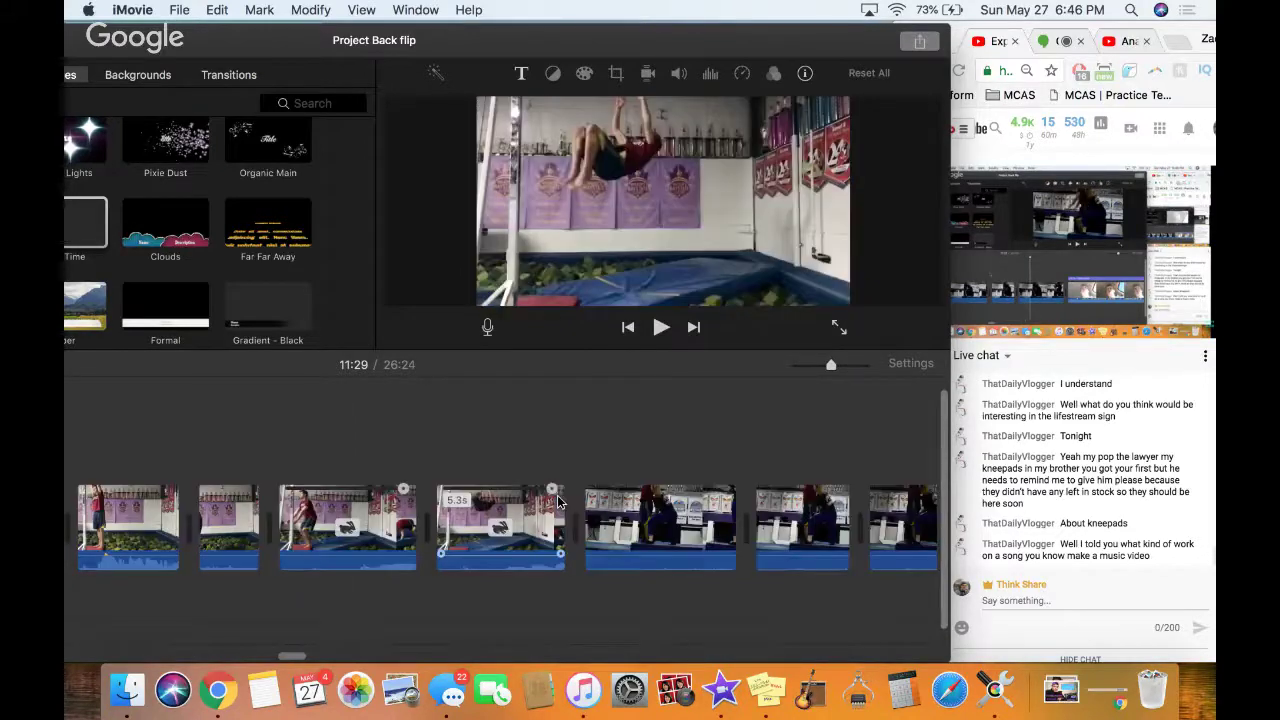
scroll(600, 510, "right", 4)
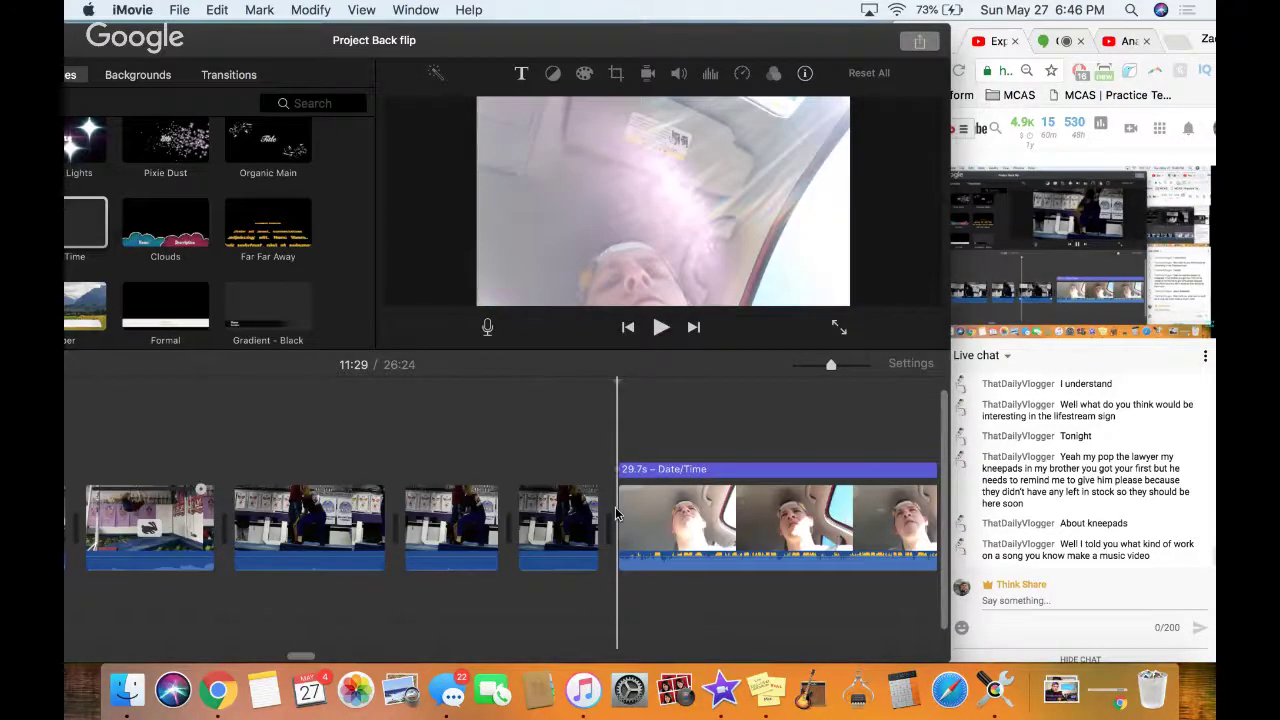
key("space")
key("space")
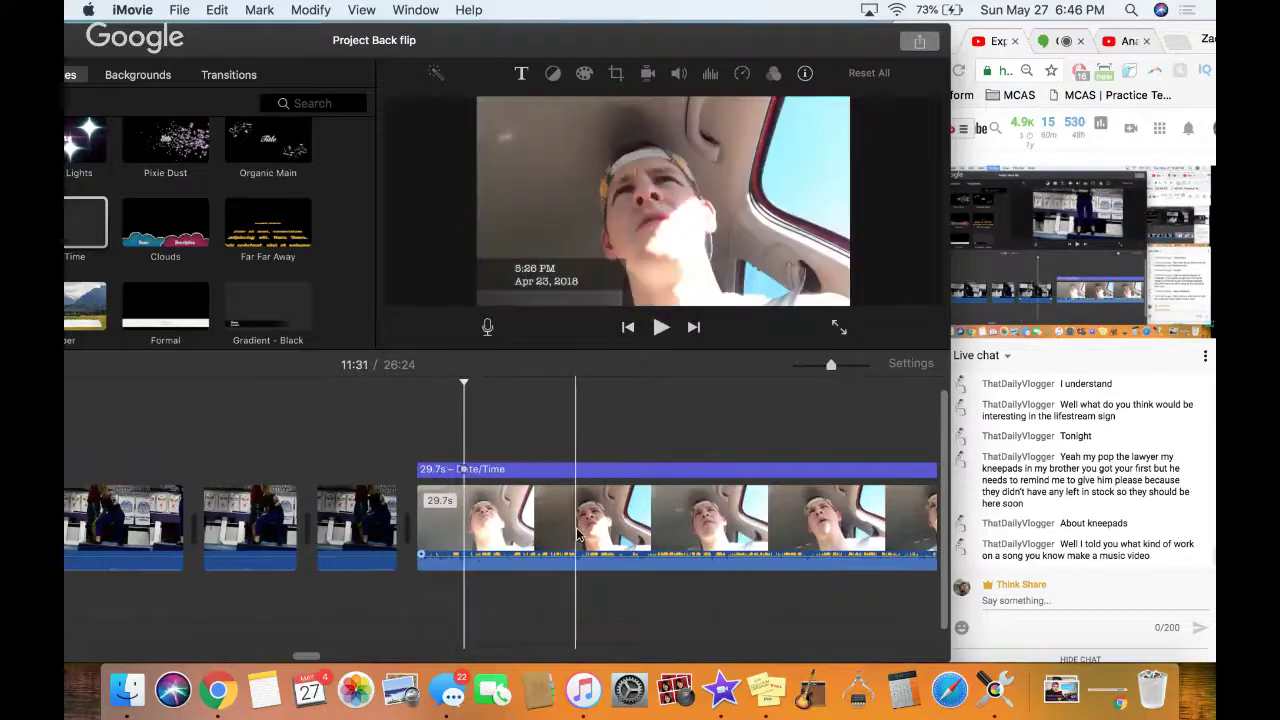
left_click_drag(576, 555, 572, 560)
left_click(410, 435)
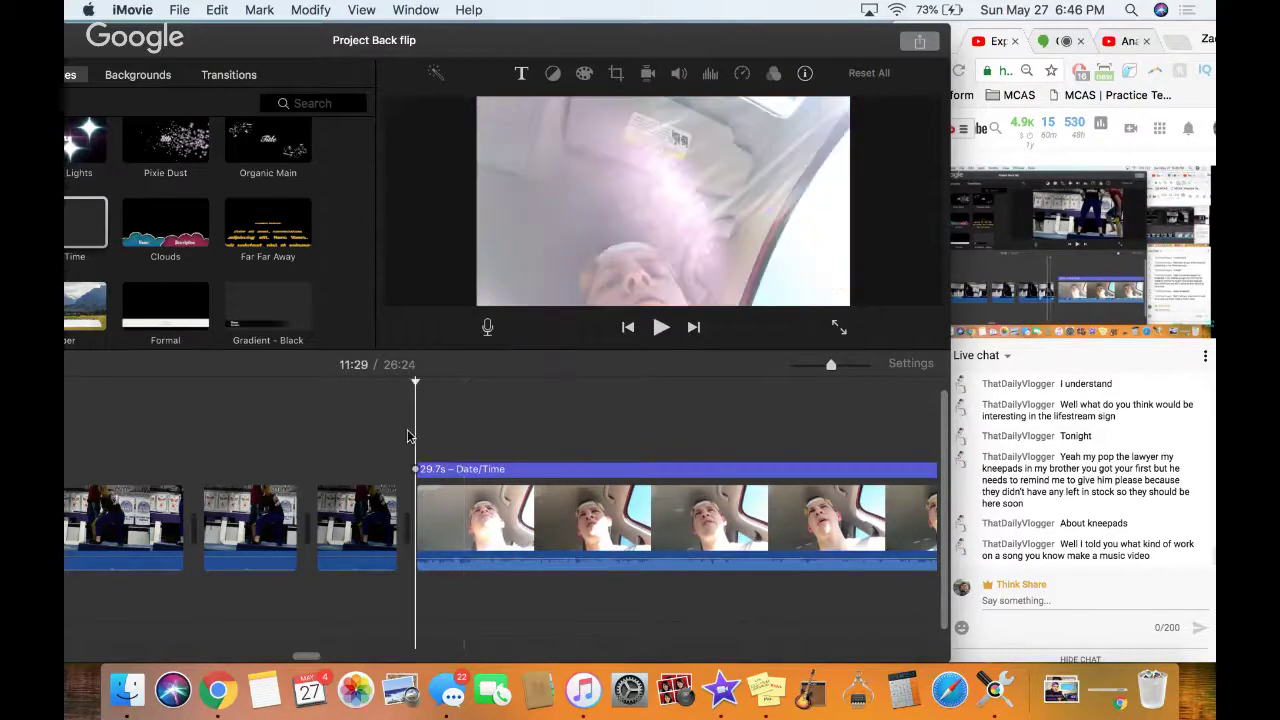
key("space")
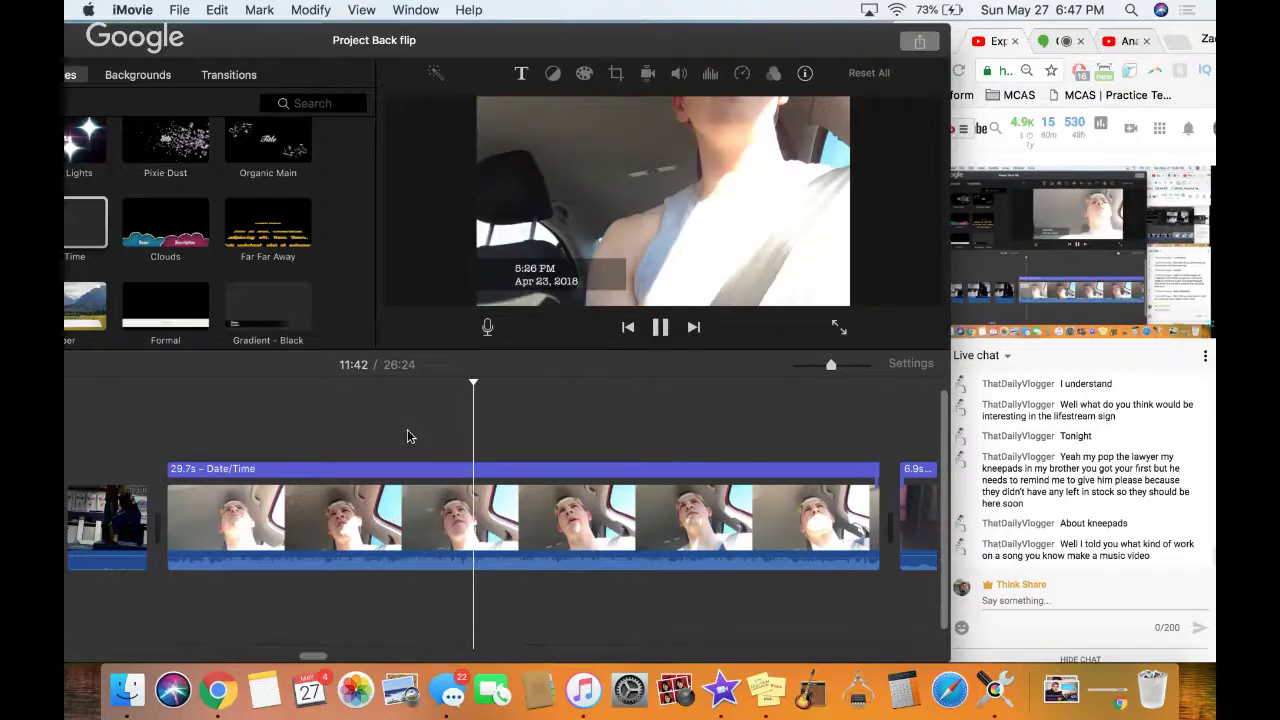
key("space")
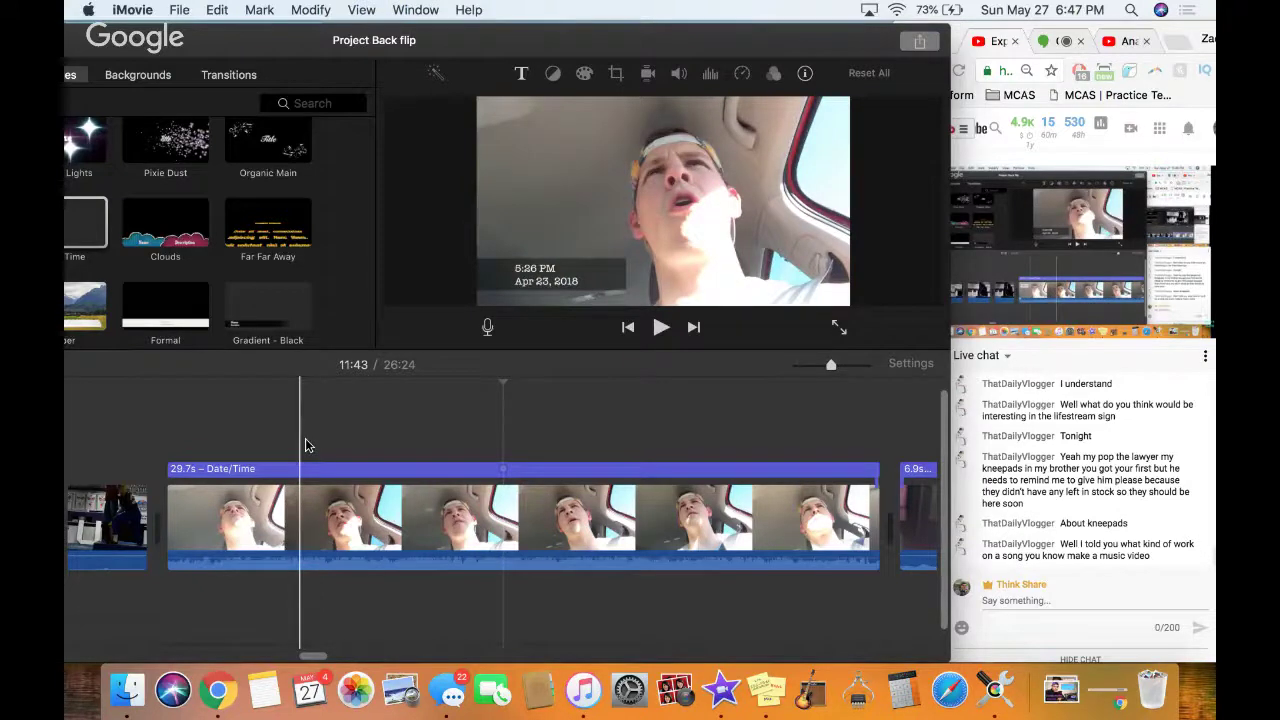
Look through the gym clips before the car footage, which have no date title, and the available title styles
scroll(240, 450, "left", 2)
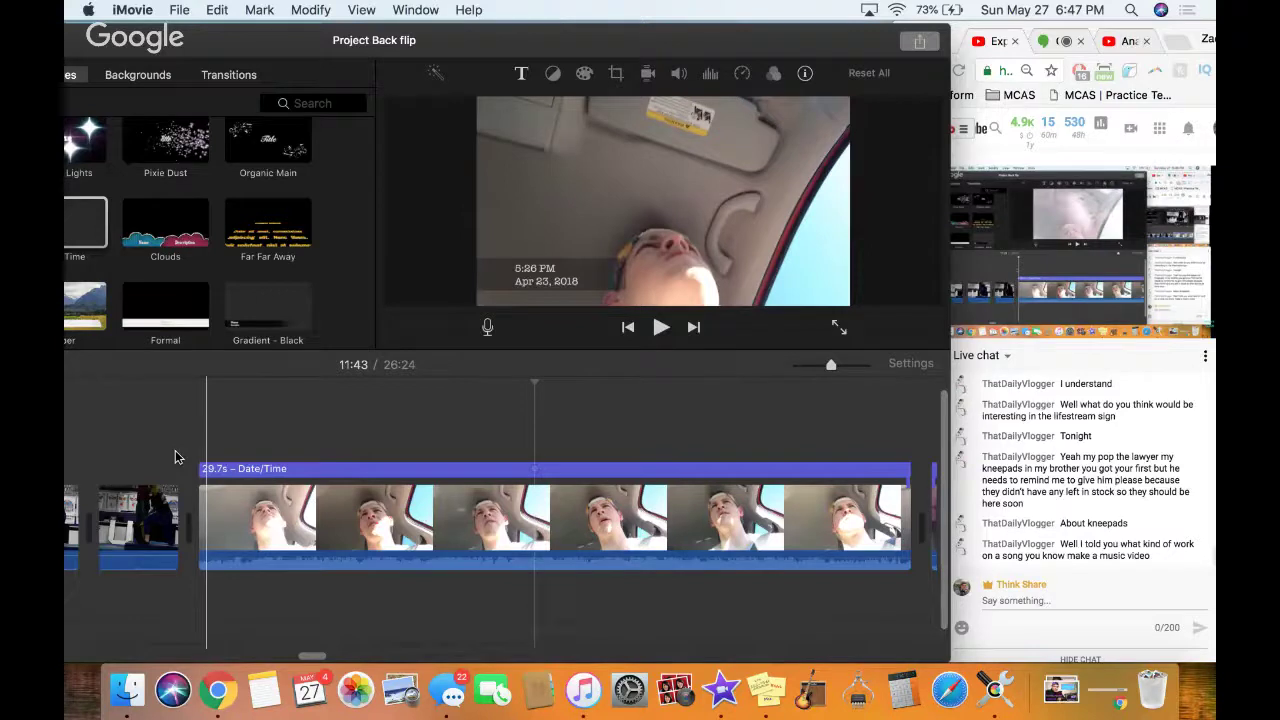
scroll(175, 450, "left", 10)
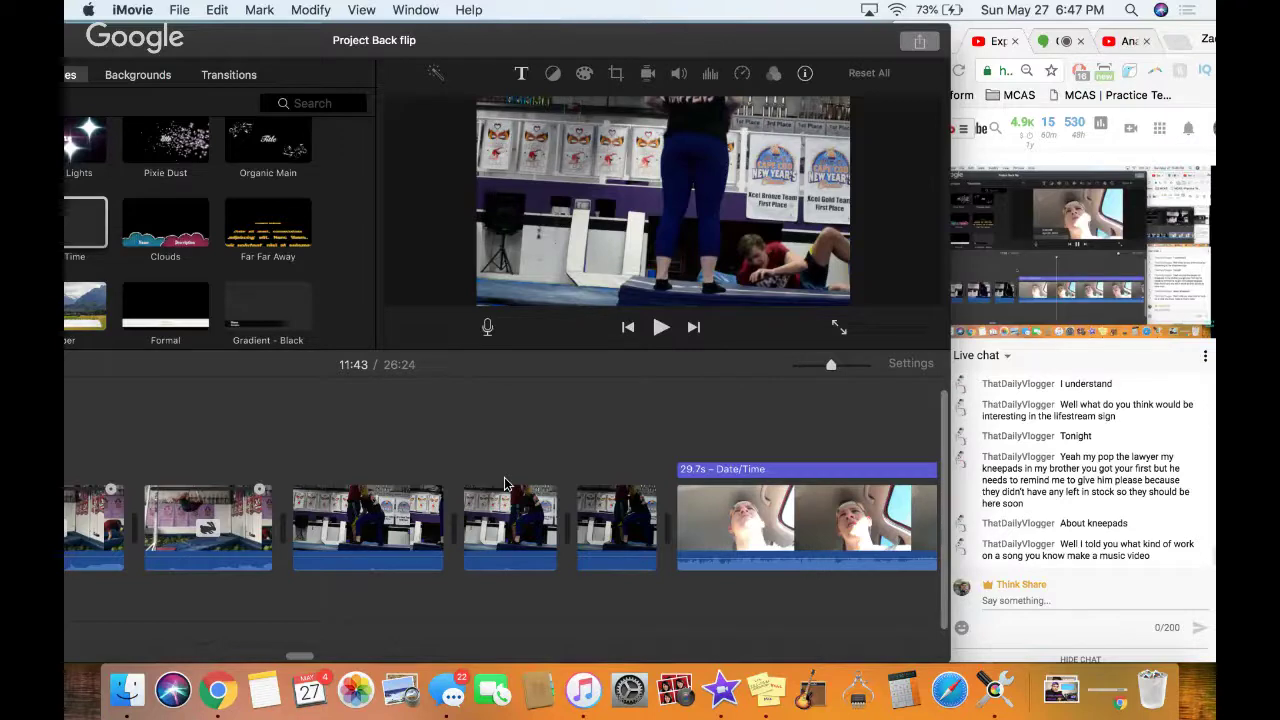
scroll(440, 480, "left", 8)
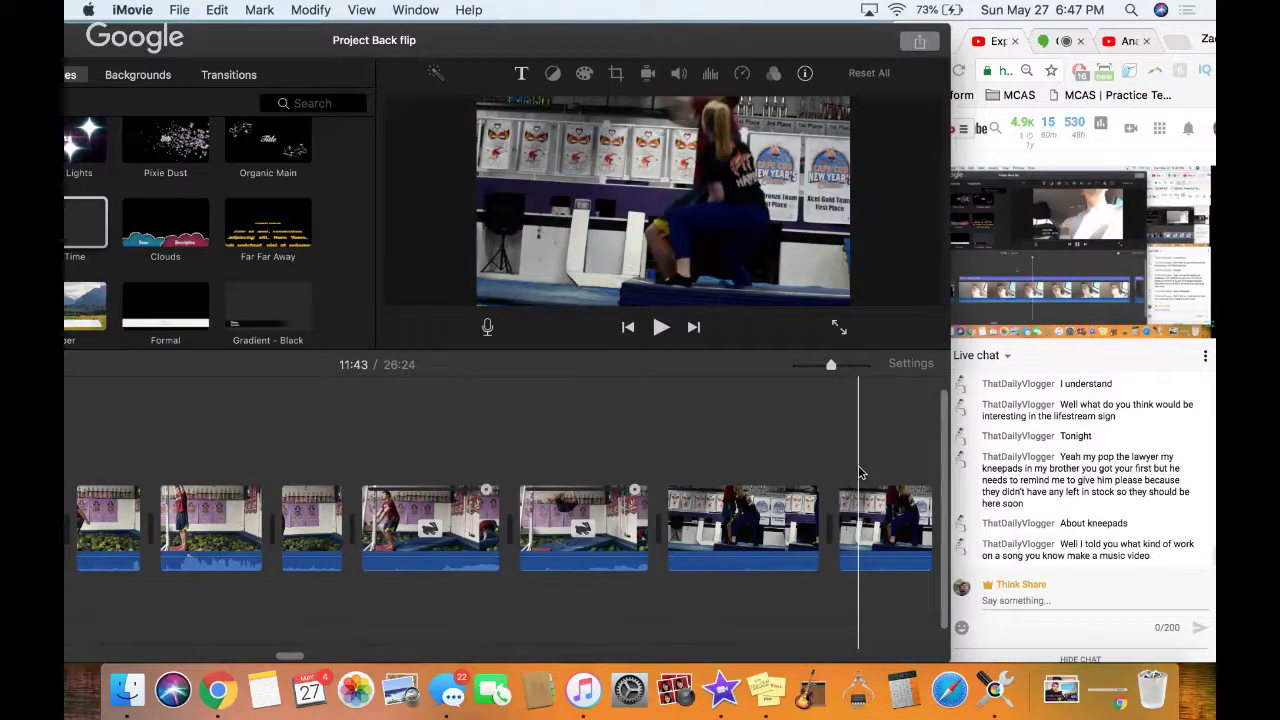
scroll(860, 472, "right", 5)
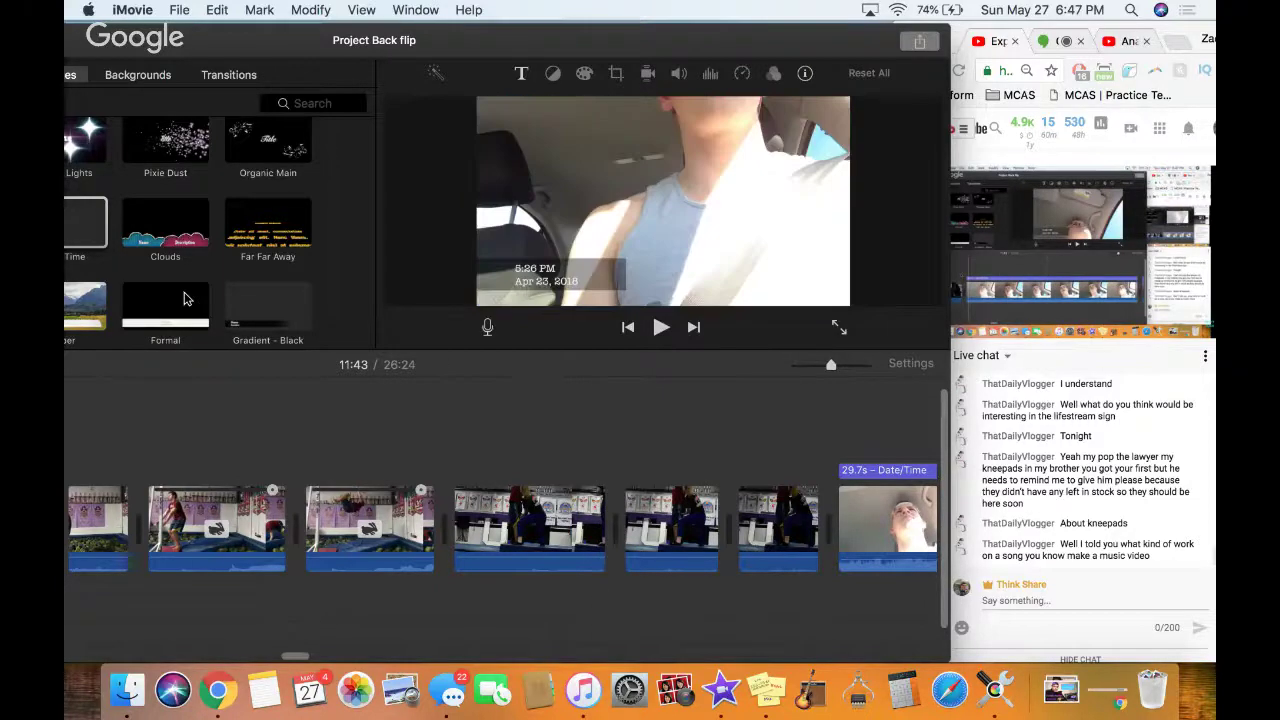
scroll(184, 298, "down", 2)
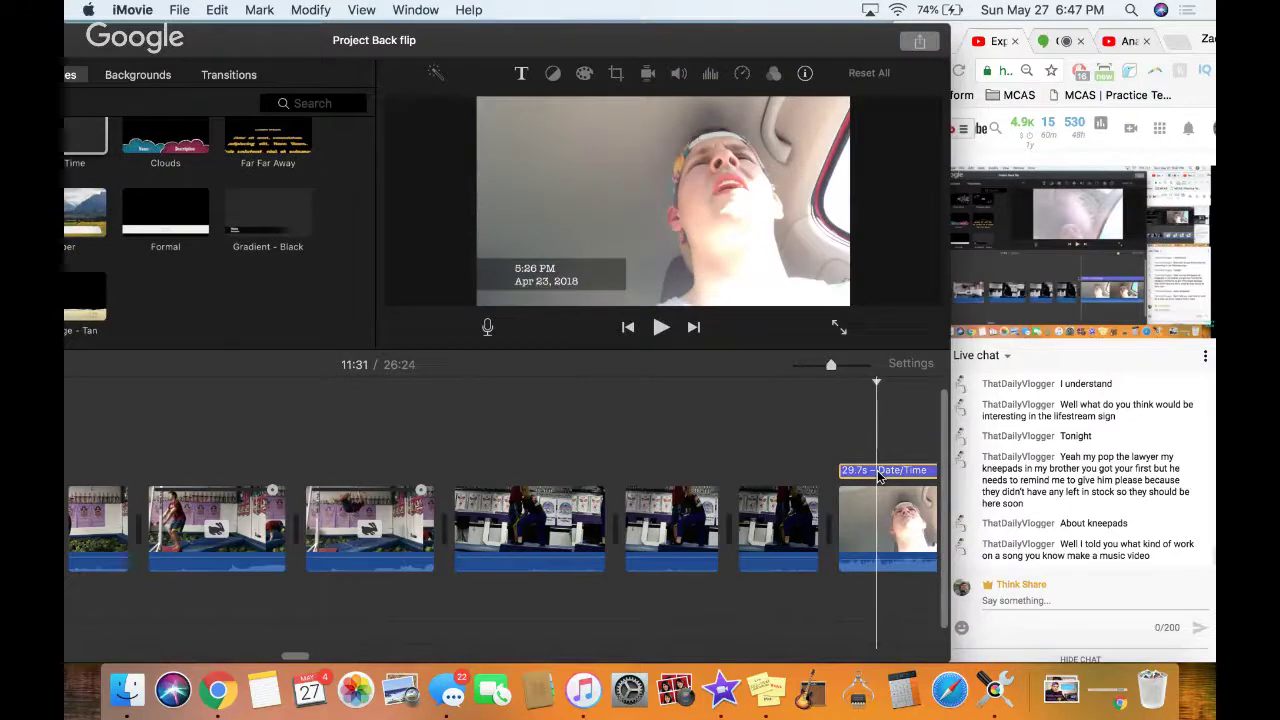
left_click(305, 472)
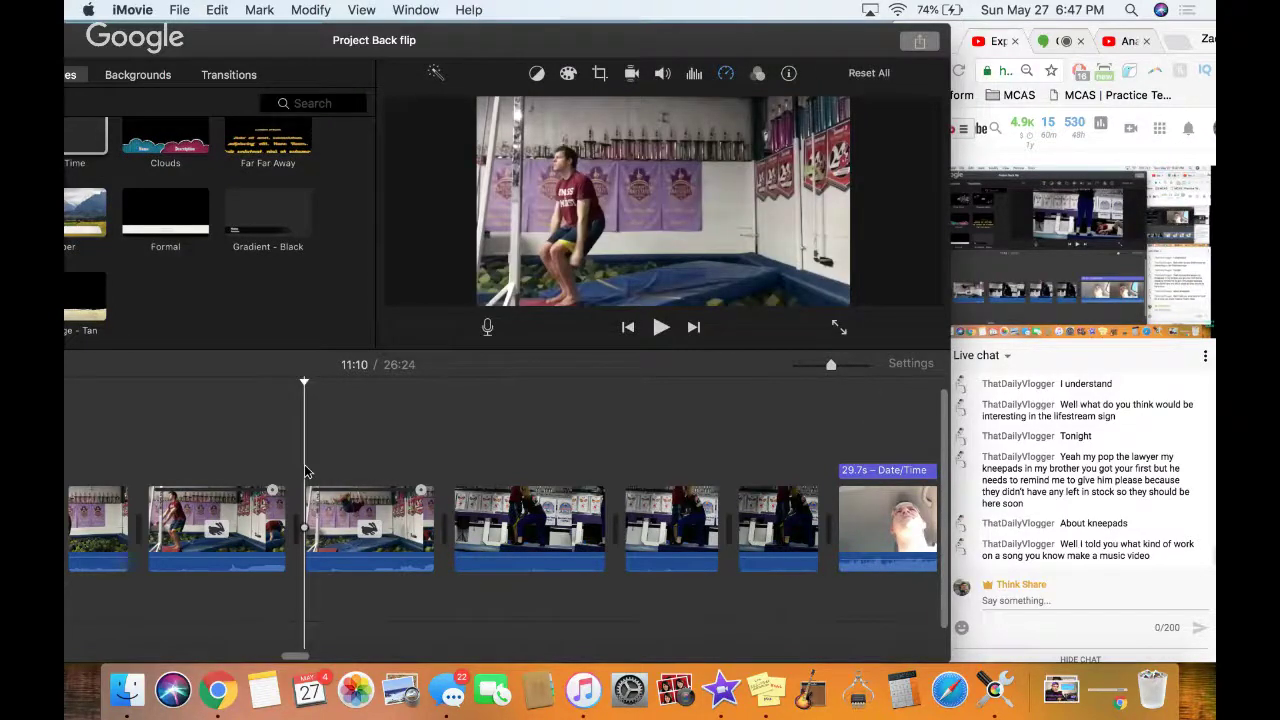
scroll(307, 472, "left", 2)
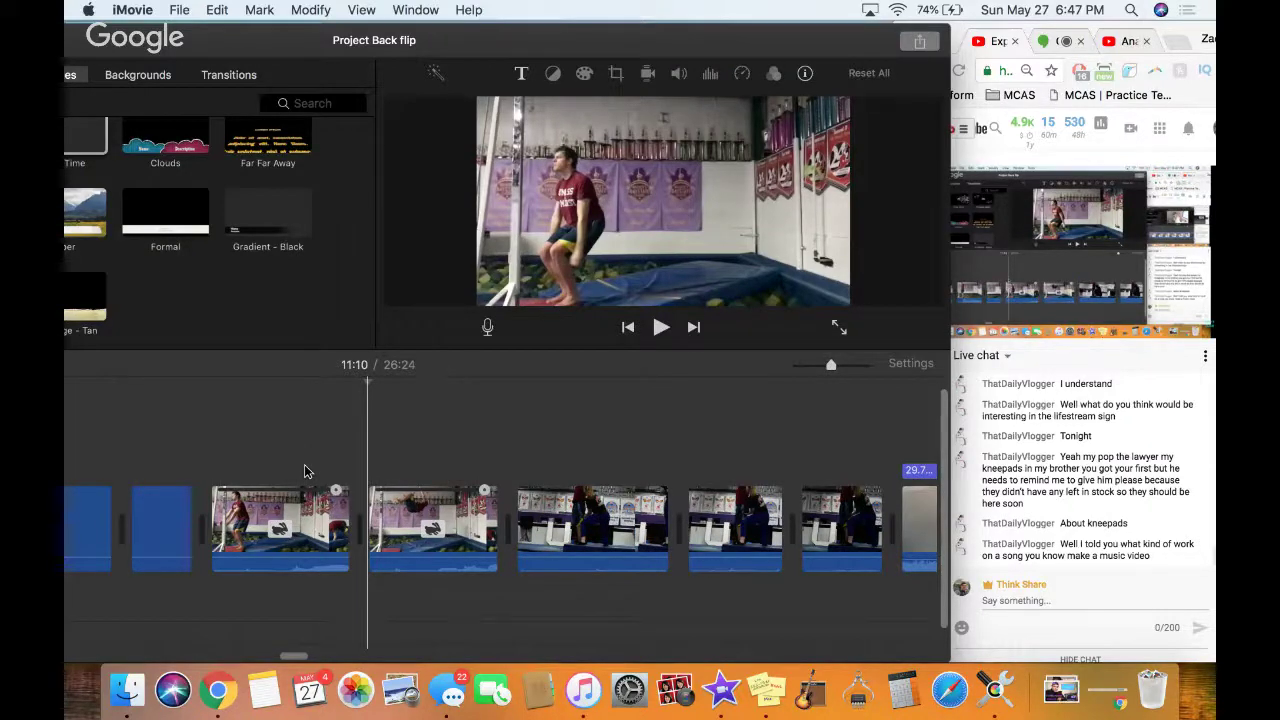
scroll(726, 472, "right", 3)
Split the car clip's Date/Time title at 11:31, extend its second part to the clip's start and move the 1.7 s part over the last flip clip
left_click(726, 472)
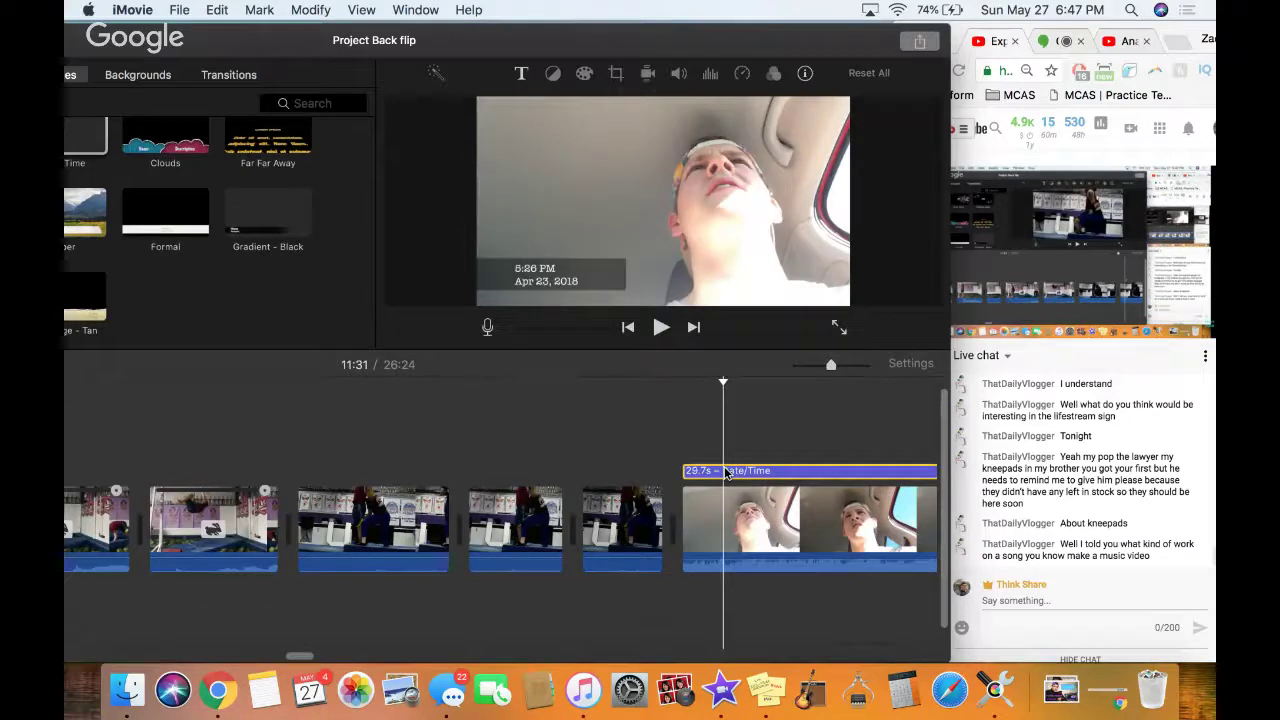
key("super+b")
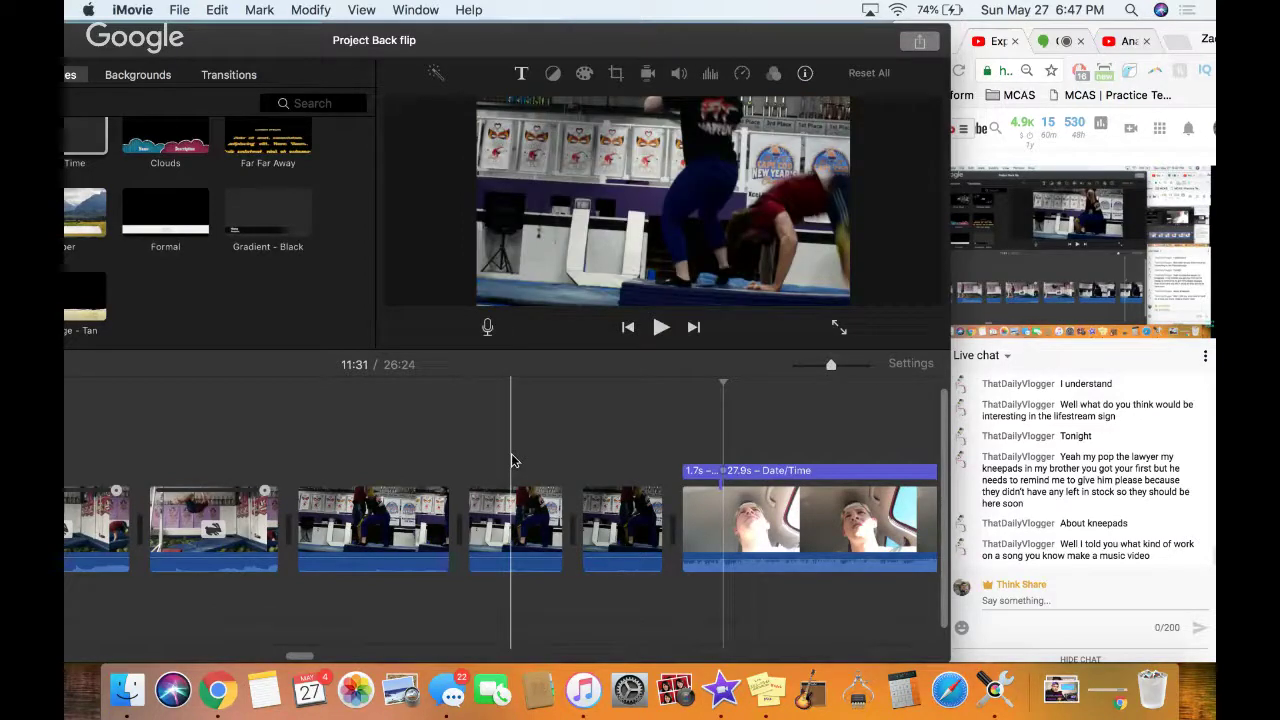
left_click(752, 480)
left_click_drag(725, 470, 679, 470)
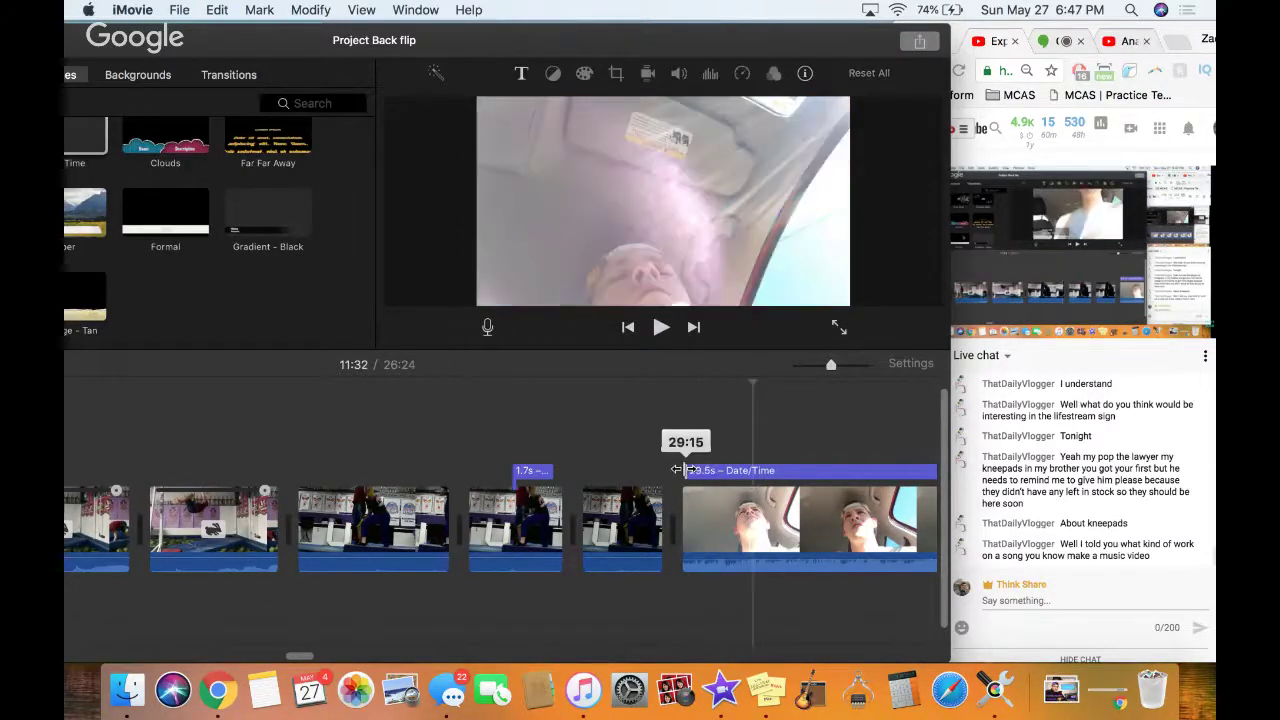
left_click_drag(536, 470, 641, 479)
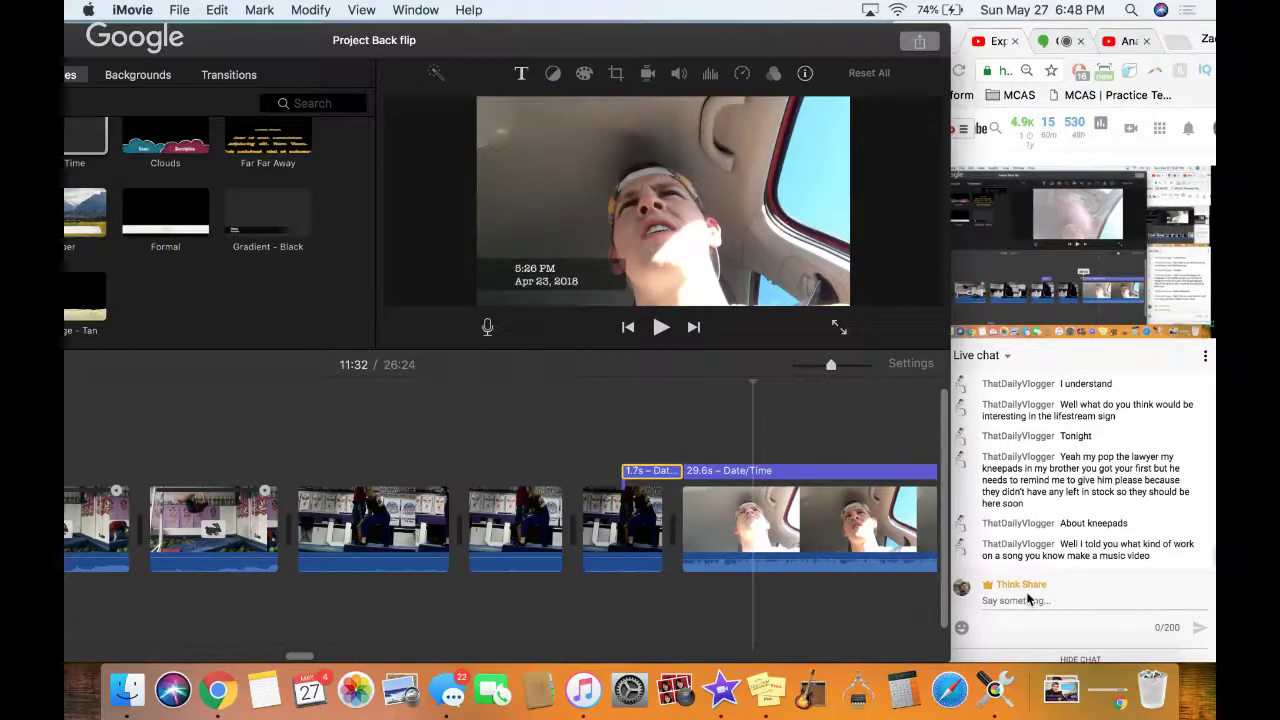
Switch to the YouTube live chat in Chrome, send "what does that mean?" and return to the iMovie timeline
left_click(1028, 598)
type("what does that mean")
key("Return")
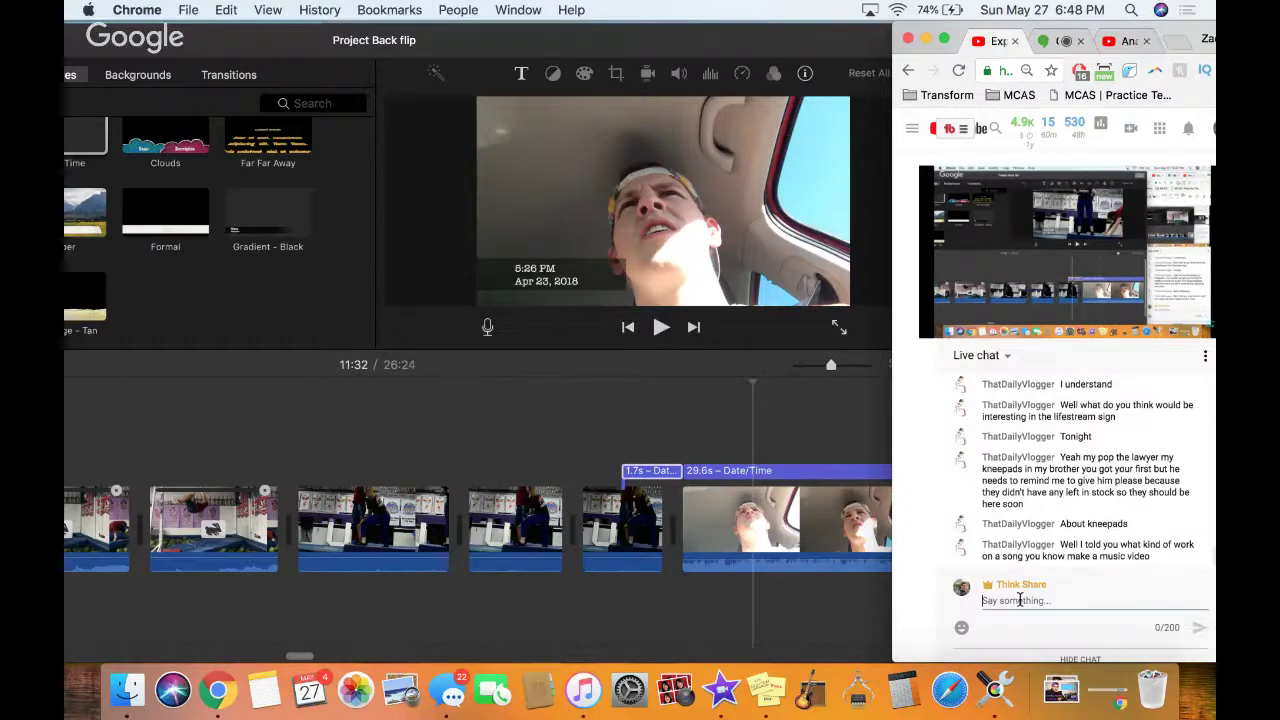
left_click(580, 456)
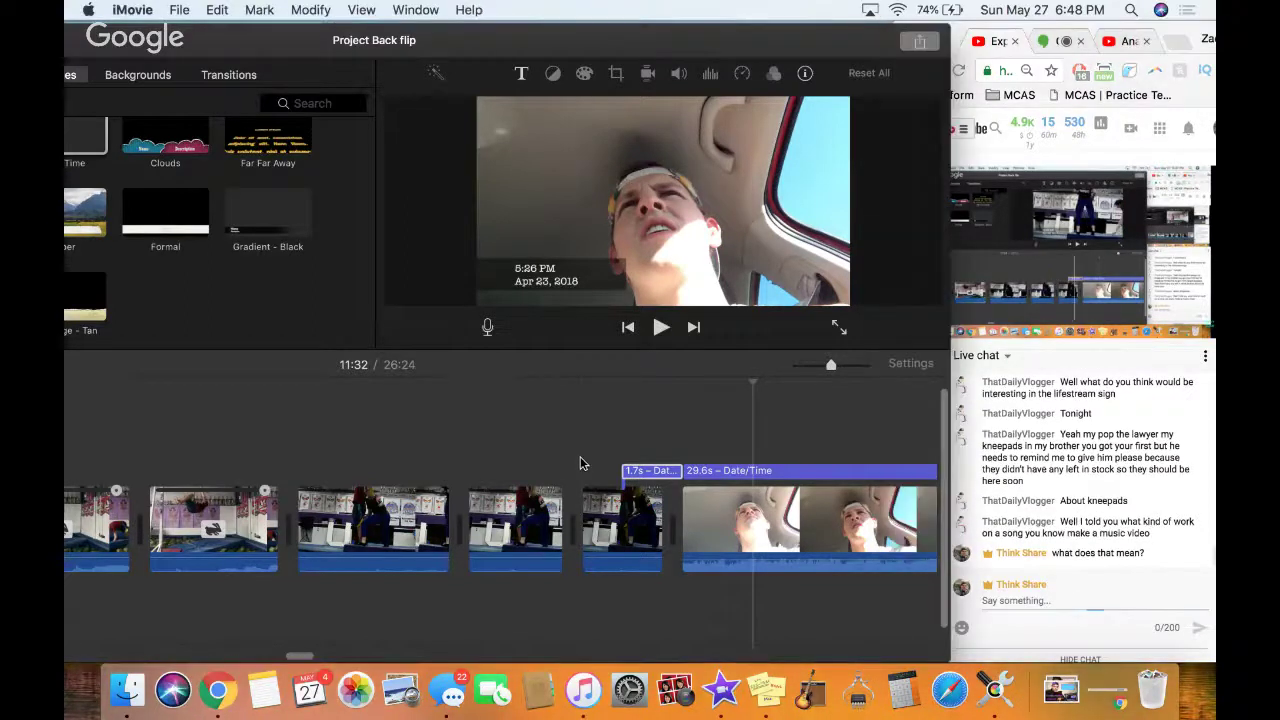
Play the 6.9 s checkered-floor clip that follows the car footage and delete it with its Date/Time title
scroll(580, 463, "right", 5)
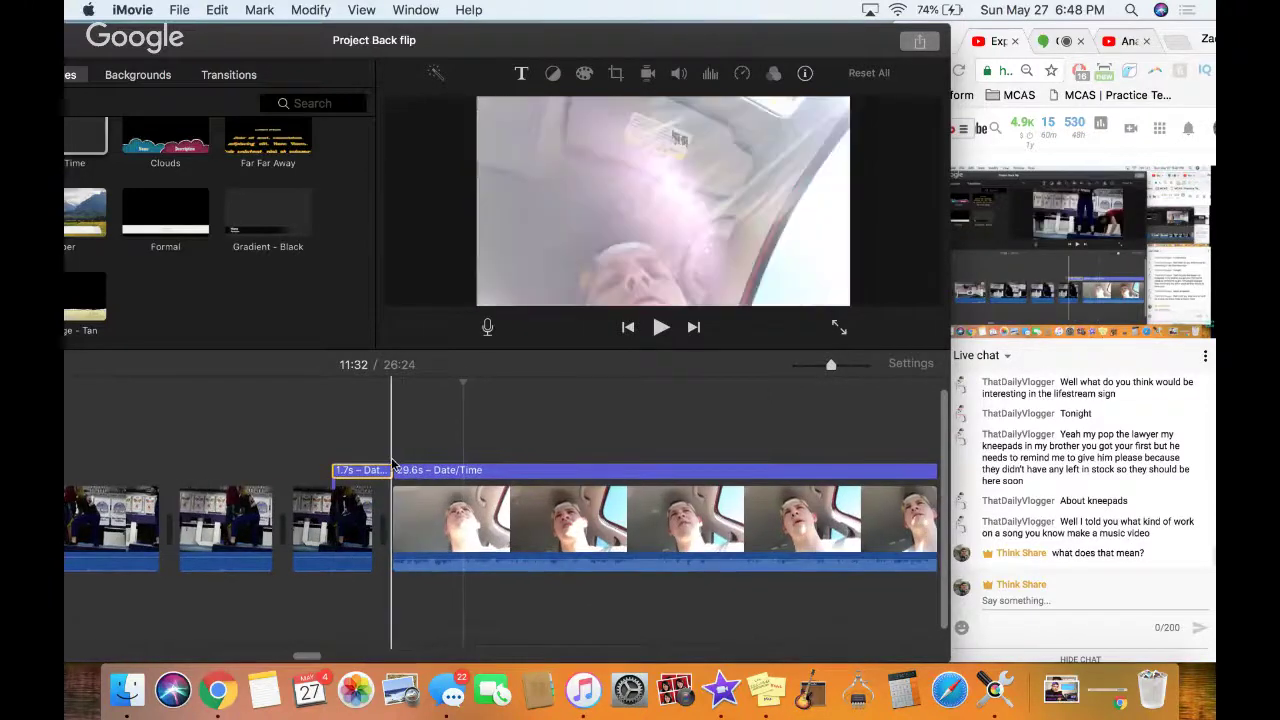
scroll(731, 460, "right", 5)
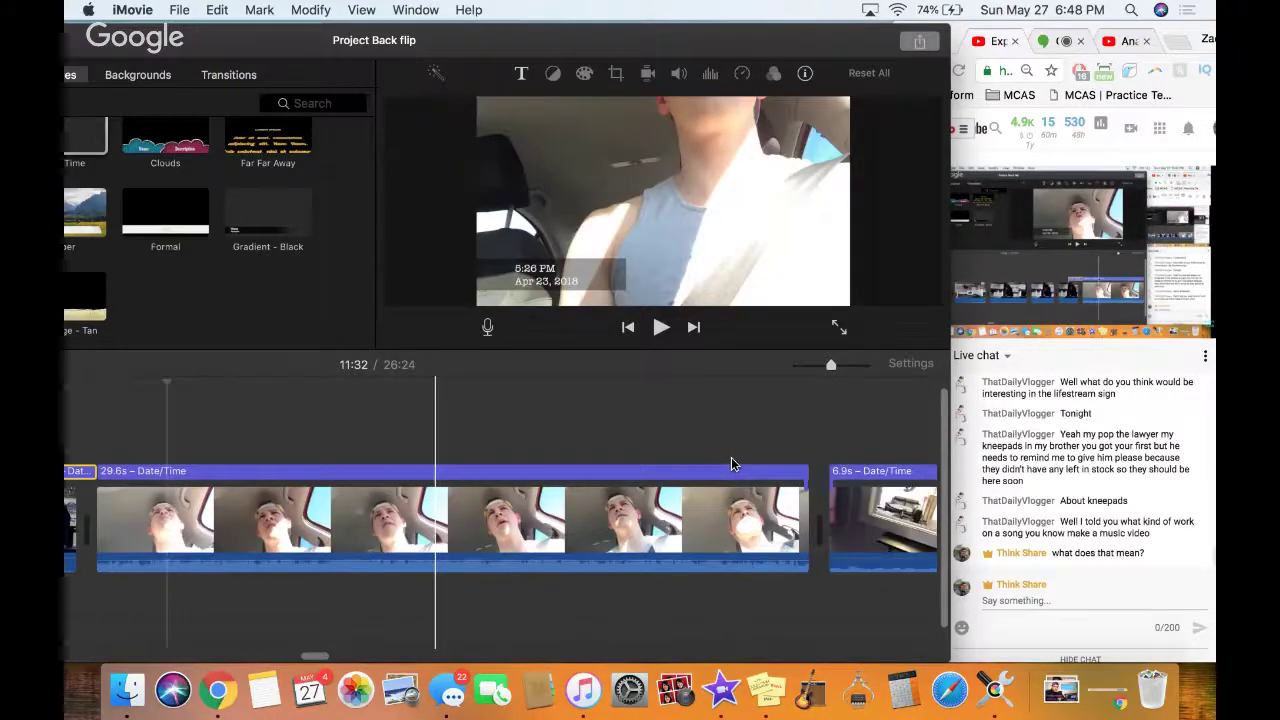
scroll(731, 460, "left", 3)
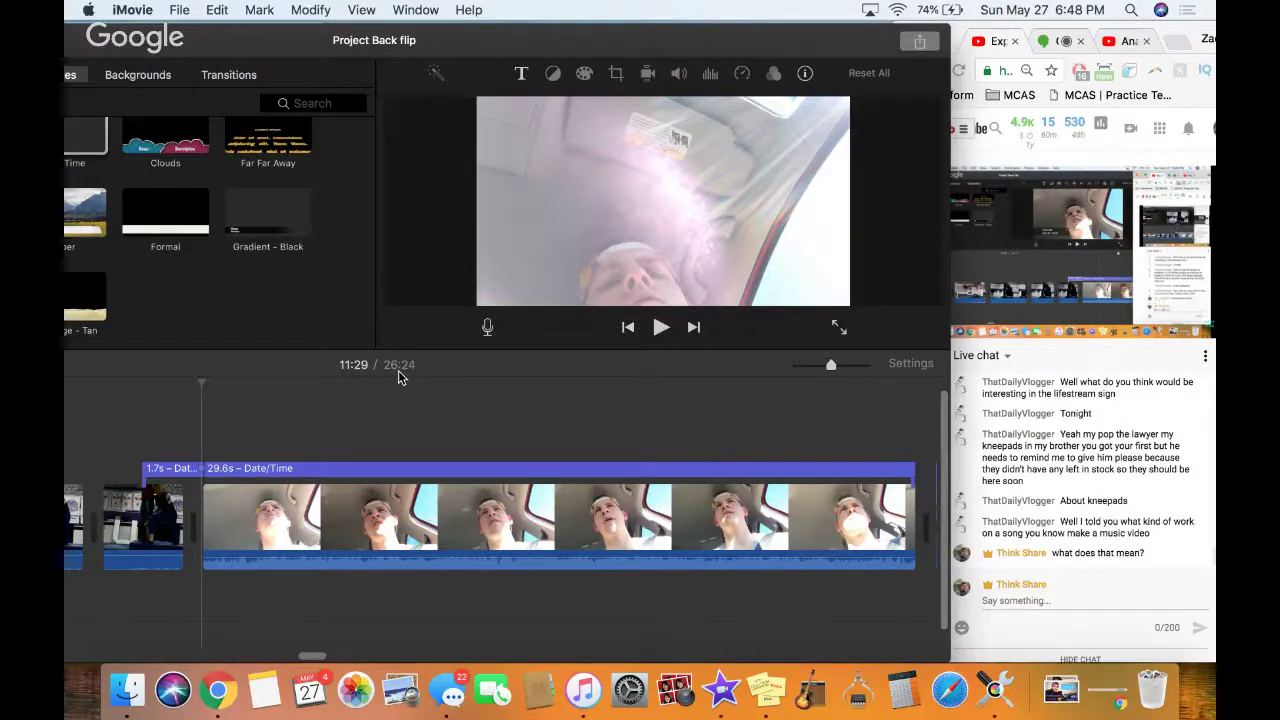
scroll(422, 512, "right", 10)
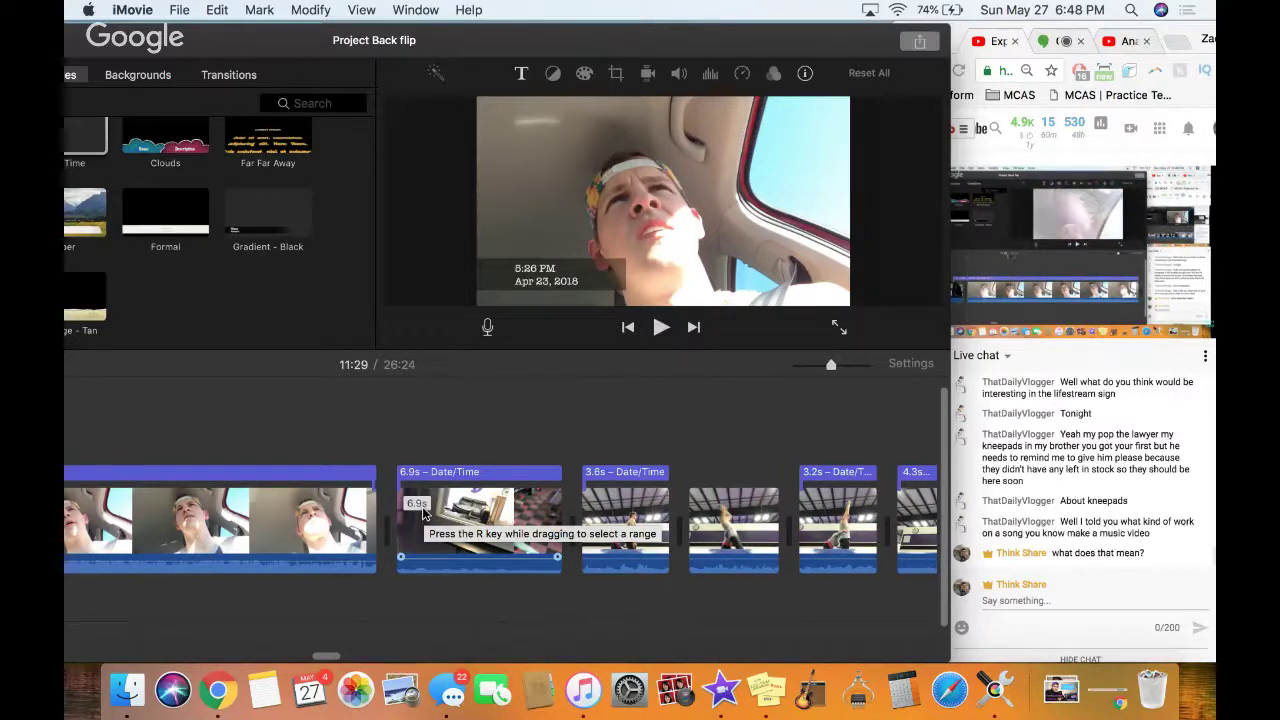
left_click(383, 442)
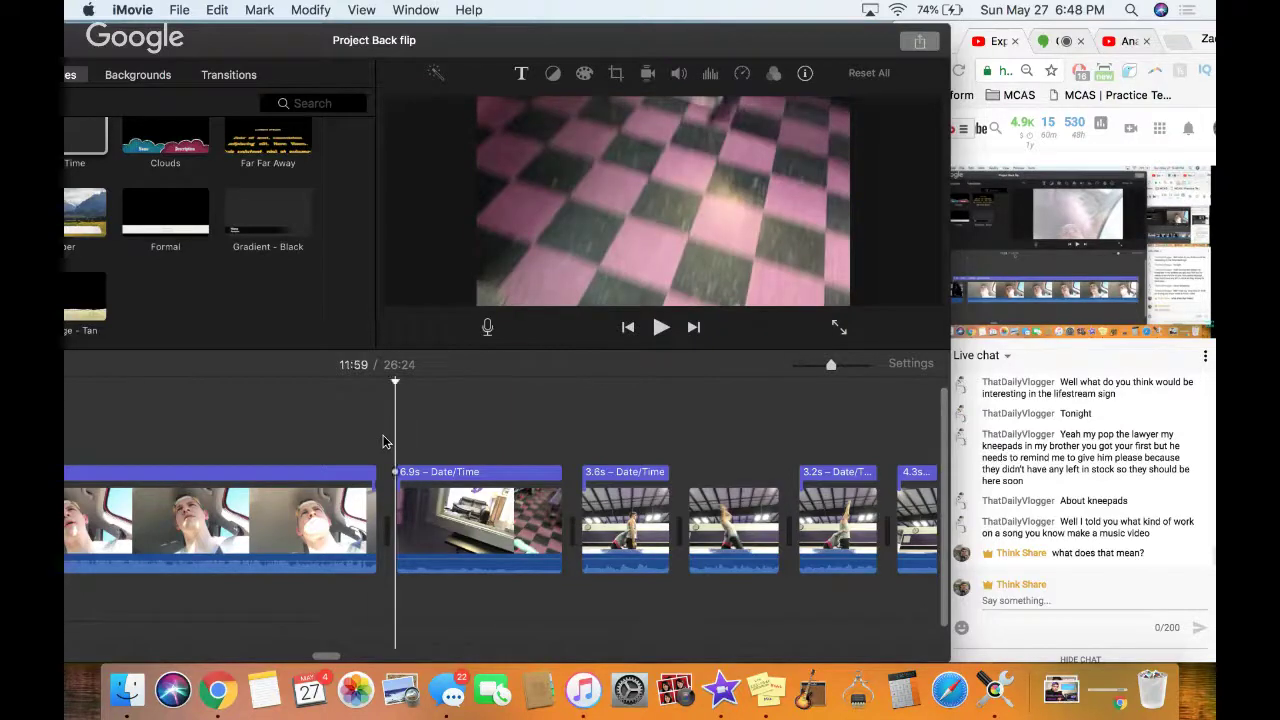
key("space")
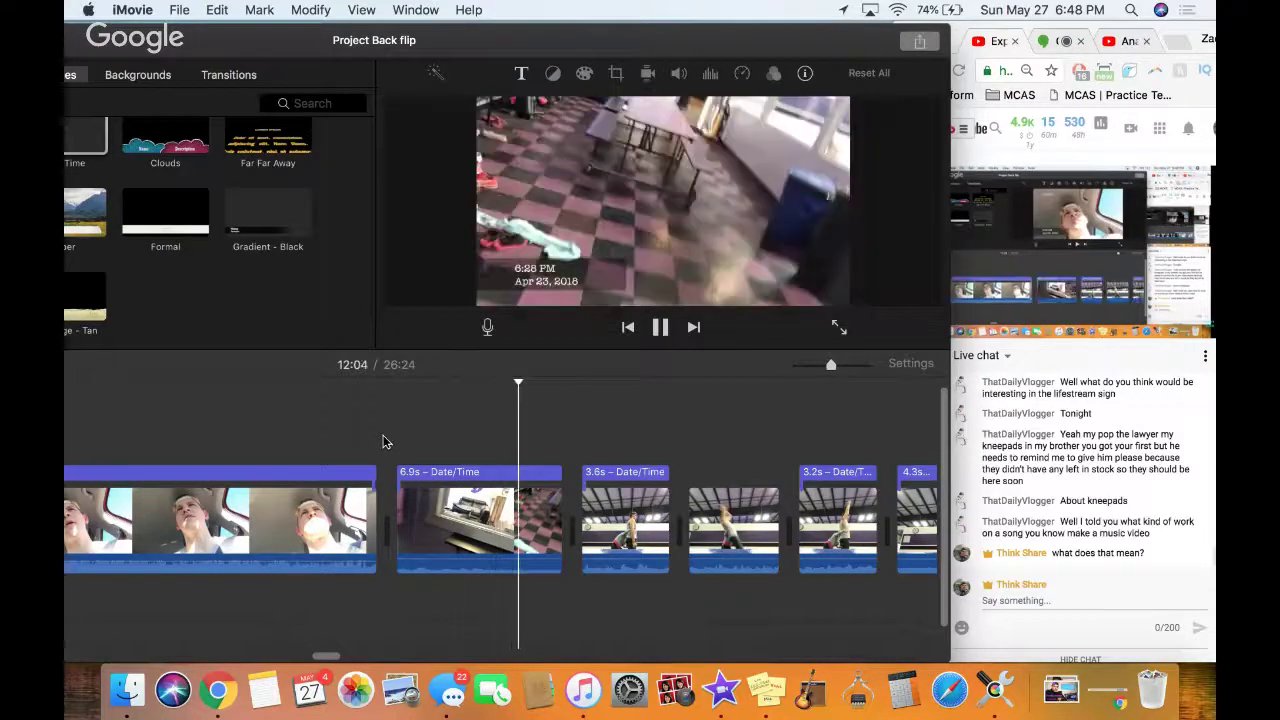
key("space")
left_click(467, 528)
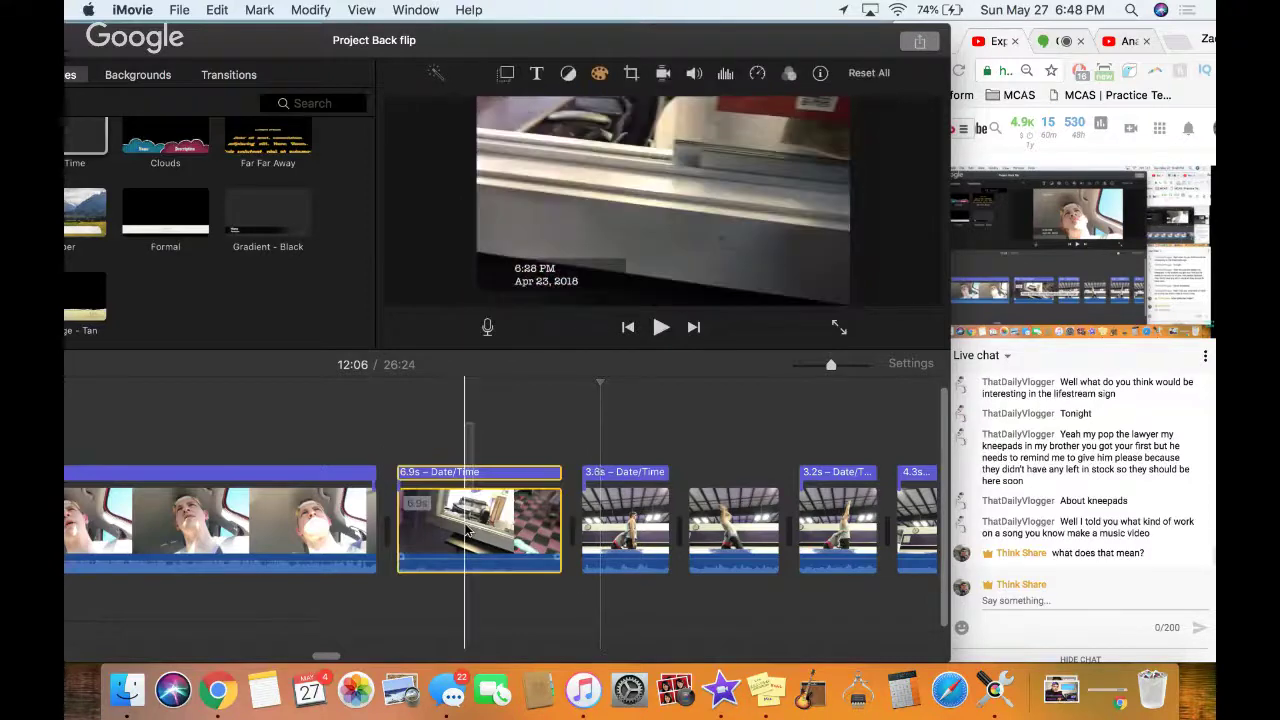
key("Delete")
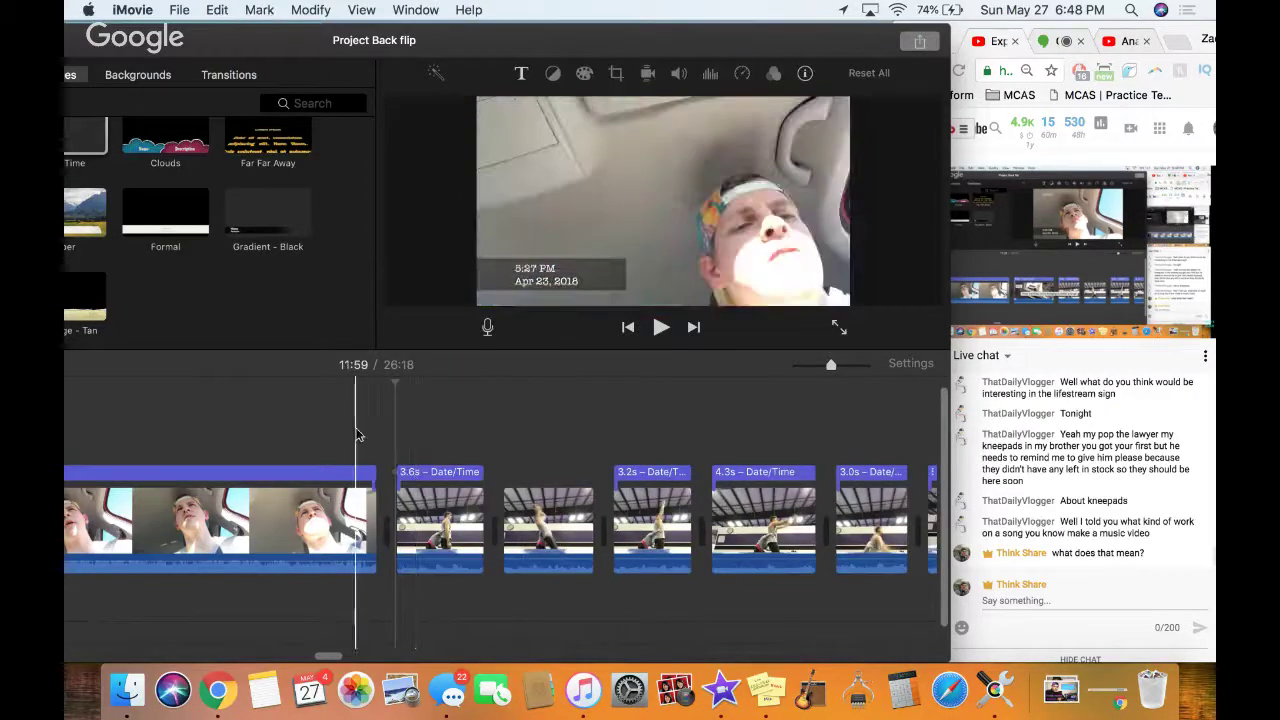
Split the car clip at about 11:55, shorten its Date/Time title to the cut and delete the 3.4 s end piece
key("space")
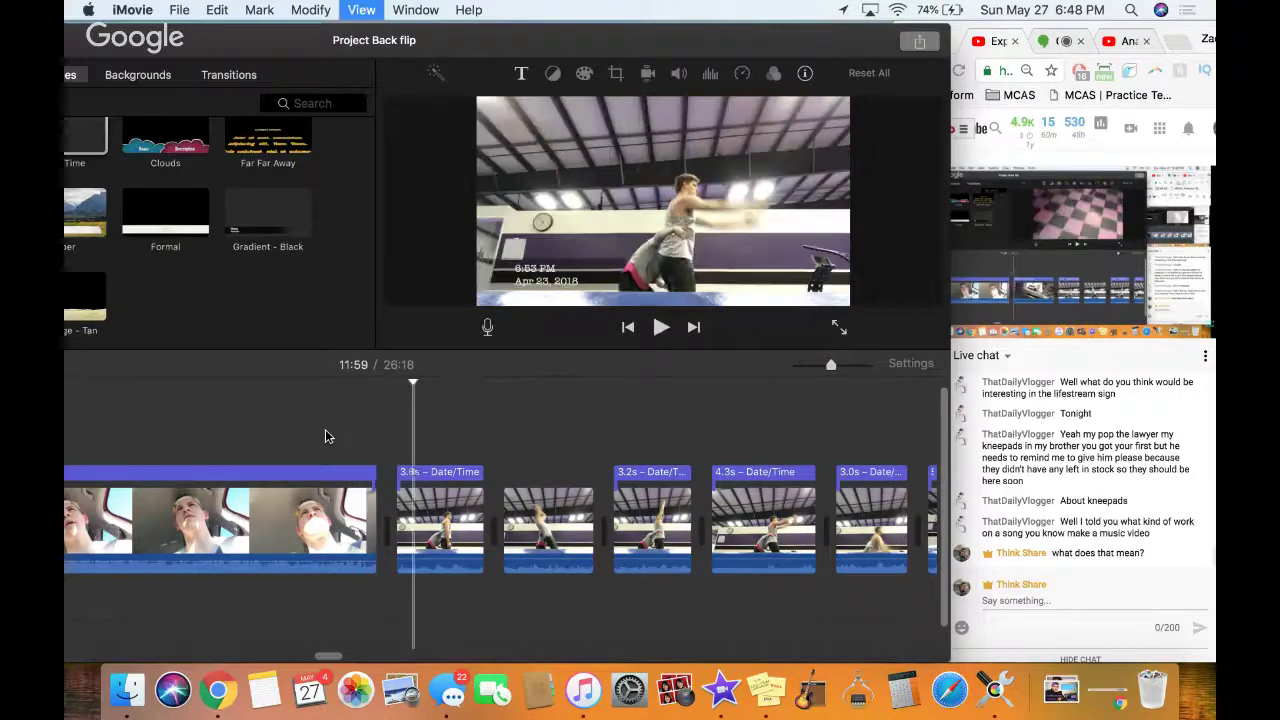
left_click(223, 457)
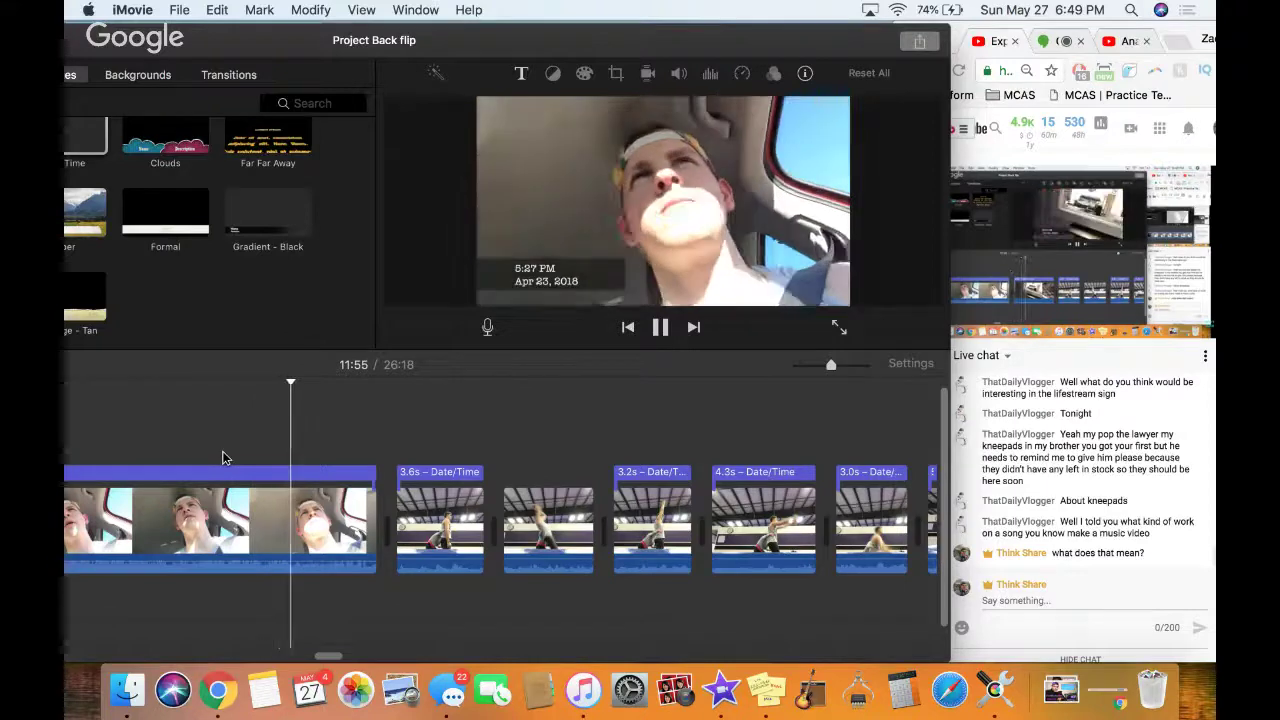
key("super+b")
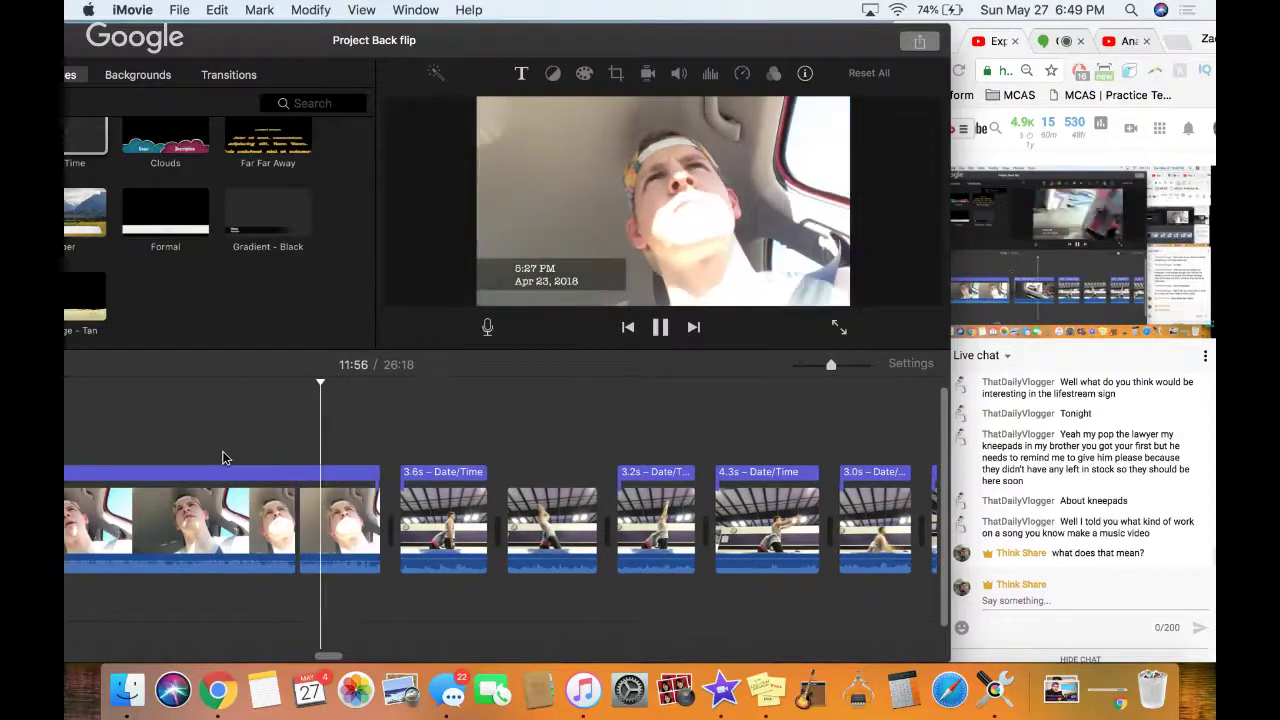
key("space")
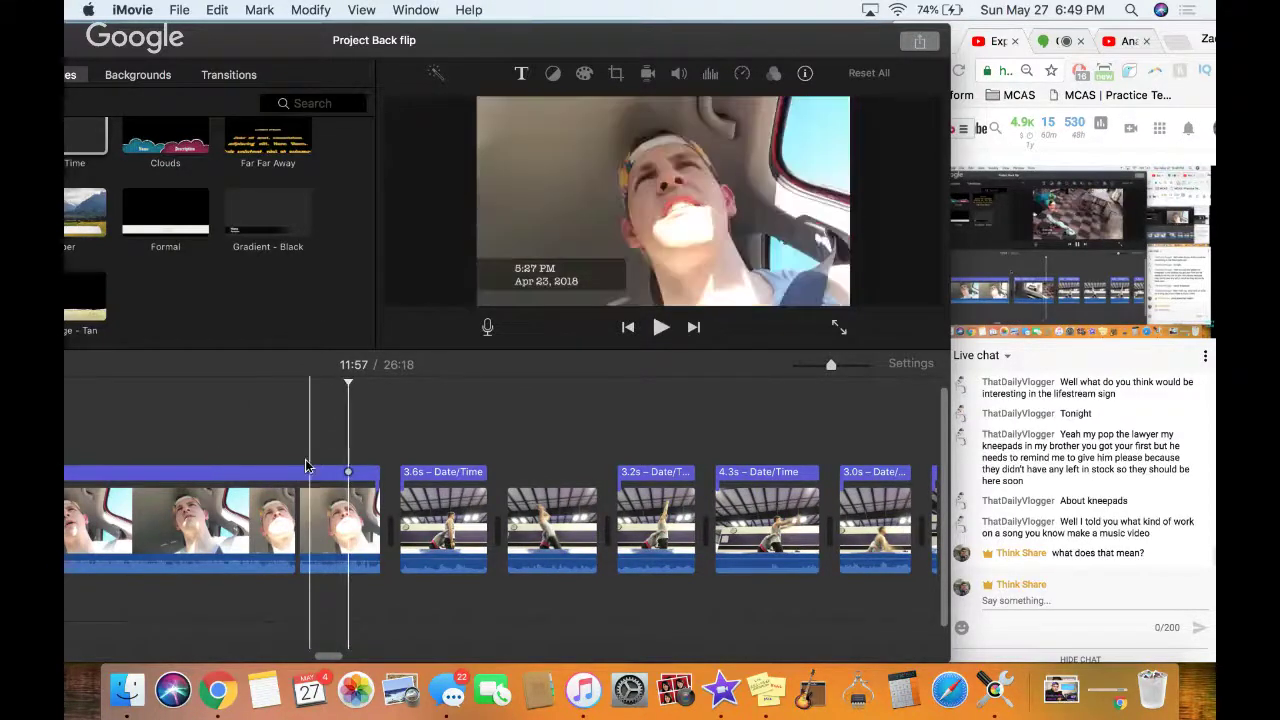
left_click(330, 520)
left_click_drag(381, 481, 296, 472)
key("space")
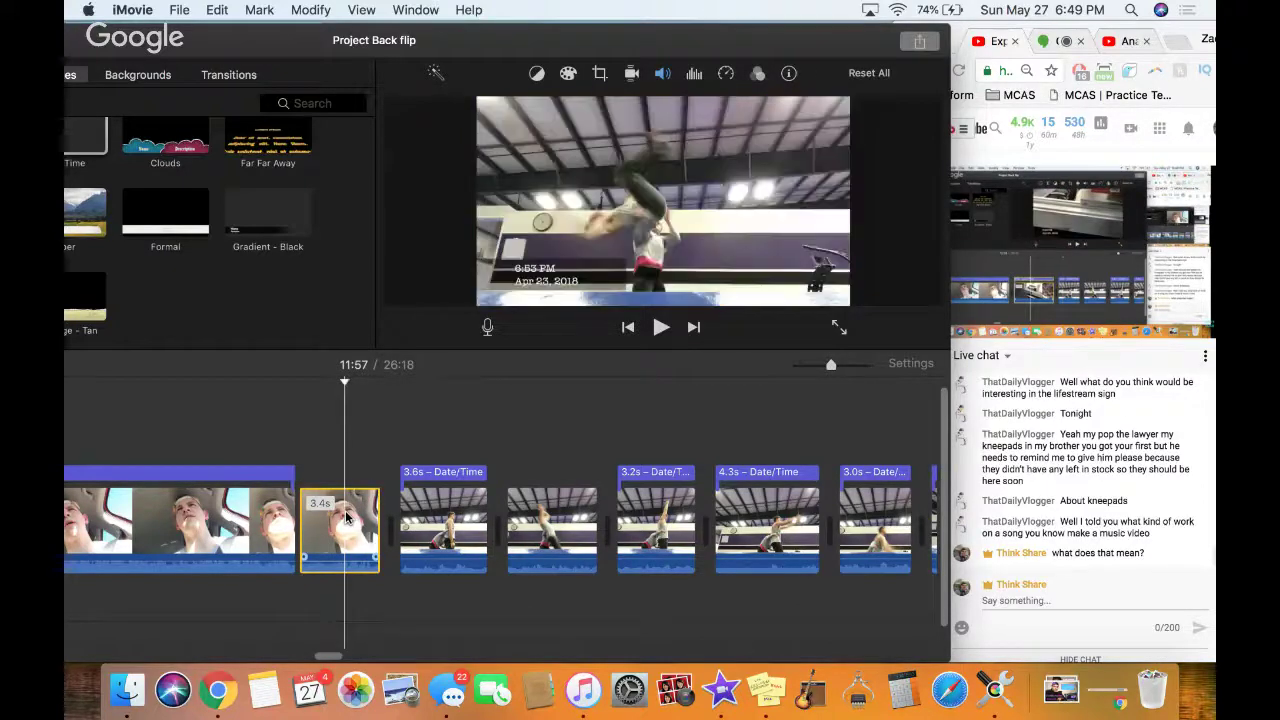
key("Delete")
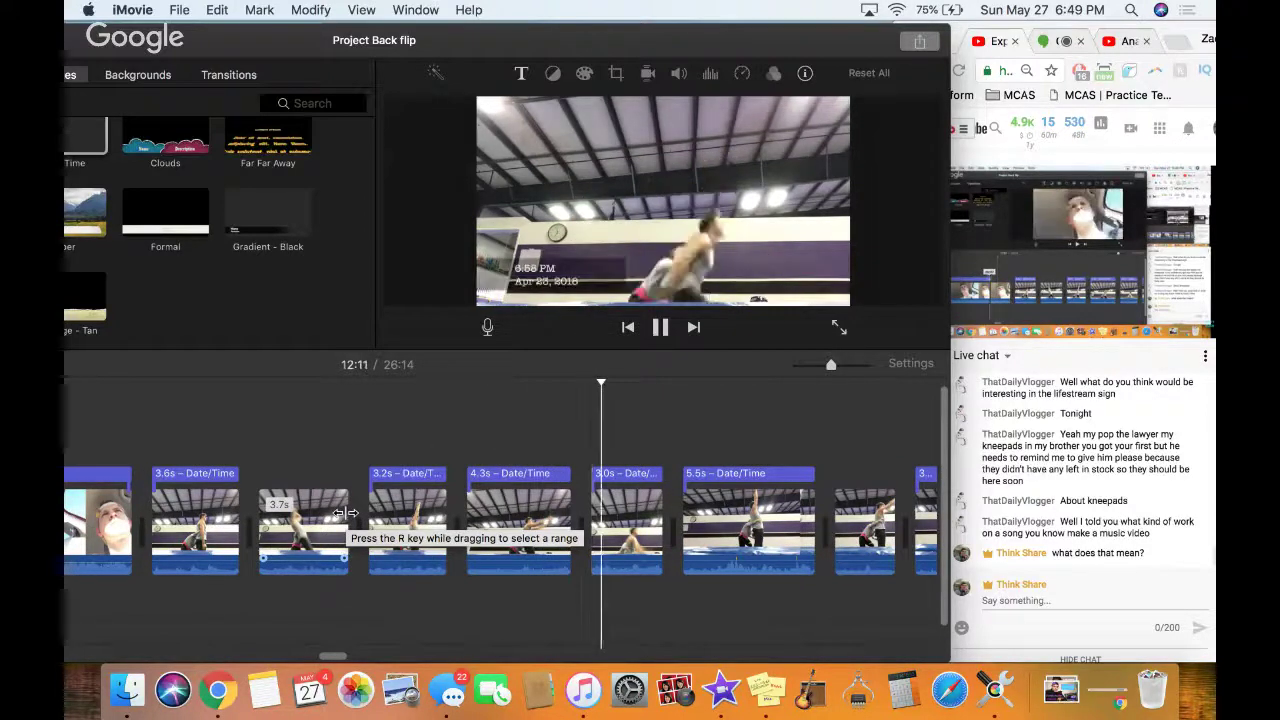
Review the gym clips after the car footage and shift the first one's 3.6 s Date/Time title past the clip's opening moment
key("space")
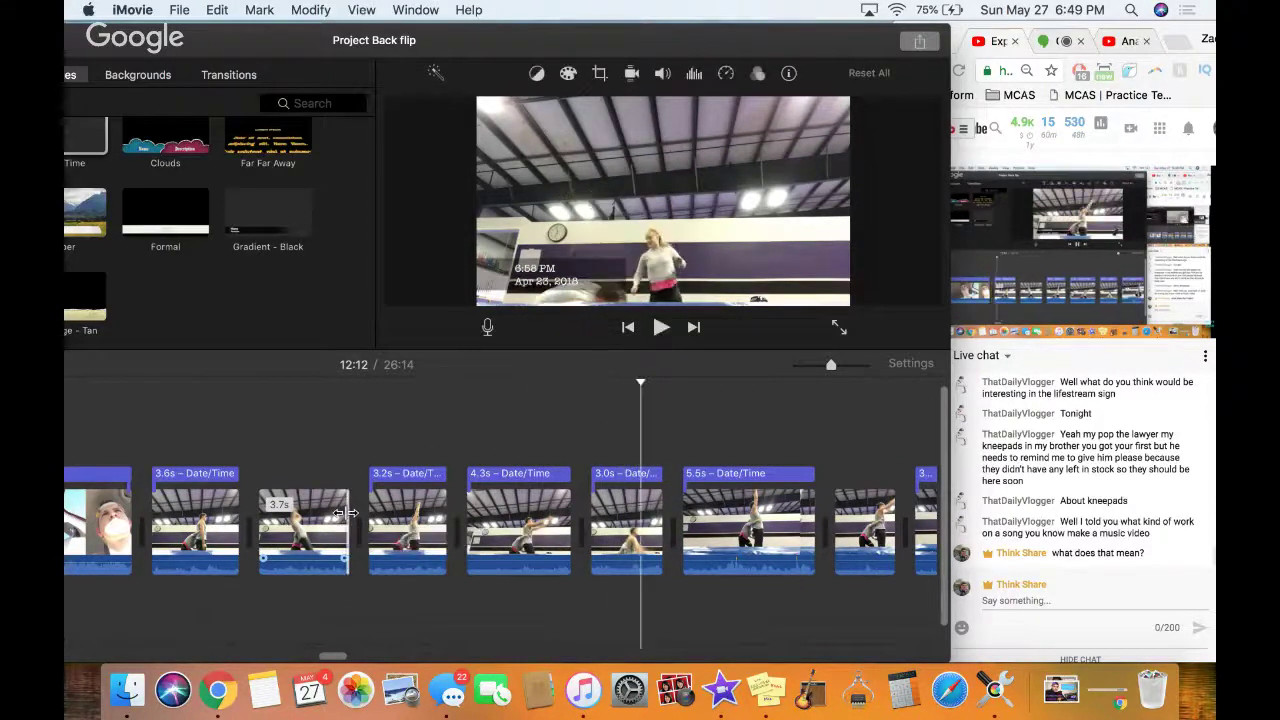
left_click(621, 453)
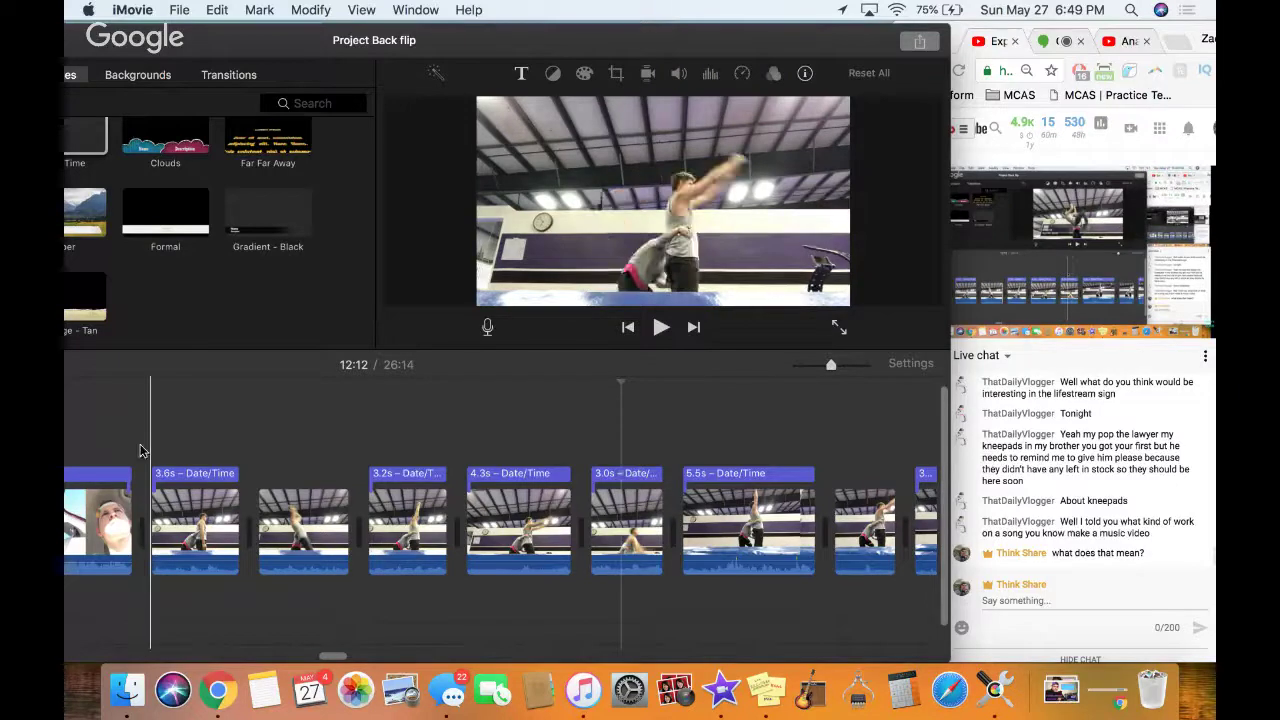
key("space")
key("space")
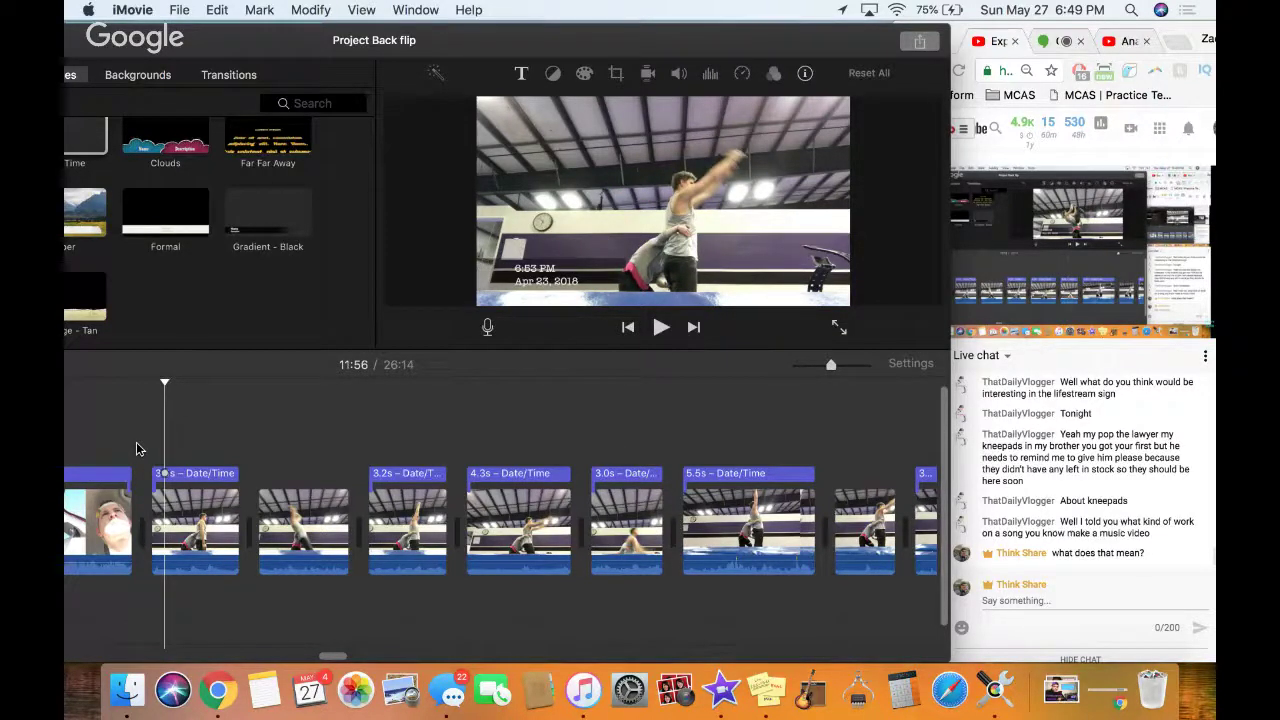
left_click(203, 474)
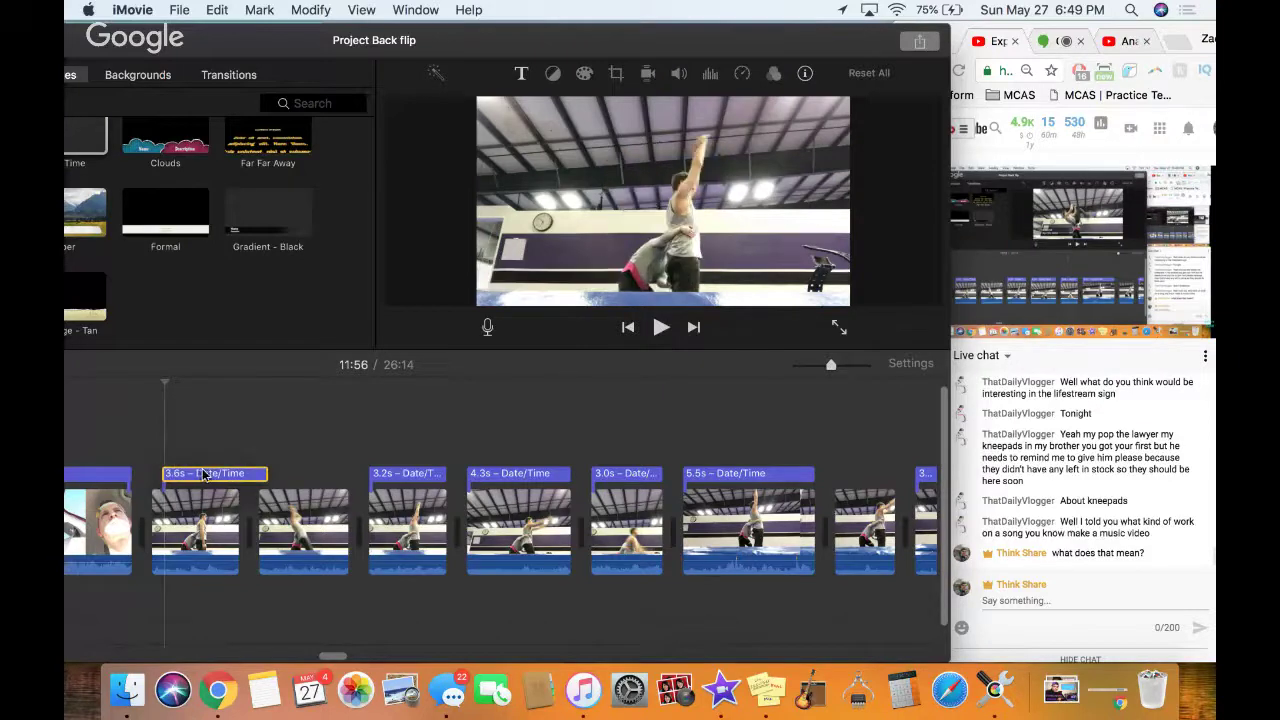
left_click_drag(203, 474, 211, 474)
Cut the opening off the first gym clip after the car footage and align its 3.6 s Date/Time title with the new clip start
left_click(146, 505)
key("space")
key("space")
key("space")
key("space")
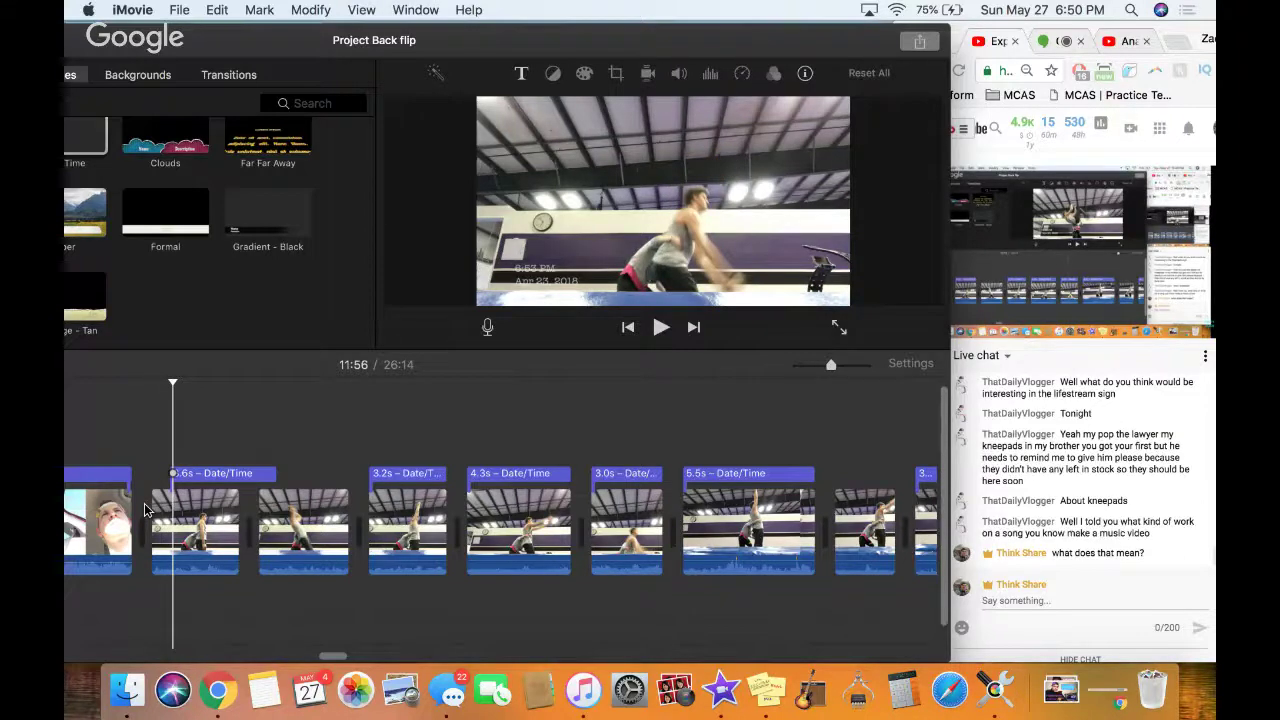
left_click(278, 474)
left_click(184, 520)
key("Delete")
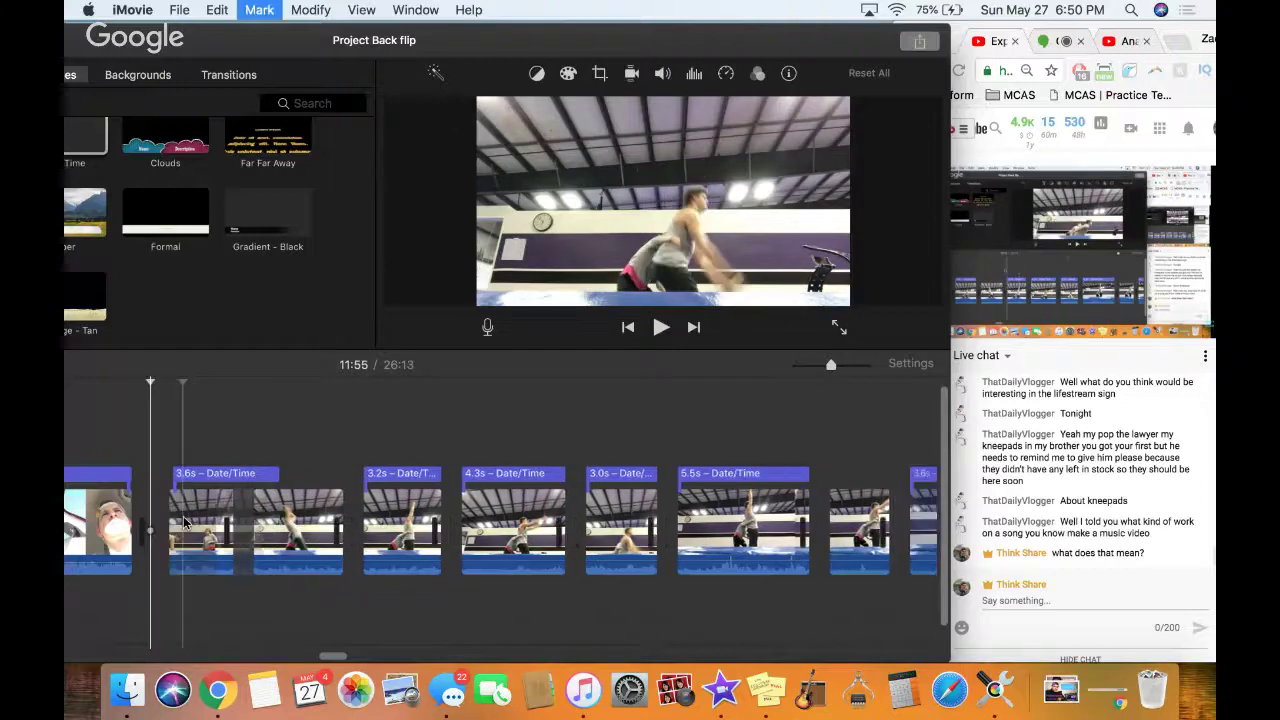
left_click(220, 482)
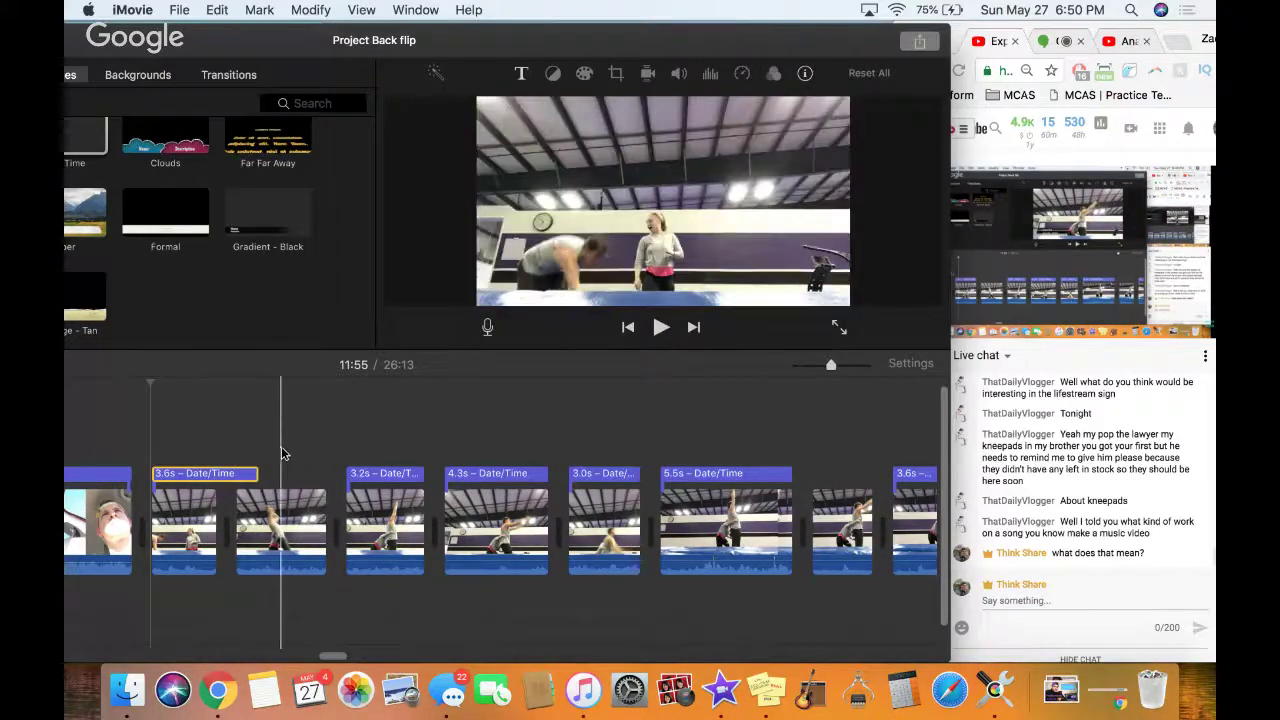
Split the first gym clip after its flip at 11:57 and delete the tail
scroll(281, 449, "left", 3)
scroll(281, 453, "left", 2)
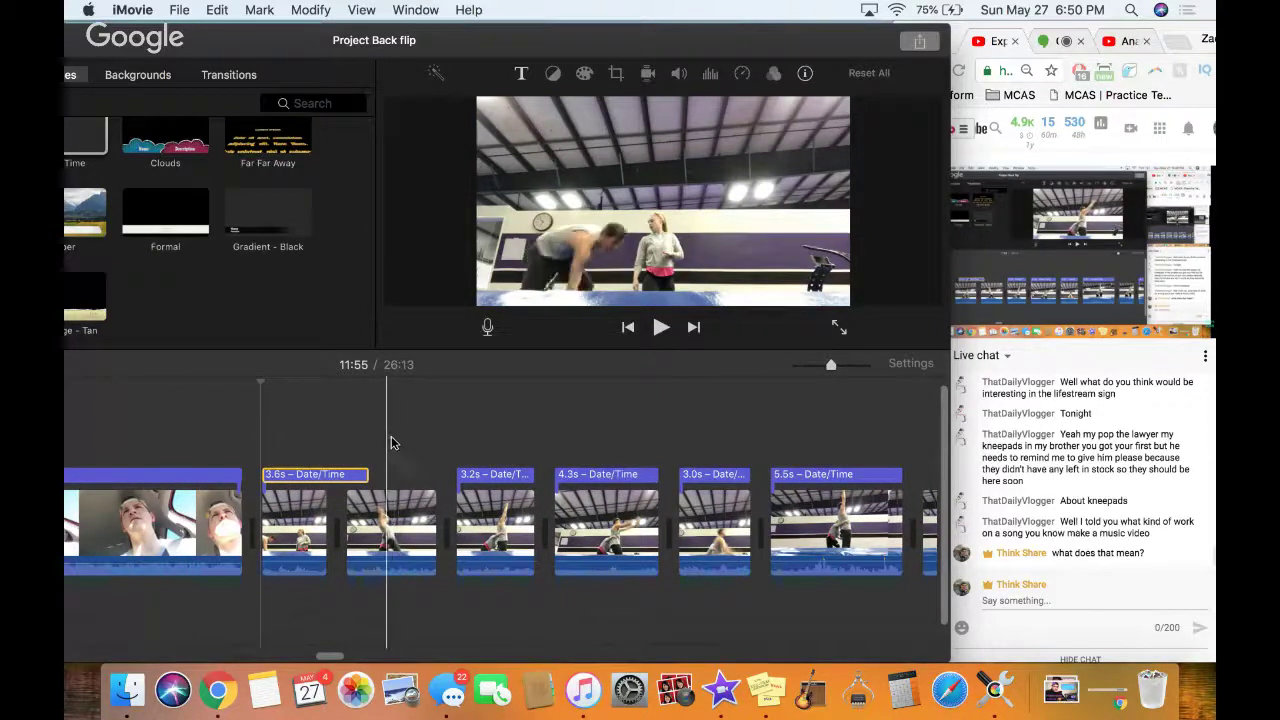
key("space")
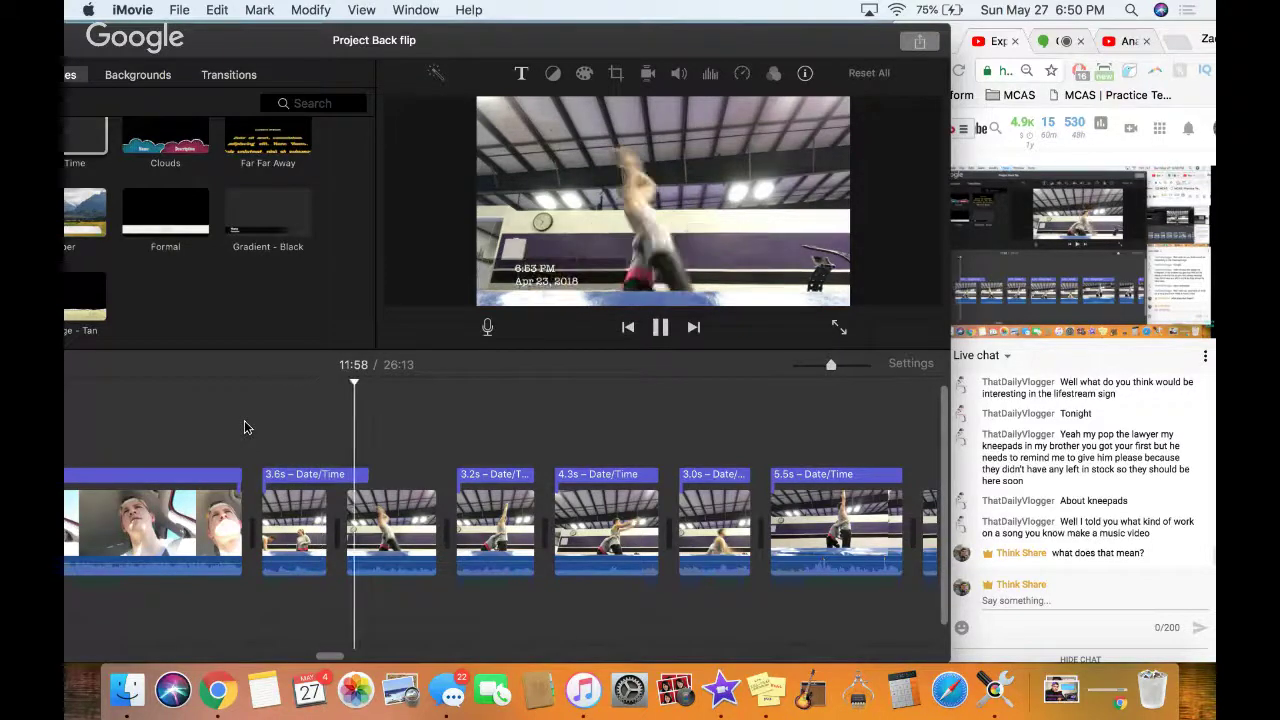
key("space")
key("space")
key("space")
key("alt+f")
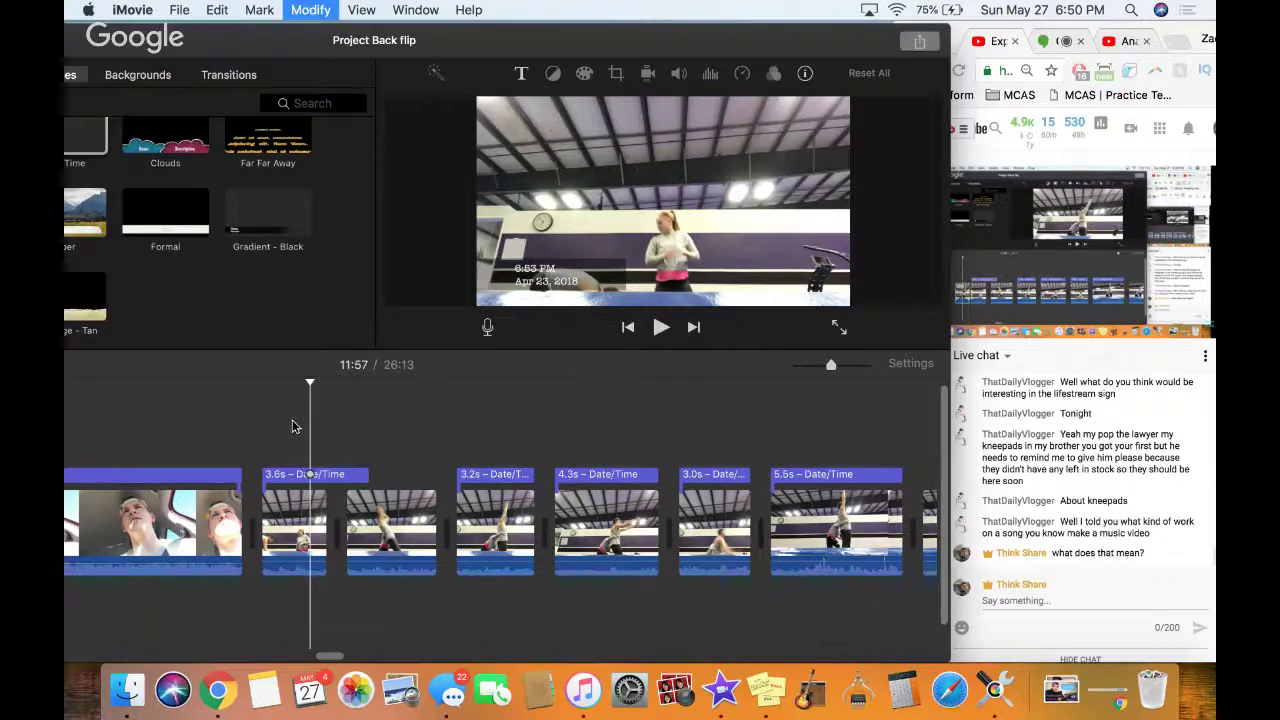
key("Delete")
key("space")
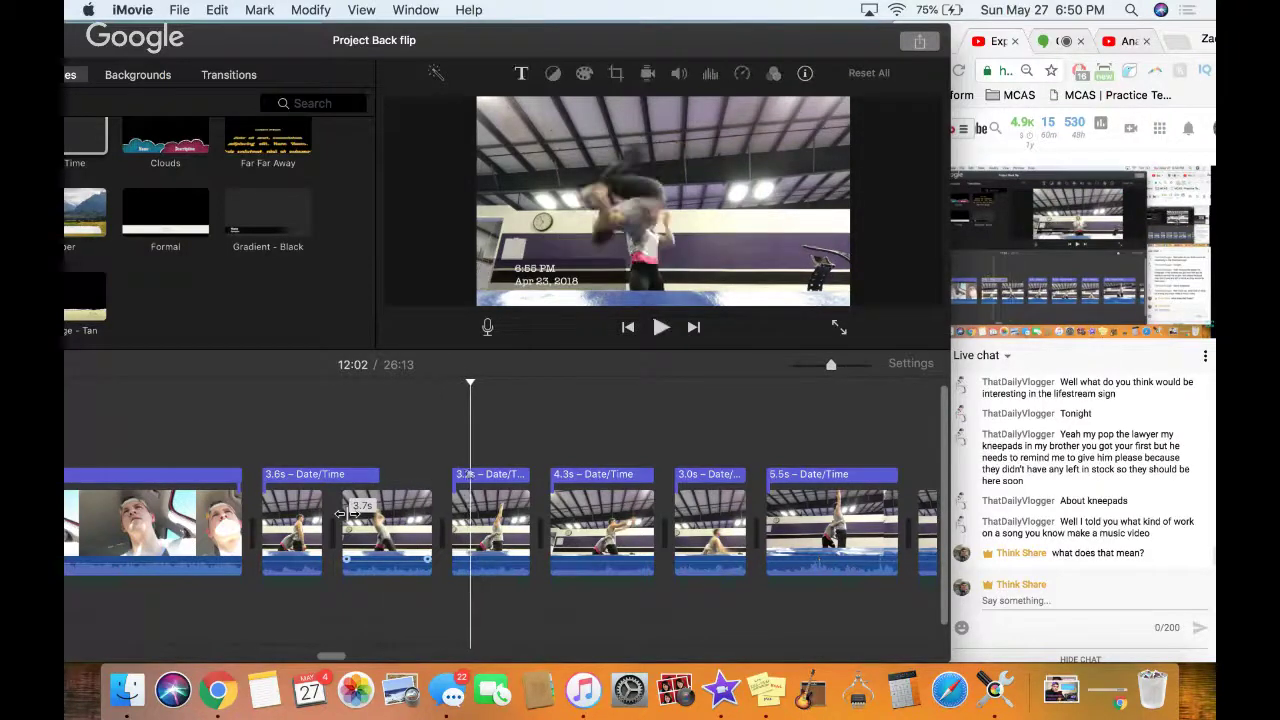
Split the second gym clip at 12:00, after the landing, and delete the tail to leave 3.1 s
left_click(377, 450)
key("space")
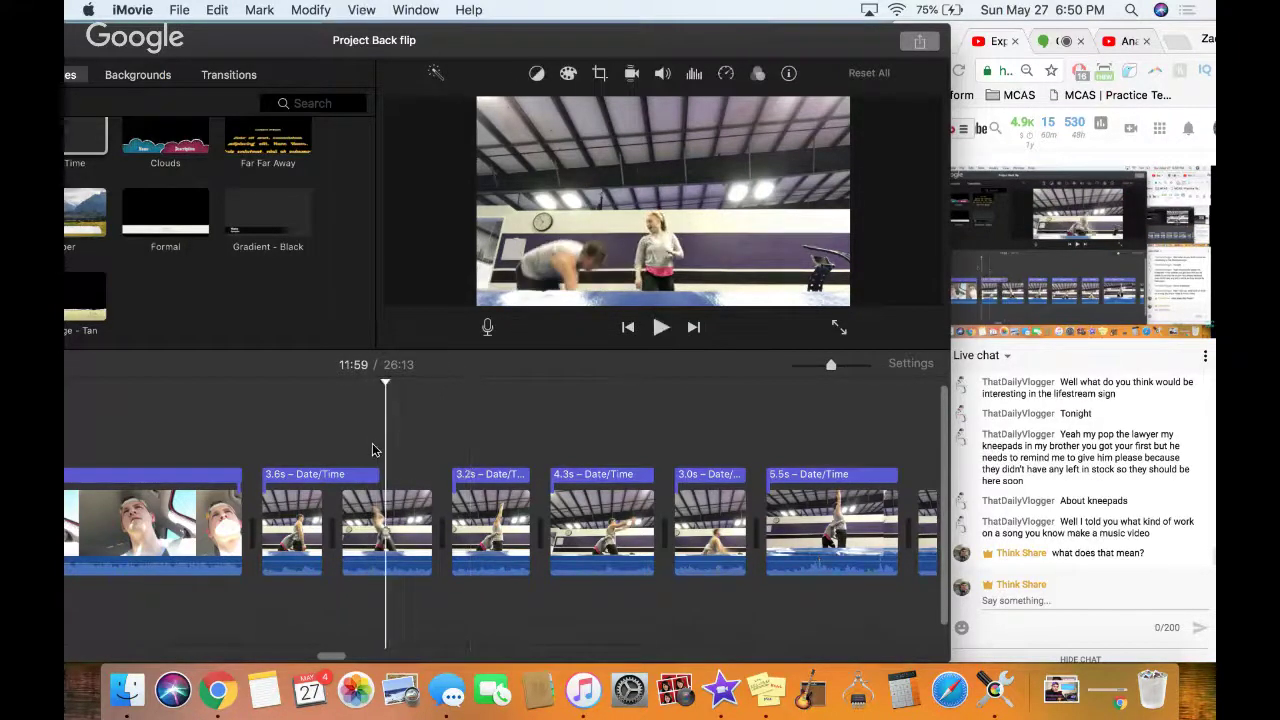
key("space")
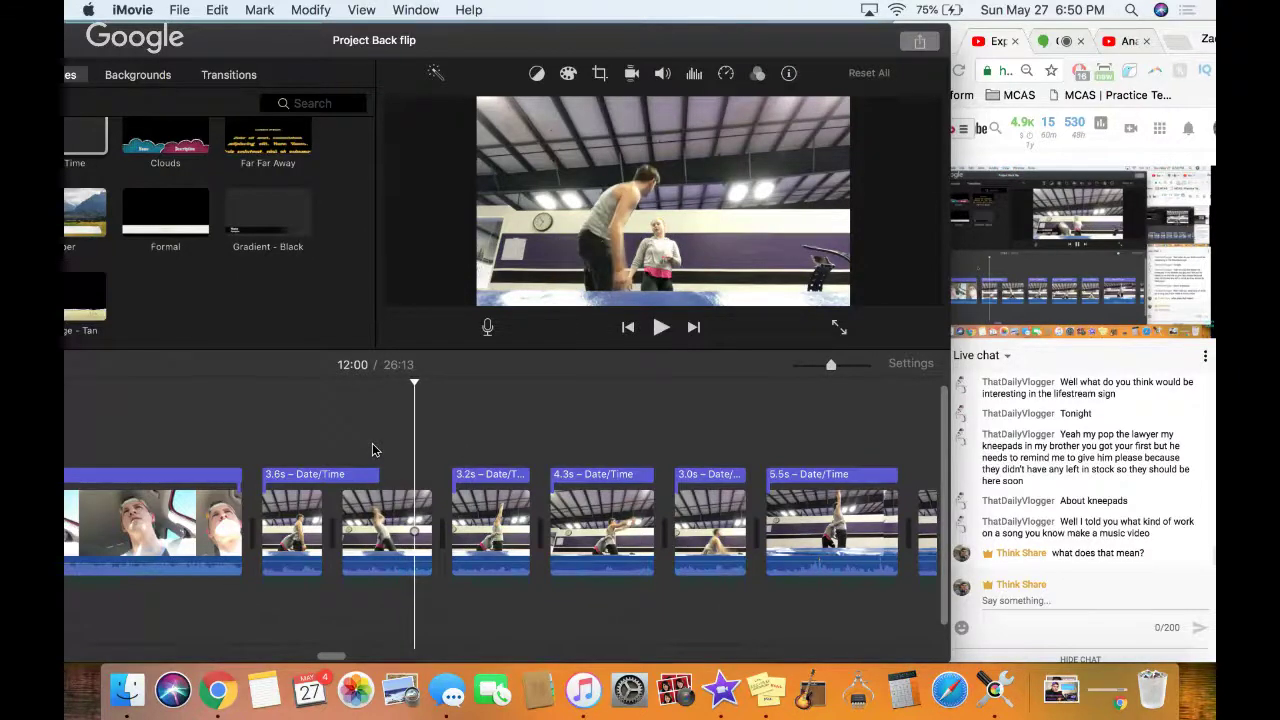
key("super+b")
key("Delete")
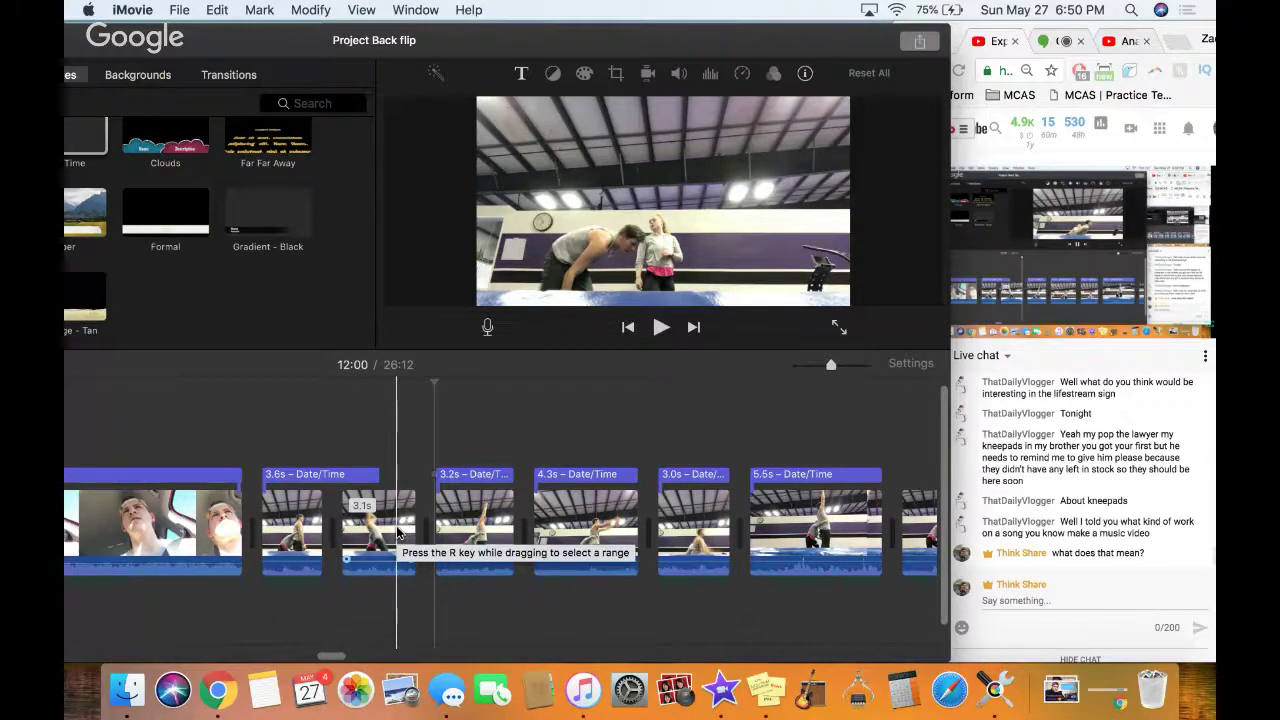
Split the third gym clip at 12:02, delete its second part and move the following 2.9 s Date/Time title to the fourth clip's start
left_click(381, 532)
key("space")
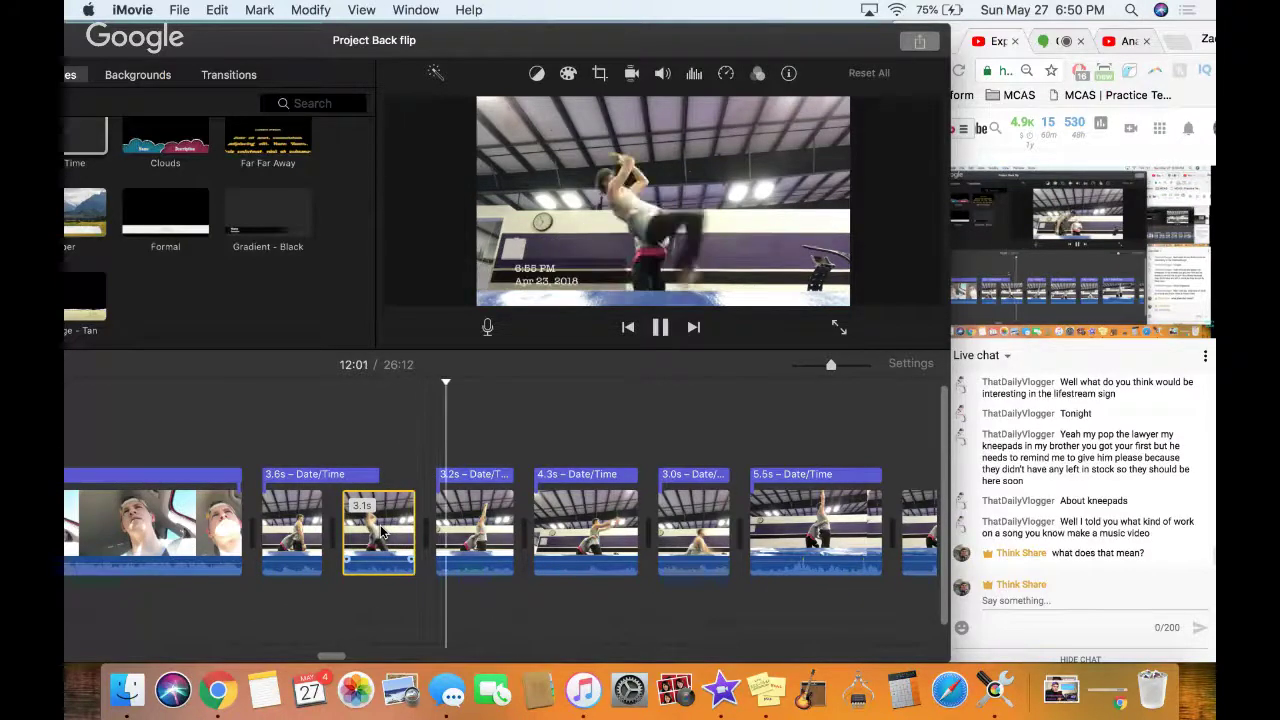
key("space")
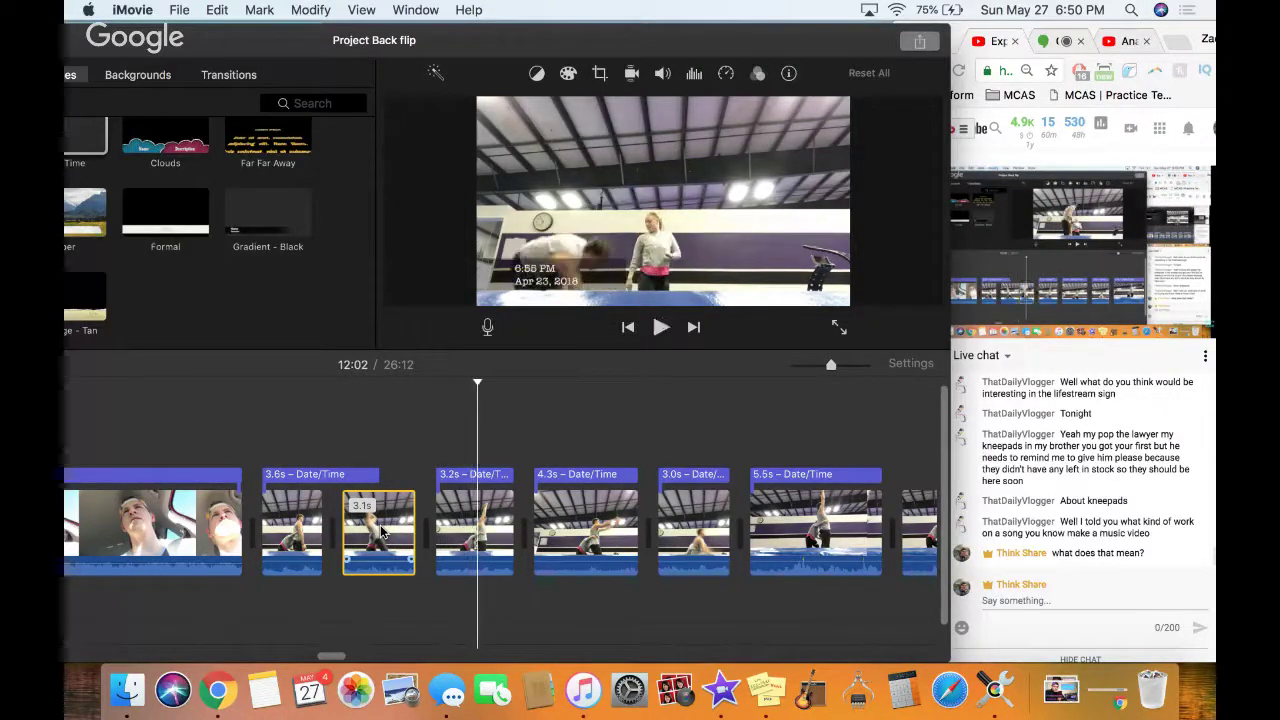
key("space")
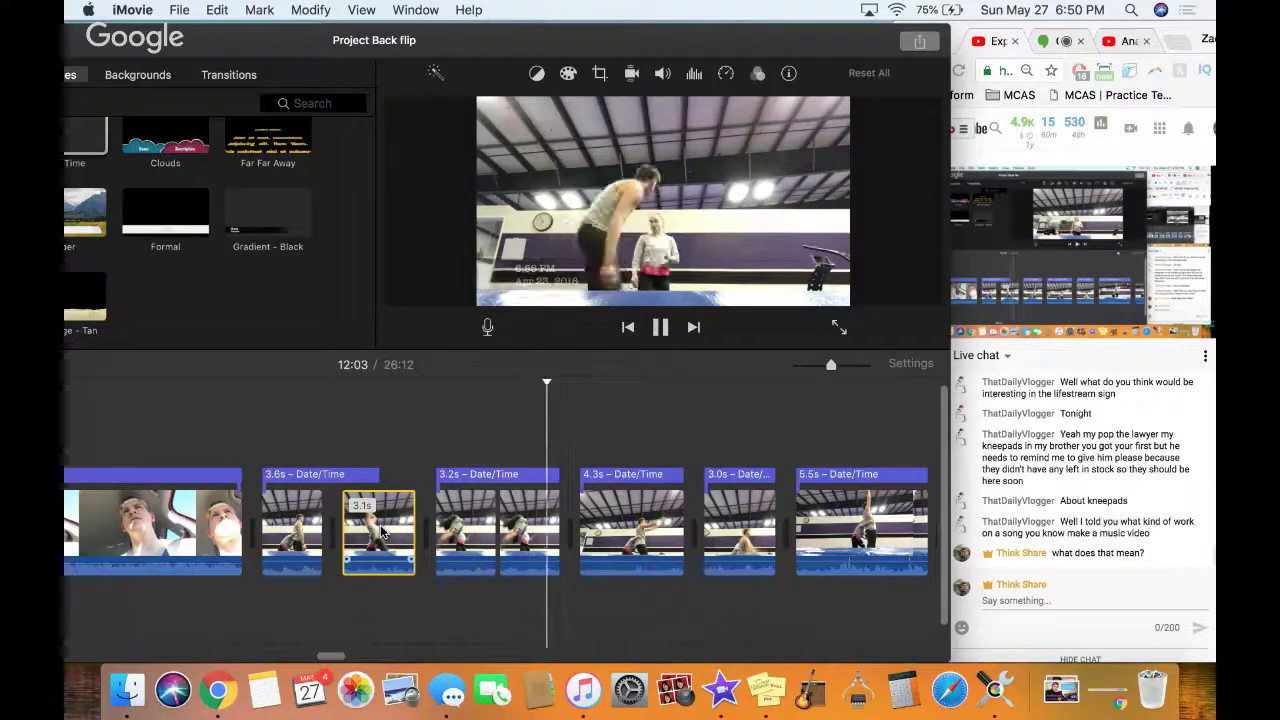
key("space")
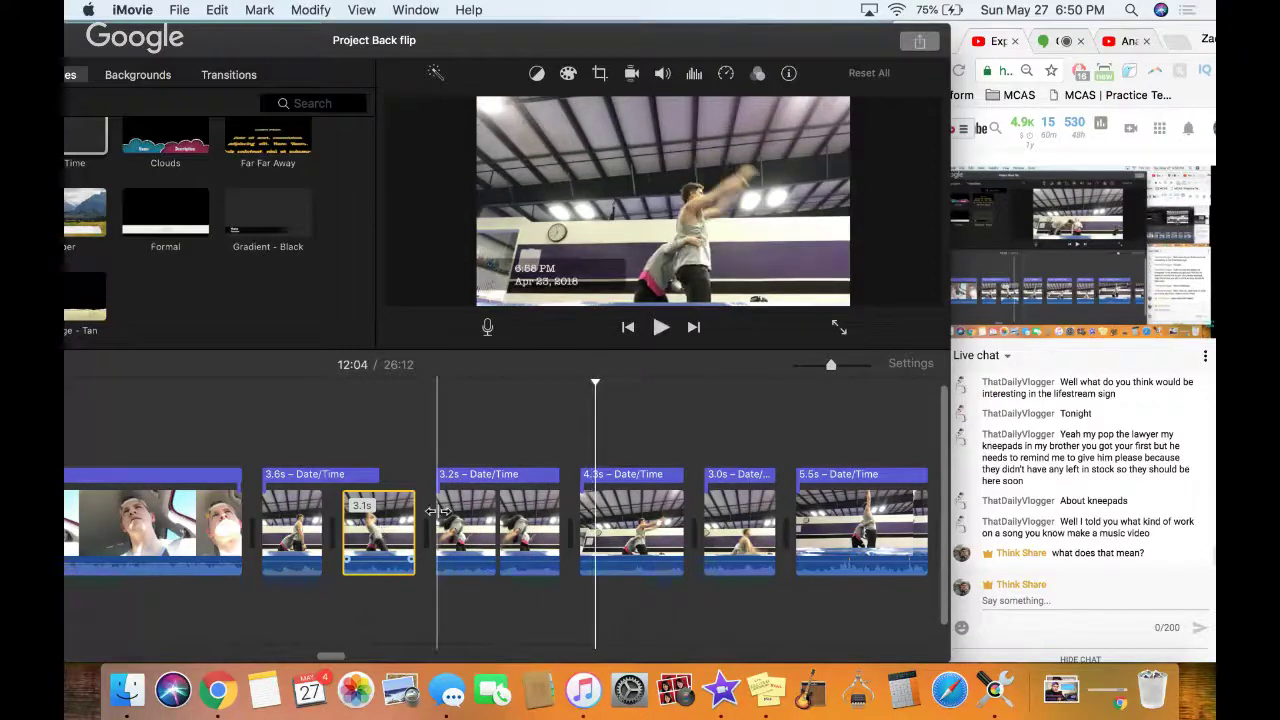
left_click(535, 533)
key("Delete")
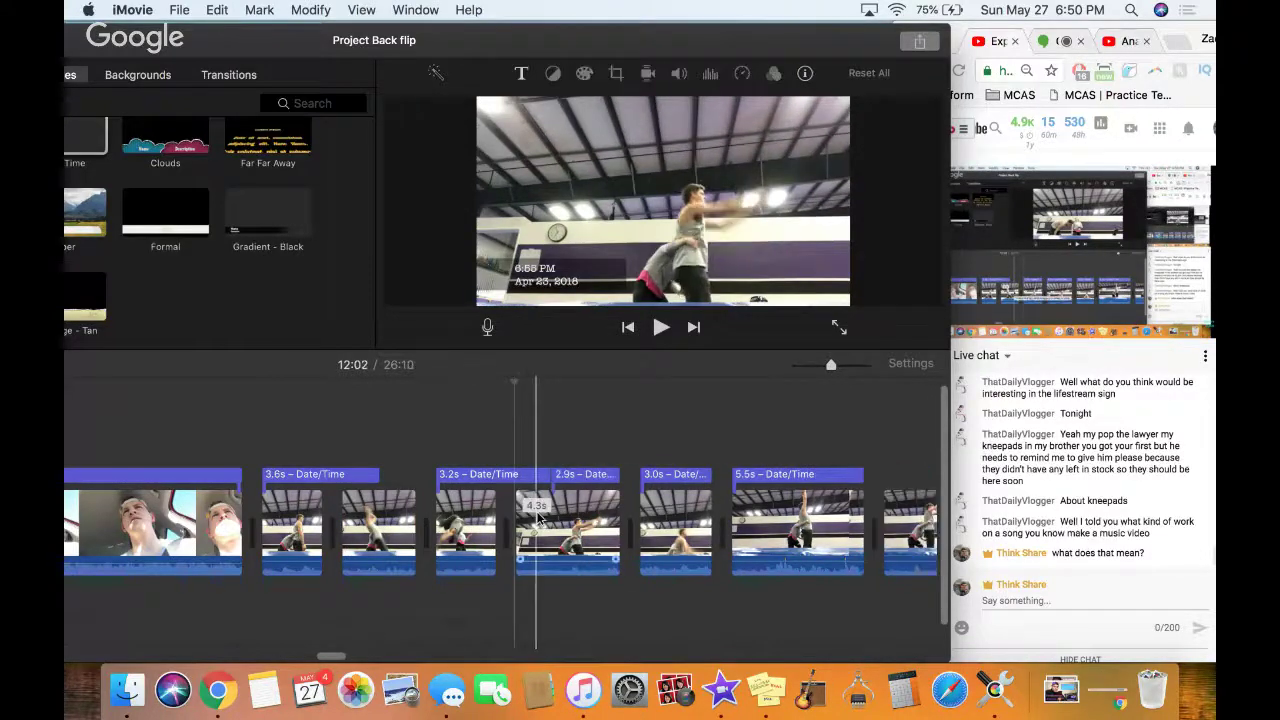
left_click(578, 476)
left_click_drag(578, 476, 536, 476)
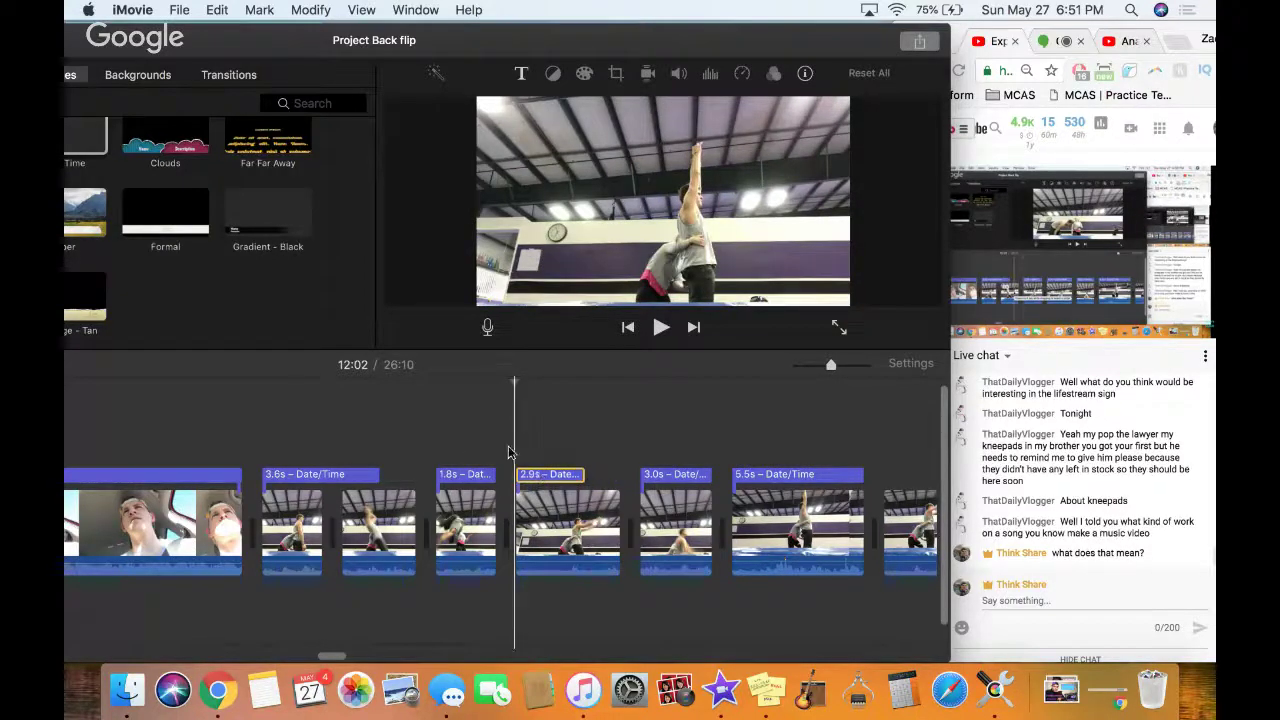
Cut the first 1.1 s off the fourth gym clip, moving its 2.9 s Date/Time title onto the part that is kept
key("space")
key("space")
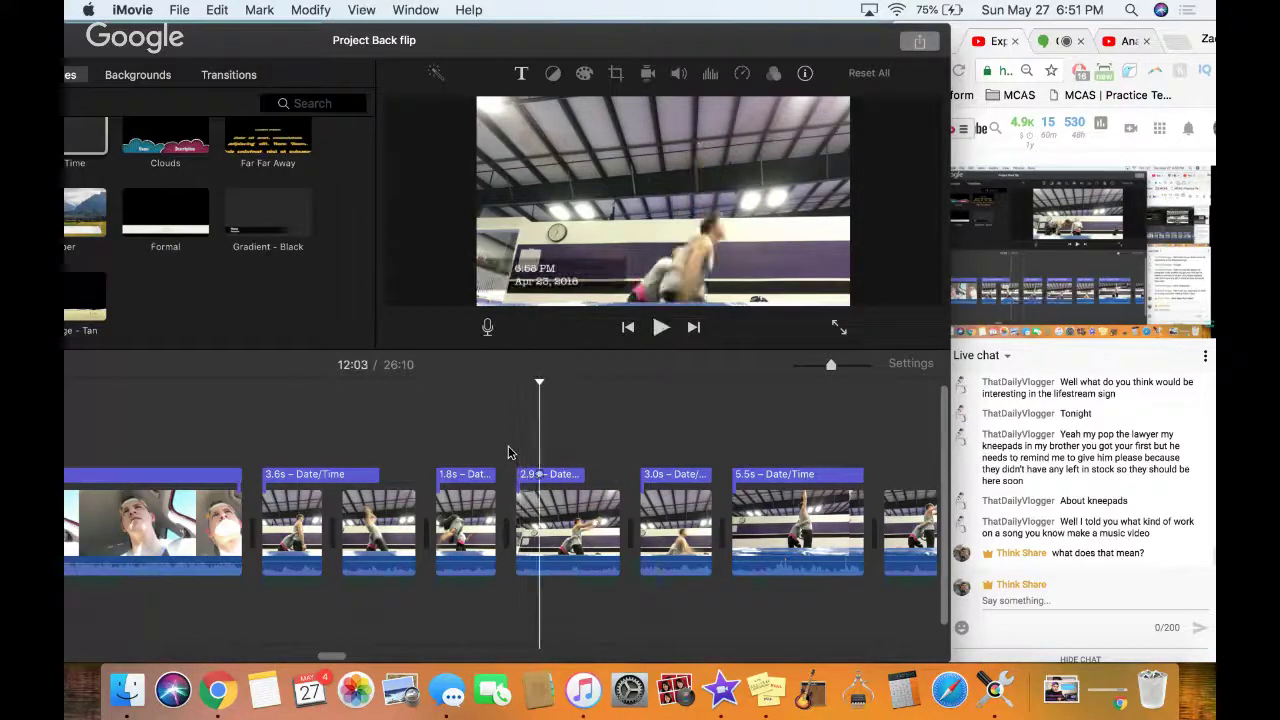
left_click(540, 506)
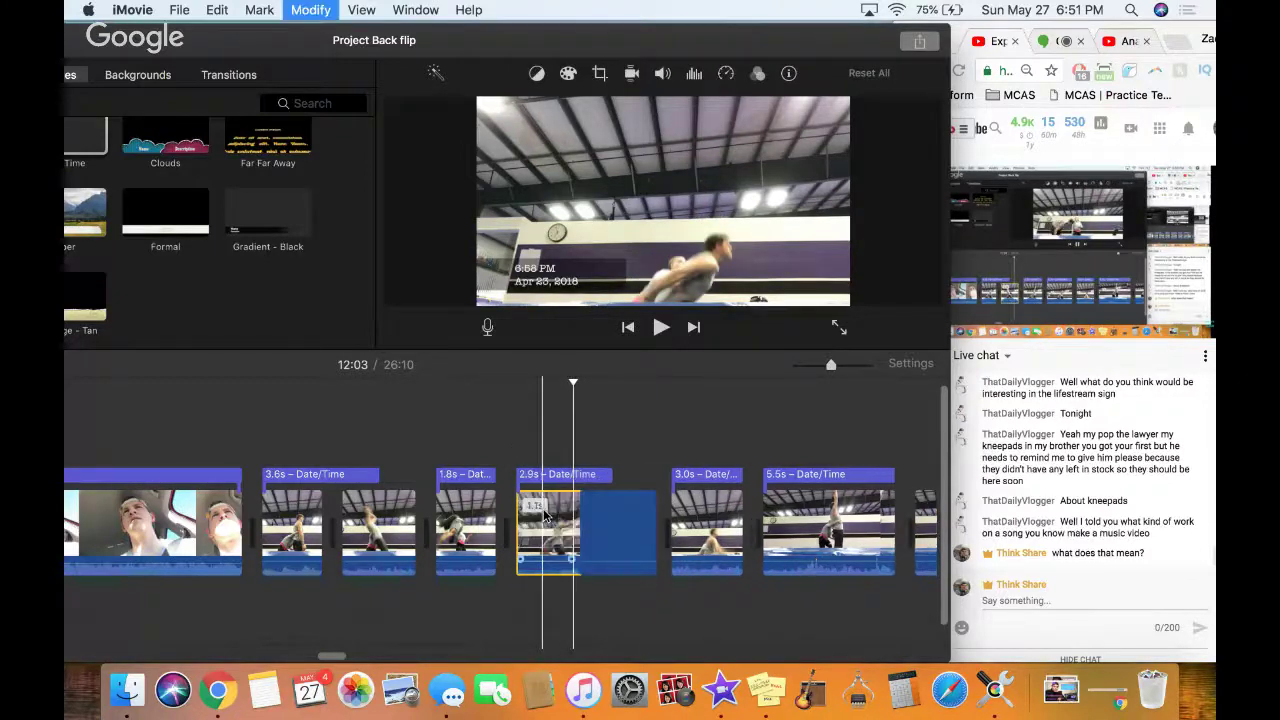
left_click(618, 477)
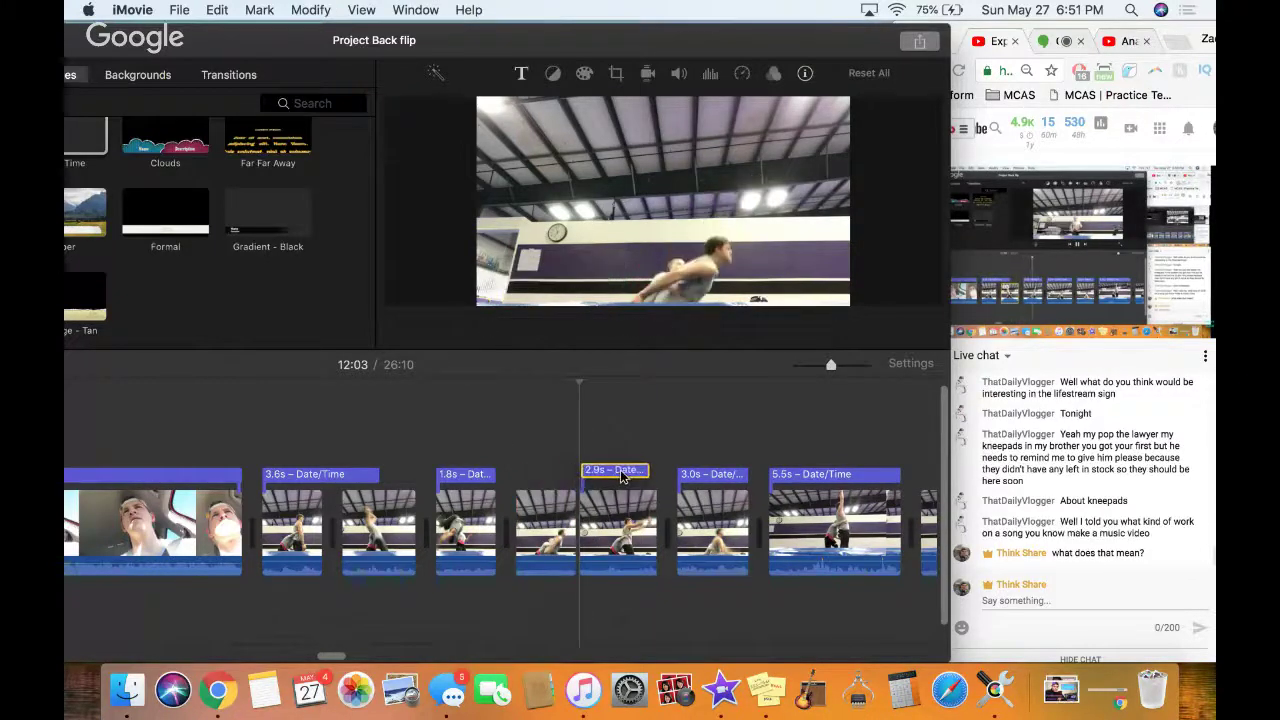
left_click(551, 524)
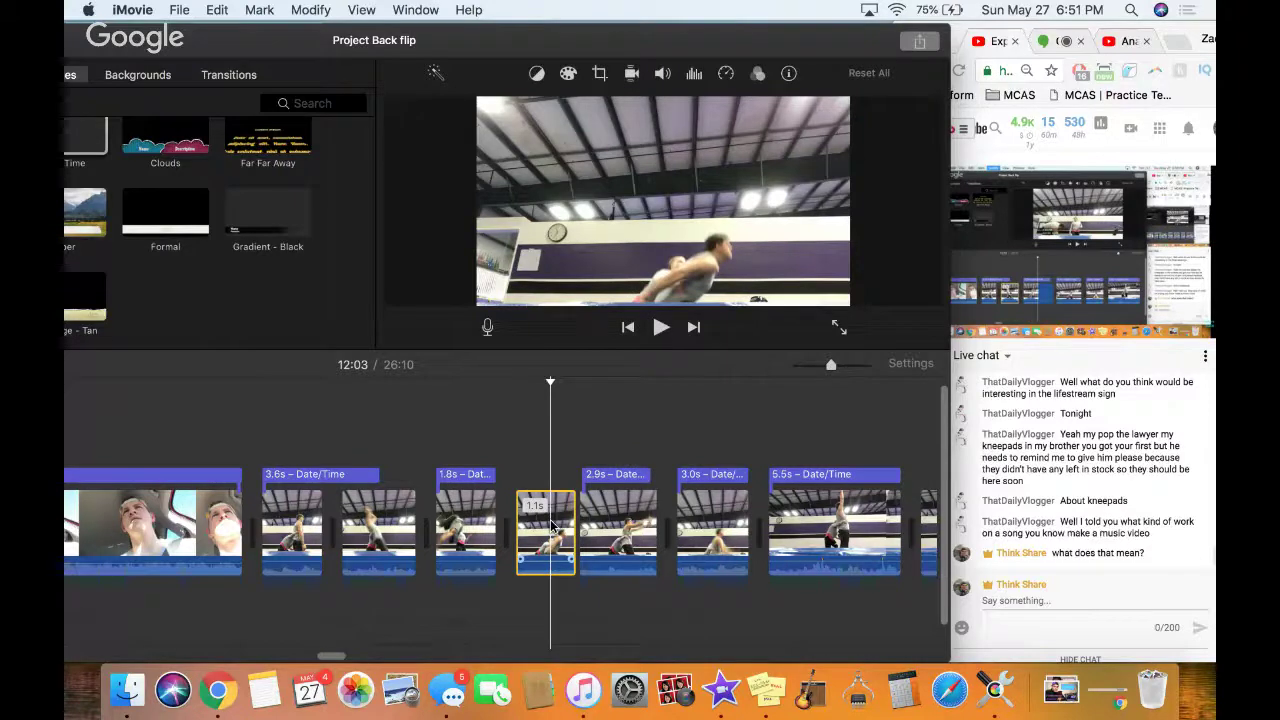
key("Delete")
key("space")
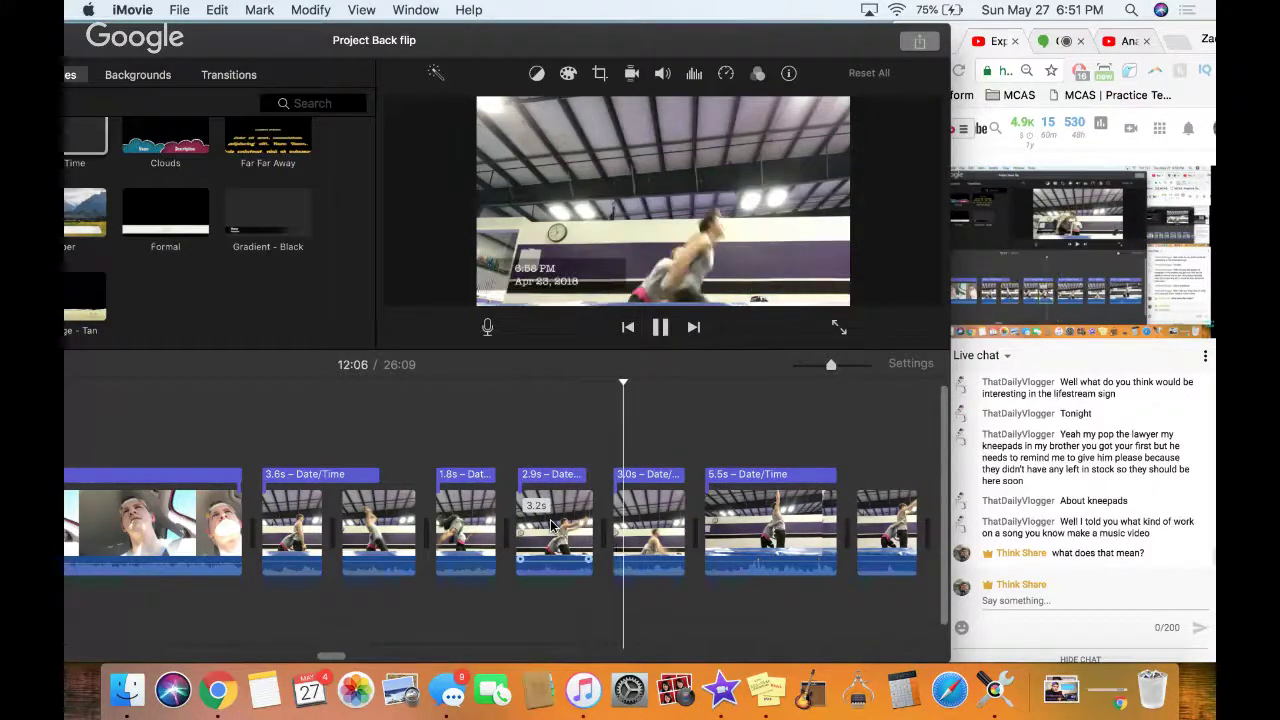
Split the fourth gym clip at 12:04, delete its 1.3 s tail and shorten its Date/Time title to 1.9 s
key("space")
key("space")
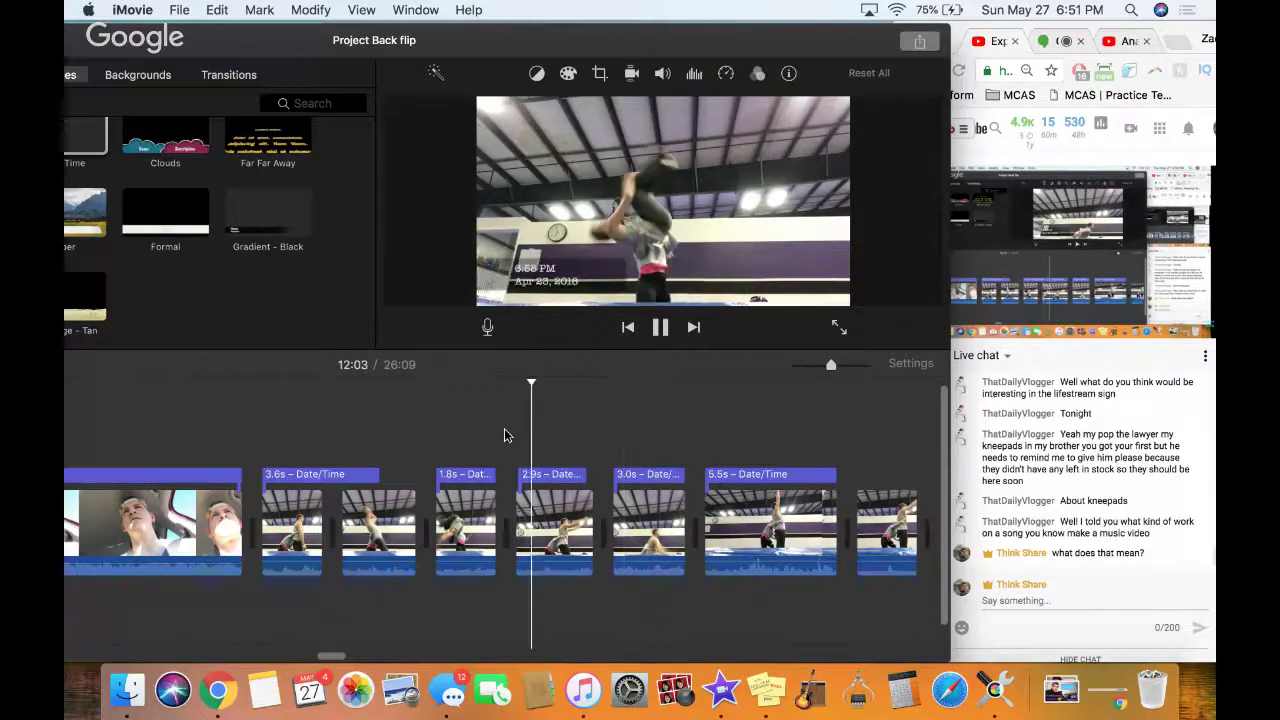
key("space")
key("space")
key("space")
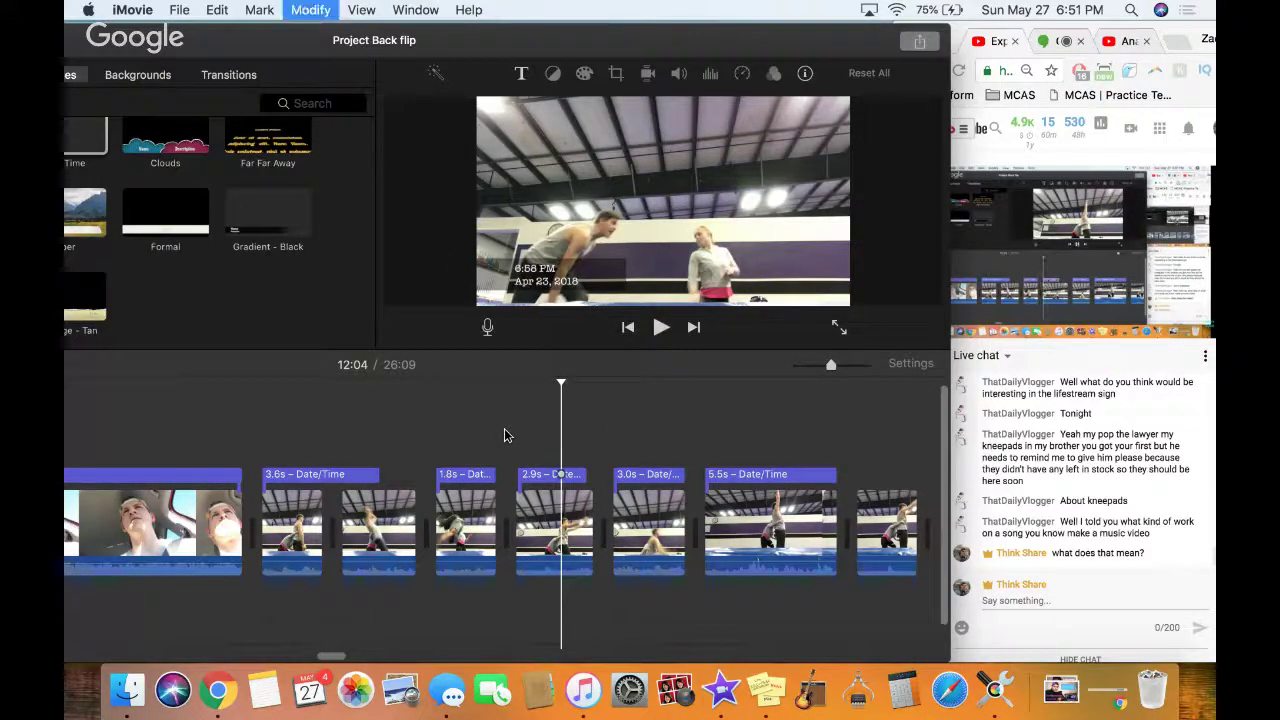
key("alt+f")
left_click(622, 518)
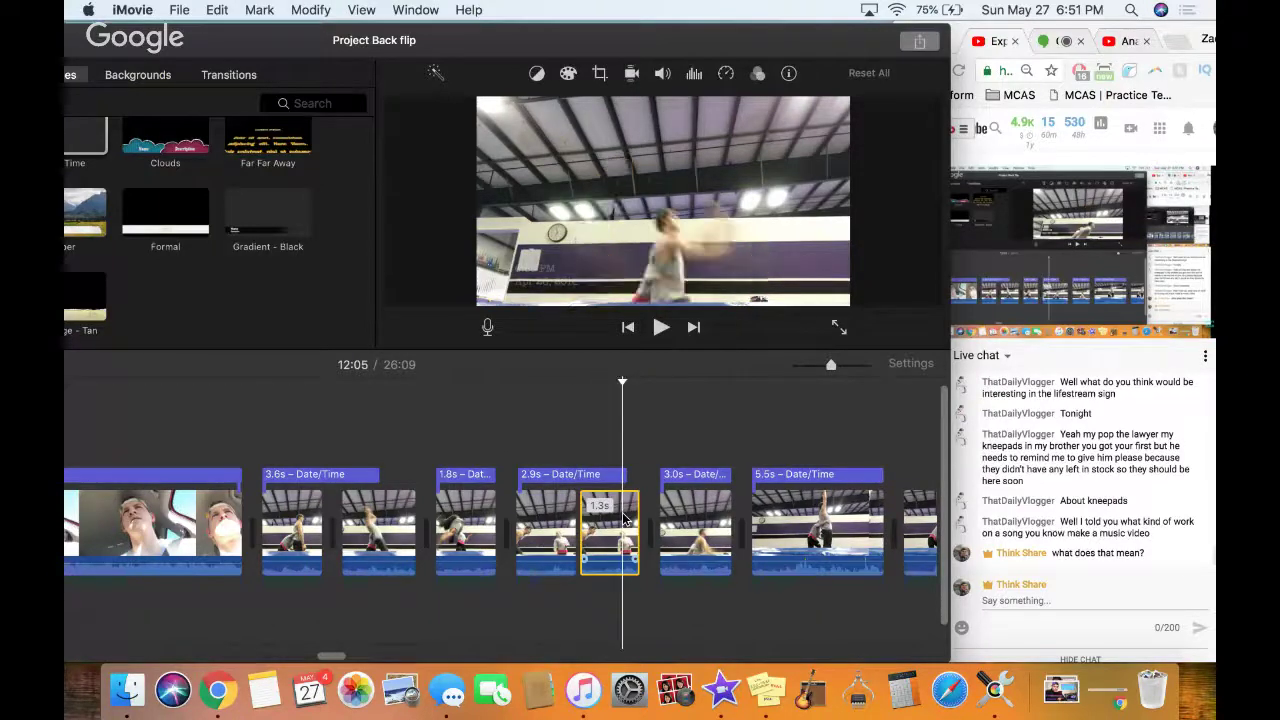
key("Delete")
left_click_drag(600, 481, 578, 481)
left_click(591, 473)
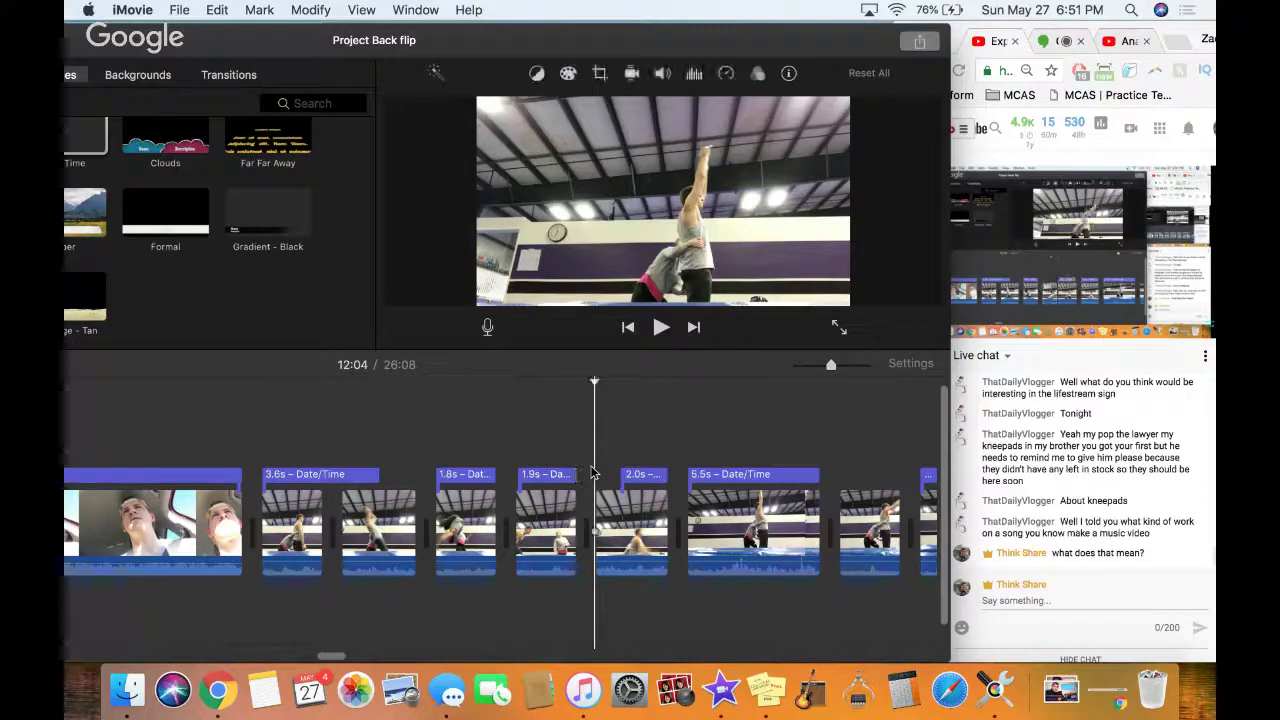
Split the fifth gym clip at 12:05 and delete its opening part to leave 2.4 s
key("space")
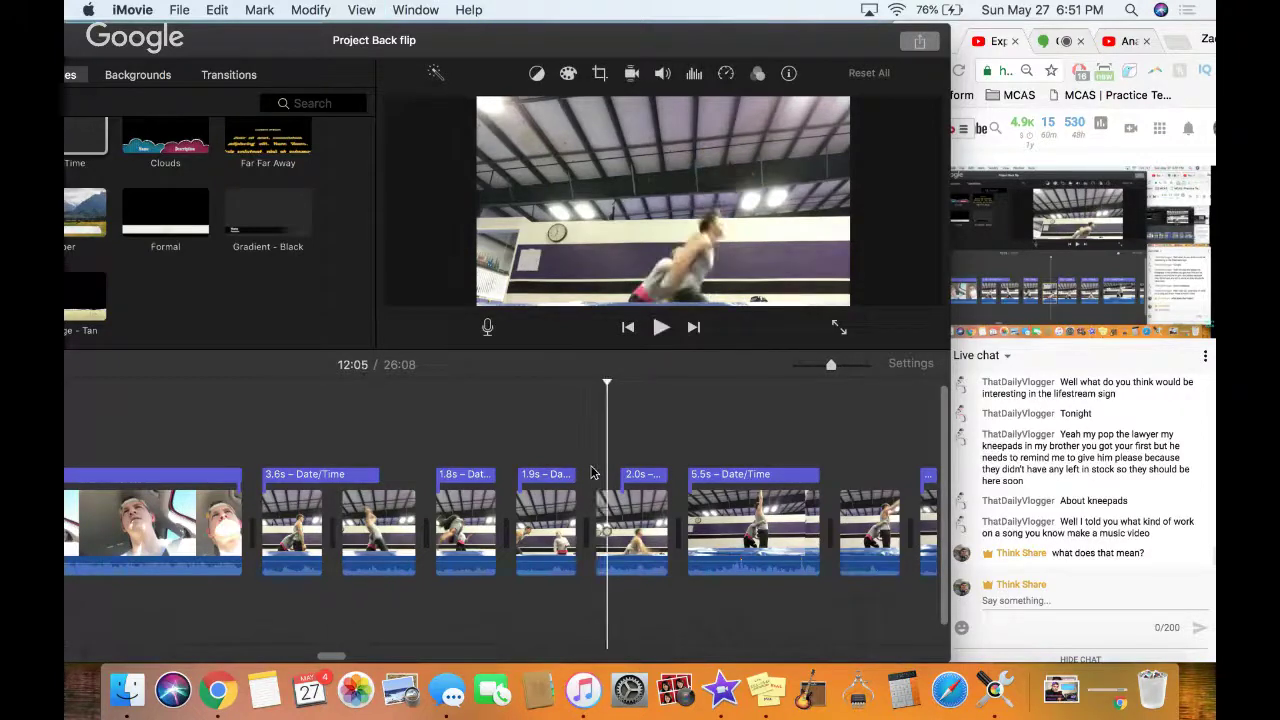
key("super+b")
key("space")
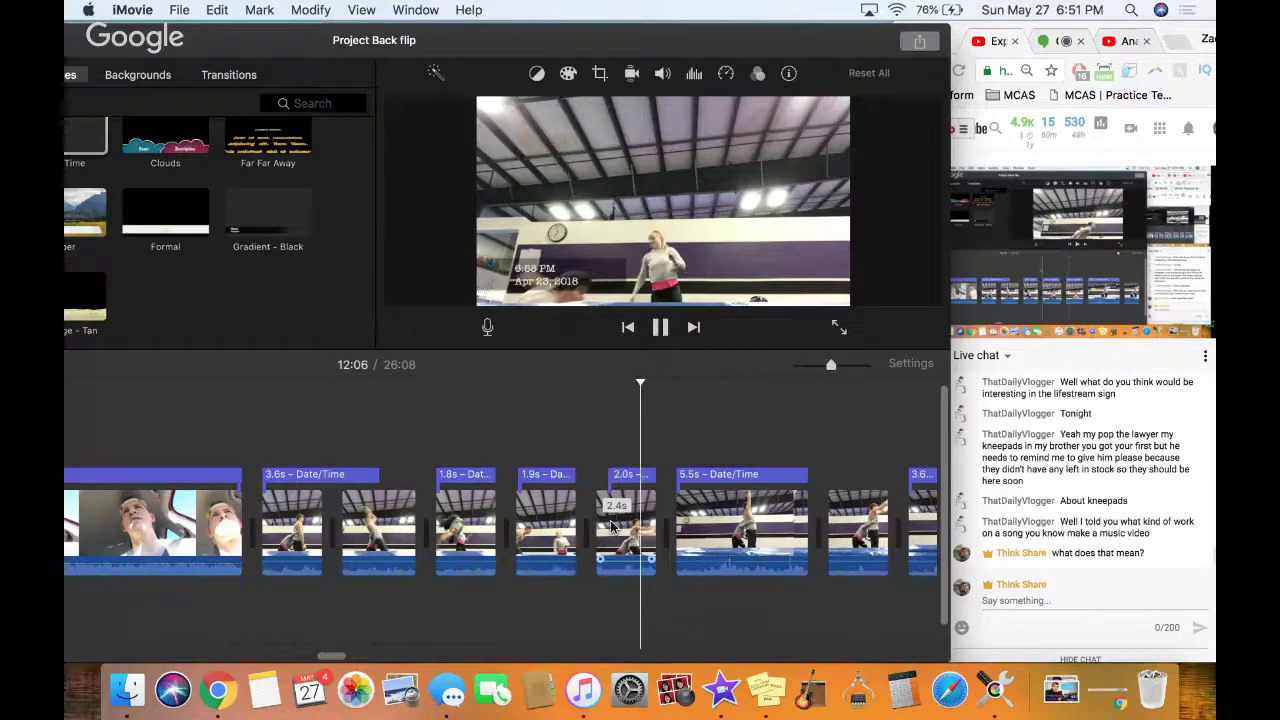
Play the blue-mat gym clips after the trimmed fifth clip, through the 7:08 PM clip, to check their flips and timing
key("space")
key("space")
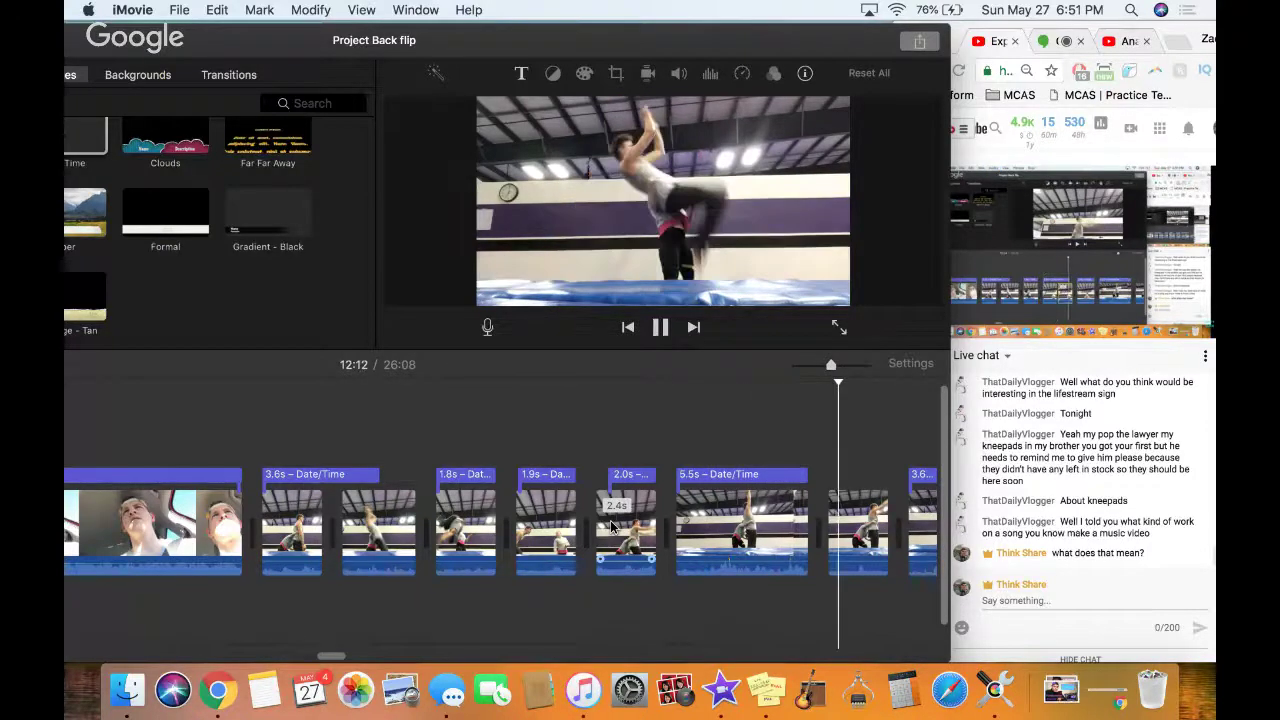
scroll(612, 525, "right", 2)
scroll(610, 520, "right", 3)
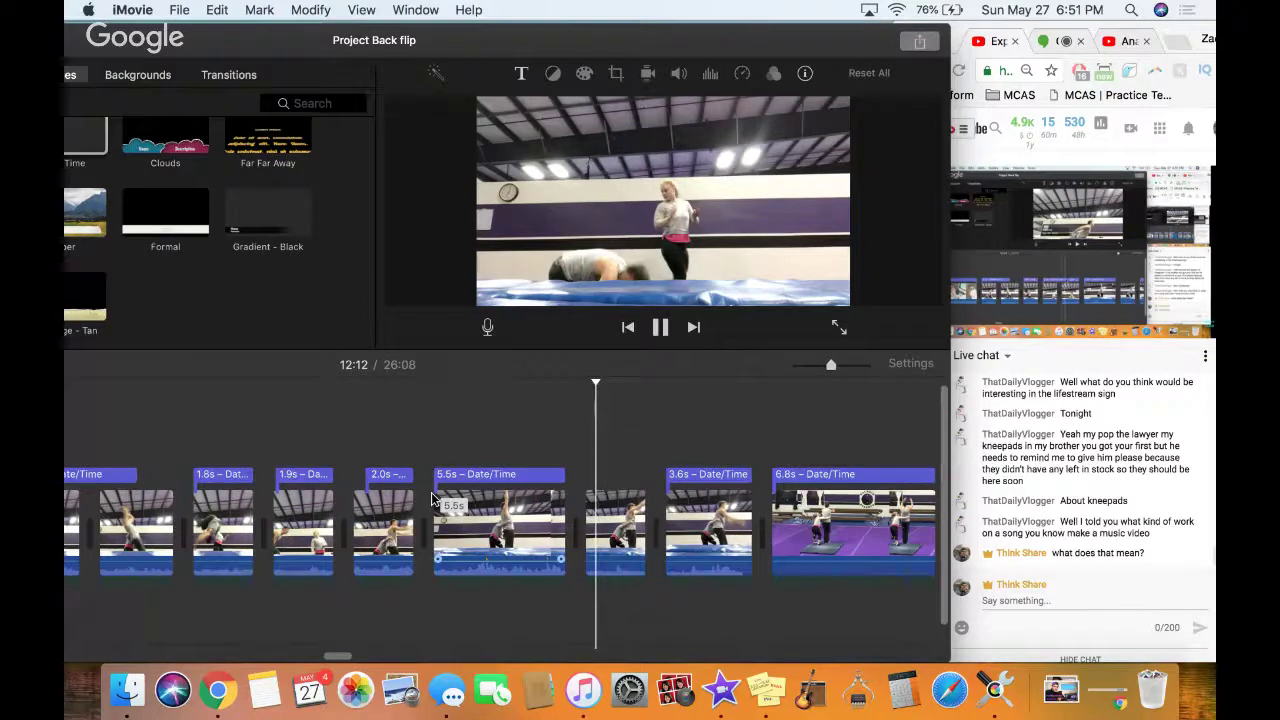
left_click(425, 445)
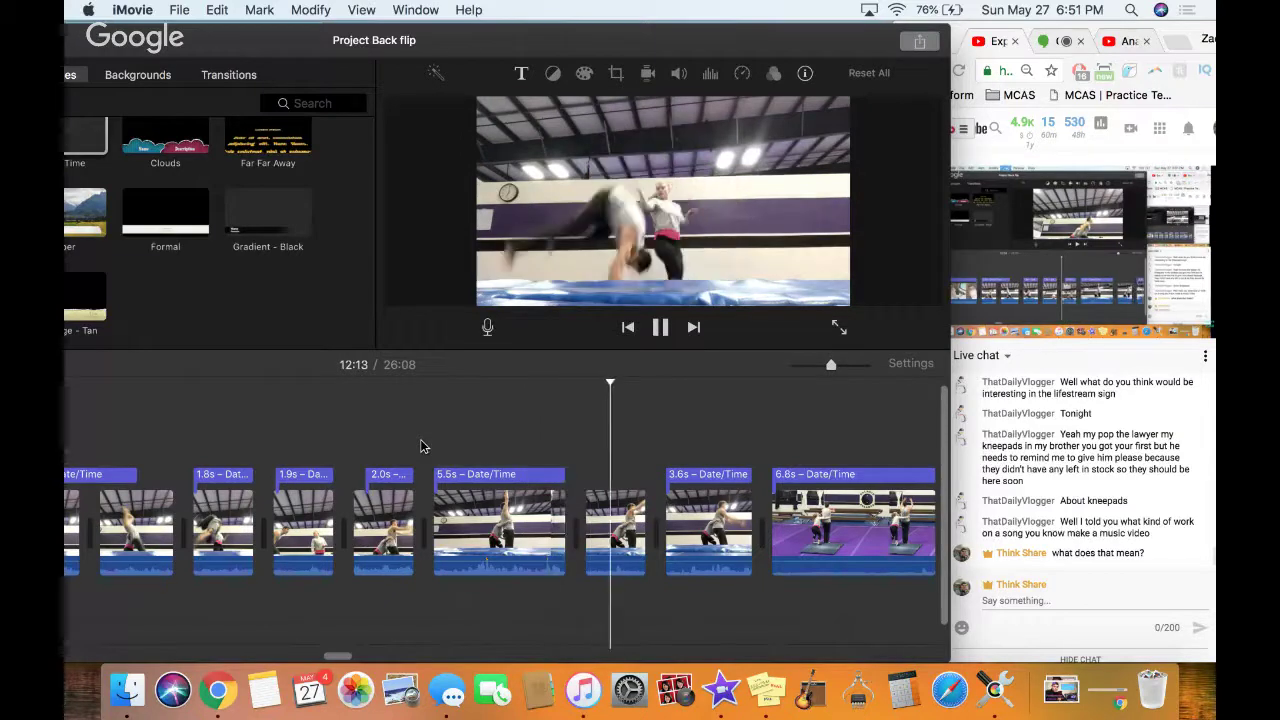
key("space")
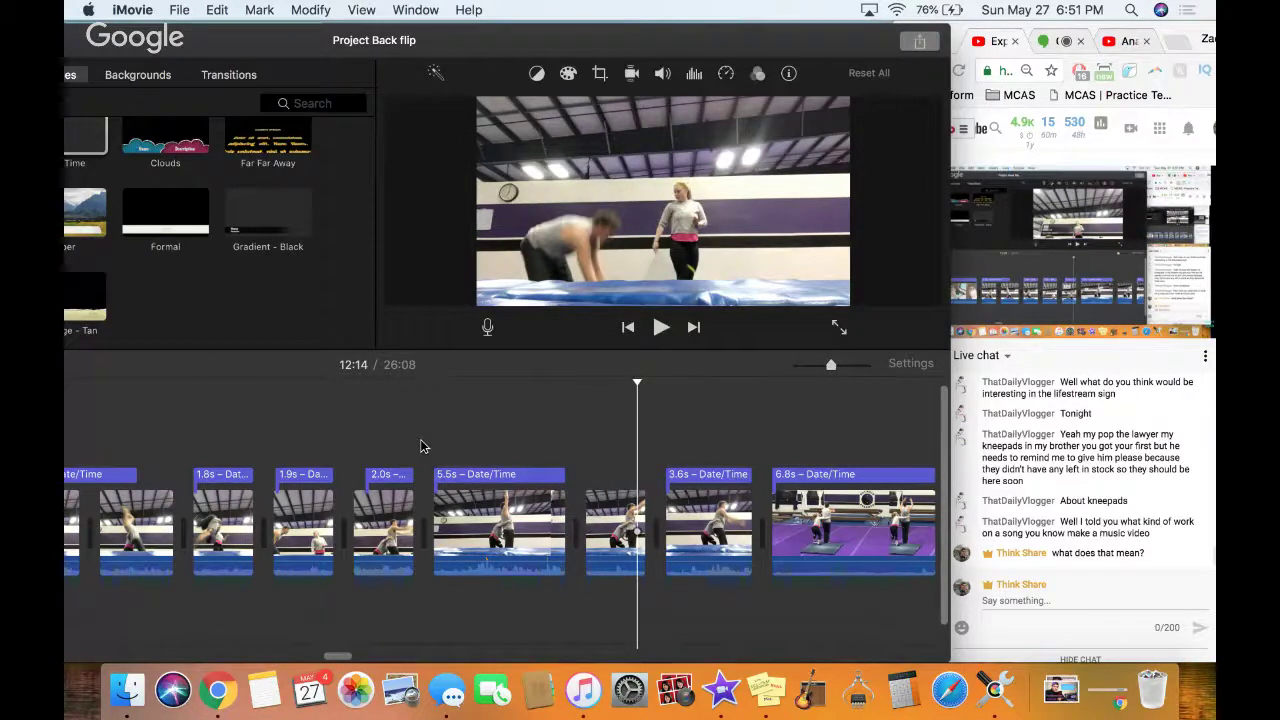
key("space")
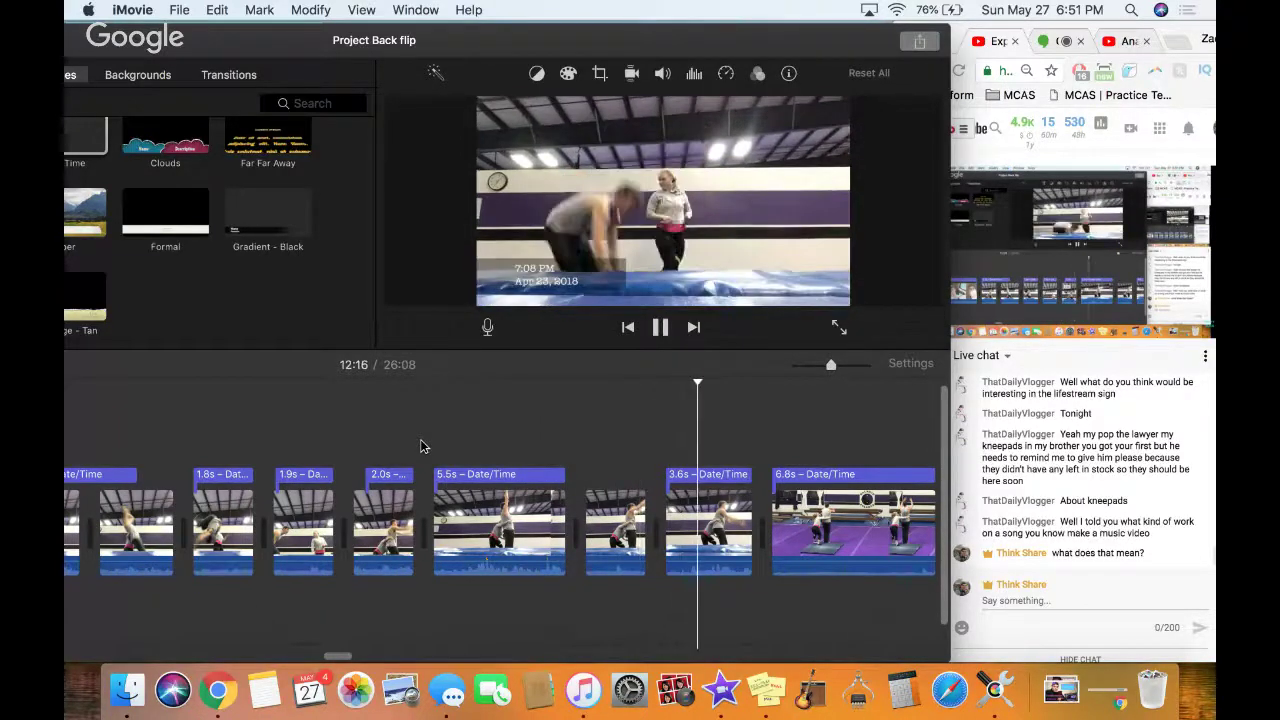
scroll(420, 446, "right", 3)
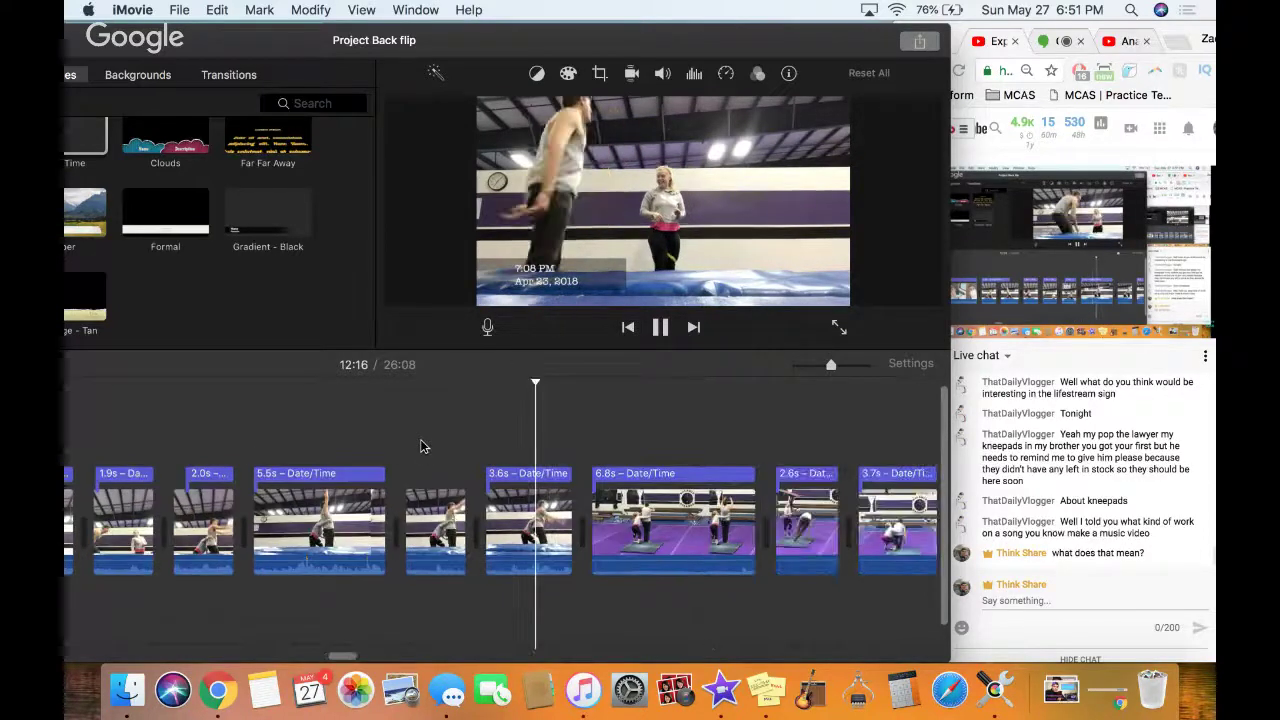
key("space")
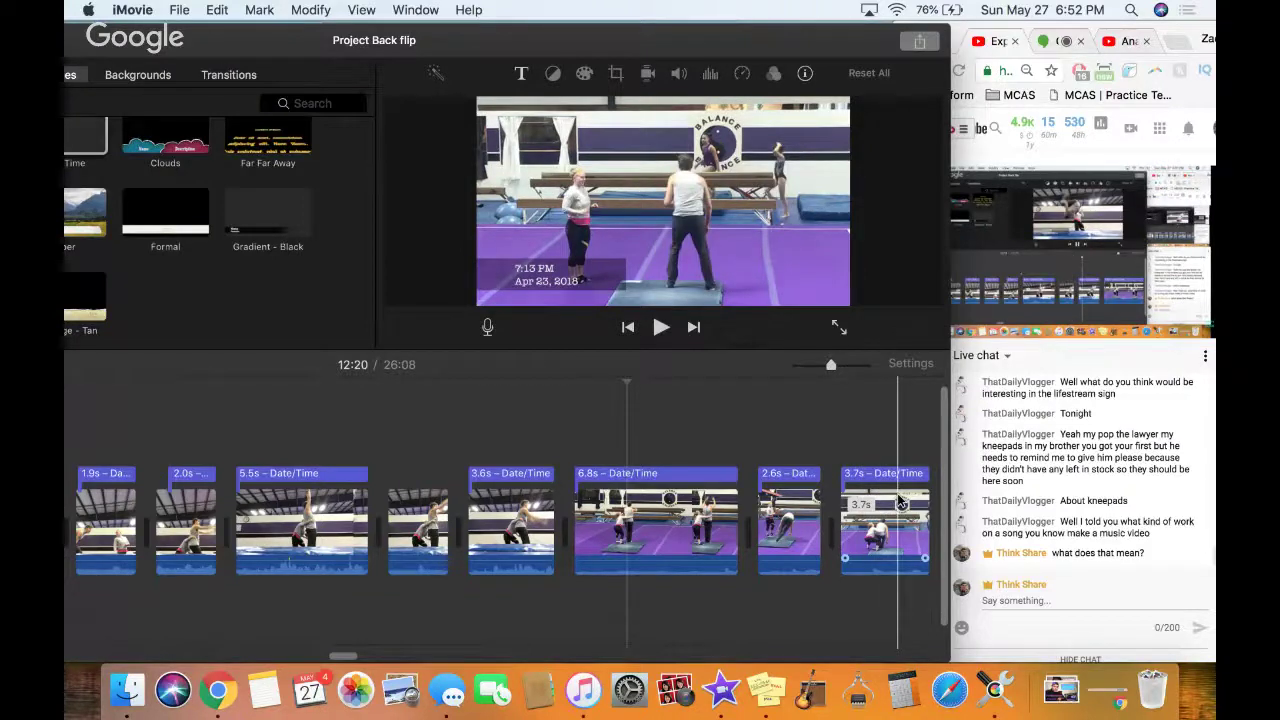
Review the purple-floor clips from 12:18 and play the 7:18 PM clip into the first overlaid 7:19 PM clip to check the transition
scroll(900, 502, "right", 5)
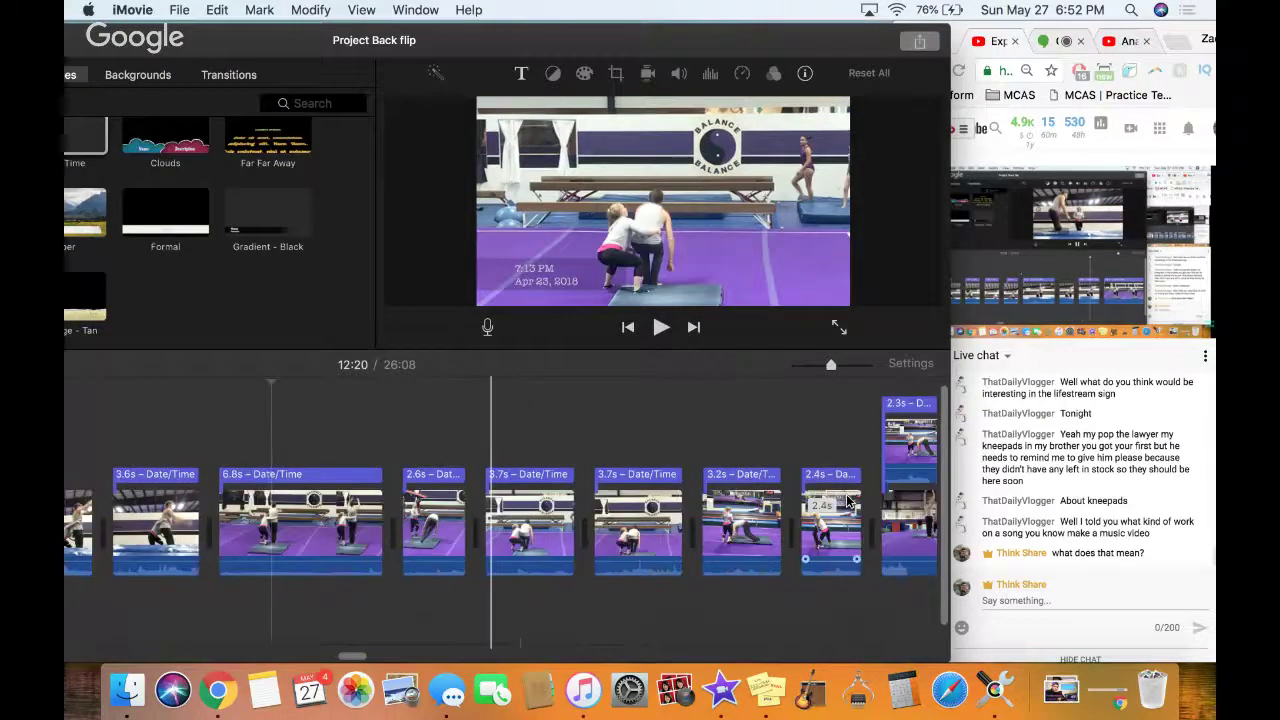
scroll(848, 502, "right", 2)
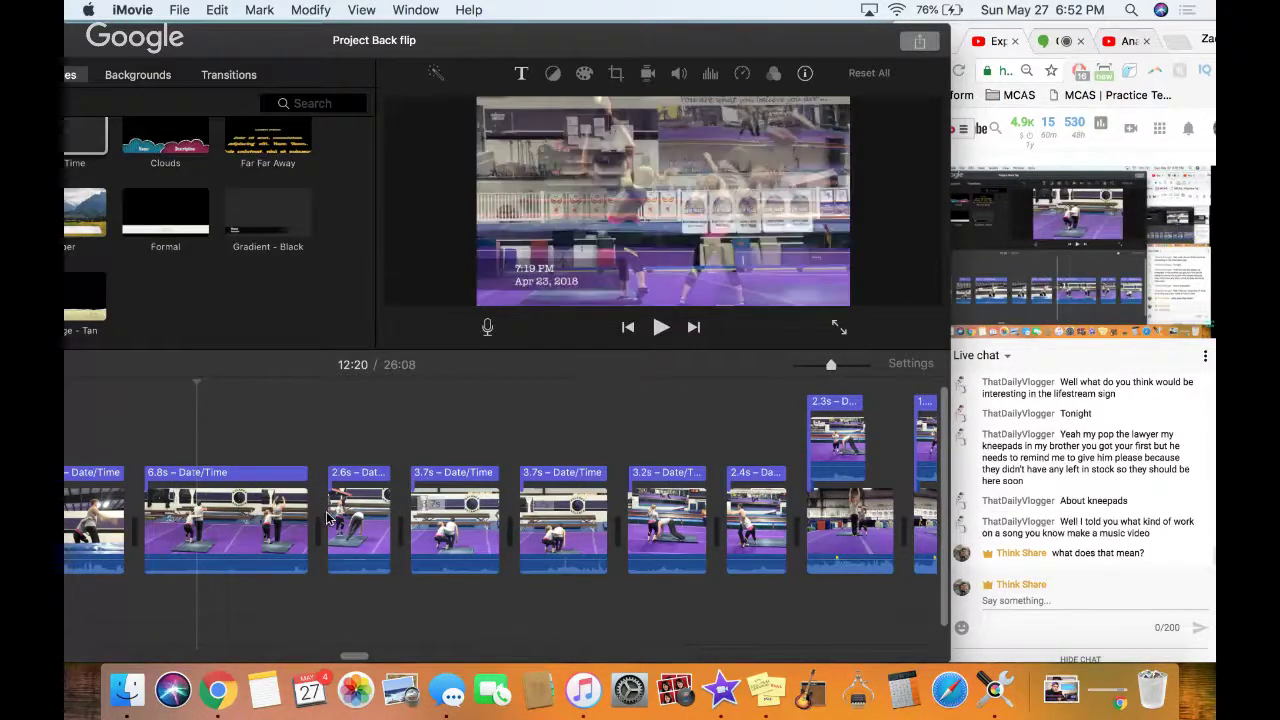
left_click(136, 450)
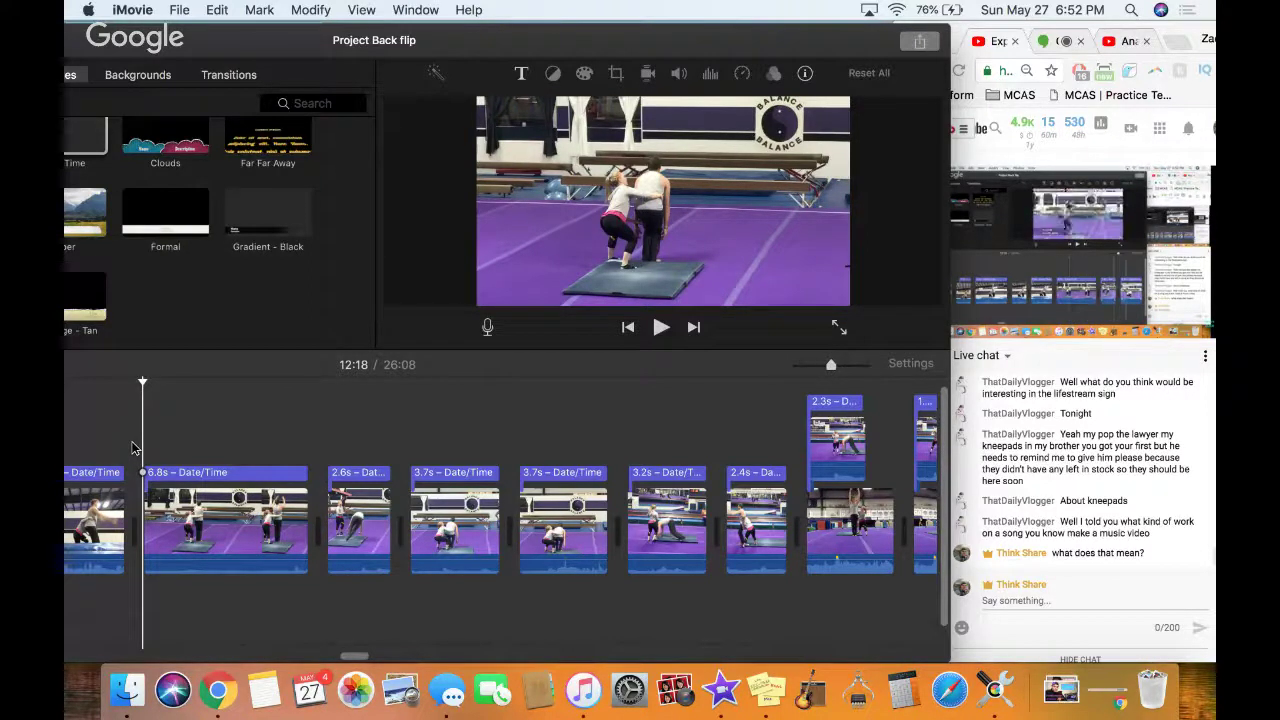
left_click(176, 480)
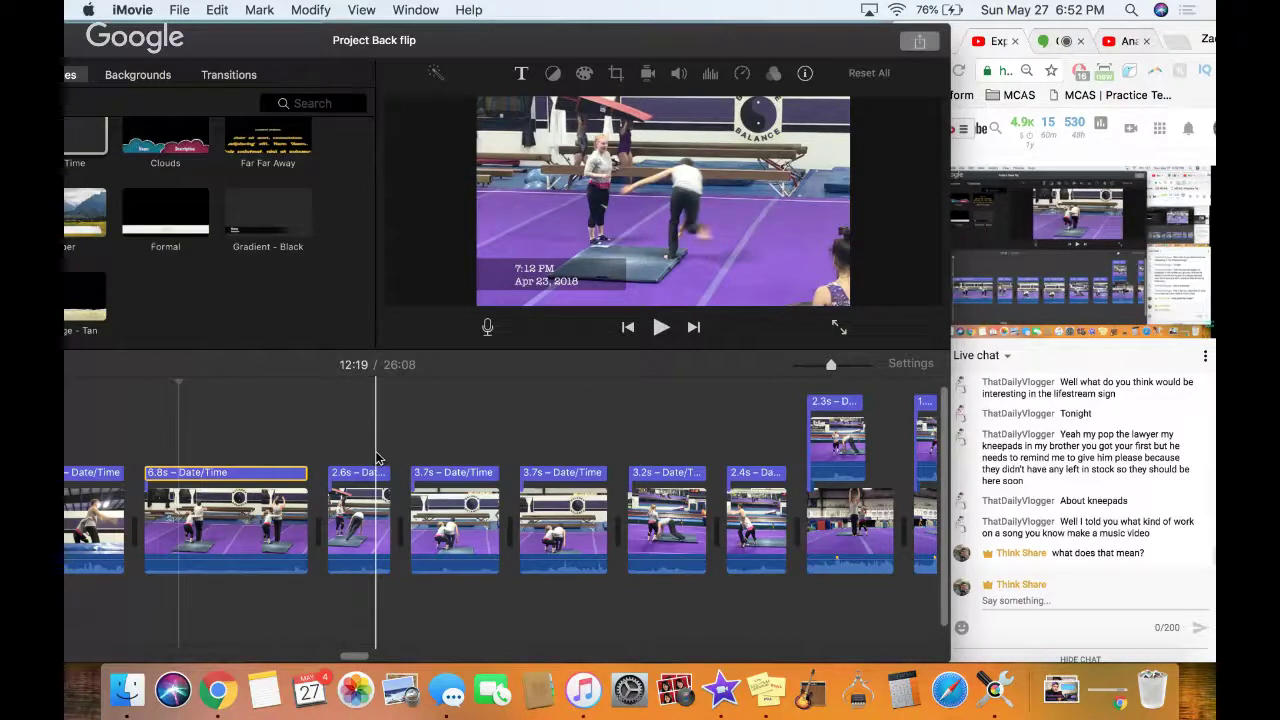
left_click(763, 432)
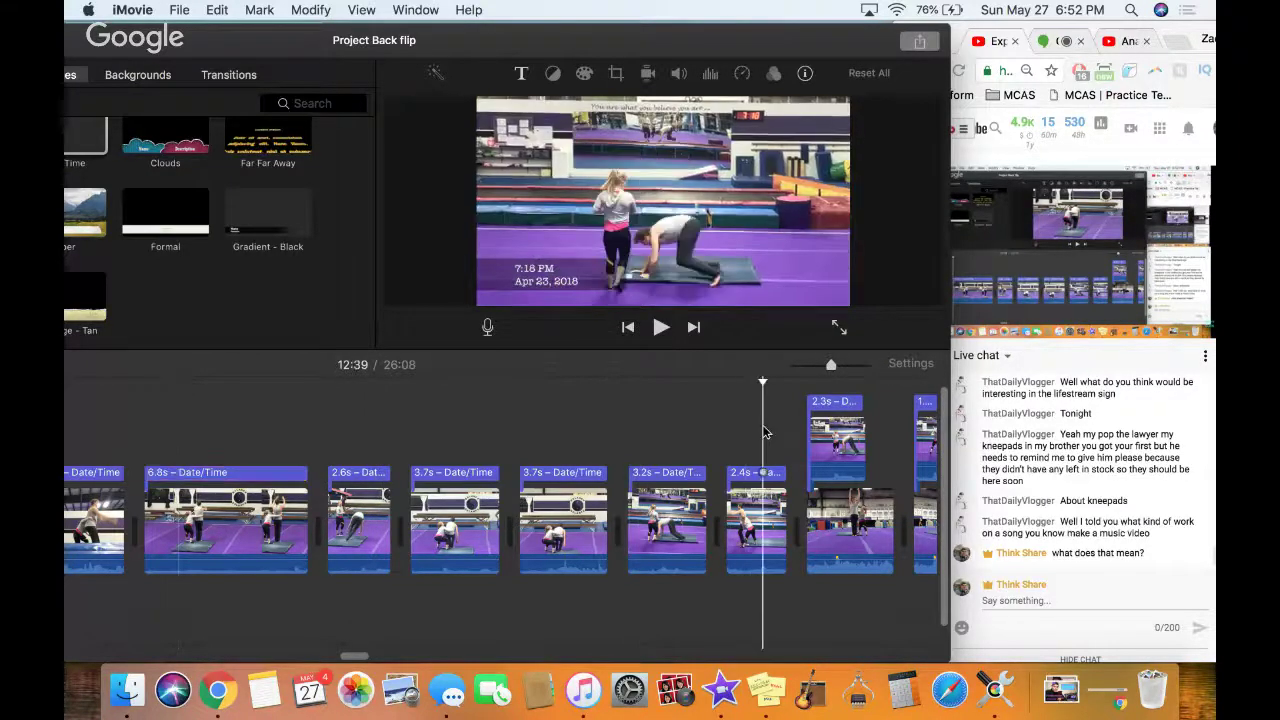
key("space")
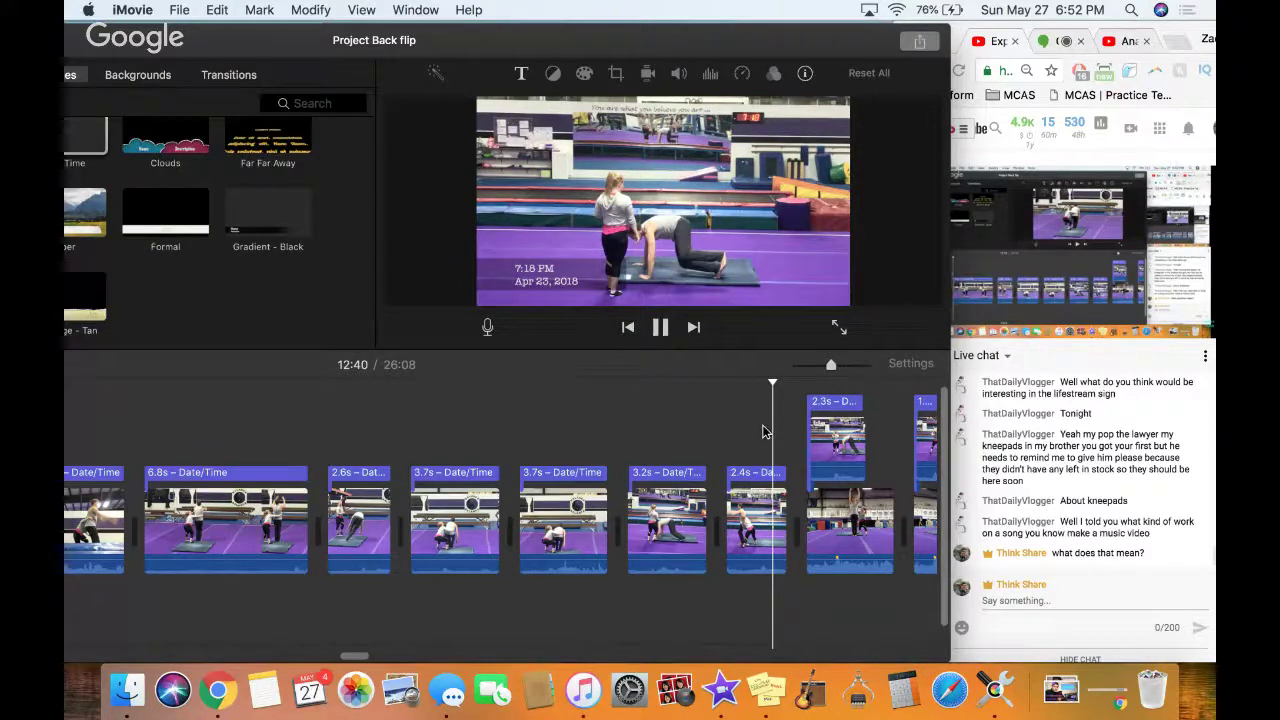
key("space")
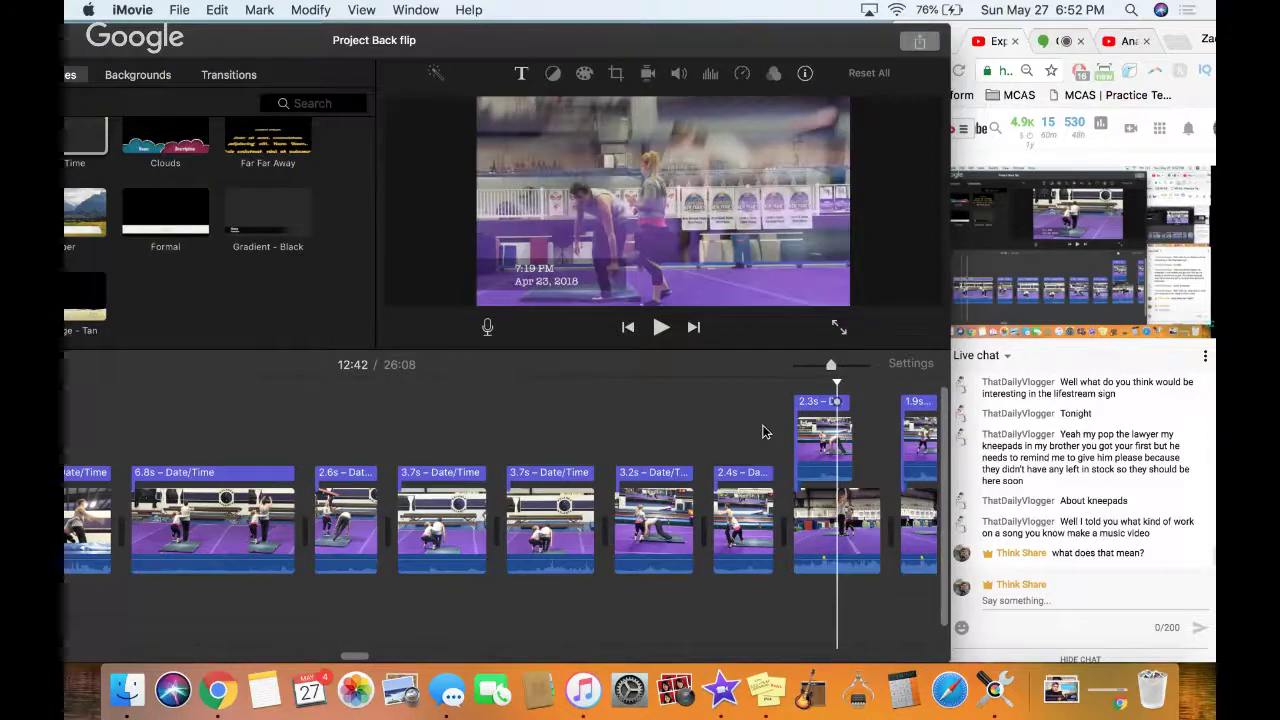
scroll(763, 432, "right", 5)
left_click(626, 435)
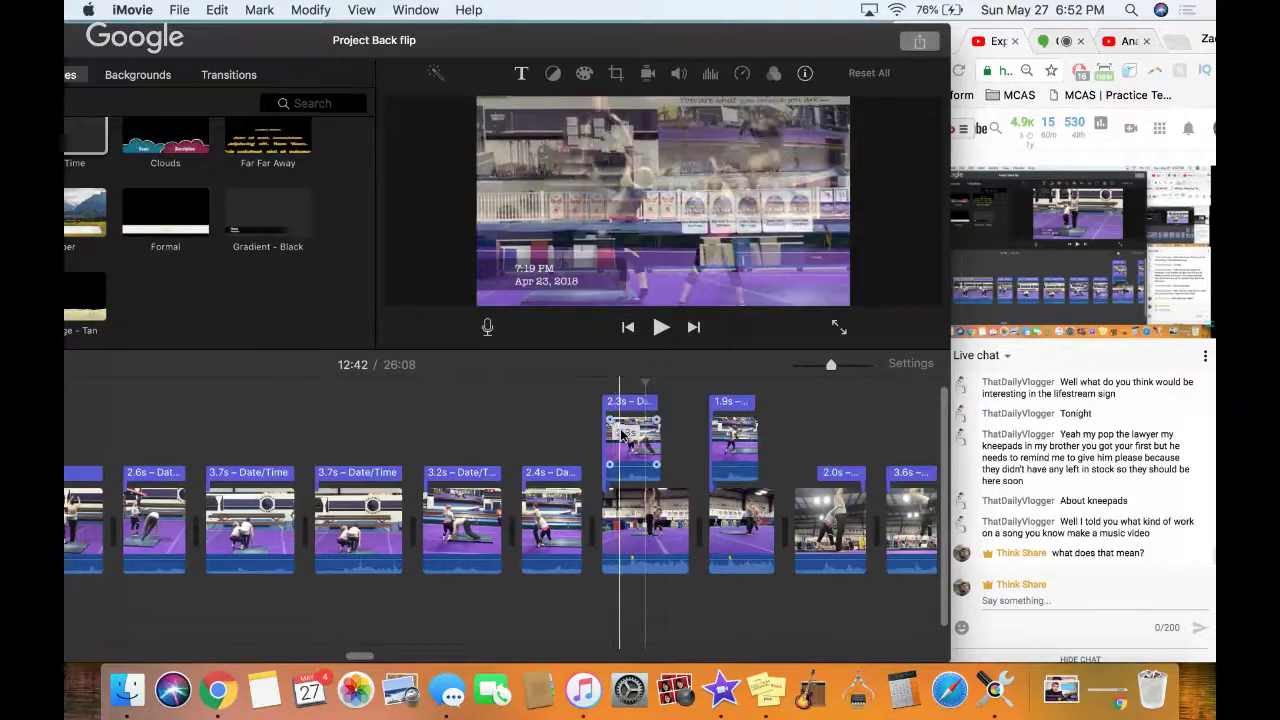